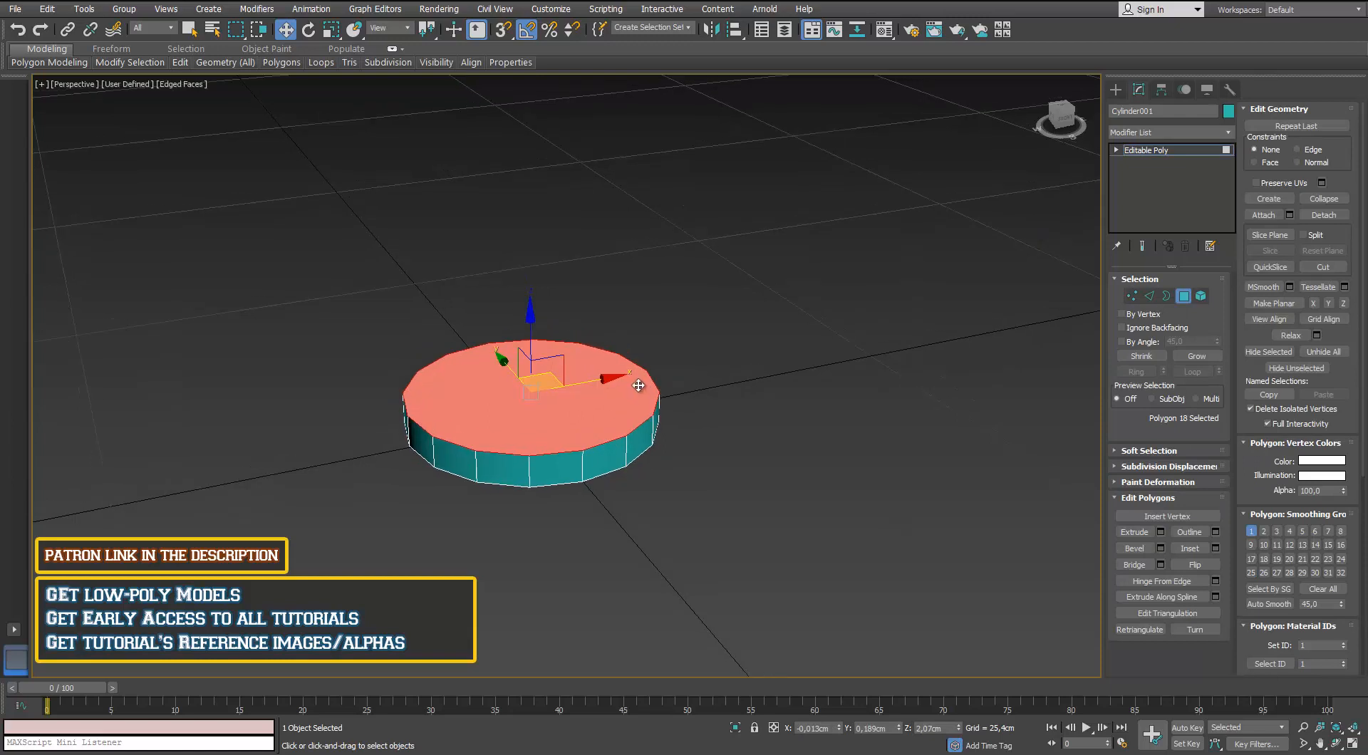
Delete the cylinder's top face and scale the open top border uniformly to 89%.
key(Delete)
key(3)
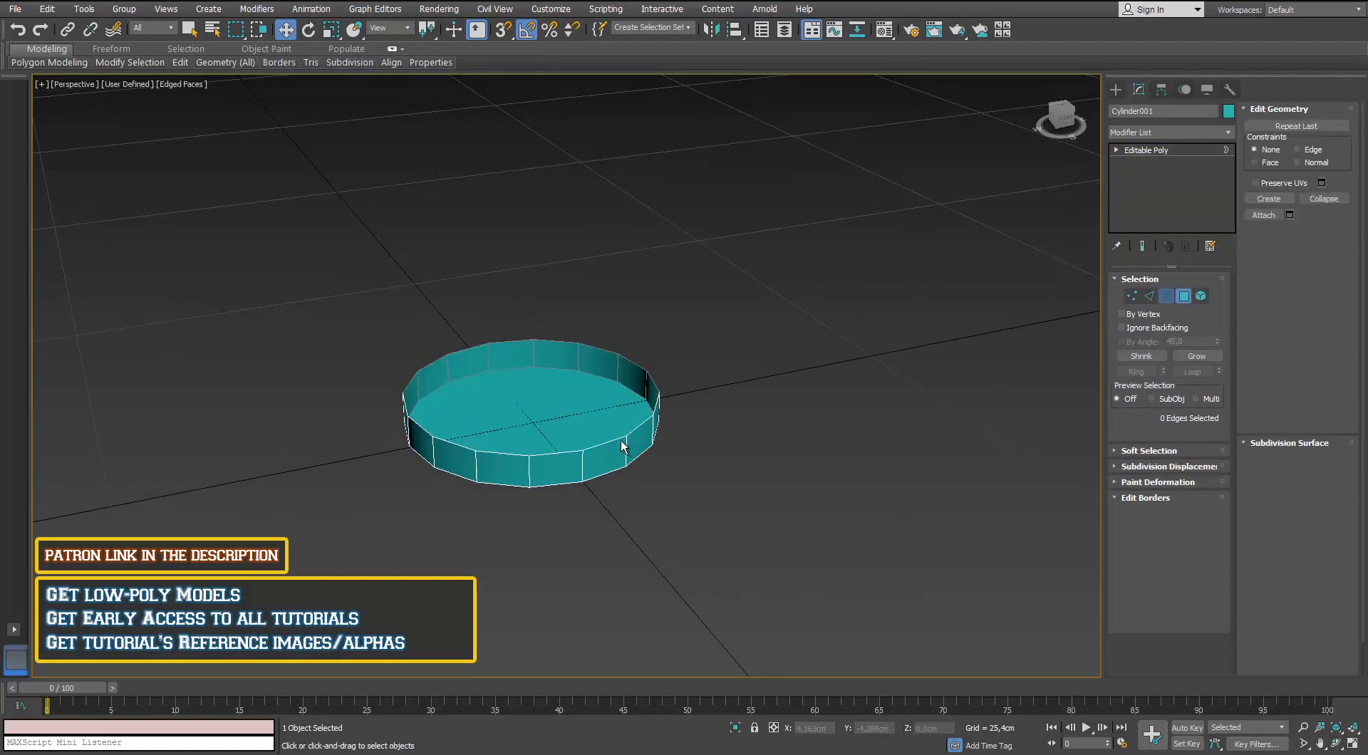
click(622, 441)
alt+middle_drag(443, 529, 523, 474)
key(r)
drag(510, 401, 505, 412)
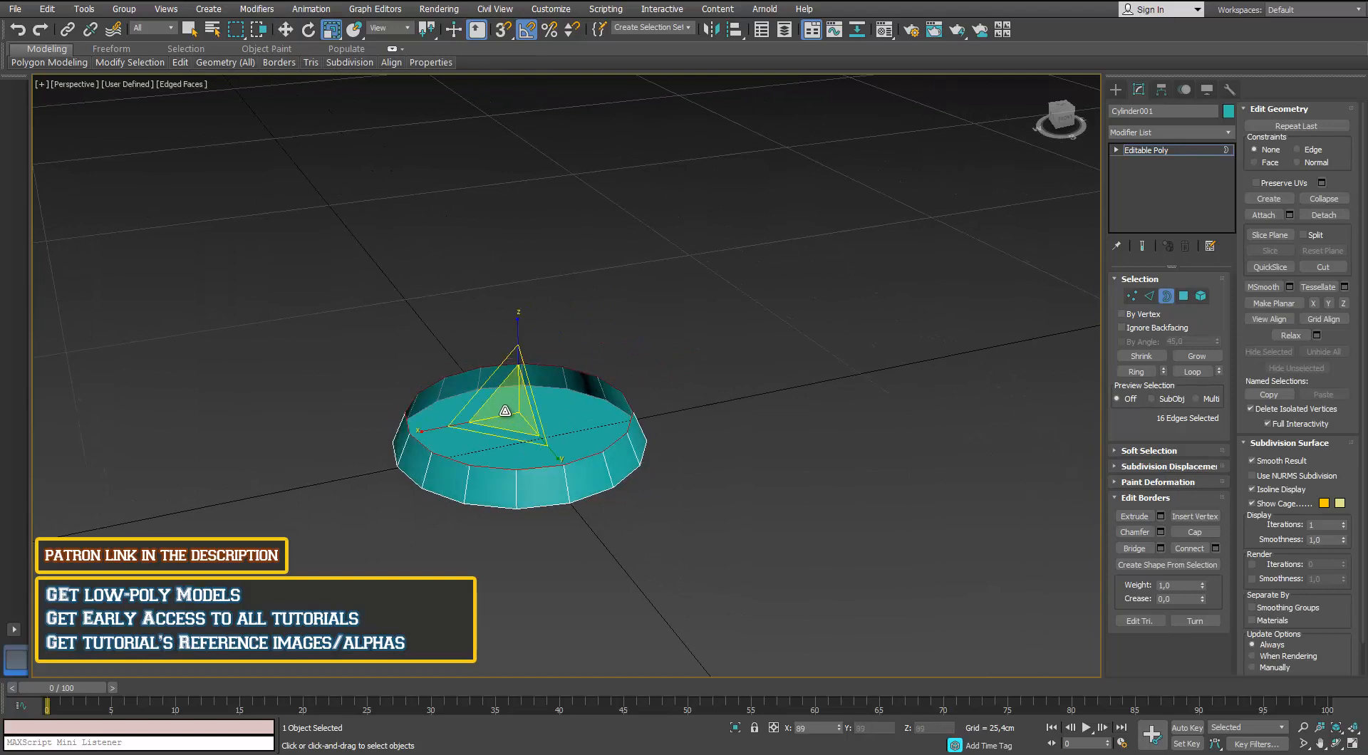
Lower the open top border and extend a second, slightly narrower ring of faces upward from it.
alt+middle_drag(505, 412, 563, 417)
key(w)
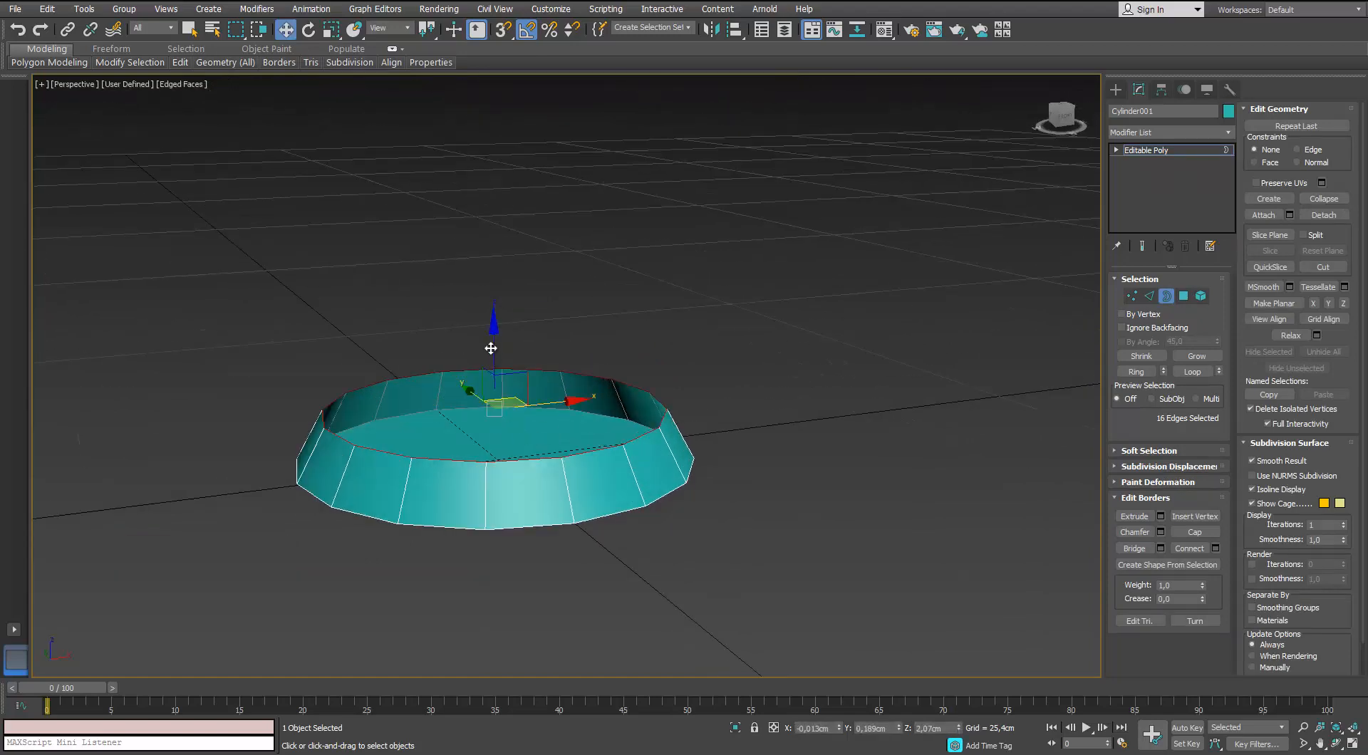
key(r)
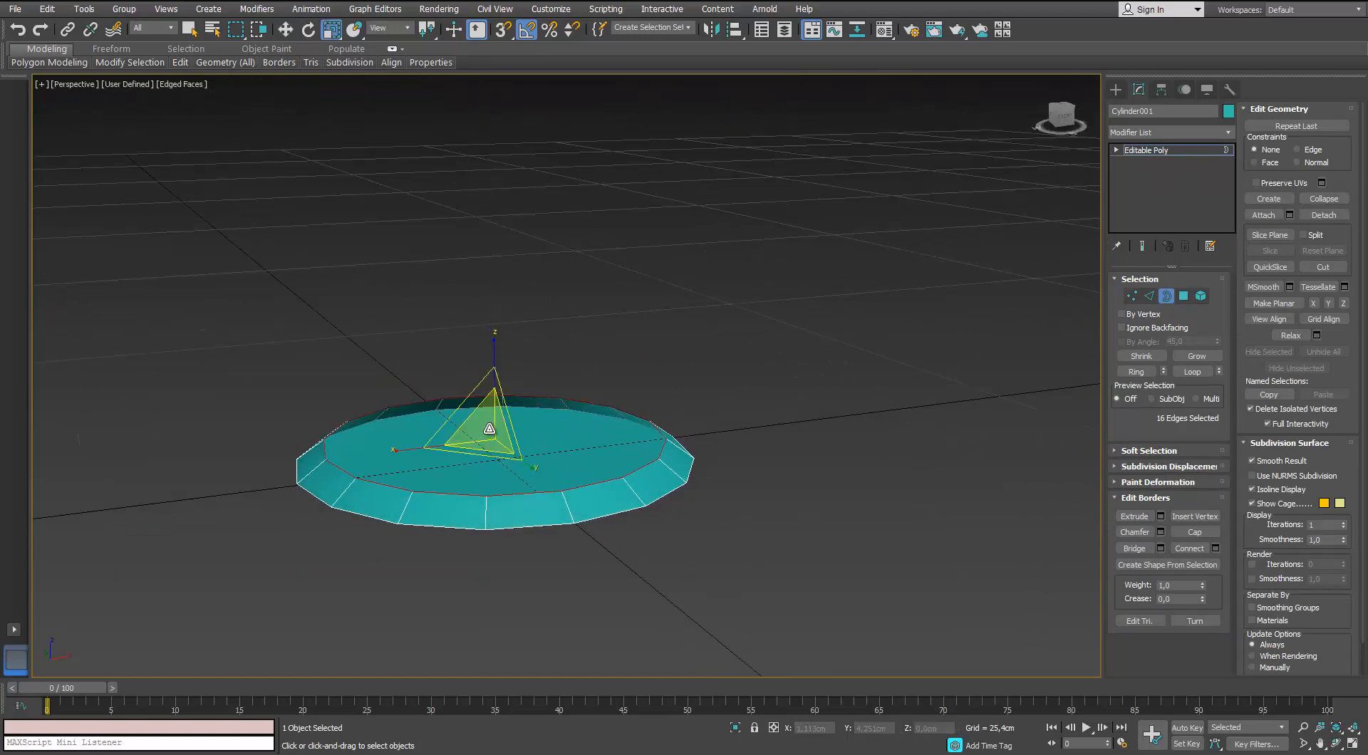
drag(489, 428, 487, 397)
key(w)
key(r)
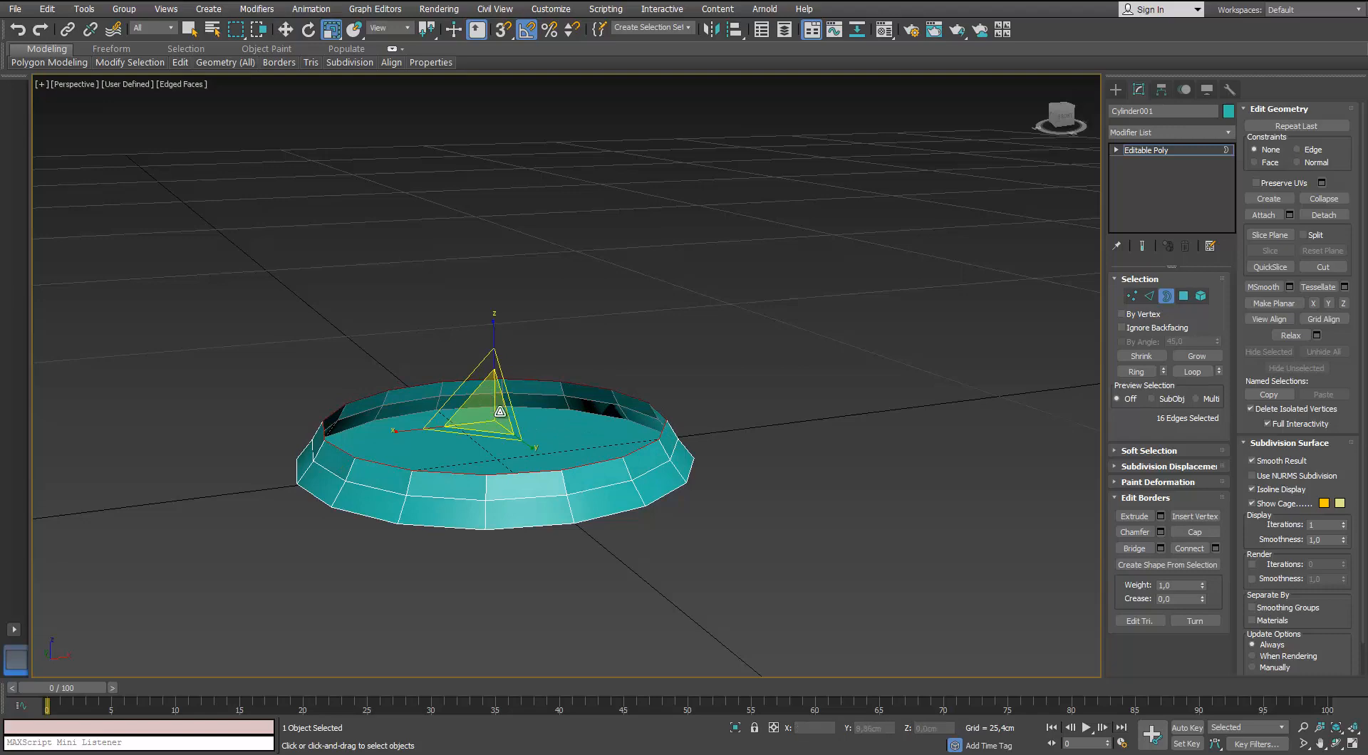
Connect the vertical edges of the upper ring with 1 segment at a slide of 13.
scroll(502, 505, up, 2)
click(1149, 295)
click(777, 407)
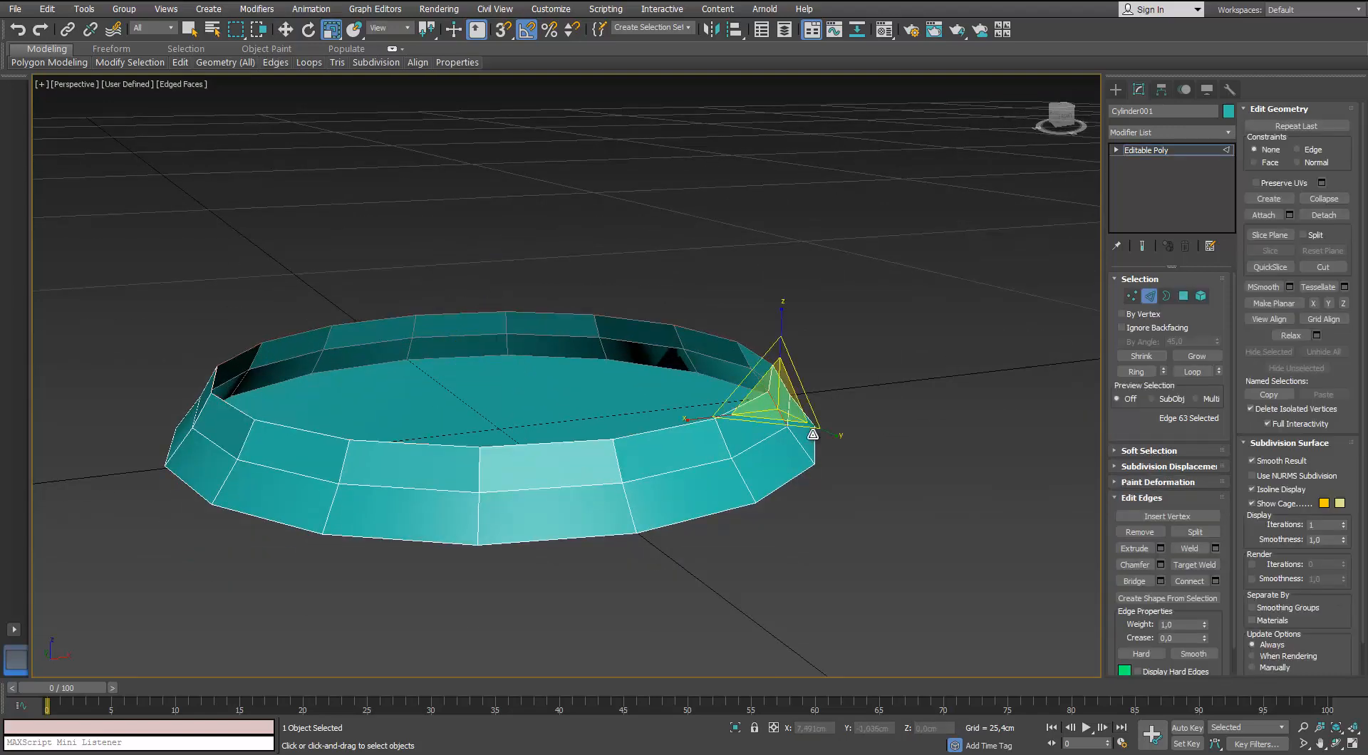
key(alt+r)
key(ctrl+shift+e)
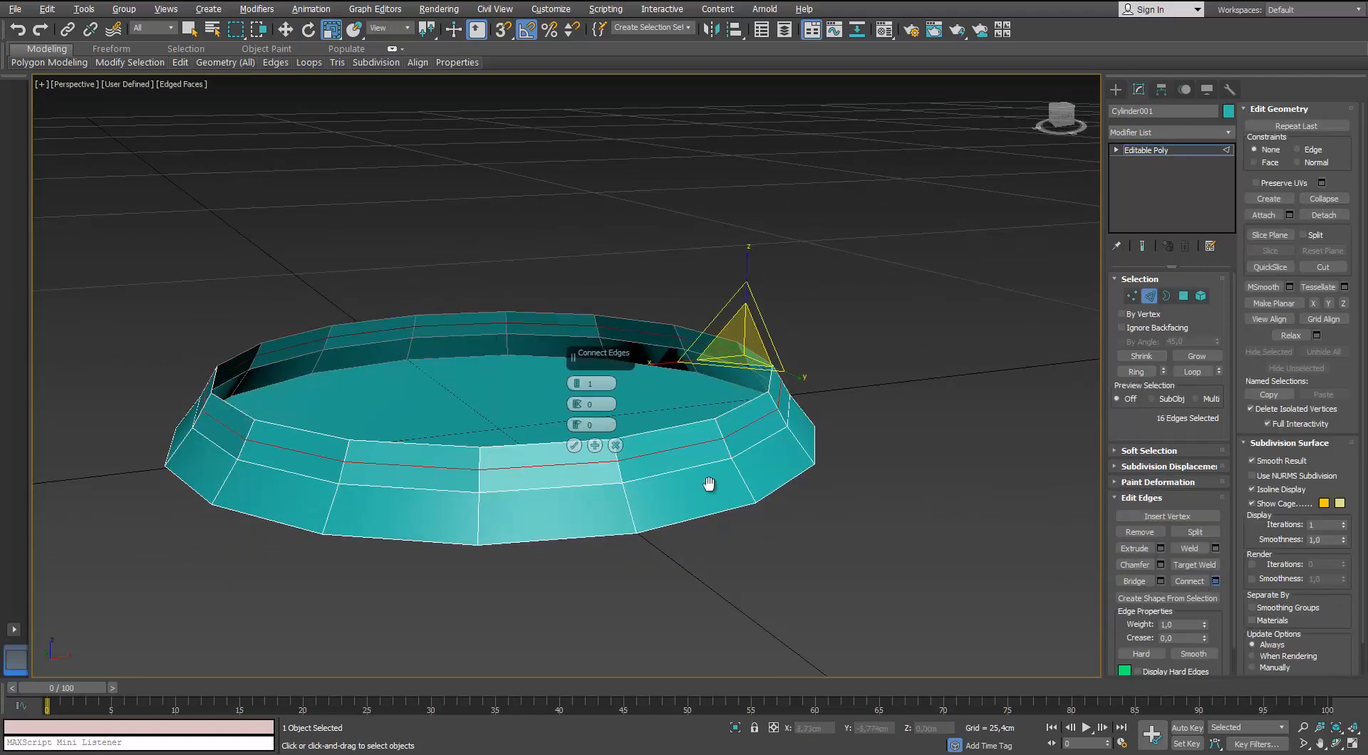
alt+middle_drag(708, 480, 658, 469)
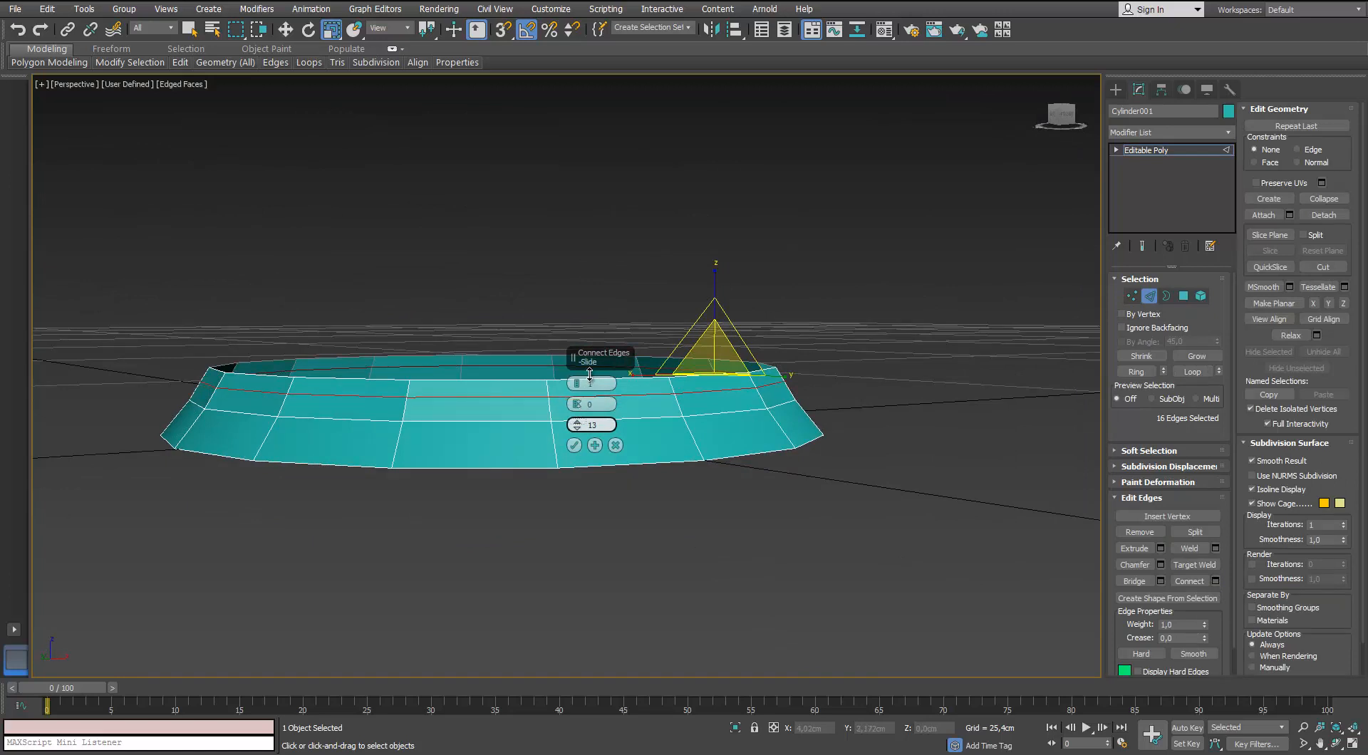
click(573, 445)
right_click(502, 30)
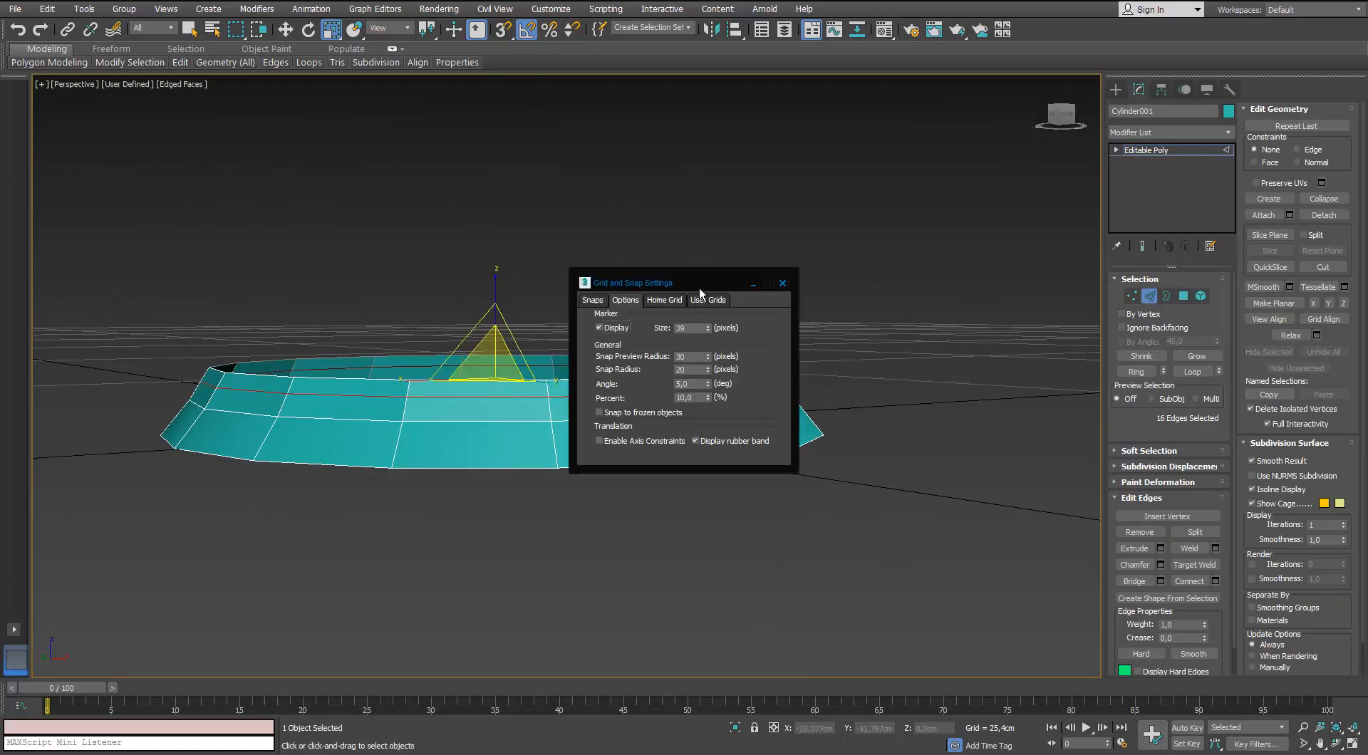
drag(701, 284, 936, 232)
click(1014, 234)
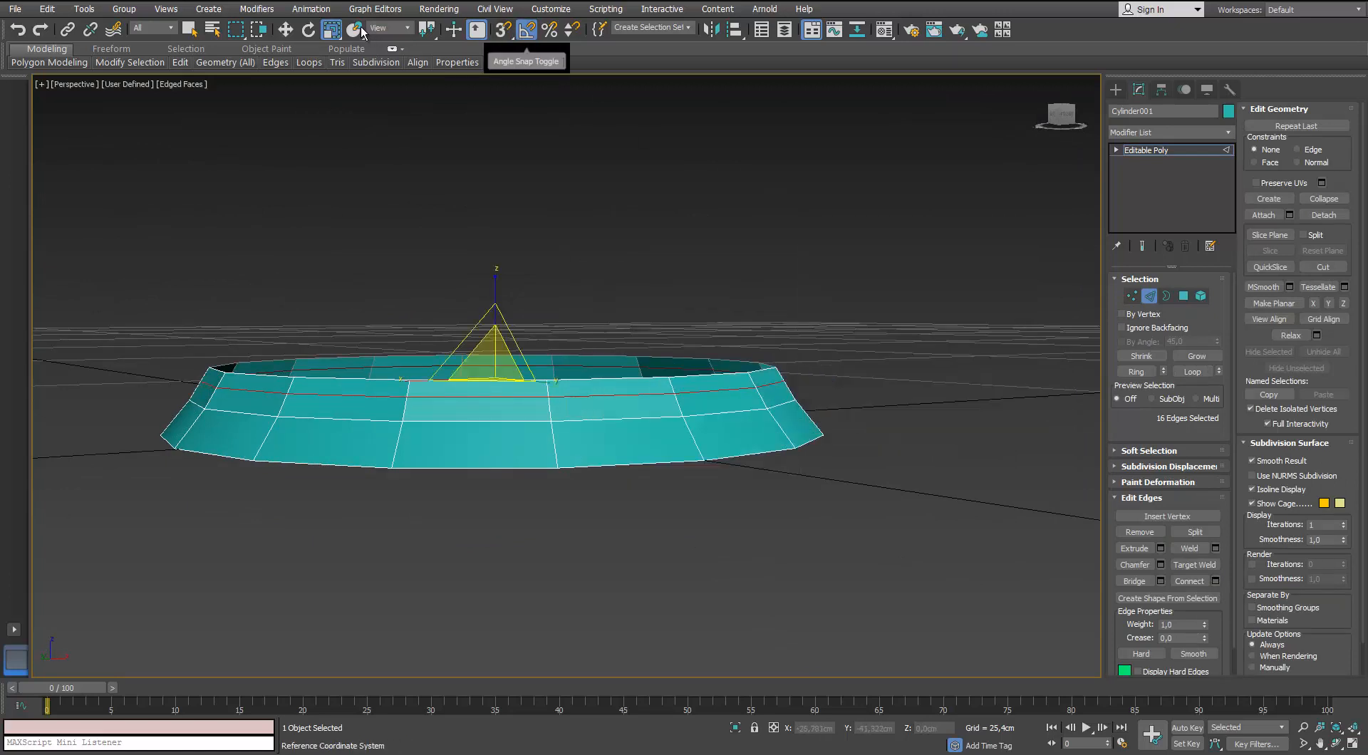
Scale the new edge loop slightly outward with the Scale Transform Type-In.
right_click(332, 29)
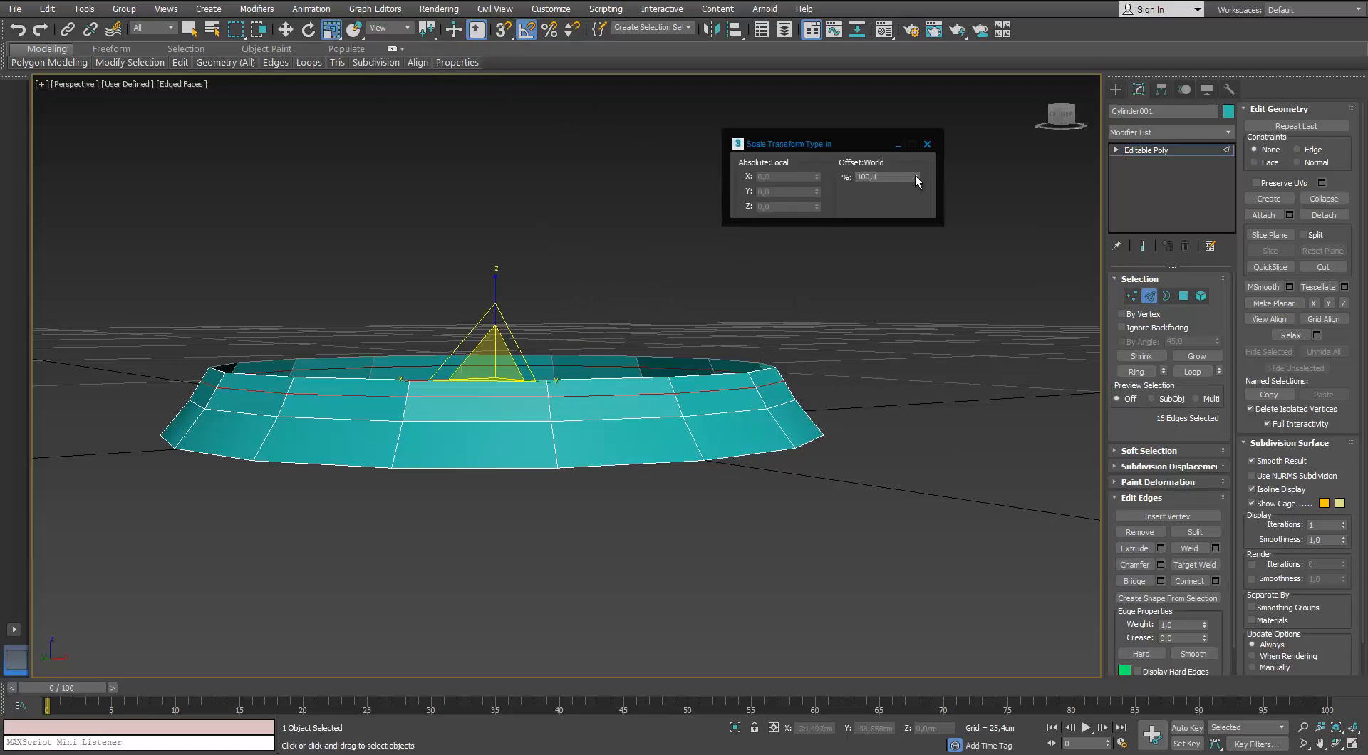
drag(918, 181, 918, 171)
click(927, 144)
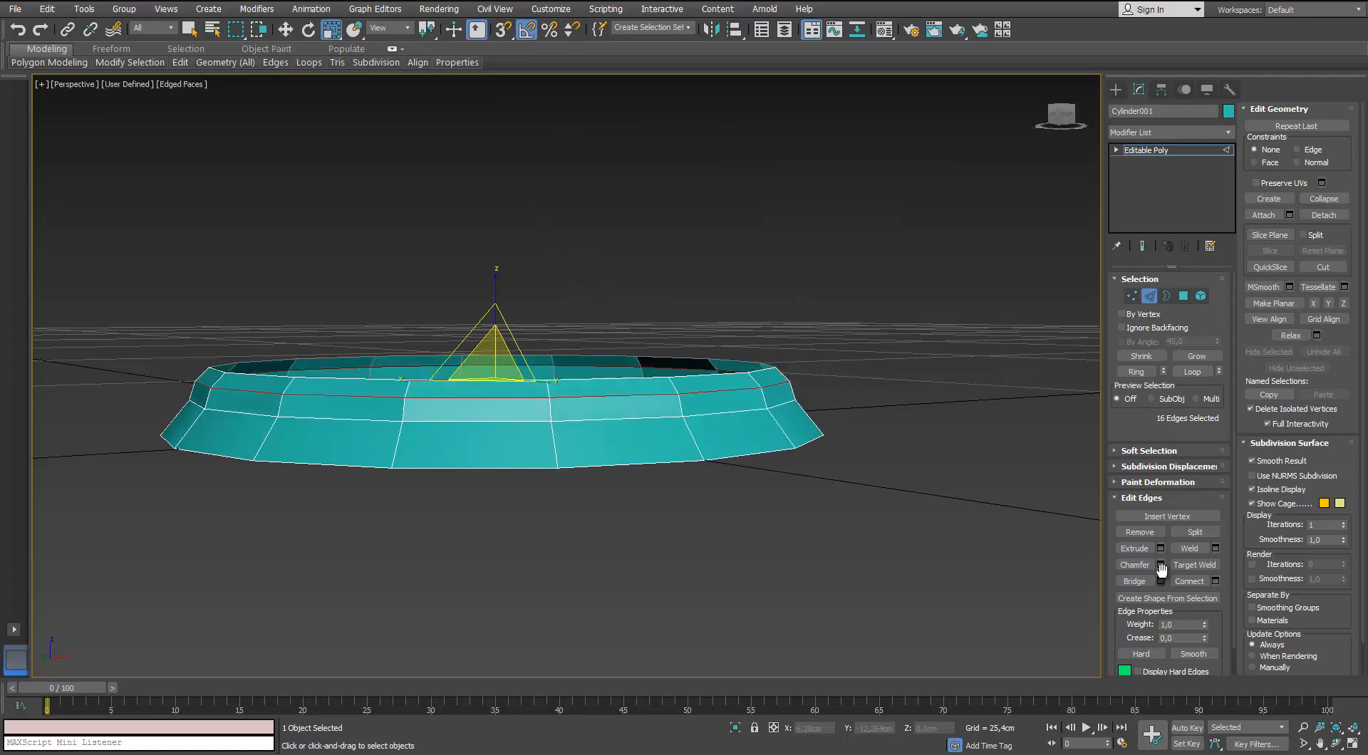
Chamfer the selected edge loop by 0.125 cm with 1 segment.
click(1158, 565)
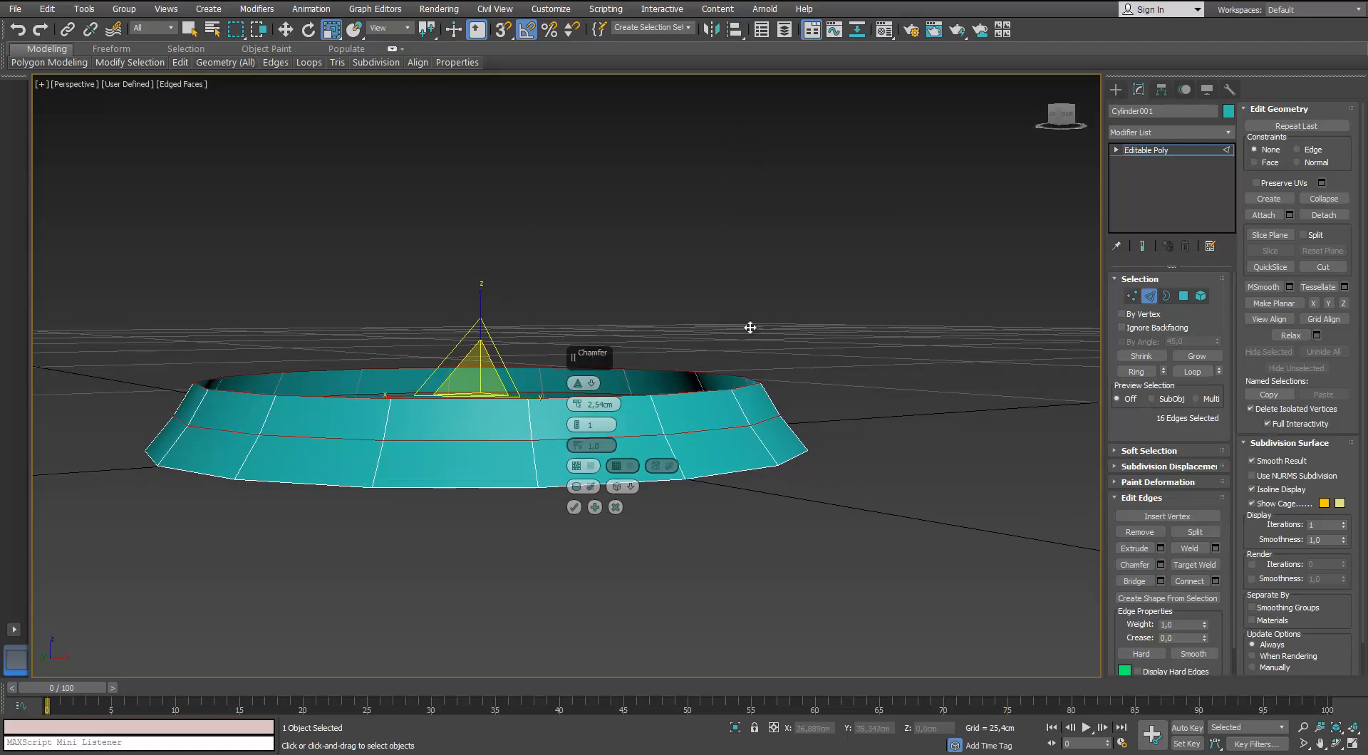
drag(750, 327, 840, 311)
drag(838, 368, 838, 351)
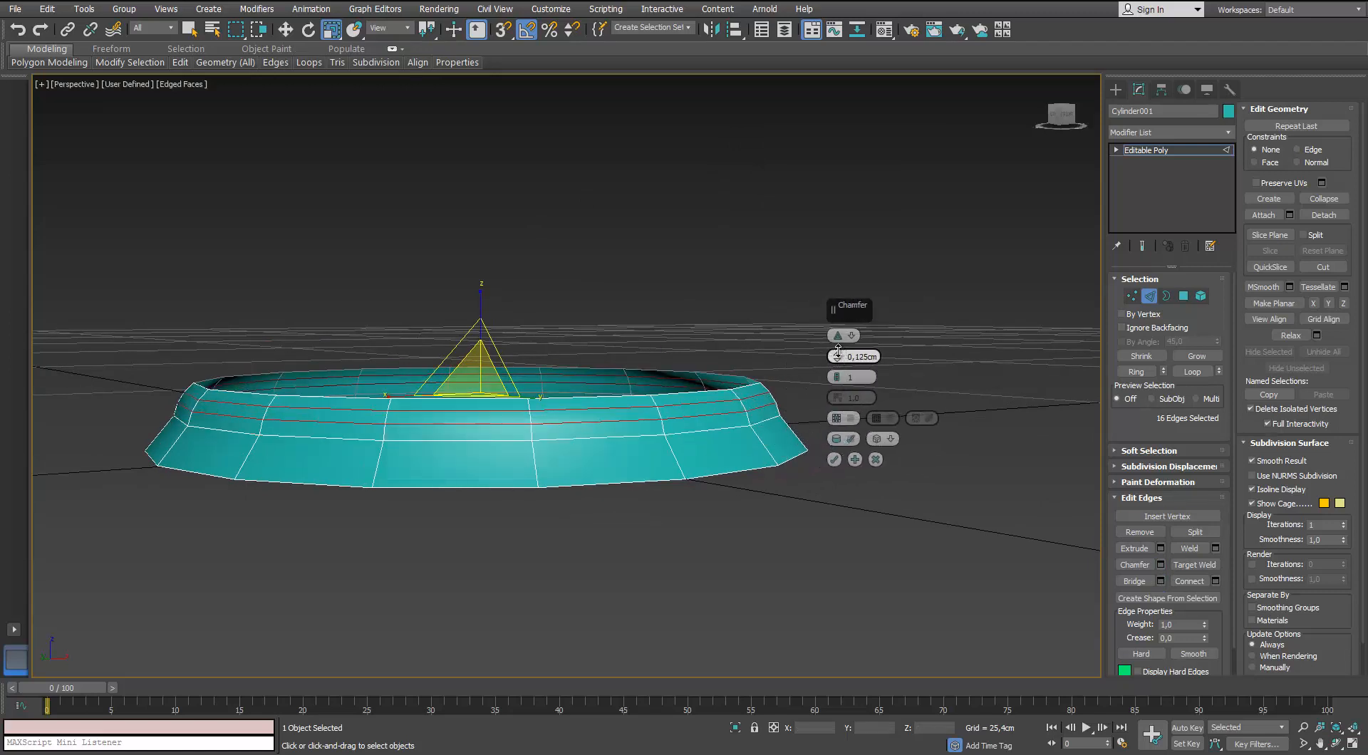
click(835, 458)
Cap the open top border of the base to close its upper face.
alt+middle_drag(835, 456, 706, 344)
click(1166, 295)
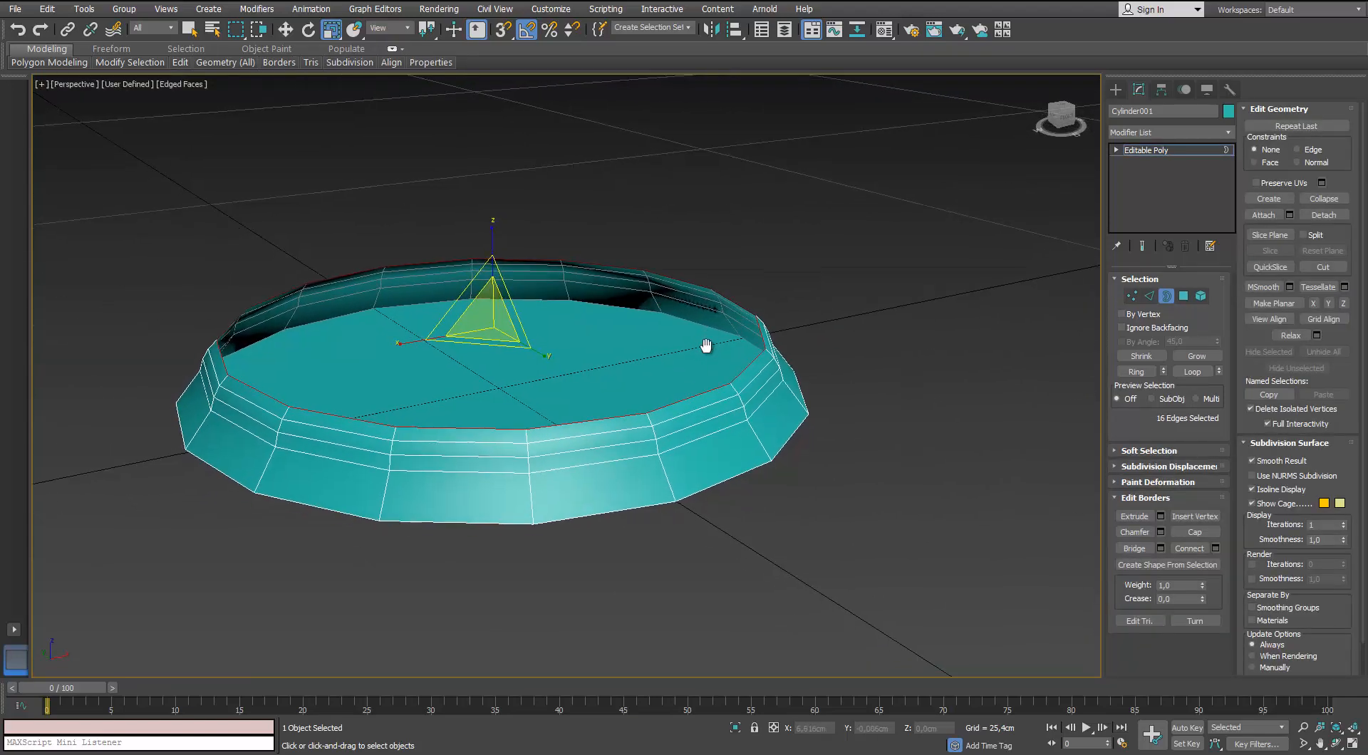
click(1193, 533)
Inset the bottom face of the base slightly to leave a narrow rim around it.
alt+middle_drag(938, 526, 939, 385)
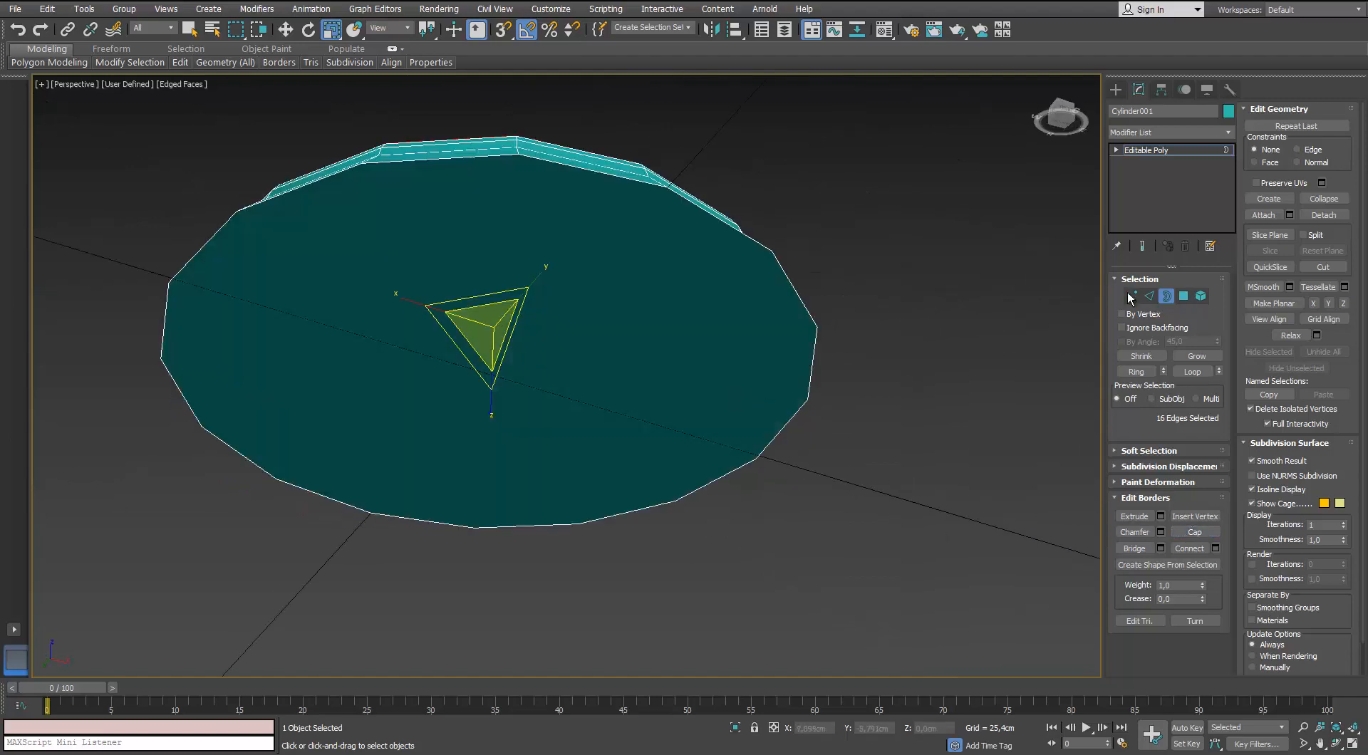
click(1183, 299)
click(666, 314)
alt+middle_drag(665, 314, 656, 345)
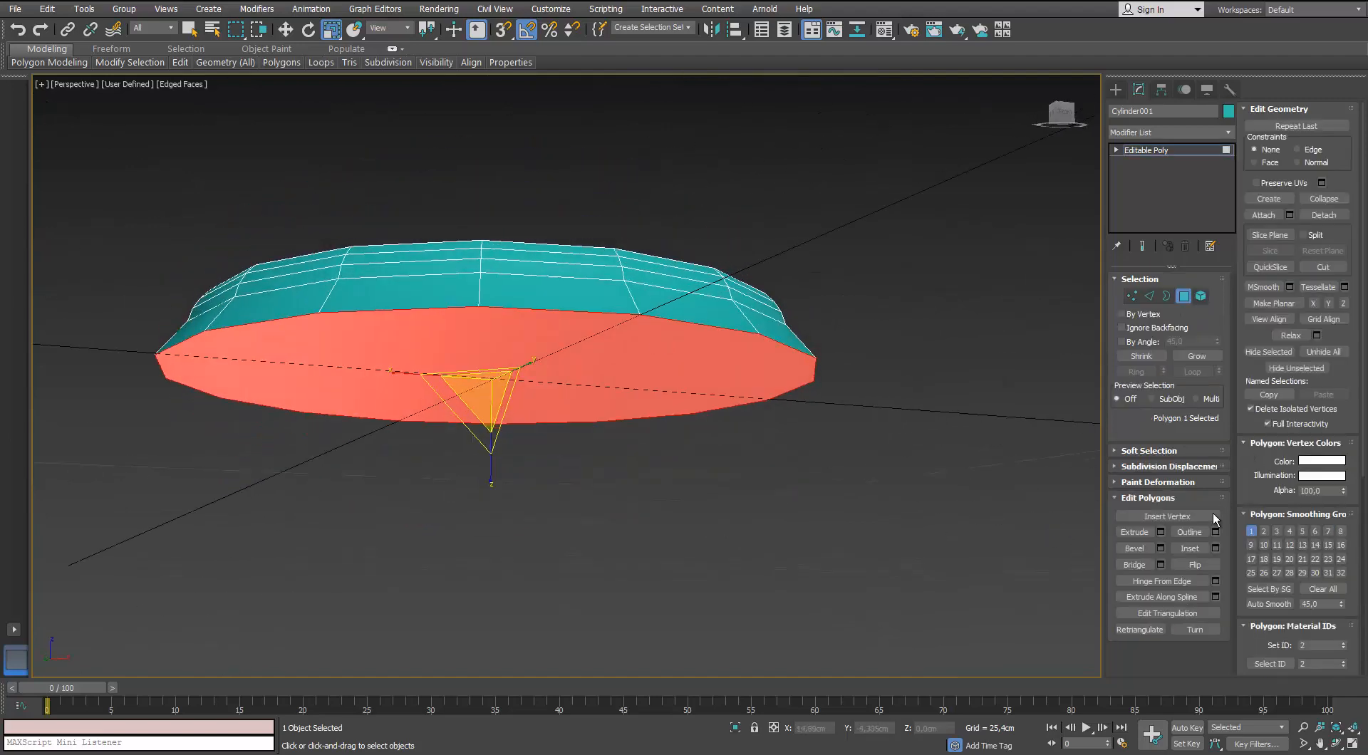
click(1215, 549)
drag(834, 361, 837, 363)
click(835, 377)
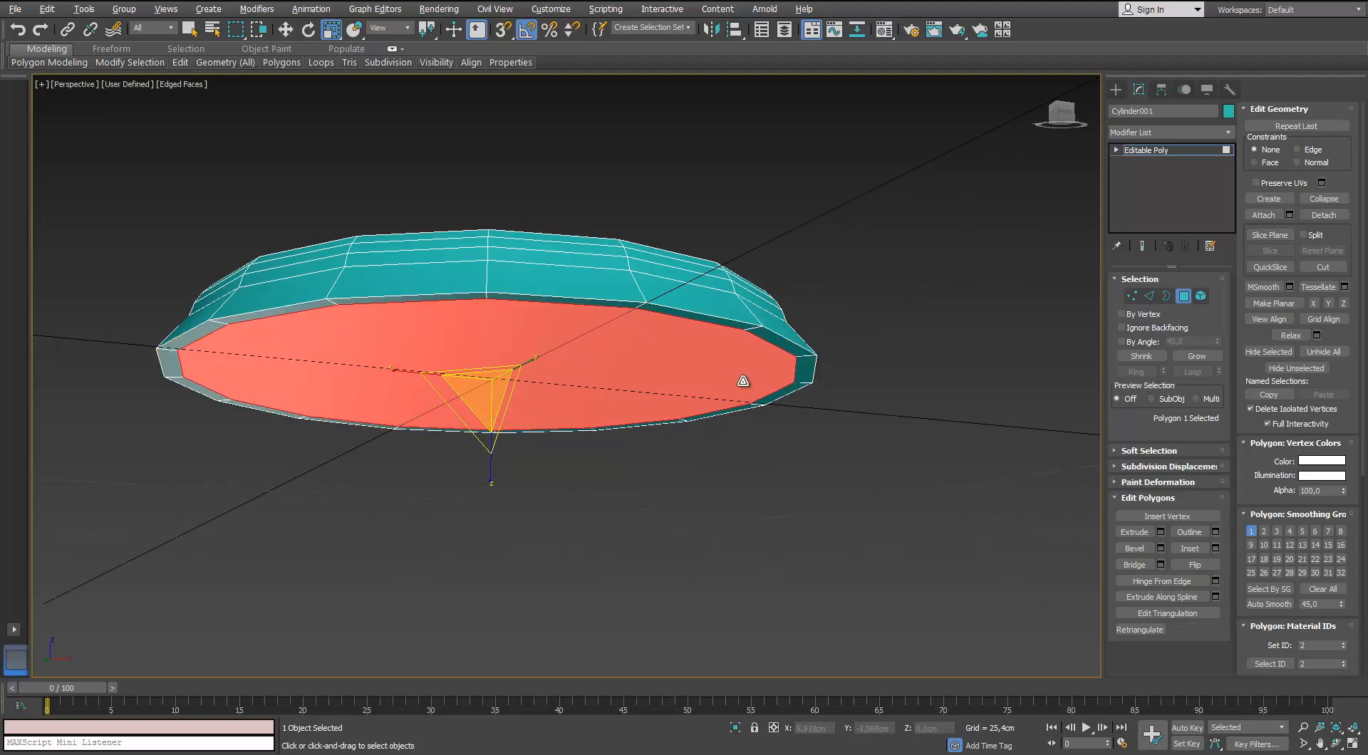
Extrude the inset bottom face a short way into the base and scale it to 94%, leaving polygon editing.
alt+middle_drag(739, 382, 741, 413)
click(1160, 532)
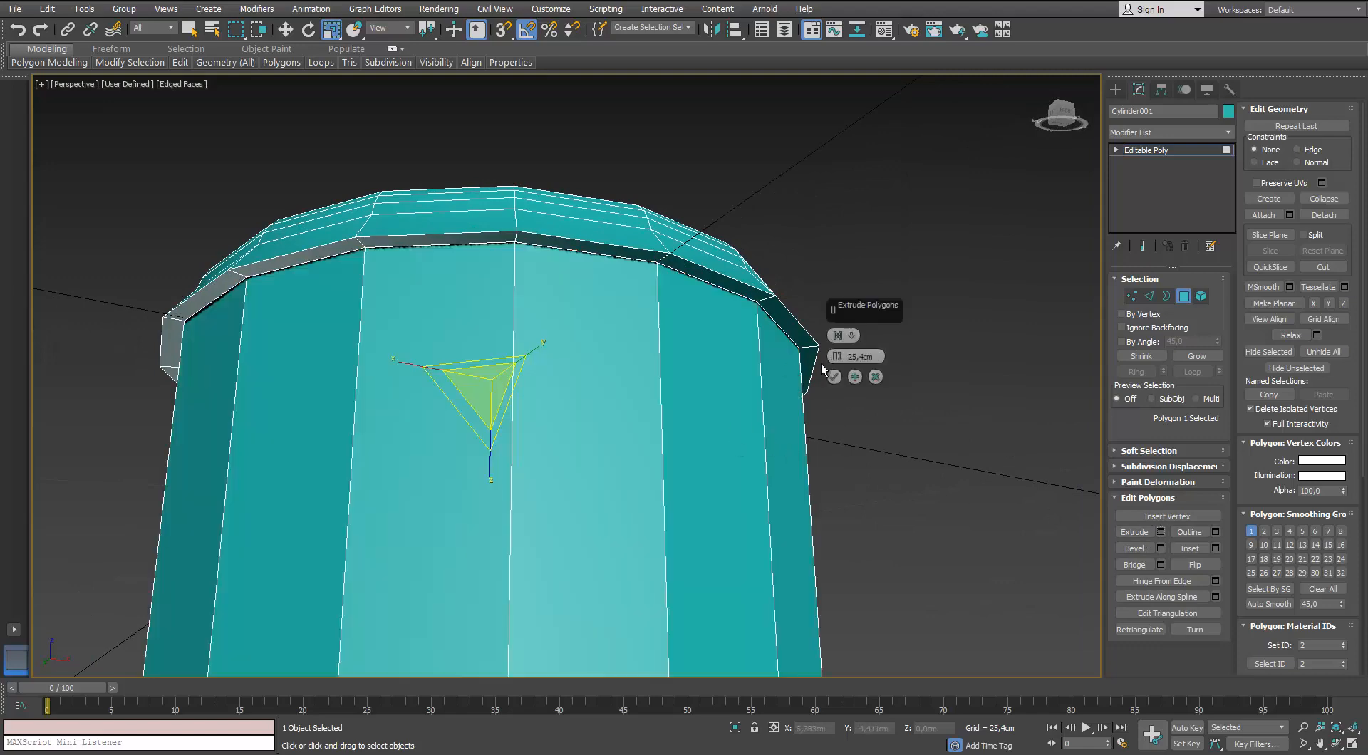
drag(836, 357, 836, 424)
click(834, 378)
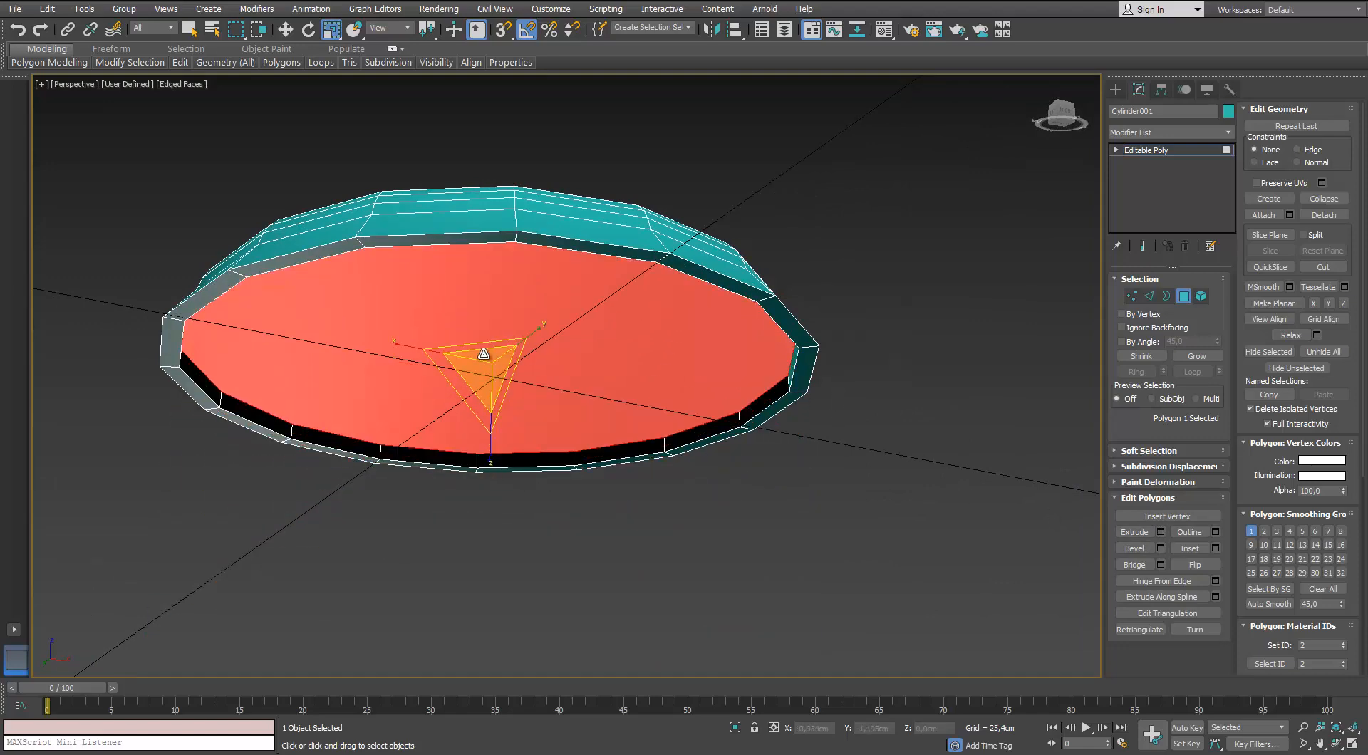
drag(487, 363, 484, 367)
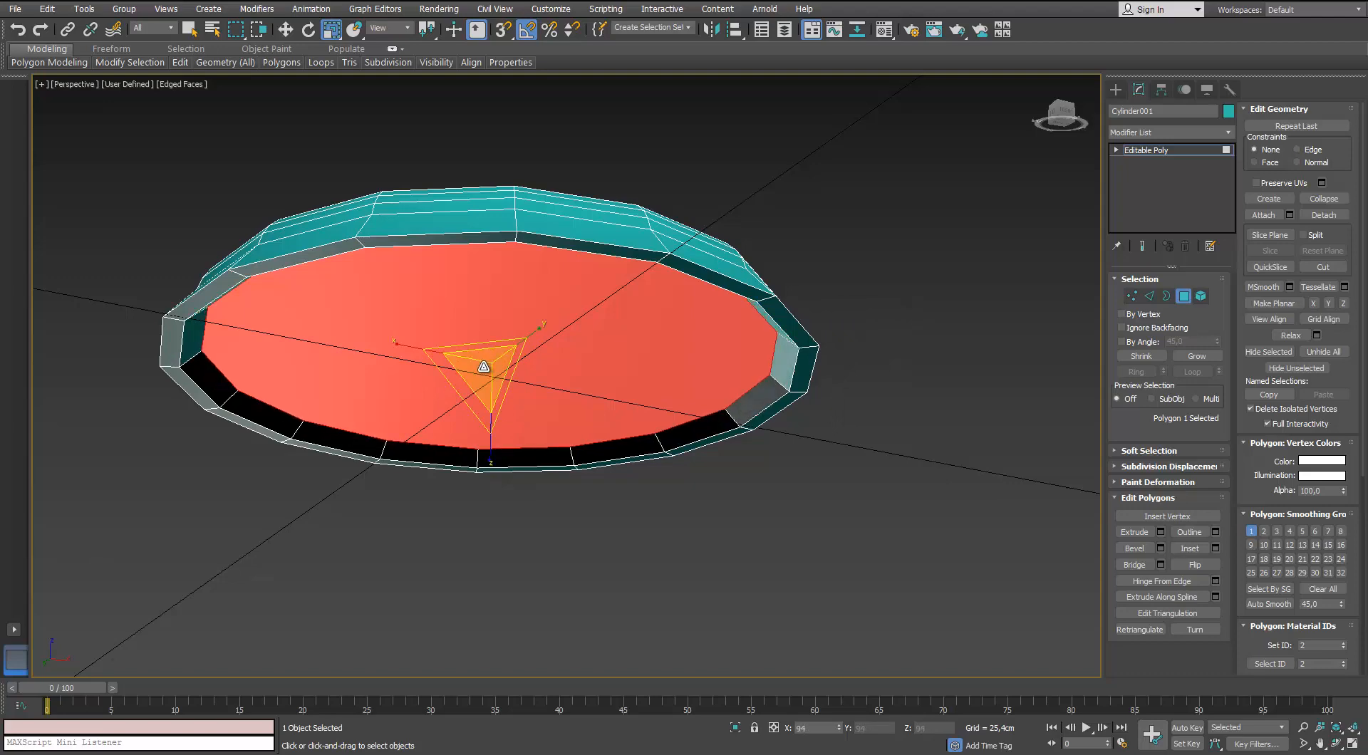
alt+middle_drag(483, 367, 466, 427)
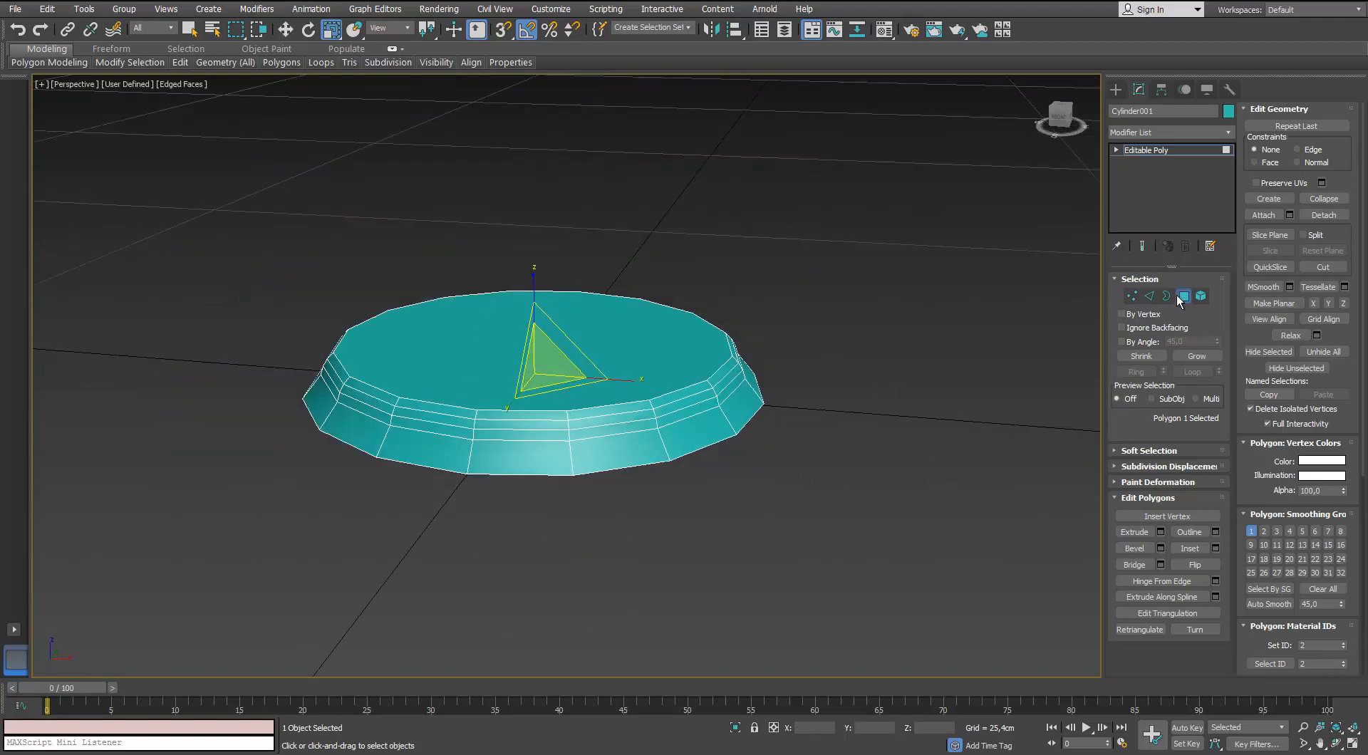
click(1183, 297)
scroll(681, 348, up, 3)
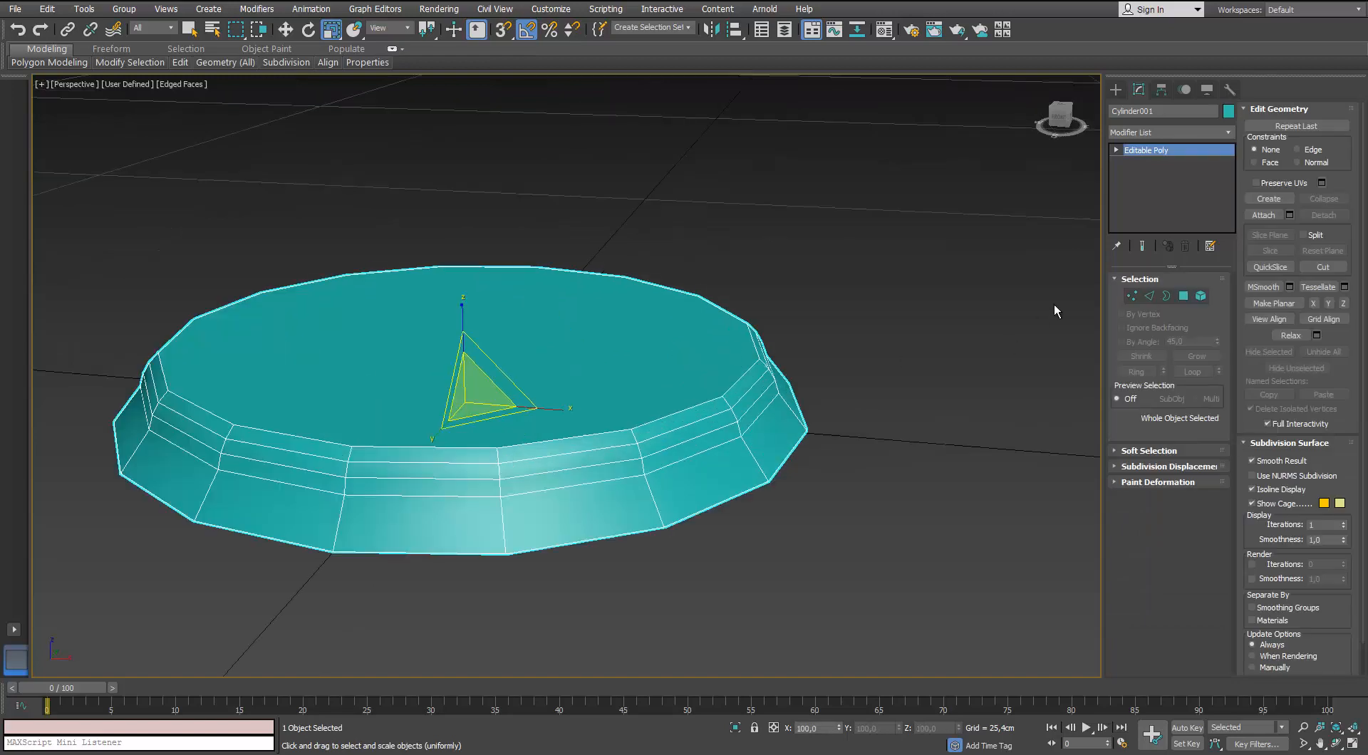
click(1183, 299)
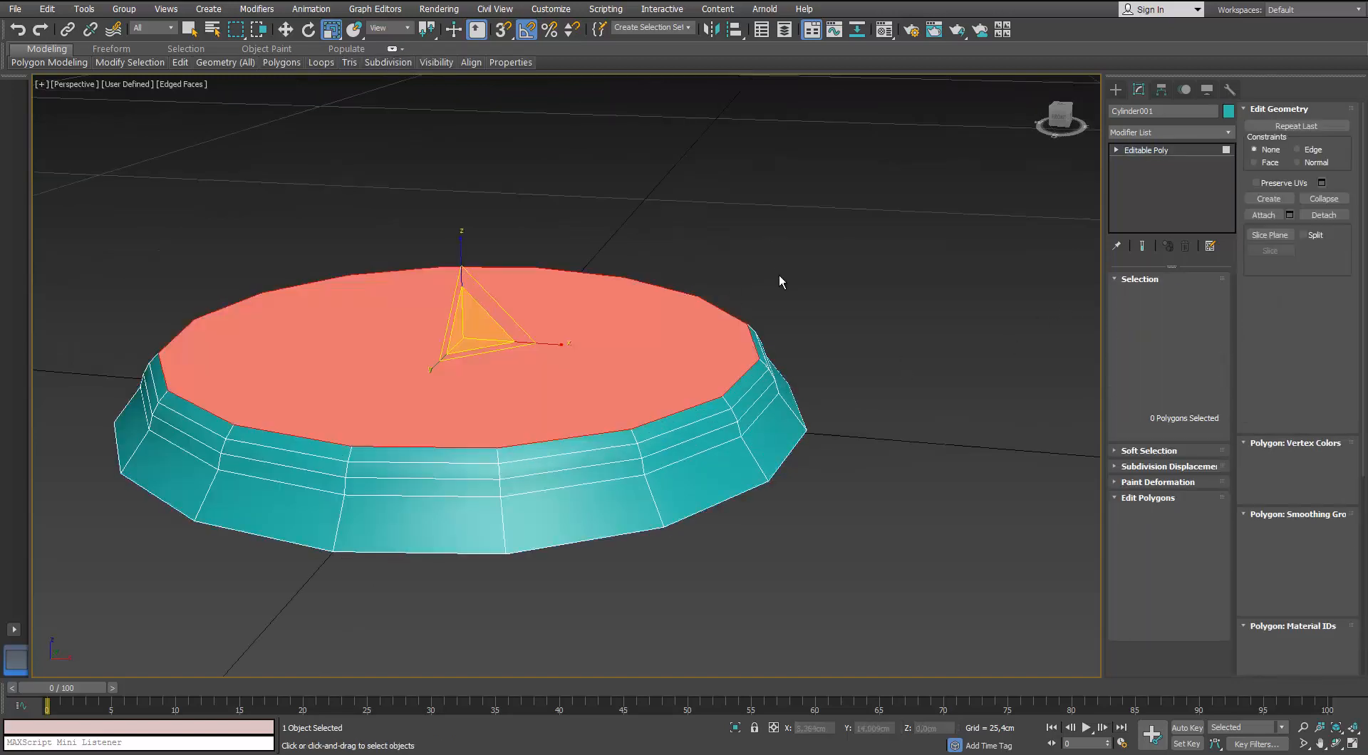
click(769, 279)
scroll(757, 283, down, 3)
alt+middle_drag(757, 284, 668, 308)
click(1185, 297)
Create a short 16-sided cylinder with AutoGrid on the base's top face, about 6.8 cm in radius.
click(1116, 89)
click(1149, 204)
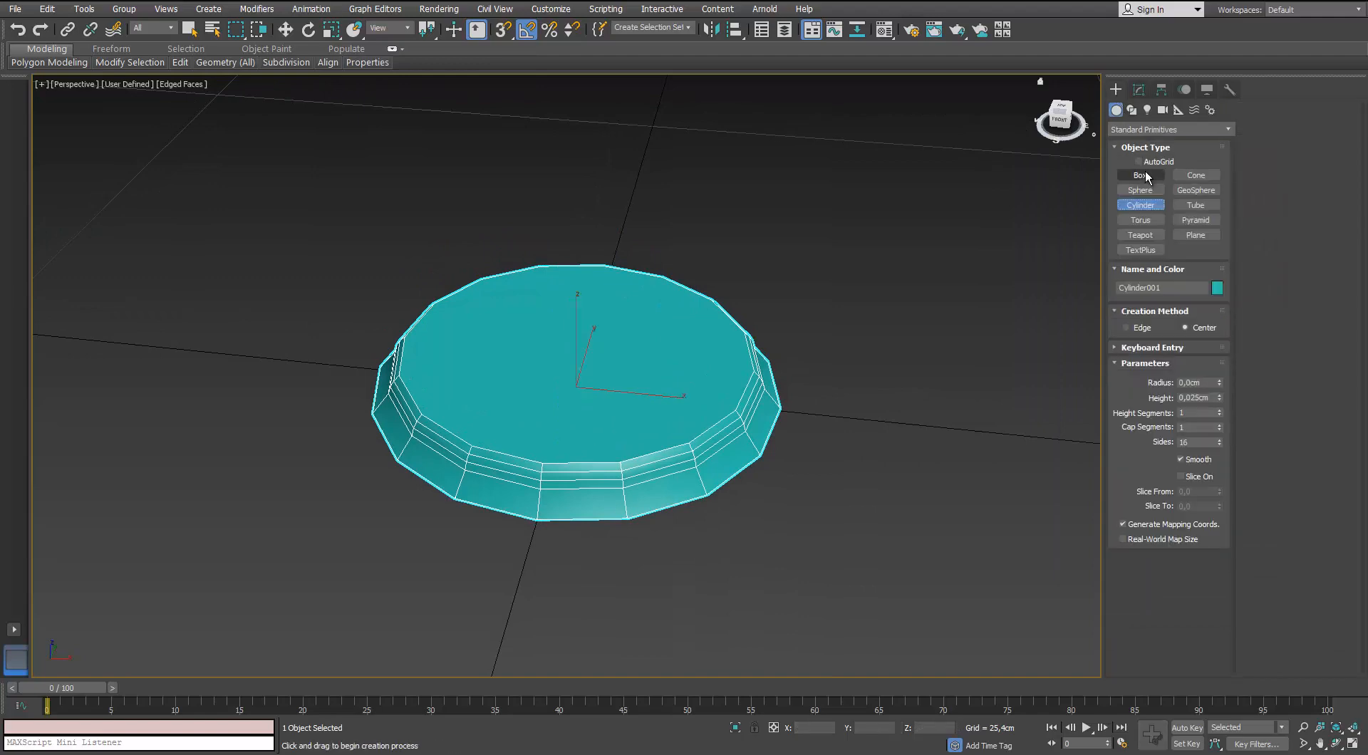
scroll(606, 353, up, 2)
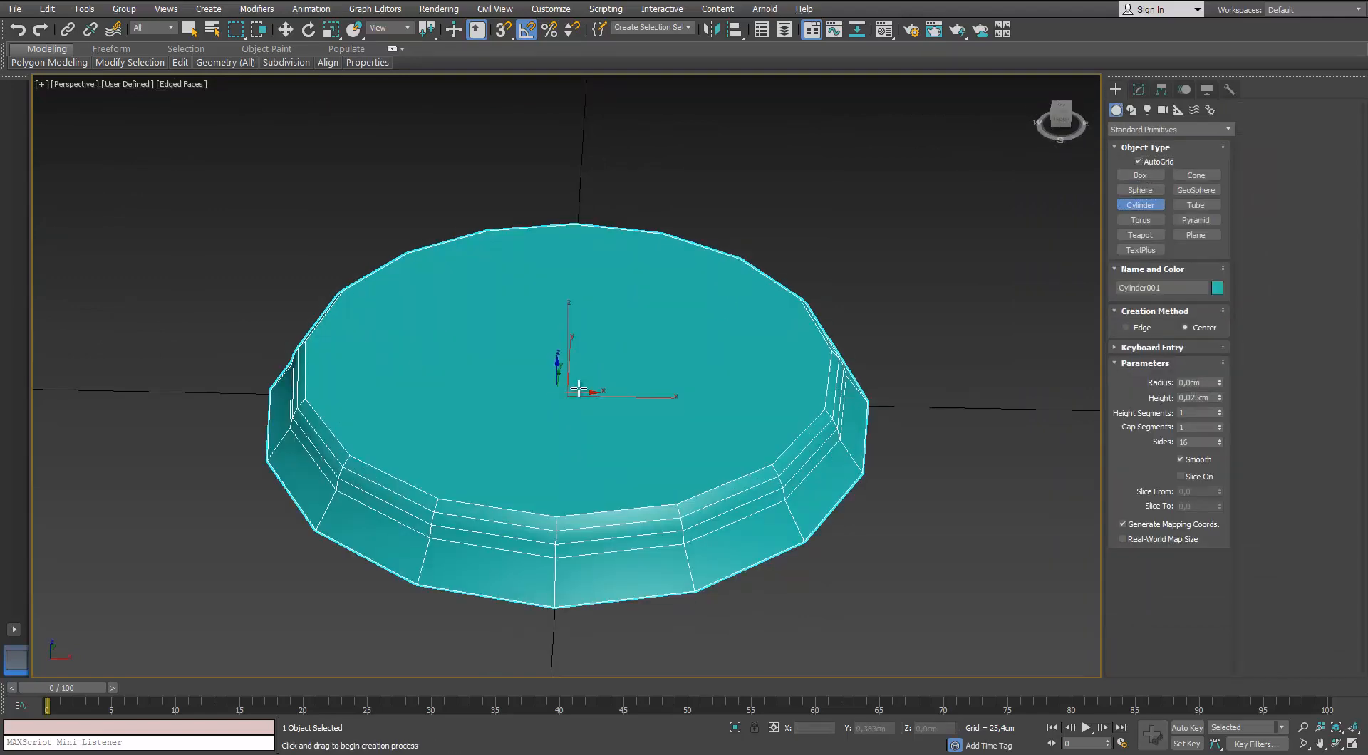
alt+middle_drag(578, 389, 572, 460)
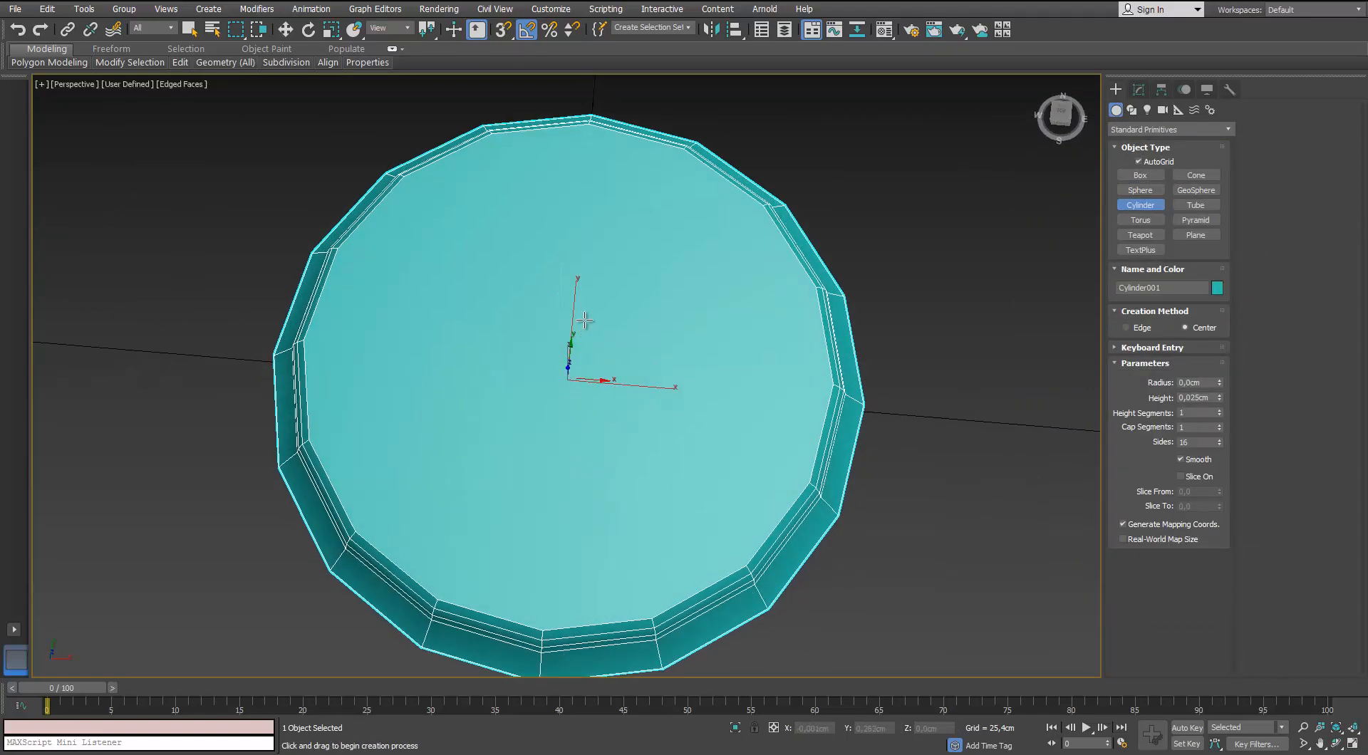
drag(710, 283, 767, 216)
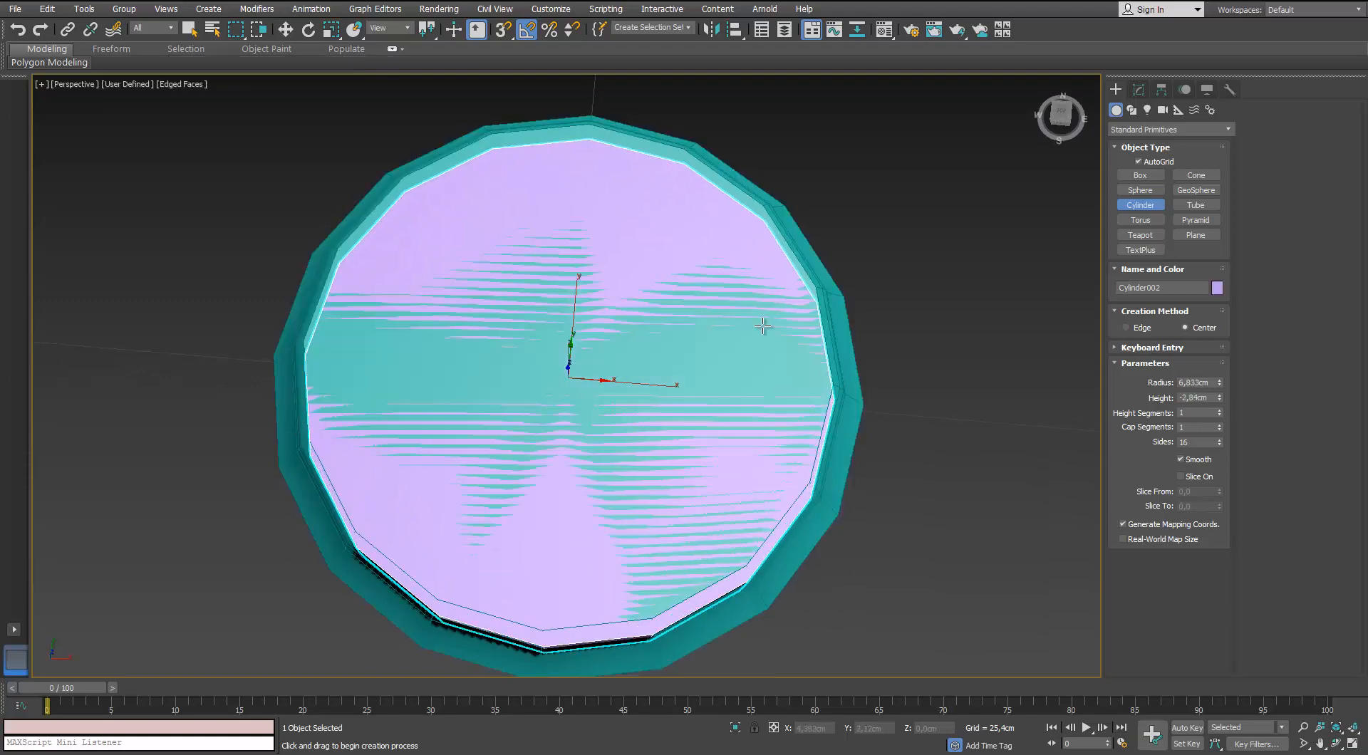
alt+middle_drag(666, 192, 724, 275)
Align the new cylinder to the base in X and Y position only, pivot point to pivot point.
key(r)
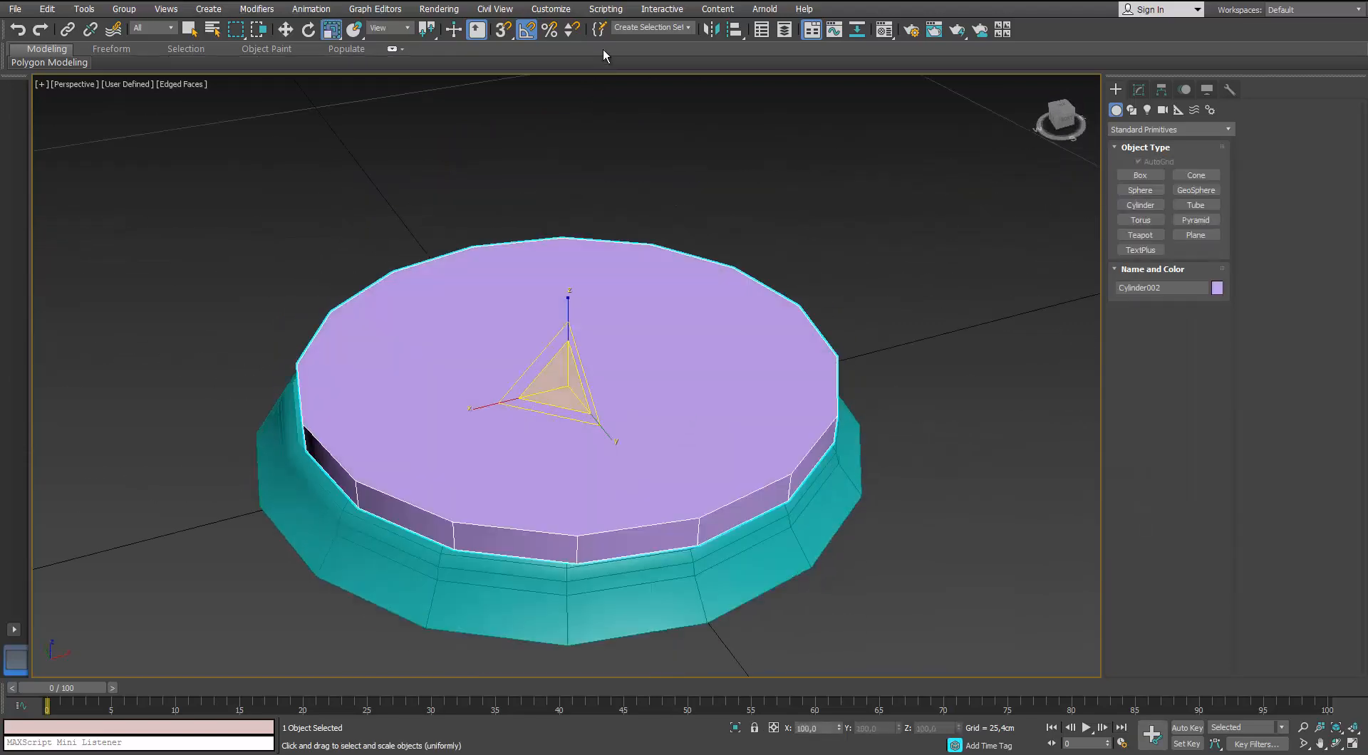
click(744, 32)
click(805, 524)
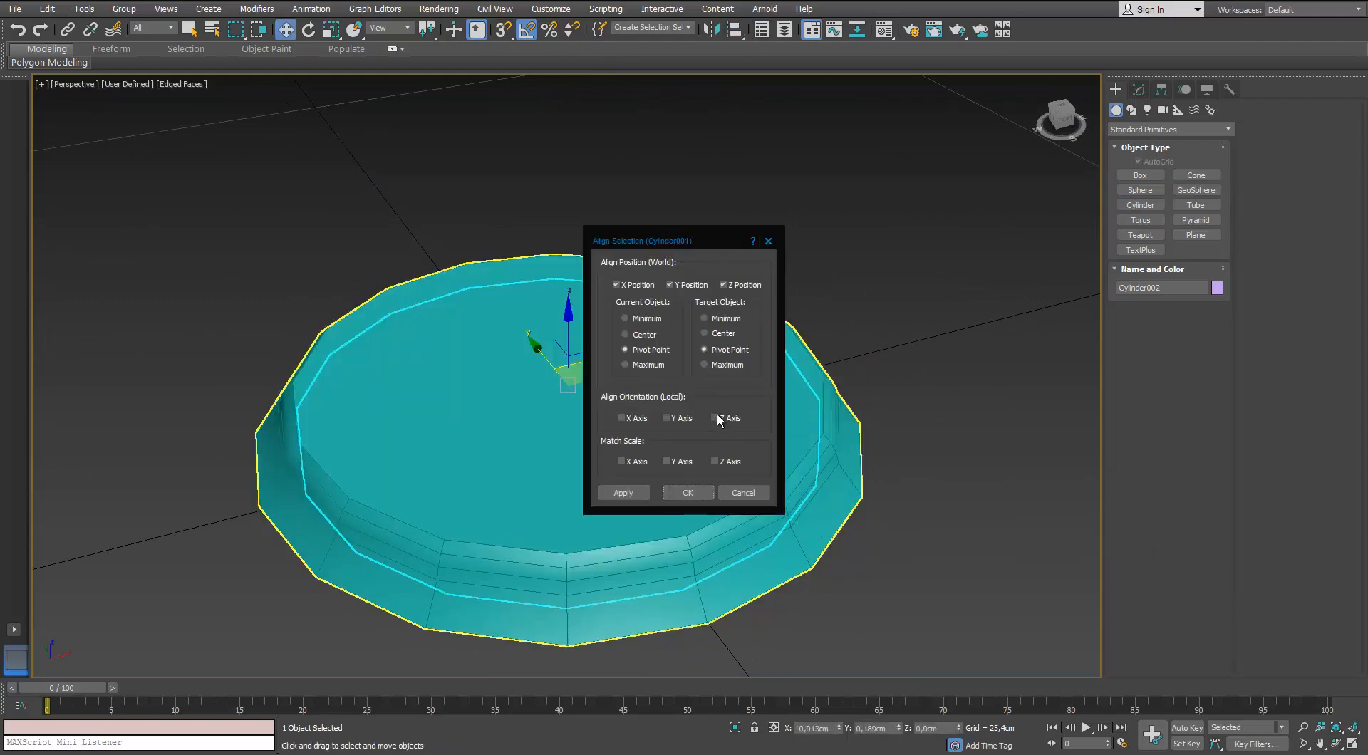
click(724, 285)
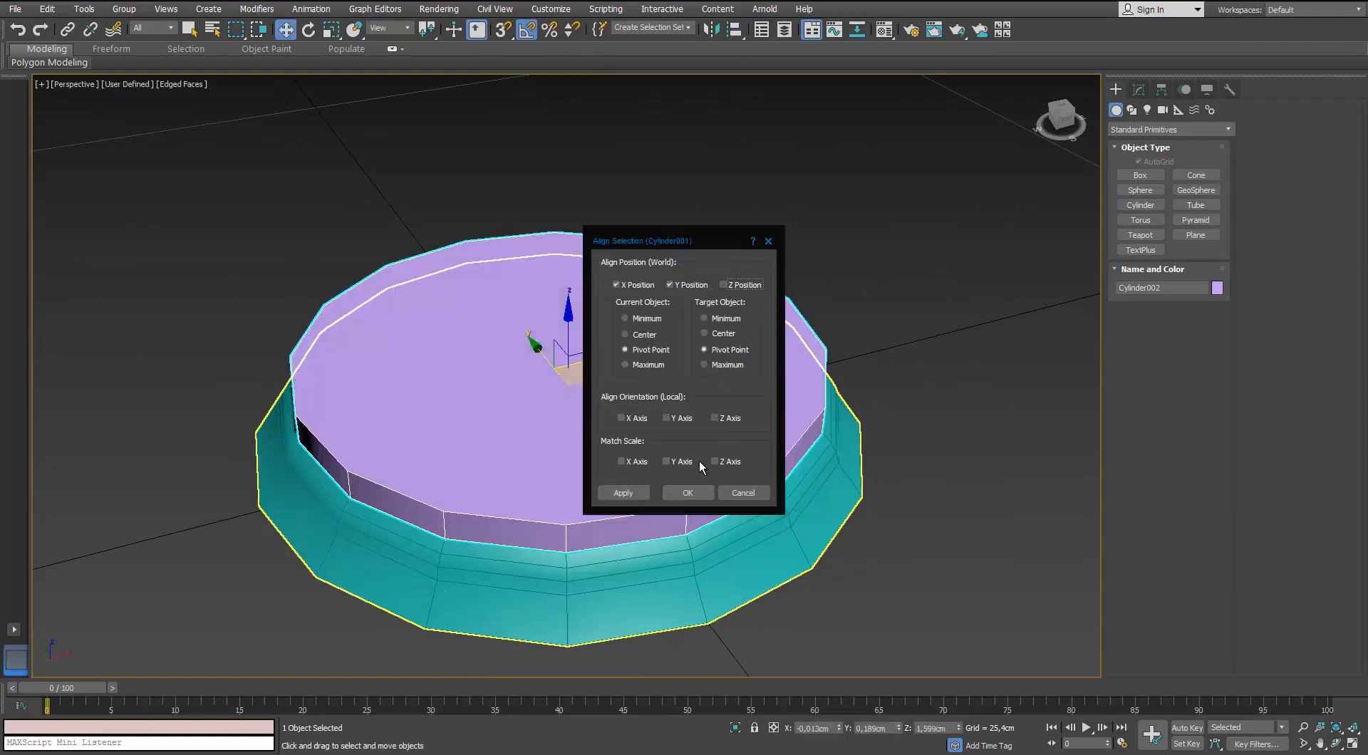
click(676, 497)
Convert the upper cylinder to an Editable Poly.
alt+middle_drag(676, 494, 608, 449)
scroll(480, 448, up, 3)
click(317, 522)
alt+middle_drag(415, 446, 381, 509)
click(397, 454)
scroll(403, 448, down, 4)
right_click(446, 416)
mouse_move(499, 568)
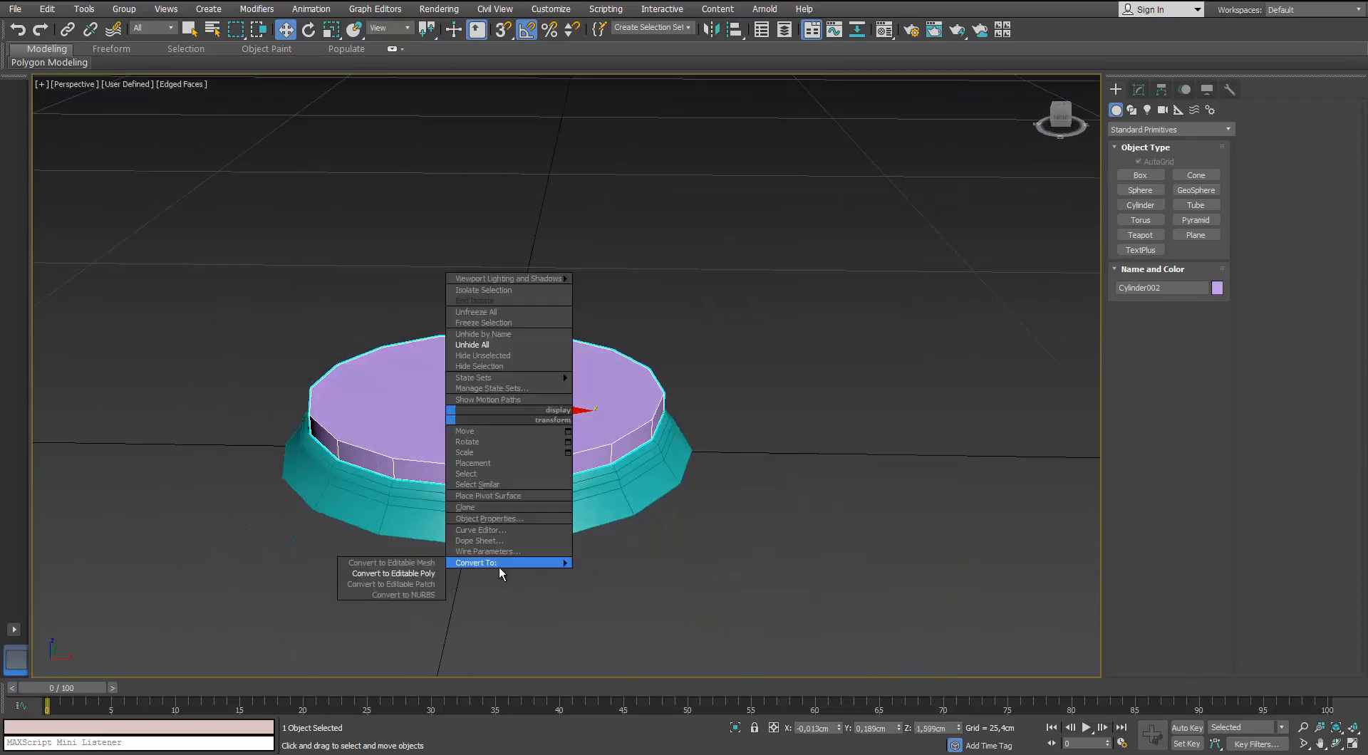
click(393, 574)
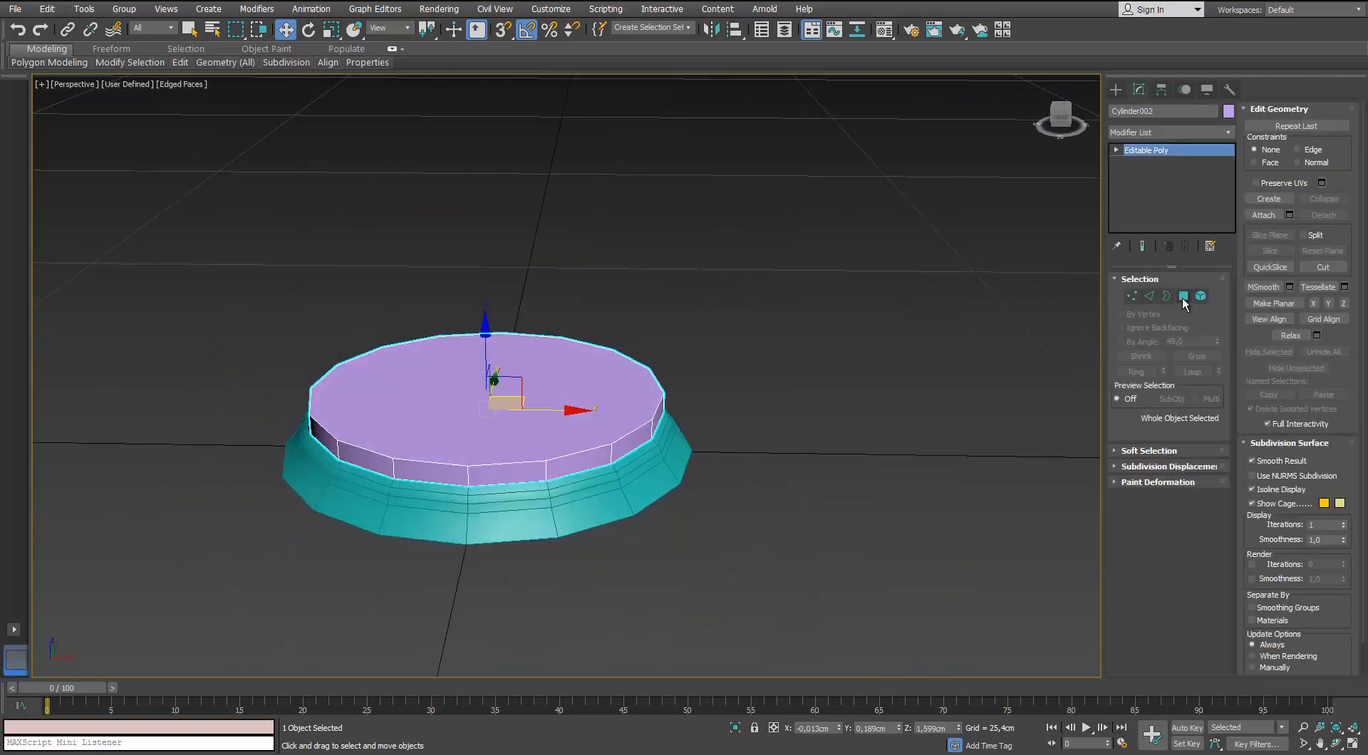
Delete the top polygon of the upper cylinder.
click(1182, 296)
click(567, 413)
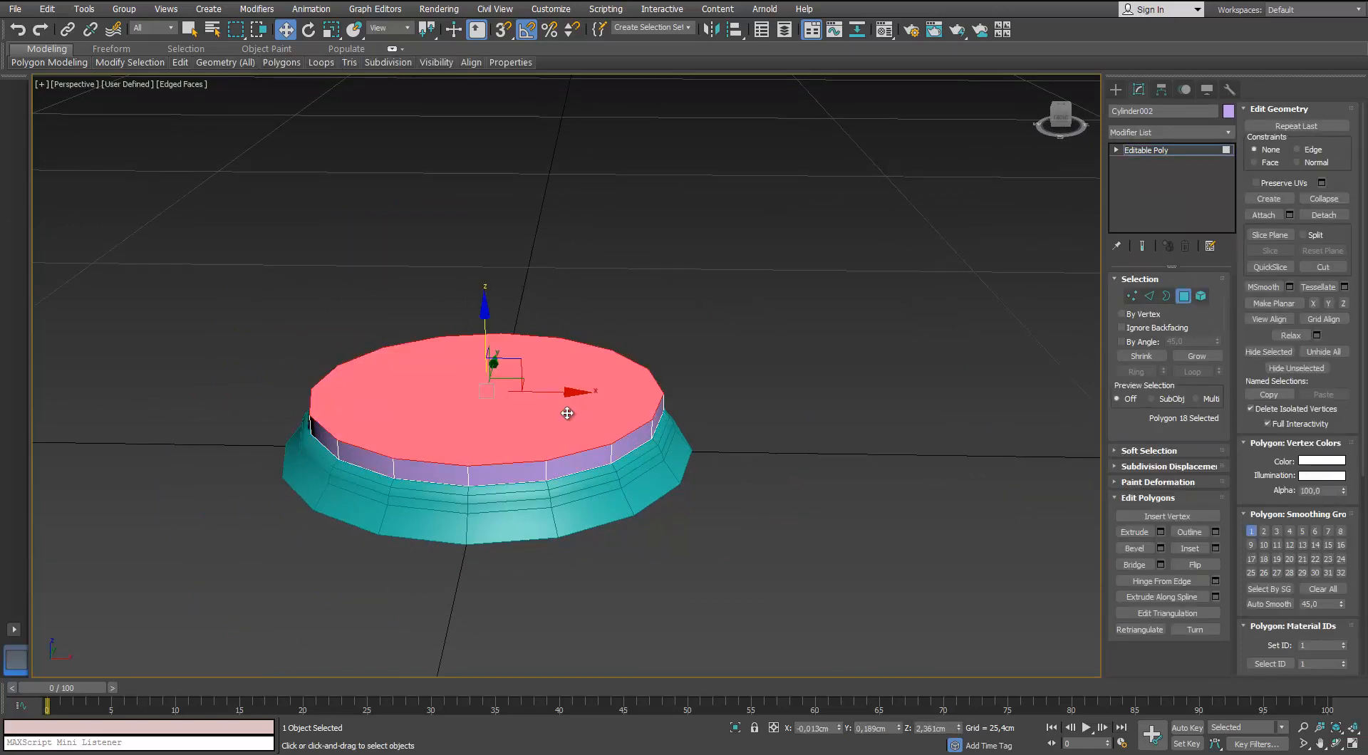
key(Delete)
Select the upper cylinder's open top border and lower it slightly, to about Z 2.31 cm.
click(1164, 297)
click(622, 441)
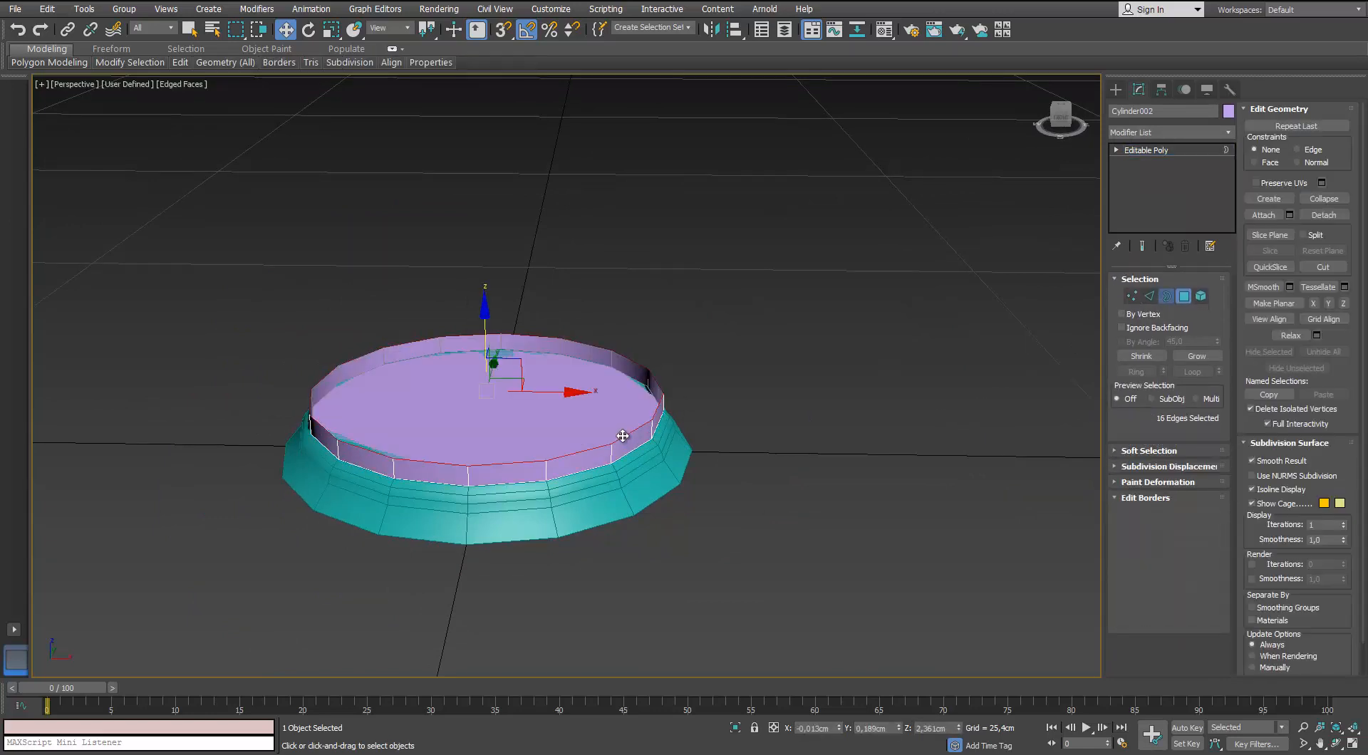
alt+middle_drag(606, 450, 476, 360)
drag(485, 273, 480, 367)
scroll(479, 367, up, 4)
alt+middle_drag(479, 367, 472, 391)
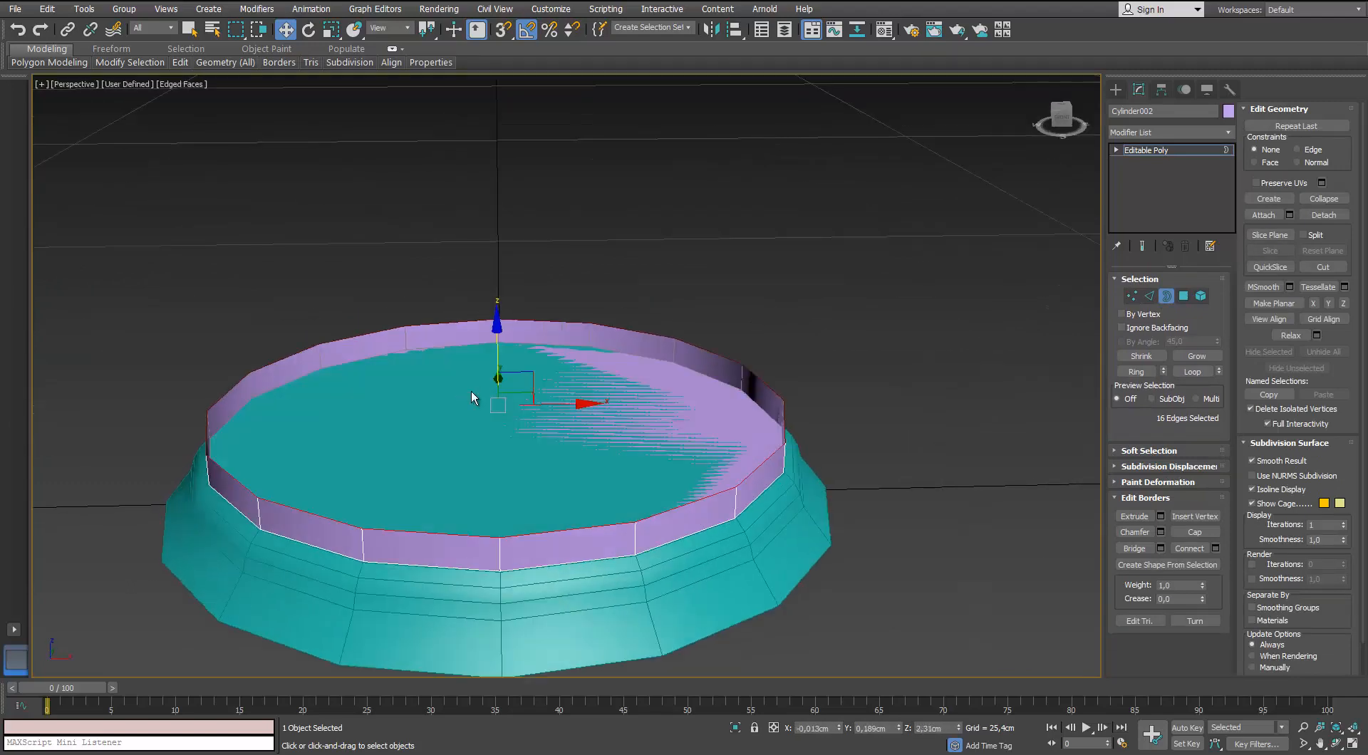
Extrude the border slightly inward by a scaled copy and raise it to about Z 2.55 cm as a bevel.
key(r)
shift+drag(484, 399, 484, 403)
key(w)
drag(500, 356, 500, 342)
alt+middle_drag(481, 388, 477, 372)
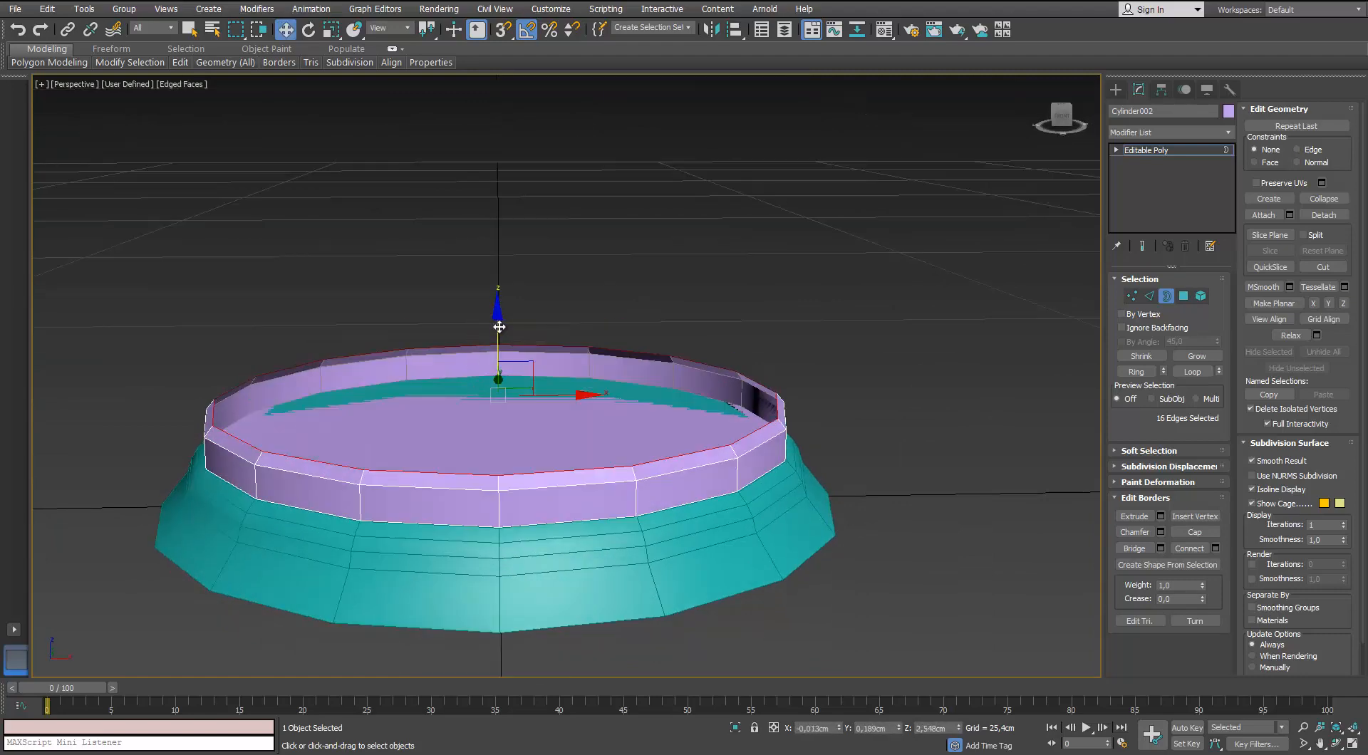
Extend the border upward in three sections to form the wall, ending at about Z 10.2 cm.
drag(499, 326, 502, 212)
scroll(505, 285, down, 5)
scroll(501, 255, up, 4)
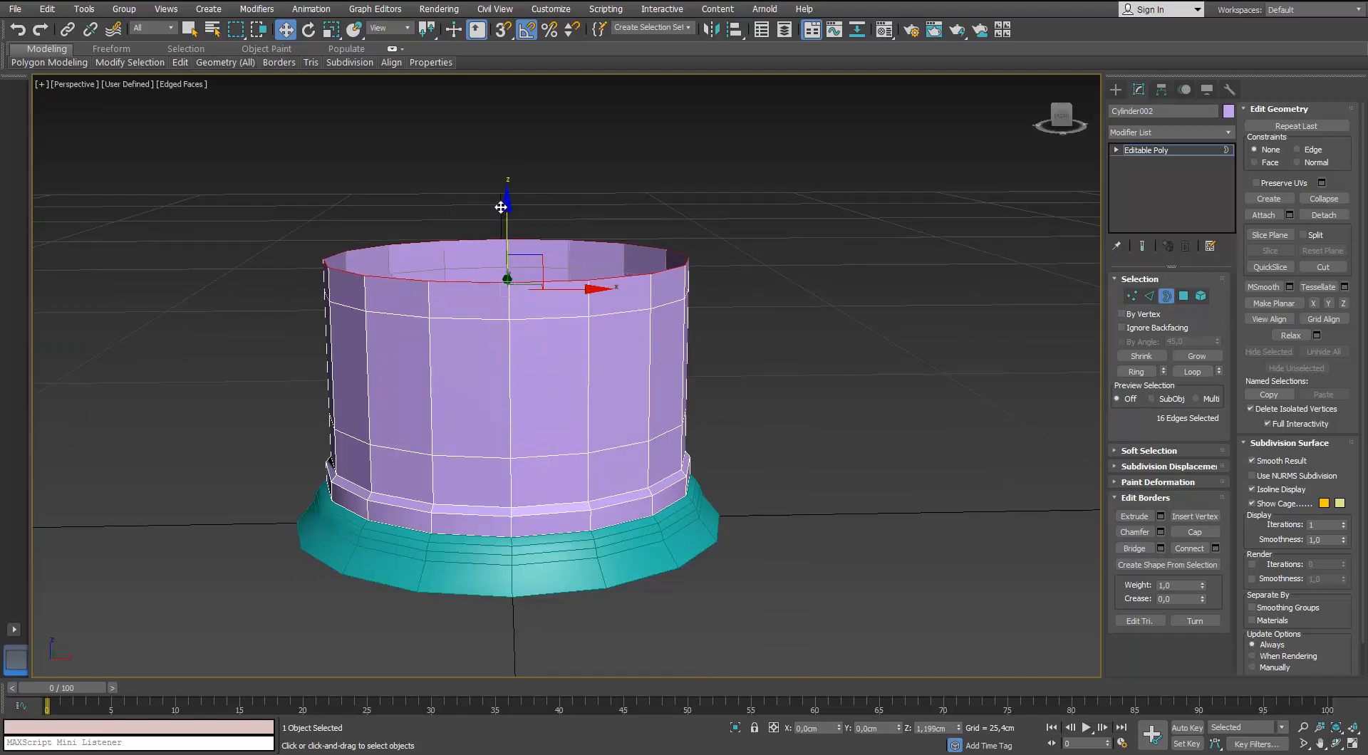
scroll(494, 229, up, 3)
alt+middle_drag(495, 244, 510, 233)
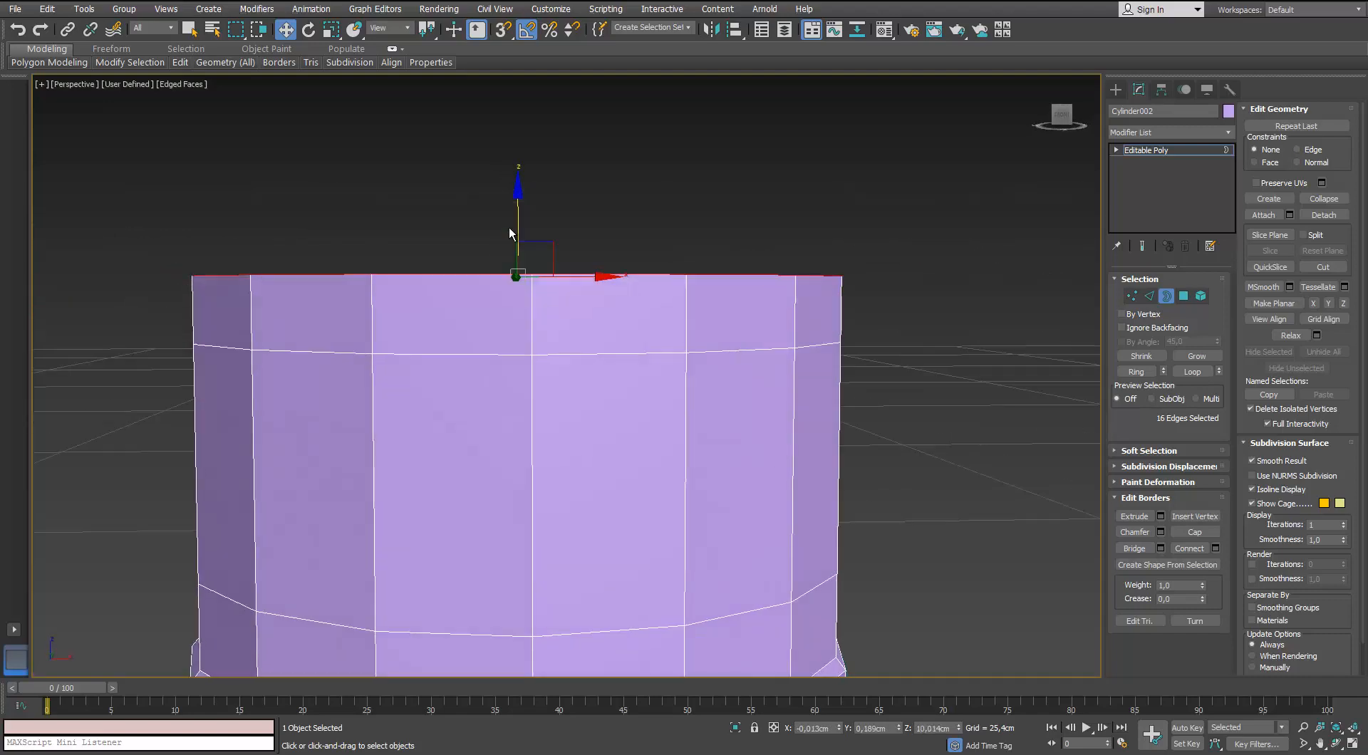
drag(516, 223, 515, 218)
scroll(515, 218, down, 5)
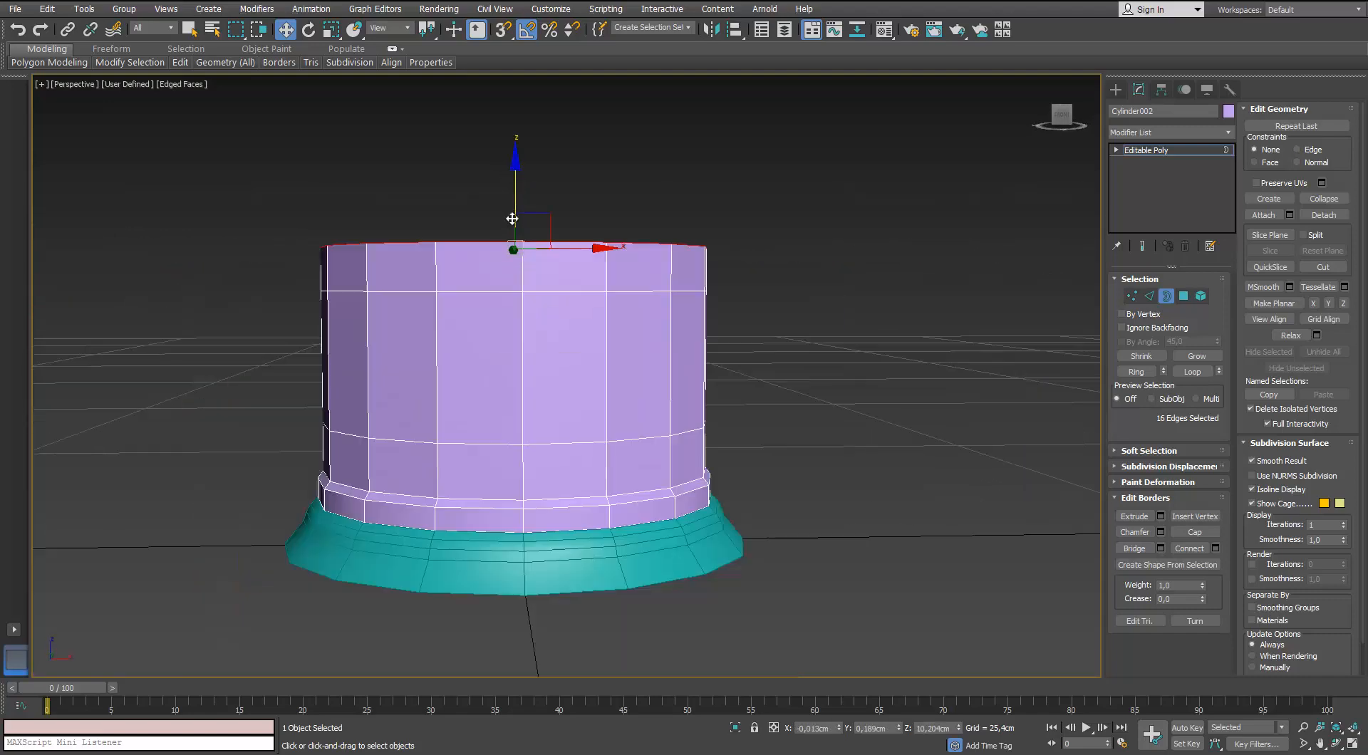
alt+middle_drag(515, 231, 513, 247)
scroll(514, 247, down, 5)
scroll(519, 279, up, 4)
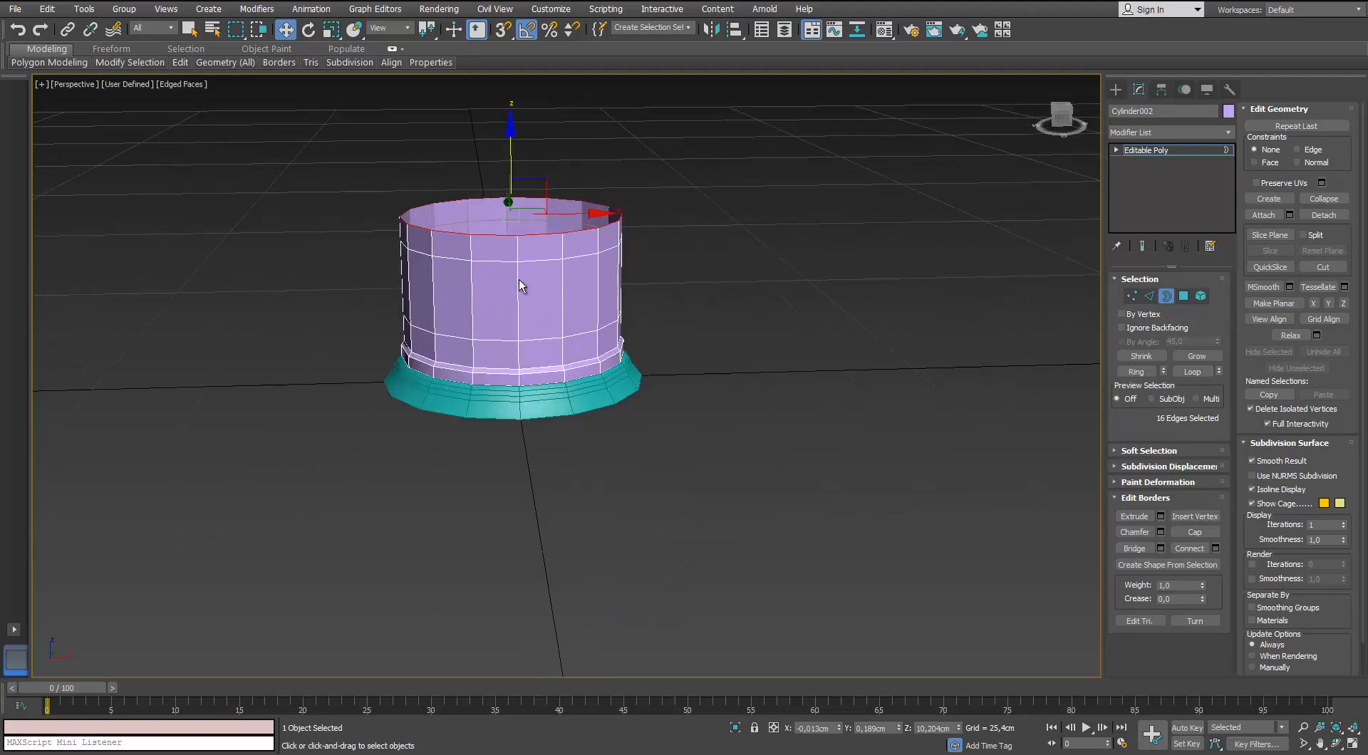
Extend the wall upward with one more tall section to about Z 18.9 cm and leave border editing.
scroll(502, 263, down, 3)
shift+drag(498, 183, 495, 60)
middle_drag(464, 187, 464, 261)
drag(498, 122, 496, 99)
alt+middle_drag(483, 249, 491, 236)
drag(499, 98, 499, 96)
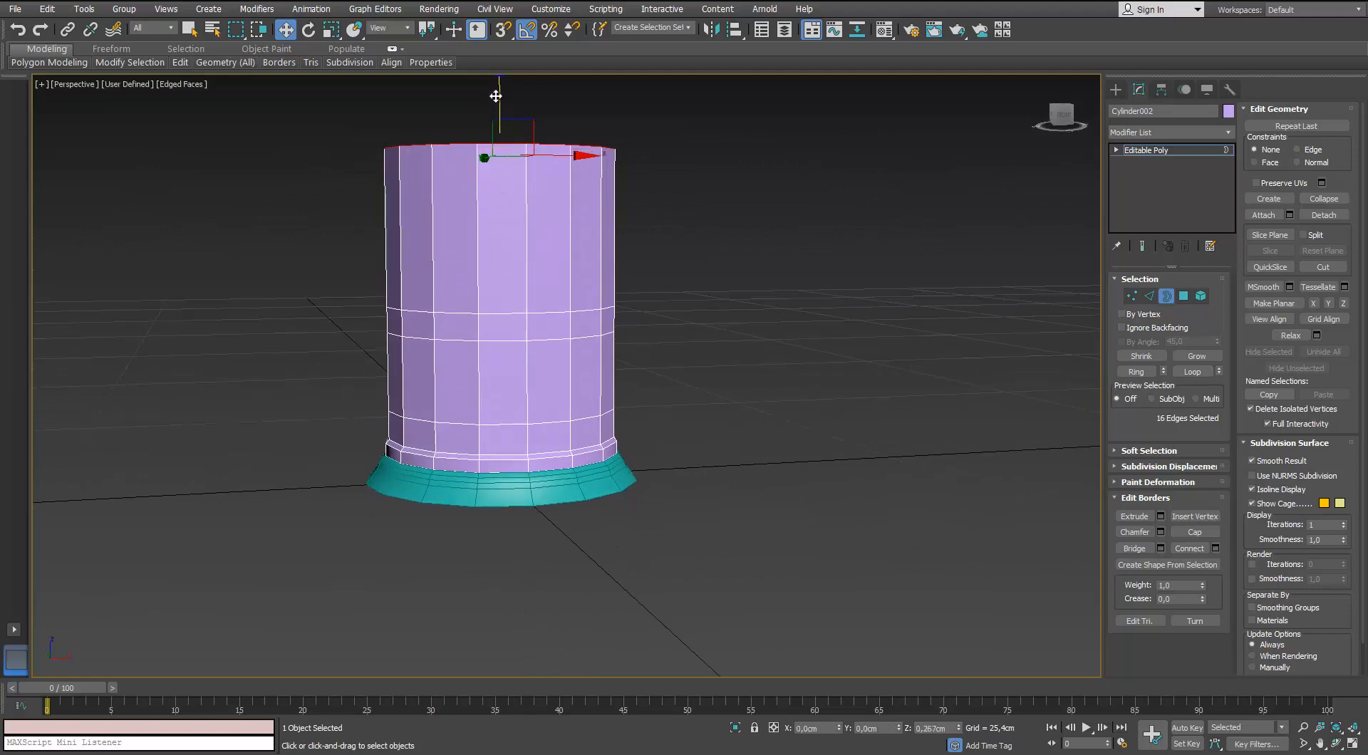
alt+middle_drag(491, 176, 822, 314)
click(1165, 296)
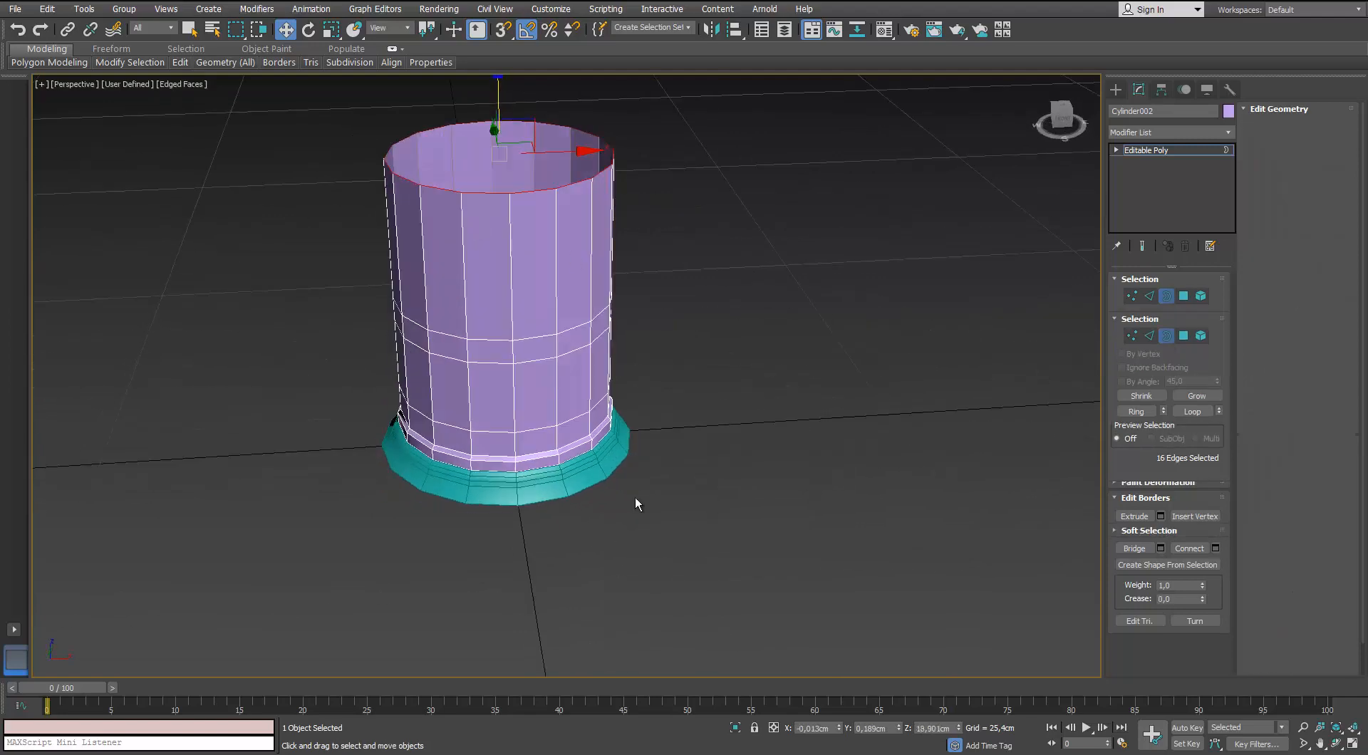
click(635, 494)
Show the upper cylinder's lower part in the Front view and activate the Capsule extended primitive with AutoGrid.
scroll(587, 477, up, 3)
alt+middle_drag(587, 477, 533, 336)
click(552, 298)
scroll(552, 298, up, 3)
key(f)
key(z)
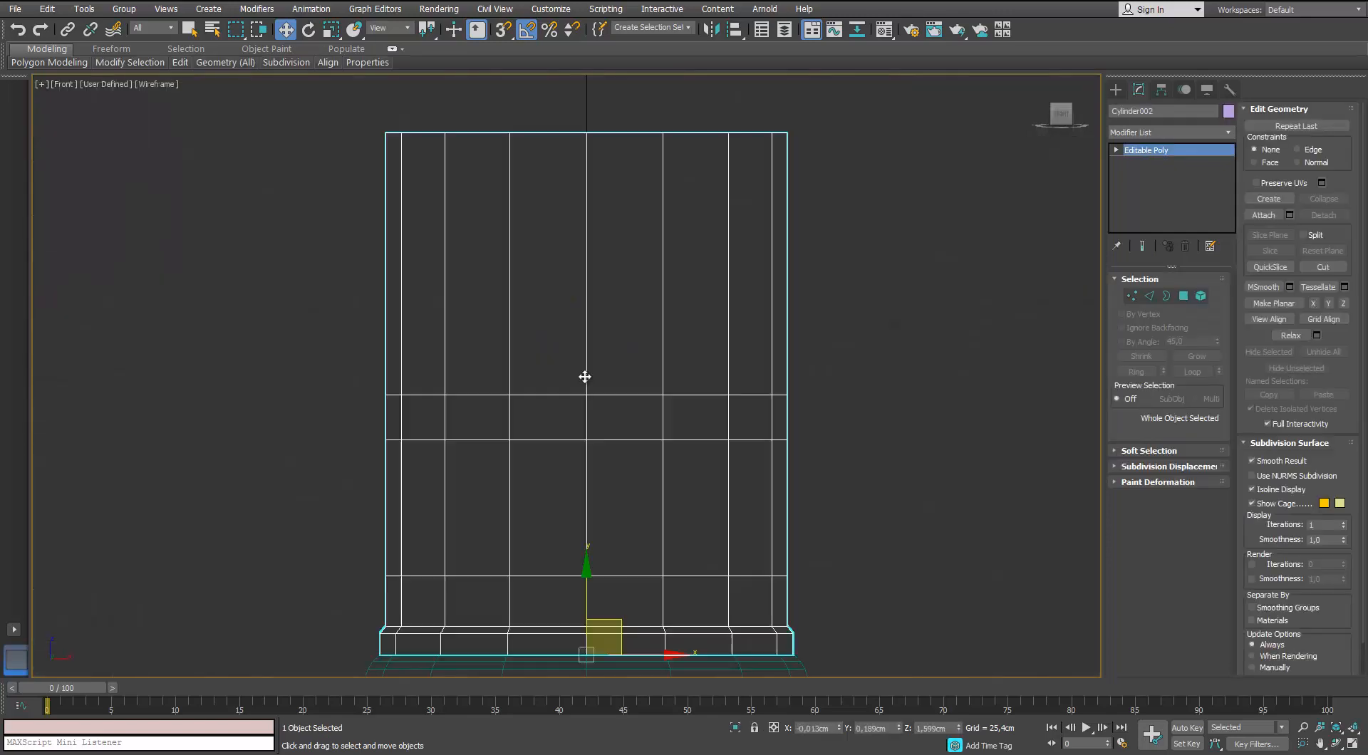
middle_drag(585, 375, 569, 235)
scroll(584, 460, up, 5)
middle_drag(579, 453, 578, 402)
click(1116, 90)
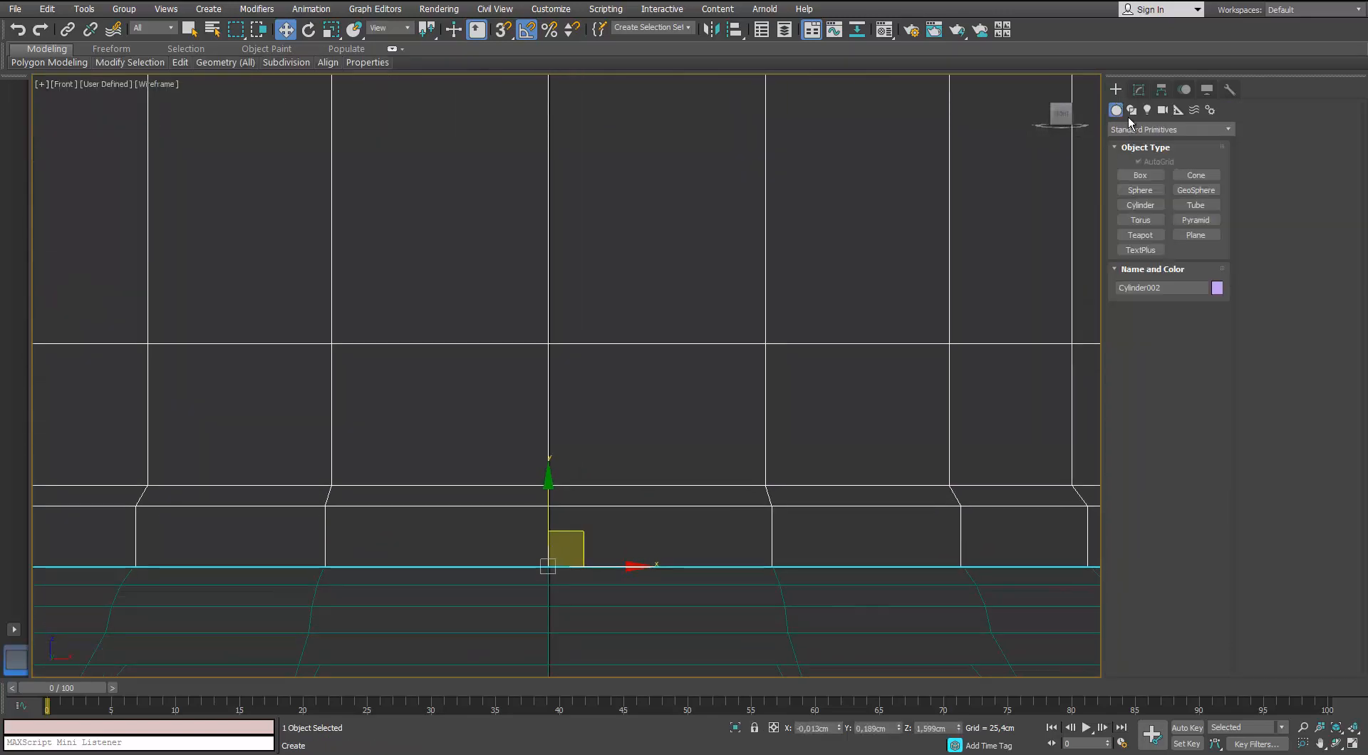
click(1156, 130)
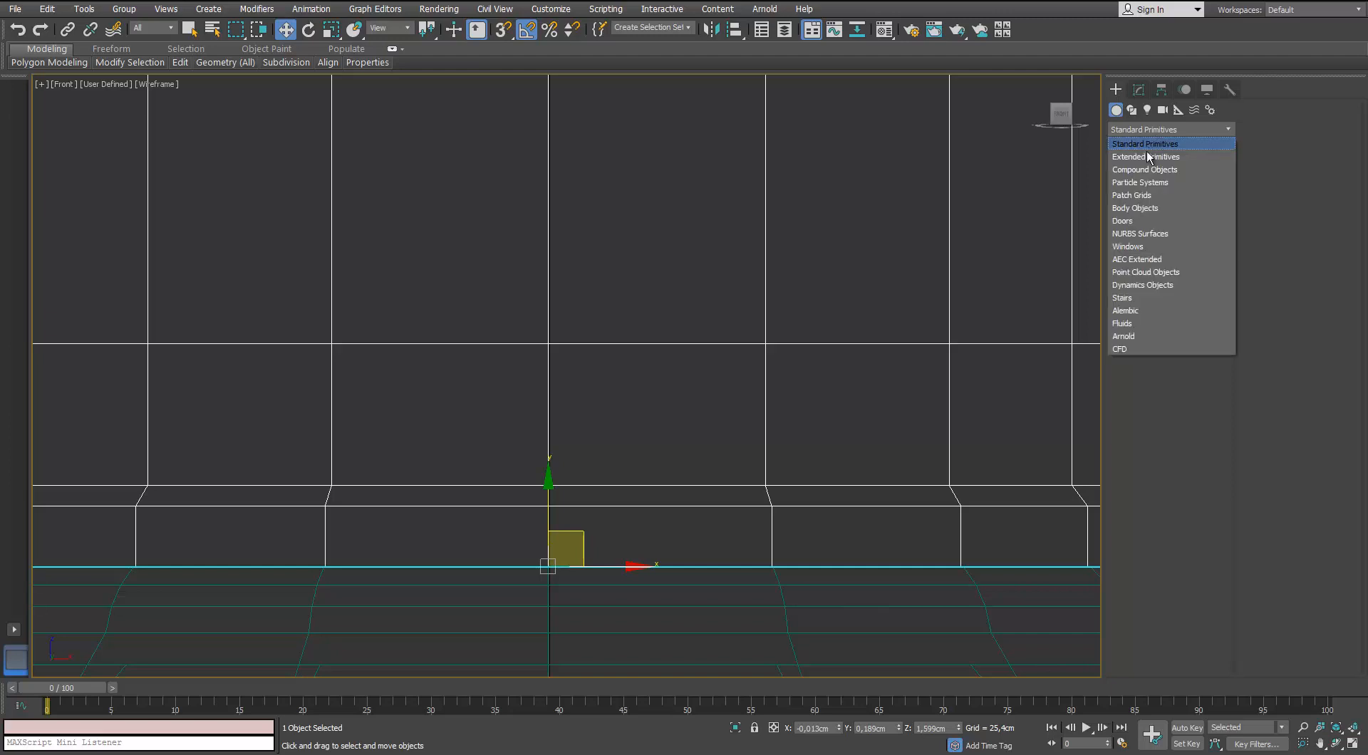
click(1147, 151)
click(1195, 205)
middle_drag(561, 391, 577, 297)
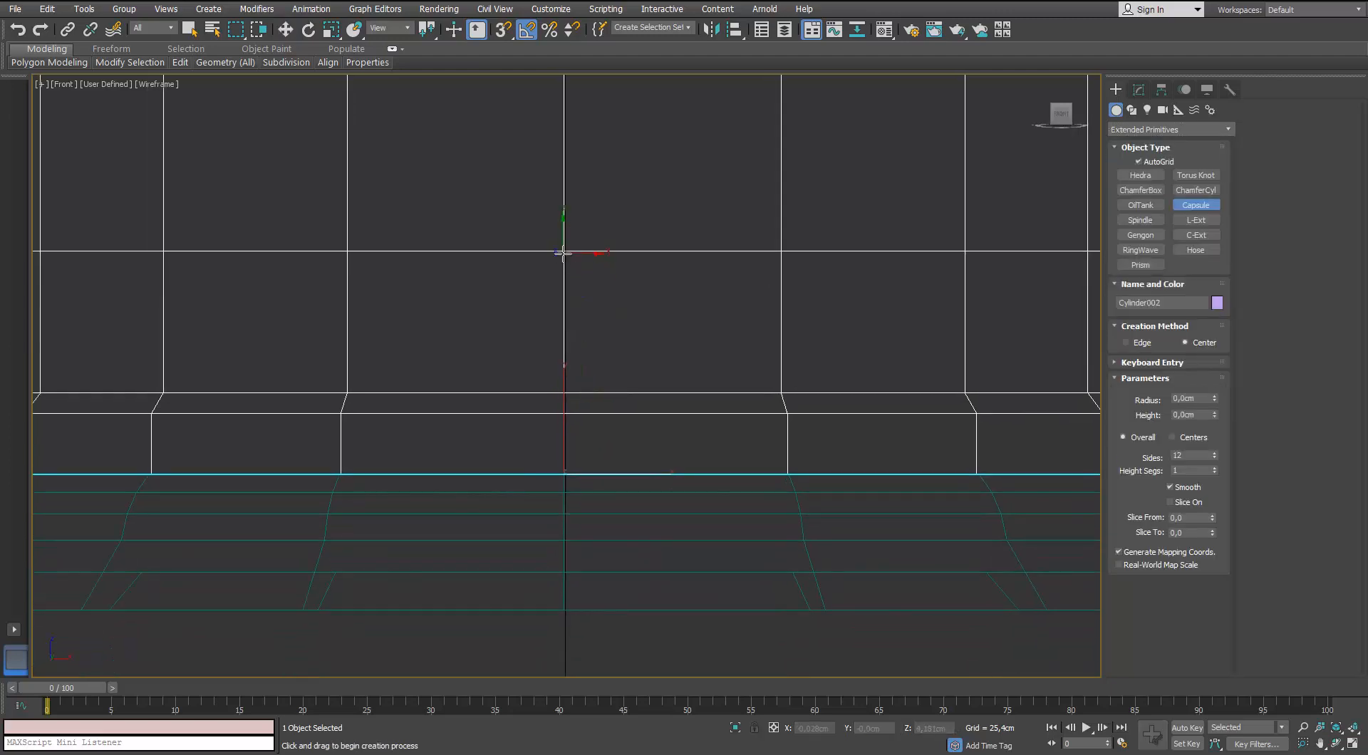
Create a small capsule in the Top view just outside the base's front edge, about 0.34 cm in radius and -0.83 cm in height.
mouse_move(566, 249)
mouse_down()
mouse_move(562, 308)
mouse_move(583, 266)
mouse_up()
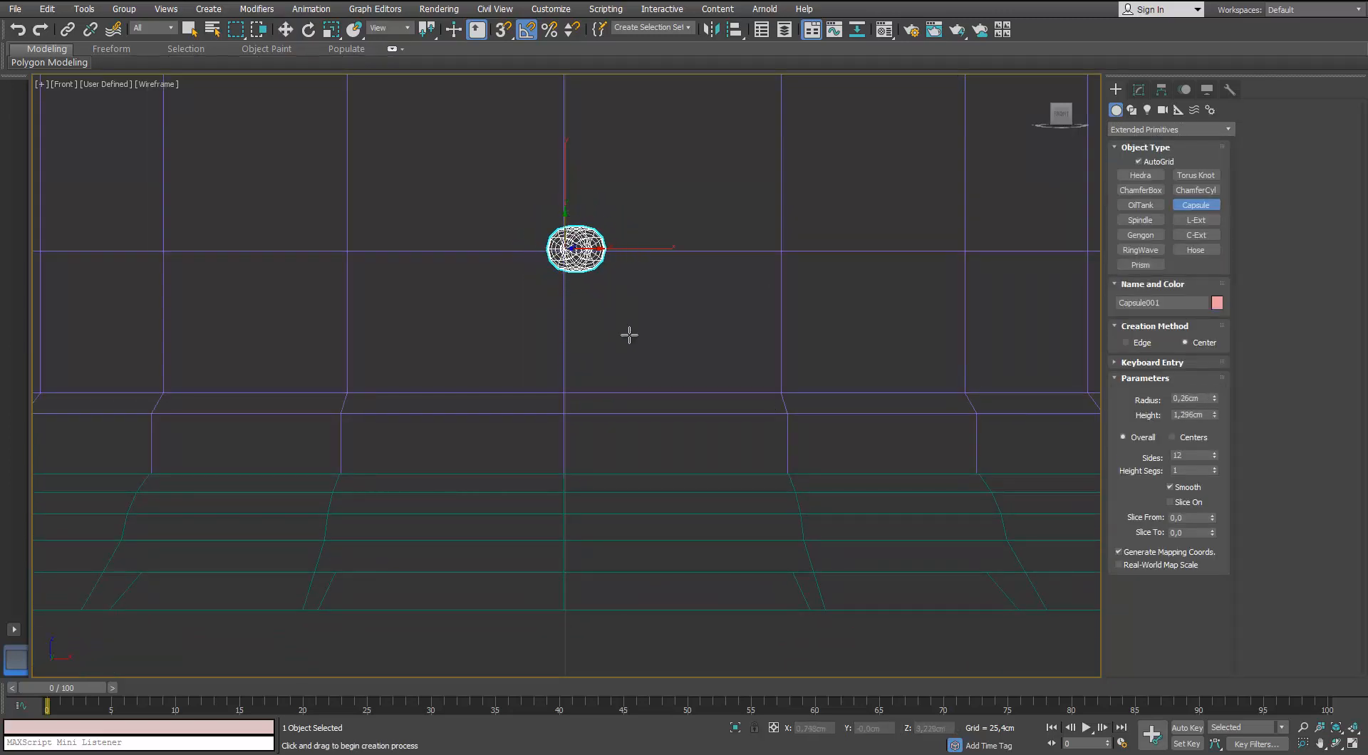
key(ctrl+z)
scroll(630, 344, down, 3)
key(t)
middle_drag(632, 345, 598, 349)
scroll(608, 492, down, 1)
middle_drag(609, 492, 604, 427)
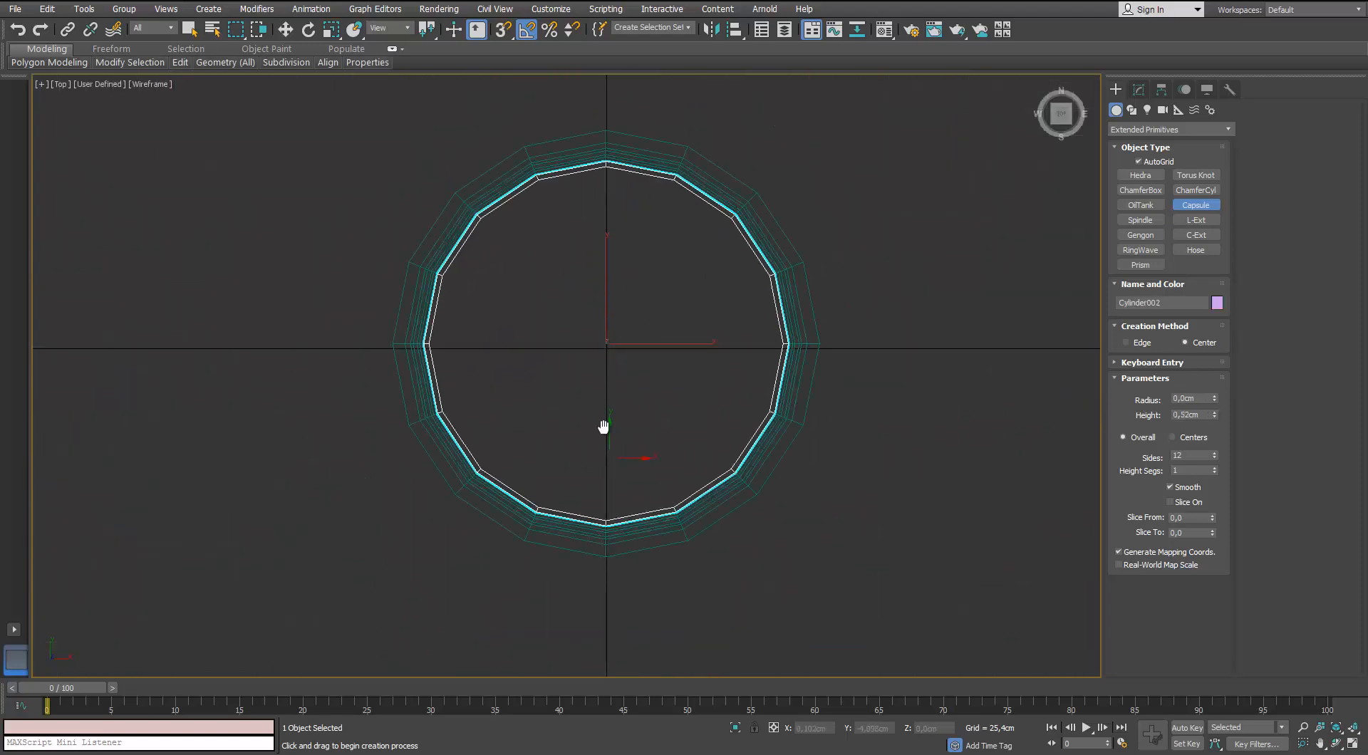
scroll(566, 456, up, 5)
drag(575, 470, 576, 499)
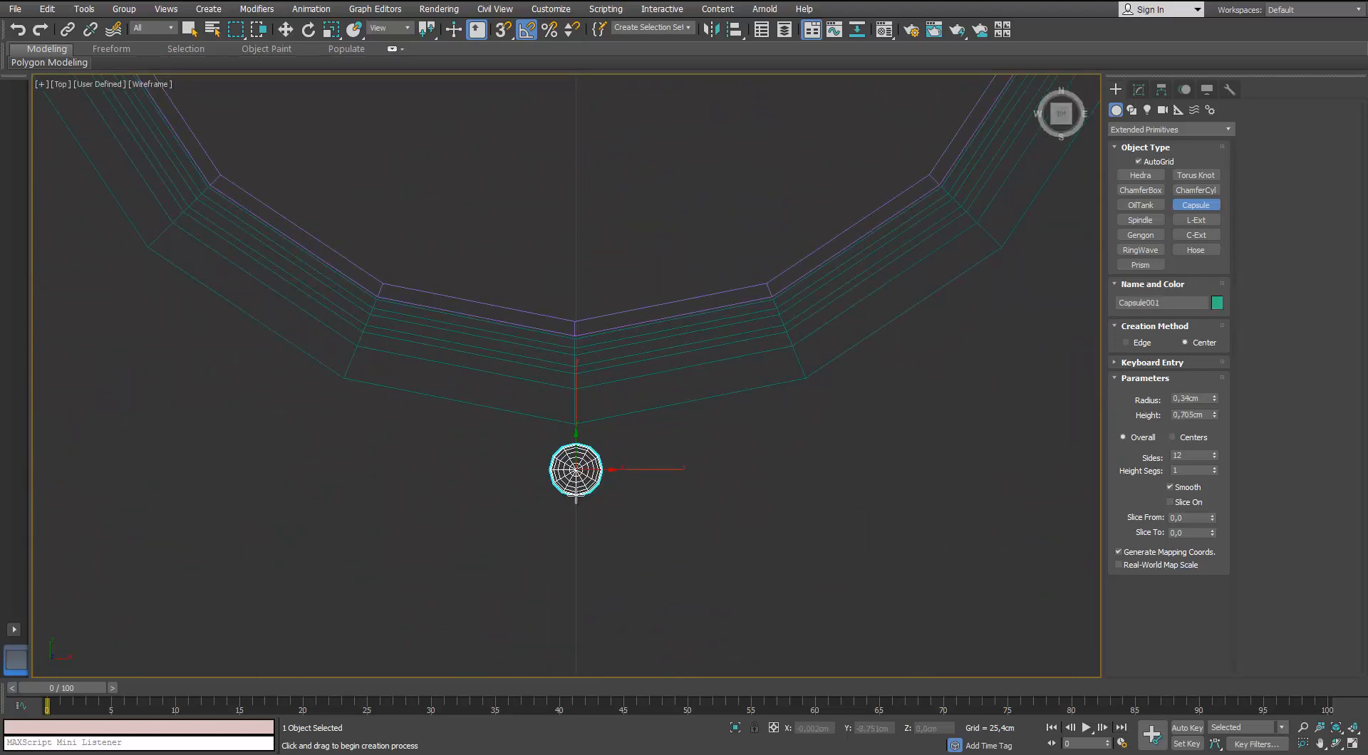
click(287, 29)
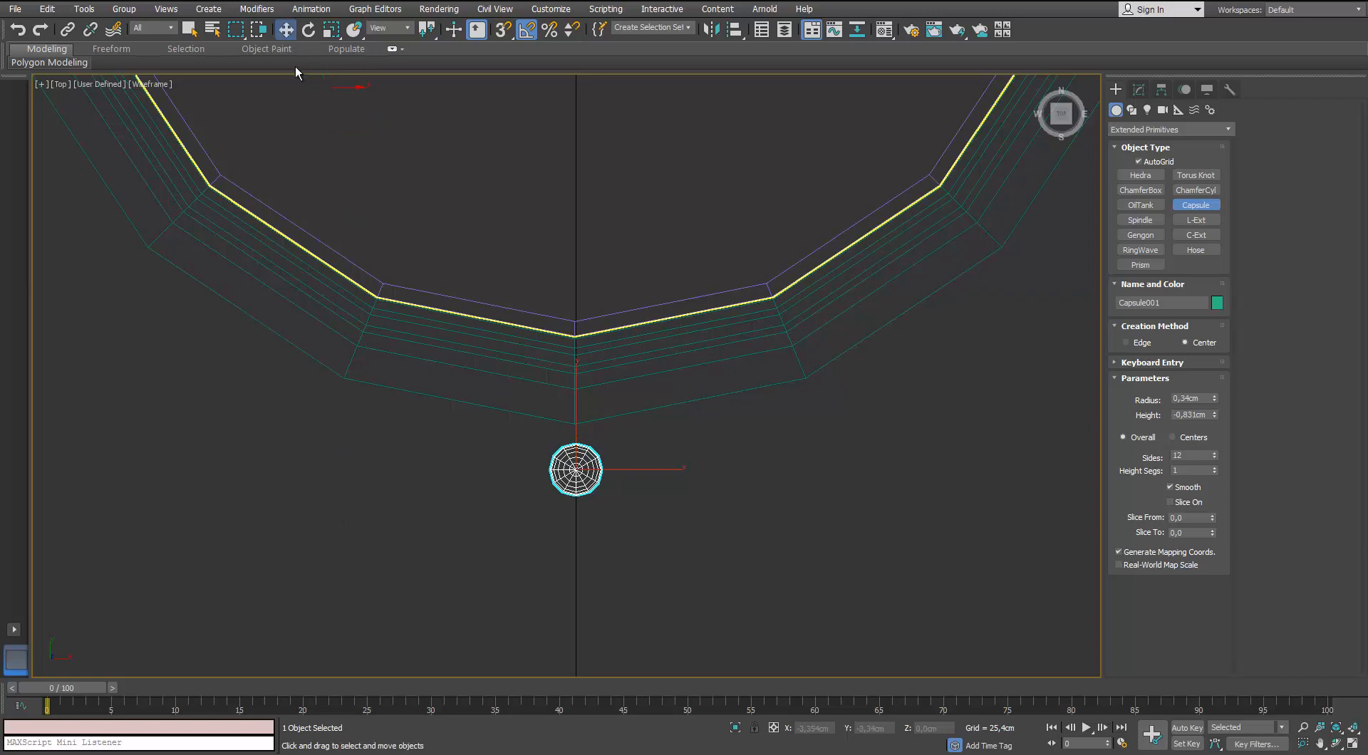
Raise the capsule to about Z 3.92 cm and move it toward the cylinder wall, to about Y -7.14 cm.
scroll(383, 400, down, 3)
key(p)
scroll(383, 399, up, 8)
scroll(437, 379, down, 8)
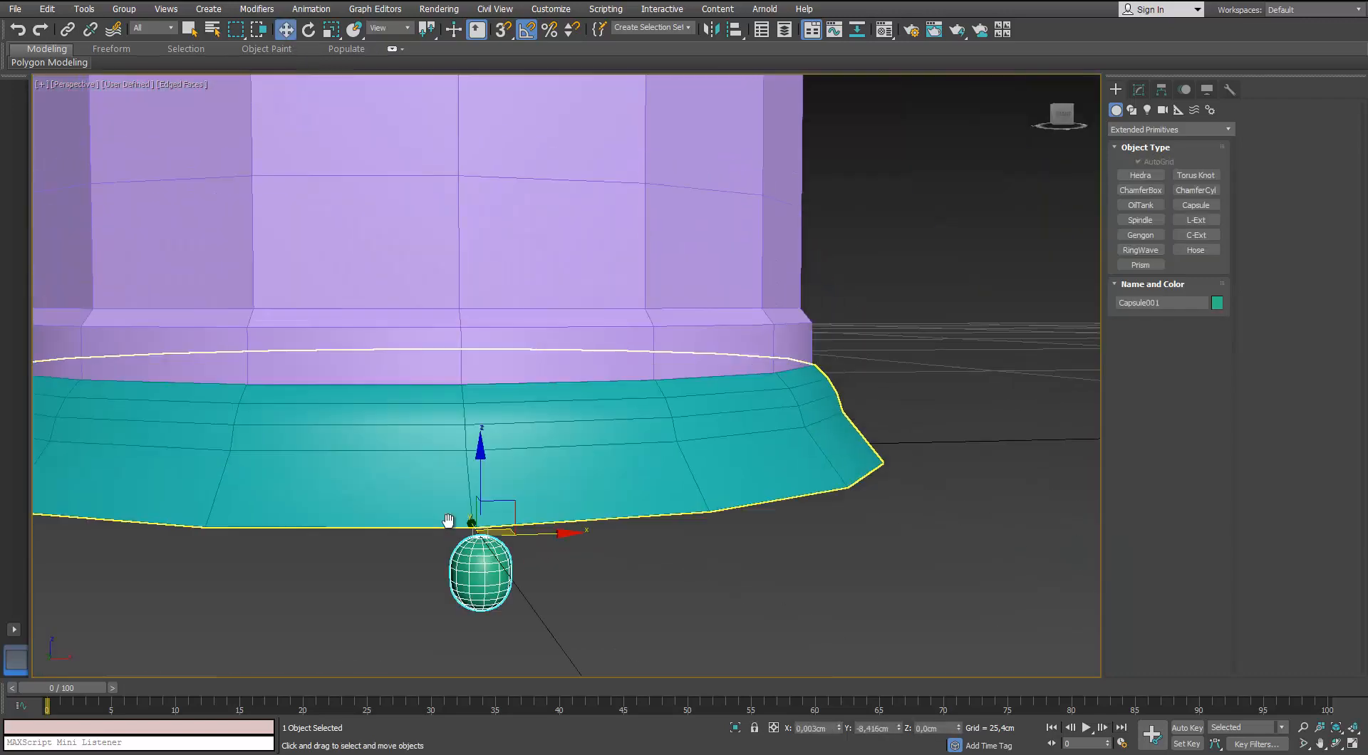
drag(469, 485, 470, 336)
alt+middle_drag(470, 335, 501, 449)
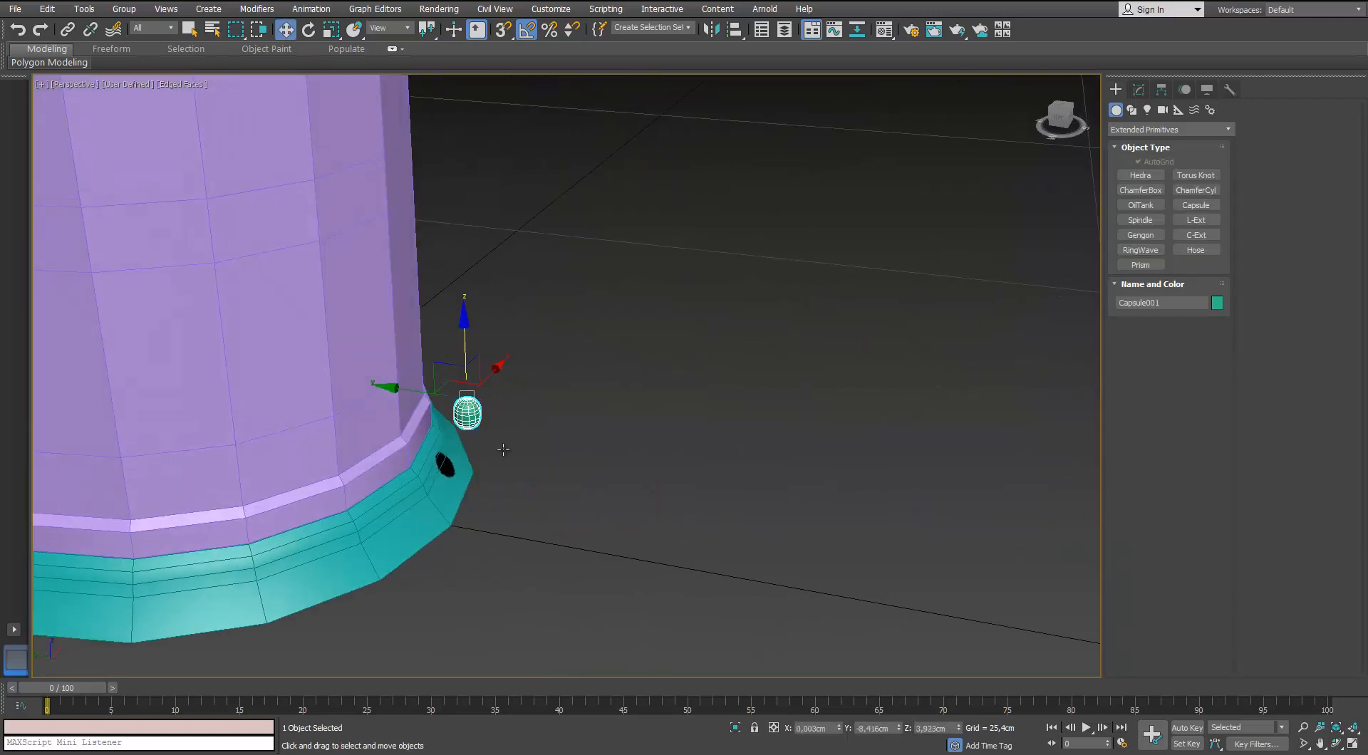
drag(401, 391, 354, 387)
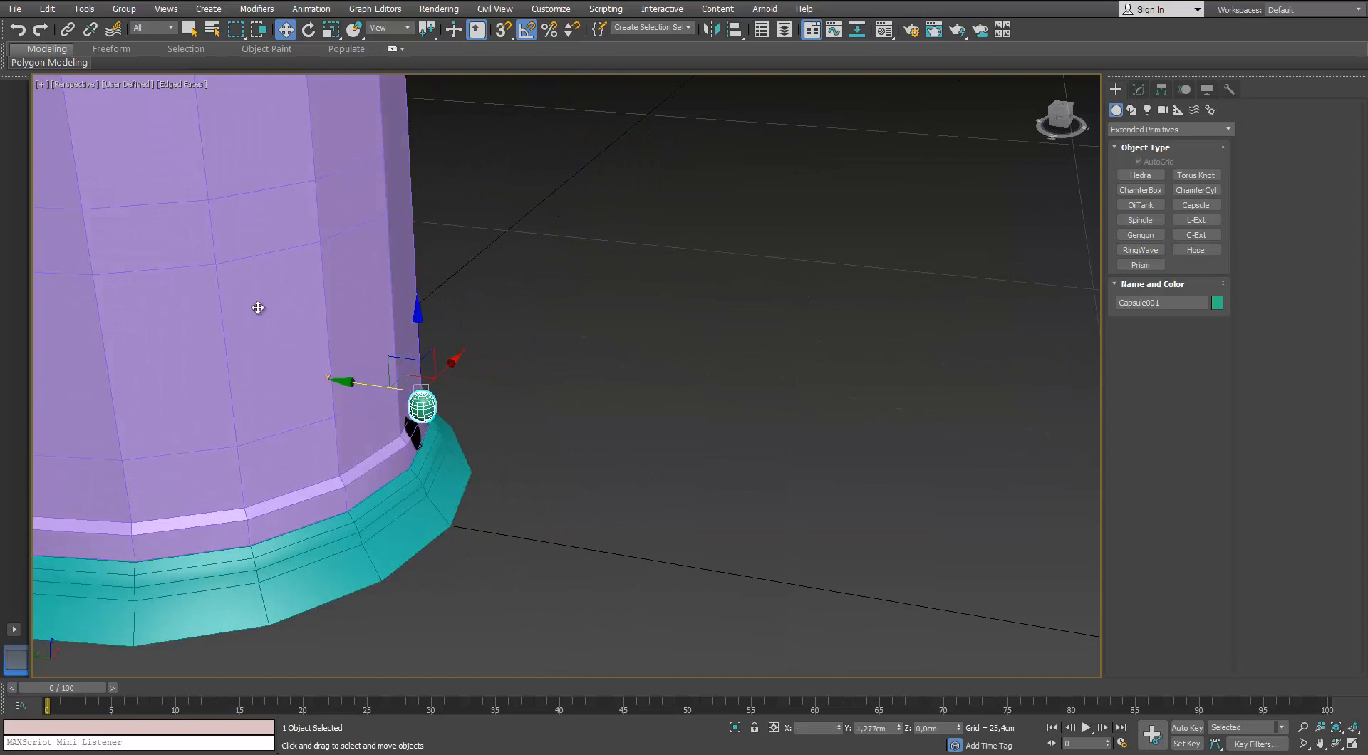
Set the Perspective viewport's display quality to Standard.
click(177, 85)
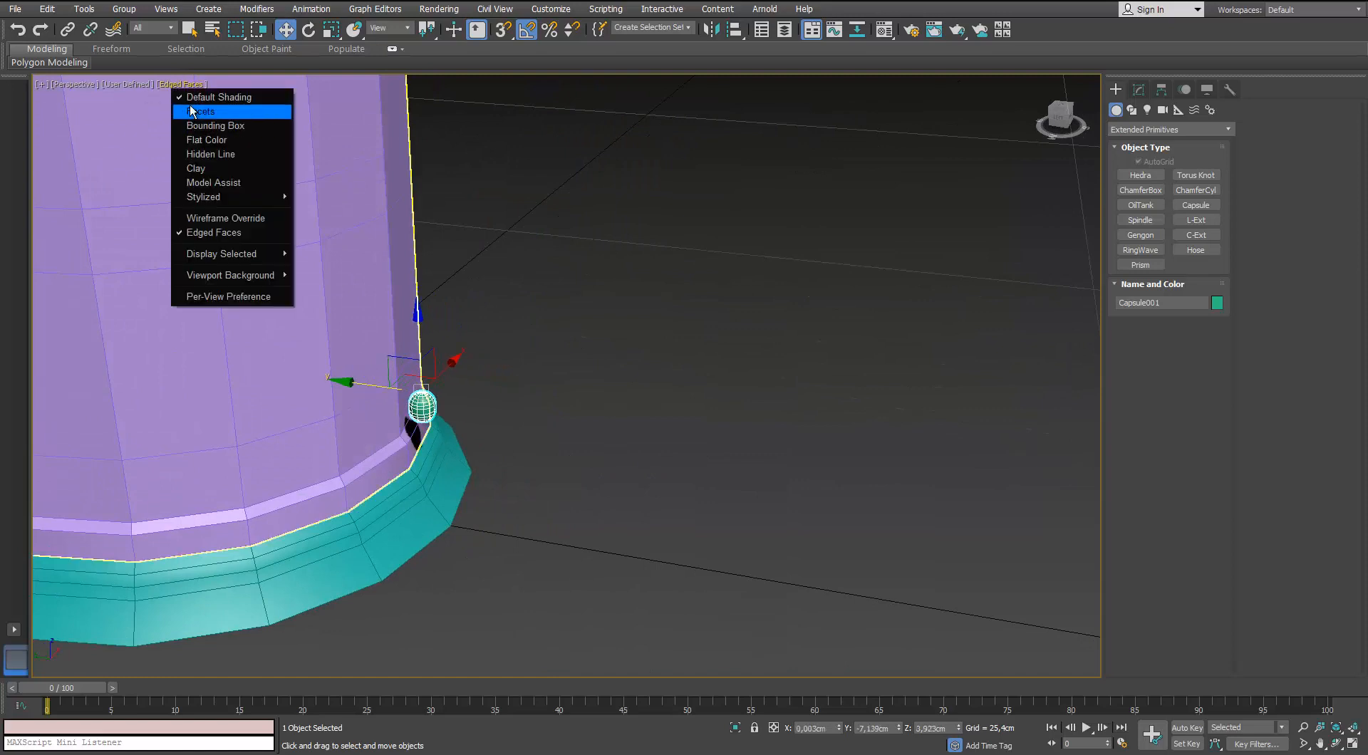
click(132, 85)
click(150, 111)
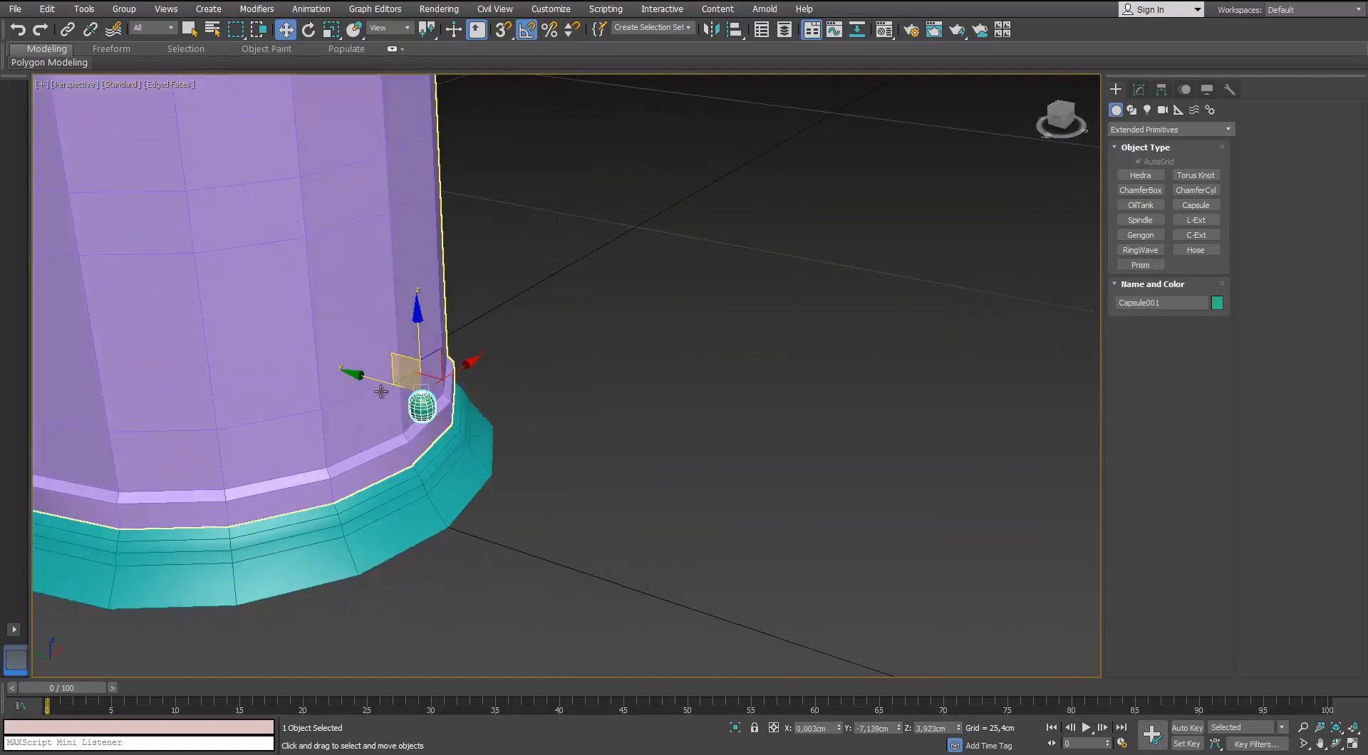
Move the capsule against the cylinder wall, to about Y -6.5 cm.
scroll(380, 391, up, 3)
alt+middle_drag(648, 342, 698, 349)
scroll(485, 343, down, 2)
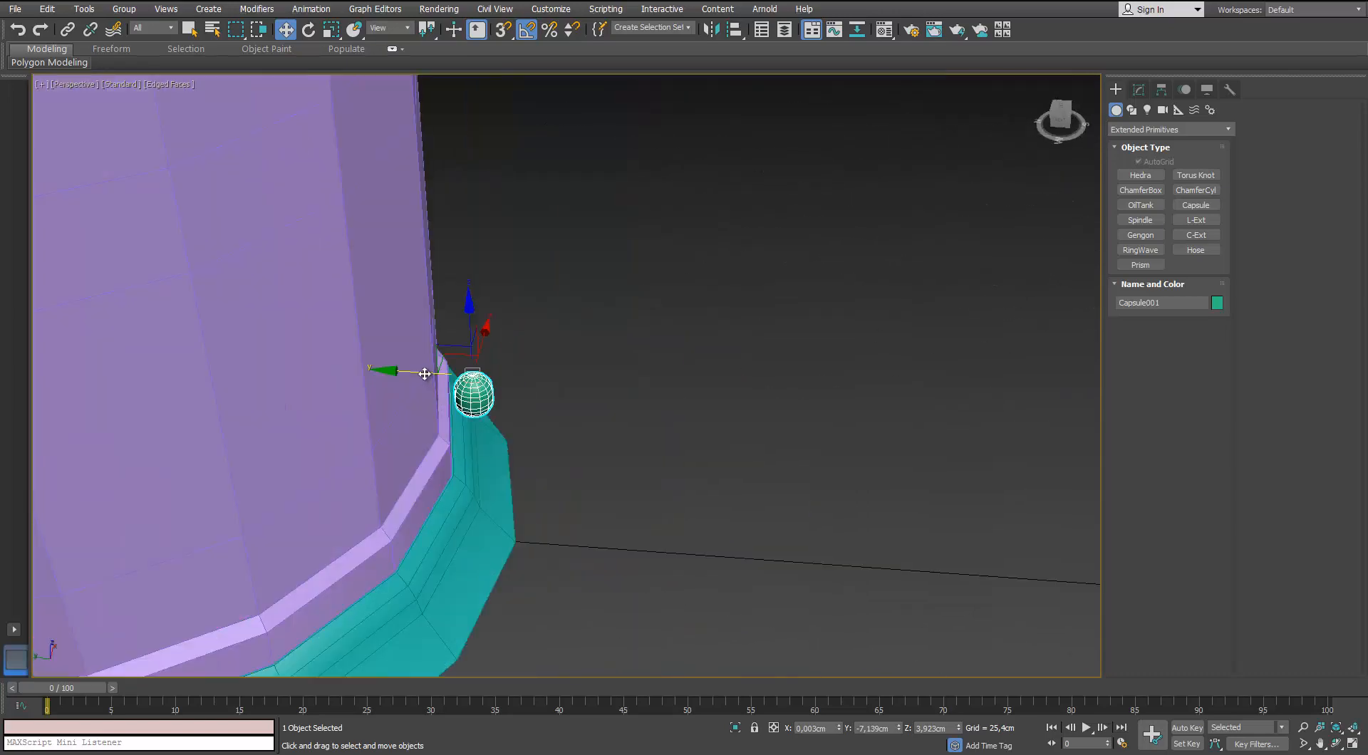
drag(424, 374, 385, 375)
alt+middle_drag(546, 391, 806, 296)
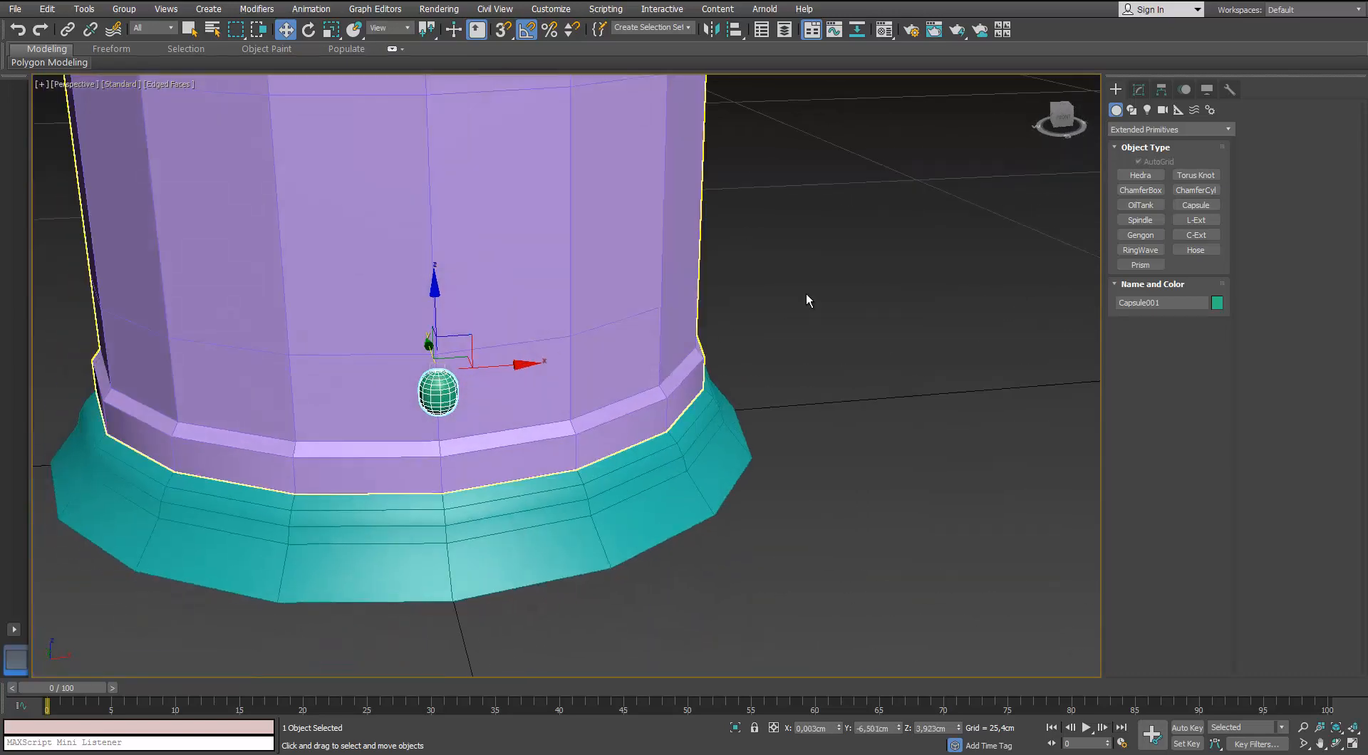
Lengthen the capsule to a height of about -1.695 cm and raise it to about Z 4.31 cm.
click(1138, 90)
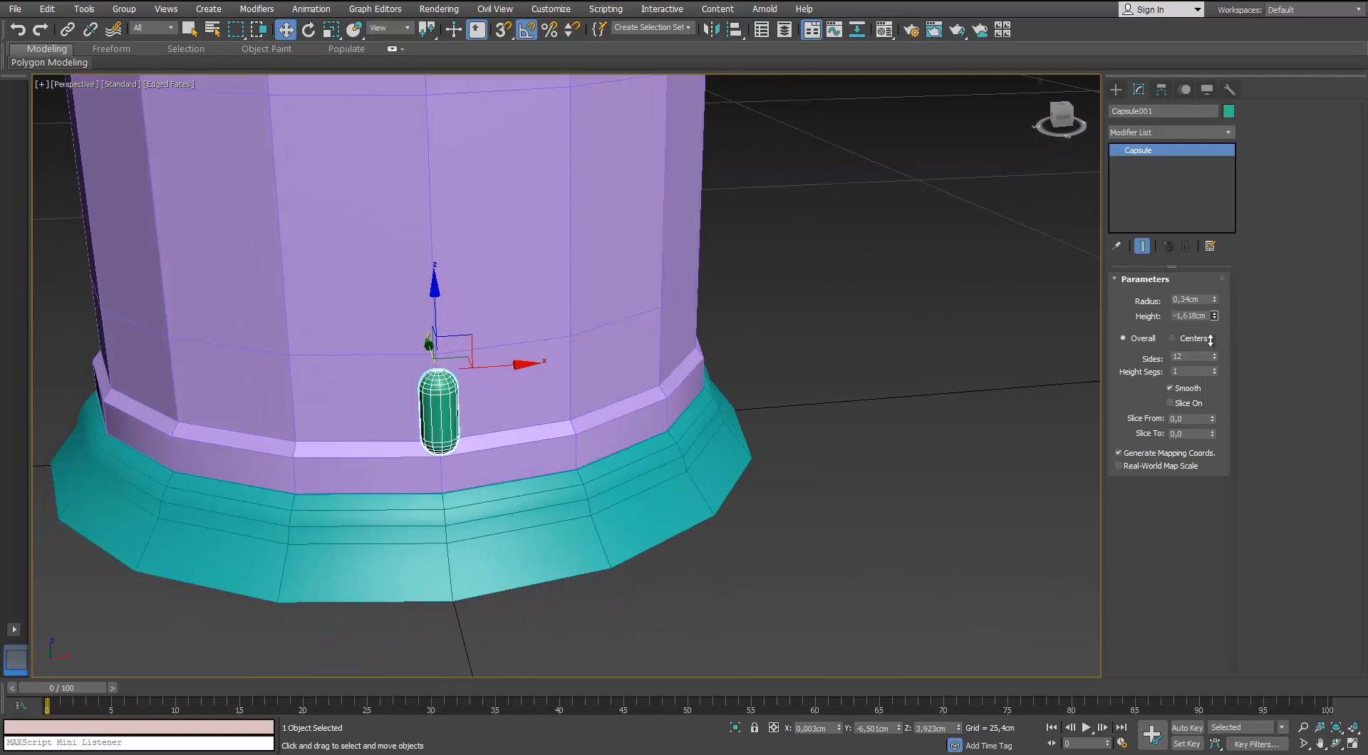
alt+middle_drag(583, 406, 589, 375)
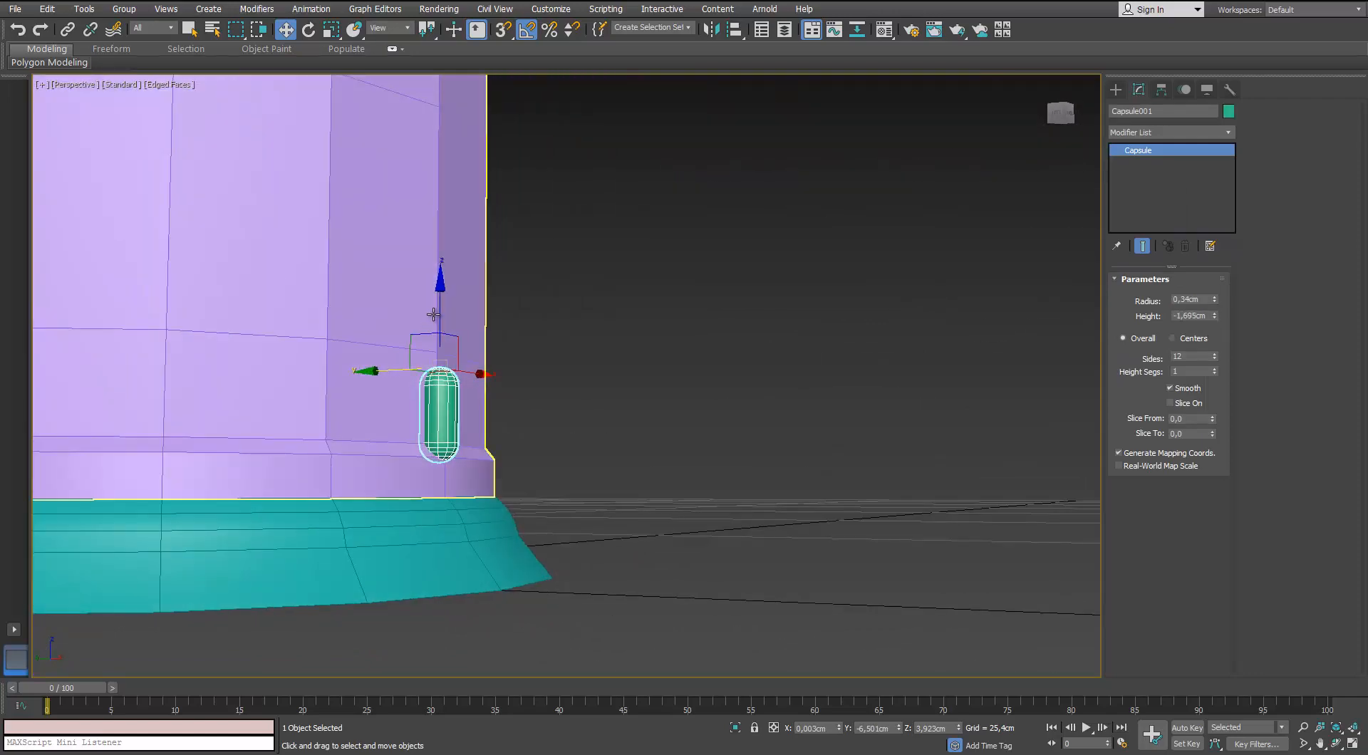
drag(438, 308, 438, 292)
alt+middle_drag(438, 291, 390, 355)
scroll(369, 318, down, 6)
scroll(390, 356, up, 4)
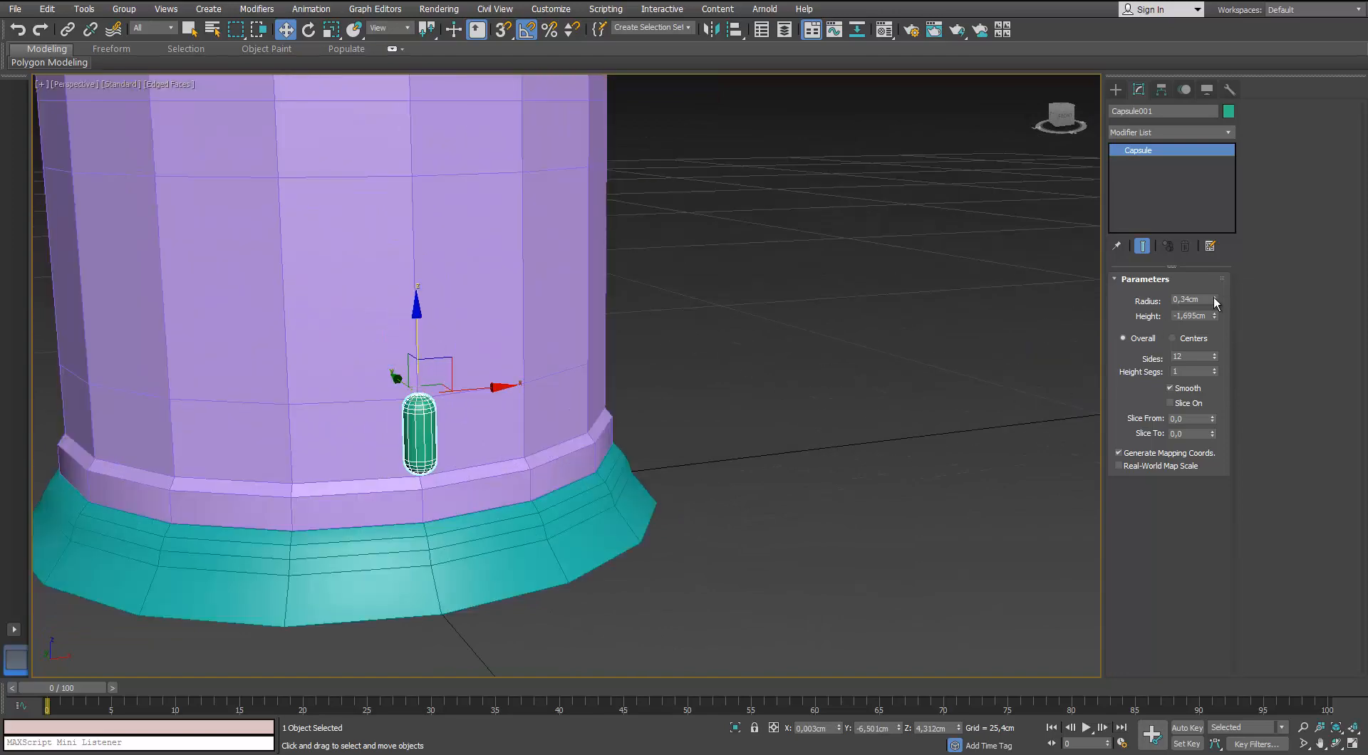
Reduce the capsule's radius to about 0.162 cm.
drag(1215, 301, 1214, 303)
alt+middle_drag(599, 392, 674, 414)
scroll(470, 413, up, 5)
alt+middle_drag(470, 399, 541, 420)
scroll(516, 403, up, 2)
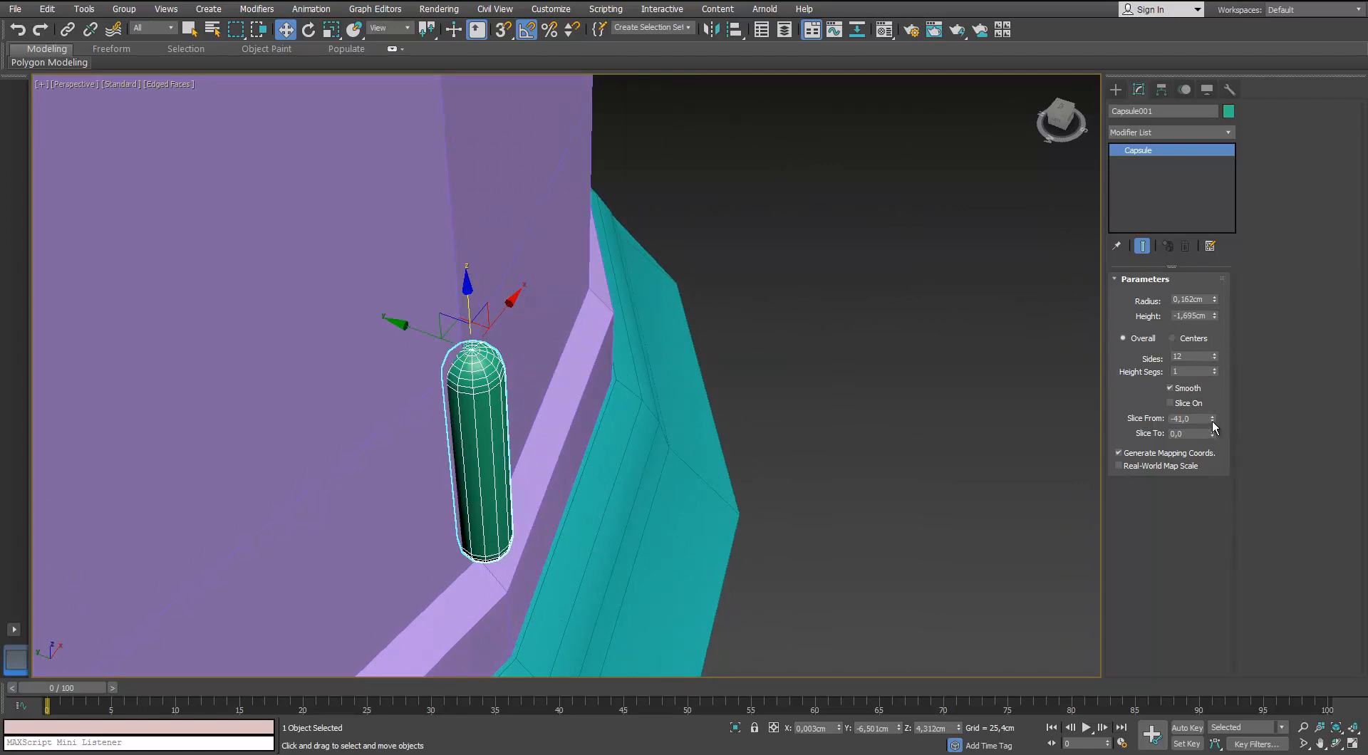
Slice the capsule in half from 0 to 180 degrees and set its sides to 8.
drag(1212, 422, 1202, 360)
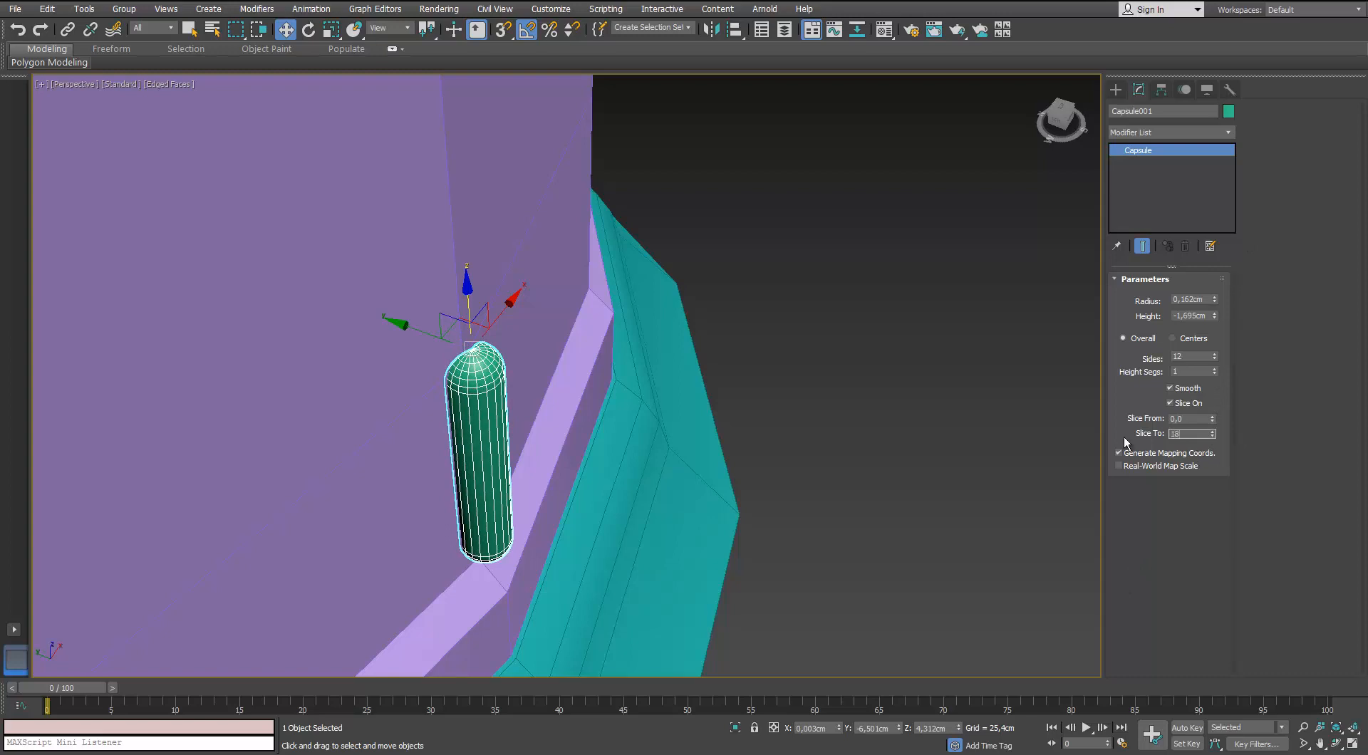
text(0)
key(Return)
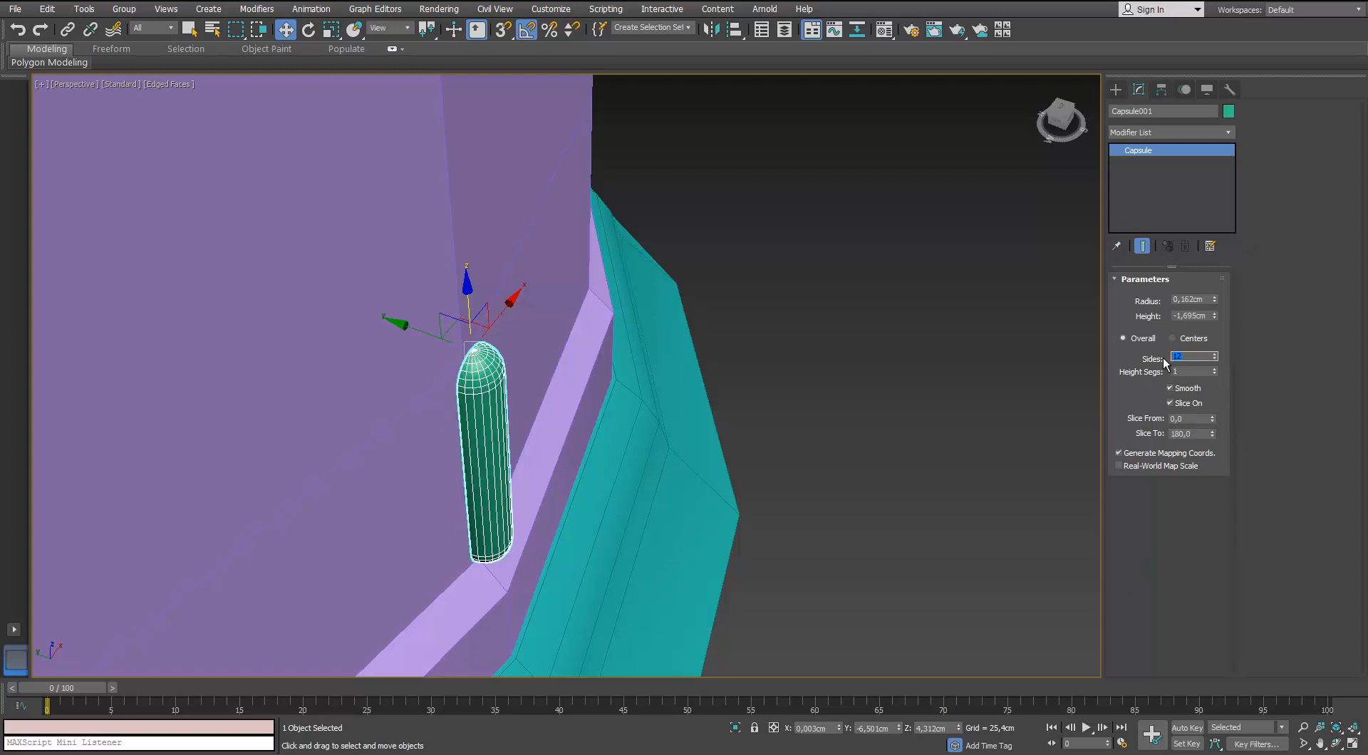
text(8)
key(Return)
Isolate the half capsule and convert it to an Editable Poly.
scroll(562, 328, up, 3)
alt+middle_drag(565, 320, 605, 399)
key(alt+q)
right_click(561, 223)
mouse_move(606, 367)
click(499, 378)
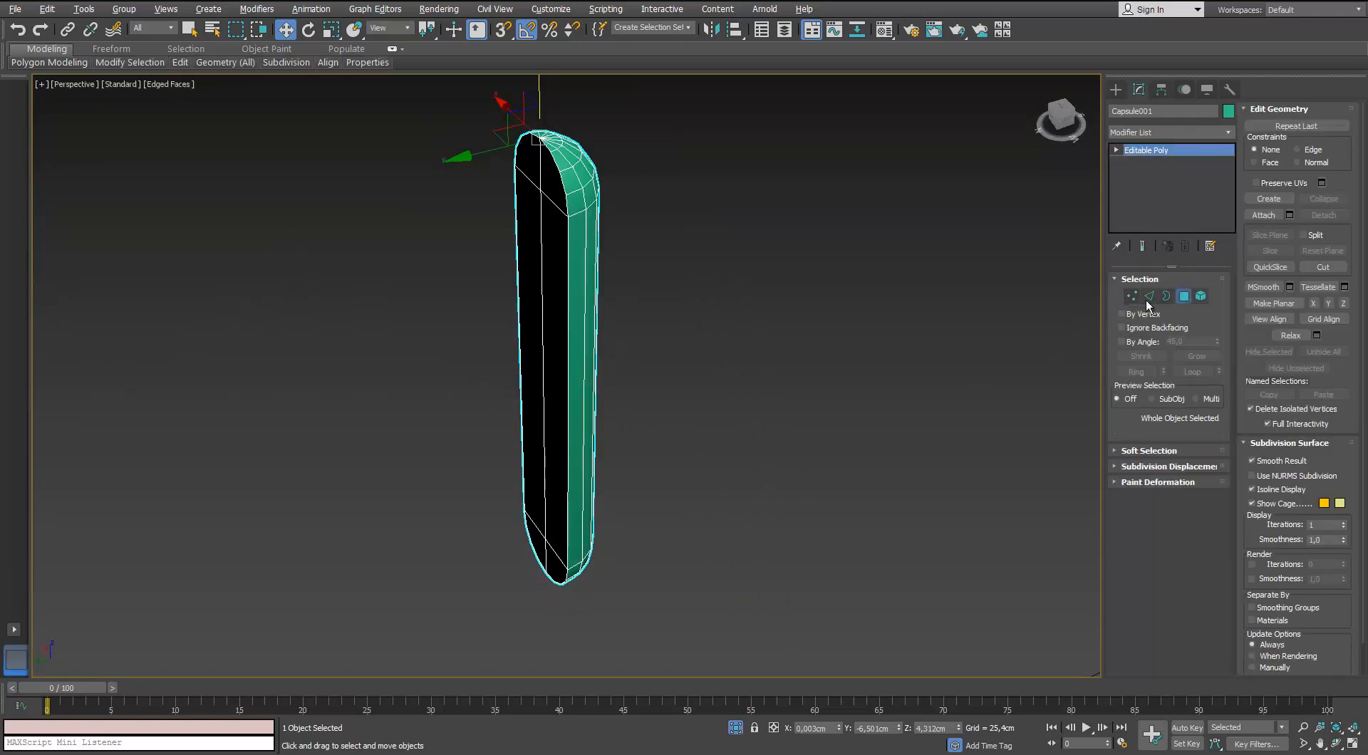
Select all polygons on the half capsule's flat cut side and delete them.
alt+middle_drag(565, 335, 612, 325)
click(606, 159)
ctrl+click(582, 175)
ctrl+click(579, 218)
ctrl+click(597, 228)
middle_drag(584, 526, 528, 419)
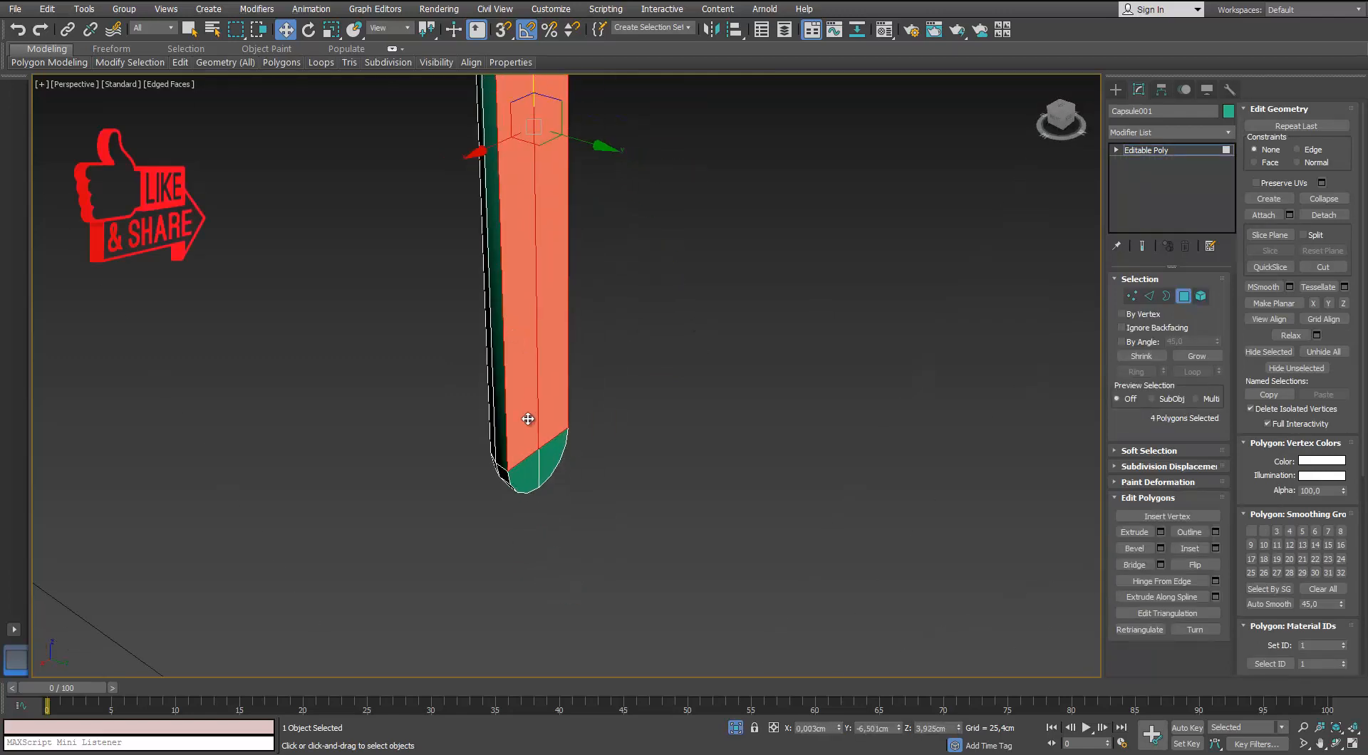
scroll(535, 545, down, 4)
alt+middle_drag(543, 554, 530, 521)
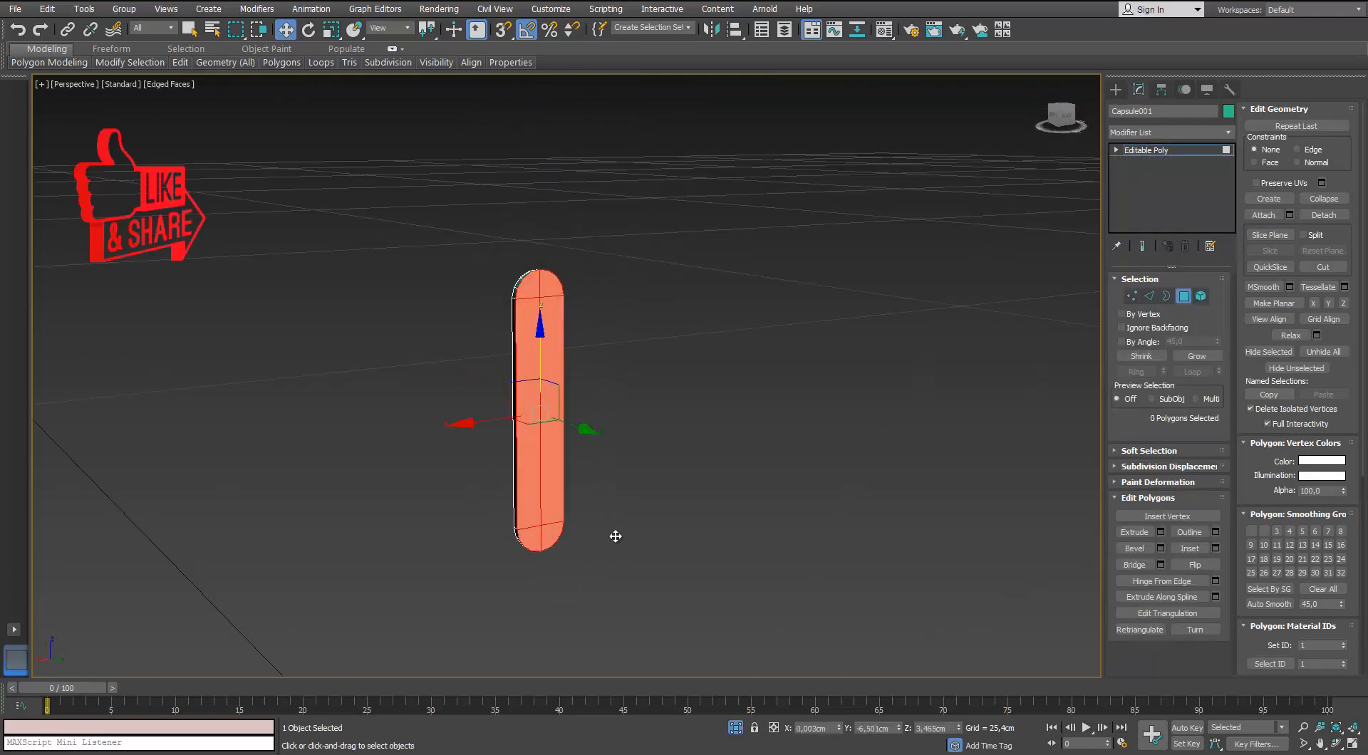
key(Delete)
End the capsule's isolation and leave polygon editing.
click(738, 728)
scroll(636, 371, down, 5)
alt+middle_drag(635, 371, 561, 340)
click(1184, 297)
alt+middle_drag(695, 350, 652, 346)
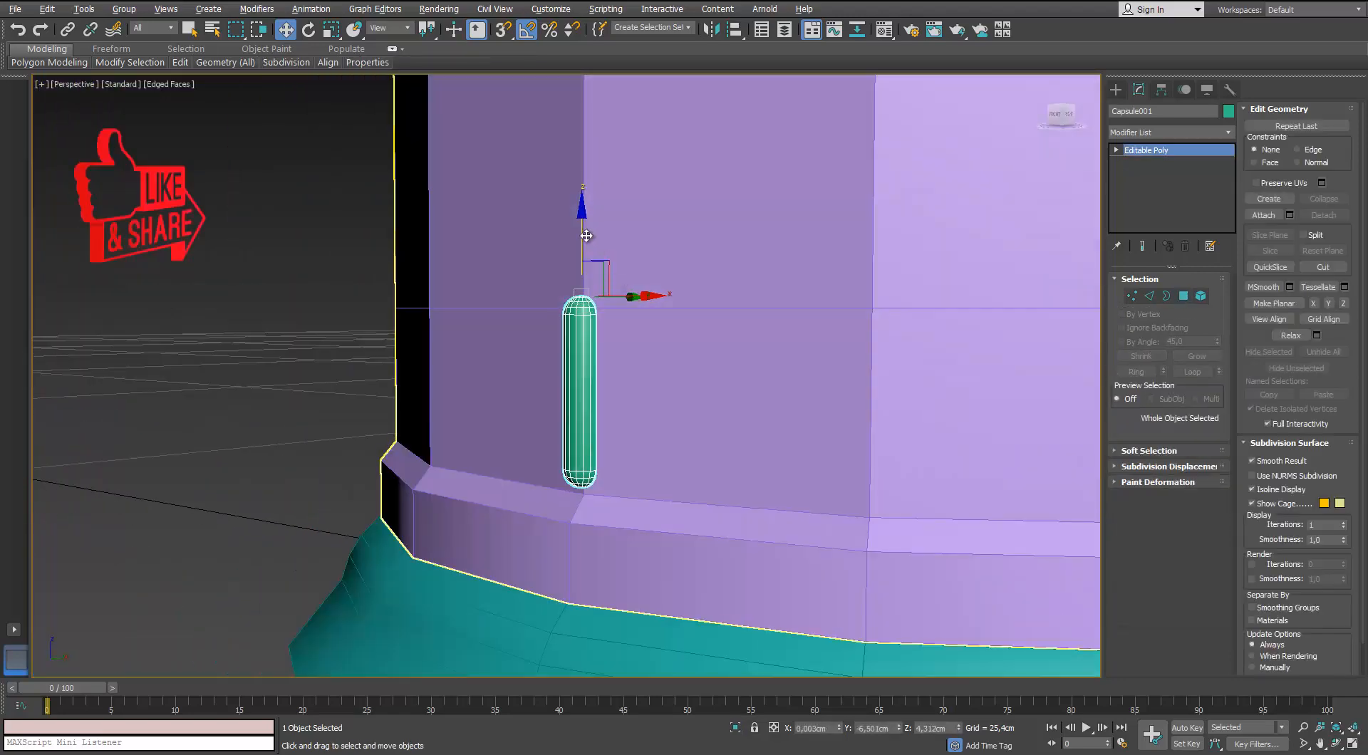
Reposition the half capsule against the wall above the lower rim, at about Y -6.451 cm and Z 4.255 cm.
drag(583, 235, 584, 244)
alt+middle_drag(604, 275, 663, 294)
scroll(664, 294, down, 8)
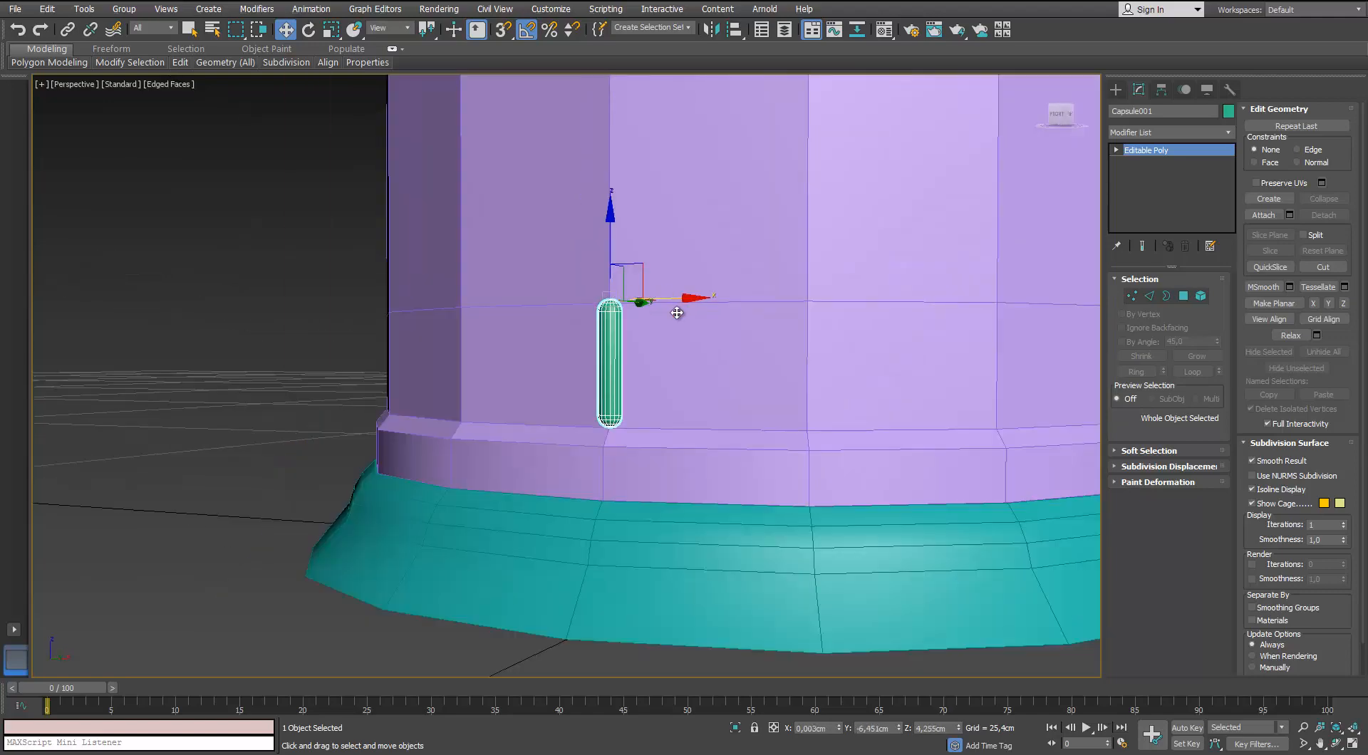
scroll(652, 374, down, 3)
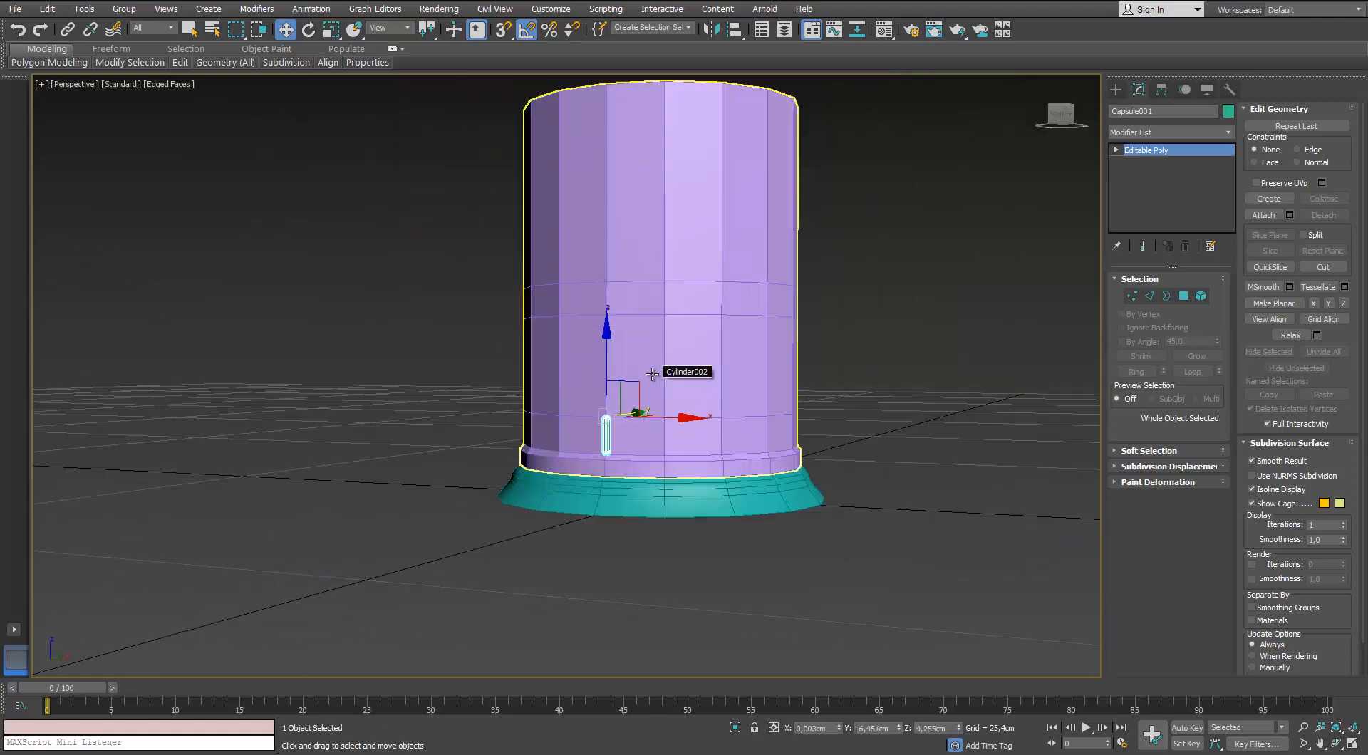
scroll(652, 374, up, 3)
click(817, 416)
click(1149, 296)
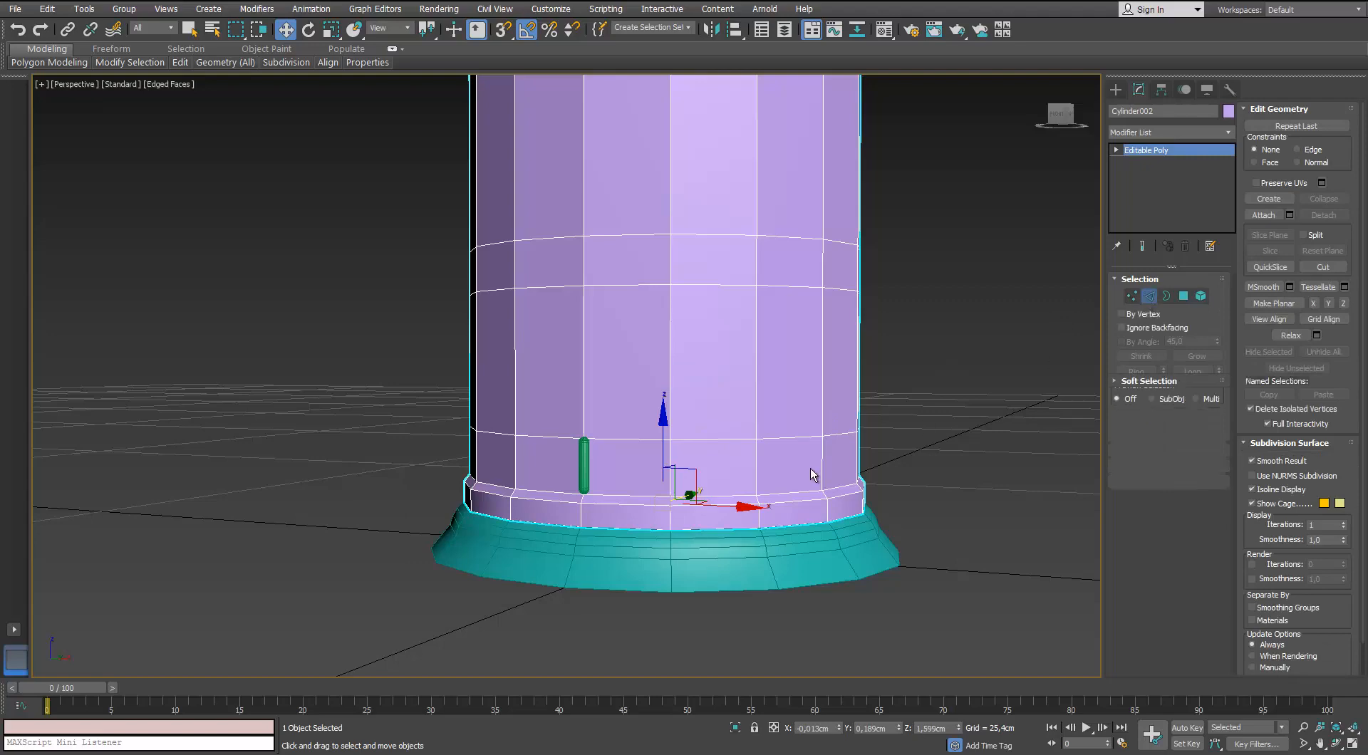
double_click(805, 437)
ctrl+double_click(787, 285)
ctrl+double_click(763, 237)
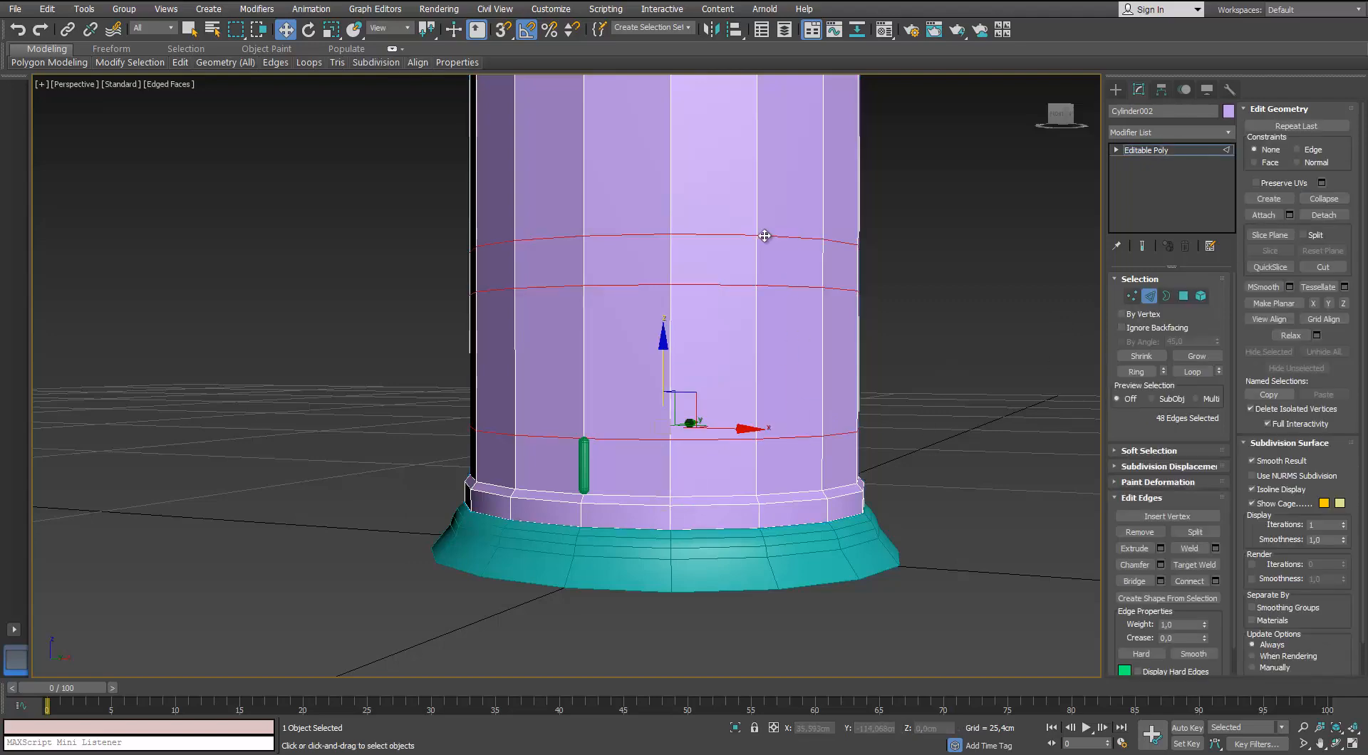
middle_drag(630, 317, 639, 284)
scroll(639, 284, up, 2)
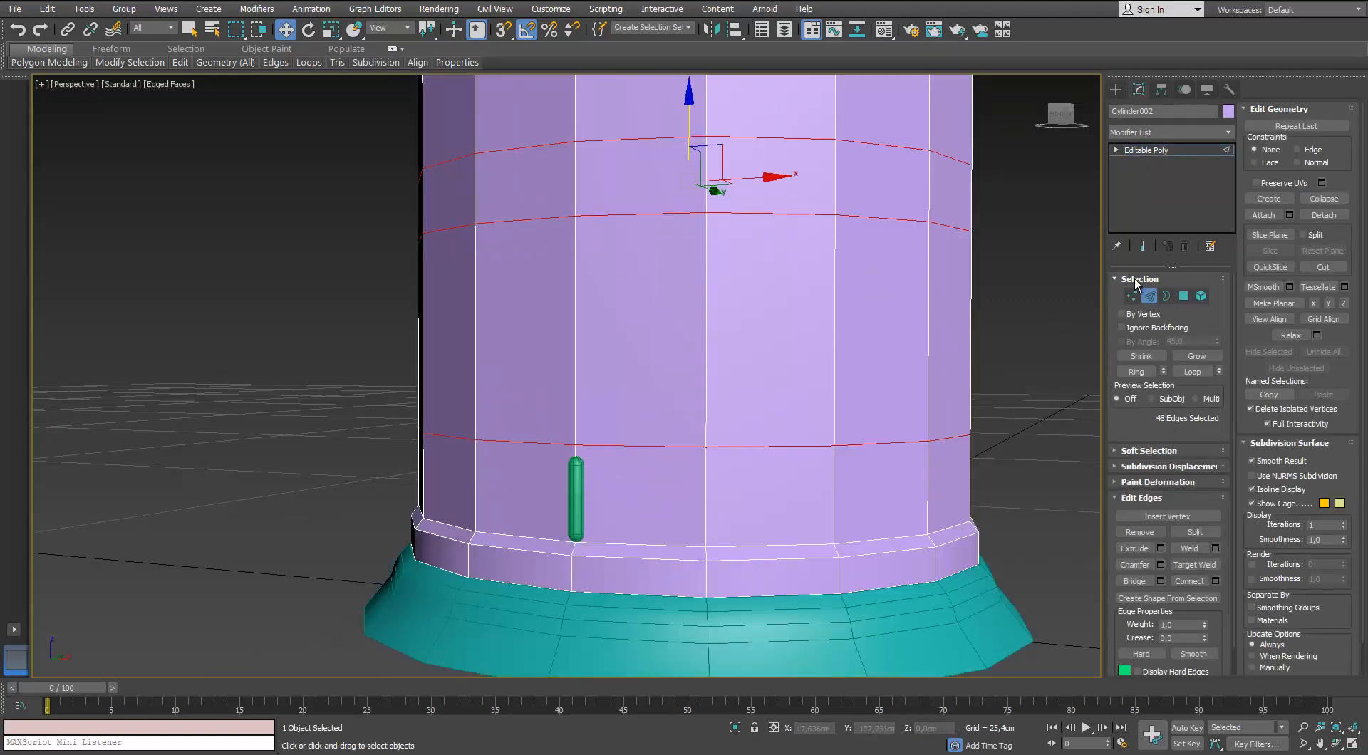
key(2)
Raise the half capsule along the wall to about Z 4.341 cm.
click(578, 468)
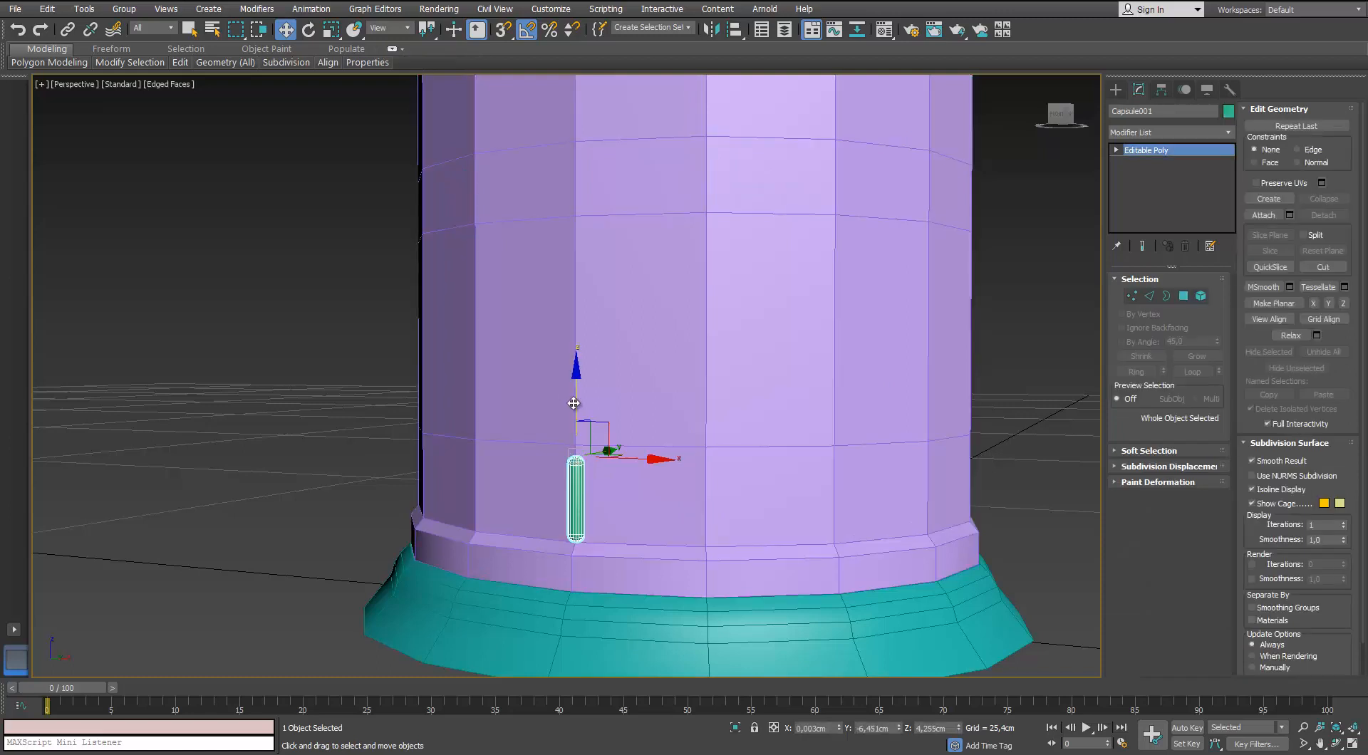
middle_drag(591, 342, 587, 389)
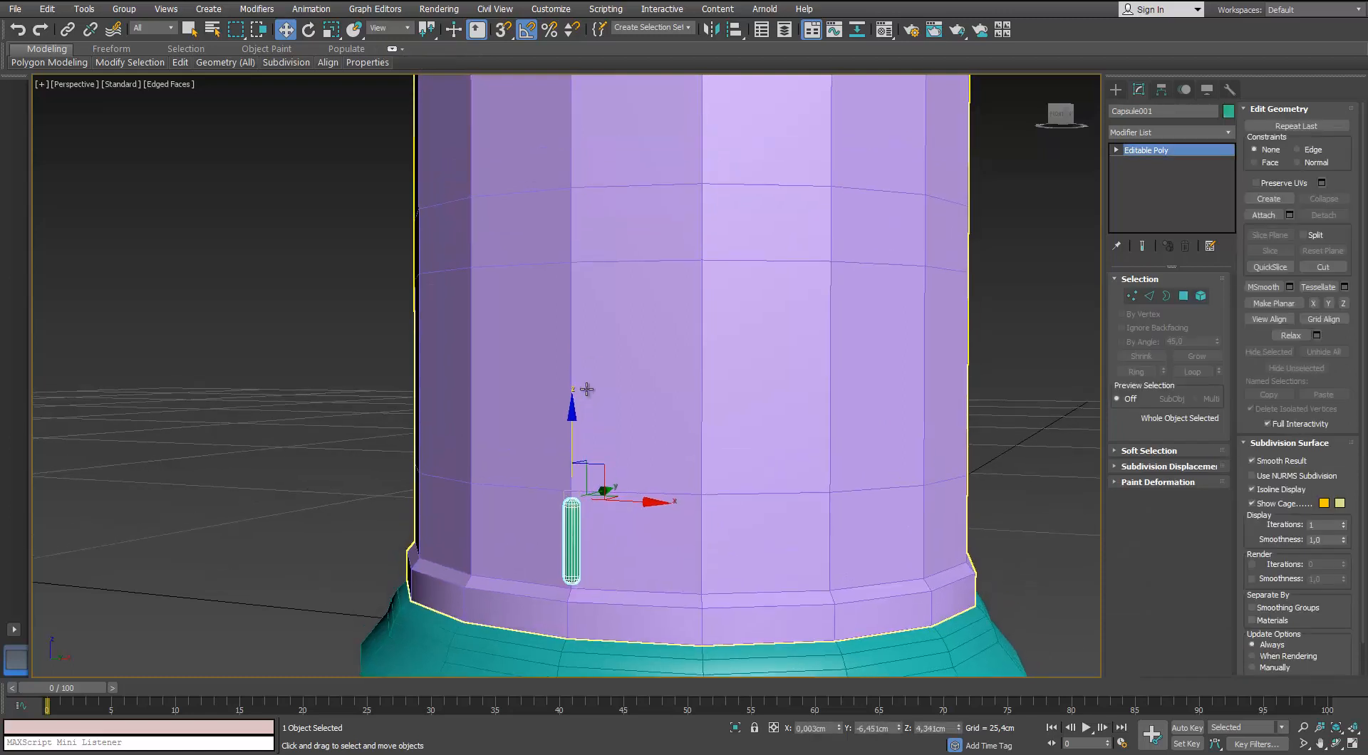
Chamfer the purple cylinder's lowest wall edge loop and the next loop above it by 0.125 cm with one segment.
click(672, 392)
middle_drag(715, 428, 686, 428)
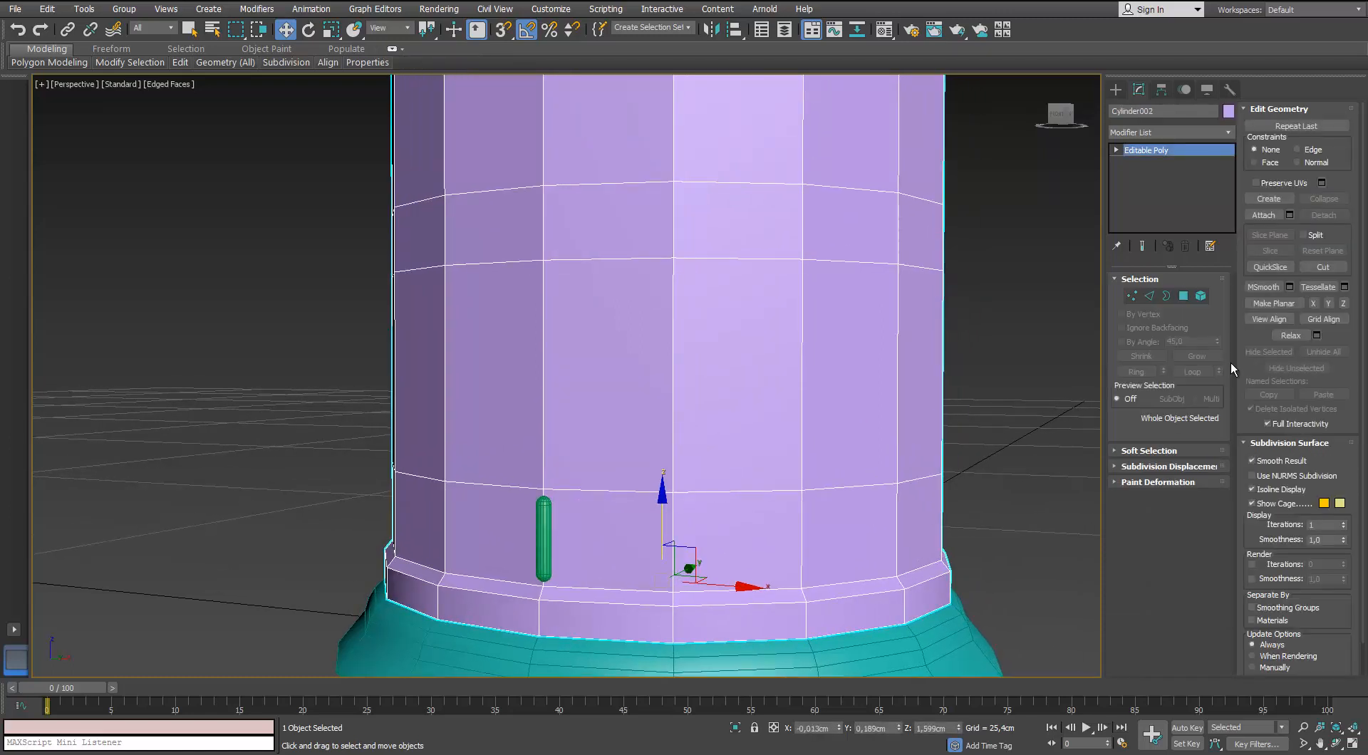
key(2)
click(626, 491)
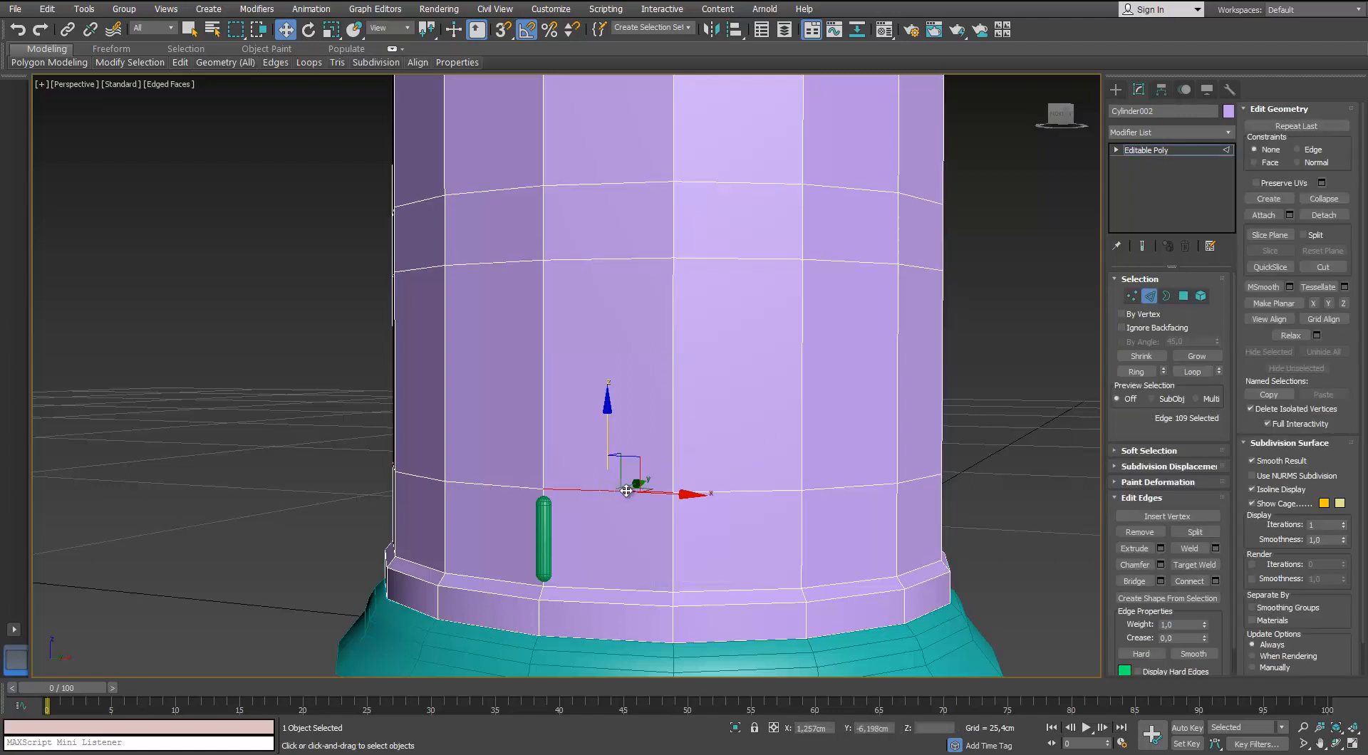
double_click(627, 491)
ctrl+double_click(656, 257)
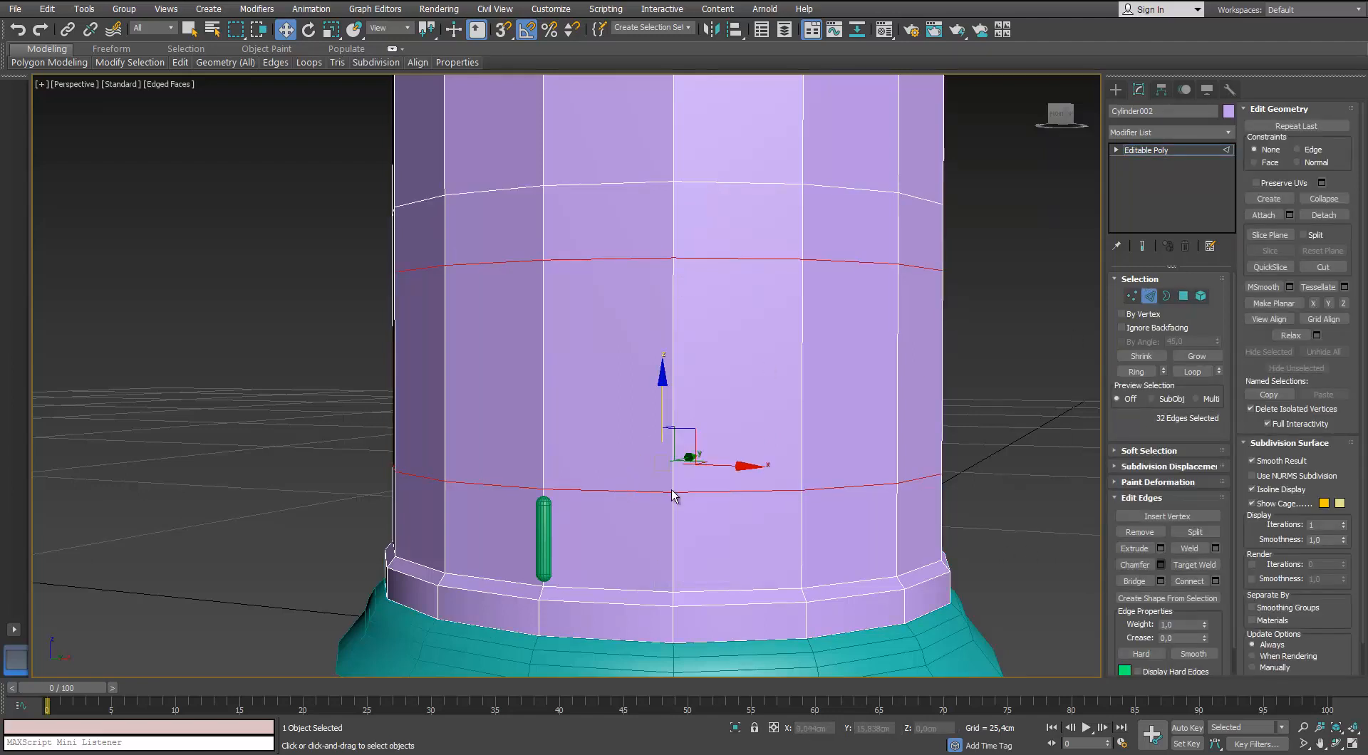
key(ctrl+shift+c)
drag(836, 354, 840, 362)
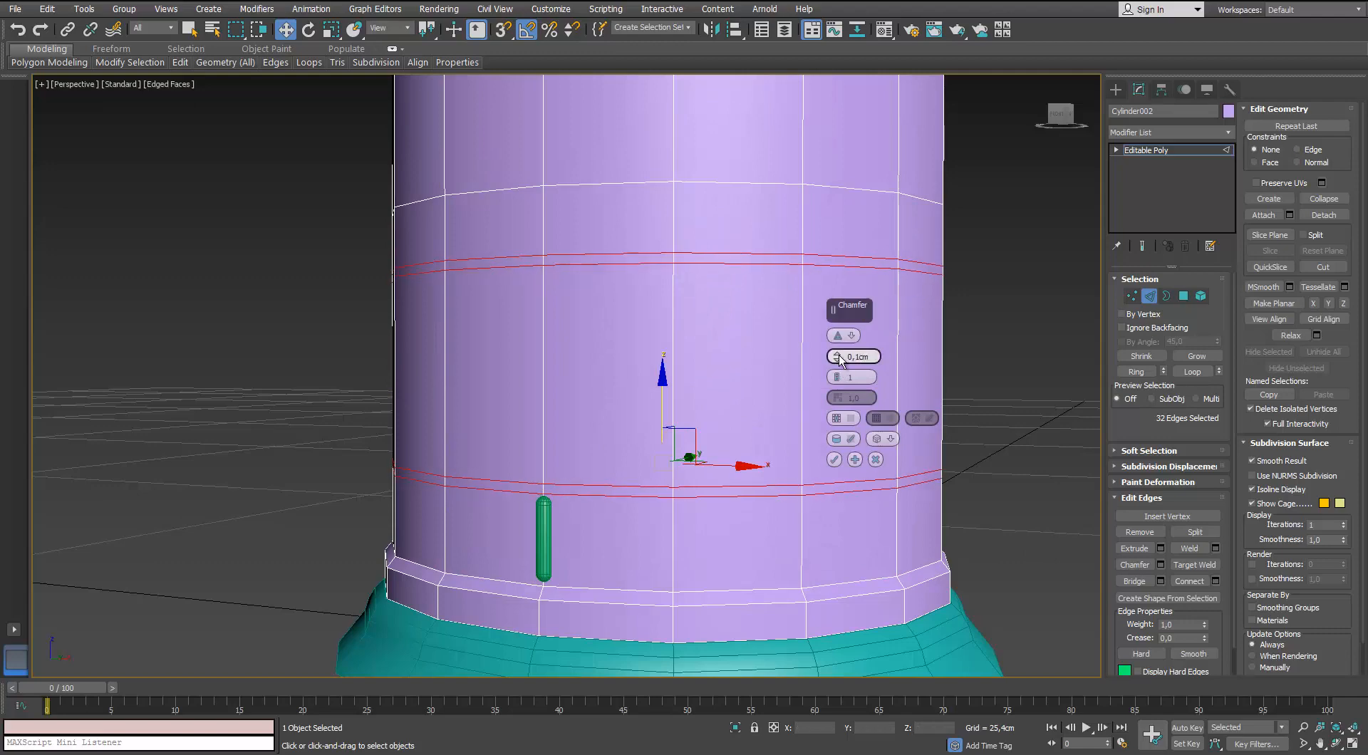
click(837, 354)
alt+middle_drag(612, 313, 602, 335)
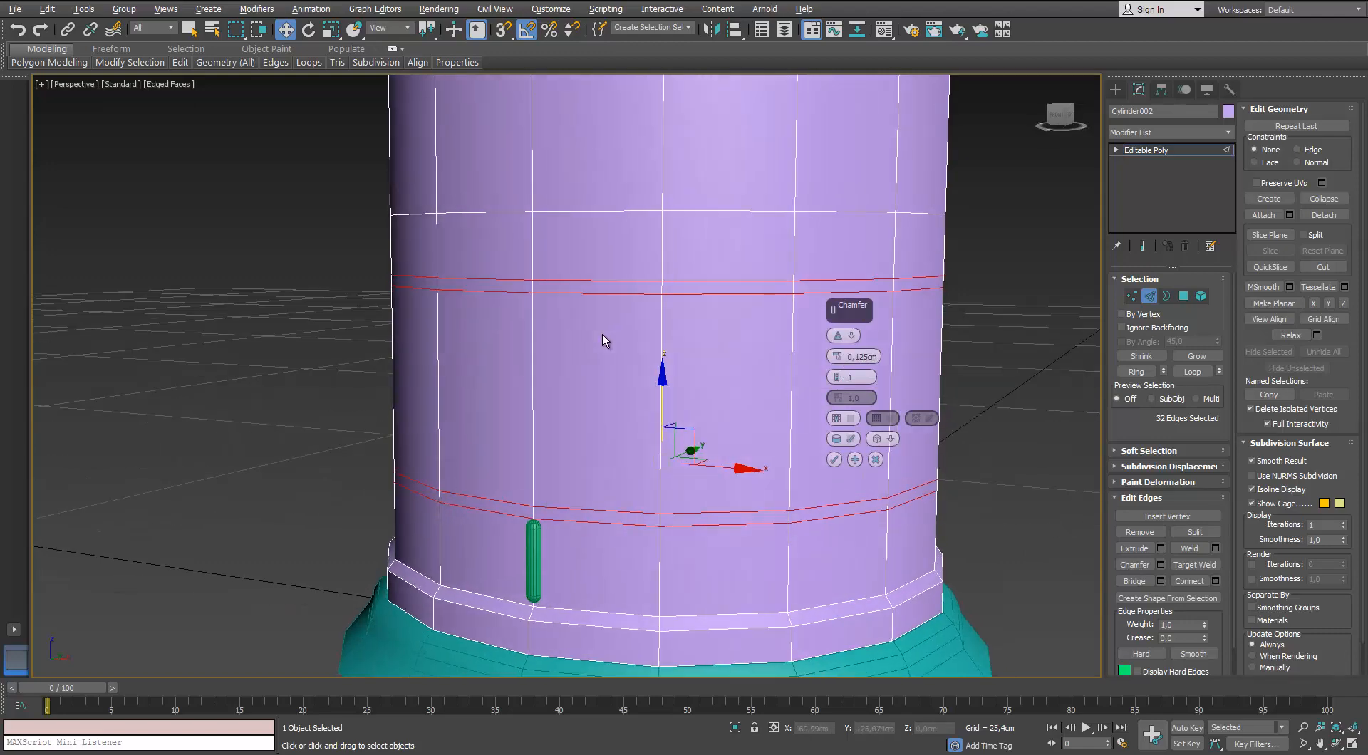
click(833, 460)
Select all polygons of the two narrow chamfered bands around the purple cylinder by ringing their short vertical edges.
scroll(671, 467, down, 5)
scroll(575, 409, up, 10)
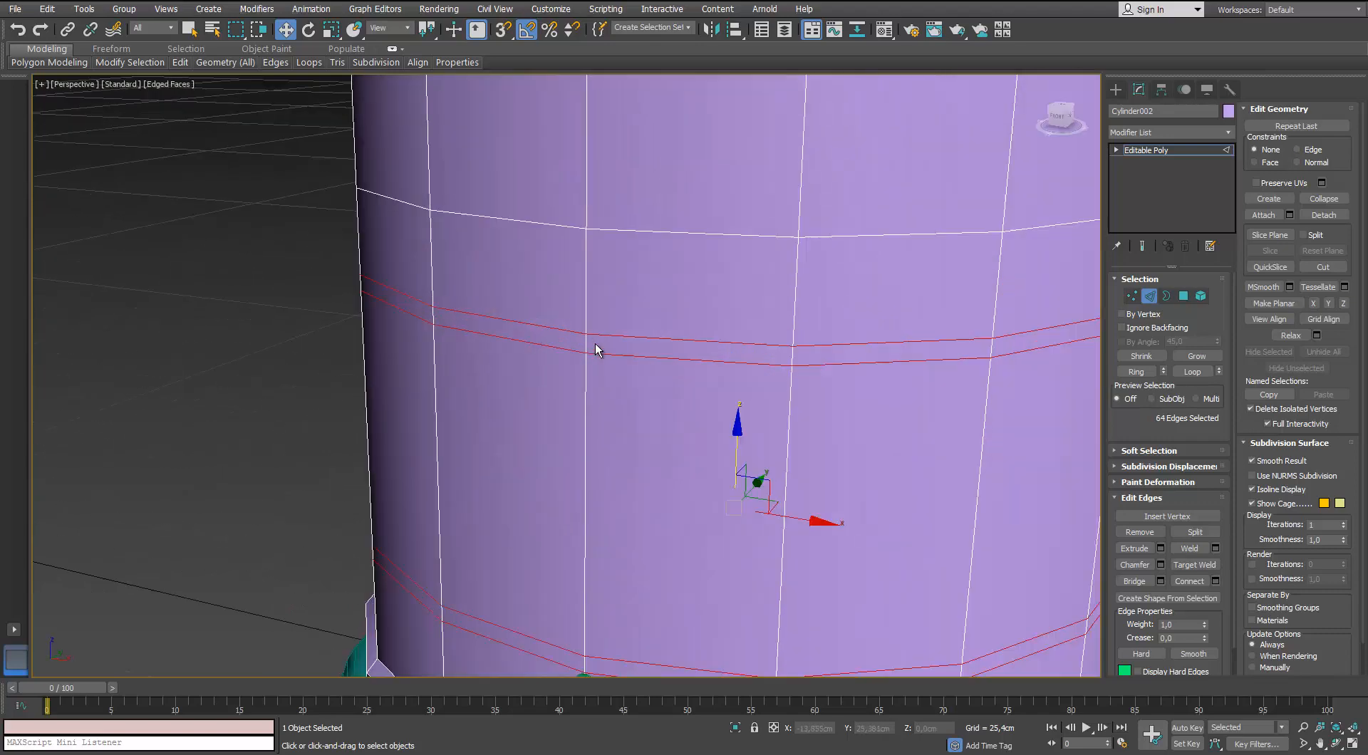
double_click(586, 347)
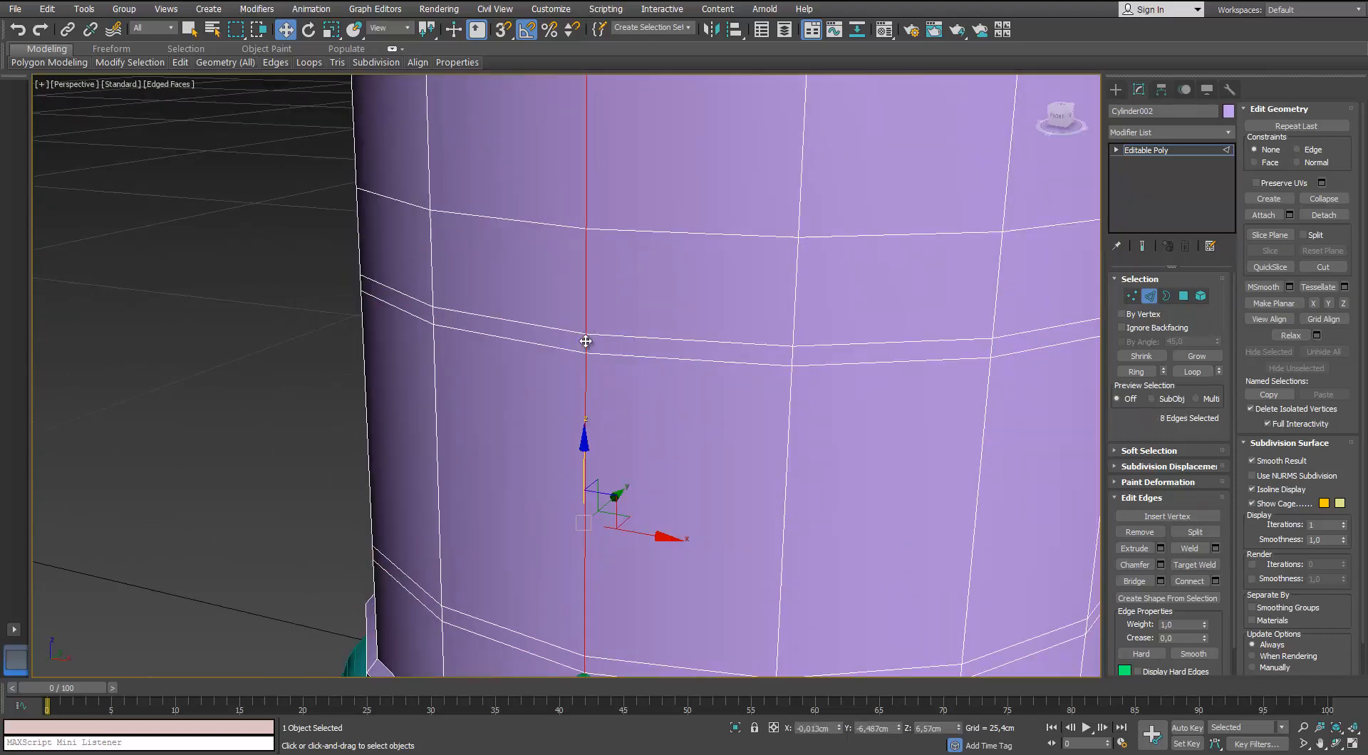
click(586, 341)
middle_drag(586, 342, 580, 268)
scroll(571, 492, up, 3)
ctrl+click(569, 551)
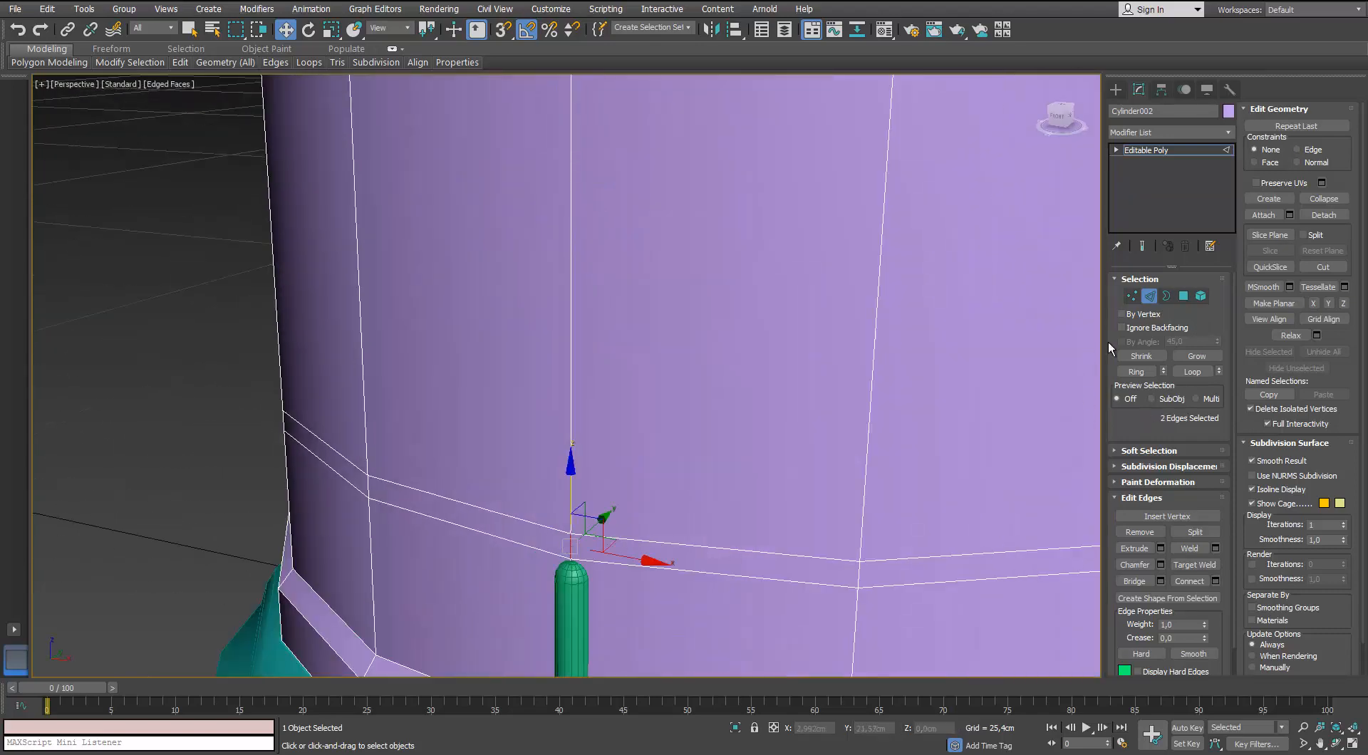
click(1136, 371)
ctrl+click(1180, 295)
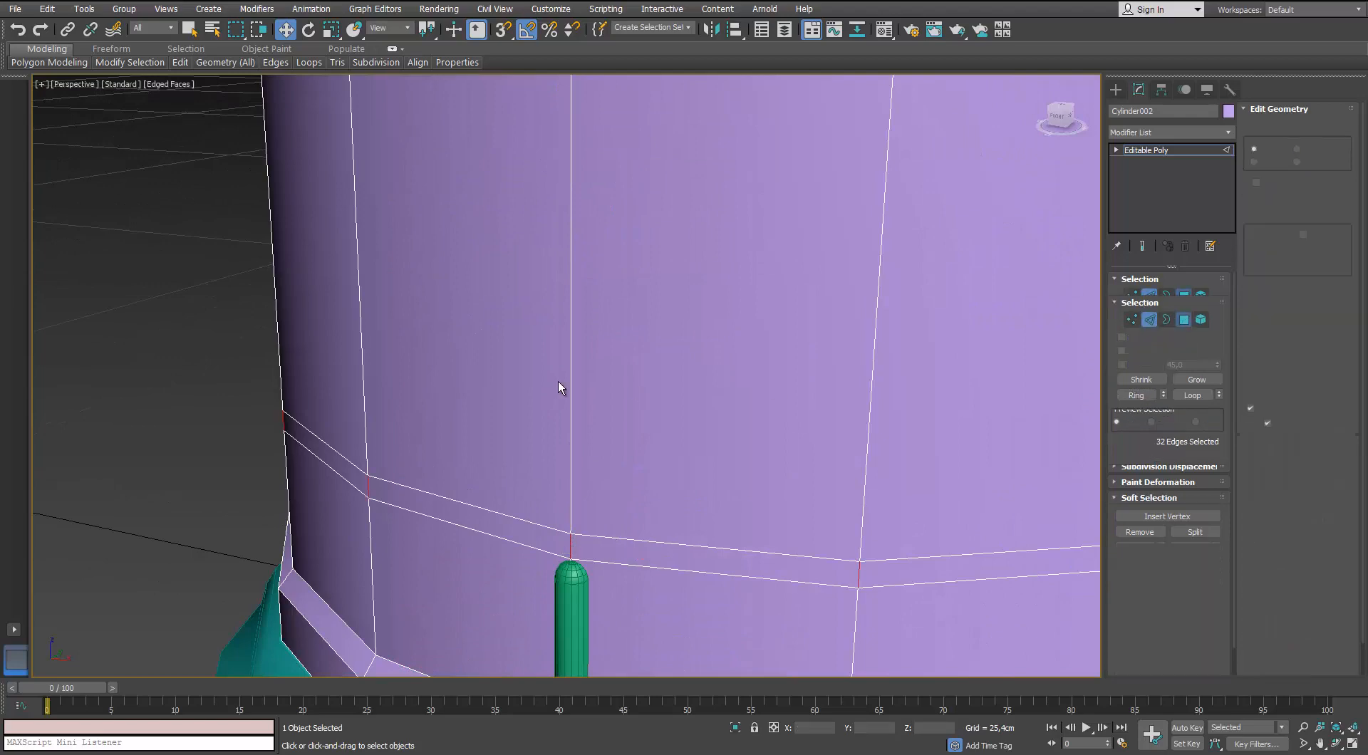
Bevel the two selected polygon bands outward with a changed bevel type, height 0.165 cm and outline -0.062 cm.
scroll(558, 382, down, 2)
scroll(558, 382, down, 4)
middle_drag(558, 382, 523, 378)
scroll(470, 335, up, 4)
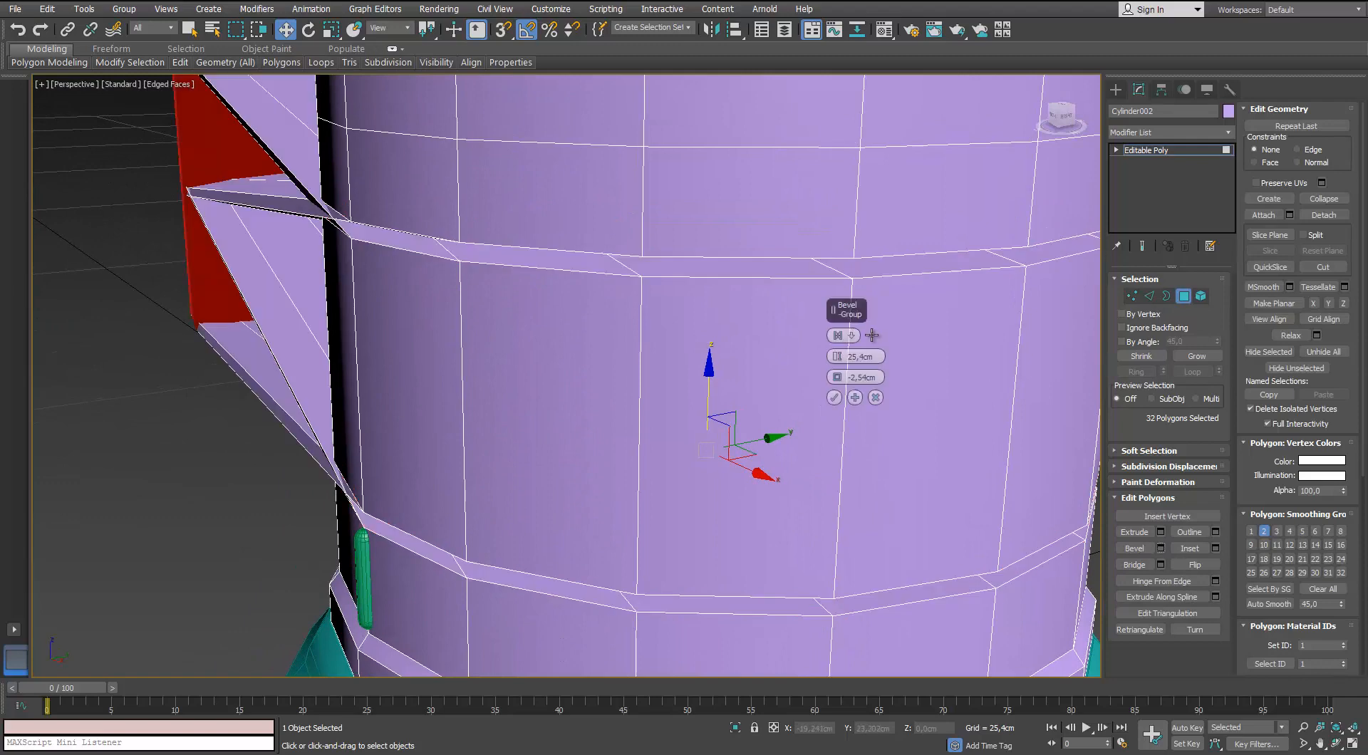
click(852, 336)
click(874, 365)
mouse_move(836, 357)
mouse_down()
mouse_move(839, 413)
mouse_move(838, 363)
mouse_up()
alt+middle_drag(693, 348, 619, 340)
drag(836, 377, 833, 351)
scroll(627, 370, down, 2)
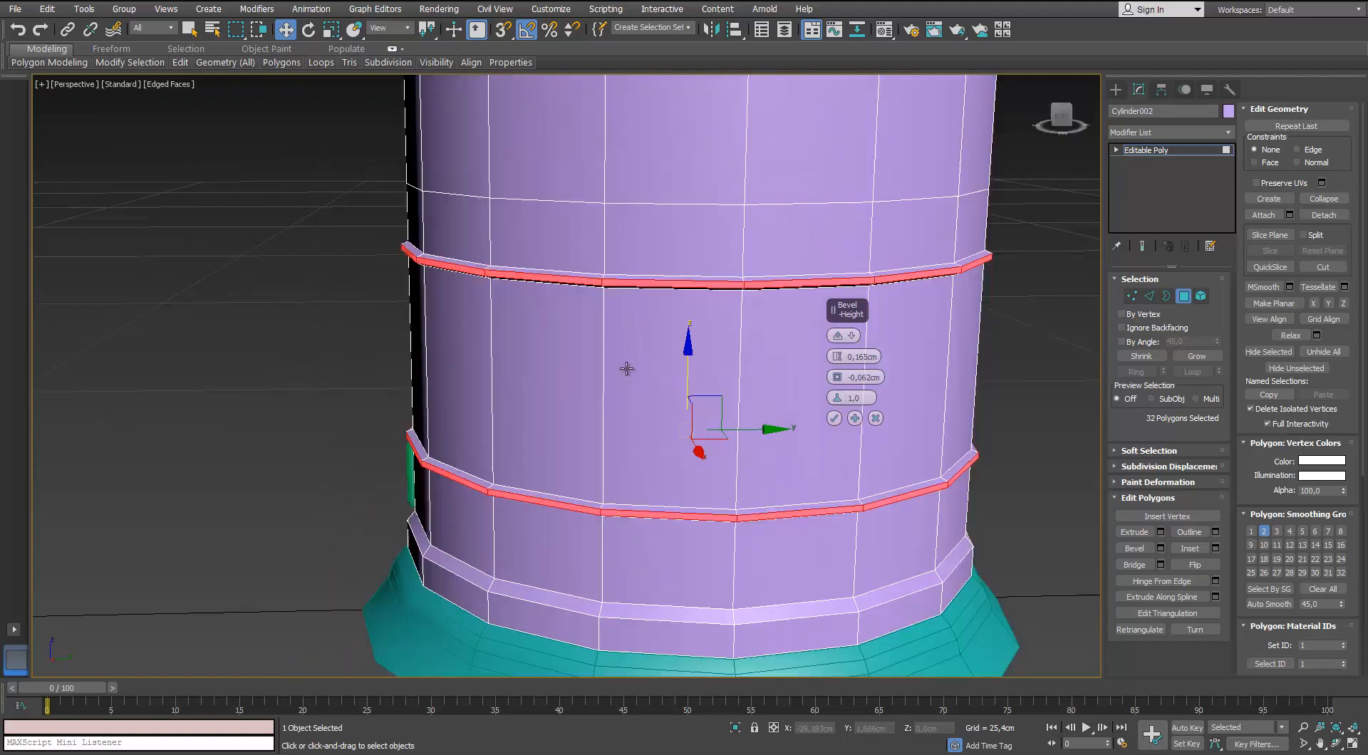
Set the bevel height to 0.115 cm, apply the bevel, and leave polygon editing with nothing selected.
alt+middle_drag(626, 369, 605, 351)
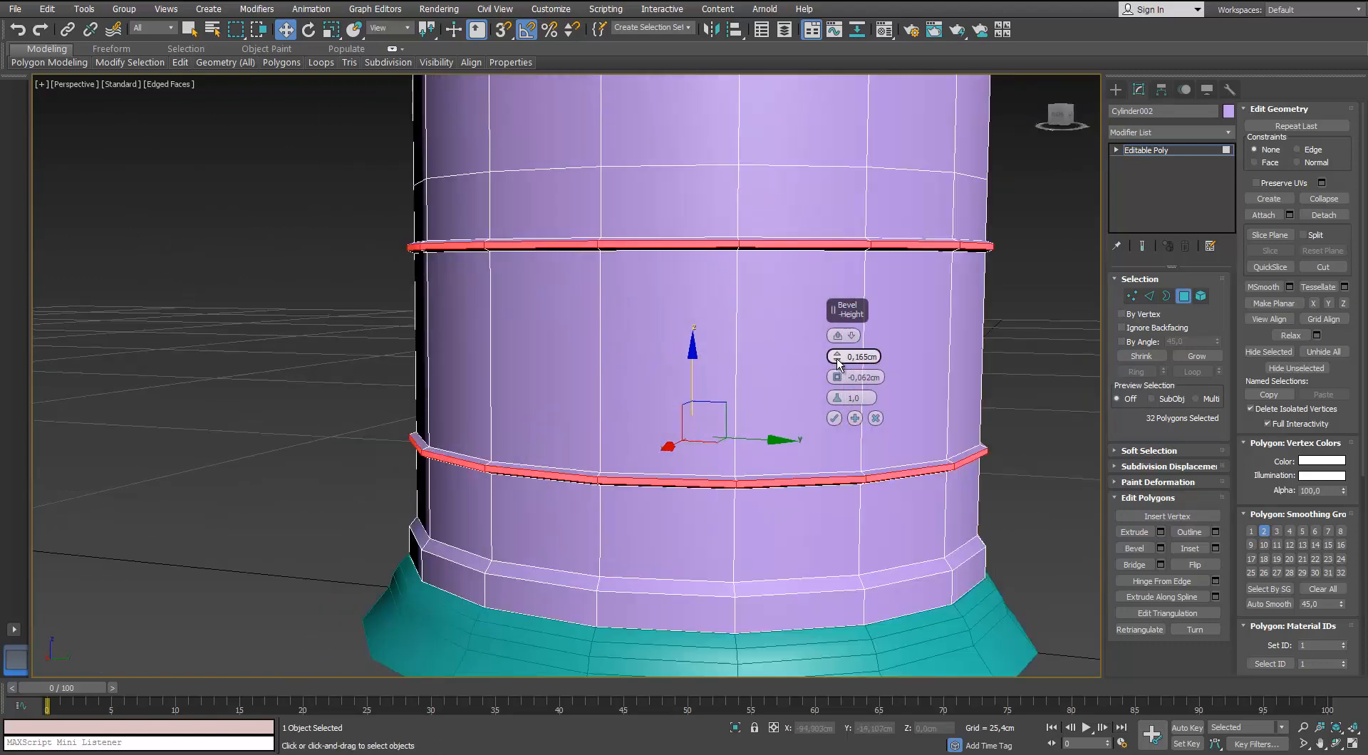
alt+middle_drag(509, 310, 481, 317)
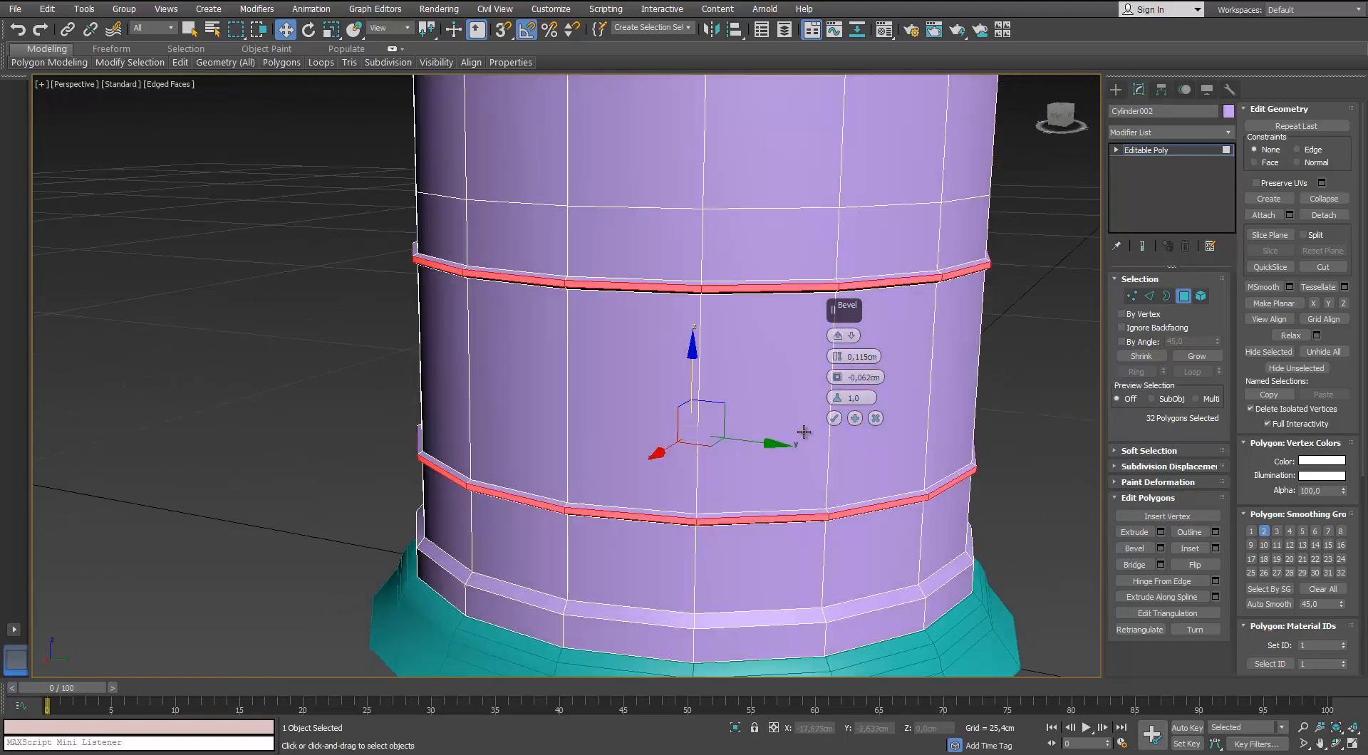
click(834, 419)
click(1186, 296)
click(1027, 374)
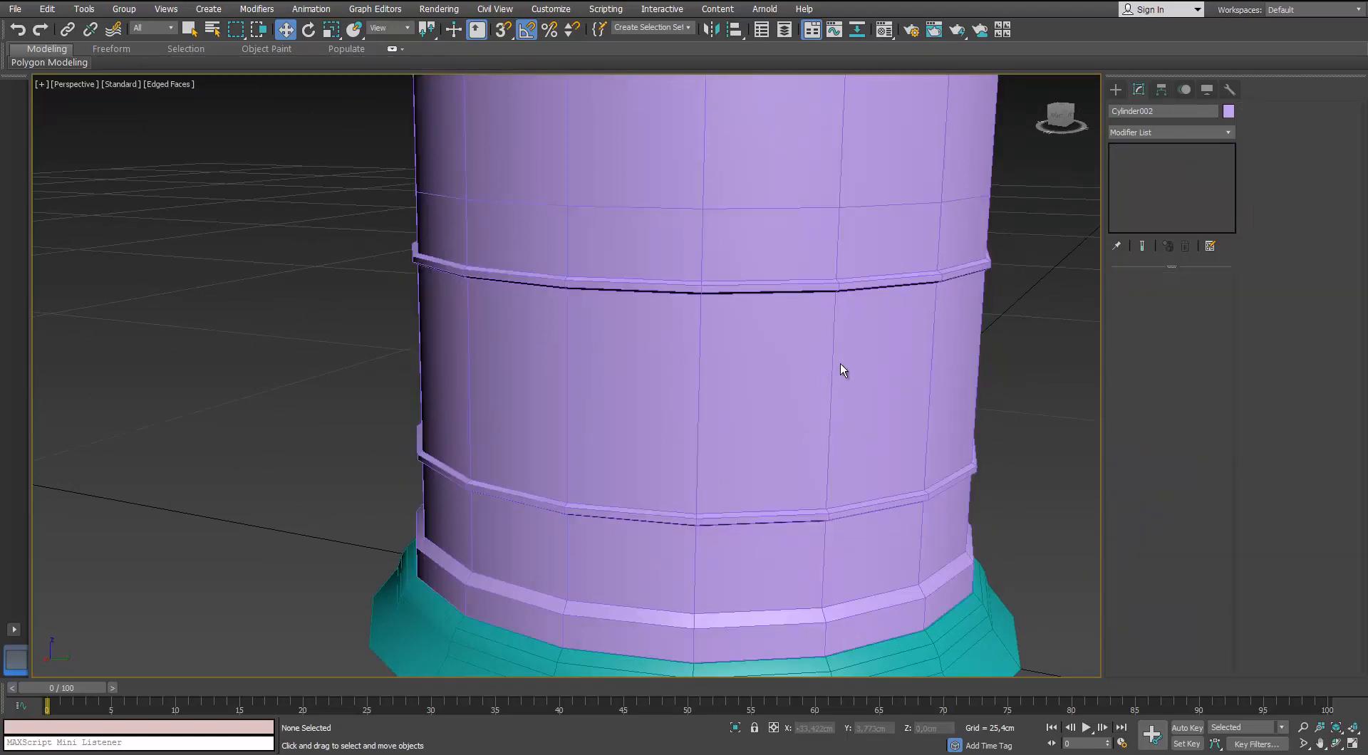
Select the half capsule below the lower ridge and enable pivot-only adjustment for it.
scroll(840, 363, down, 3)
alt+middle_drag(712, 391, 777, 409)
scroll(677, 408, up, 5)
click(531, 385)
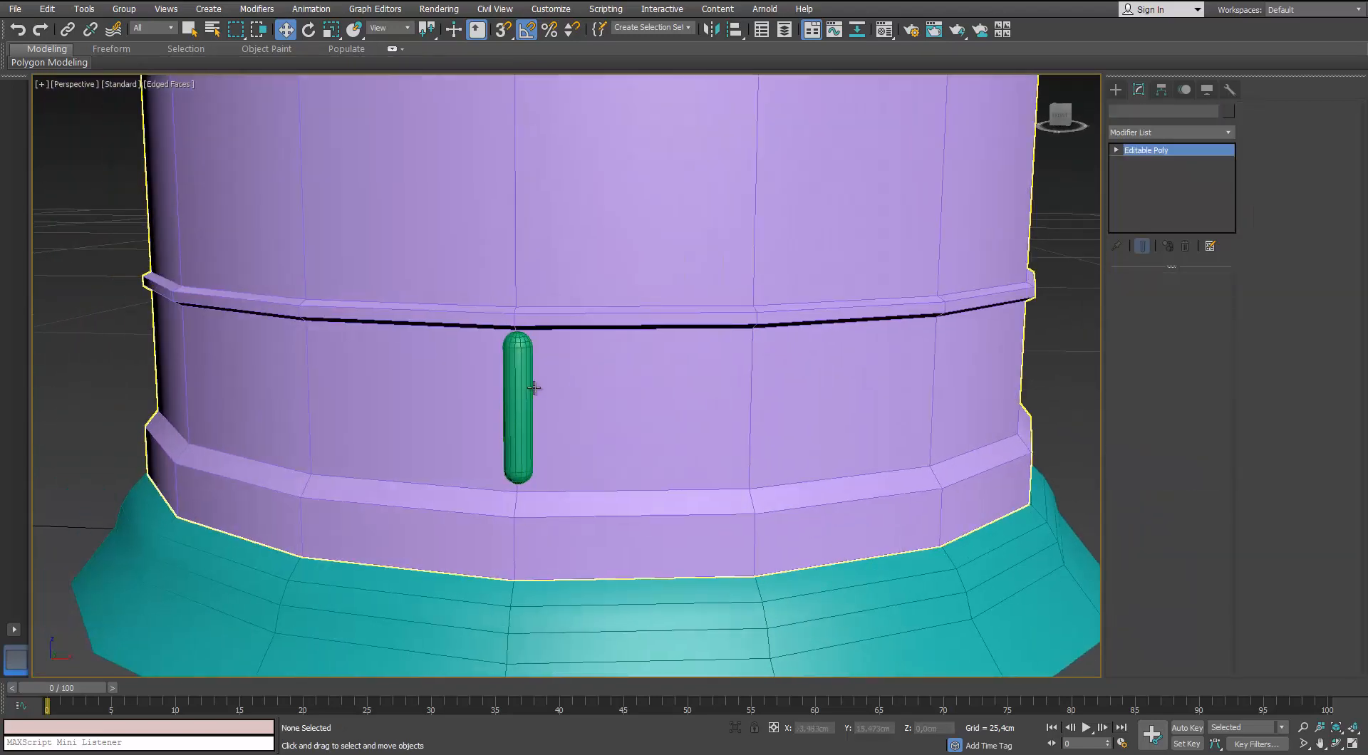
click(521, 383)
alt+middle_drag(610, 381, 1109, 141)
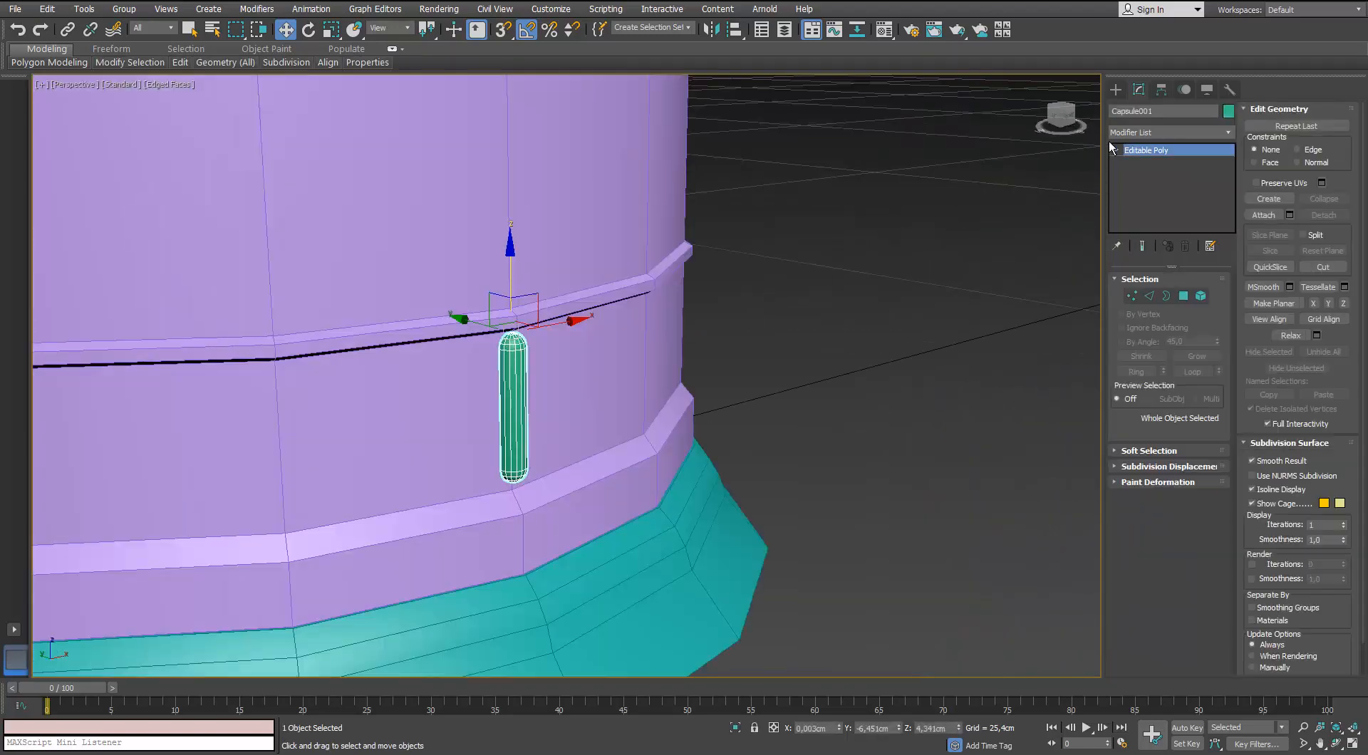
click(1162, 90)
click(1168, 187)
Align the half capsule's pivot to the purple cylinder and finish adjusting the pivot.
scroll(856, 322, down, 5)
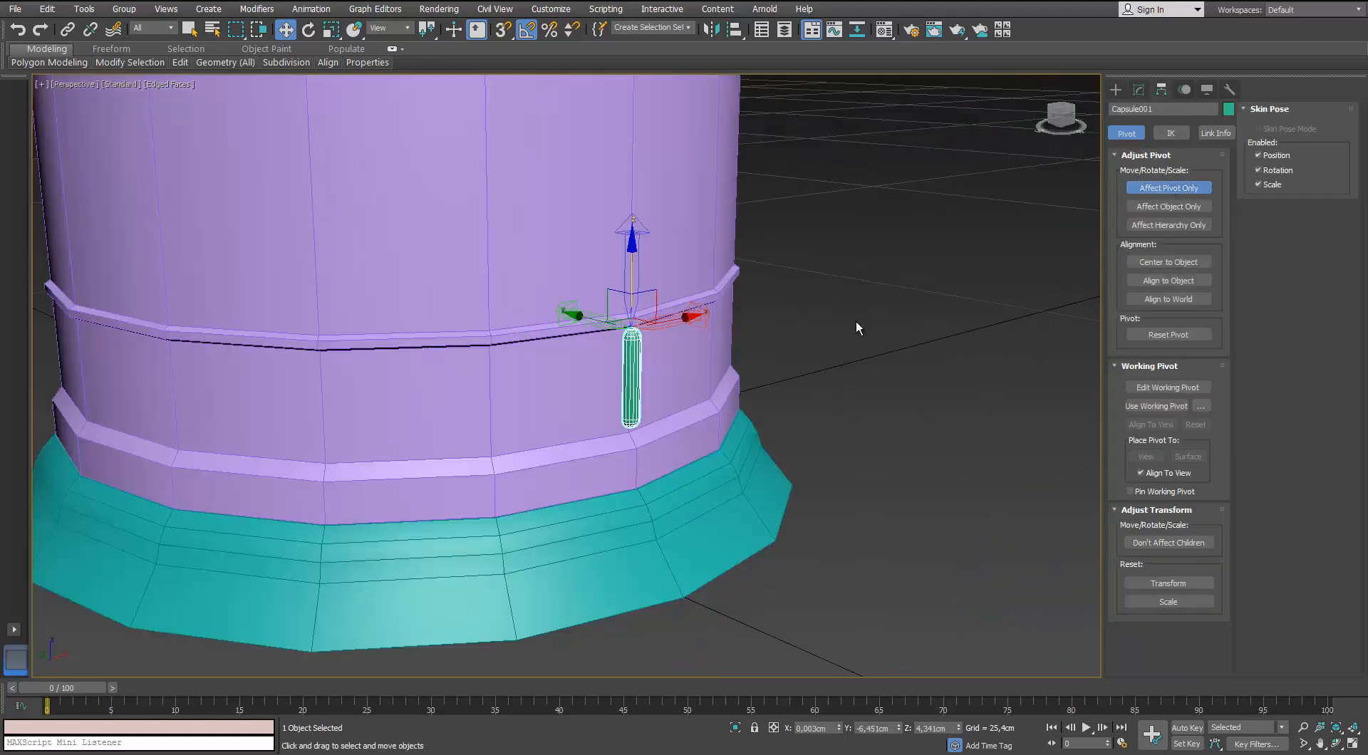
middle_drag(614, 289, 620, 321)
scroll(654, 302, up, 4)
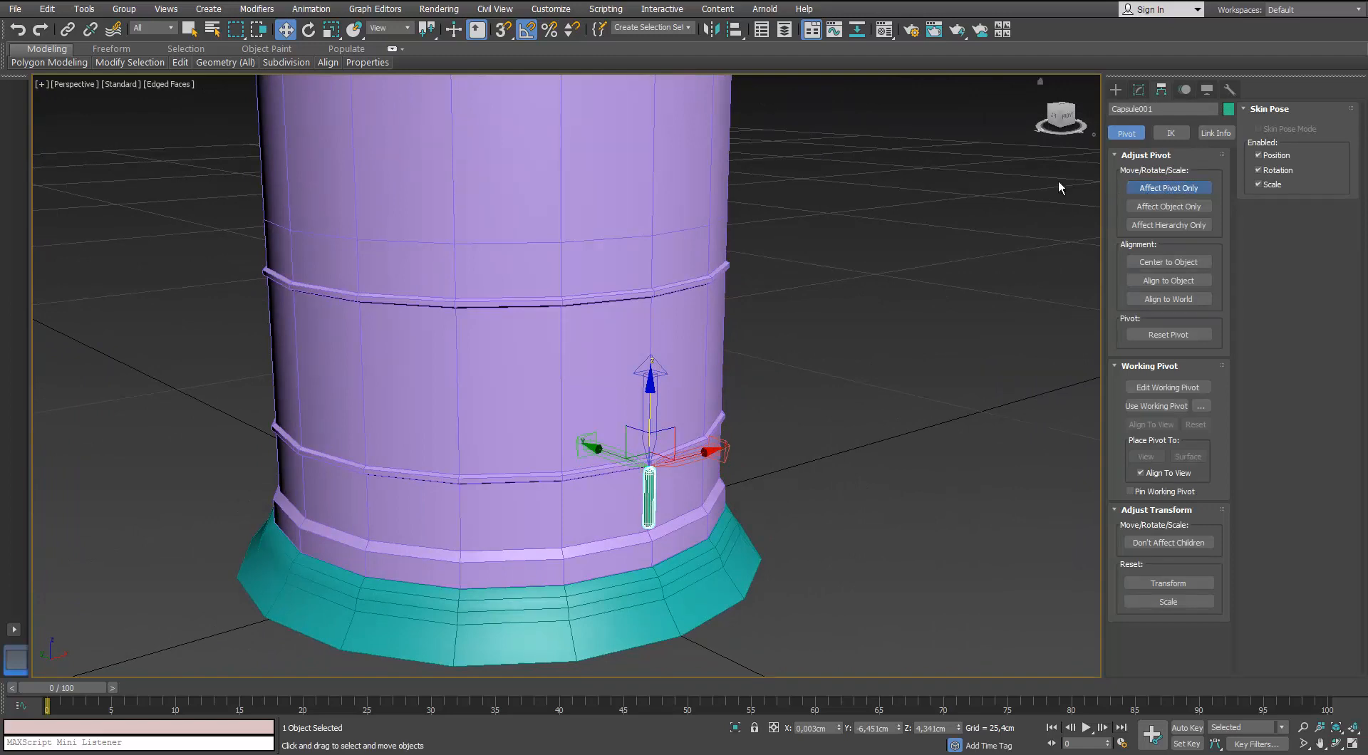
click(727, 32)
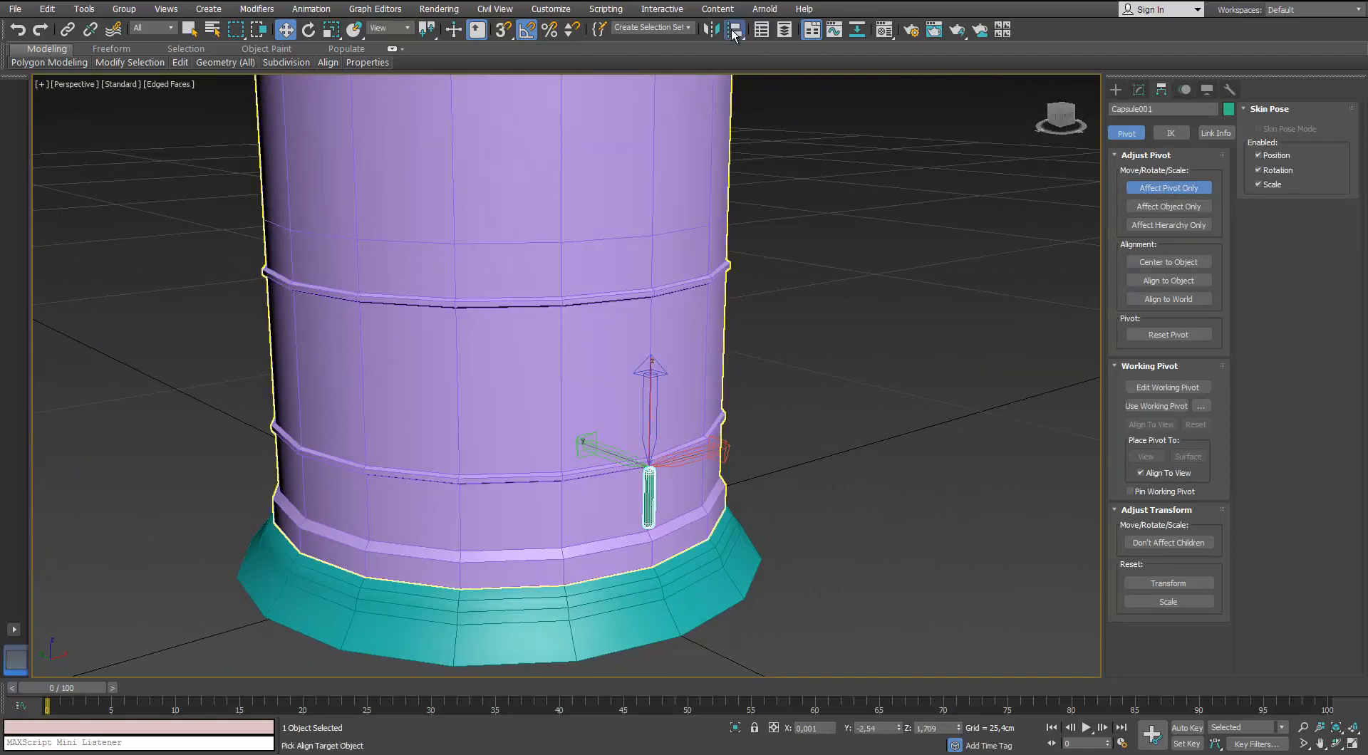
click(574, 328)
click(687, 493)
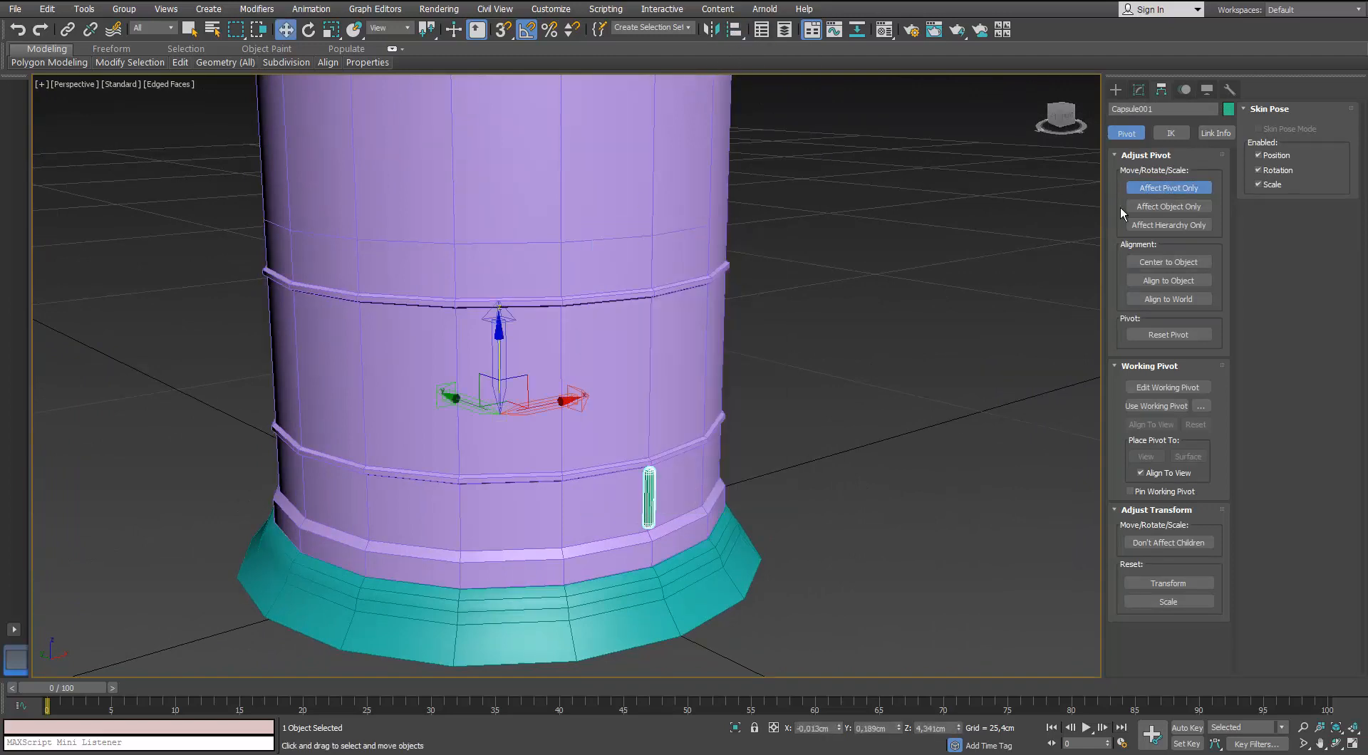
click(1168, 188)
Clone the half capsule around the cylinder as 70 instances at -5-degree steps about Z, and add one more to close the remaining gap.
scroll(834, 642, up, 4)
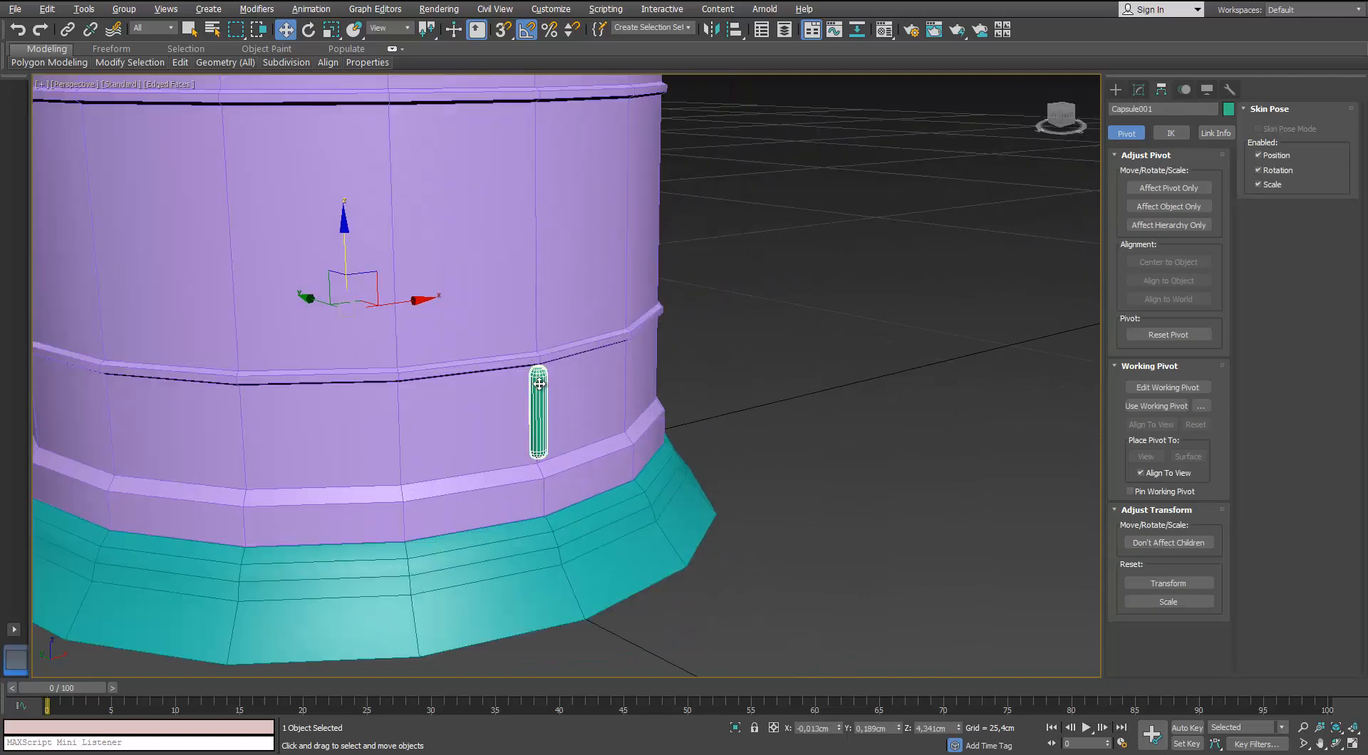
alt+middle_drag(540, 384, 523, 387)
key(e)
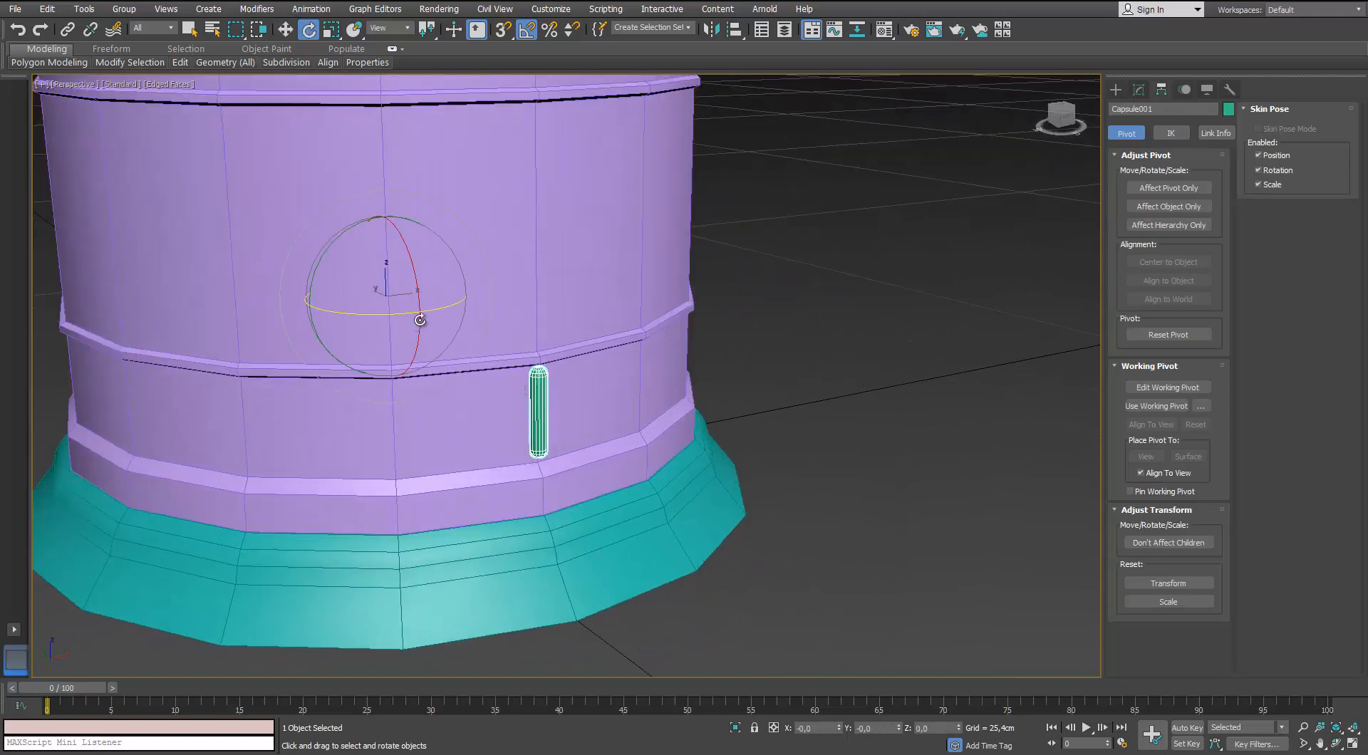
mouse_move(430, 309)
shift+mouse_down()
mouse_move(412, 313)
mouse_move(426, 309)
shift+mouse_up()
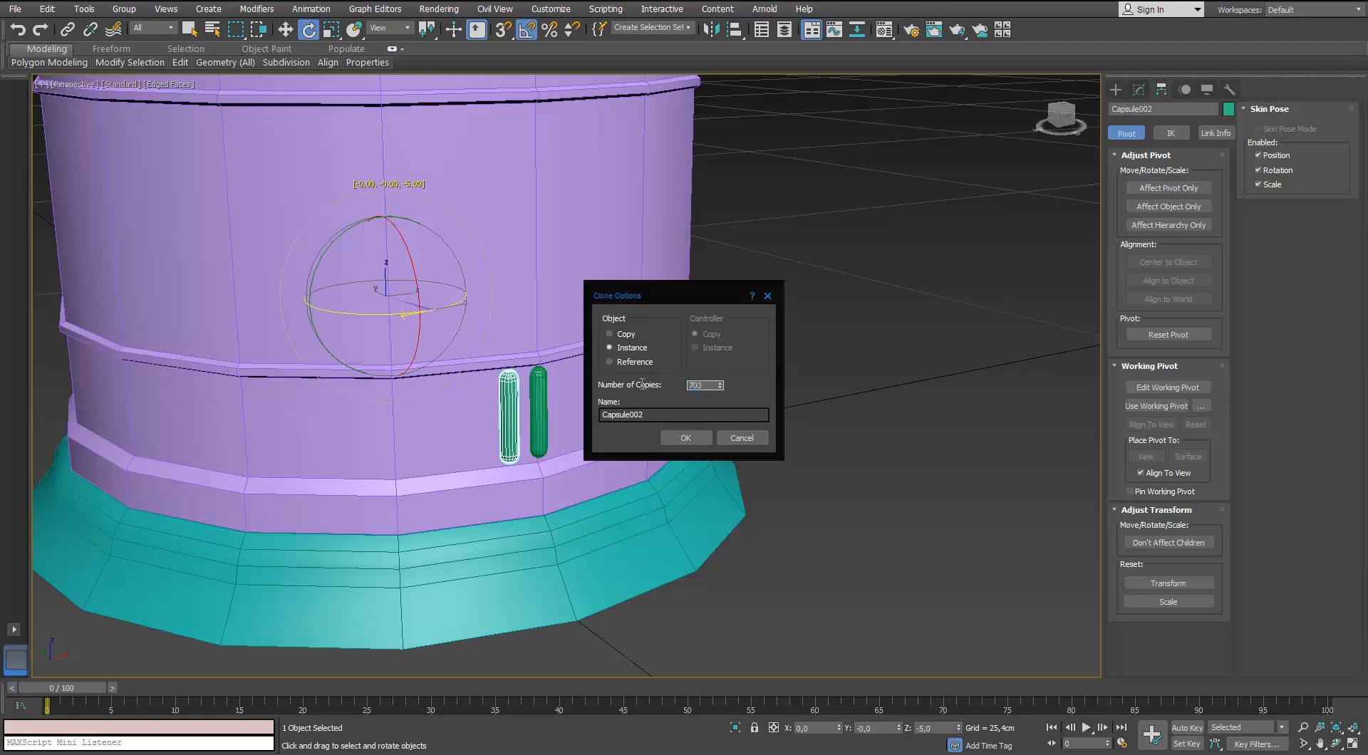
click(708, 438)
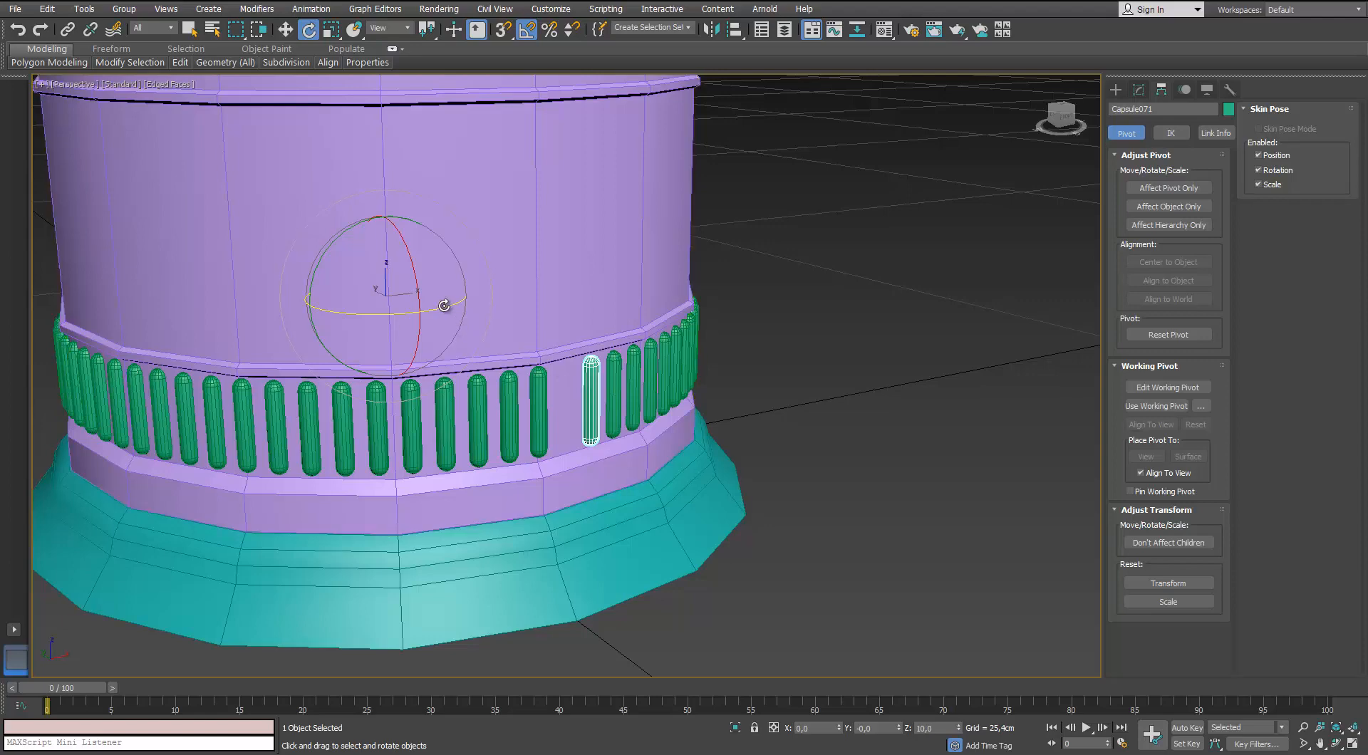
shift+drag(446, 304, 442, 307)
click(680, 437)
Select every object in the scene and assign the 01 - Default material to all of them.
scroll(872, 297, down, 6)
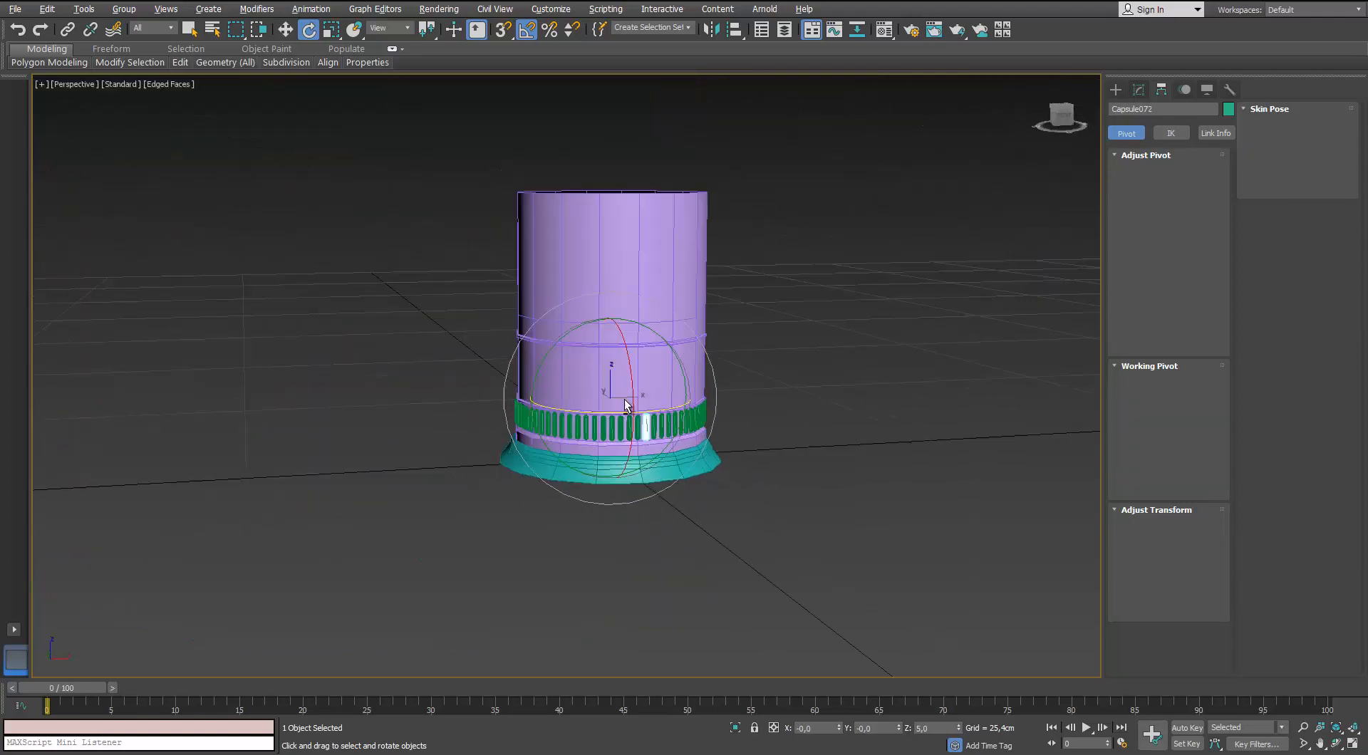
drag(466, 539, 466, 540)
scroll(644, 398, up, 3)
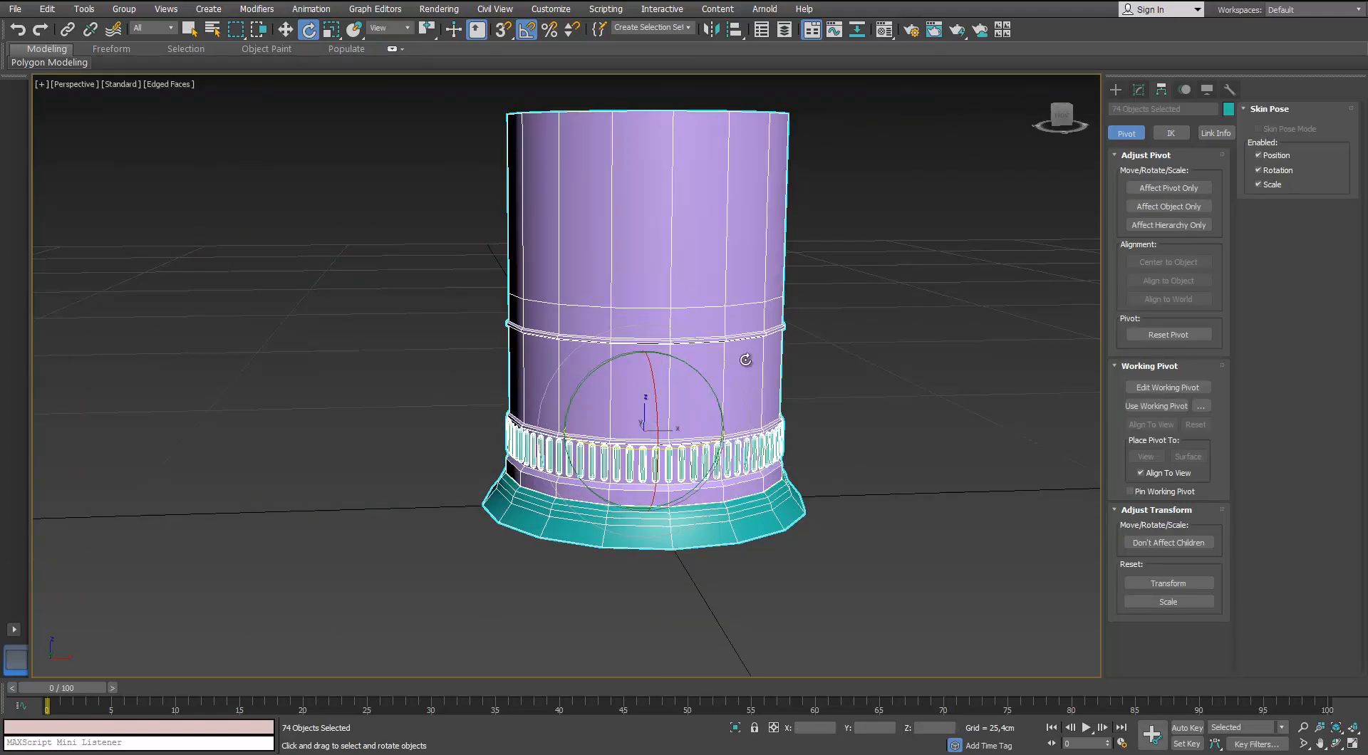
middle_drag(760, 407, 726, 328)
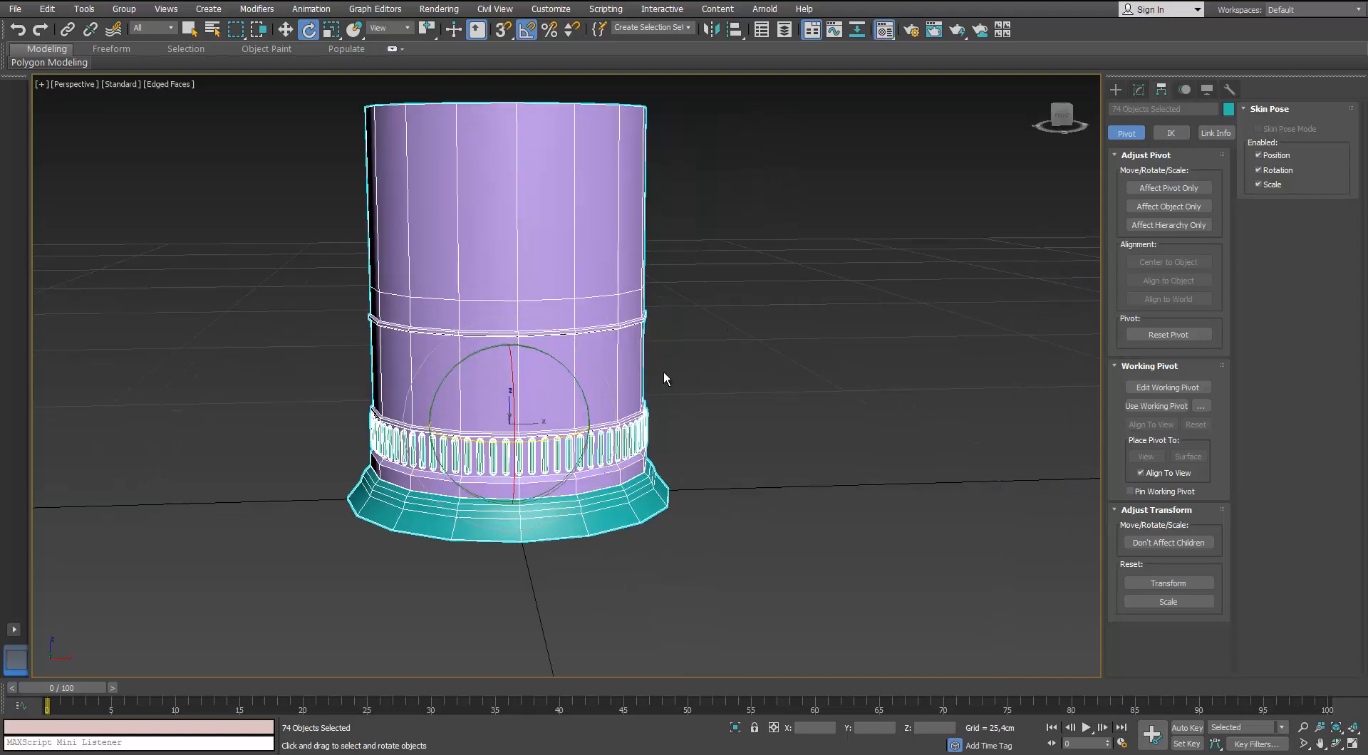
key(m)
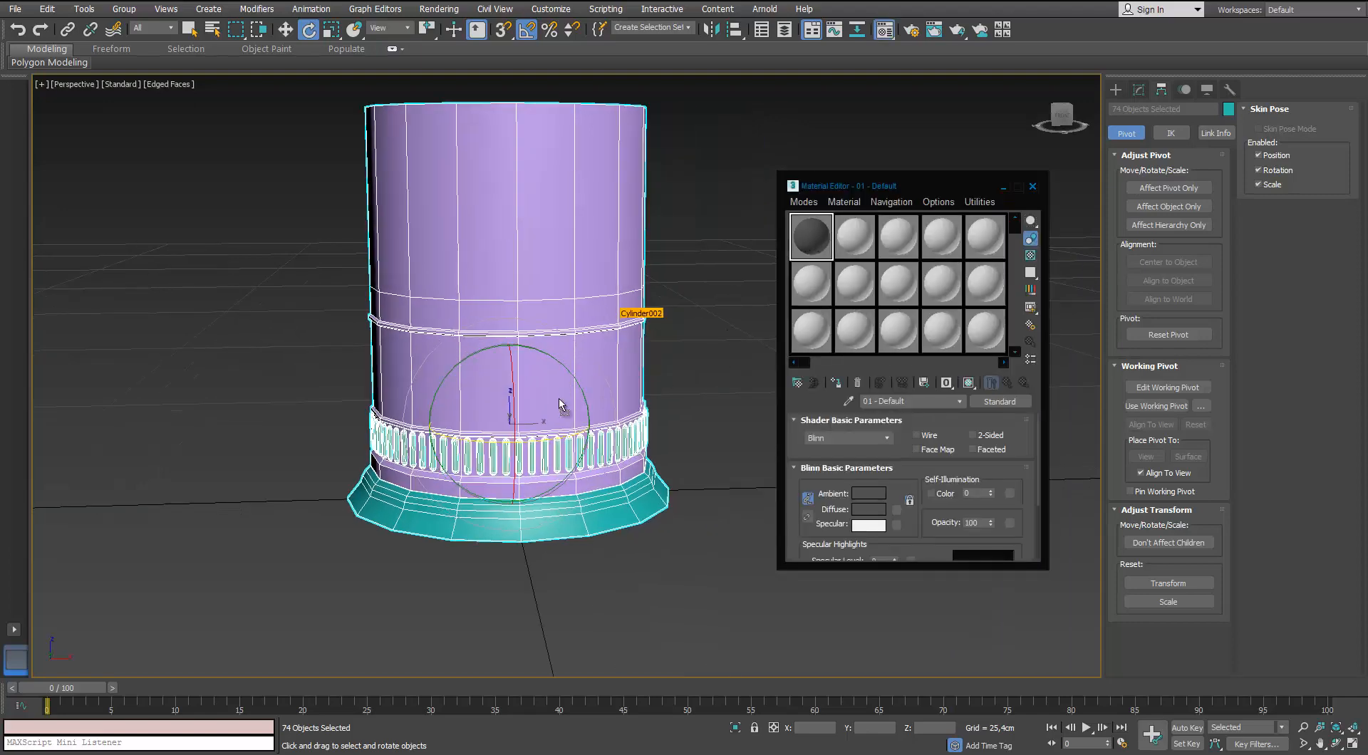
drag(559, 404, 549, 418)
click(650, 404)
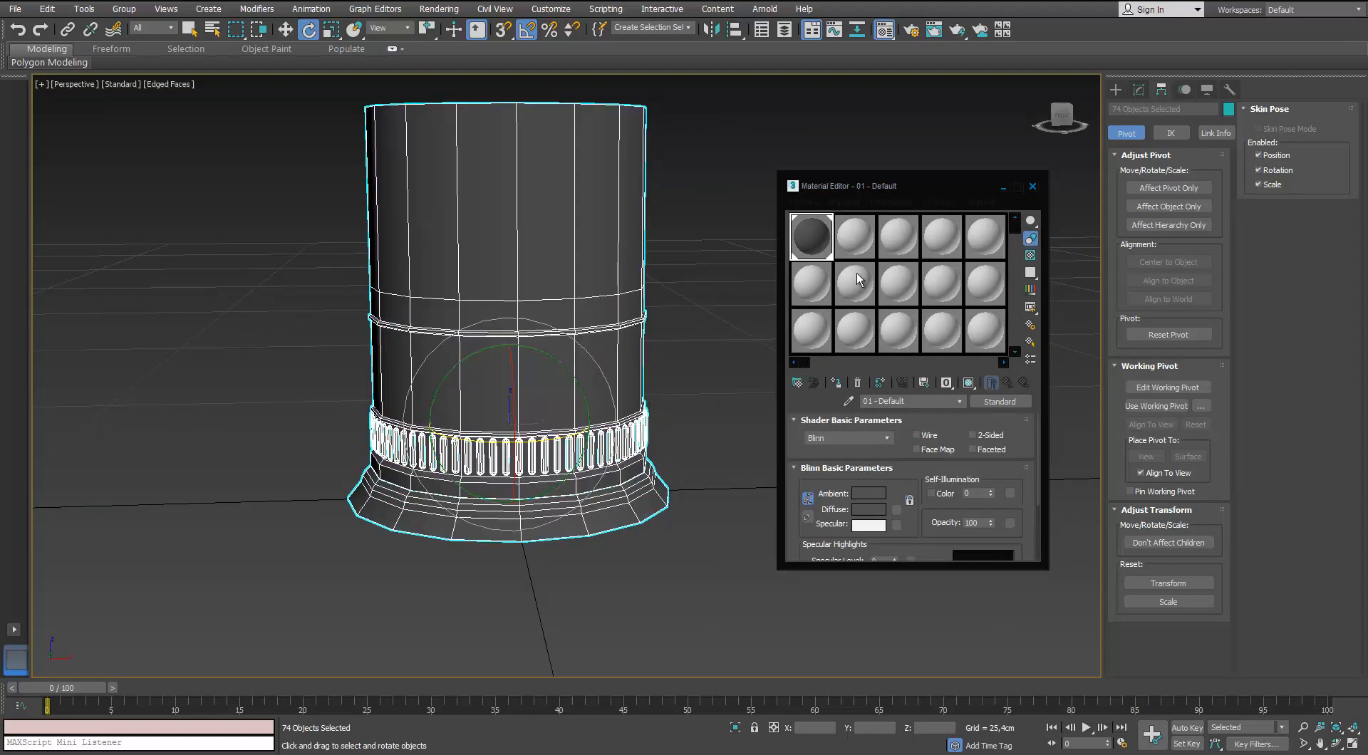
Set the object colour of all selected parts to a dark custom colour and clear the selection.
click(1034, 188)
click(1228, 108)
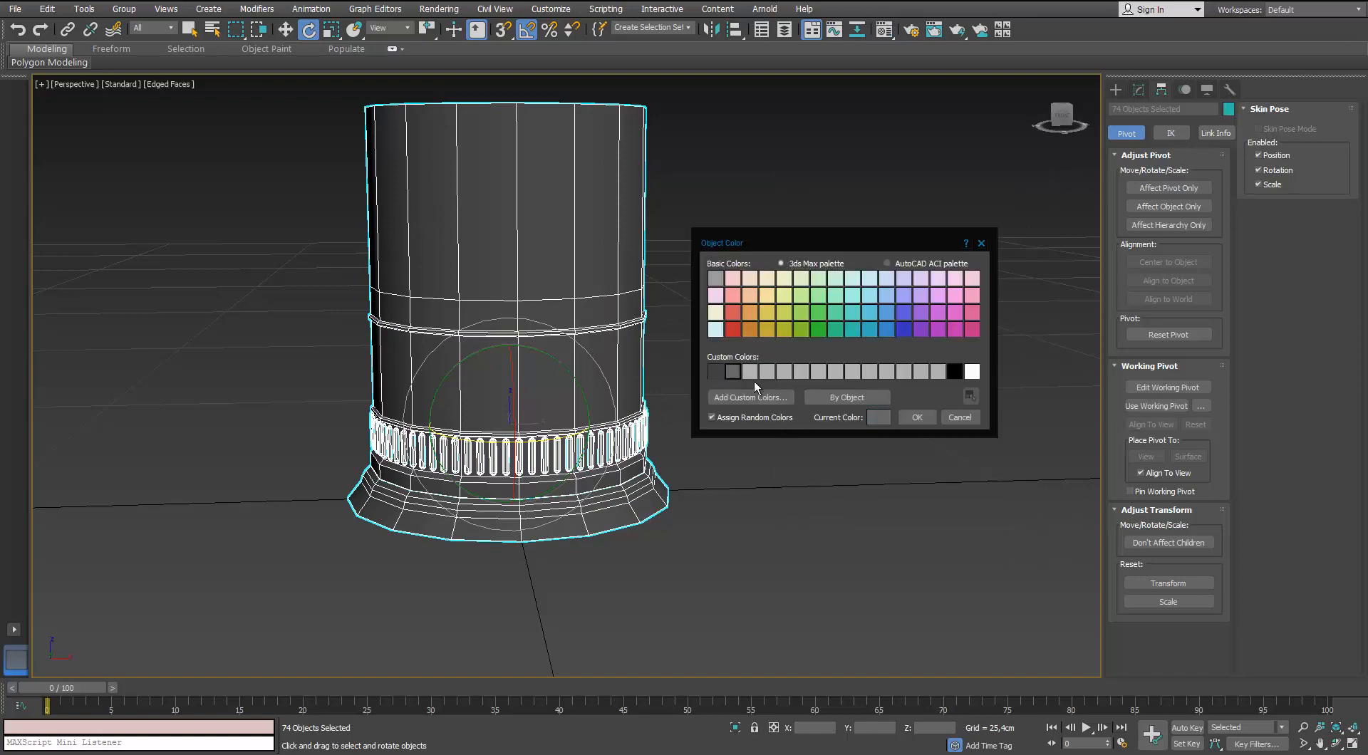
click(796, 466)
alt+middle_drag(663, 427, 648, 396)
Lighten the diffuse colour of the 01 - Default material to a mid grey.
key(m)
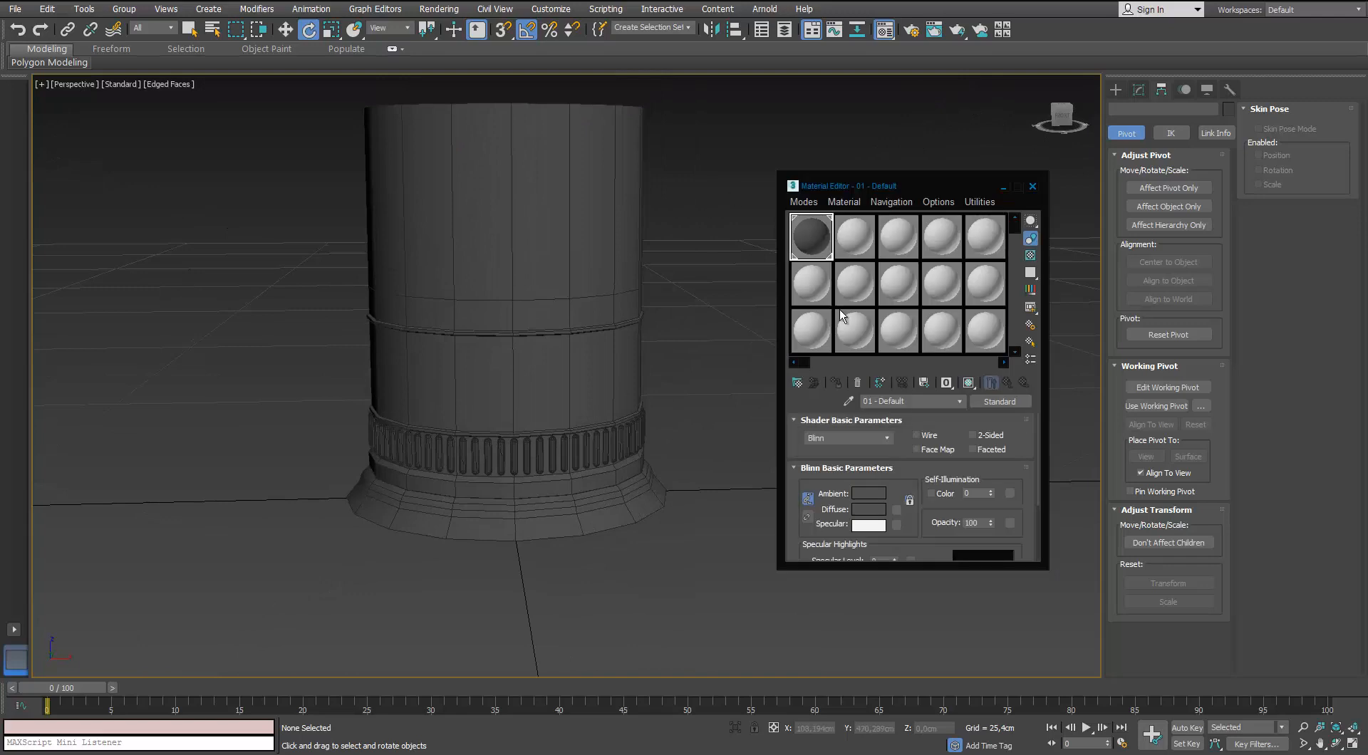
click(868, 509)
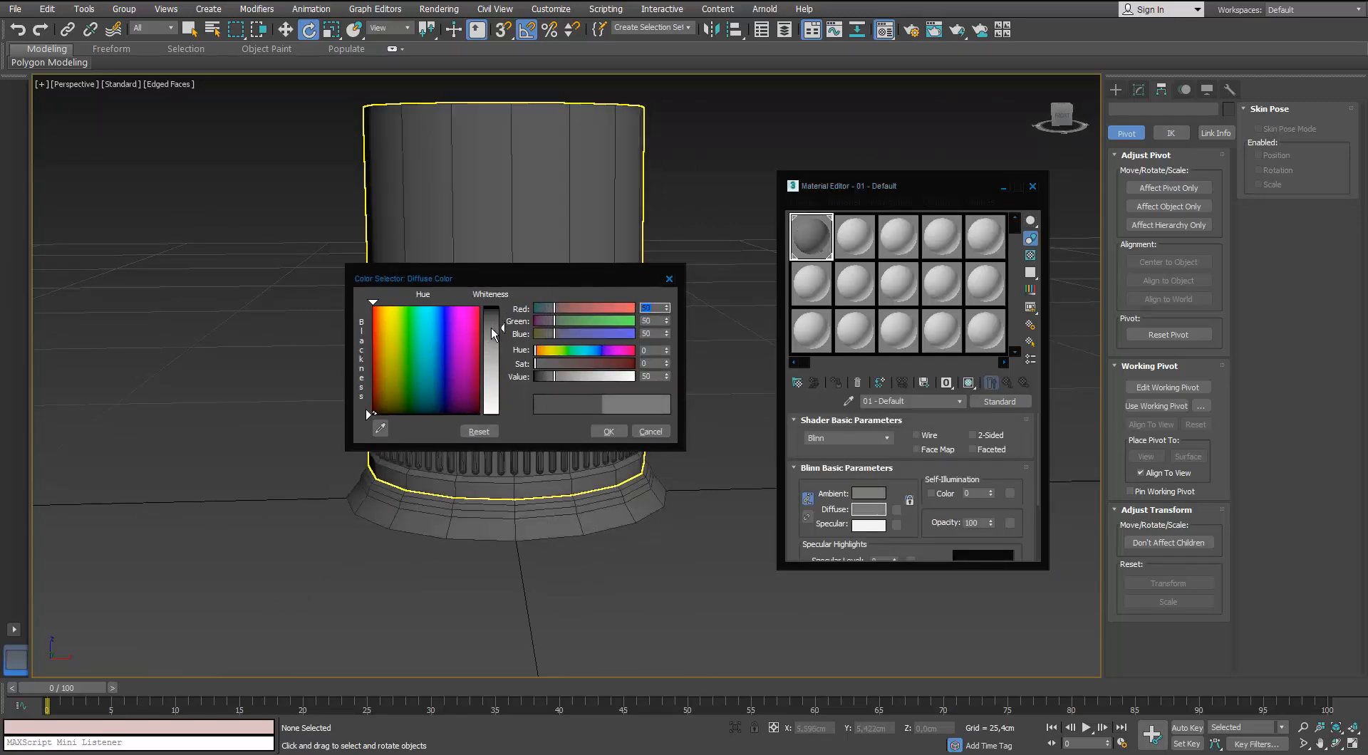
click(608, 431)
click(1032, 186)
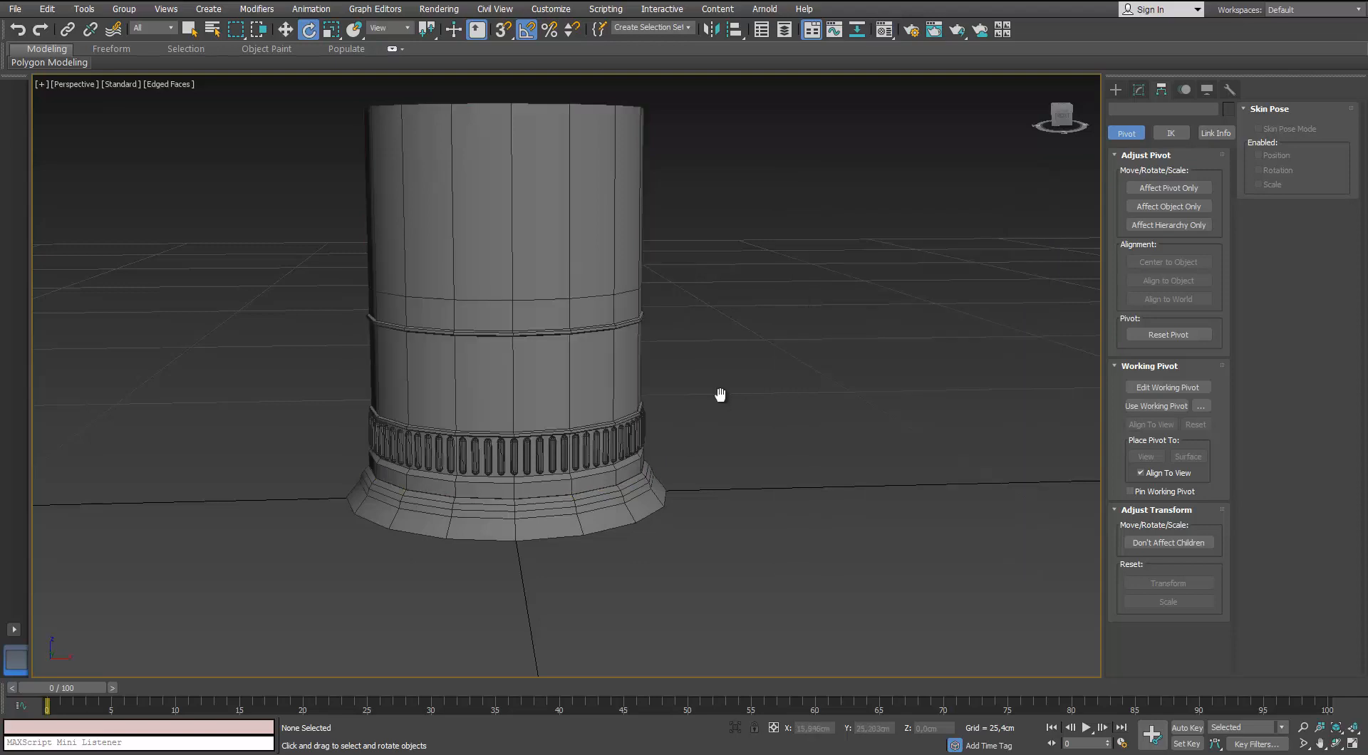
Select the main cylinder and enter border editing on its Editable Poly.
scroll(675, 377, down, 5)
scroll(675, 378, up, 7)
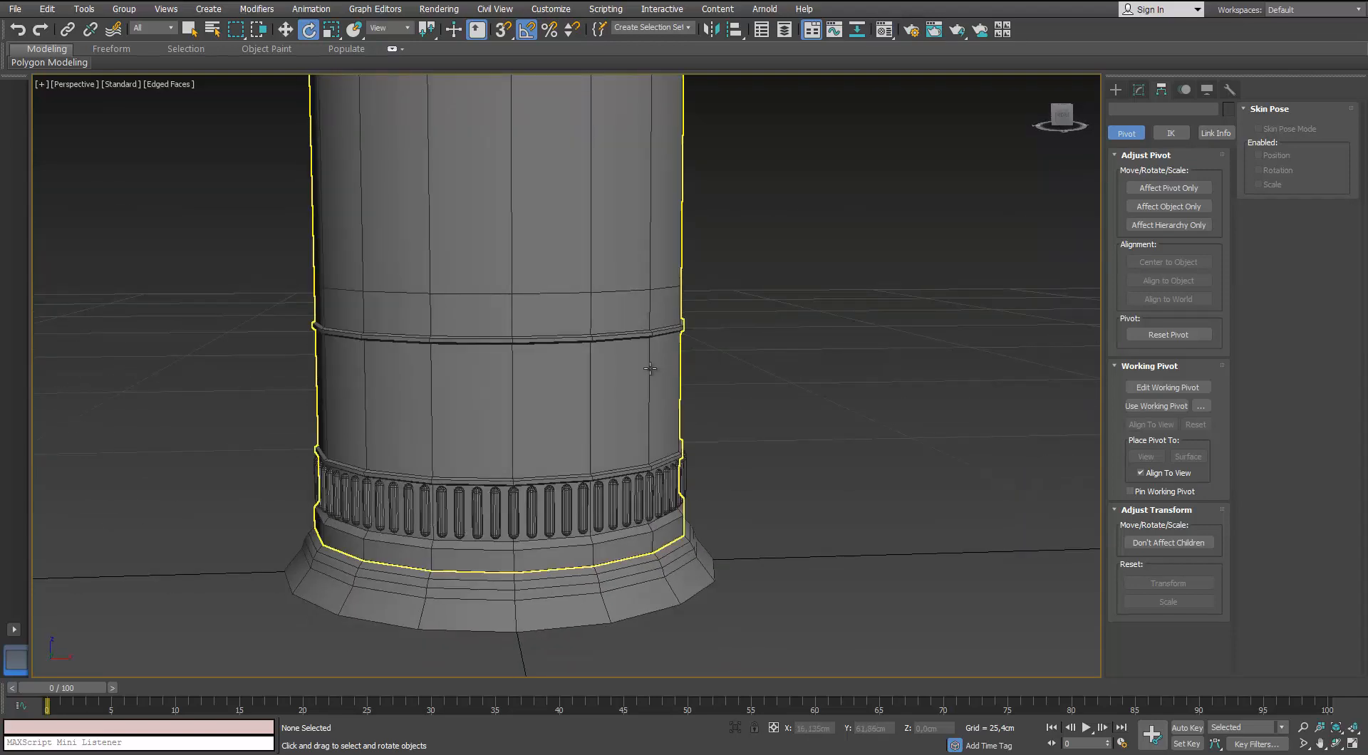
scroll(669, 318, down, 3)
middle_drag(669, 318, 629, 415)
click(544, 267)
alt+middle_drag(544, 267, 557, 291)
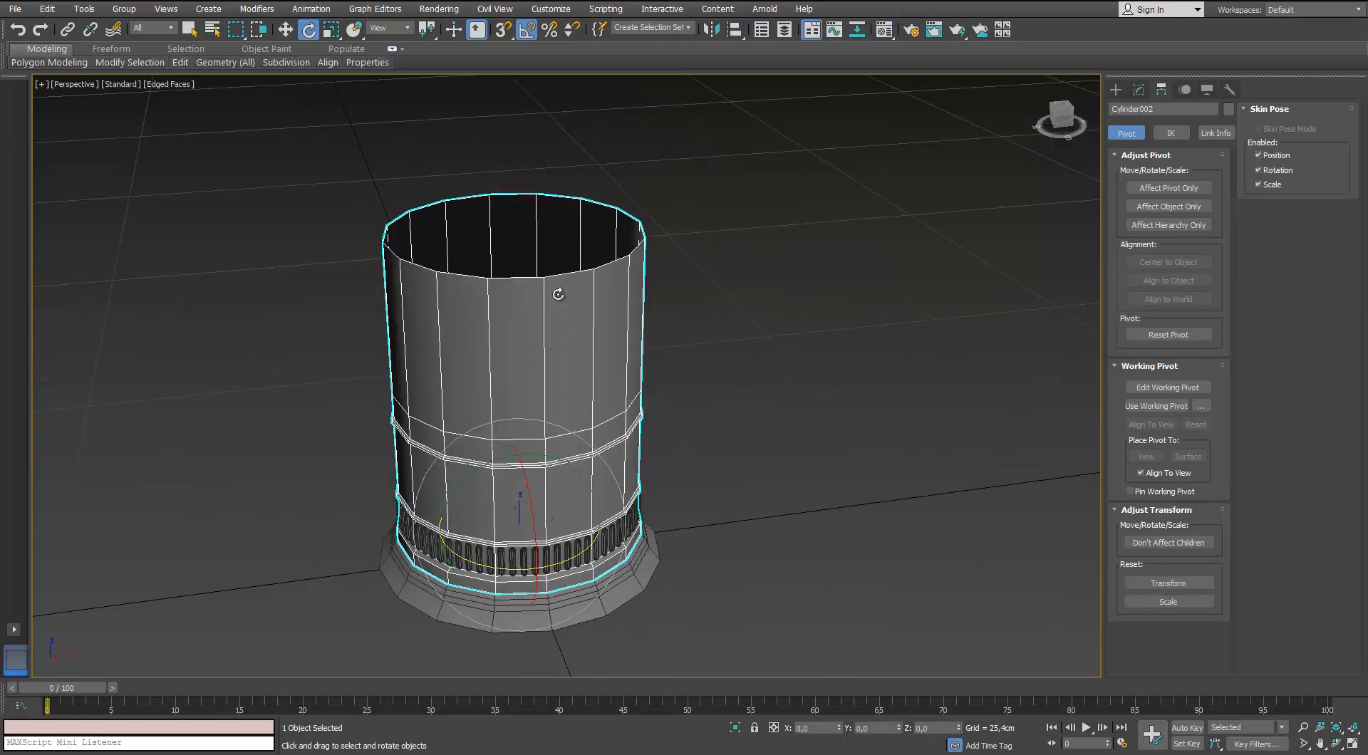
scroll(558, 293, down, 3)
scroll(558, 293, up, 6)
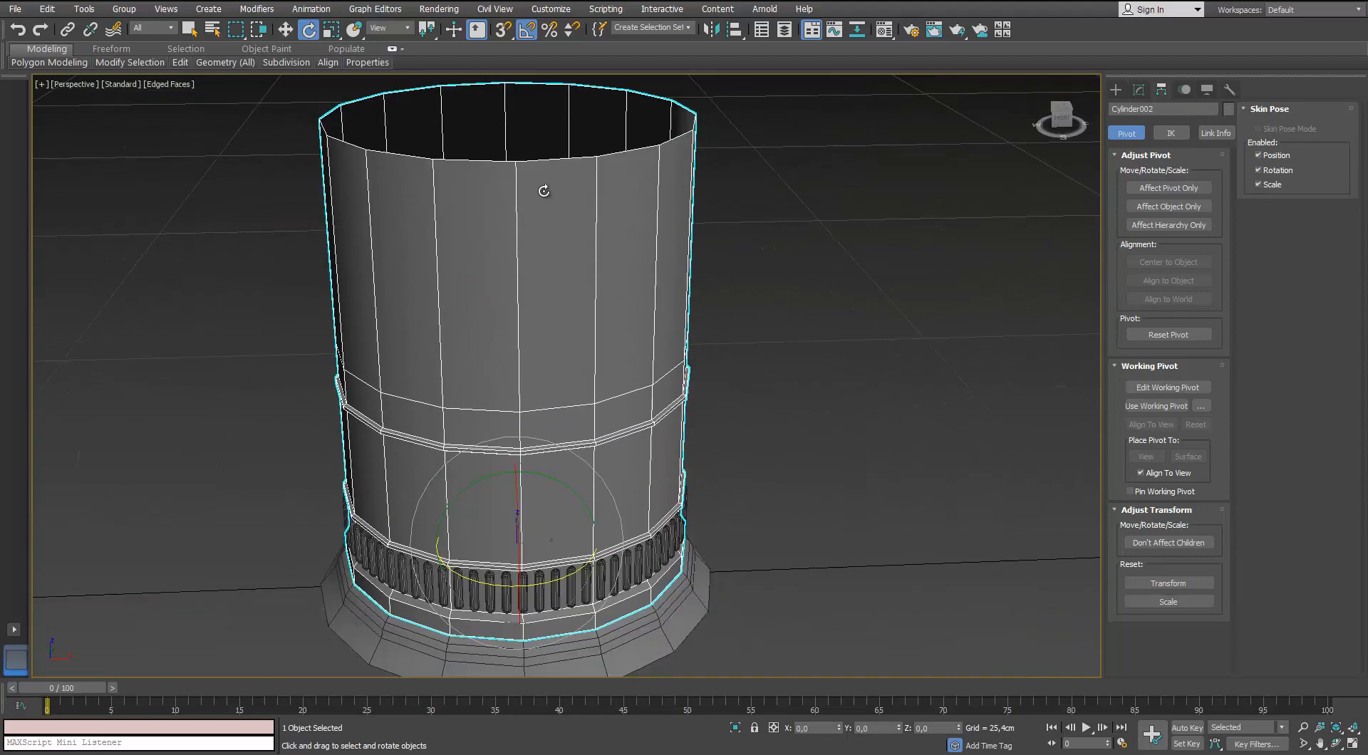
alt+middle_drag(549, 247, 560, 216)
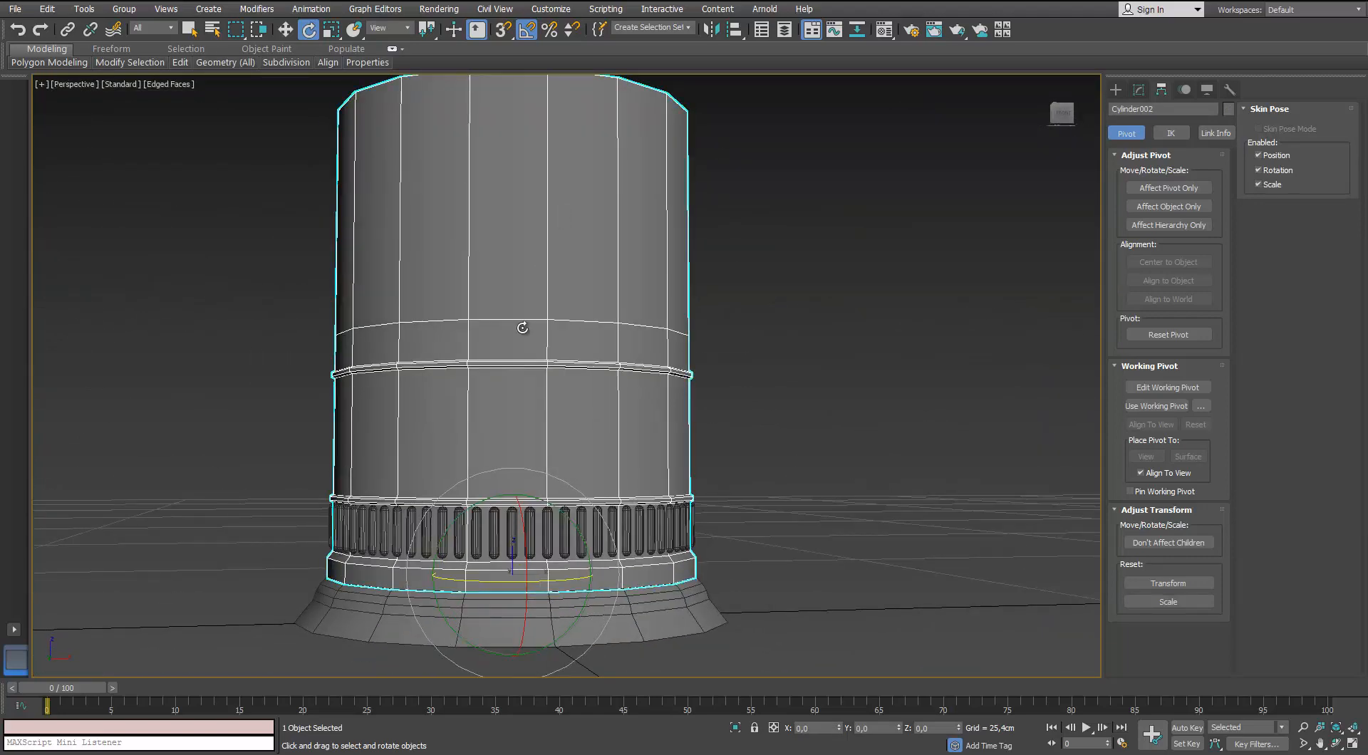
alt+middle_drag(525, 327, 484, 377)
scroll(483, 377, up, 2)
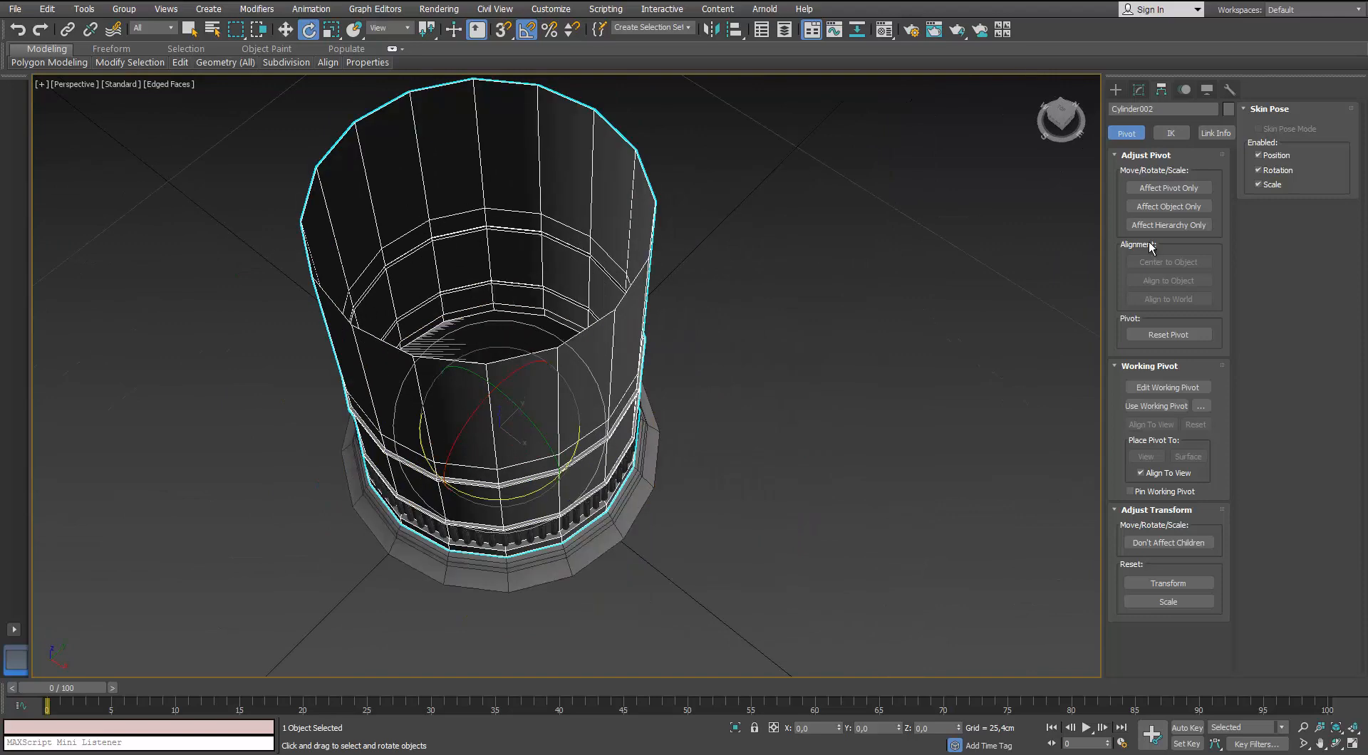
click(1142, 95)
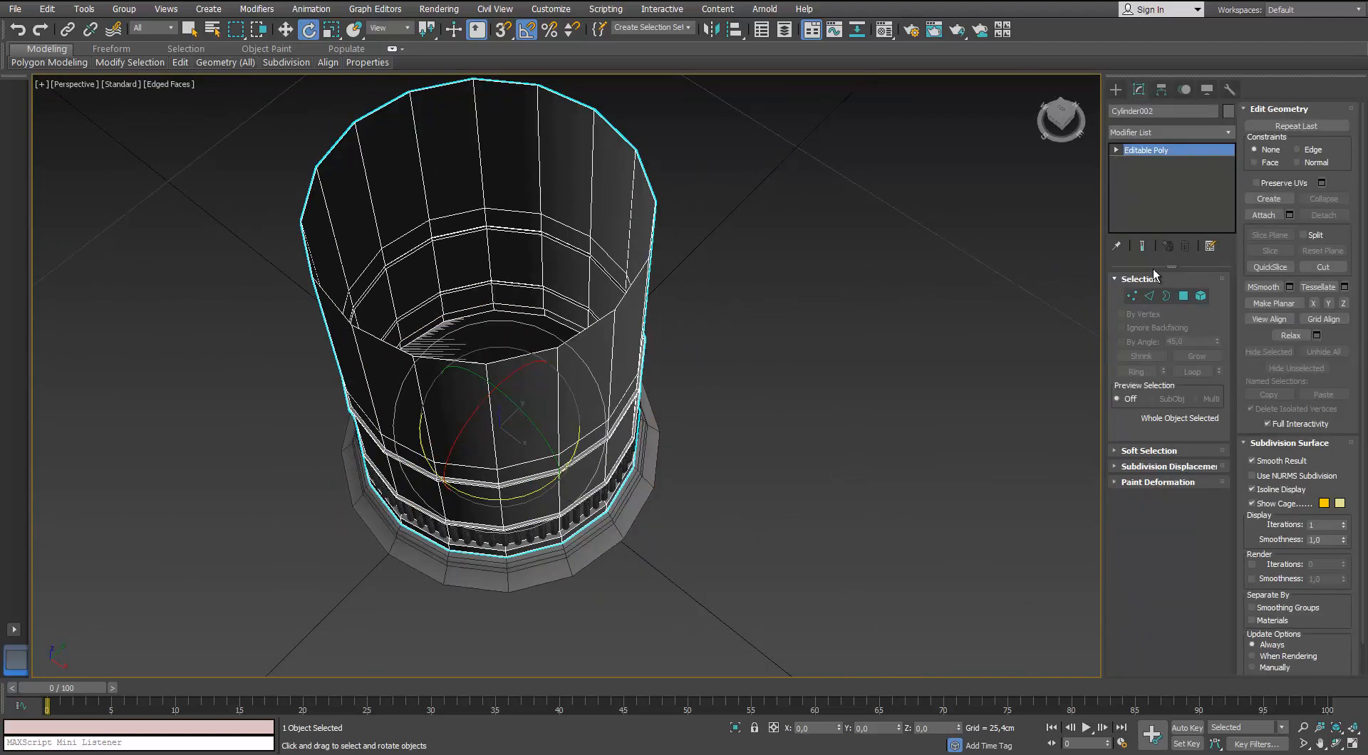
key(3)
Select the open top border of the cylinder and extend it inward by scaling to form a flat rim.
scroll(527, 335, up, 5)
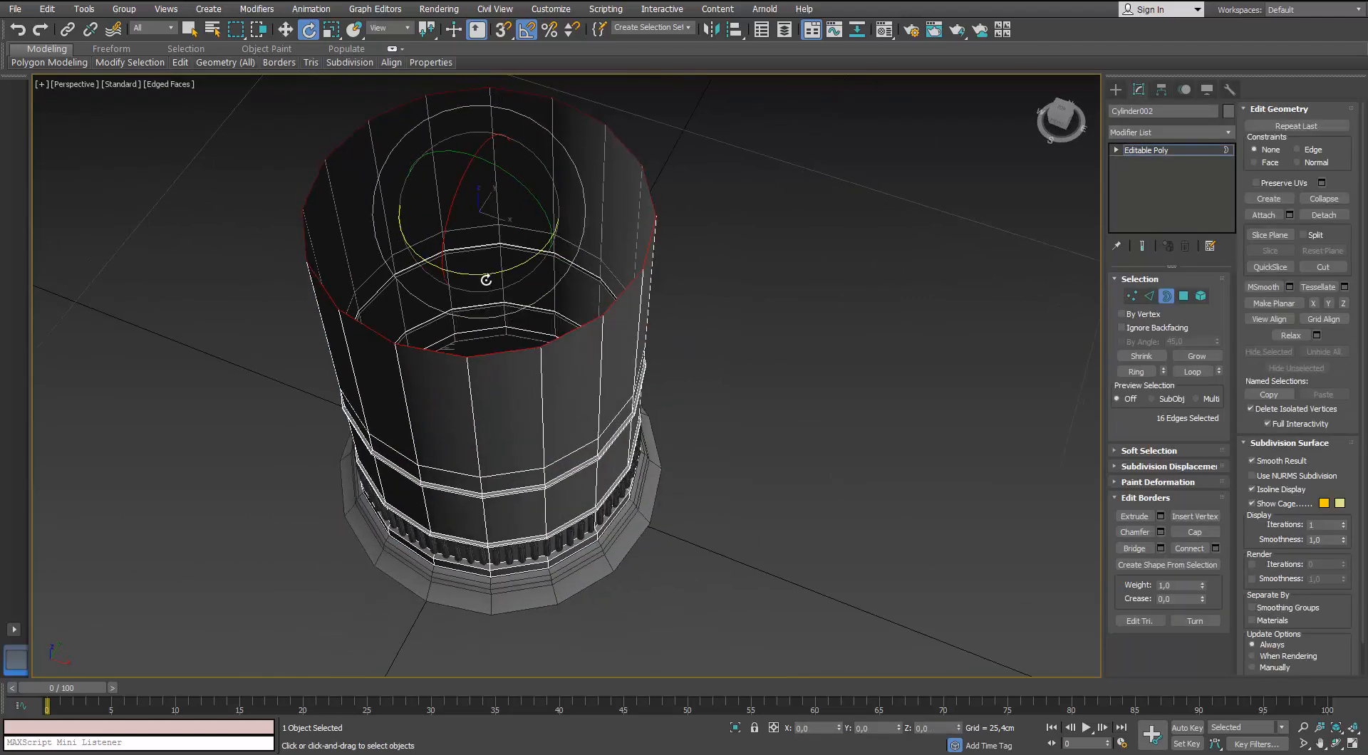
key(r)
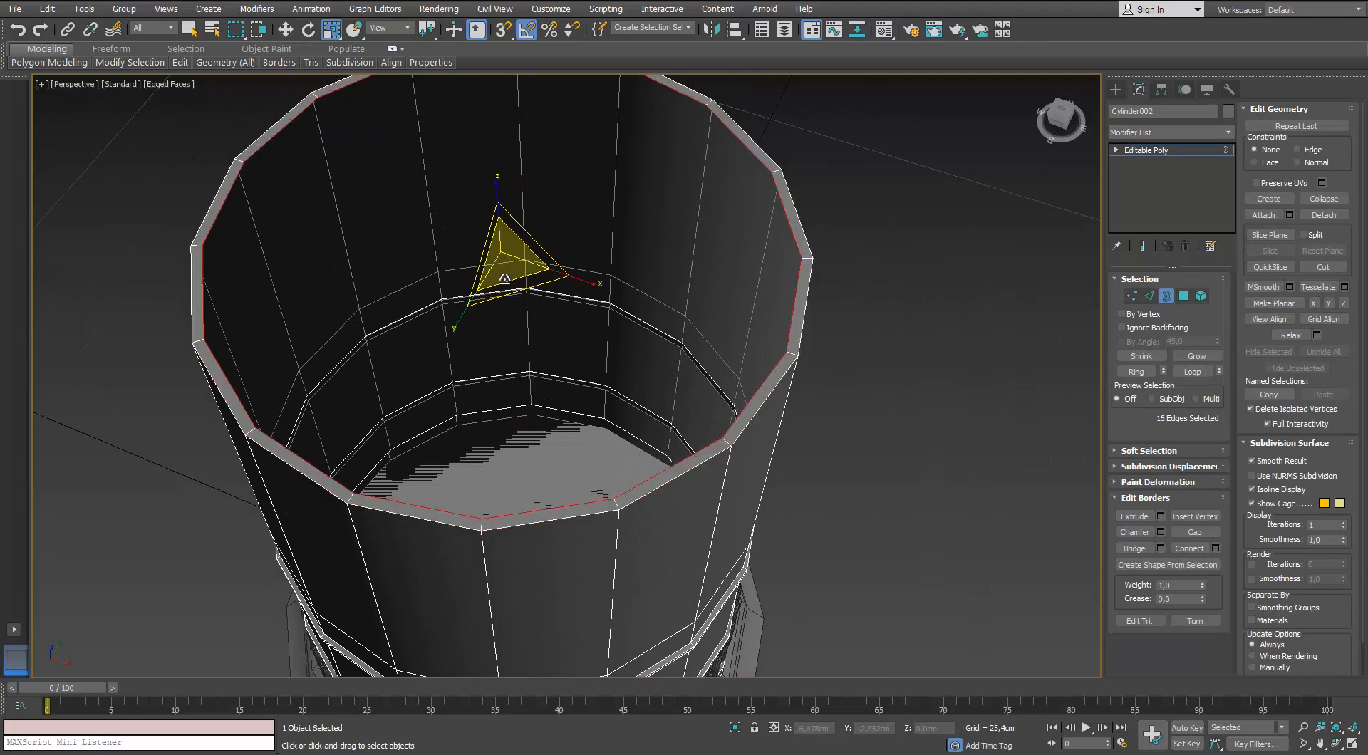
scroll(526, 272, down, 5)
scroll(514, 249, up, 3)
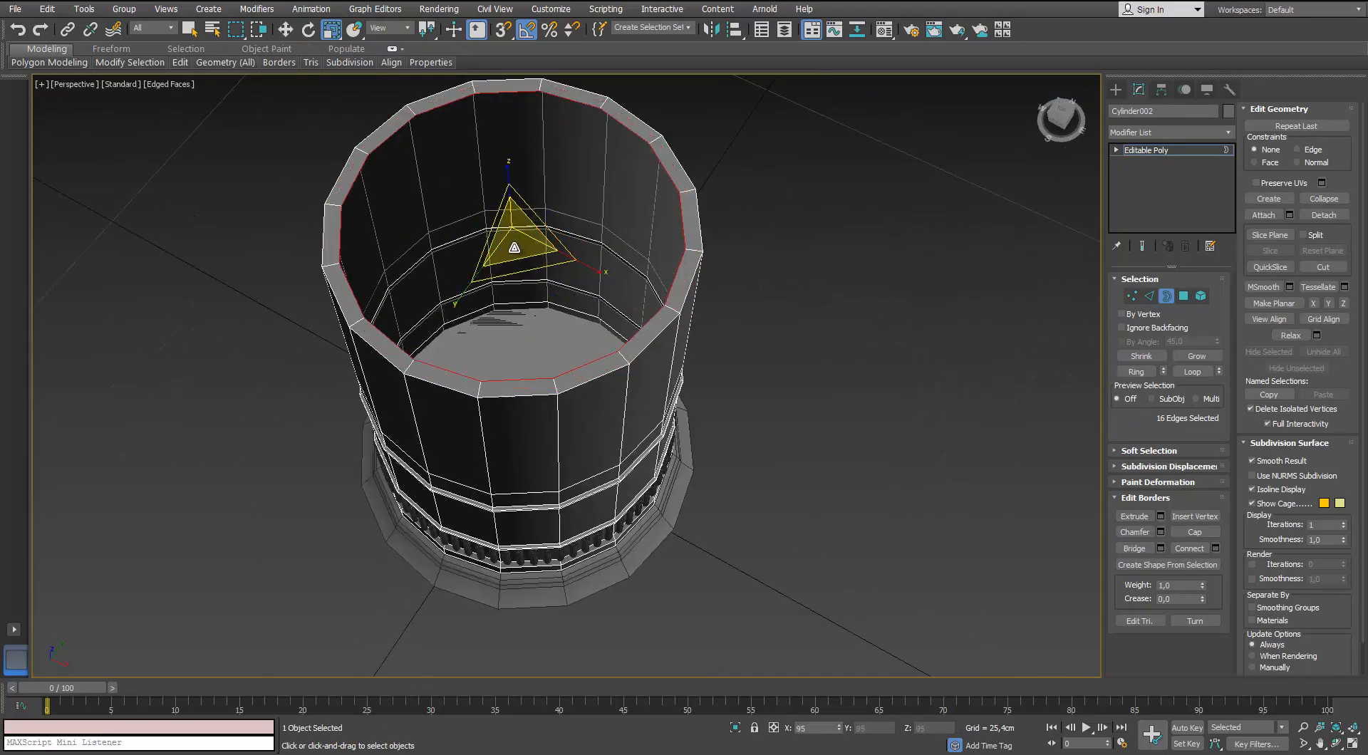
alt+middle_drag(513, 248, 507, 258)
Extrude the inner rim border downward inside the cylinder to create the inner wall.
key(w)
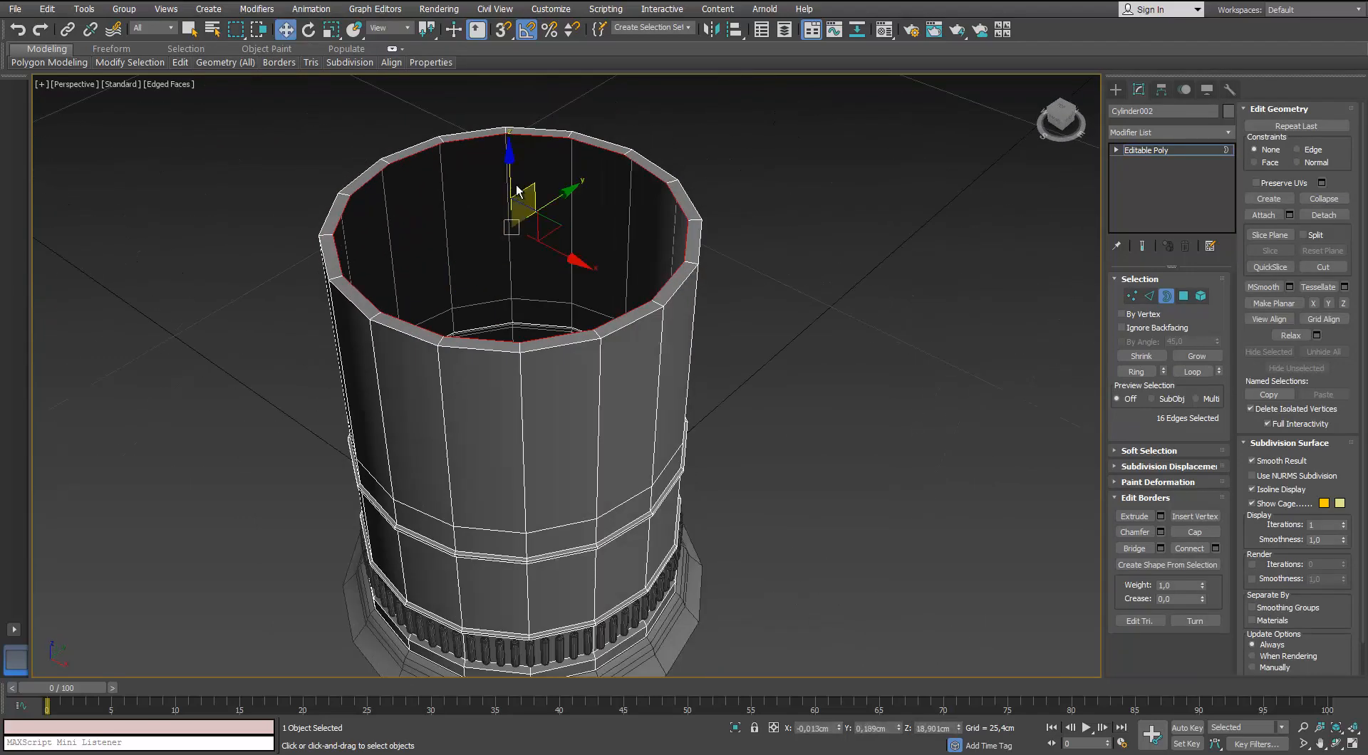
shift+drag(507, 259, 509, 427)
alt+middle_drag(506, 320, 511, 285)
scroll(511, 285, up, 2)
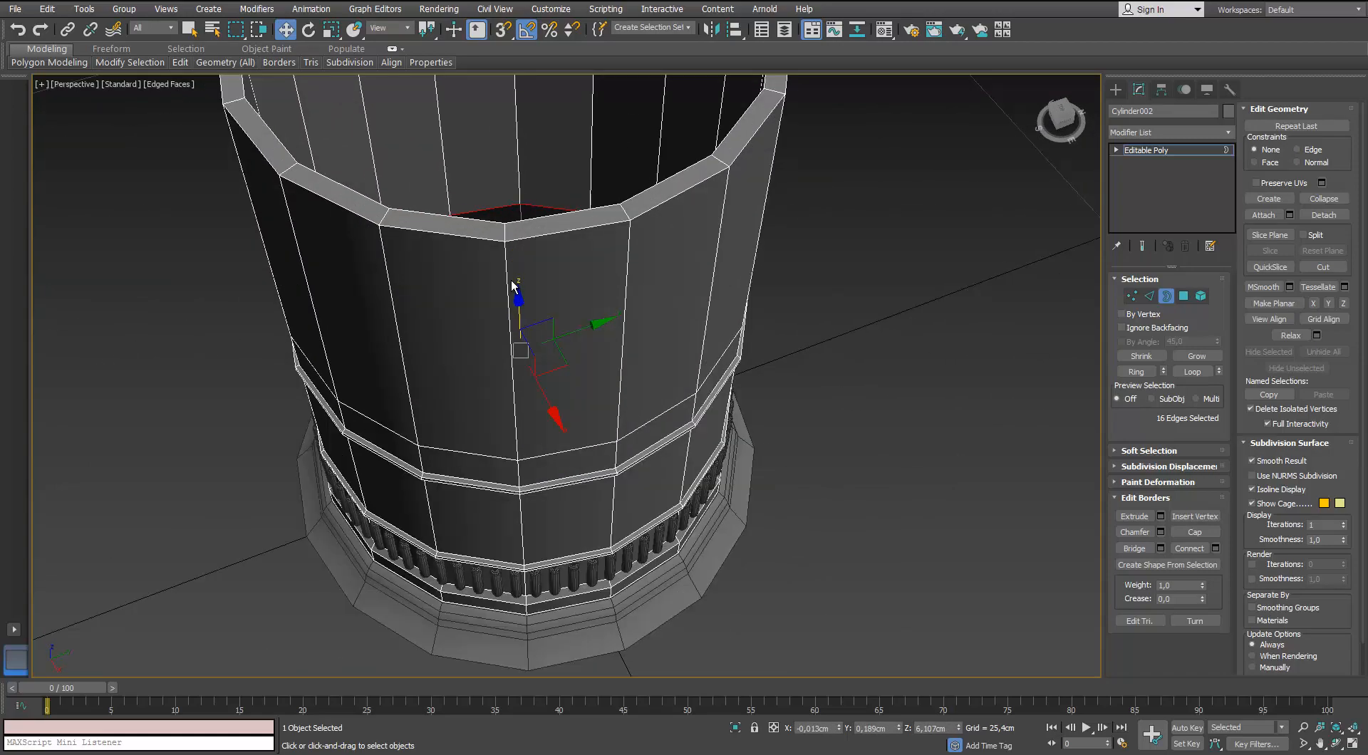
Lower the inner wall's border to just above the cylinder's base, checking its height in wireframe display.
drag(520, 345, 524, 427)
alt+middle_drag(525, 330, 378, 299)
alt+middle_drag(472, 396, 492, 357)
middle_drag(492, 357, 502, 337)
key(F3)
middle_drag(546, 377, 624, 230)
scroll(589, 284, up, 3)
drag(571, 275, 556, 190)
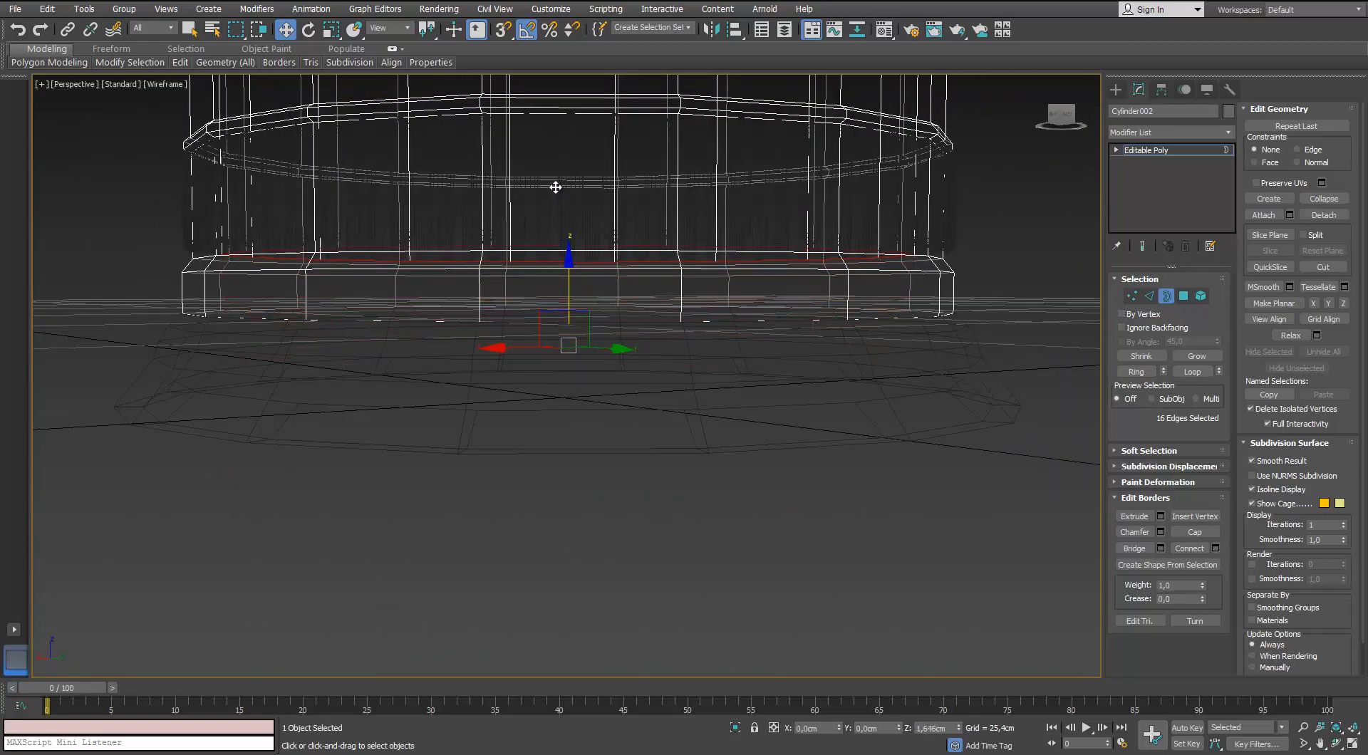
alt+middle_drag(553, 223, 538, 462)
key(F3)
Cap the inner border to close the floor of the hollow cylinder.
scroll(609, 318, up, 5)
click(1198, 535)
scroll(604, 342, down, 5)
scroll(509, 381, up, 3)
scroll(509, 380, down, 5)
scroll(461, 341, up, 5)
scroll(462, 341, down, 2)
Switch to the Front view and leave border editing on the cylinder.
key(f)
scroll(461, 340, down, 2)
middle_drag(528, 413, 672, 477)
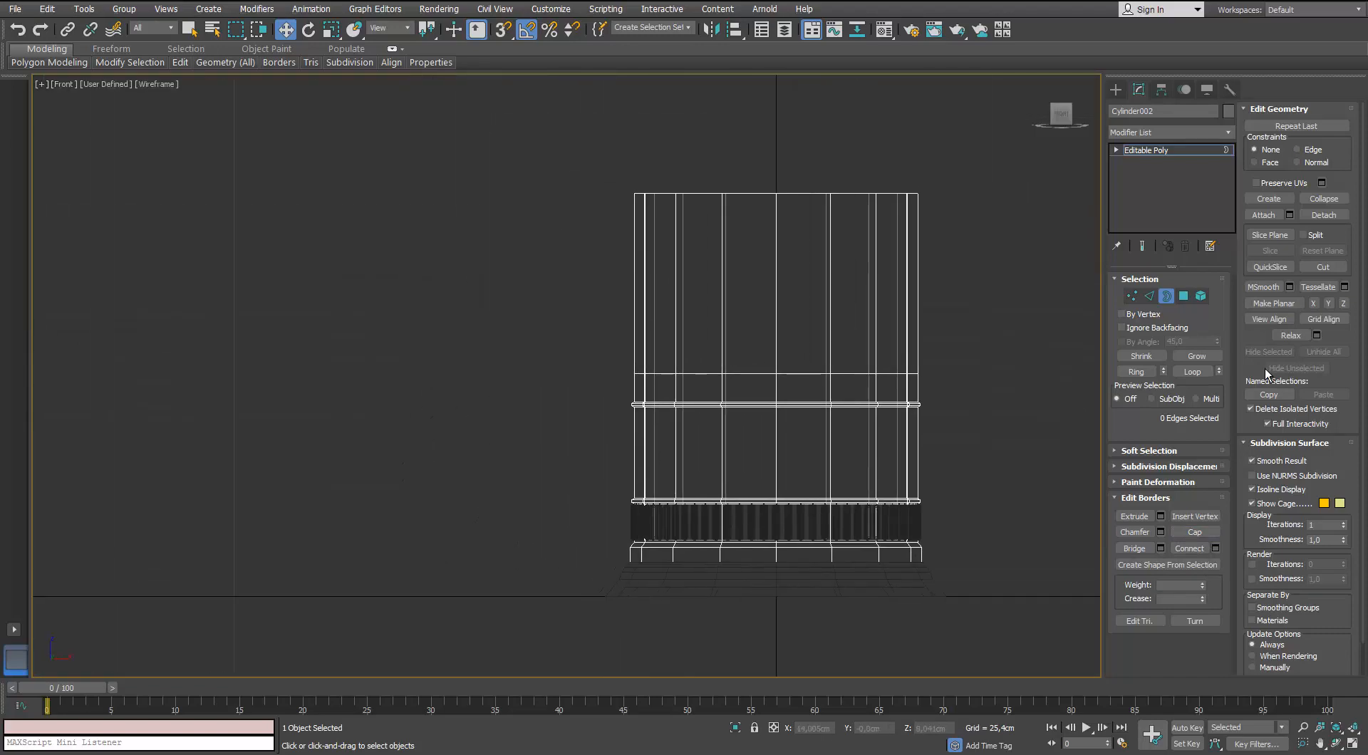
click(1167, 296)
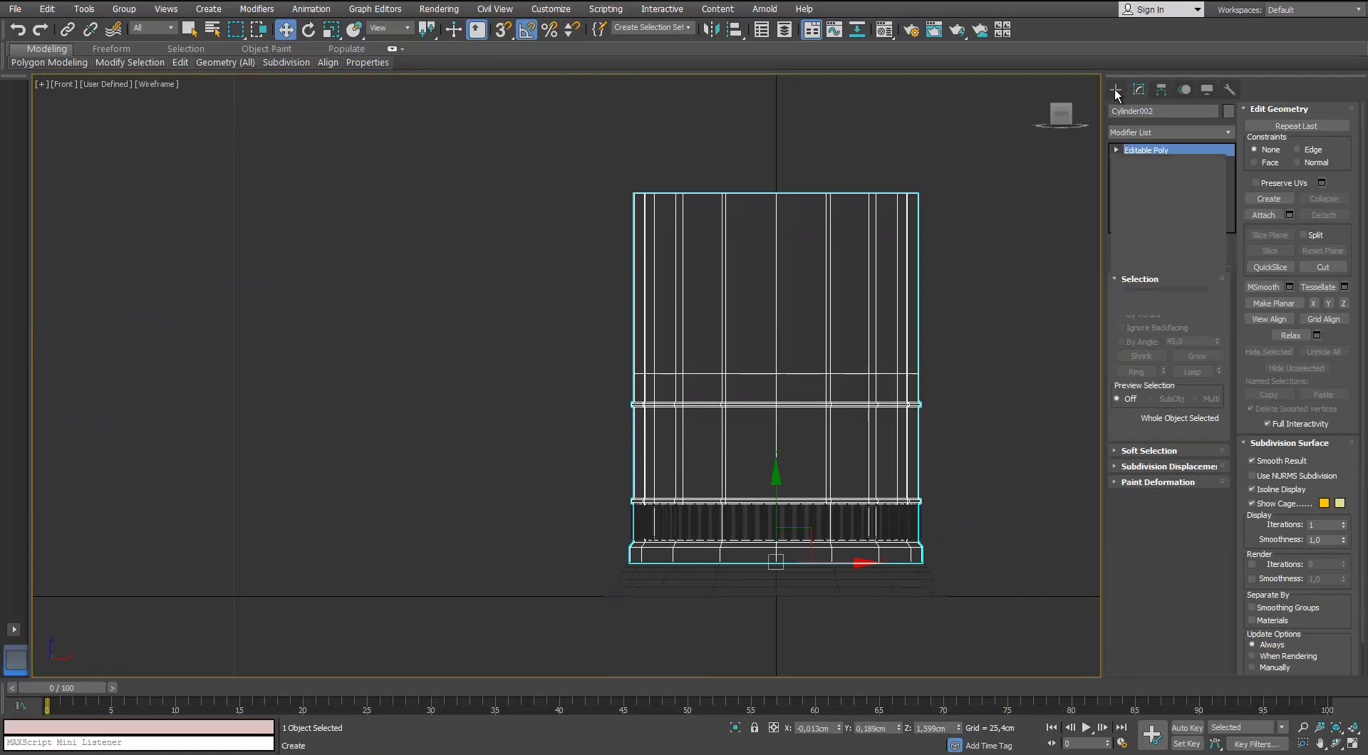
Draw the lower curve of a handle as a Line spline, from beside the capsule ring up along the cylinder's wall.
click(1115, 89)
click(1131, 110)
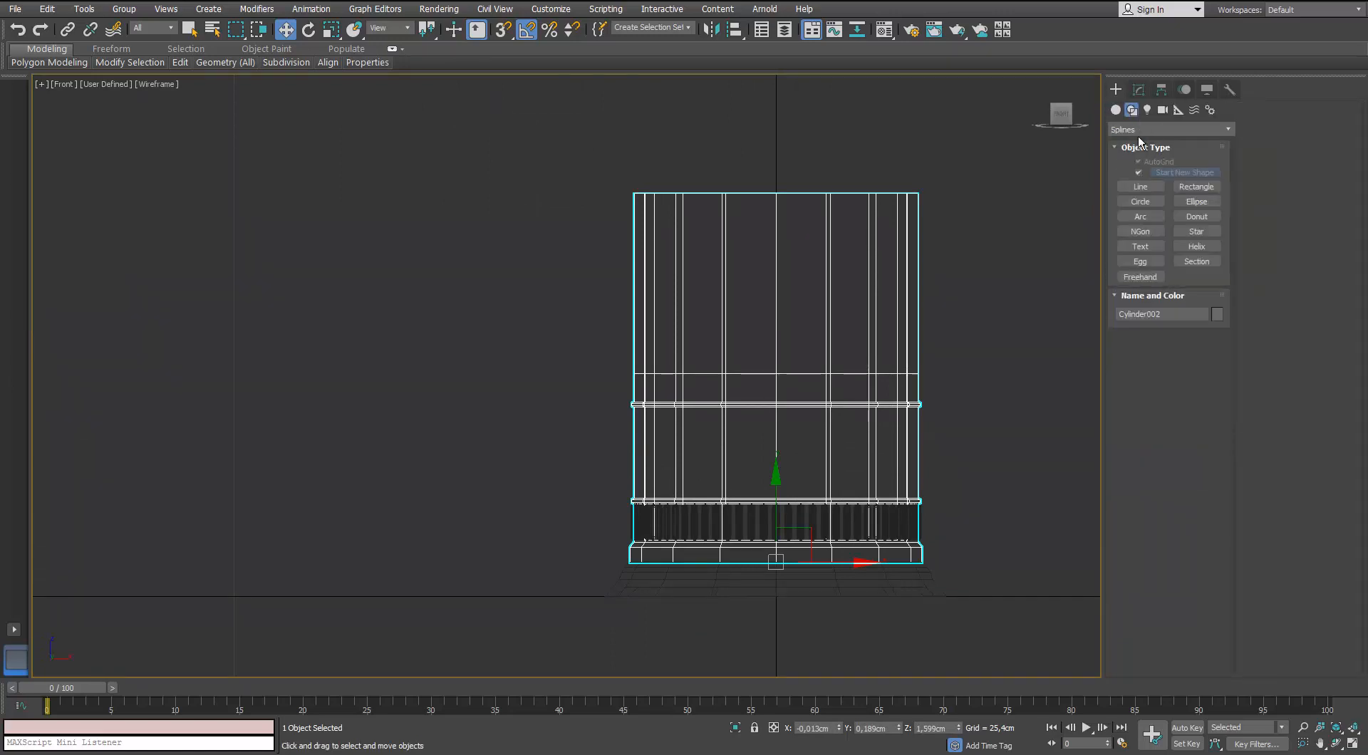
click(1140, 186)
scroll(549, 419, up, 4)
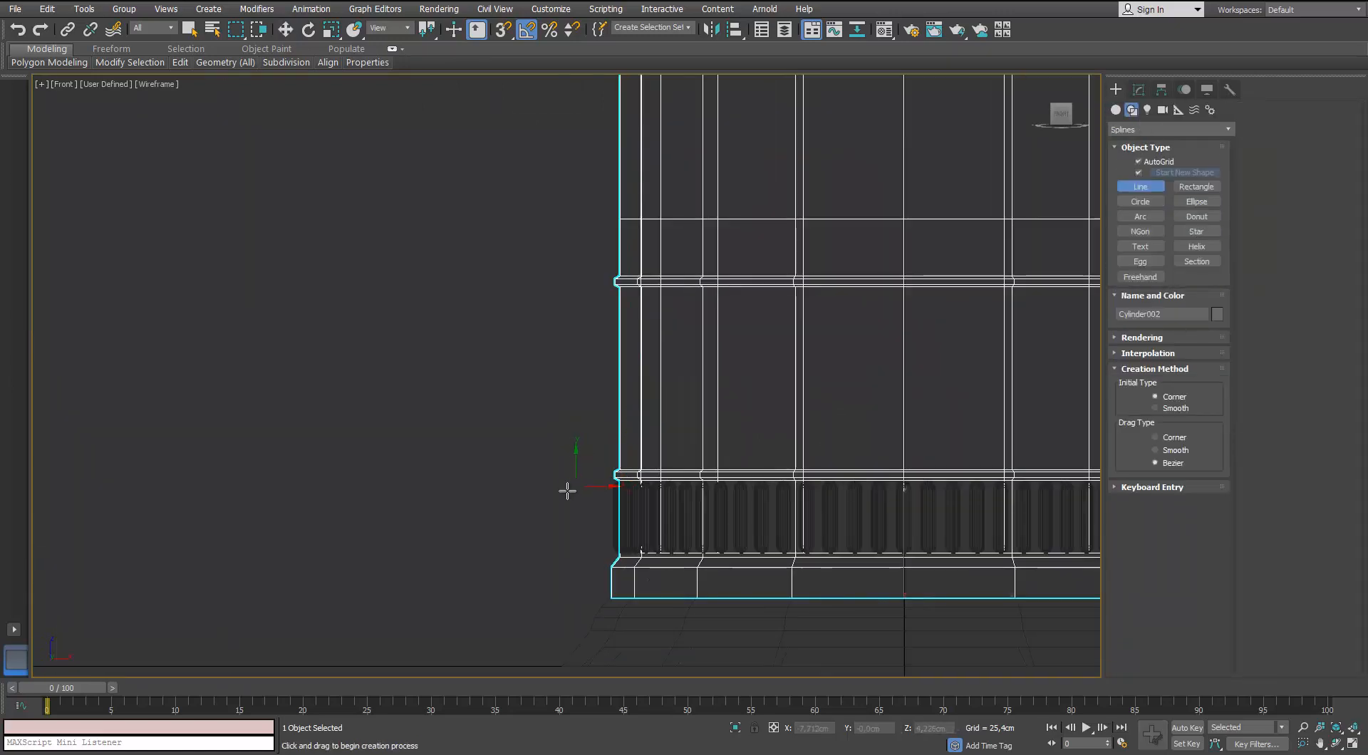
click(565, 493)
click(613, 399)
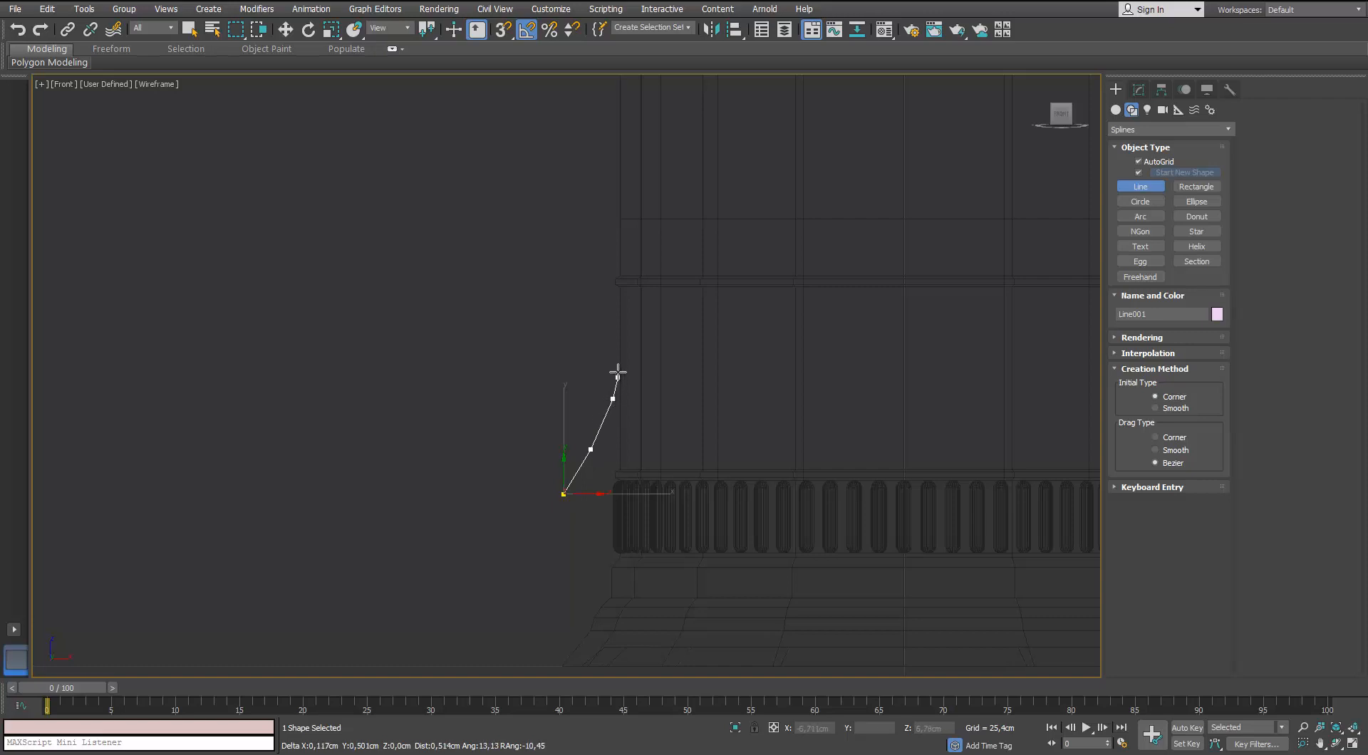
click(619, 366)
click(617, 329)
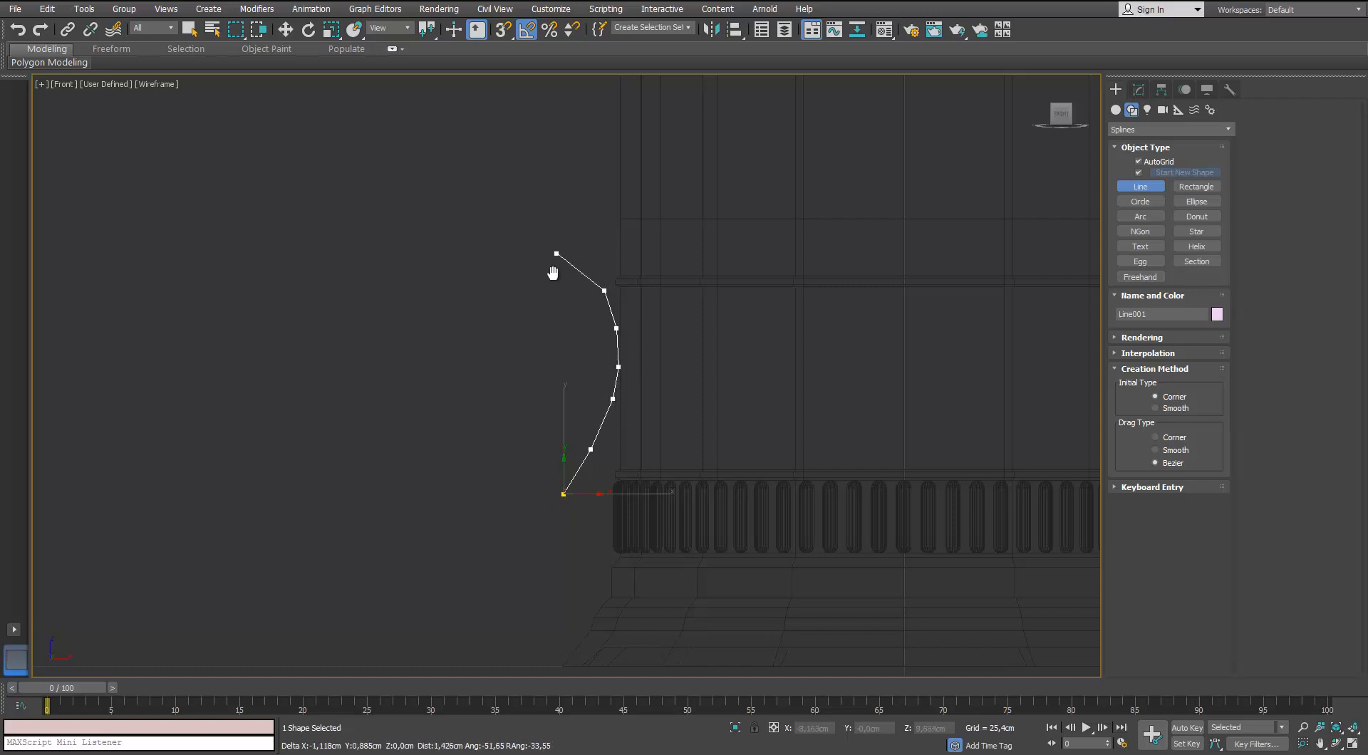
Continue the line outward and over in a hooked loop, ending it at the cylinder's wall above the upper ridge.
middle_drag(553, 273, 528, 360)
scroll(535, 420, down, 3)
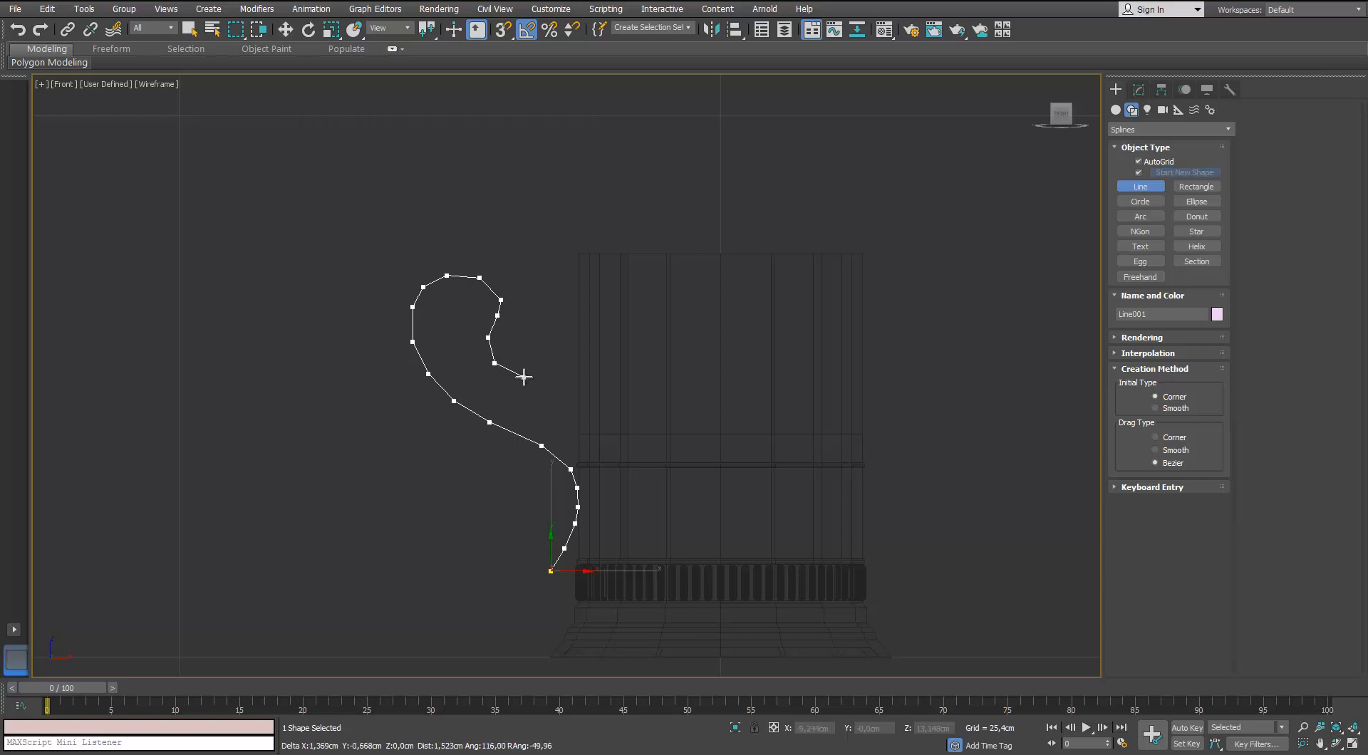
click(572, 388)
click(573, 405)
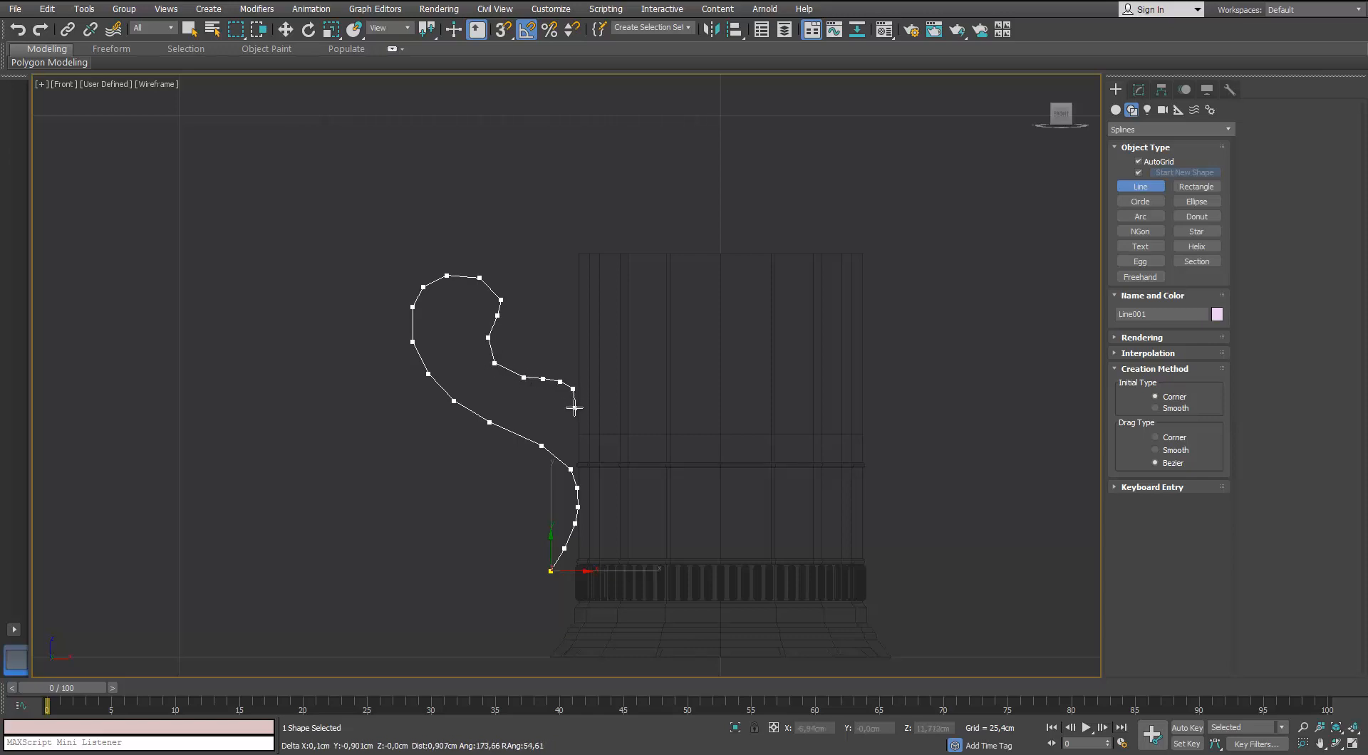
scroll(575, 405, up, 5)
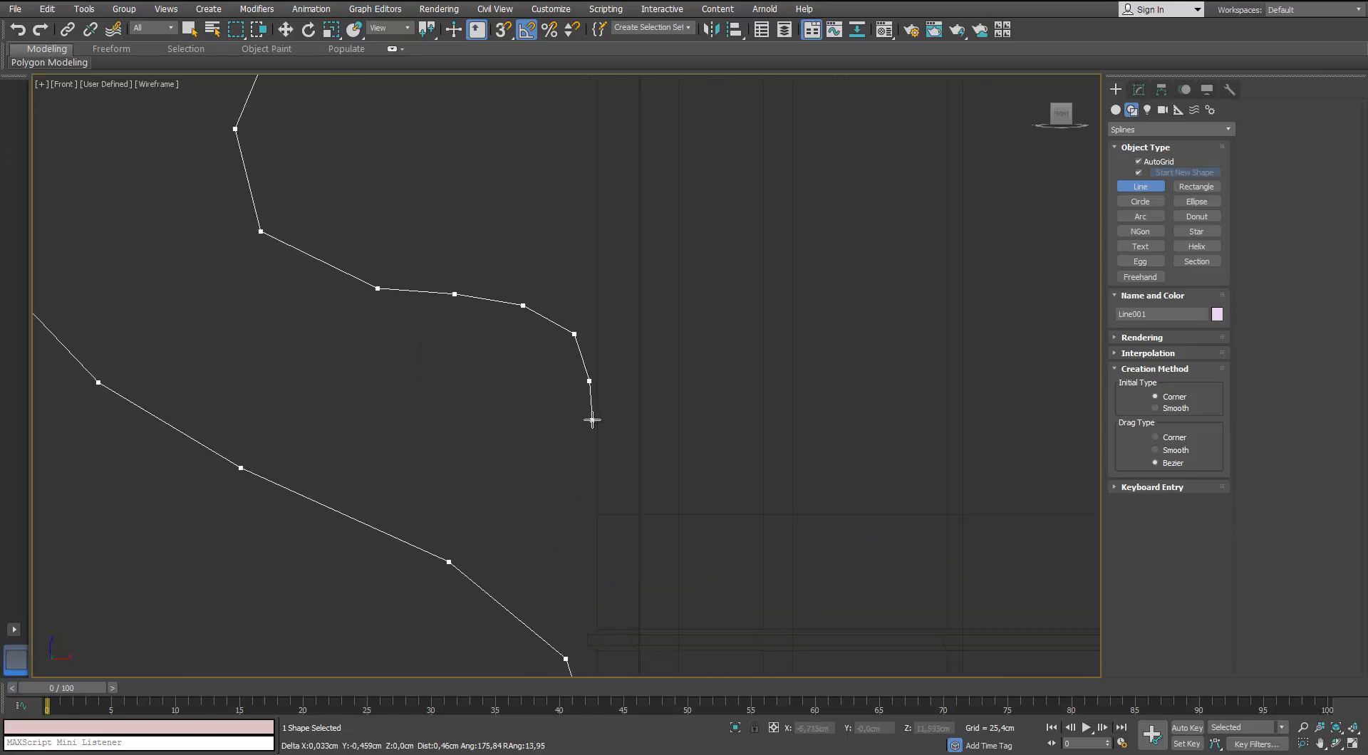
click(592, 421)
click(592, 448)
right_click(546, 477)
Finish drawing the handle line and start editing its vertices.
scroll(546, 478, down, 4)
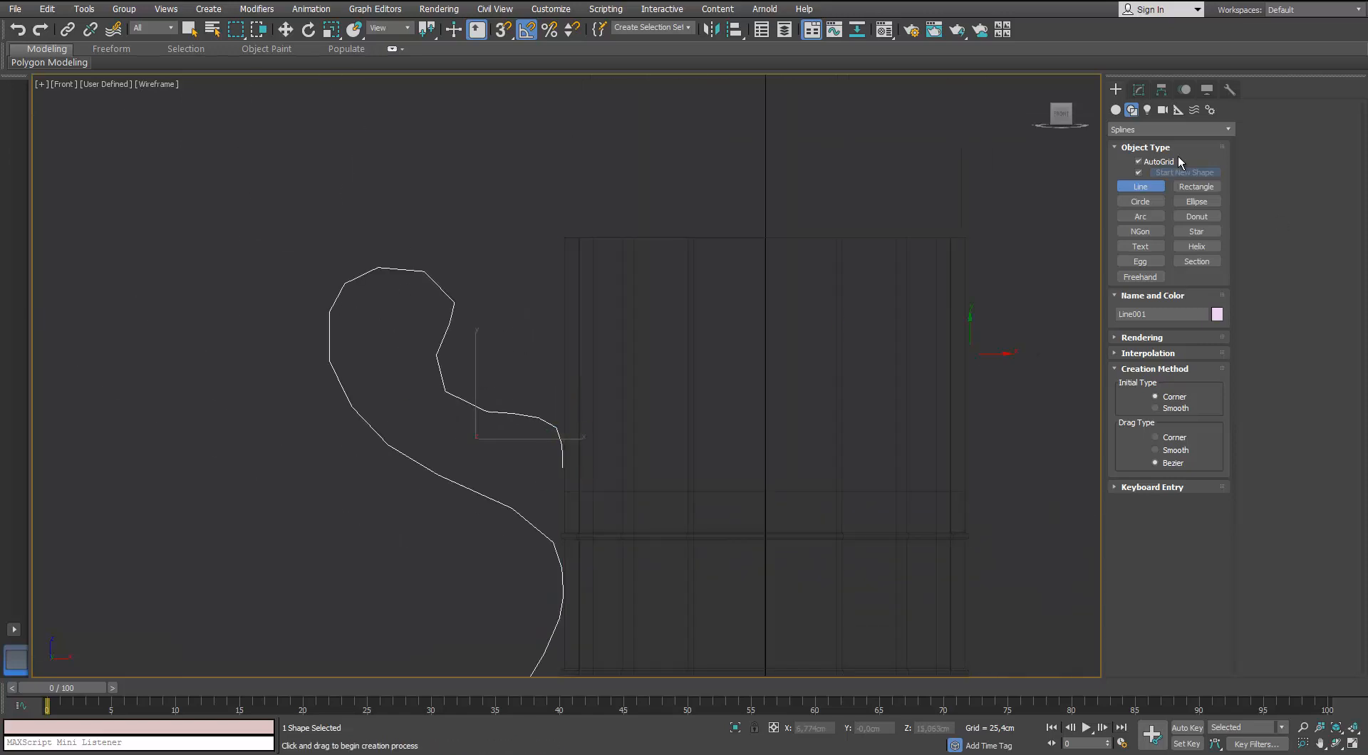
click(1141, 94)
scroll(919, 285, down, 2)
scroll(748, 327, up, 1)
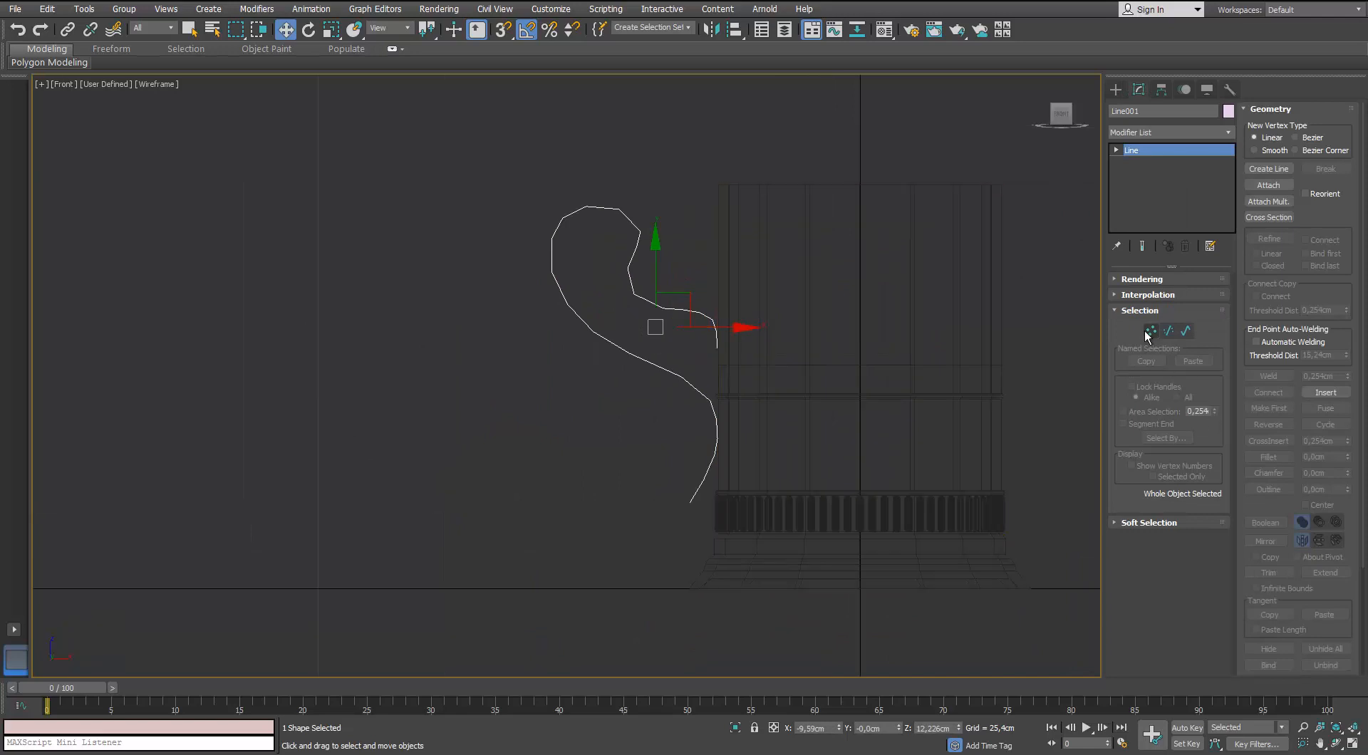
click(1151, 330)
scroll(644, 267, up, 2)
middle_drag(730, 281, 710, 268)
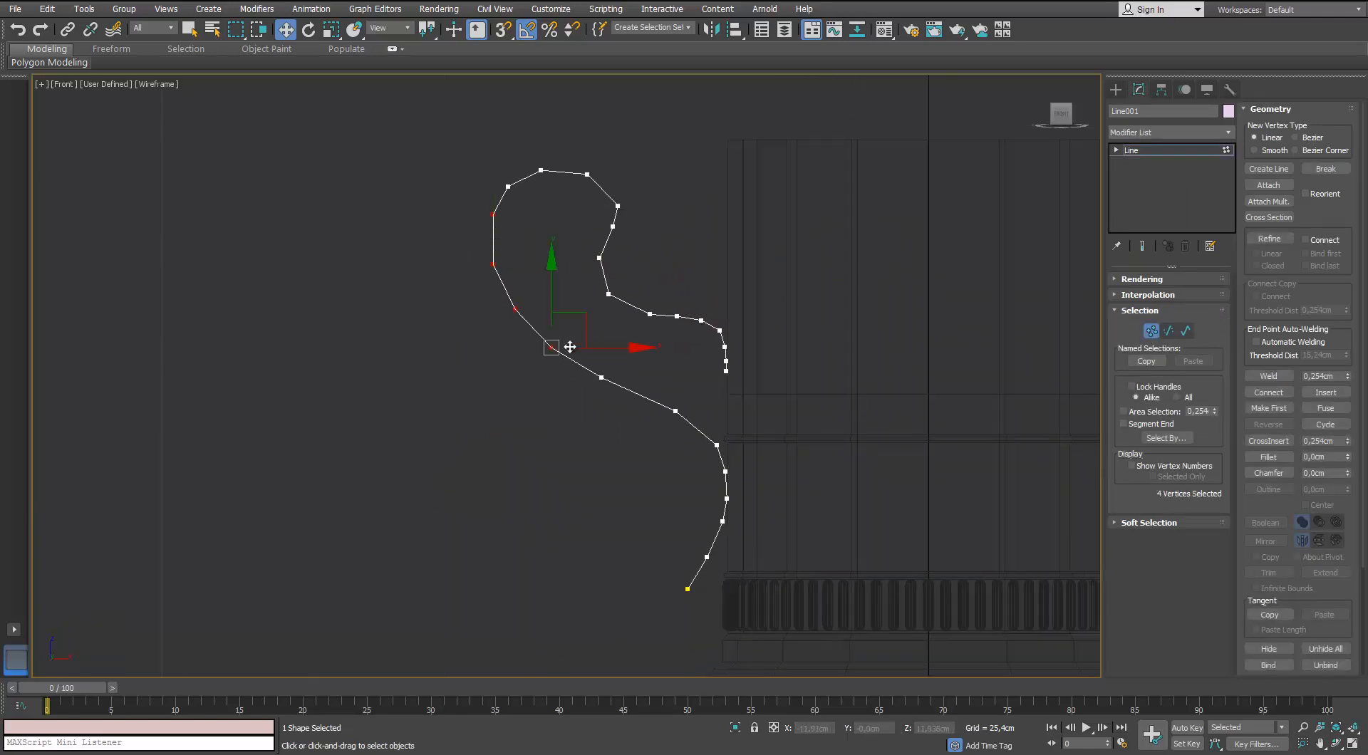
Move the vertices of the handle's outer bend down and inward, and pull the outermost ones back away from the cylinder.
drag(553, 287, 555, 309)
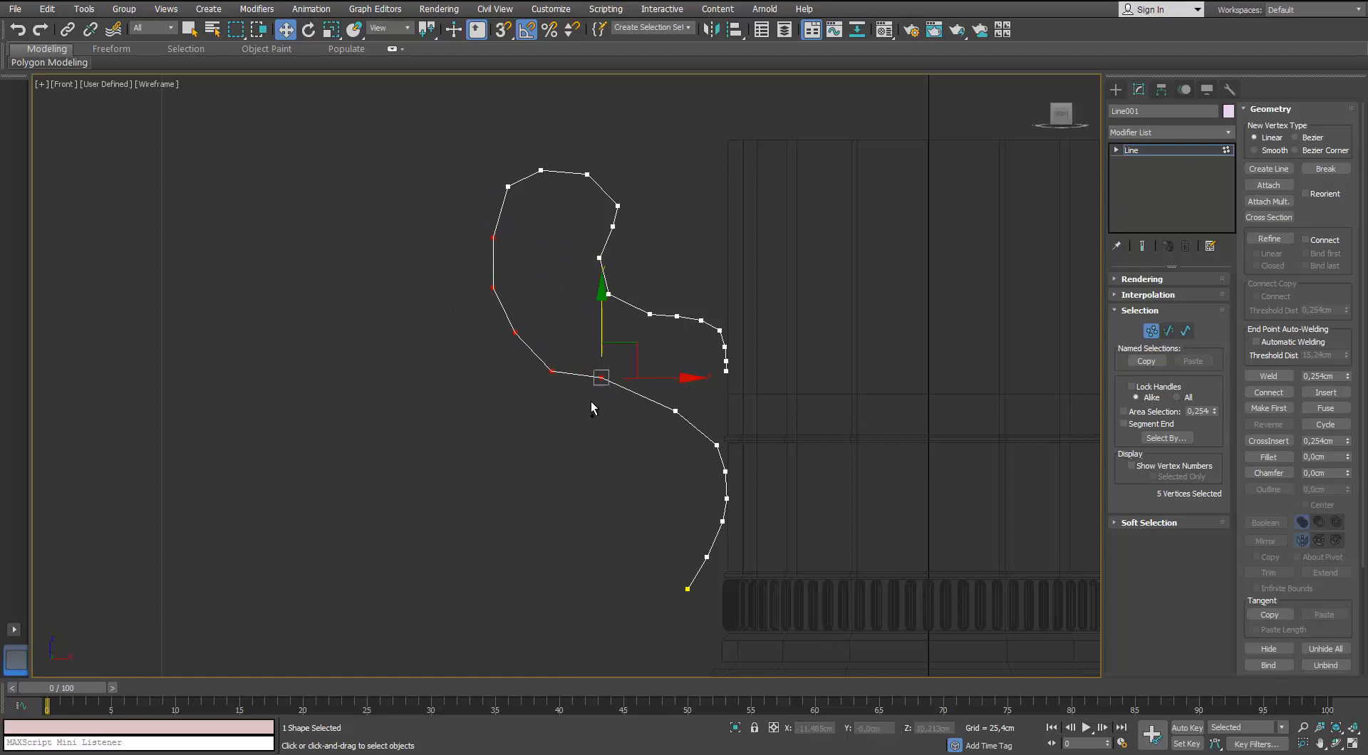
drag(675, 346, 657, 373)
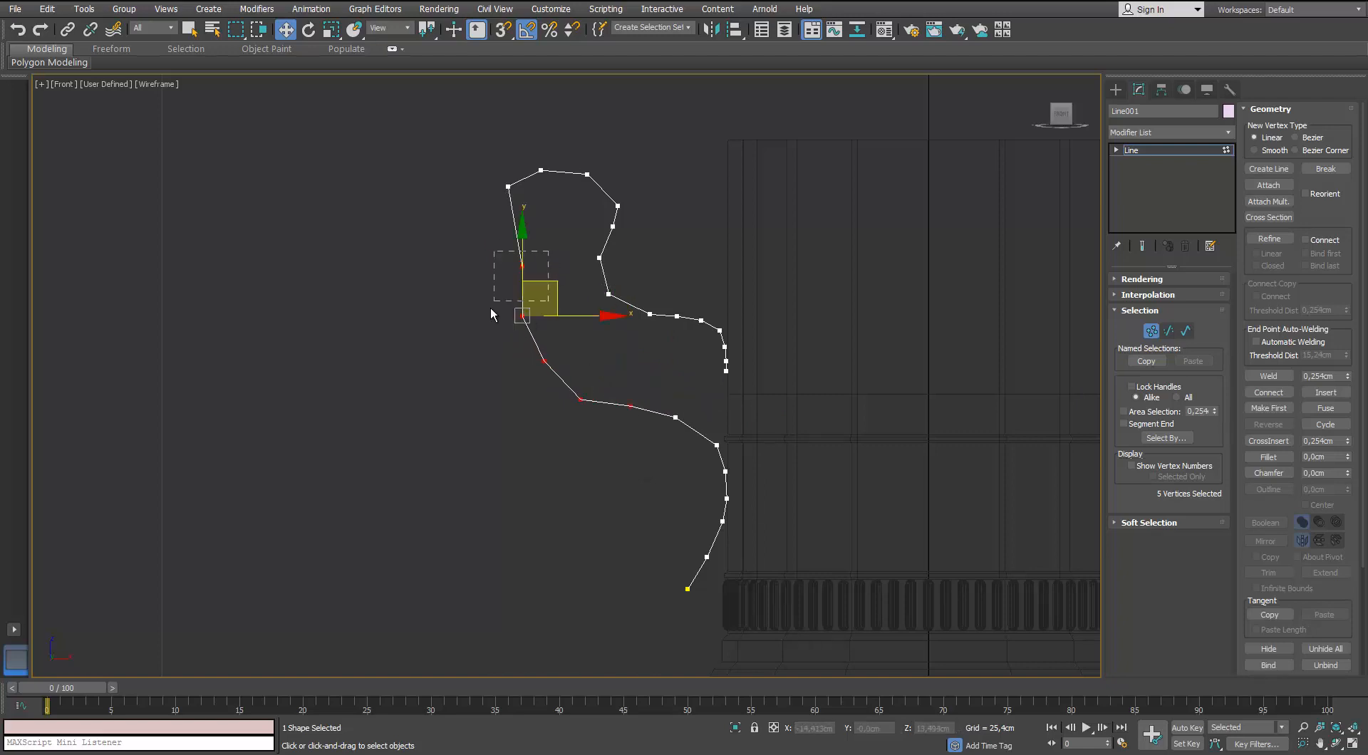
drag(491, 309, 491, 311)
drag(588, 313, 575, 320)
drag(557, 320, 456, 317)
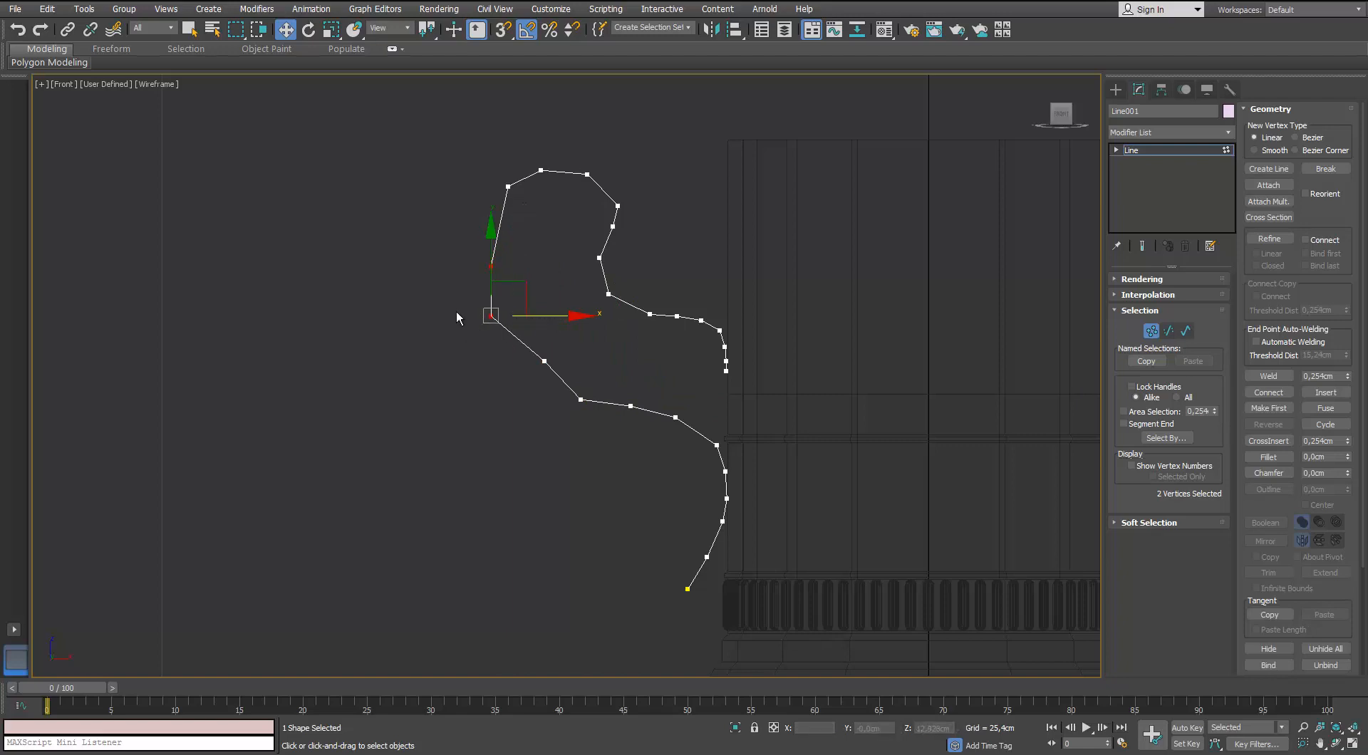
middle_drag(569, 261, 494, 259)
scroll(551, 243, up, 2)
scroll(516, 349, down, 2)
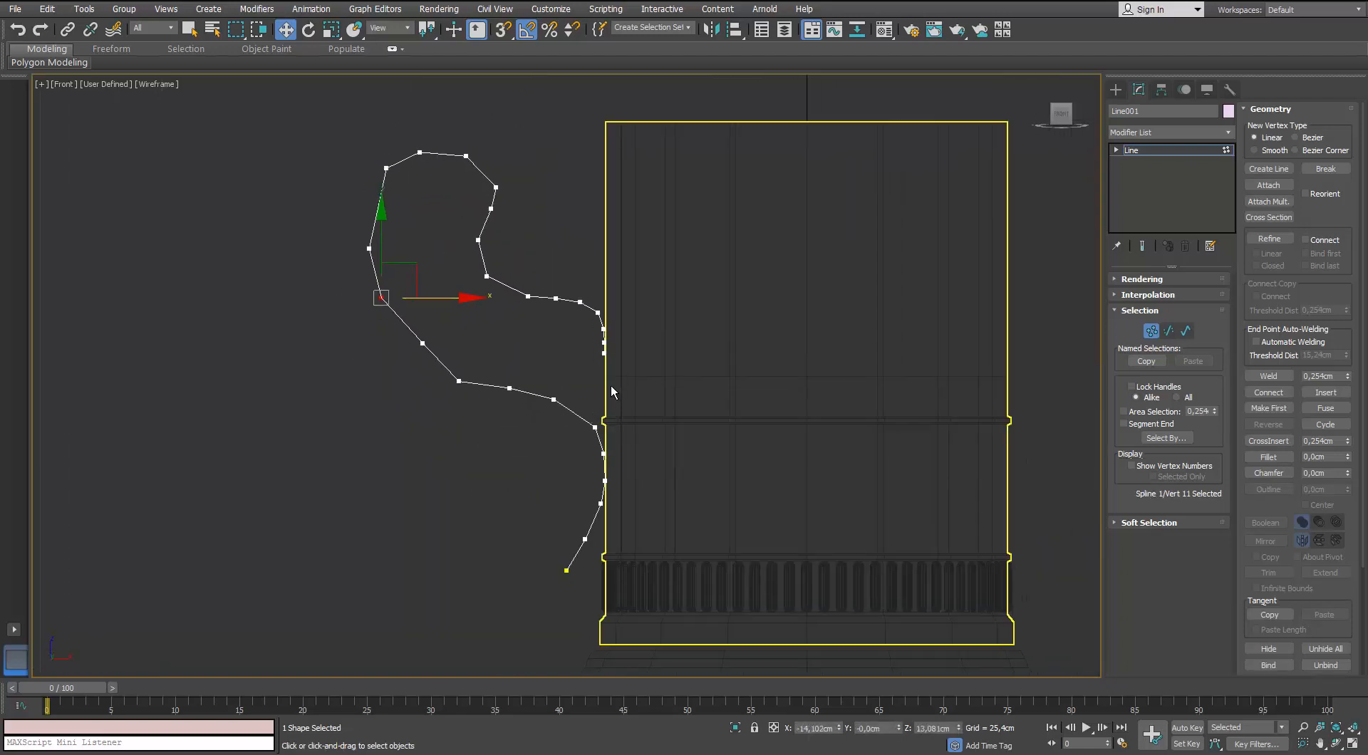
Lower the bottom run of the handle line toward the capsule ring, bringing the three adjoining outer vertices down with it.
drag(514, 555, 453, 576)
drag(566, 497, 563, 548)
click(422, 342)
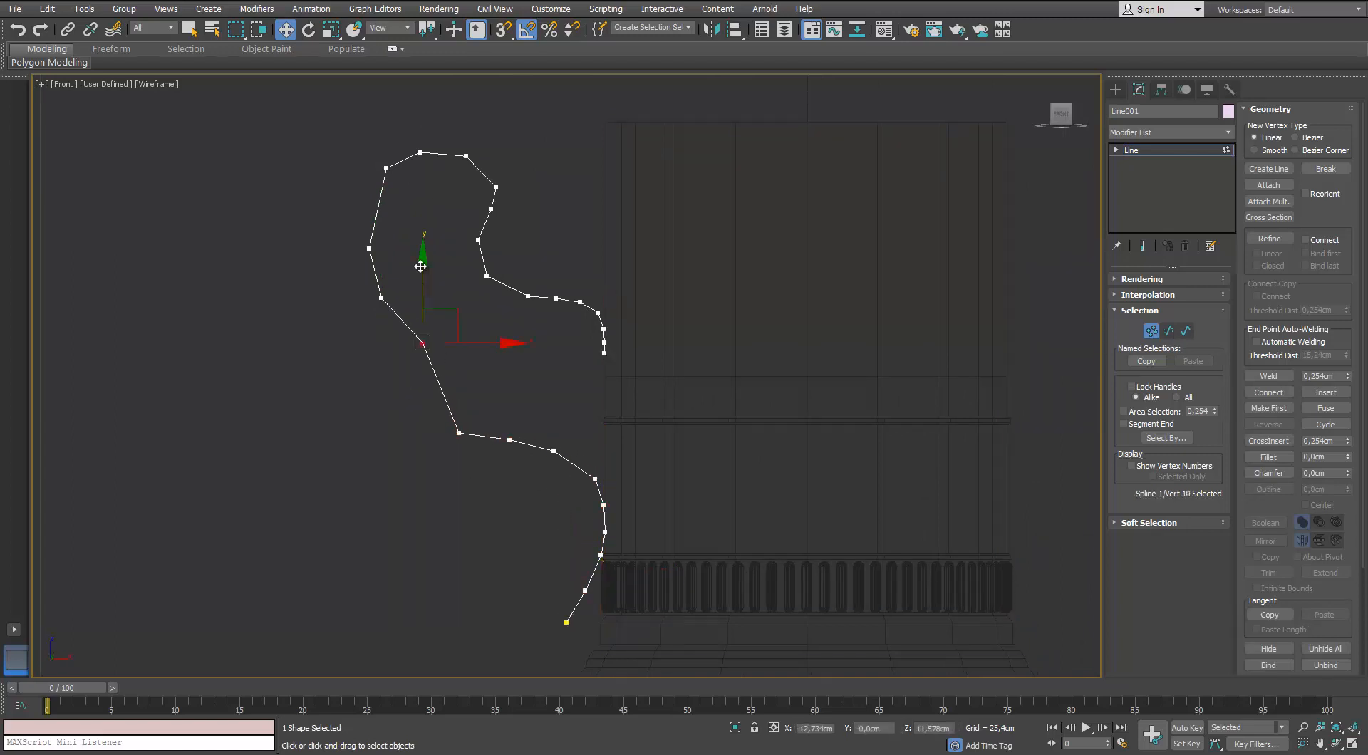
ctrl+drag(354, 312, 402, 322)
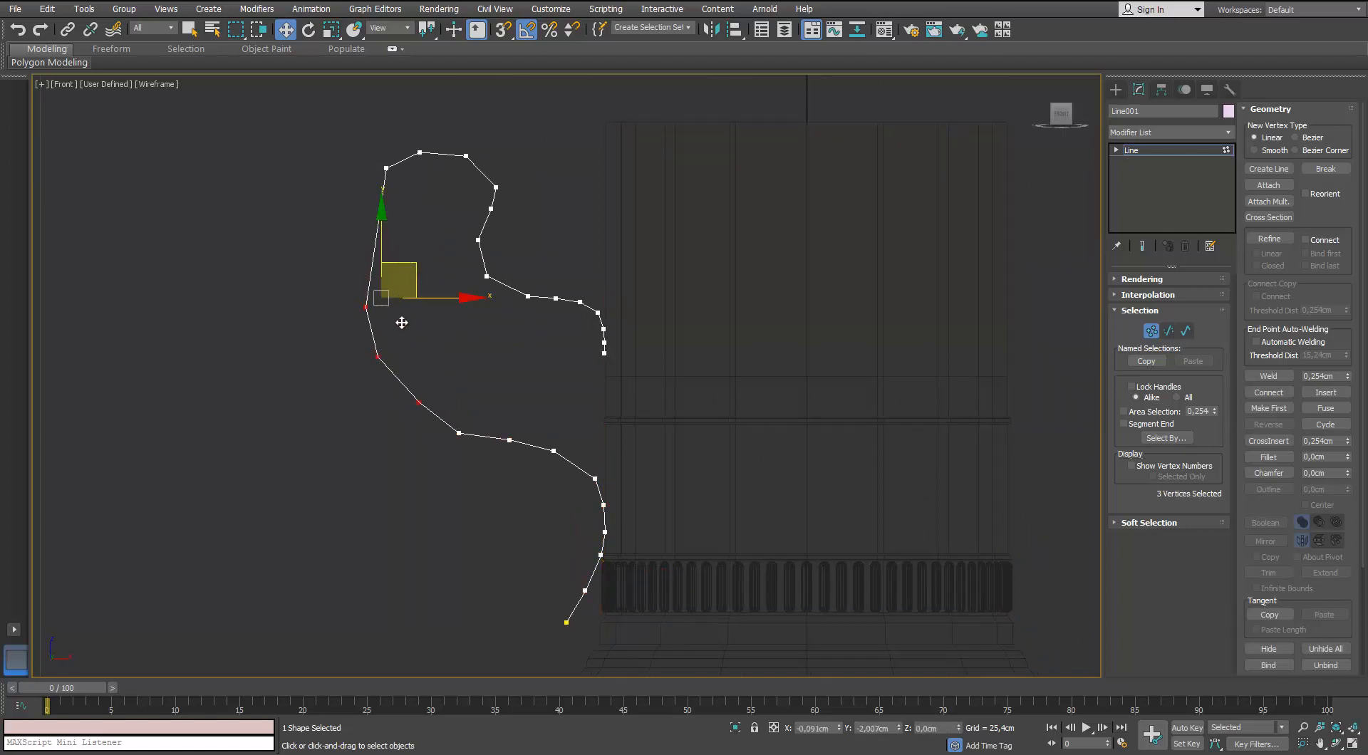
middle_drag(447, 256, 425, 278)
Shift the vertices on the outer upper side of the handle's loop down and outward to round the loop.
click(347, 336)
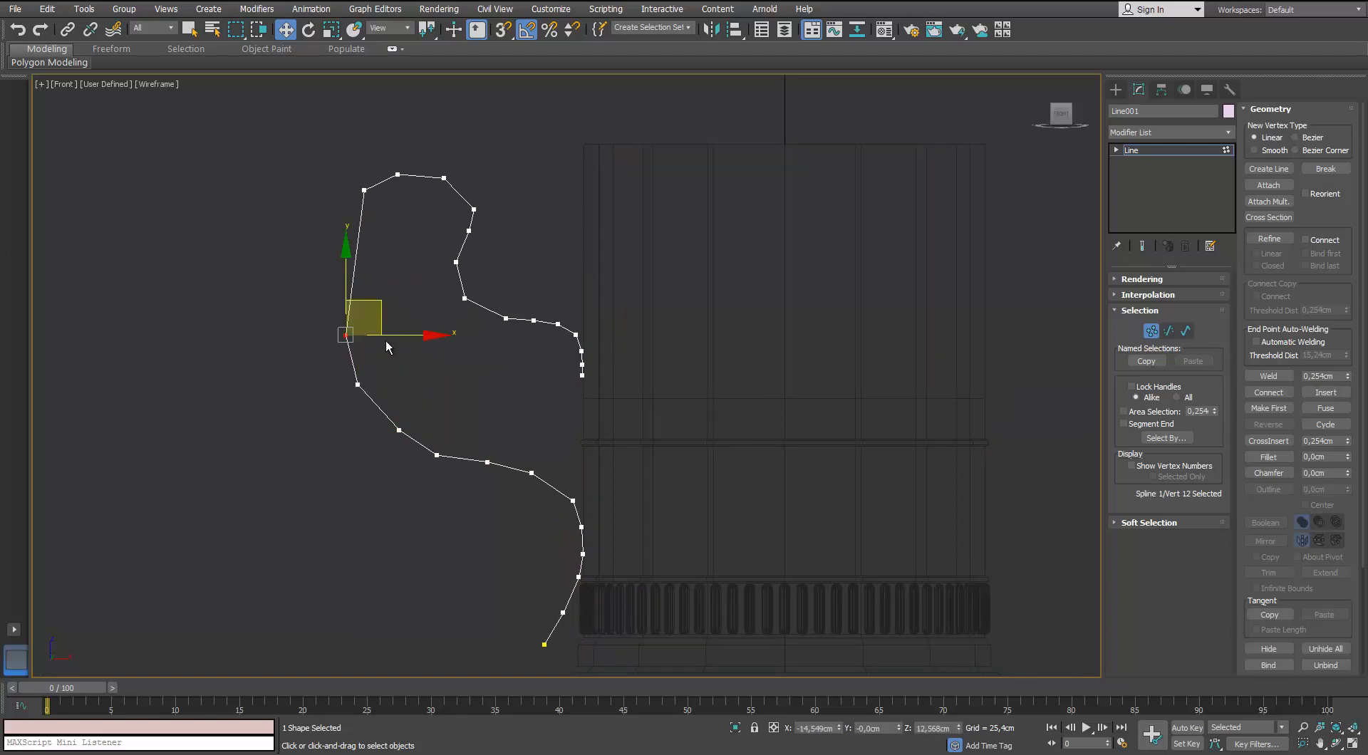
click(364, 190)
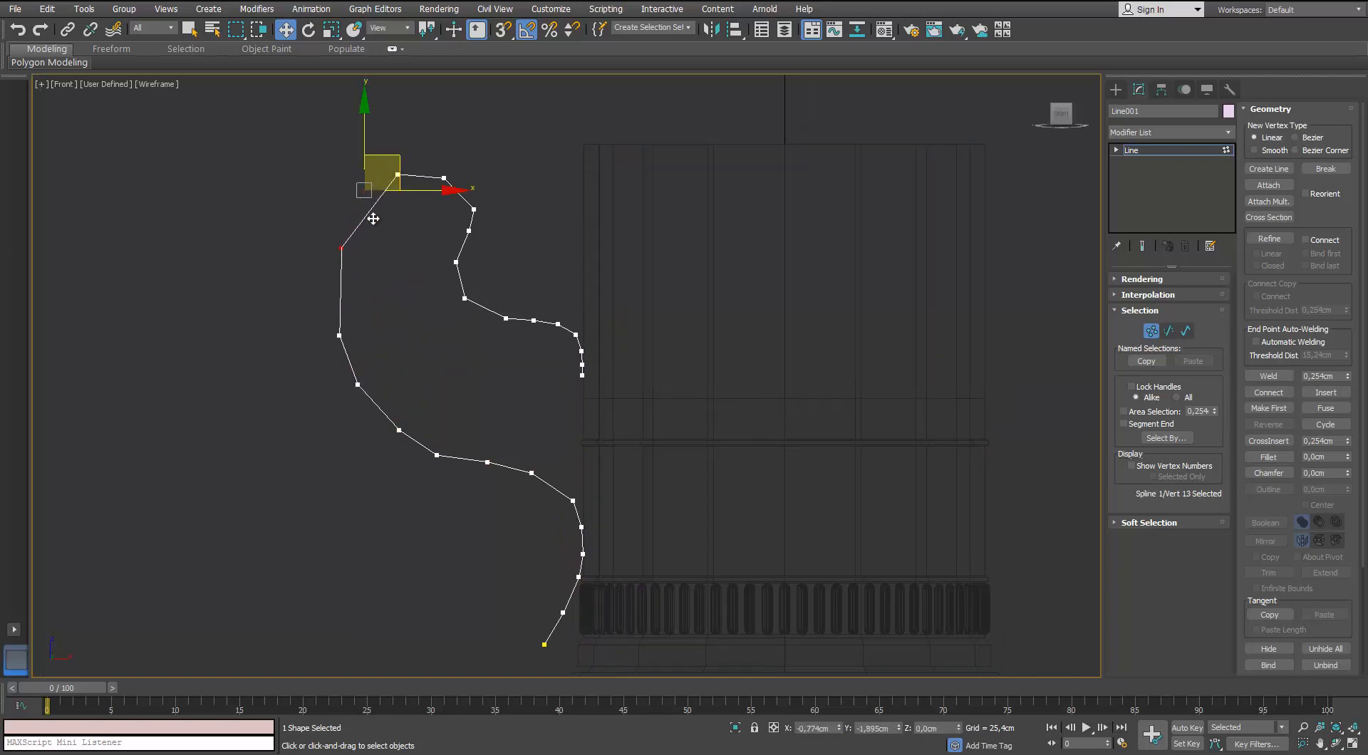
click(398, 174)
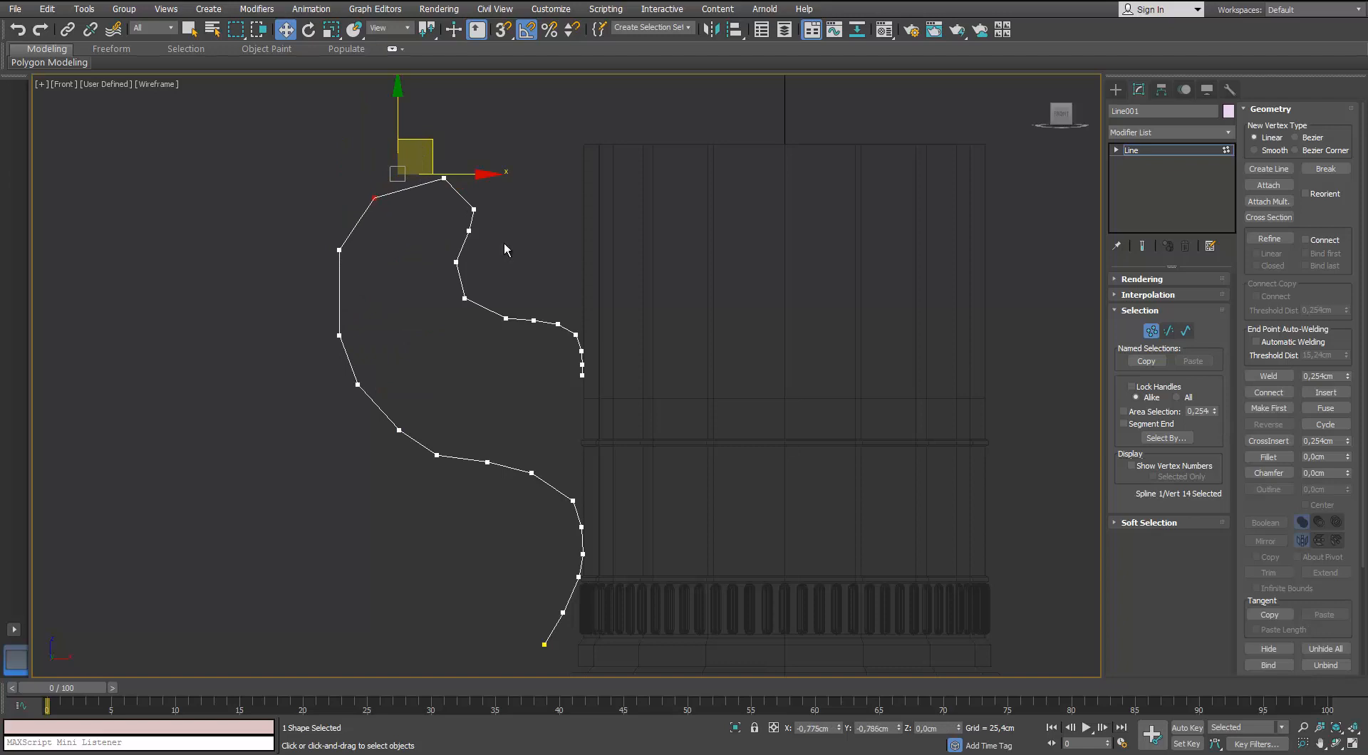
scroll(563, 257, down, 4)
scroll(563, 262, up, 2)
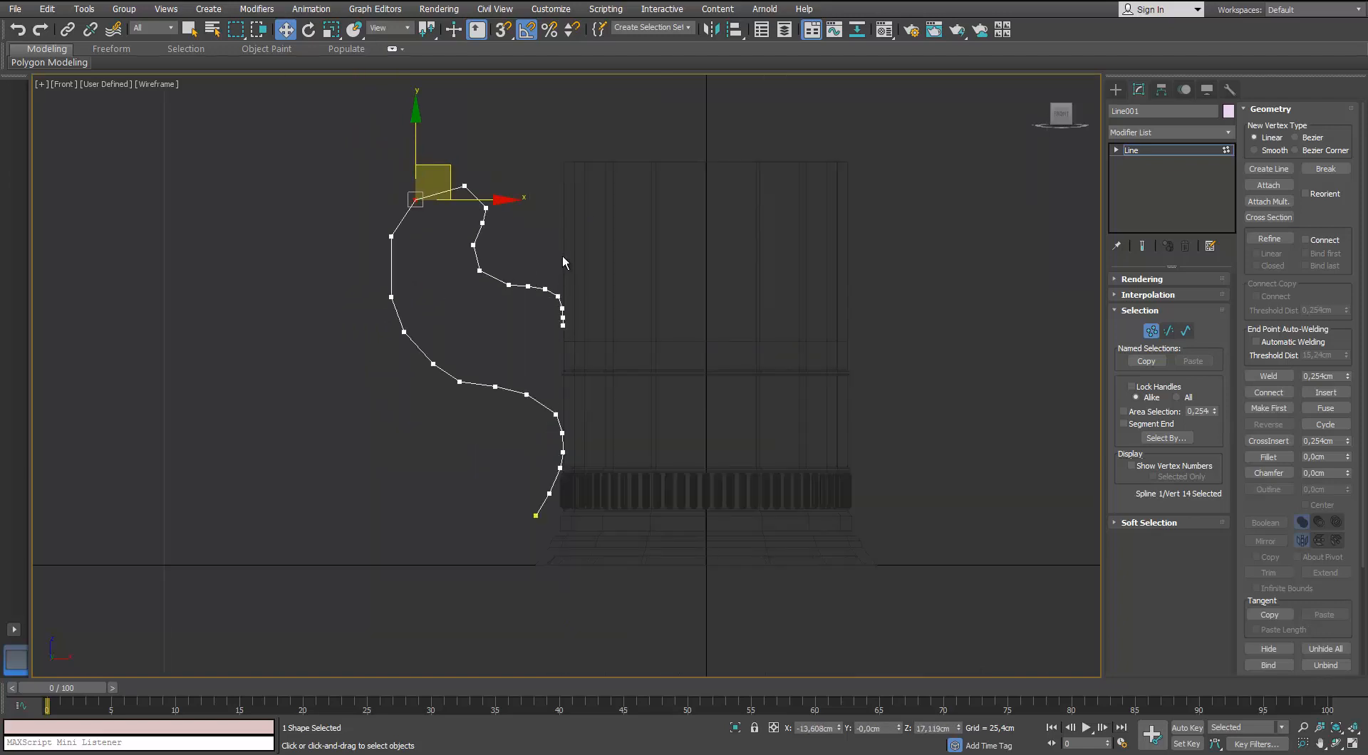
Delete the two lowest vertices of the handle line beside the capsule ring and switch to the Perspective view.
key(ctrl+z)
drag(578, 534, 528, 491)
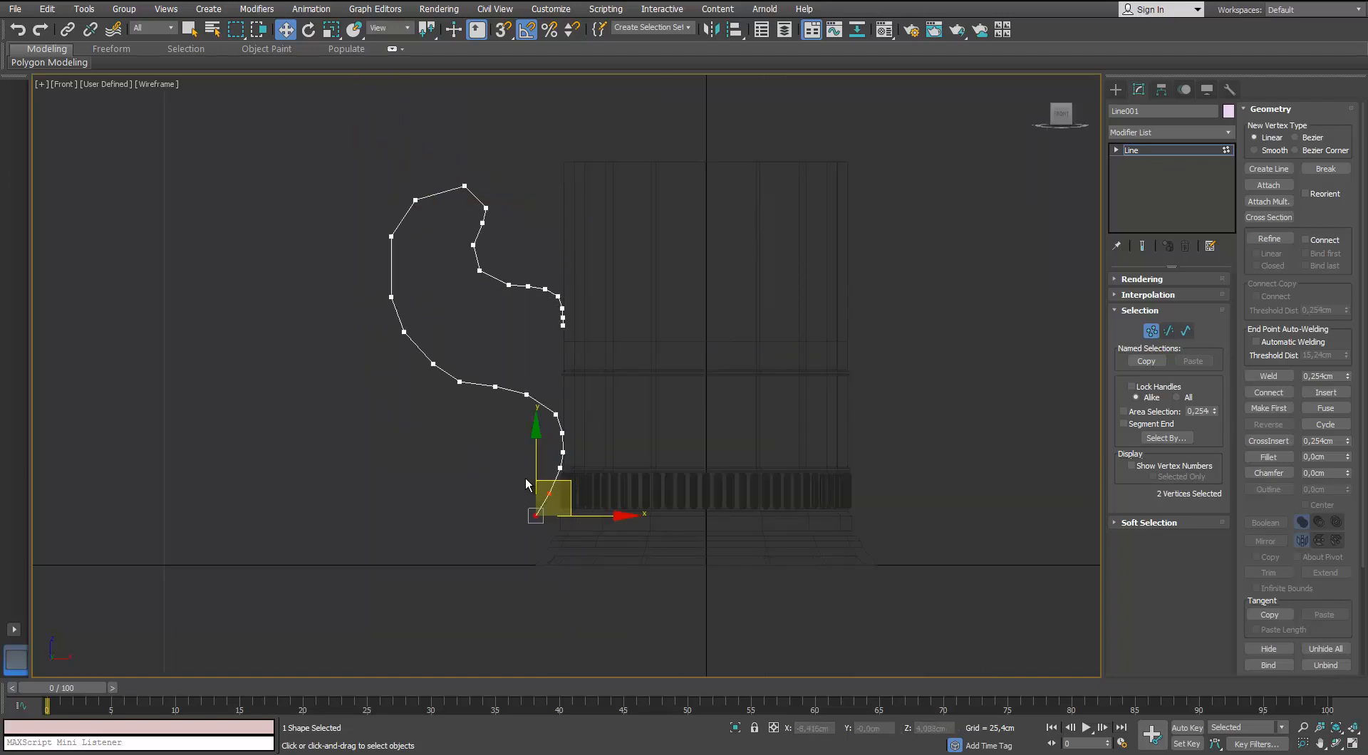
key(Delete)
scroll(555, 448, up, 2)
scroll(560, 438, down, 4)
key(p)
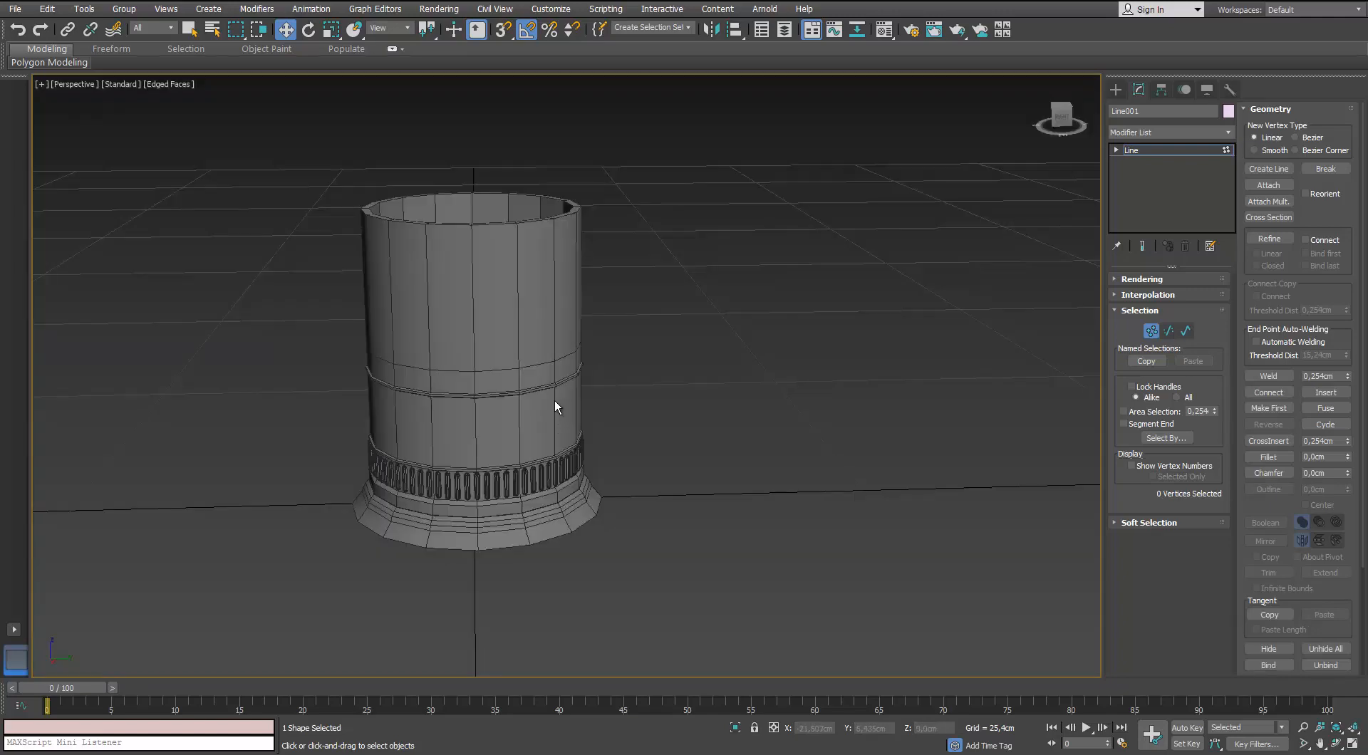
scroll(557, 406, down, 5)
scroll(599, 372, up, 8)
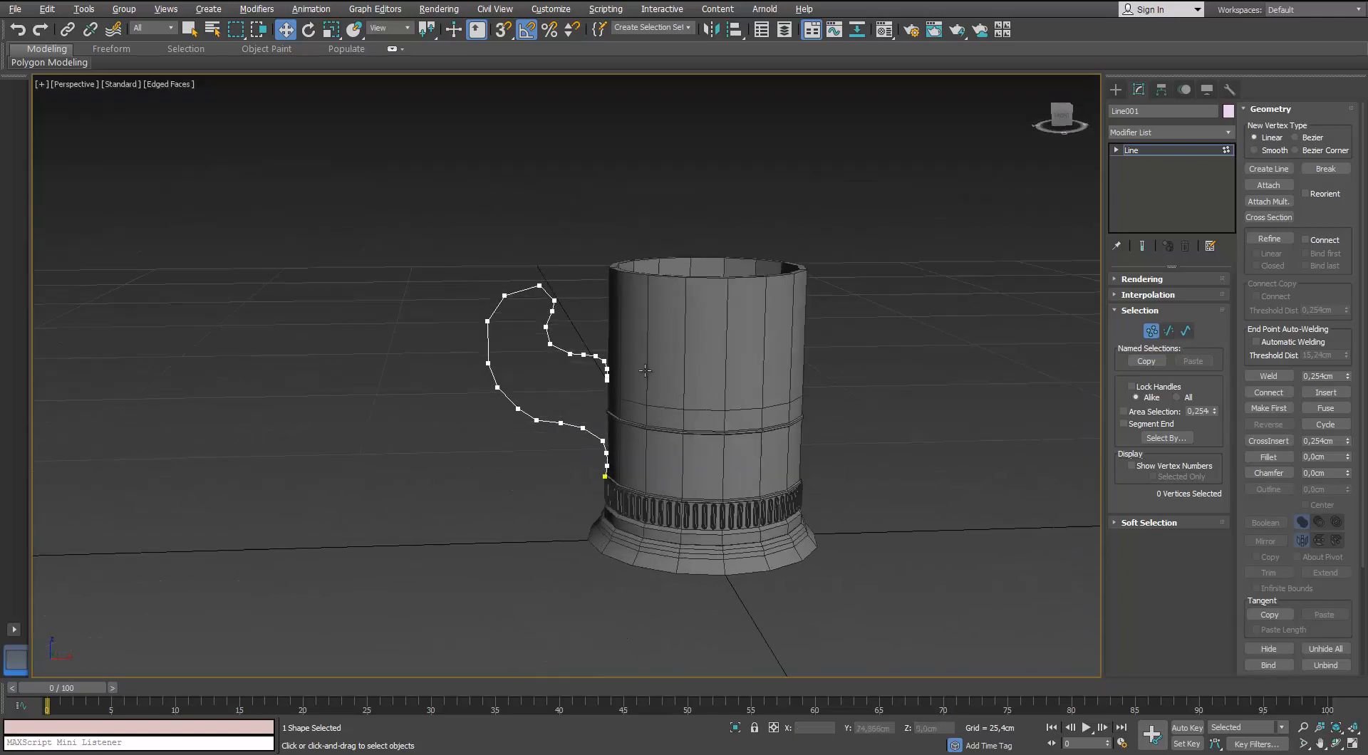
Nudge two vertices on the inner side of the handle's upper hook to refine its inward curve.
scroll(645, 371, up, 5)
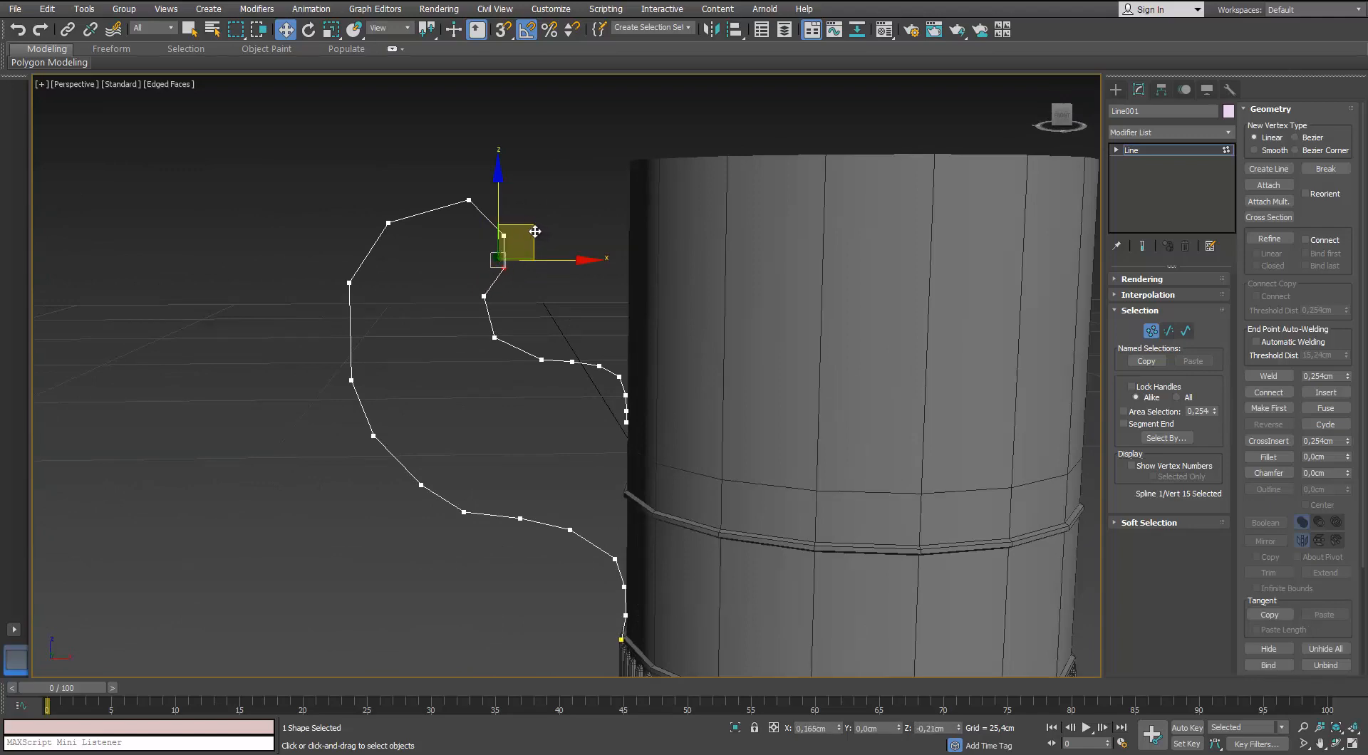
drag(535, 232, 533, 230)
middle_drag(504, 310, 497, 285)
drag(423, 259, 492, 297)
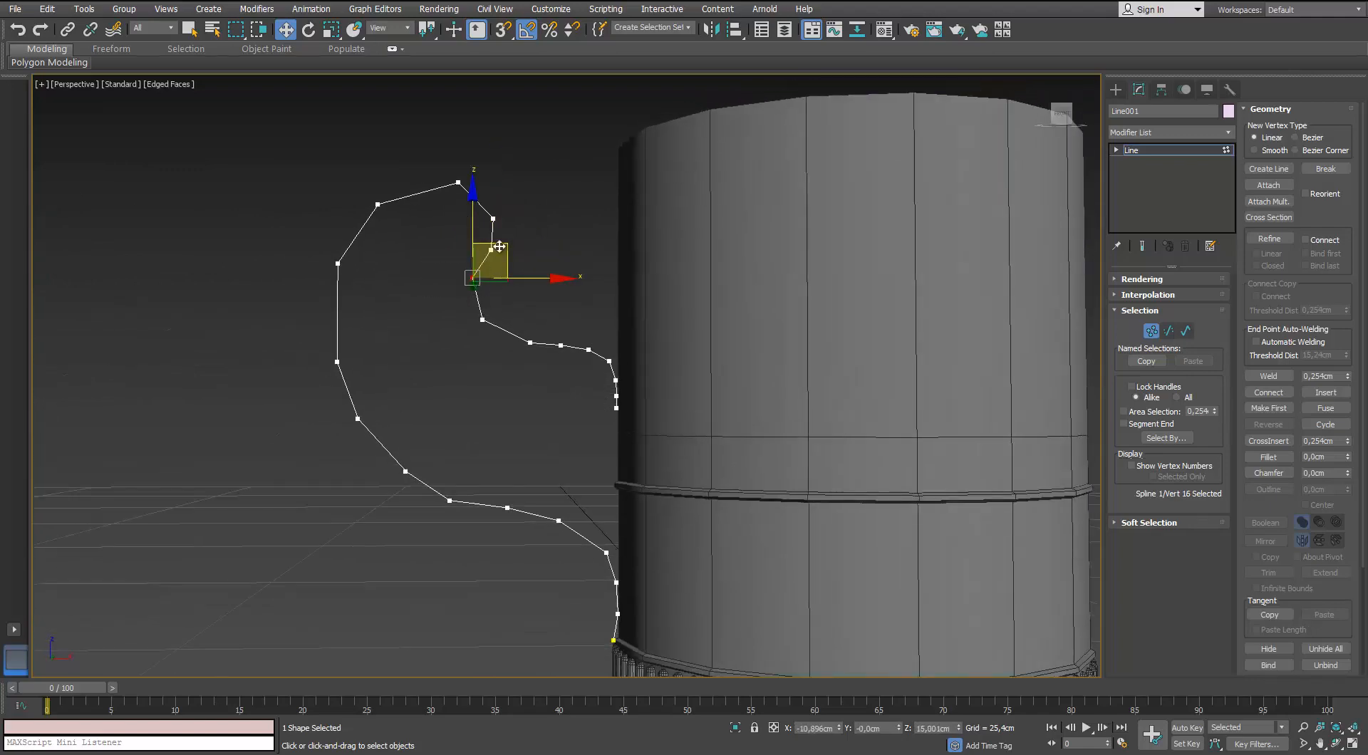
alt+middle_drag(481, 323, 573, 361)
scroll(707, 371, down, 4)
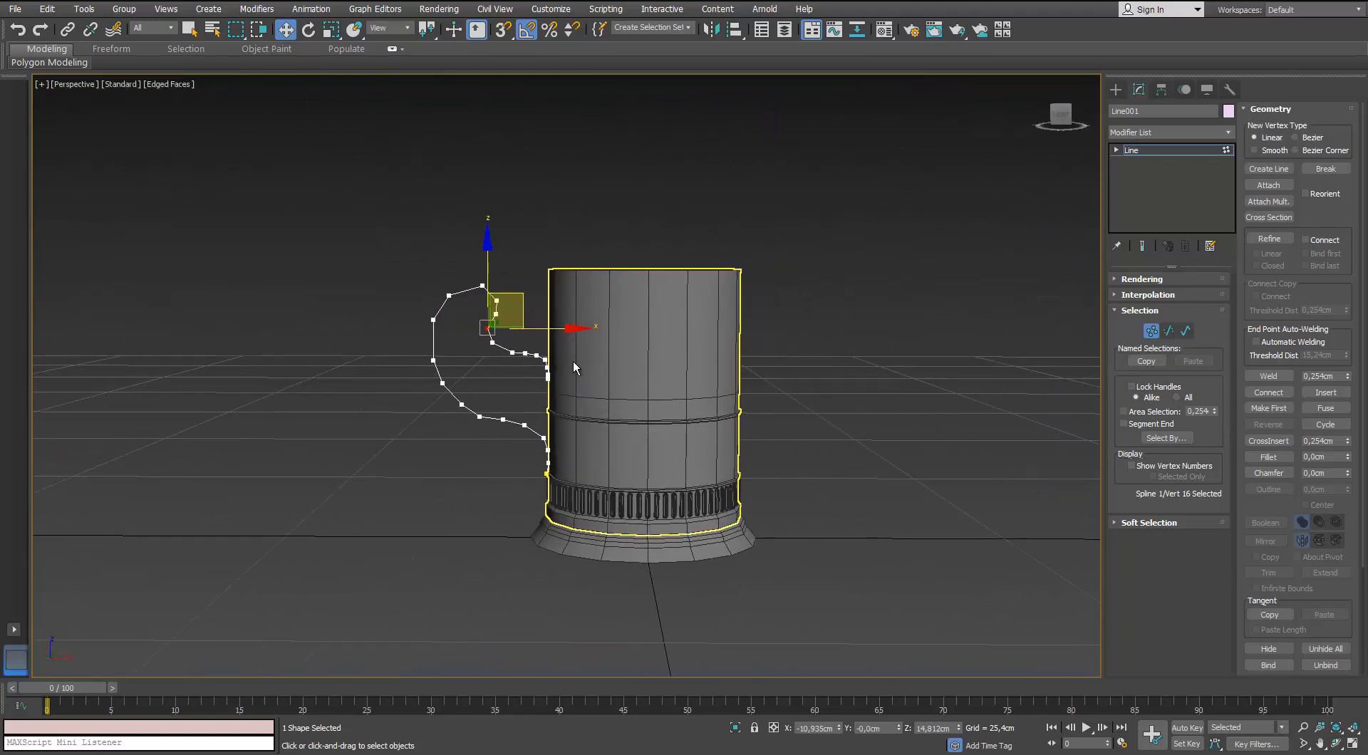
scroll(573, 361, up, 3)
click(1148, 332)
click(919, 319)
alt+middle_drag(604, 302, 610, 338)
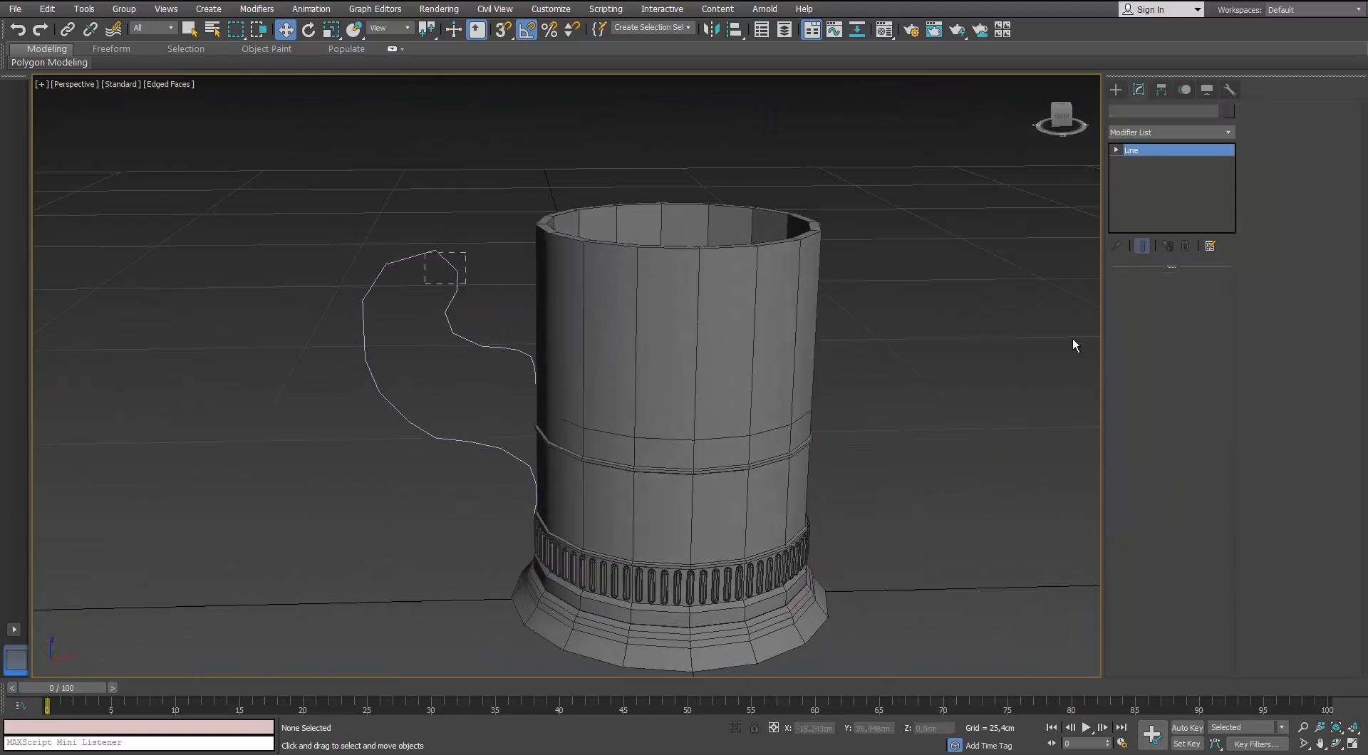
click(1150, 331)
alt+middle_drag(536, 409, 532, 368)
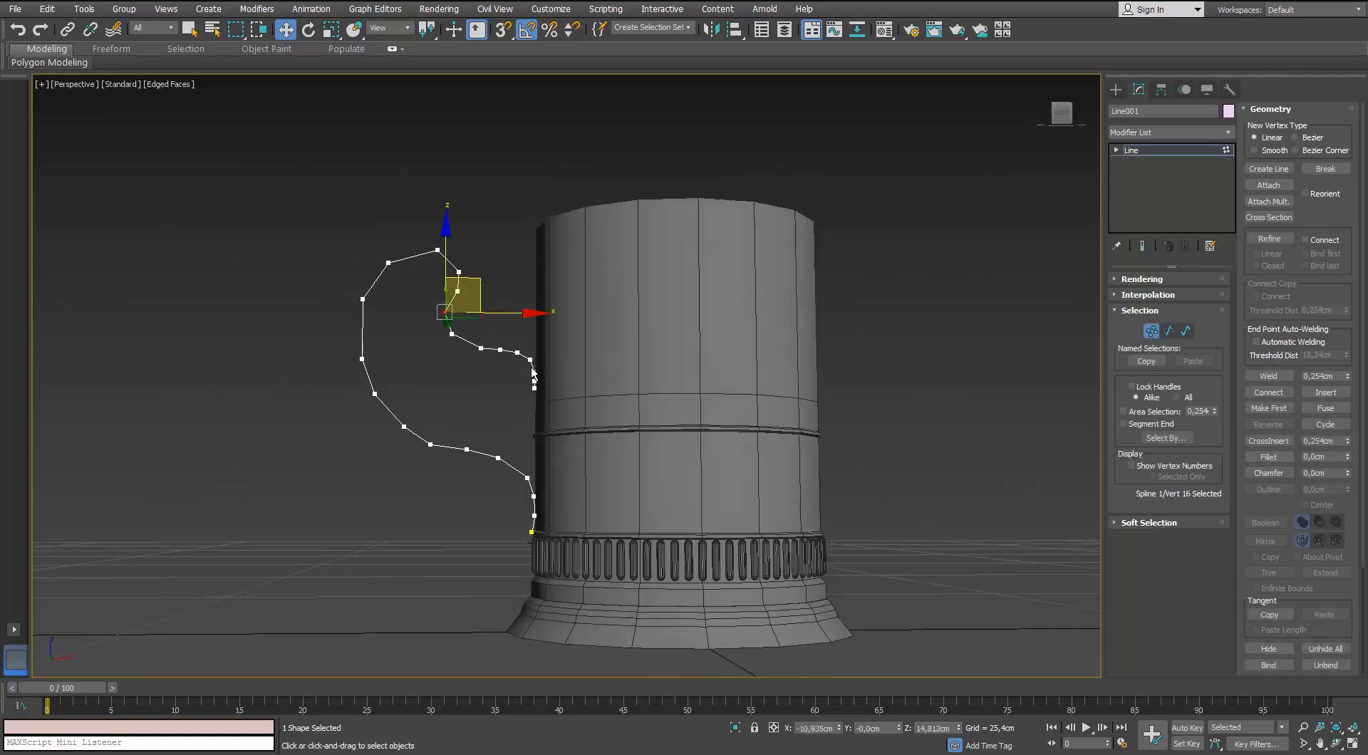
scroll(533, 372, up, 5)
scroll(480, 357, down, 5)
Select the vertices along the whole handle line and convert them to Smooth.
drag(548, 299, 455, 389)
ctrl+drag(431, 170, 218, 339)
scroll(168, 186, down, 3)
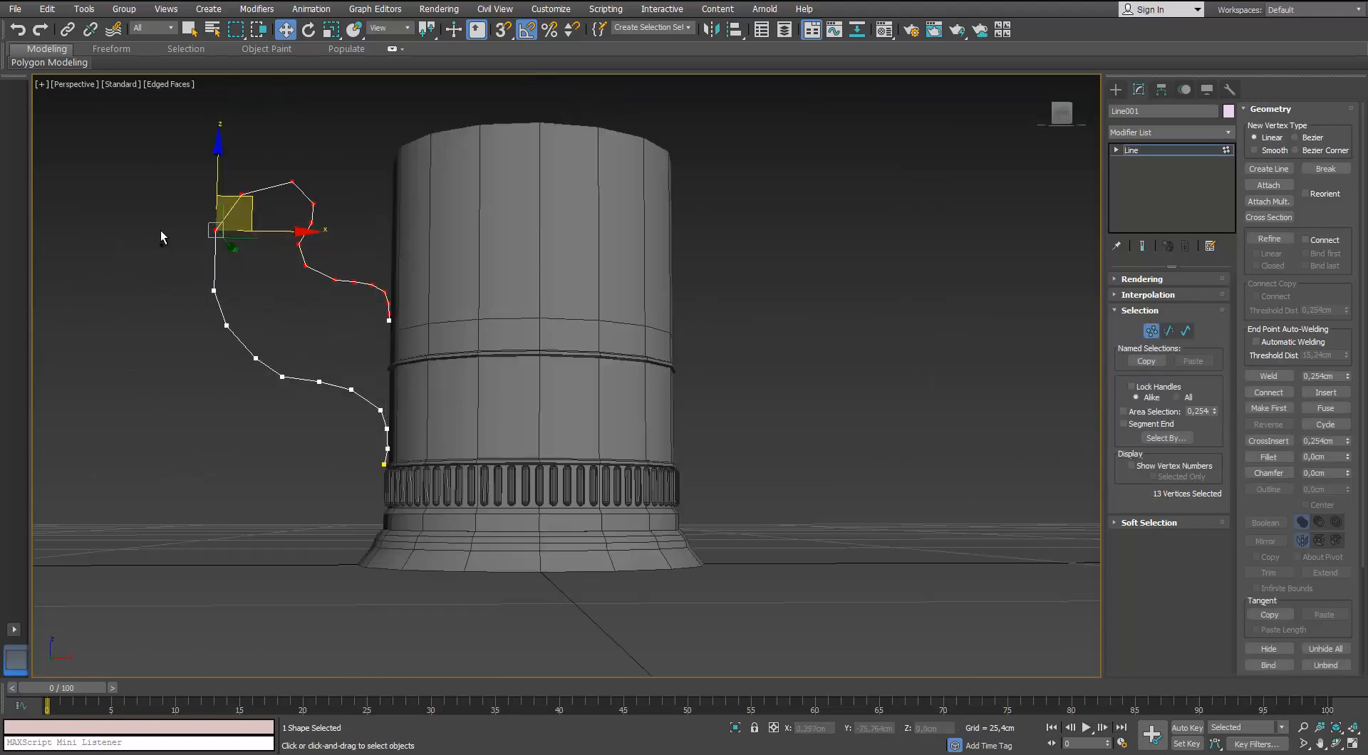
ctrl+drag(160, 231, 273, 408)
ctrl+drag(396, 360, 396, 361)
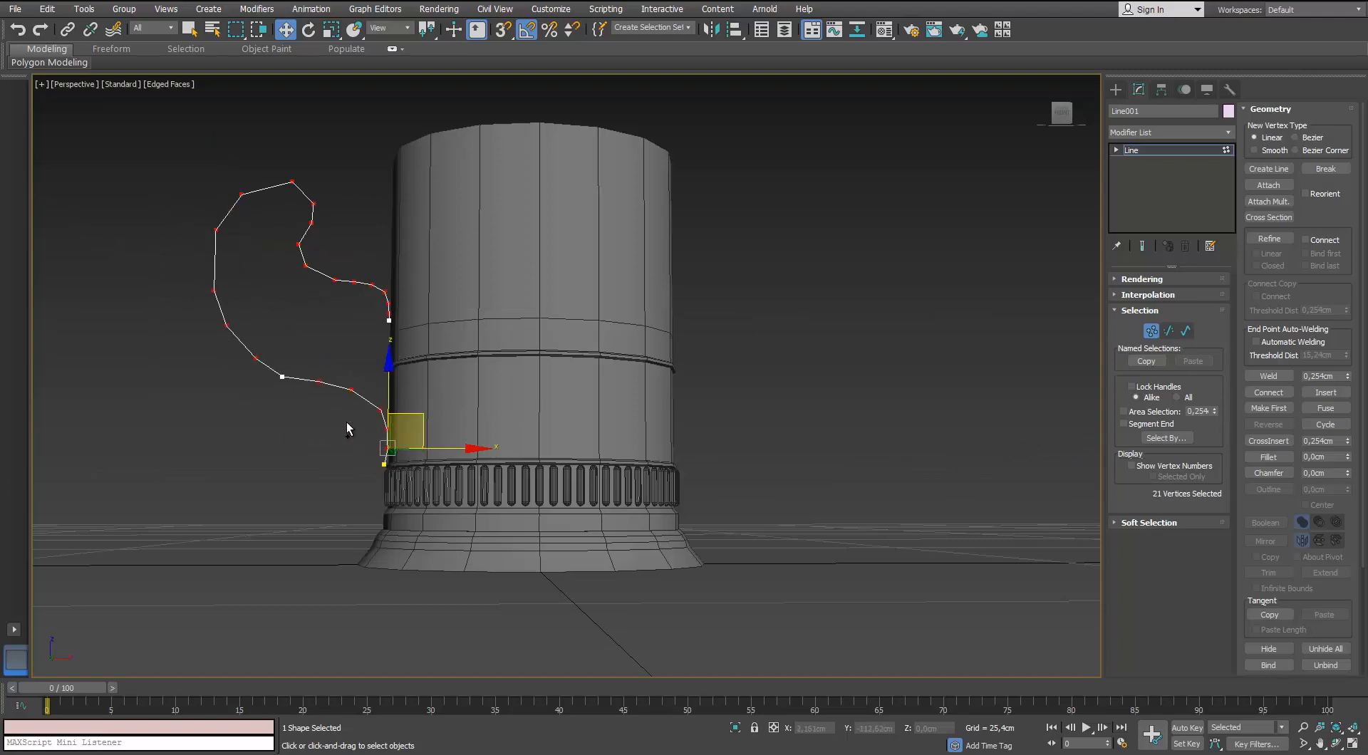
right_click(275, 371)
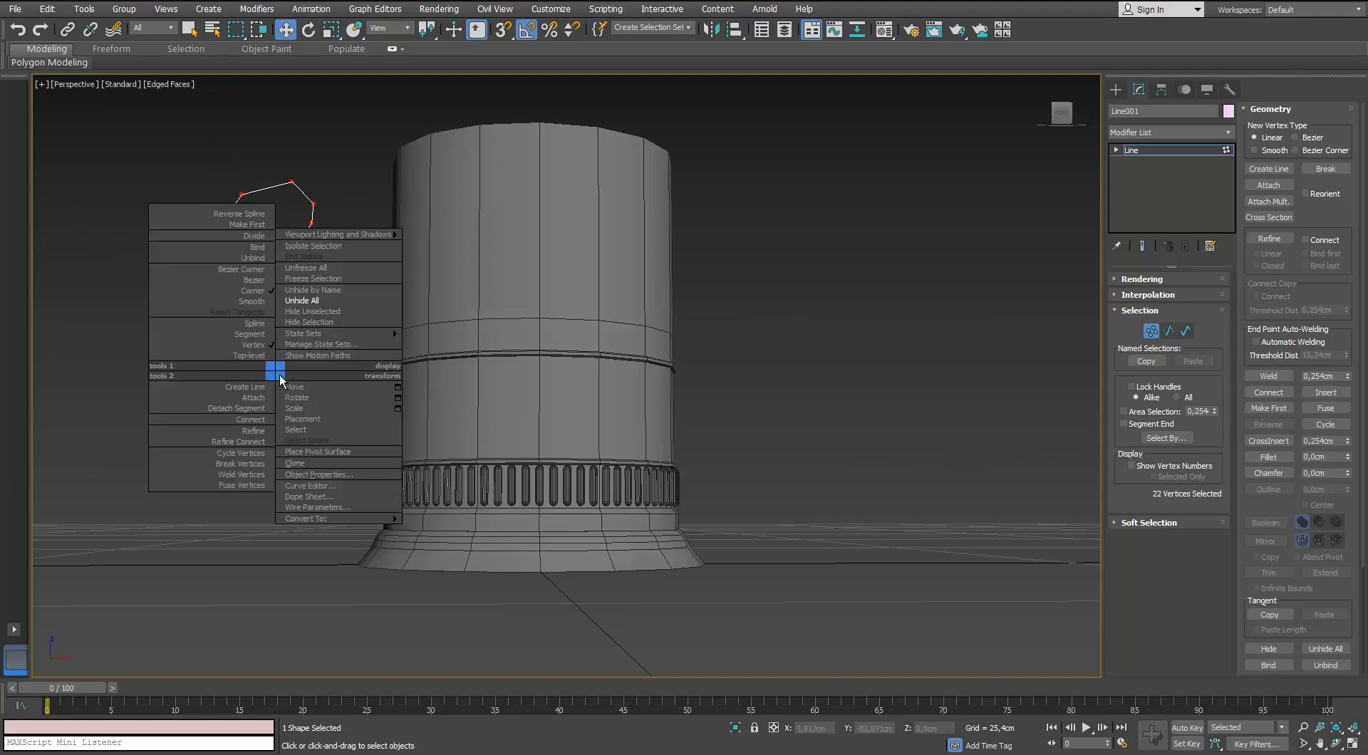
click(263, 308)
middle_drag(280, 296, 248, 323)
scroll(278, 323, down, 3)
click(249, 305)
scroll(248, 323, up, 3)
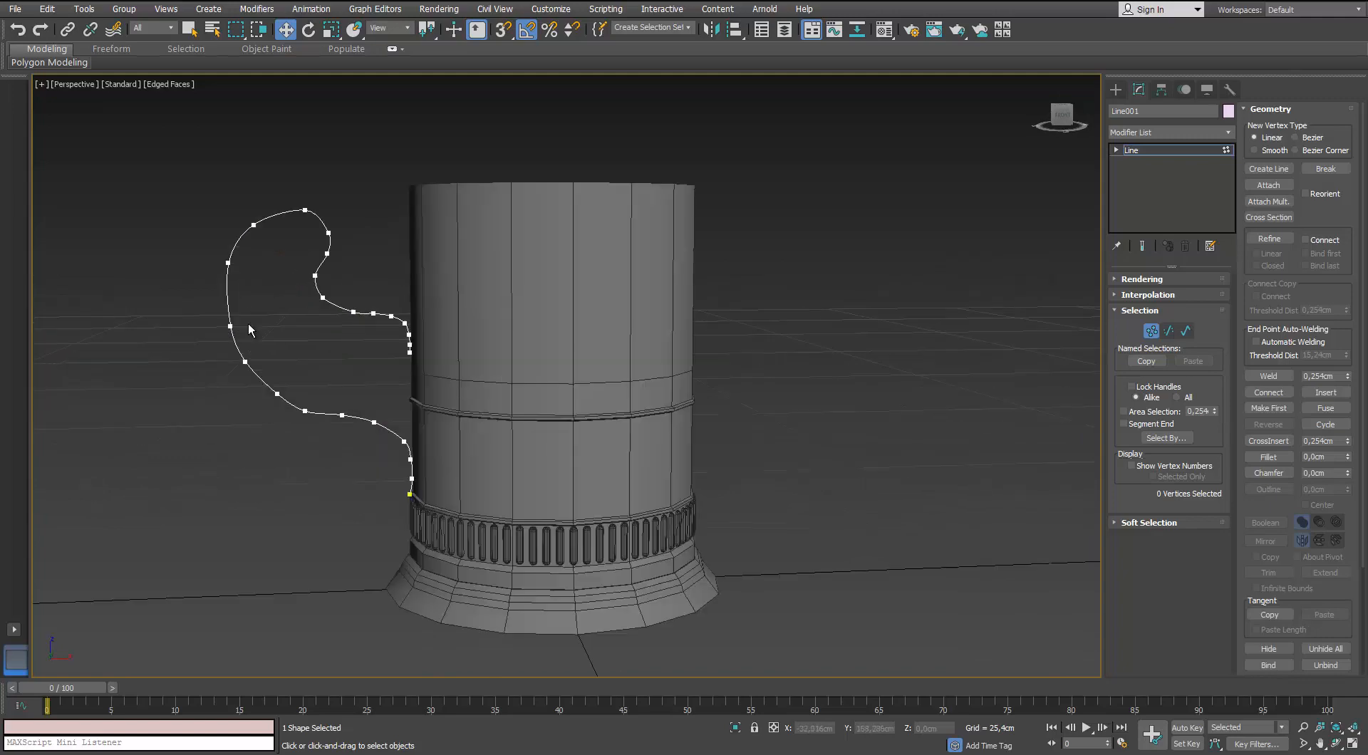
scroll(256, 354, up, 3)
Nudge two vertices on the handle's outer bend to even out the smoothed curve.
click(239, 366)
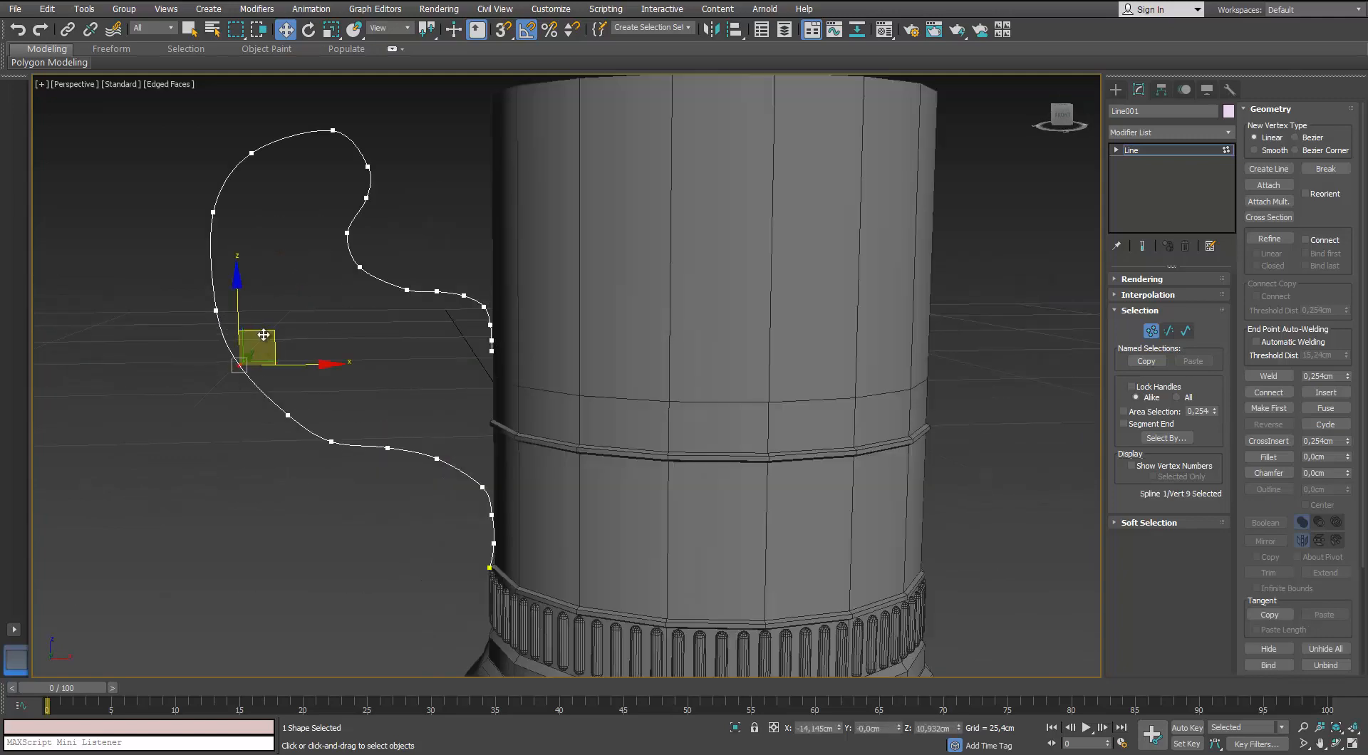
drag(262, 335, 262, 340)
click(215, 310)
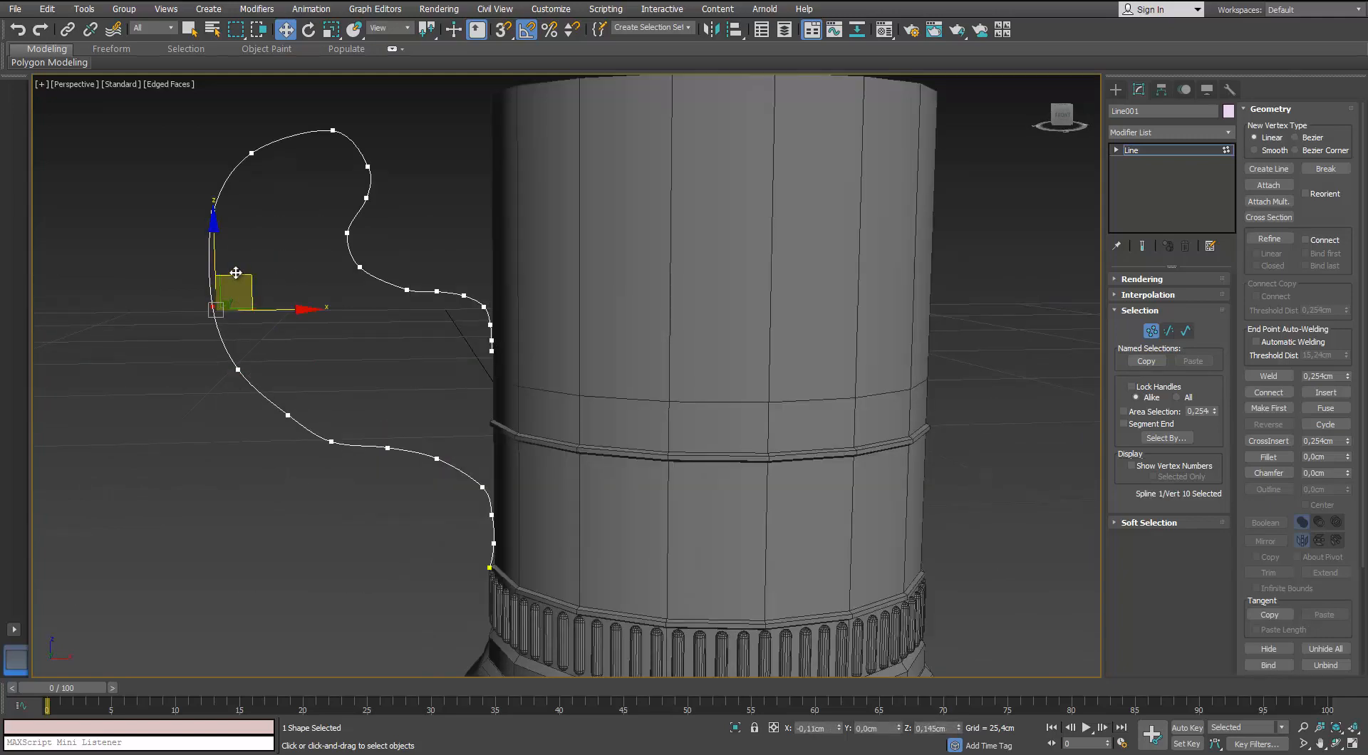
drag(236, 273, 234, 273)
click(373, 318)
scroll(373, 318, down, 6)
alt+middle_drag(373, 317, 399, 342)
scroll(409, 373, up, 5)
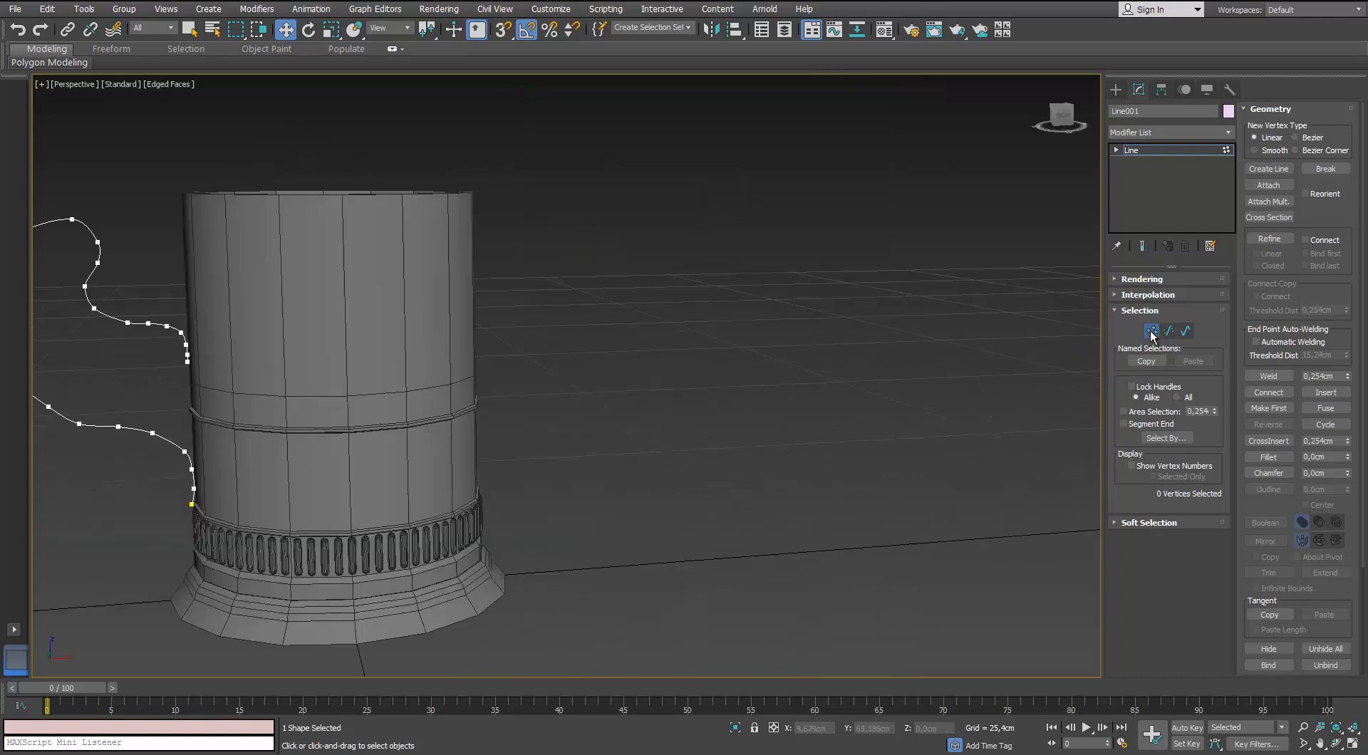
Leave vertex editing, enable the line's thickness in the viewport, and set its radial thickness to 0,533 cm.
click(1212, 153)
click(1140, 279)
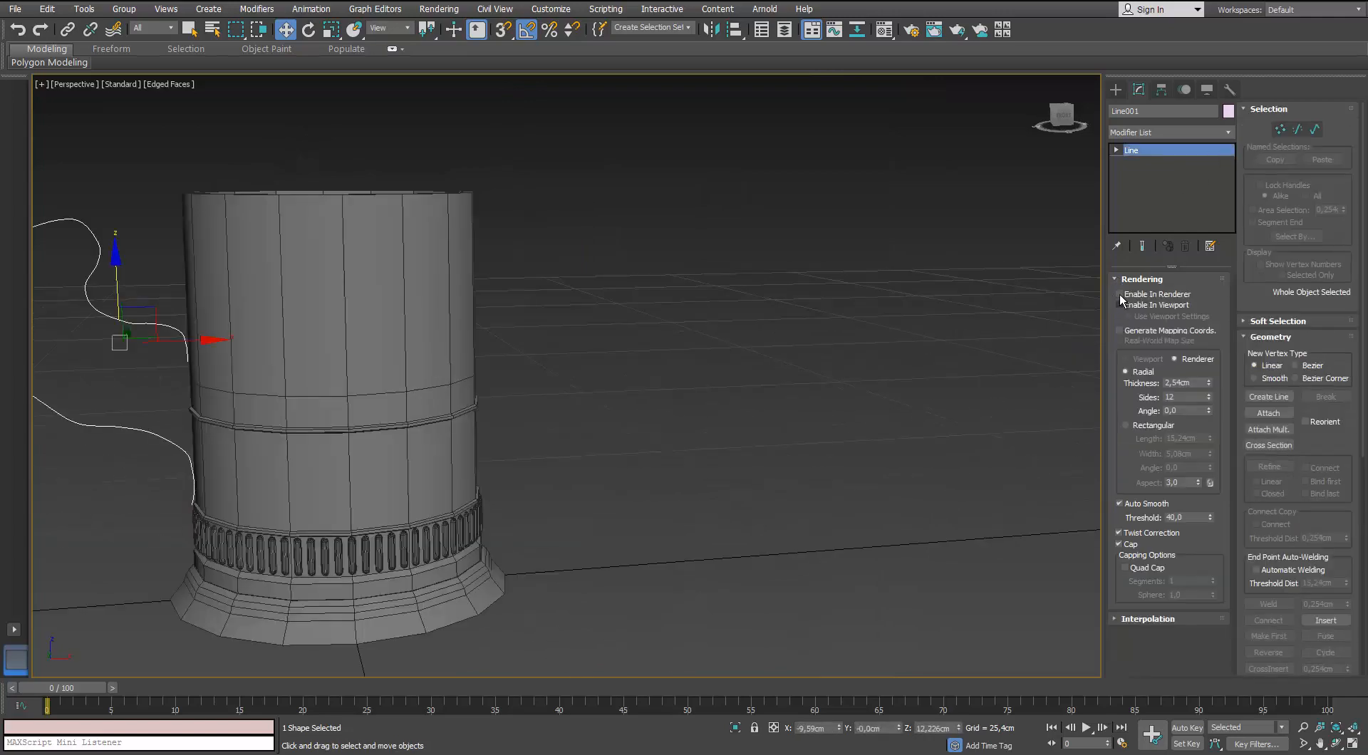
click(1121, 305)
middle_drag(544, 326, 646, 366)
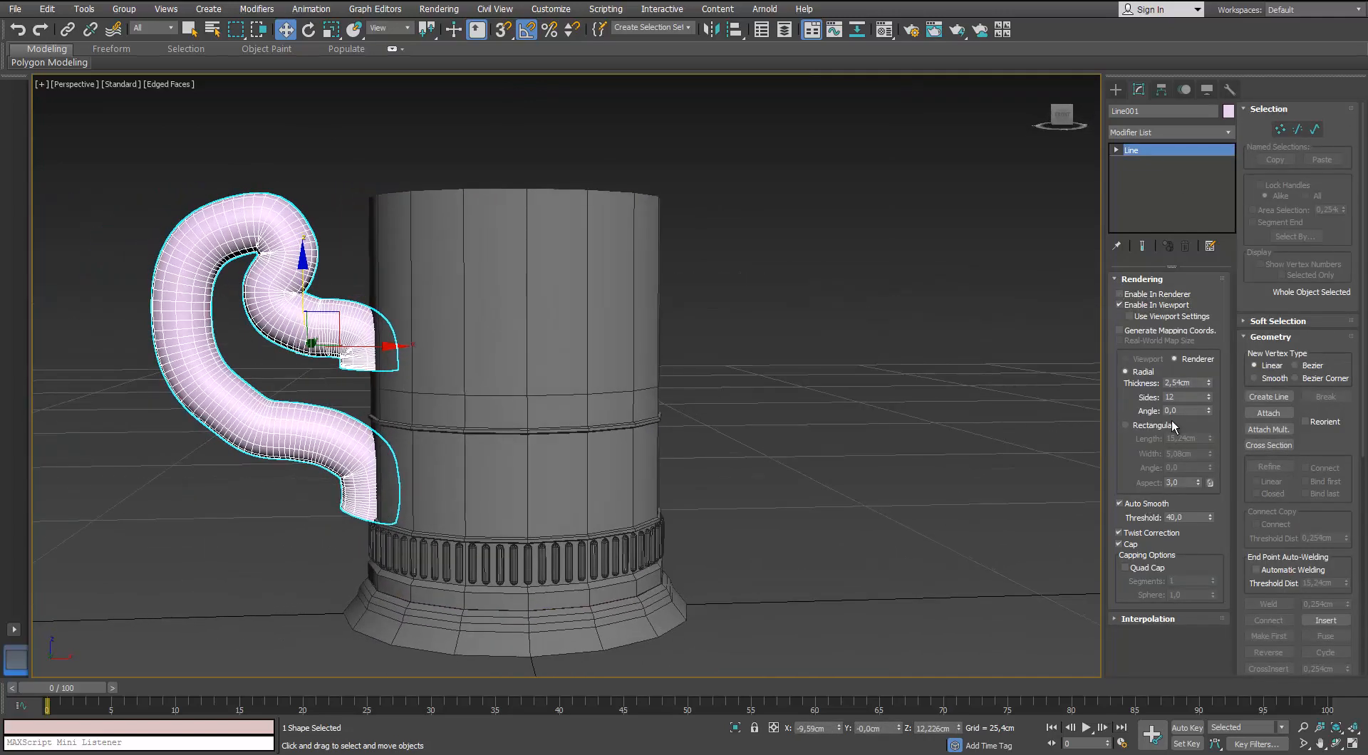
drag(1209, 384, 1202, 447)
alt+middle_drag(449, 313, 461, 378)
scroll(461, 378, up, 4)
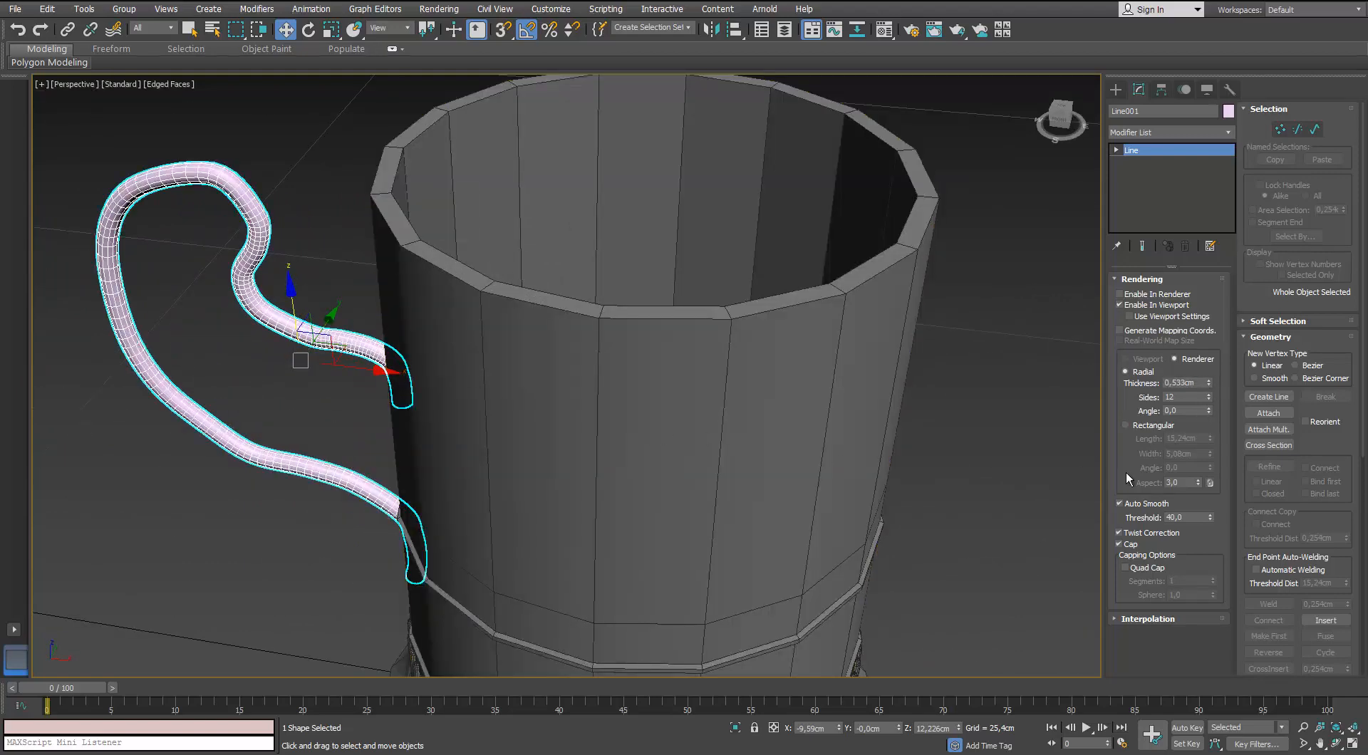
Give the handle a square profile with 4 sides and a 45 degree angle.
drag(1209, 398, 1212, 423)
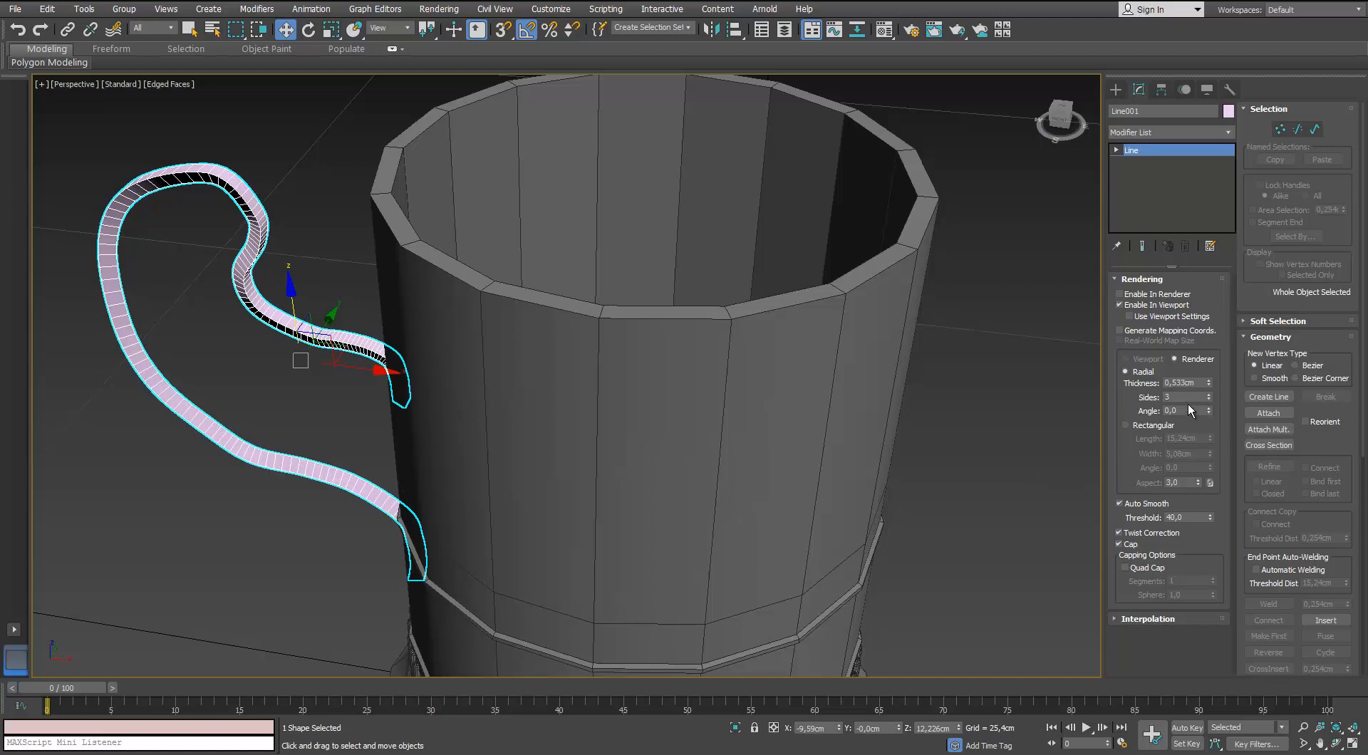
text(4)
key(Return)
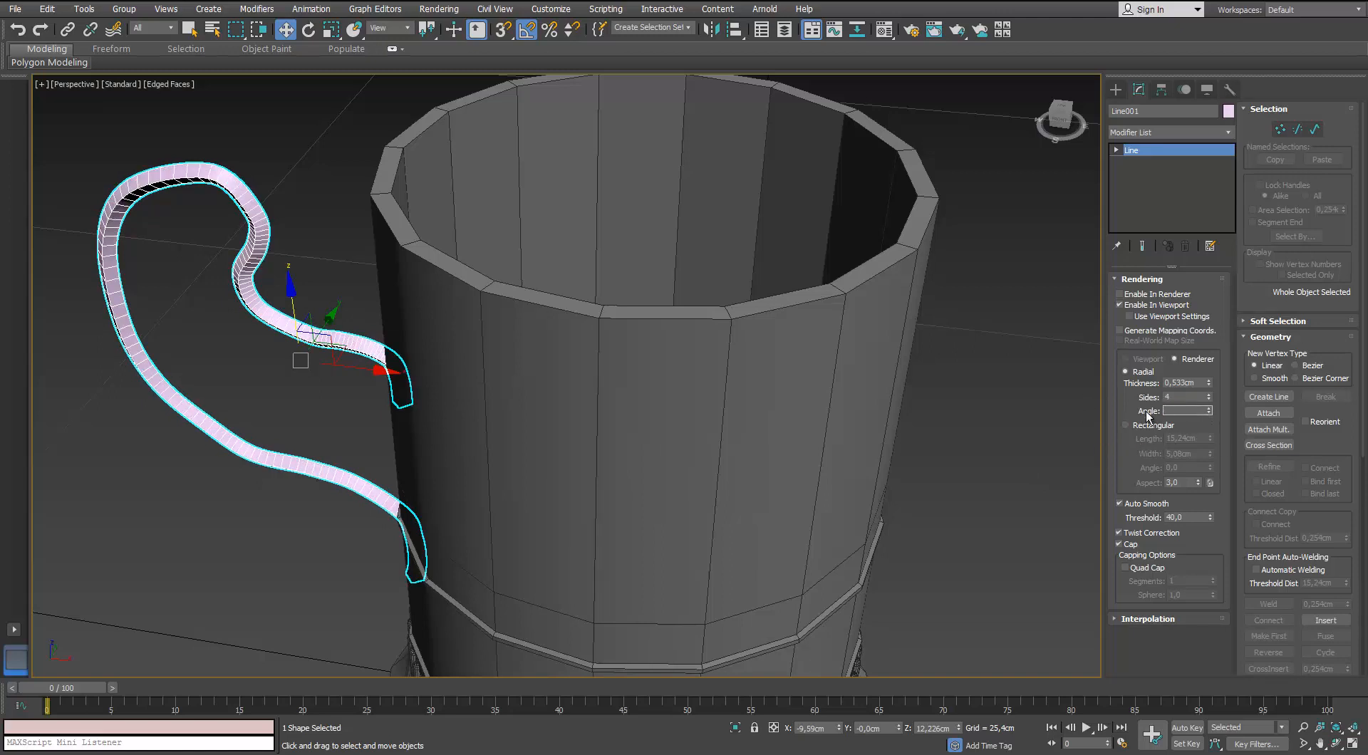
text(45)
key(Return)
Examine the handle's square profile and its fit against the cylinder wall from several angles.
alt+middle_drag(308, 450, 346, 370)
scroll(318, 319, up, 3)
middle_drag(318, 320, 440, 363)
scroll(440, 364, down, 3)
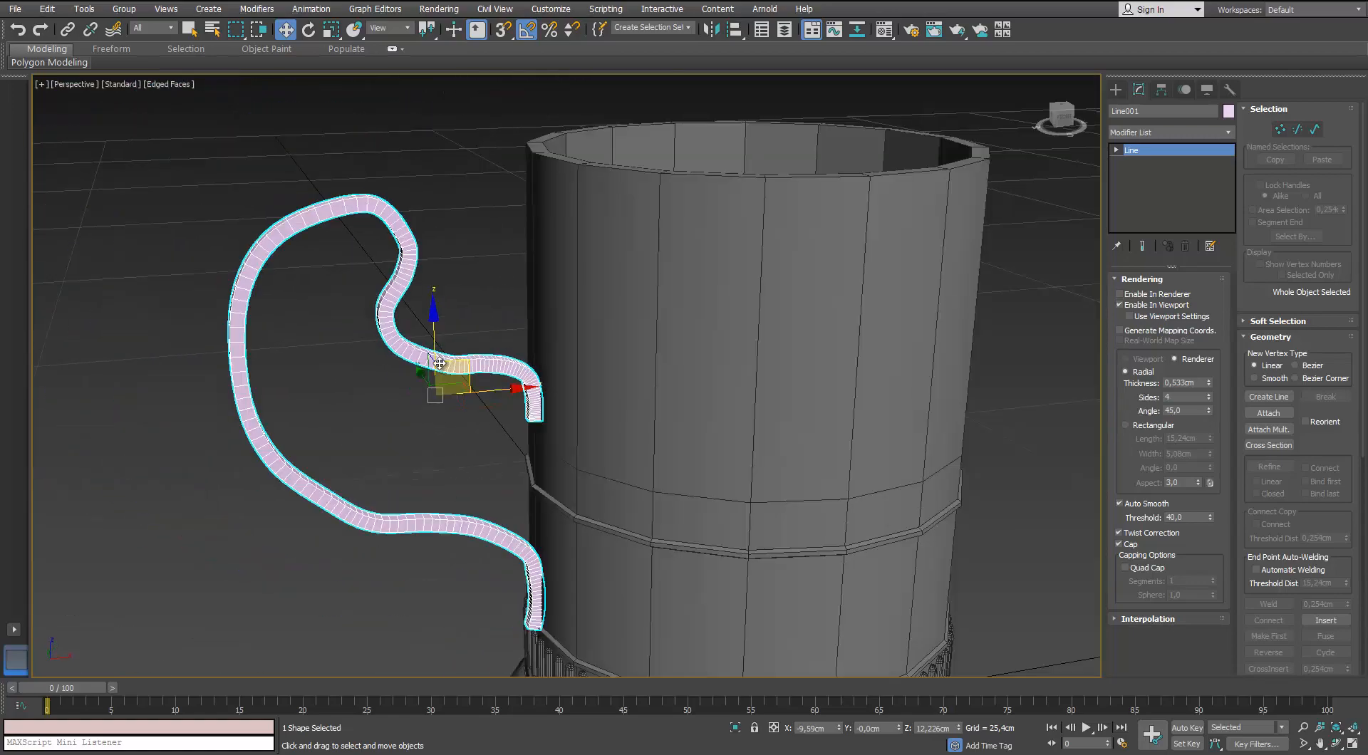
scroll(356, 289, down, 2)
mouse_move(349, 281)
alt+middle_down()
mouse_move(420, 314)
mouse_move(327, 278)
mouse_move(334, 321)
mouse_move(339, 304)
alt+middle_up()
scroll(343, 283, up, 2)
scroll(340, 305, down, 3)
scroll(340, 305, up, 3)
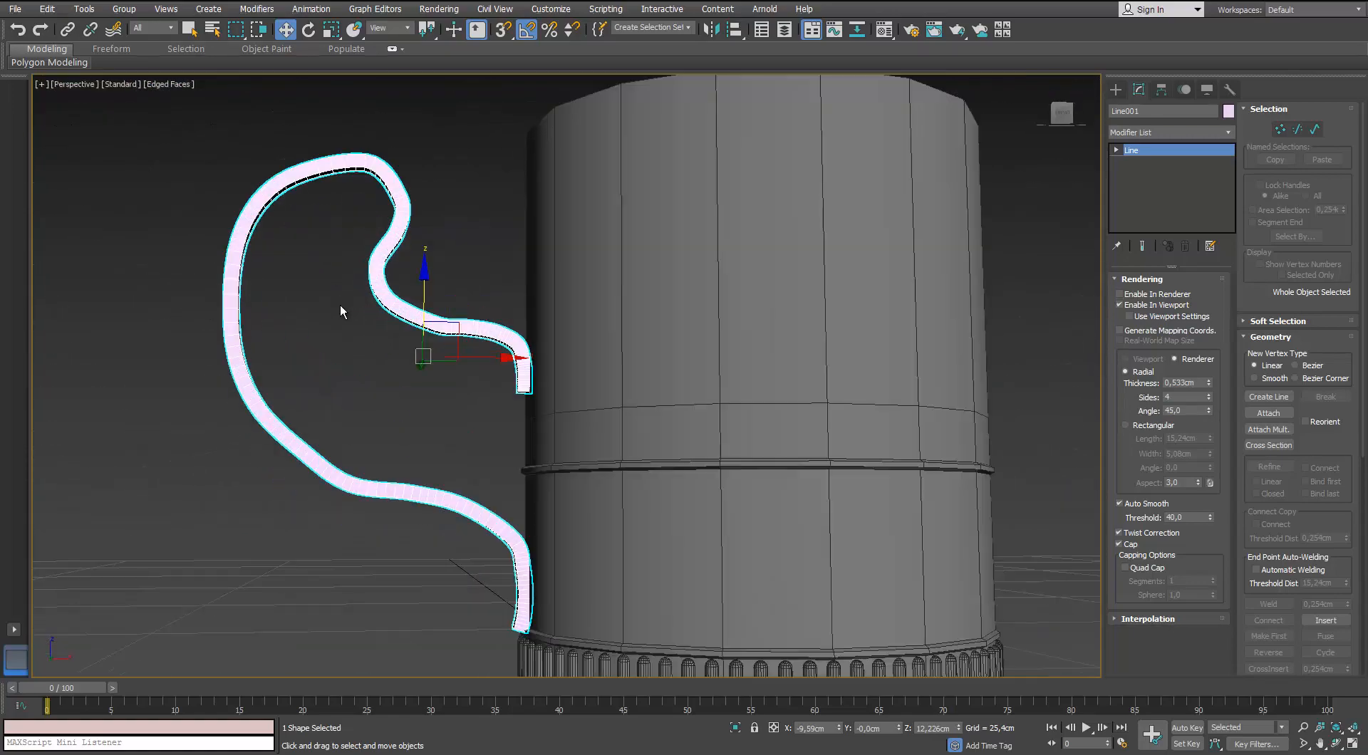
Convert all vertices of the handle line to corner points and keep its thickness displayed in the viewport.
key(1)
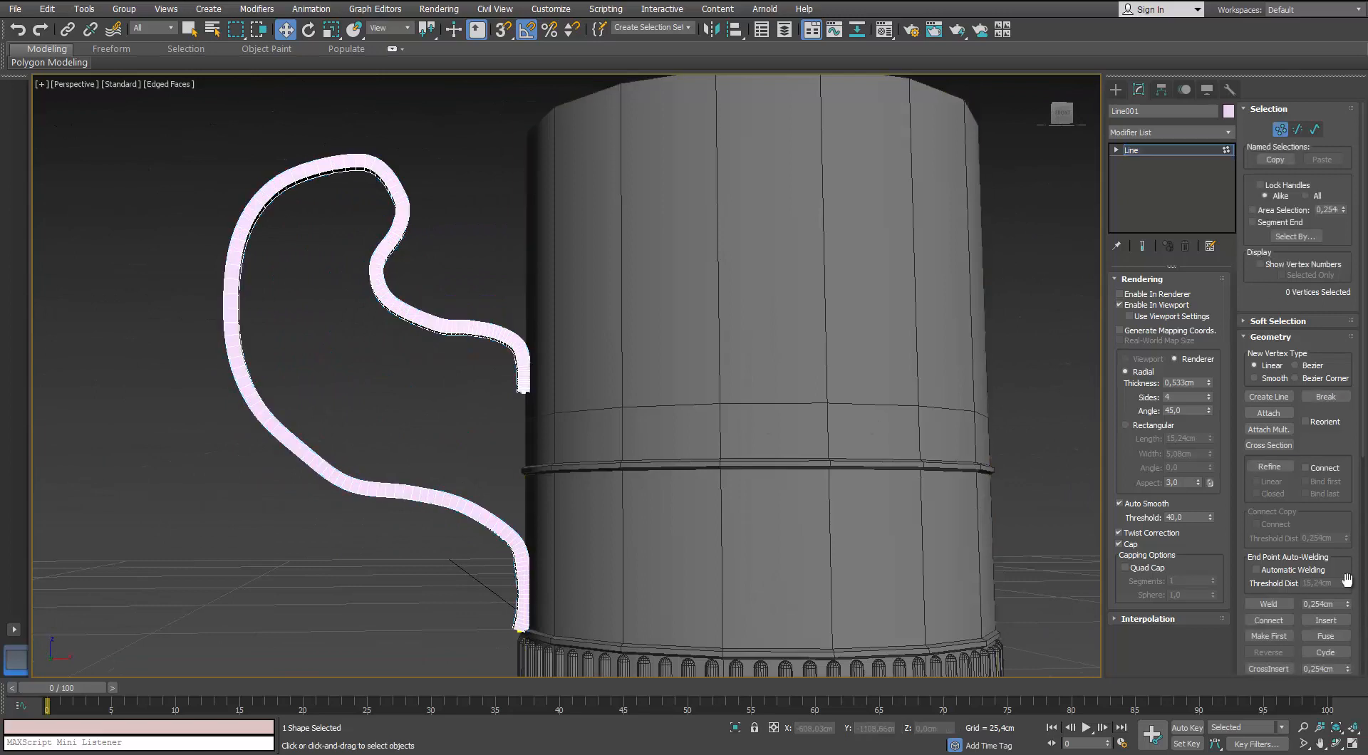
click(1133, 305)
drag(489, 583, 503, 589)
drag(561, 299, 494, 384)
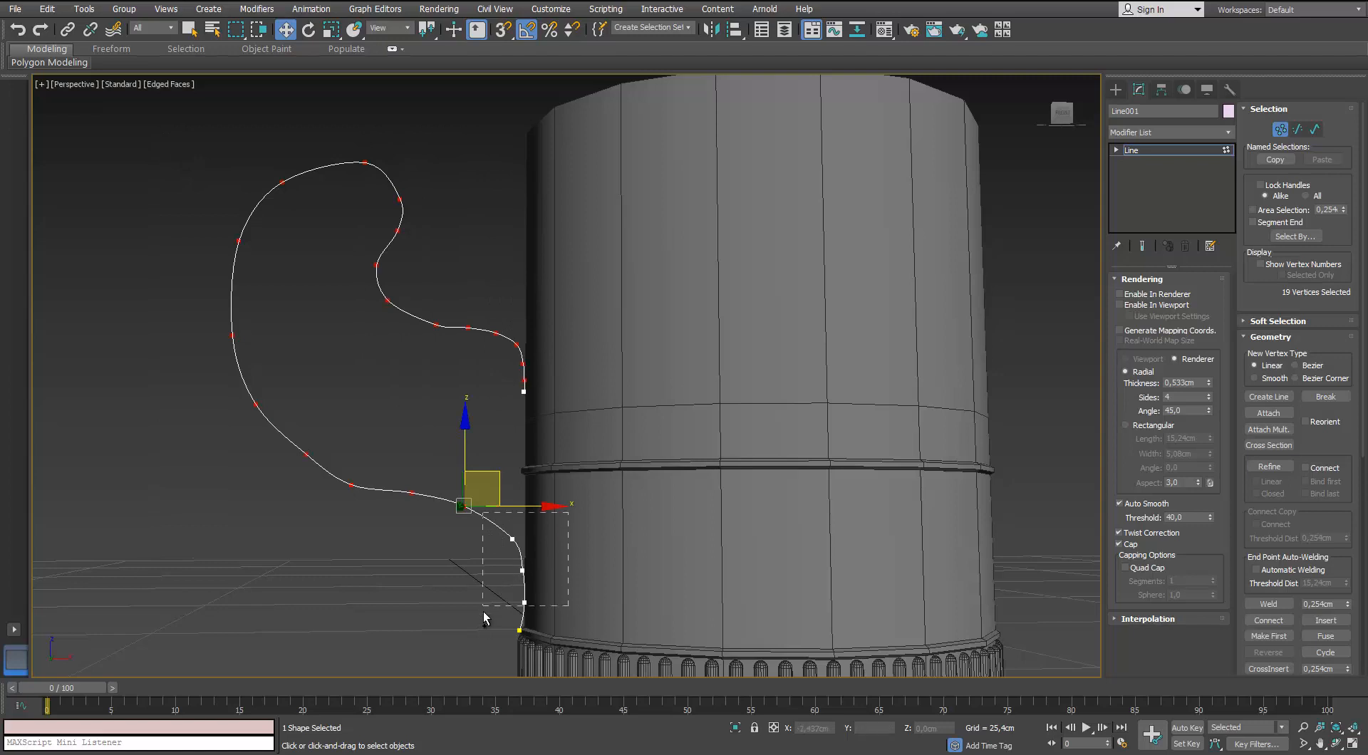
ctrl+drag(484, 613, 483, 616)
right_click(526, 602)
click(453, 549)
click(1049, 545)
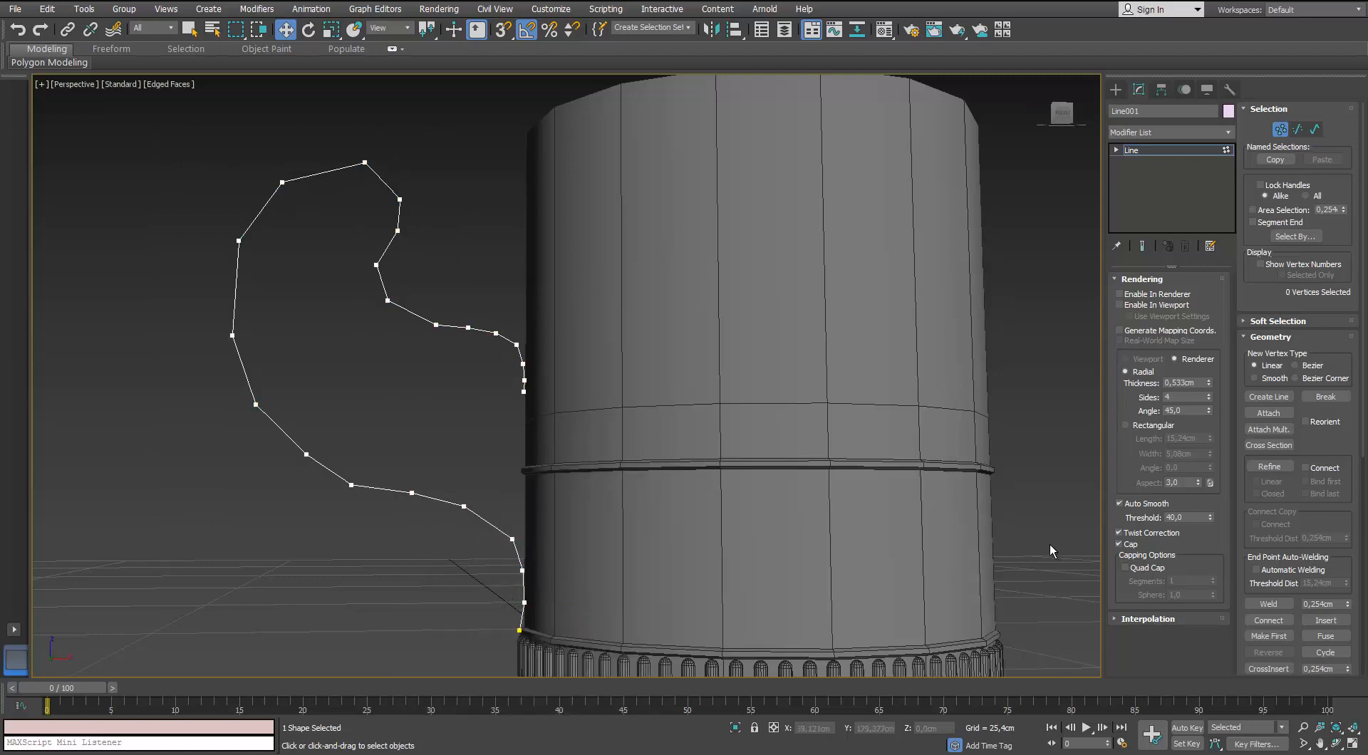
click(1120, 305)
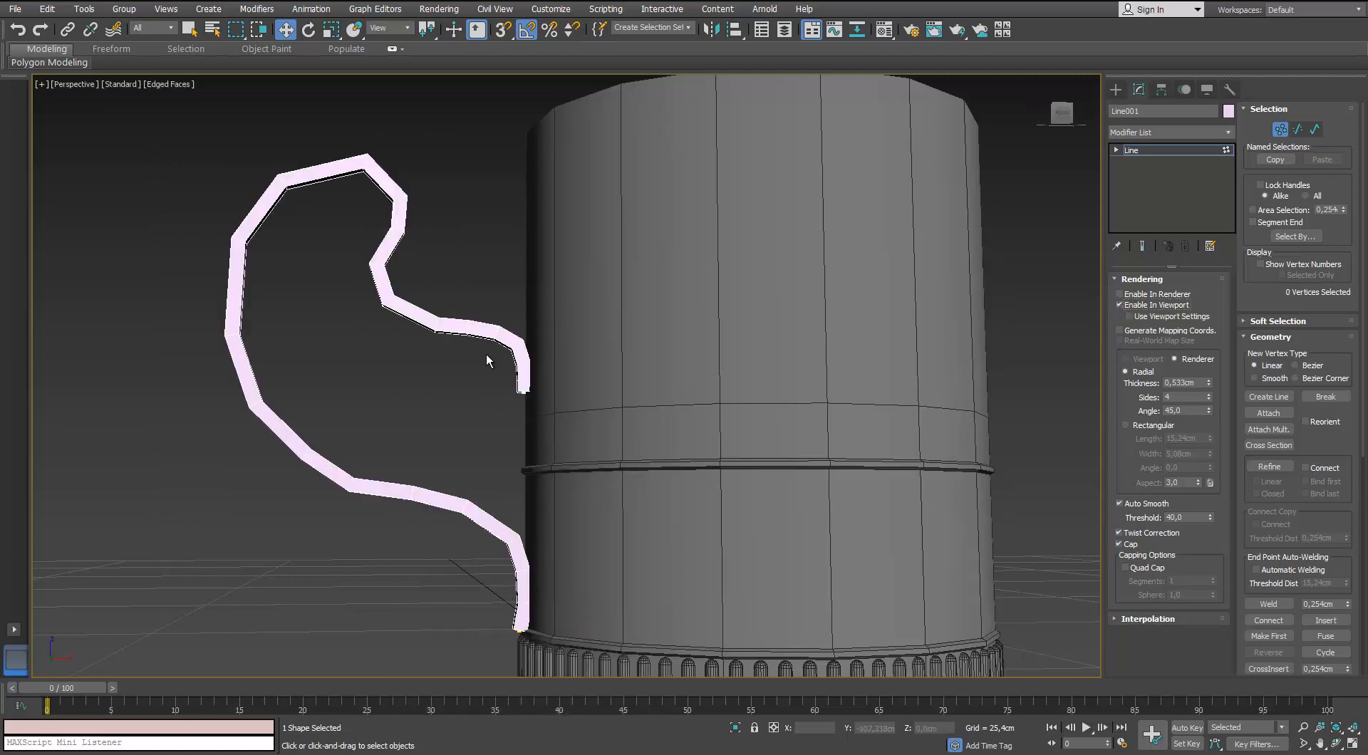
Try to convert the handle line to an editable poly at its current thickness.
scroll(329, 434, down, 3)
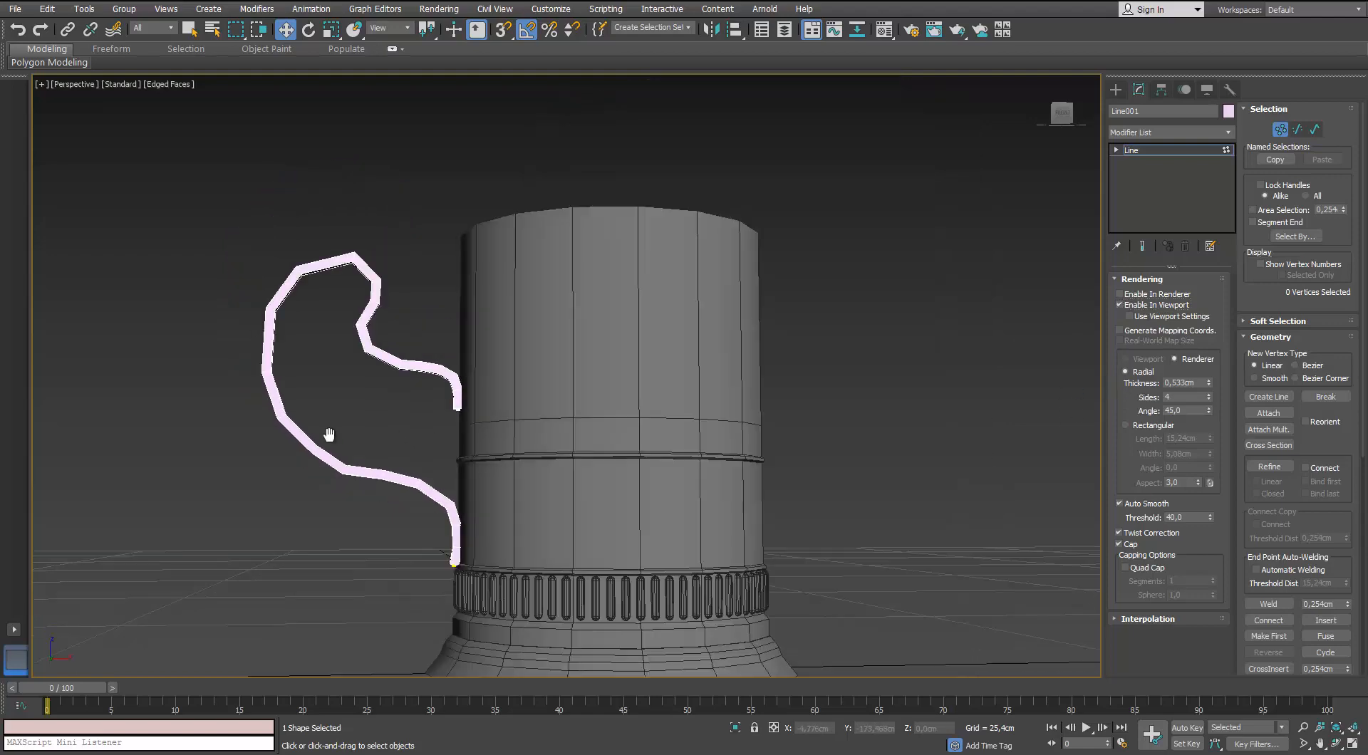
scroll(331, 434, up, 3)
alt+middle_drag(332, 432, 384, 460)
scroll(344, 442, down, 3)
scroll(377, 454, up, 3)
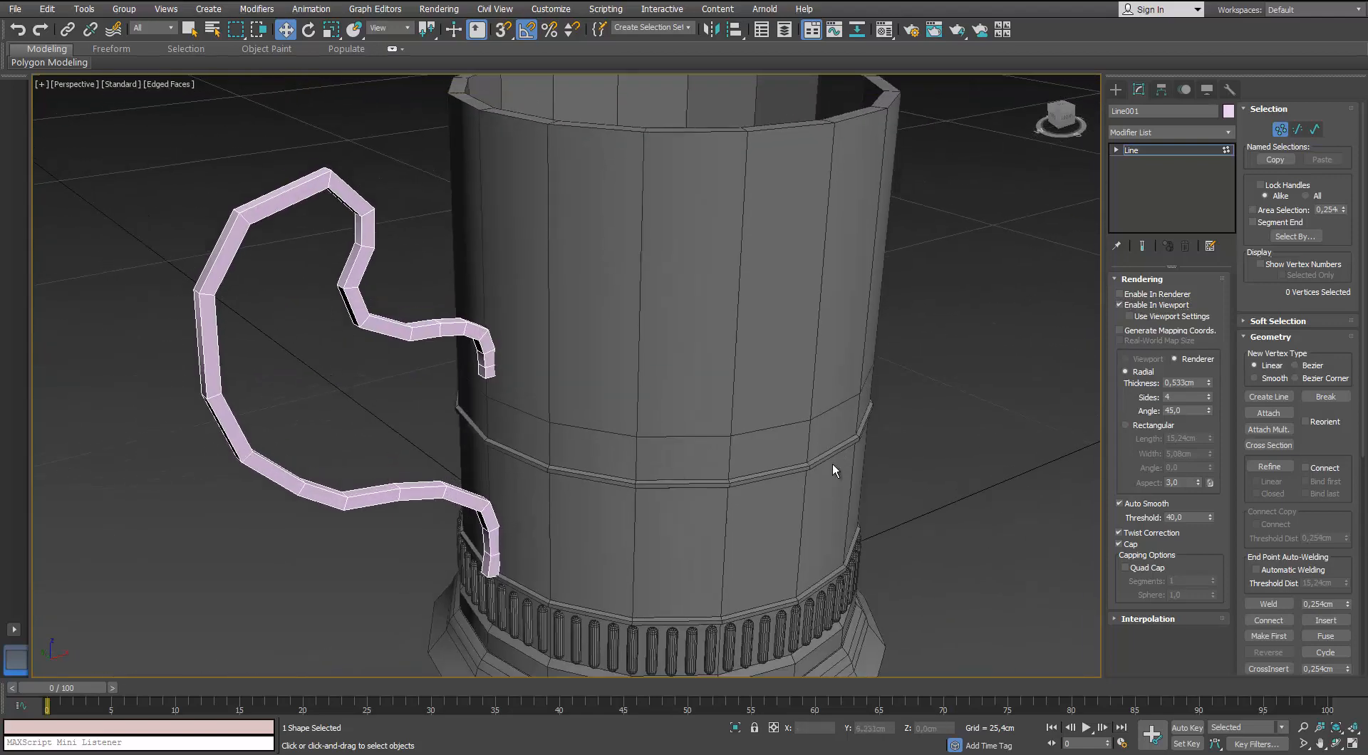
alt+middle_drag(508, 363, 436, 306)
right_click(352, 271)
mouse_move(383, 415)
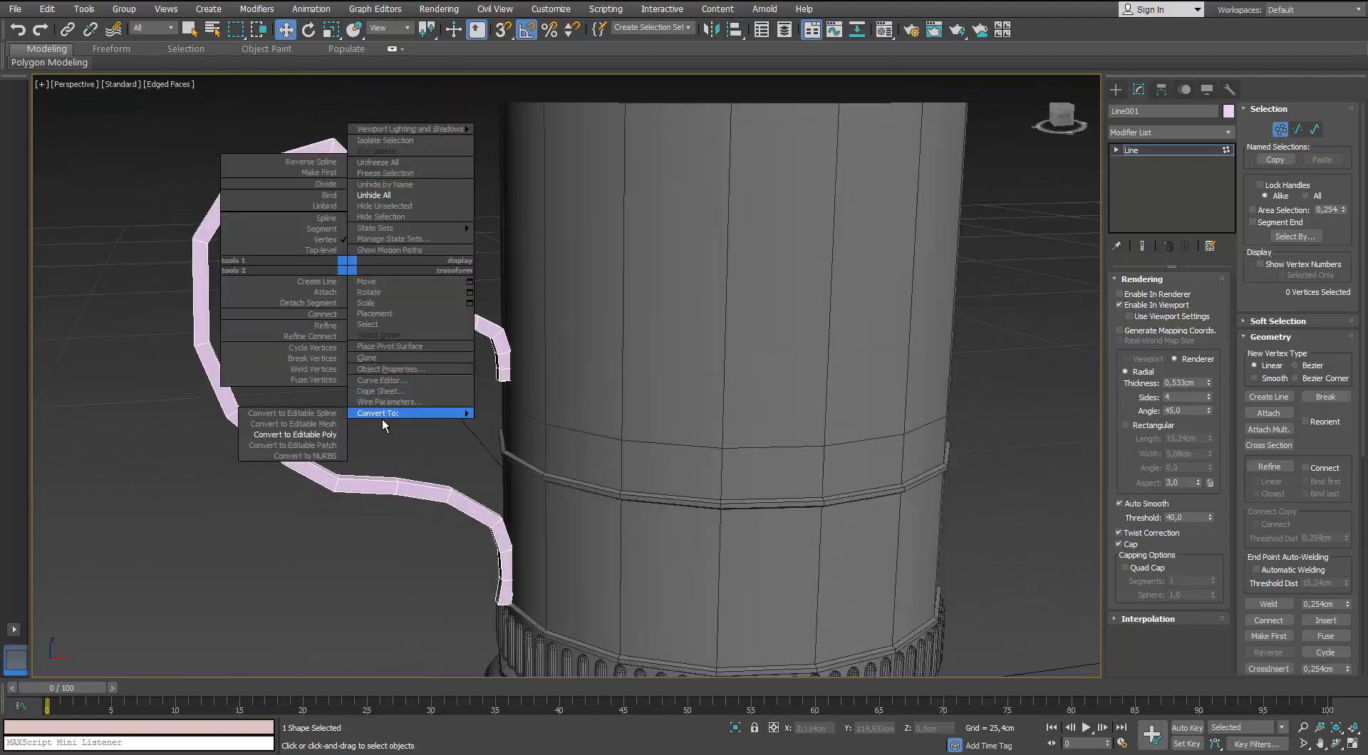
click(328, 433)
scroll(355, 352, down, 3)
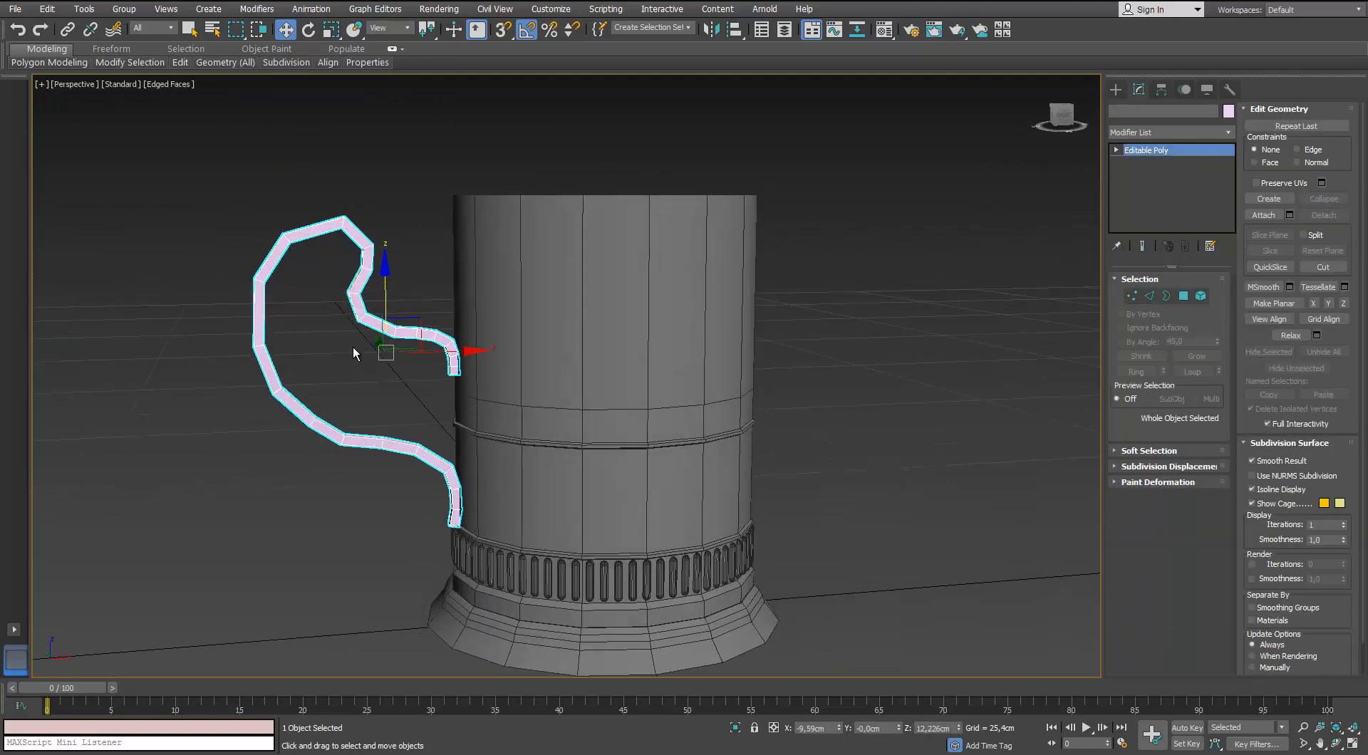
scroll(353, 347, up, 6)
scroll(349, 344, down, 6)
scroll(344, 339, up, 2)
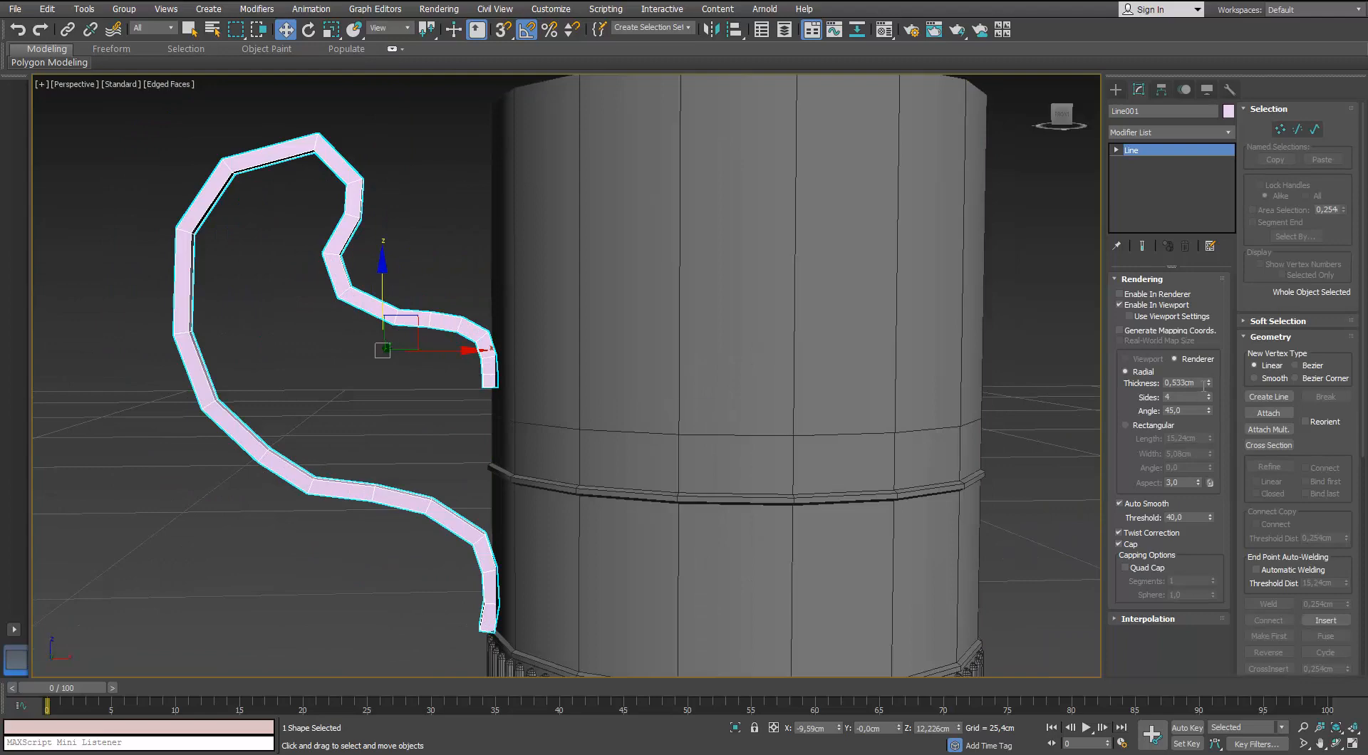
Set the handle line's radial thickness to 0,203 cm and convert the line to an editable poly.
drag(1208, 383, 1207, 394)
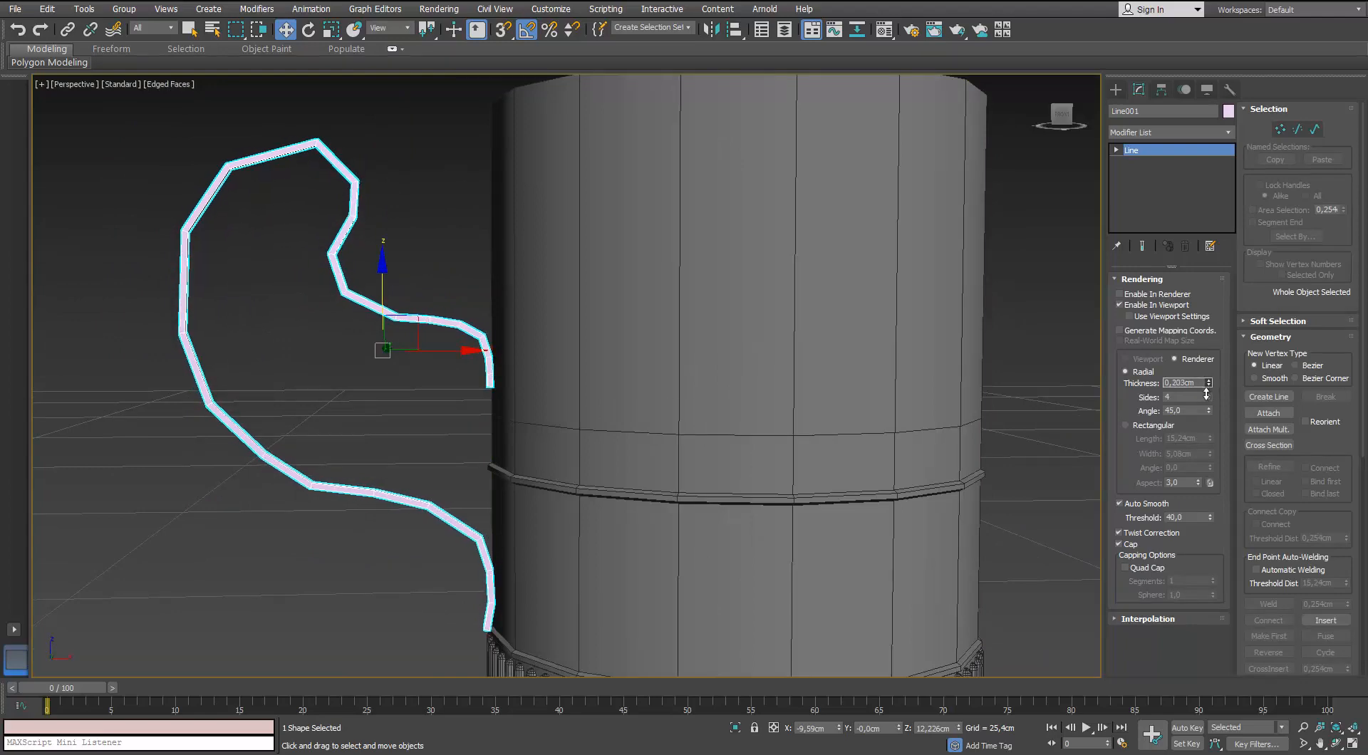
alt+middle_drag(614, 320, 663, 406)
right_click(385, 303)
mouse_move(421, 449)
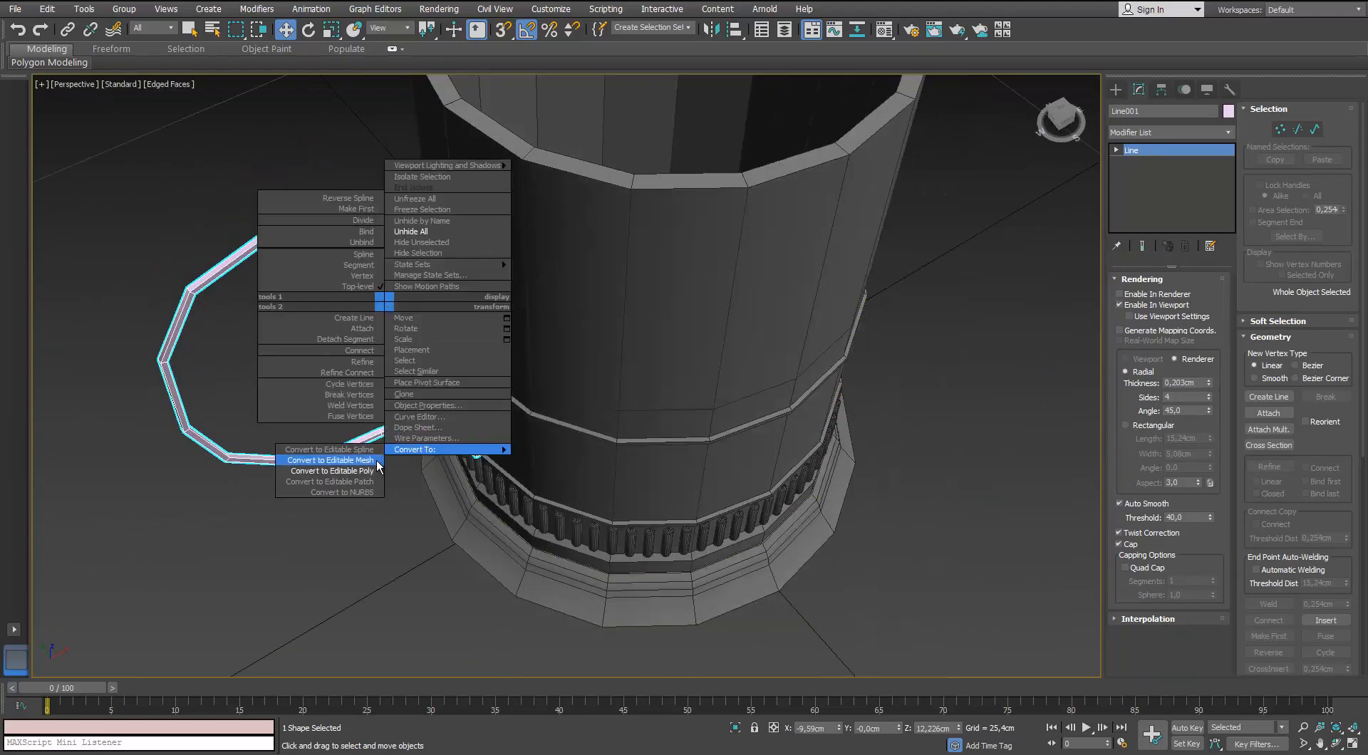
click(367, 470)
Shift the handle slightly along Y to centre it on the mug wall and widen it along Y into a flat band.
scroll(374, 417, up, 3)
alt+middle_drag(375, 414, 553, 577)
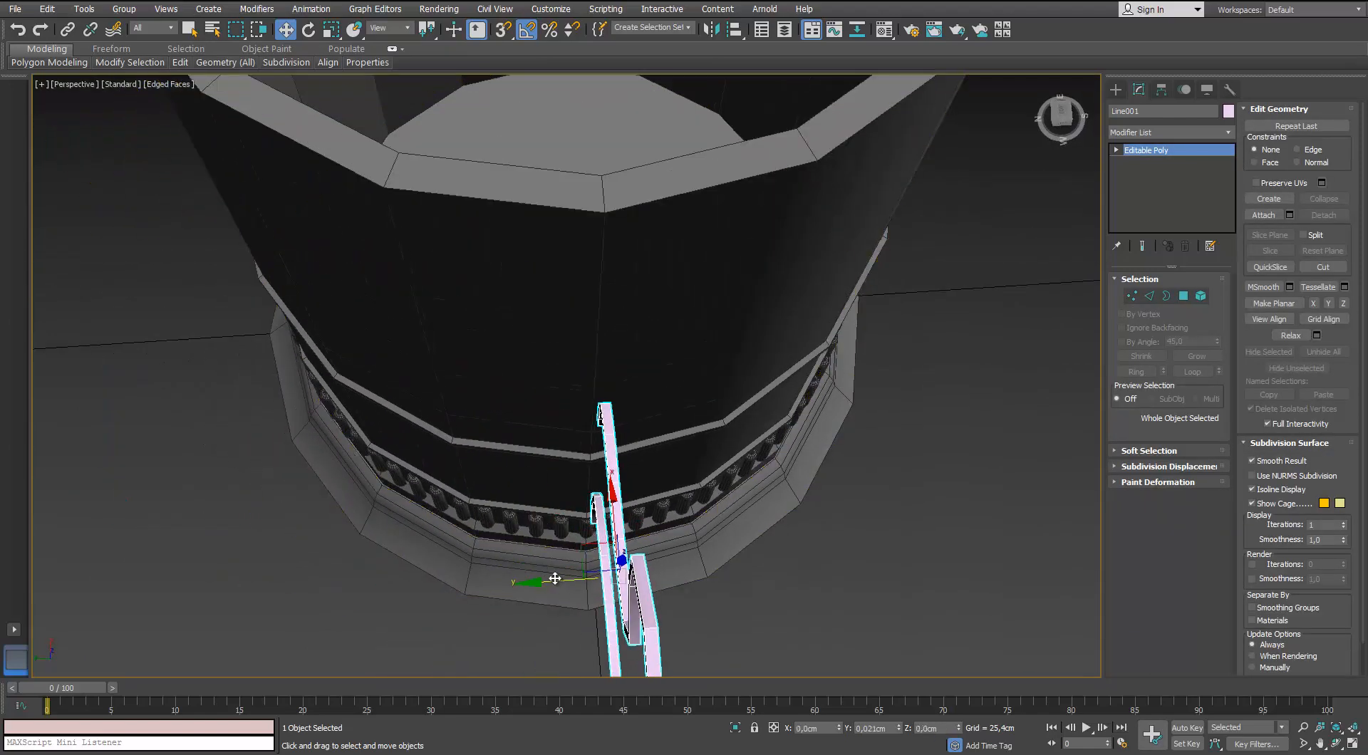
drag(556, 578, 548, 579)
scroll(568, 544, down, 5)
key(r)
mouse_move(450, 494)
mouse_down()
mouse_move(213, 498)
mouse_move(425, 497)
mouse_up()
middle_drag(564, 496, 545, 456)
middle_drag(581, 376, 430, 302)
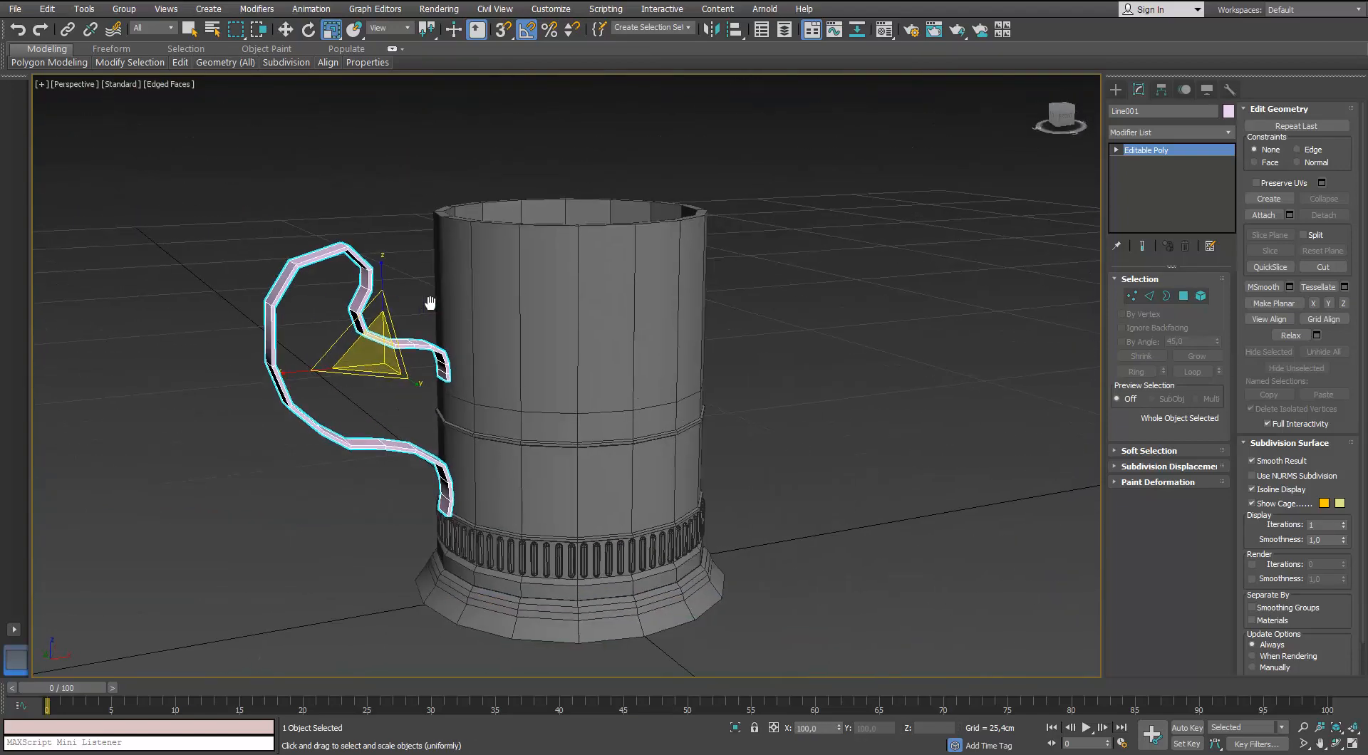
scroll(430, 303, down, 3)
Apply the grey 01 - Default material to the handle and change its object colour to a dark one matching the mug.
click(711, 353)
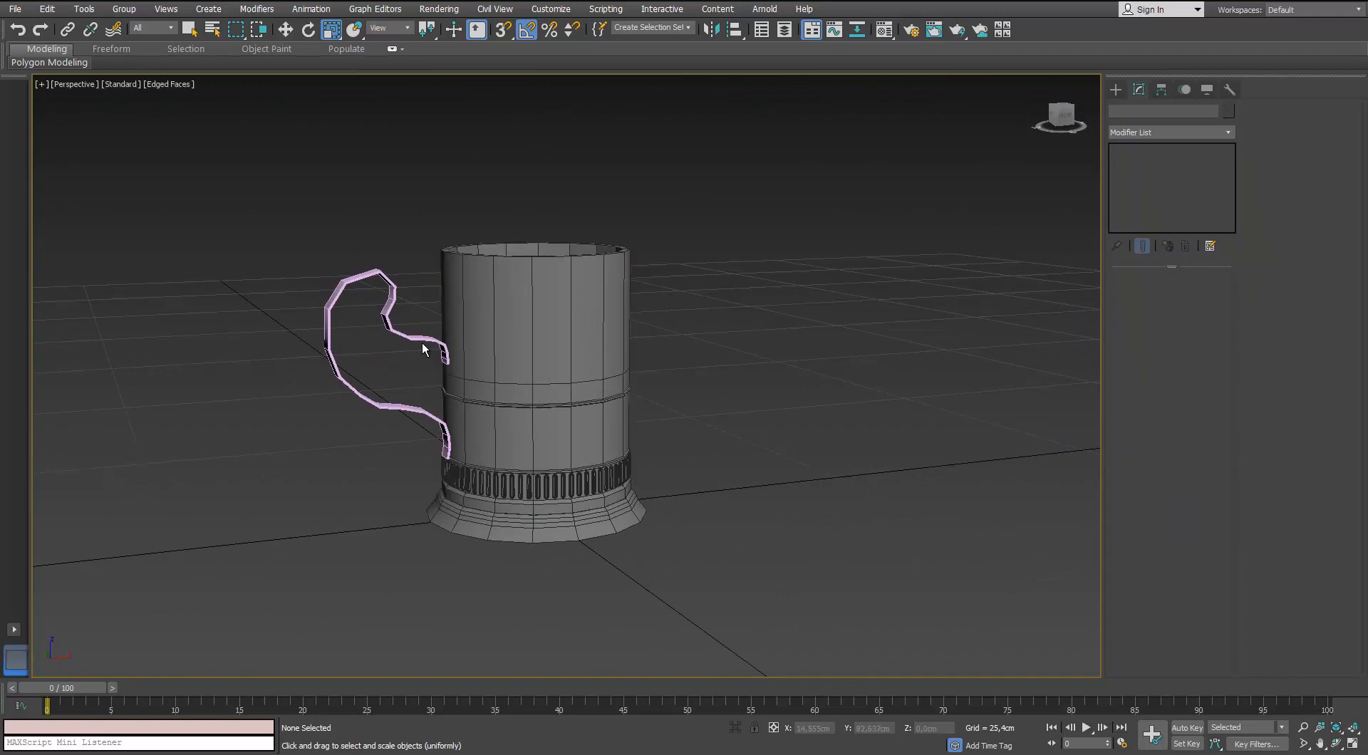
click(523, 384)
scroll(533, 383, up, 2)
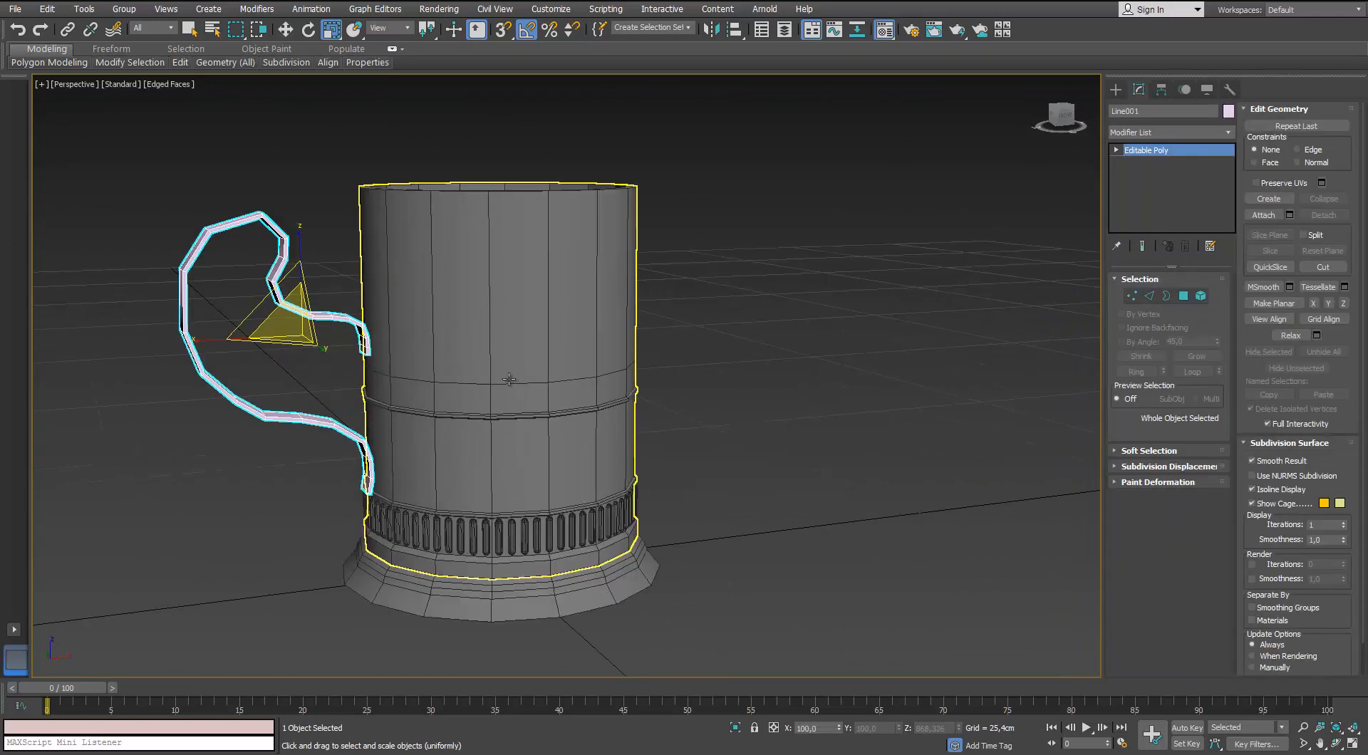
key(m)
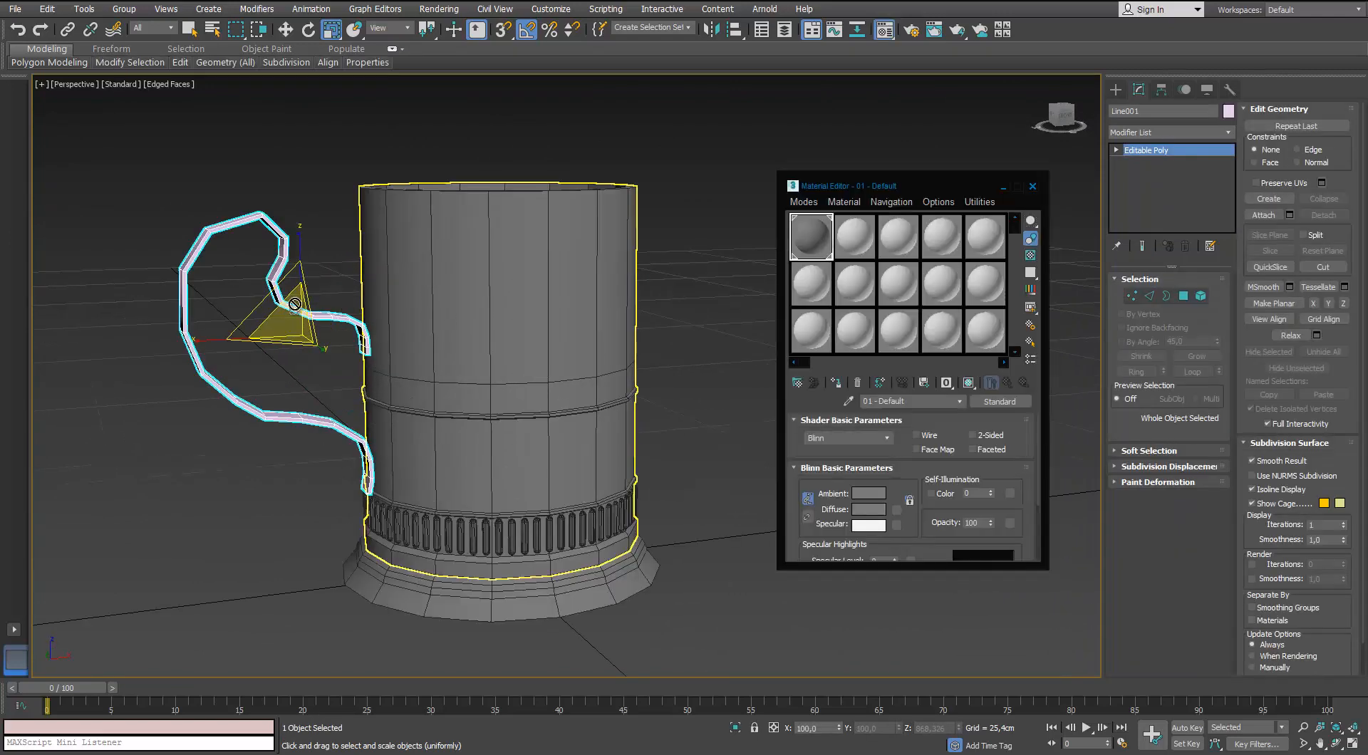
click(1033, 186)
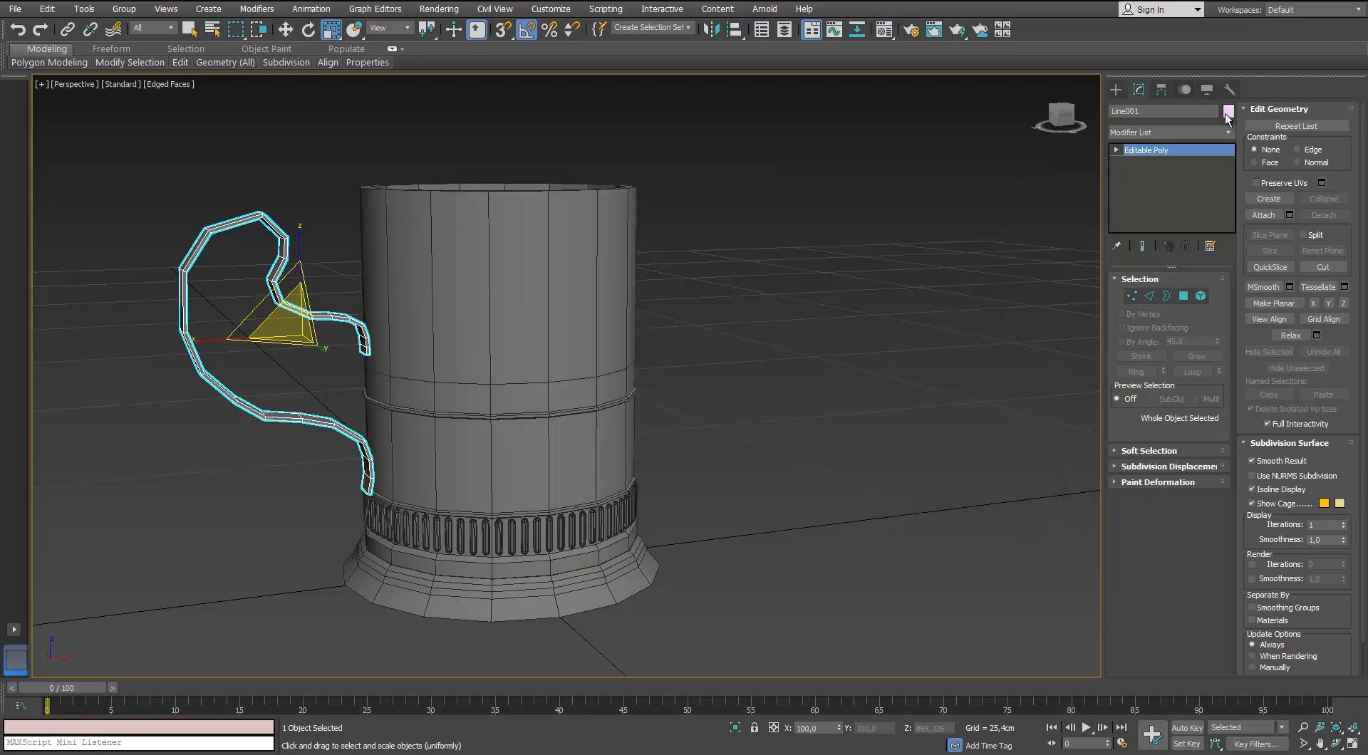
click(1228, 111)
click(926, 420)
click(822, 427)
alt+middle_drag(568, 289, 746, 294)
scroll(779, 296, down, 4)
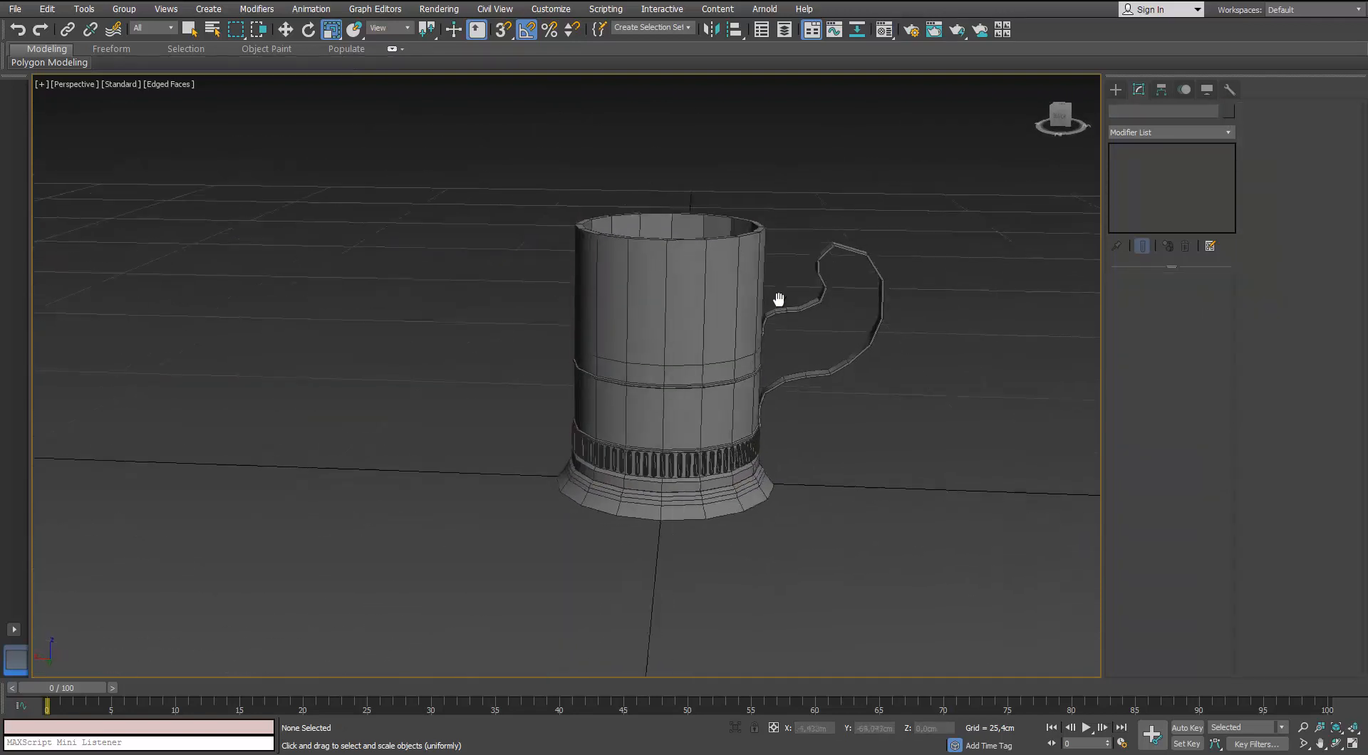
Connect the ring of vertical edges on the mug's upper wall with 1 segment, sliding the new loop to 55 towards the rim.
click(703, 294)
scroll(707, 284, up, 7)
click(707, 284)
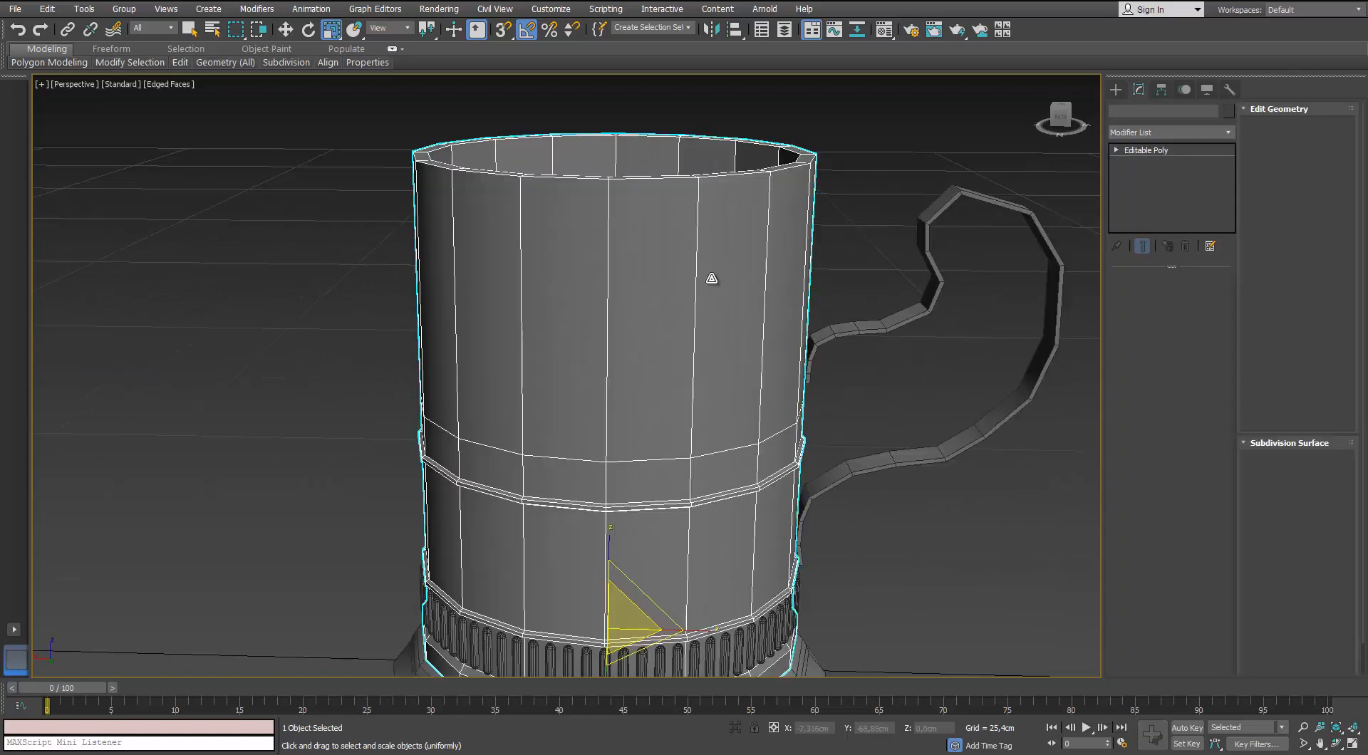
alt+middle_drag(708, 275, 856, 276)
click(1151, 298)
click(767, 185)
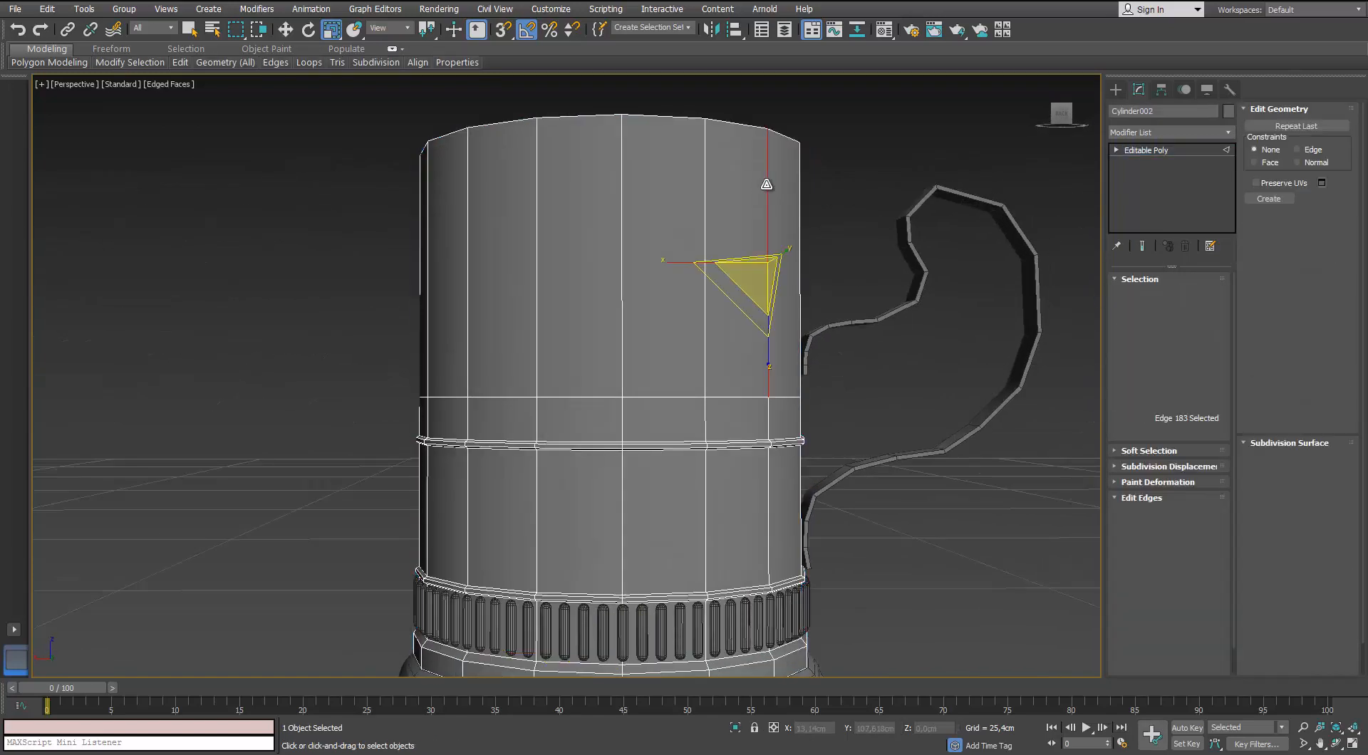
key(alt+r)
click(1215, 581)
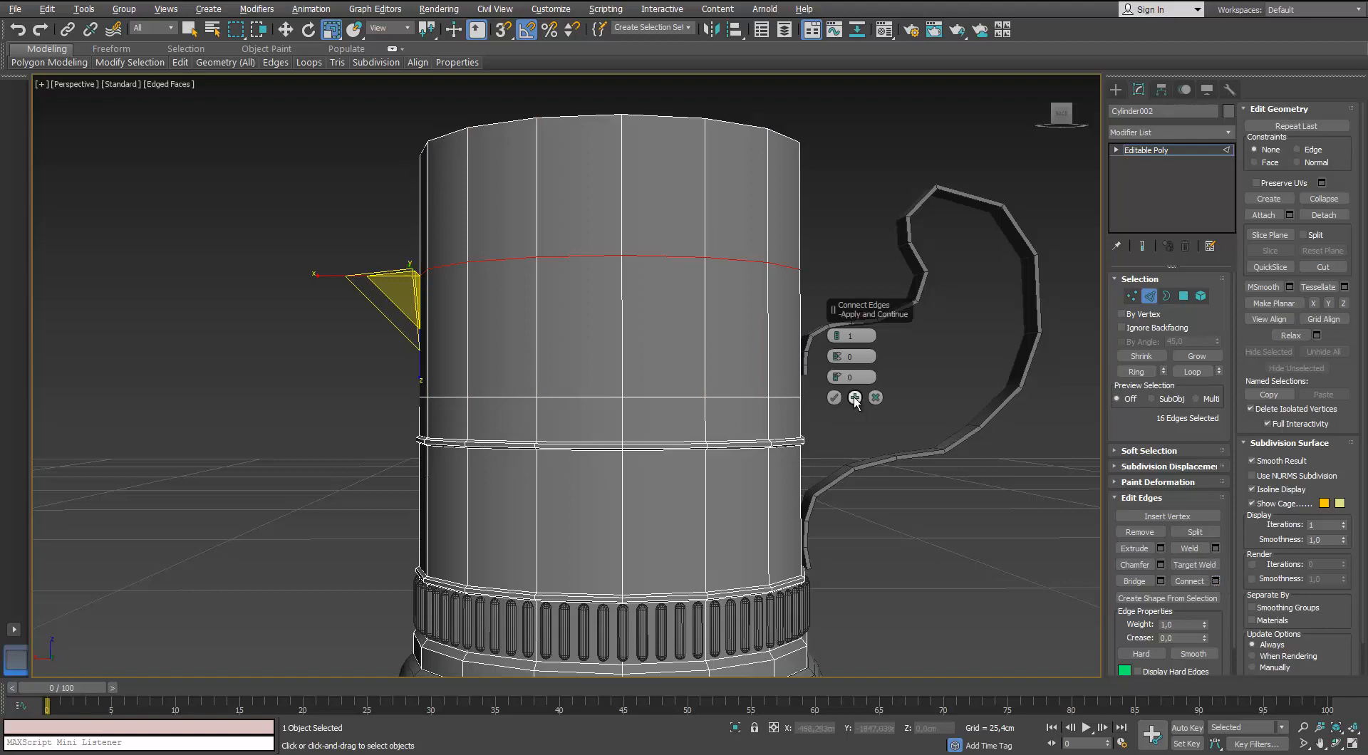
drag(837, 378, 836, 354)
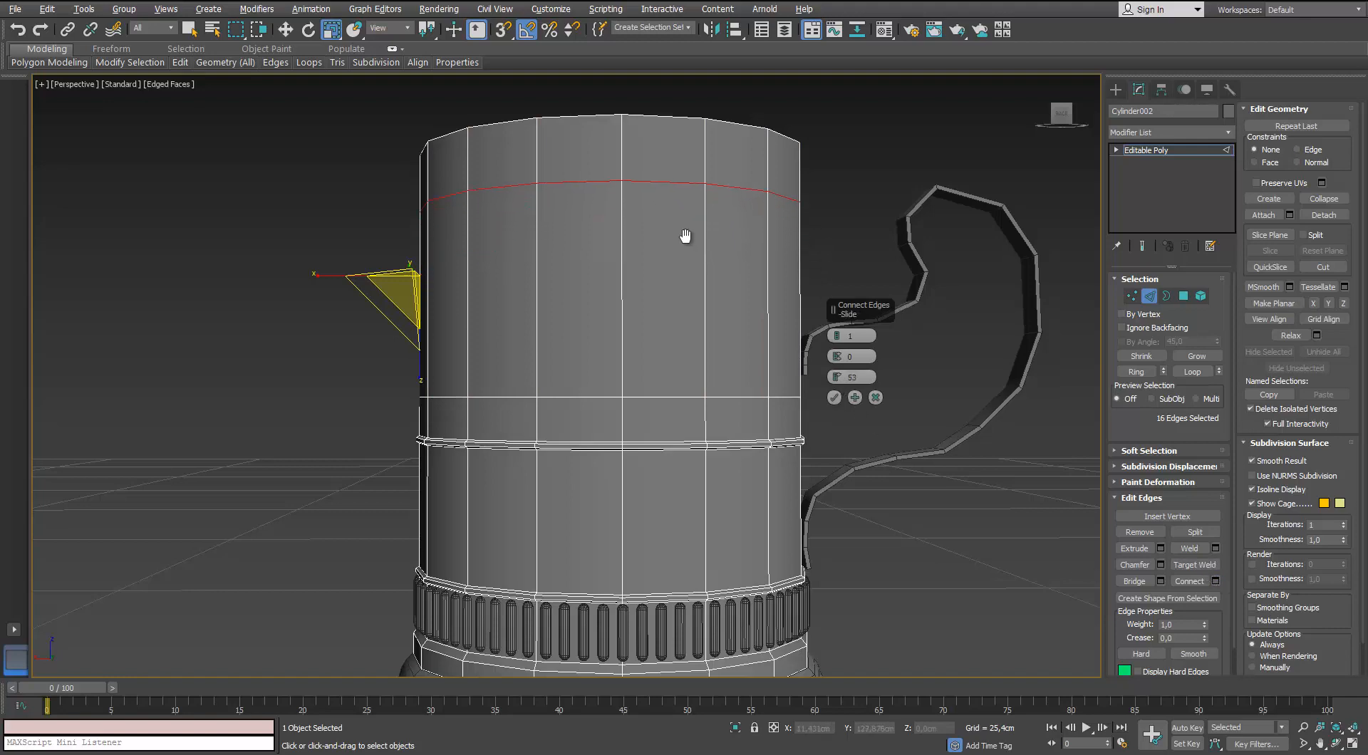
scroll(686, 236, down, 3)
alt+middle_drag(685, 235, 742, 255)
scroll(742, 255, up, 3)
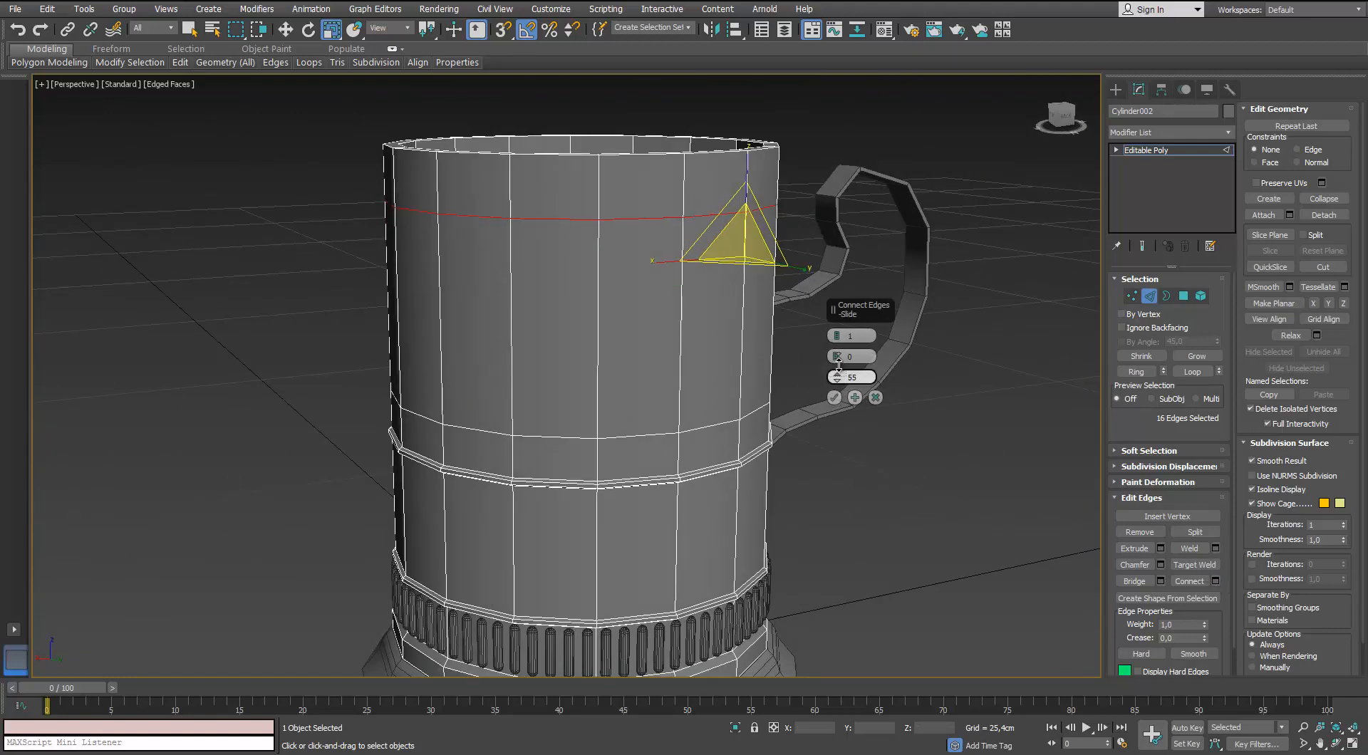
click(835, 398)
scroll(846, 453, down, 3)
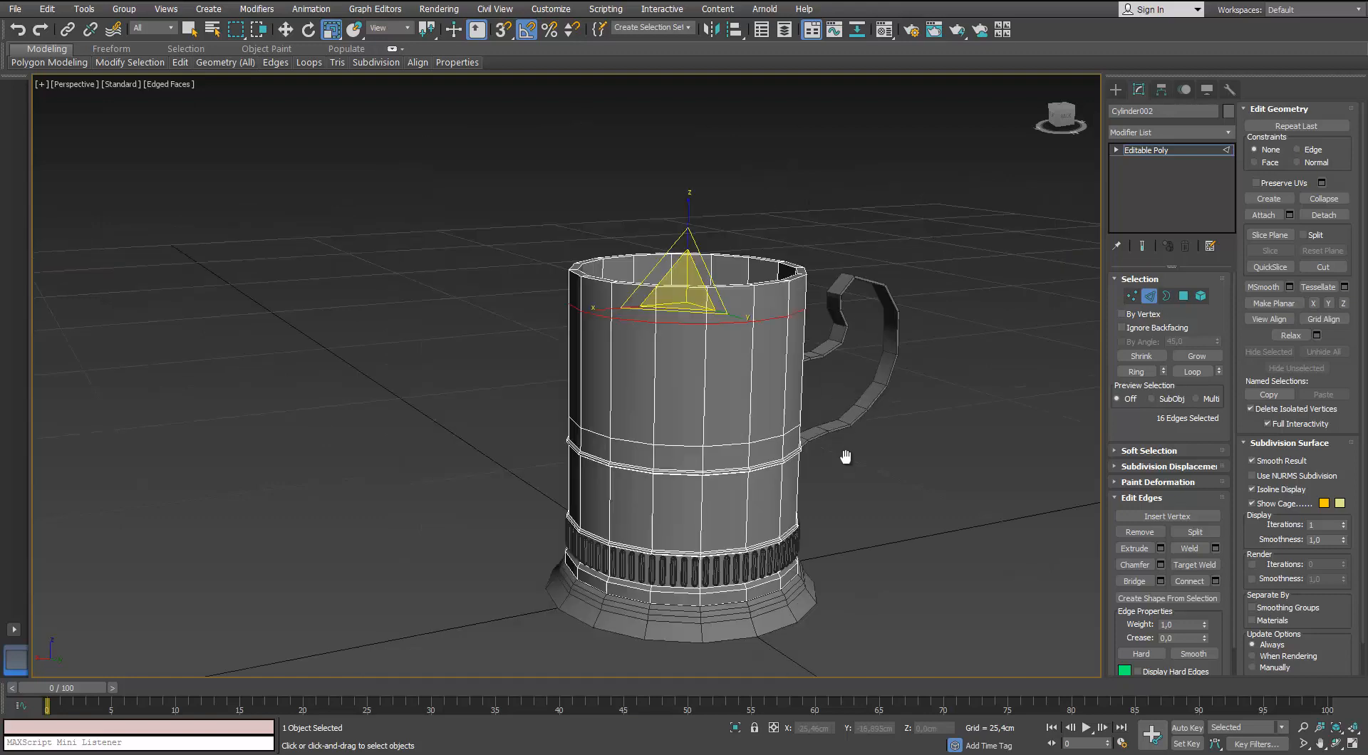
click(846, 455)
Connect the vertical edges of the band below the rim with 2 segments, using pinch 55 and slide 0.
alt+middle_drag(846, 455, 746, 362)
scroll(664, 257, up, 3)
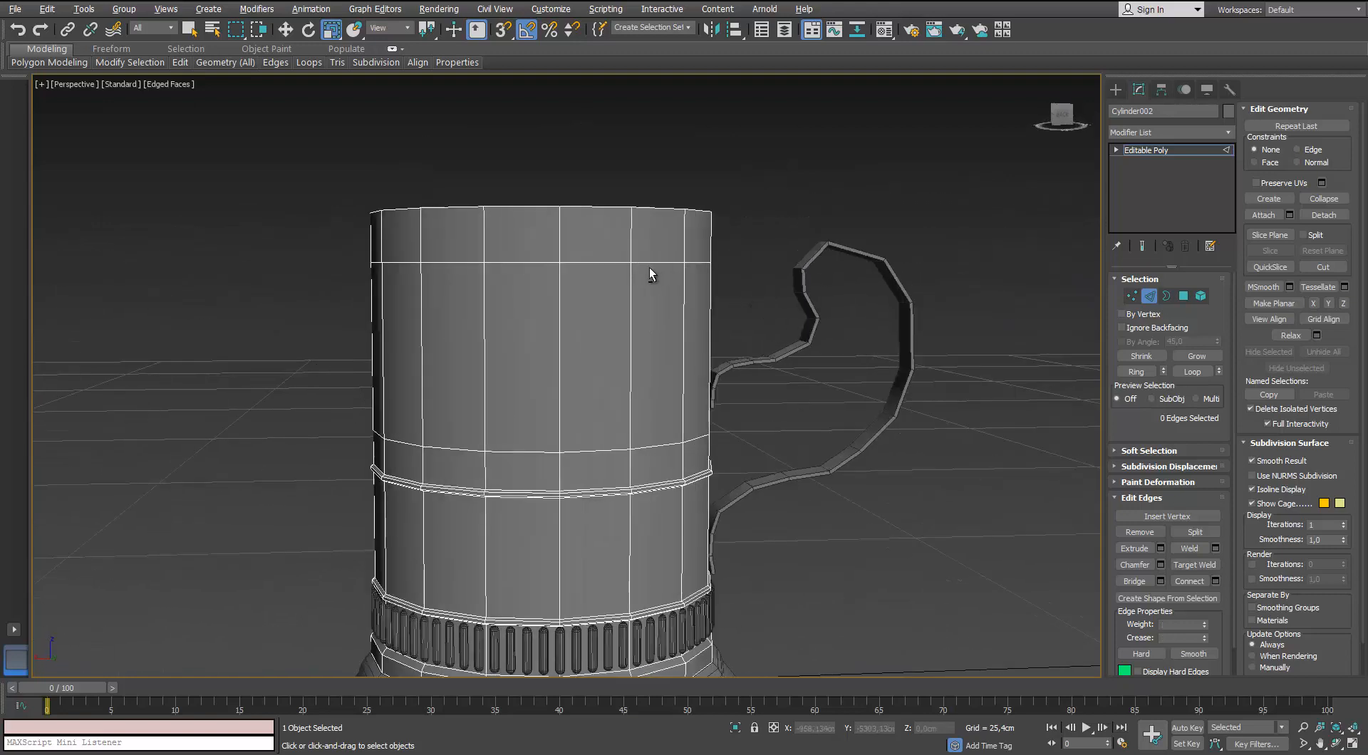
alt+middle_drag(651, 271, 620, 263)
double_click(617, 262)
double_click(564, 231)
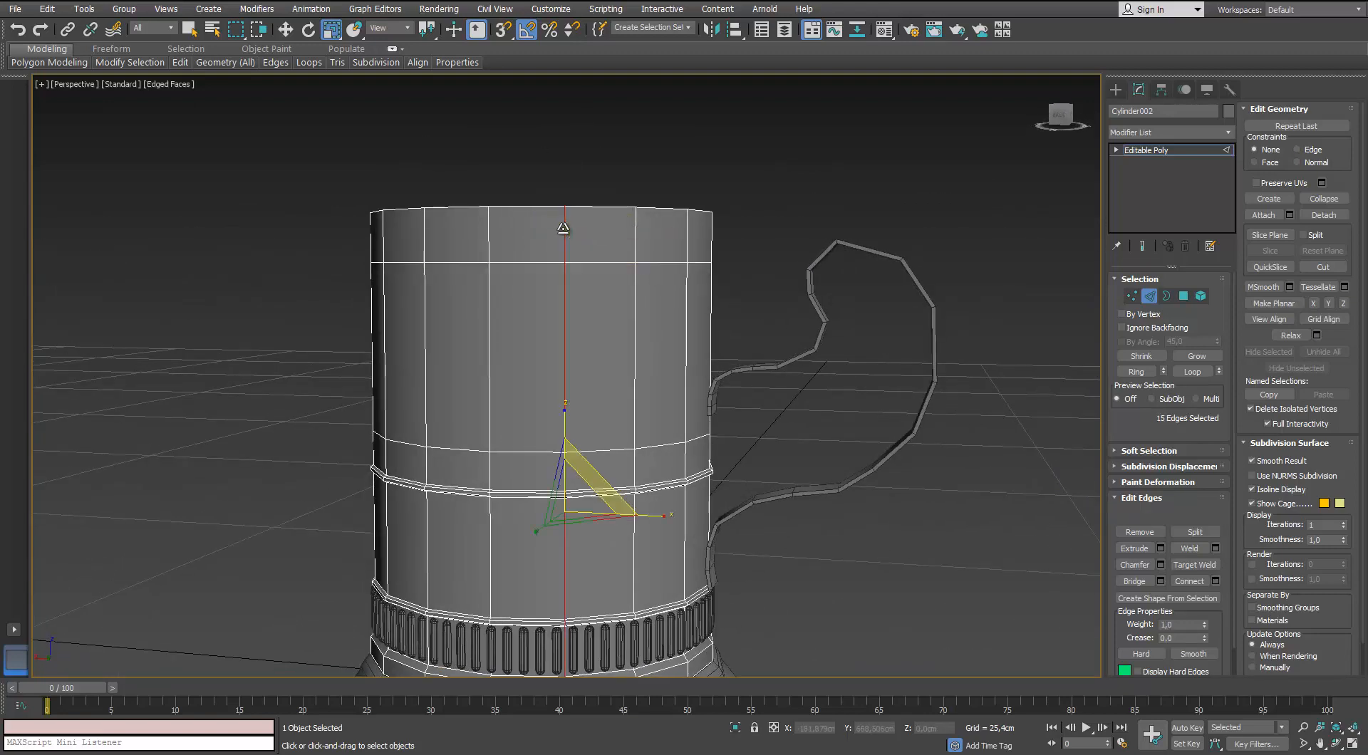
click(563, 239)
click(1136, 371)
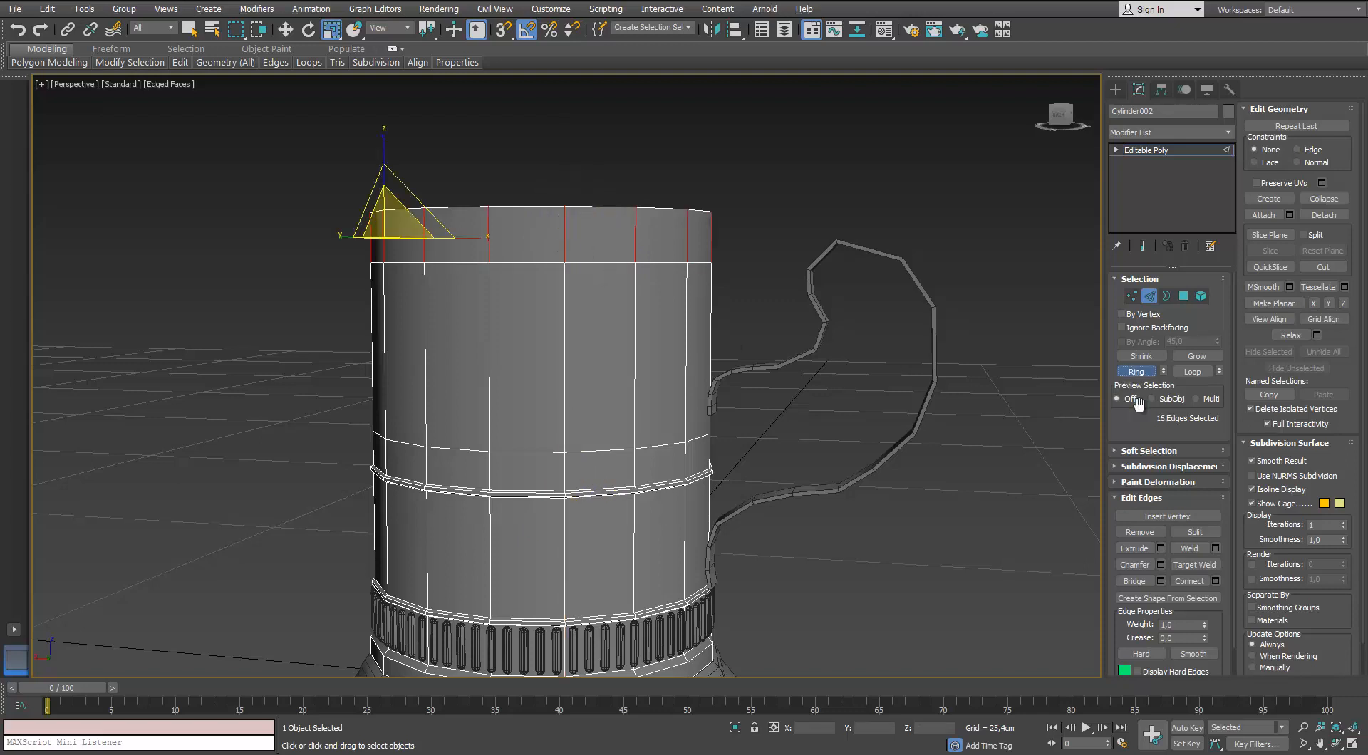
click(1215, 581)
click(838, 332)
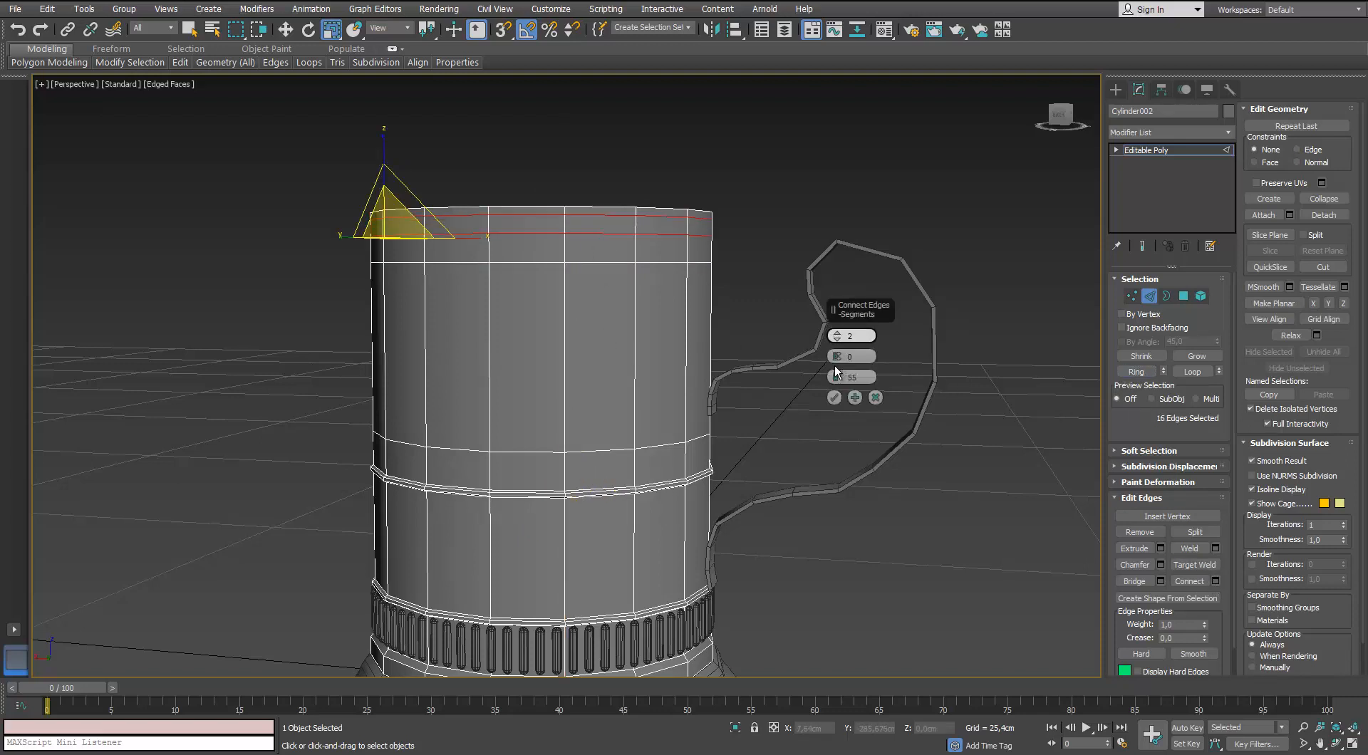
right_click(837, 378)
drag(837, 354, 828, 240)
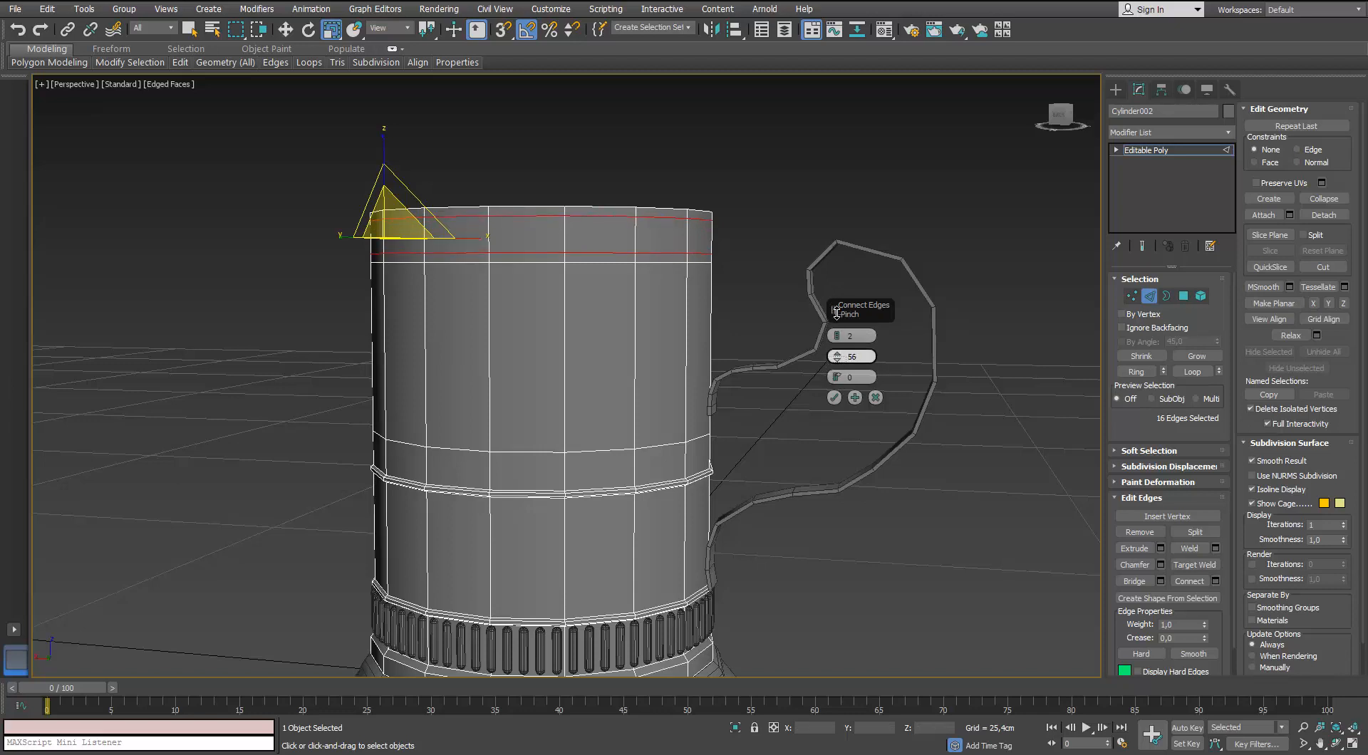
click(835, 397)
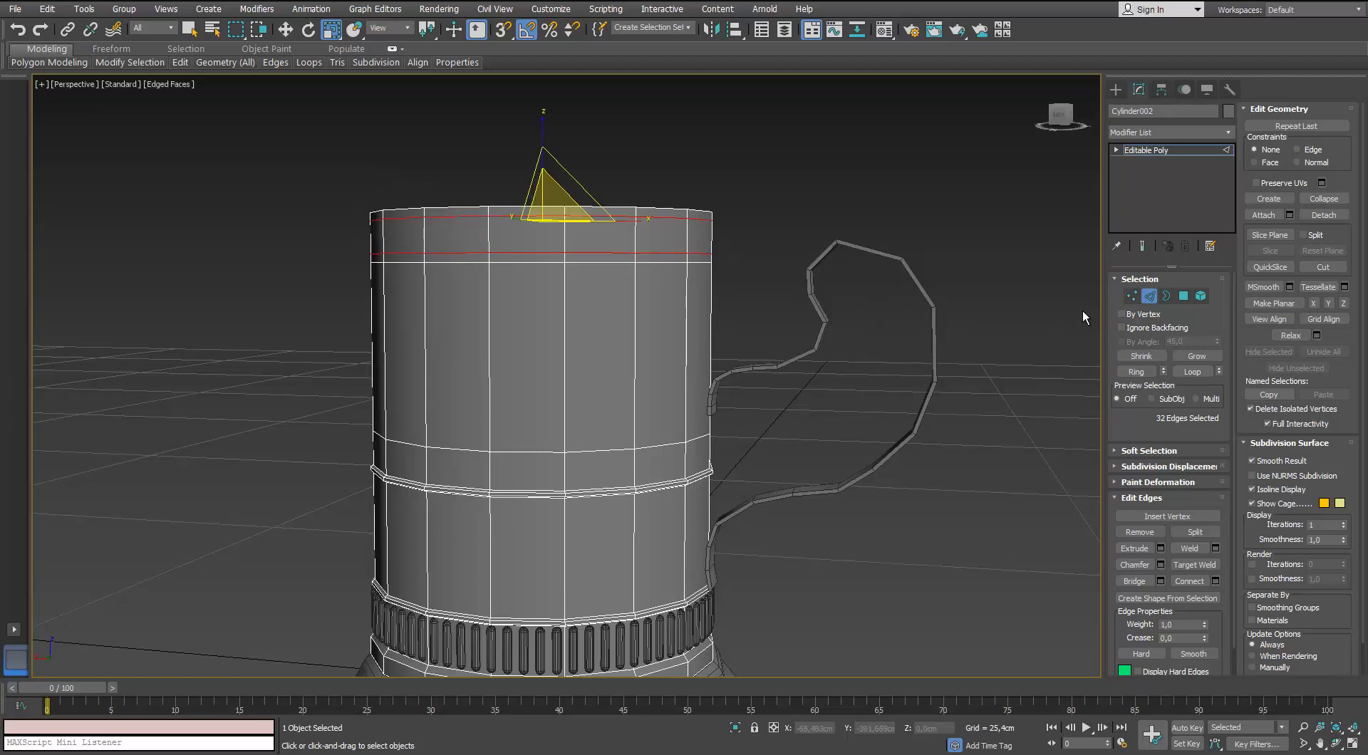
Select the two lowest edge loops of the rim band and move them slightly down.
click(647, 250)
double_click(649, 254)
ctrl+double_click(650, 262)
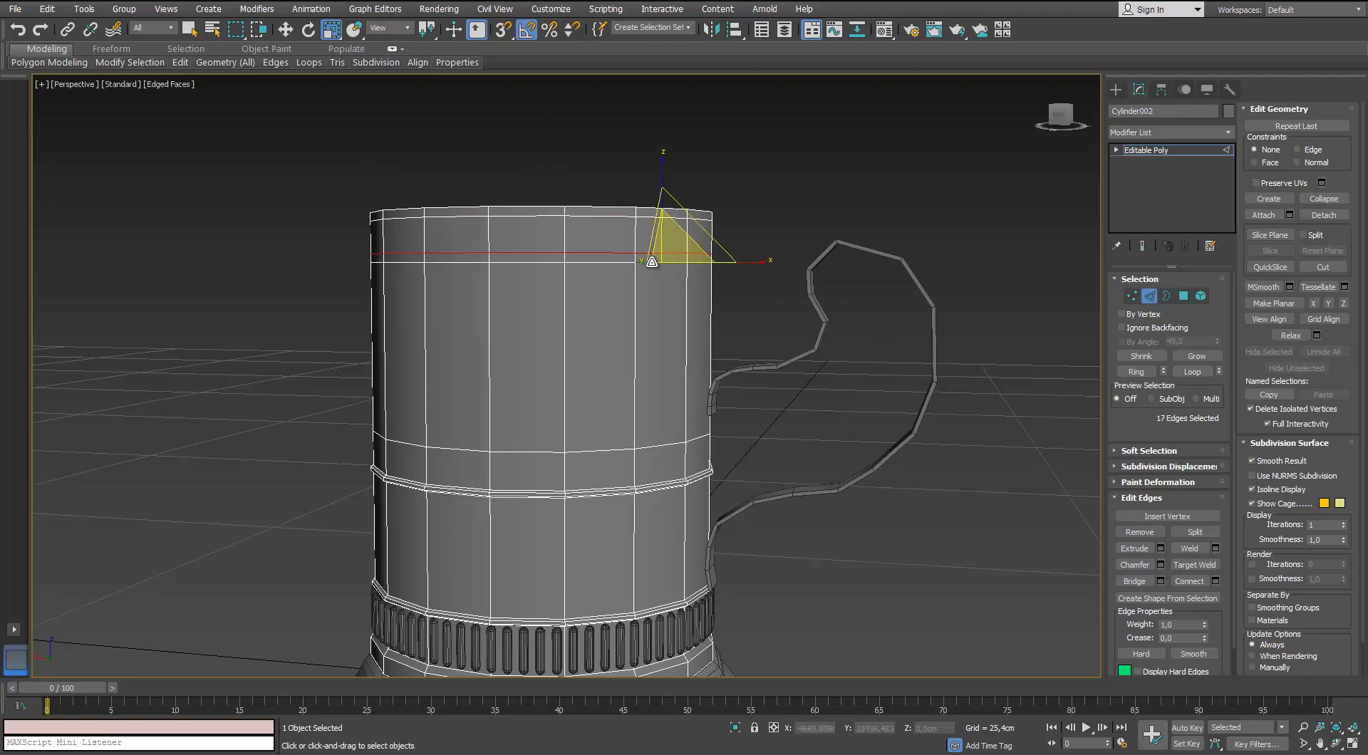
key(w)
drag(541, 202, 541, 218)
scroll(547, 219, down, 5)
alt+middle_drag(760, 303, 777, 370)
click(776, 372)
Connect the ring of short edges across the mug's rim top with 2 segments, pinch 55 and slide 0.
scroll(570, 206, up, 8)
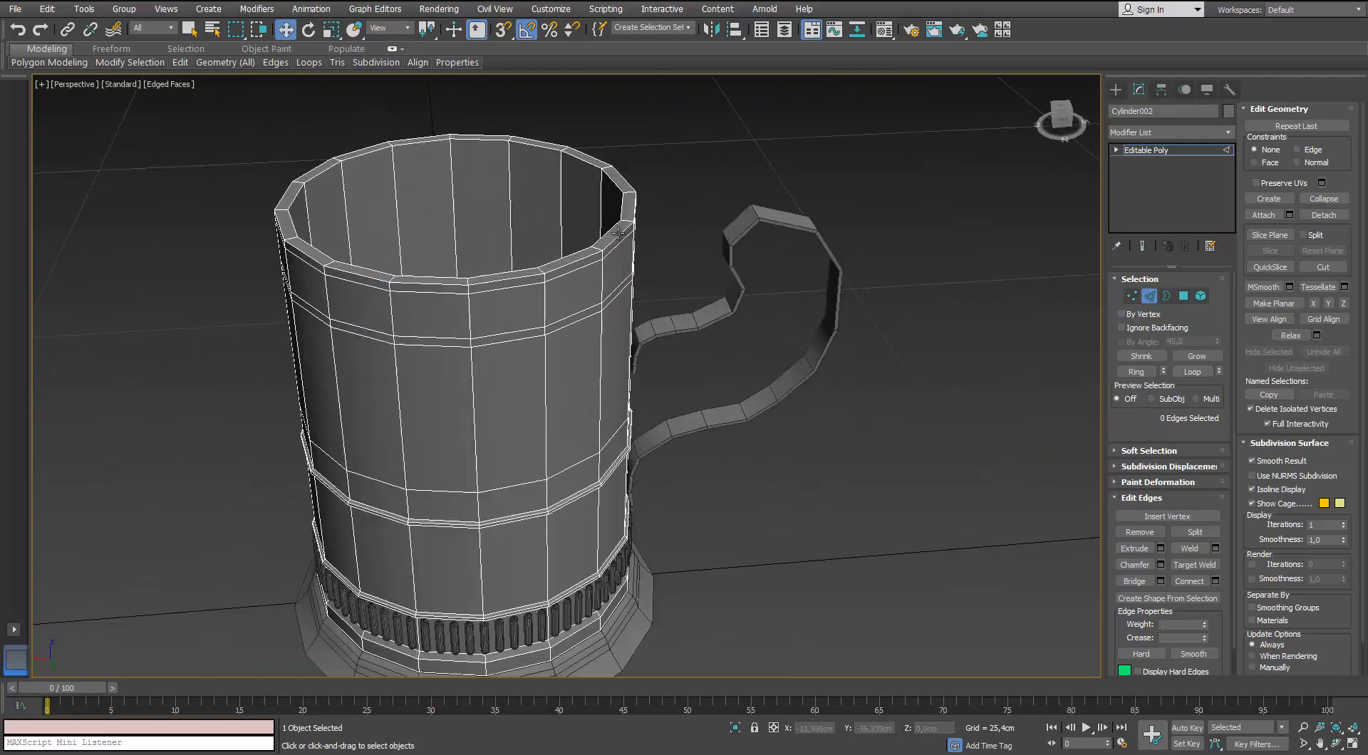
double_click(629, 216)
click(633, 215)
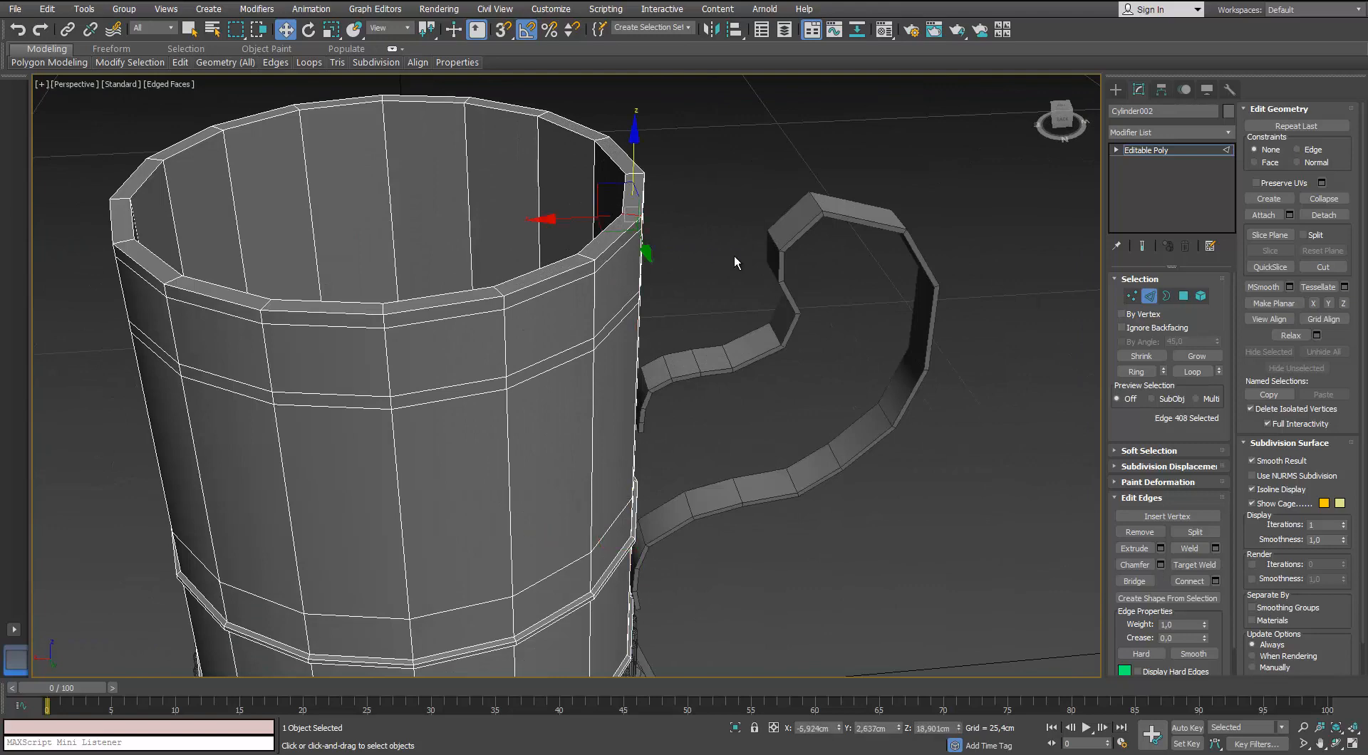
key(alt+r)
click(1216, 581)
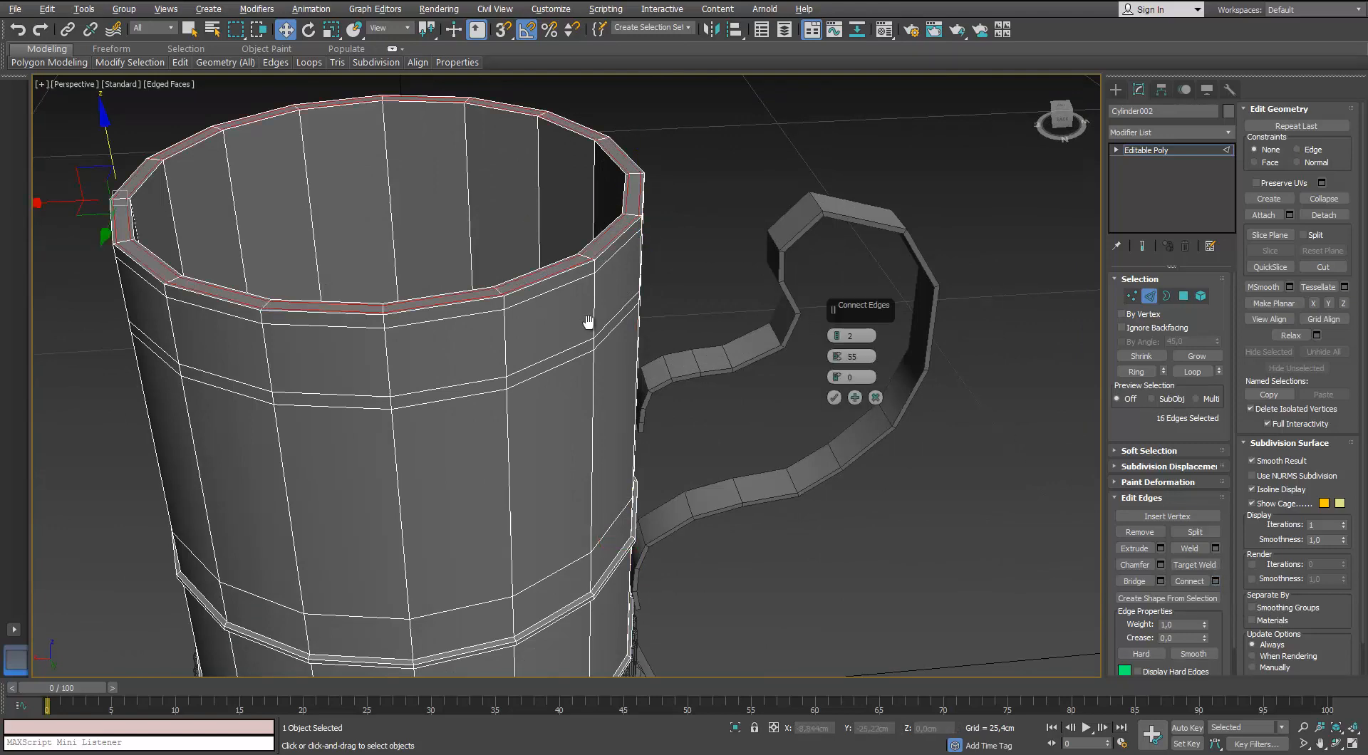
scroll(587, 318, up, 3)
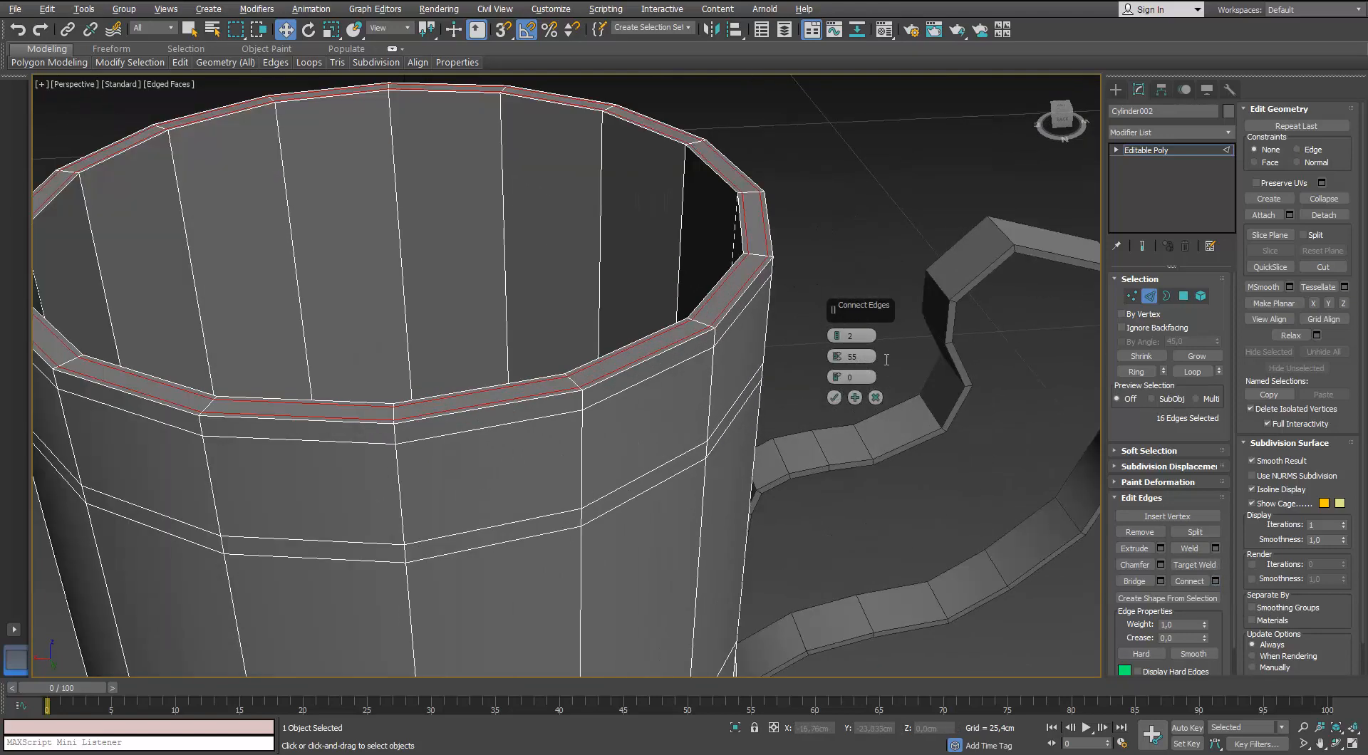
click(835, 399)
Raise the two new rim-top edge loops by about 0.078 cm and deselect the mug body.
alt+middle_drag(592, 359, 536, 289)
drag(386, 135, 383, 132)
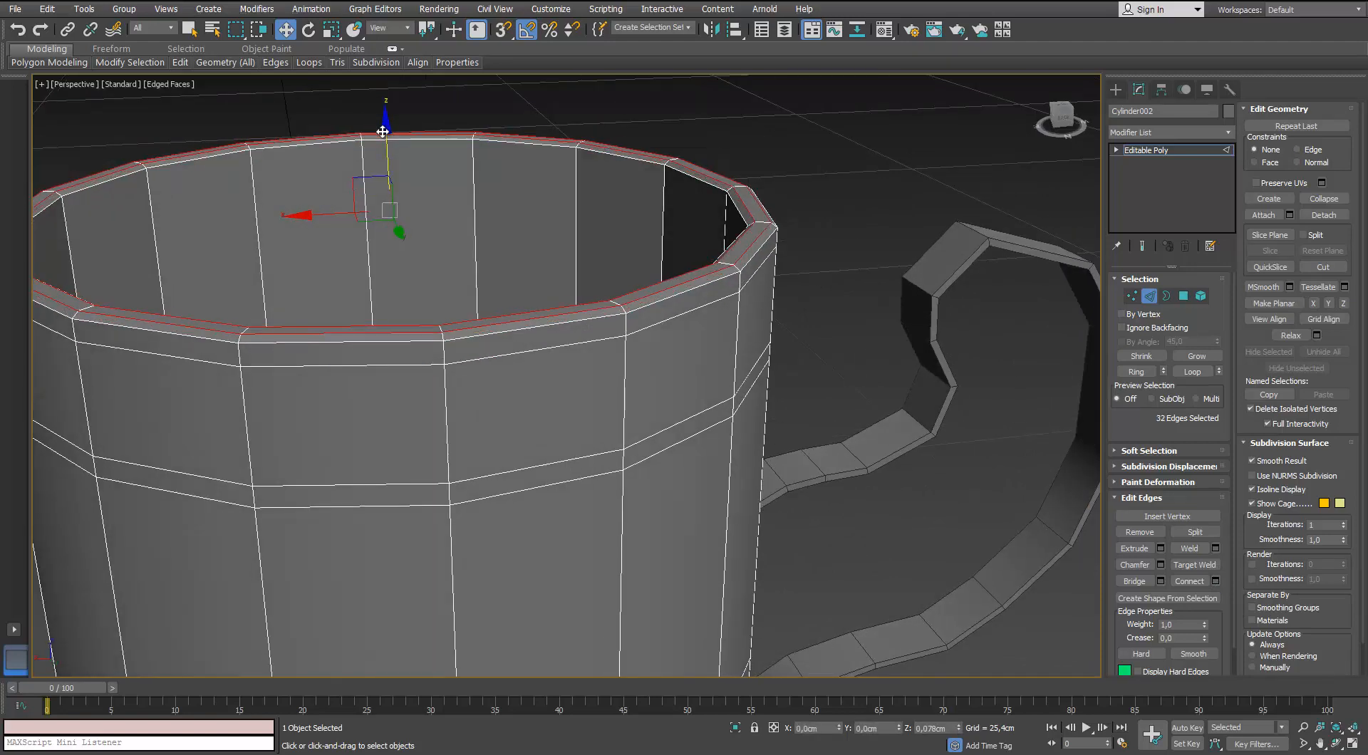
scroll(471, 164, down, 4)
click(639, 247)
alt+middle_drag(702, 180, 634, 245)
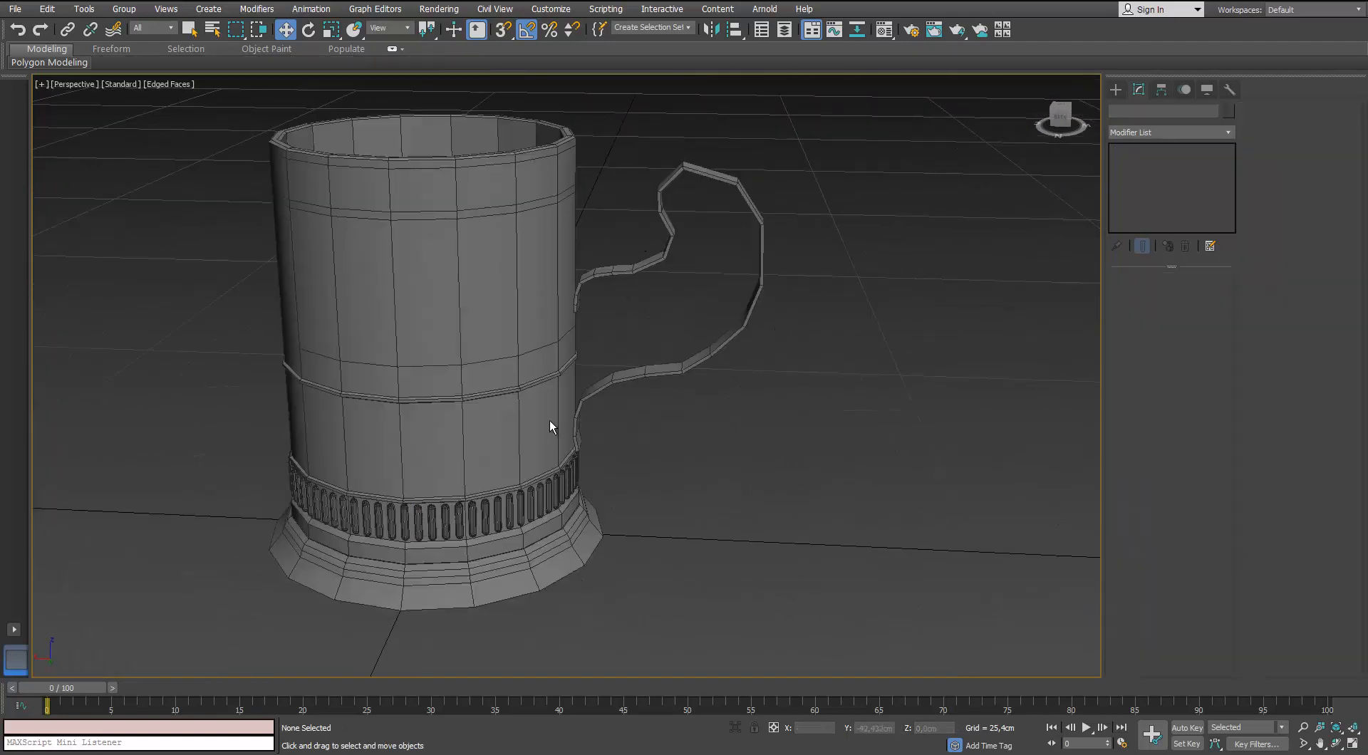
Select only the vertices of the mug's middle ridge, excluding the loop above it, and raise them to about Z 9.66 cm.
alt+middle_drag(549, 426, 495, 412)
click(496, 415)
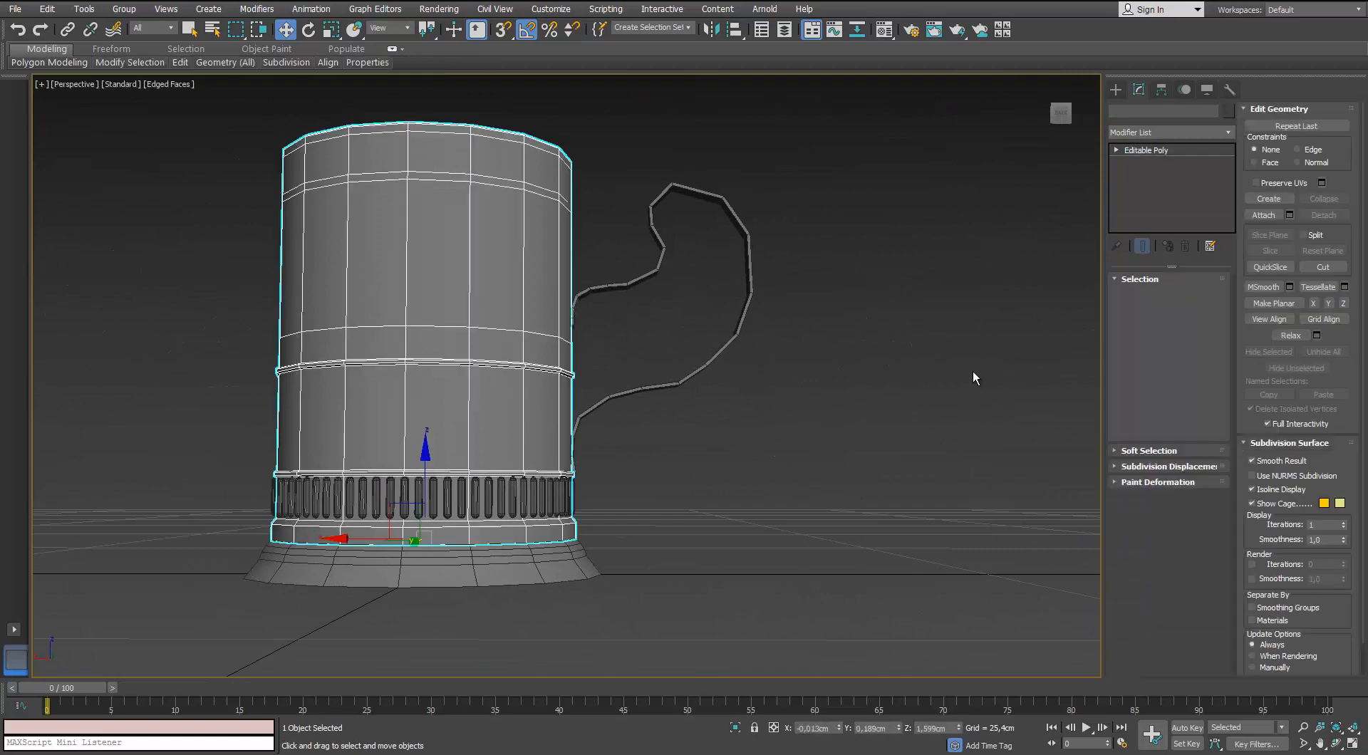
key(1)
drag(596, 354, 229, 391)
alt+middle_drag(229, 391, 649, 293)
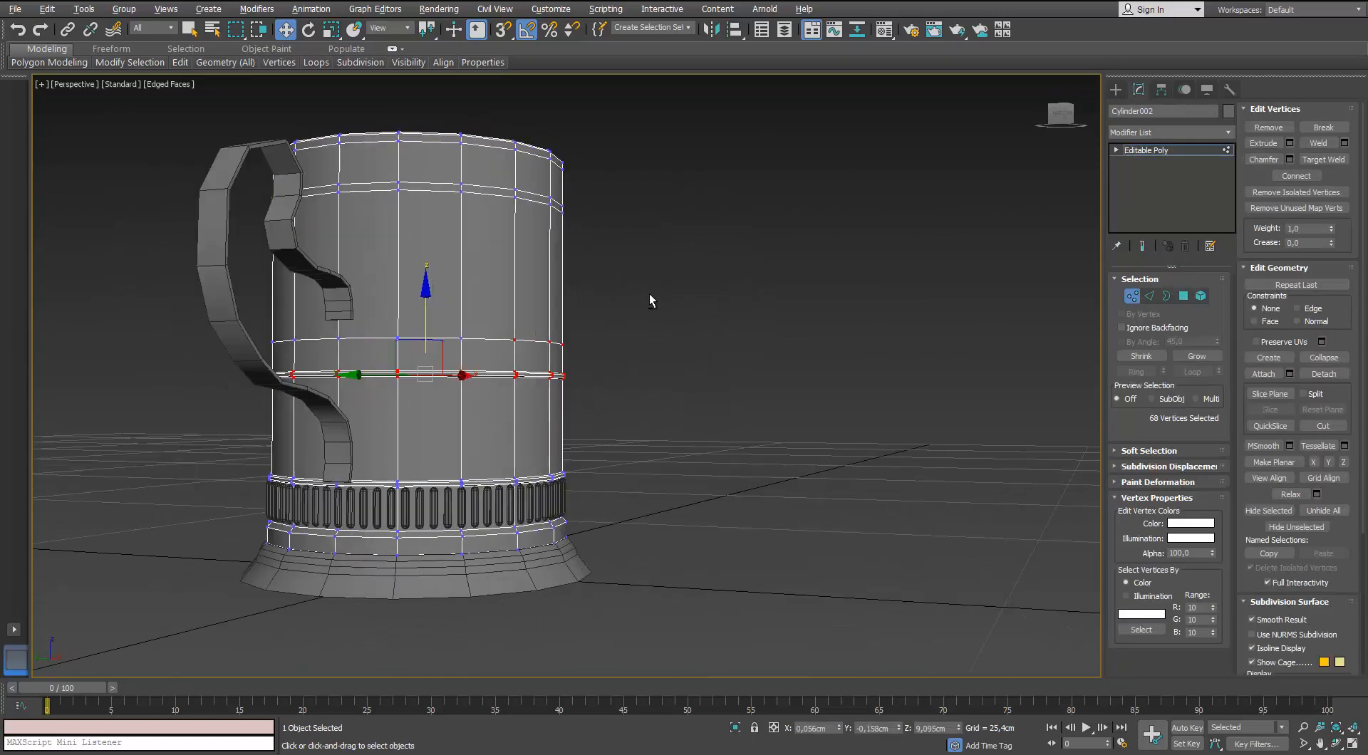
alt+drag(476, 350, 473, 350)
alt+middle_drag(474, 351, 322, 357)
scroll(456, 367, up, 1)
mouse_move(410, 318)
mouse_down()
mouse_move(409, 247)
mouse_move(409, 302)
mouse_up()
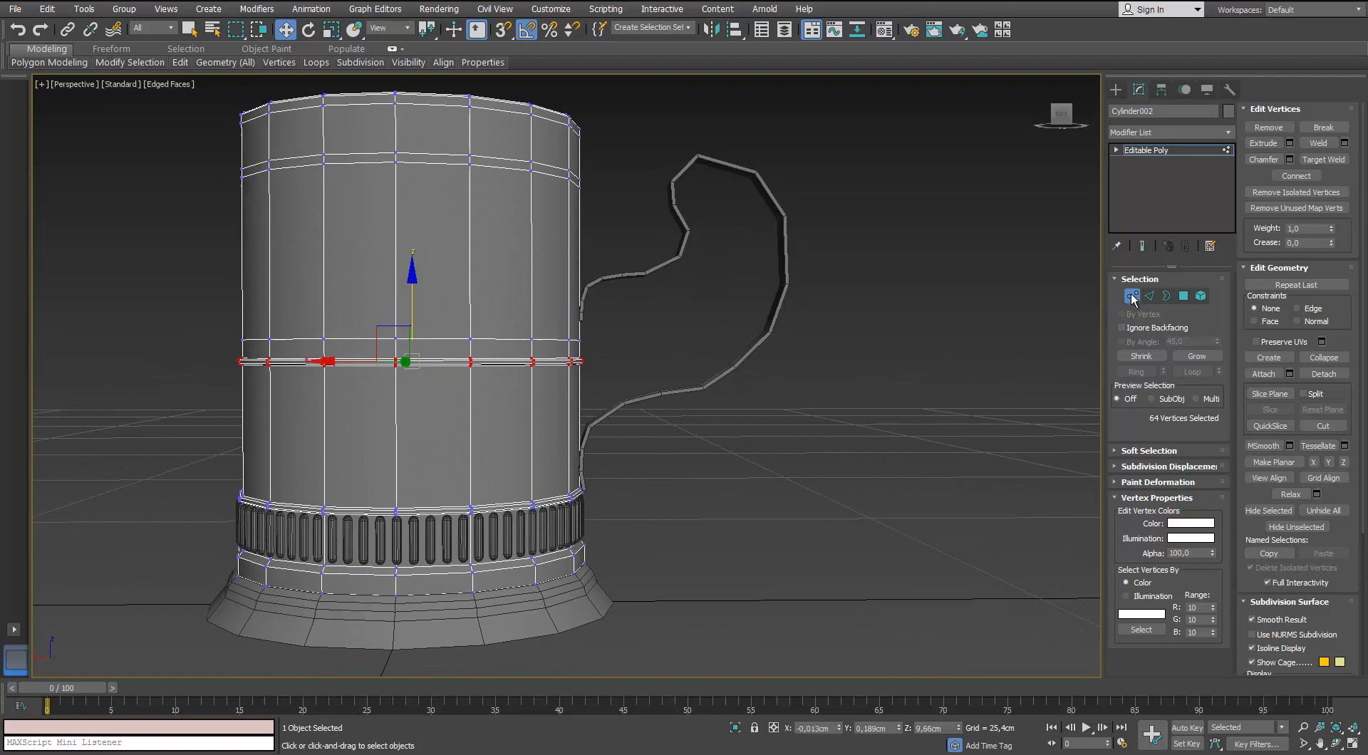
Remove the horizontal edge loop just above the middle ridge.
click(1146, 298)
click(1142, 296)
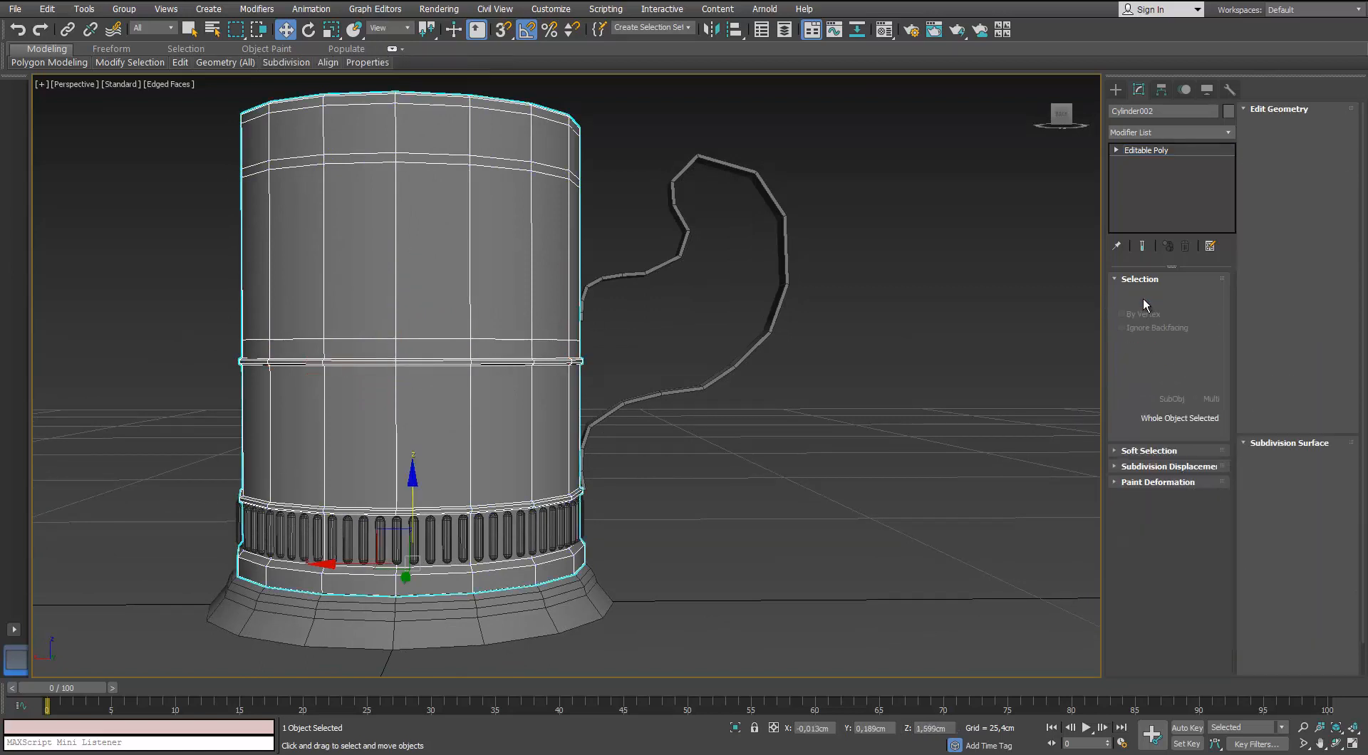
click(1147, 298)
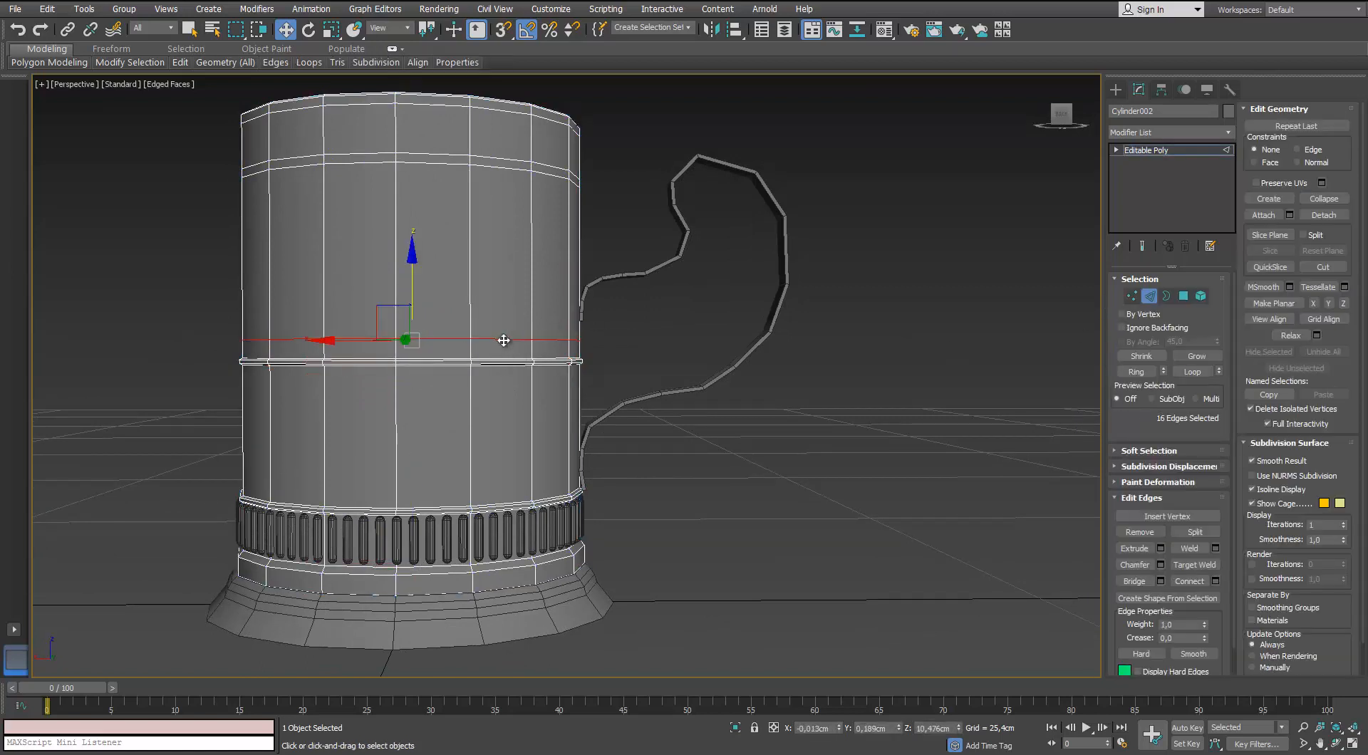
click(503, 340)
Raise the middle ridge's vertices further to about Z 10.12 cm, then finish vertex editing and deselect the mug body.
click(1132, 295)
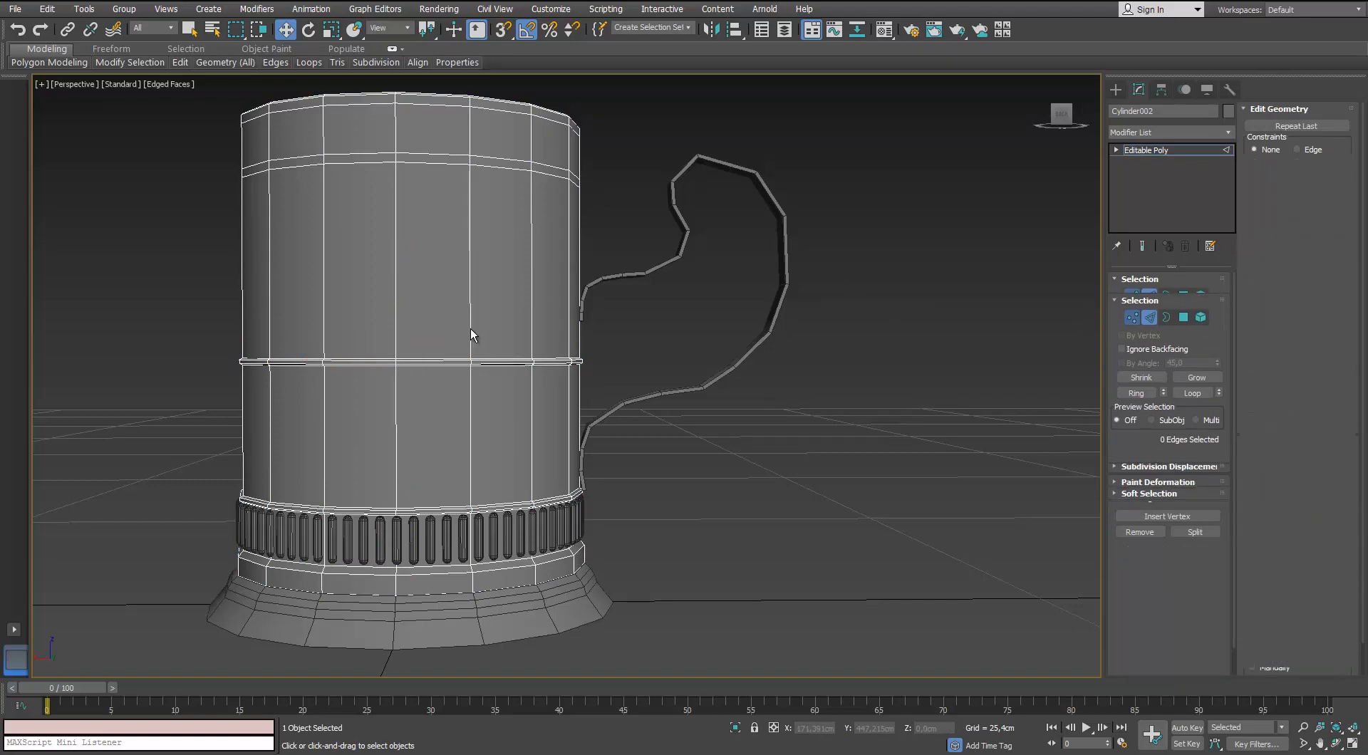
drag(413, 304, 402, 289)
alt+middle_drag(584, 396, 560, 416)
scroll(590, 381, up, 4)
scroll(578, 389, down, 5)
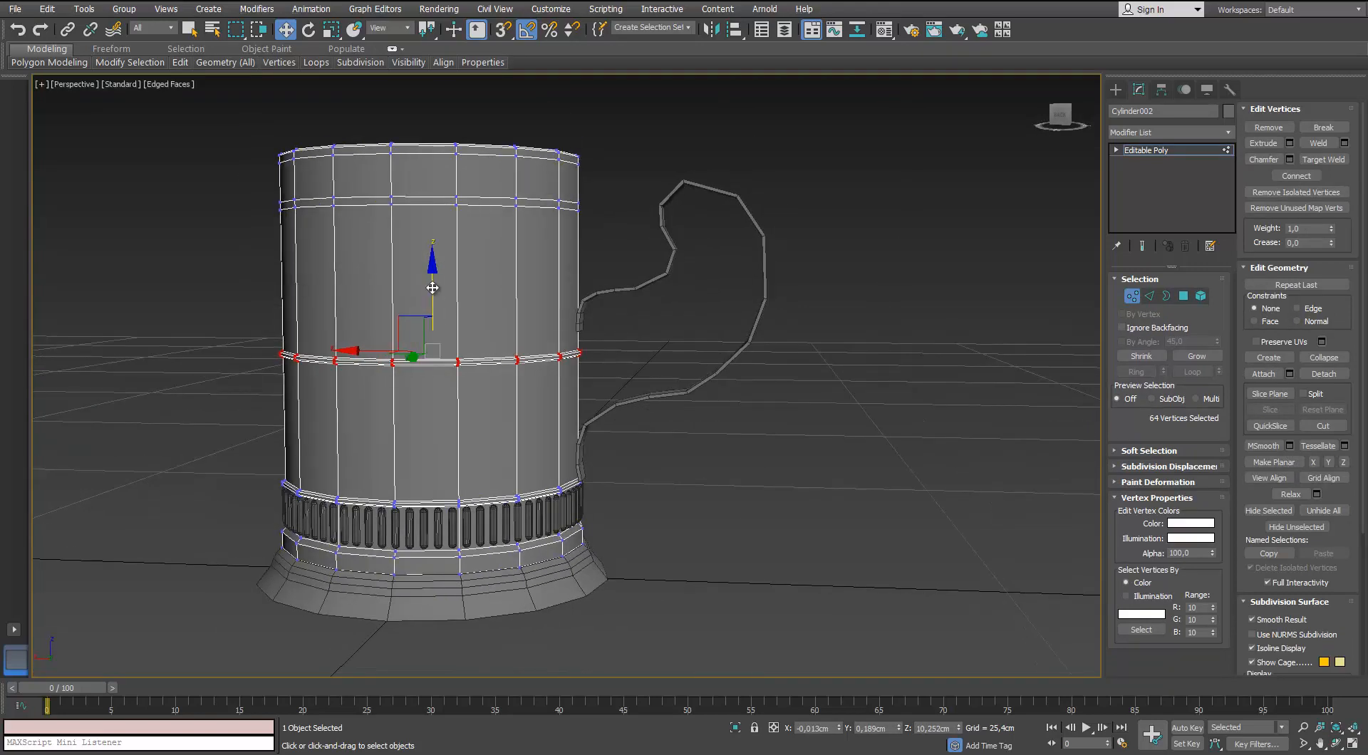
scroll(432, 287, up, 2)
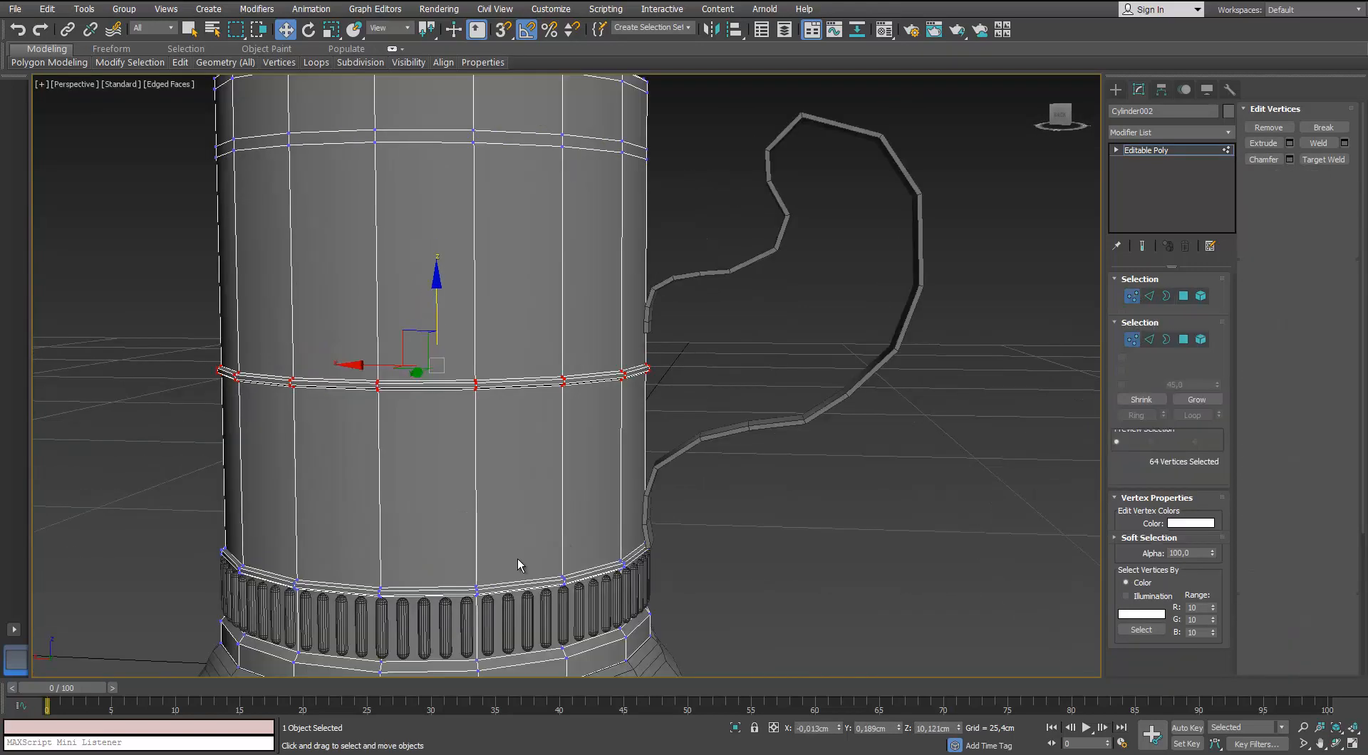
key(1)
middle_drag(517, 559, 567, 513)
click(776, 590)
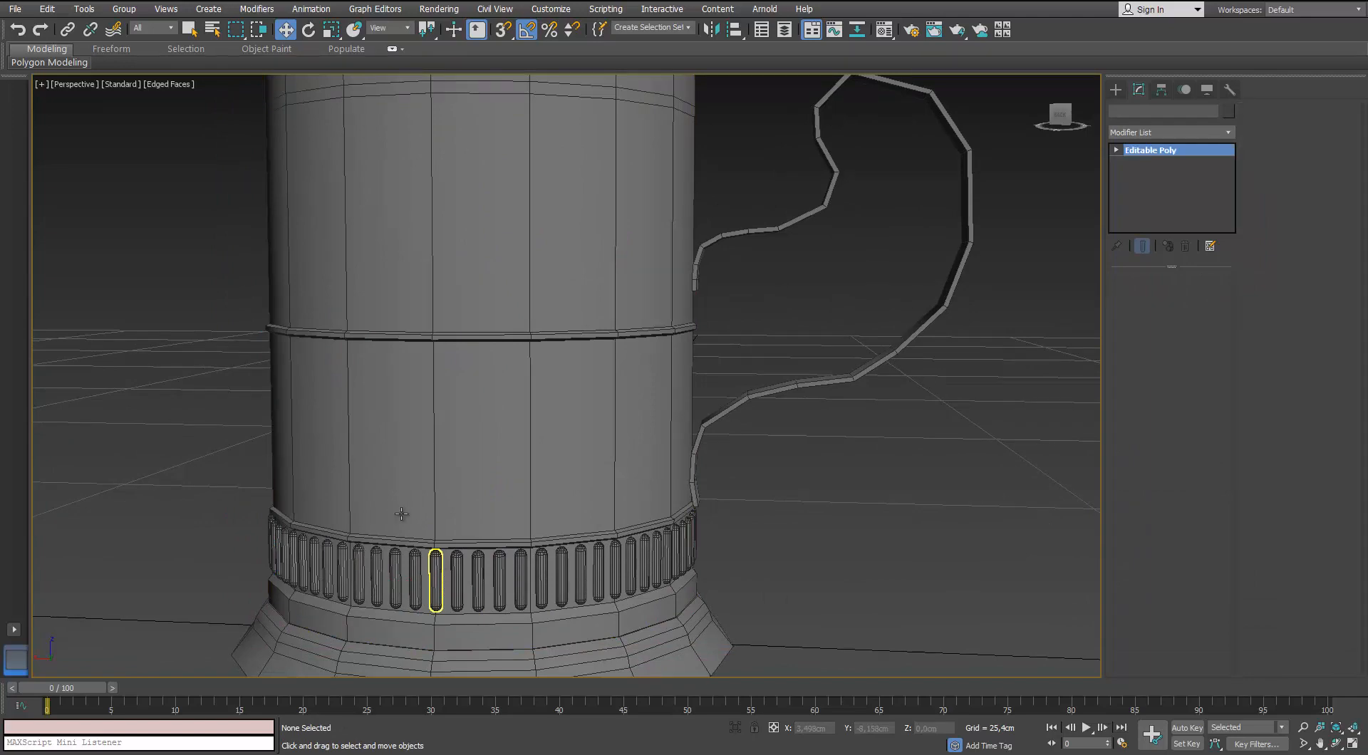
Copy one front capsule from the lower band straight up to the middle ridge, at about Z 11.23 cm.
click(435, 578)
alt+middle_drag(438, 485, 442, 454)
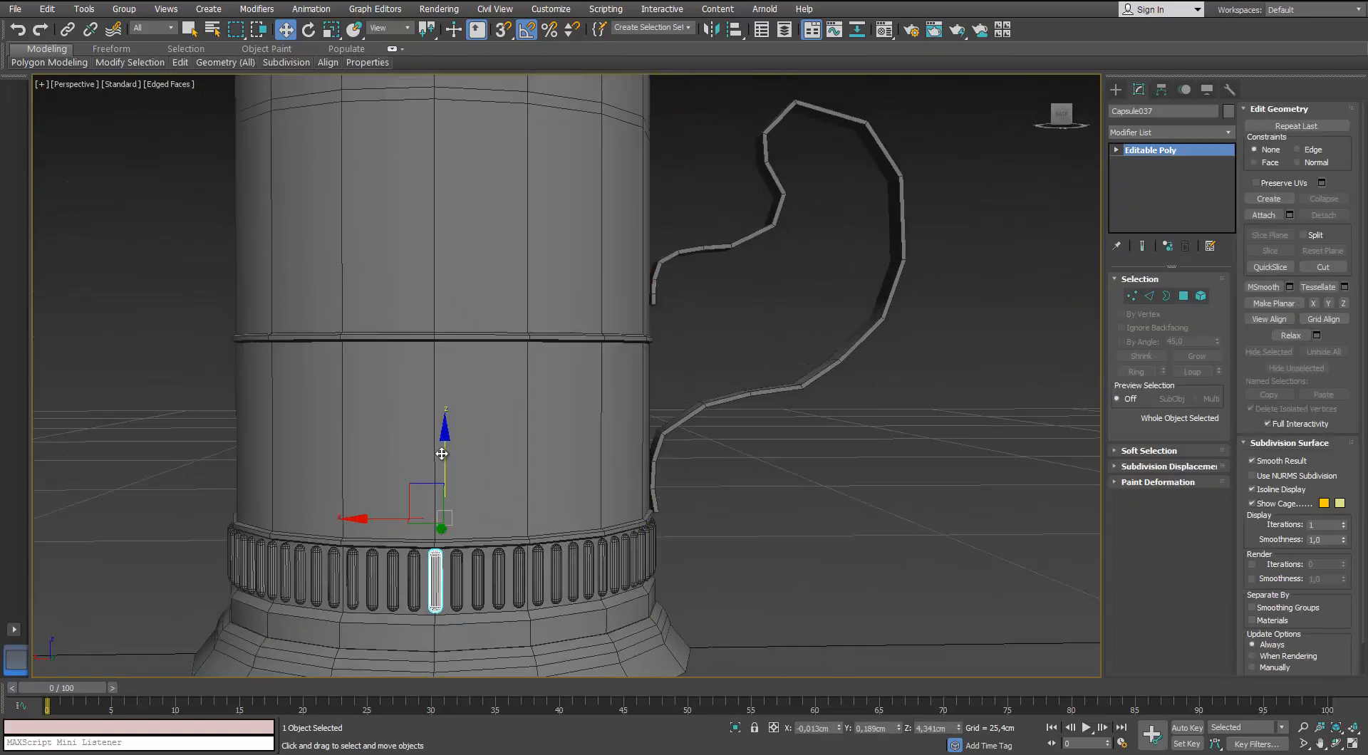
shift+drag(435, 579, 435, 328)
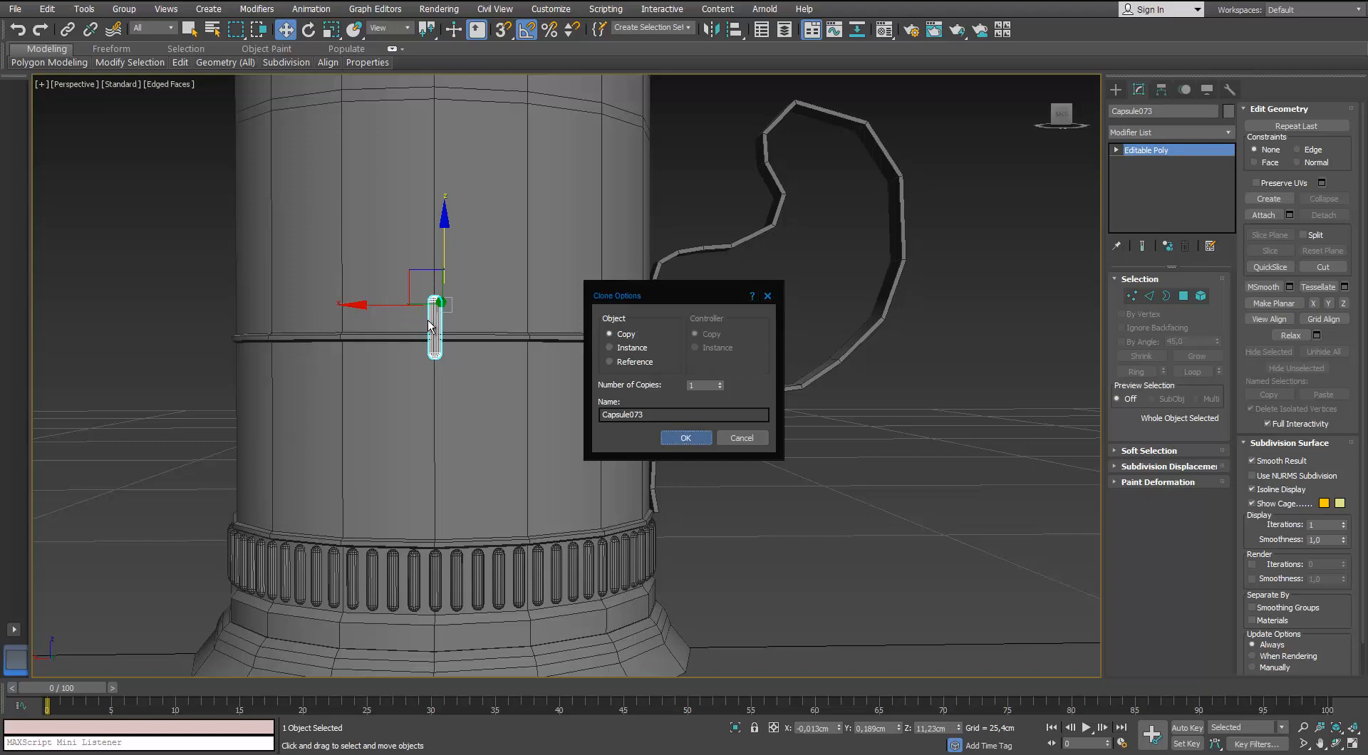
key(Return)
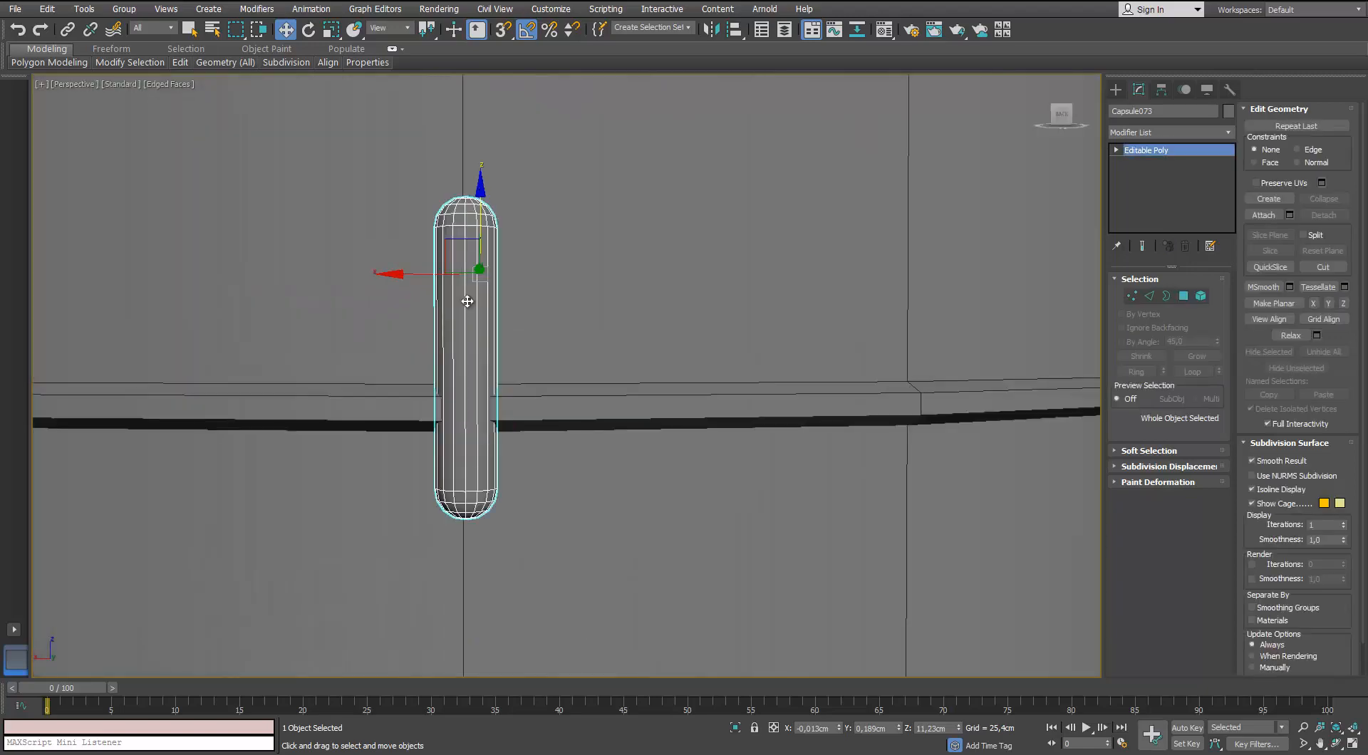
Shorten the copied capsule by moving its lower cap vertices up about 0.73 cm, above the ridge.
click(1131, 297)
drag(570, 458, 341, 569)
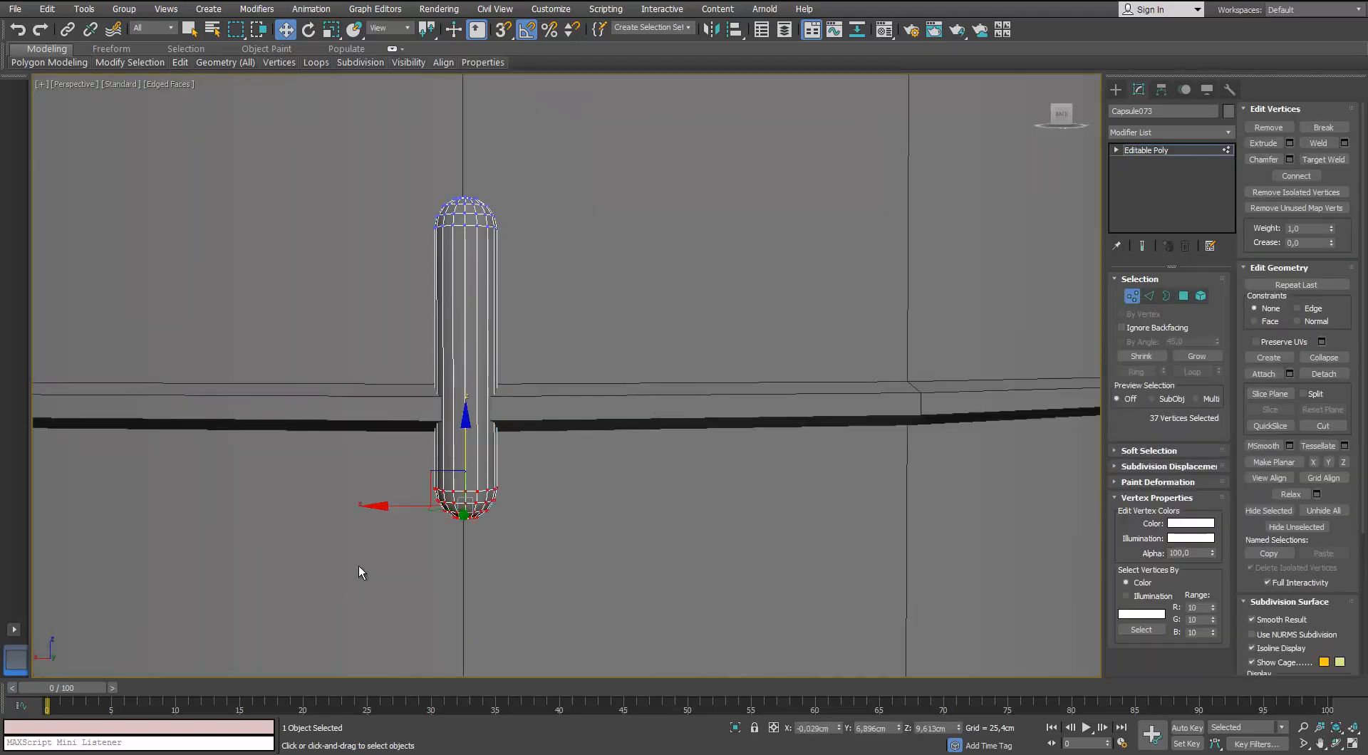
alt+middle_drag(358, 565, 463, 470)
drag(465, 443, 462, 323)
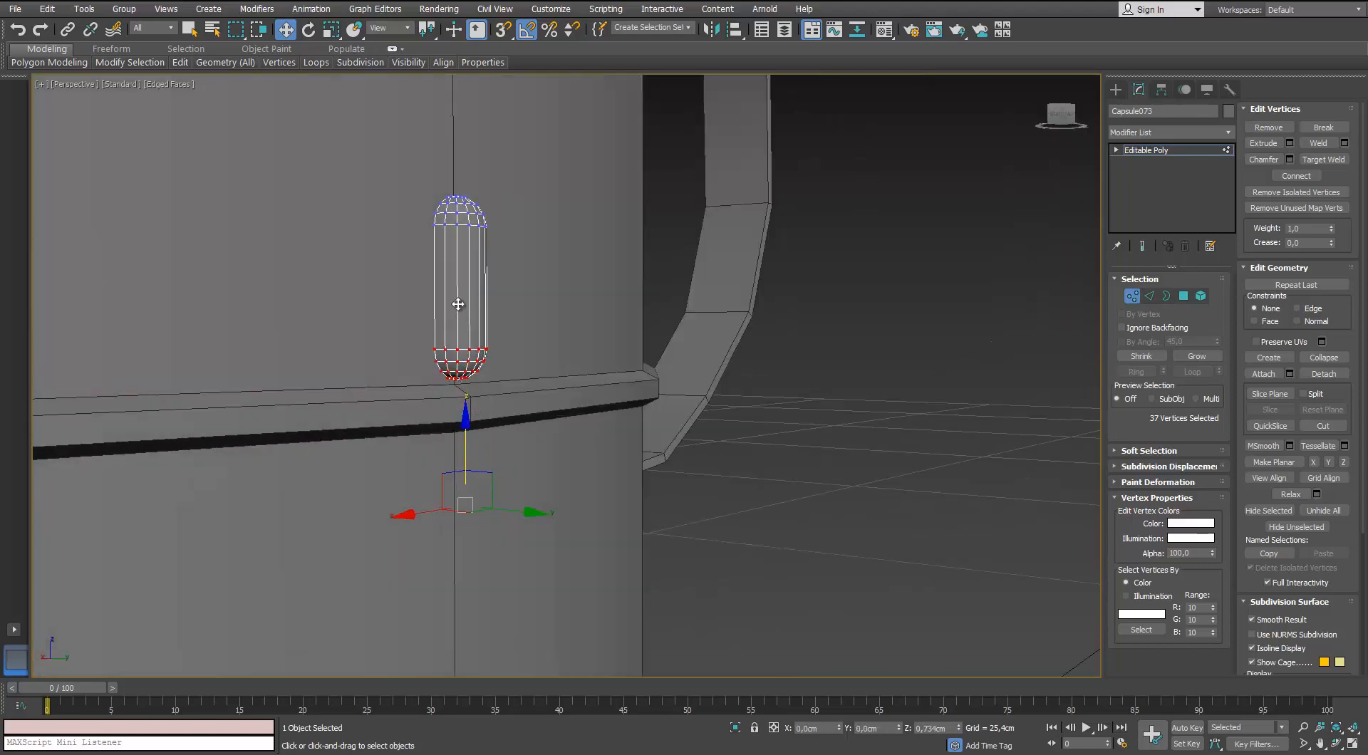
Lower the capsule's upper cap vertices until both caps meet and form a small sphere.
drag(463, 158, 462, 272)
scroll(461, 310, up, 2)
alt+middle_drag(461, 310, 408, 319)
drag(474, 269, 468, 278)
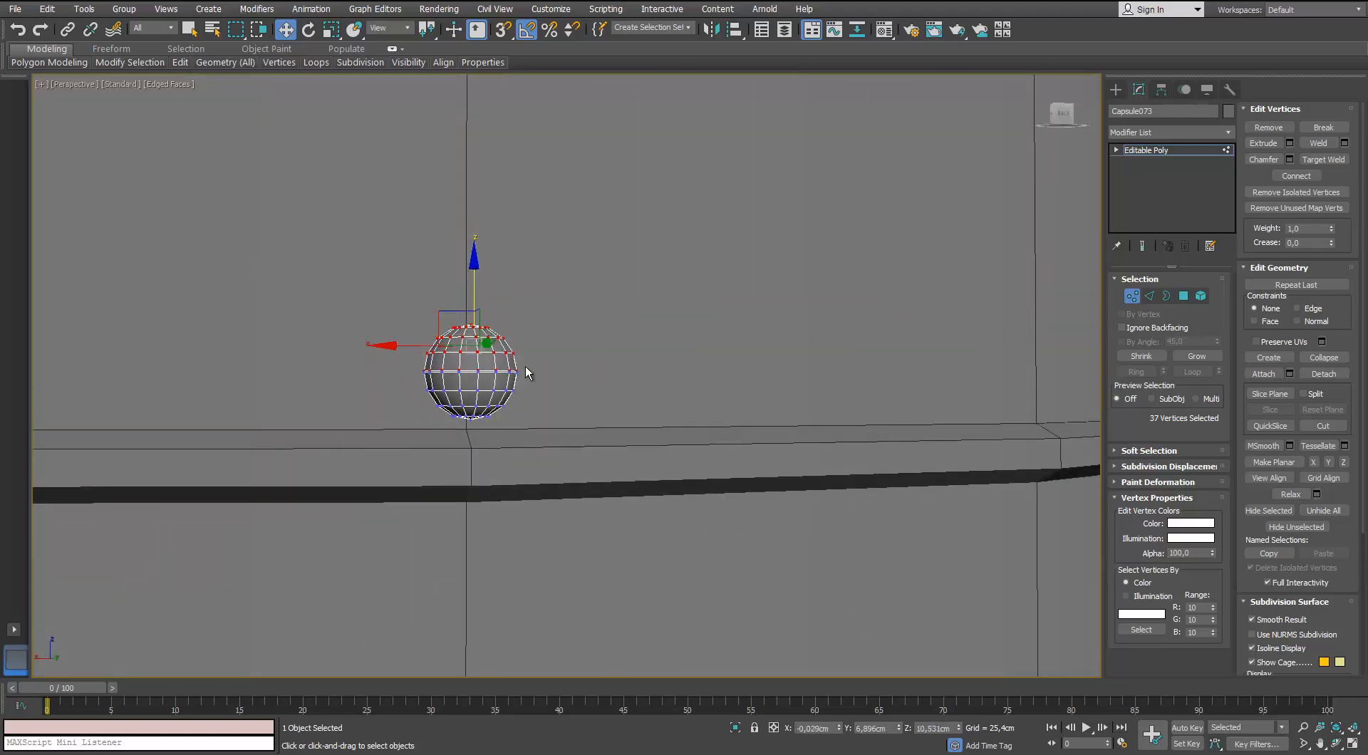
Weld the overlapping vertices along the small sphere's middle, with the weld threshold reset to its minimum.
drag(390, 387, 389, 388)
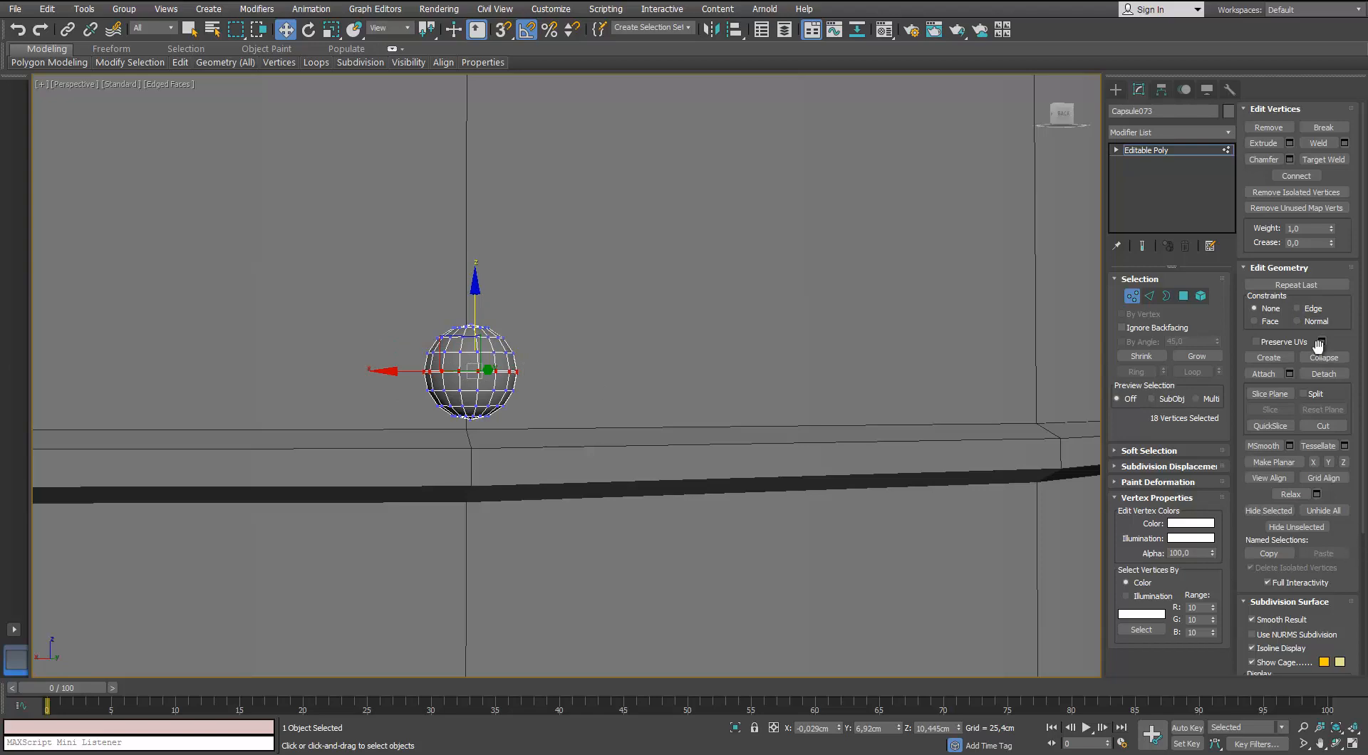
click(1343, 143)
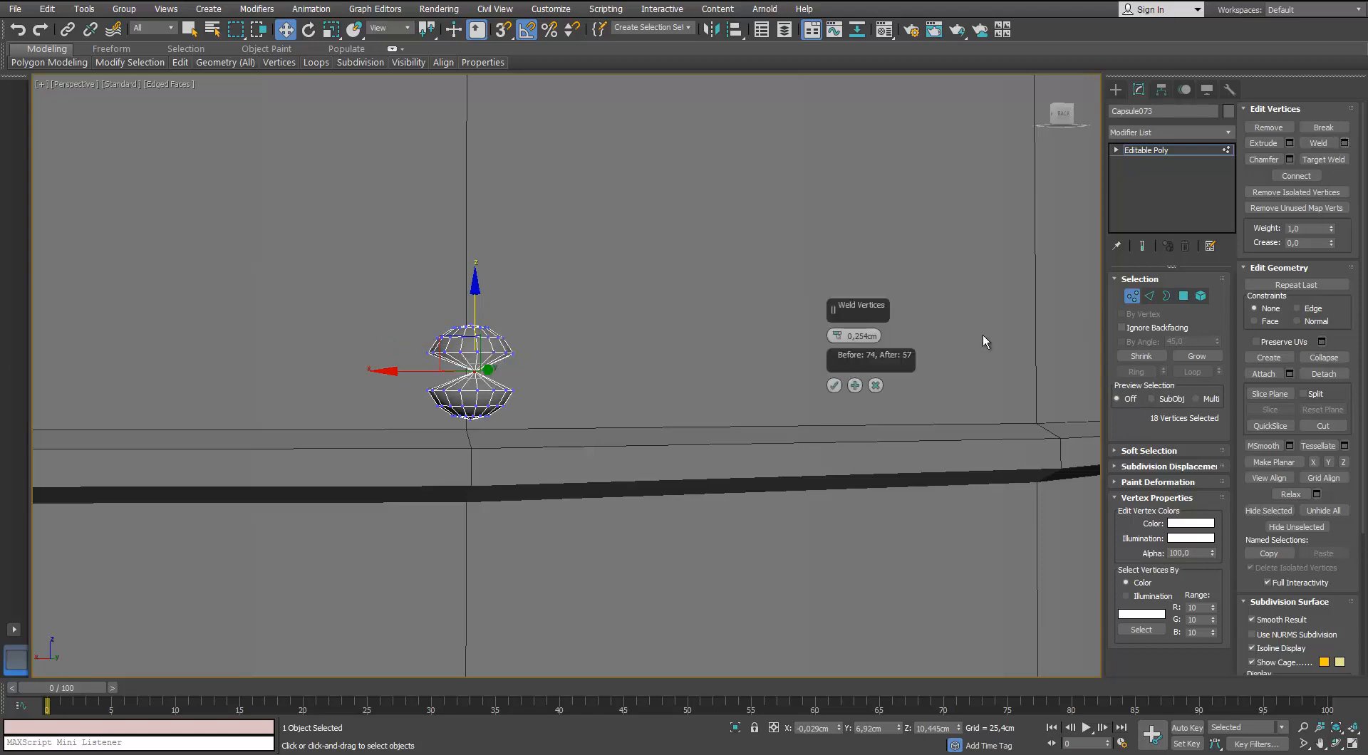
right_click(838, 335)
click(834, 385)
alt+middle_drag(832, 388, 661, 369)
click(1132, 296)
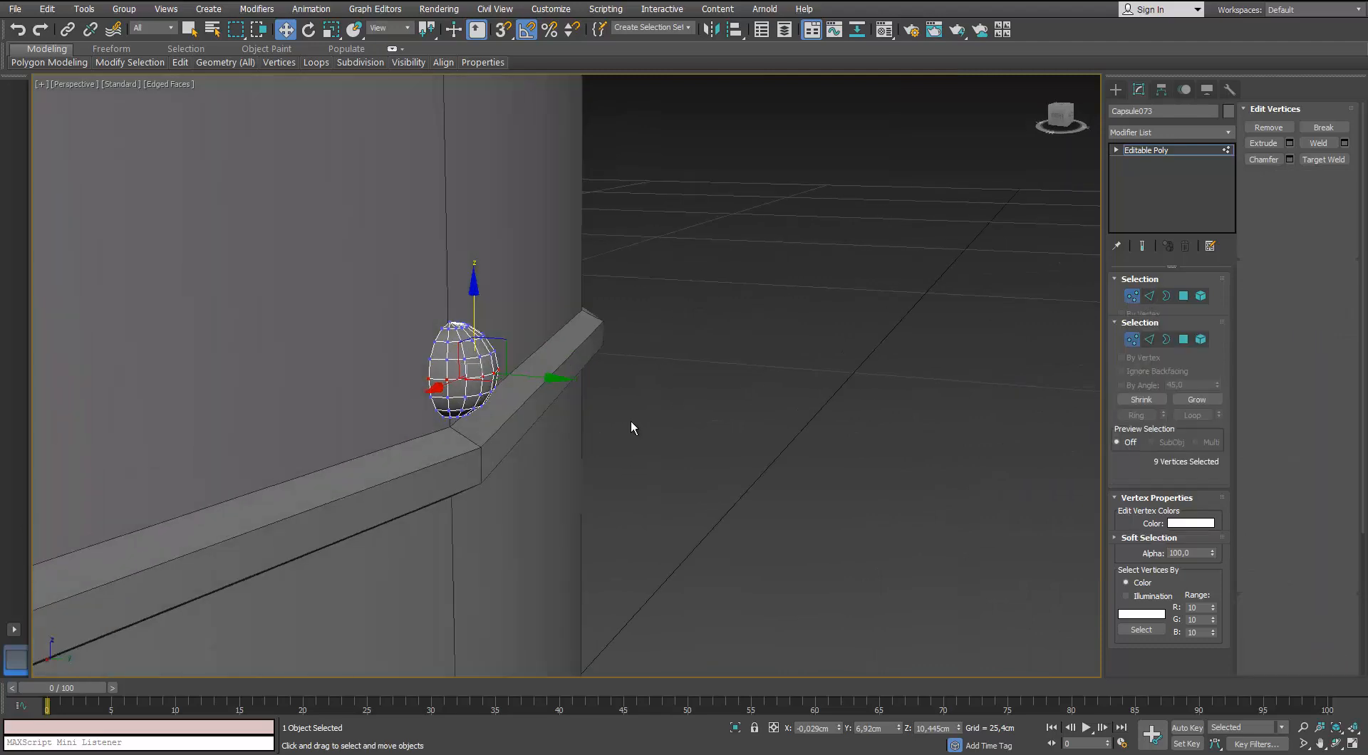
Clone the small sphere as instances rotated in 5-degree increments around the mug's full circumference.
scroll(630, 421, down, 5)
alt+middle_drag(618, 409, 669, 467)
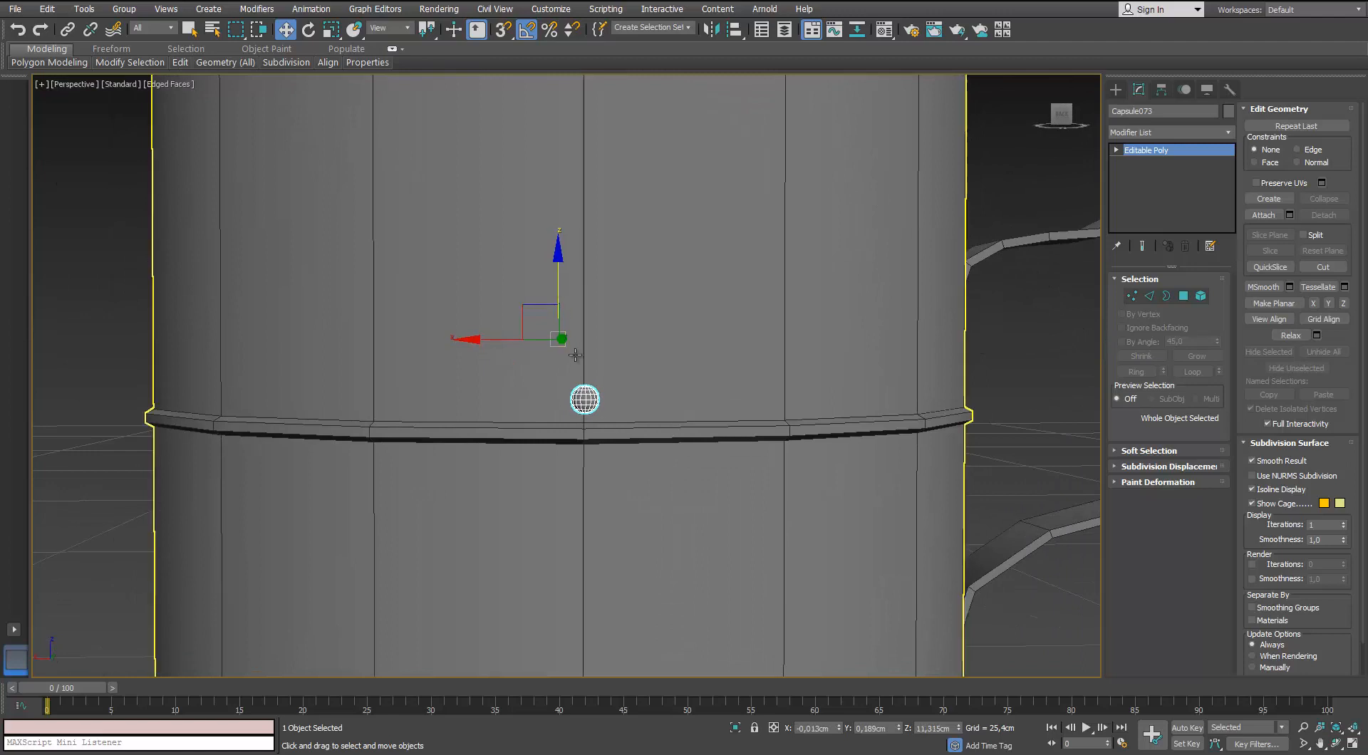
key(e)
mouse_move(603, 338)
shift+mouse_down()
mouse_move(541, 340)
mouse_move(610, 338)
shift+mouse_up()
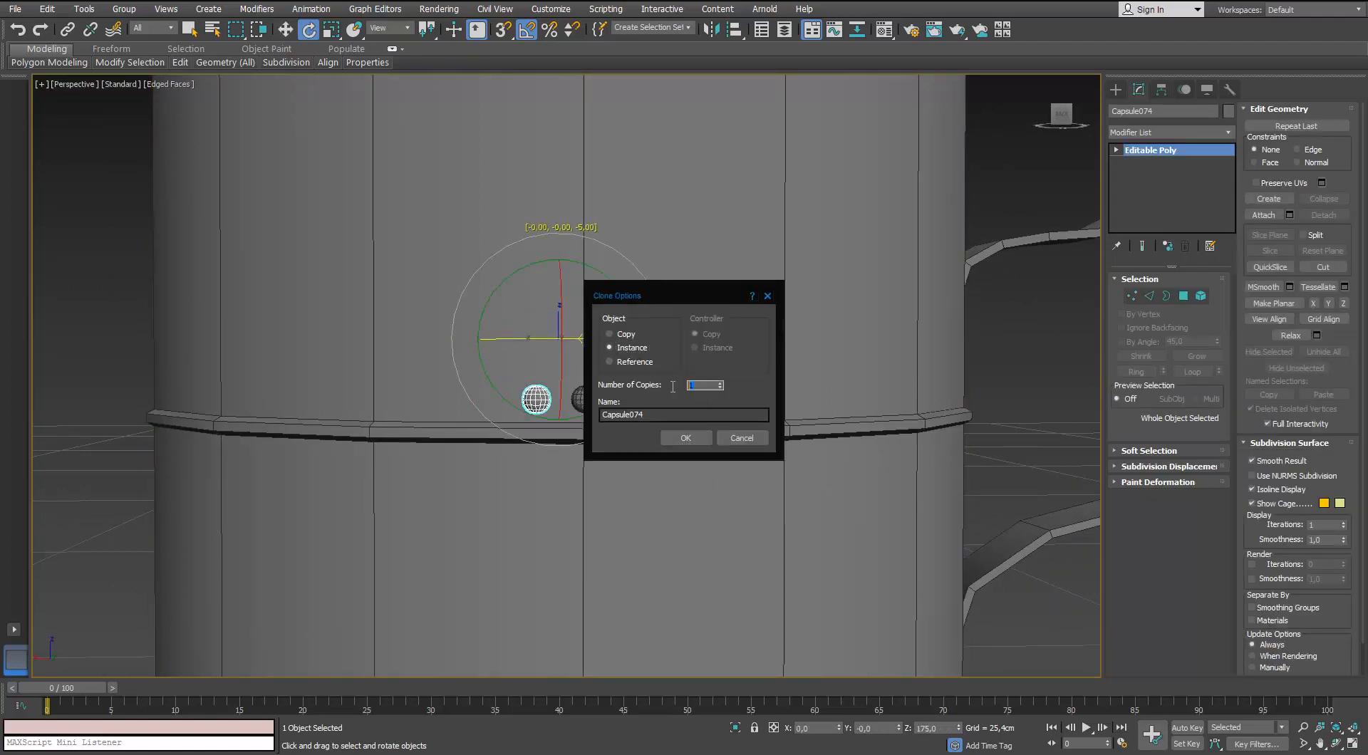
click(684, 439)
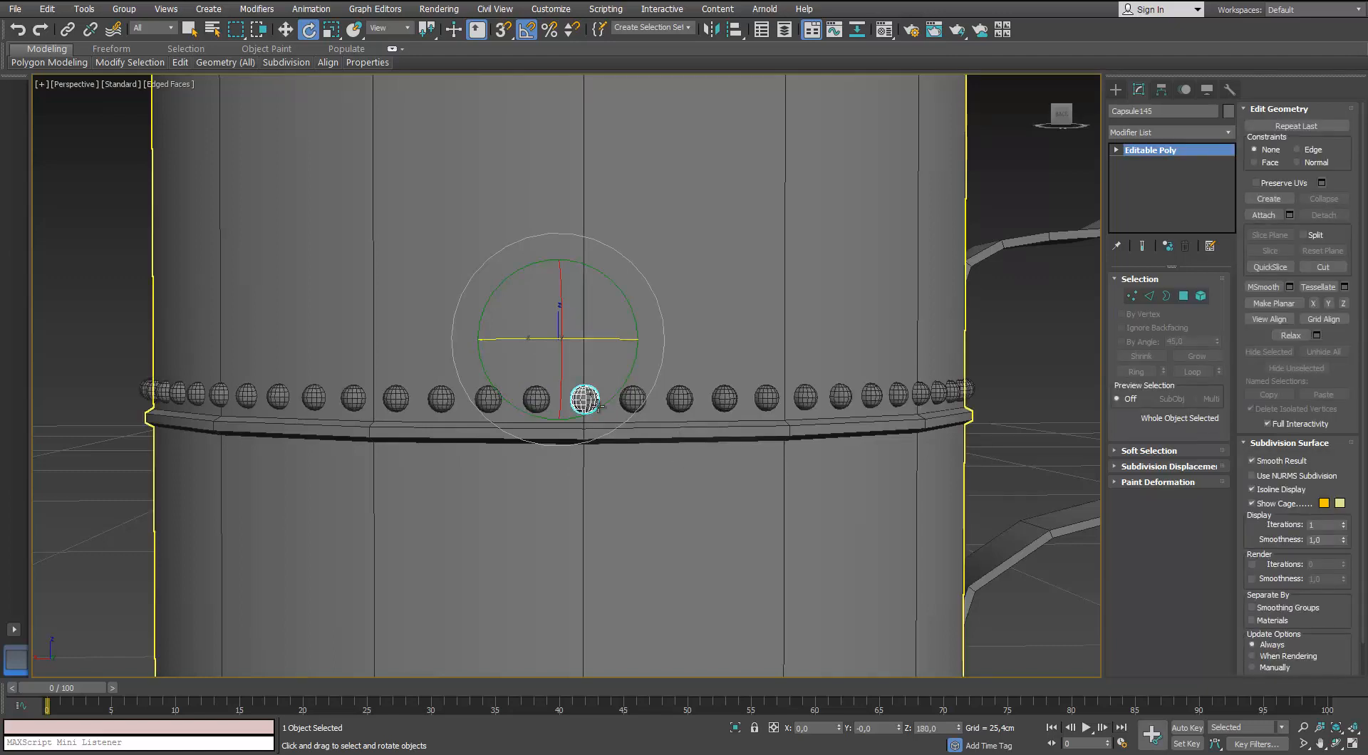
Delete the last sphere instance, which overlaps the original, and check the bead ring around the mug.
click(286, 31)
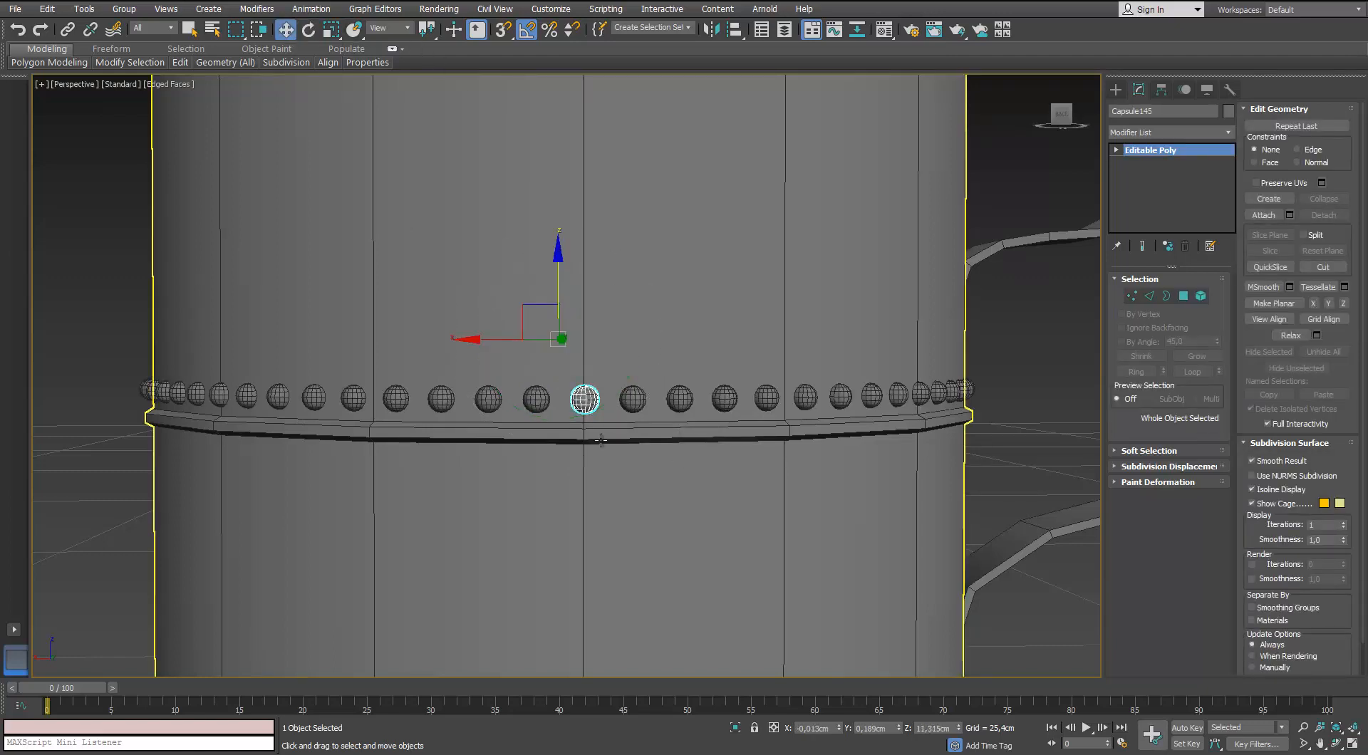
key(Delete)
scroll(669, 436, down, 6)
alt+middle_drag(669, 436, 796, 463)
scroll(696, 430, up, 3)
scroll(696, 430, down, 3)
mouse_move(696, 430)
alt+middle_down()
mouse_move(639, 429)
mouse_move(694, 428)
alt+middle_up()
scroll(695, 428, down, 3)
scroll(695, 427, up, 3)
Select the polygons of the two narrow bands at the mug's rim and below it, starting from their vertical edges.
click(657, 292)
scroll(667, 292, up, 5)
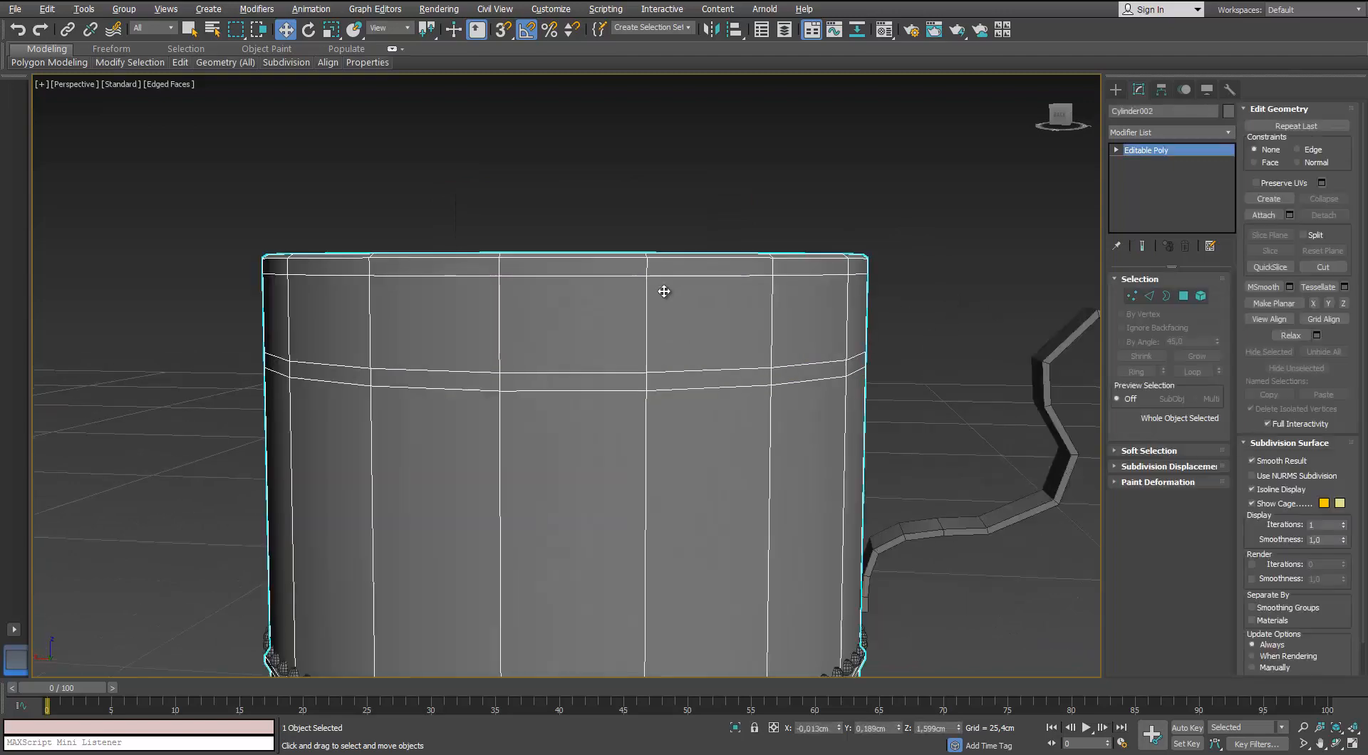
alt+middle_drag(663, 291, 620, 283)
click(1149, 295)
click(579, 346)
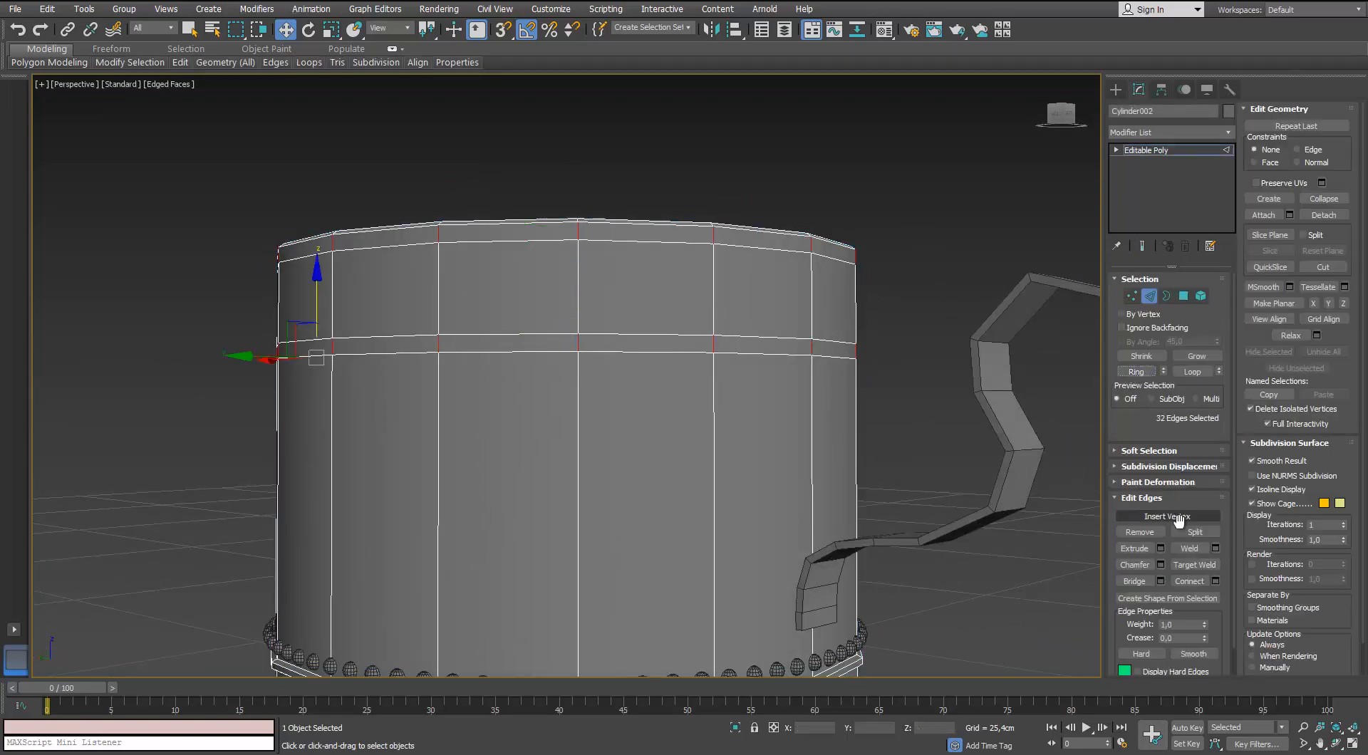
ctrl+click(1185, 295)
Extrude the two selected bands outward along their local normals by 0.135 cm and finish polygon editing.
scroll(501, 278, up, 3)
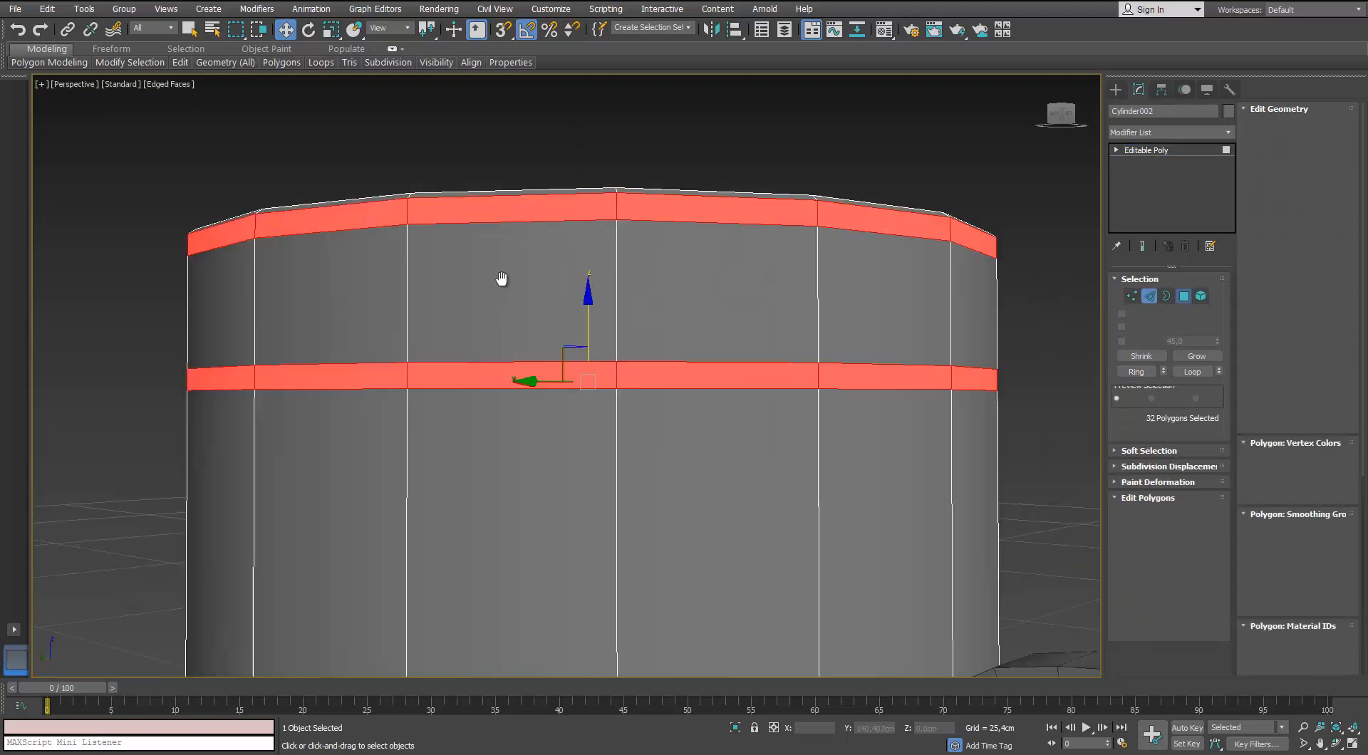
alt+middle_drag(501, 278, 534, 317)
click(1160, 531)
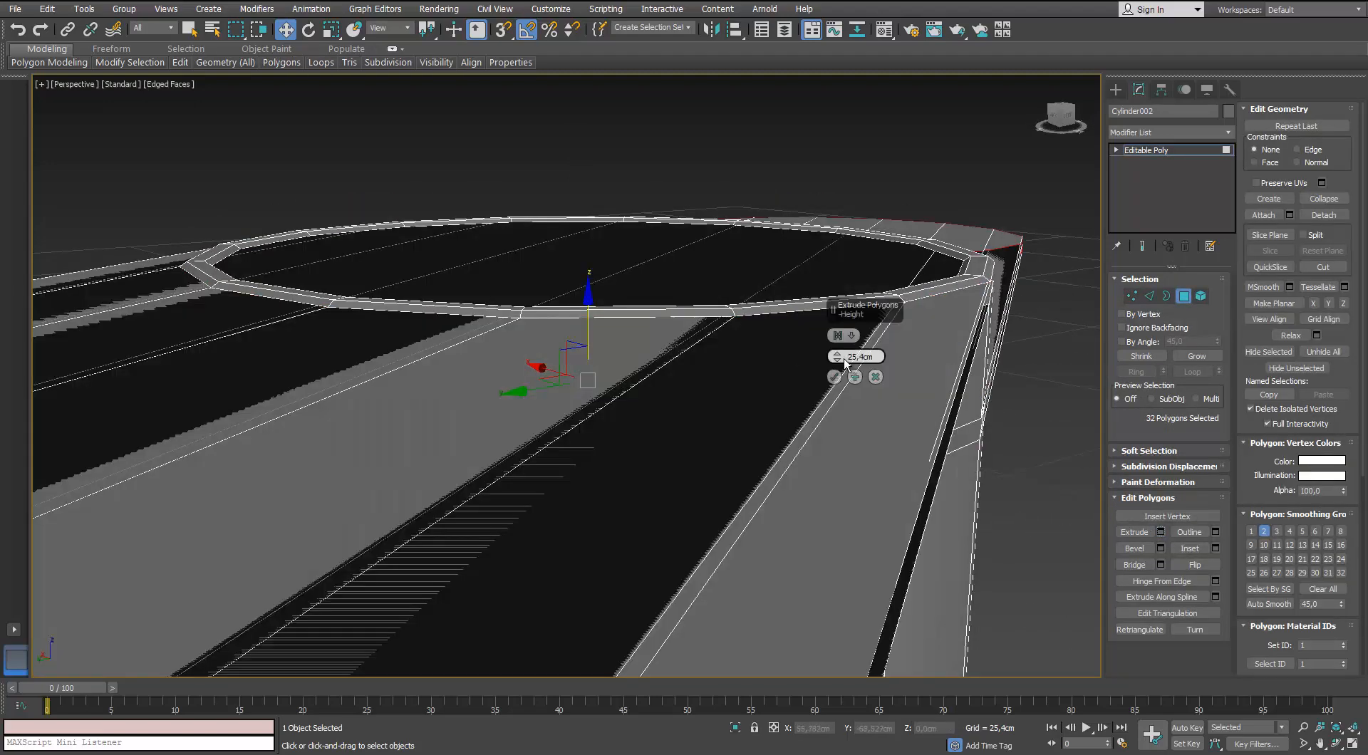
click(871, 364)
mouse_move(837, 357)
mouse_down()
mouse_move(838, 416)
mouse_move(840, 351)
mouse_move(840, 366)
mouse_up()
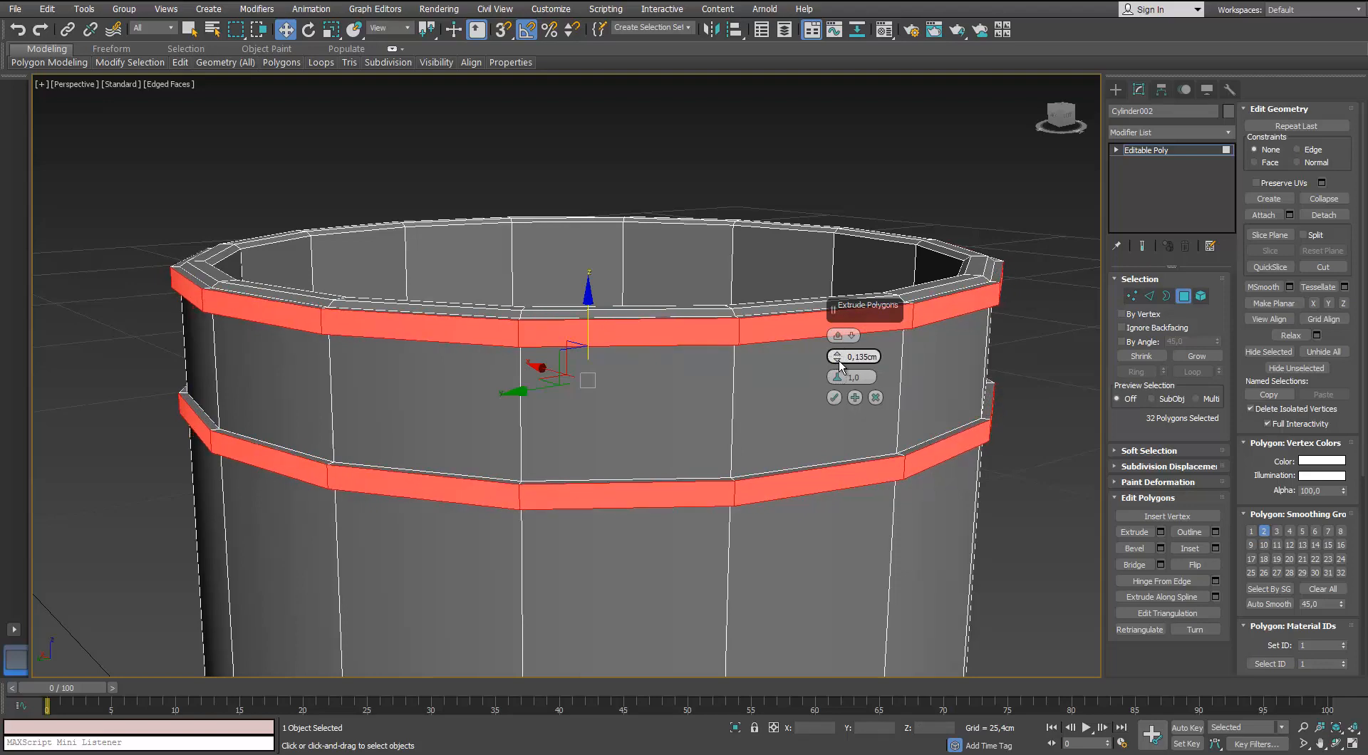
click(833, 397)
click(1031, 366)
scroll(1032, 367, down, 6)
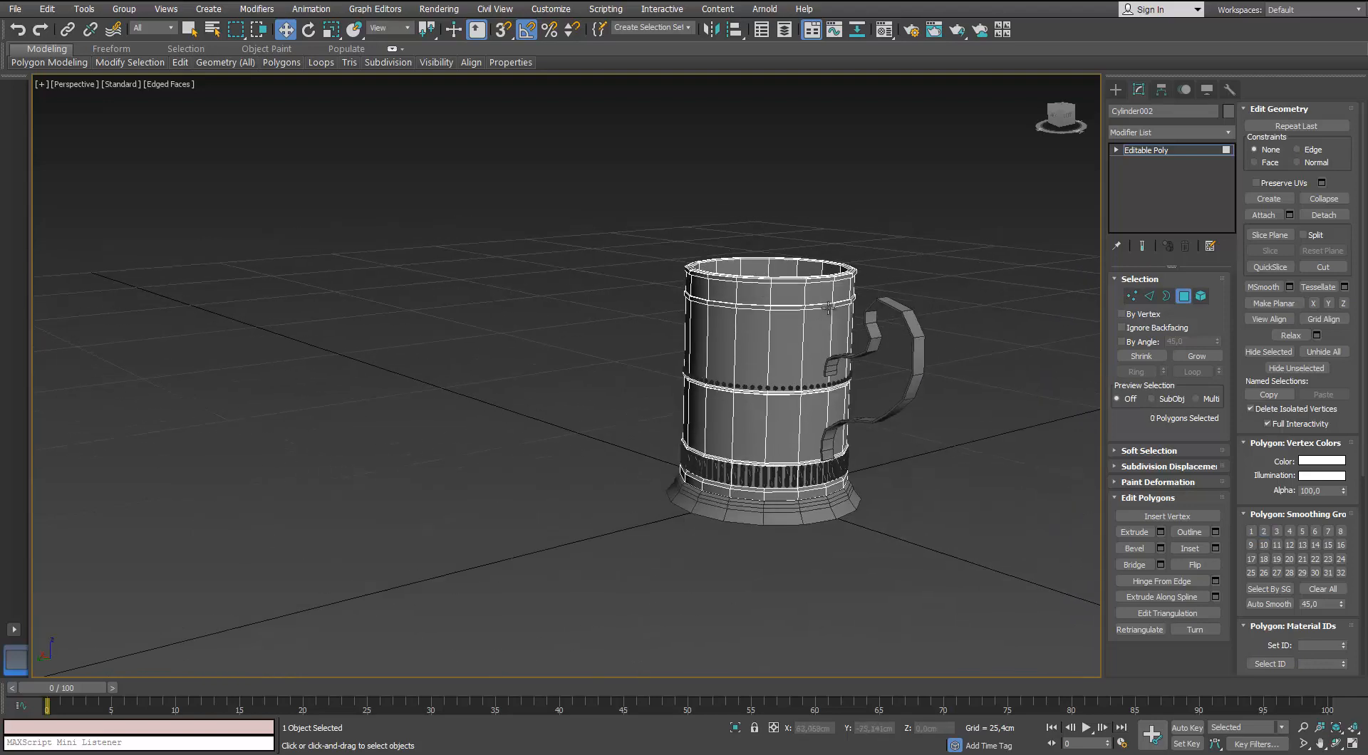
scroll(1032, 366, up, 3)
alt+middle_drag(1032, 367, 969, 367)
click(1183, 297)
key(6)
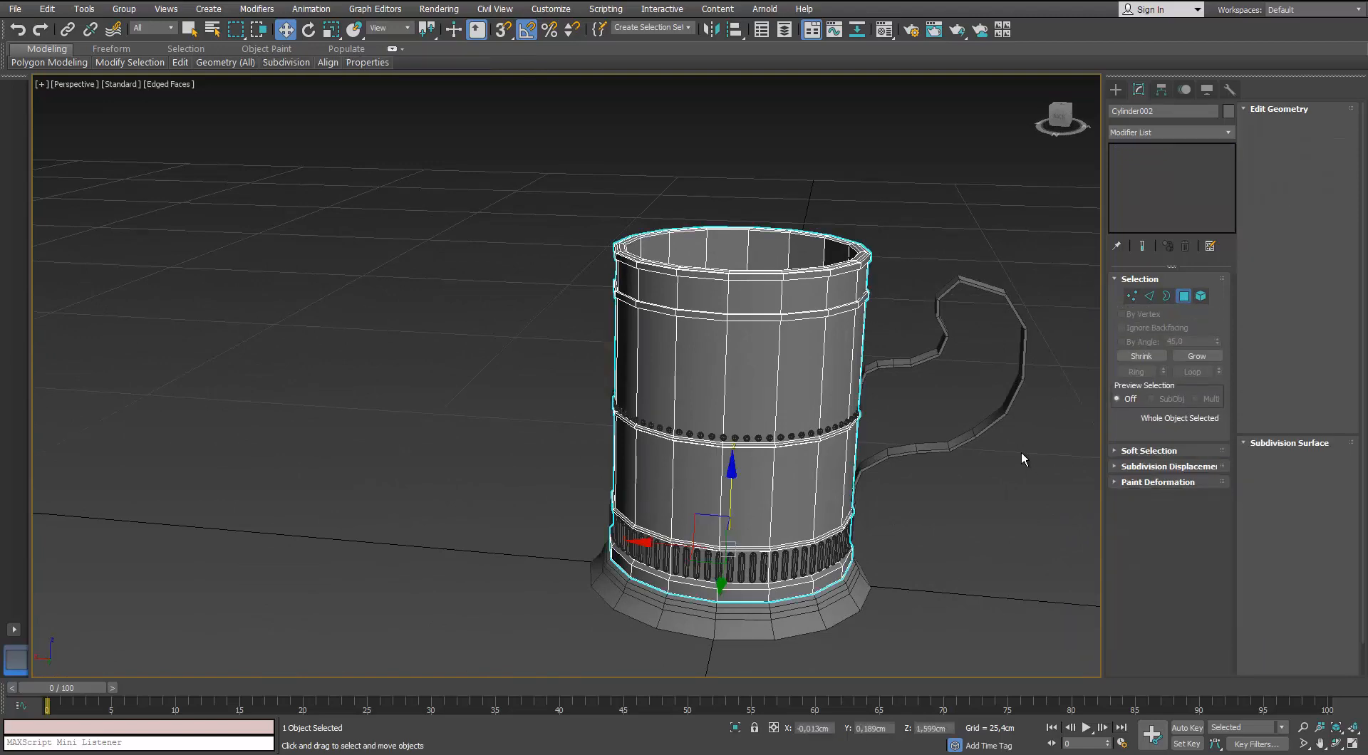
Select all the mug parts and put them on a new layer named Mug_HP.
click(1020, 452)
middle_drag(1020, 452, 786, 455)
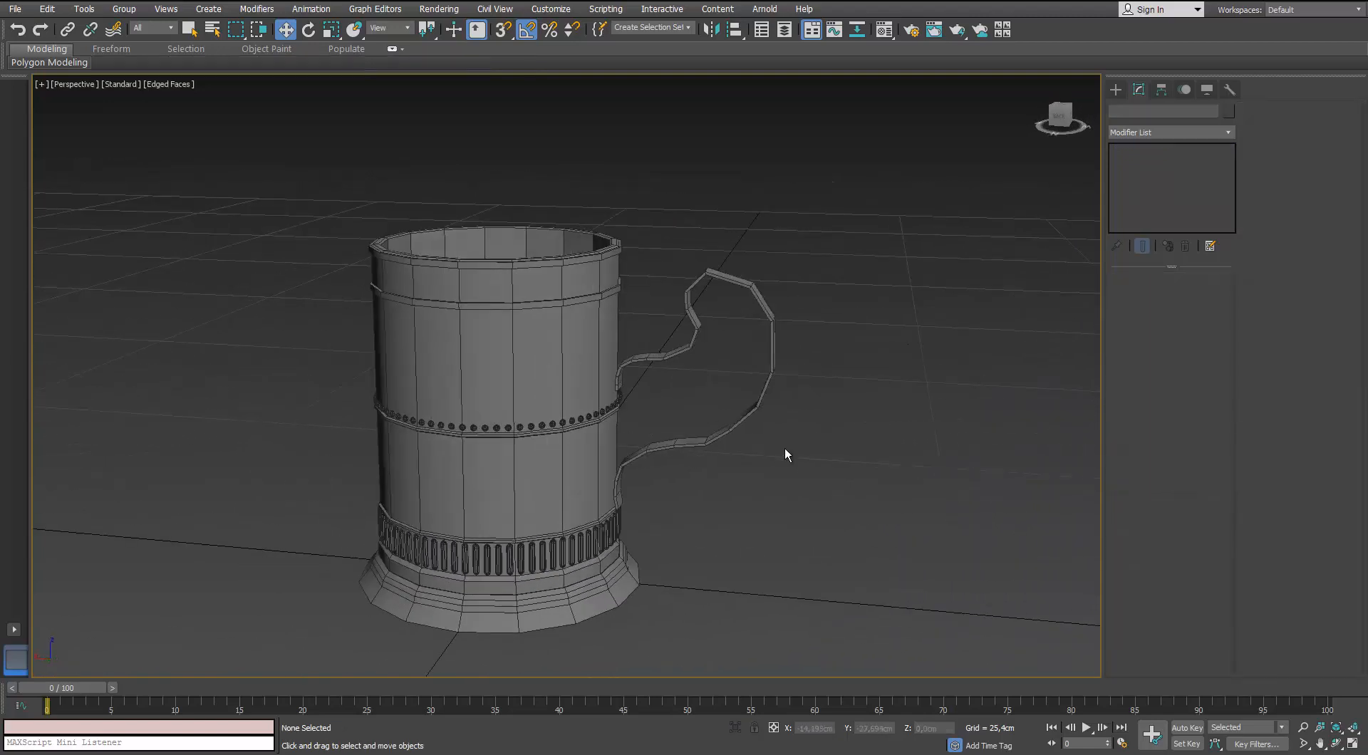
scroll(638, 467, down, 3)
scroll(638, 467, up, 3)
middle_drag(638, 467, 560, 456)
drag(181, 640, 178, 645)
mouse_move(491, 388)
alt+middle_down()
mouse_move(557, 374)
mouse_move(513, 389)
alt+middle_up()
key(ctrl+alt+o)
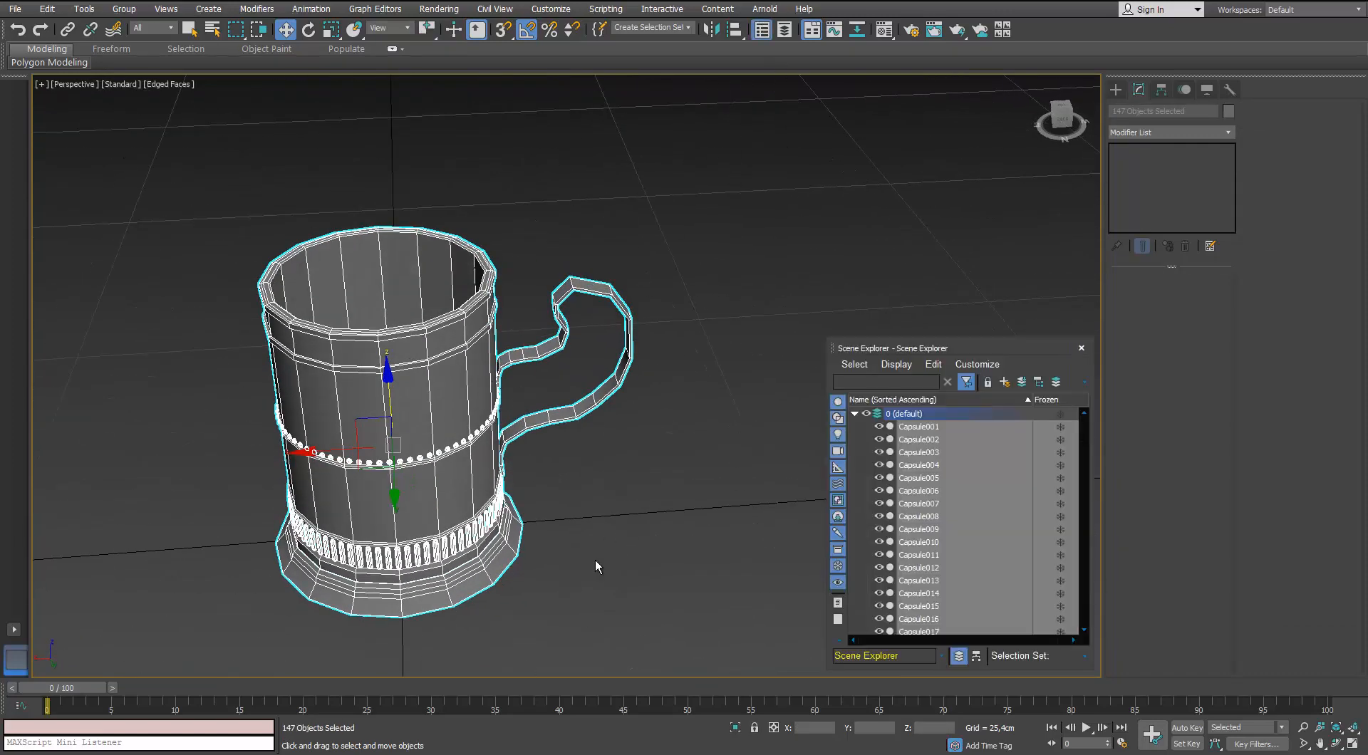
click(1004, 383)
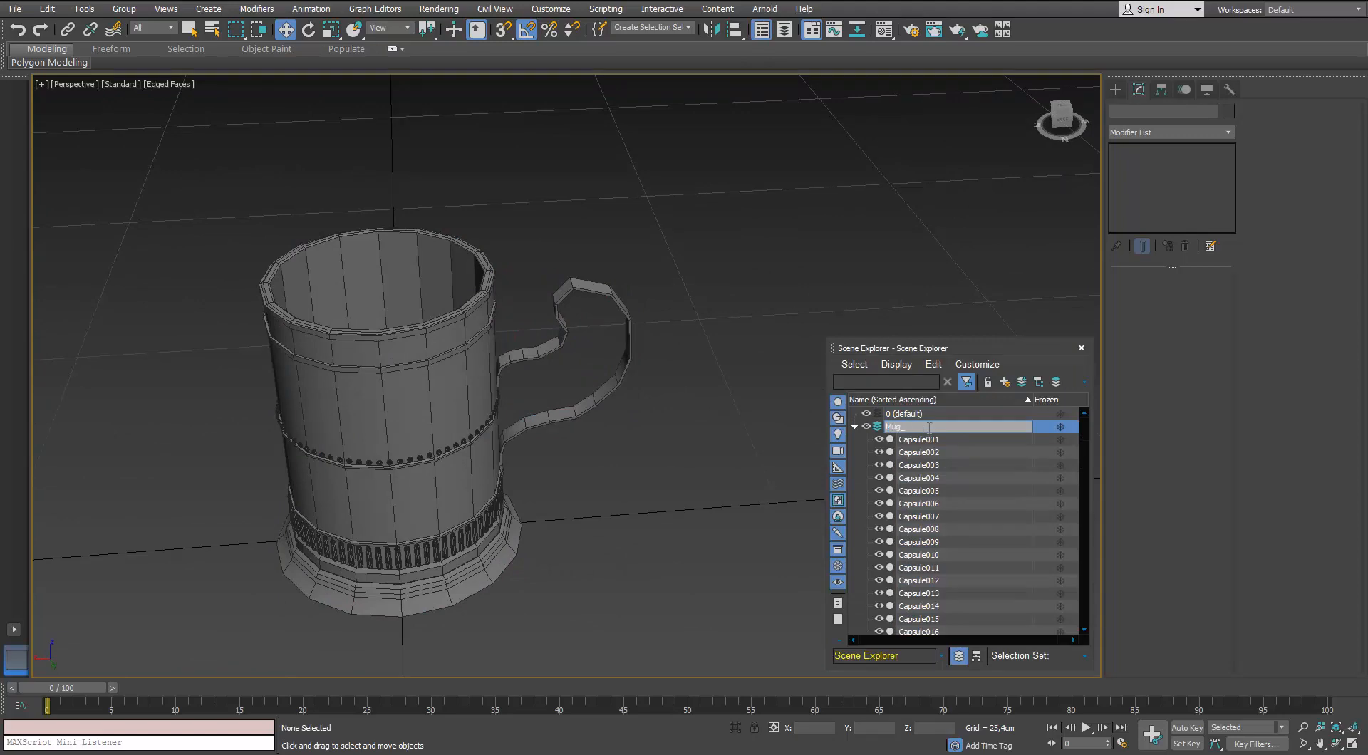
click(855, 426)
Mirror the Mug_HP objects along X as a copy and put the copy on a new layer named Mug_LP.
double_click(917, 426)
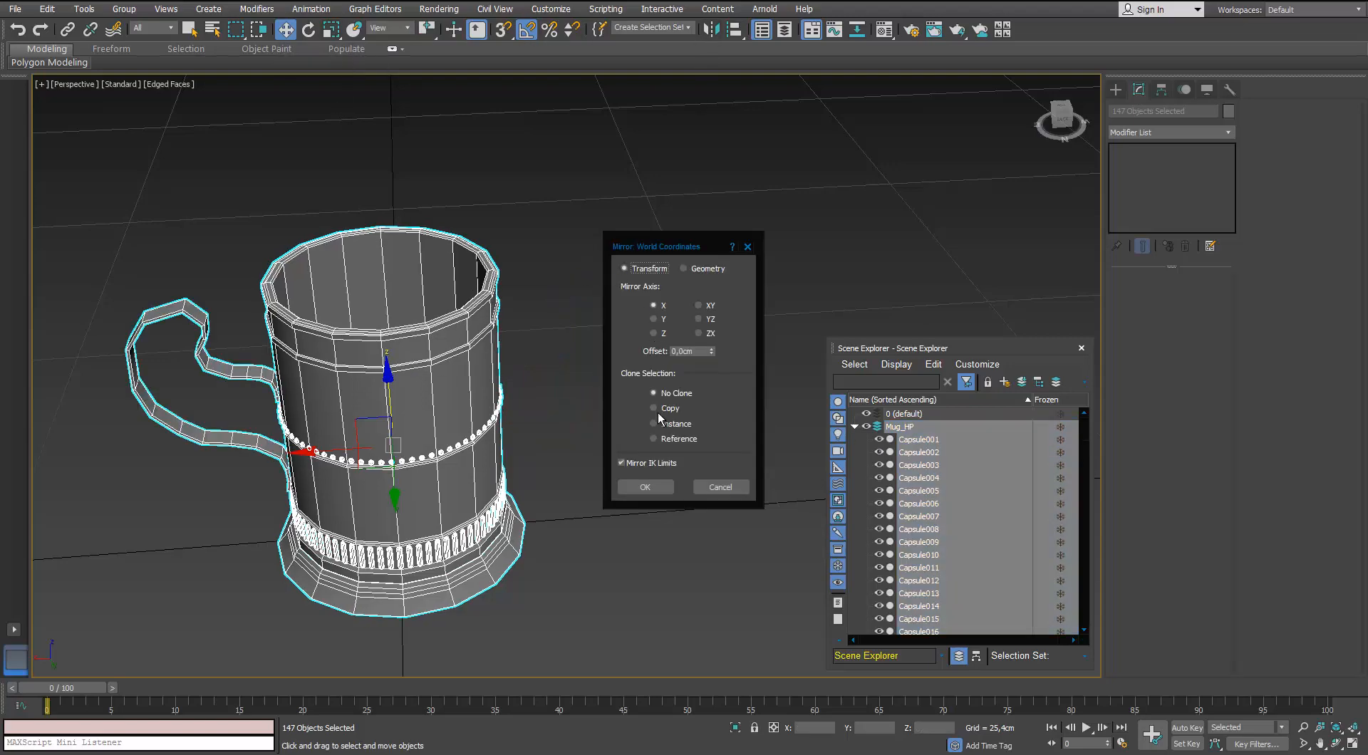
click(645, 487)
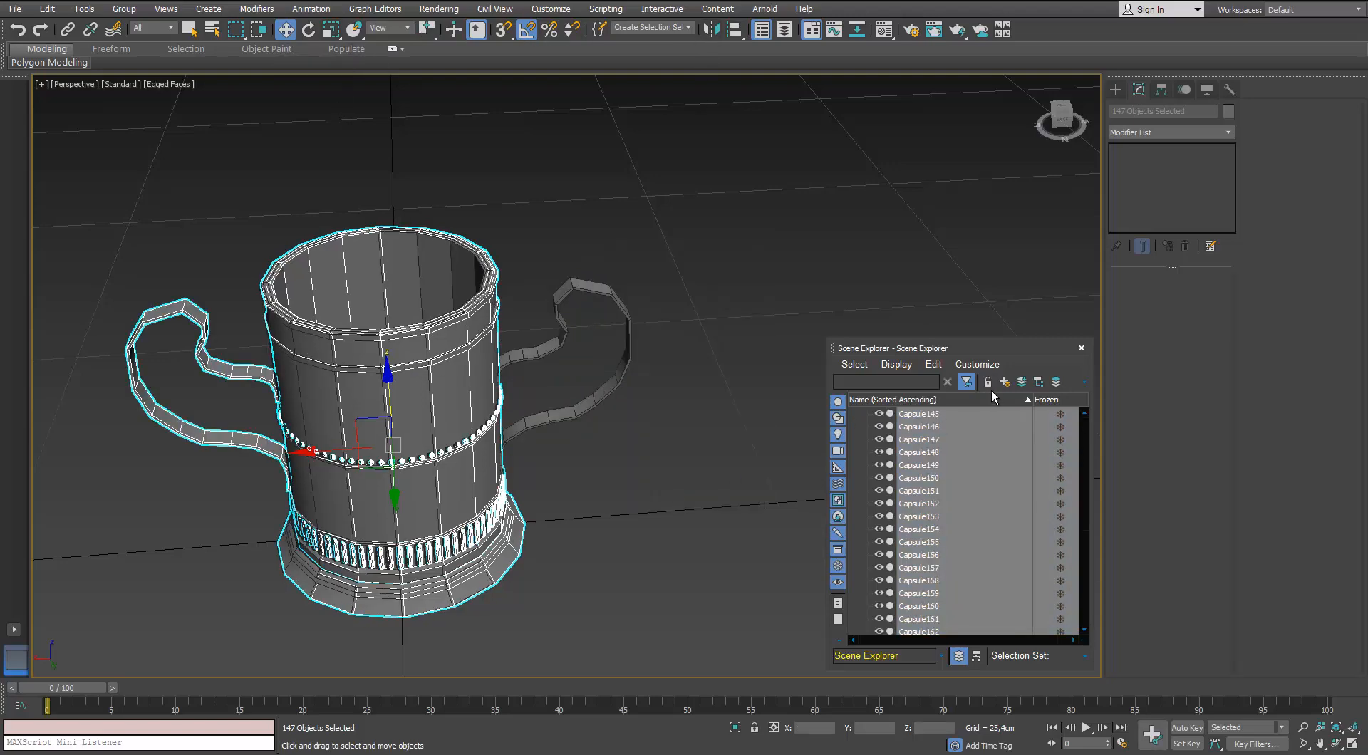
click(1005, 382)
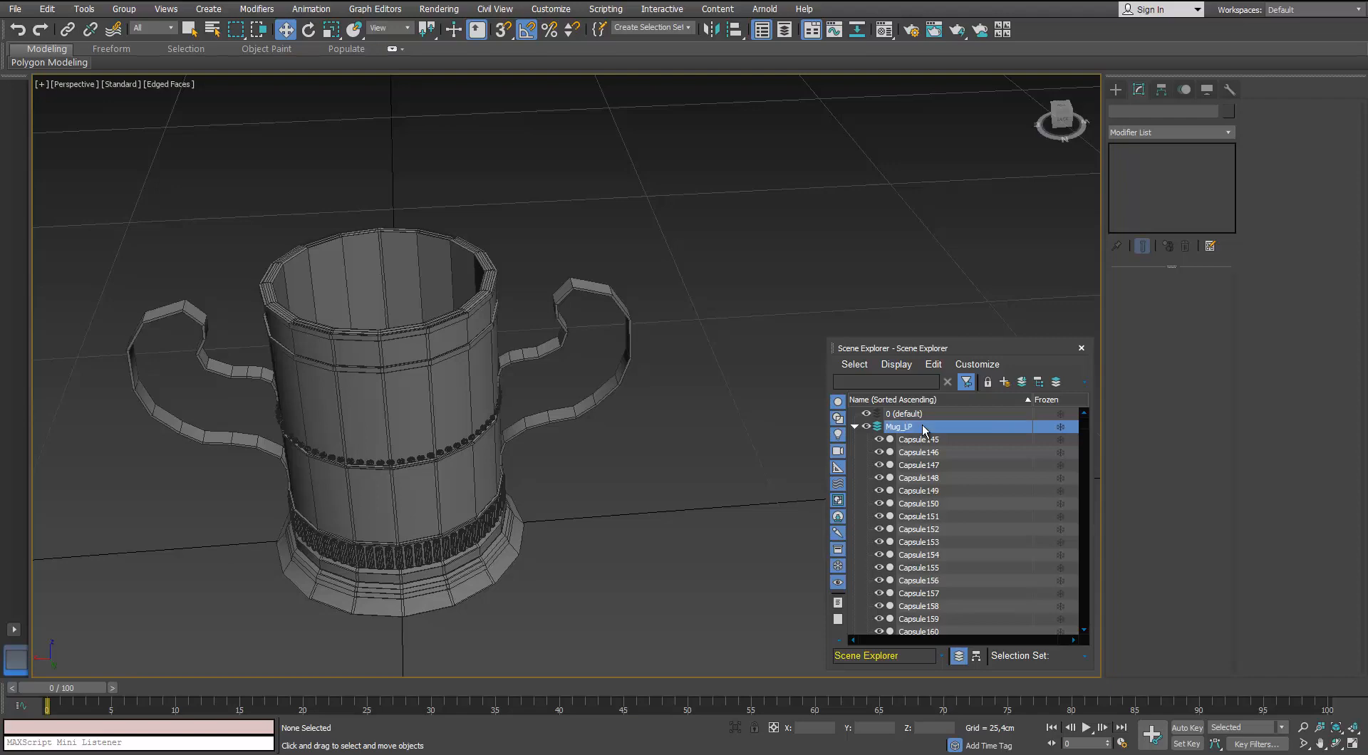
click(854, 440)
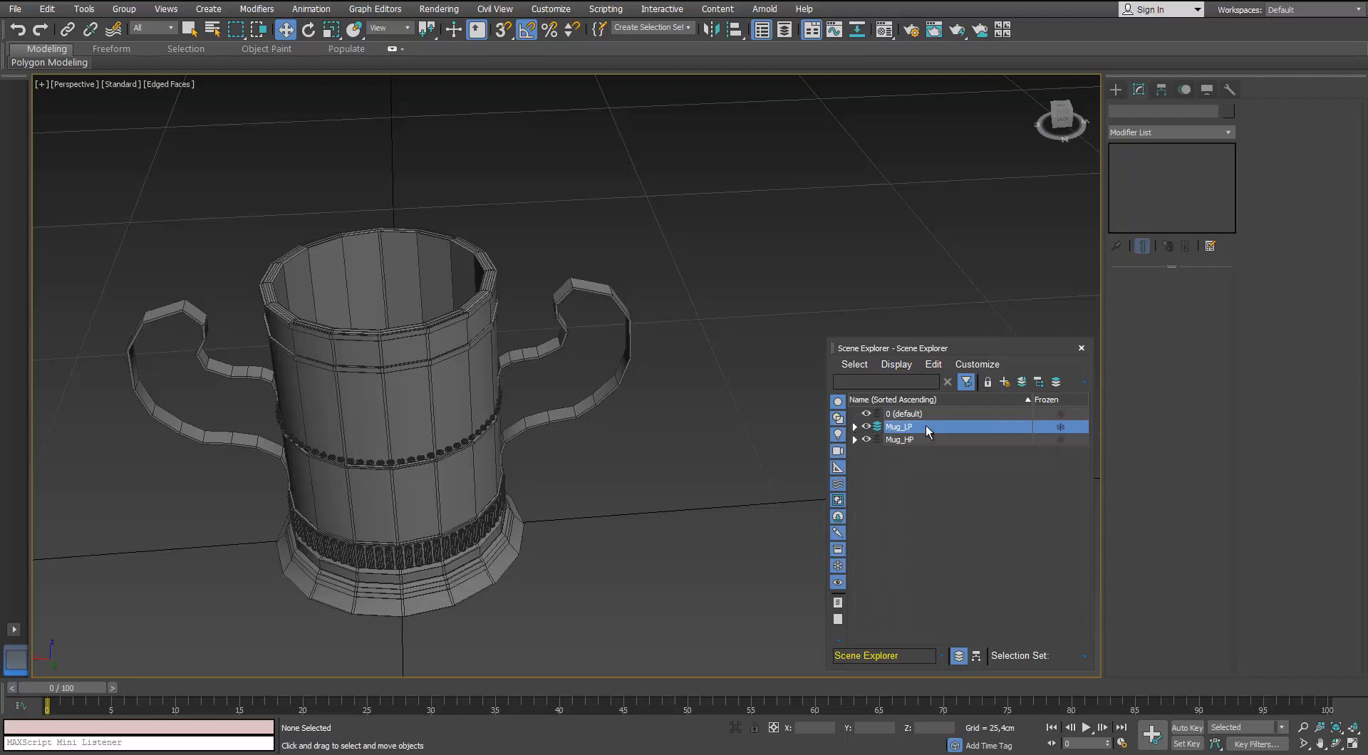
Mirror all Mug_LP objects along the X axis with No Clone.
double_click(905, 427)
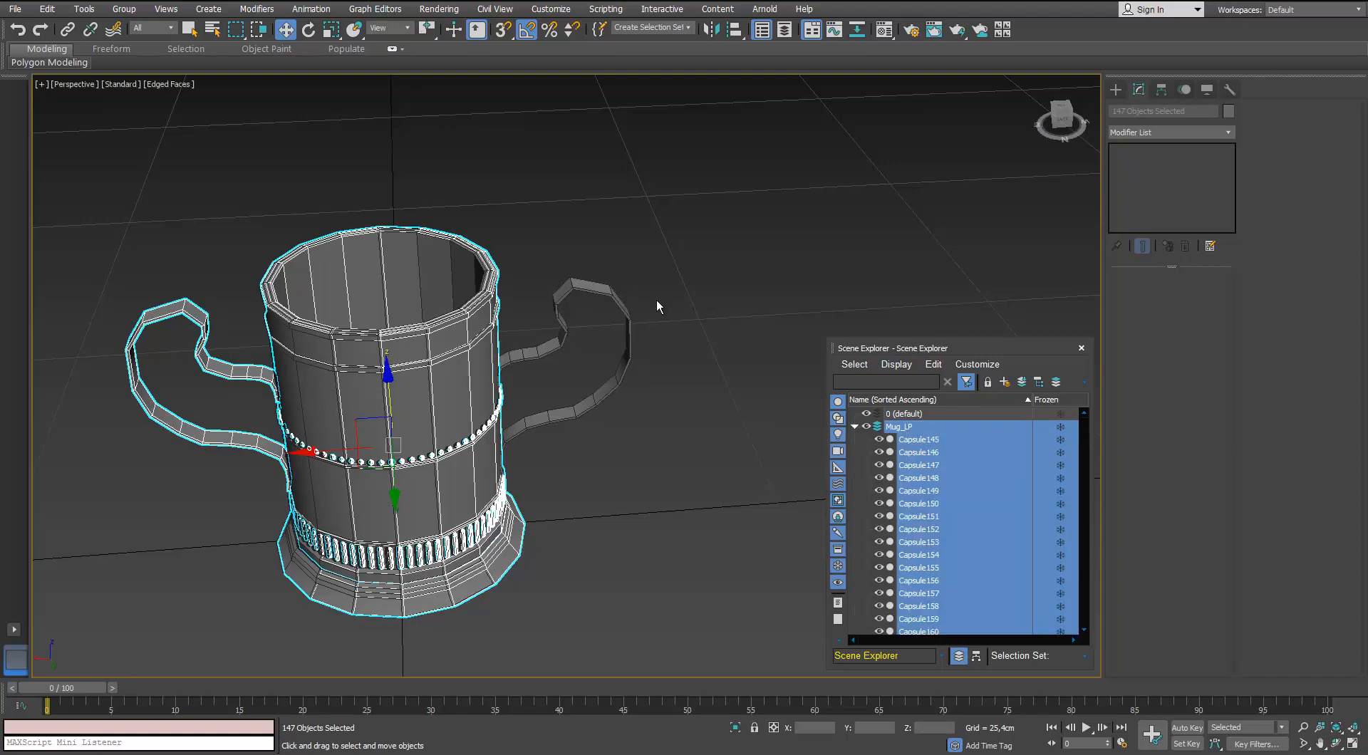
click(710, 29)
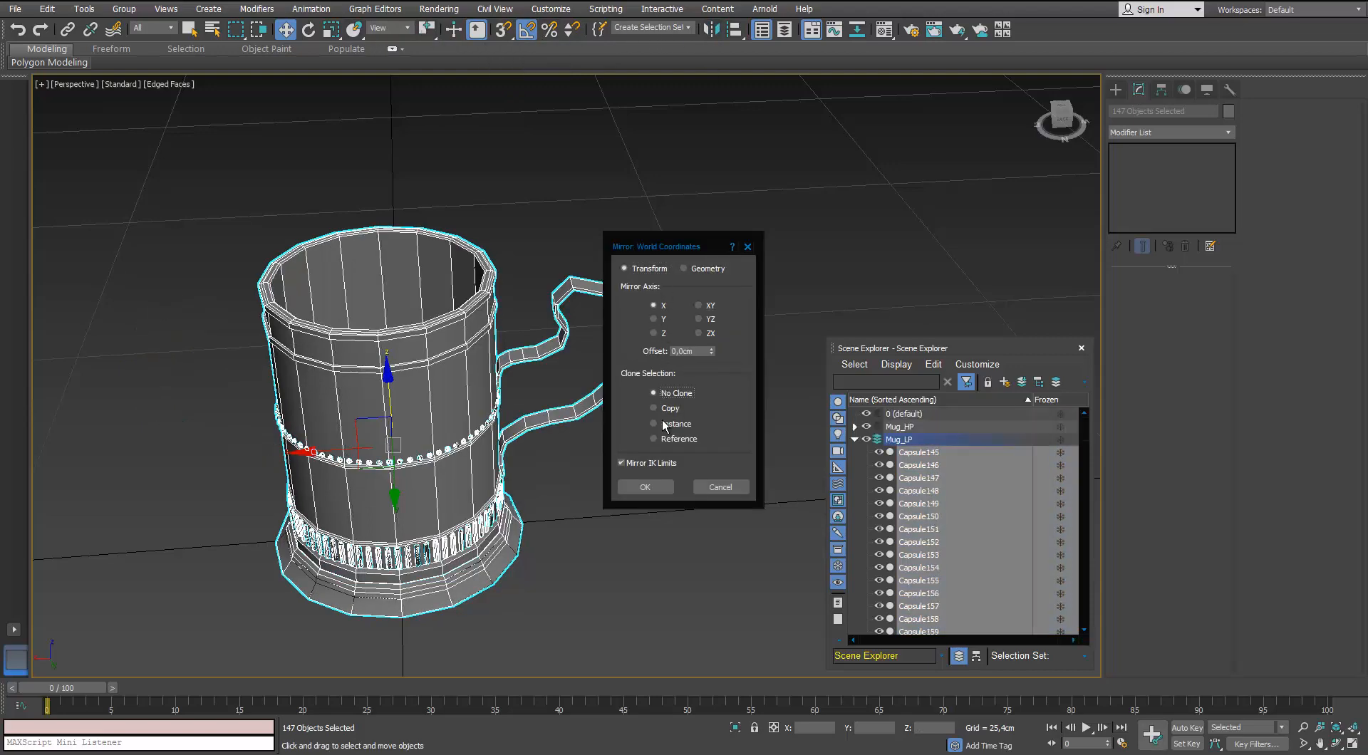
click(661, 491)
Hide the Mug_HP layer, keep Mug_LP visible, and close the Scene Explorer.
click(894, 429)
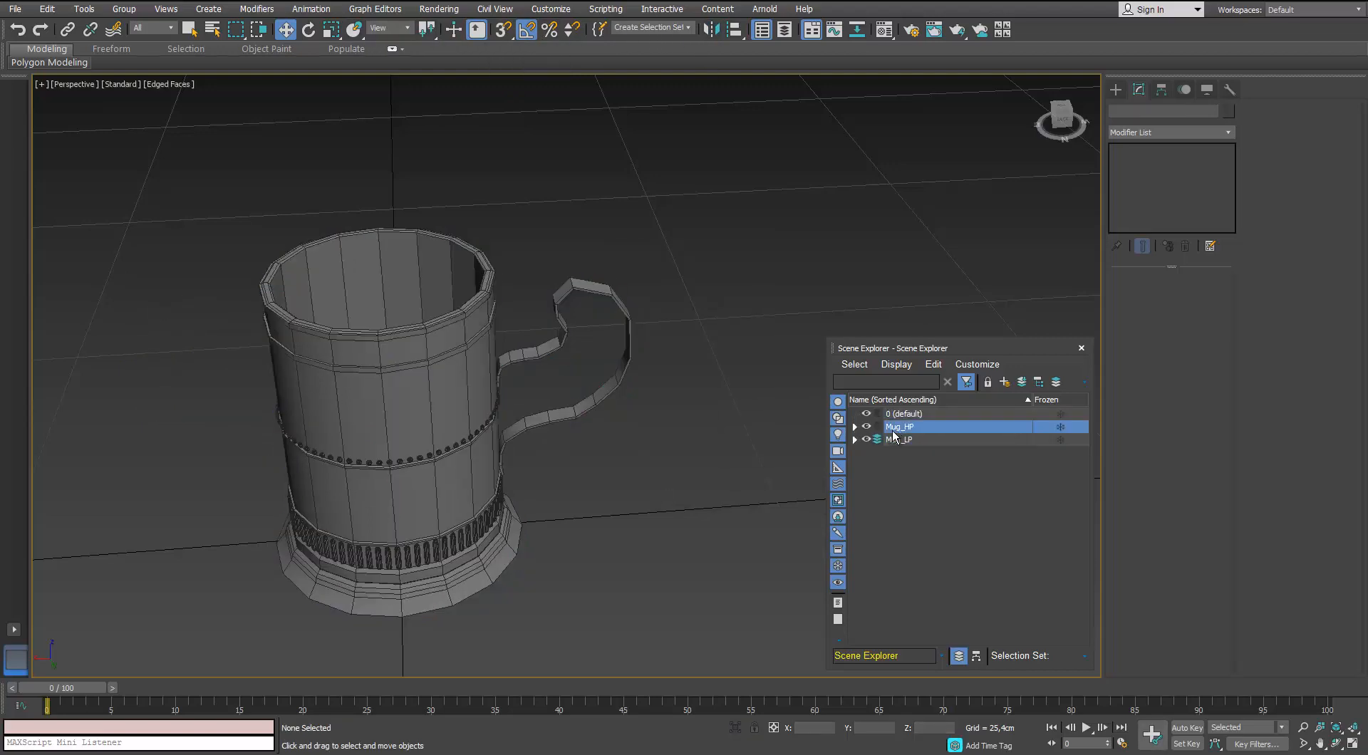
click(922, 442)
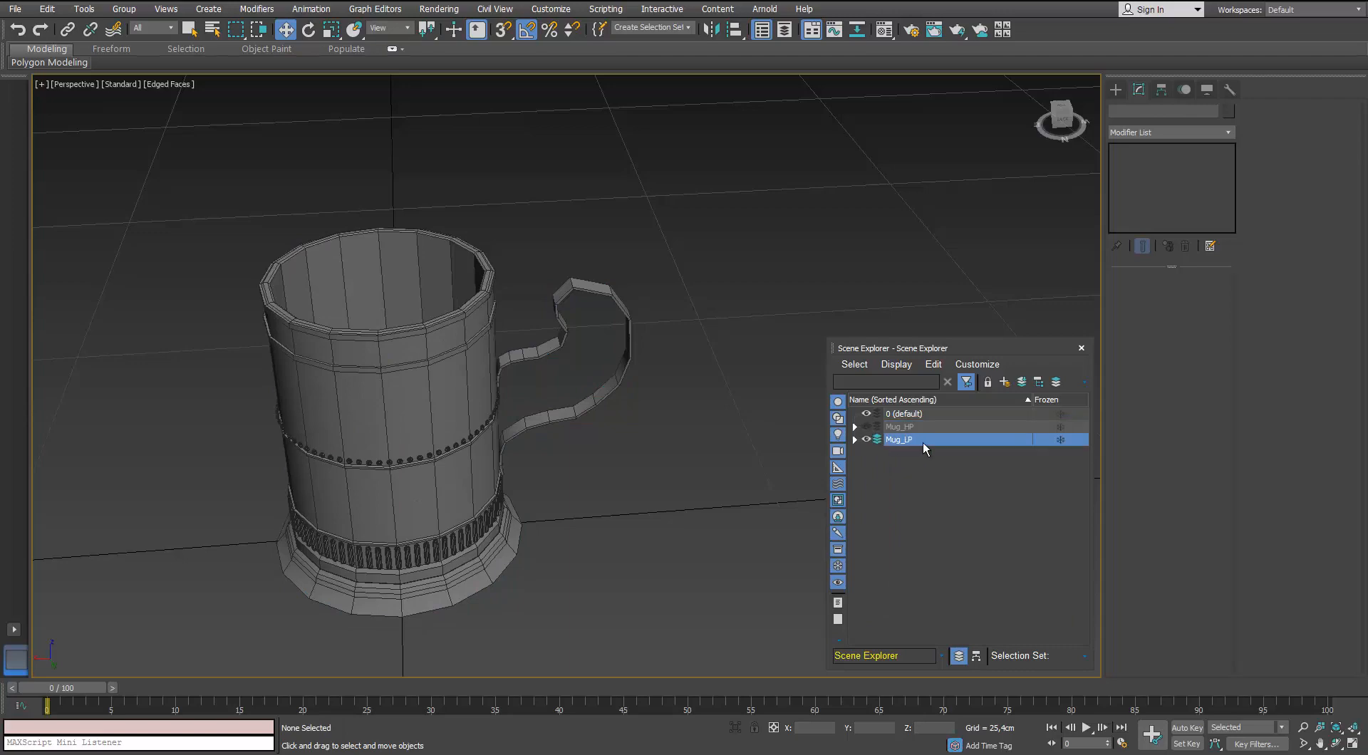
click(1081, 349)
Delete all the capsules and beads from the low-poly copy, keeping the mug body, base and handle.
alt+middle_drag(726, 429, 726, 242)
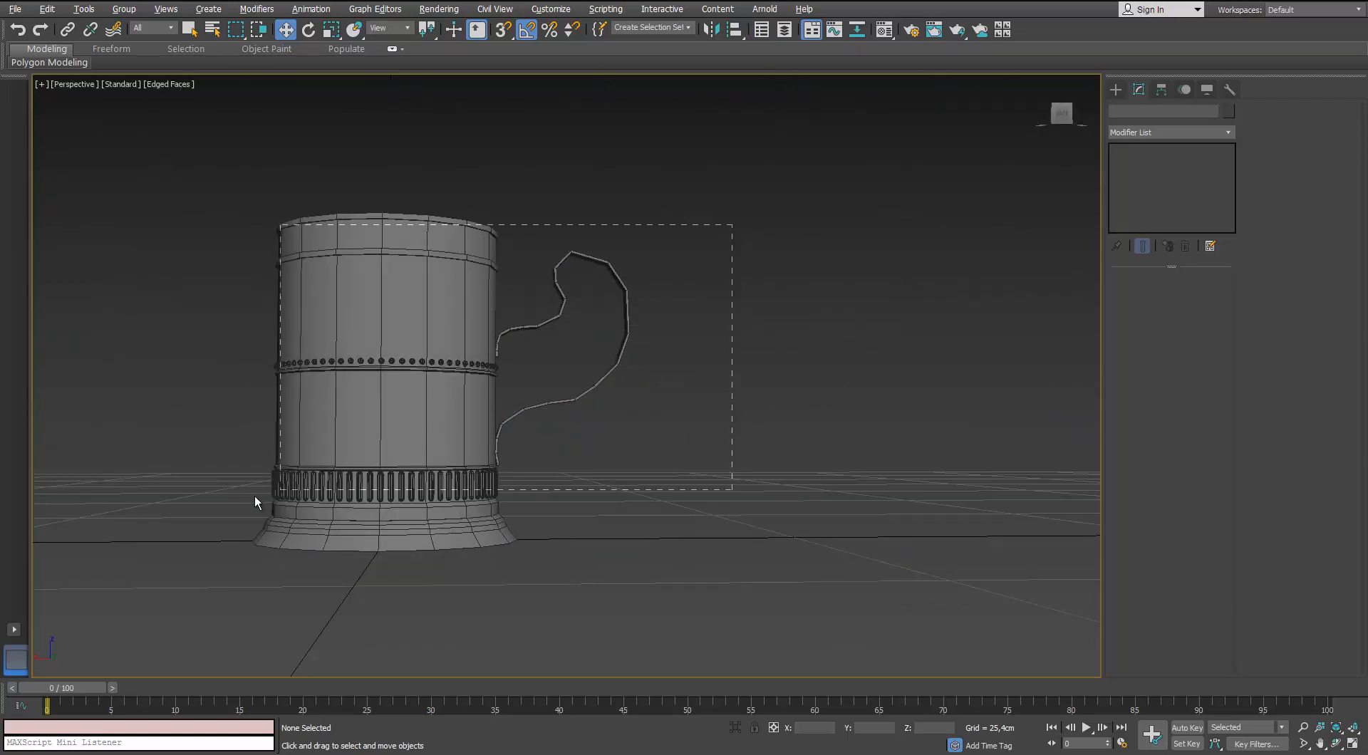
drag(254, 496, 245, 490)
alt+drag(707, 358, 604, 387)
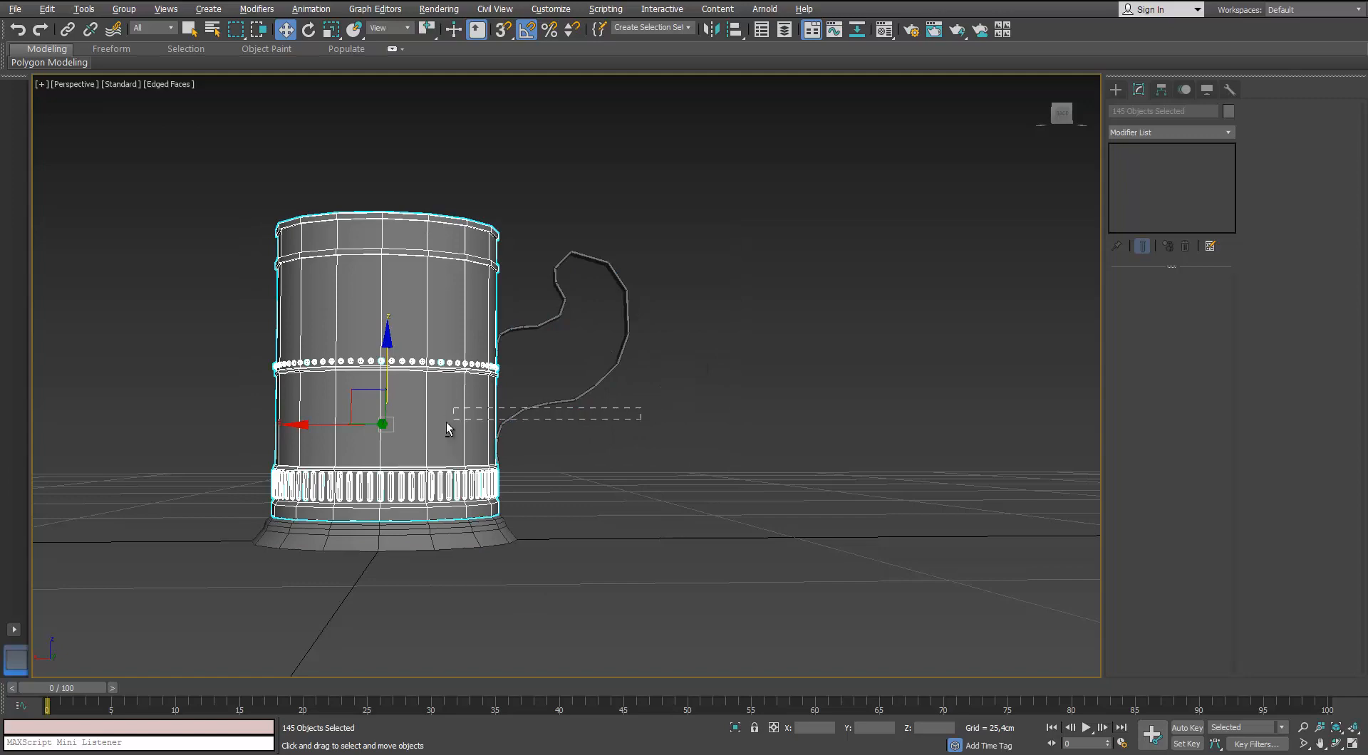
alt+drag(446, 422, 445, 423)
alt+middle_drag(446, 422, 453, 446)
scroll(453, 446, up, 3)
key(Delete)
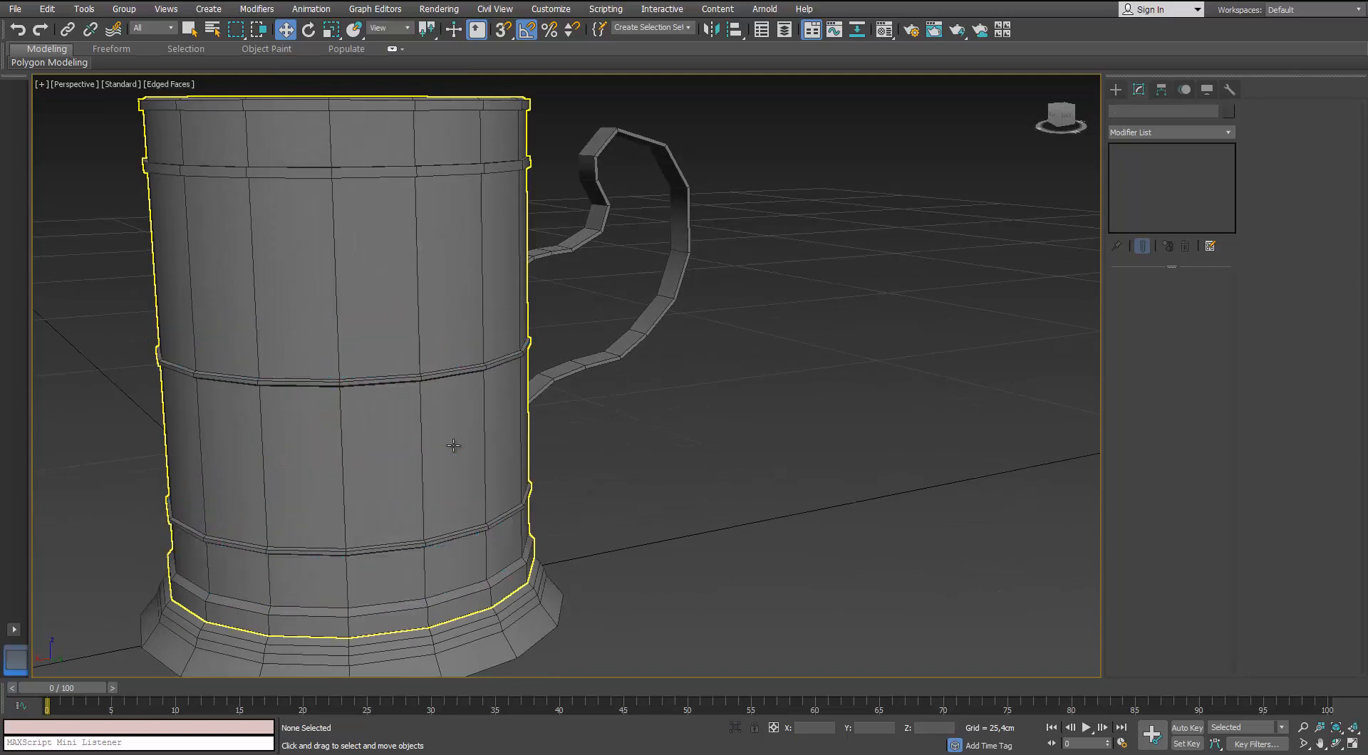
Start edge editing on the low-poly mug body and clear the leftover edge selection.
click(388, 397)
scroll(495, 345, up, 3)
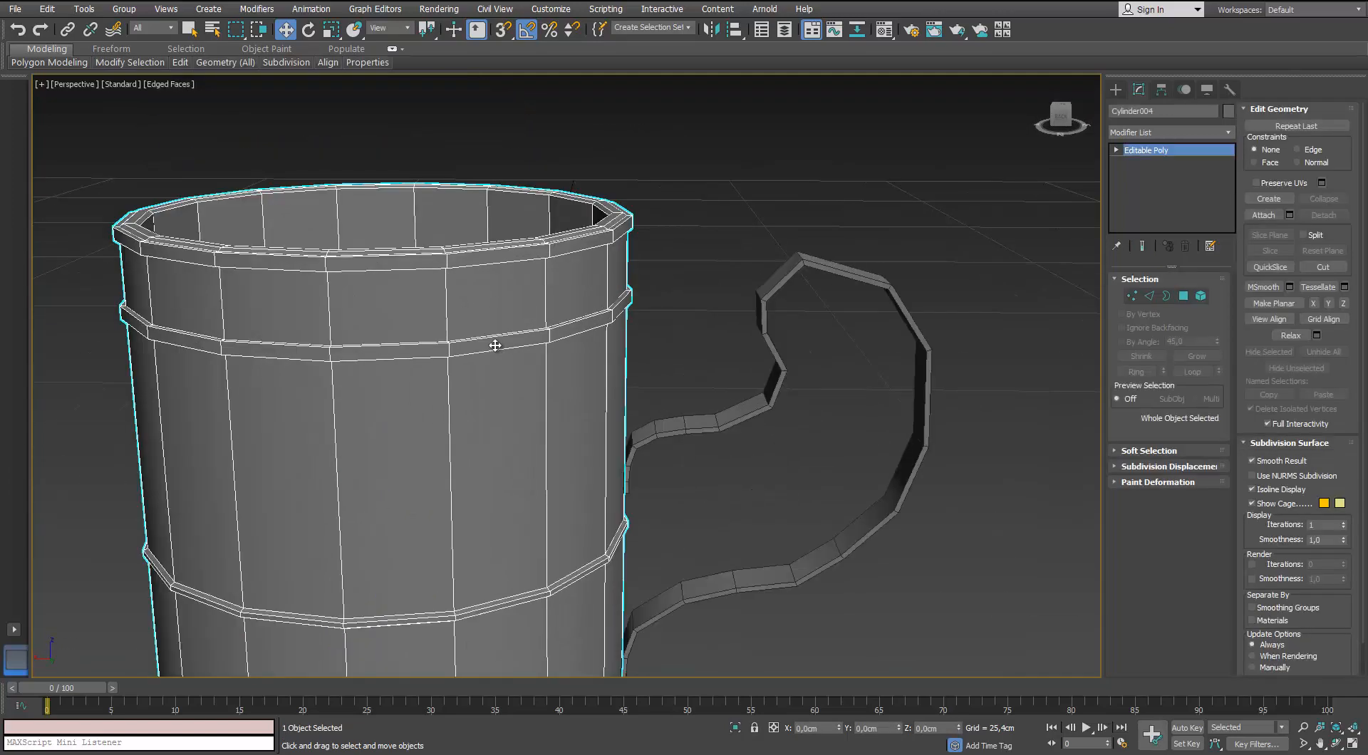
alt+middle_drag(495, 345, 533, 307)
scroll(492, 257, up, 4)
scroll(492, 257, down, 6)
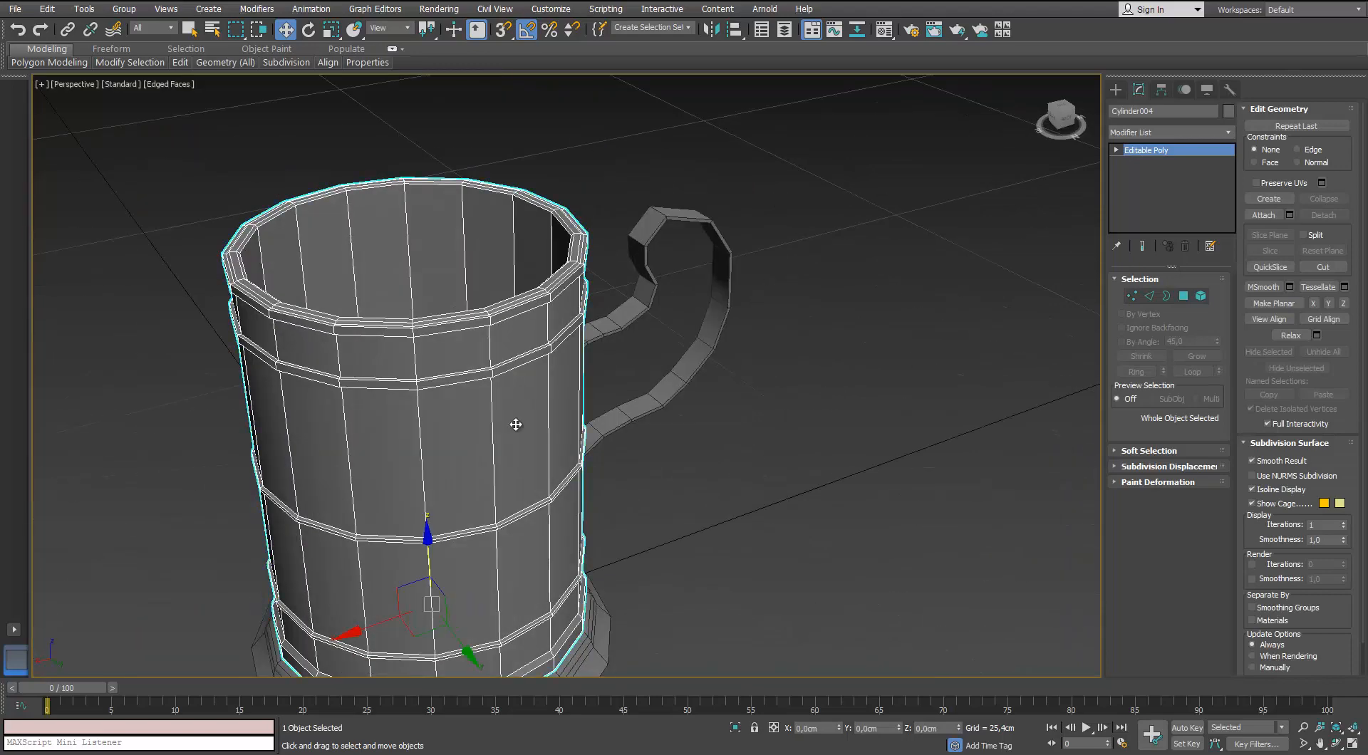
scroll(516, 425, up, 3)
alt+middle_drag(516, 425, 641, 394)
scroll(528, 394, down, 4)
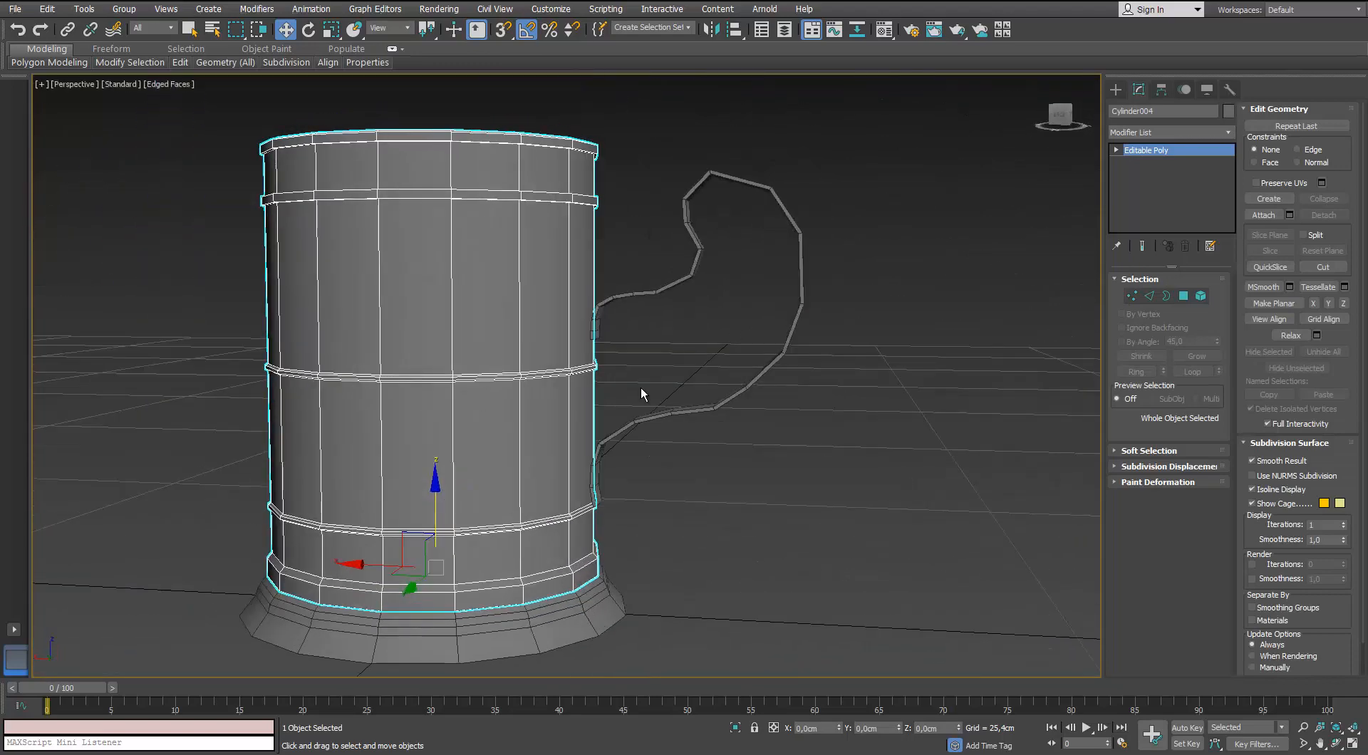
click(1149, 295)
scroll(463, 385, up, 5)
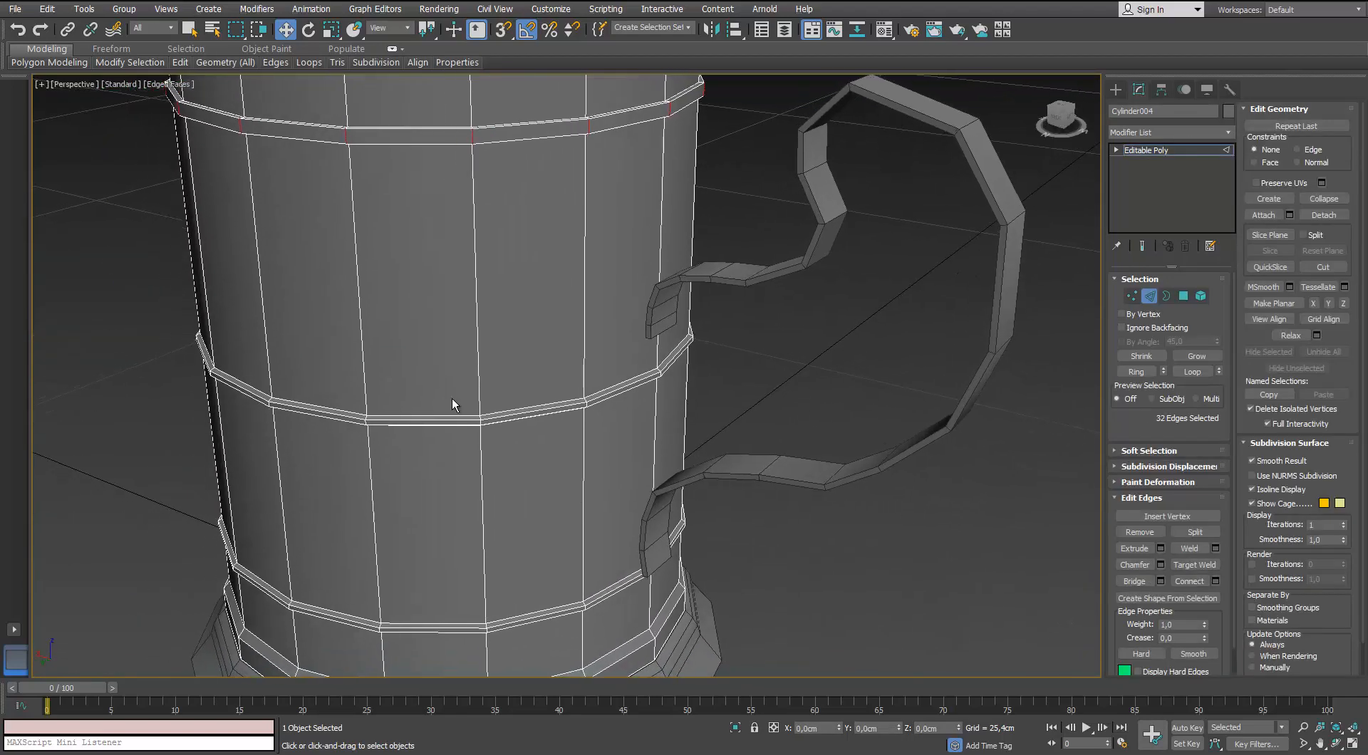
click(737, 370)
scroll(622, 372, down, 5)
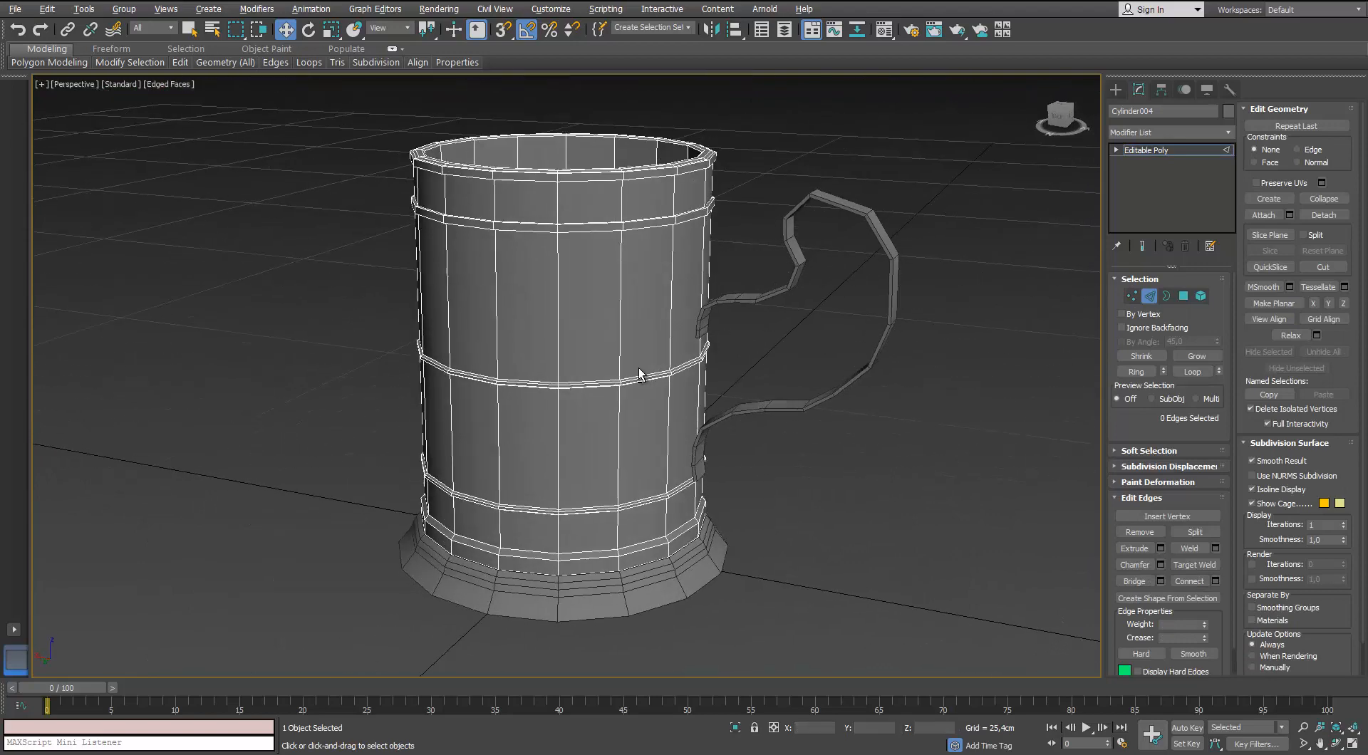
scroll(565, 378, up, 5)
Remove all eight edge loops that form the middle and lower thin ridges around the mug body.
click(563, 372)
double_click(563, 372)
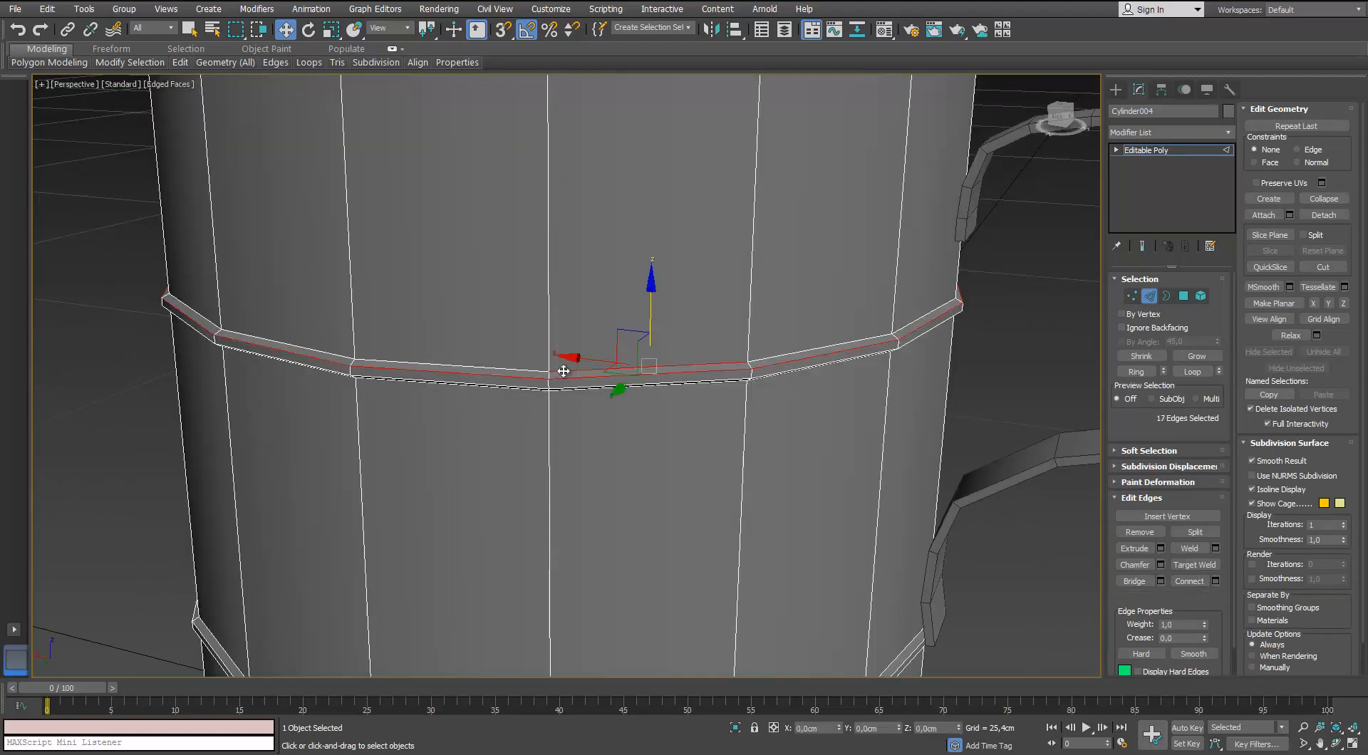
ctrl+double_click(564, 371)
alt+middle_drag(564, 371, 609, 456)
ctrl+double_click(623, 205)
ctrl+double_click(622, 213)
scroll(620, 256, down, 3)
scroll(590, 430, up, 3)
middle_drag(609, 456, 614, 407)
scroll(613, 439, up, 2)
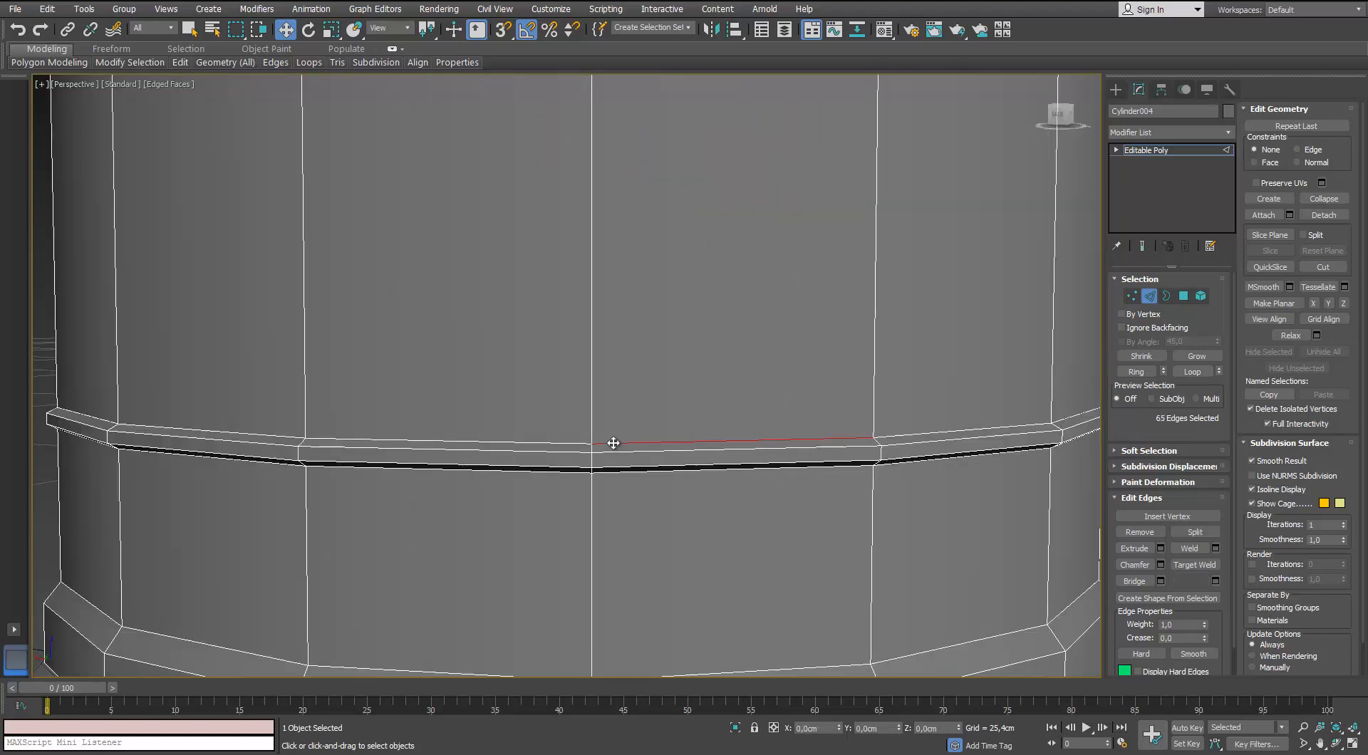
ctrl+double_click(614, 443)
ctrl+double_click(612, 452)
ctrl+double_click(614, 467)
ctrl+double_click(613, 472)
scroll(613, 471, down, 3)
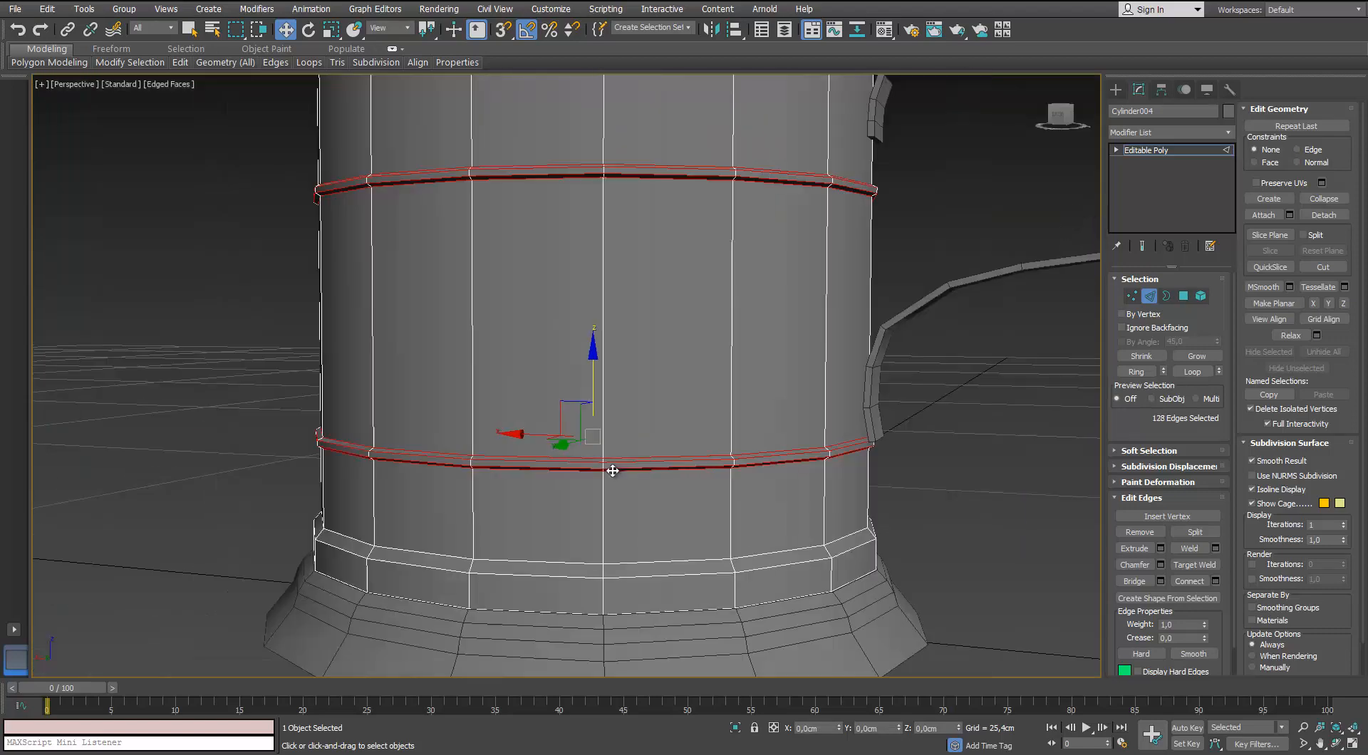
key(ctrl+d)
scroll(606, 463, down, 4)
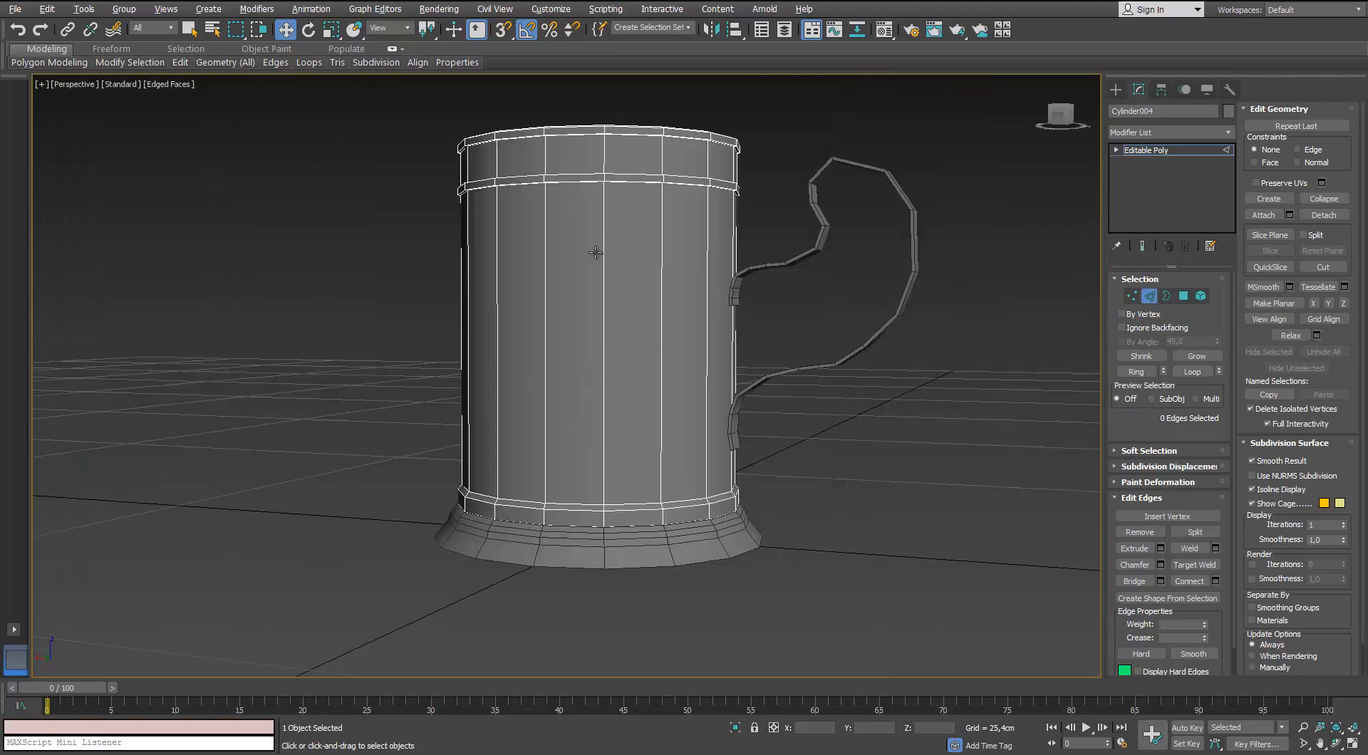
Examine the two raised bands near the mug's rim and the ridge just above the base.
scroll(595, 252, up, 3)
alt+middle_drag(595, 252, 364, 364)
scroll(420, 321, up, 3)
scroll(414, 342, down, 3)
scroll(401, 307, up, 4)
middle_drag(363, 363, 369, 285)
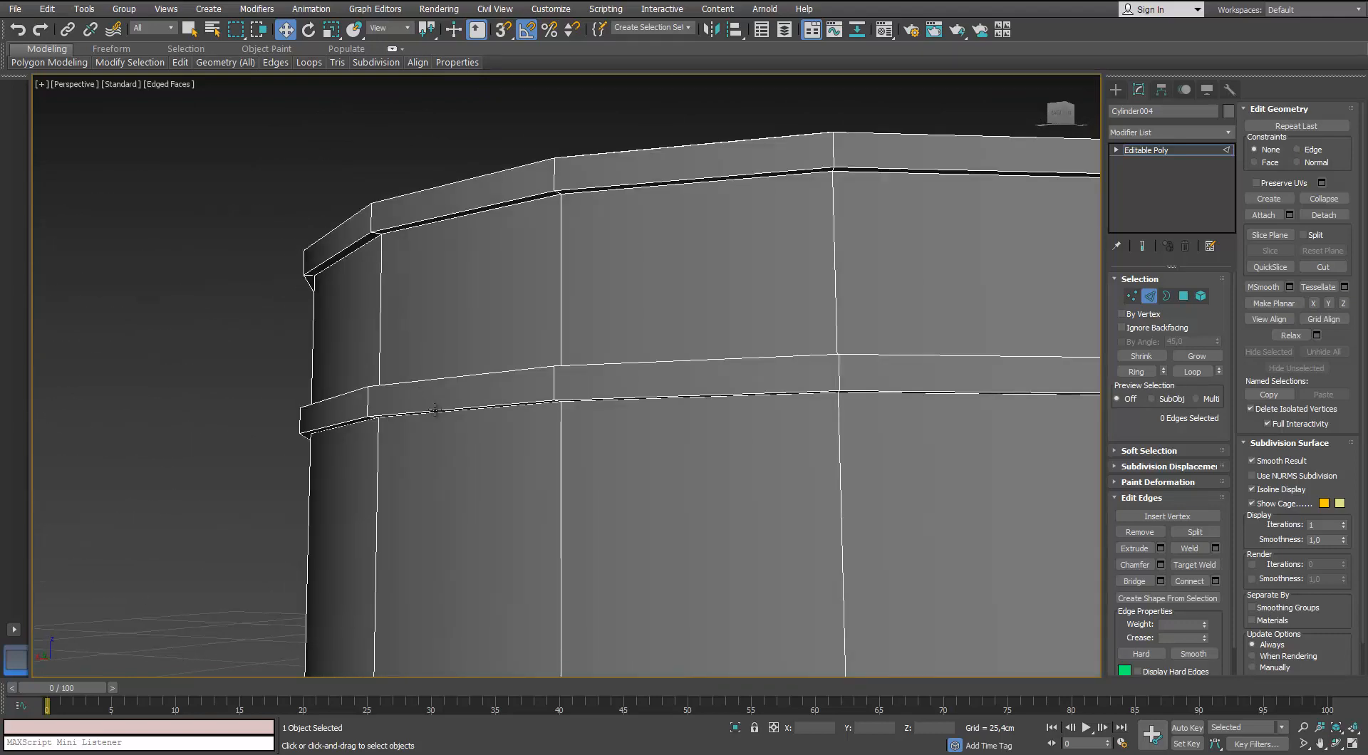
scroll(456, 409, down, 10)
scroll(489, 406, up, 1)
scroll(487, 437, up, 2)
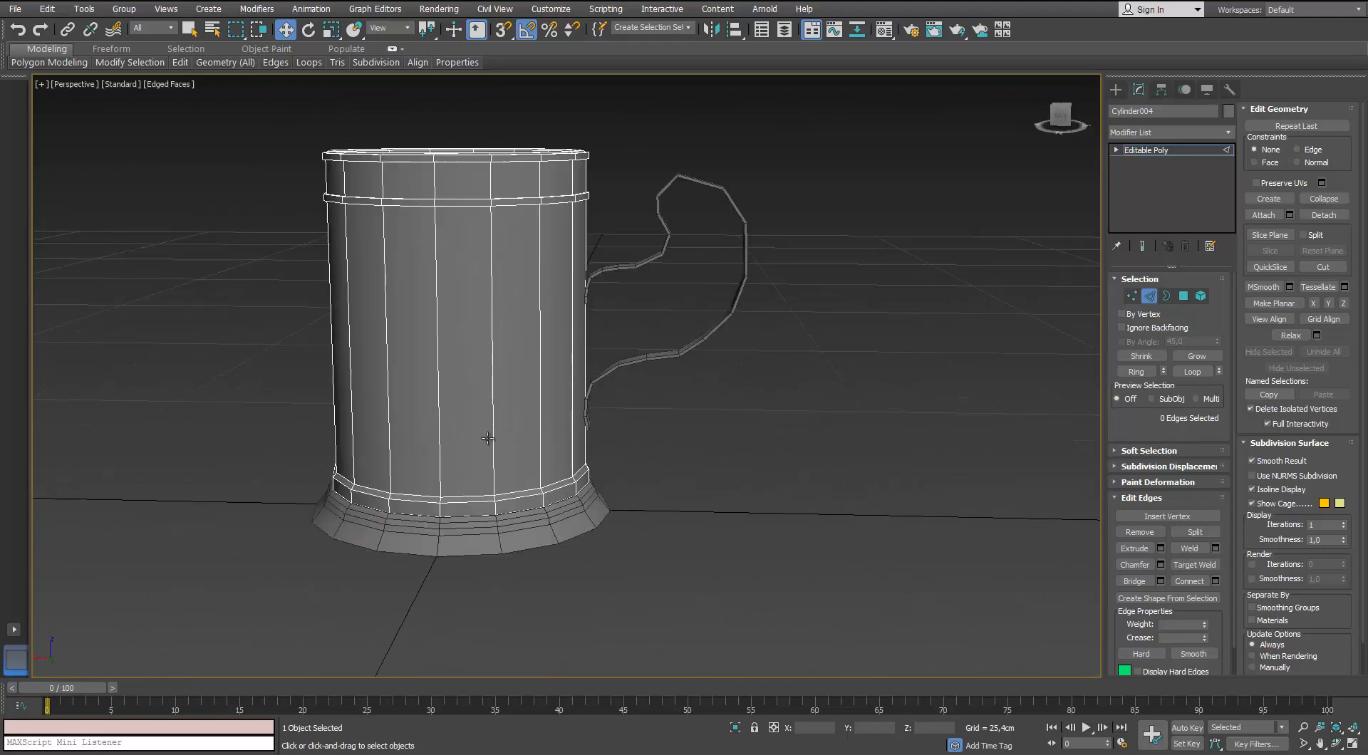
alt+middle_drag(488, 438, 537, 516)
scroll(536, 516, up, 5)
Try removing two of the upper horizontal edge loops from the mug's flared base.
click(1150, 297)
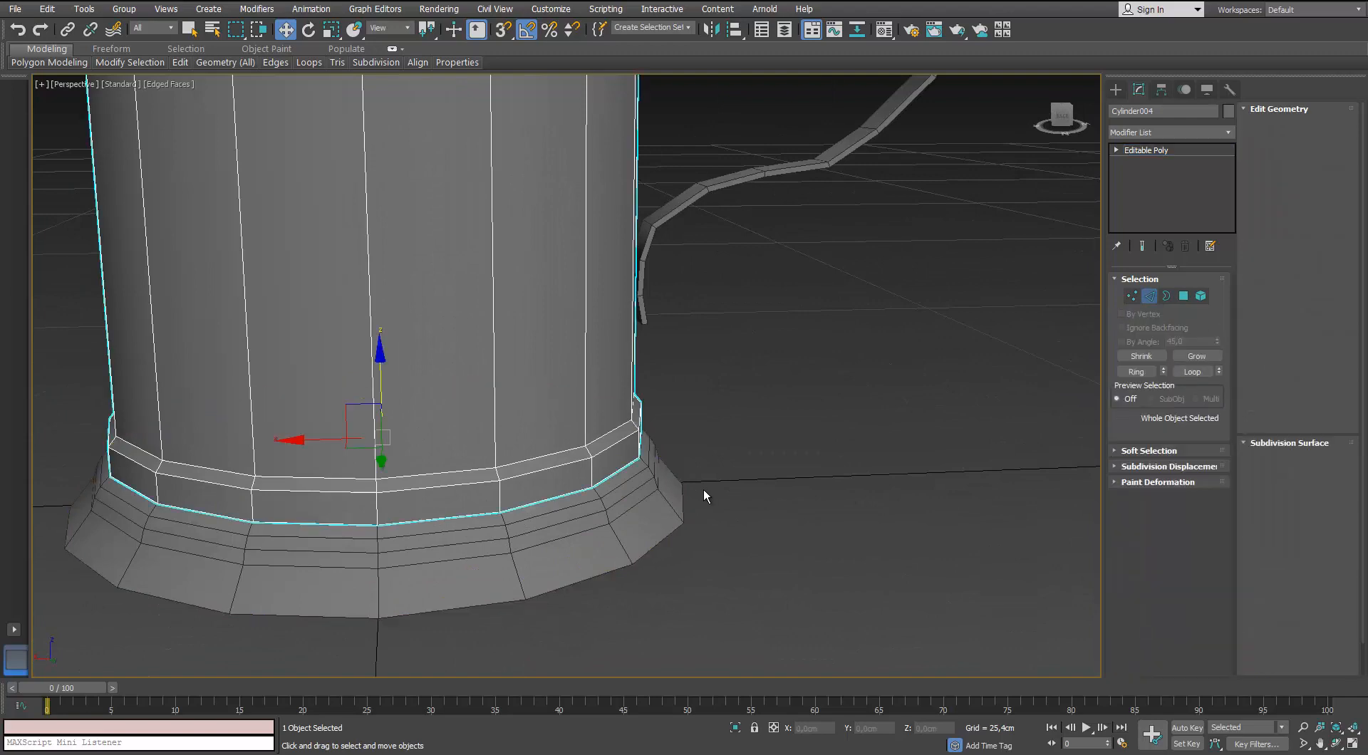
click(704, 496)
alt+middle_drag(704, 496, 665, 493)
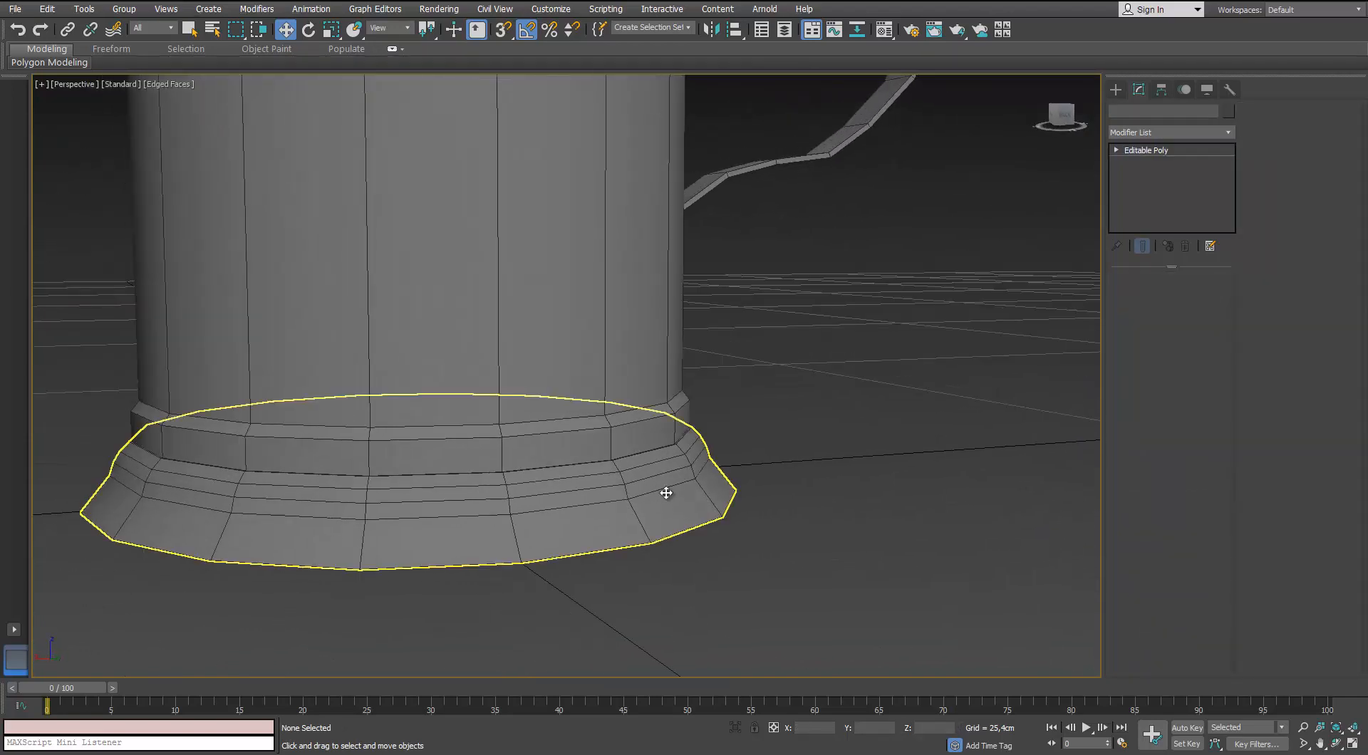
click(665, 493)
scroll(717, 451, up, 3)
click(1149, 296)
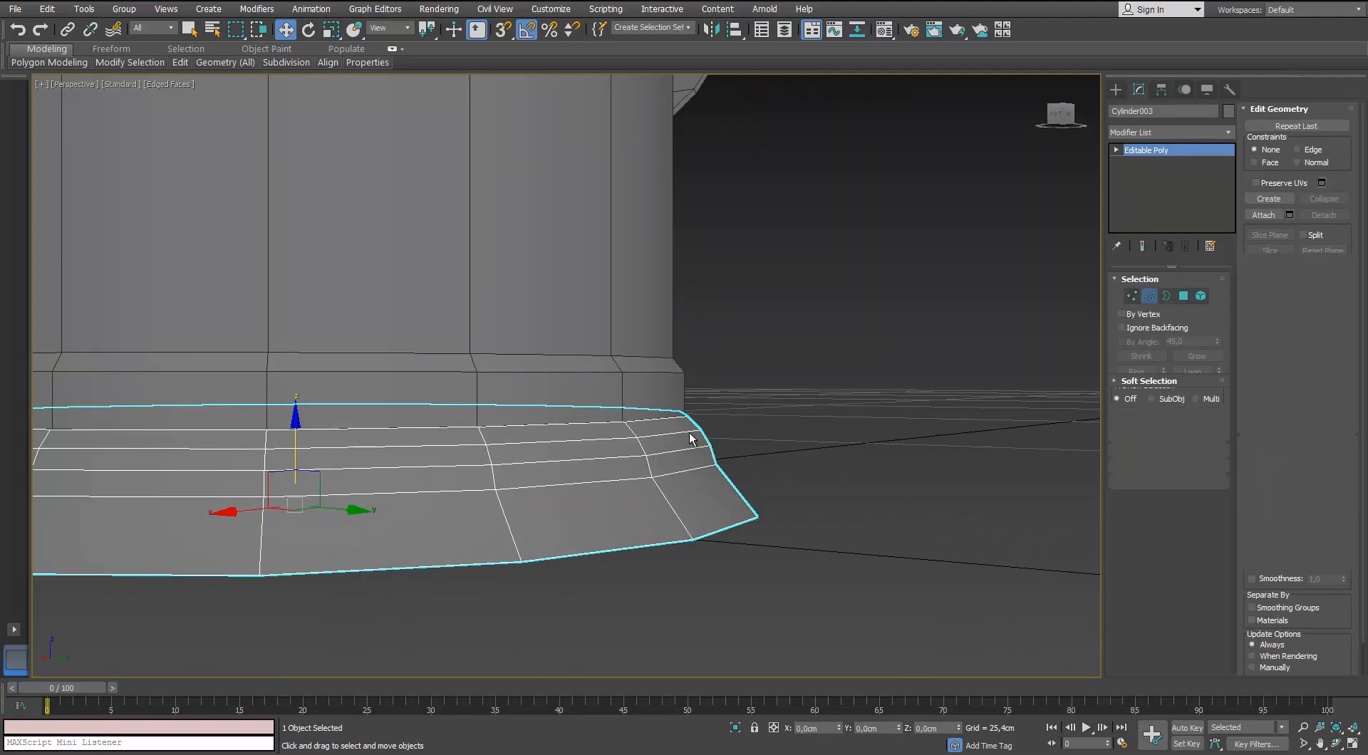
click(688, 449)
double_click(689, 451)
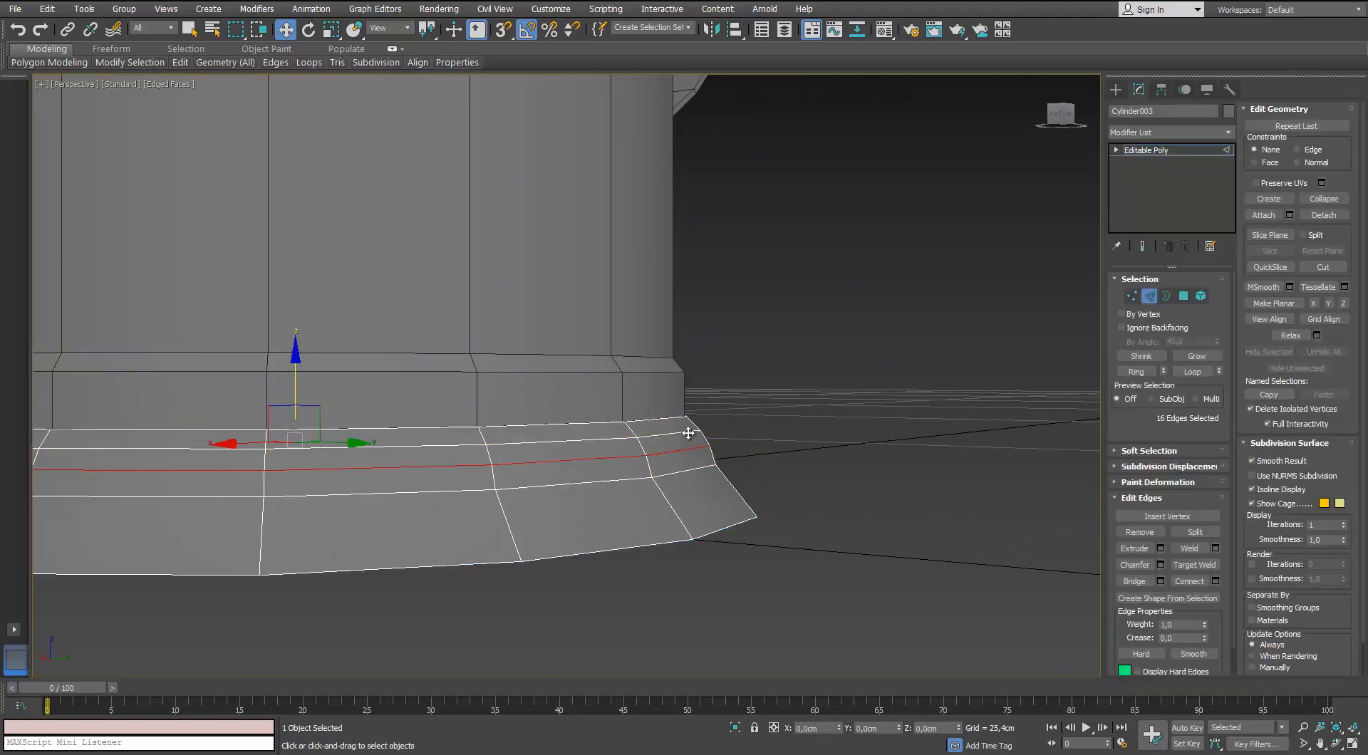
ctrl+double_click(688, 431)
key(ctrl+BackSpace)
scroll(688, 431, down, 4)
scroll(629, 392, down, 3)
Undo the edge loop removal on the base and clear the edge selection.
middle_drag(621, 307, 605, 443)
key(ctrl+z)
click(711, 468)
Remove the two inner edge loops from the top face of the mug body's rim.
alt+middle_drag(713, 473, 574, 395)
scroll(575, 394, up, 4)
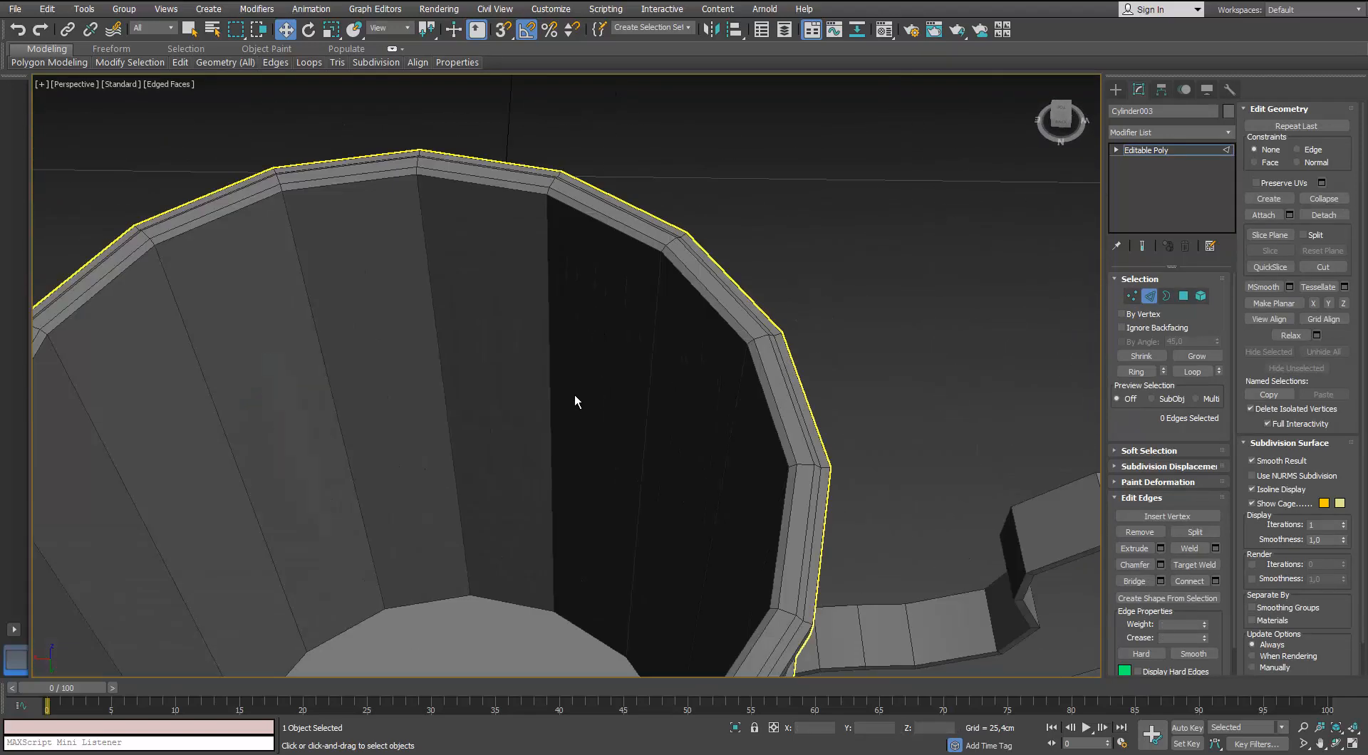
alt+middle_drag(812, 399, 822, 378)
alt+middle_drag(929, 418, 743, 427)
scroll(745, 447, up, 2)
middle_drag(824, 308, 919, 435)
scroll(919, 434, up, 3)
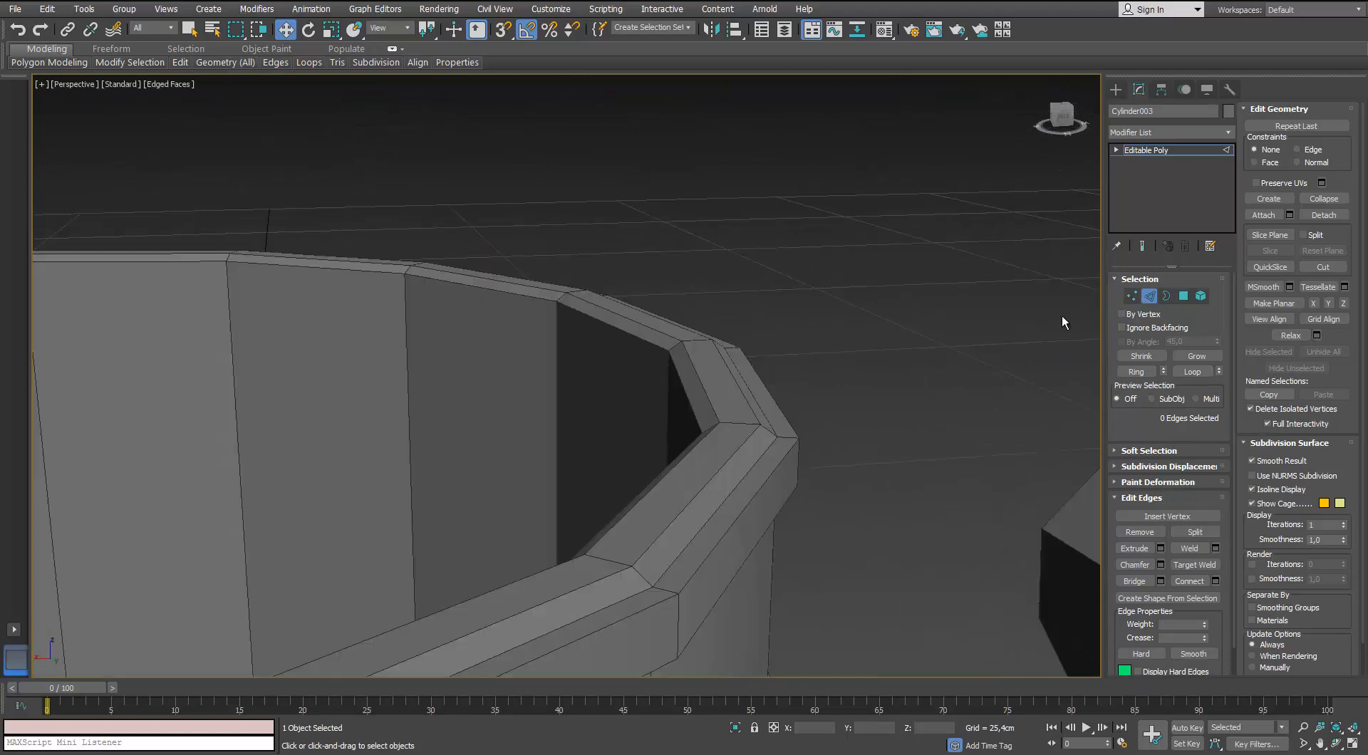
click(1150, 302)
click(755, 436)
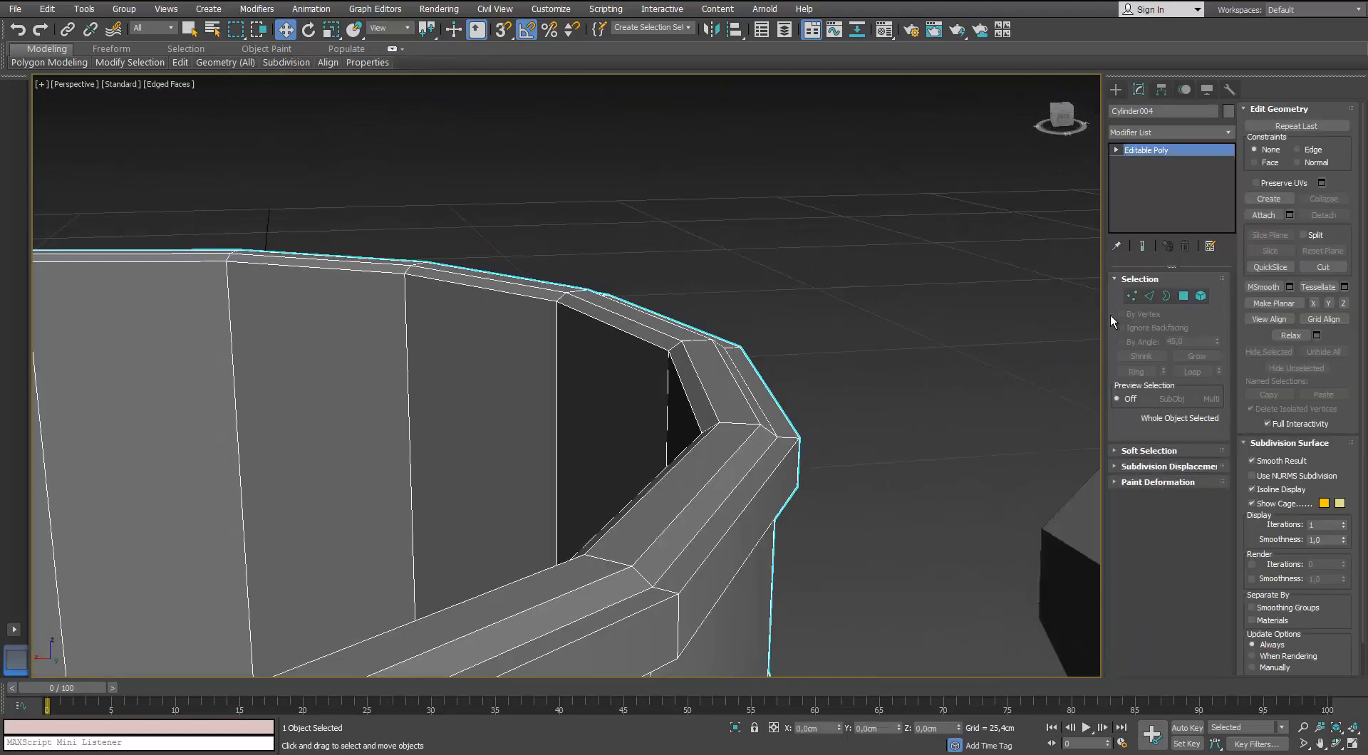
key(2)
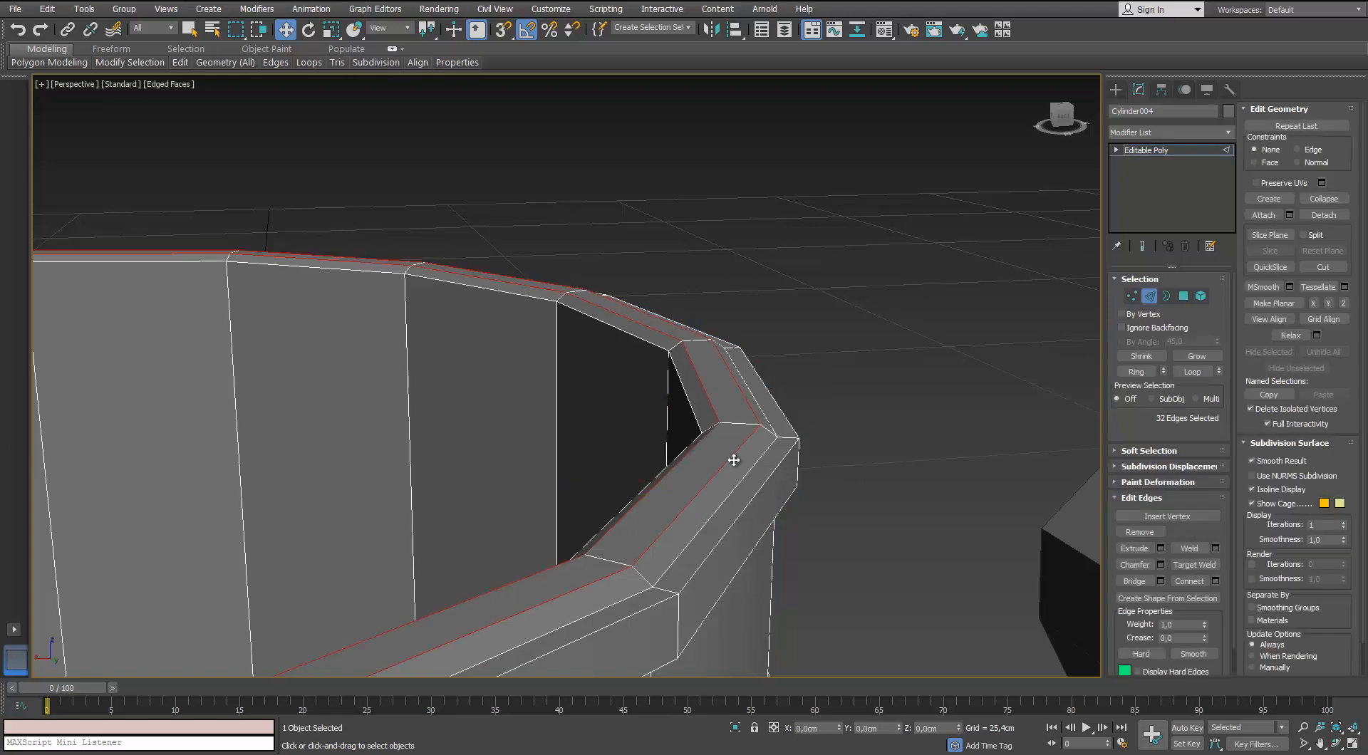
key(ctrl+BackSpace)
Remove the remaining edge loop from the rim's top face and switch the mug body to polygon editing.
double_click(754, 468)
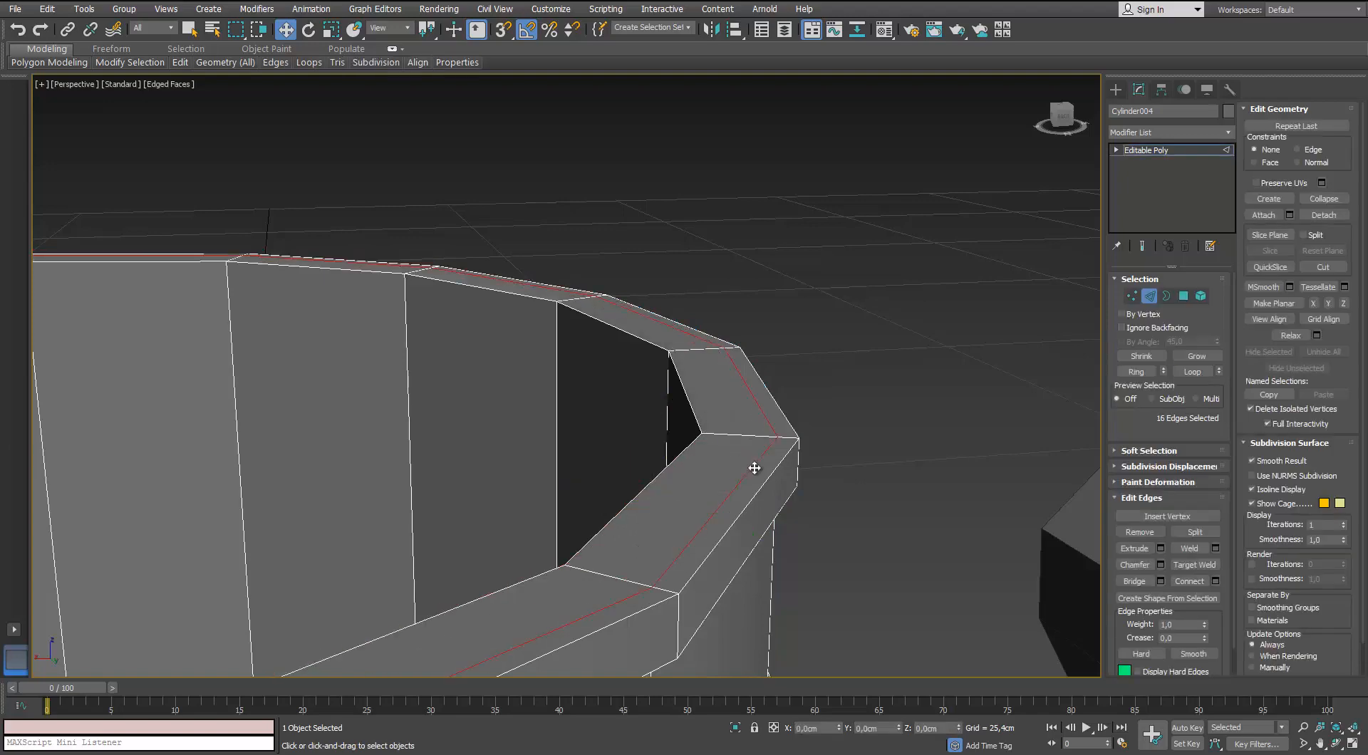
scroll(754, 468, down, 6)
middle_drag(727, 463, 661, 516)
click(1185, 297)
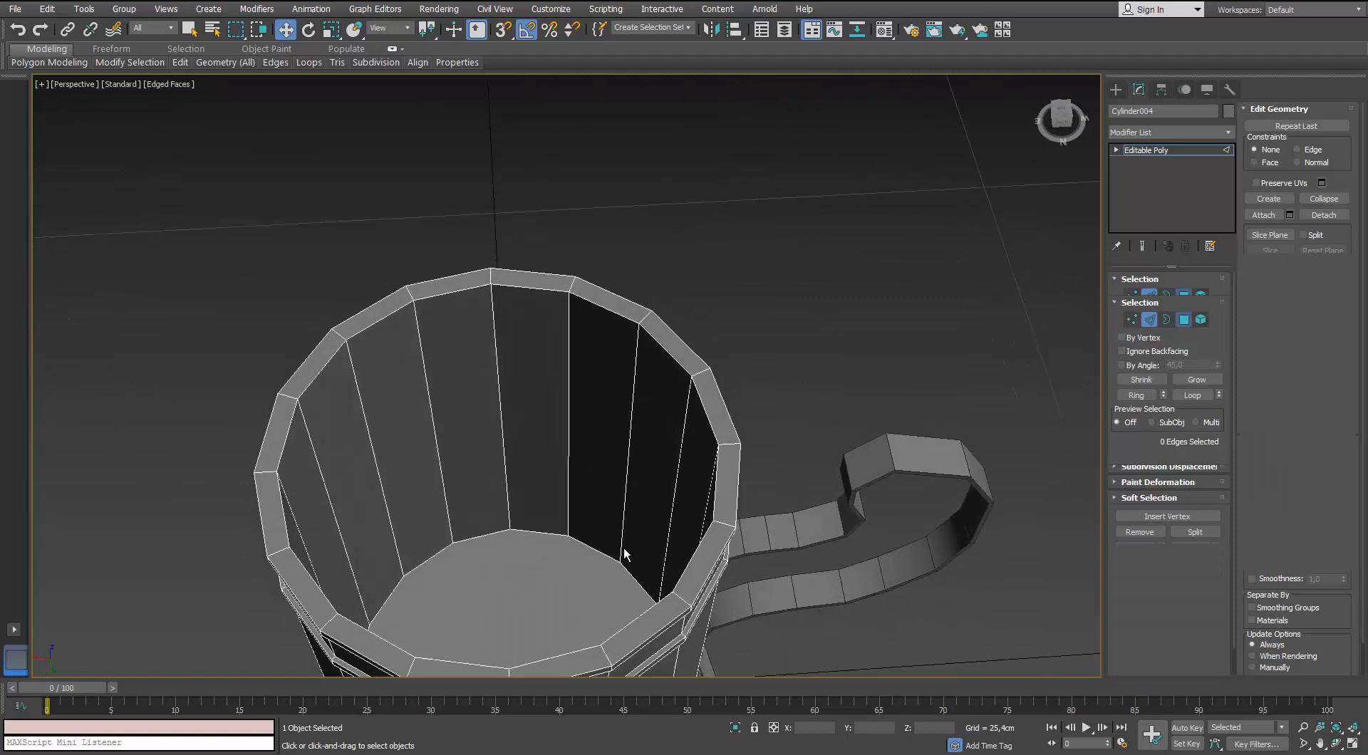
Inset the inner floor polygon of the low-poly mug body, collapse it to its centre, and clear the selection.
click(579, 575)
scroll(579, 576, down, 5)
middle_drag(579, 575, 583, 467)
scroll(583, 466, up, 5)
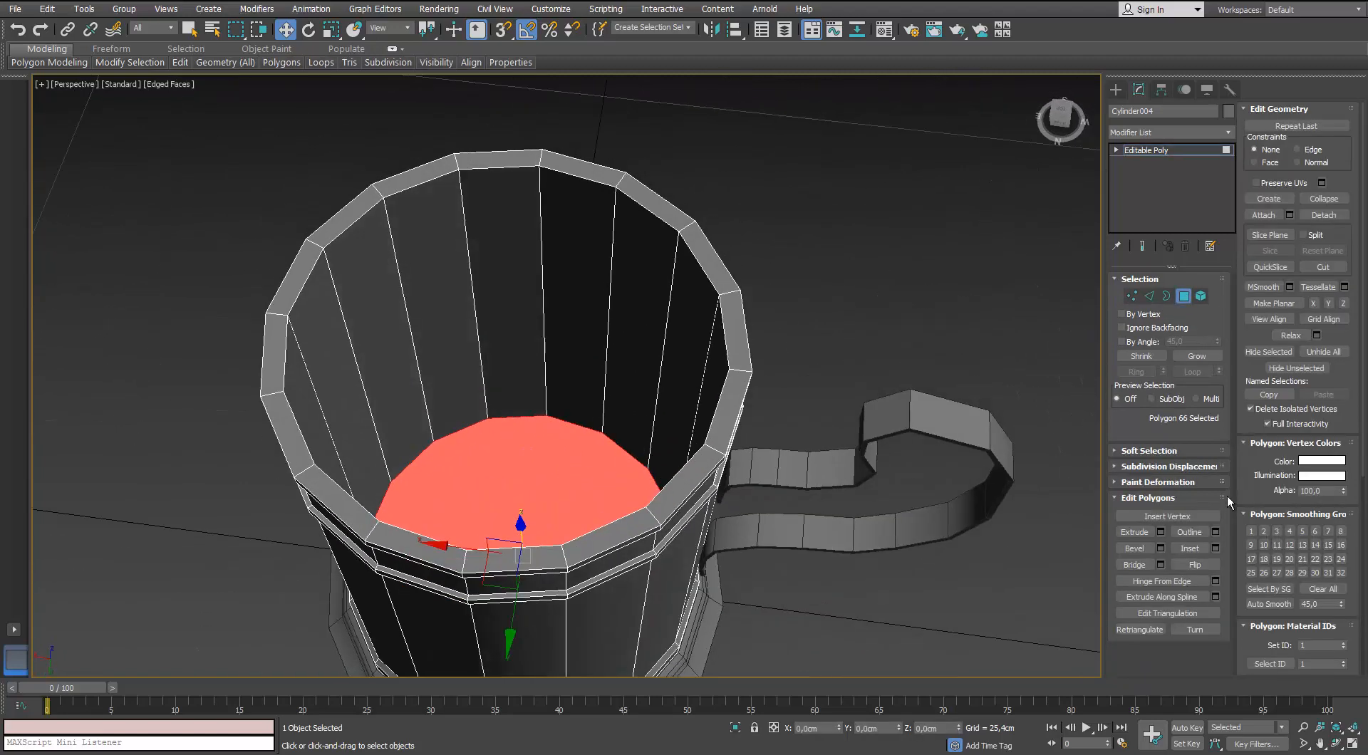
click(1216, 549)
right_click(544, 511)
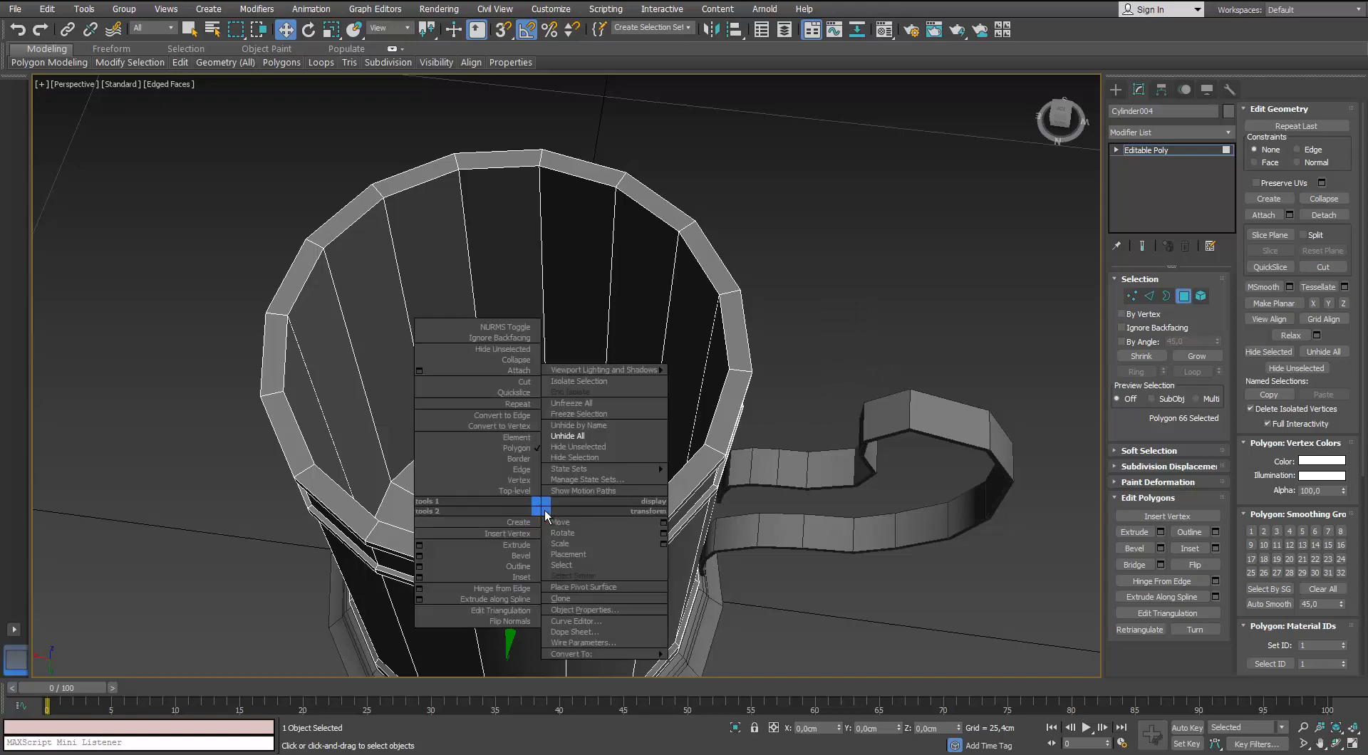
click(507, 361)
alt+middle_drag(523, 473, 545, 421)
scroll(545, 420, down, 4)
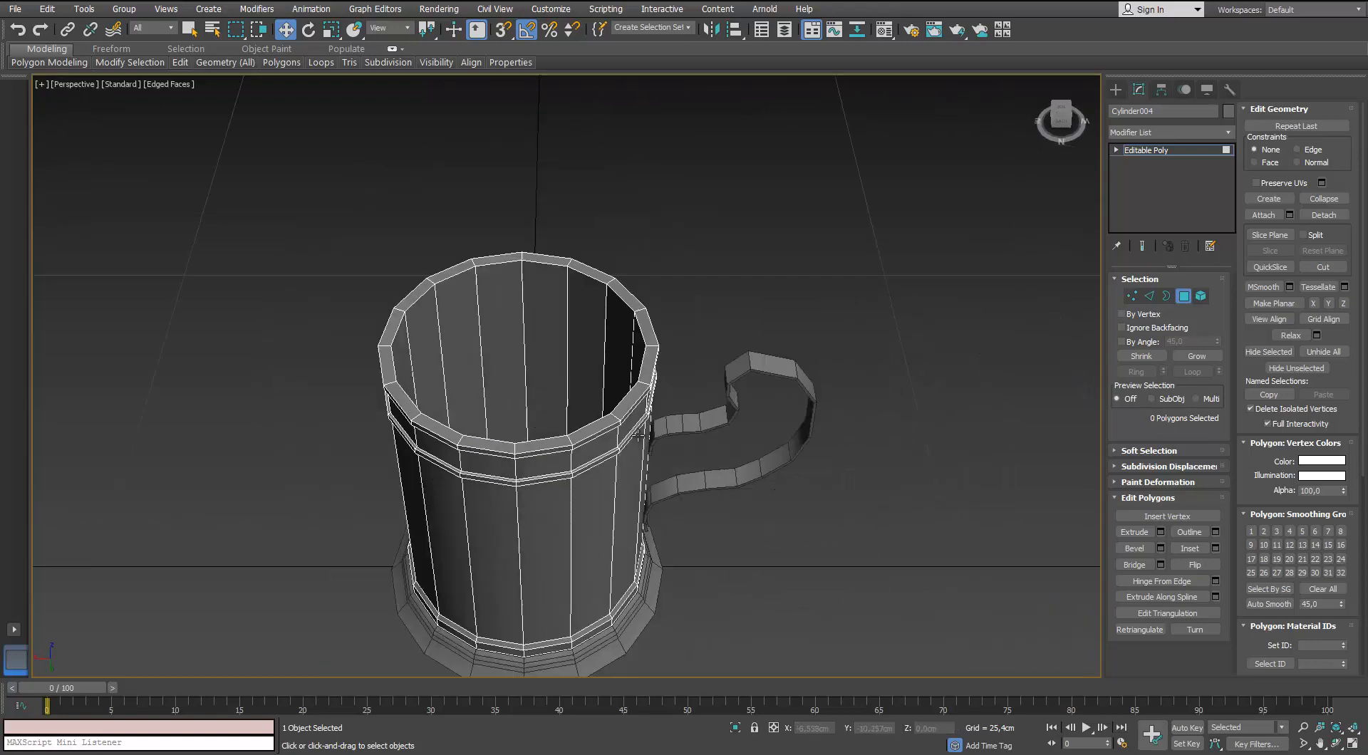
middle_drag(737, 502, 568, 360)
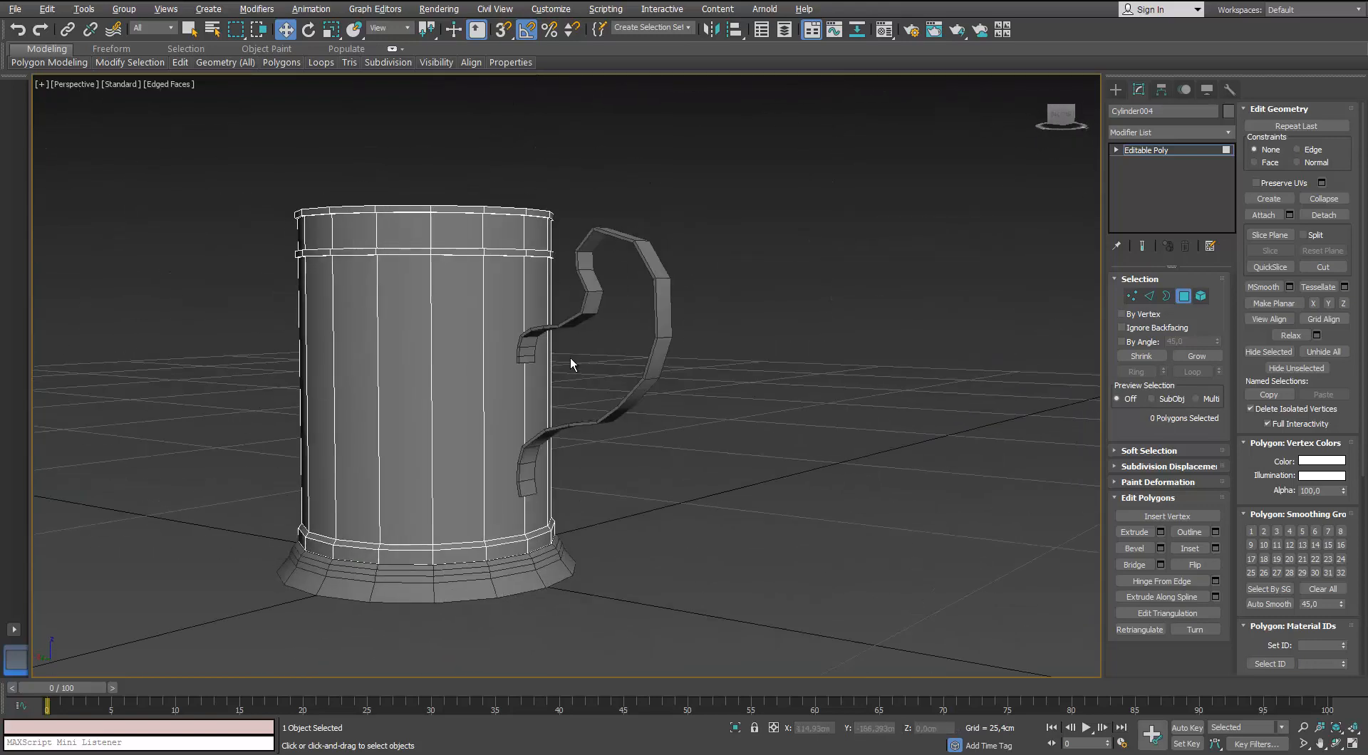
click(1182, 298)
key(ctrl+d)
alt+middle_drag(449, 494, 510, 506)
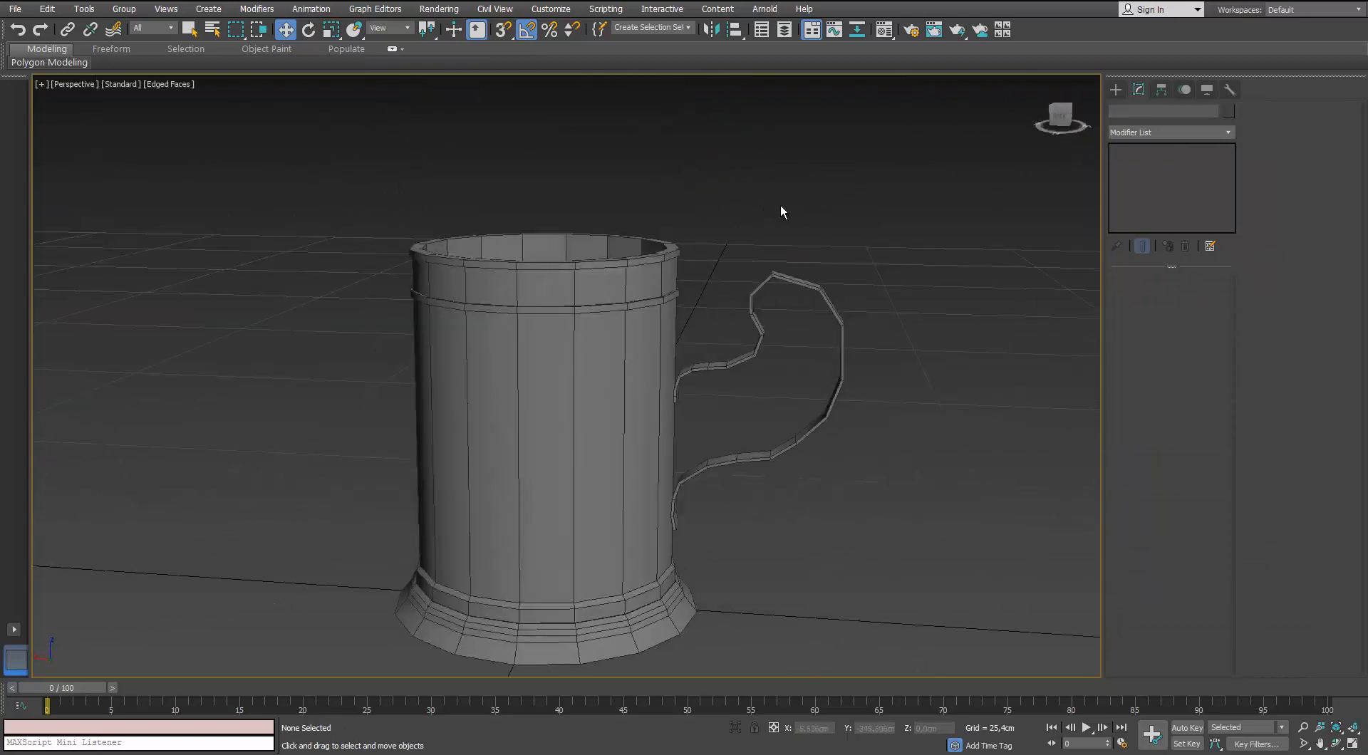
Hide the Mug_LP layer, show the Mug_HP layer, and leave its objects unselected.
alt+middle_drag(781, 212, 642, 243)
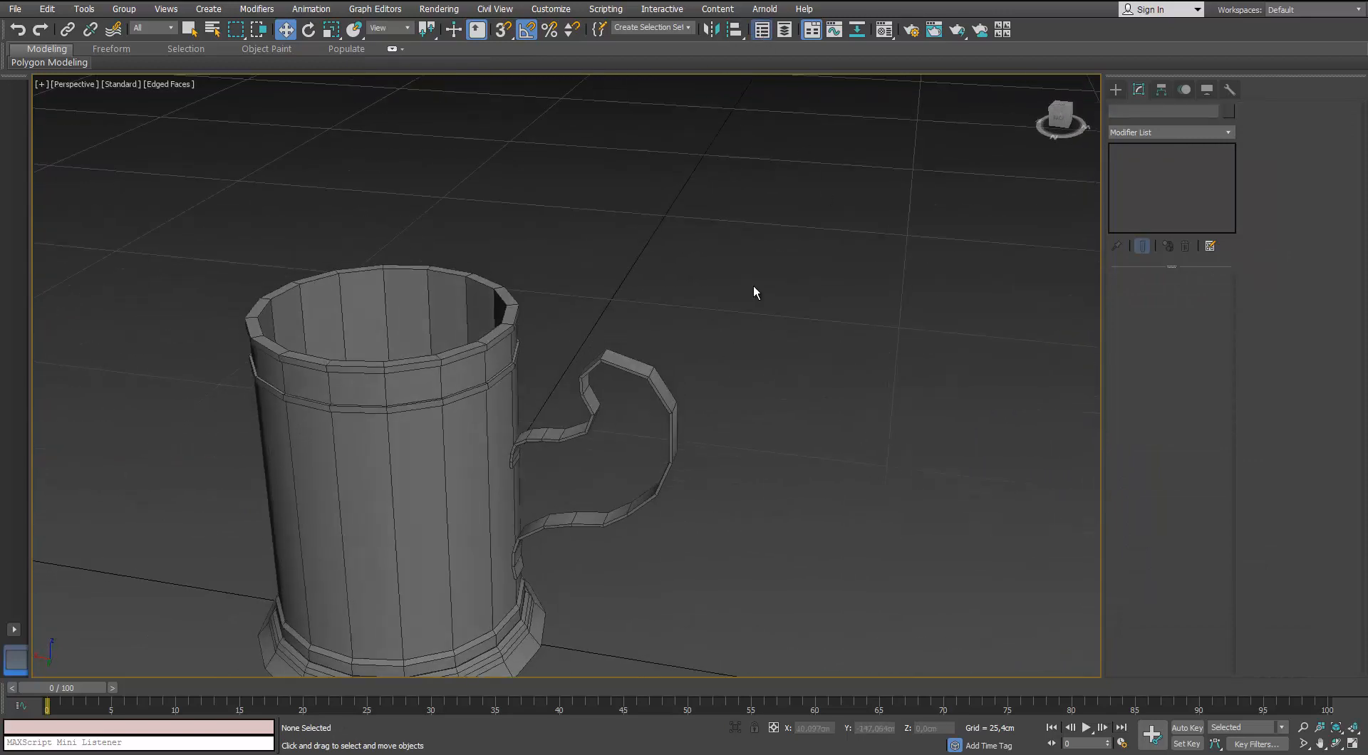
key(alt+ctrl+o)
click(866, 439)
click(867, 426)
double_click(922, 431)
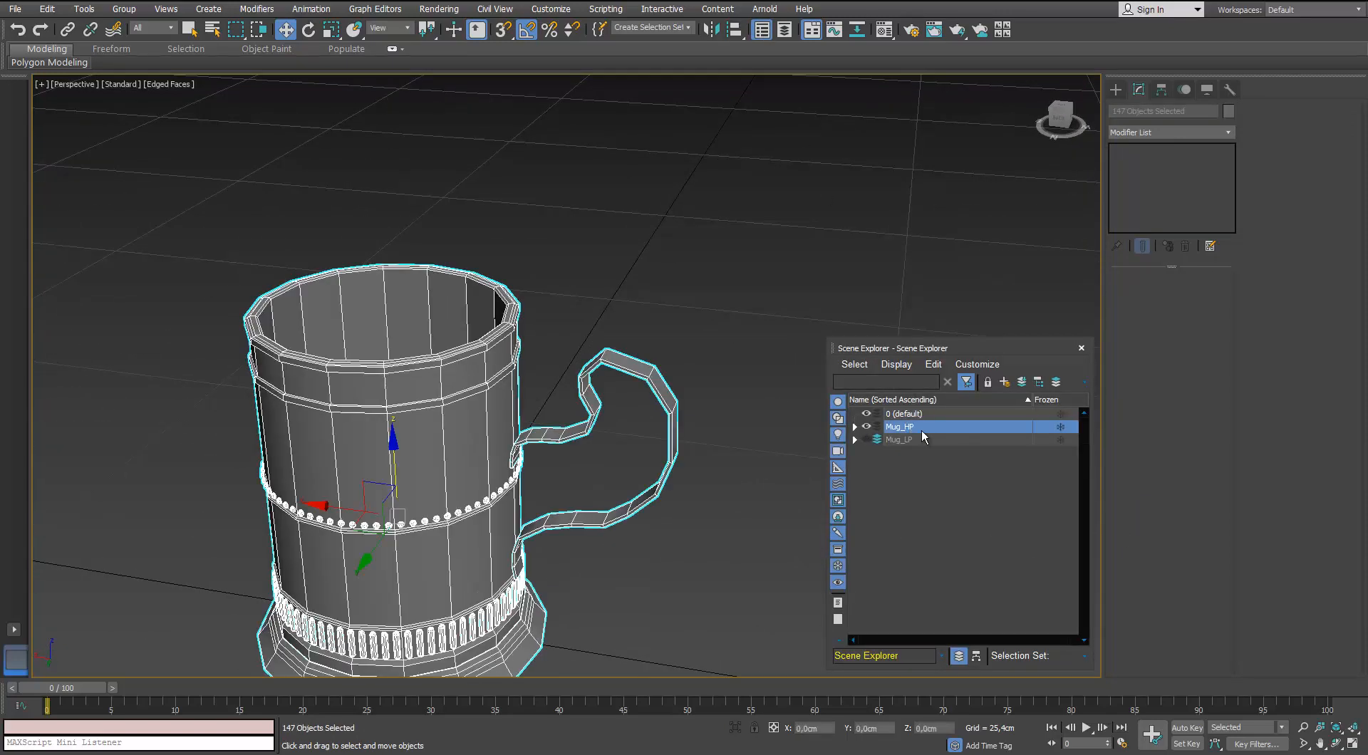
click(1081, 349)
click(805, 334)
Select the high-poly mug body and switch it to polygon editing.
scroll(443, 399, up, 3)
middle_drag(443, 399, 592, 420)
scroll(568, 320, down, 3)
scroll(617, 362, up, 3)
click(535, 553)
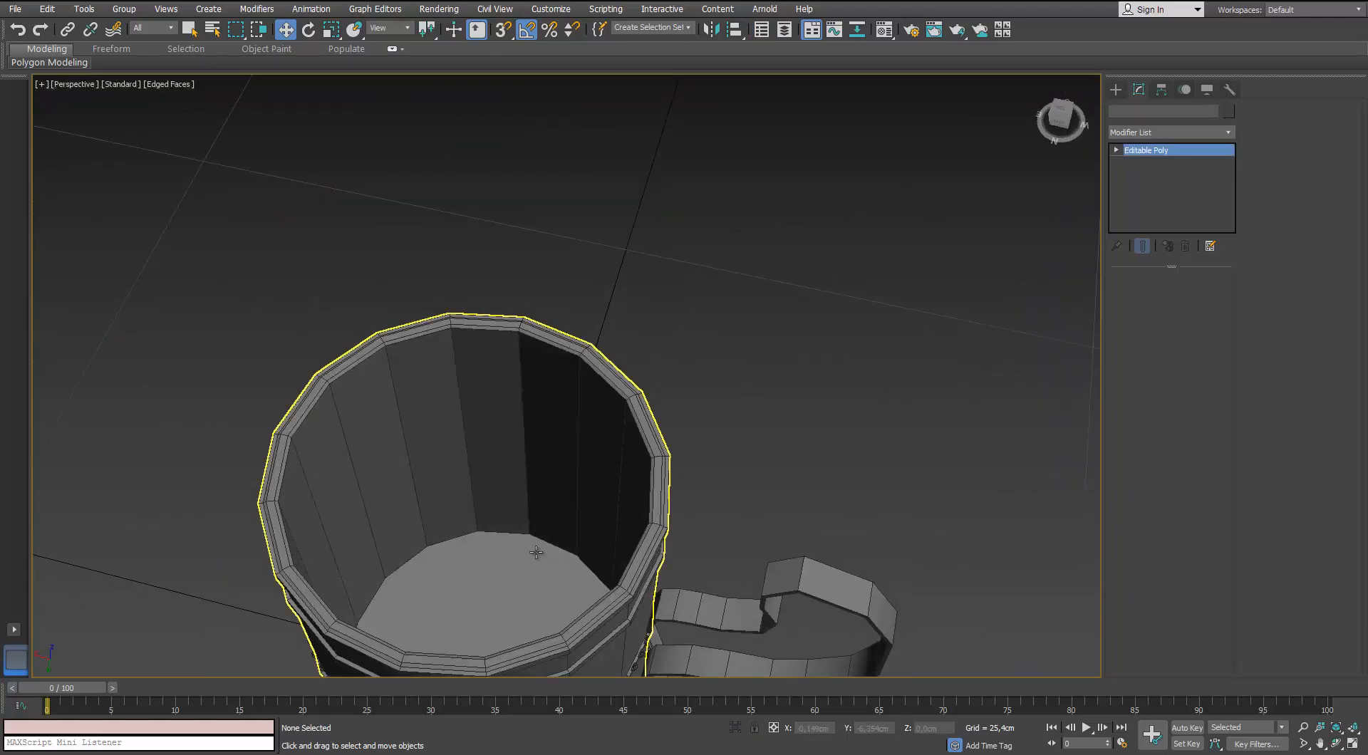
middle_drag(534, 553, 571, 458)
scroll(571, 458, up, 3)
click(1183, 295)
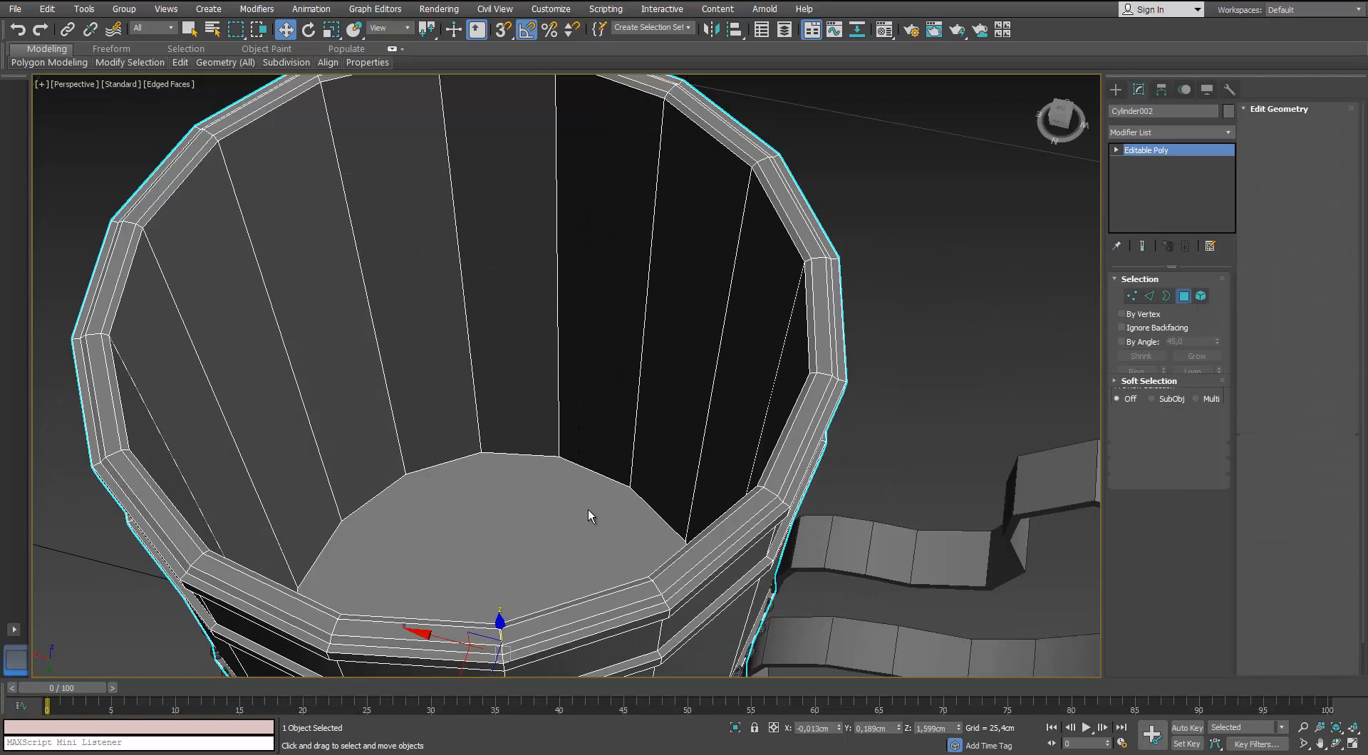
Inset the inner floor polygon of the high-poly body by 0.2 cm and collapse the inset face to its centre.
click(588, 510)
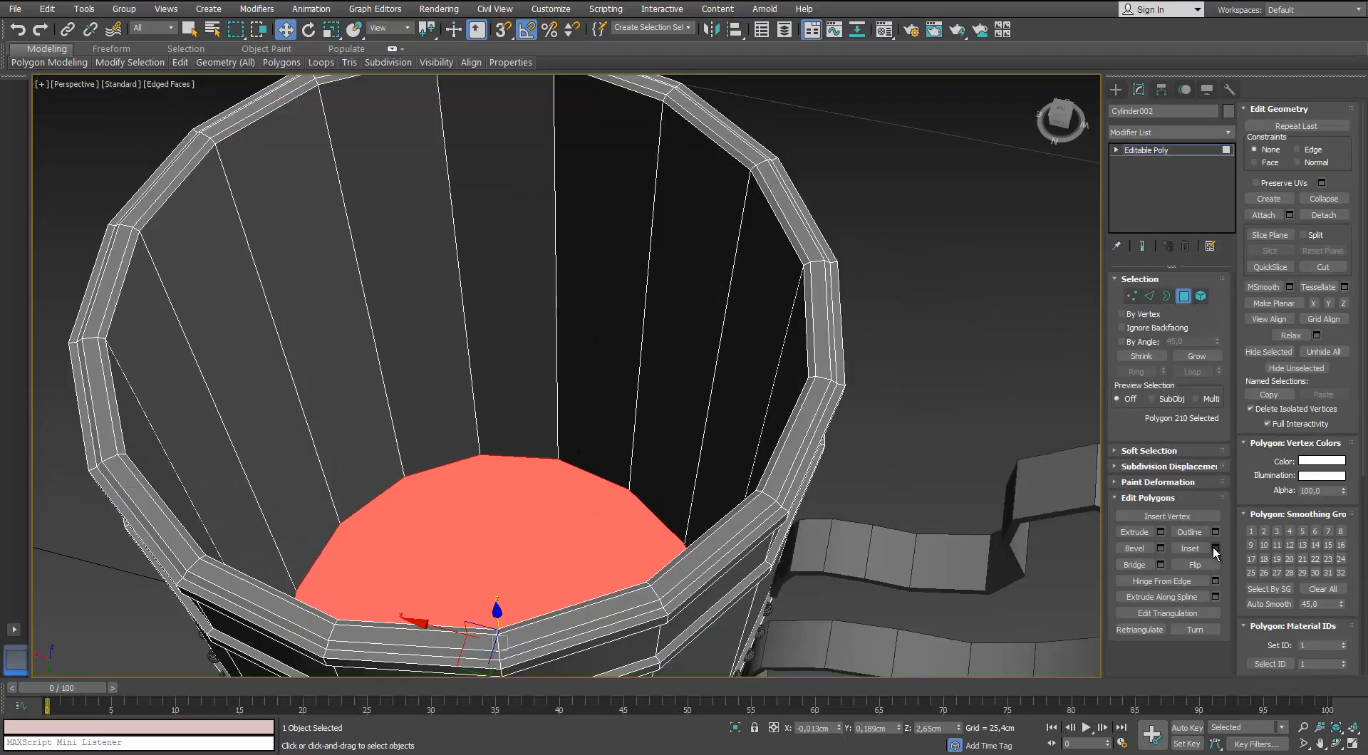
click(1215, 549)
right_click(839, 356)
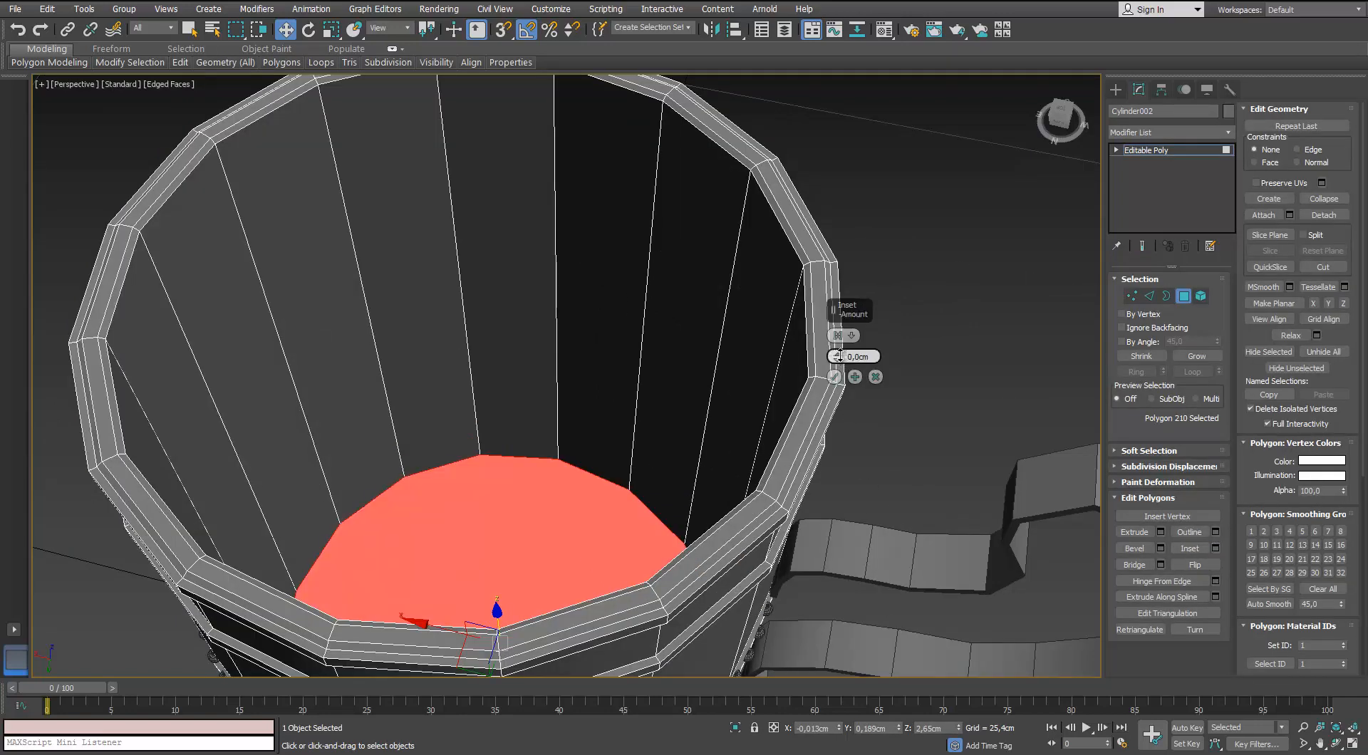
drag(840, 355, 840, 353)
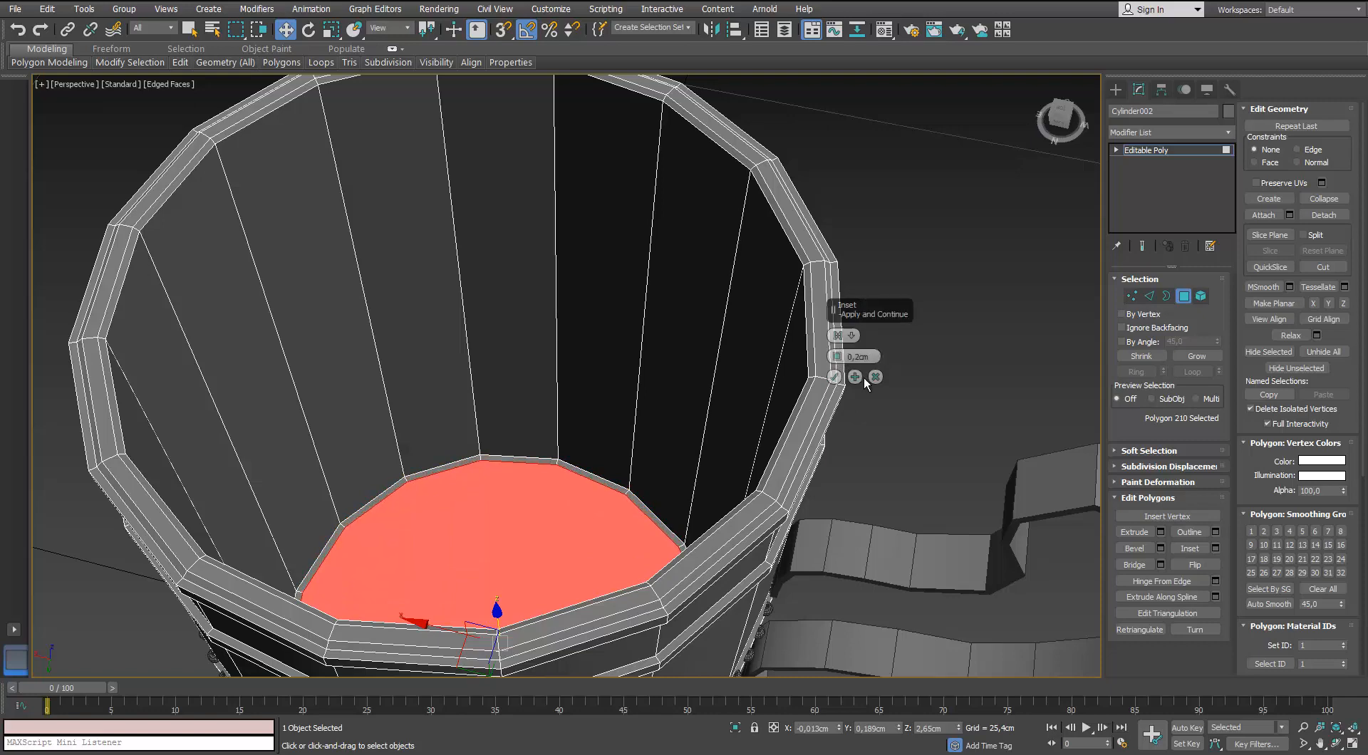
click(857, 377)
click(836, 382)
key(ctrl+z)
click(834, 377)
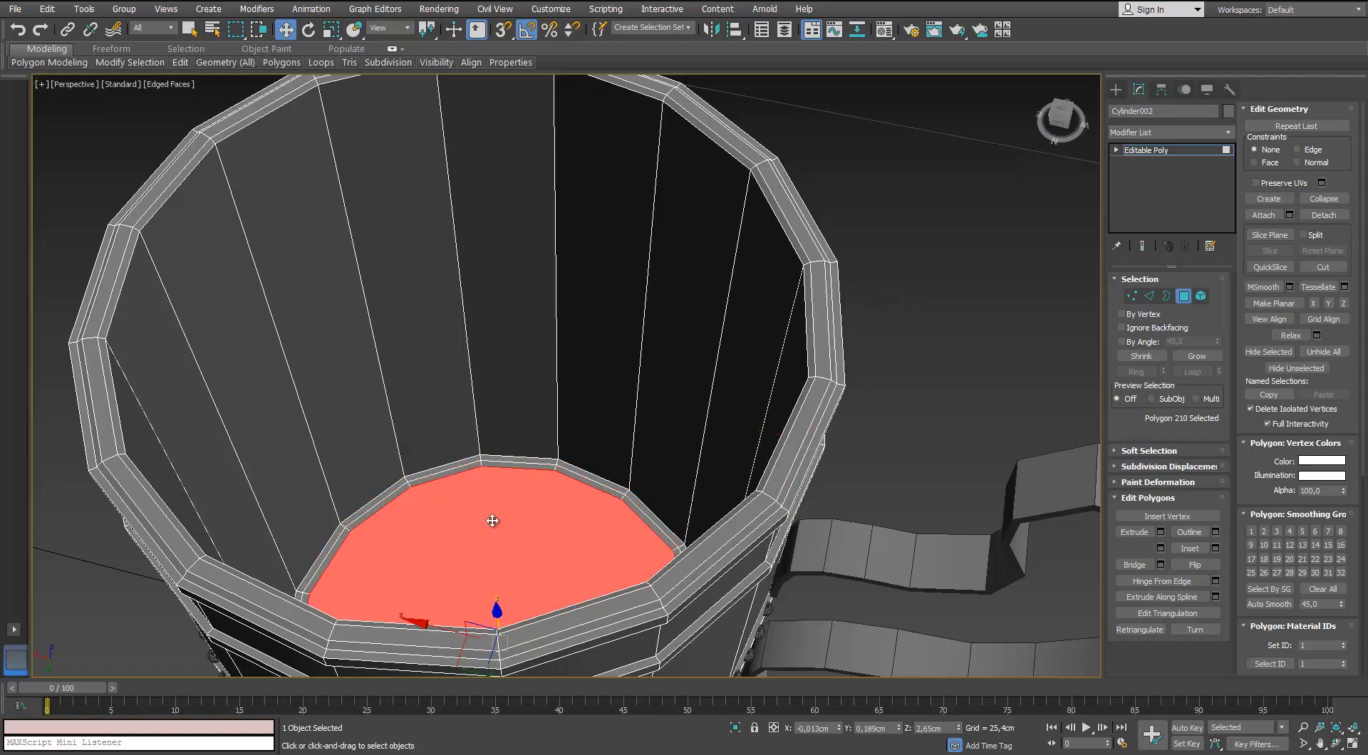
right_click(492, 516)
click(441, 381)
Isolate the high-poly mug body with its underside in view.
scroll(494, 444, down, 6)
alt+middle_drag(493, 444, 546, 491)
key(4)
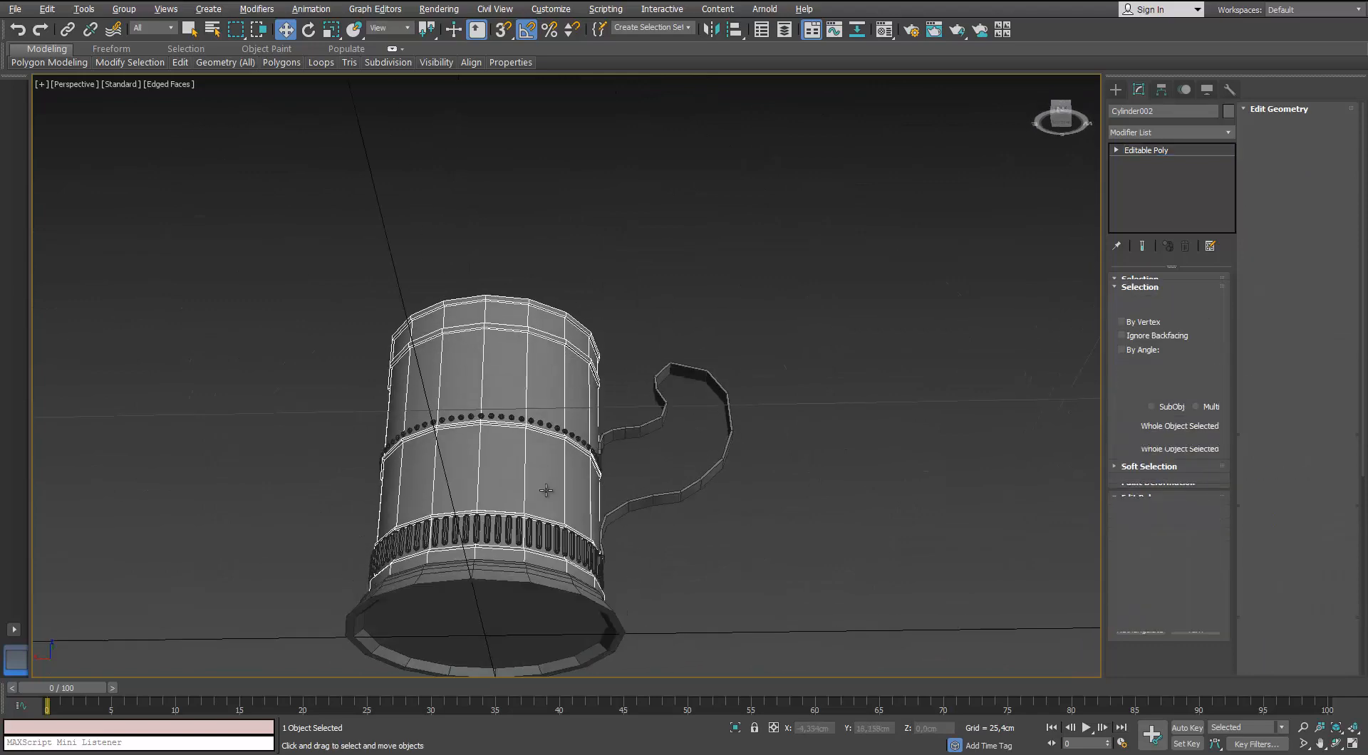
key(alt+q)
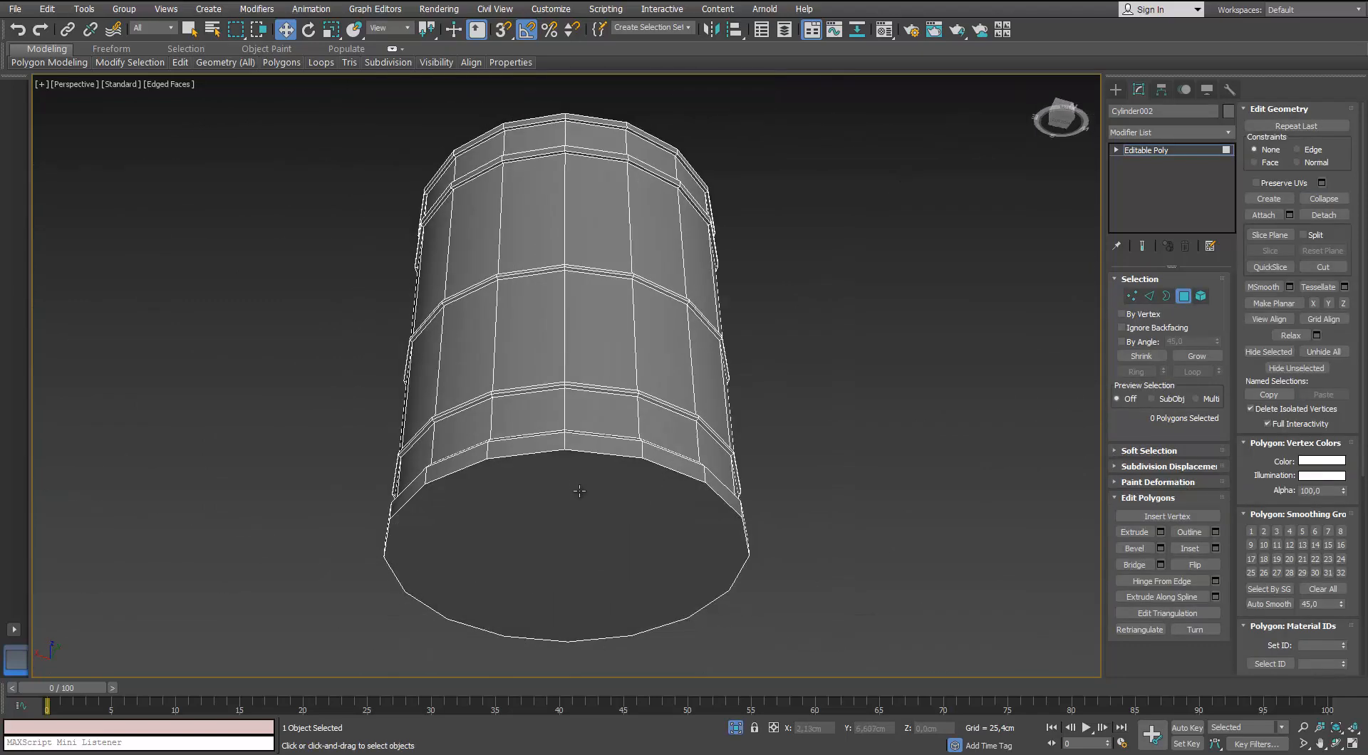
Inset the underside polygon of the mug body by 0.2 cm, collapse it to its centre, and exit polygon editing.
click(579, 491)
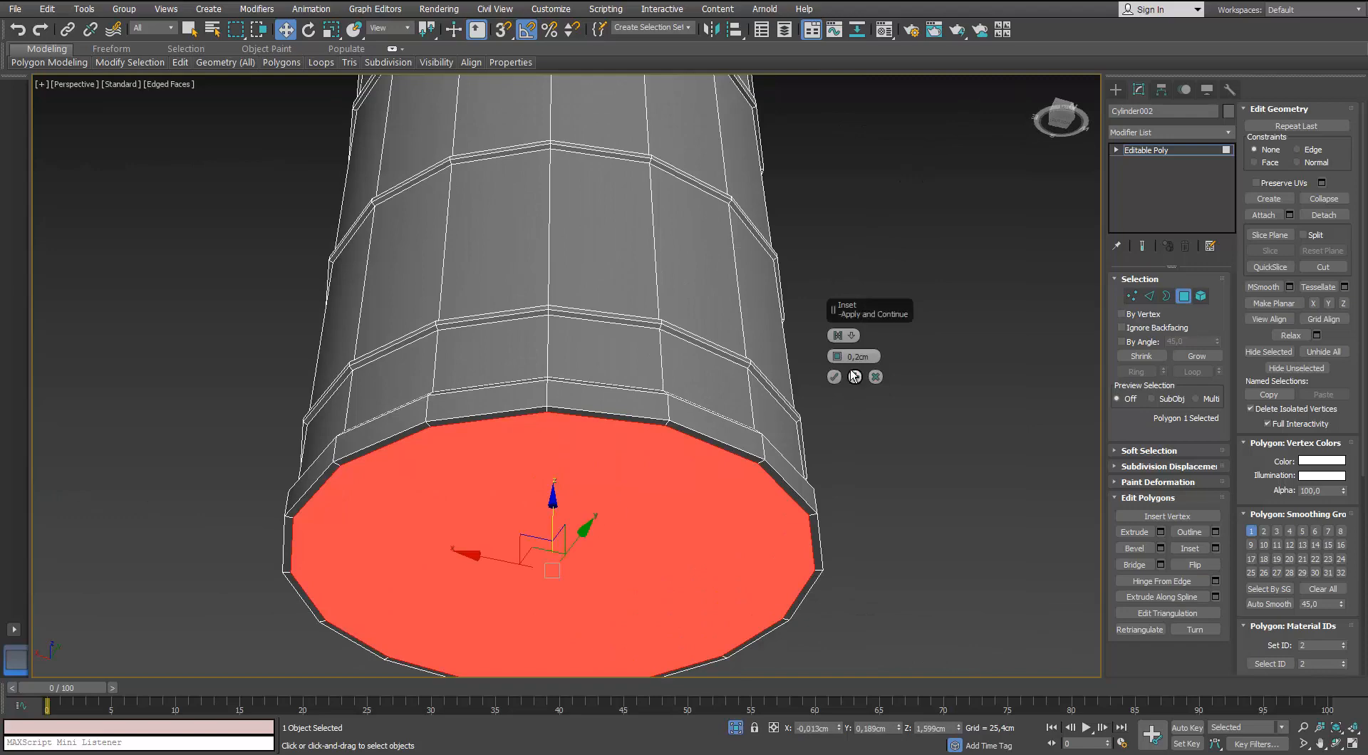
click(854, 377)
right_click(607, 507)
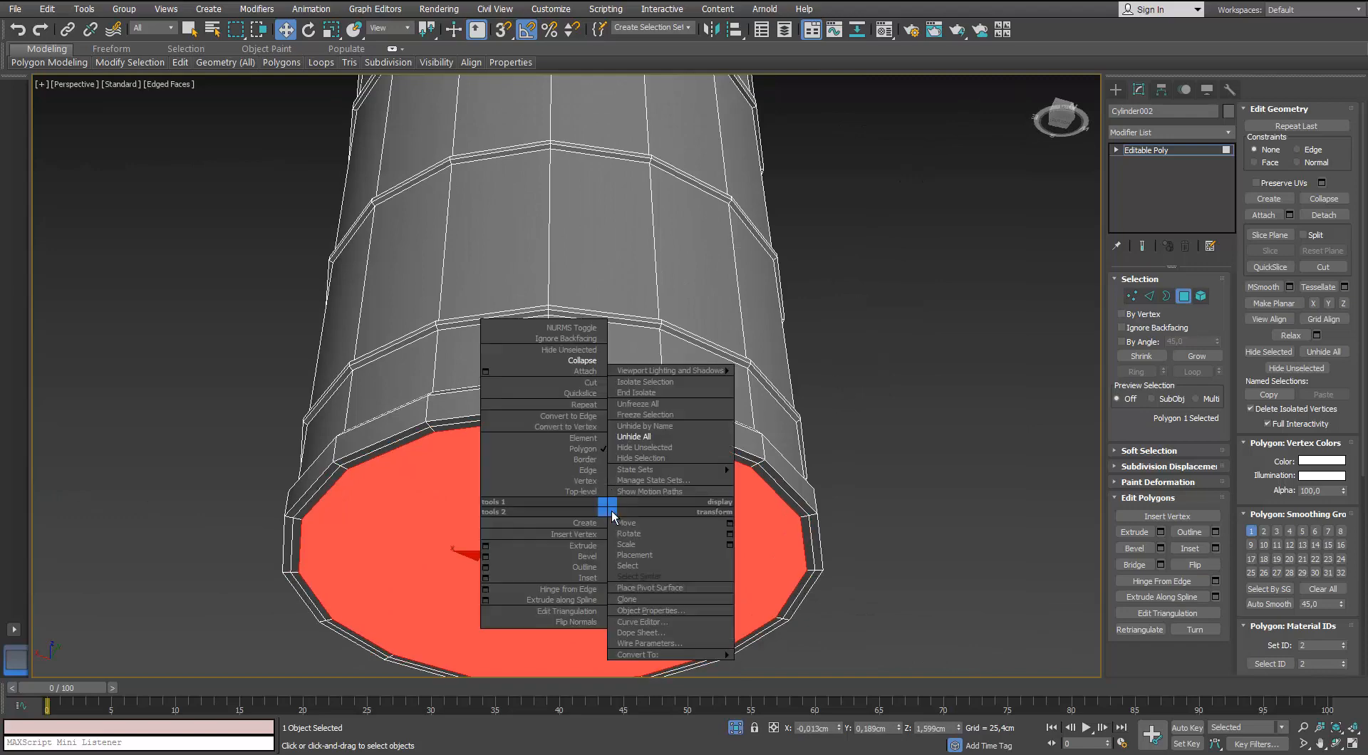
click(581, 361)
click(1184, 299)
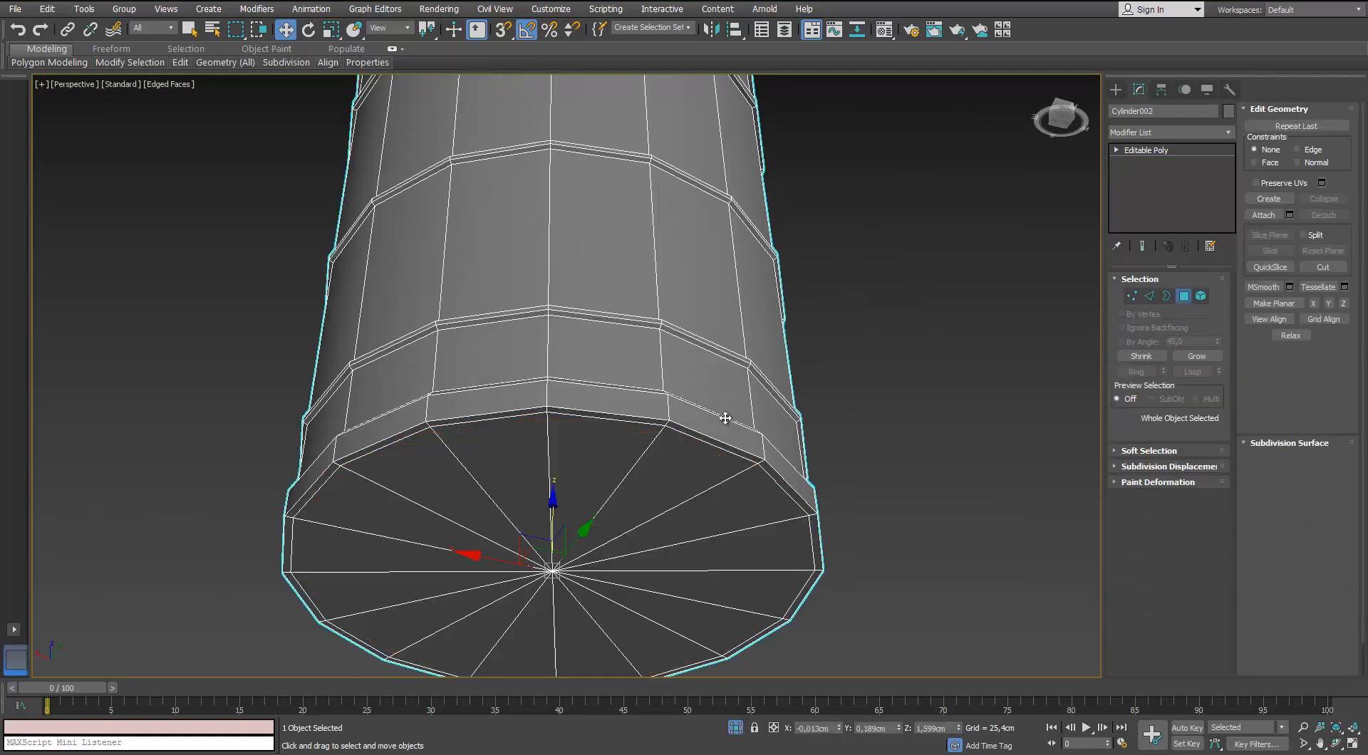
Add support edge loops with Swift Loop along the rim's outer face and on the wall just below the rim.
alt+middle_drag(724, 416, 667, 407)
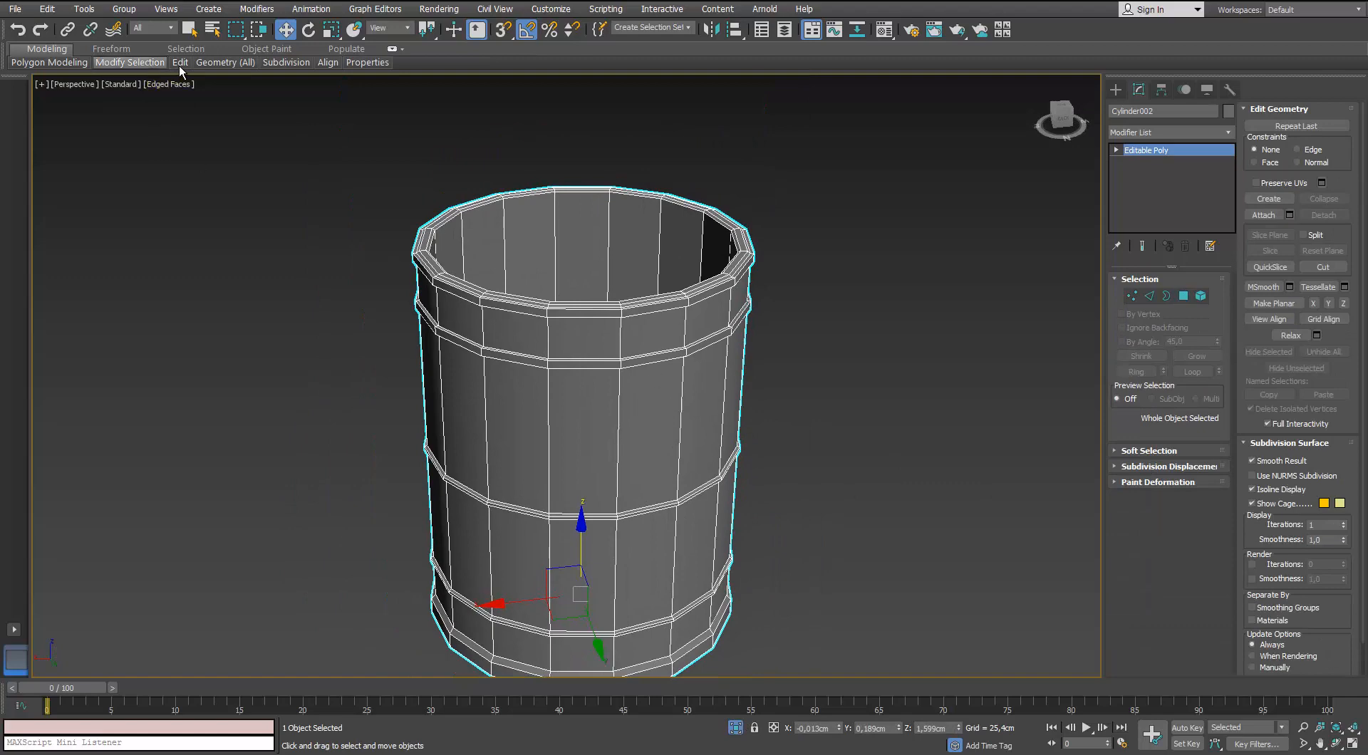
mouse_move(180, 63)
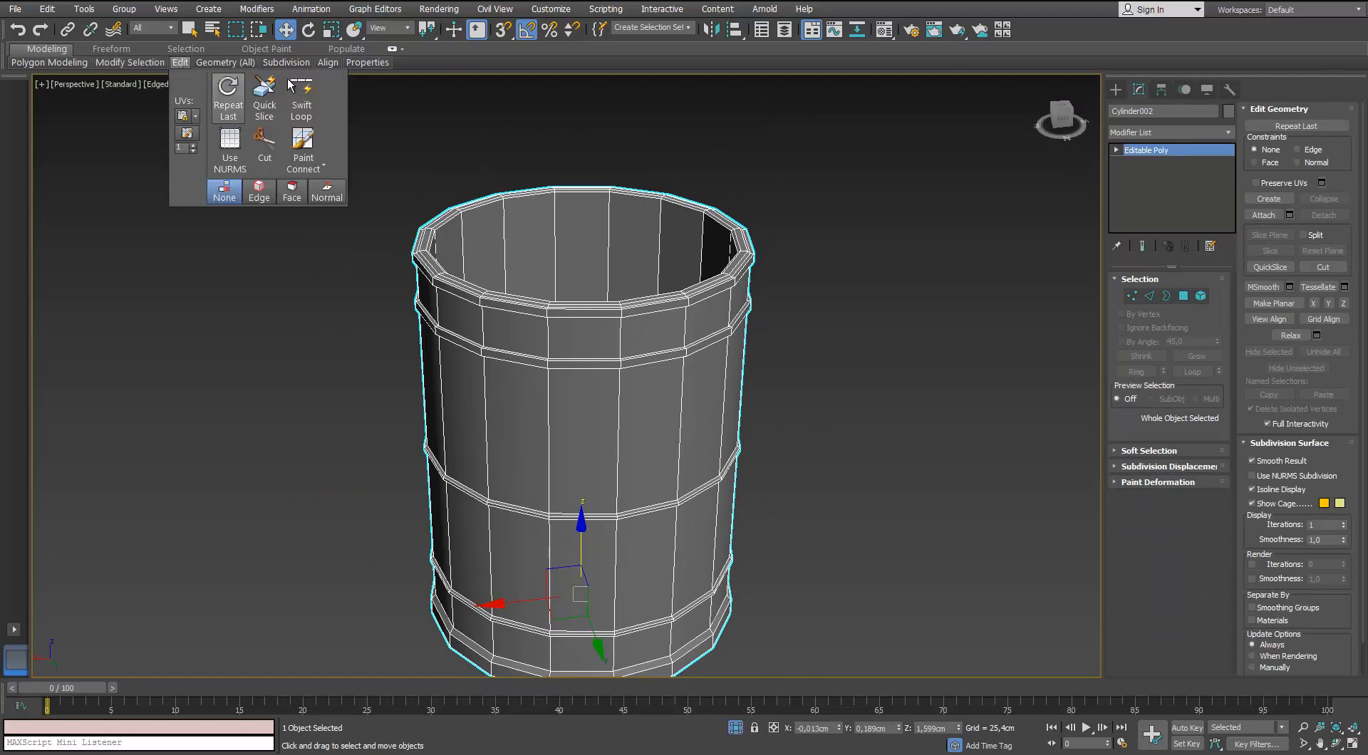
scroll(479, 275, up, 6)
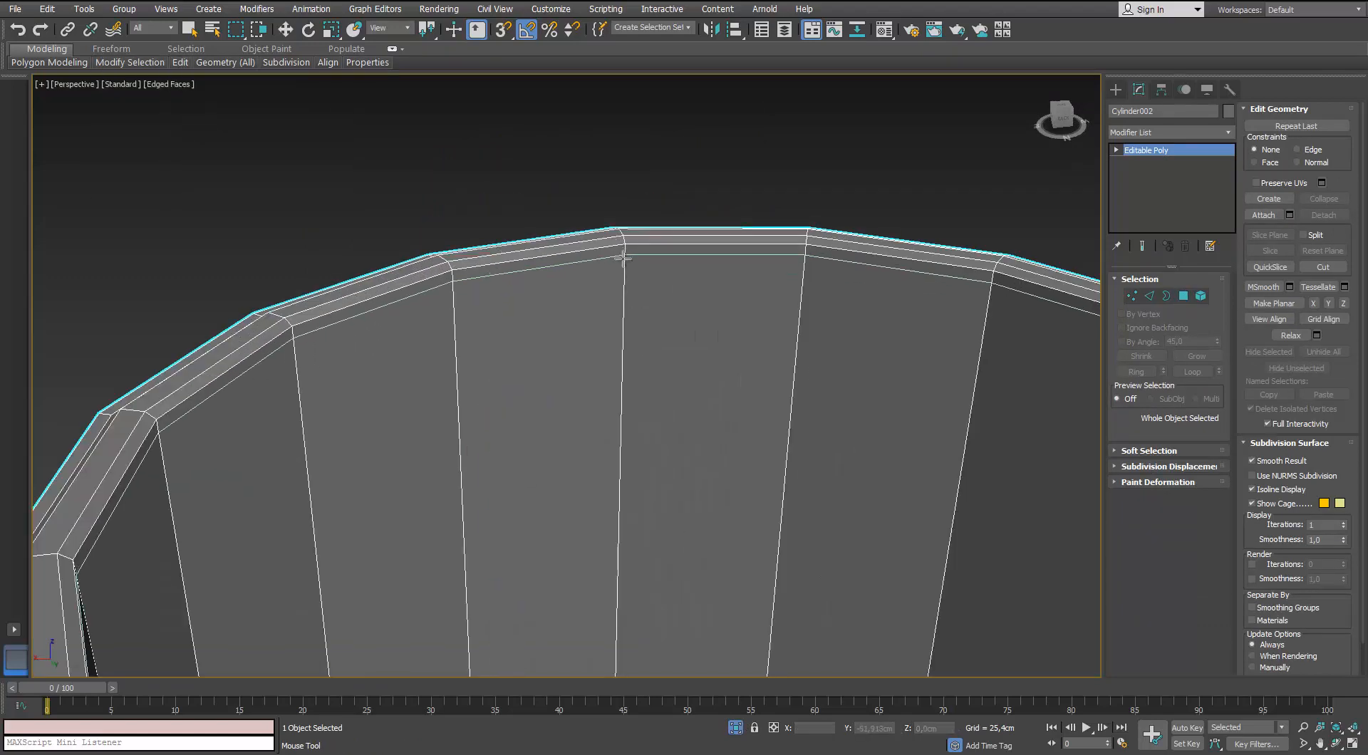
scroll(636, 338, down, 3)
alt+middle_drag(635, 338, 437, 152)
scroll(534, 213, up, 3)
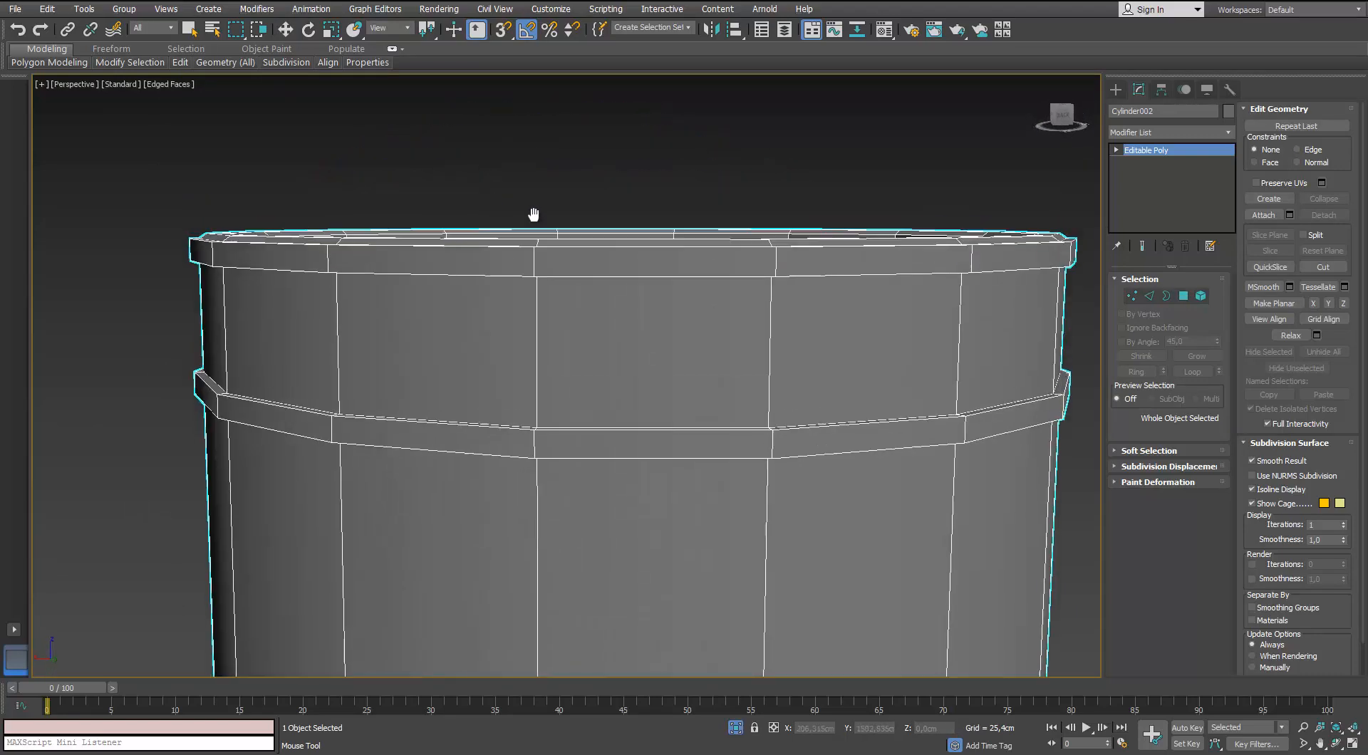
scroll(588, 389, up, 4)
scroll(876, 449, down, 4)
alt+middle_drag(877, 449, 558, 281)
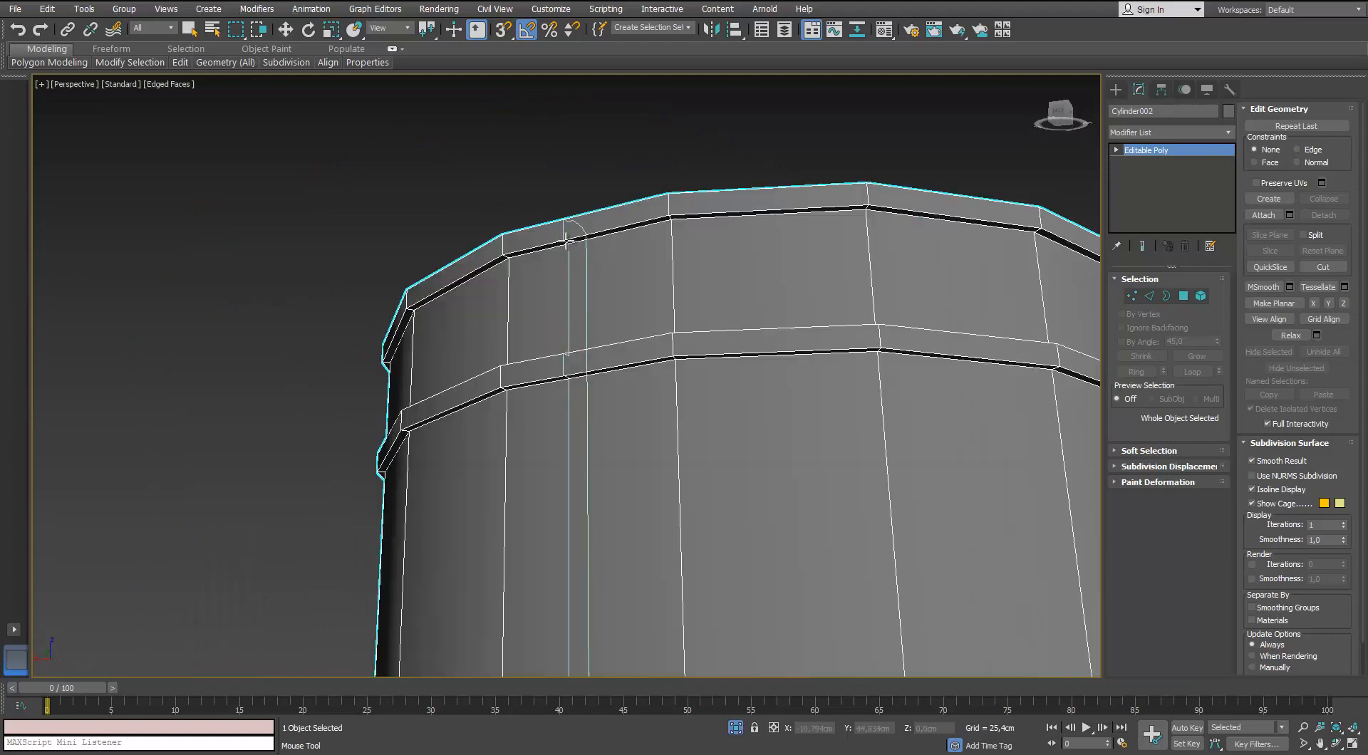
click(670, 199)
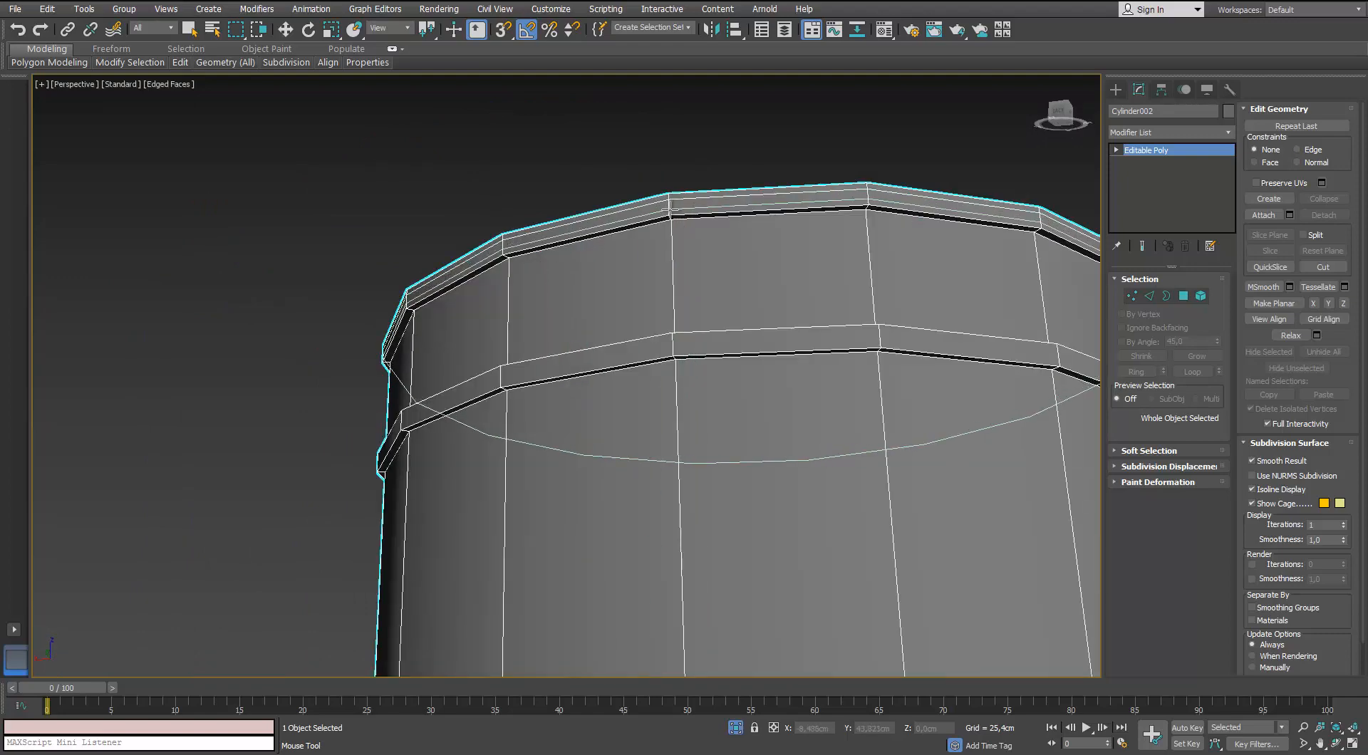
click(670, 210)
click(672, 226)
Add support edge loops just above, along both edges of, and just below the upper raised band.
alt+middle_drag(673, 314, 666, 388)
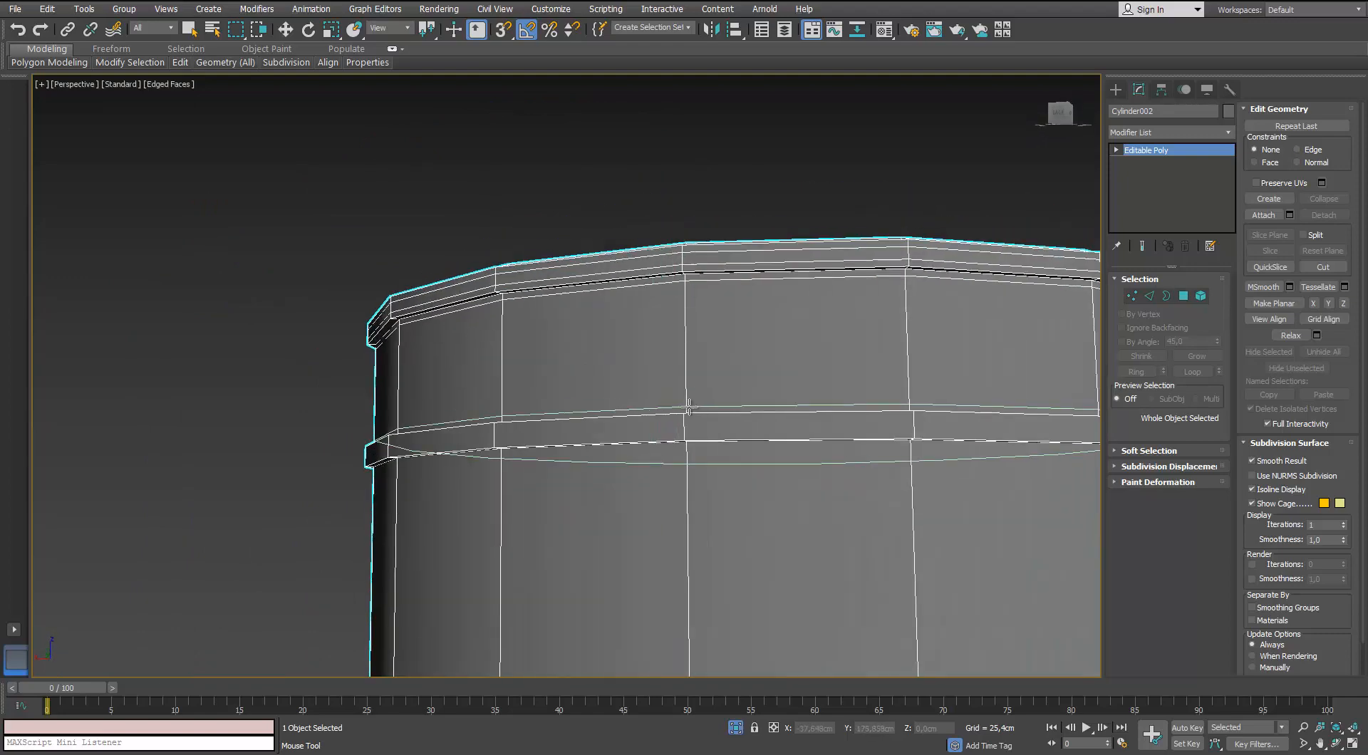
click(681, 409)
click(682, 418)
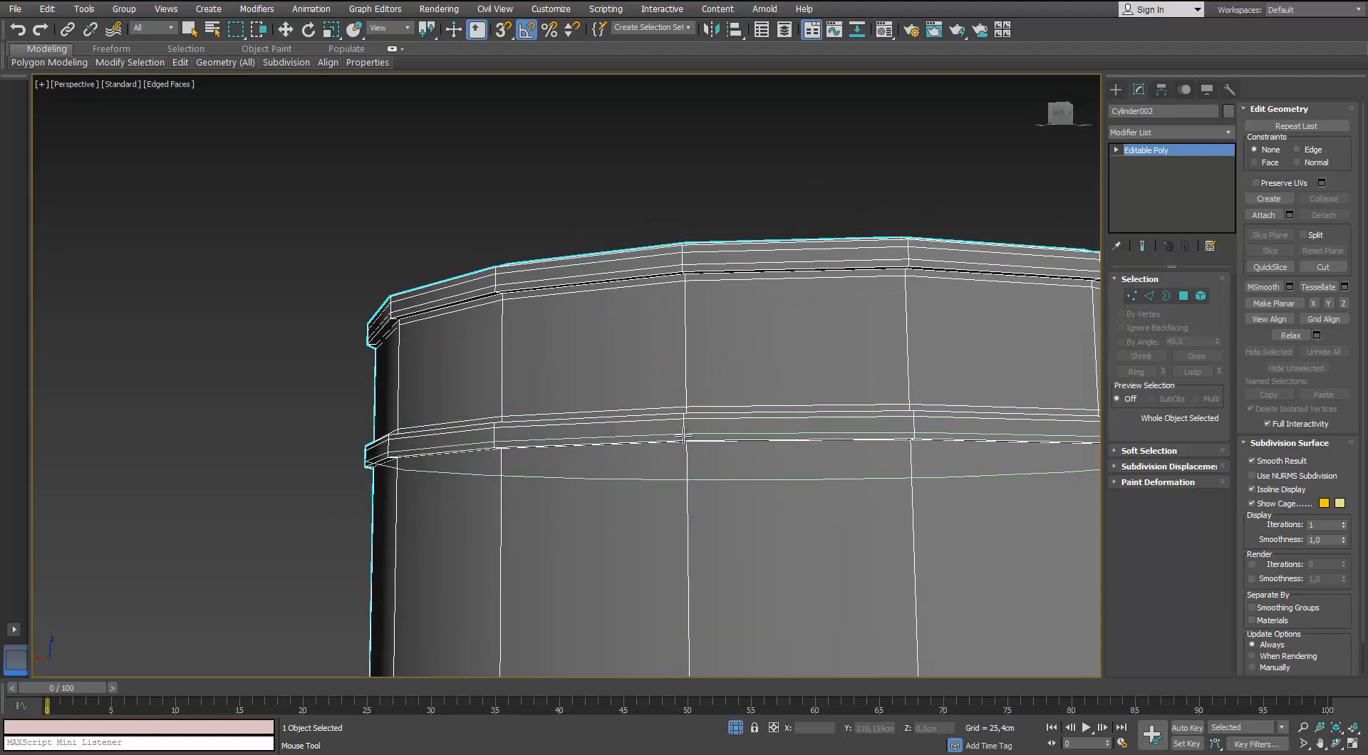
scroll(669, 433, down, 2)
scroll(688, 441, up, 4)
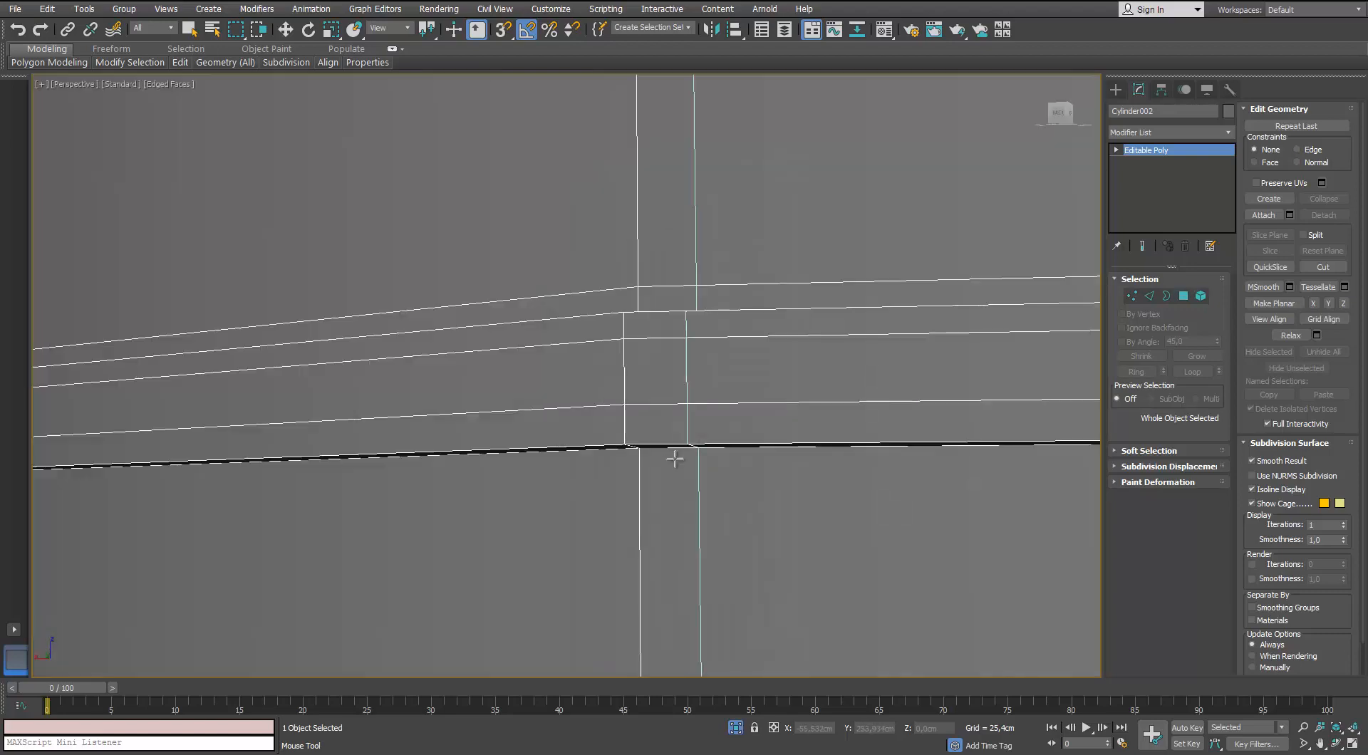
click(644, 462)
scroll(644, 461, down, 5)
alt+middle_drag(627, 399, 566, 436)
scroll(567, 435, up, 4)
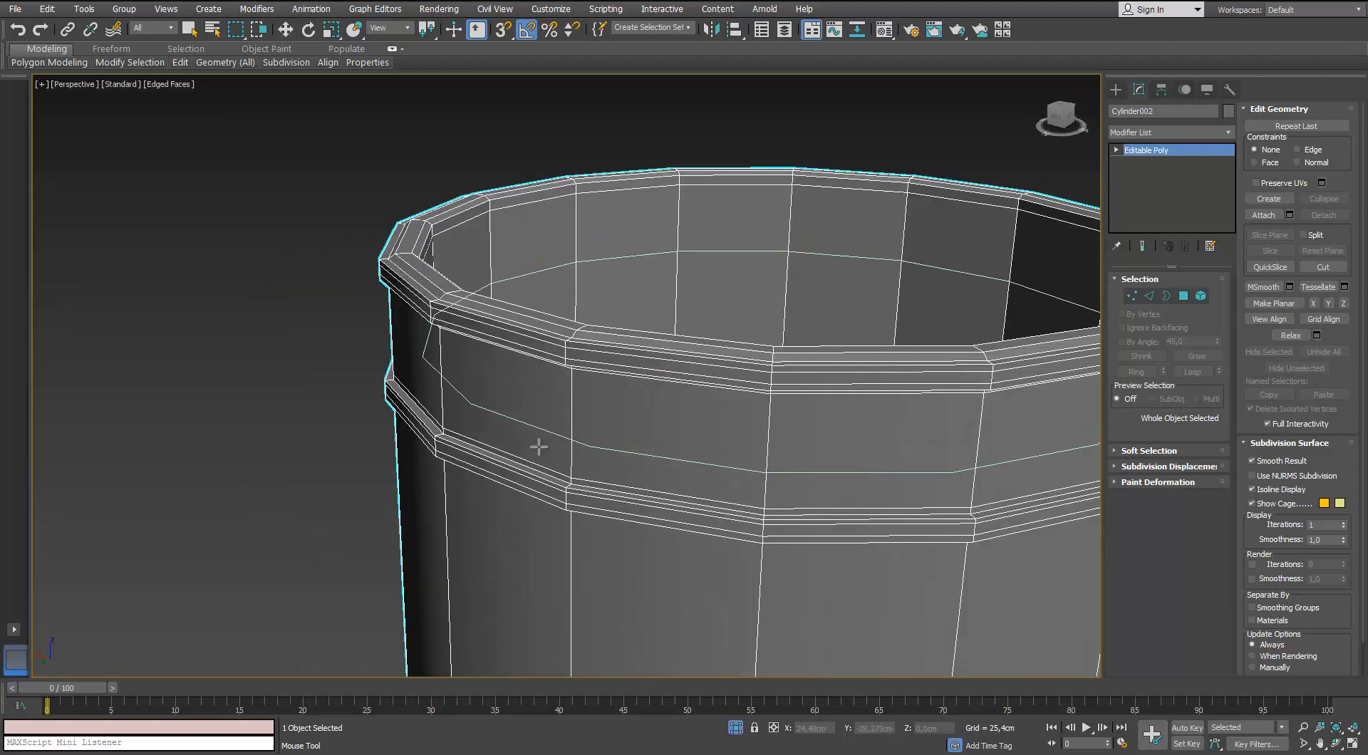
Connect the edge rings on the ledges of the rim and upper raised band with two segments and a pinch of 37.
scroll(394, 424, up, 5)
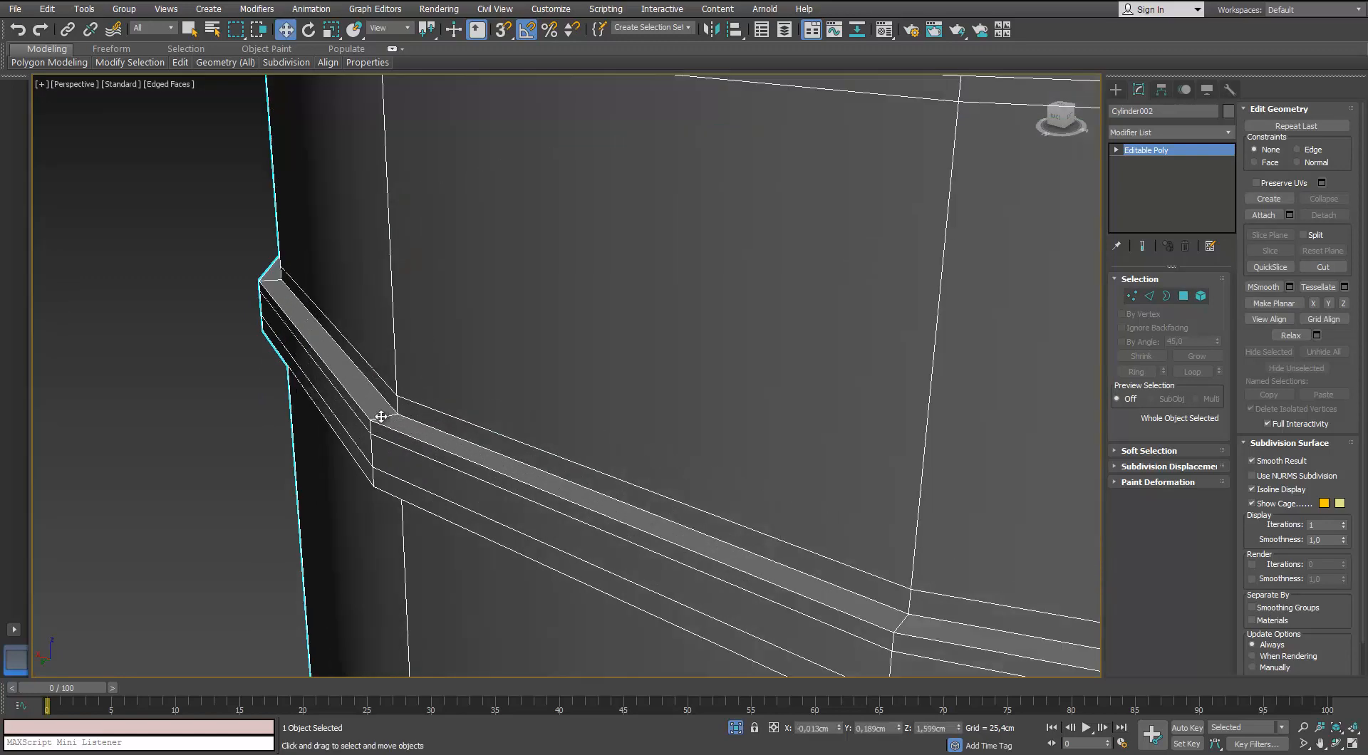
key(2)
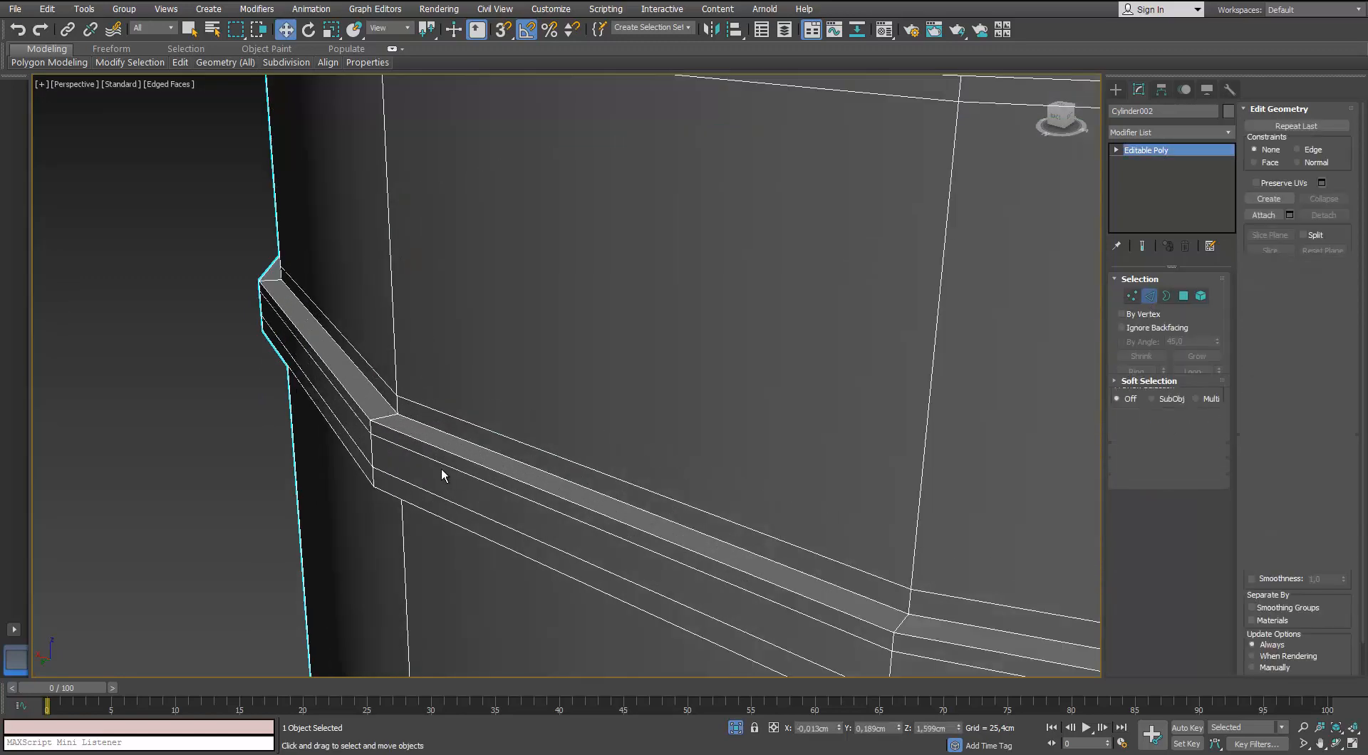
click(378, 412)
scroll(473, 320, down, 5)
scroll(412, 354, up, 3)
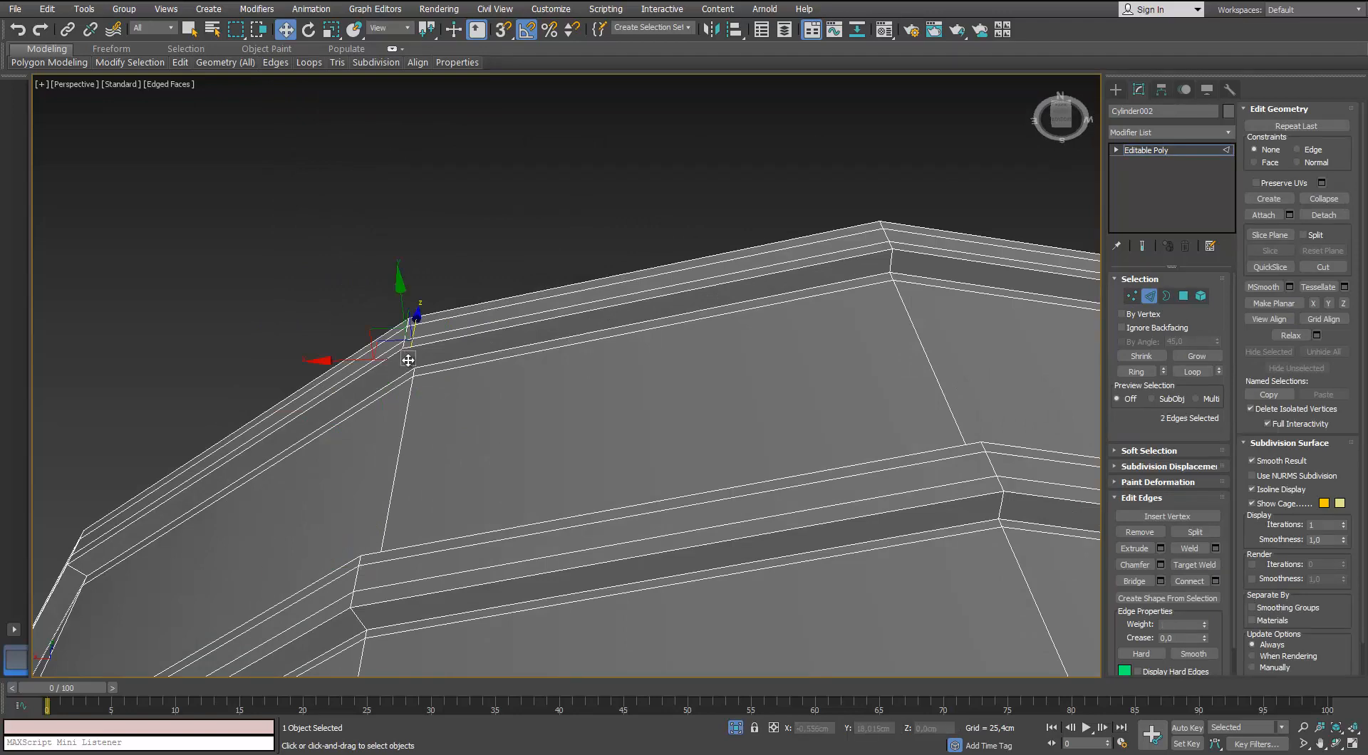
scroll(407, 360, down, 3)
alt+middle_drag(407, 360, 374, 484)
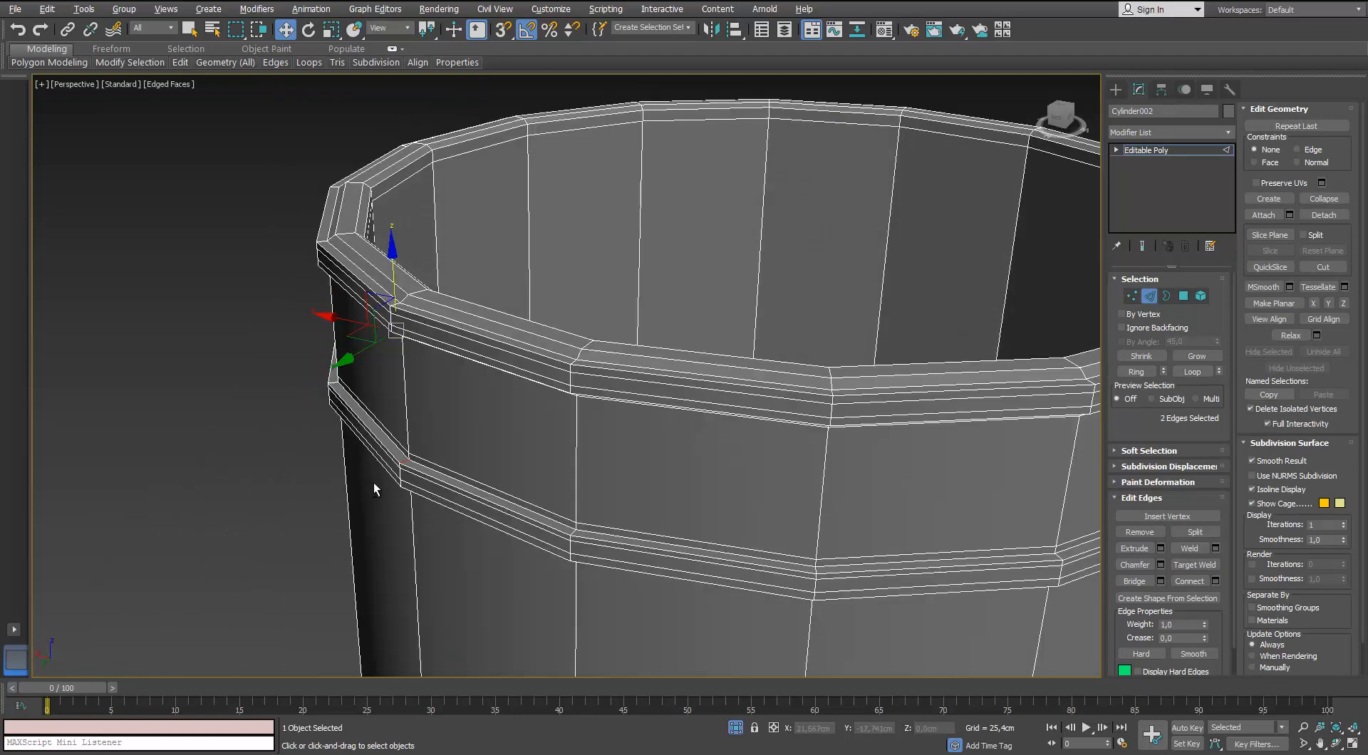
scroll(385, 365, up, 3)
scroll(401, 238, down, 2)
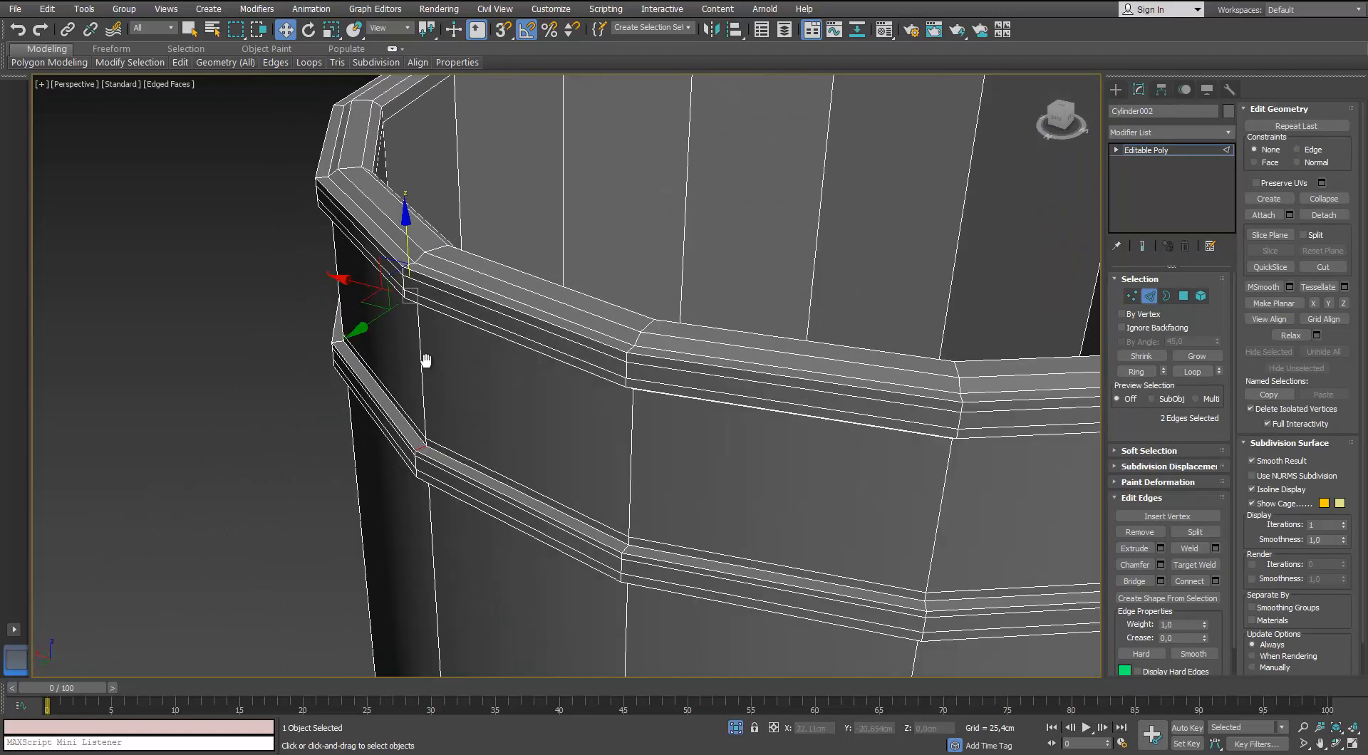
scroll(409, 264, up, 2)
ctrl+click(407, 265)
scroll(407, 265, down, 5)
alt+middle_drag(406, 264, 410, 171)
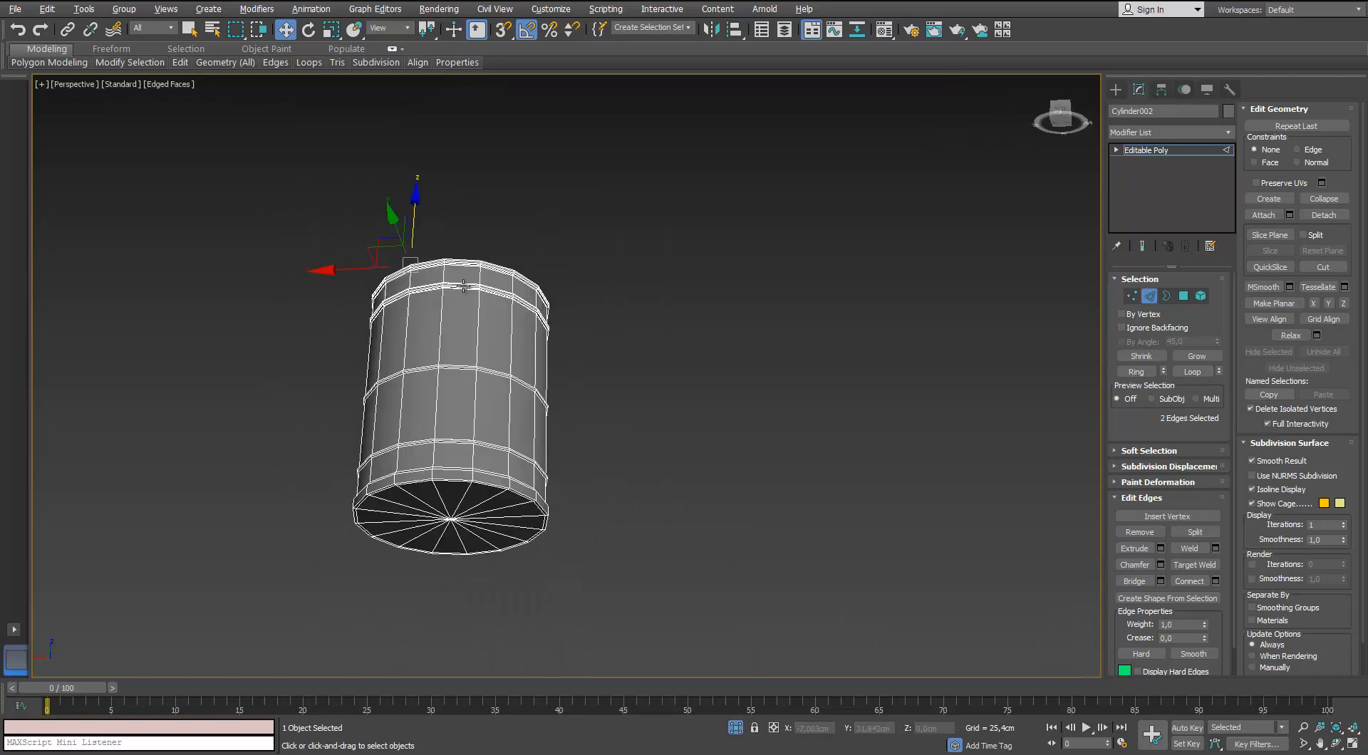
scroll(318, 287, up, 5)
alt+middle_drag(317, 287, 325, 261)
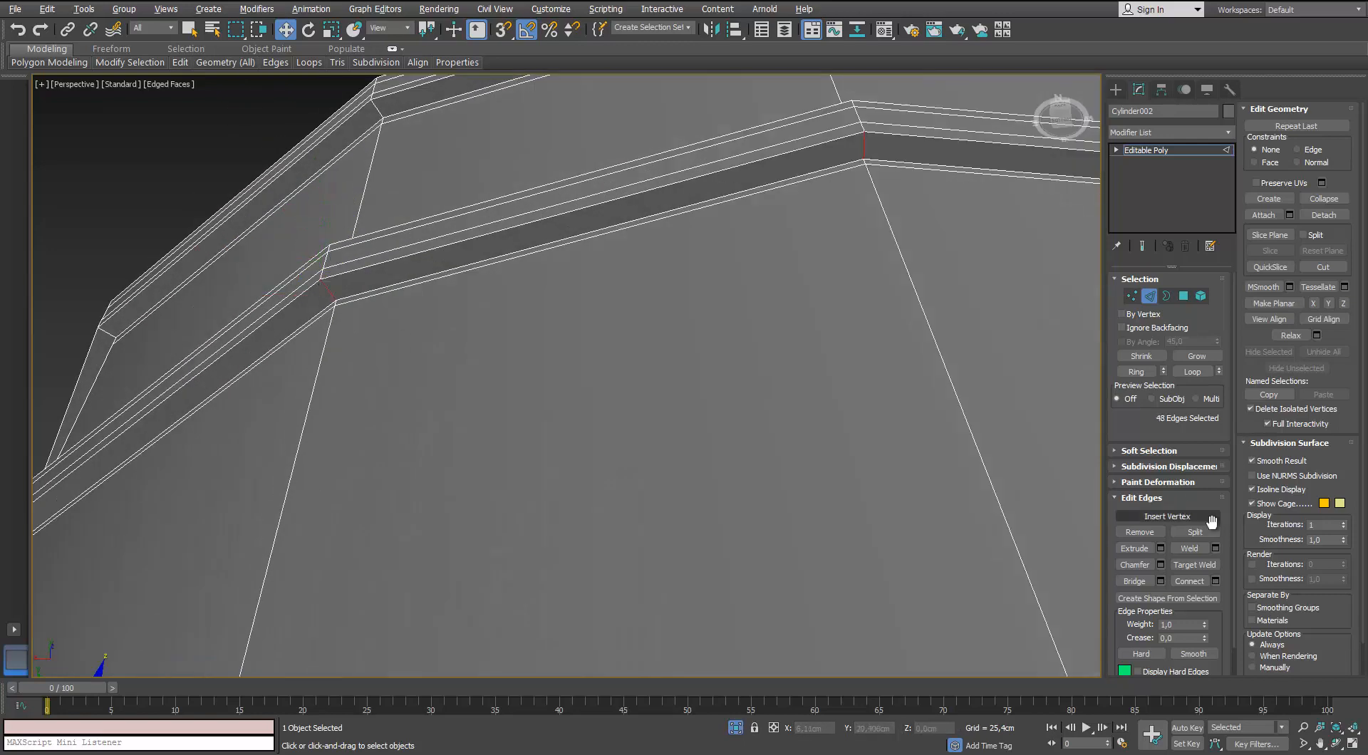
click(1216, 581)
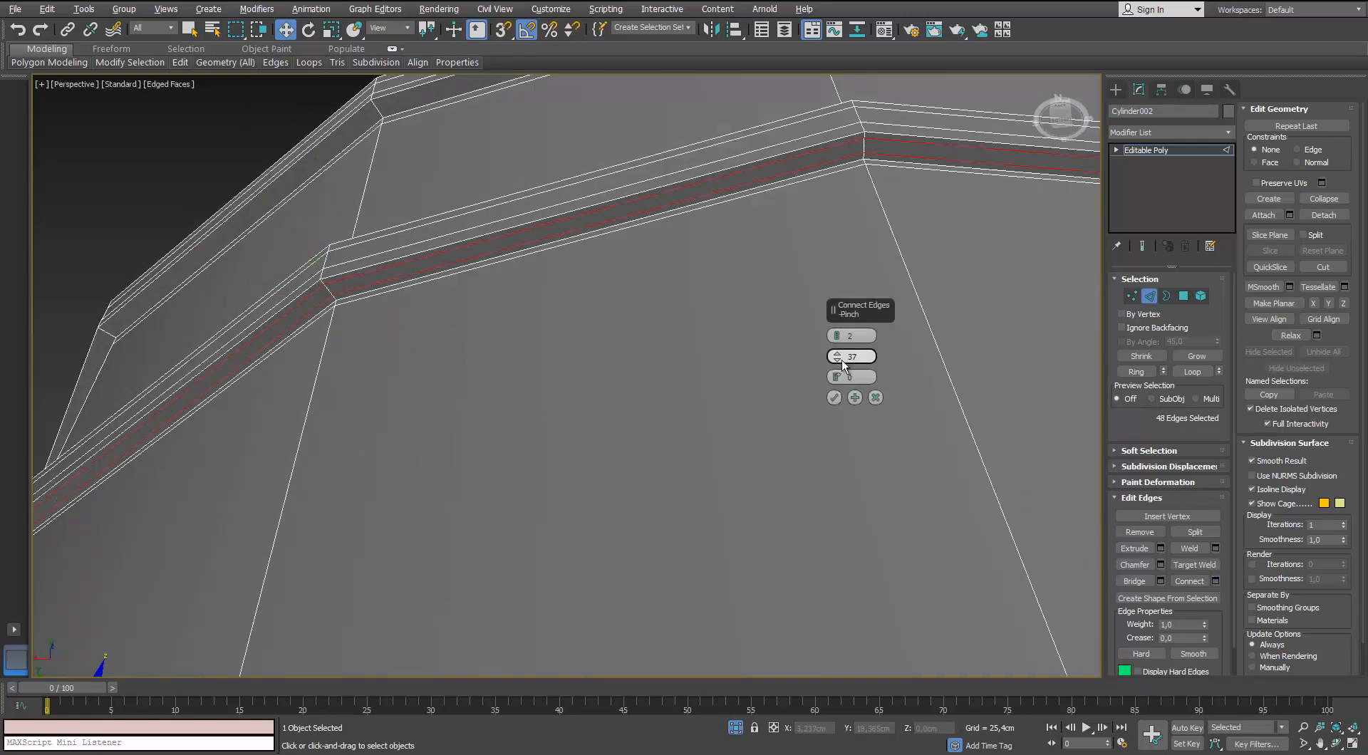
click(1155, 297)
Add support edge loops on the mug wall just above and just below the middle raised band with Swift Loop.
scroll(755, 366, down, 5)
alt+middle_drag(755, 365, 659, 331)
scroll(729, 474, down, 5)
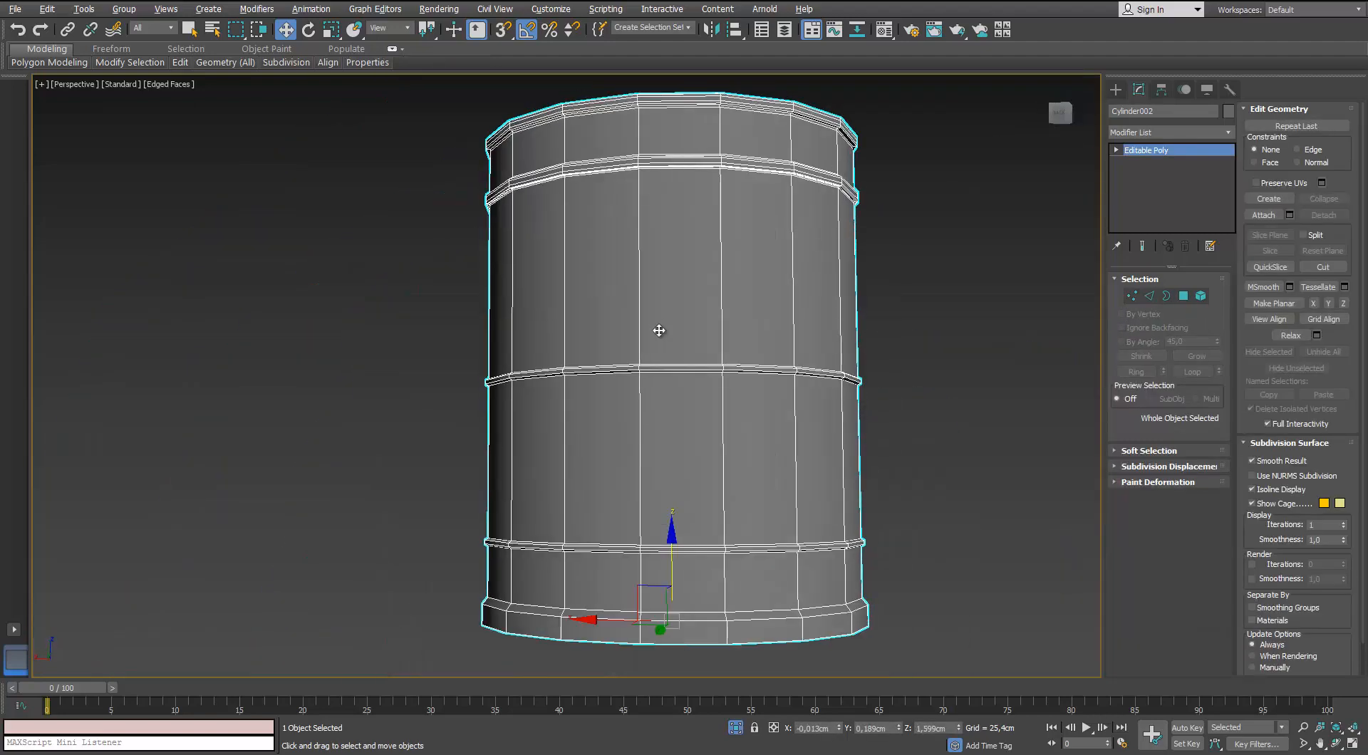
scroll(659, 330, up, 4)
scroll(442, 398, down, 5)
alt+middle_drag(441, 399, 391, 311)
click(389, 312)
scroll(389, 311, up, 5)
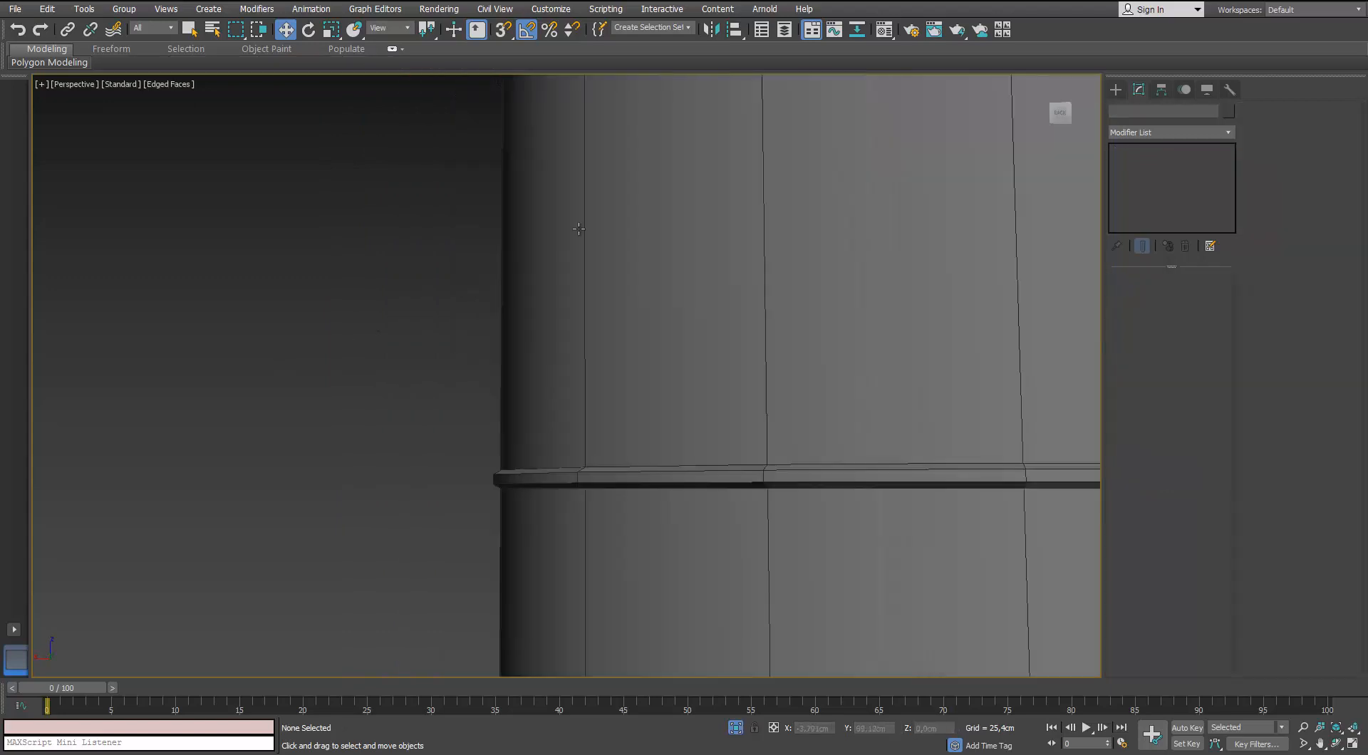
scroll(404, 309, down, 5)
scroll(404, 309, up, 2)
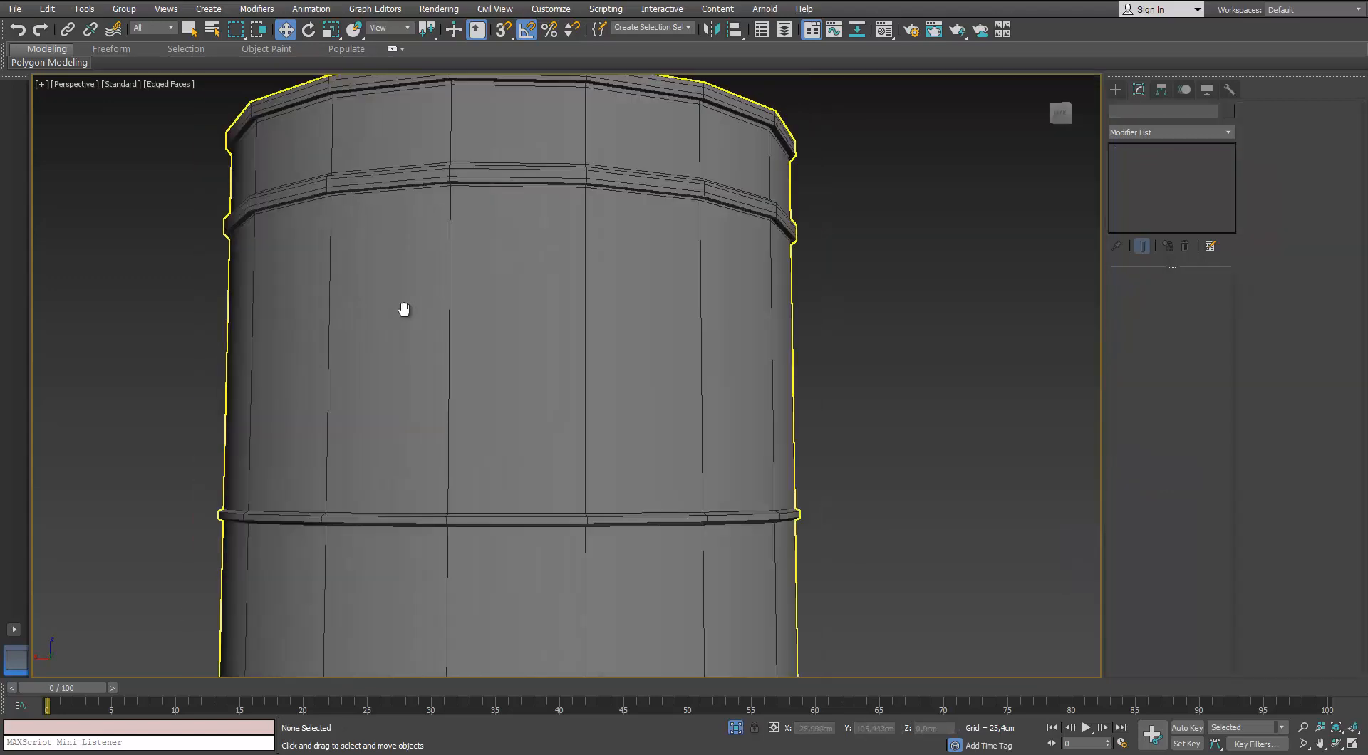
click(483, 220)
mouse_move(180, 62)
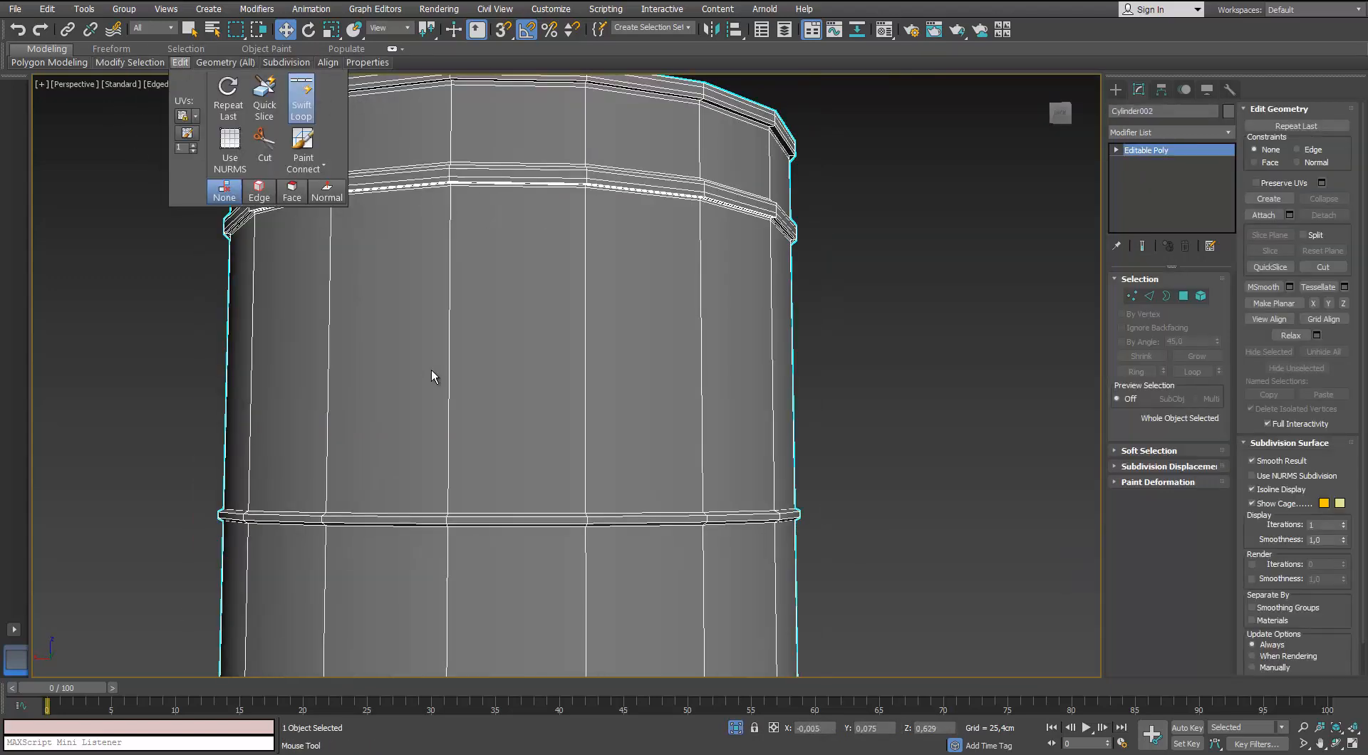
scroll(433, 375, up, 6)
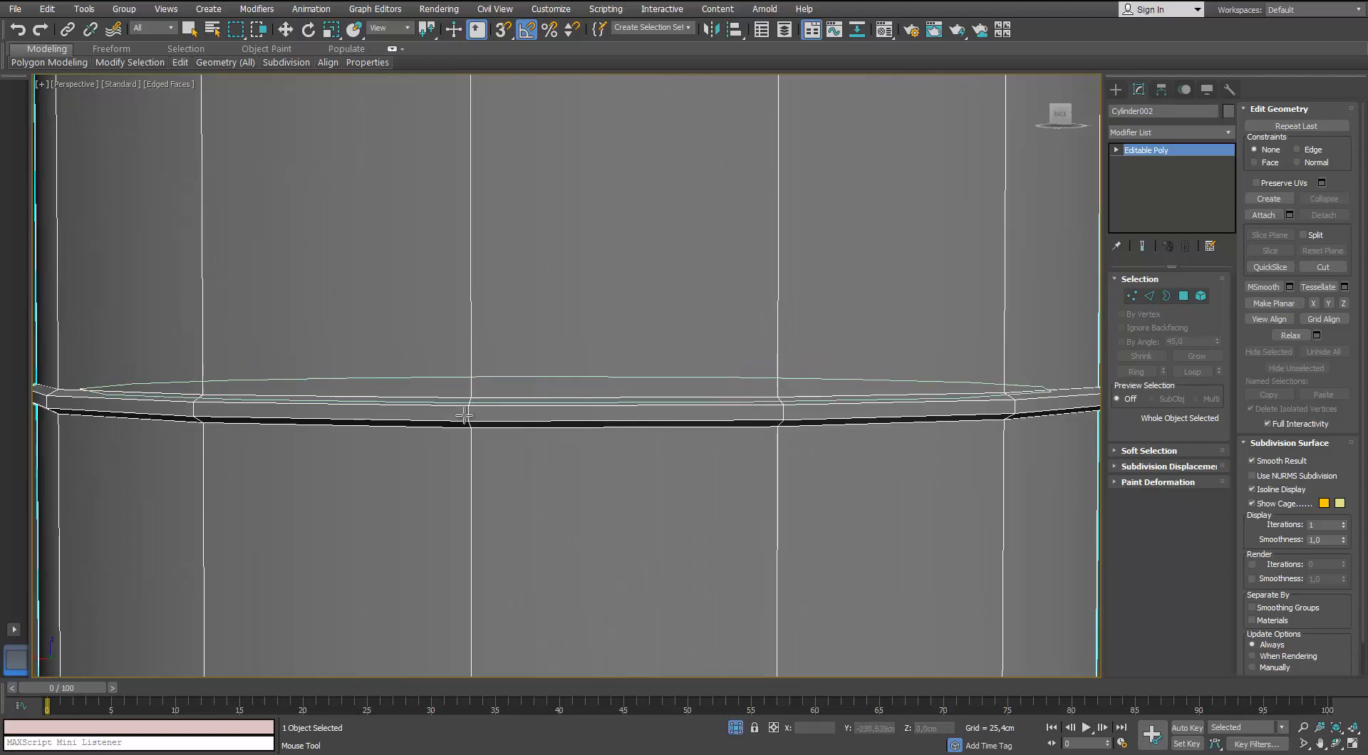
scroll(465, 416, down, 5)
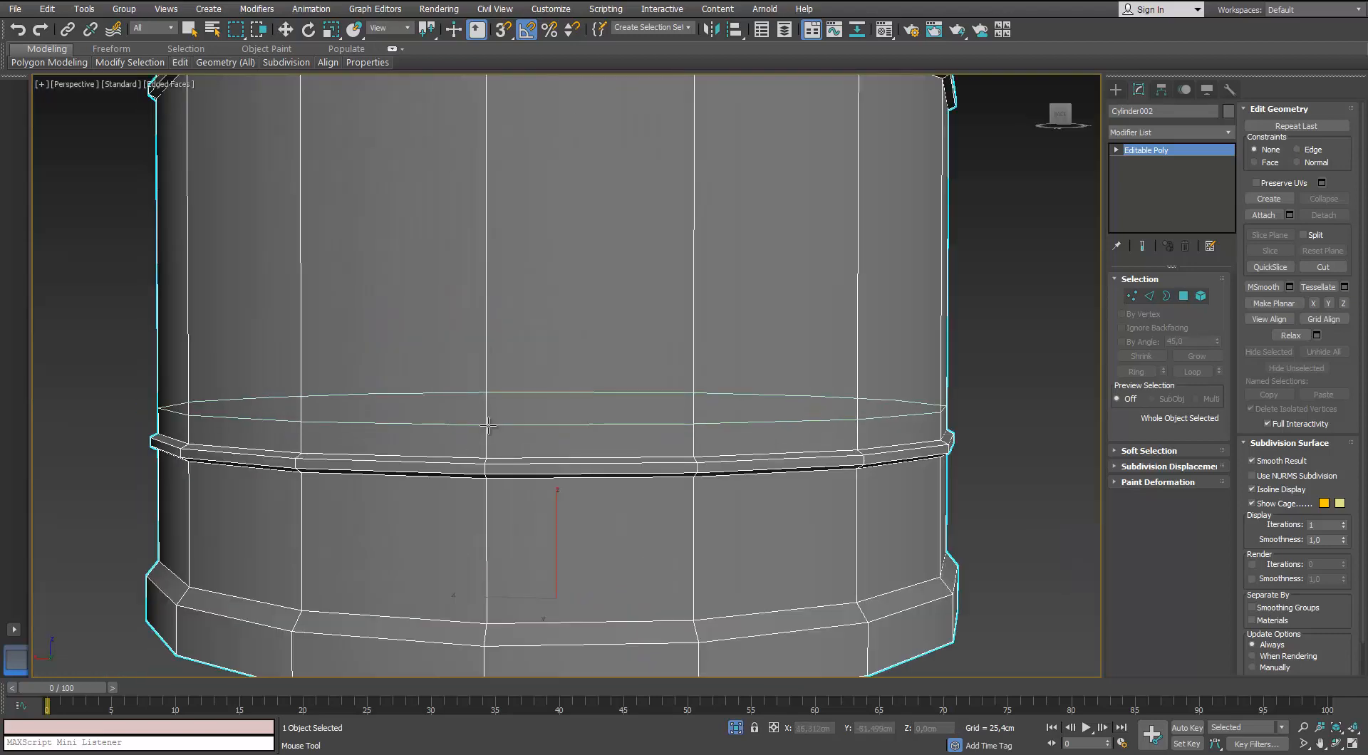
scroll(488, 426, down, 3)
alt+middle_drag(473, 357, 193, 221)
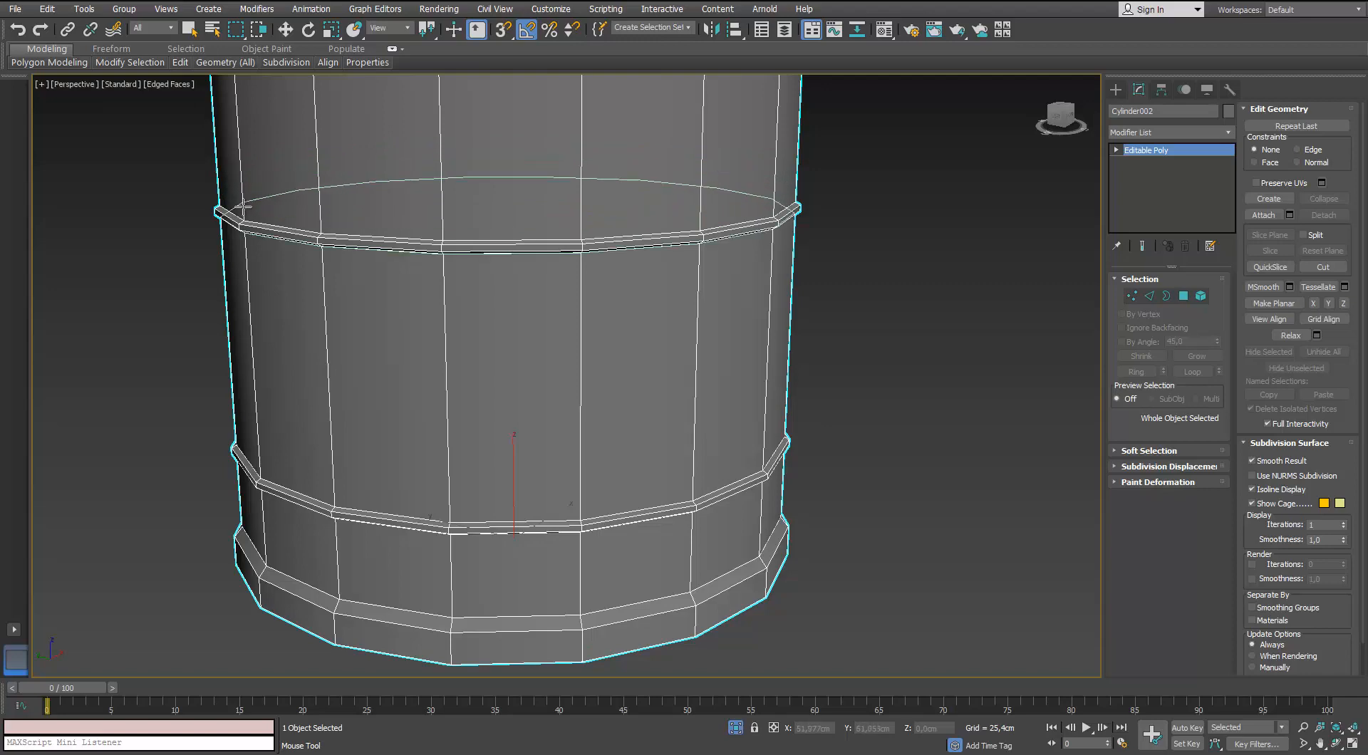
alt+middle_drag(243, 217, 250, 314)
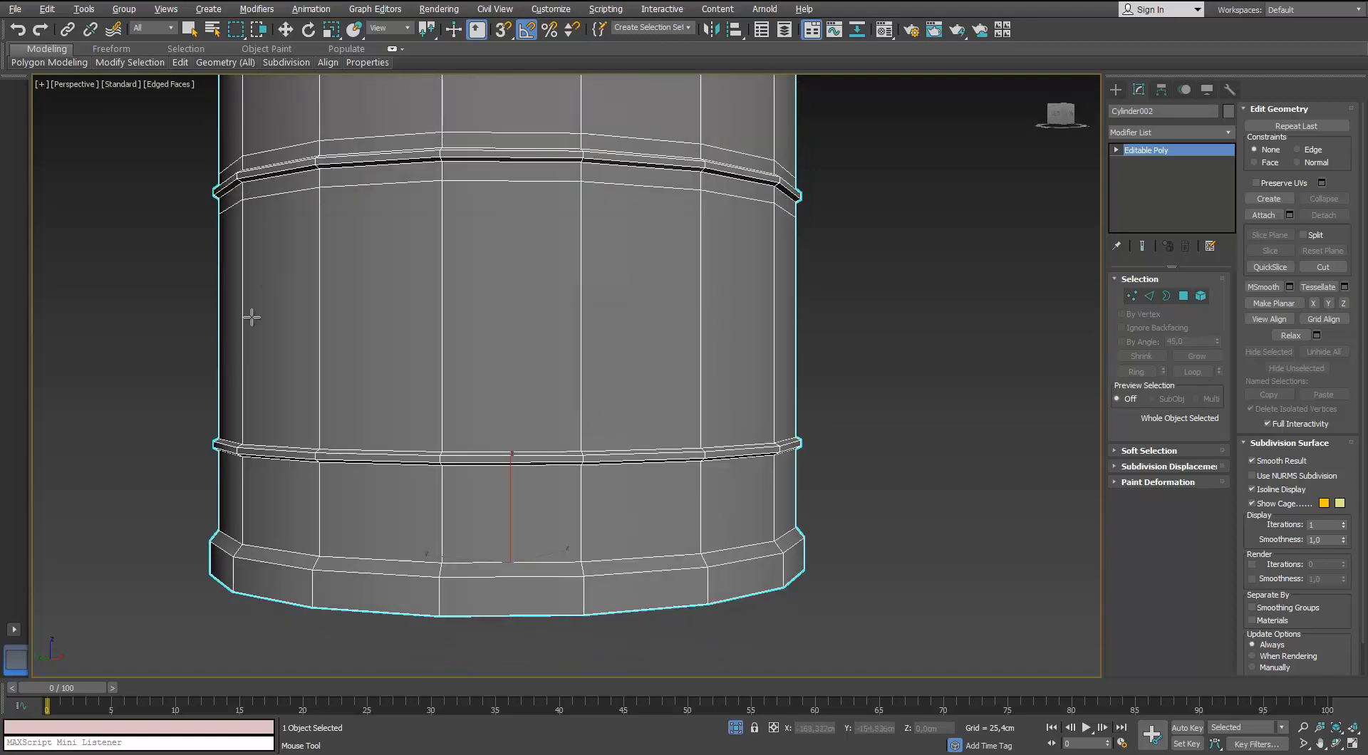
Add support edge loops just above and below the lower raised band and around the flared edge at the body's foot.
click(243, 434)
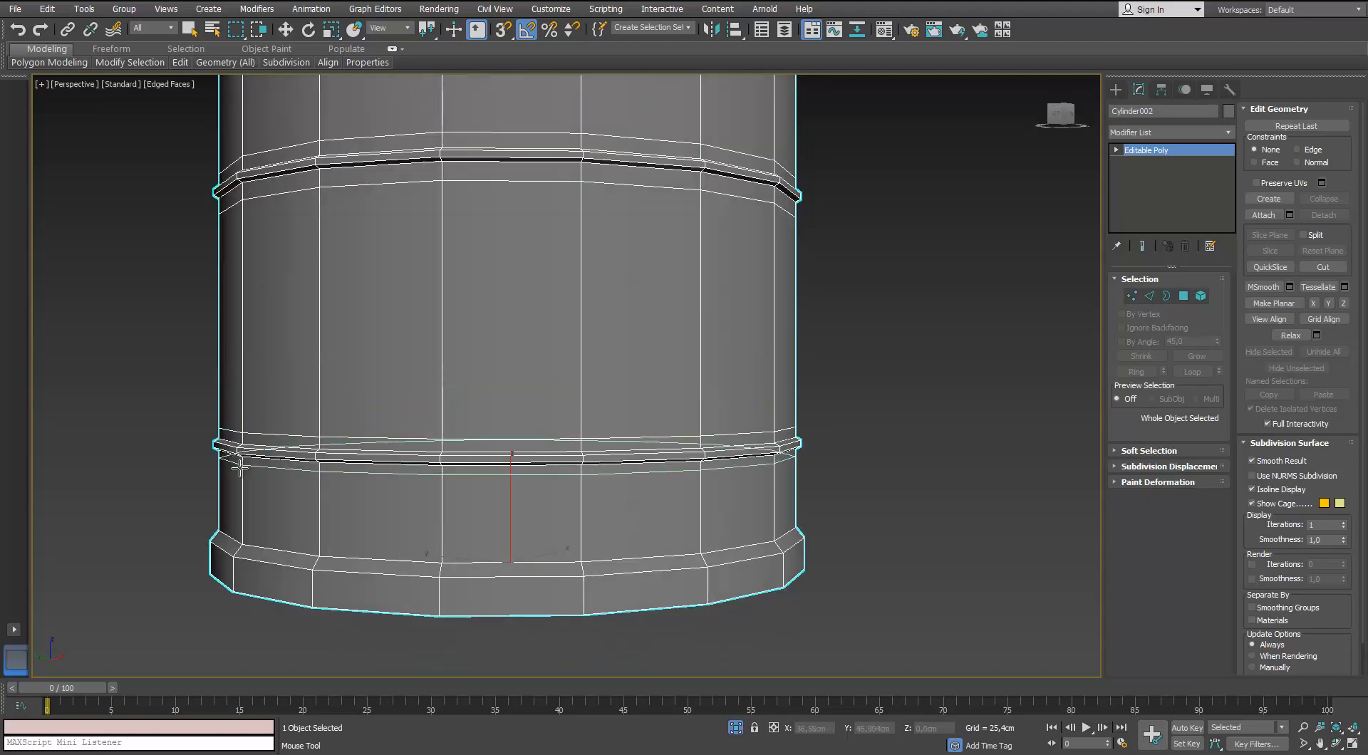
click(245, 472)
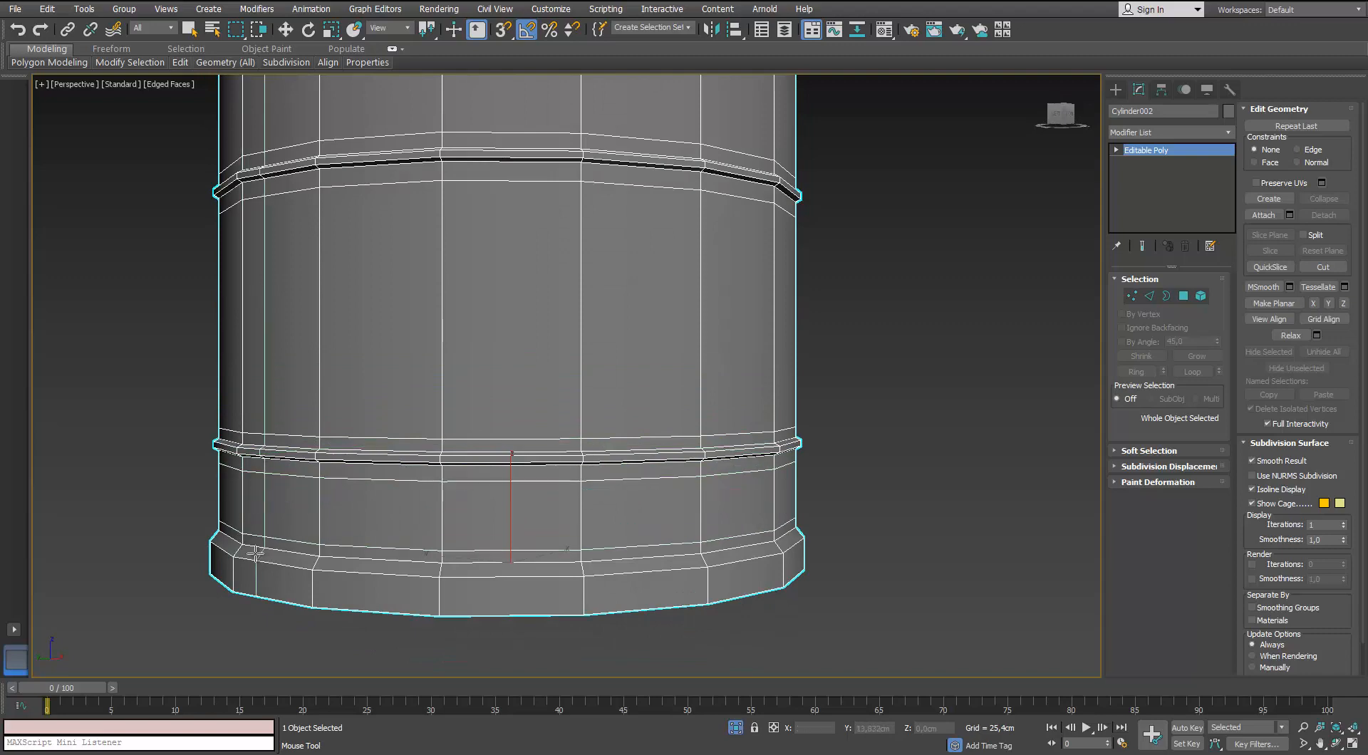
alt+middle_drag(249, 515, 247, 476)
scroll(247, 476, up, 5)
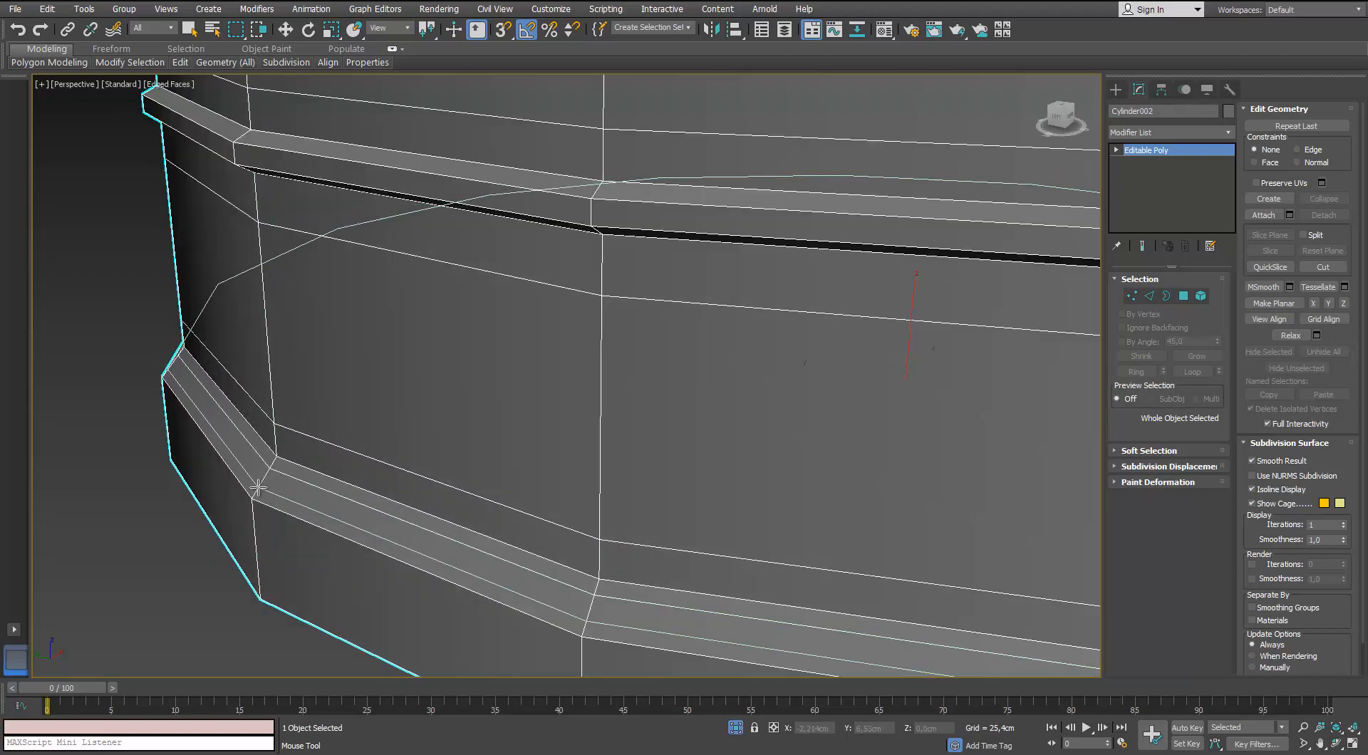
middle_drag(249, 514, 308, 463)
scroll(373, 439, down, 10)
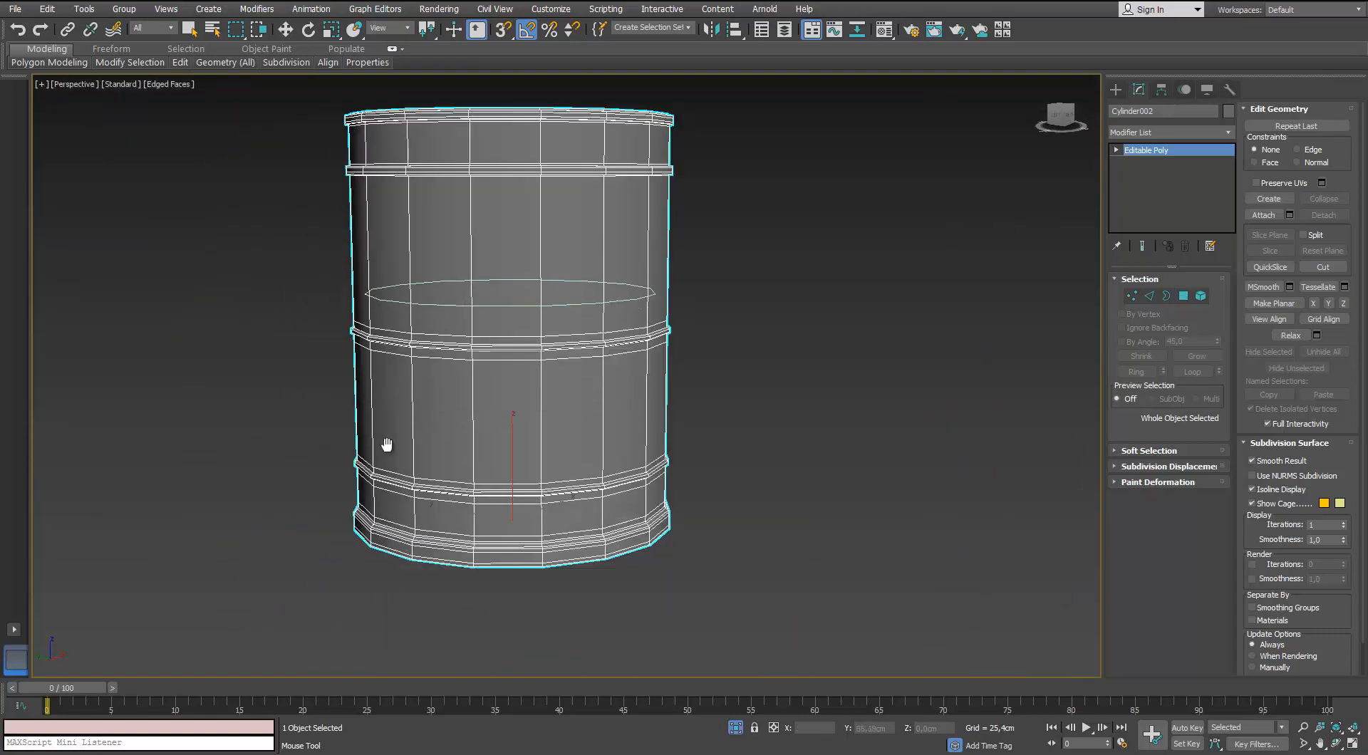
middle_drag(483, 304, 473, 355)
Leave Swift Loop and apply a TurboSmooth modifier to the mug body.
key(w)
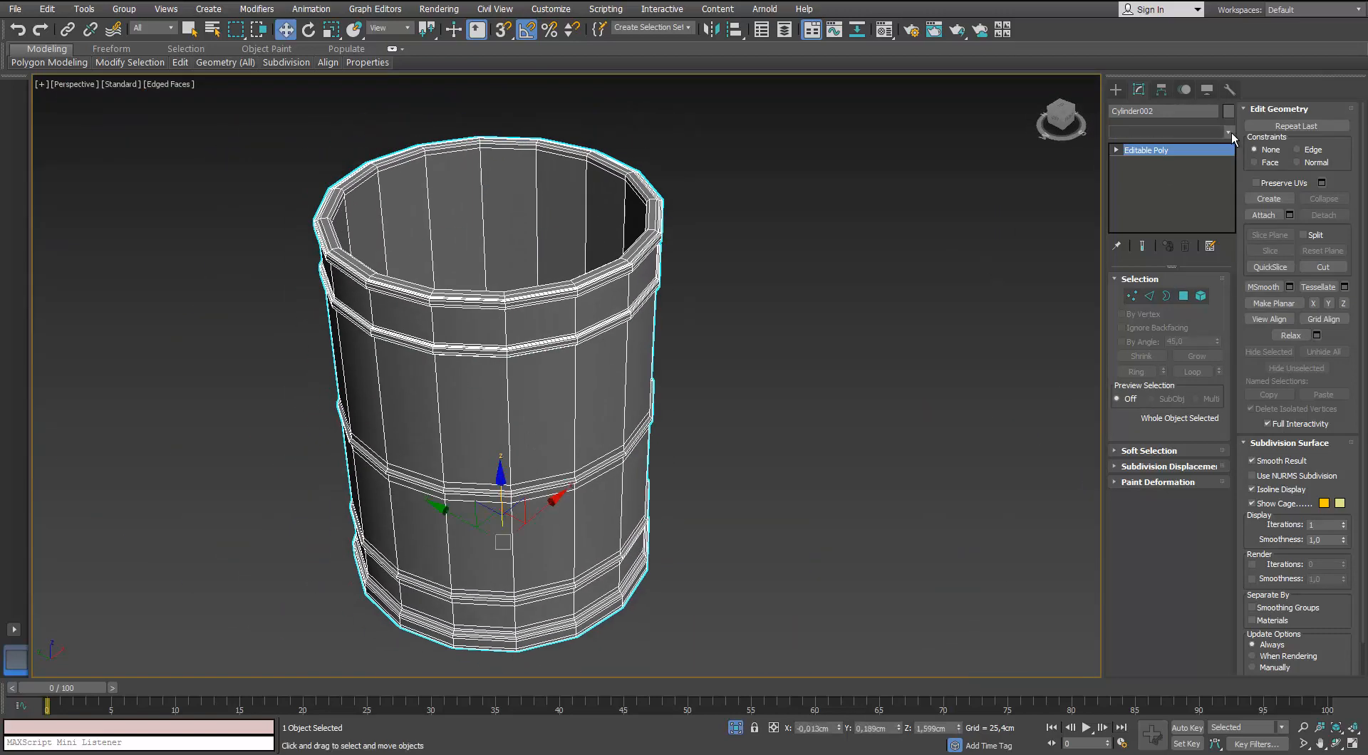
click(1229, 133)
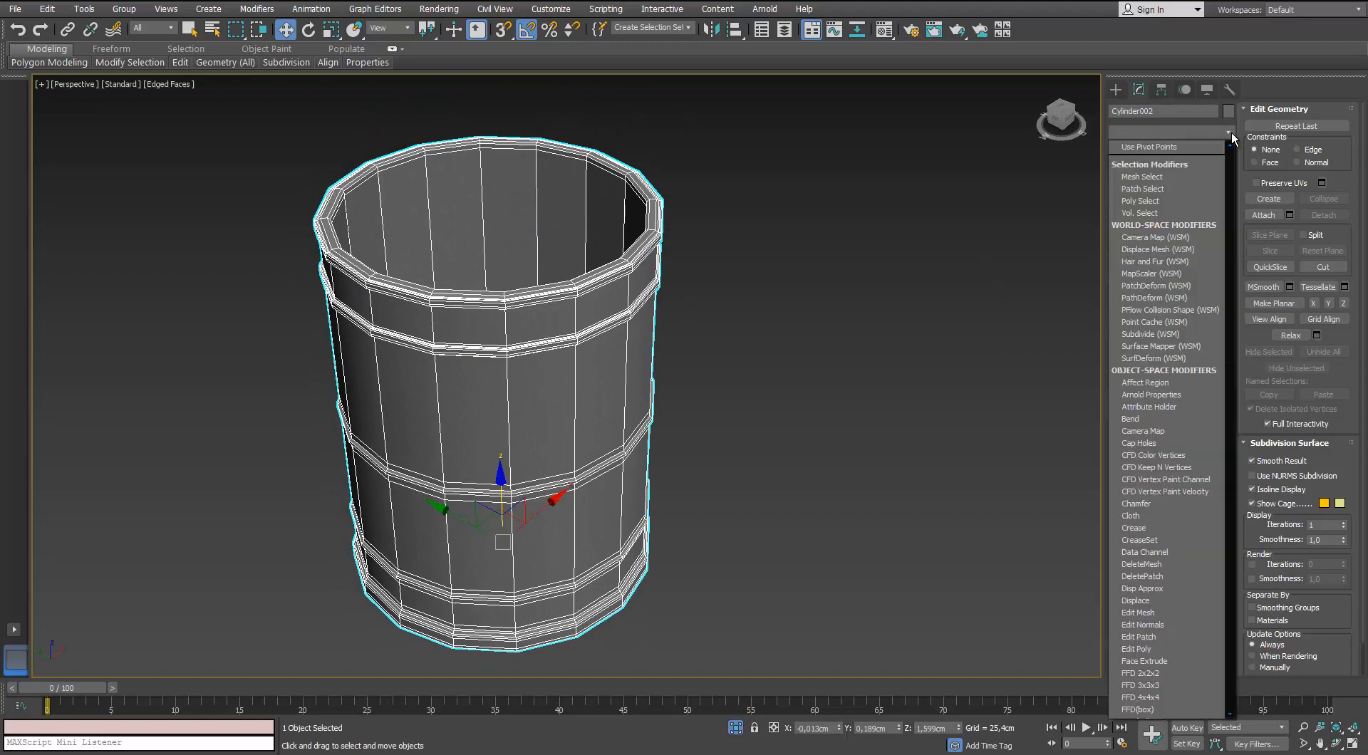
key(t)
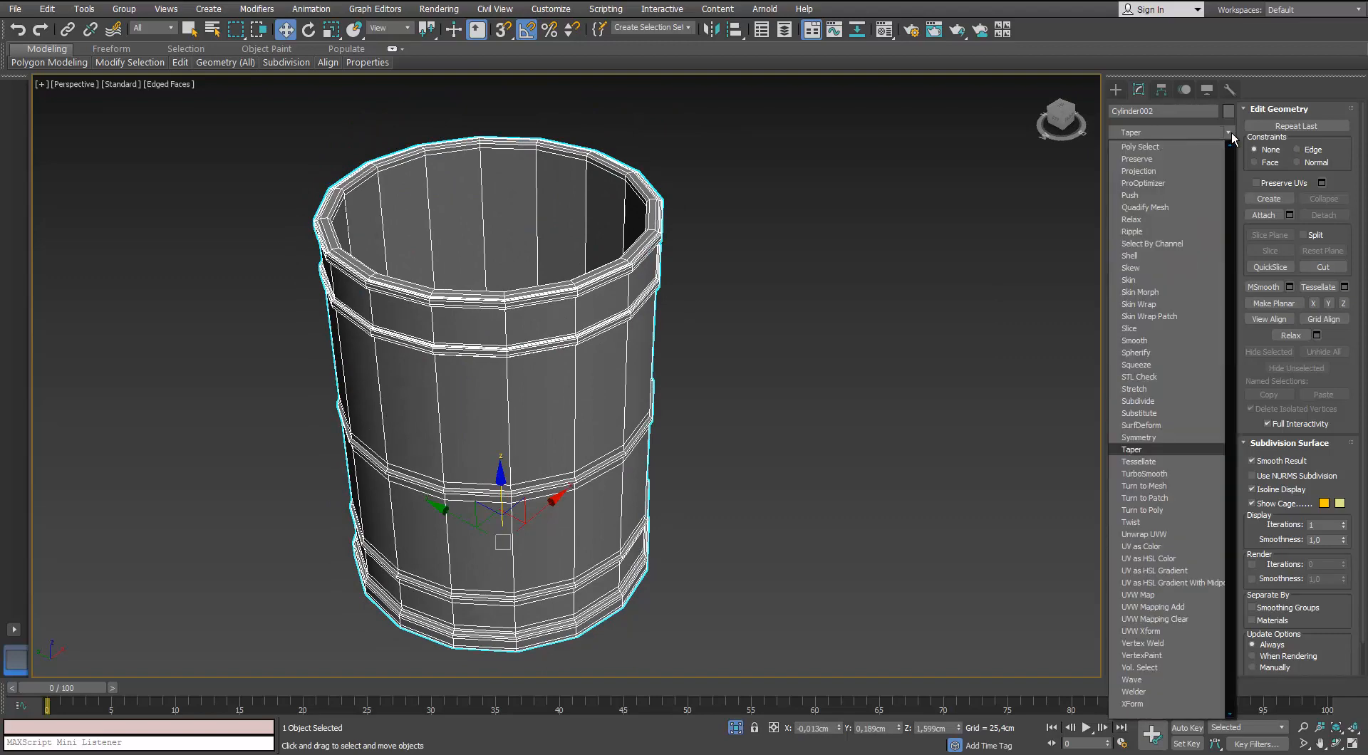
key(Return)
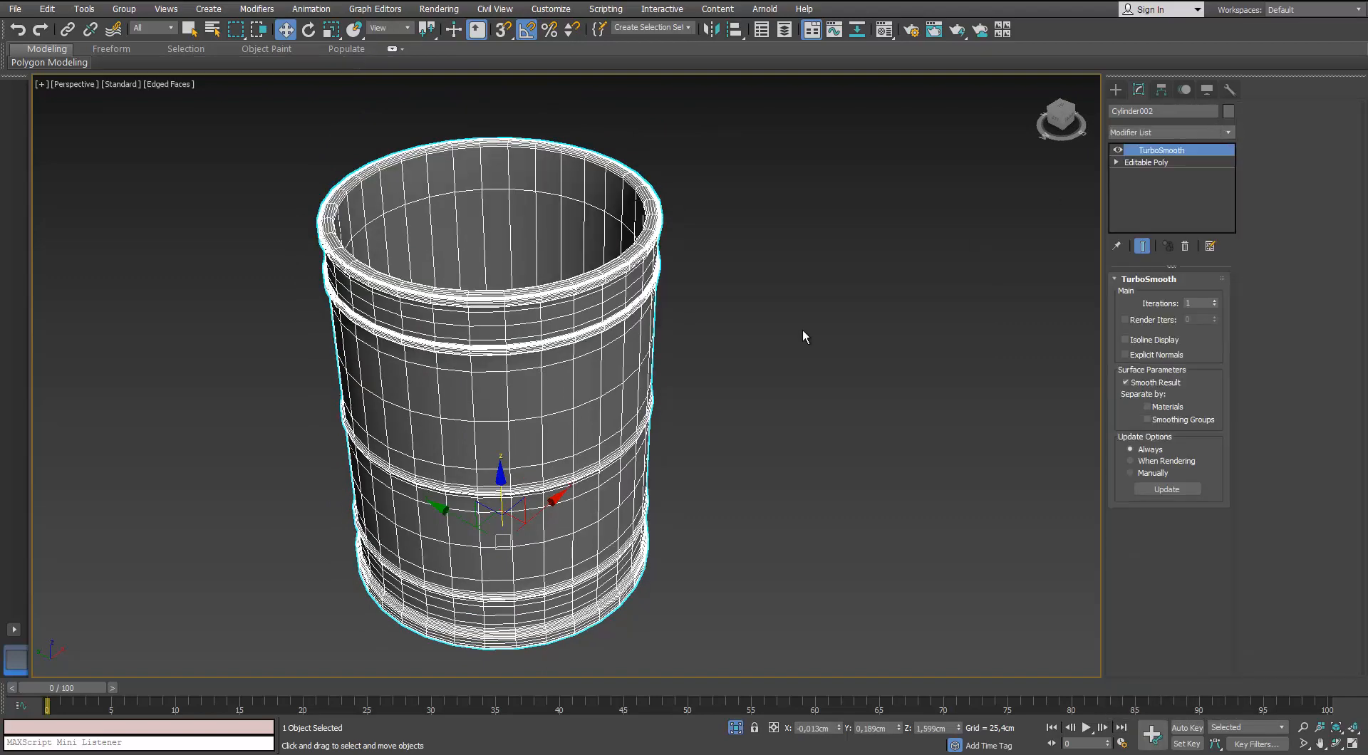
Hide the edge display and examine the smoothed mug body and its raised bands up close.
middle_drag(622, 398, 629, 401)
key(F3)
key(F3)
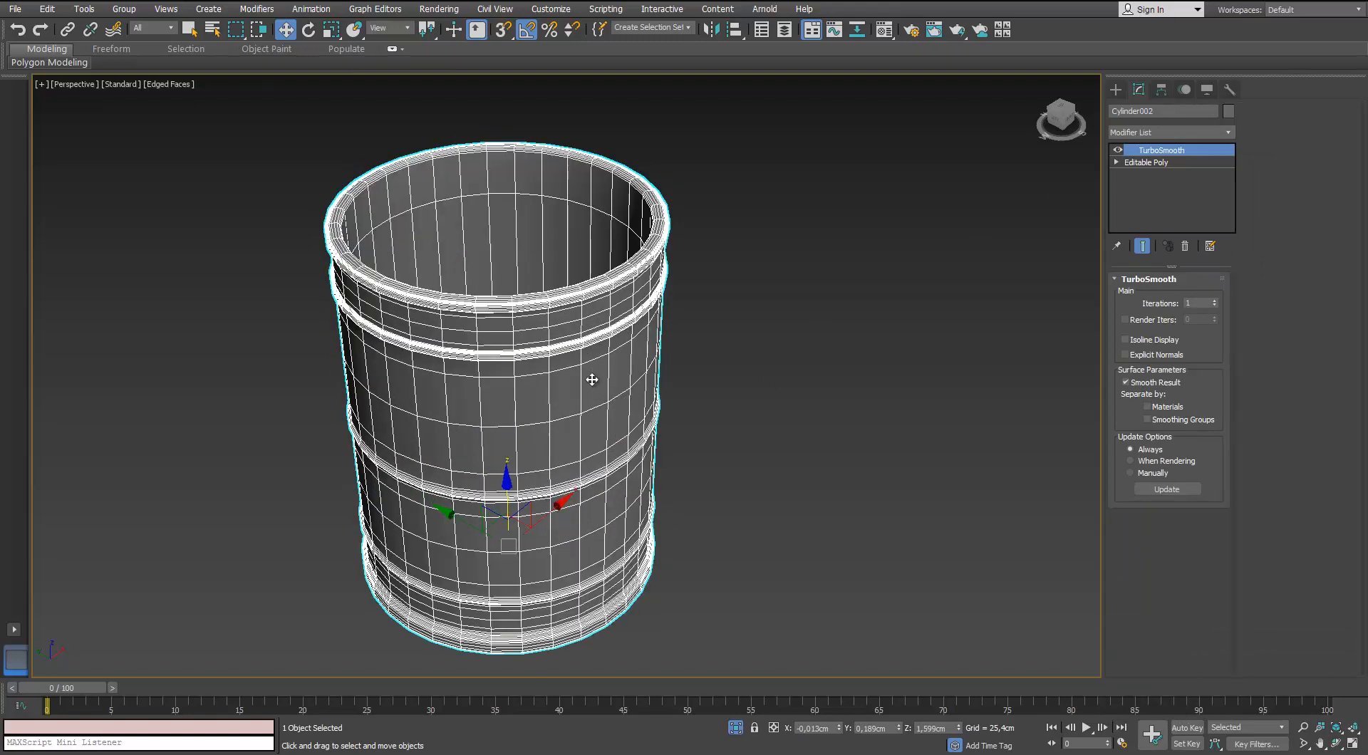
key(F4)
scroll(544, 321, up, 3)
scroll(507, 321, down, 5)
scroll(494, 292, up, 8)
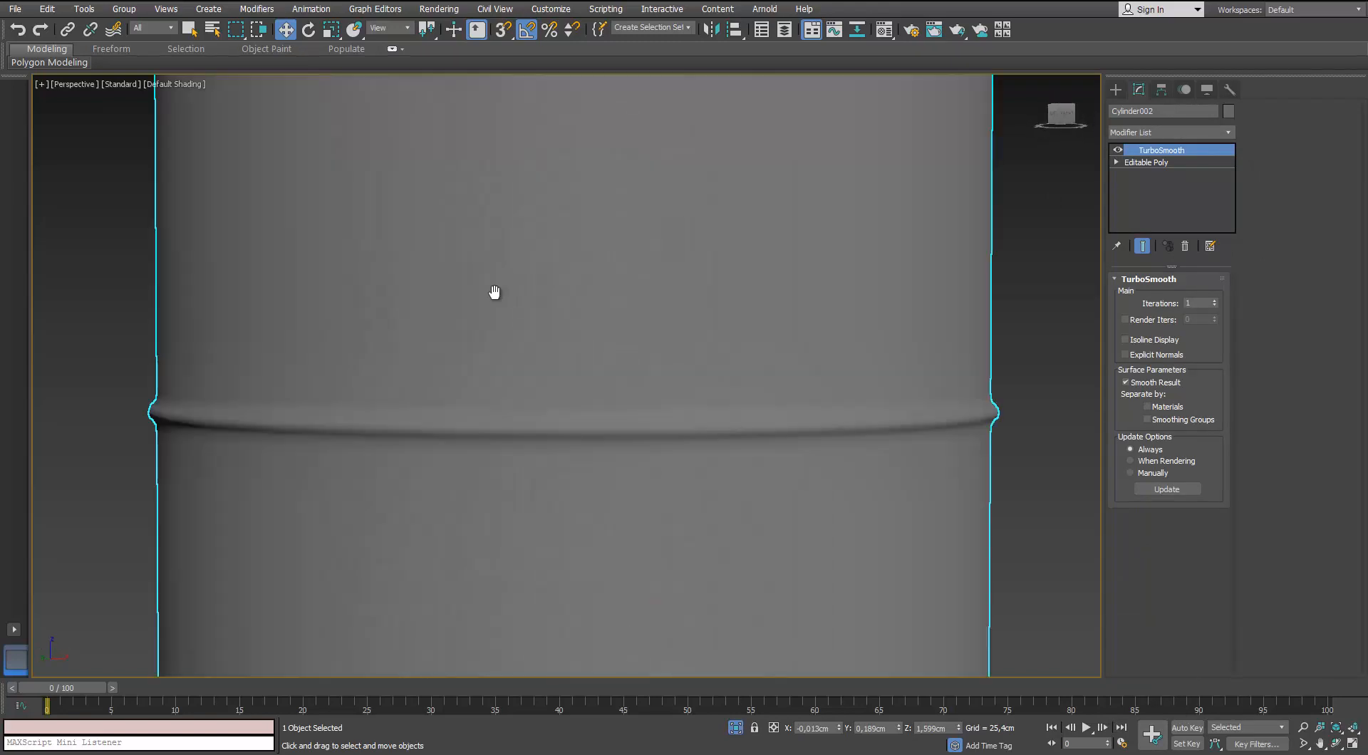
scroll(494, 292, down, 8)
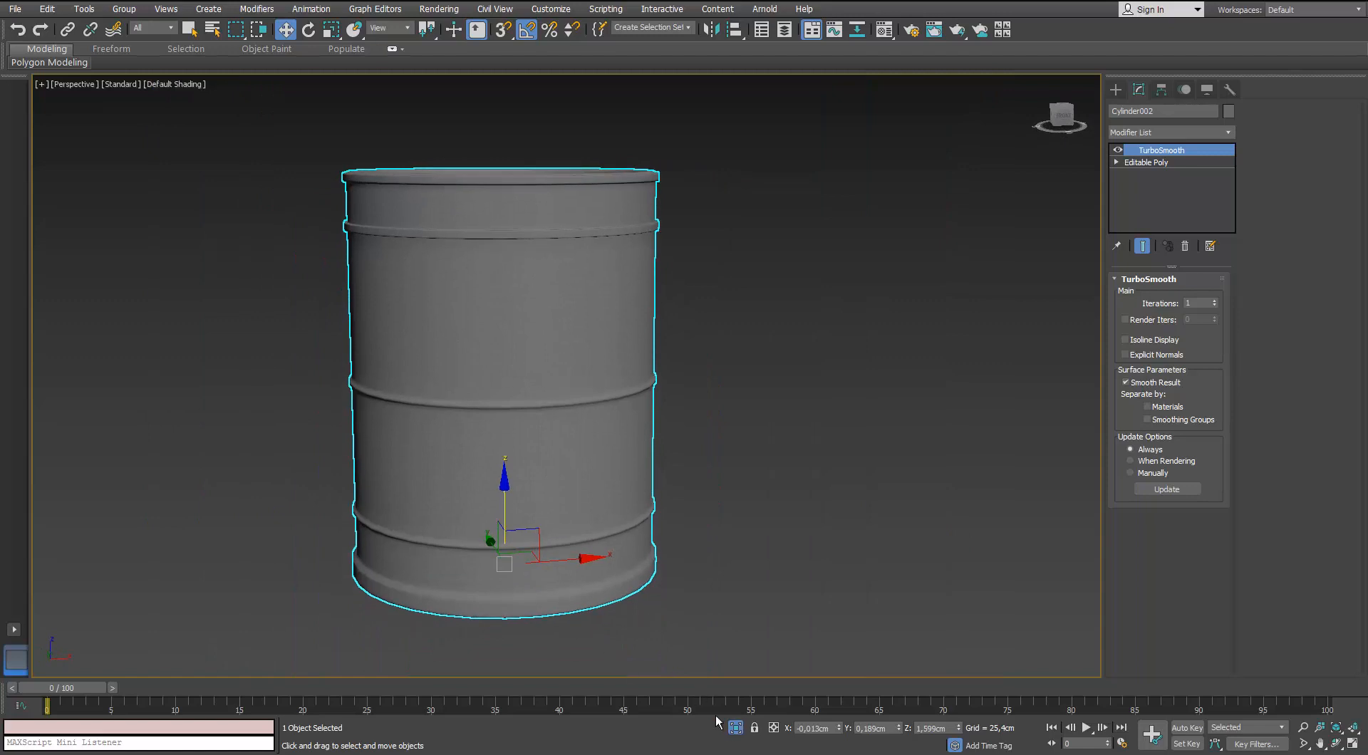
End the mug body's isolation and isolate the flared base with its edges displayed.
alt+middle_drag(547, 472, 530, 520)
middle_drag(530, 510, 488, 441)
scroll(509, 420, up, 3)
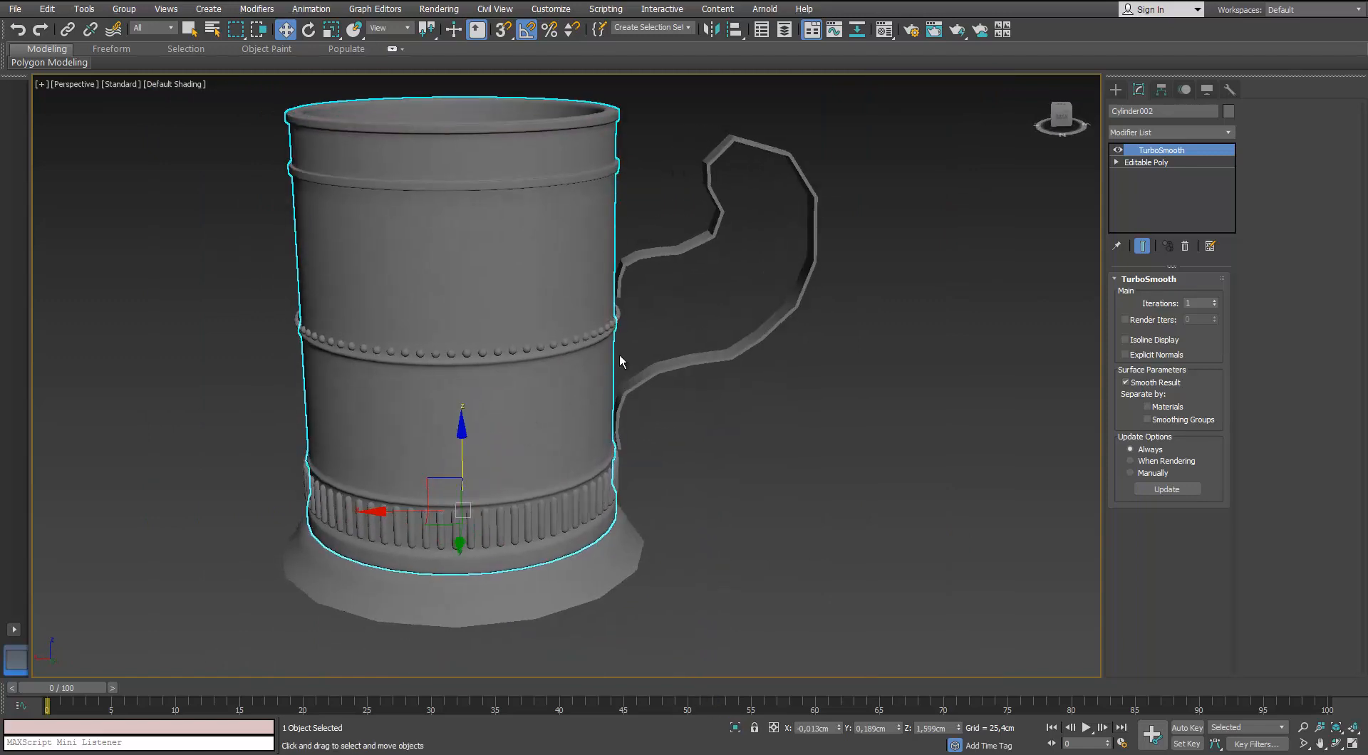
click(677, 366)
click(620, 563)
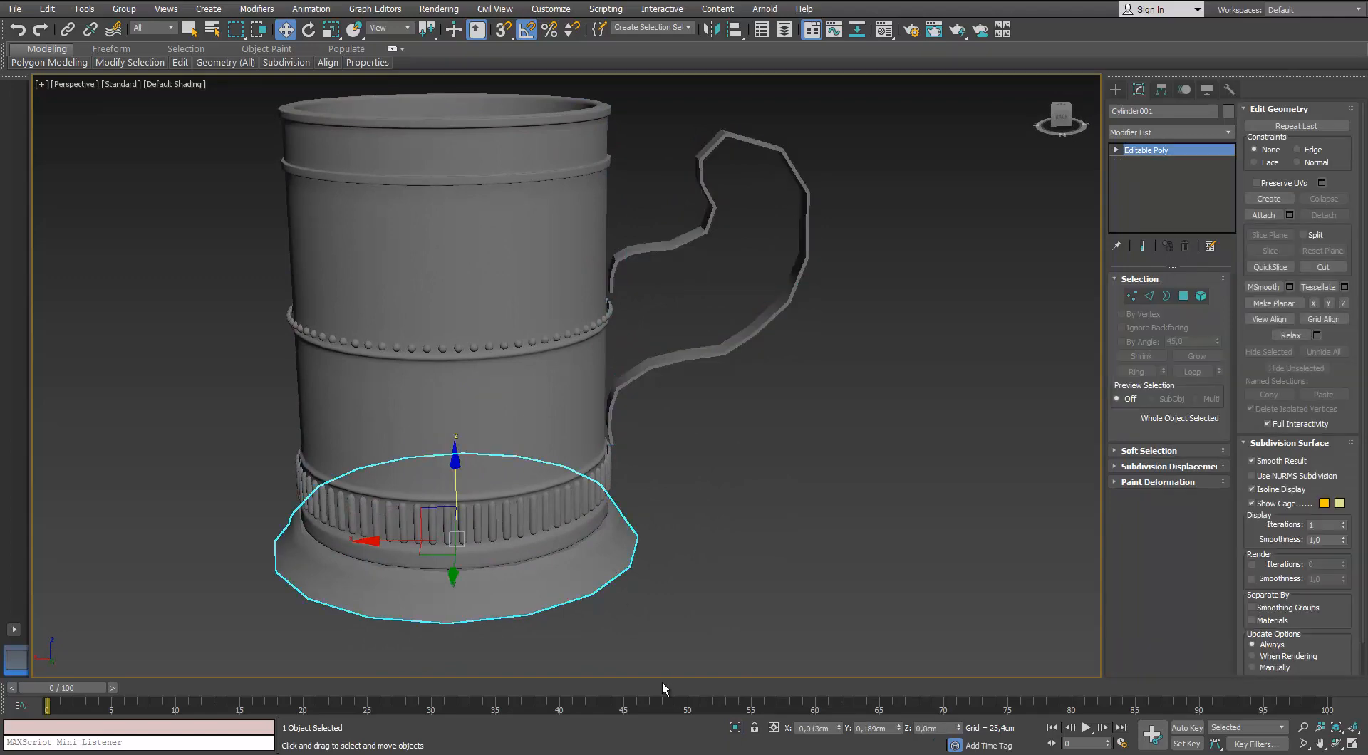
key(F4)
key(alt+q)
alt+middle_drag(610, 503, 617, 520)
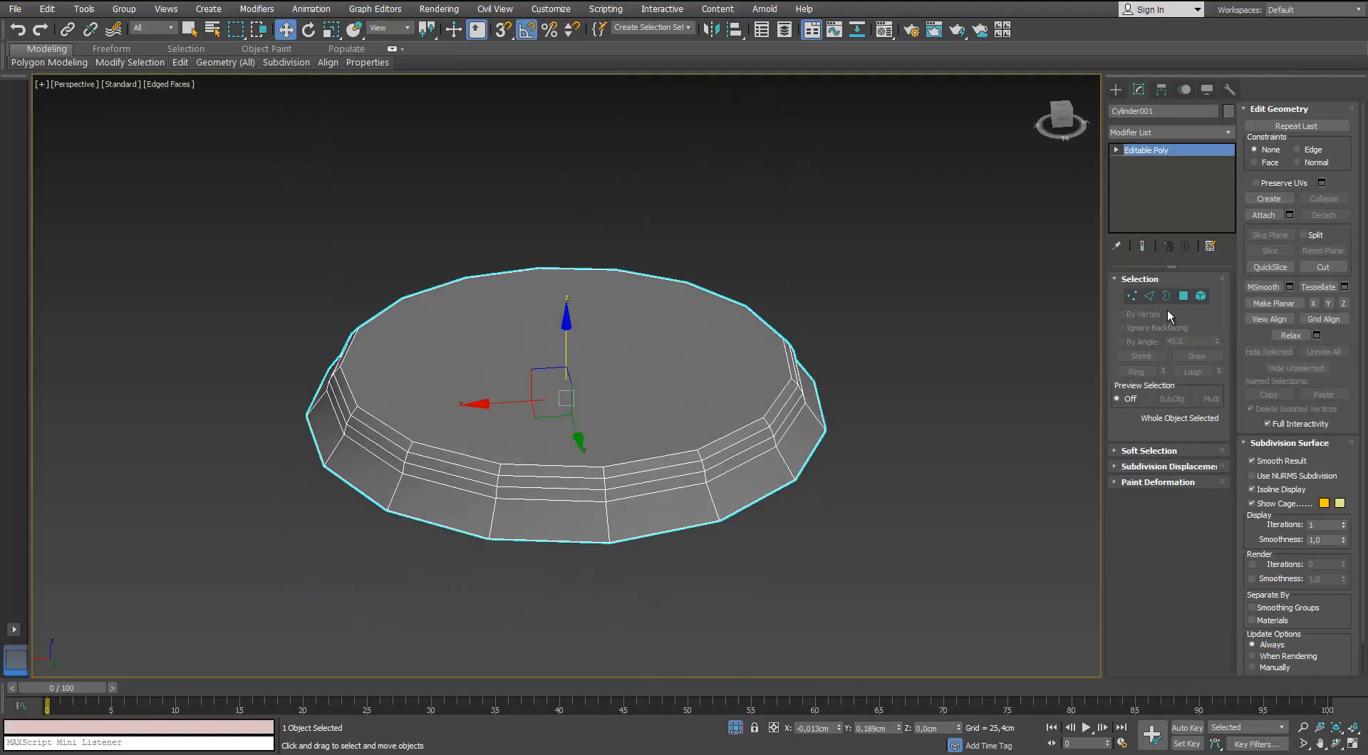
Inset the flared base's flat cap polygons twice by 0.175 cm and collapse them to their centres.
click(1184, 297)
click(721, 399)
alt+middle_drag(721, 399, 695, 314)
click(1215, 549)
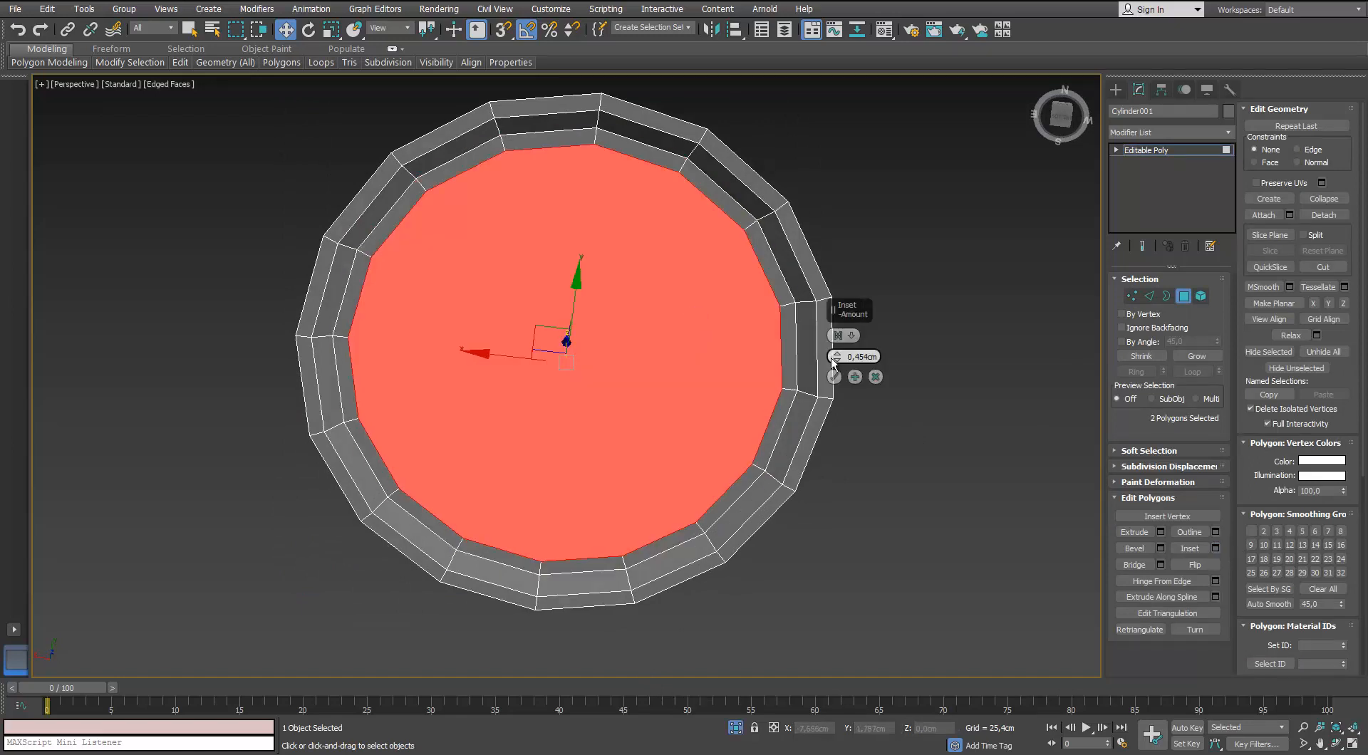
drag(834, 360, 833, 350)
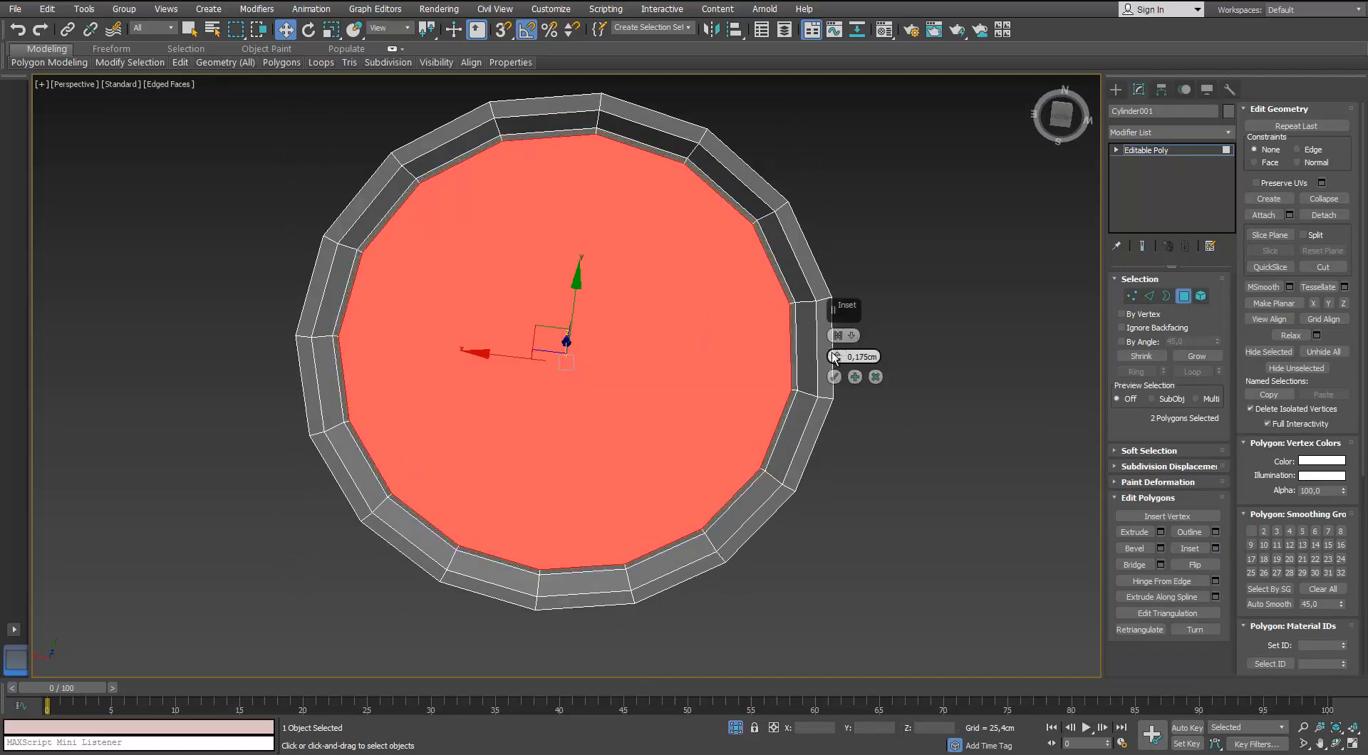
click(855, 377)
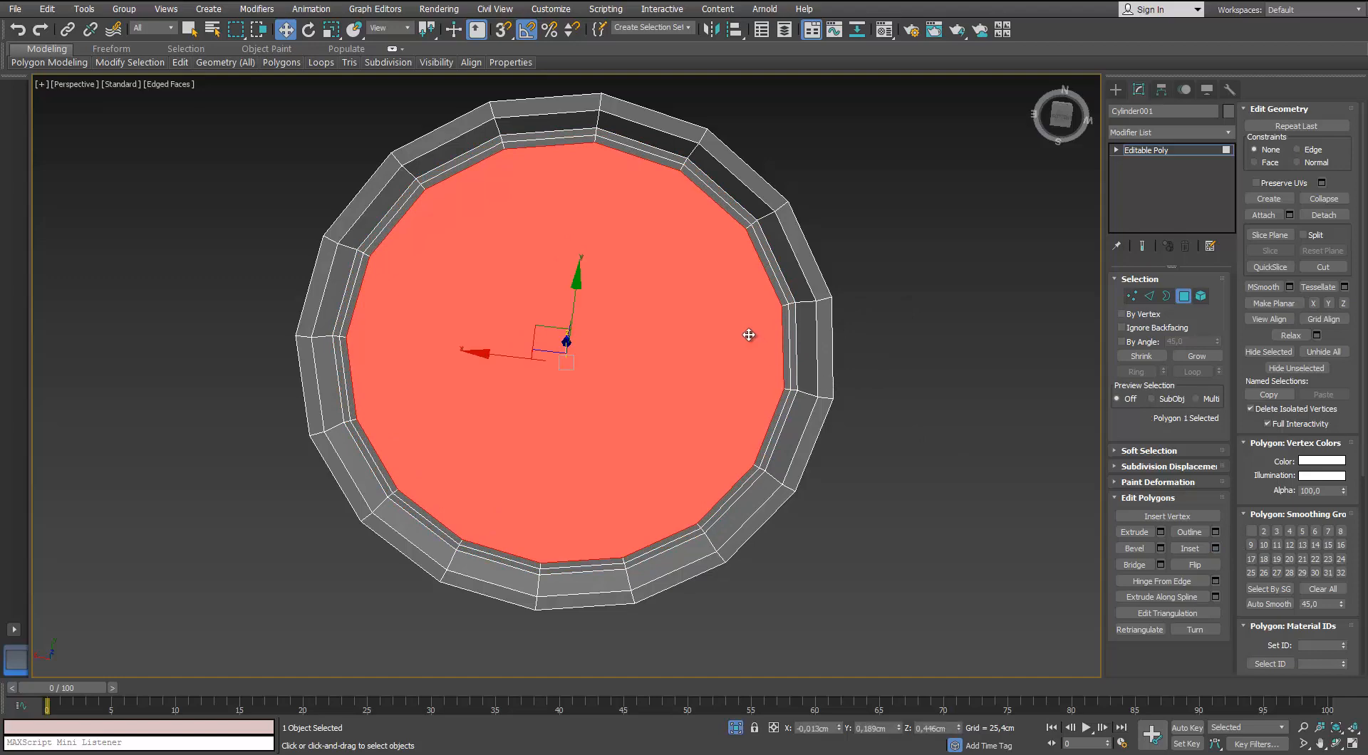
alt+middle_drag(749, 335, 648, 373)
right_click(646, 369)
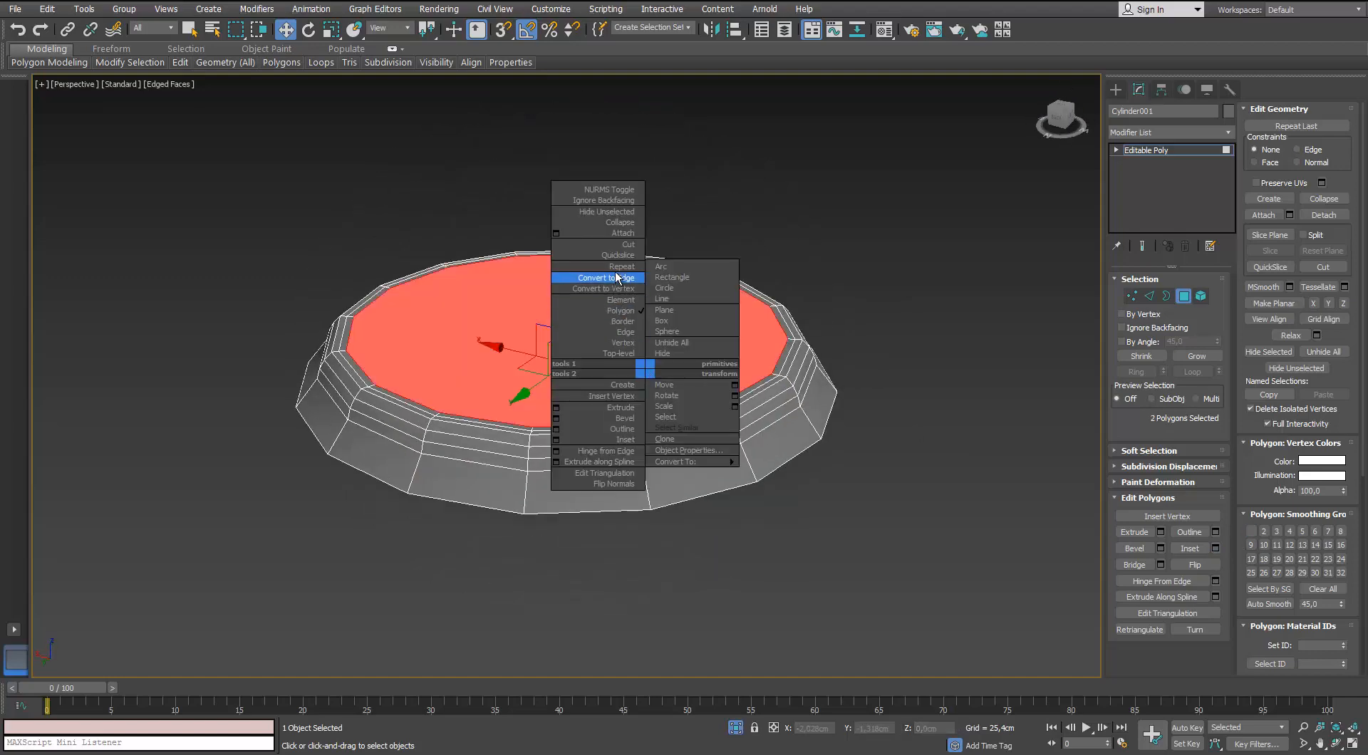
click(616, 222)
Examine the flared base's collapsed cap and its underside from several angles.
mouse_move(841, 399)
alt+middle_down()
mouse_move(873, 510)
mouse_move(885, 432)
mouse_move(856, 378)
alt+middle_up()
scroll(815, 440, up, 3)
mouse_move(225, 63)
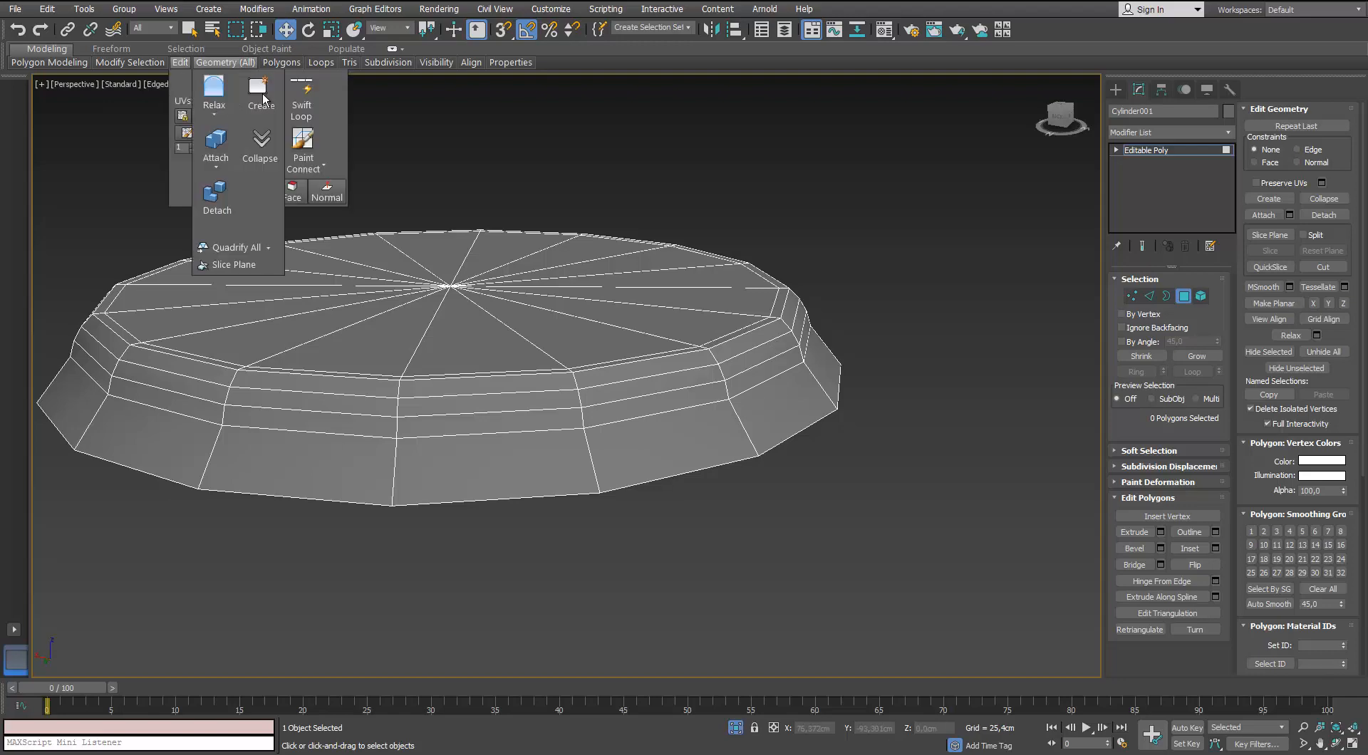
alt+middle_drag(585, 338, 828, 248)
scroll(826, 242, up, 5)
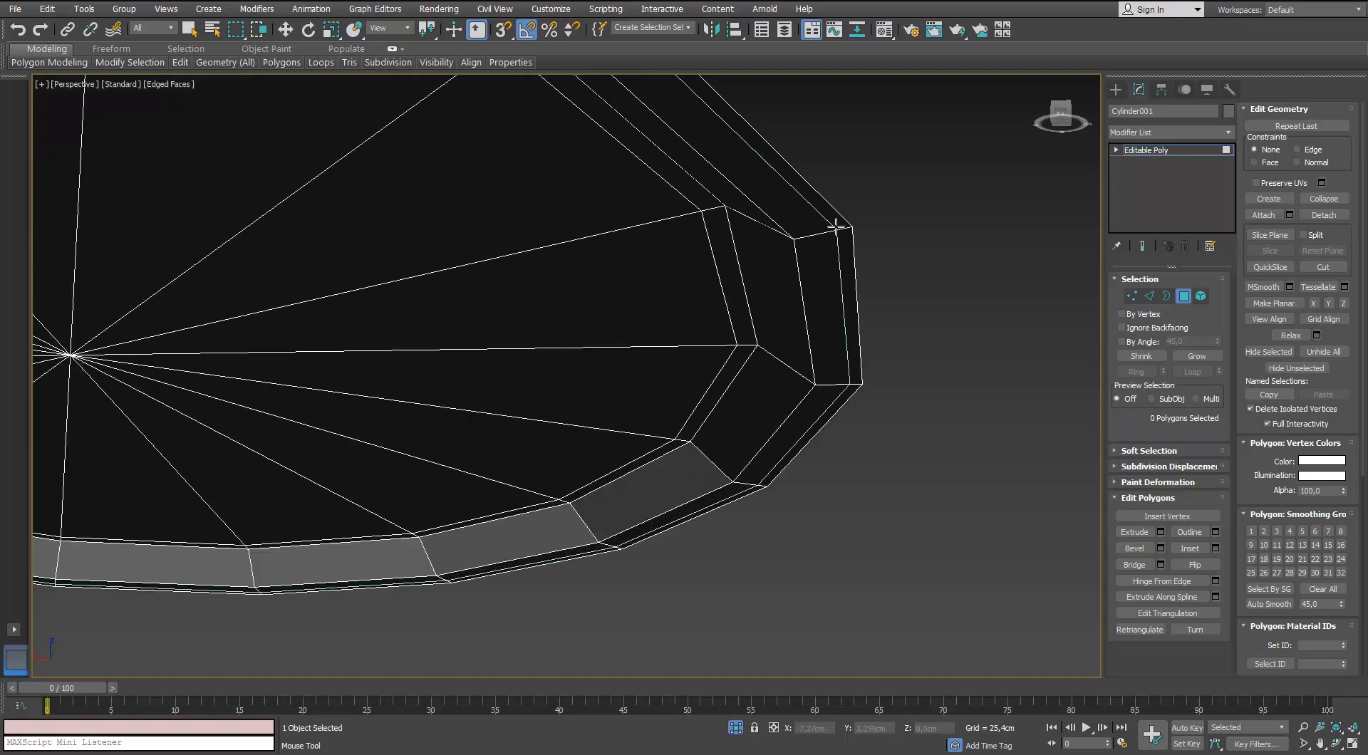
alt+middle_drag(772, 244, 767, 473)
scroll(716, 498, down, 5)
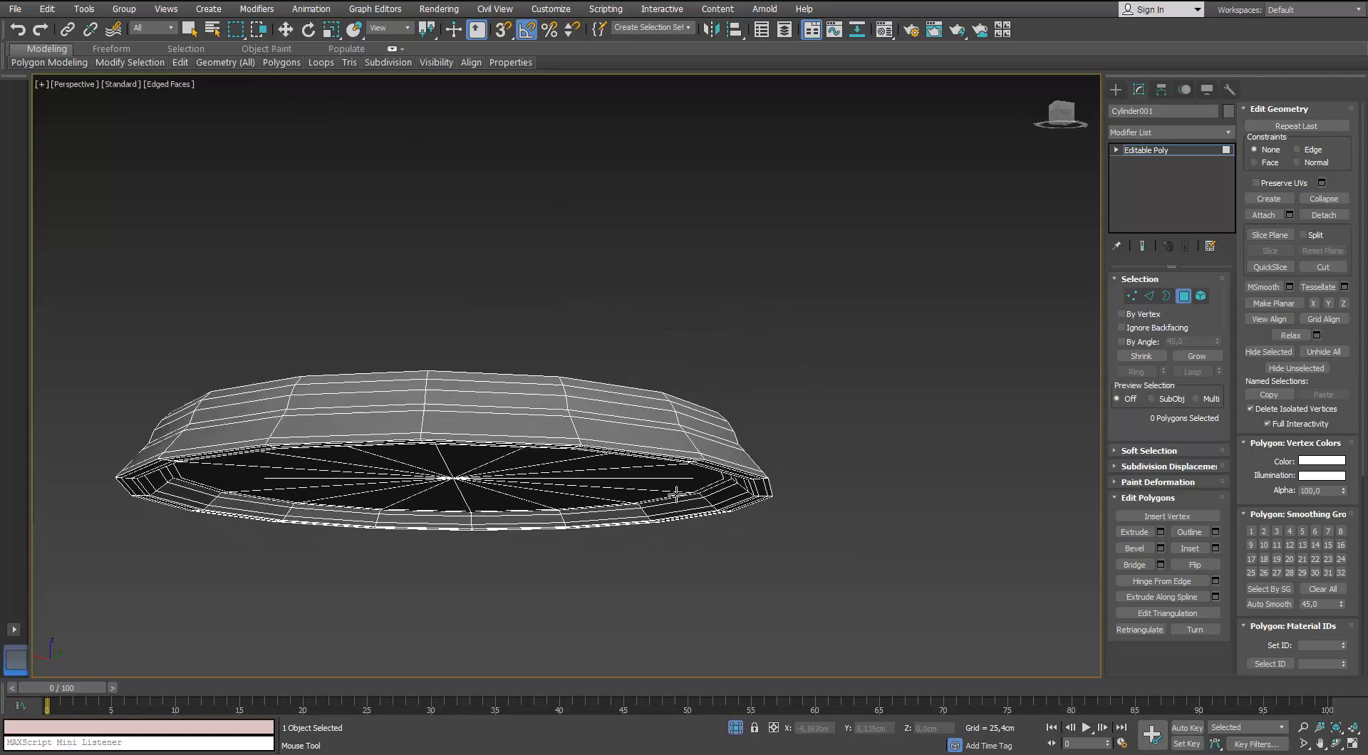
alt+middle_drag(675, 493, 581, 541)
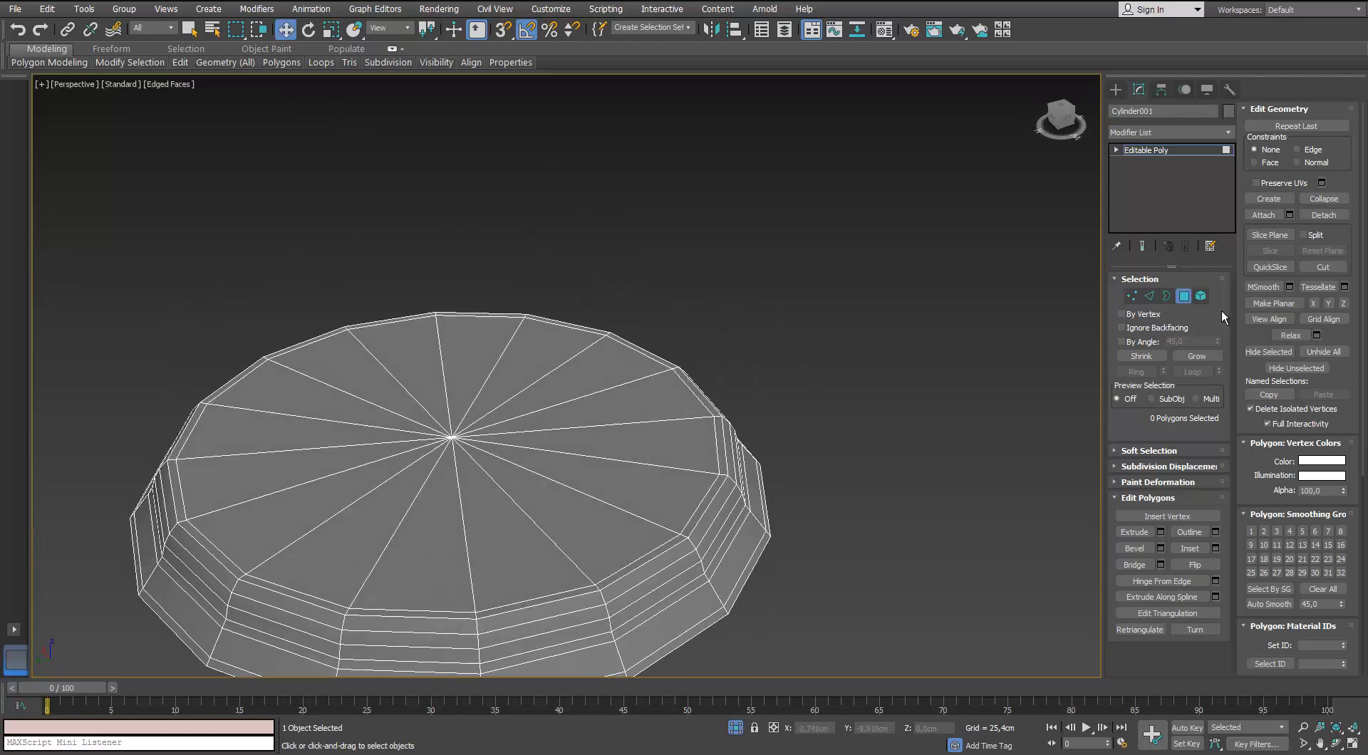
Apply a TurboSmooth modifier to the flared base, hide the edge display and end its isolation.
click(1183, 294)
click(1233, 135)
text(tu)
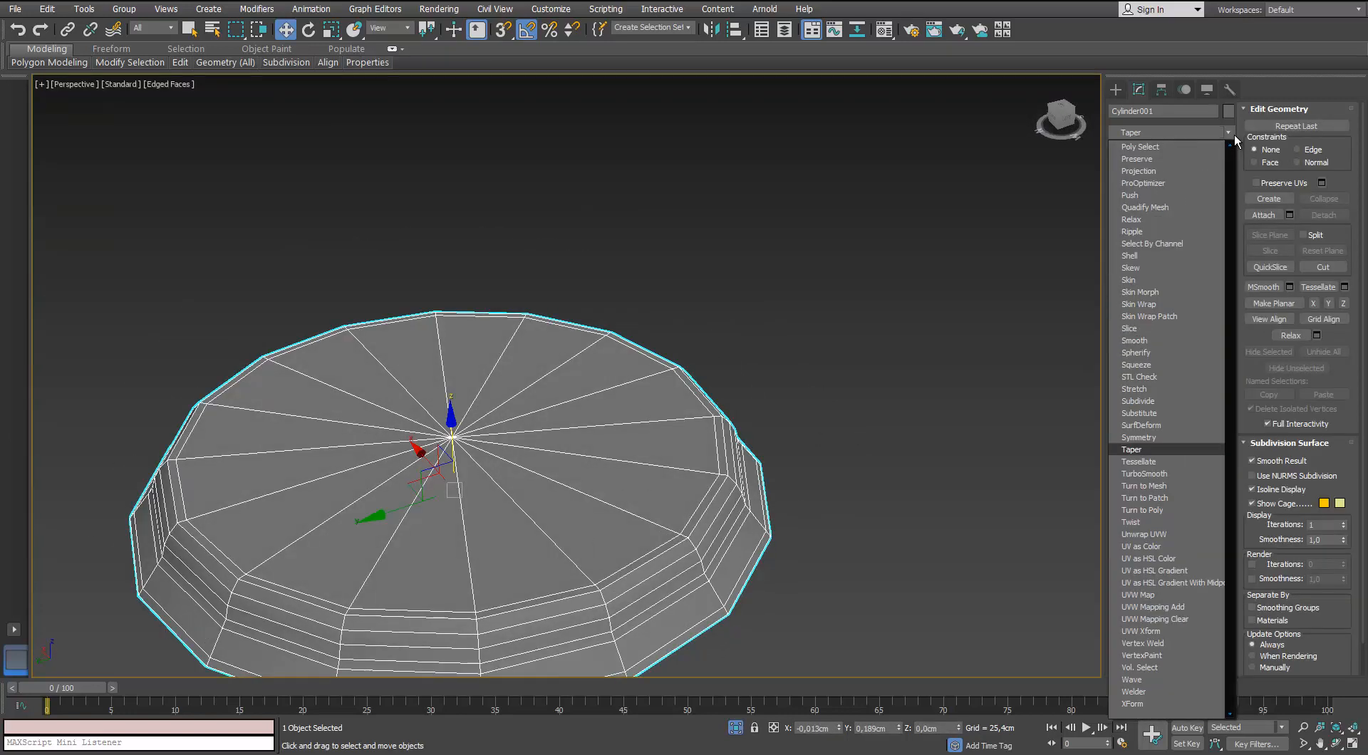
key(Return)
key(F4)
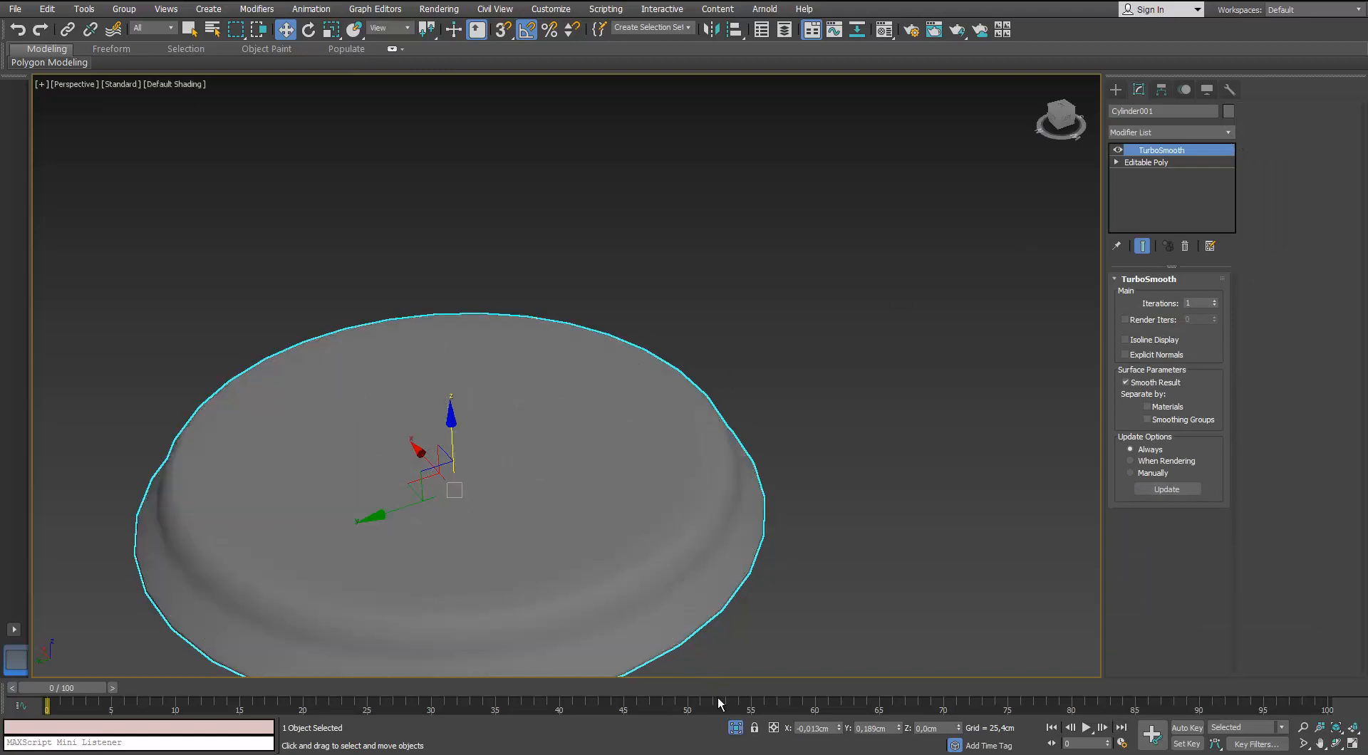
click(735, 727)
Examine the smoothed mug up close, checking how the bead row sits against the body and its raised bands.
alt+middle_drag(593, 412, 805, 413)
click(805, 413)
middle_drag(698, 267, 617, 386)
scroll(617, 386, down, 3)
scroll(617, 387, up, 6)
mouse_move(393, 401)
middle_down()
mouse_move(580, 326)
mouse_move(609, 352)
mouse_move(742, 342)
mouse_move(535, 359)
mouse_move(400, 345)
mouse_move(362, 384)
mouse_move(377, 421)
middle_up()
scroll(610, 352, up, 4)
scroll(656, 351, down, 4)
scroll(535, 359, down, 5)
scroll(335, 315, up, 6)
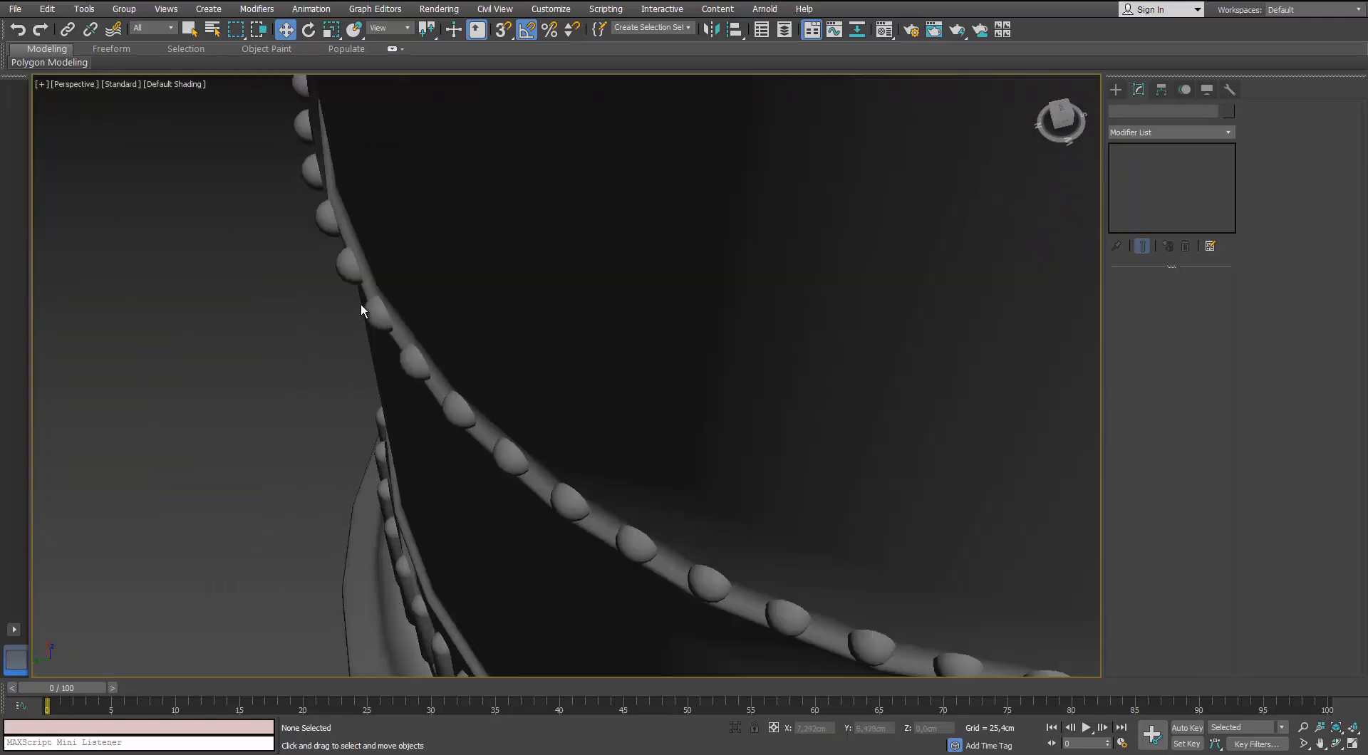
scroll(361, 305, down, 5)
alt+middle_drag(361, 305, 431, 261)
scroll(693, 398, down, 4)
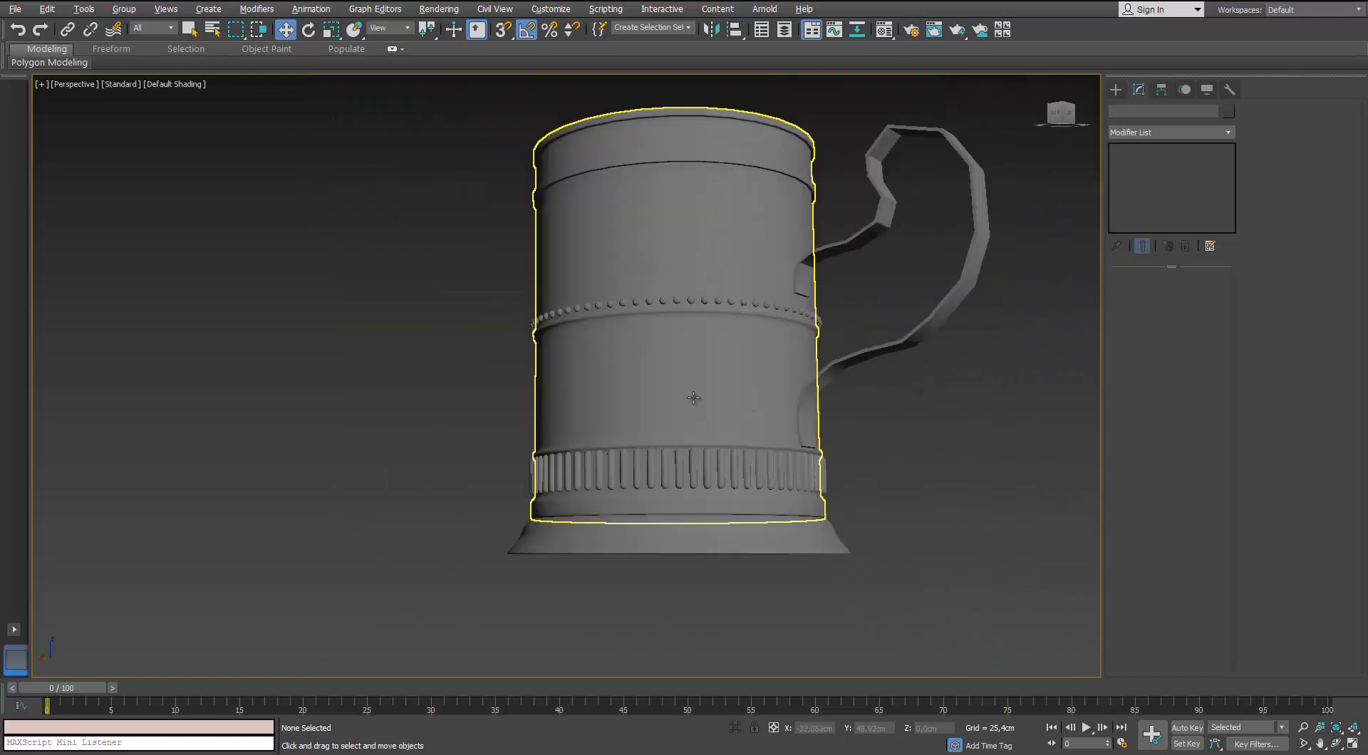
alt+middle_drag(694, 397, 742, 428)
scroll(756, 302, up, 3)
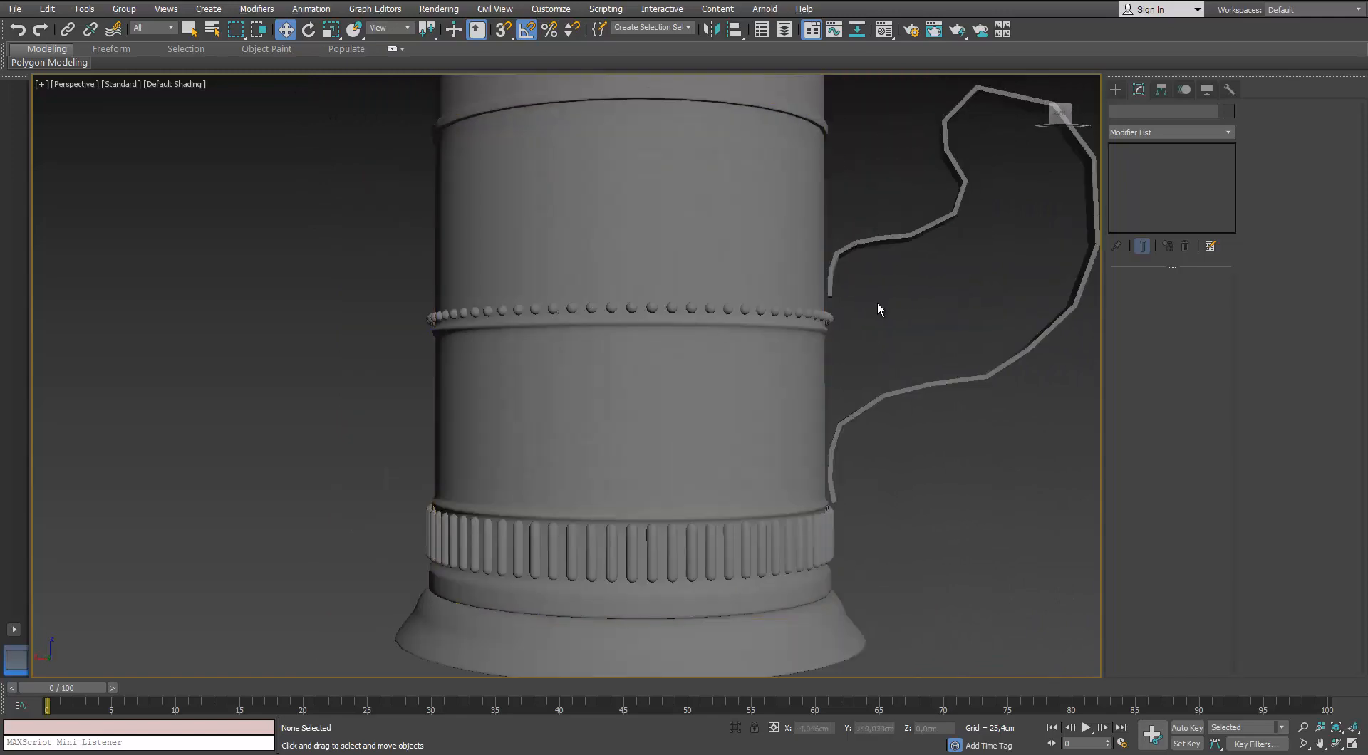
Show the edges and delete all the beads around the mug's middle band except one at the front.
drag(350, 361, 351, 361)
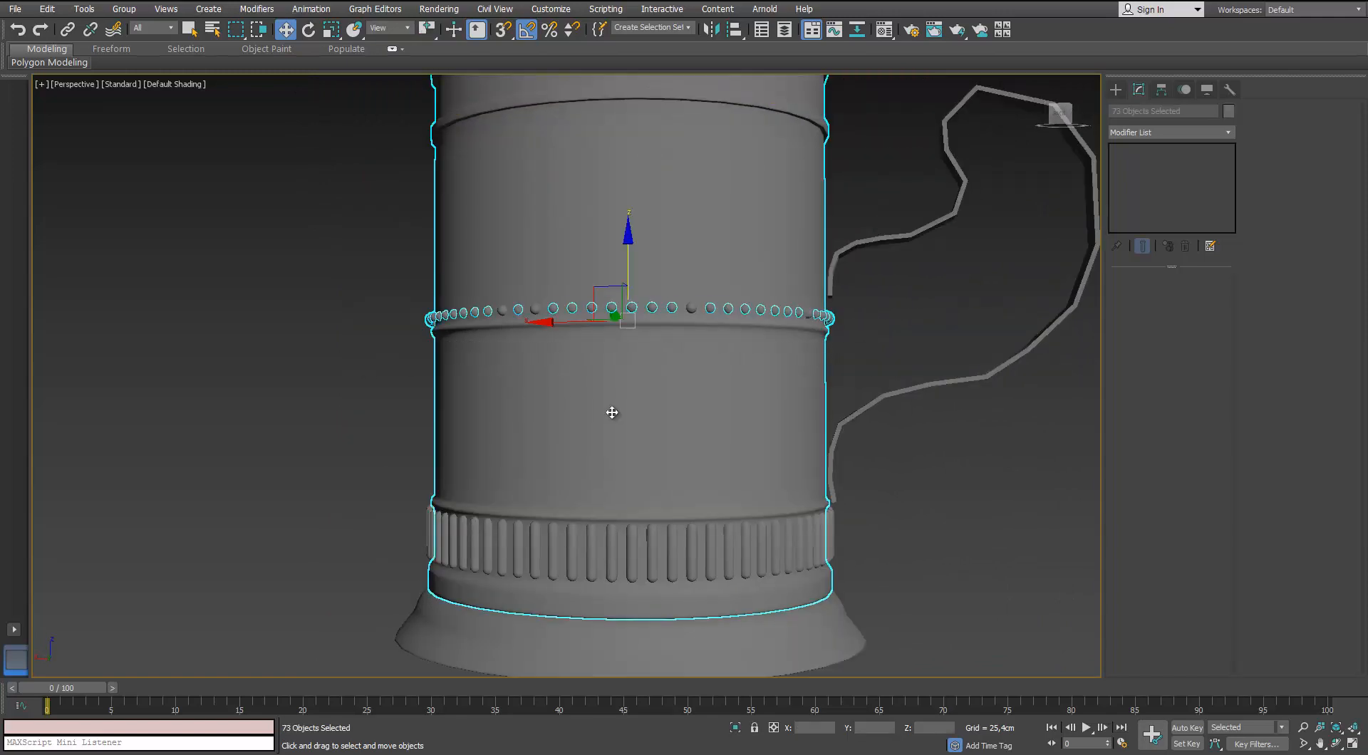
key(F4)
alt+drag(698, 403, 698, 404)
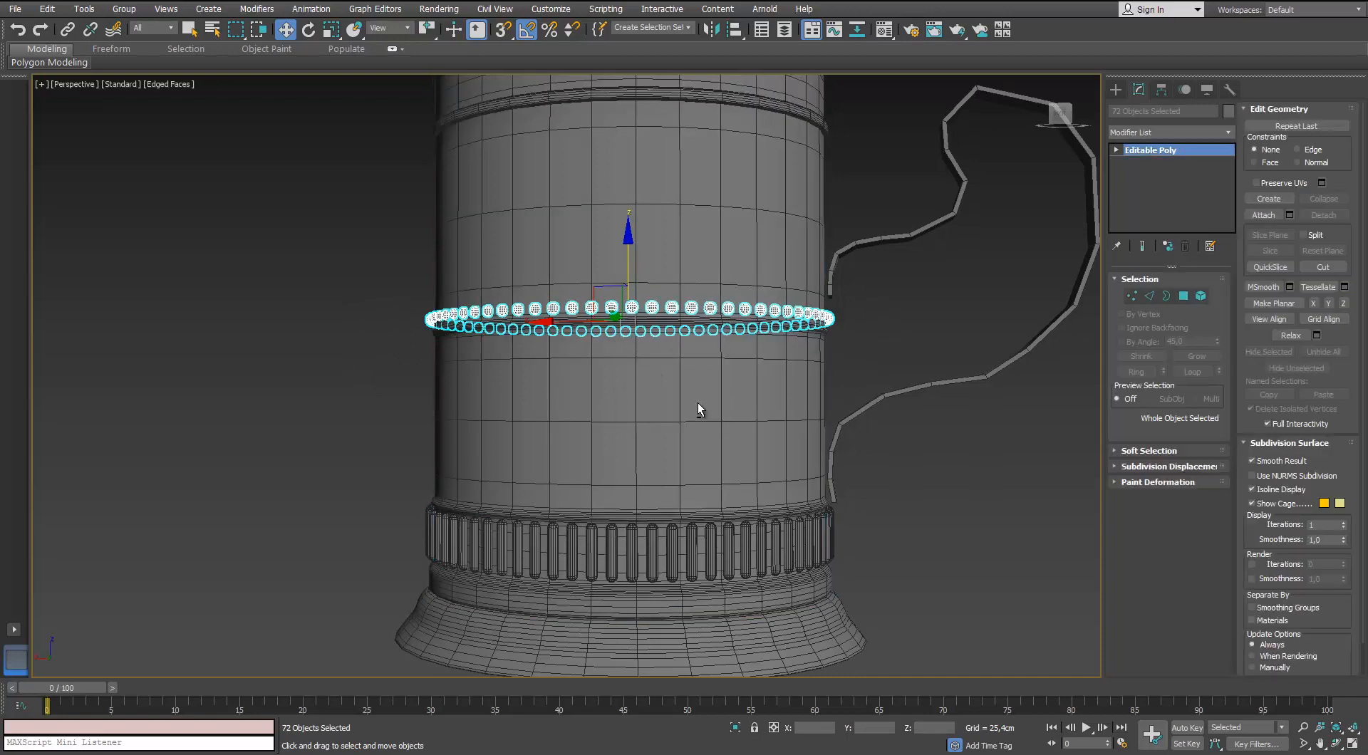
scroll(678, 389, up, 5)
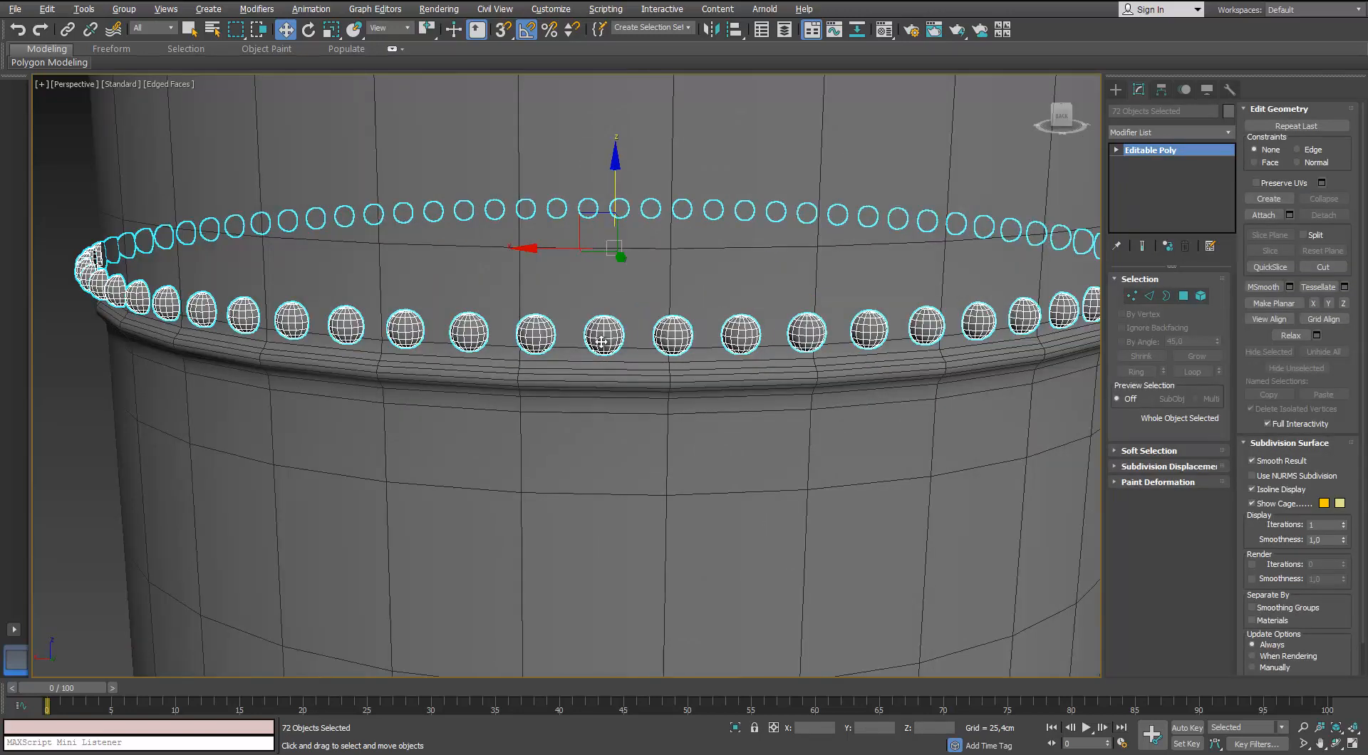
alt+click(602, 342)
key(Delete)
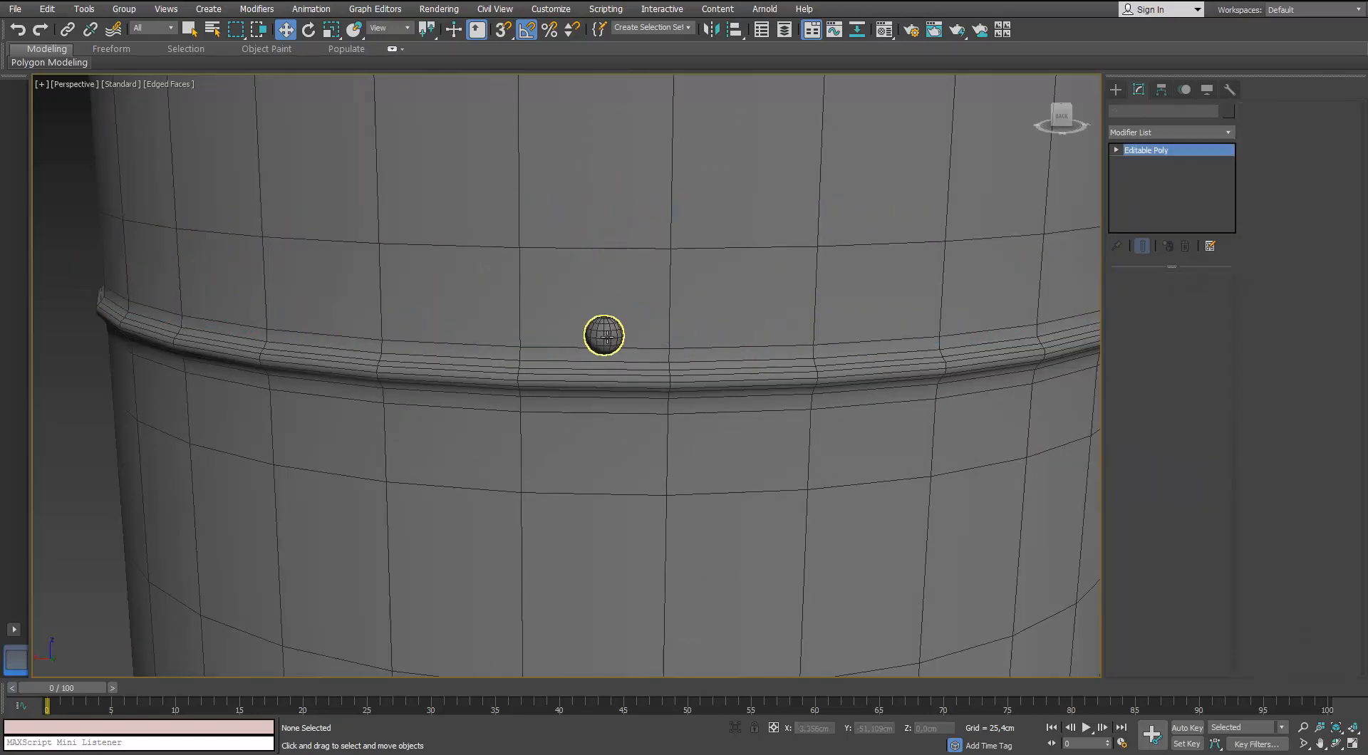
Centre the remaining bead's pivot on the bead and move it inward along Y to 6.706 cm.
alt+middle_drag(645, 361, 617, 453)
scroll(720, 397, down, 4)
scroll(617, 453, up, 2)
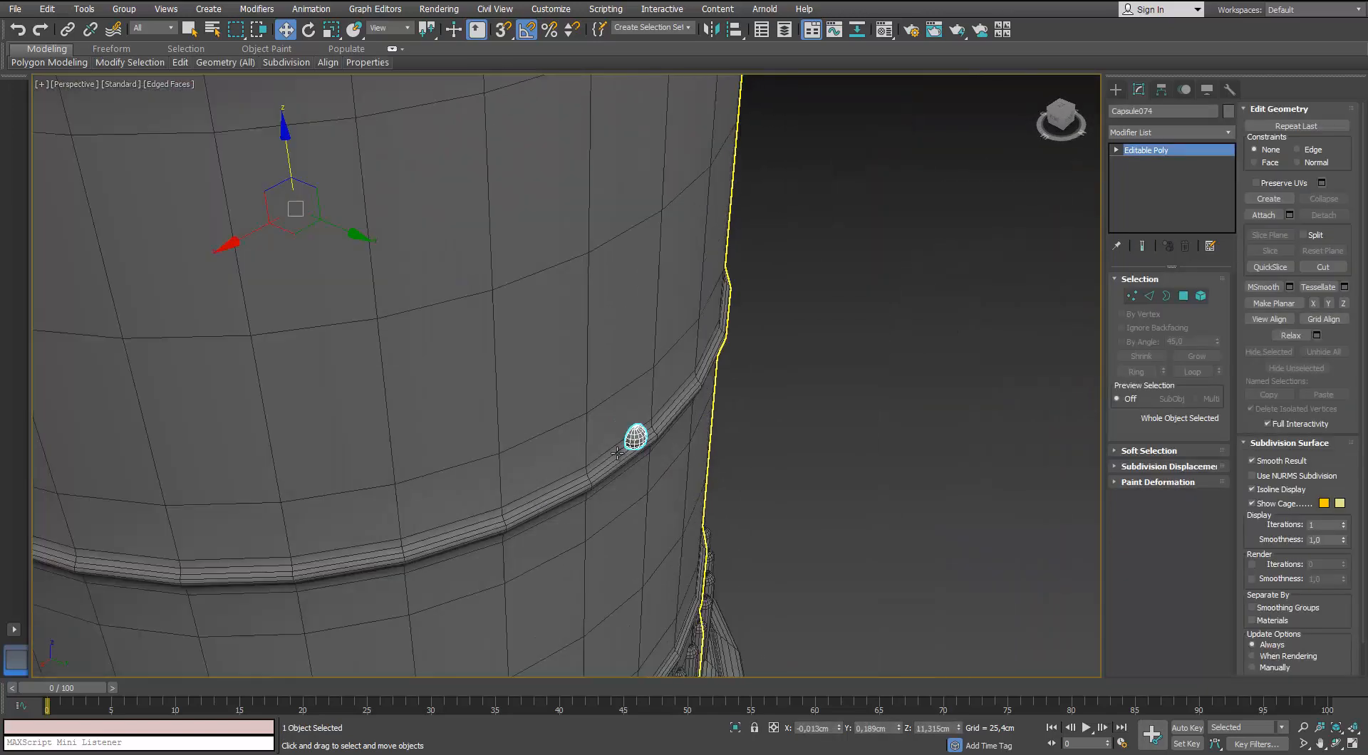
click(1161, 90)
click(1161, 262)
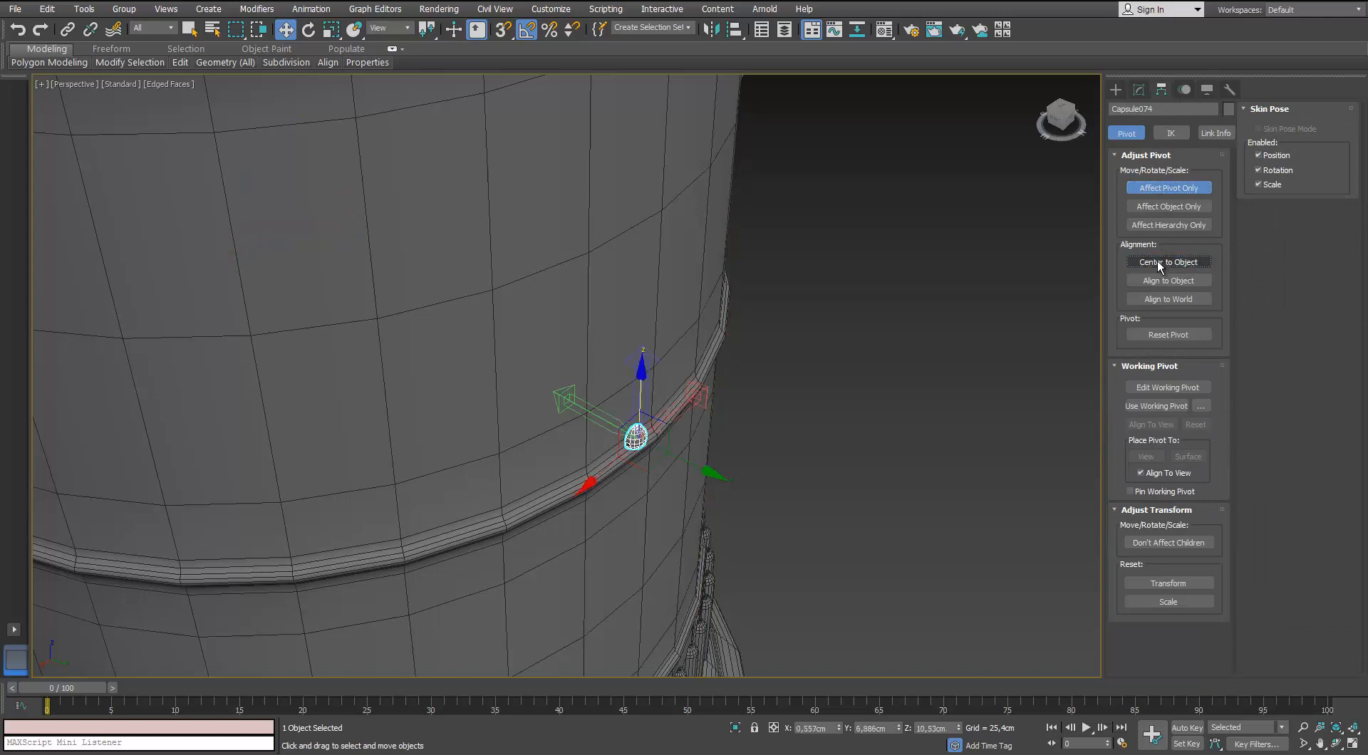
click(1207, 187)
scroll(653, 480, up, 5)
drag(654, 480, 646, 477)
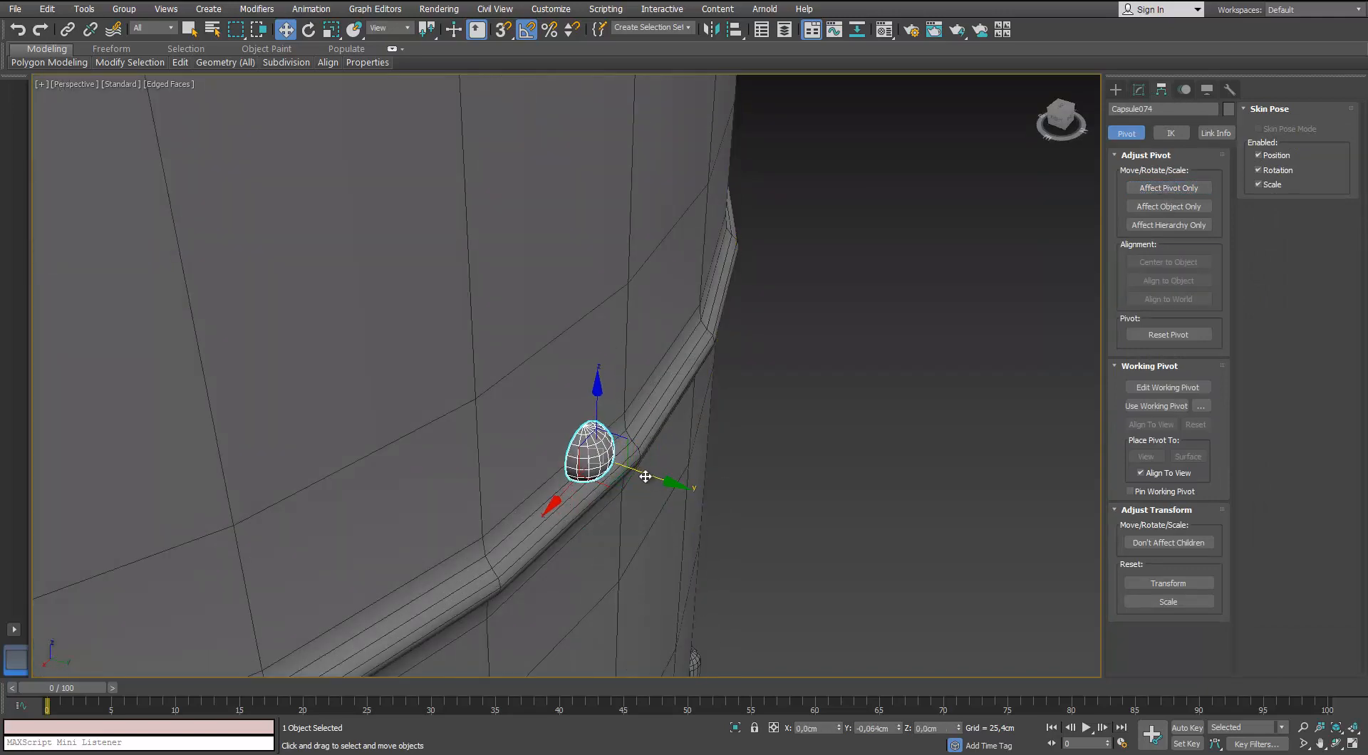
scroll(627, 471, down, 3)
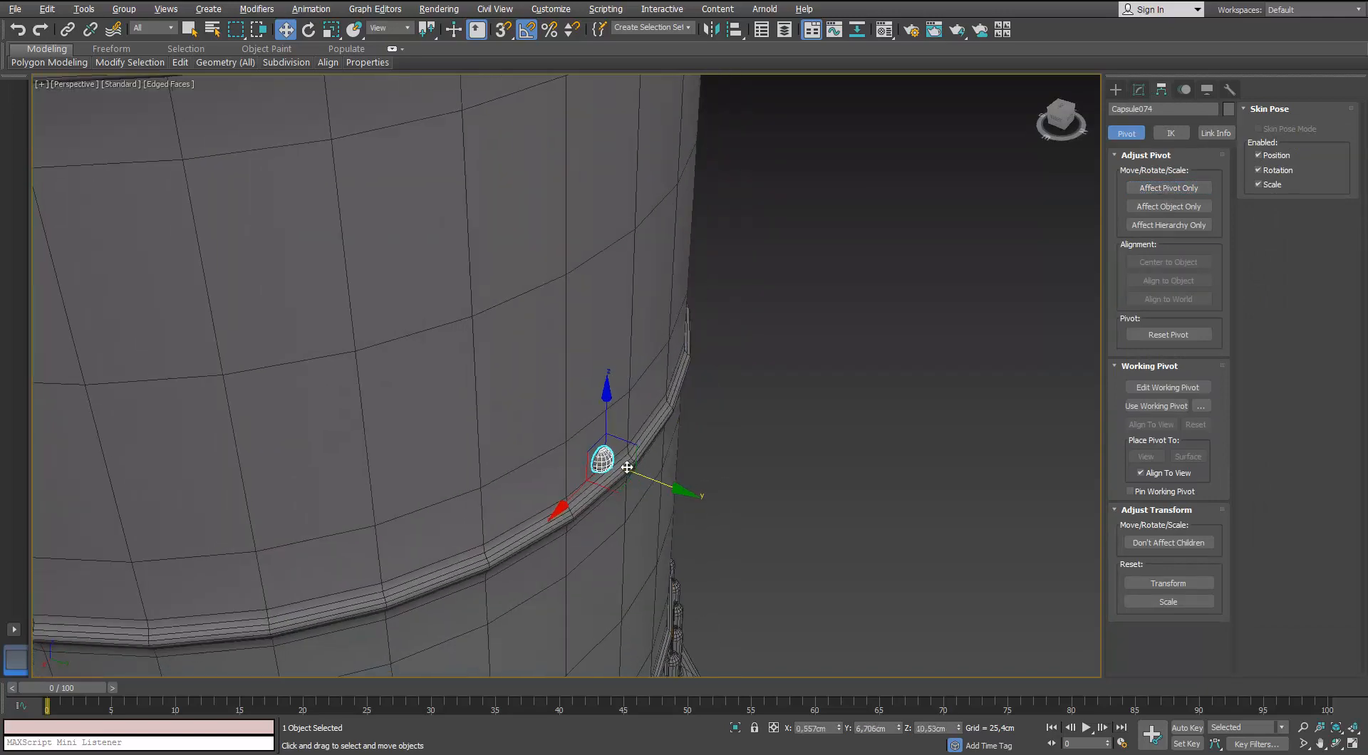
Turn off the TurboSmooth modifier on the mug body.
click(585, 270)
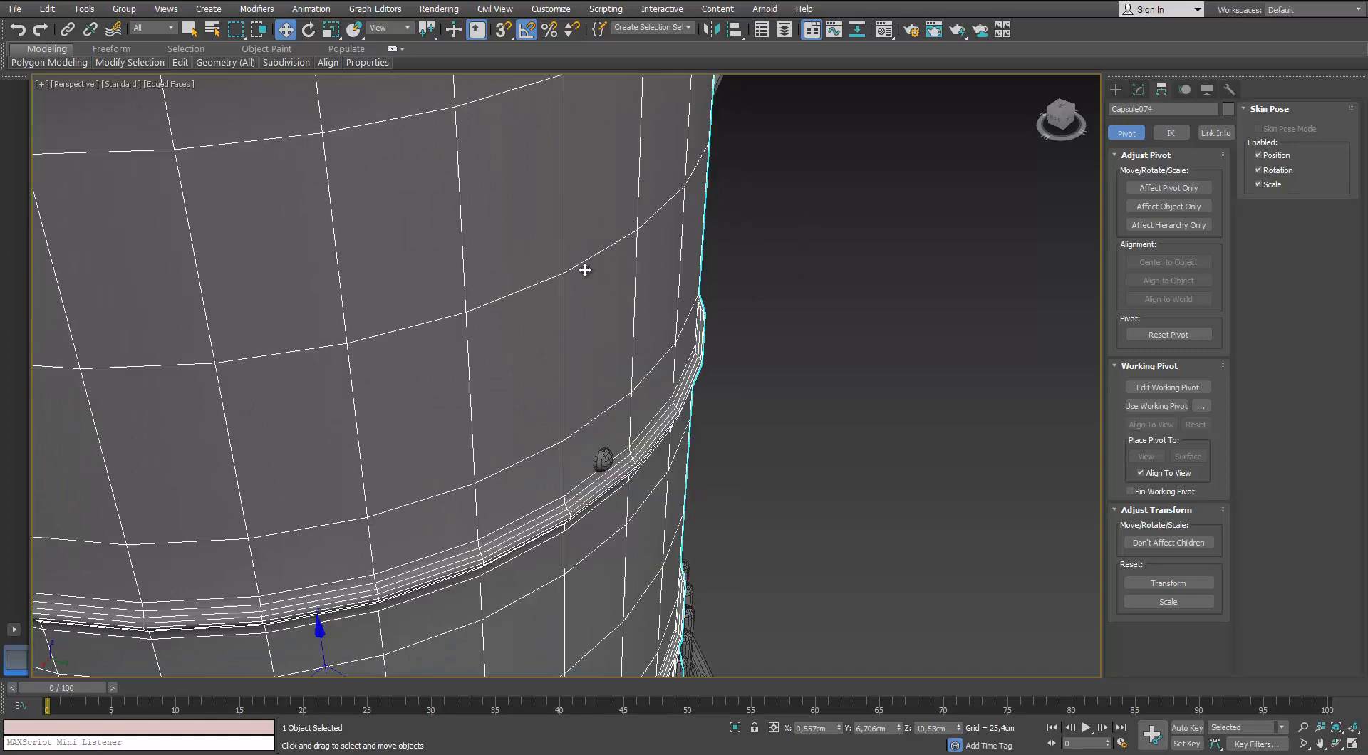
click(770, 323)
click(604, 396)
click(603, 464)
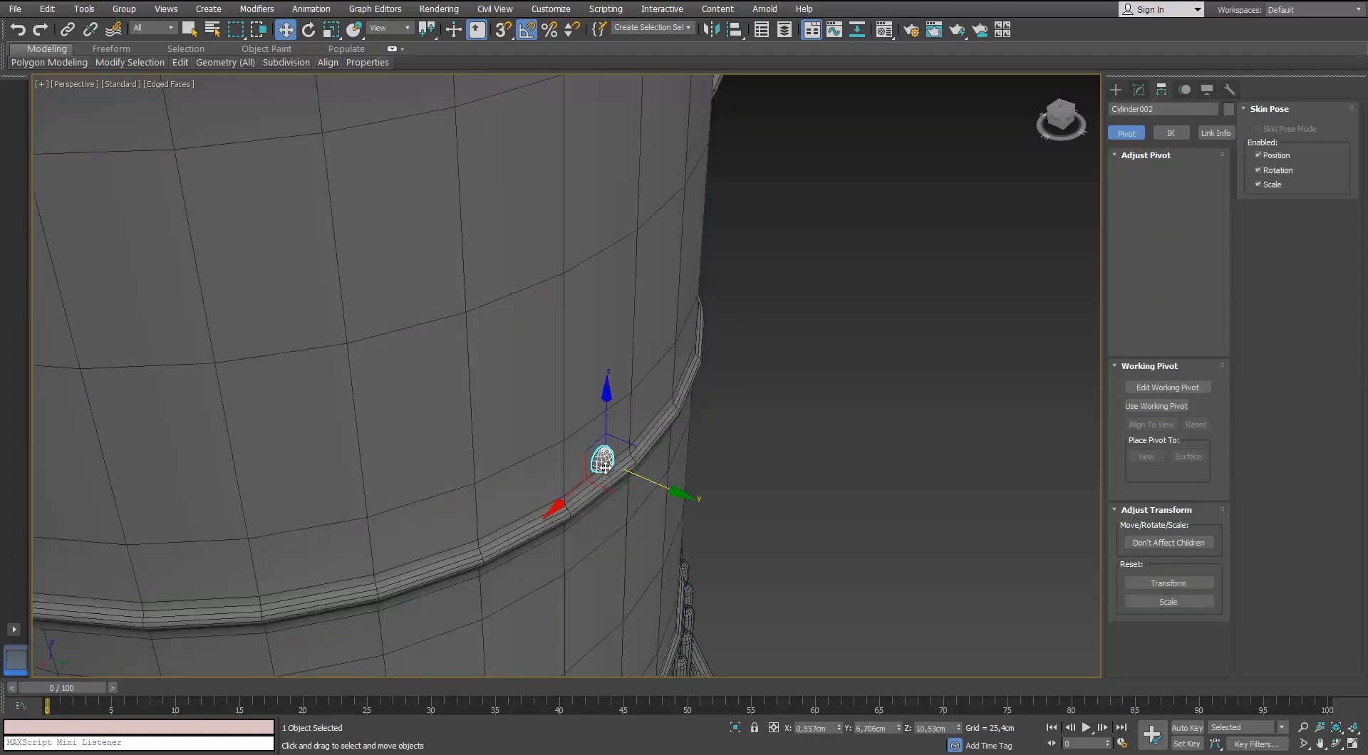
click(588, 400)
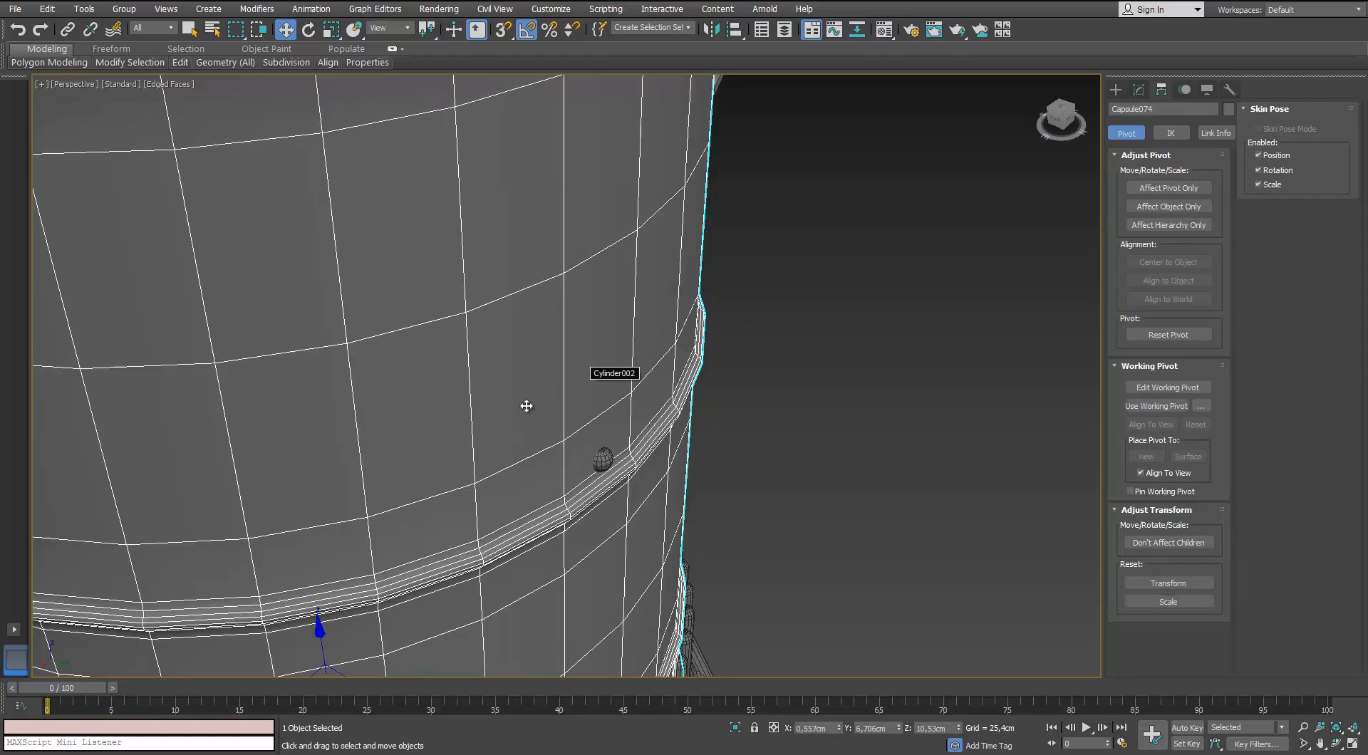
click(1139, 90)
click(1118, 150)
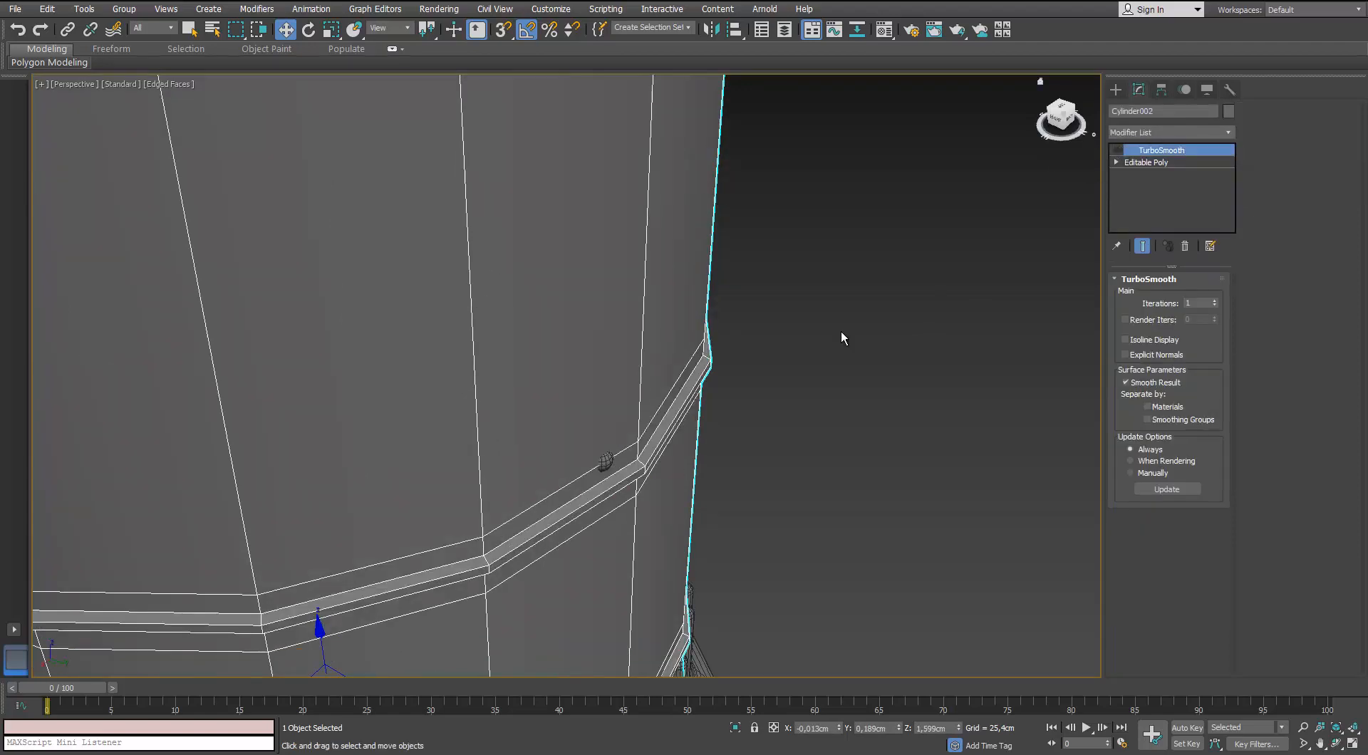
Align the remaining bead's pivot to the mug body so the bead rotates around the mug's axis.
click(603, 464)
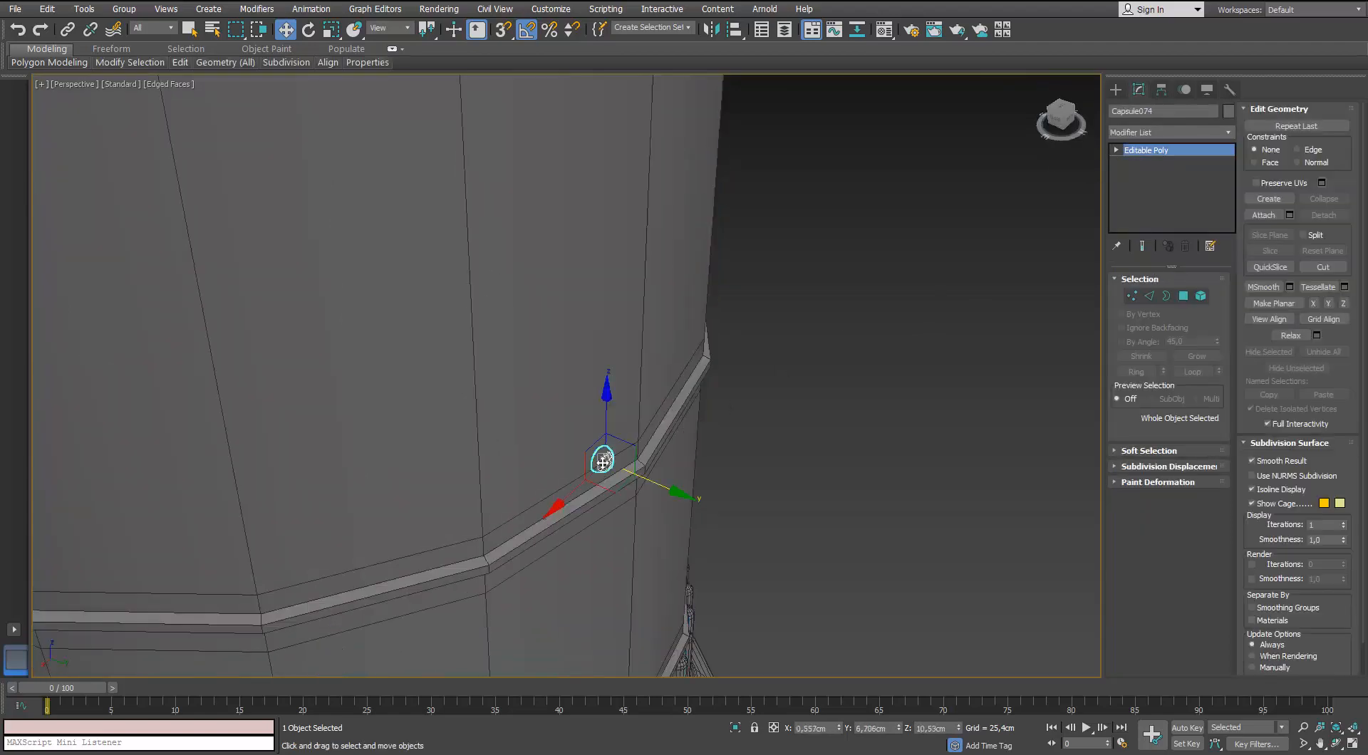
scroll(603, 463, up, 2)
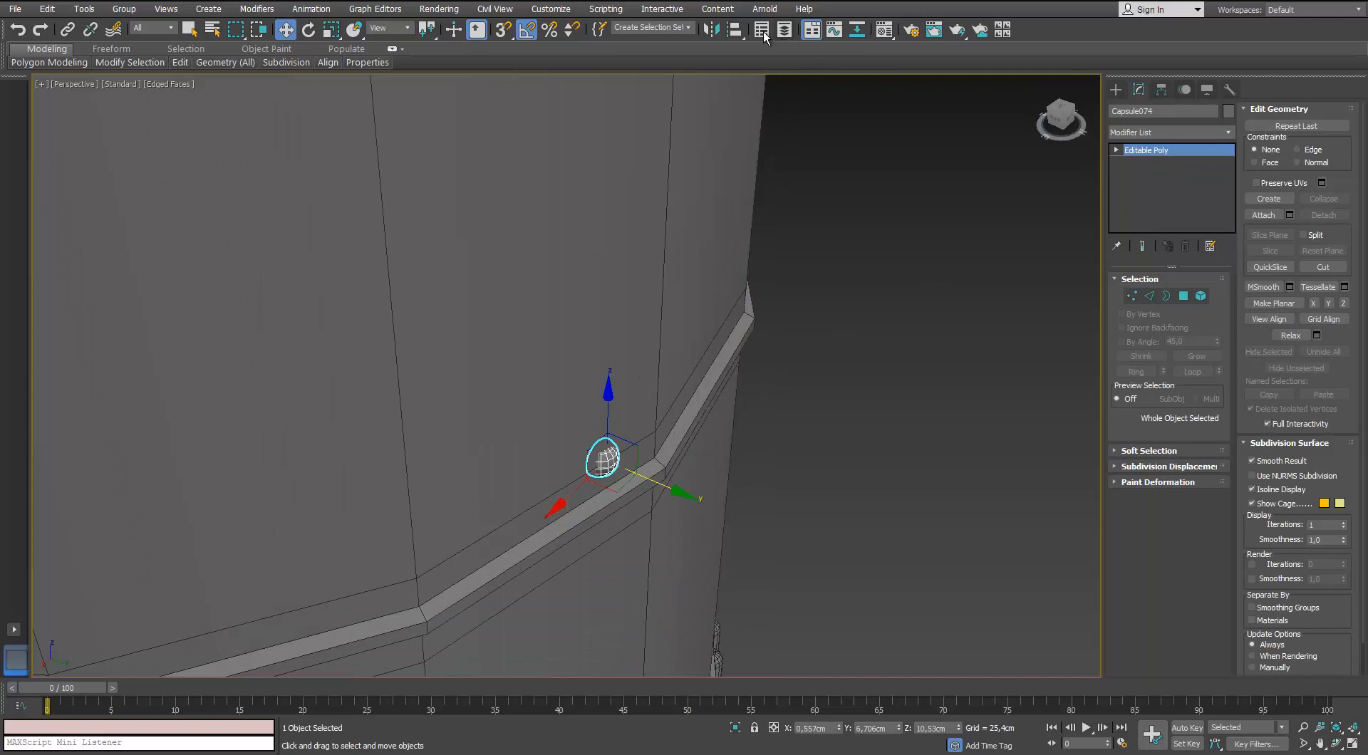
click(1155, 91)
click(1156, 189)
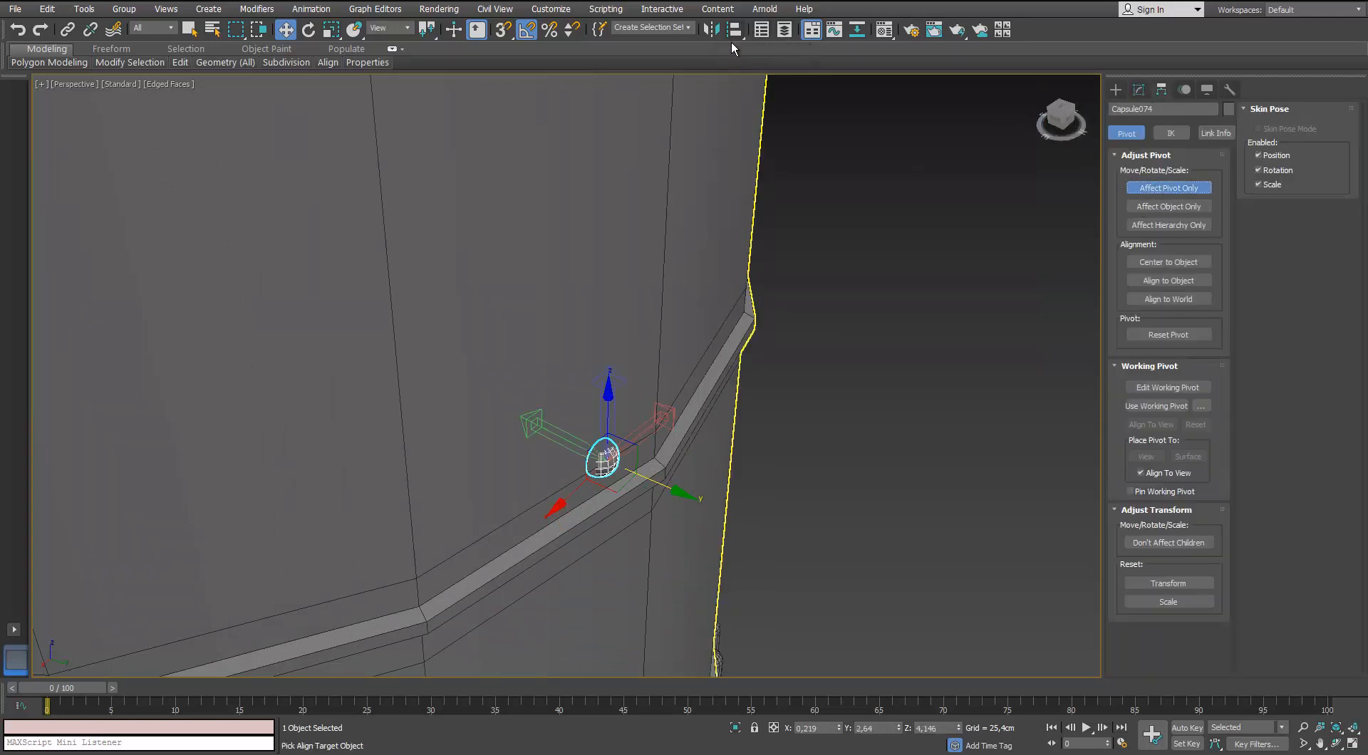
click(572, 196)
click(691, 488)
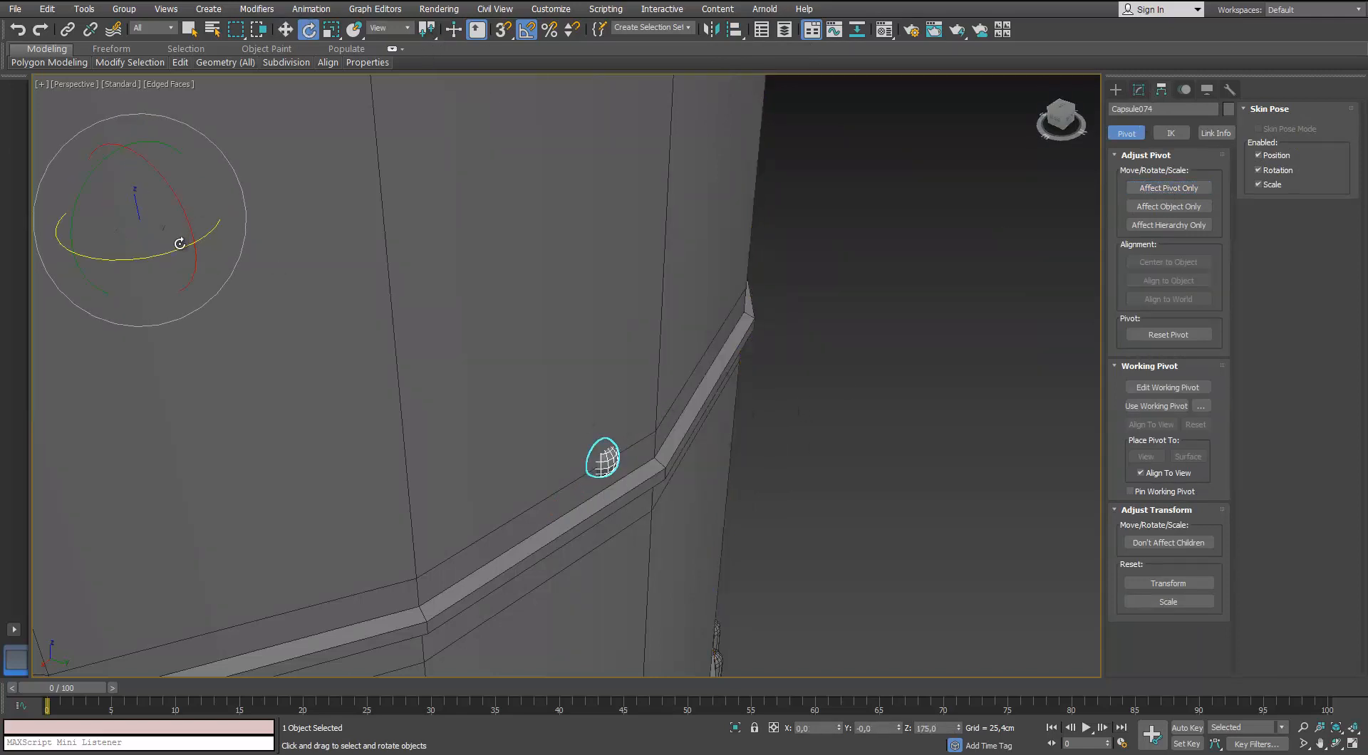
shift+drag(179, 244, 171, 246)
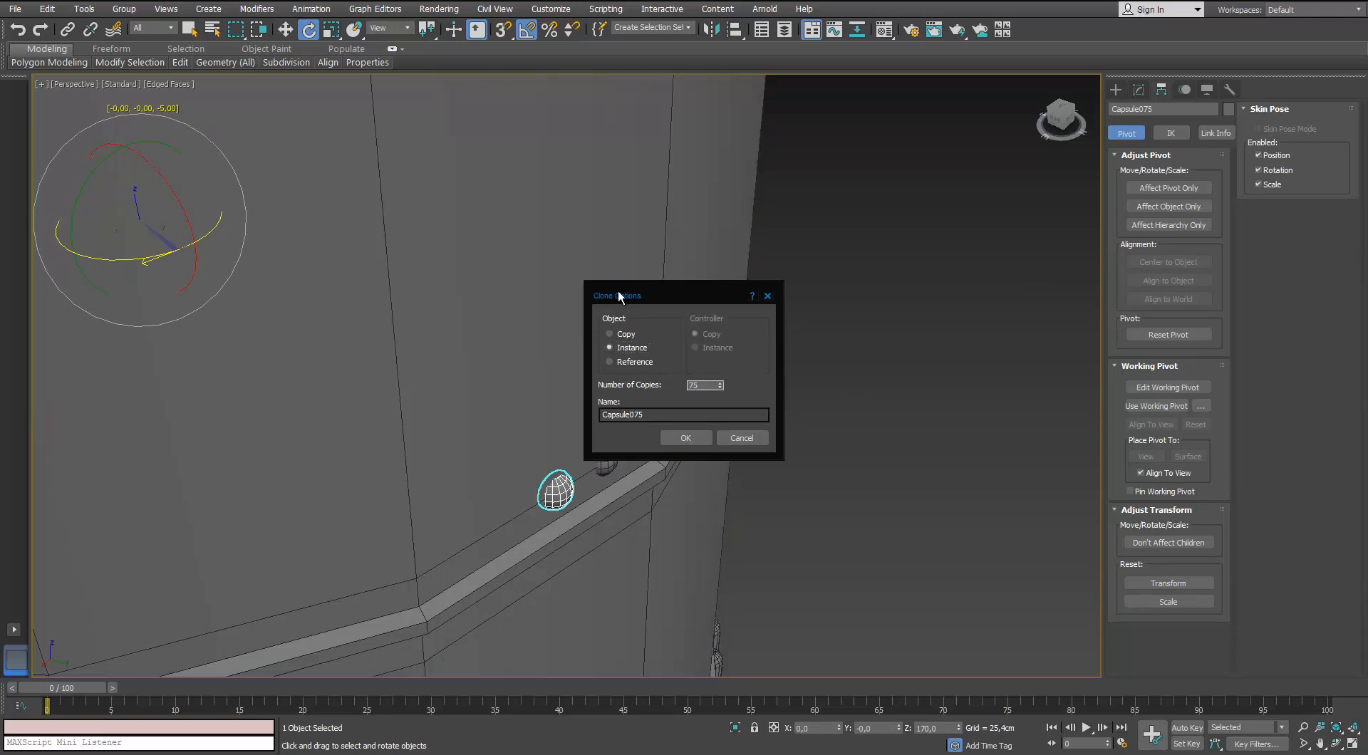
key(Return)
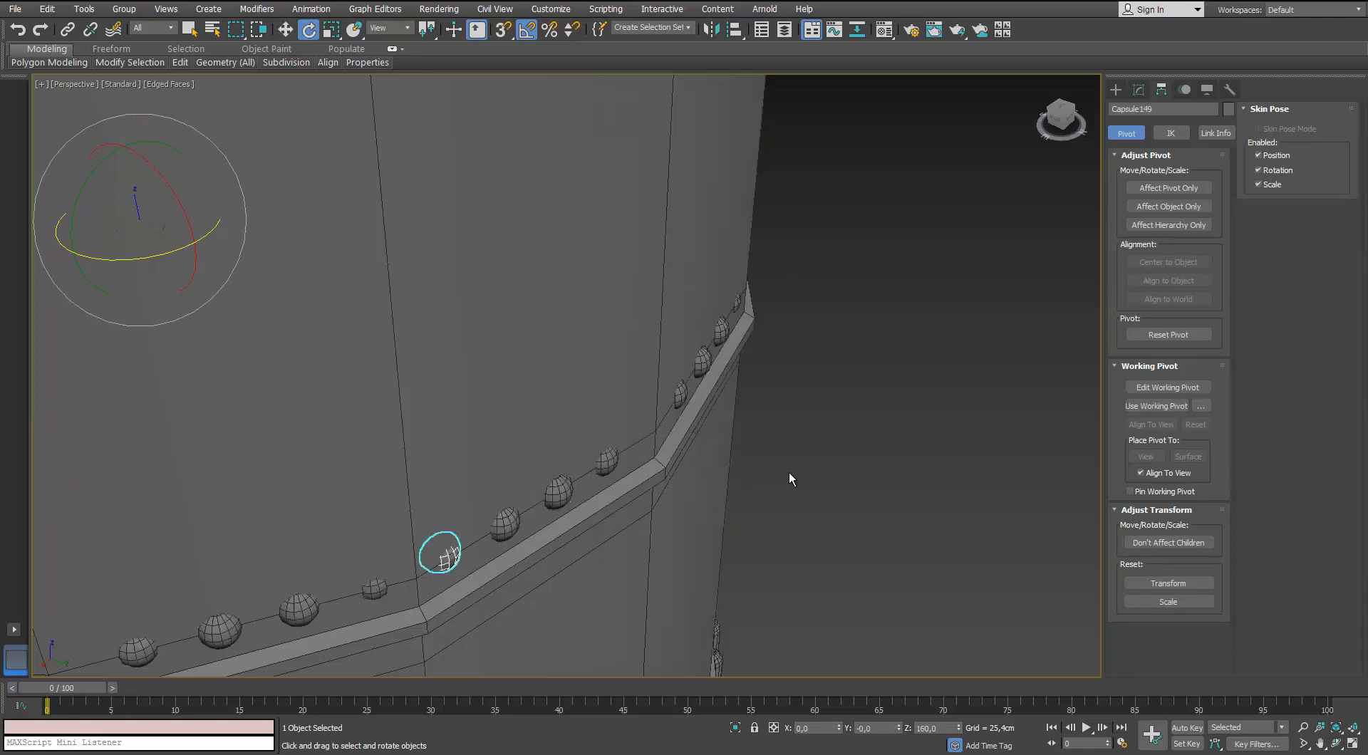
key(ctrl+z)
Clone the bead around the mug as instances at 5-degree steps and fill the gap in the row with one more instance.
shift+drag(155, 255, 155, 256)
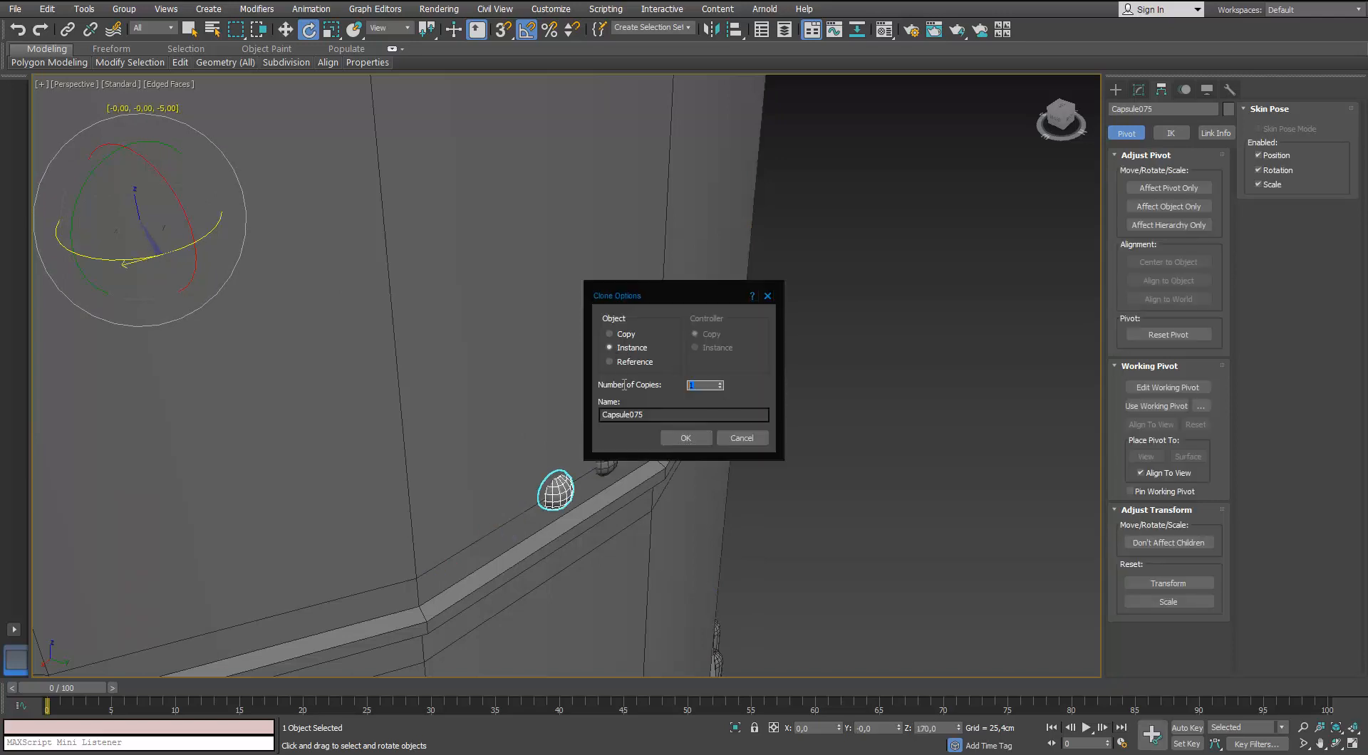
click(688, 438)
mouse_move(759, 461)
alt+middle_down()
mouse_move(755, 443)
mouse_move(721, 442)
alt+middle_up()
click(721, 442)
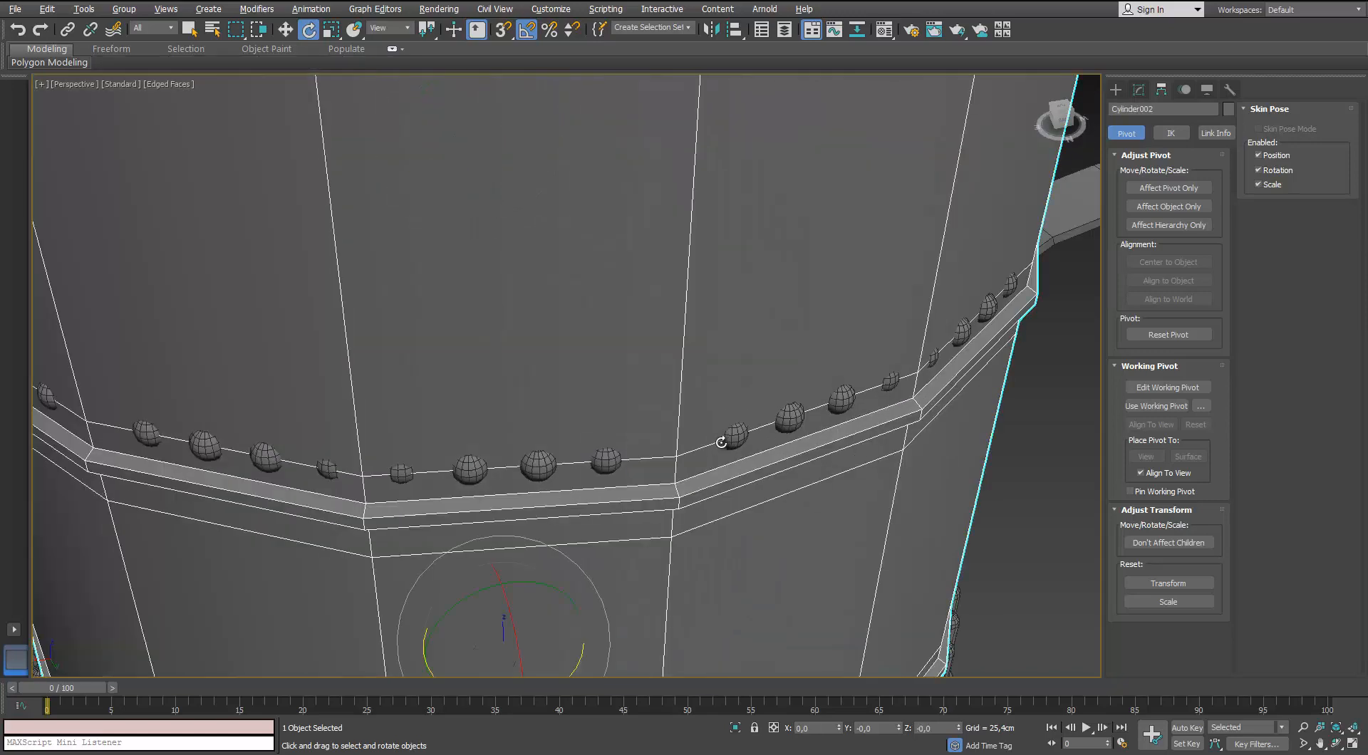
click(730, 436)
shift+drag(529, 163, 537, 244)
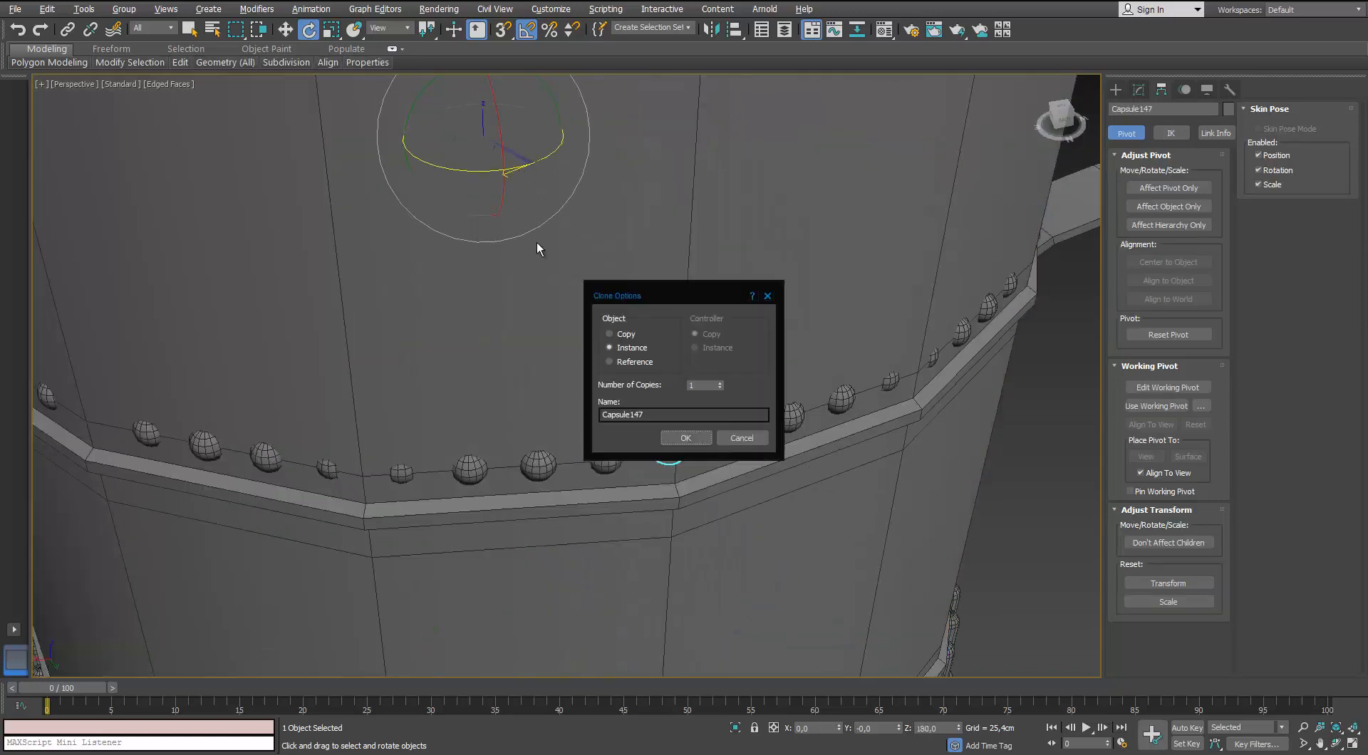
click(684, 437)
Check the bead row in wireframe and turn the mug body's TurboSmooth back on.
scroll(617, 361, down, 5)
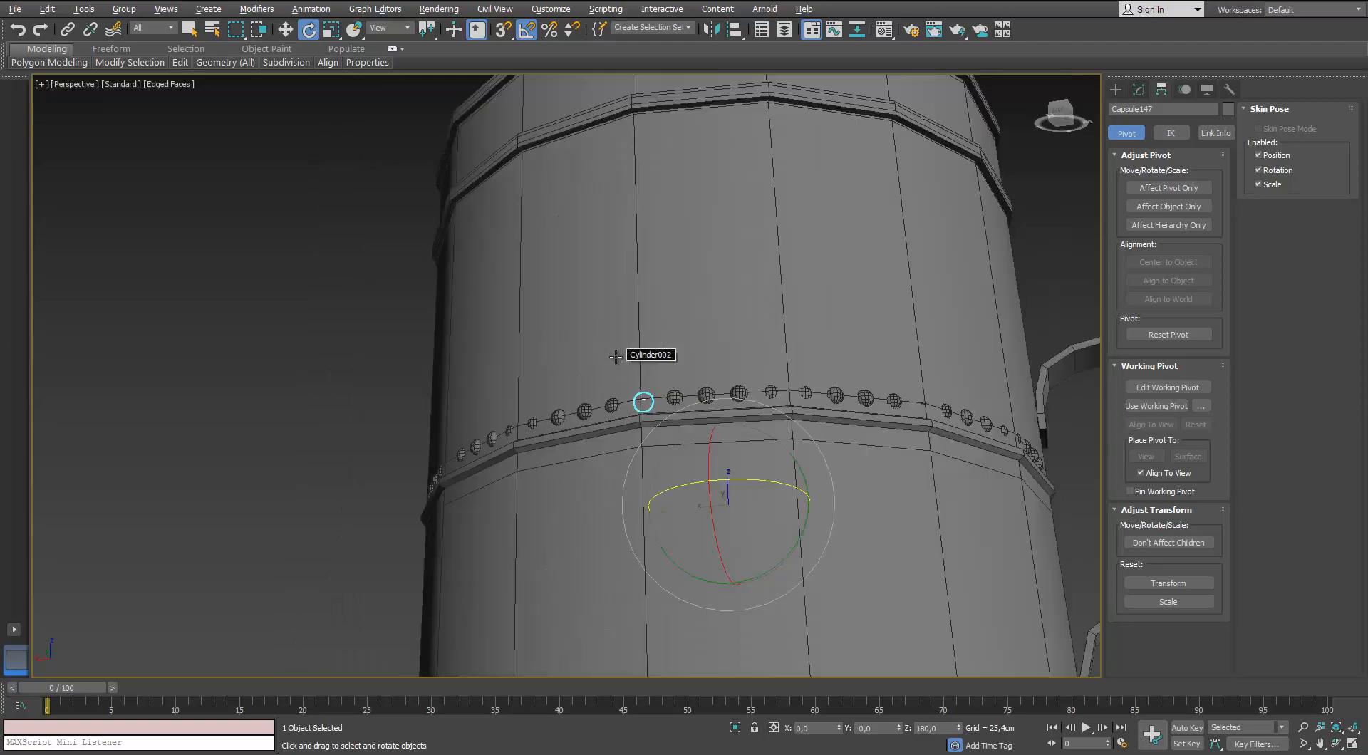
alt+middle_drag(616, 356, 674, 348)
key(F3)
click(675, 348)
click(1138, 92)
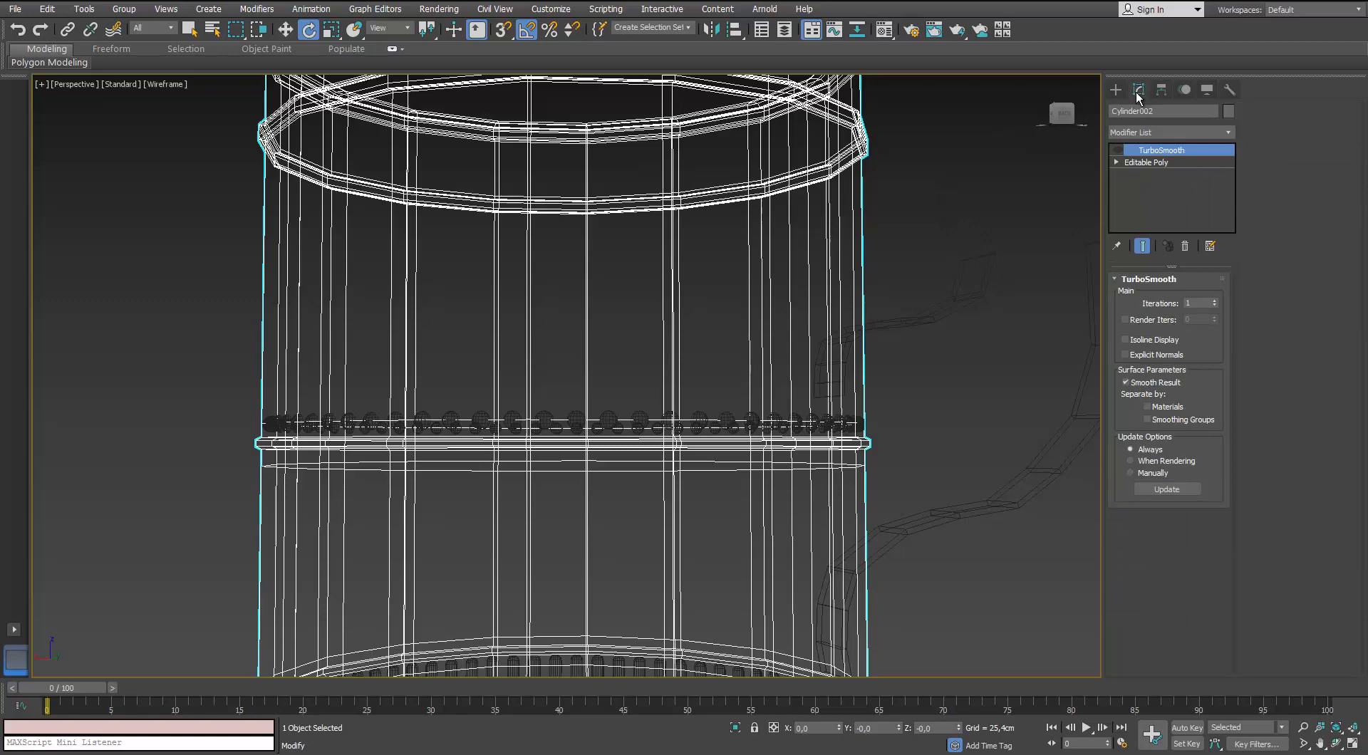
click(1118, 148)
click(877, 315)
Restore the shaded display and examine the whole mug with its new bead row.
alt+middle_drag(878, 315, 850, 322)
scroll(750, 346, down, 2)
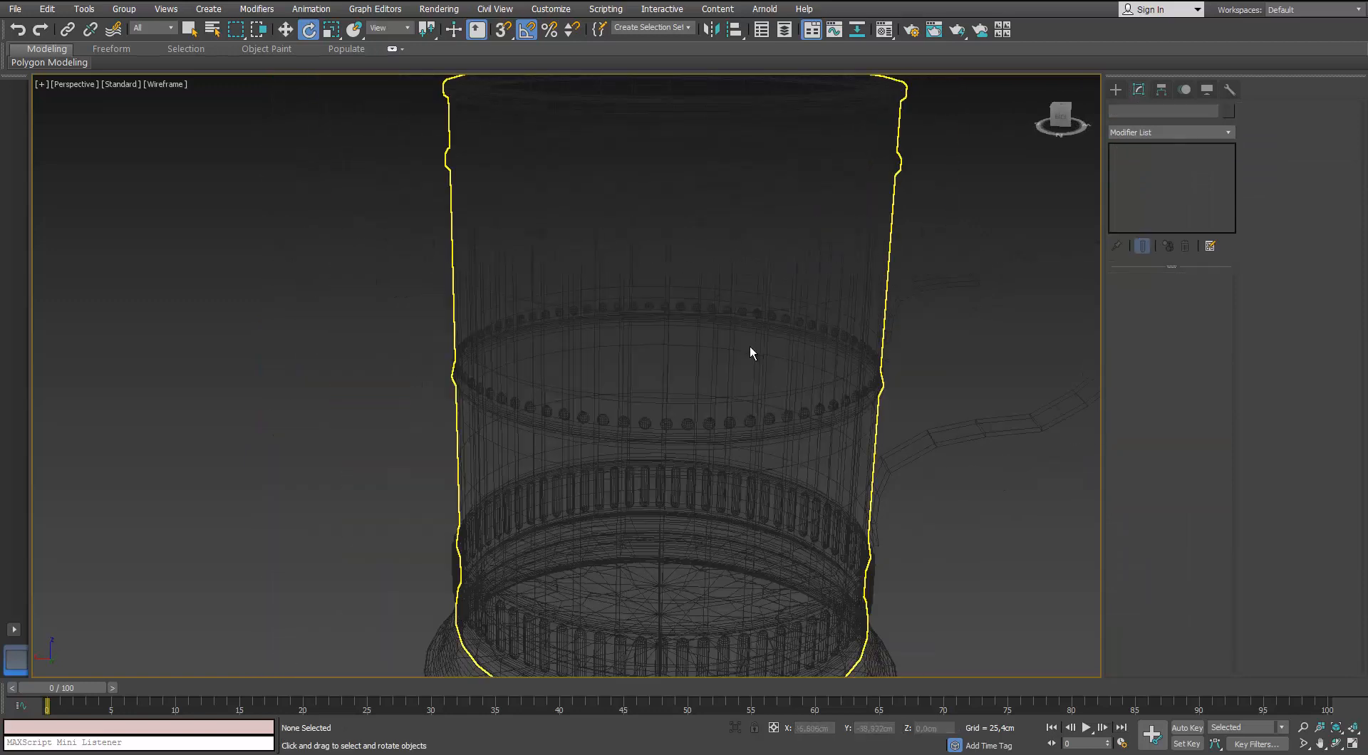
key(F3)
scroll(708, 354, up, 2)
mouse_move(708, 354)
alt+middle_down()
mouse_move(660, 327)
mouse_move(892, 356)
mouse_move(697, 367)
mouse_move(778, 284)
mouse_move(523, 433)
alt+middle_up()
scroll(660, 326, down, 4)
scroll(684, 372, down, 2)
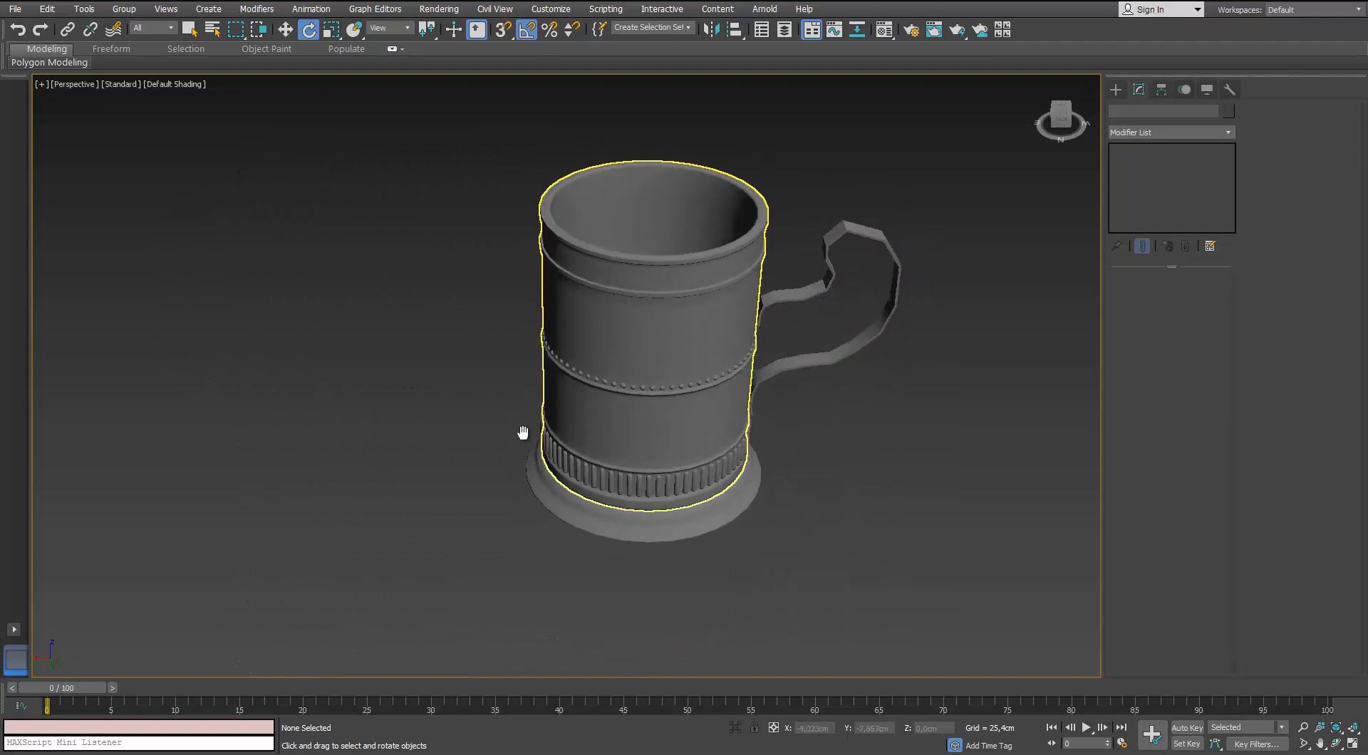
Isolate the mug's handle strip and display its edges over the shading.
scroll(561, 352, up, 3)
click(562, 352)
scroll(612, 407, up, 3)
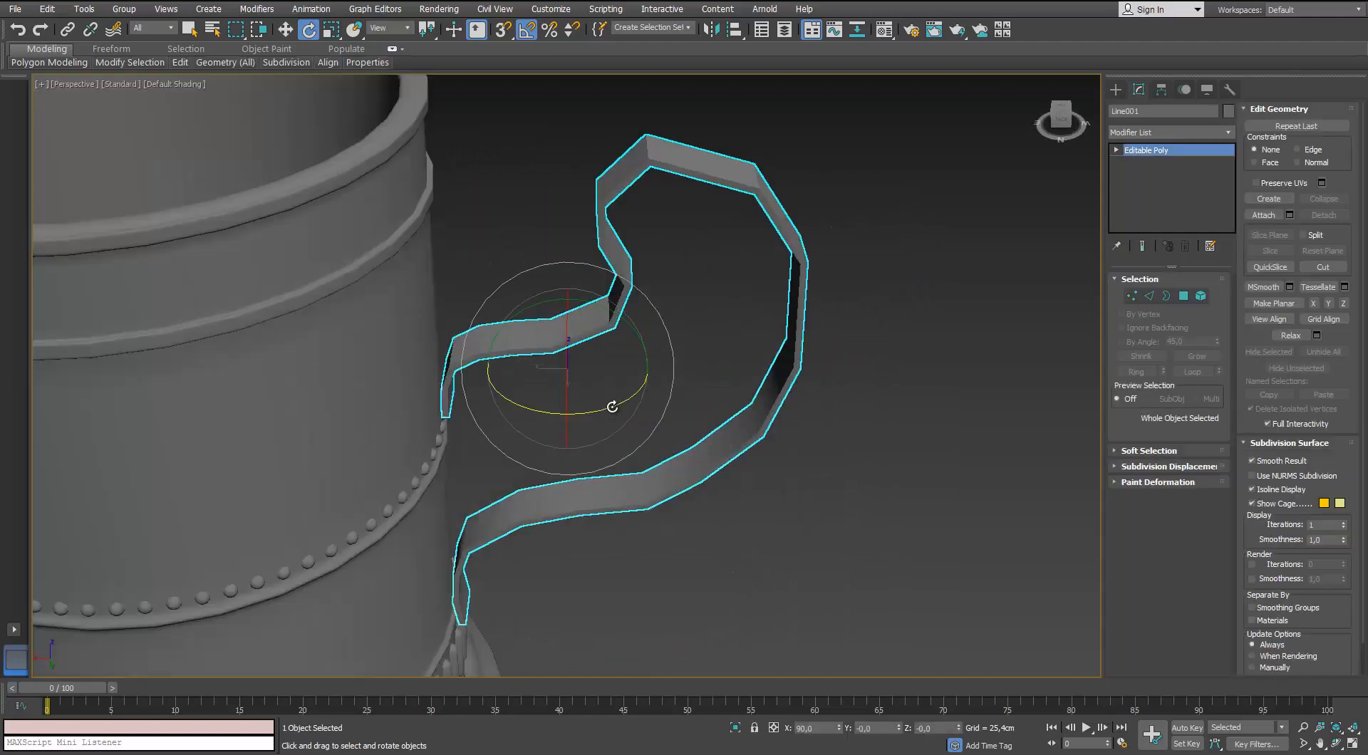
key(alt+q)
alt+middle_drag(648, 389, 663, 393)
key(F4)
Add support loops with SwiftLoop along both long borders of the handle's wide faces.
middle_drag(534, 335, 549, 399)
alt+middle_drag(549, 399, 600, 324)
middle_drag(600, 324, 607, 294)
scroll(607, 294, down, 2)
scroll(608, 294, up, 2)
mouse_move(186, 66)
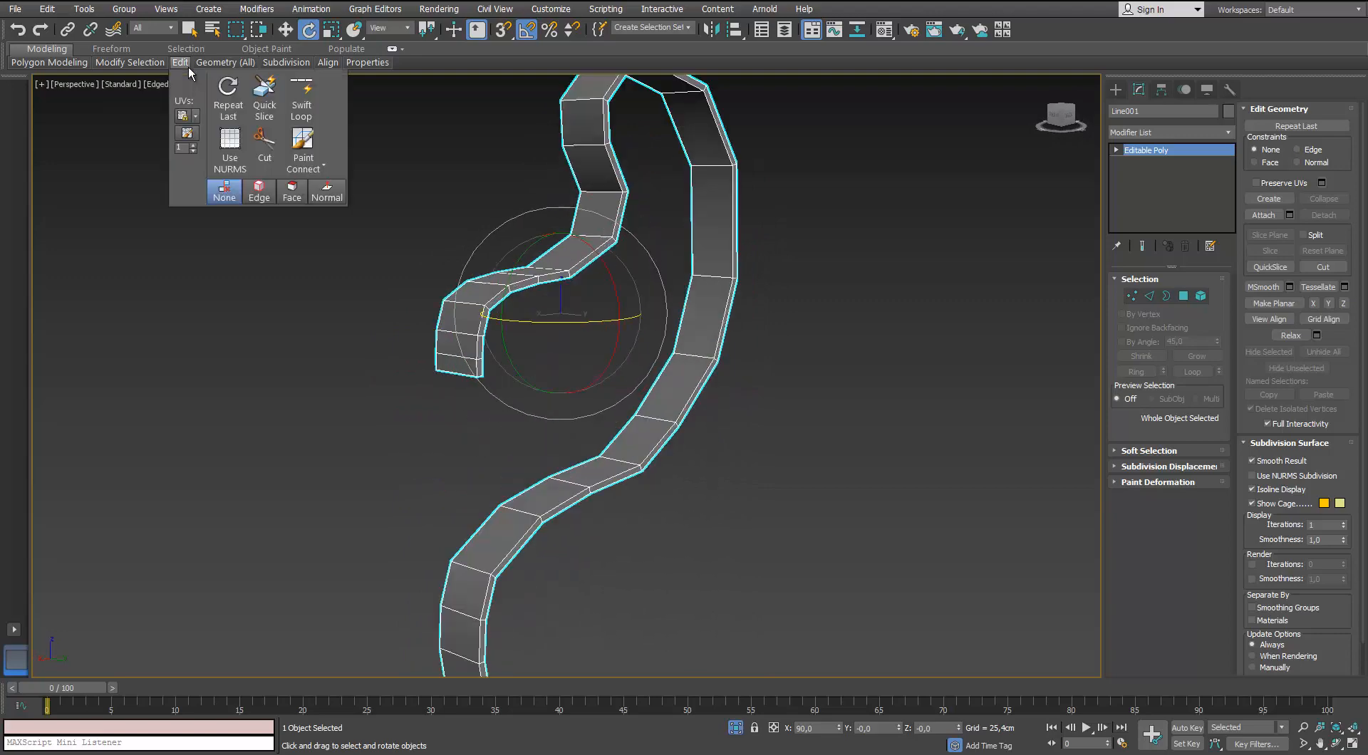
click(302, 100)
alt+middle_drag(467, 220, 421, 282)
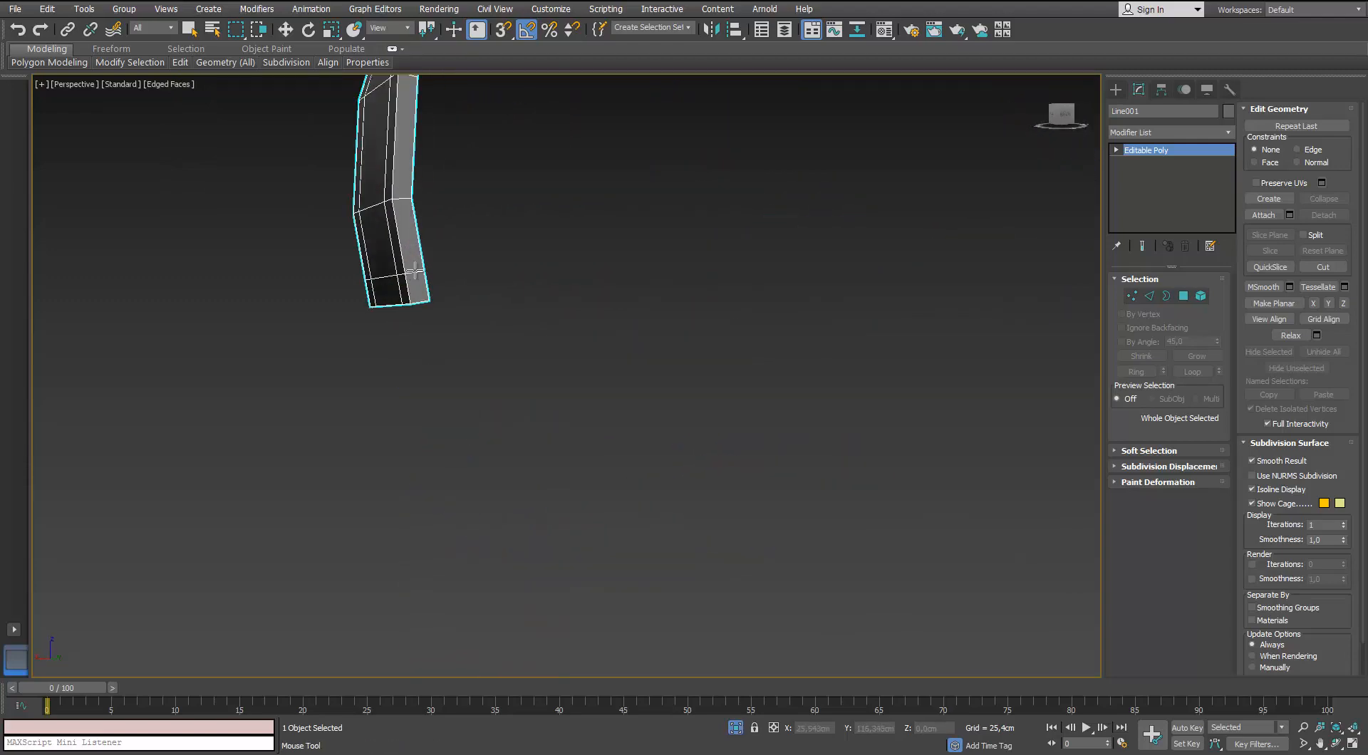
right_click(427, 274)
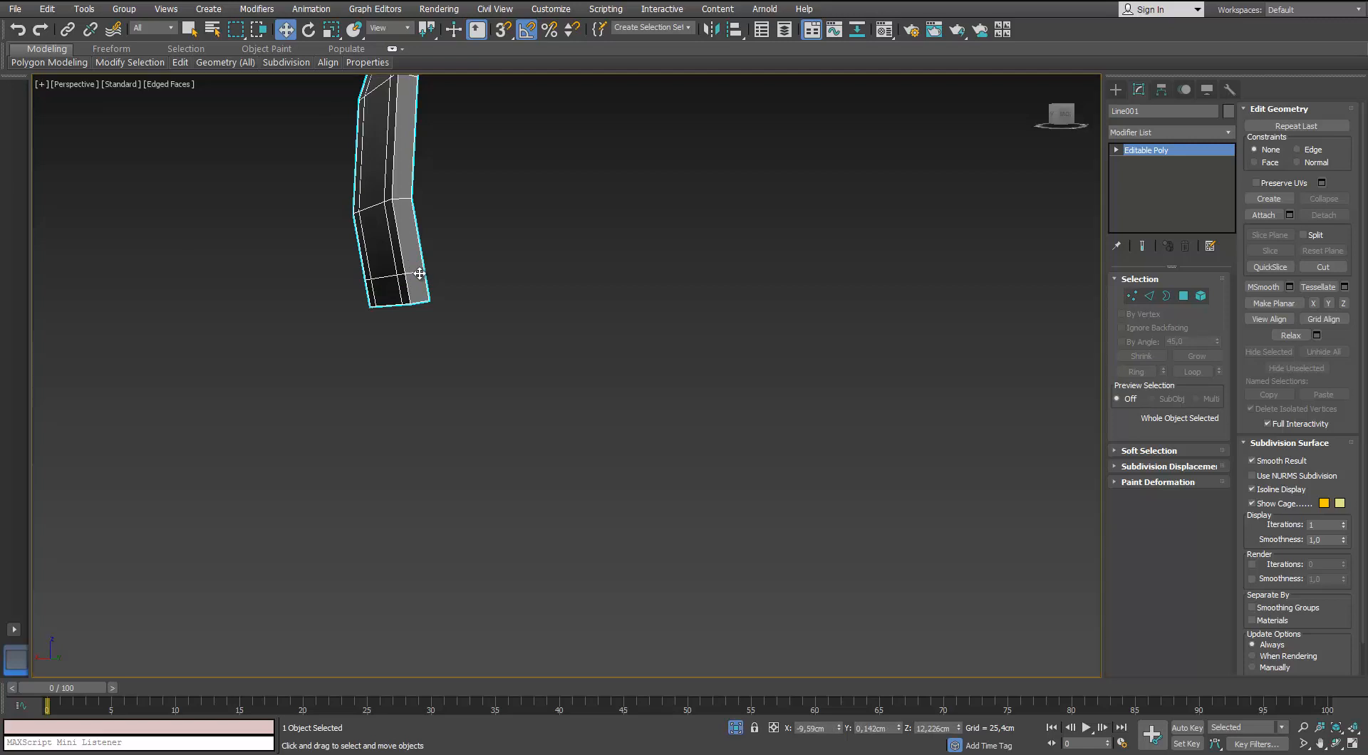
Connect the edges across the handle's narrow sides with 2 segments, leaving pinch and slide at 0.
click(1150, 296)
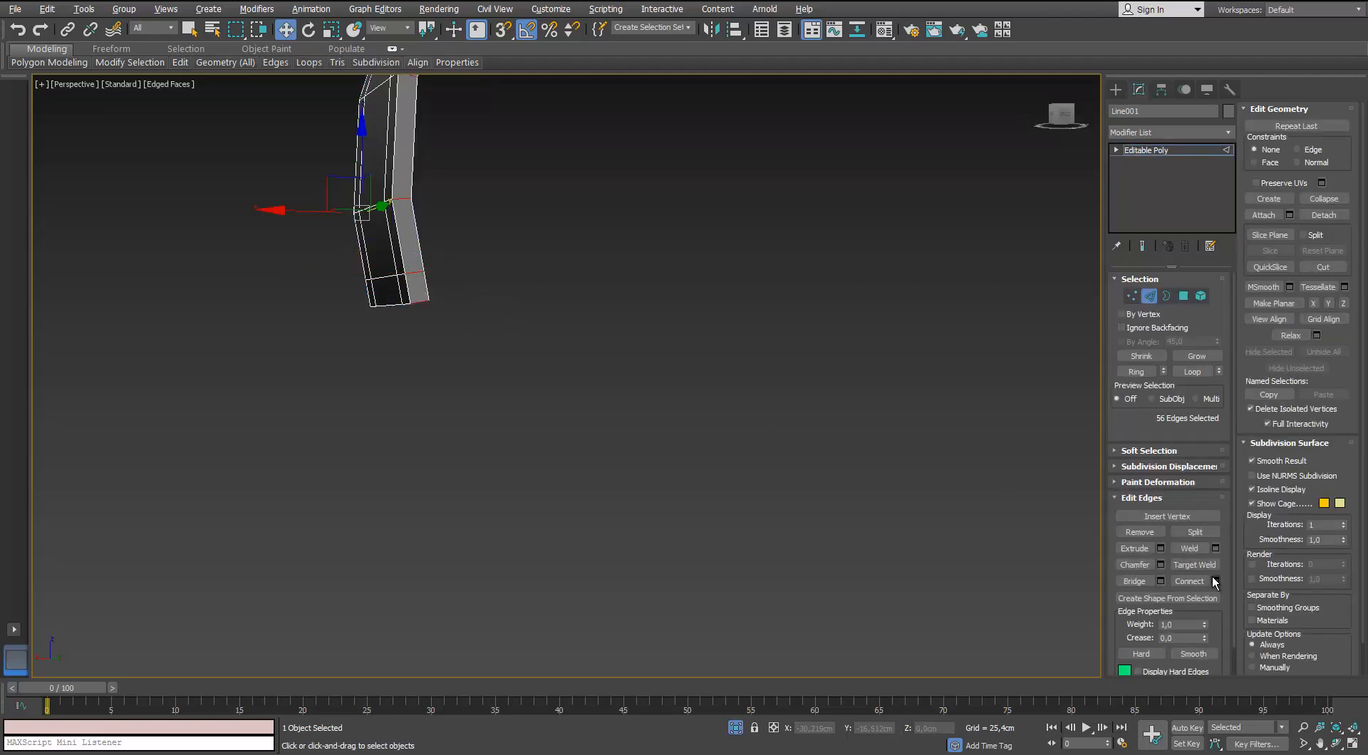
middle_drag(548, 319, 578, 384)
scroll(578, 384, up, 3)
click(837, 332)
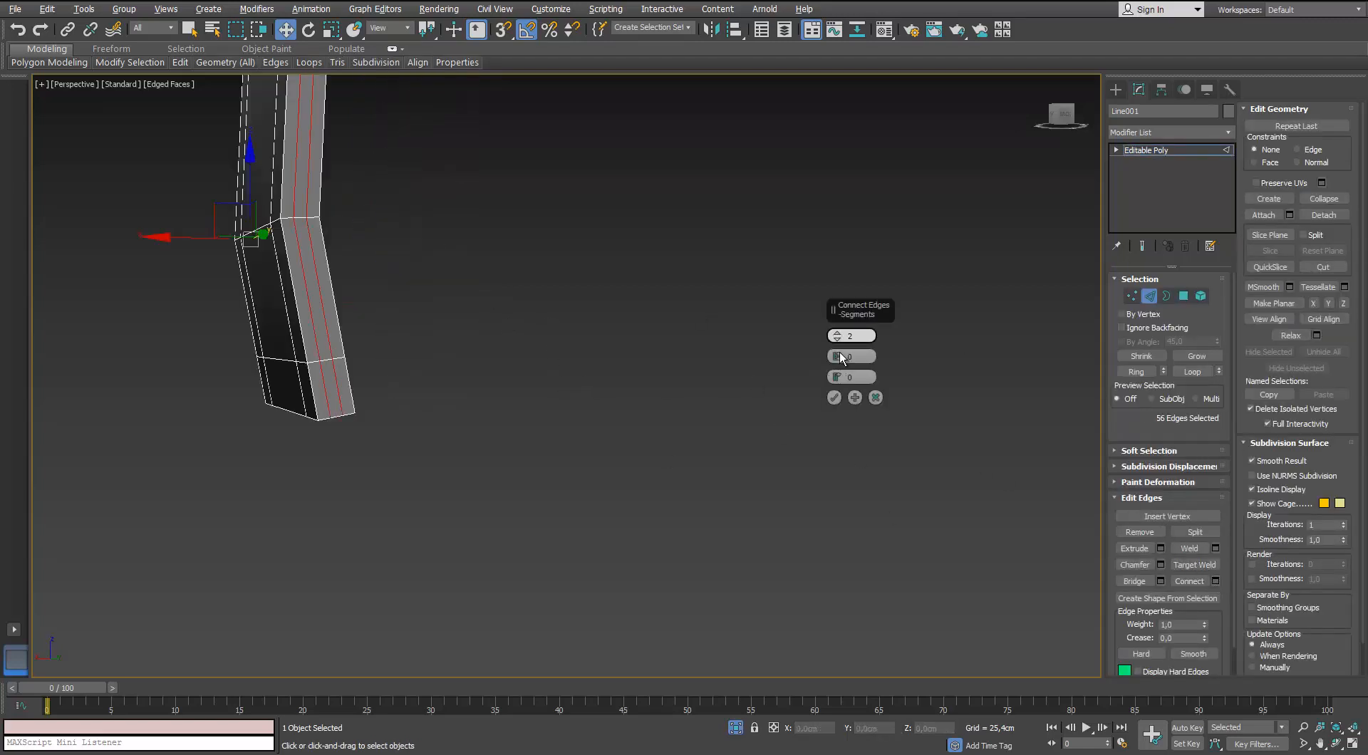
click(834, 397)
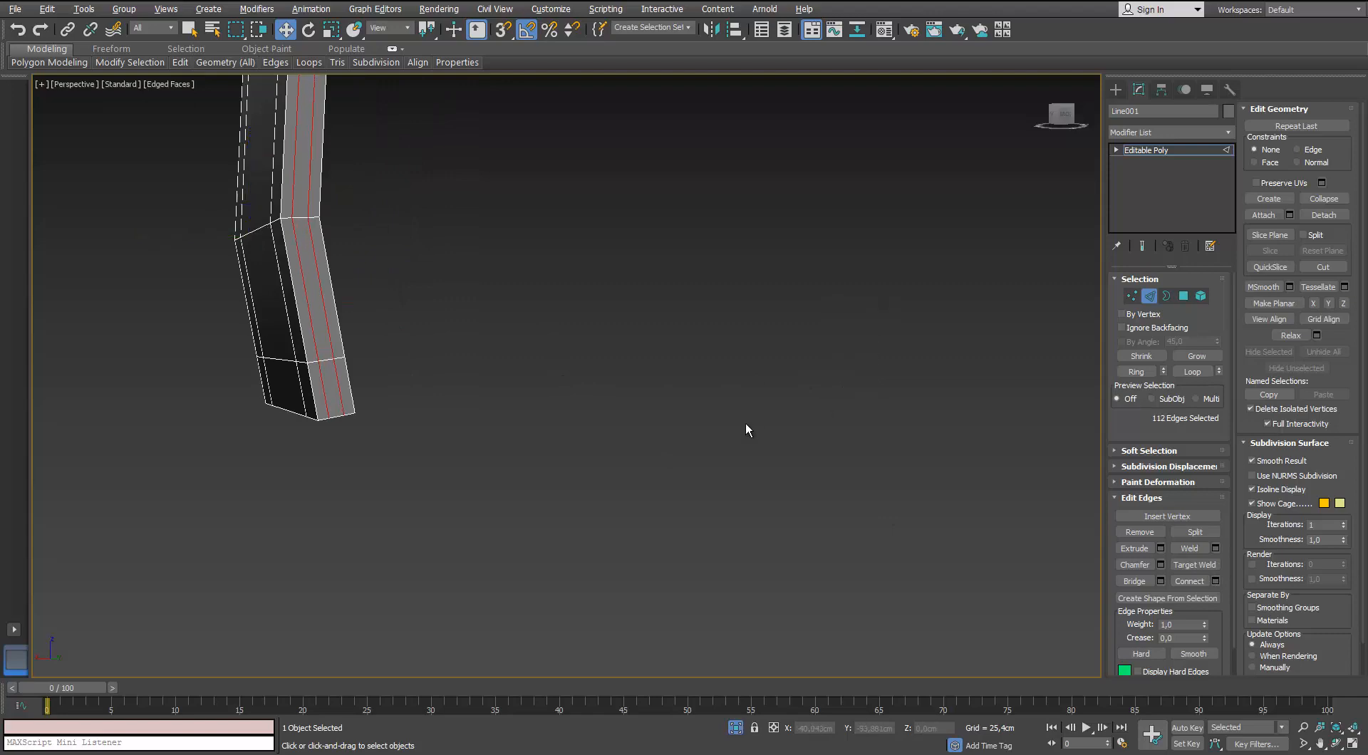
Insert a support loop with SwiftLoop close to the upper and the lower end of the handle.
scroll(745, 425, down, 5)
alt+middle_drag(610, 364, 567, 371)
double_click(530, 347)
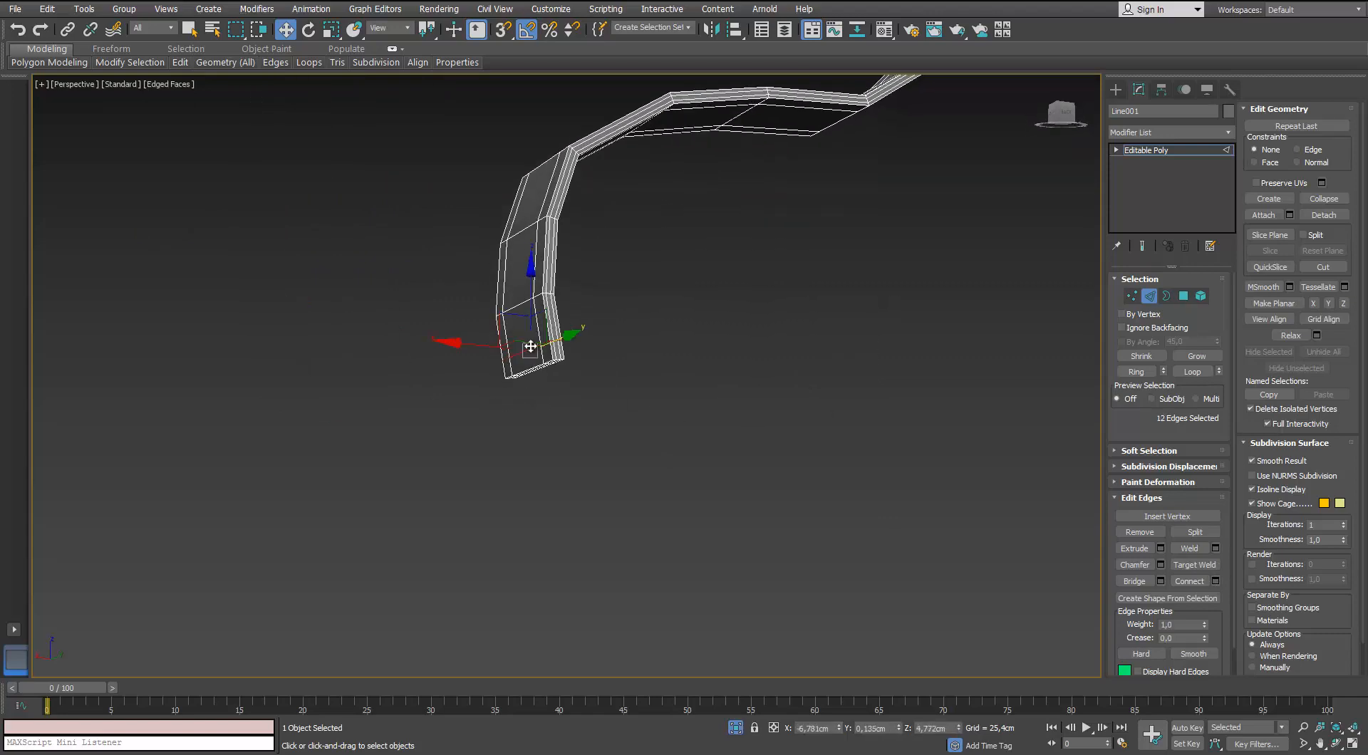
mouse_move(180, 63)
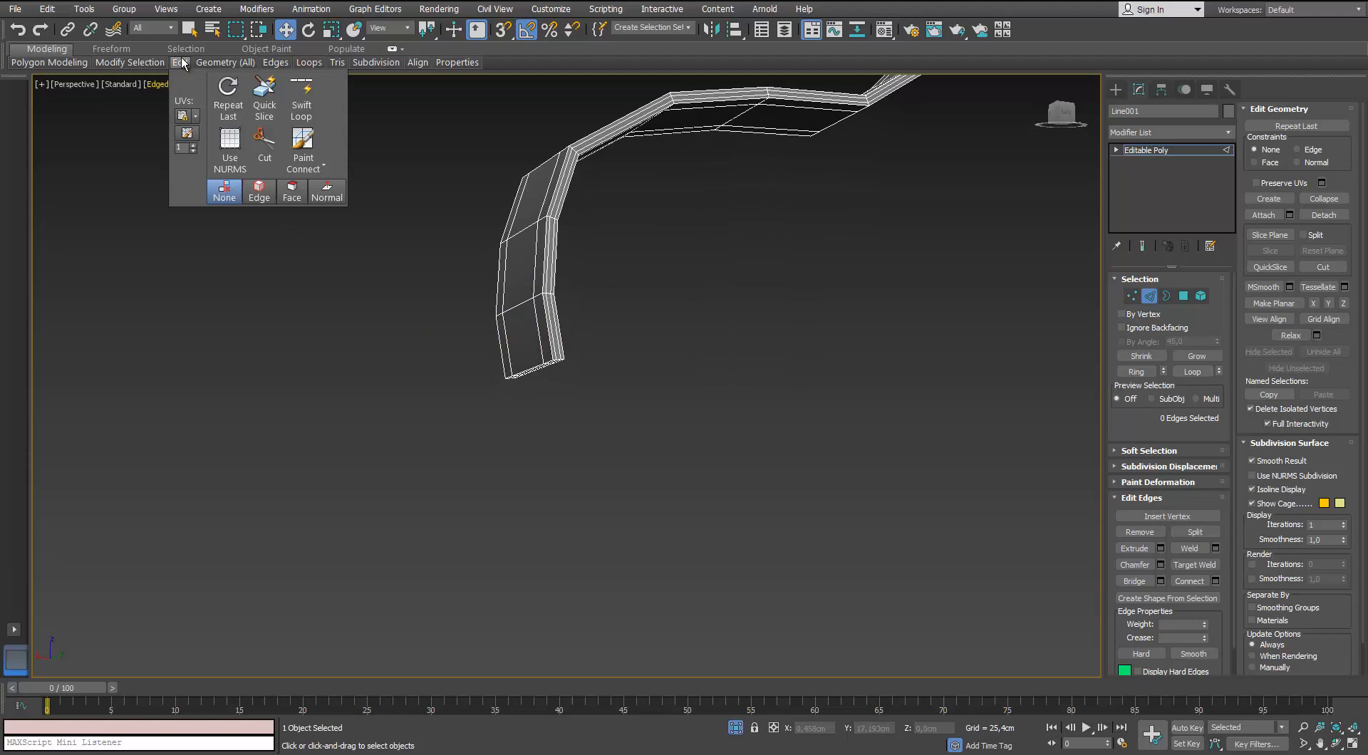
click(301, 99)
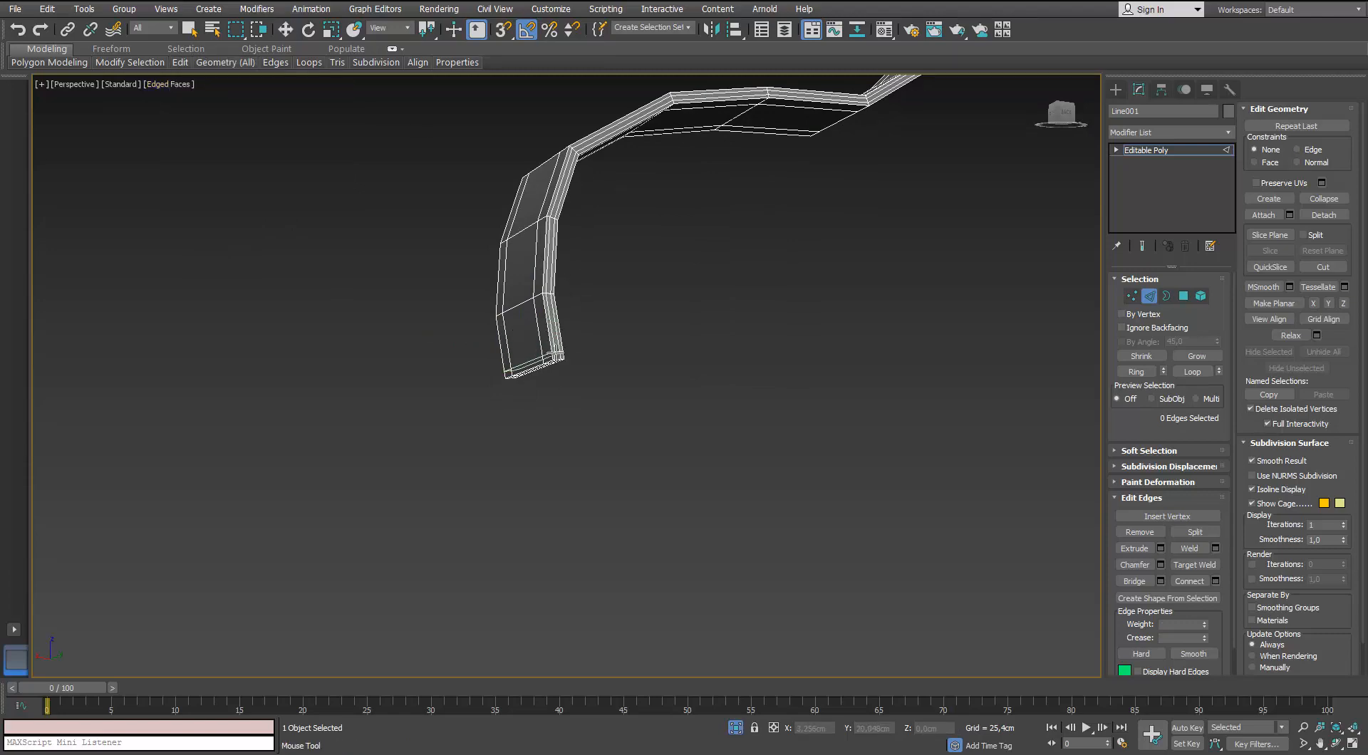
click(561, 356)
middle_drag(566, 364, 570, 626)
scroll(570, 626, down, 5)
alt+middle_drag(589, 434, 564, 430)
scroll(563, 432, up, 5)
click(561, 408)
scroll(560, 407, down, 5)
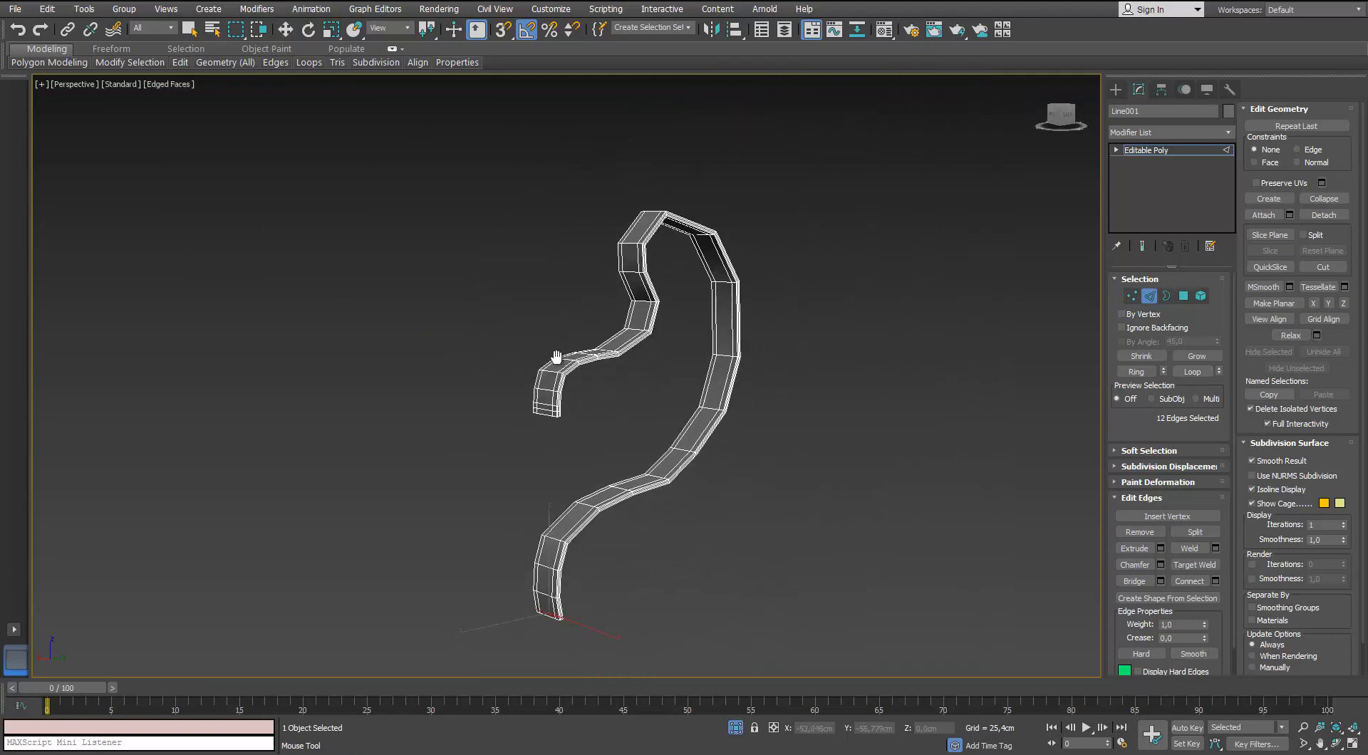
middle_drag(556, 357, 530, 248)
scroll(531, 251, up, 4)
alt+middle_drag(575, 448, 563, 399)
key(w)
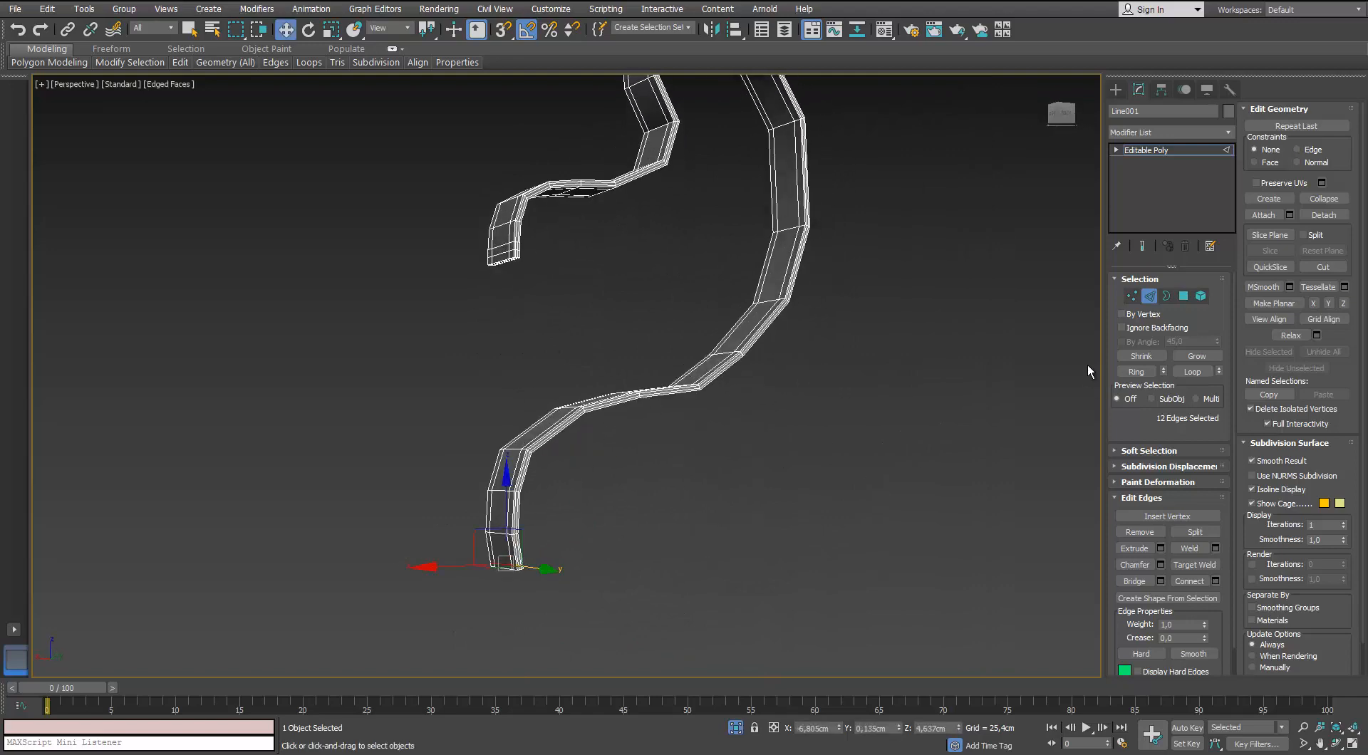
Leave edge editing and apply a TurboSmooth modifier to the handle.
click(1144, 299)
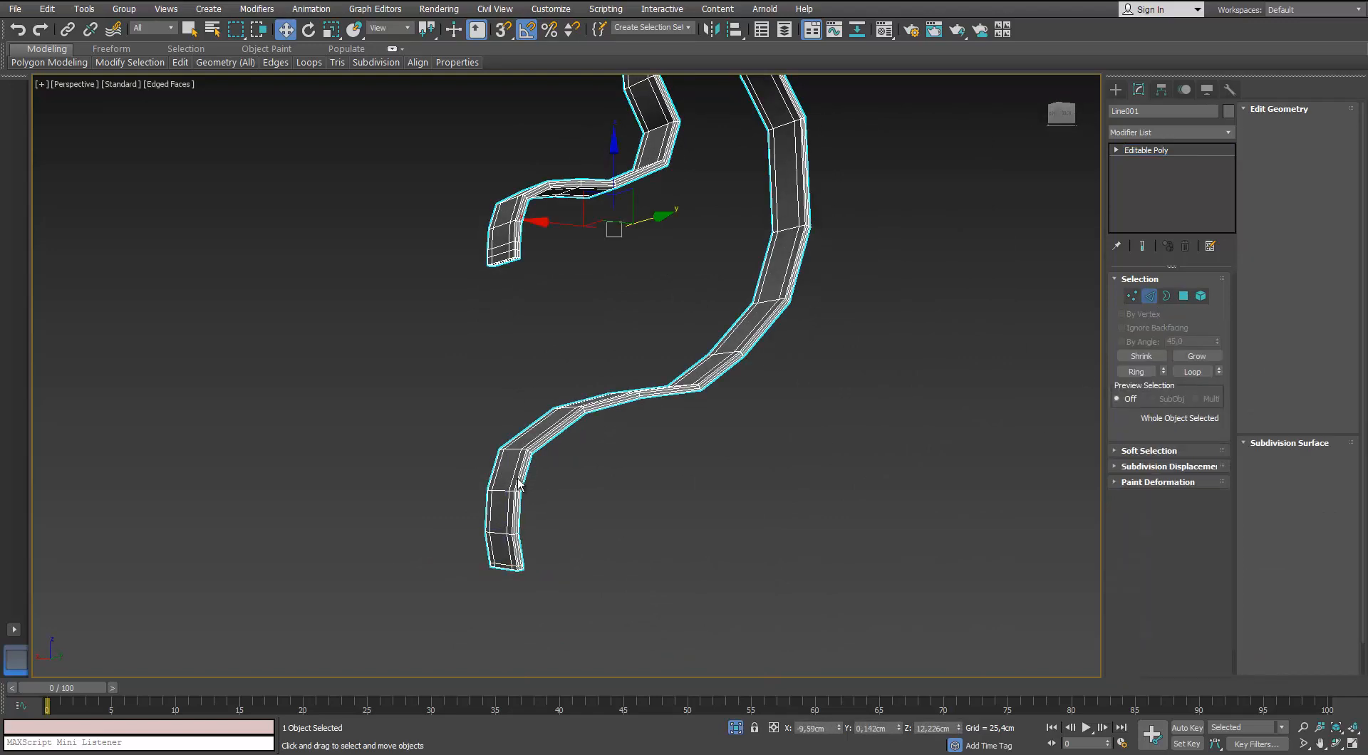
click(1230, 136)
key(t)
key(t)
key(t)
key(Return)
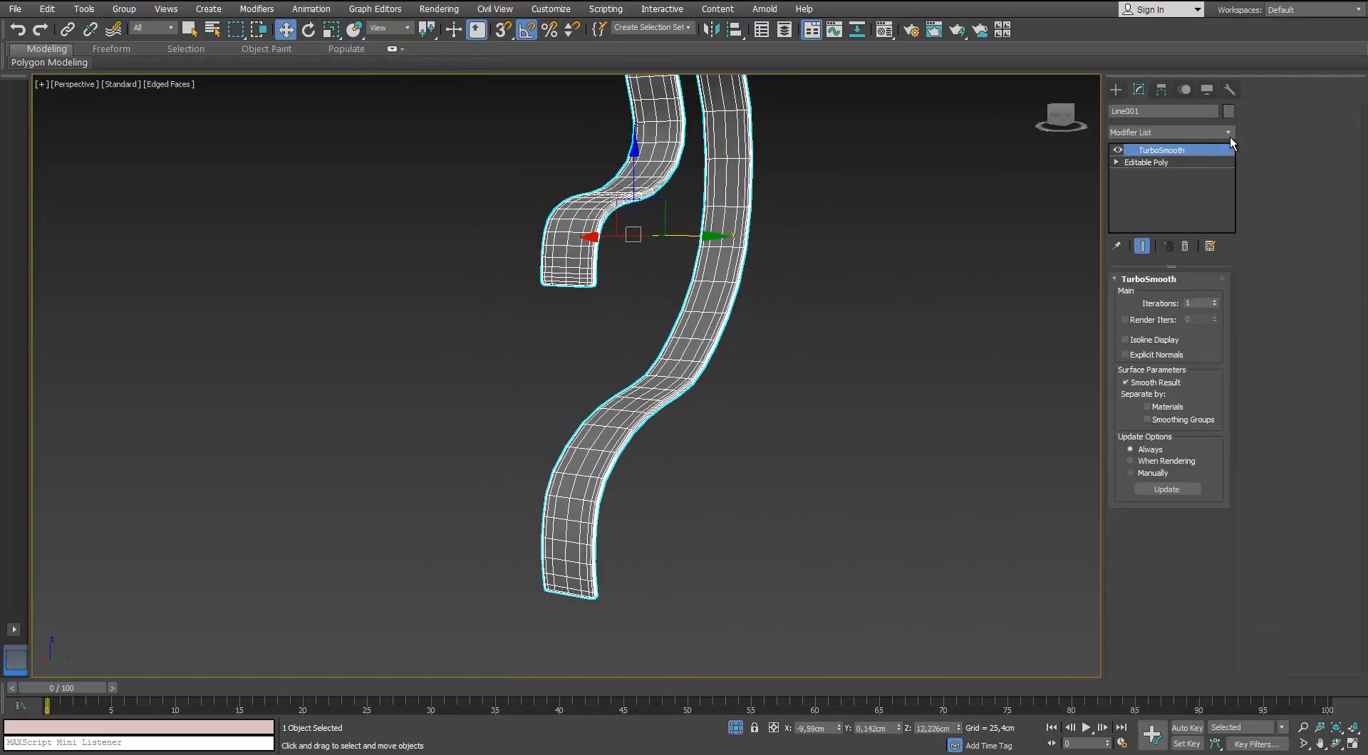
Check the smoothed handle, turn off the edge display and exit isolation to bring back the whole mug.
scroll(613, 301, down, 3)
alt+middle_drag(614, 302, 559, 310)
scroll(558, 310, up, 3)
alt+middle_drag(662, 242, 655, 274)
key(F4)
scroll(694, 245, down, 3)
click(734, 424)
alt+middle_drag(733, 425, 725, 480)
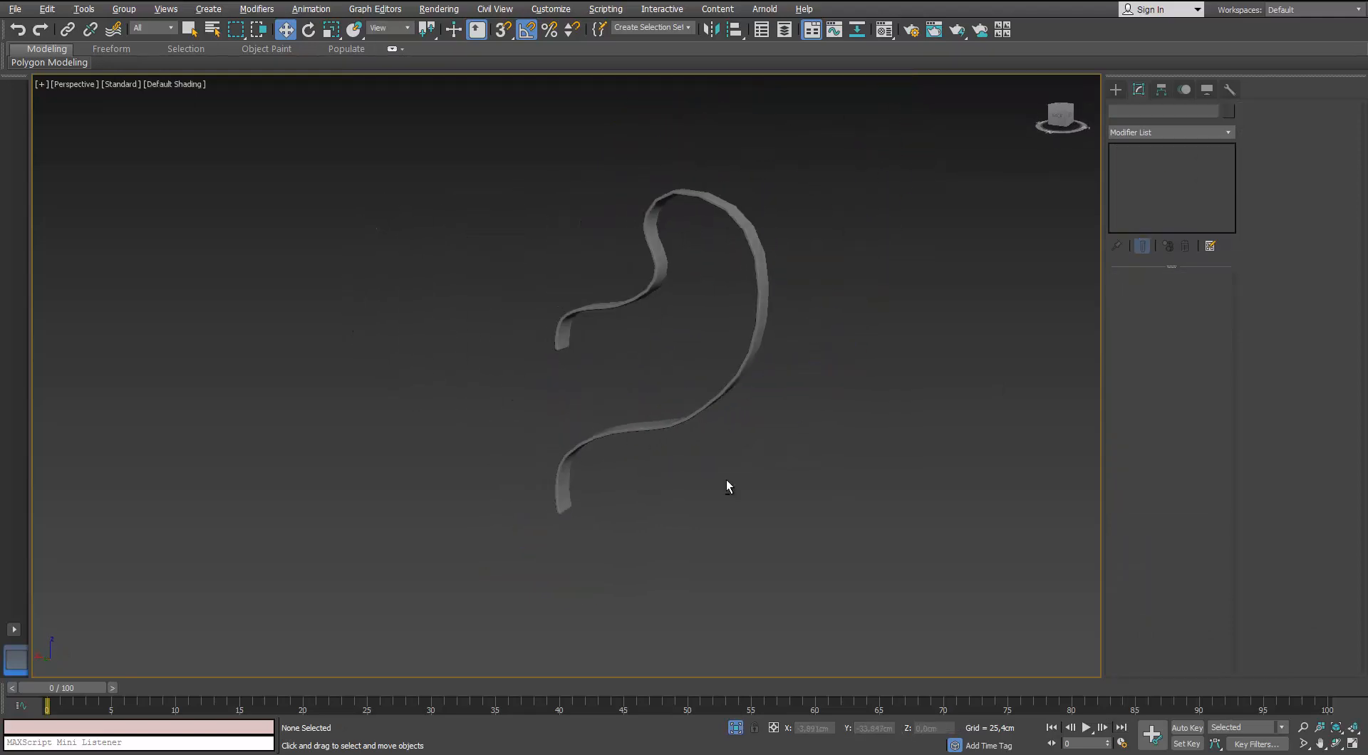
click(736, 728)
Examine the complete high-poly mug and how the smoothed handle meets the body.
scroll(489, 406, down, 5)
scroll(672, 314, up, 8)
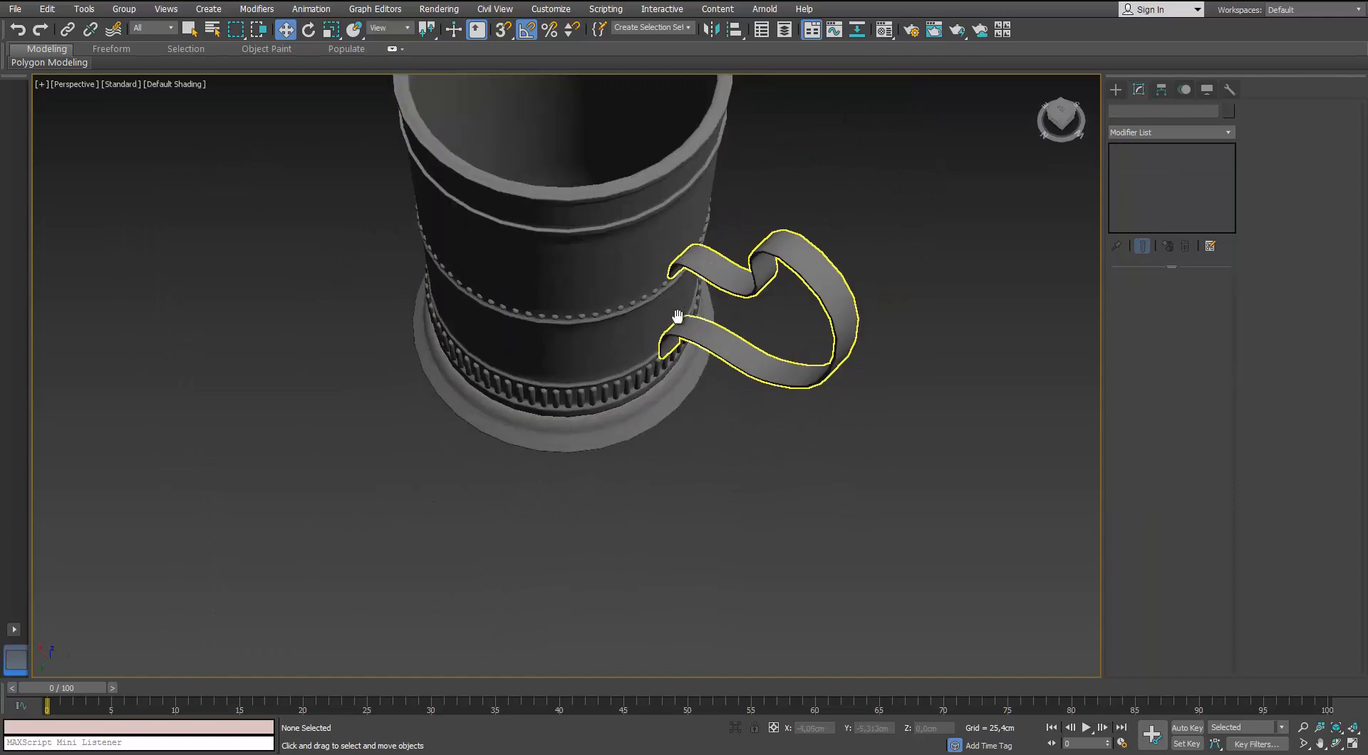
alt+middle_drag(629, 393, 682, 337)
scroll(683, 338, down, 5)
scroll(620, 319, up, 5)
middle_drag(623, 379, 631, 343)
scroll(620, 319, down, 6)
scroll(621, 320, up, 3)
scroll(617, 335, down, 5)
scroll(640, 332, up, 5)
scroll(631, 343, down, 5)
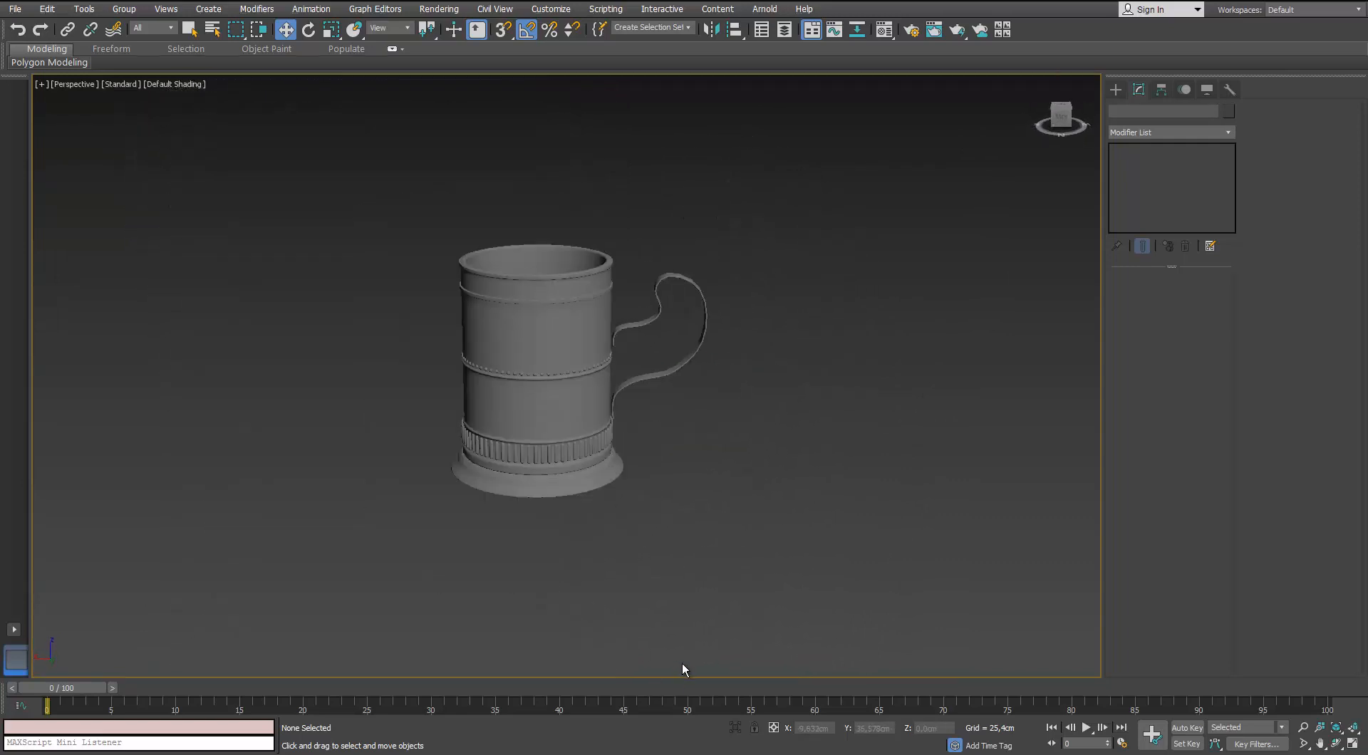
scroll(648, 442, up, 3)
alt+middle_drag(648, 442, 639, 440)
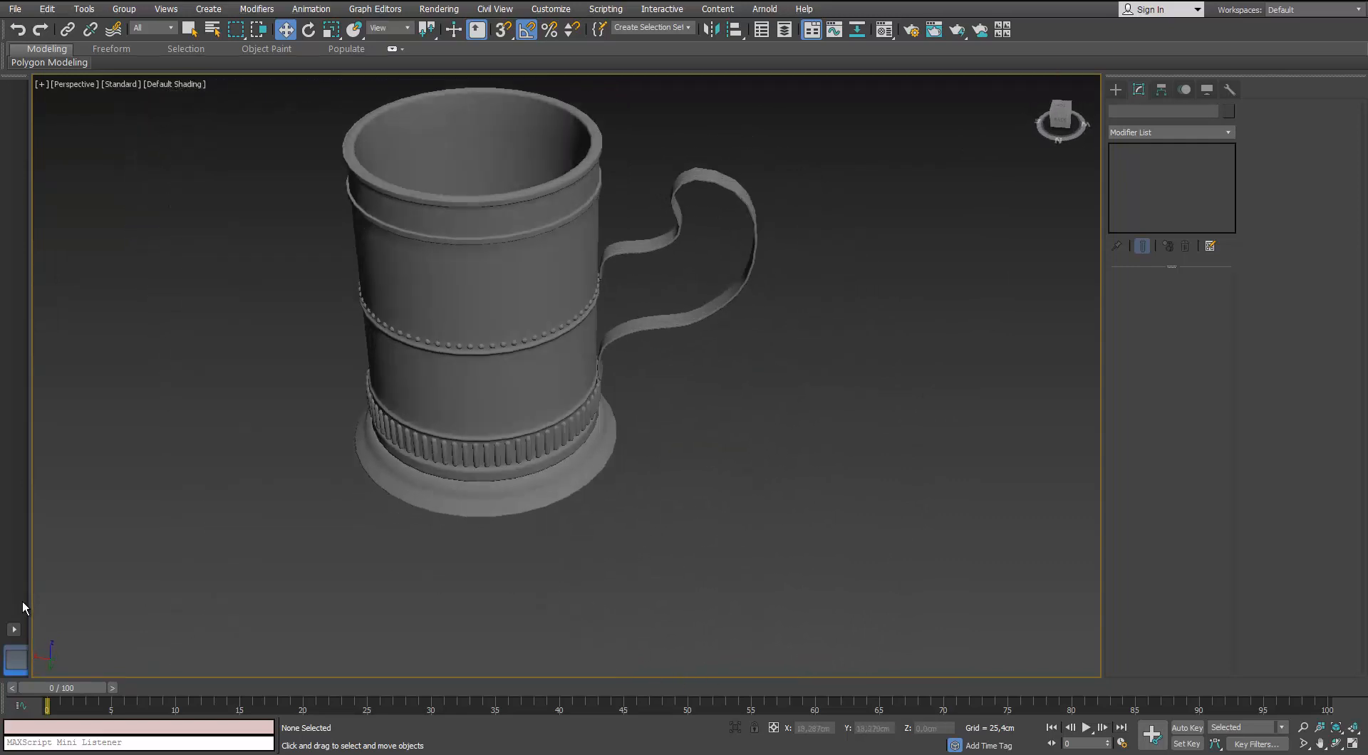
mouse_move(494, 510)
middle_down()
mouse_move(468, 568)
mouse_move(500, 531)
middle_up()
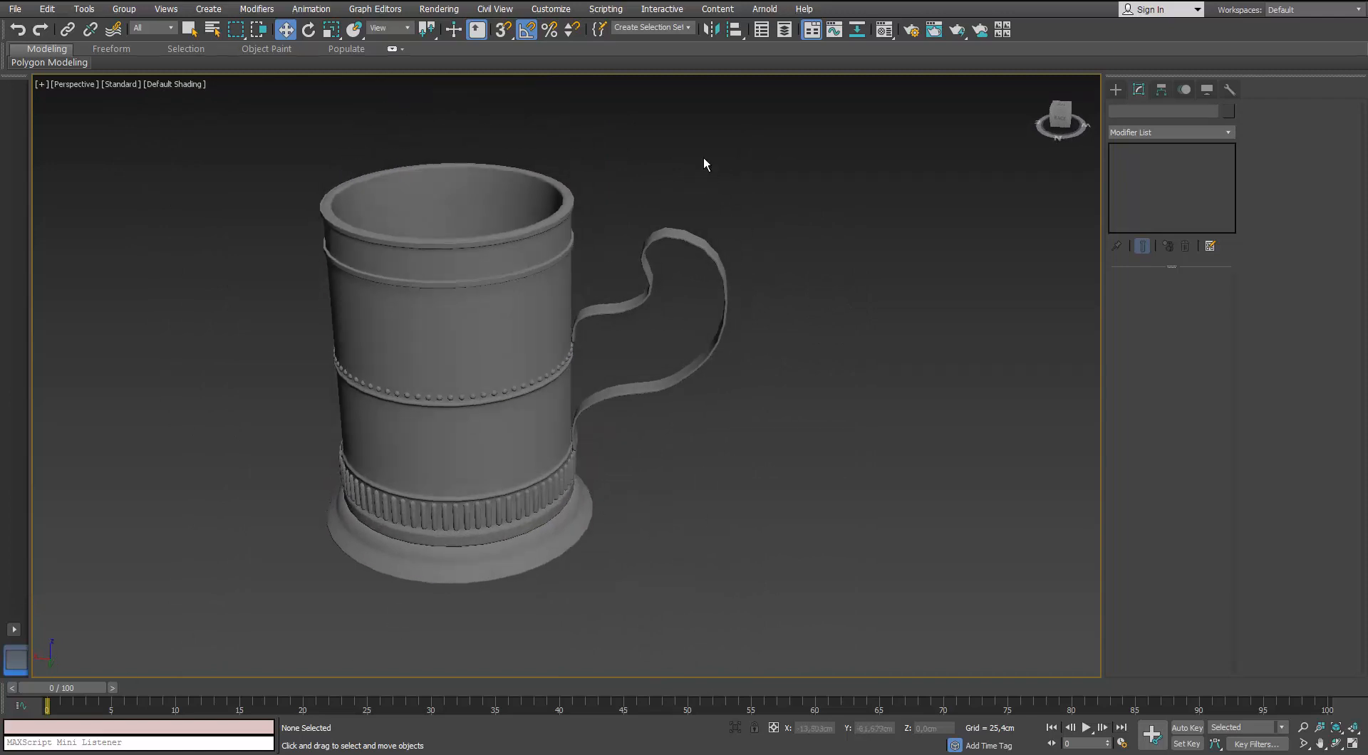
Hide the Mug_HP layer and show the Mug_LP layer in its place.
click(763, 33)
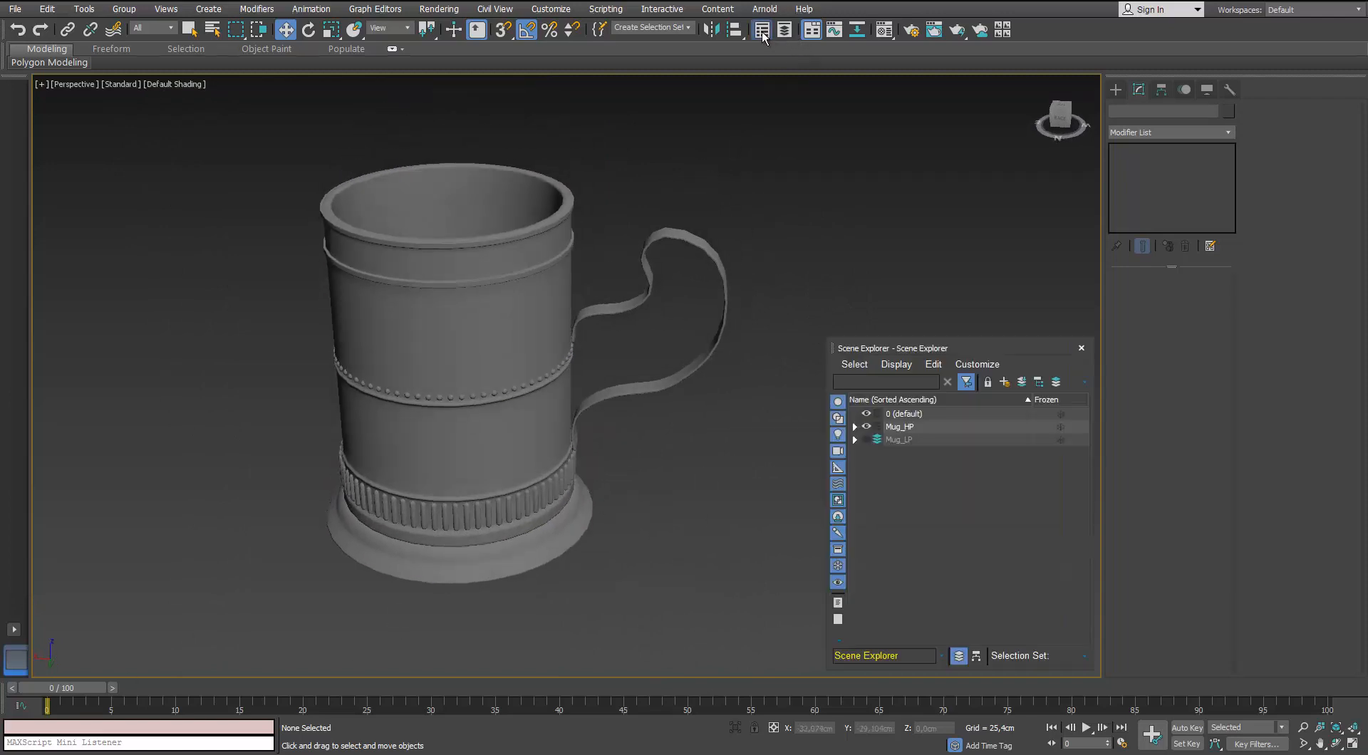
click(866, 427)
click(866, 440)
click(901, 440)
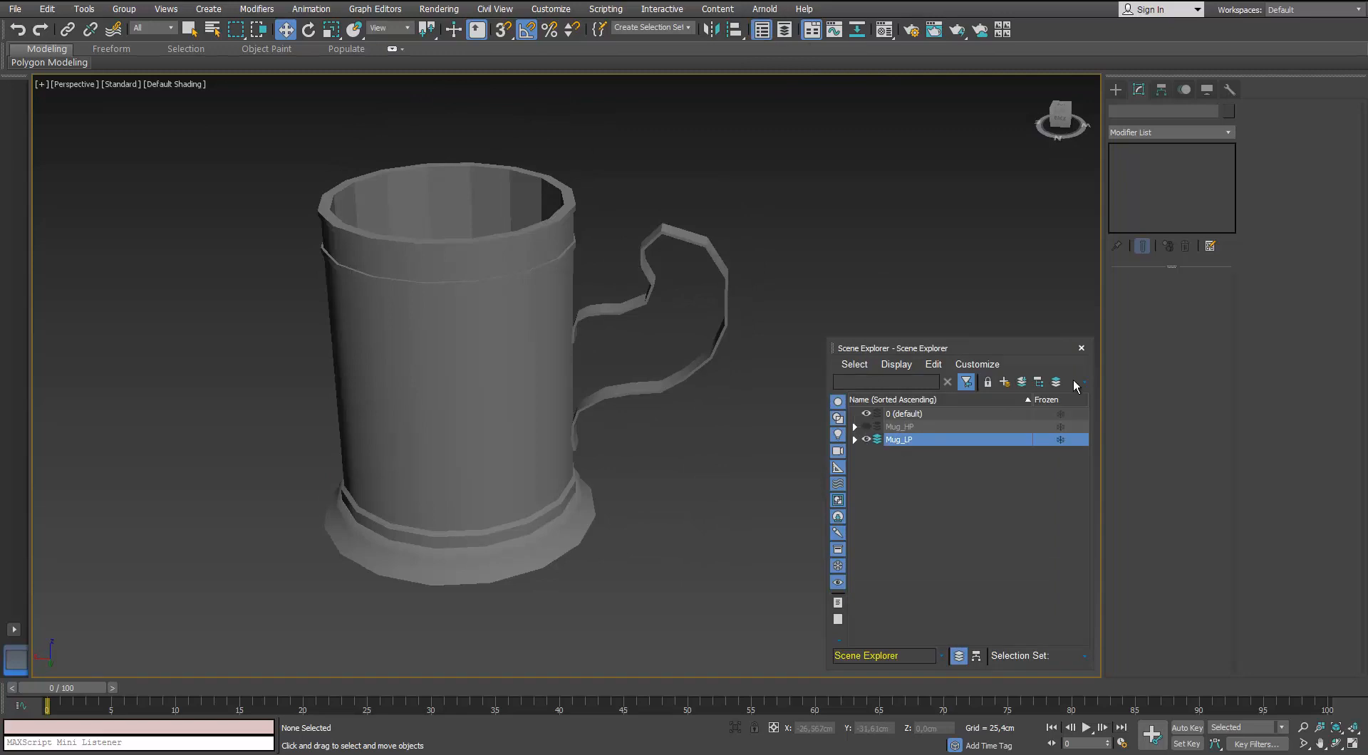
click(1081, 348)
Select the low-poly mug body's whole element and reset its smoothing groups for smooth shading.
key(F3)
key(F3)
scroll(687, 388, down, 3)
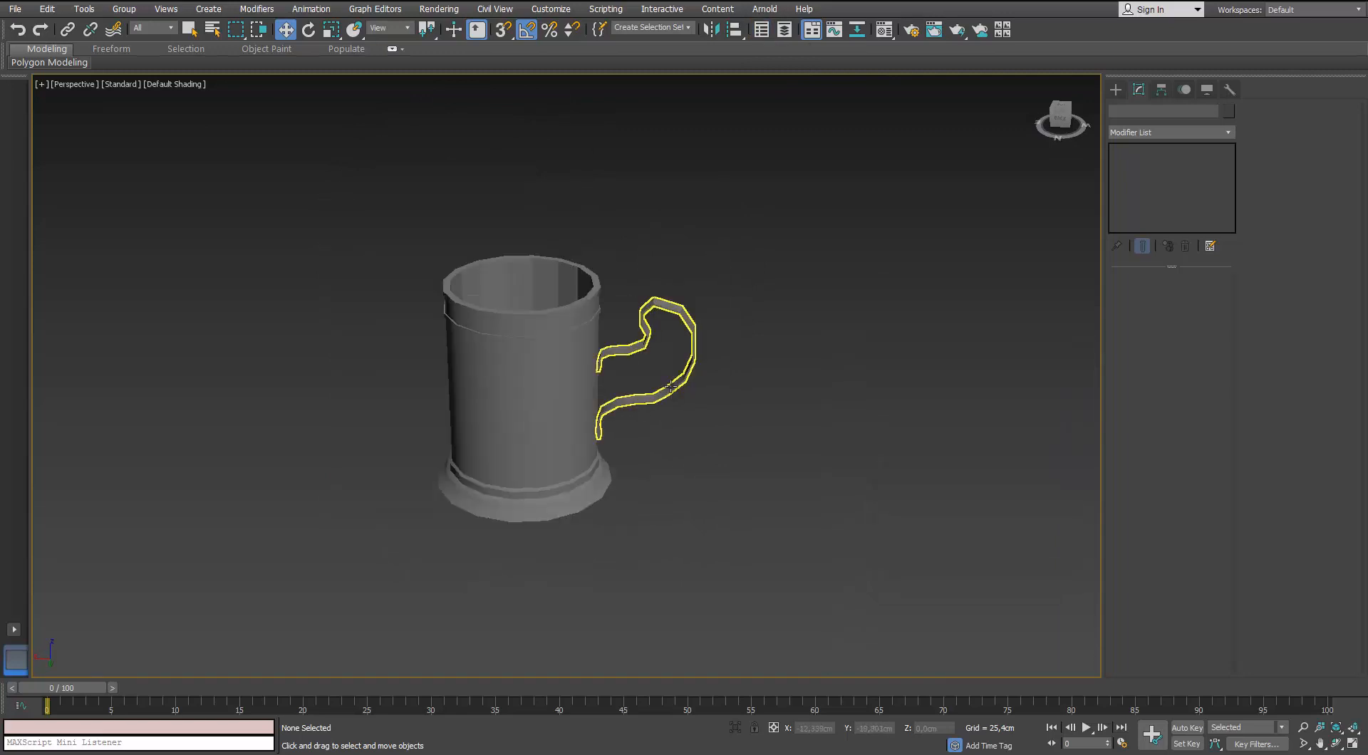
scroll(668, 364, up, 3)
key(F4)
click(508, 351)
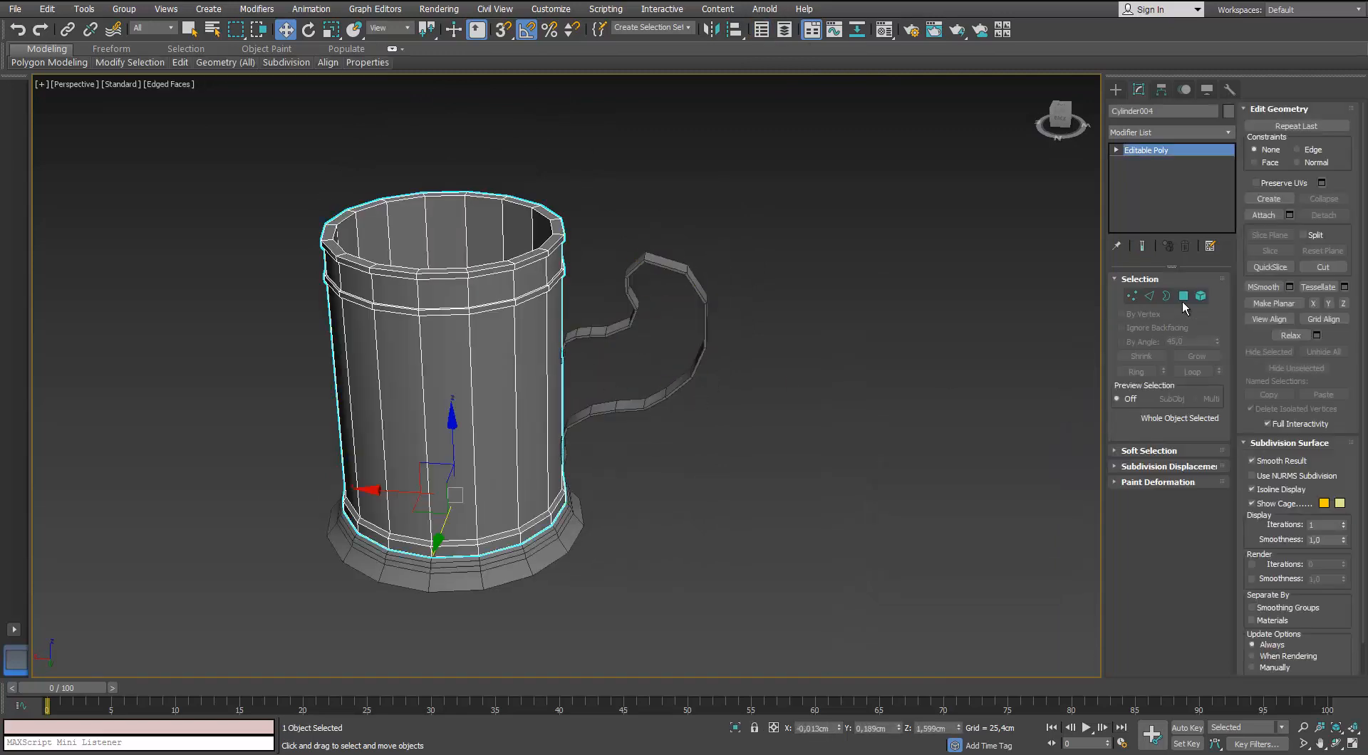
click(448, 352)
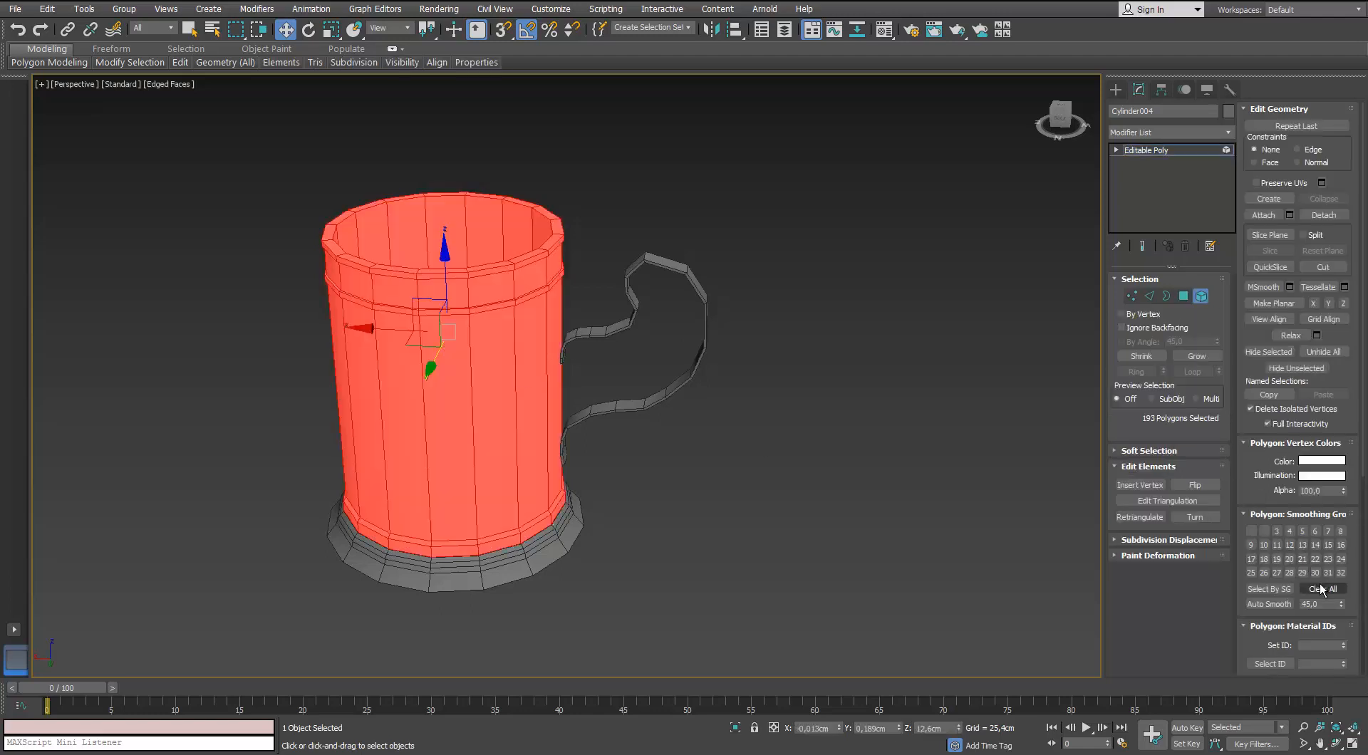
click(981, 557)
key(F4)
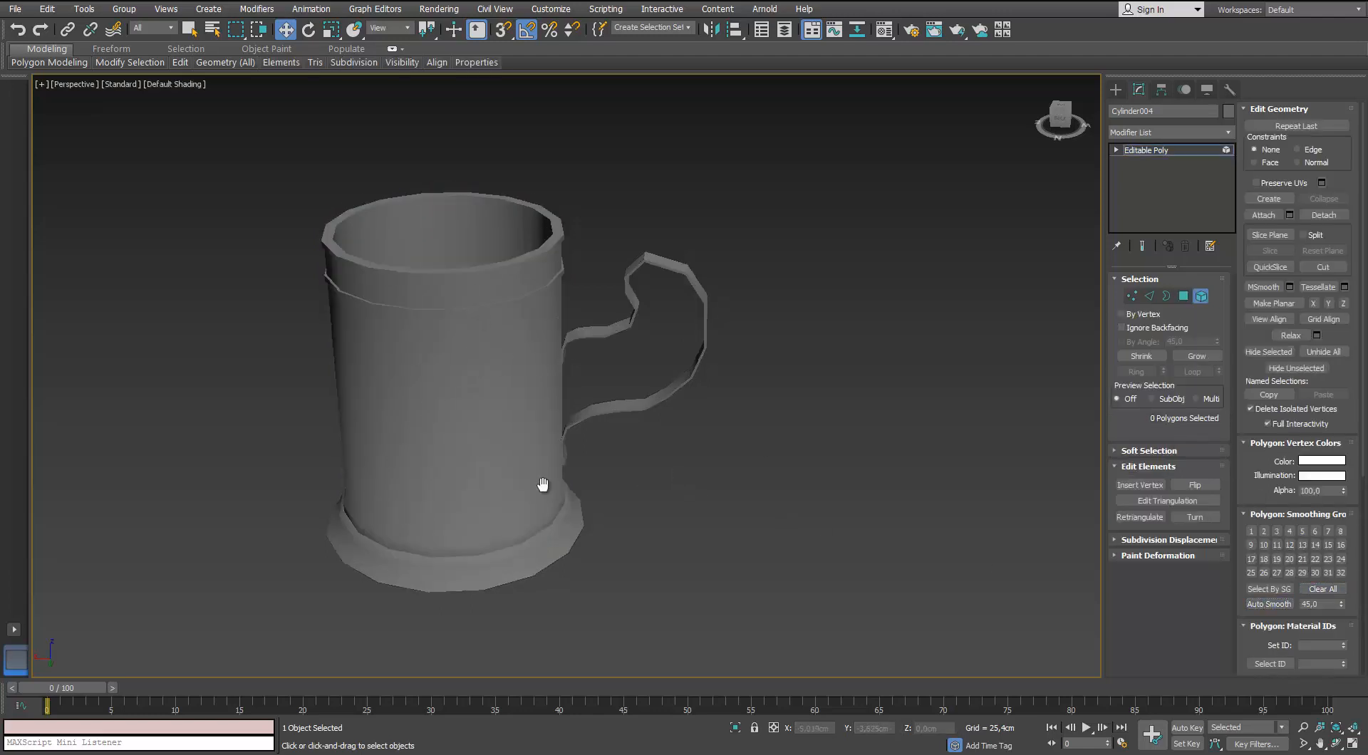
Display the edges over the shaded mug, exit element editing on the mug body and deselect it.
scroll(543, 484, down, 3)
alt+middle_drag(543, 484, 505, 427)
scroll(504, 427, up, 3)
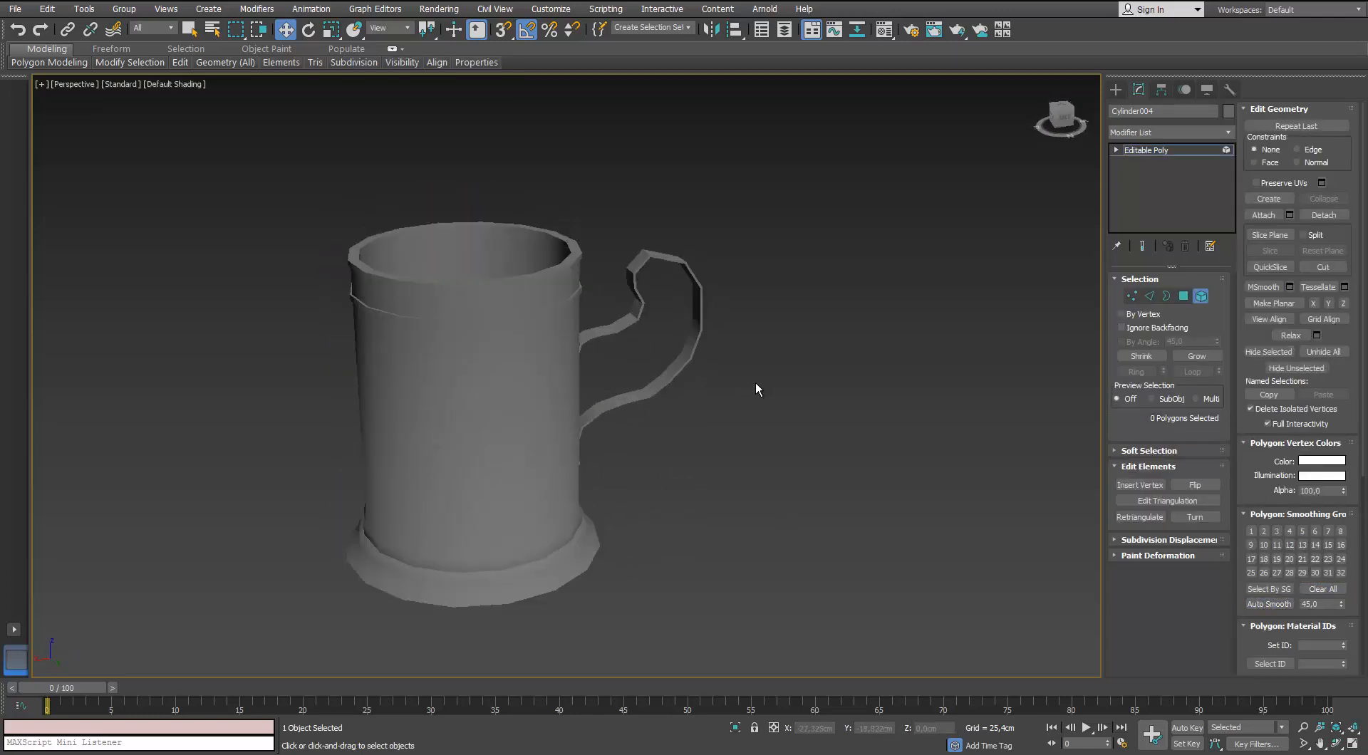
key(F4)
click(1201, 298)
click(839, 523)
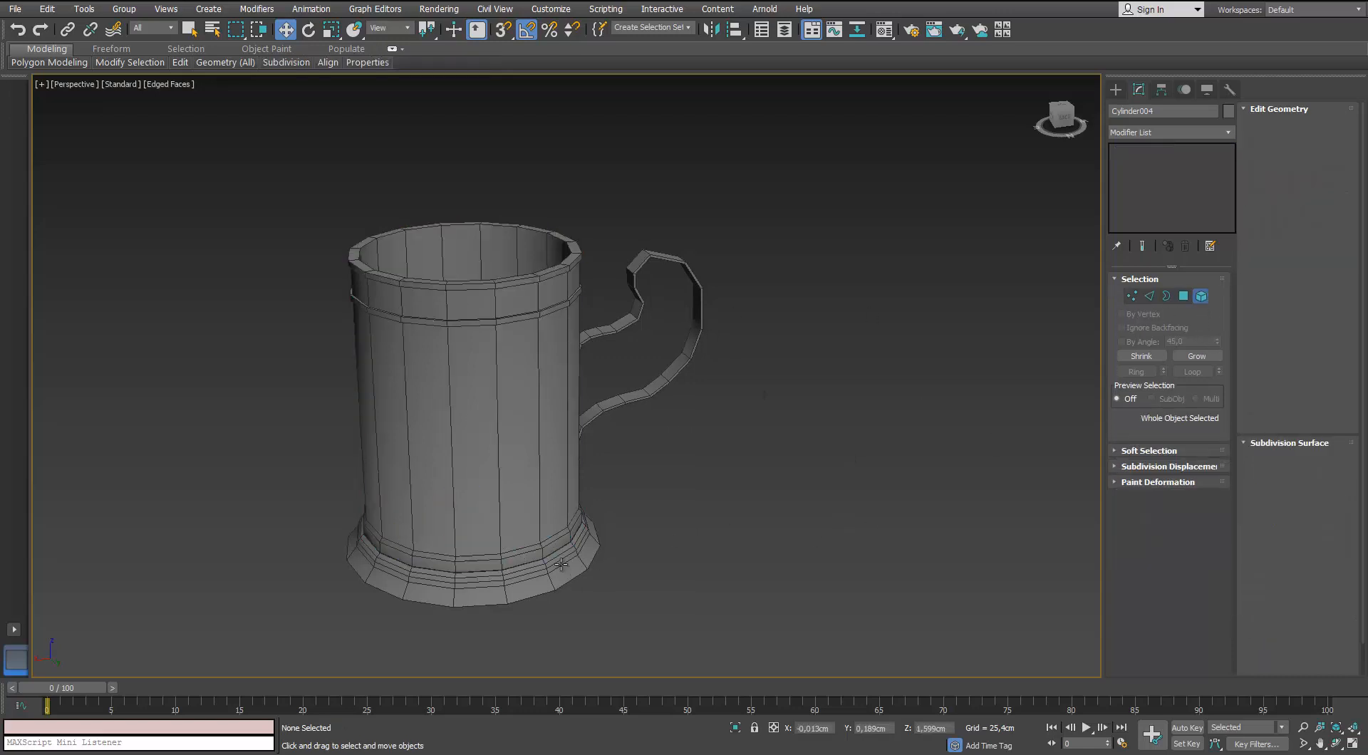
Select all polygons of the mug's base ring at element level, clear the selection and compare its shading with and without edges.
click(559, 562)
key(5)
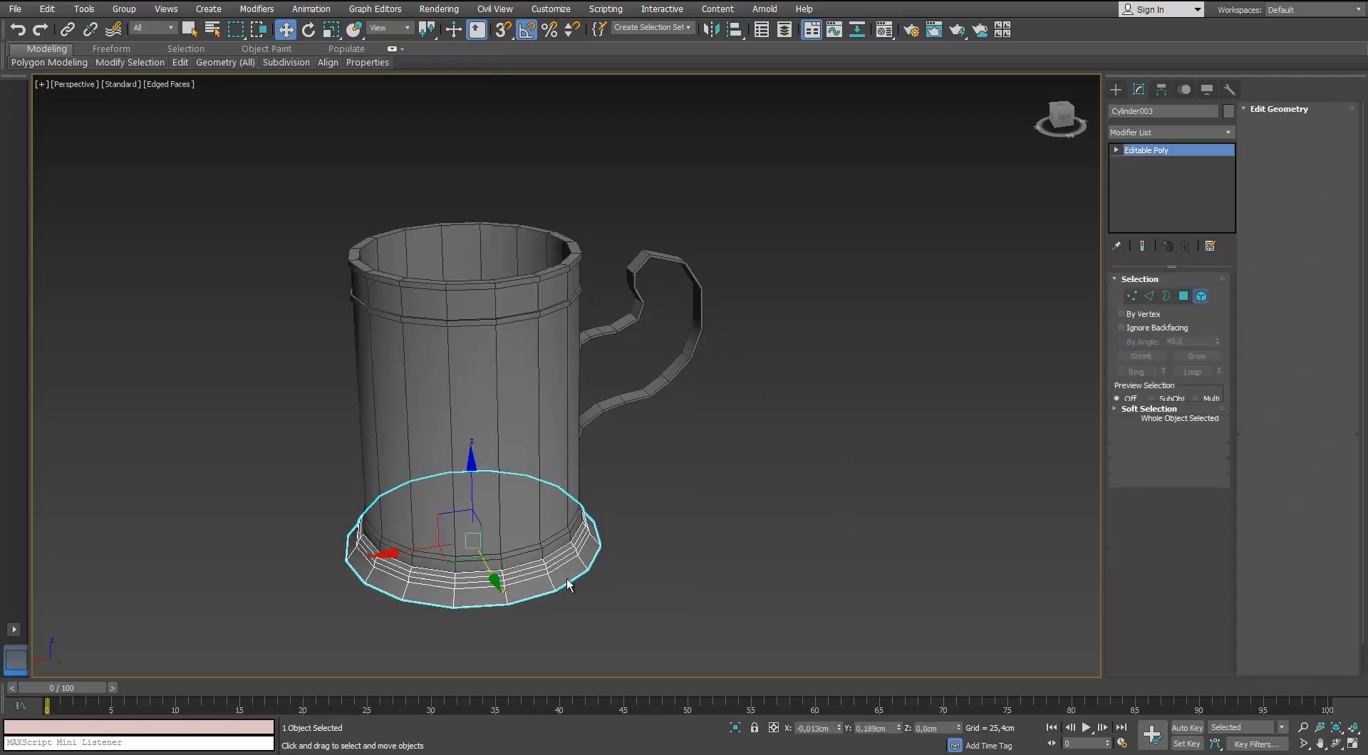
key(ctrl+a)
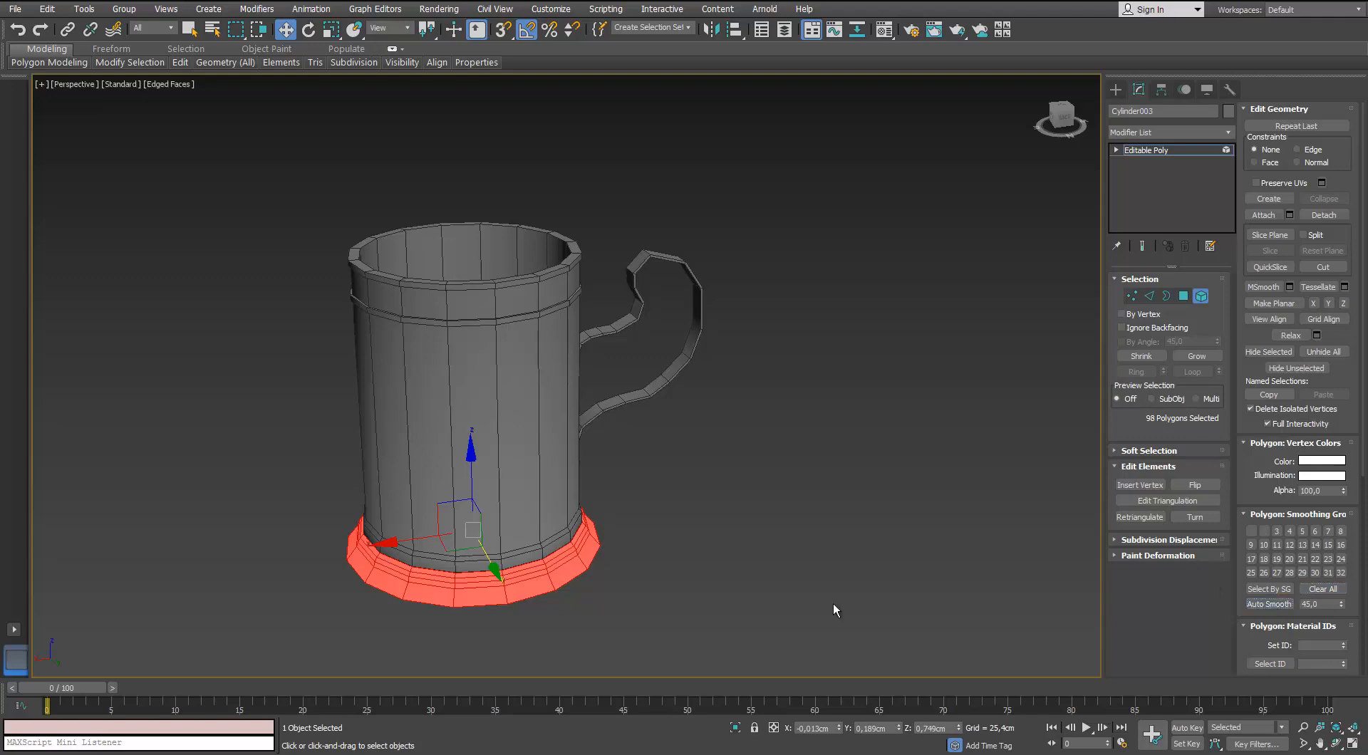
key(ctrl+d)
key(F4)
key(F4)
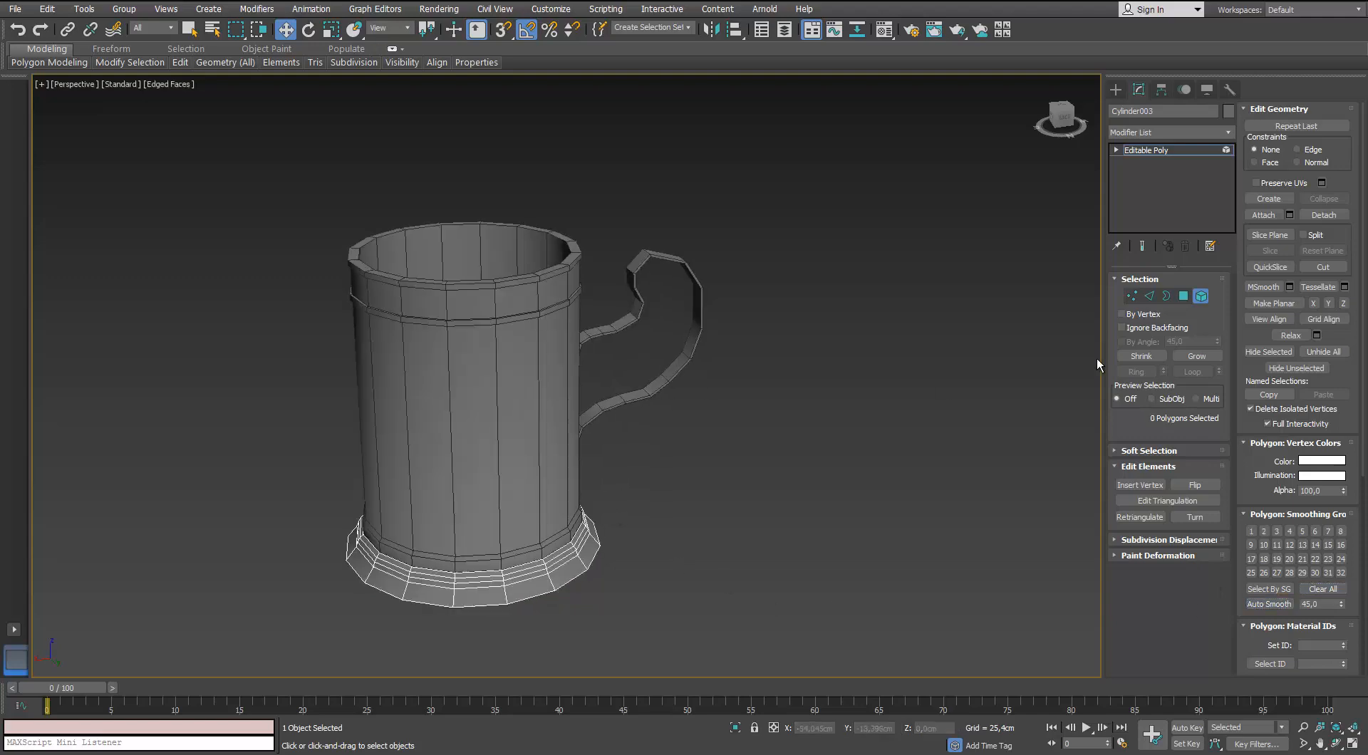
Leave the base ring, select the handle object and enter its element level with nothing selected.
click(1199, 302)
click(648, 319)
click(641, 314)
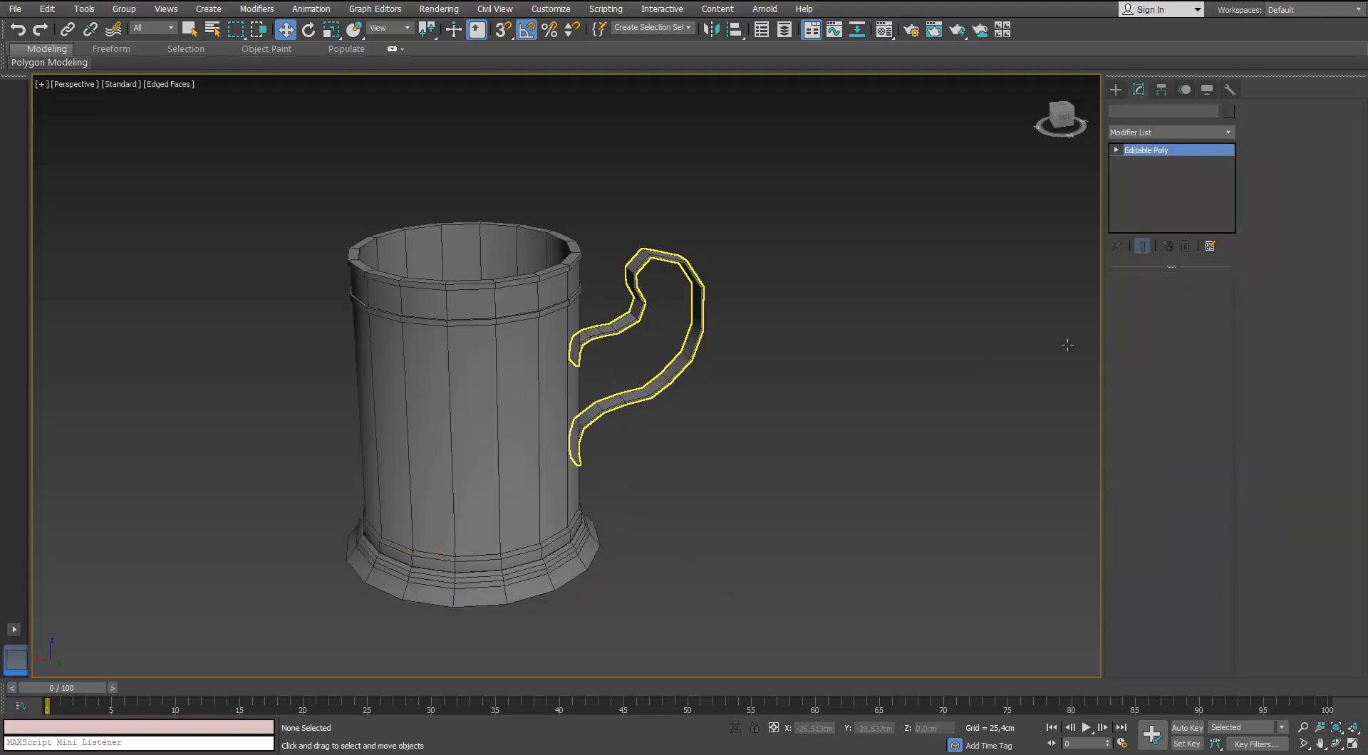
alt+middle_drag(1068, 344, 1026, 359)
click(1200, 297)
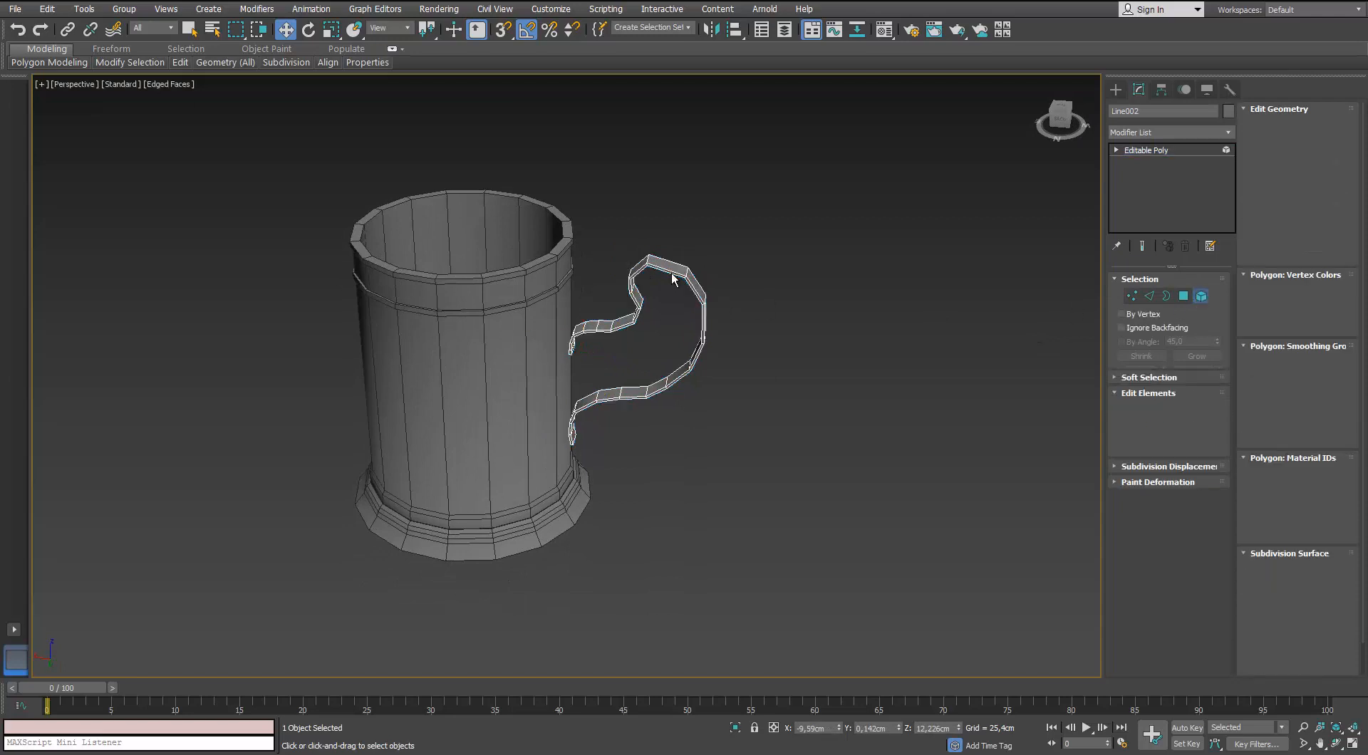
click(672, 278)
click(876, 484)
alt+middle_drag(820, 460, 754, 437)
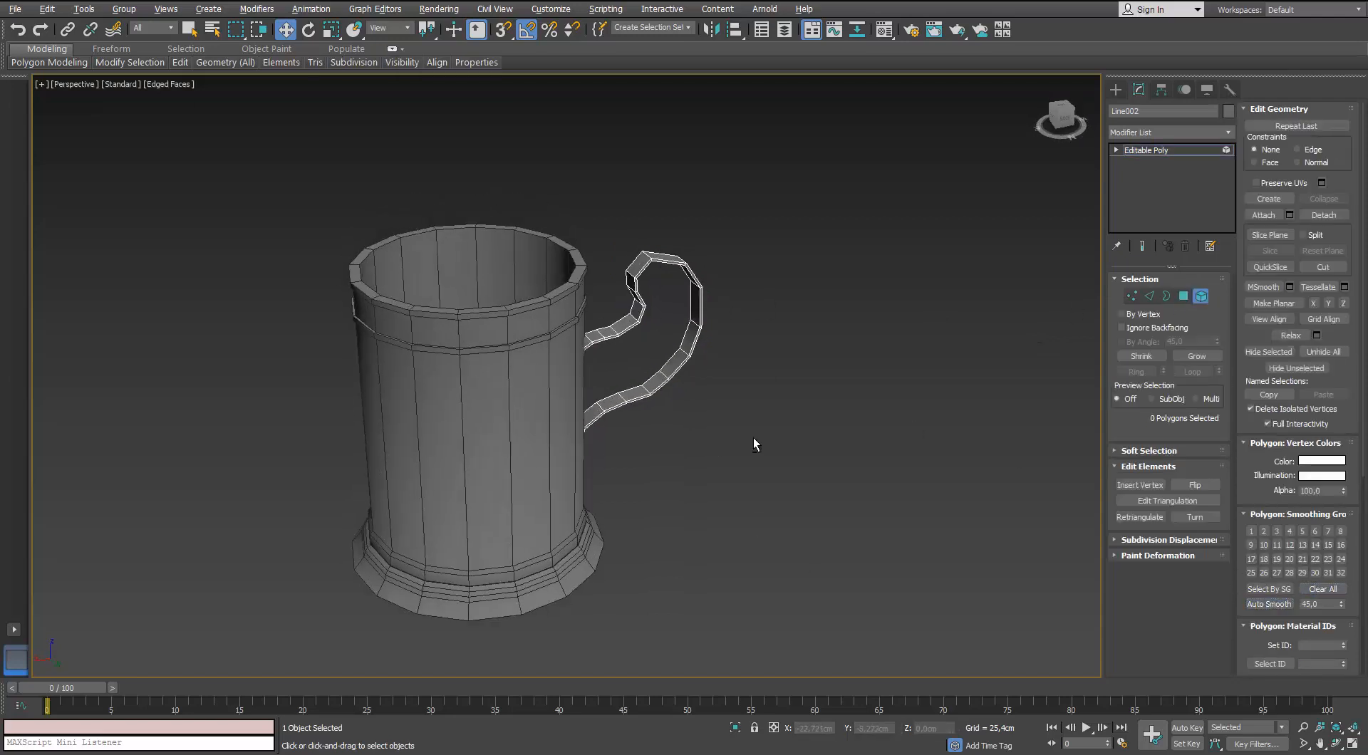
Hide the edge display and select the handle element to check its smoothing groups, clearing the selection again.
key(F4)
scroll(681, 374, down, 3)
alt+middle_drag(677, 372, 648, 347)
scroll(649, 347, up, 5)
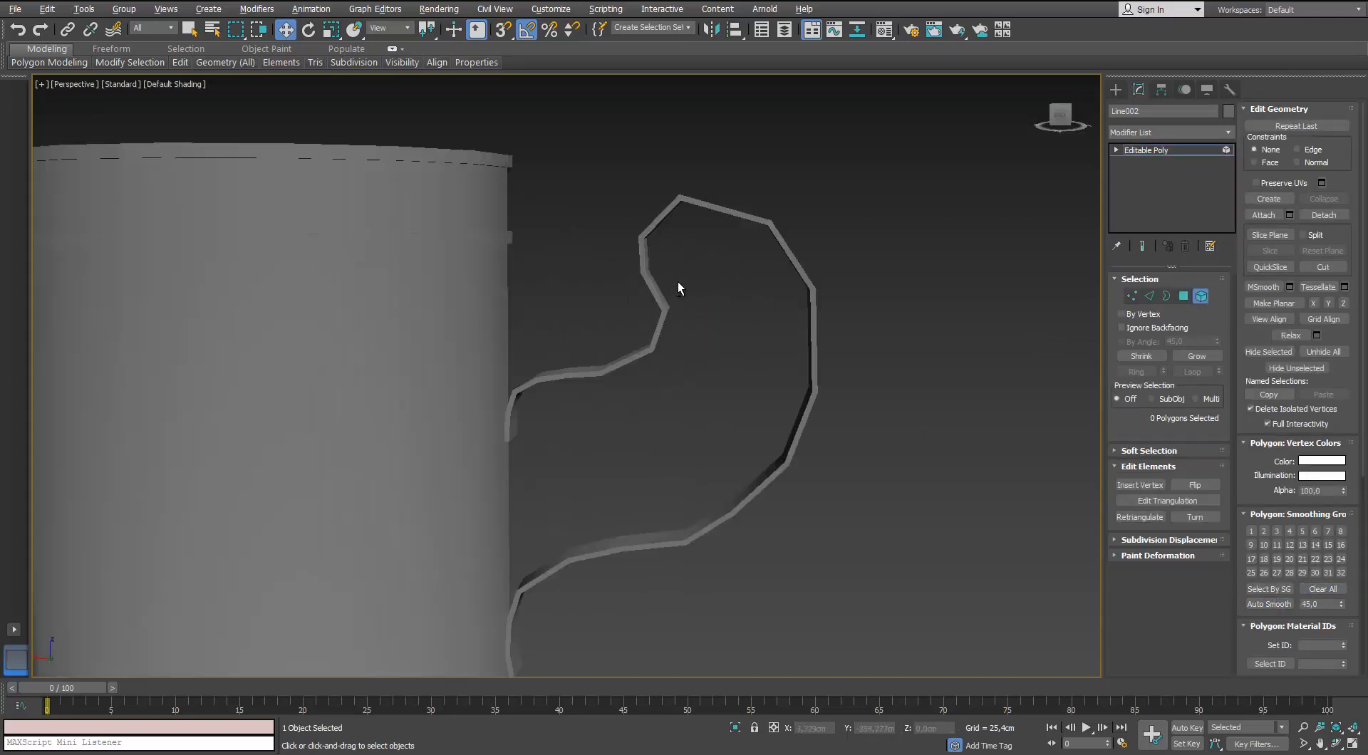
alt+middle_drag(679, 289, 777, 329)
click(668, 254)
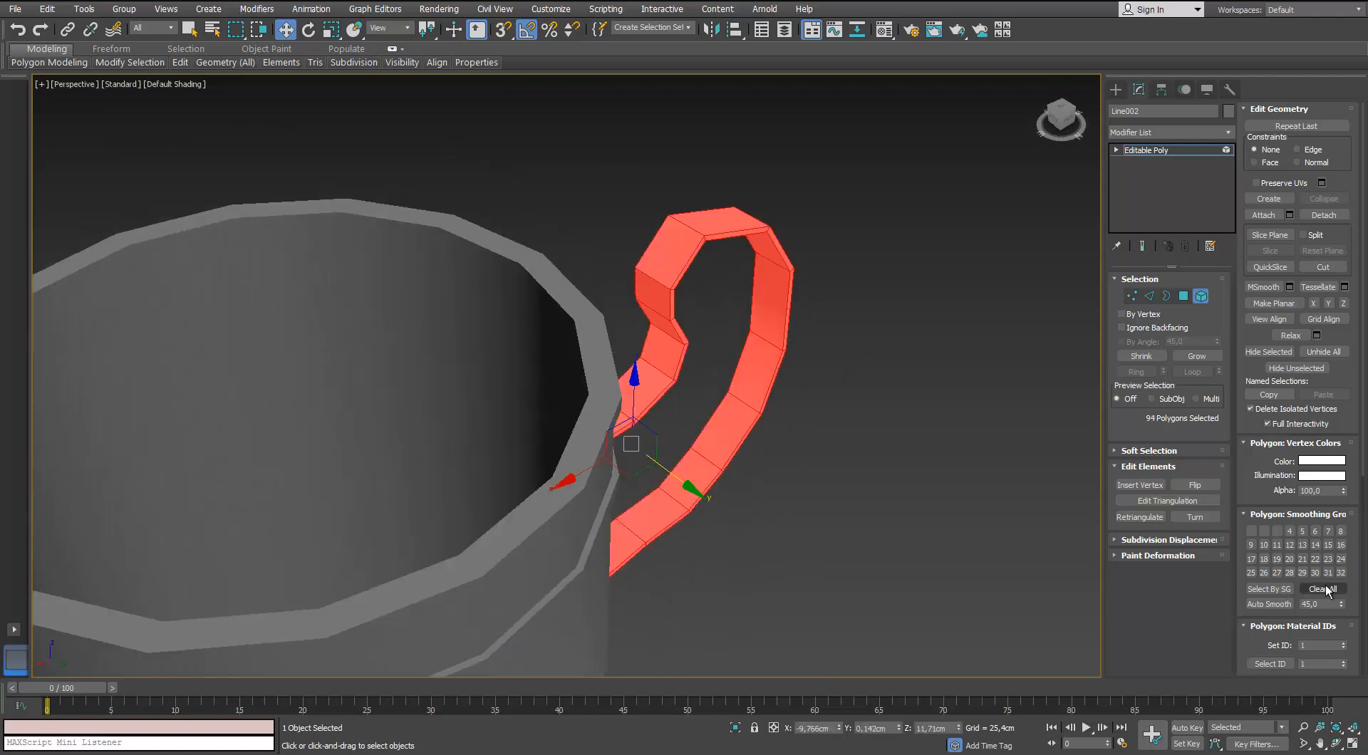
click(918, 544)
Examine the handle's silhouette and shading from several angles, with and without edges displayed.
scroll(883, 530, down, 4)
alt+middle_drag(843, 516, 778, 378)
key(F4)
key(F4)
scroll(758, 399, down, 4)
scroll(781, 404, up, 4)
scroll(779, 378, down, 4)
scroll(779, 379, up, 2)
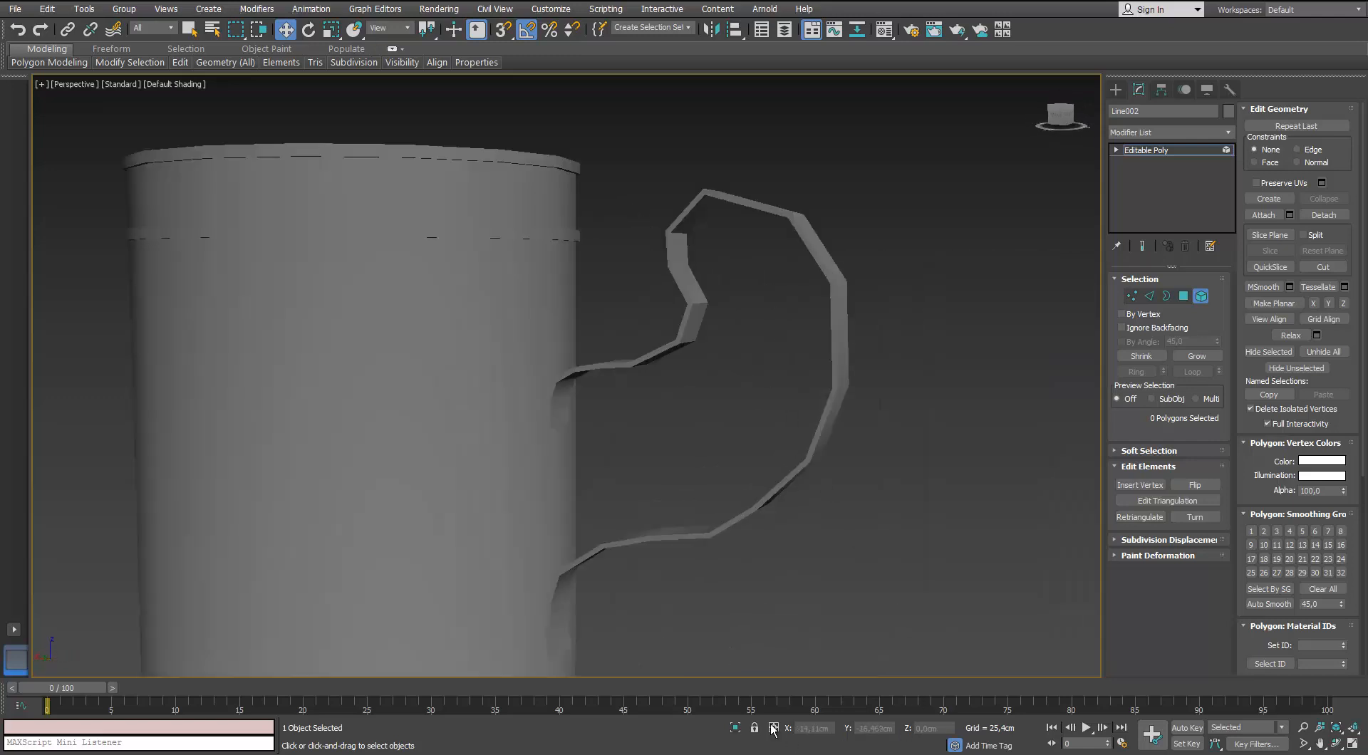
scroll(895, 428, down, 2)
alt+middle_drag(895, 427, 821, 368)
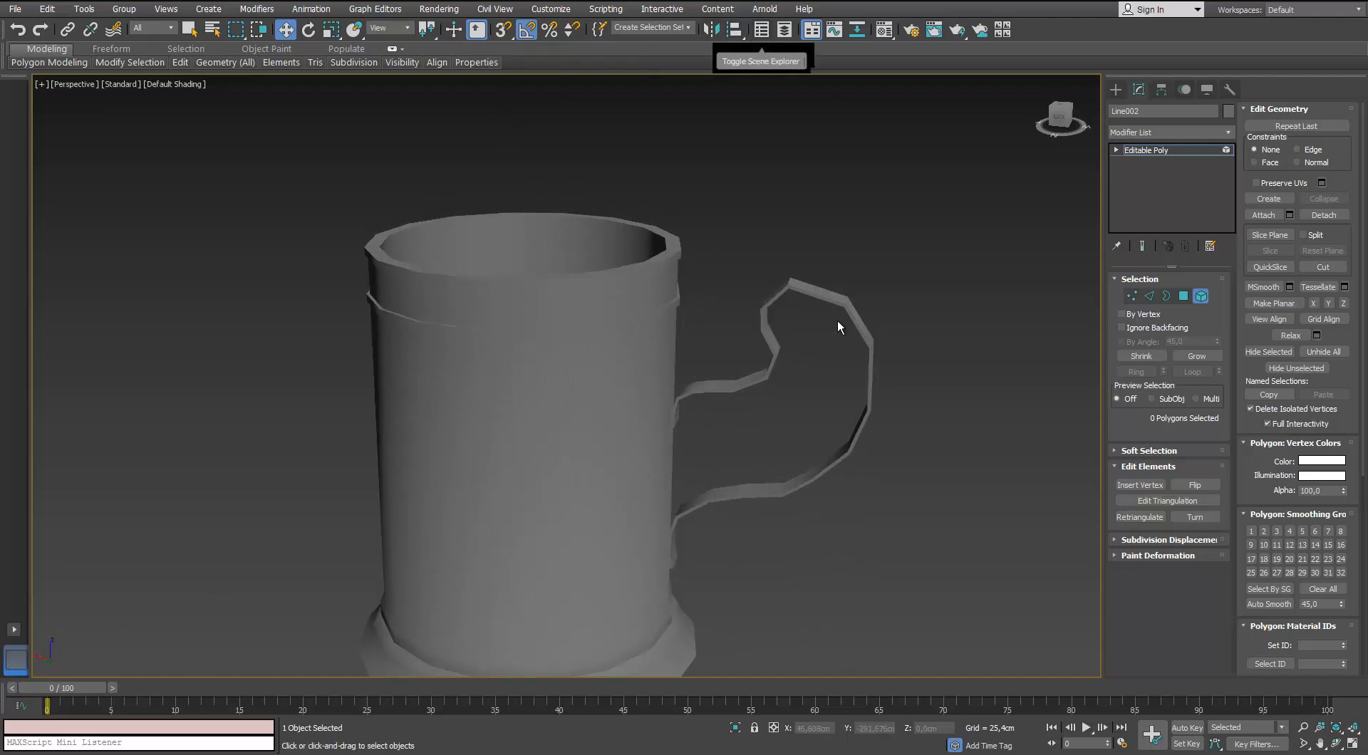
Unhide the Mug_HP layer in the Scene Explorer and compare the handle's upper curl with it in the Front wireframe view.
click(761, 29)
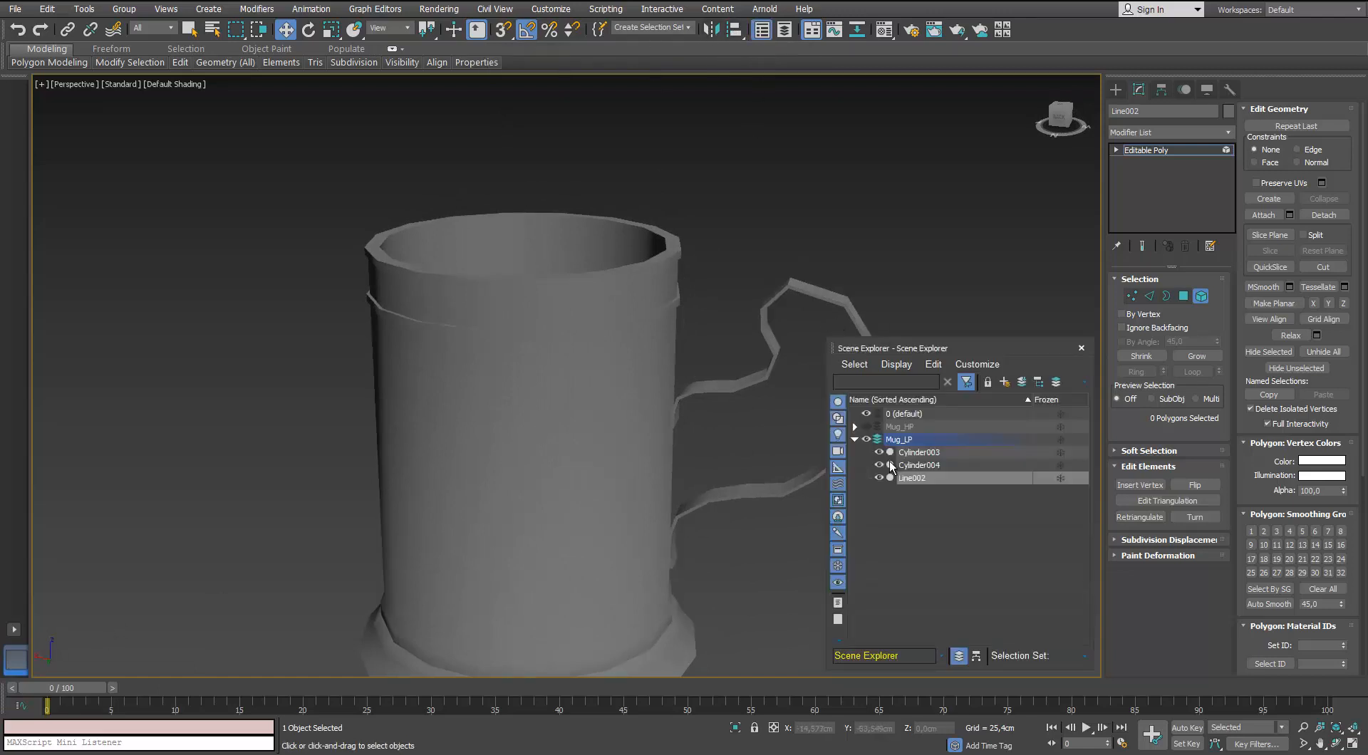
click(867, 426)
middle_drag(866, 428, 691, 348)
key(f)
key(F3)
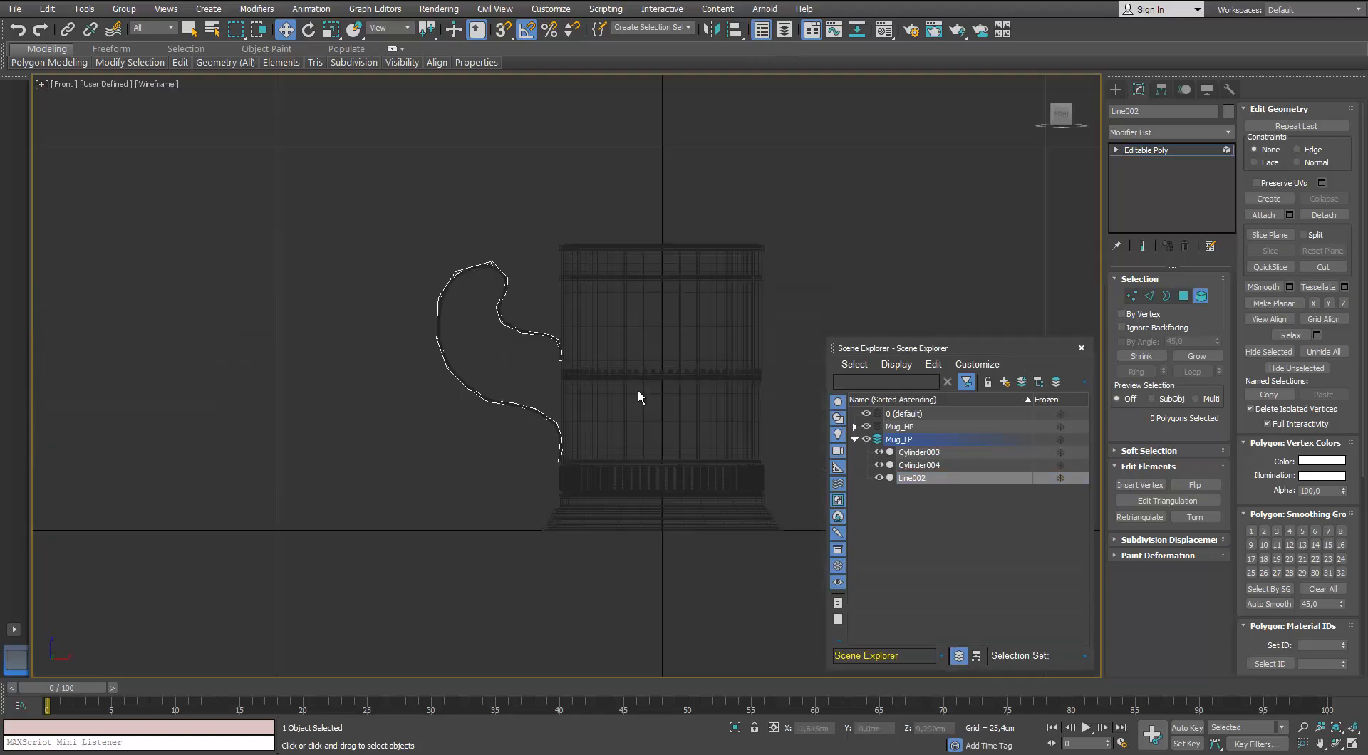
scroll(535, 331, up, 8)
middle_drag(526, 190, 535, 353)
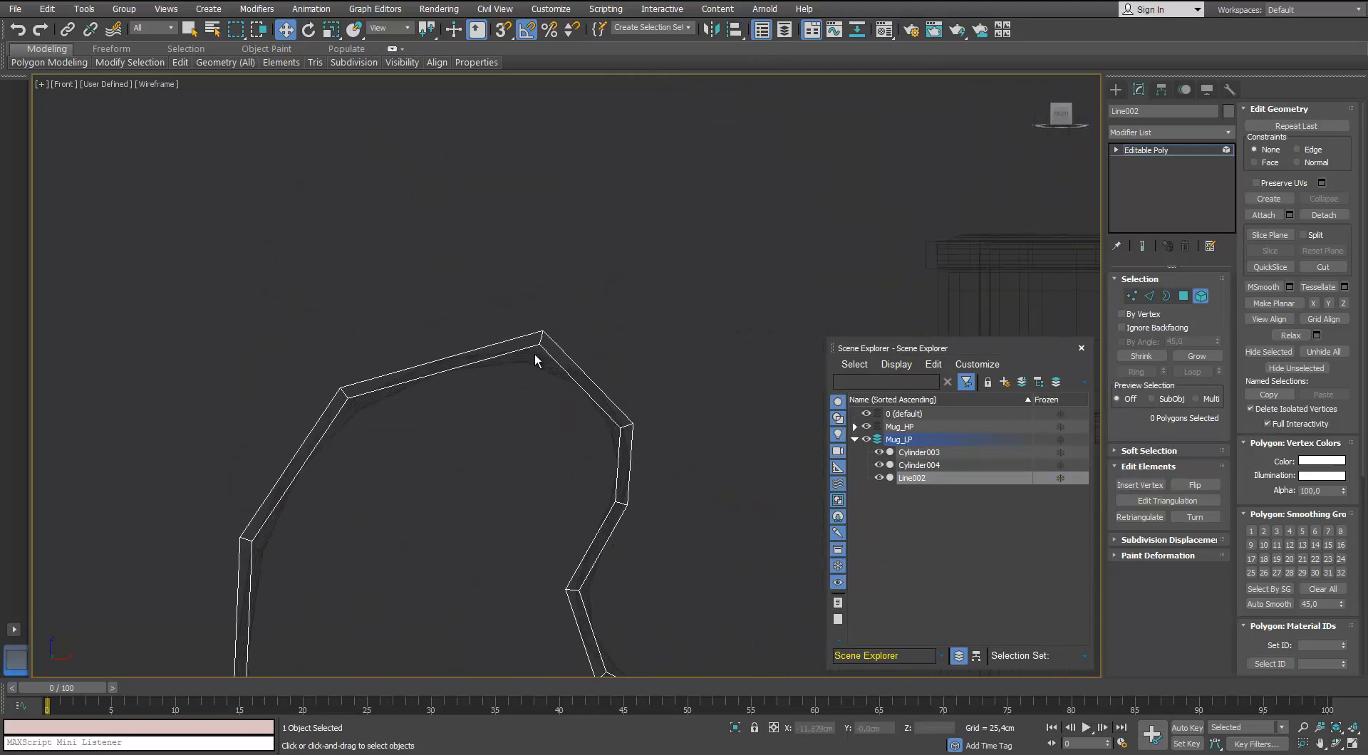
scroll(535, 355, up, 2)
drag(577, 287, 524, 355)
click(519, 430)
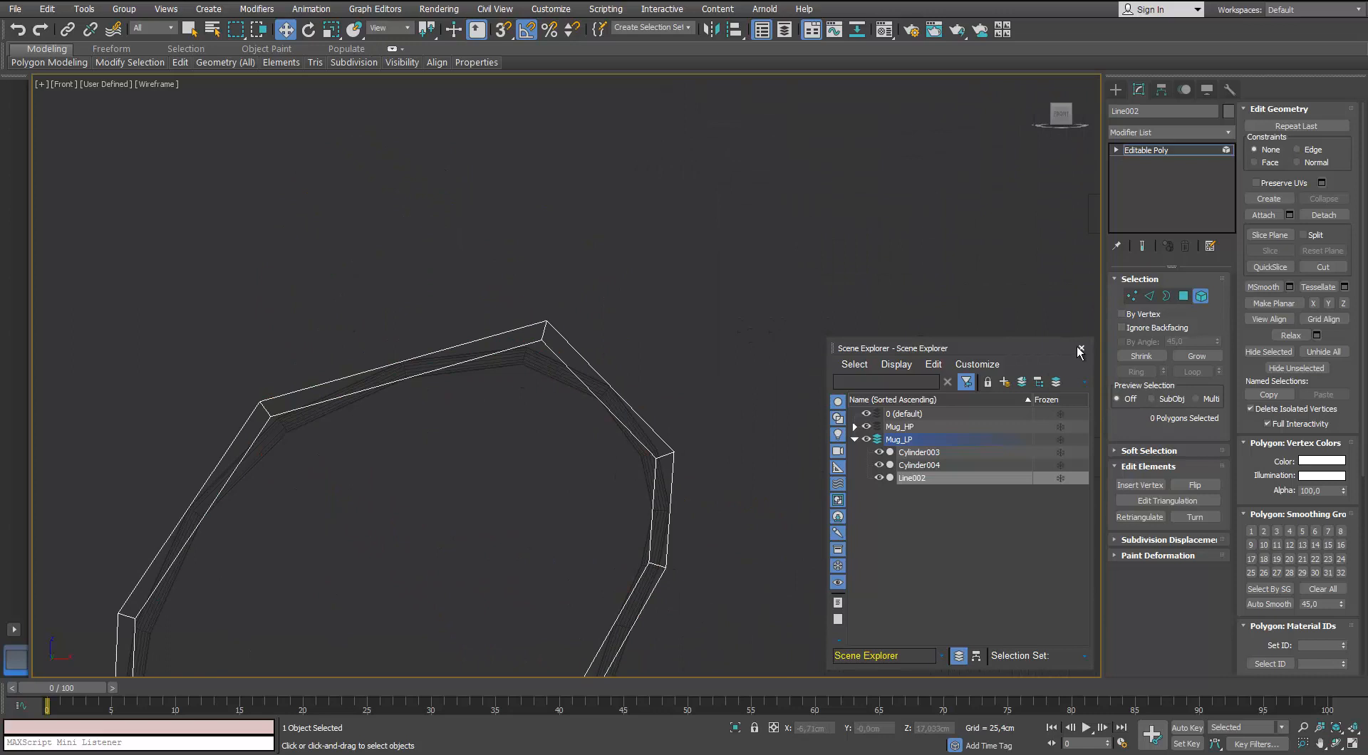
click(1081, 347)
Select the four edges at the handle's topmost bend, undo a trial move, and chamfer them by 0.722 cm.
click(1150, 296)
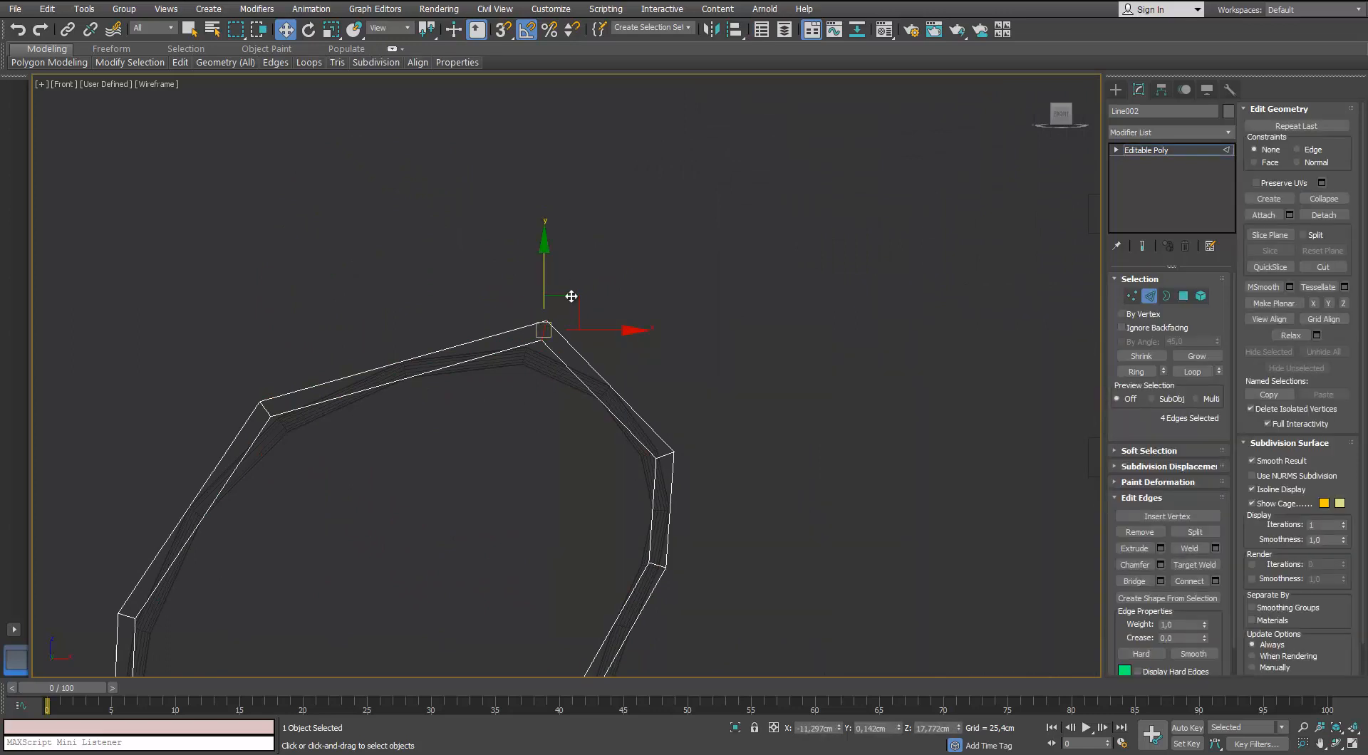
drag(571, 296, 551, 318)
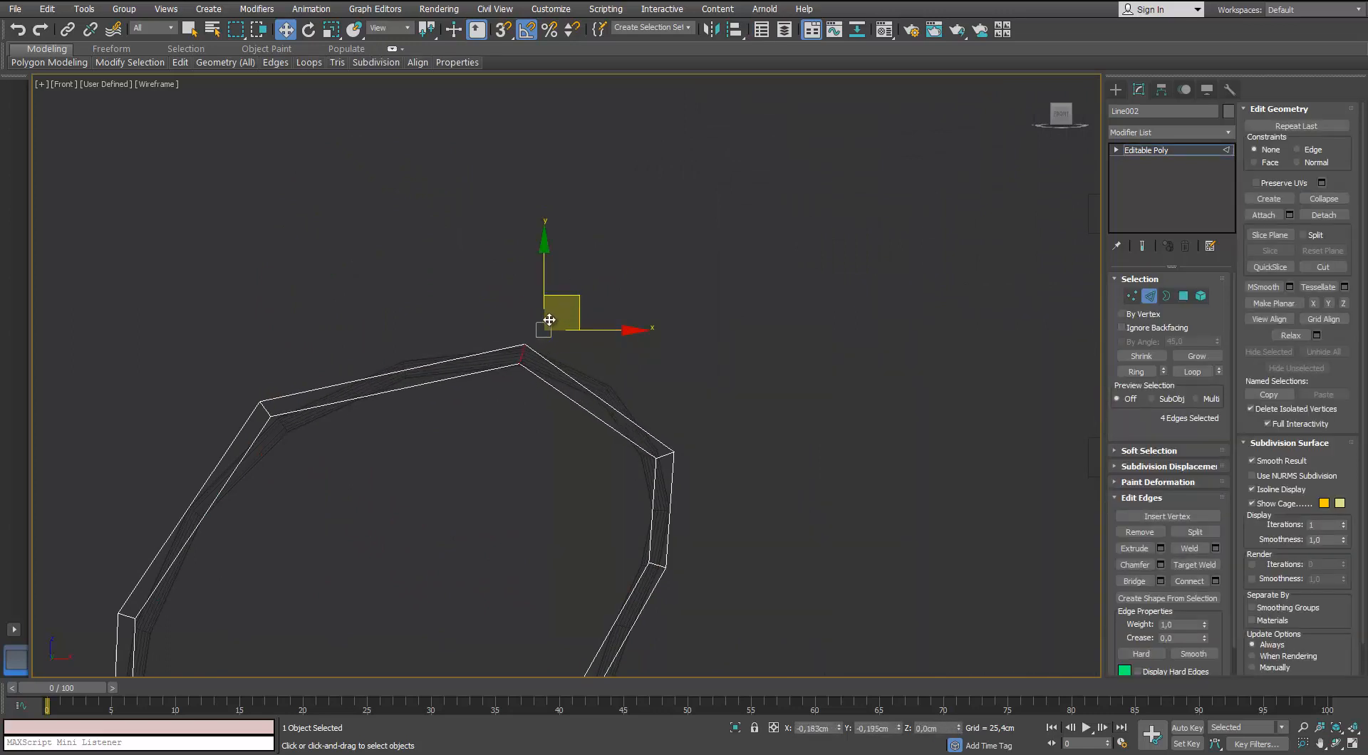
key(ctrl+z)
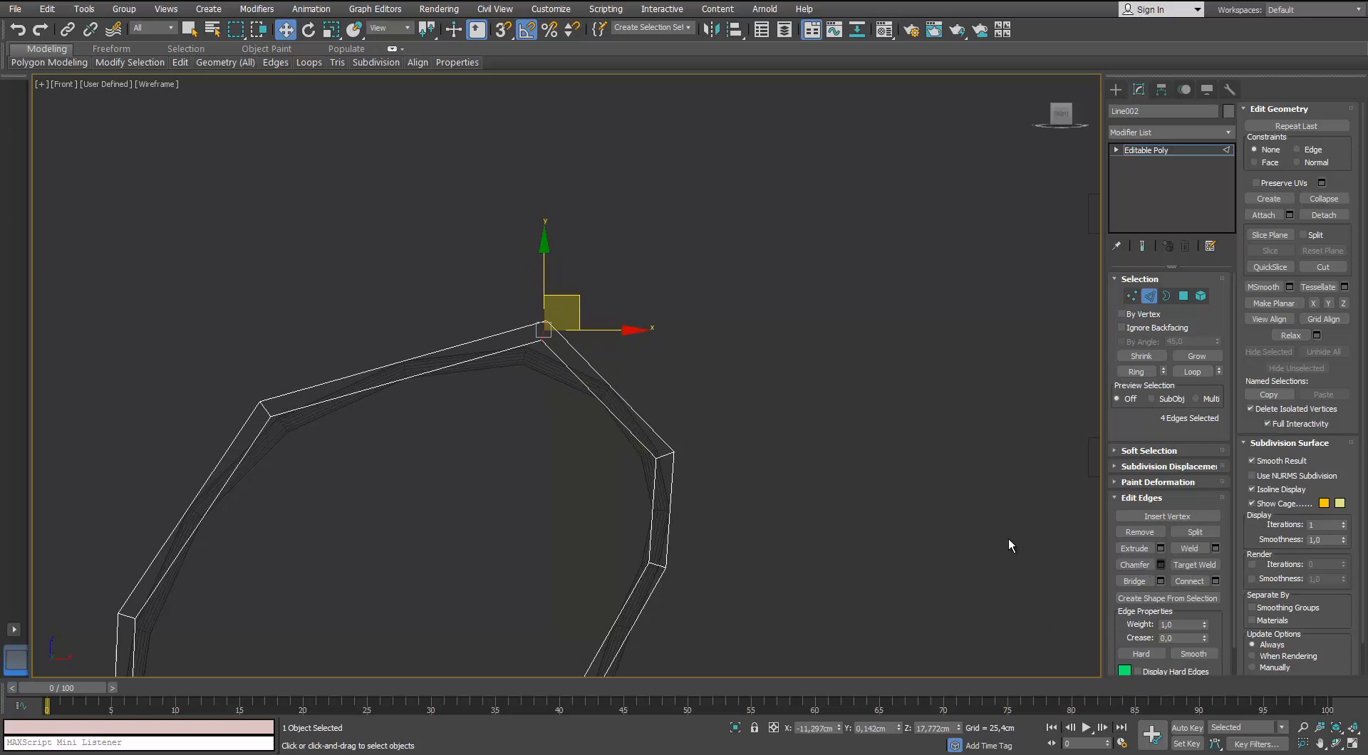
key(ctrl+shift+c)
drag(837, 357, 804, 569)
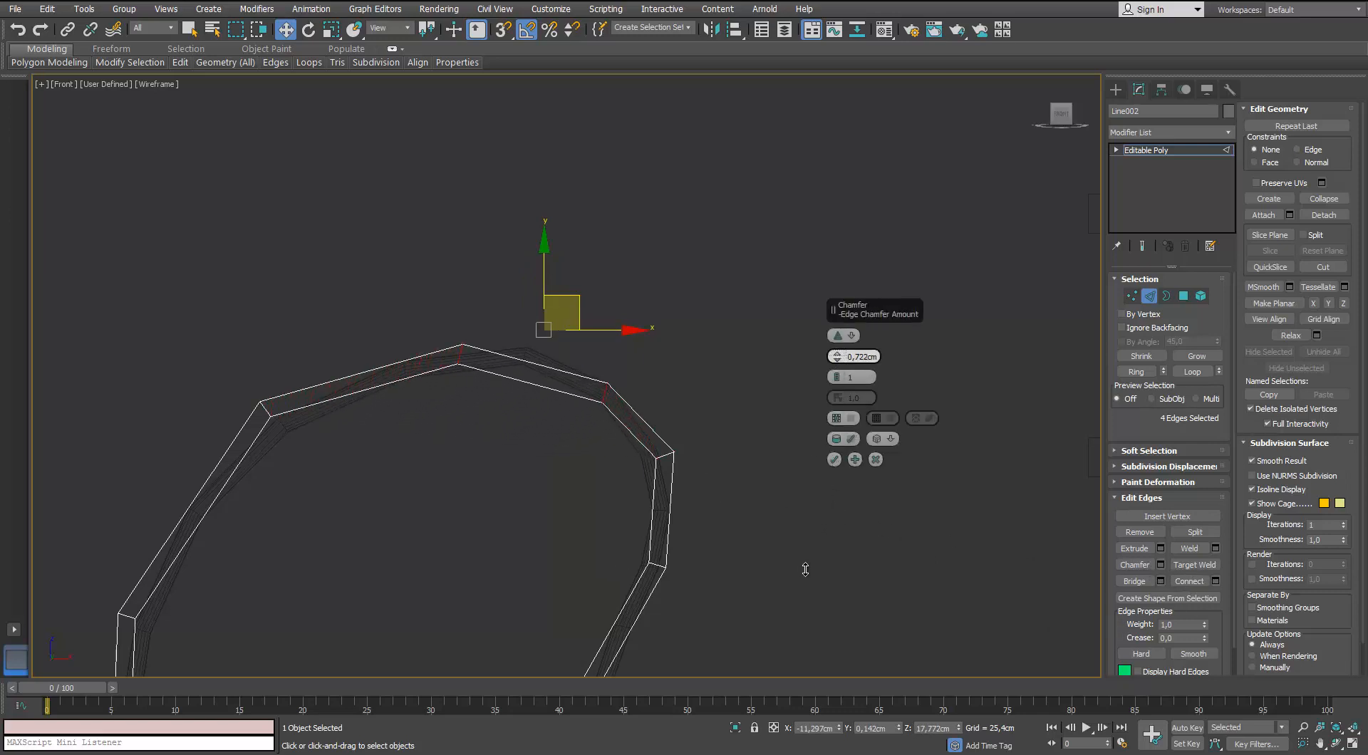
click(833, 459)
Chamfer the four edges at the handle's upper outer bend by 0.598 cm.
click(266, 413)
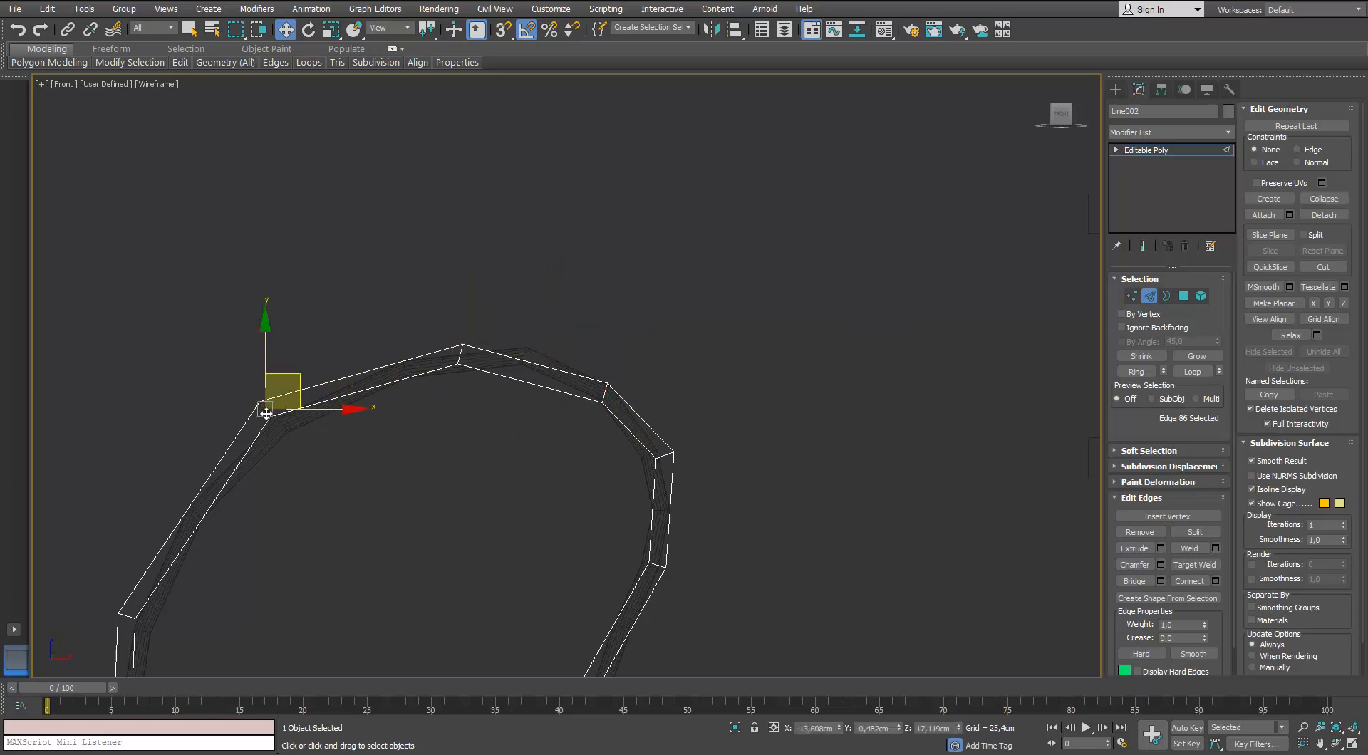
click(1160, 565)
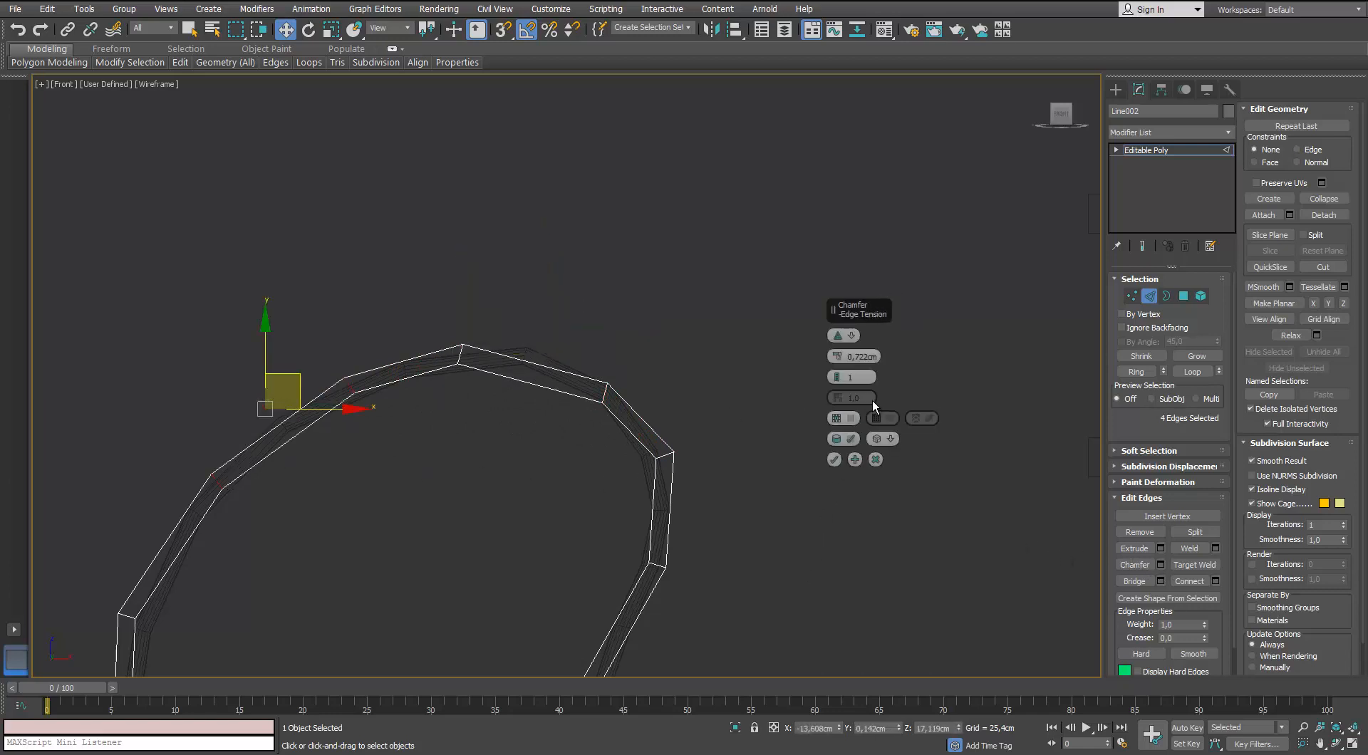
drag(837, 356, 837, 363)
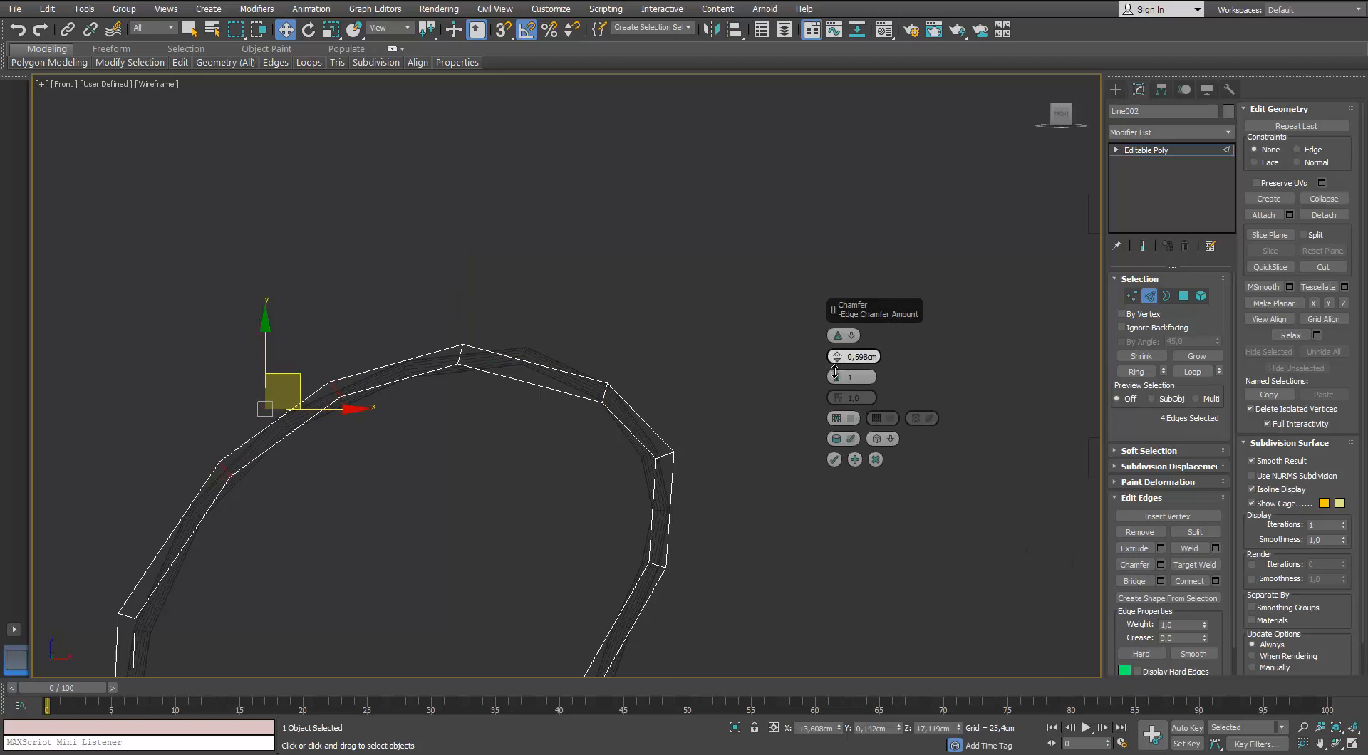
click(834, 460)
Move the edges at the curl's upper inner bend about -0.06 cm in X and -0.09 cm vertically to follow the high-poly outline.
scroll(678, 377, up, 2)
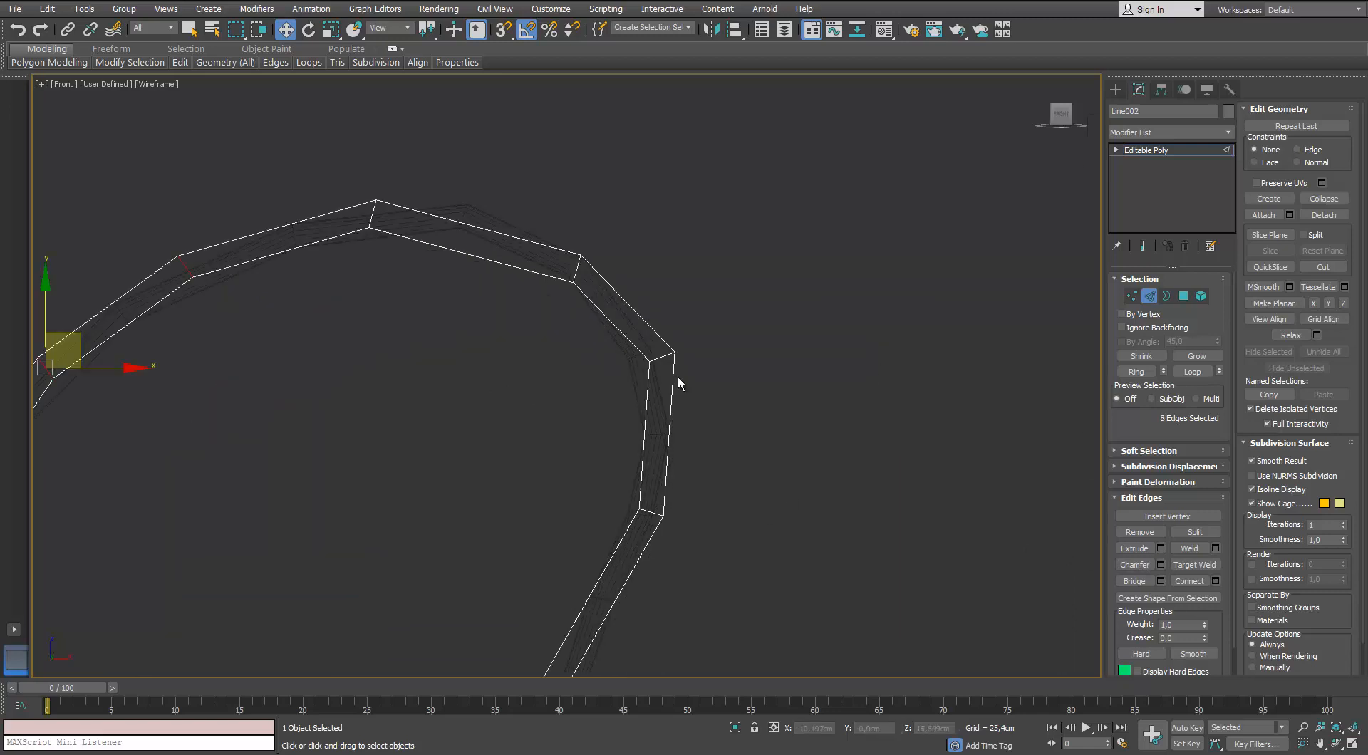
click(665, 359)
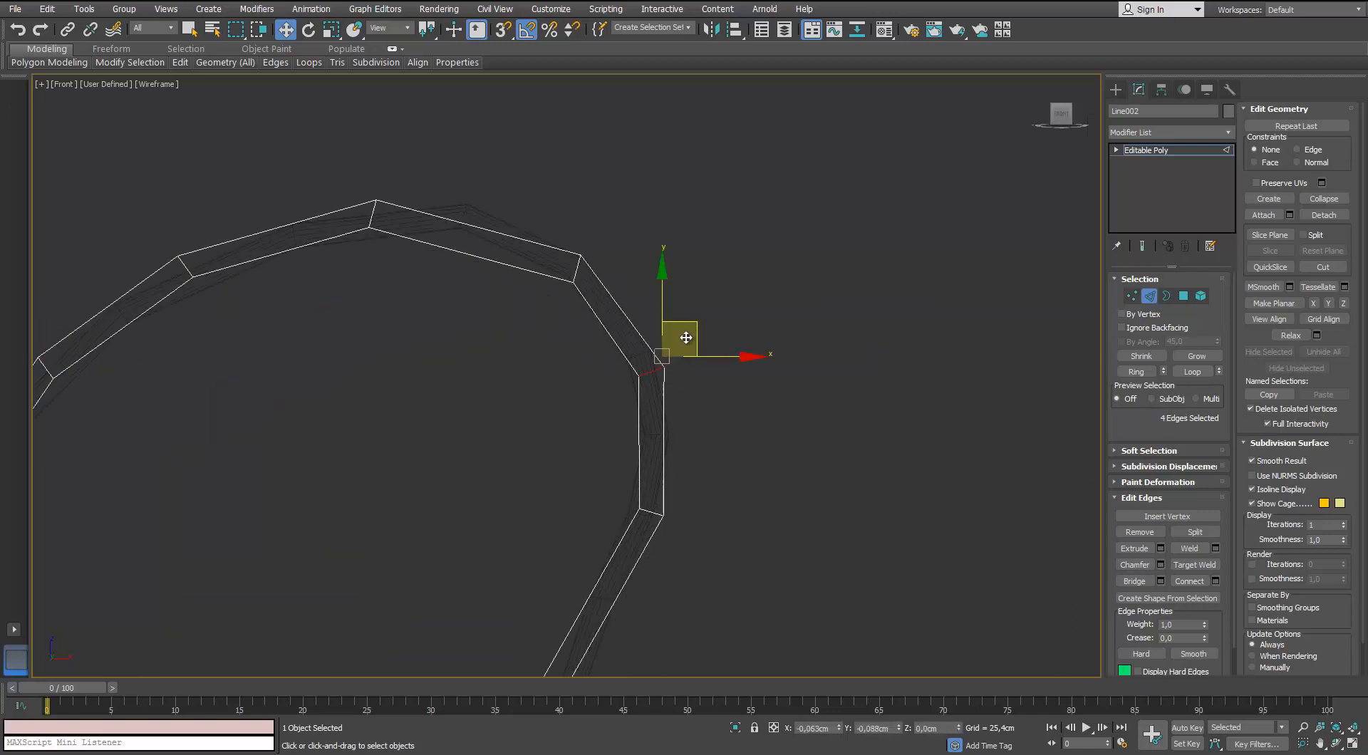
click(736, 467)
Move the four vertices at the curl's next lower bend about -0.05 cm in X to match the high-poly outline.
scroll(736, 468, down, 2)
click(713, 490)
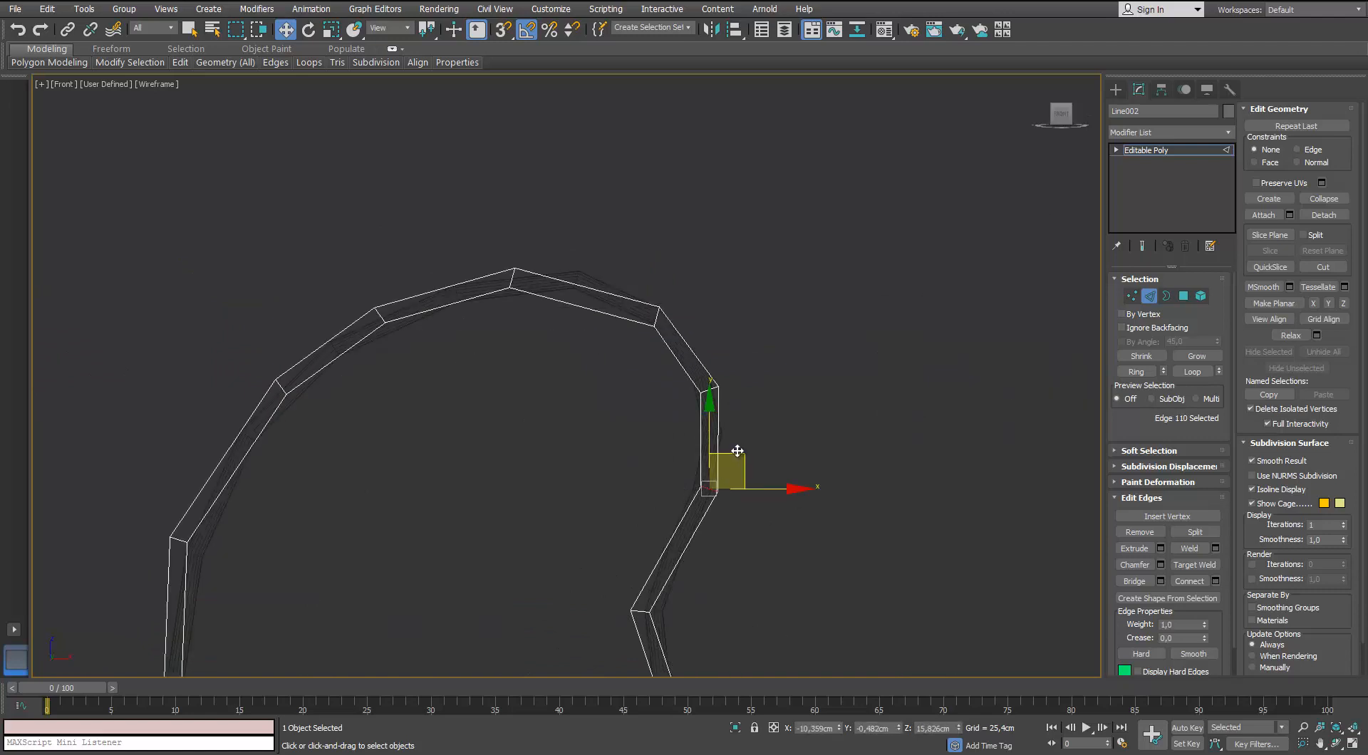
scroll(729, 508, up, 4)
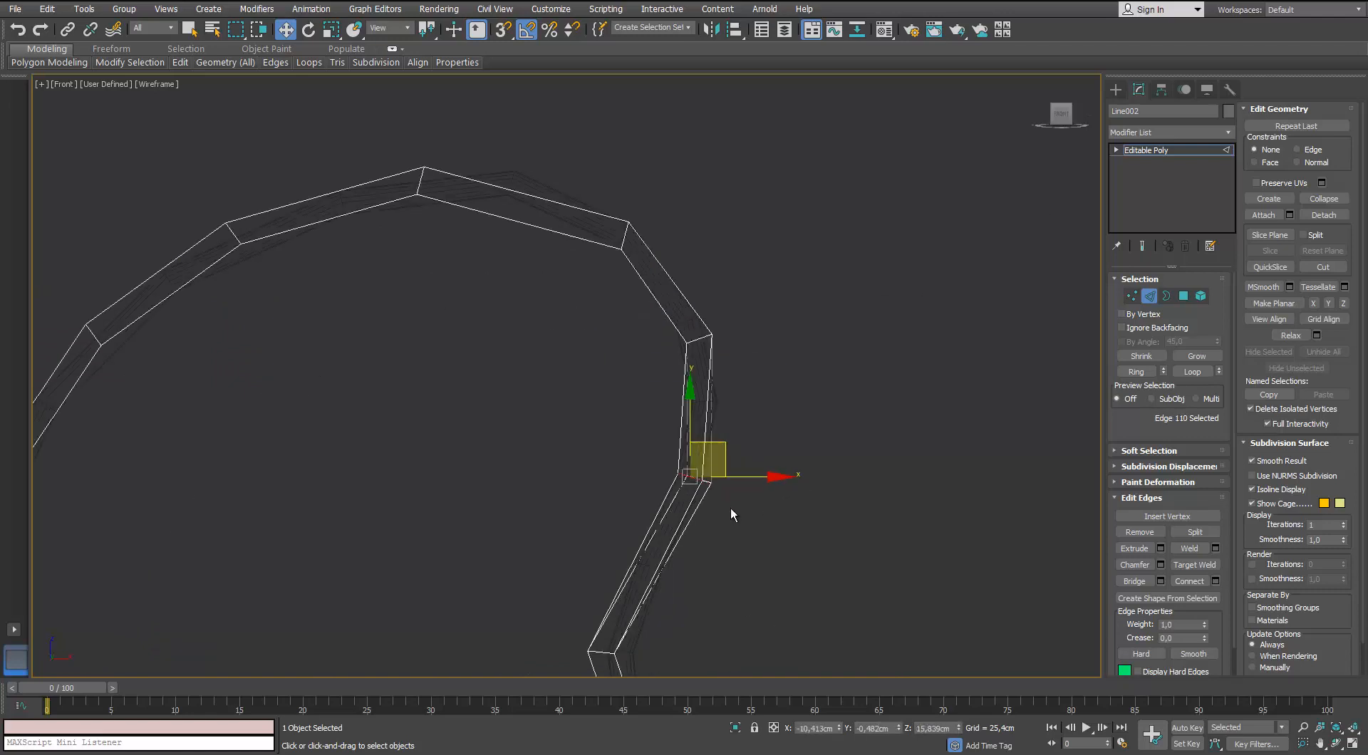
click(1130, 297)
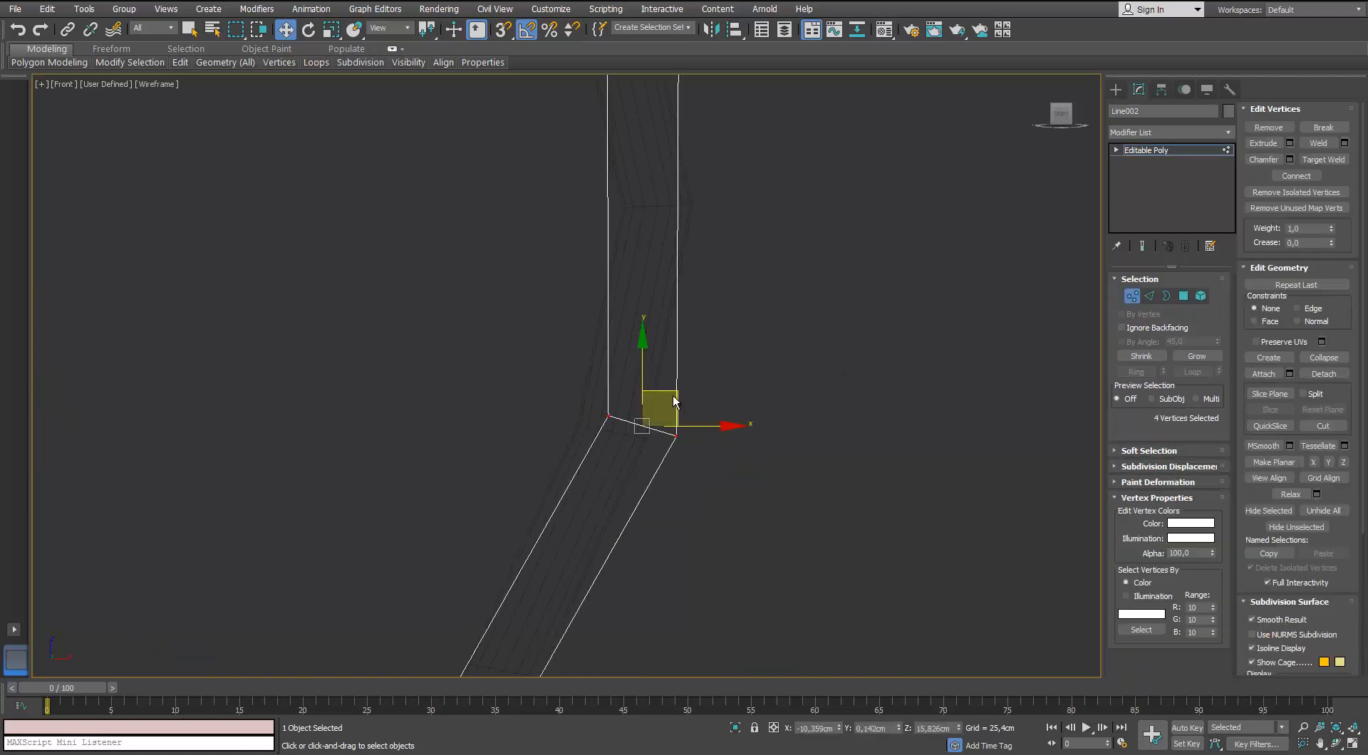
click(739, 370)
drag(739, 370, 550, 472)
drag(678, 398, 658, 399)
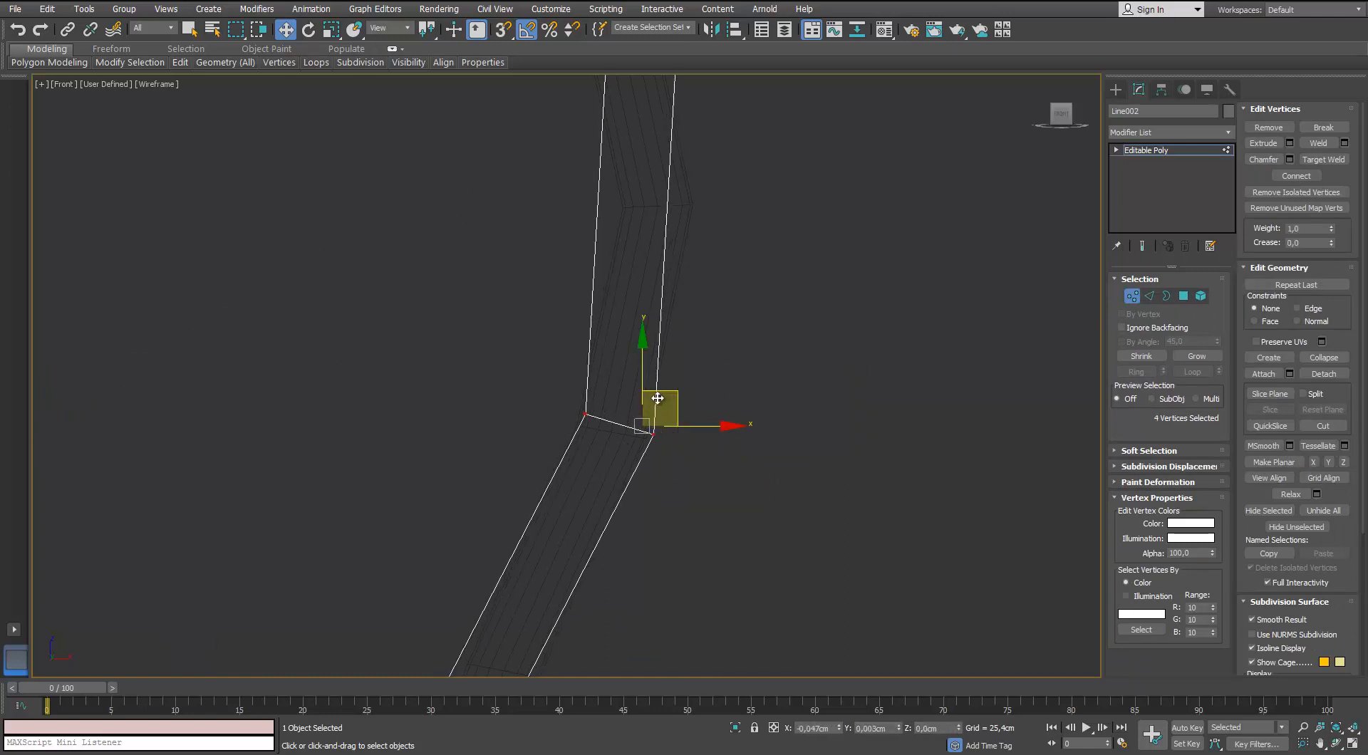
click(699, 540)
Chamfer the four edges at the bend below the curl by 0.343 cm and nudge the resulting edges along X.
scroll(698, 541, down, 4)
middle_drag(698, 541, 716, 318)
scroll(713, 328, down, 4)
scroll(664, 412, up, 2)
click(1150, 298)
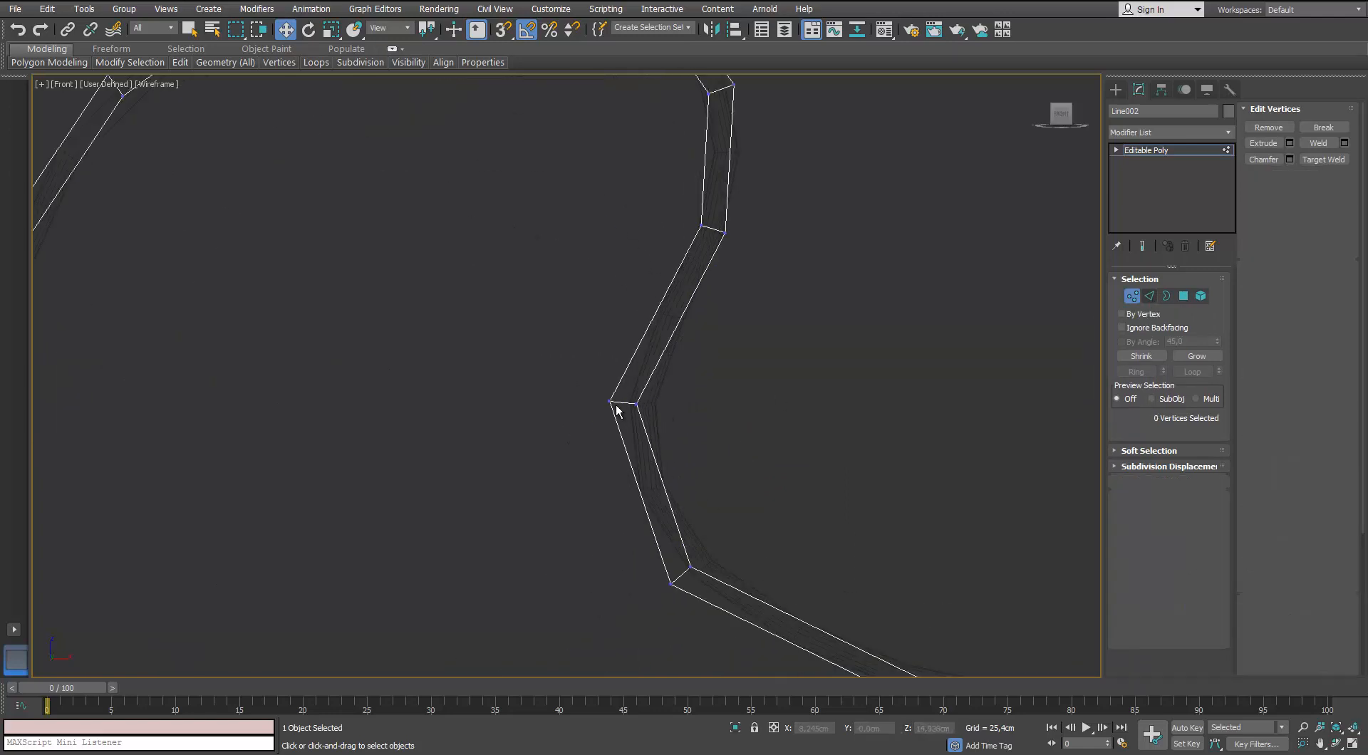
key(2)
click(1159, 565)
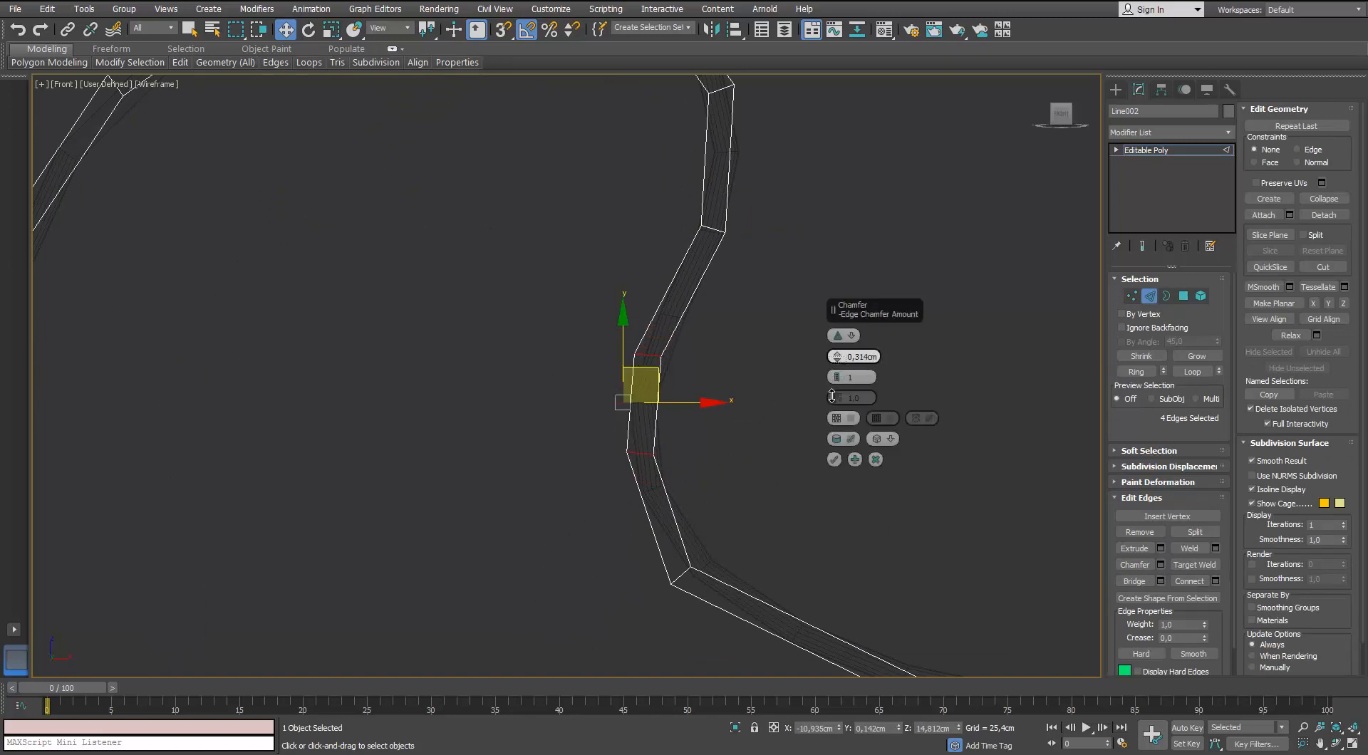
click(838, 460)
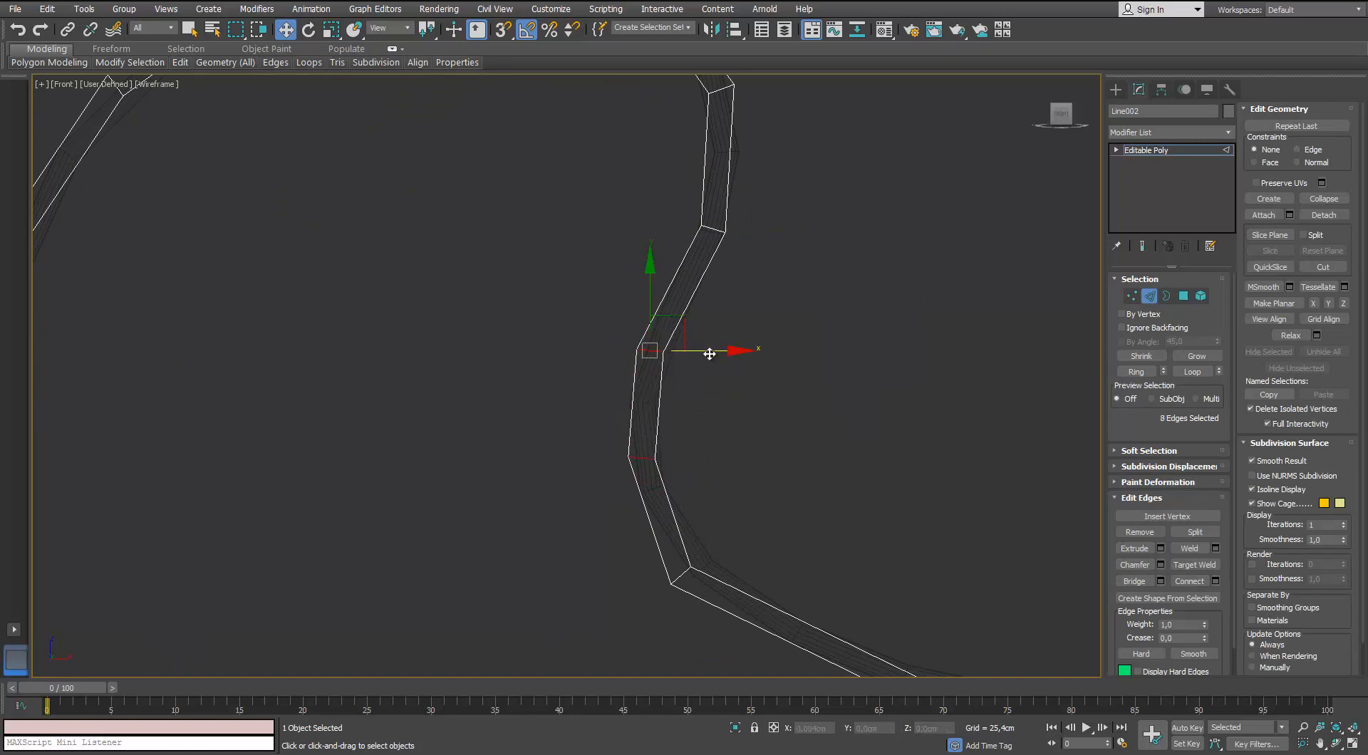
drag(709, 354, 714, 355)
click(742, 437)
Chamfer the four edges where the handle turns toward the mug's upper attachment by 0.343 cm and nudge the new edges onto the high-poly outline.
scroll(704, 545, up, 1)
double_click(669, 562)
scroll(673, 531, down, 3)
middle_drag(681, 476, 673, 381)
scroll(756, 464, up, 2)
click(1161, 565)
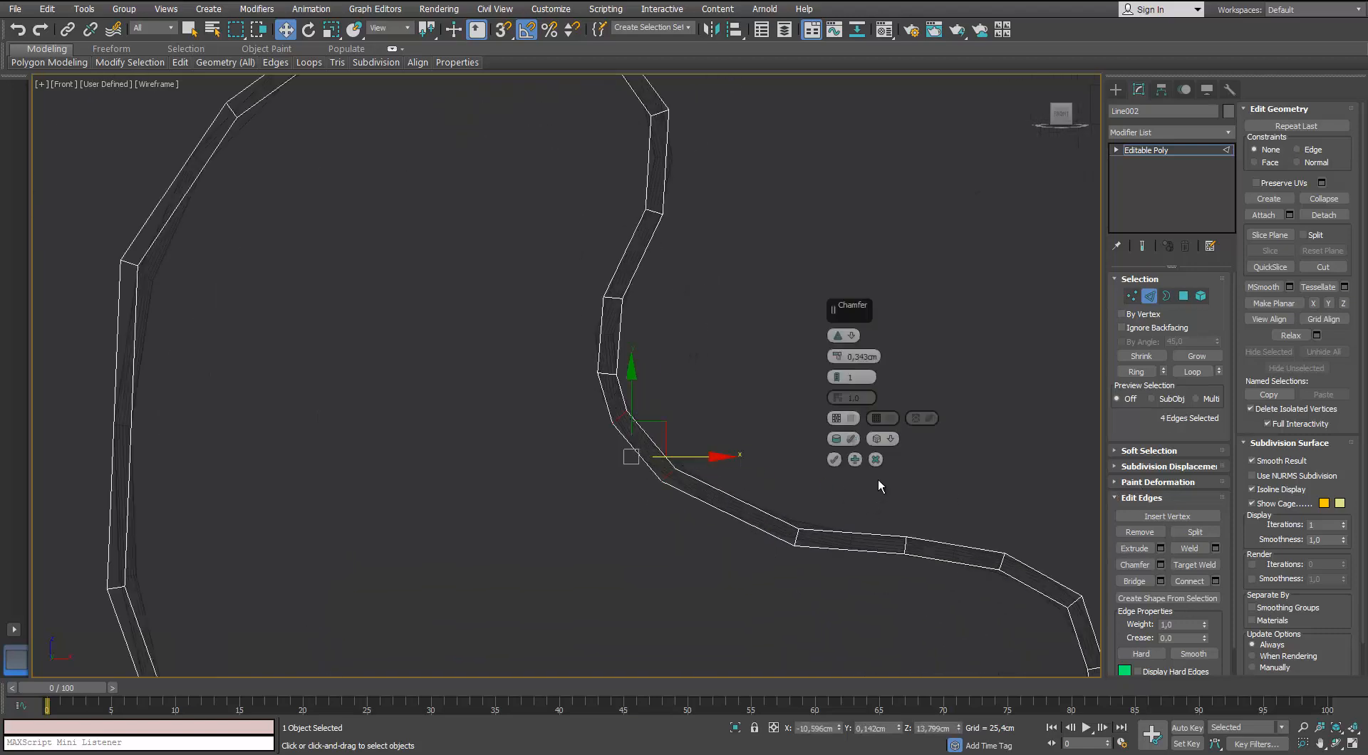
click(834, 460)
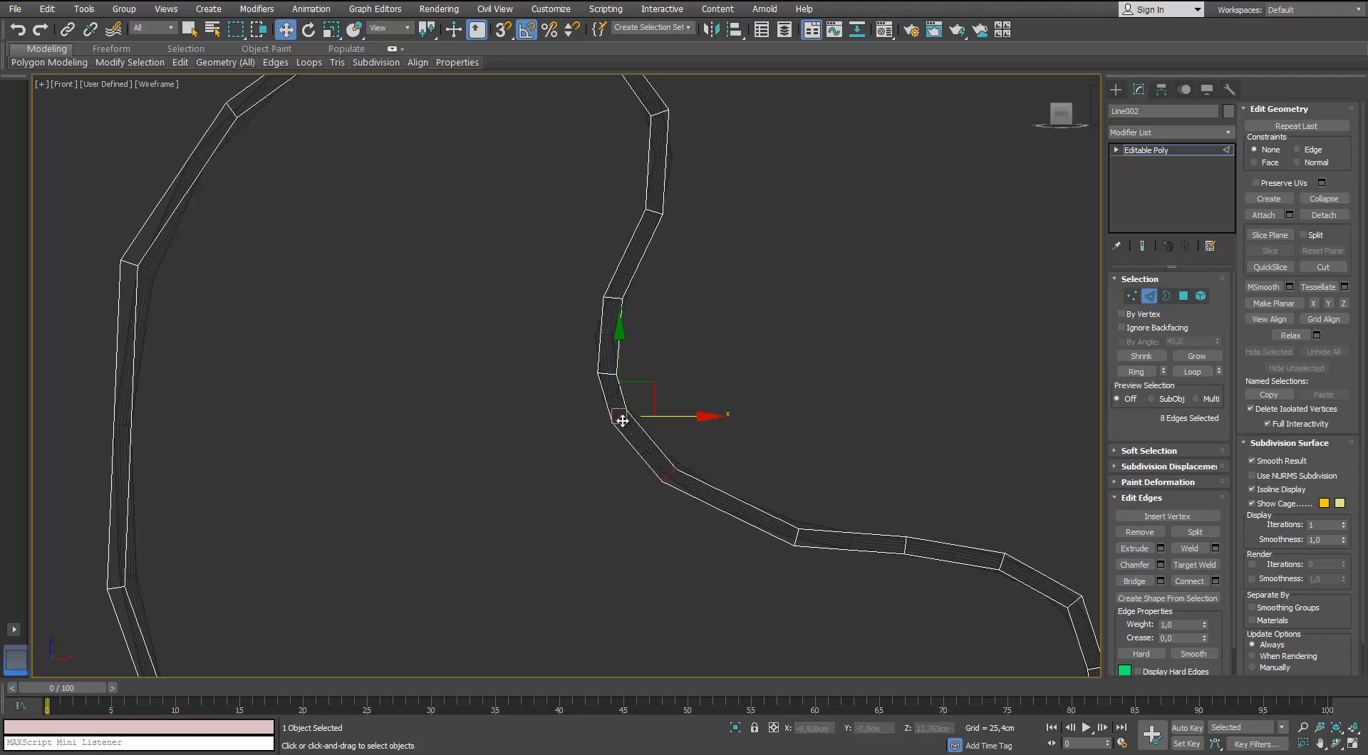
drag(647, 382, 653, 385)
click(610, 526)
Chamfer the four edges at the bend where the handle's lower sweep flattens toward the mug, matching the high-poly outline.
scroll(607, 533, down, 6)
middle_drag(612, 531, 537, 364)
scroll(437, 420, up, 4)
scroll(436, 424, up, 3)
double_click(477, 442)
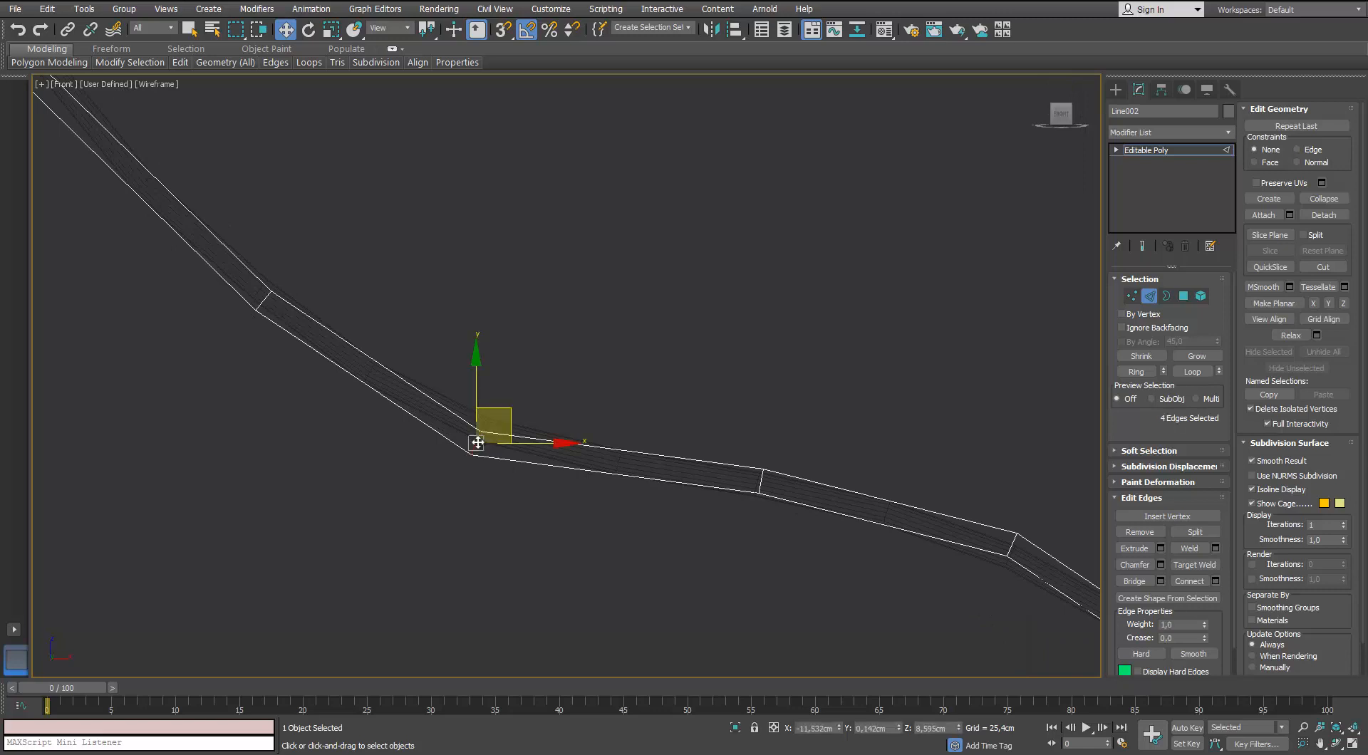
click(1160, 565)
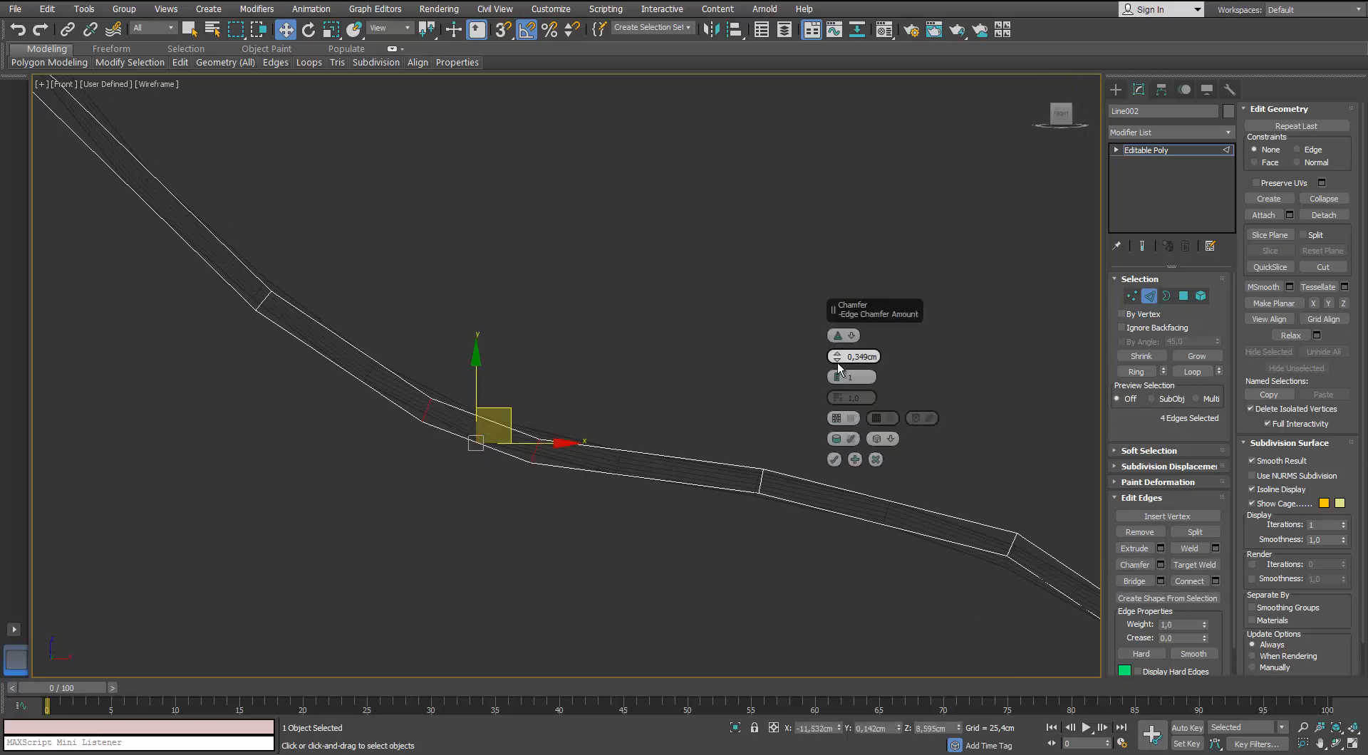
click(834, 459)
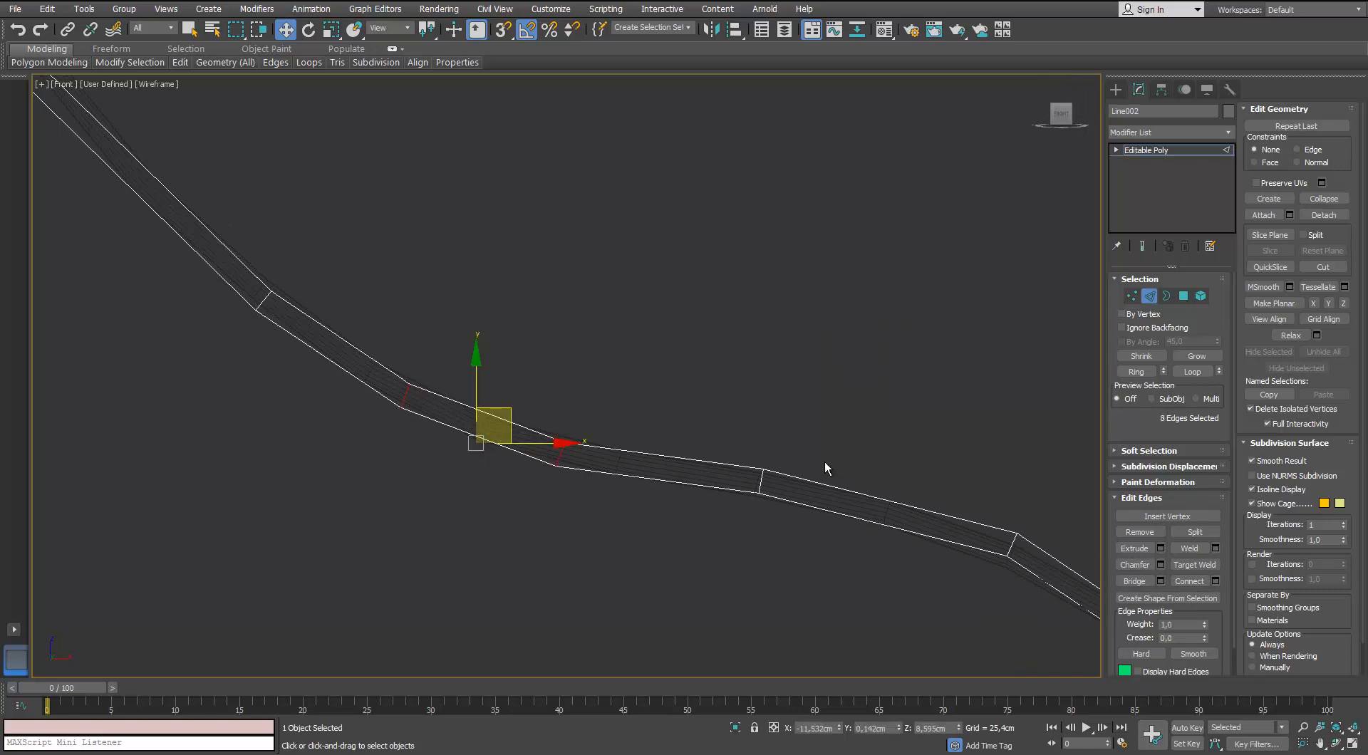
click(784, 407)
Chamfer the twelve edges at the three bends on the handle's outer curve by about 0.676 cm.
scroll(749, 391, down, 3)
middle_drag(397, 222, 550, 485)
double_click(475, 323)
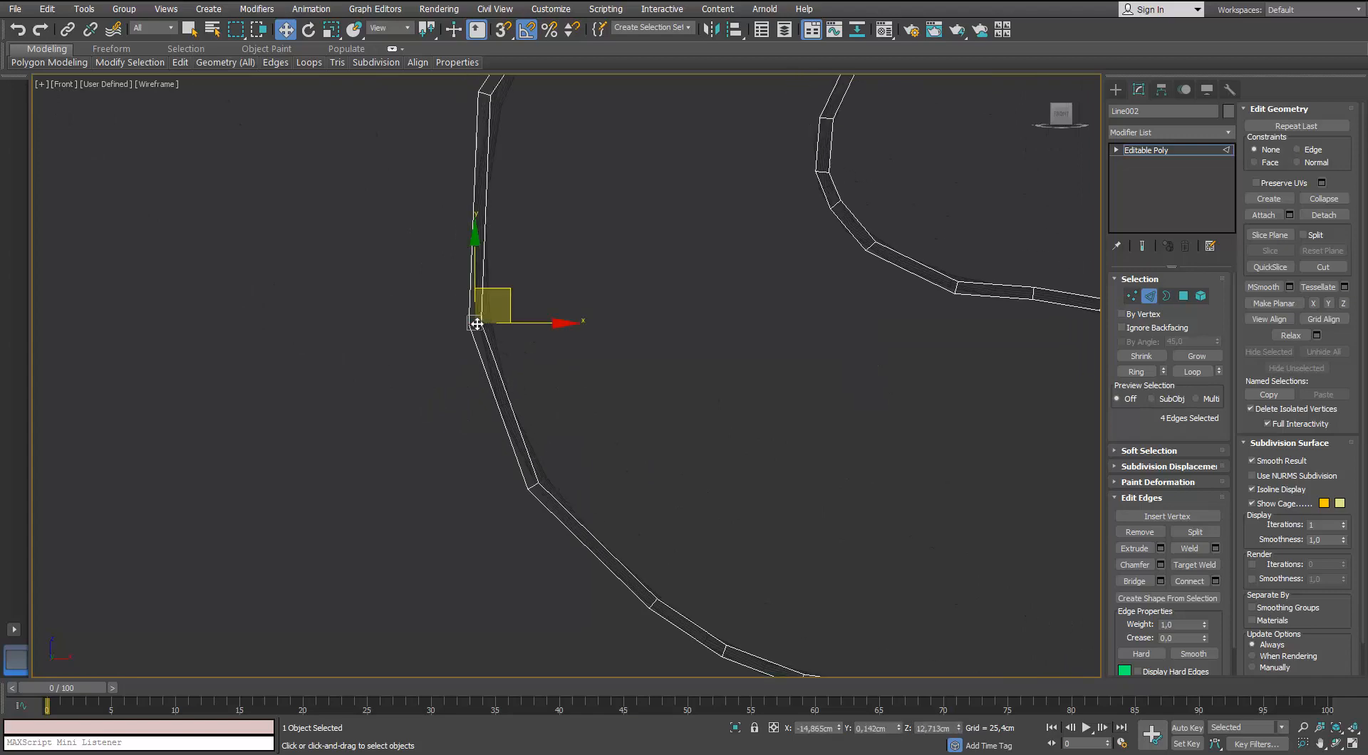
middle_drag(484, 134, 508, 316)
ctrl+click(506, 278)
middle_drag(520, 508, 514, 386)
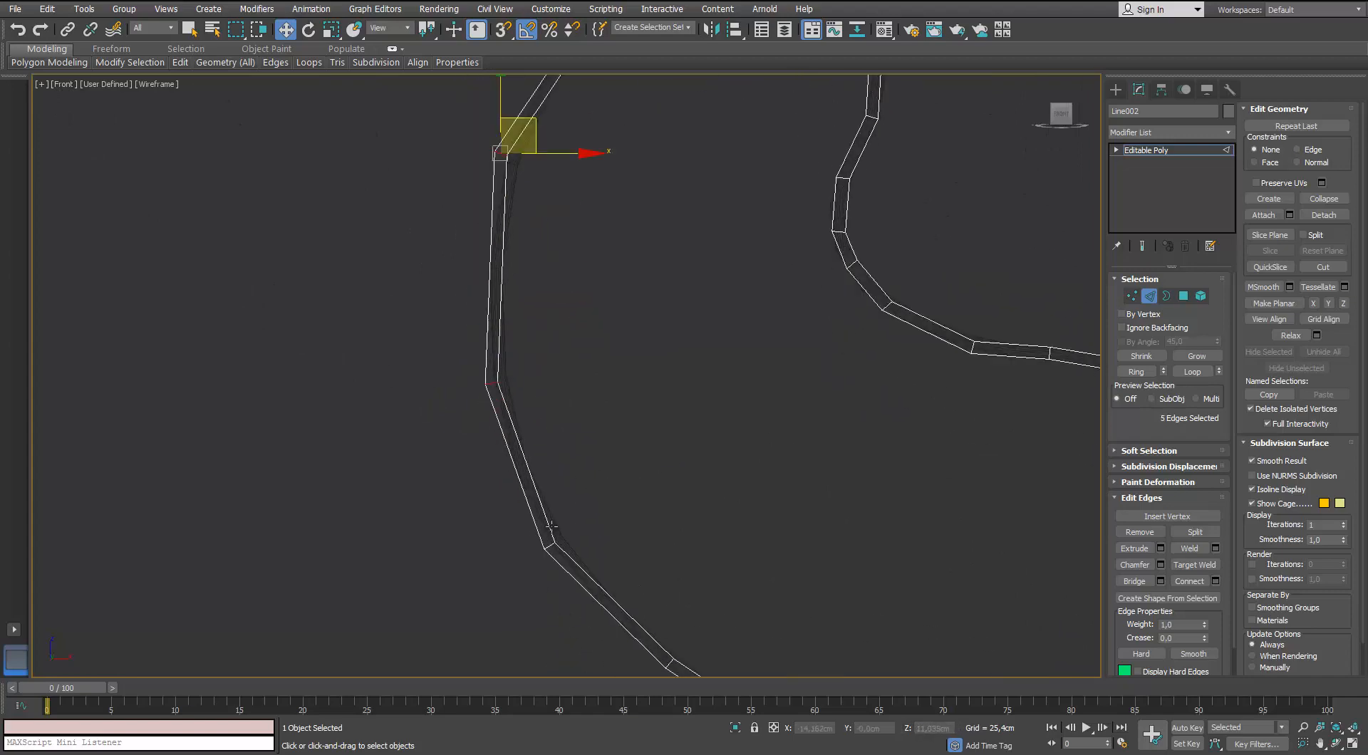
scroll(551, 530, up, 2)
middle_drag(552, 530, 535, 427)
ctrl+click(535, 450)
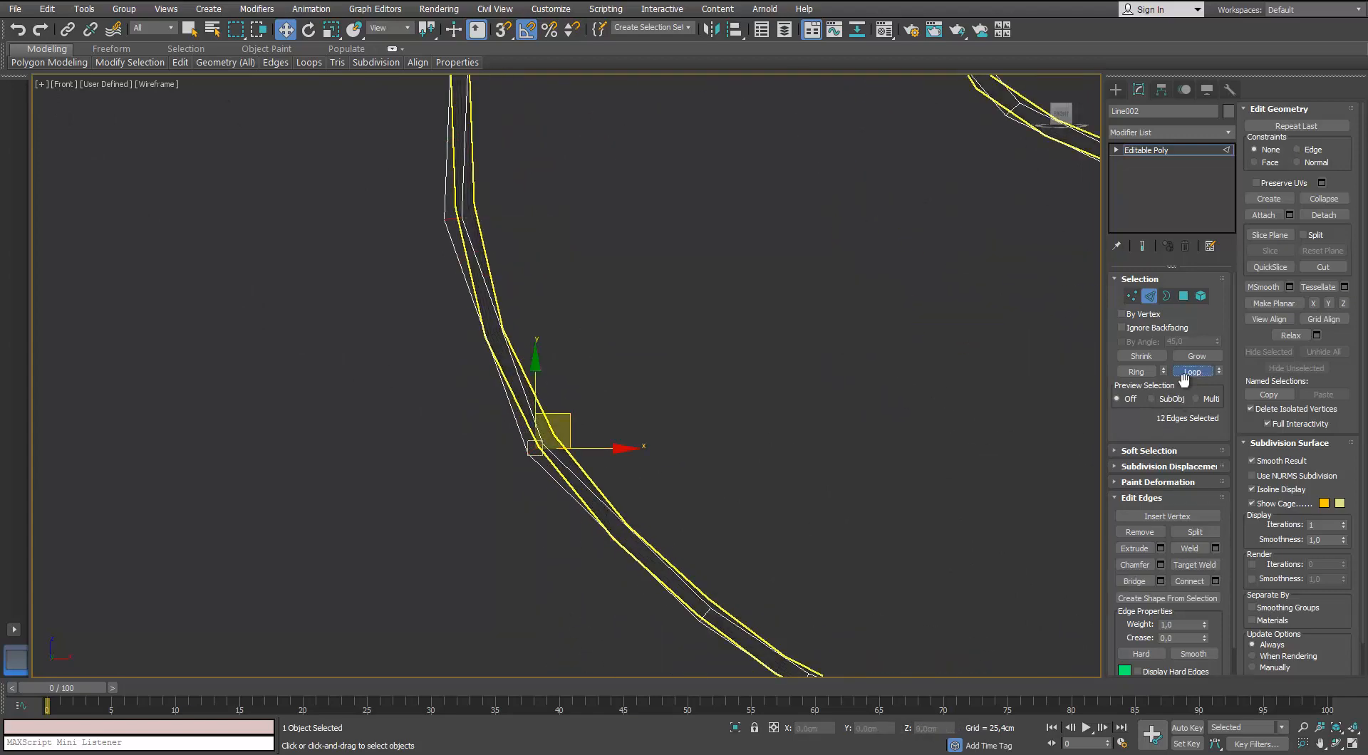
scroll(567, 323, down, 3)
middle_drag(567, 323, 555, 469)
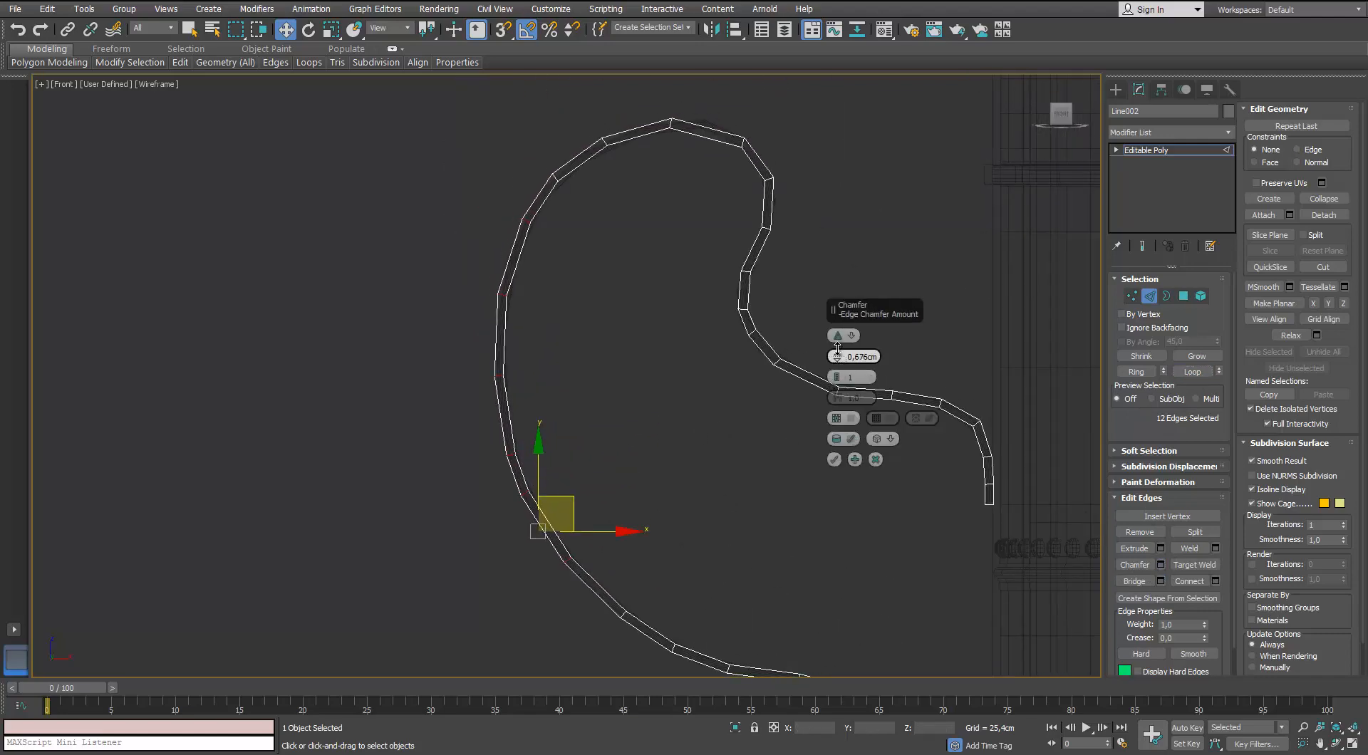
click(834, 460)
Chamfer the eight edges at the two bends above the handle's lower attachment by 0.405 cm.
scroll(771, 404, up, 10)
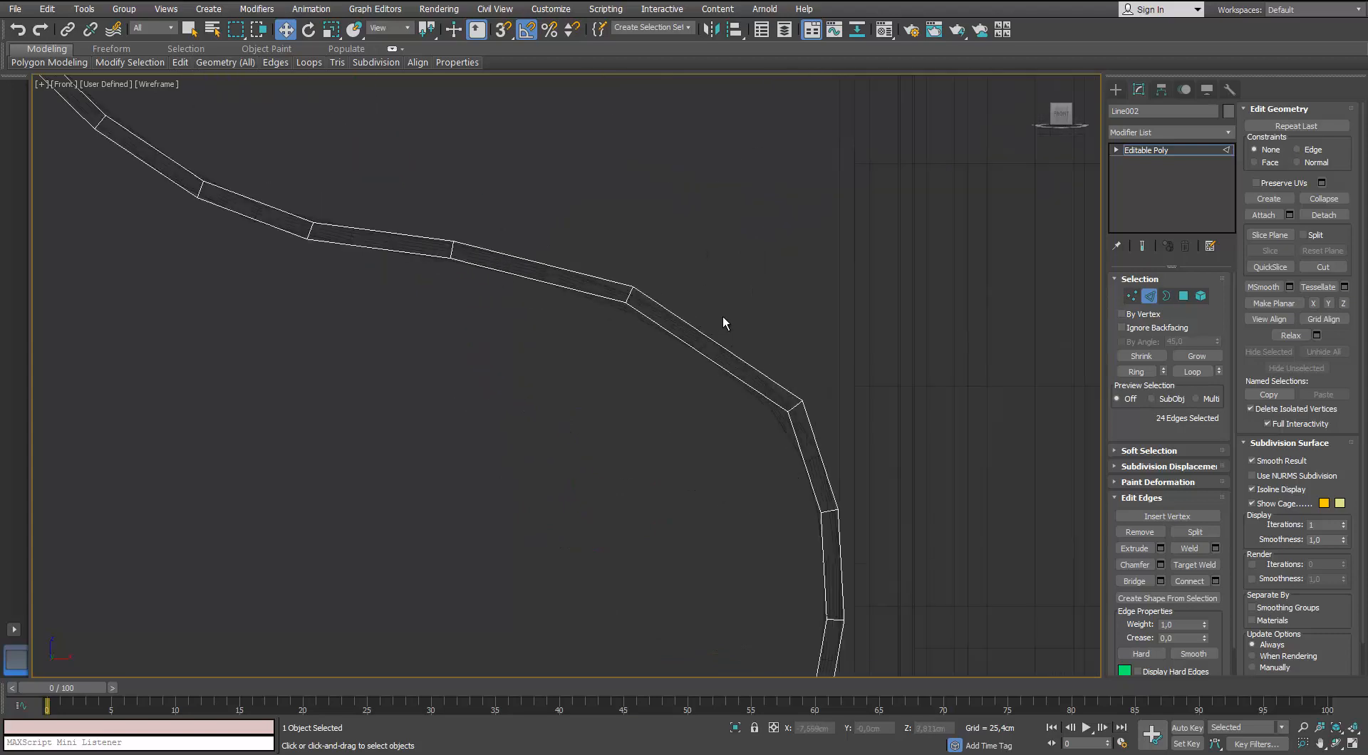
click(687, 361)
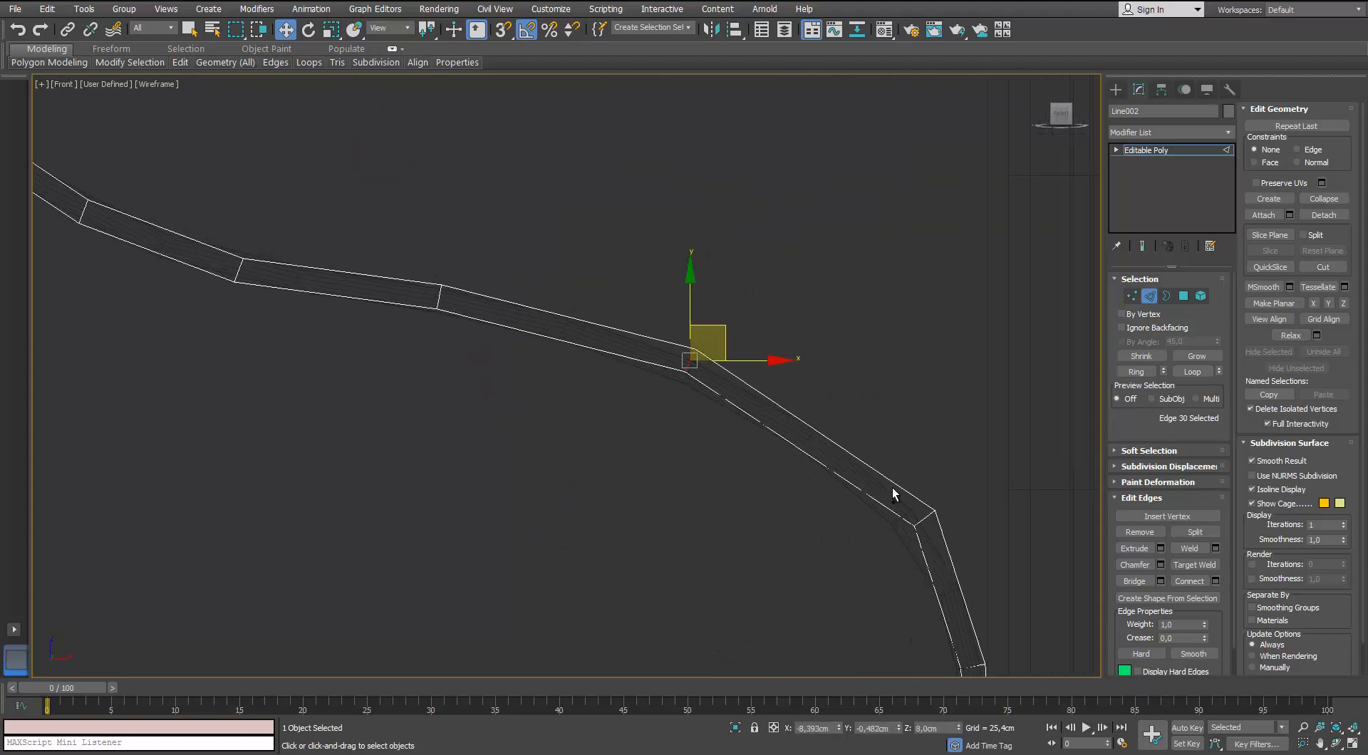
ctrl+click(924, 518)
scroll(919, 508, down, 2)
middle_drag(910, 485, 832, 359)
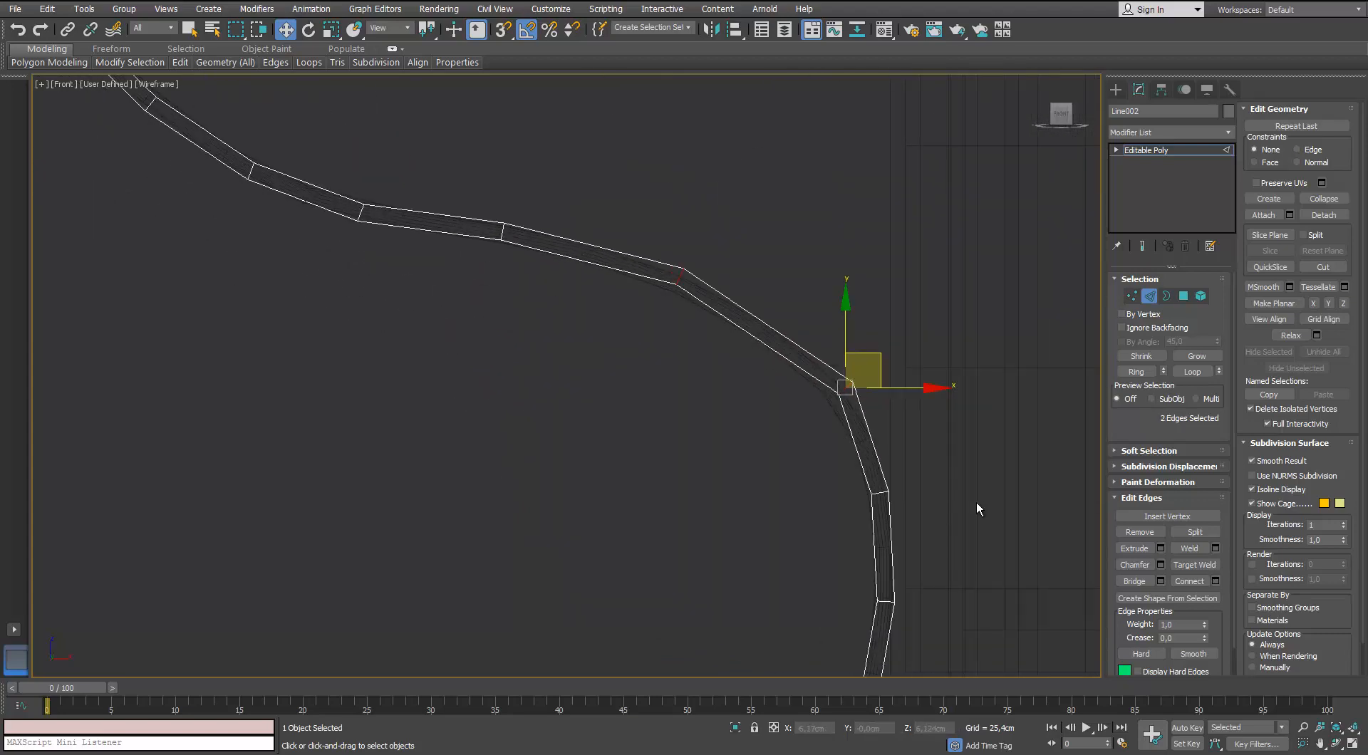
click(1161, 565)
drag(838, 360, 837, 391)
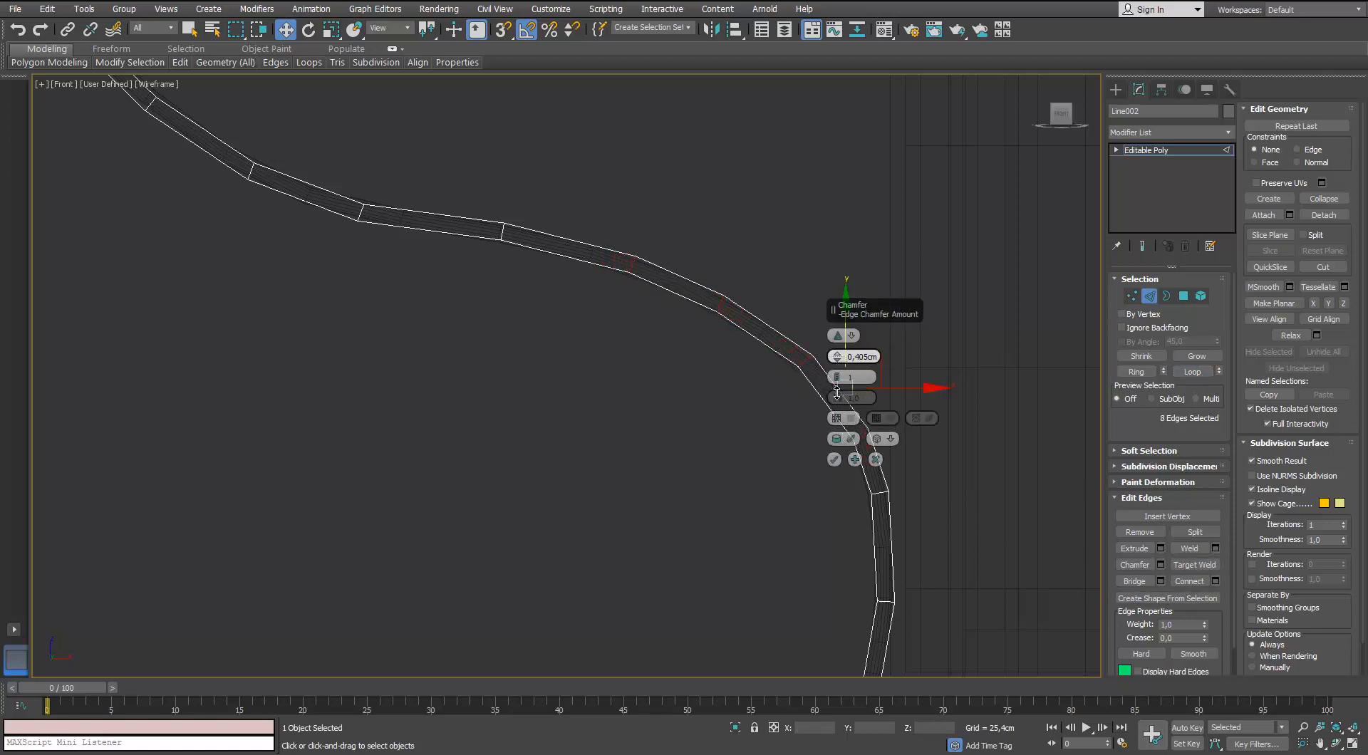
click(830, 454)
click(821, 503)
Move the four edges at the bend above the handle's upper attachment slightly inward and down to follow the high-poly outline.
scroll(820, 503, down, 1)
middle_drag(821, 503, 728, 300)
scroll(713, 277, down, 1)
middle_drag(676, 224, 745, 602)
scroll(745, 602, down, 1)
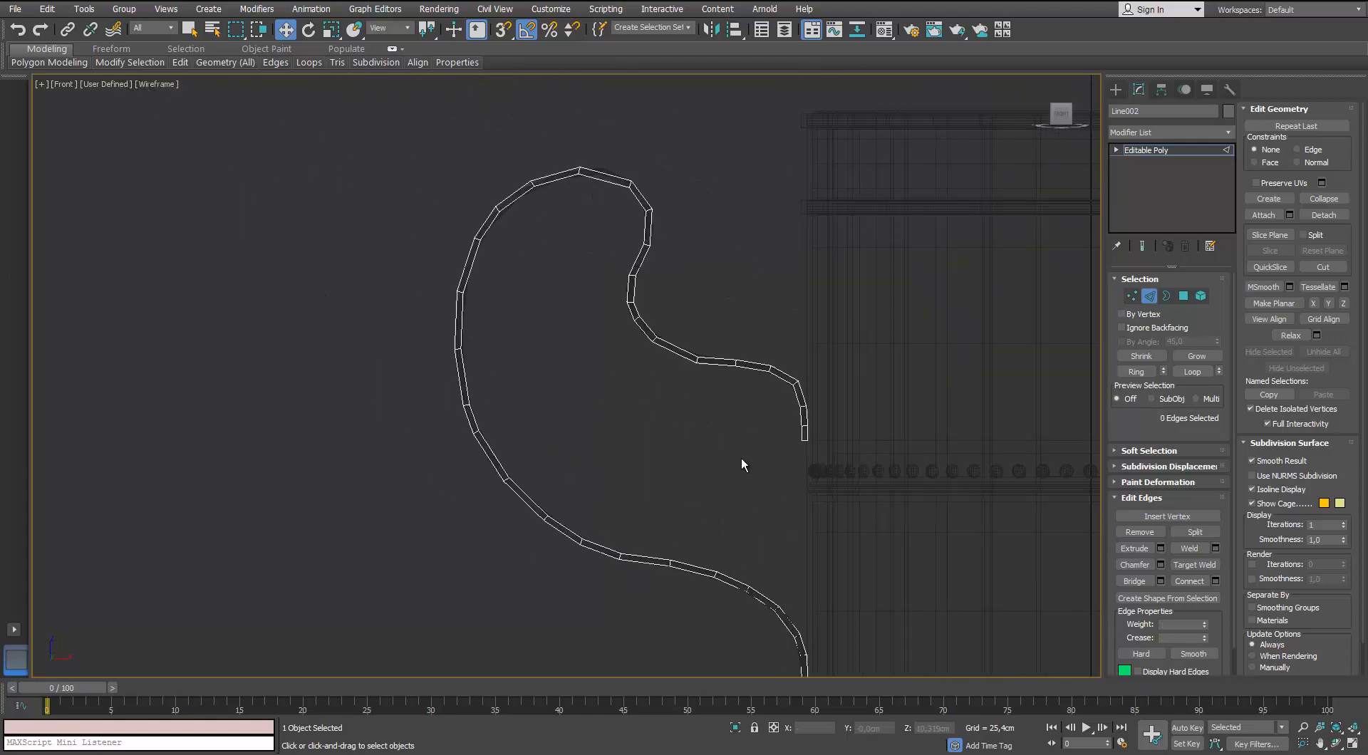
scroll(741, 463, up, 4)
click(768, 285)
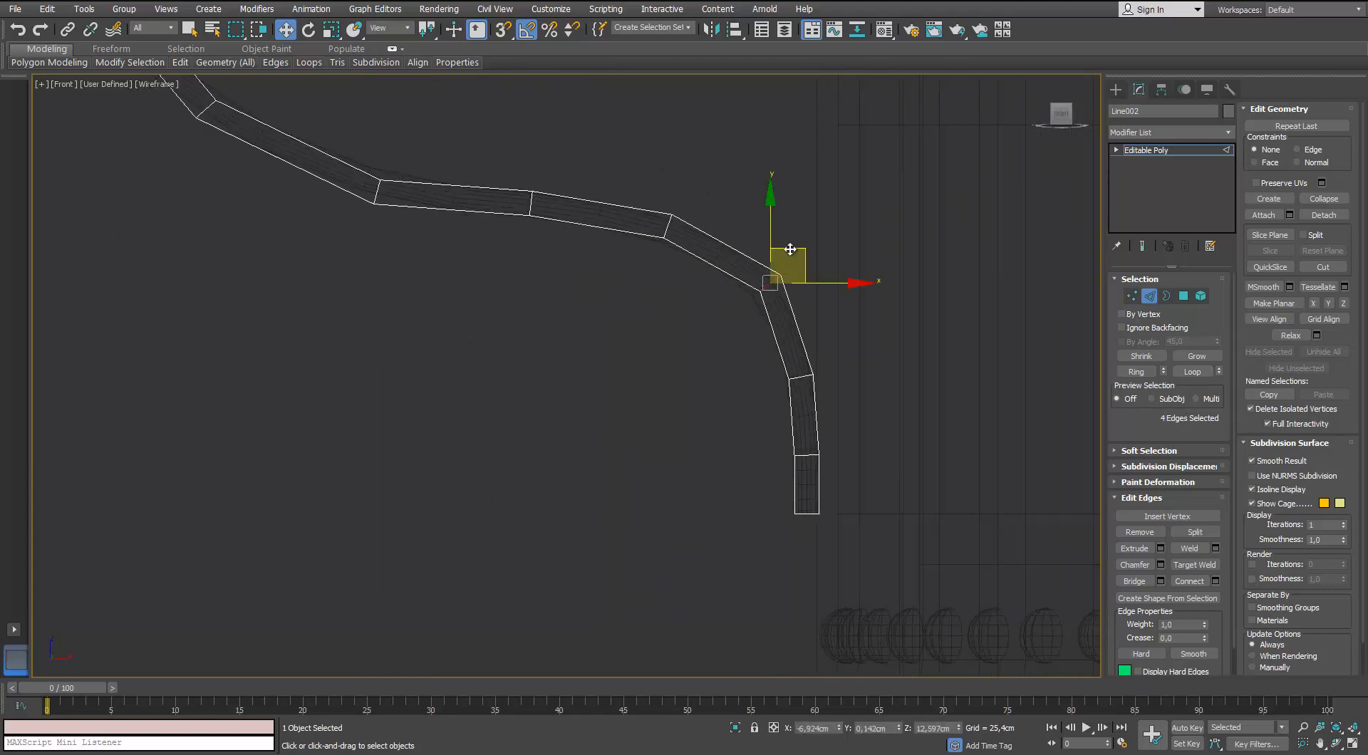
drag(797, 249, 789, 255)
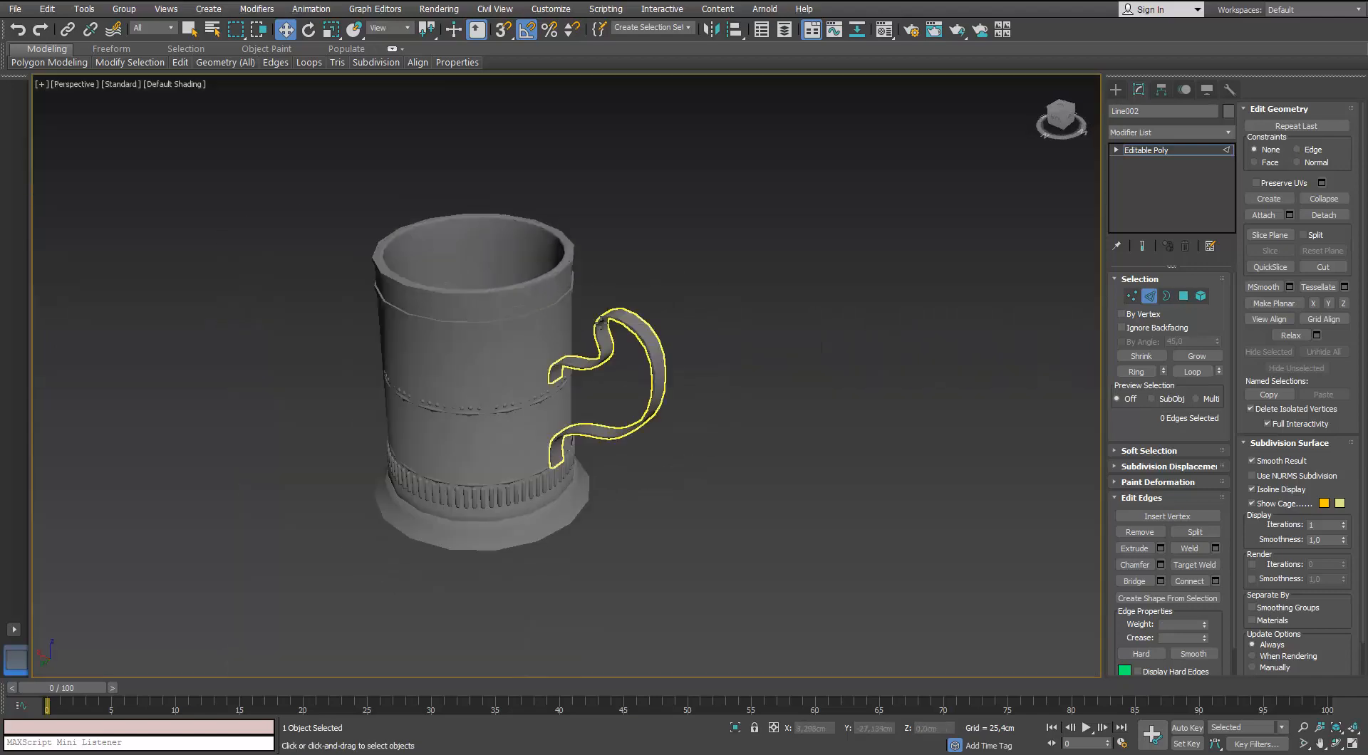
Show edged faces in the perspective view and select the low-poly handle's vertices at the top of the curl.
scroll(574, 337, up, 5)
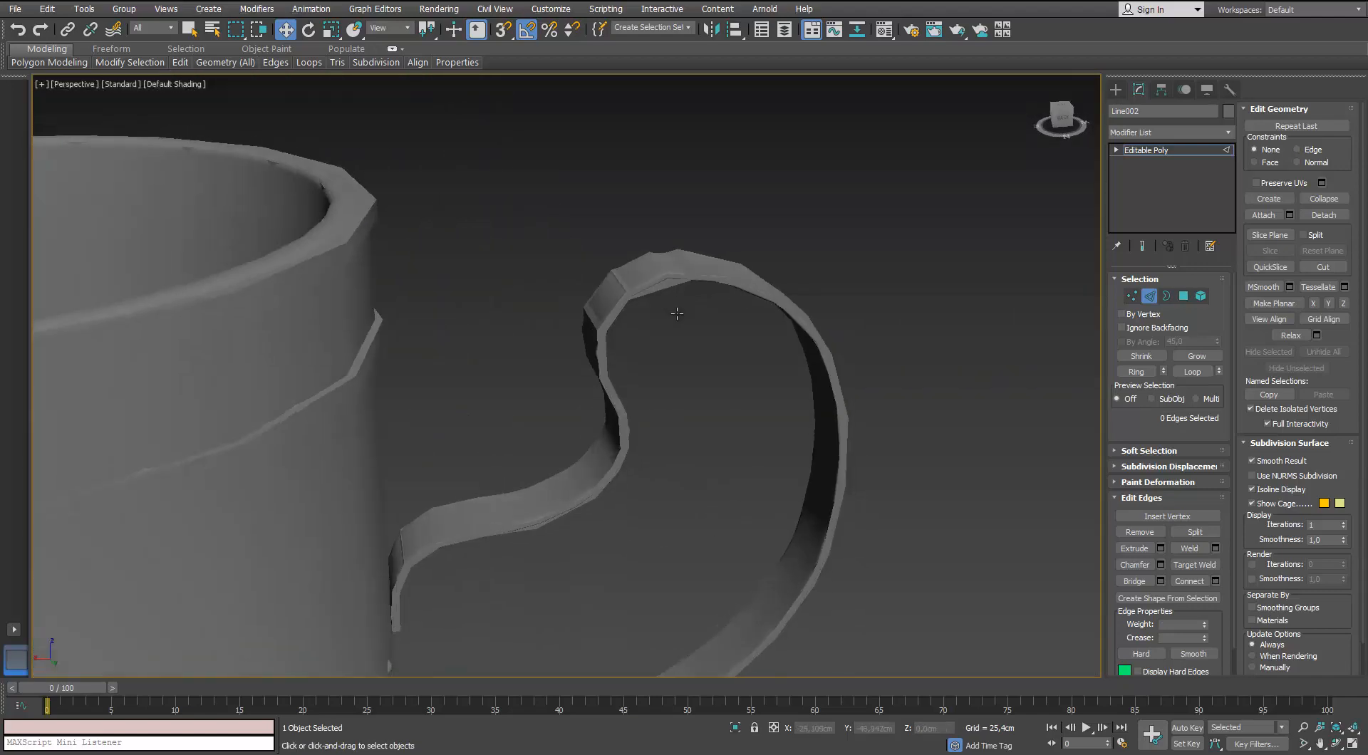
mouse_move(677, 313)
alt+middle_down()
mouse_move(650, 296)
mouse_move(640, 250)
mouse_move(664, 347)
mouse_move(672, 314)
mouse_move(677, 347)
mouse_move(699, 327)
mouse_move(753, 338)
alt+middle_up()
scroll(640, 250, up, 3)
scroll(664, 348, down, 2)
key(F4)
click(1131, 298)
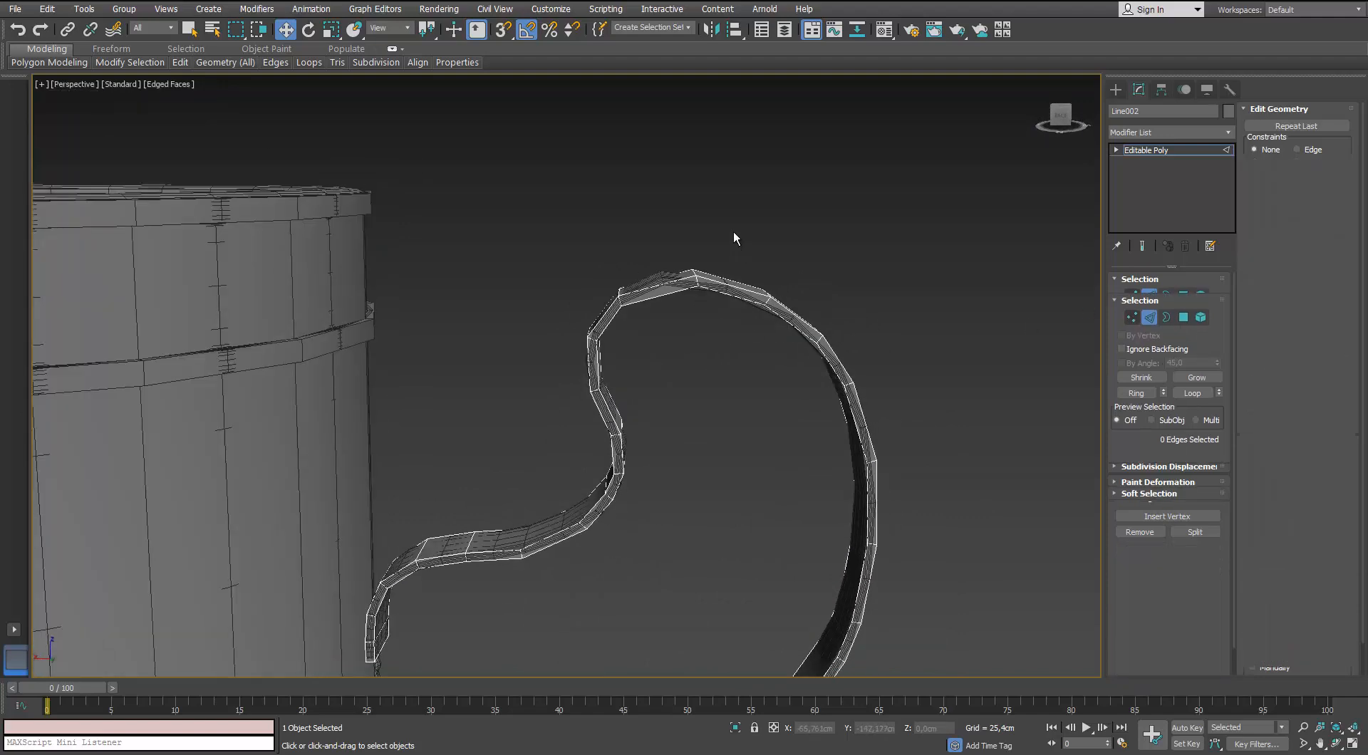
drag(733, 232, 672, 339)
scroll(682, 270, up, 4)
alt+middle_drag(680, 271, 796, 451)
Reselect the low-poly handle and move the vertices at the curl's front upper bend about -0.09 cm in X and 0.03 cm in Z.
click(1132, 295)
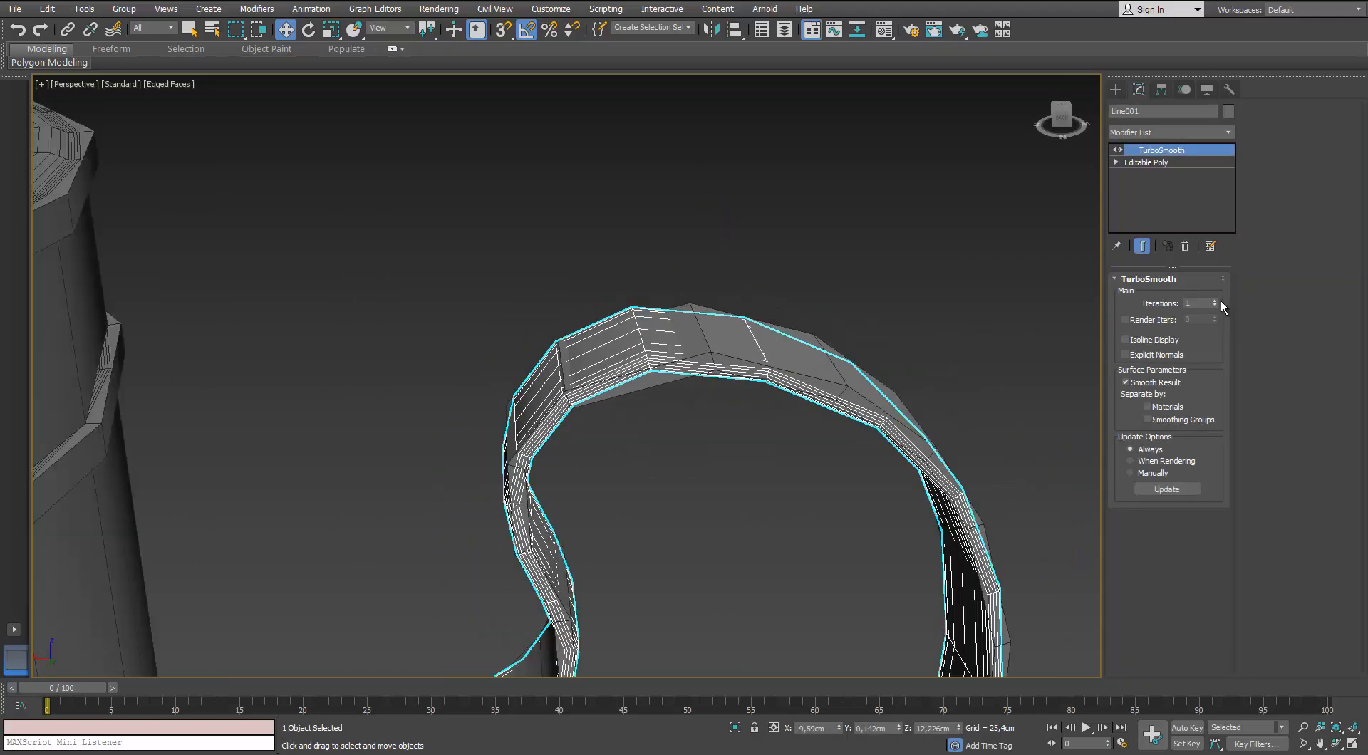
click(952, 422)
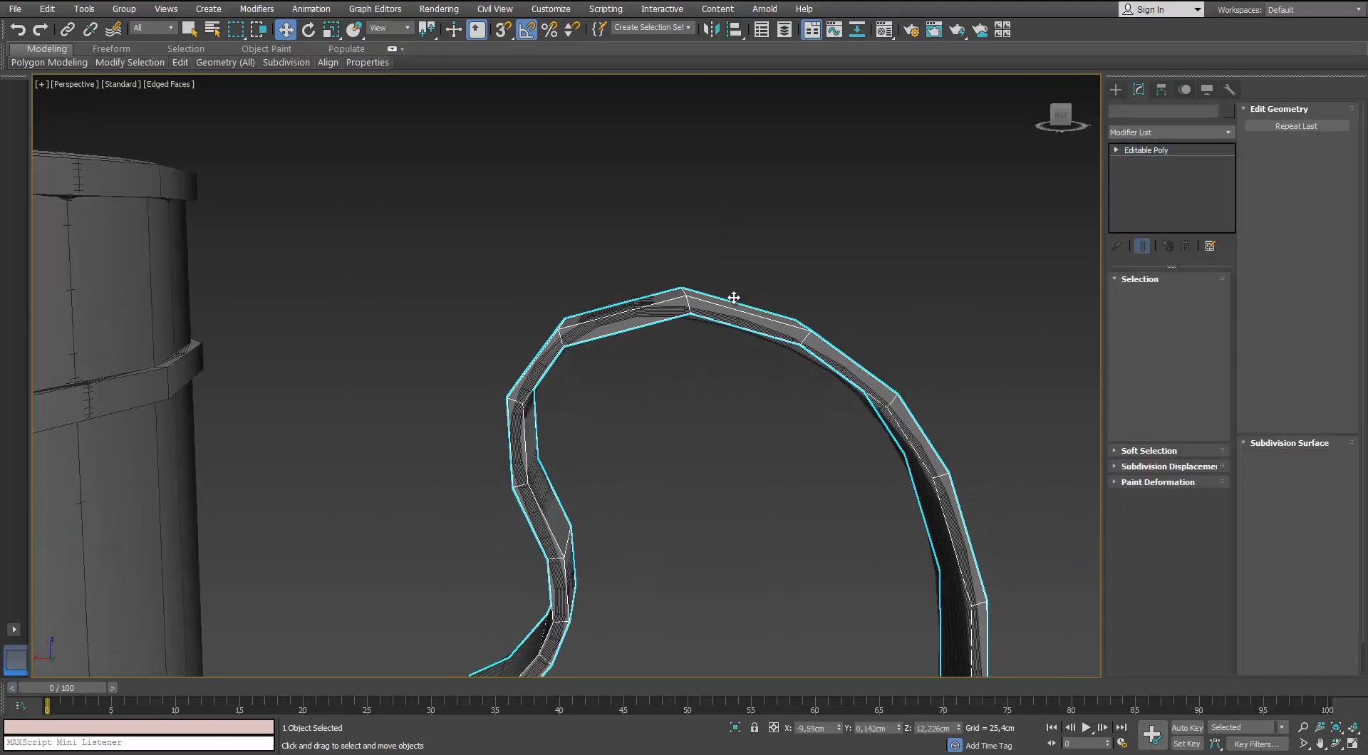
click(1137, 296)
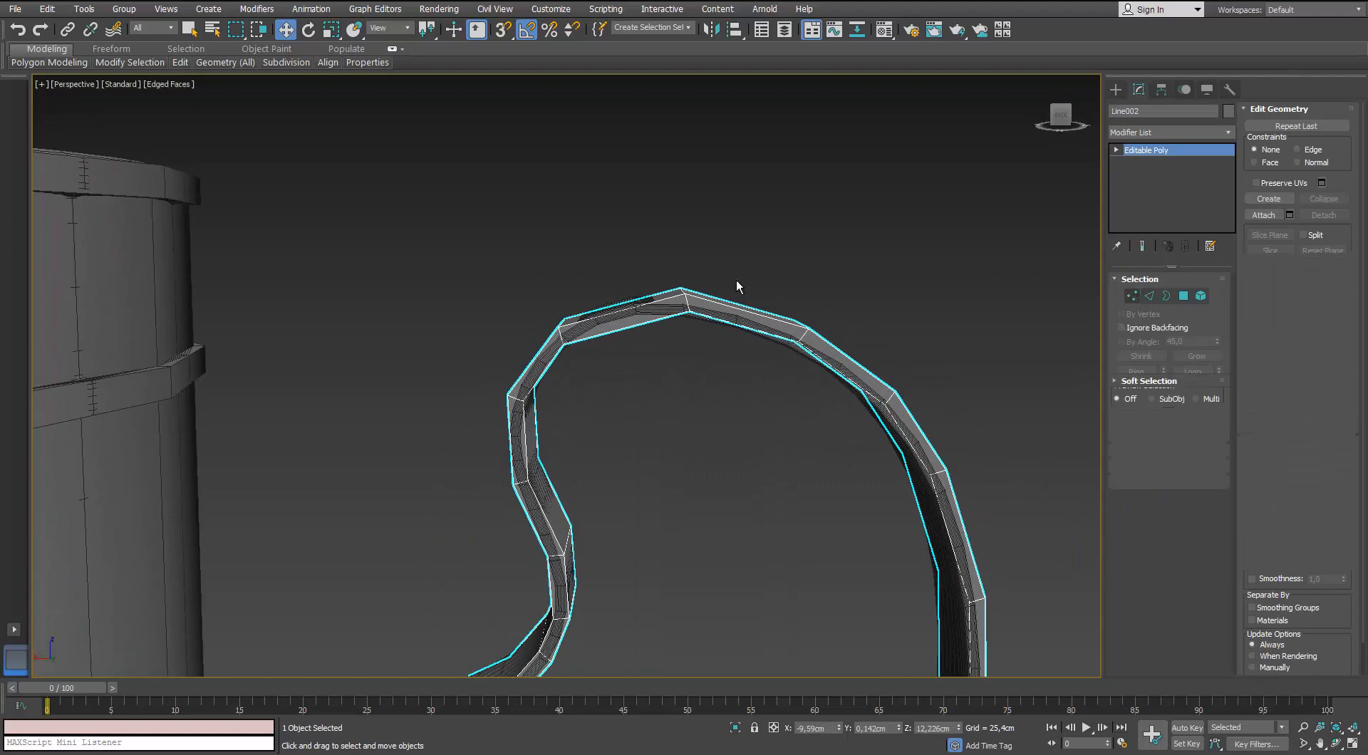
drag(646, 284, 600, 308)
drag(531, 260, 532, 260)
mouse_move(539, 264)
alt+middle_down()
mouse_move(664, 315)
mouse_move(554, 270)
alt+middle_up()
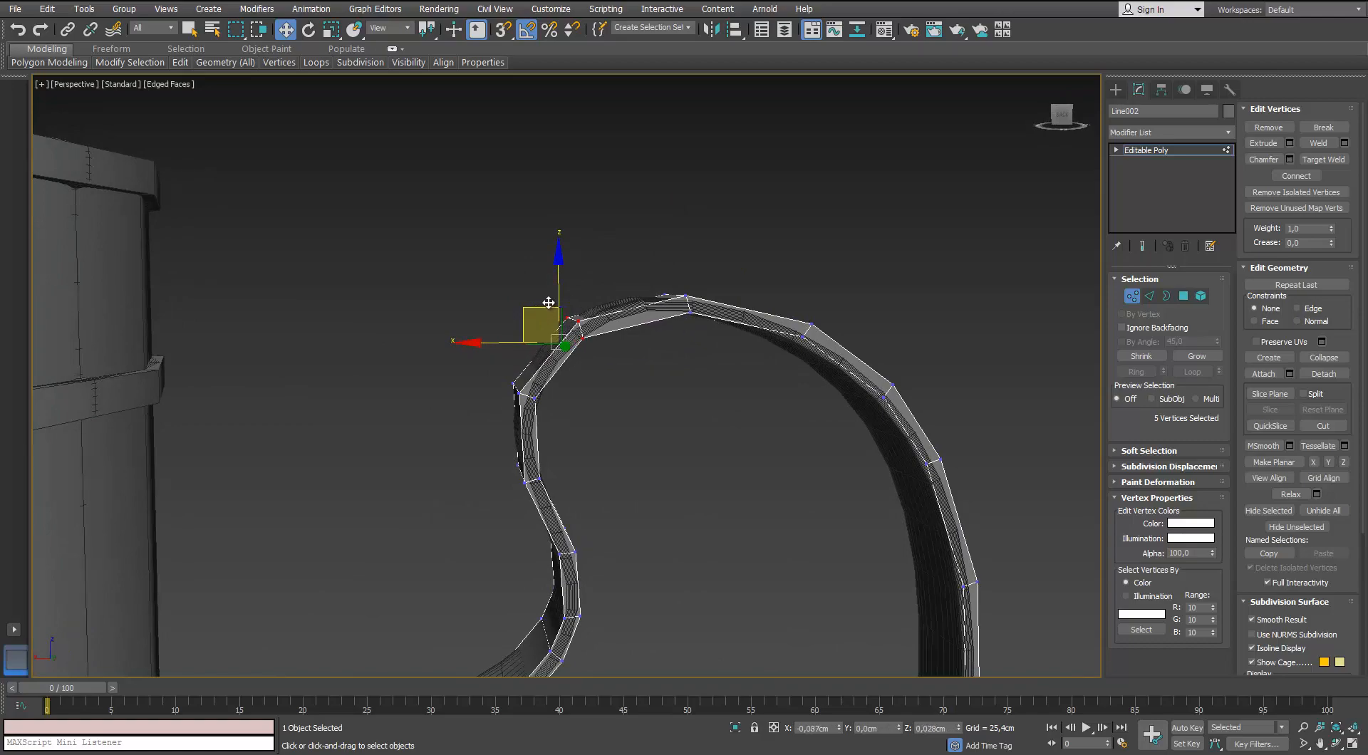
Leave vertex editing and deselect the low-poly handle.
scroll(623, 364, down, 5)
click(634, 374)
middle_drag(649, 386, 650, 254)
scroll(577, 339, up, 5)
scroll(548, 349, down, 4)
alt+middle_drag(568, 348, 629, 357)
click(1136, 298)
click(921, 362)
scroll(920, 362, down, 6)
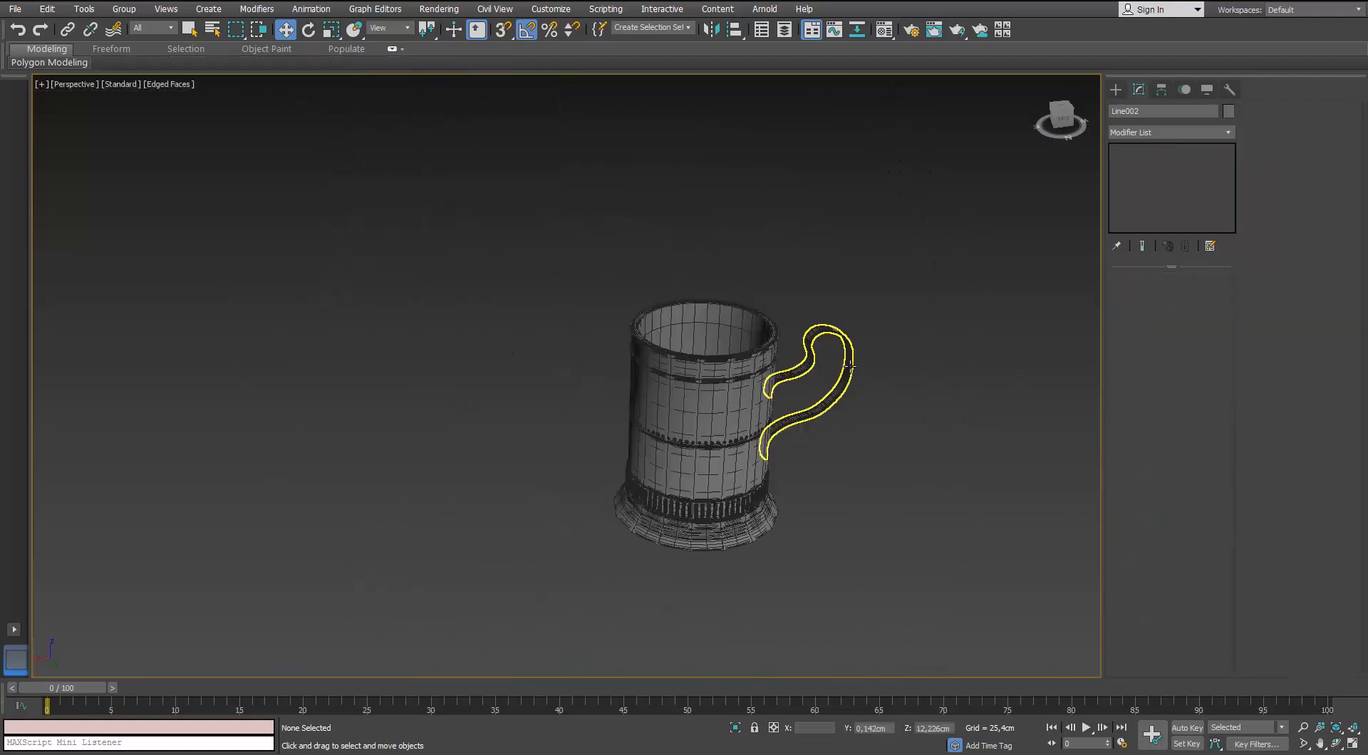
Hide the Mug_HP layer to leave only the low-poly mug displayed.
alt+middle_drag(857, 396, 848, 421)
scroll(833, 379, up, 5)
scroll(835, 383, down, 5)
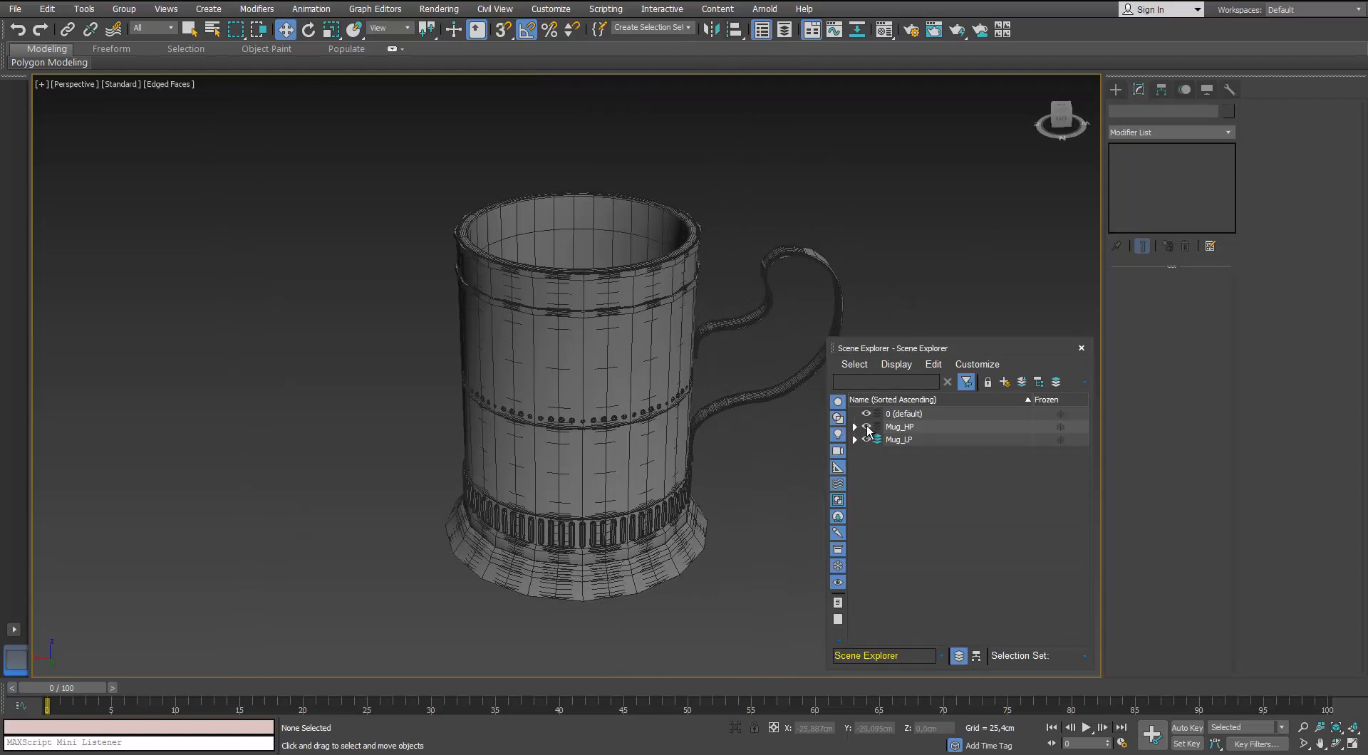
click(866, 427)
scroll(799, 354, up, 3)
click(556, 447)
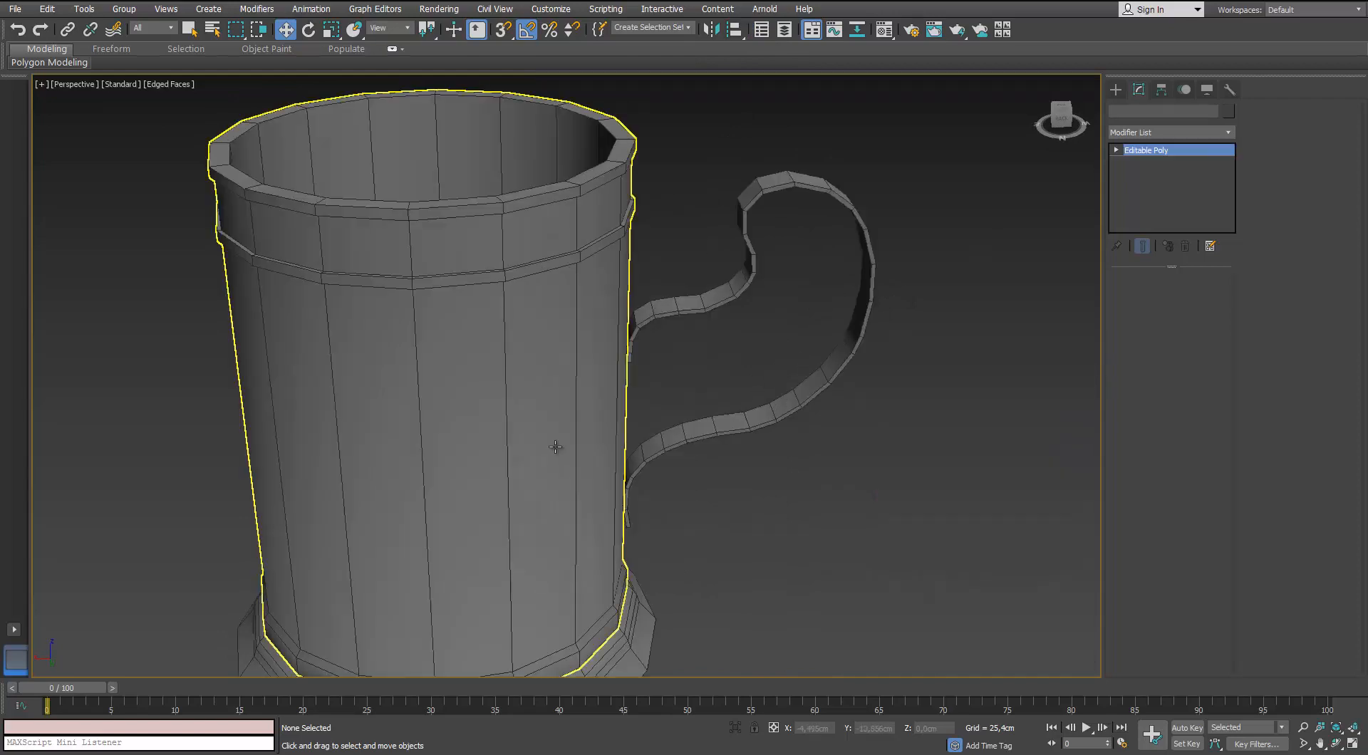
scroll(555, 446, down, 4)
middle_drag(555, 446, 555, 403)
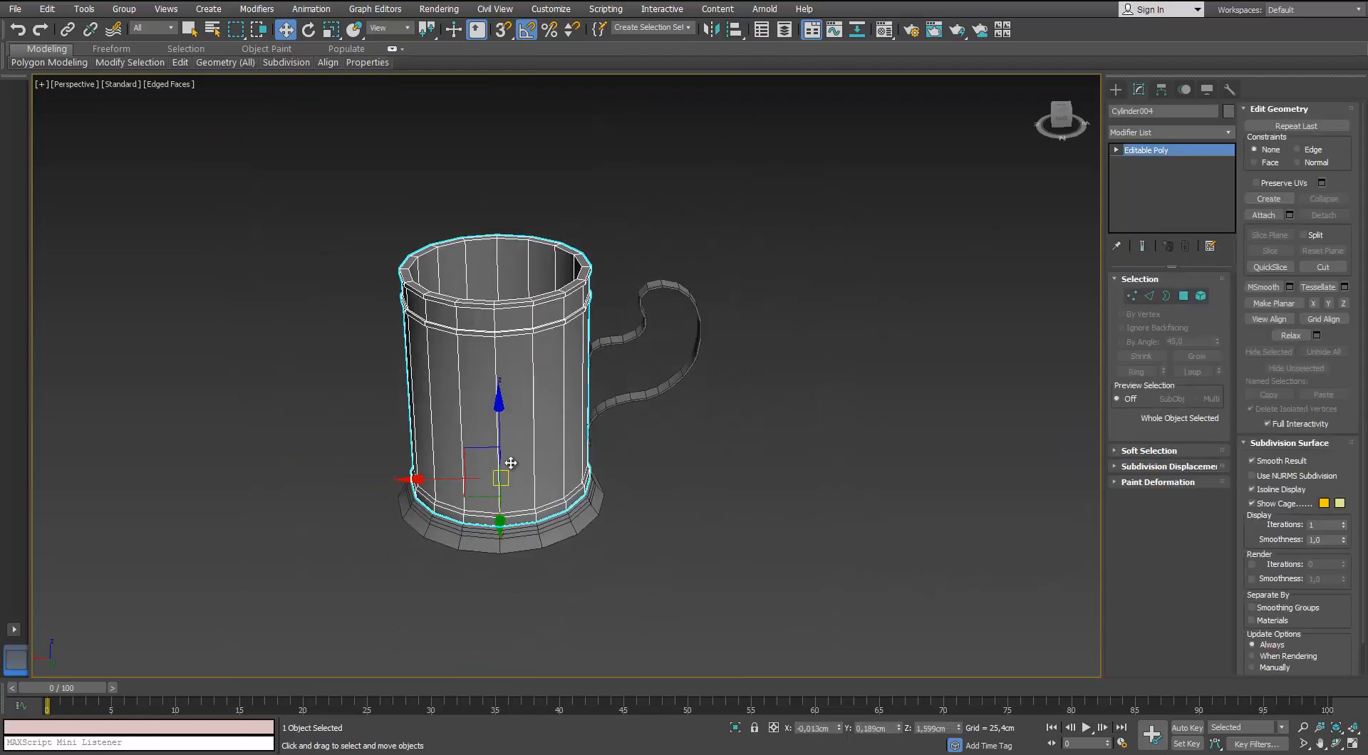
alt+middle_drag(511, 463, 556, 444)
click(700, 436)
key(m)
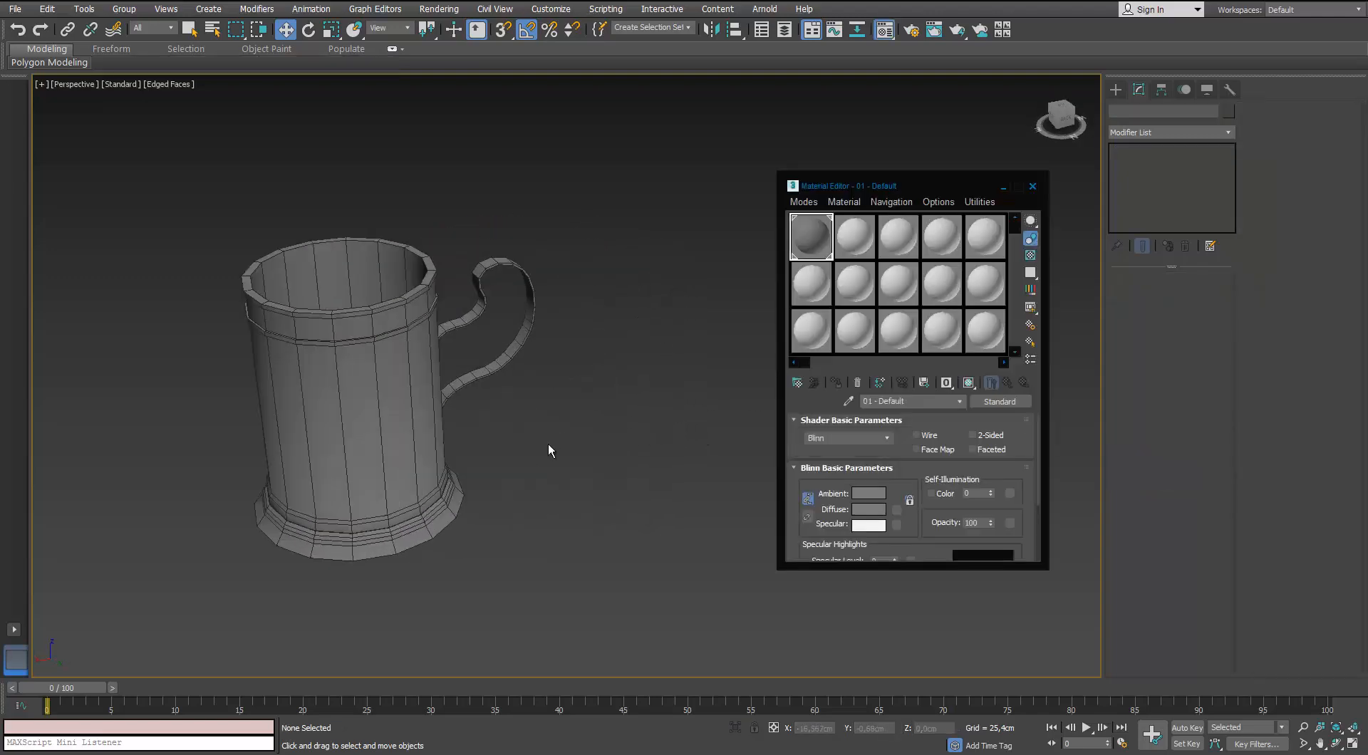
click(1033, 187)
Add an Unwrap UVW modifier to the low-poly mug body.
click(278, 406)
scroll(278, 407, up, 3)
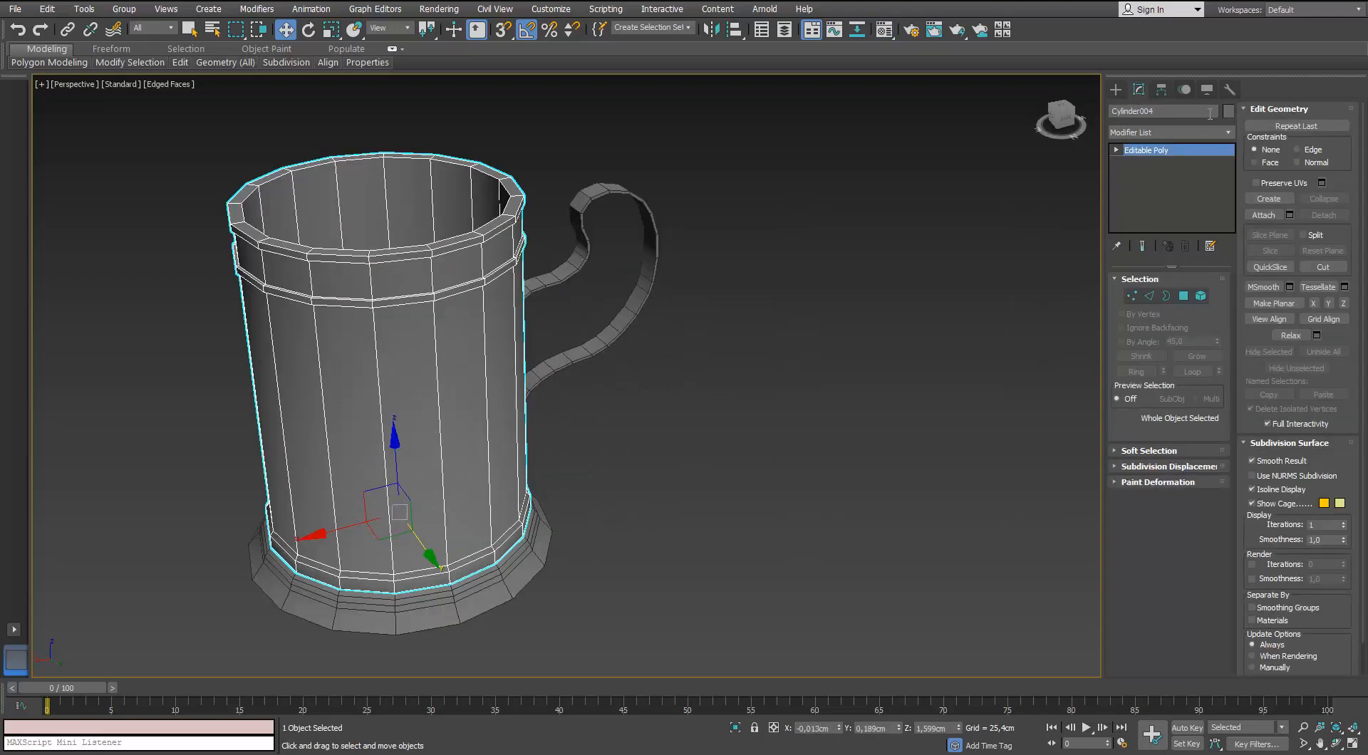
click(1228, 132)
key(u)
key(Return)
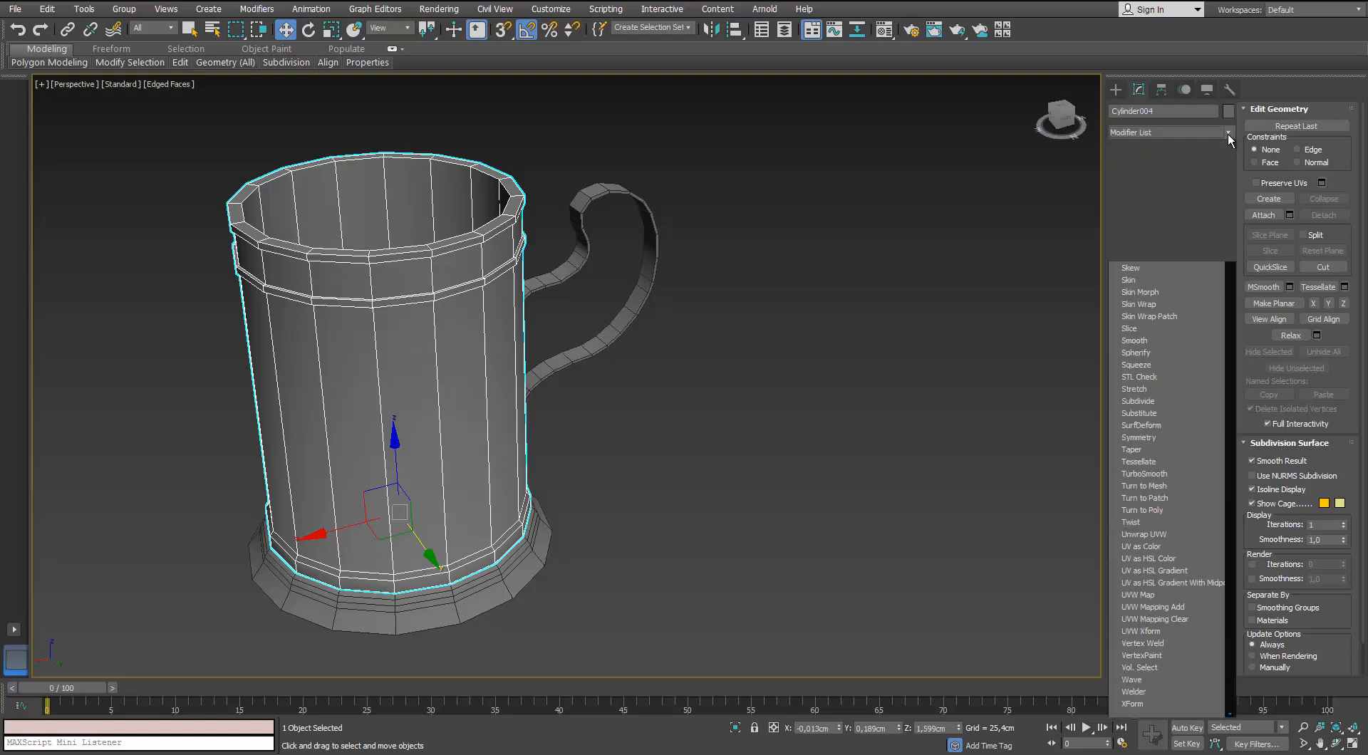
middle_drag(699, 287, 650, 288)
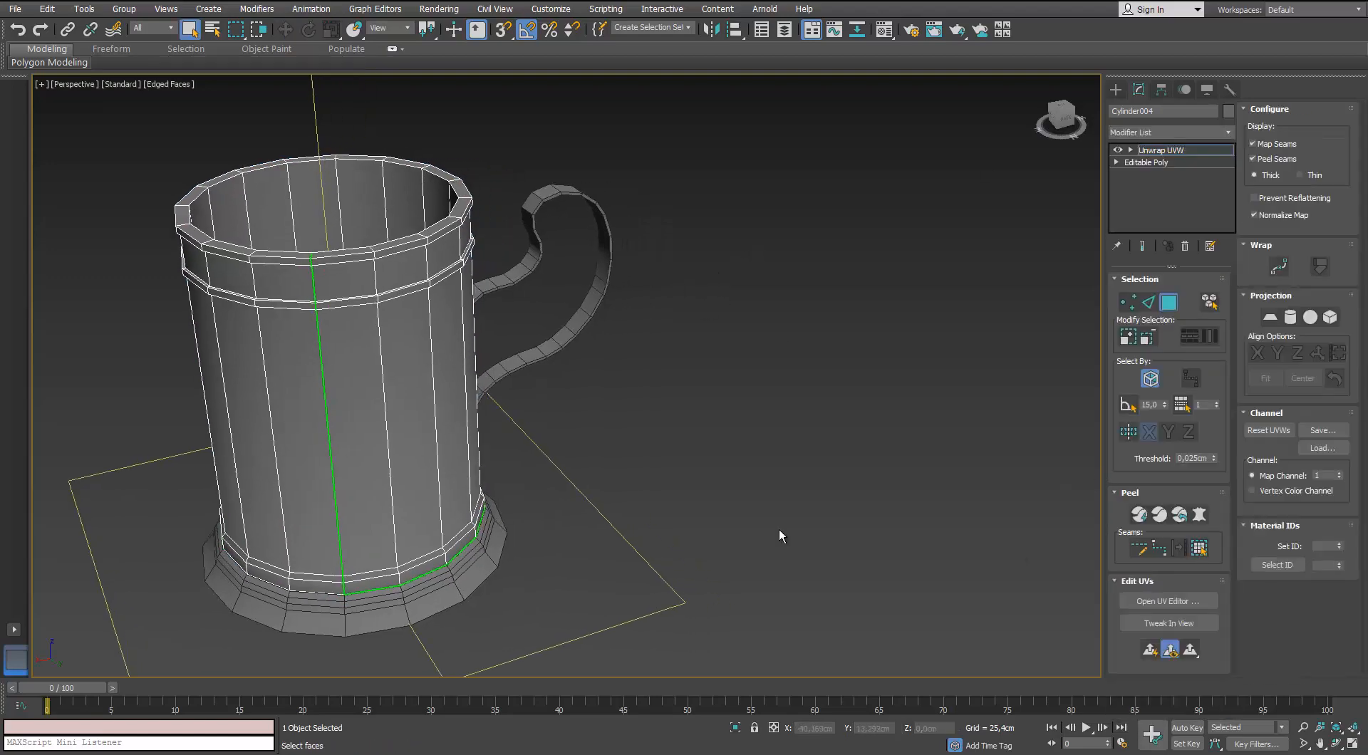
Select all faces of the mug body by expanding a face selection to the seams, and open the UV editor.
click(427, 425)
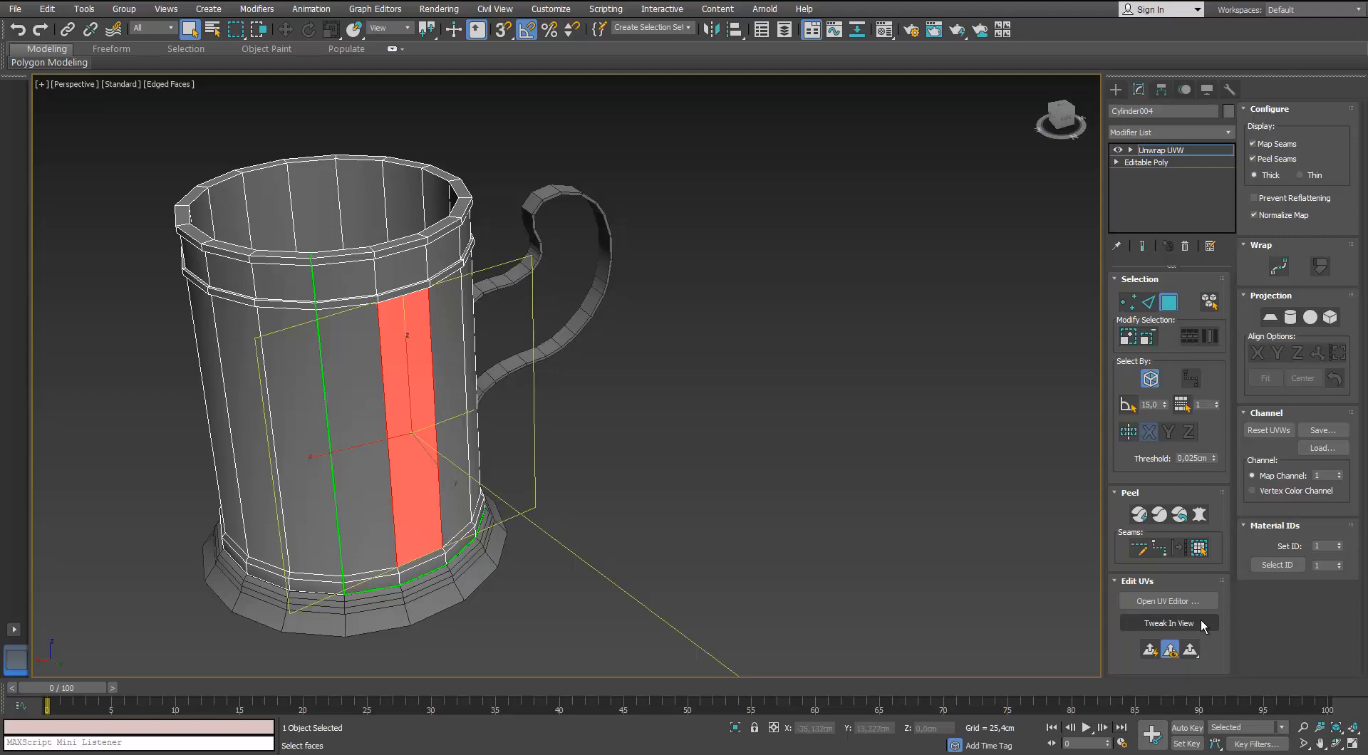
click(1197, 549)
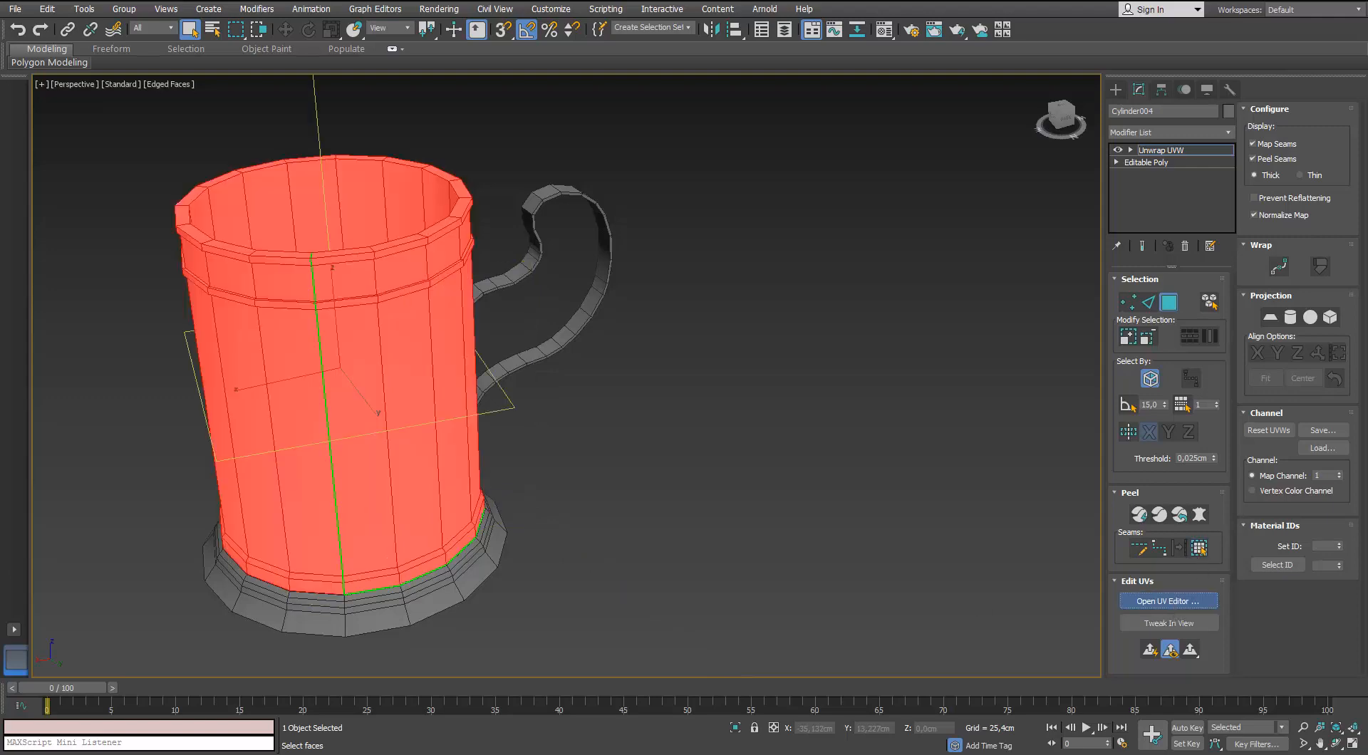
click(1168, 601)
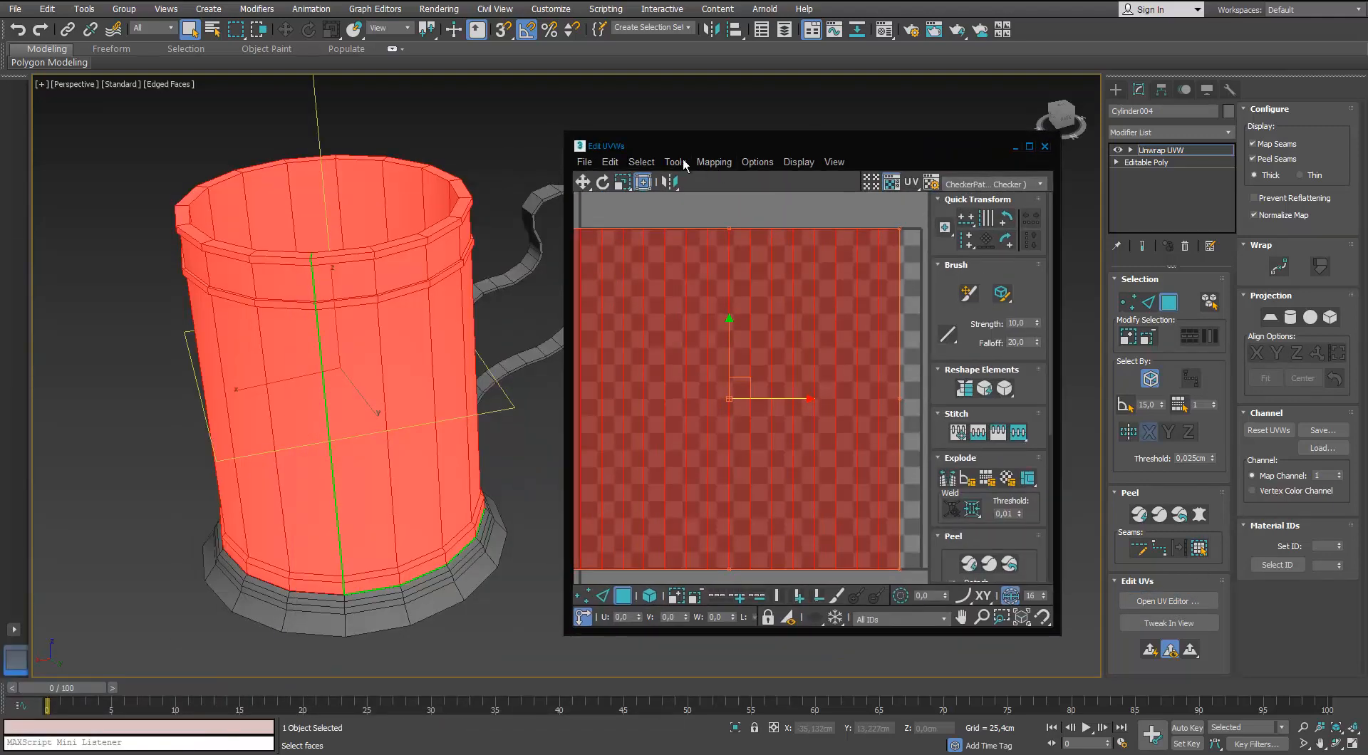
Apply Normal Mapping with the Box Mapping option to the mug body's faces and select all resulting UVs.
click(714, 161)
click(741, 200)
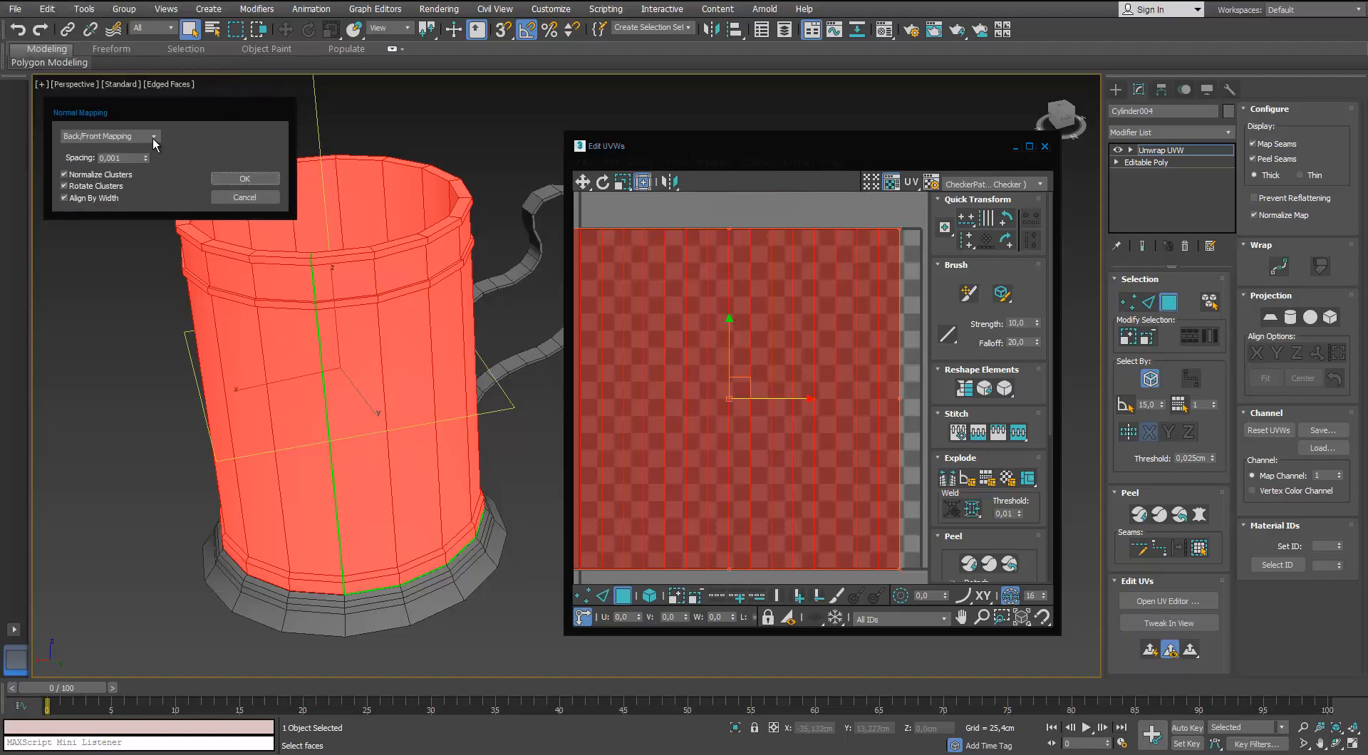
click(153, 138)
click(100, 186)
click(241, 180)
key(ctrl+a)
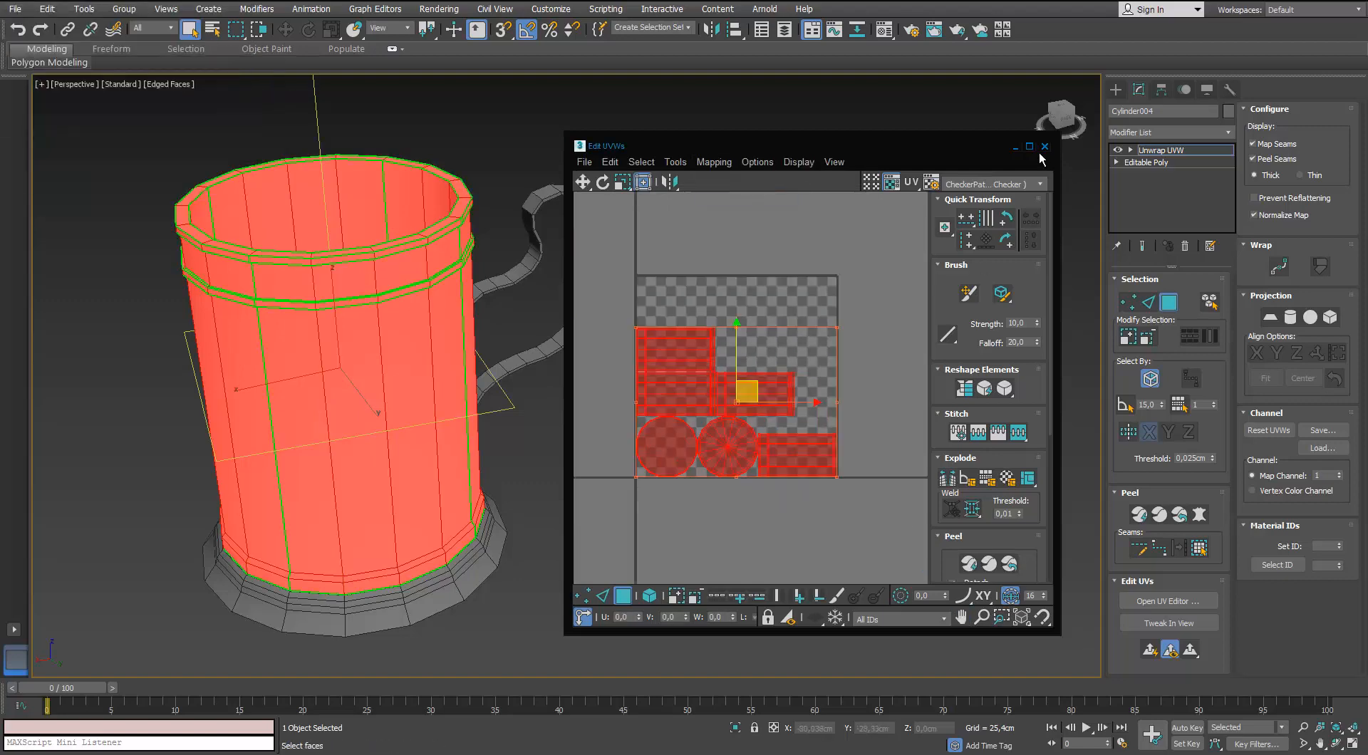
Maximize the UV editor and pack all of the mug body's UV clusters into the UV square.
click(1028, 146)
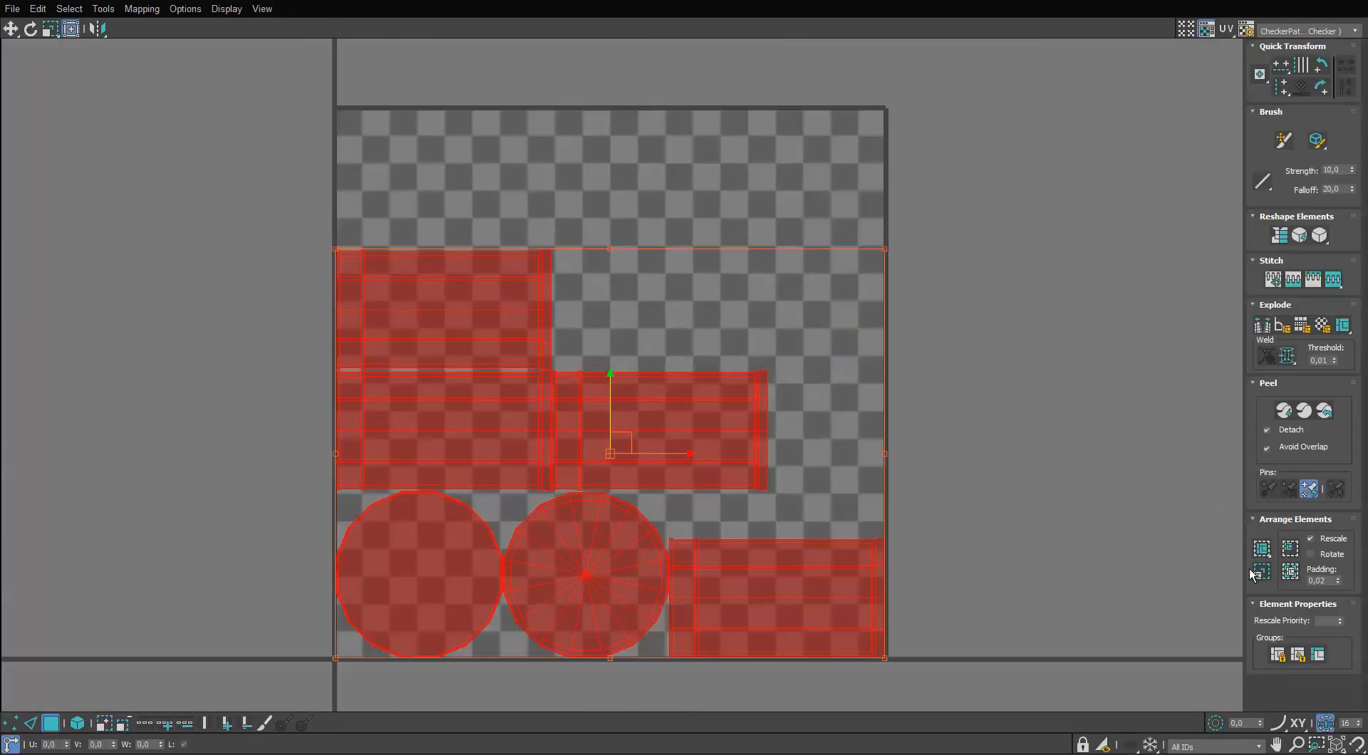
click(1262, 550)
scroll(657, 360, down, 1)
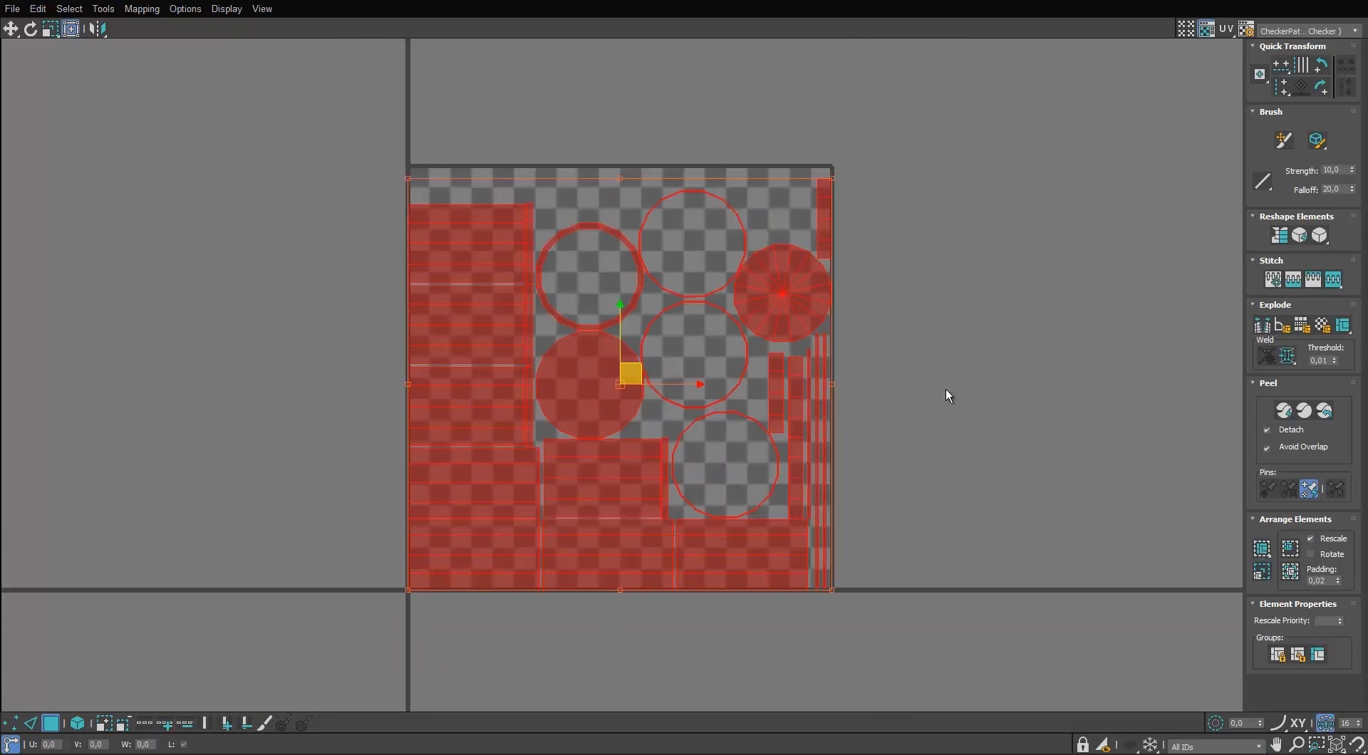
Try to stitch one wide wall cluster of the mug body to its matching cluster along its lower edge.
click(499, 476)
scroll(515, 484, up, 5)
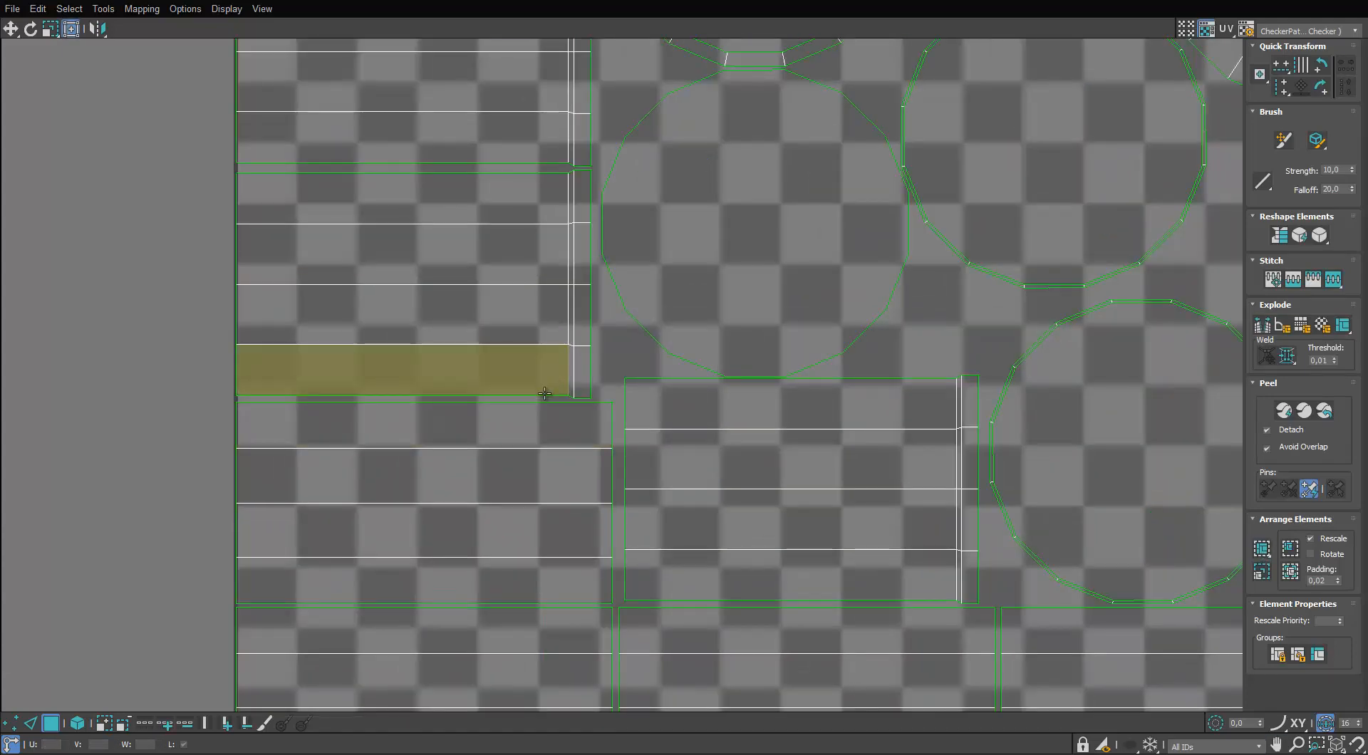
click(120, 683)
scroll(444, 387, up, 1)
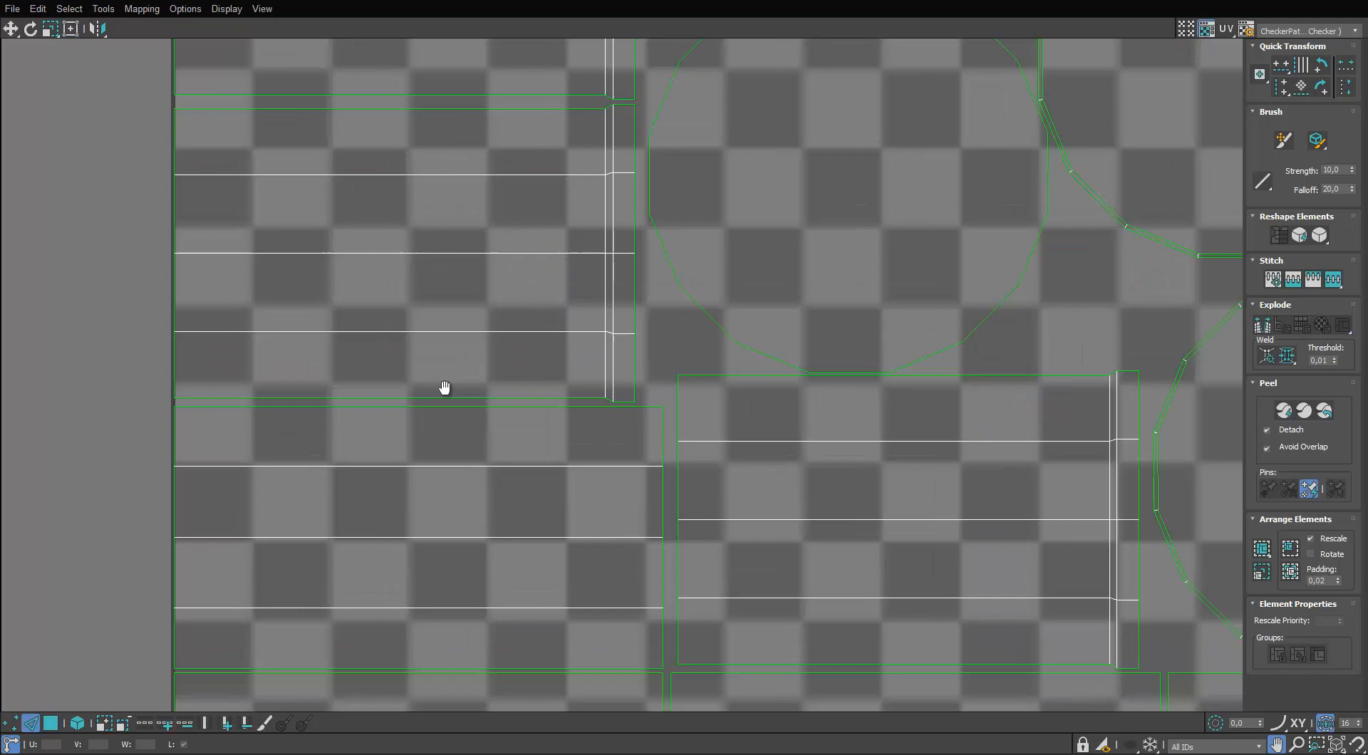
click(536, 398)
scroll(531, 414, down, 3)
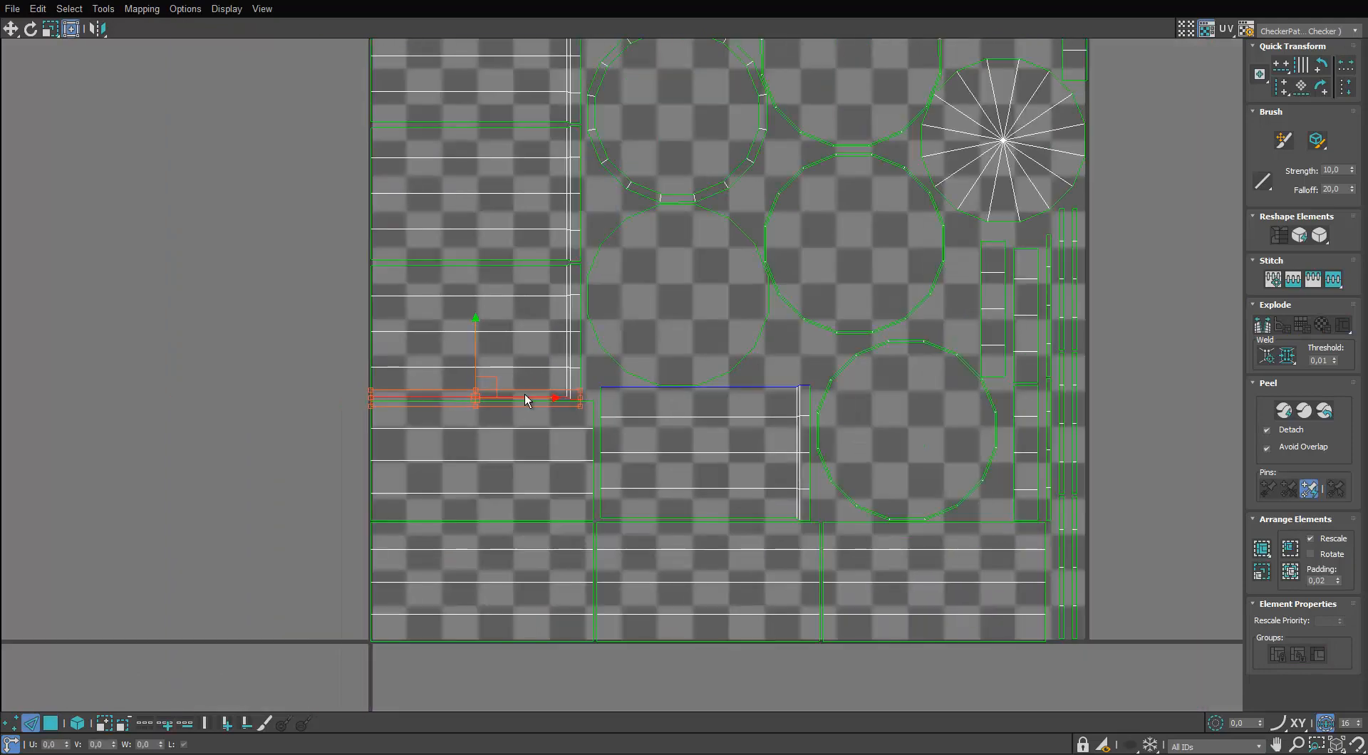
key(s)
key(ctrl+z)
Hide the checker background and move the four wall clusters with narrow end strips outside the UV square.
scroll(538, 376, up, 1)
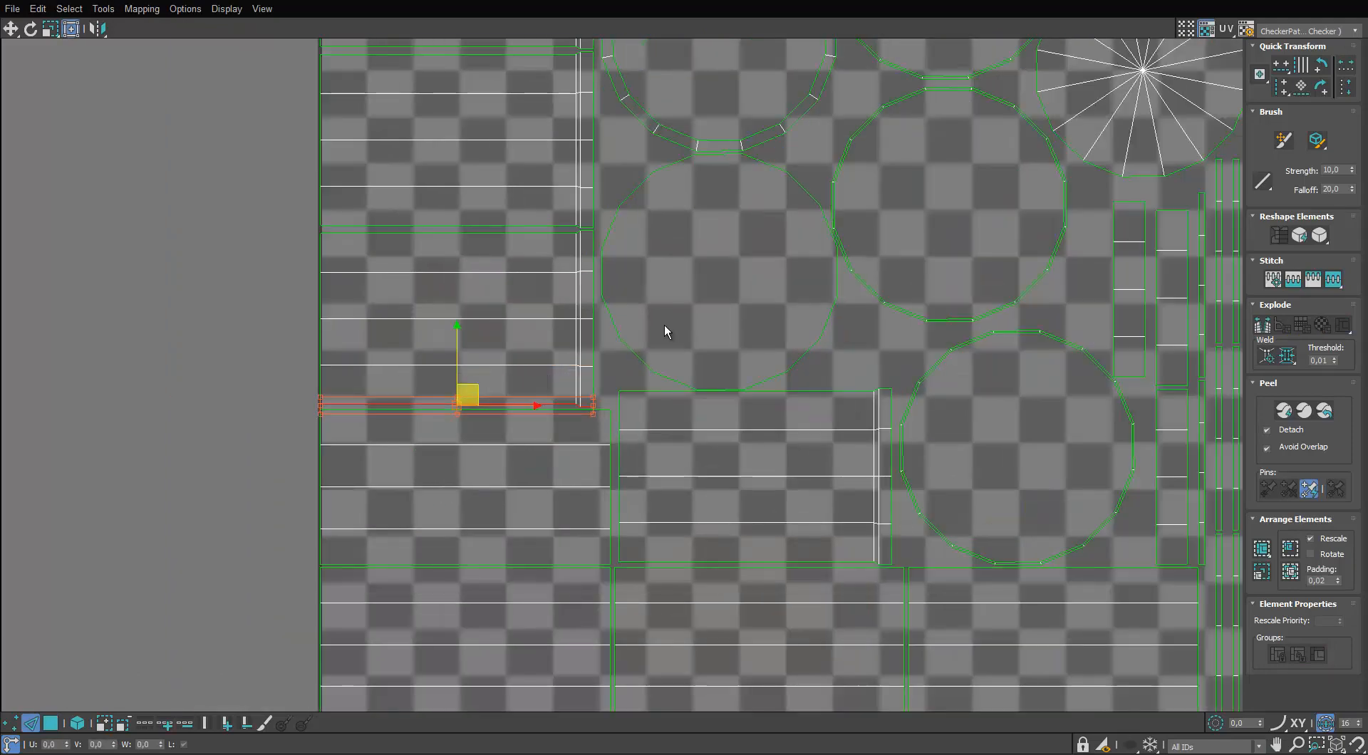
scroll(666, 331, down, 2)
click(1204, 30)
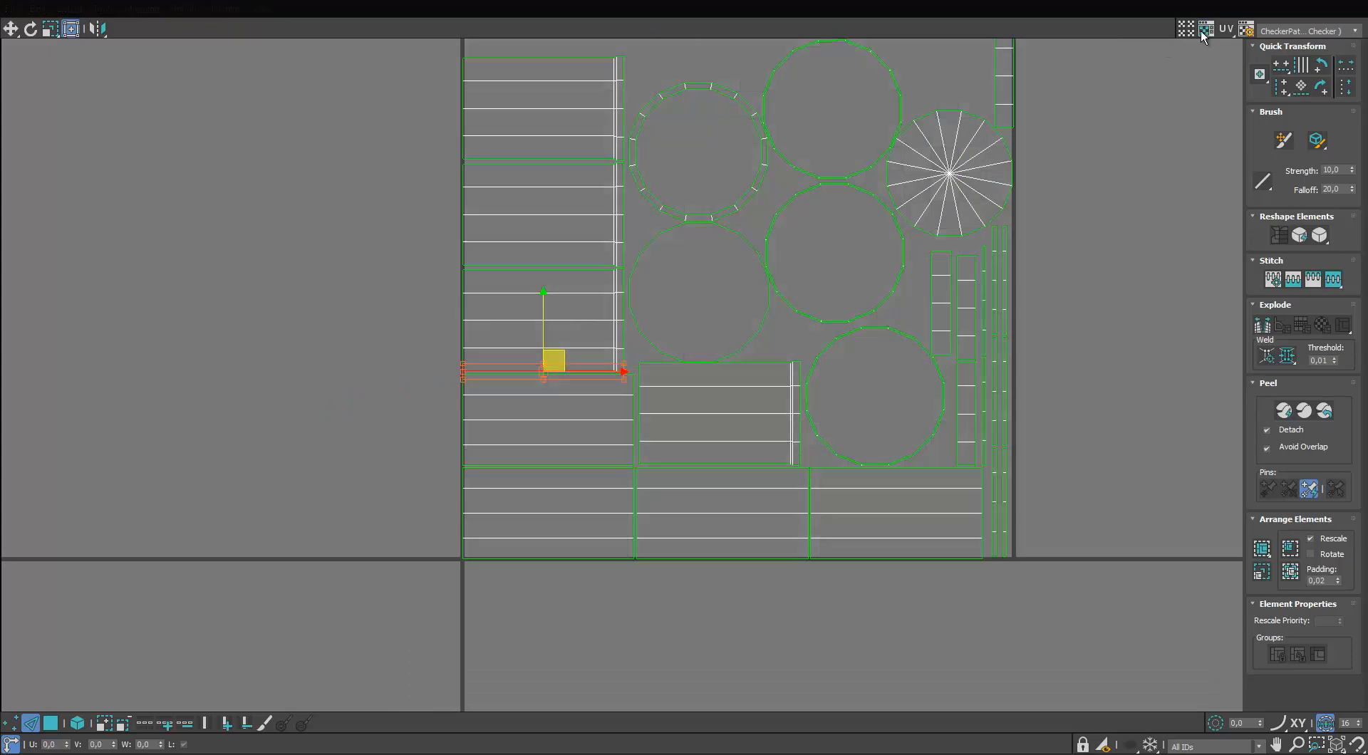
click(51, 724)
drag(519, 346, 153, 331)
ctrl+click(650, 403)
middle_drag(182, 331, 216, 407)
scroll(216, 406, up, 1)
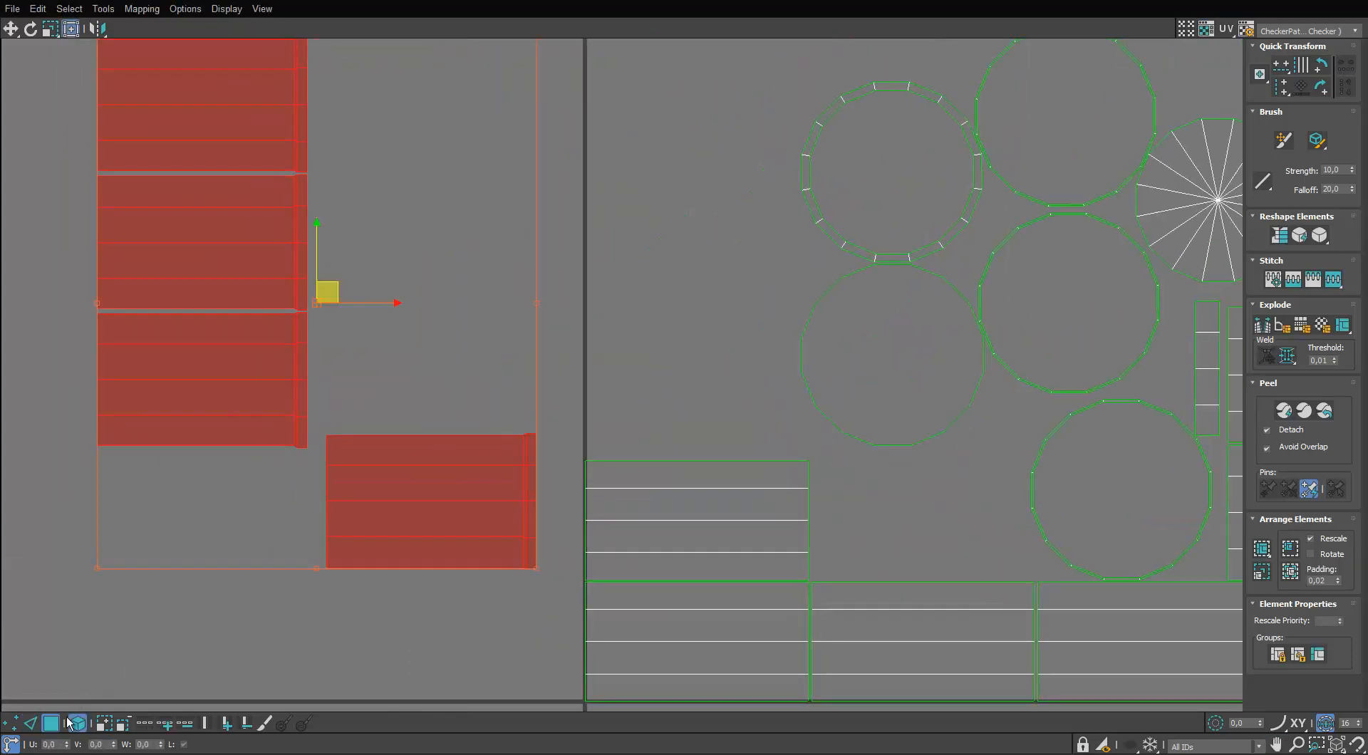
Break the wide faces of the four moved wall clusters from their narrow end strips and move them apart.
click(94, 685)
click(78, 724)
scroll(489, 407, up, 1)
middle_drag(488, 407, 533, 290)
scroll(533, 290, up, 1)
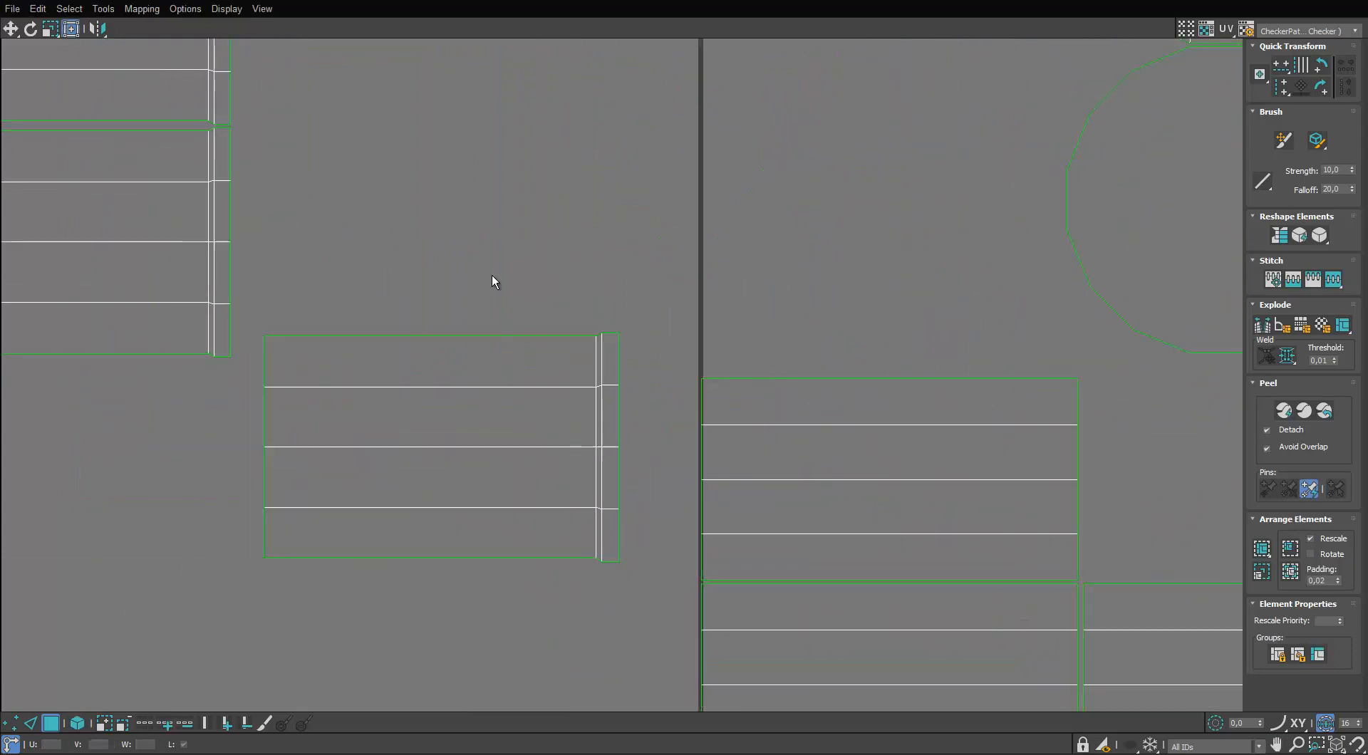
drag(491, 273, 325, 510)
scroll(325, 443, down, 1)
scroll(324, 442, down, 1)
middle_drag(324, 442, 552, 628)
ctrl+drag(355, 616, 273, 146)
right_click(324, 246)
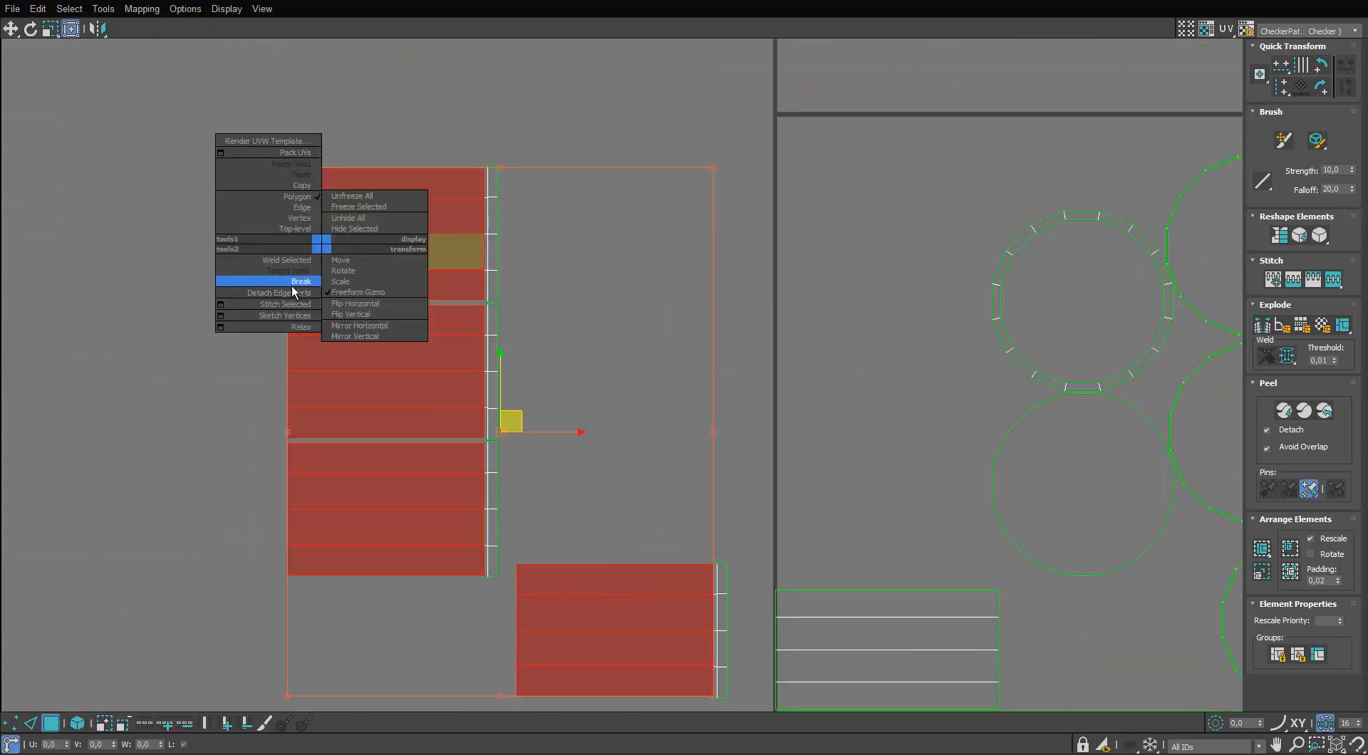
click(293, 283)
drag(374, 357, 186, 385)
middle_drag(432, 420, 544, 384)
Stitch the four separated wide wall clusters edge to edge into one continuous strip.
click(544, 385)
key(2)
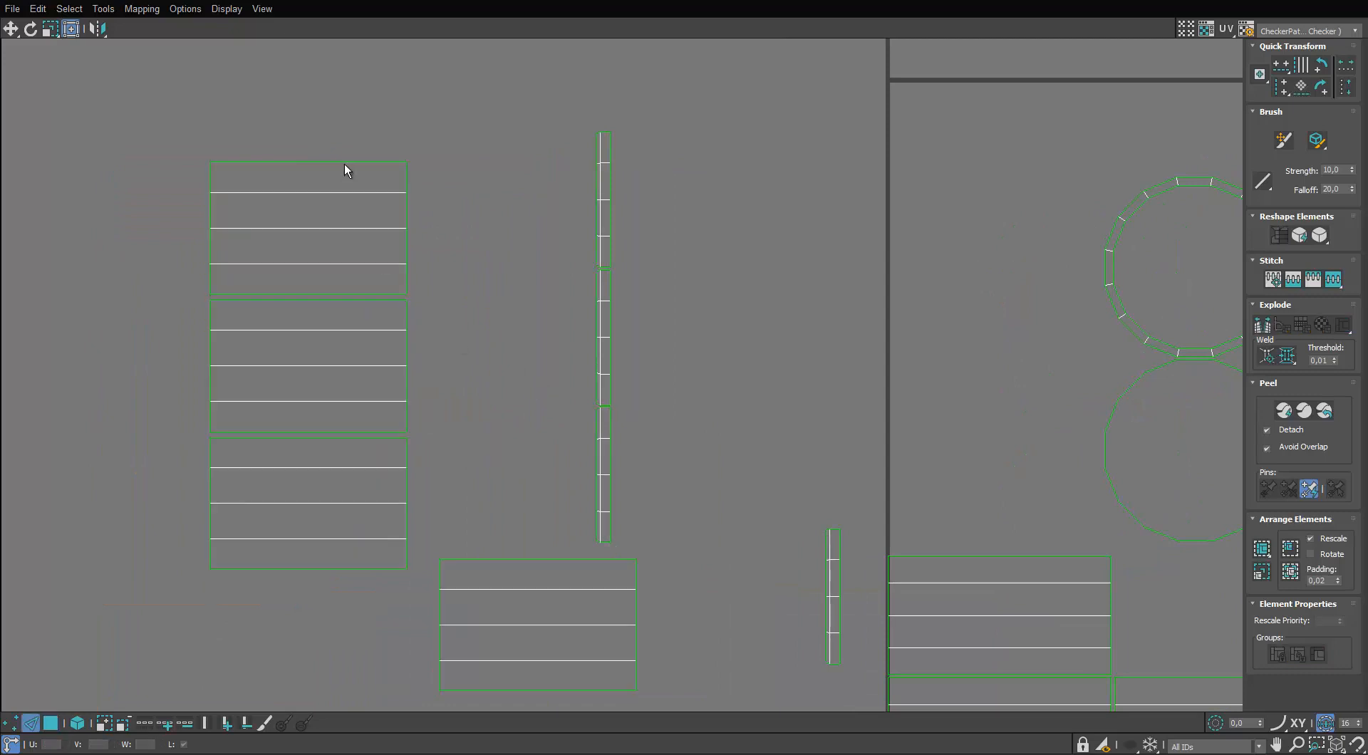
key(s)
middle_drag(346, 163, 427, 334)
click(396, 137)
scroll(427, 334, down, 1)
key(ctrl+shift+s)
scroll(459, 266, down, 2)
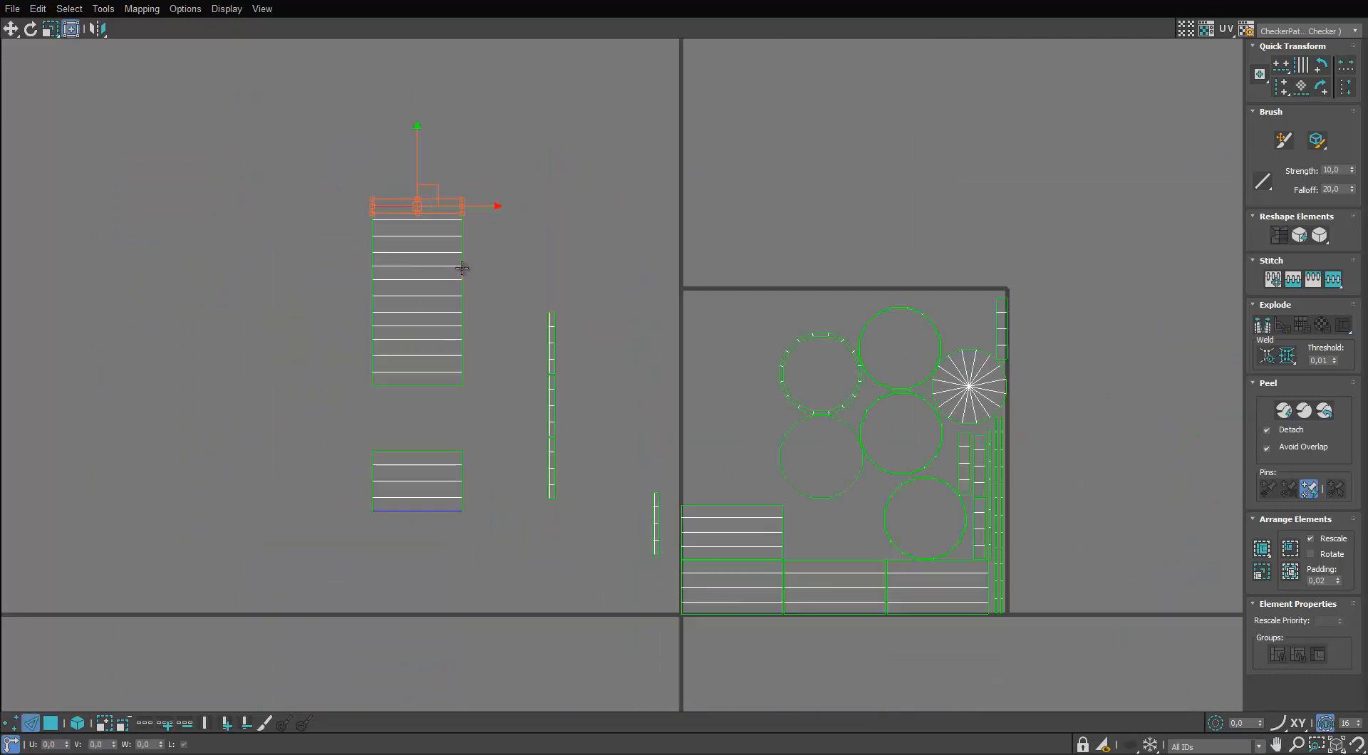
scroll(449, 275, down, 1)
Stitch the four separated narrow end pieces into one continuous thin strip.
scroll(544, 428, up, 4)
scroll(537, 456, up, 1)
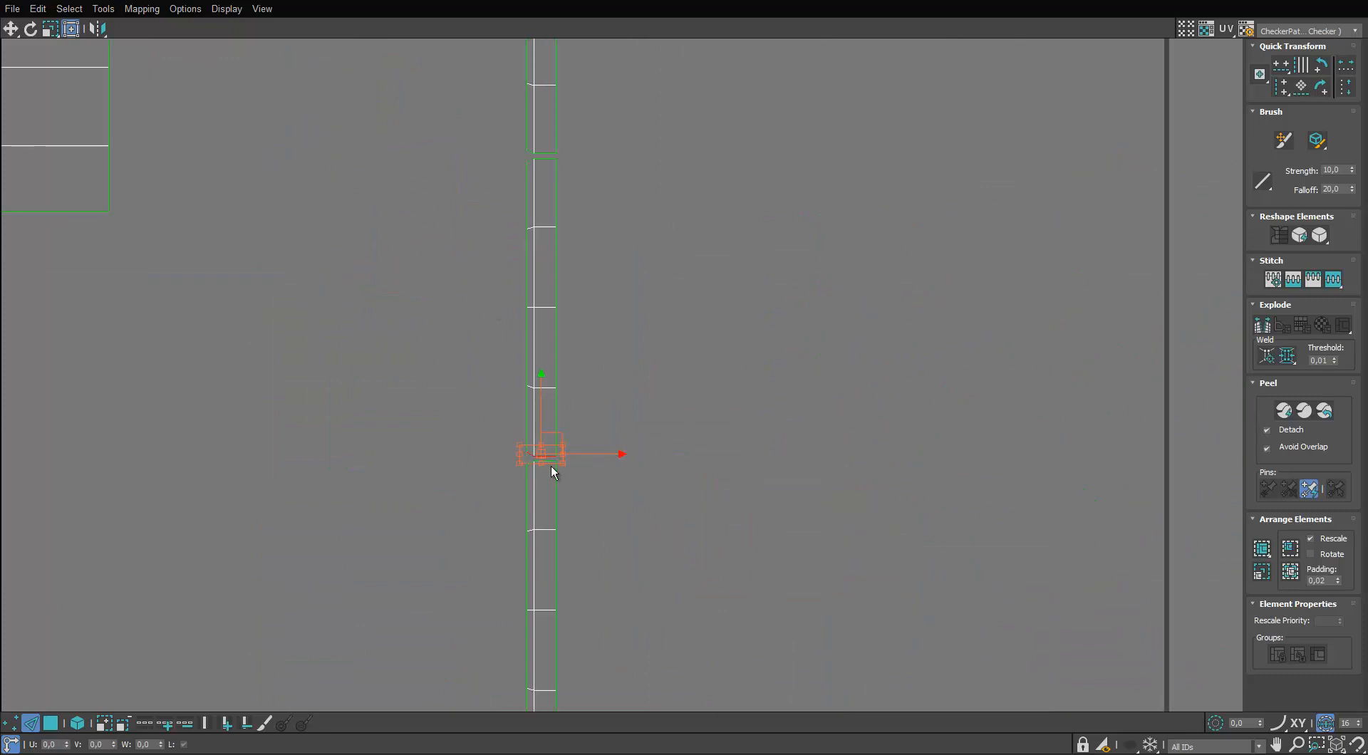
scroll(550, 466, up, 2)
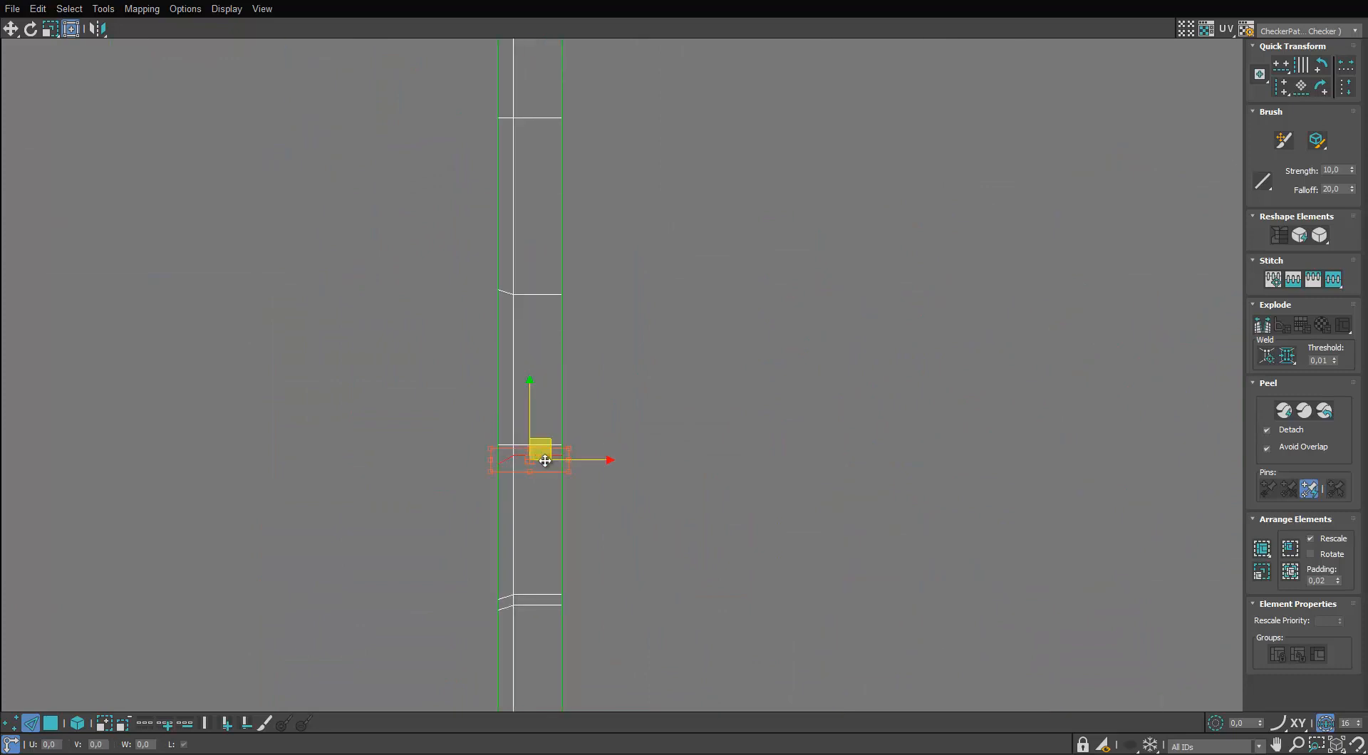
scroll(545, 461, down, 2)
scroll(507, 328, down, 2)
middle_drag(507, 328, 493, 628)
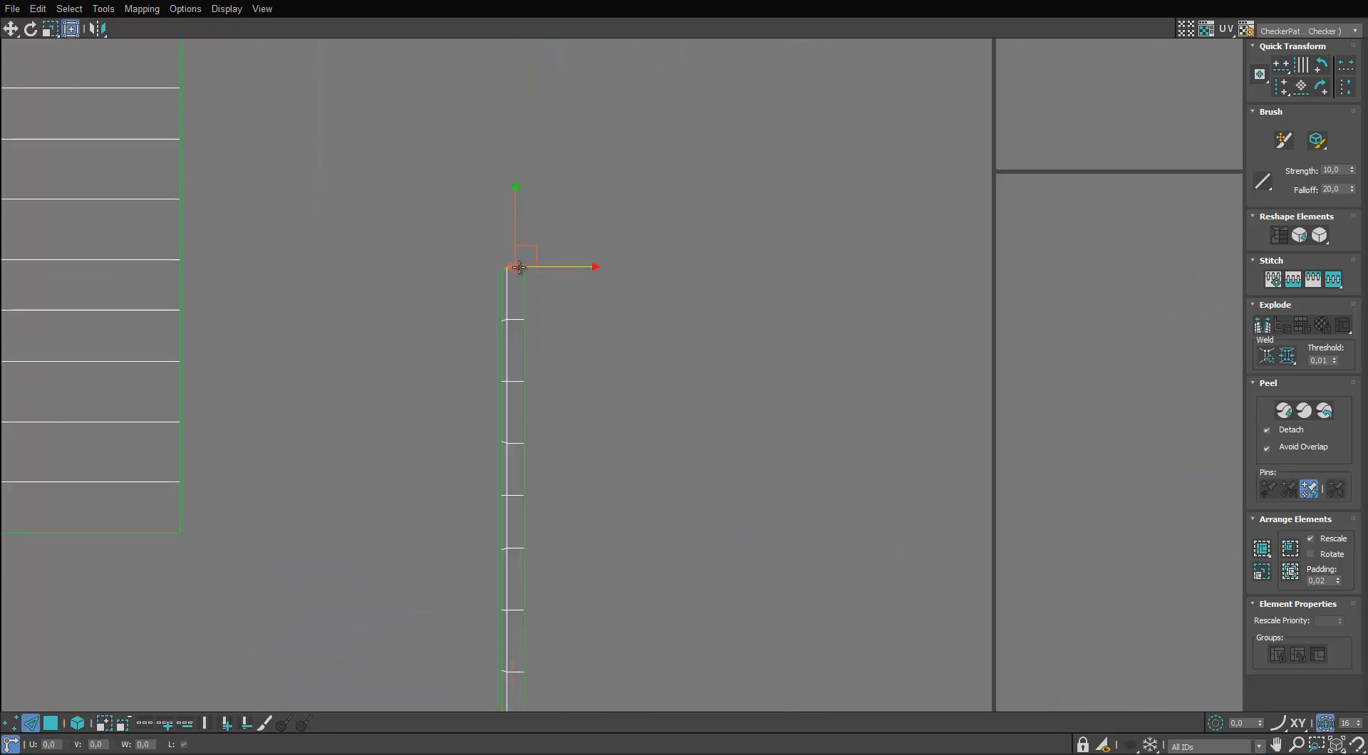
scroll(537, 305, down, 3)
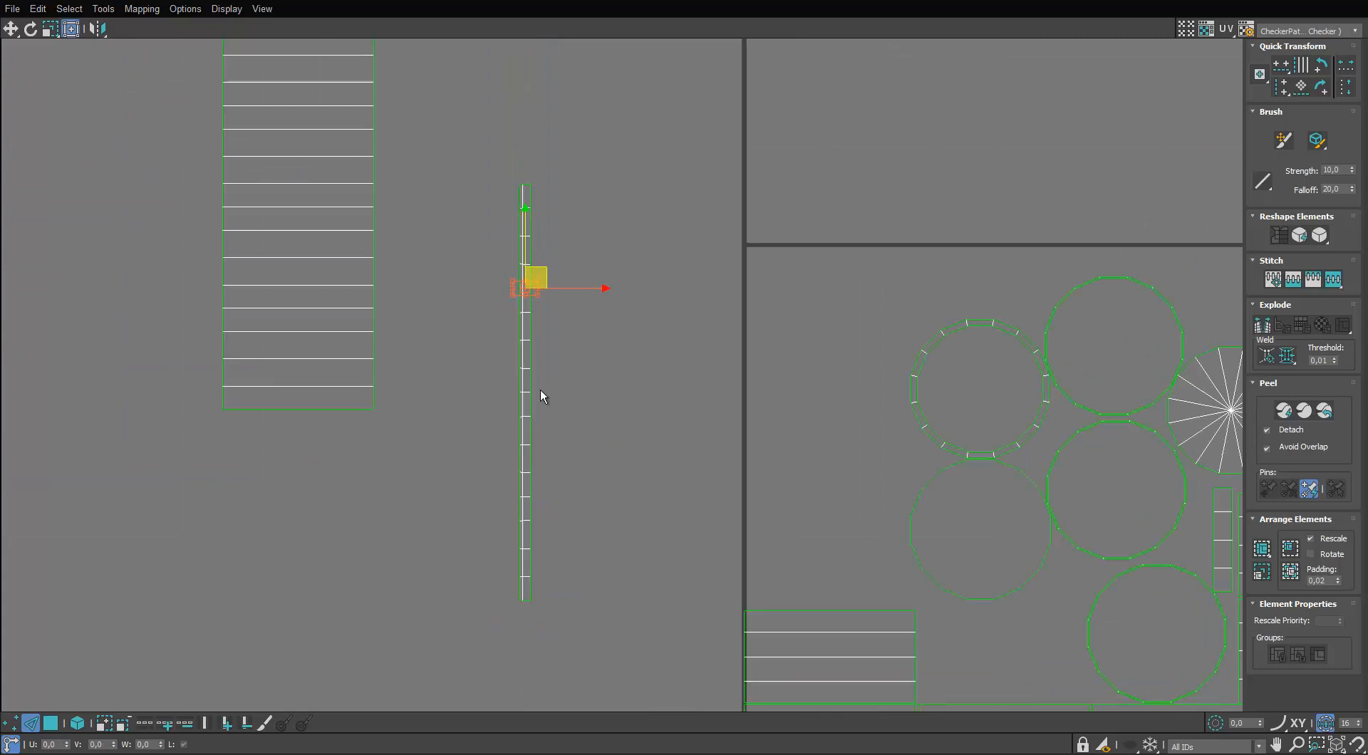
Move a remaining wide wall cluster out of the UV square and stitch its three matching clusters onto it as one strip.
click(78, 725)
drag(572, 520, 572, 519)
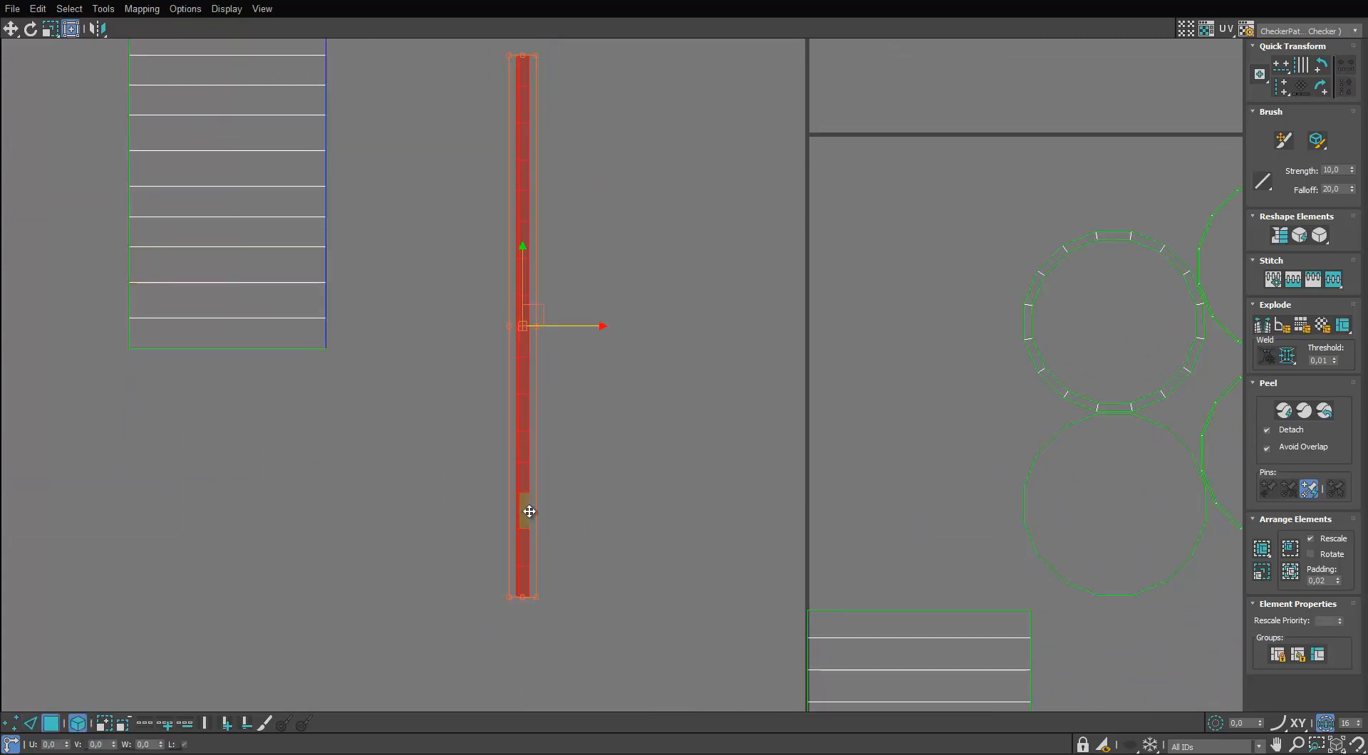
scroll(627, 513, down, 2)
click(668, 491)
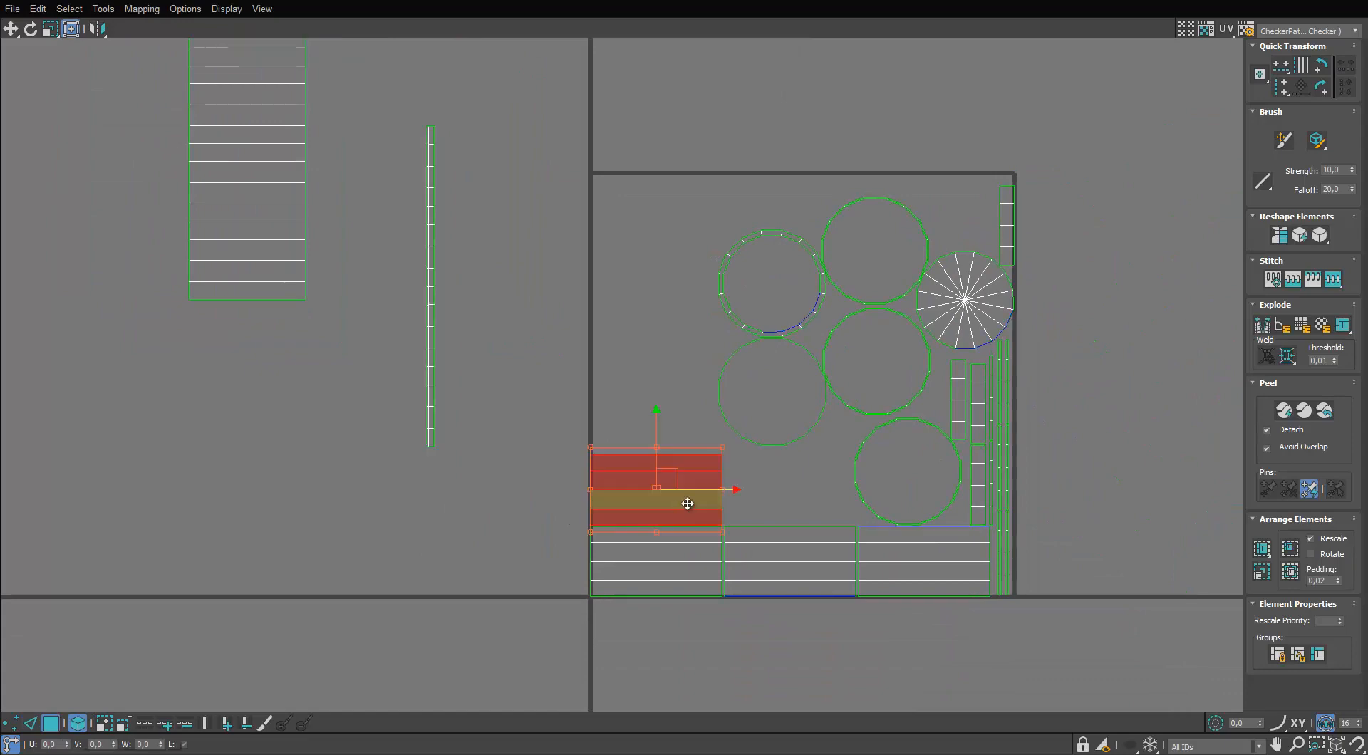
drag(687, 498, 576, 505)
key(2)
scroll(575, 455, up, 3)
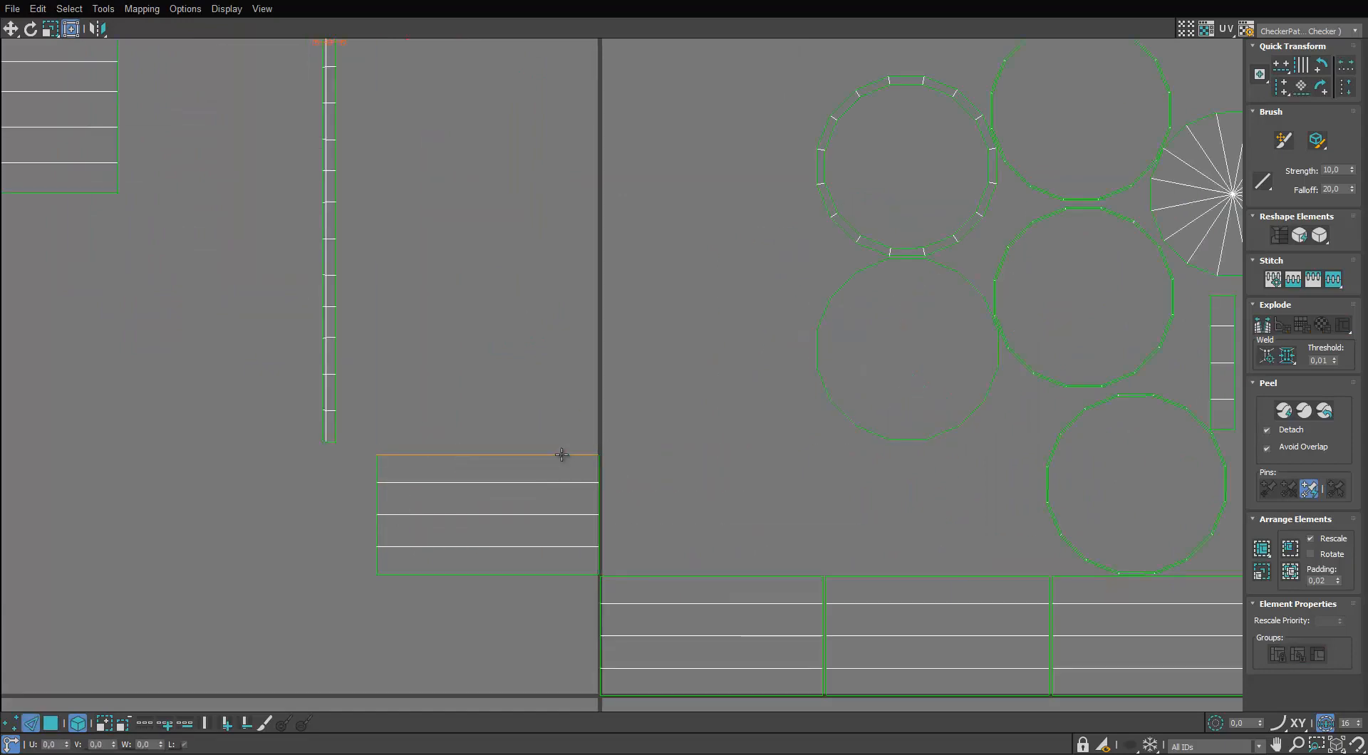
key(s)
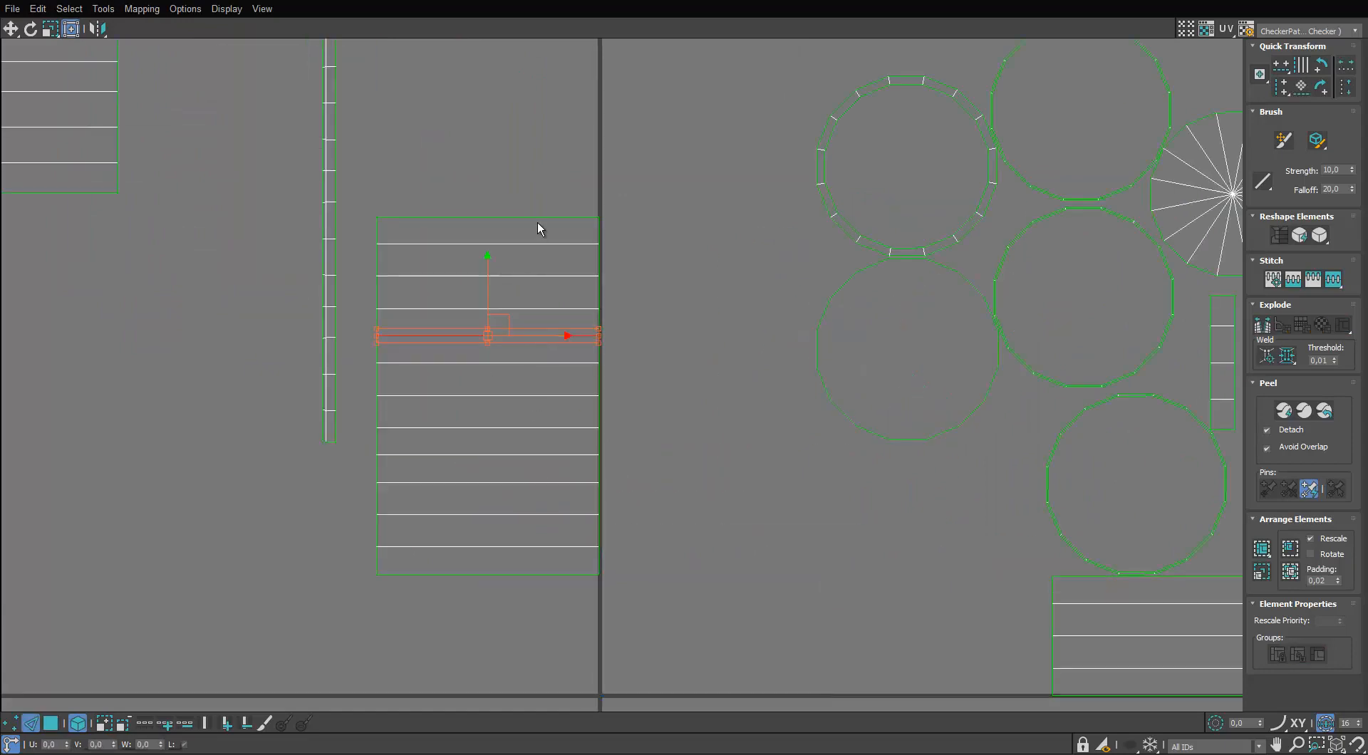
scroll(539, 249, down, 2)
middle_drag(535, 272, 526, 363)
Arrange the two wide wall strips and the thin strip side by side outside the UV square, with their upper edges aligned.
click(57, 721)
middle_drag(253, 458, 465, 593)
click(702, 482)
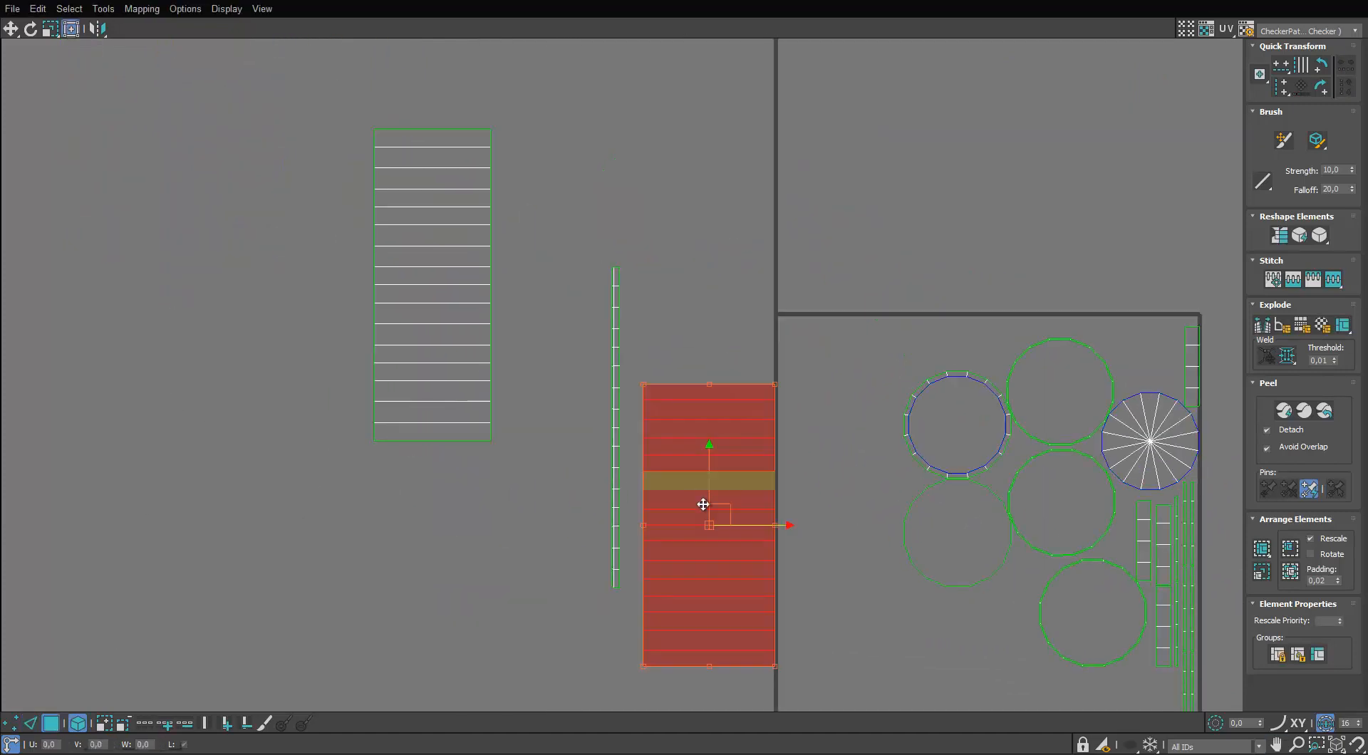
drag(725, 525, 317, 285)
drag(318, 514, 318, 256)
drag(617, 330, 511, 194)
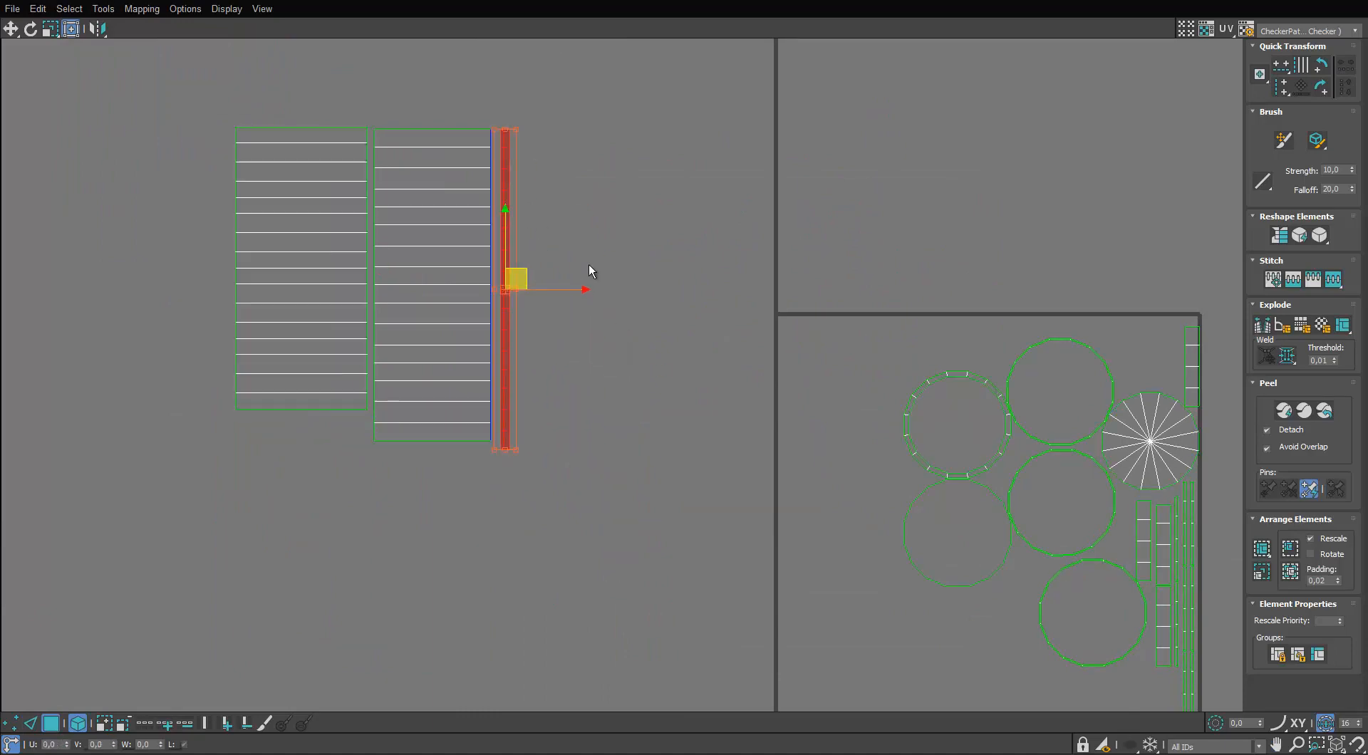
Move the radially divided disc and the thicker ring cluster above the UV square, next to each other.
middle_drag(1204, 495, 823, 282)
click(744, 194)
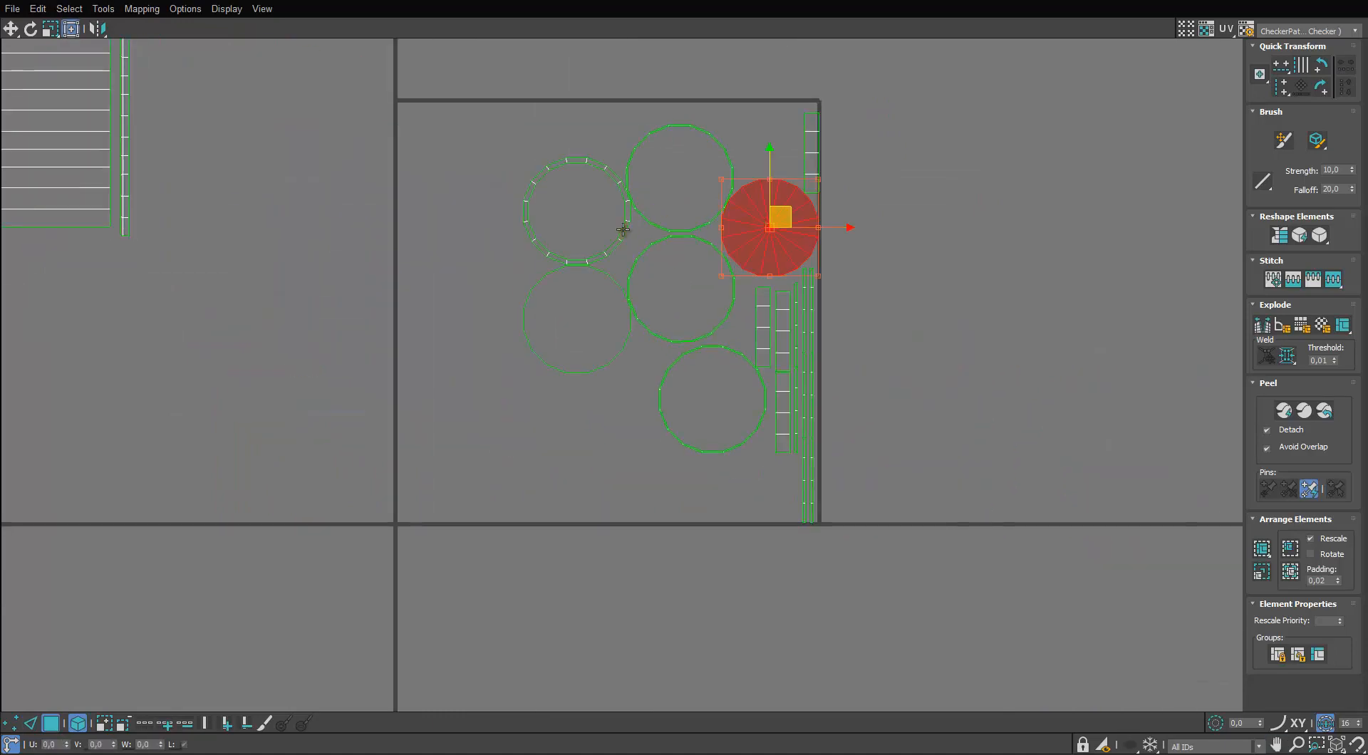
ctrl+click(623, 229)
scroll(635, 275, up, 3)
click(621, 293)
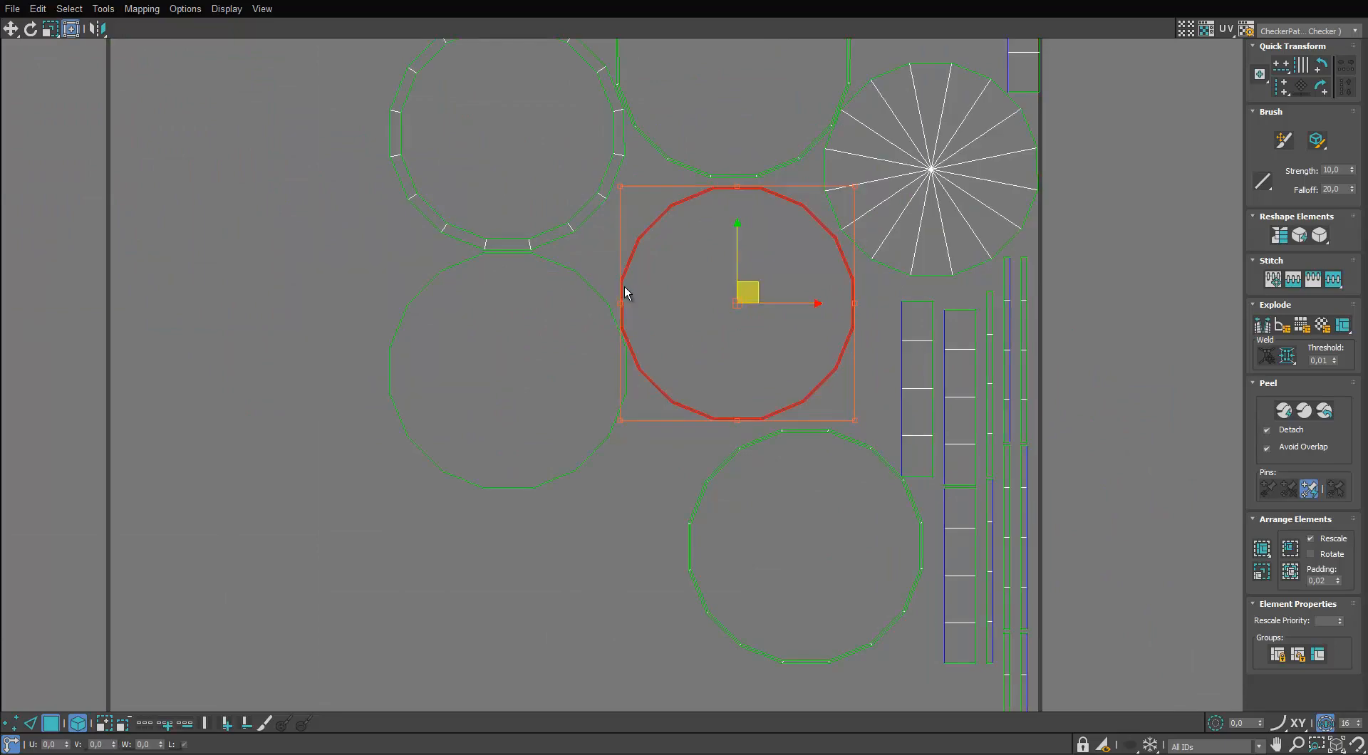
scroll(642, 358, down, 5)
drag(779, 301, 459, 135)
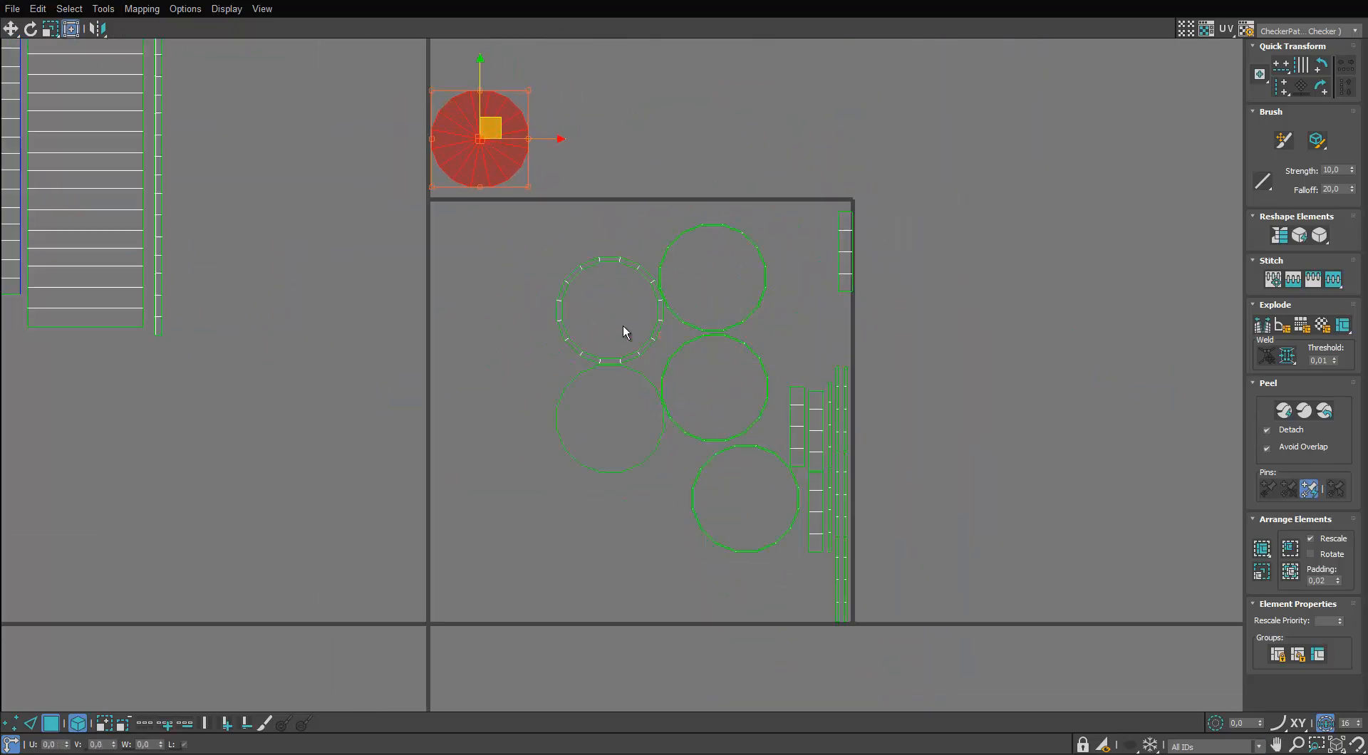
drag(646, 349, 625, 176)
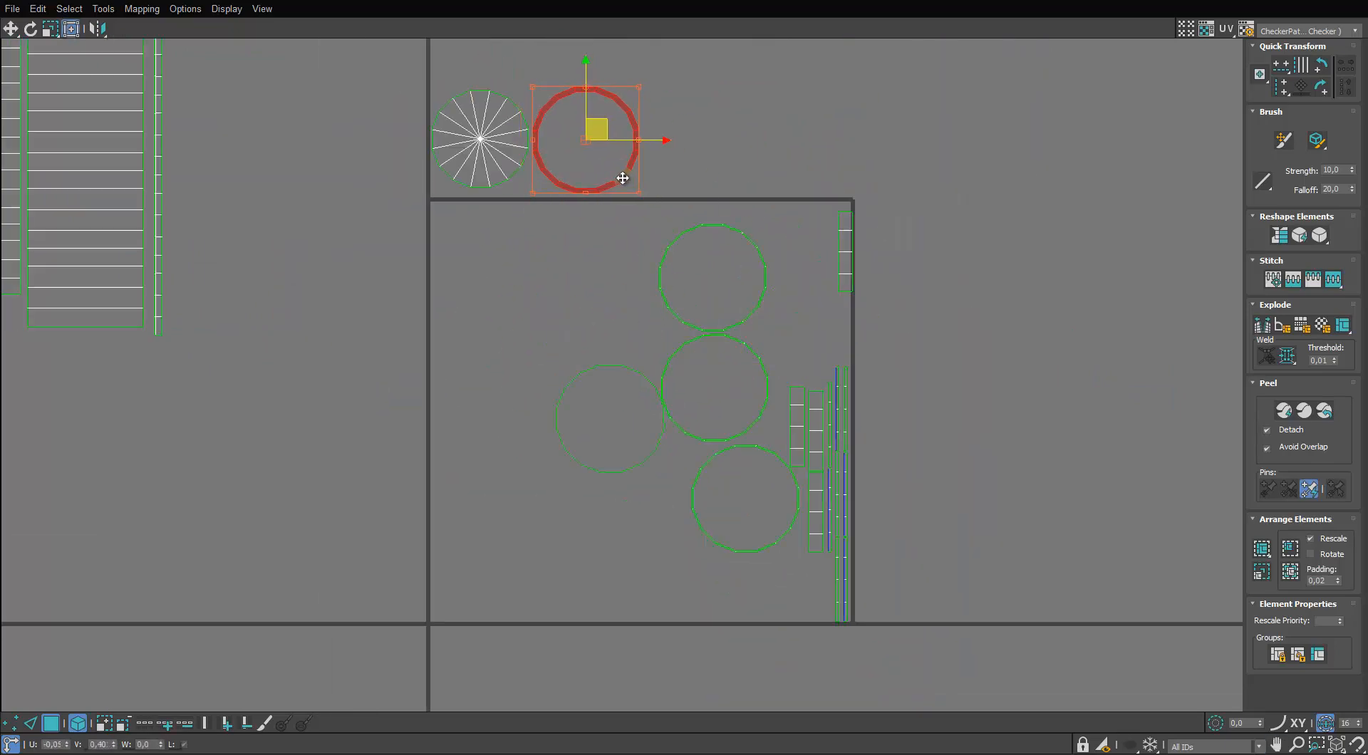
Move the three thin ring clusters and the plain disc above the UV square, grouping them with the other round clusters.
middle_drag(682, 402, 655, 407)
click(708, 348)
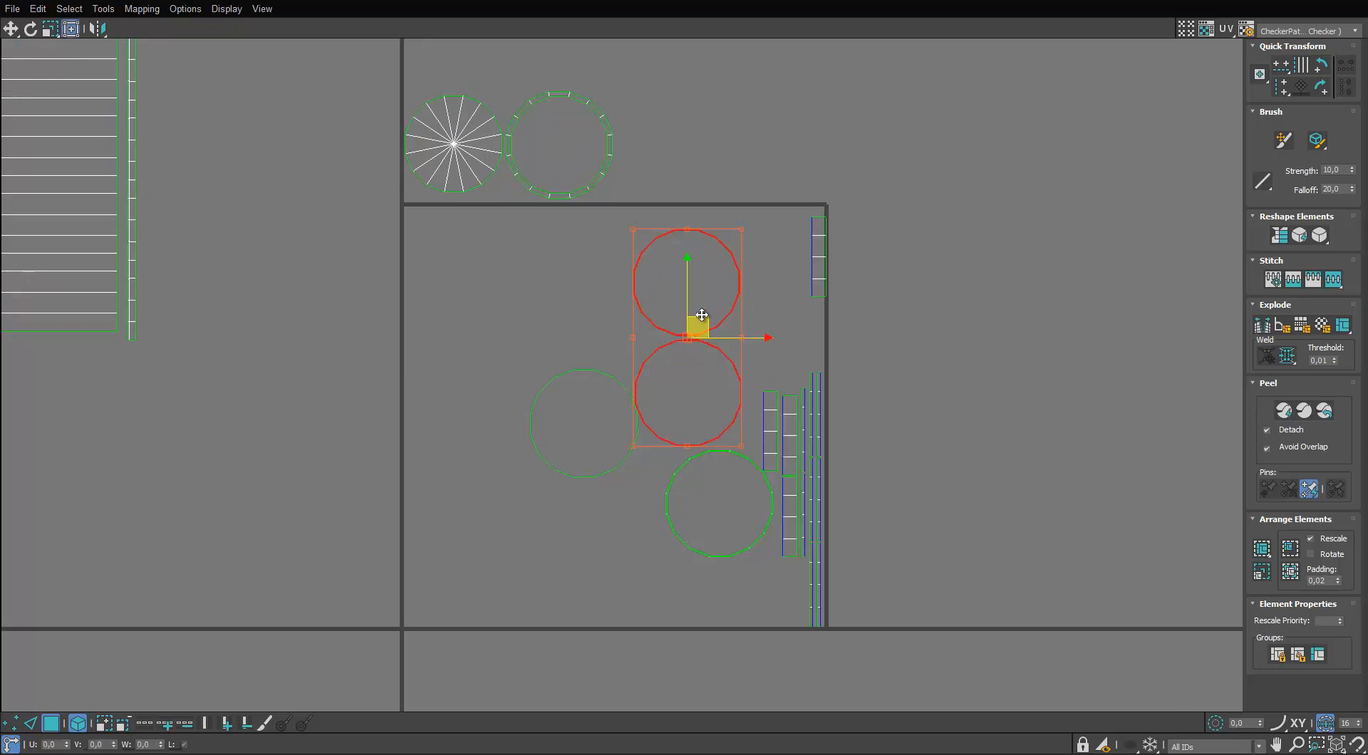
drag(701, 315, 694, 90)
middle_drag(713, 204, 708, 289)
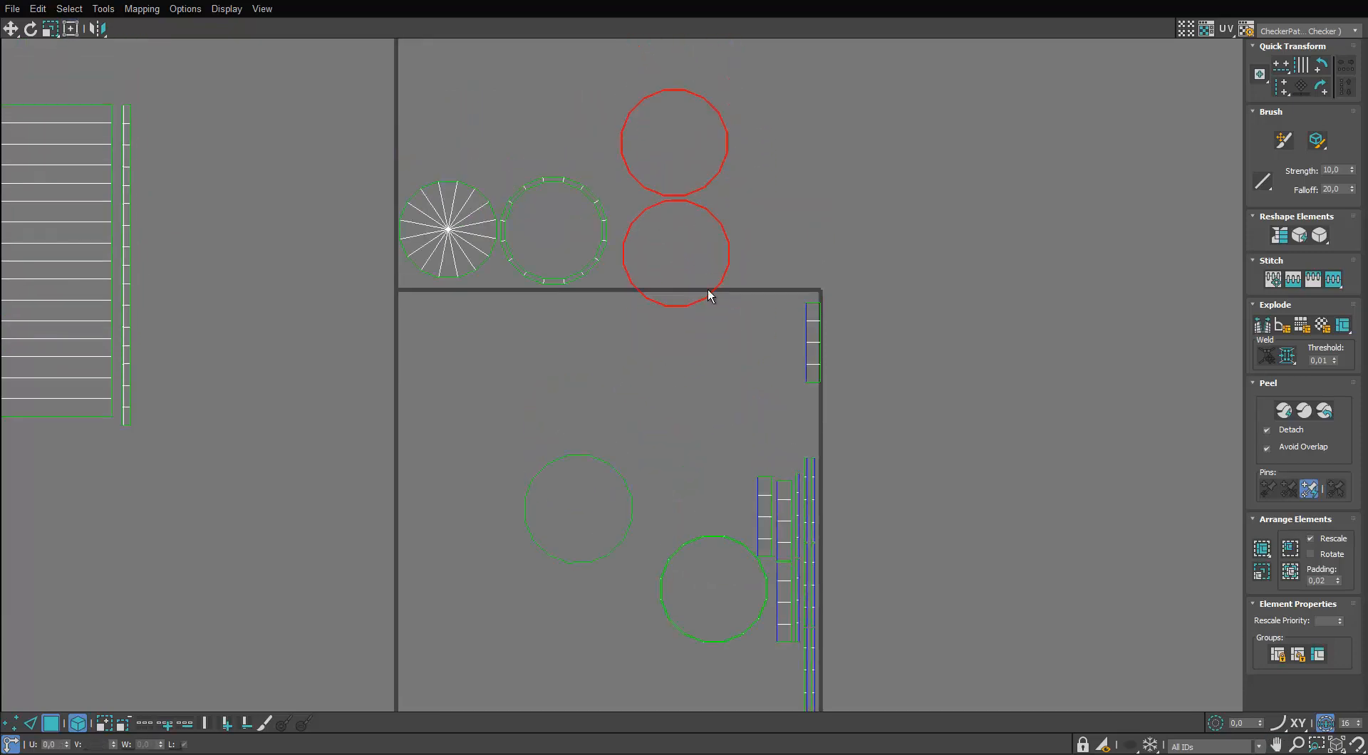
click(727, 539)
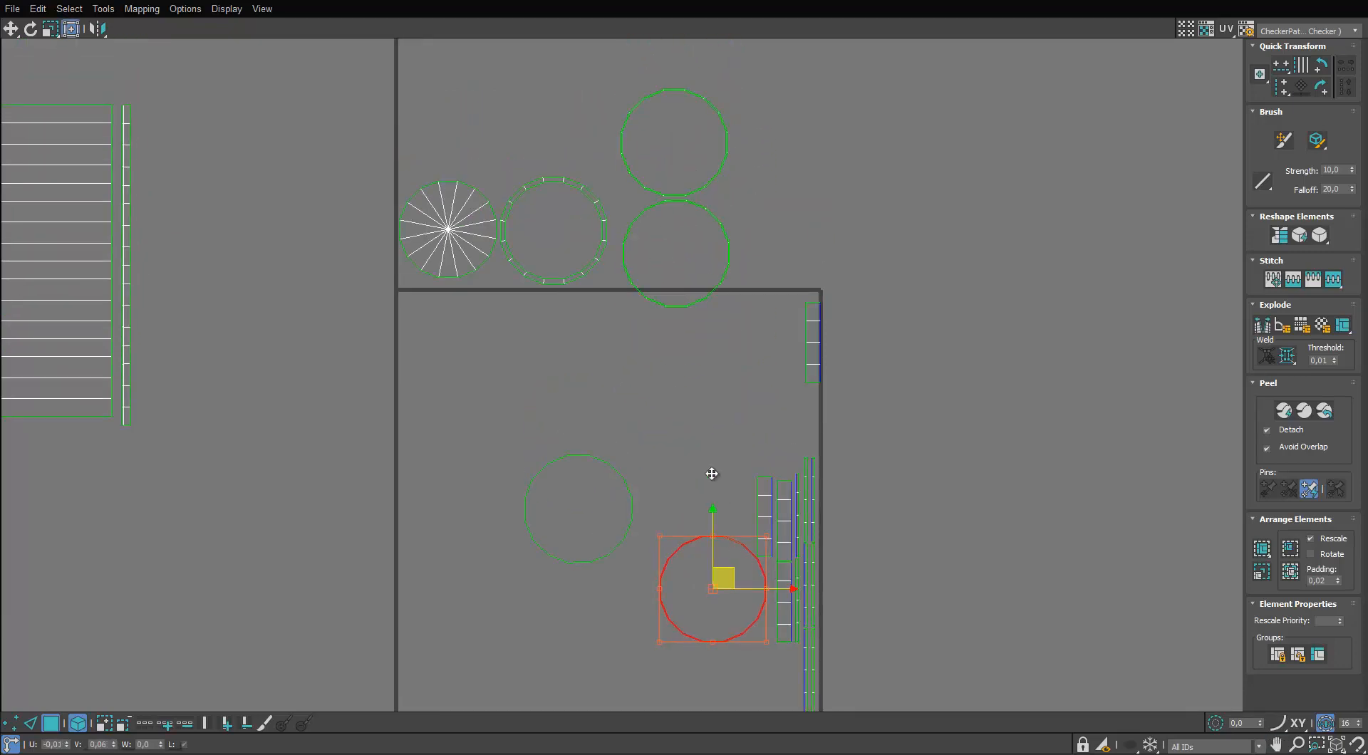
drag(724, 539, 480, 58)
click(594, 503)
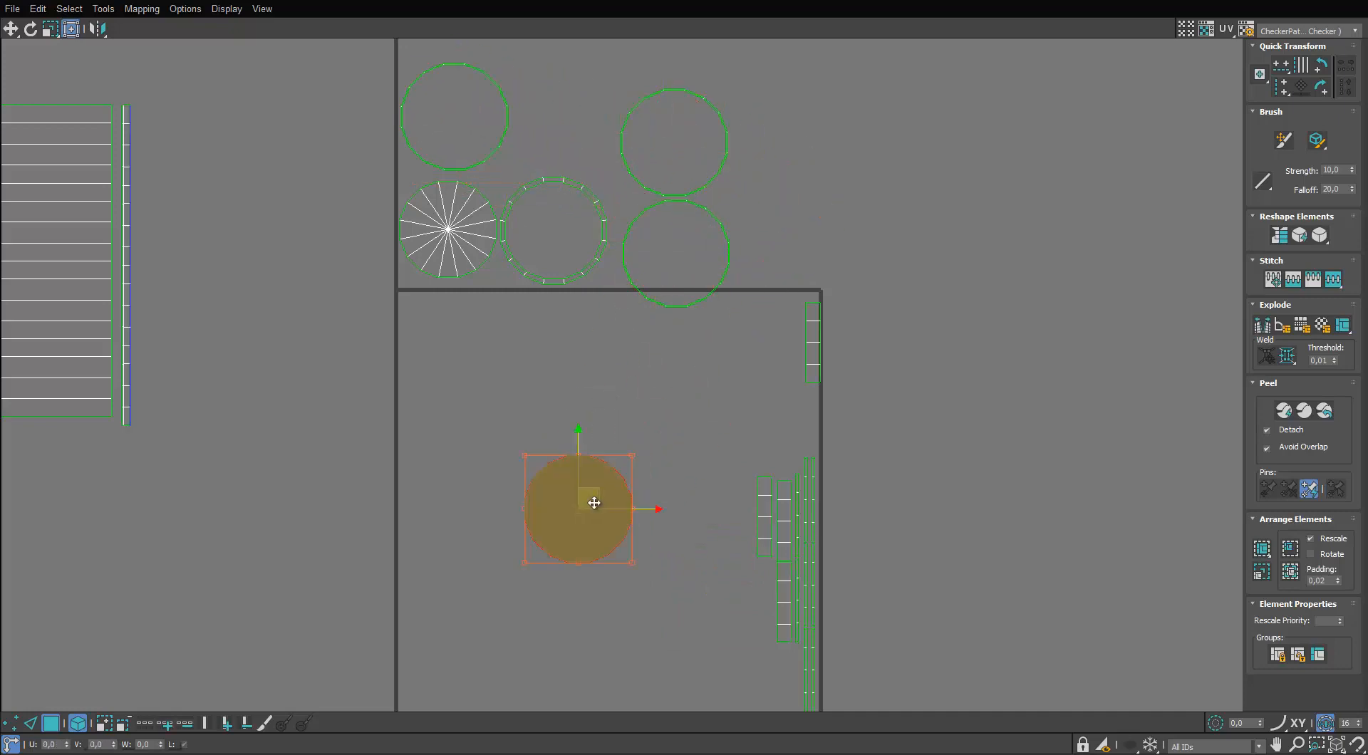
scroll(560, 116, up, 3)
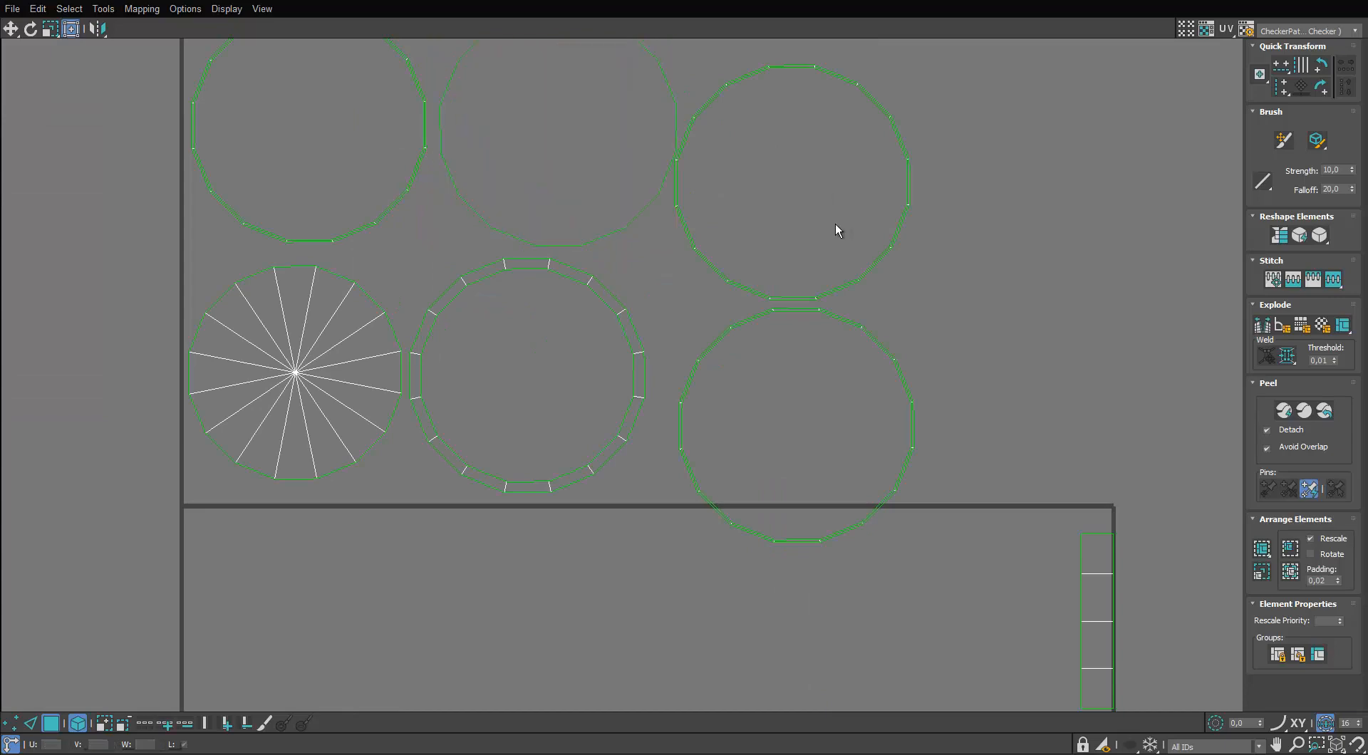
drag(837, 226, 781, 258)
click(1026, 434)
Stitch the short ladder-shaped clusters near the UV square's edge into one continuous strip.
scroll(1032, 440, down, 3)
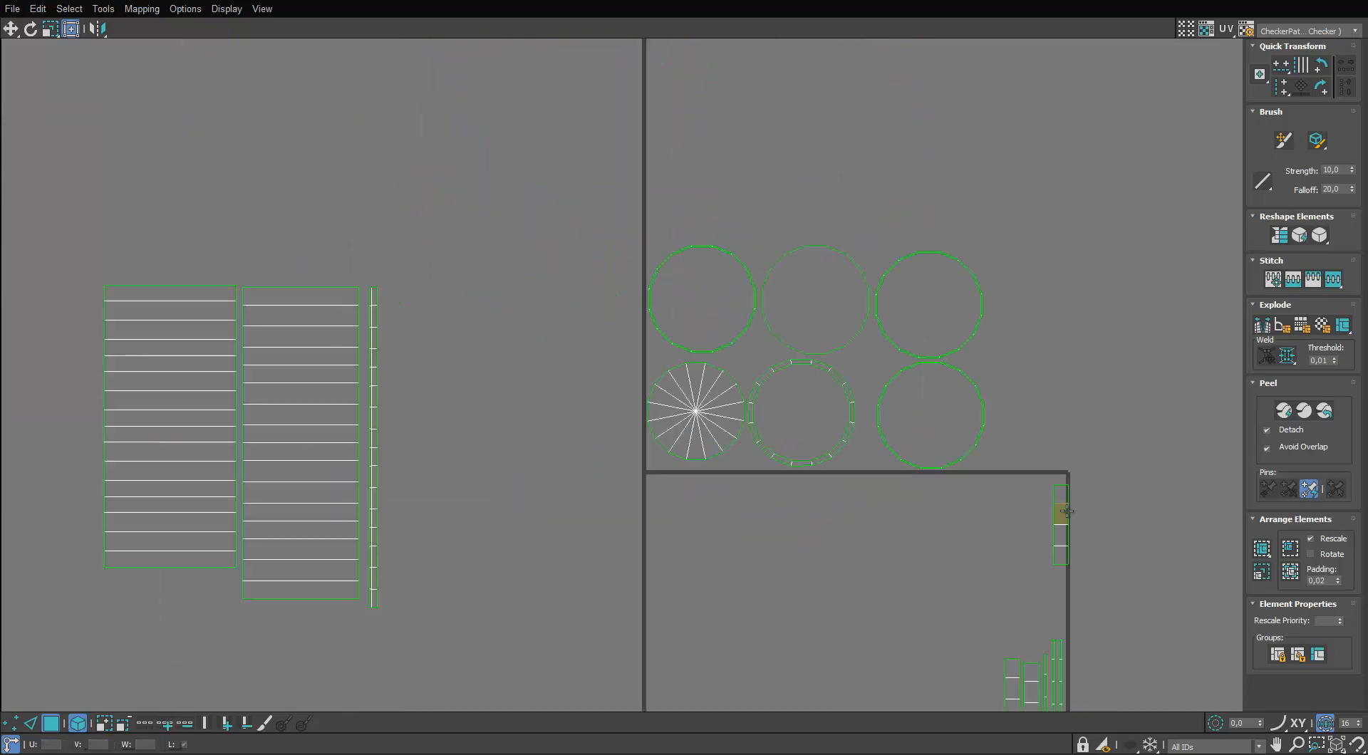
middle_drag(1071, 503, 958, 350)
scroll(957, 351, up, 2)
key(2)
click(940, 318)
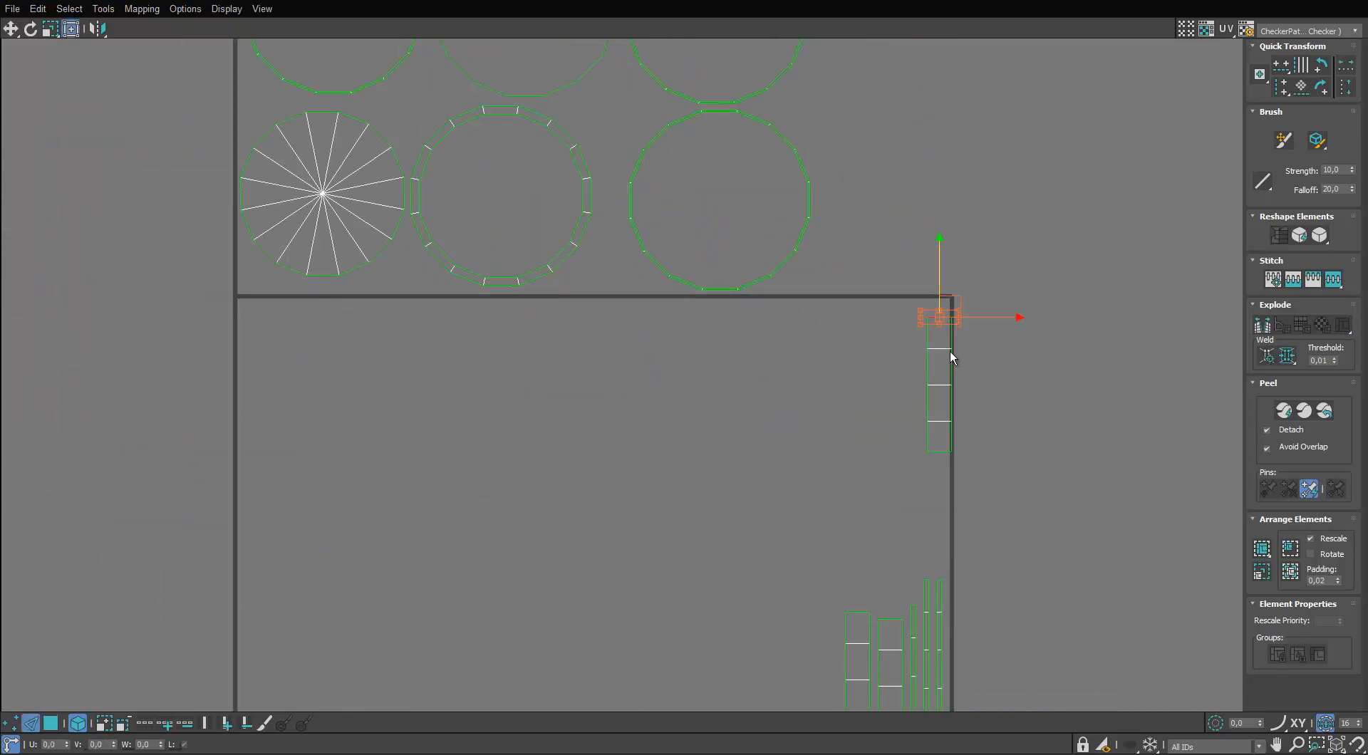
key(s)
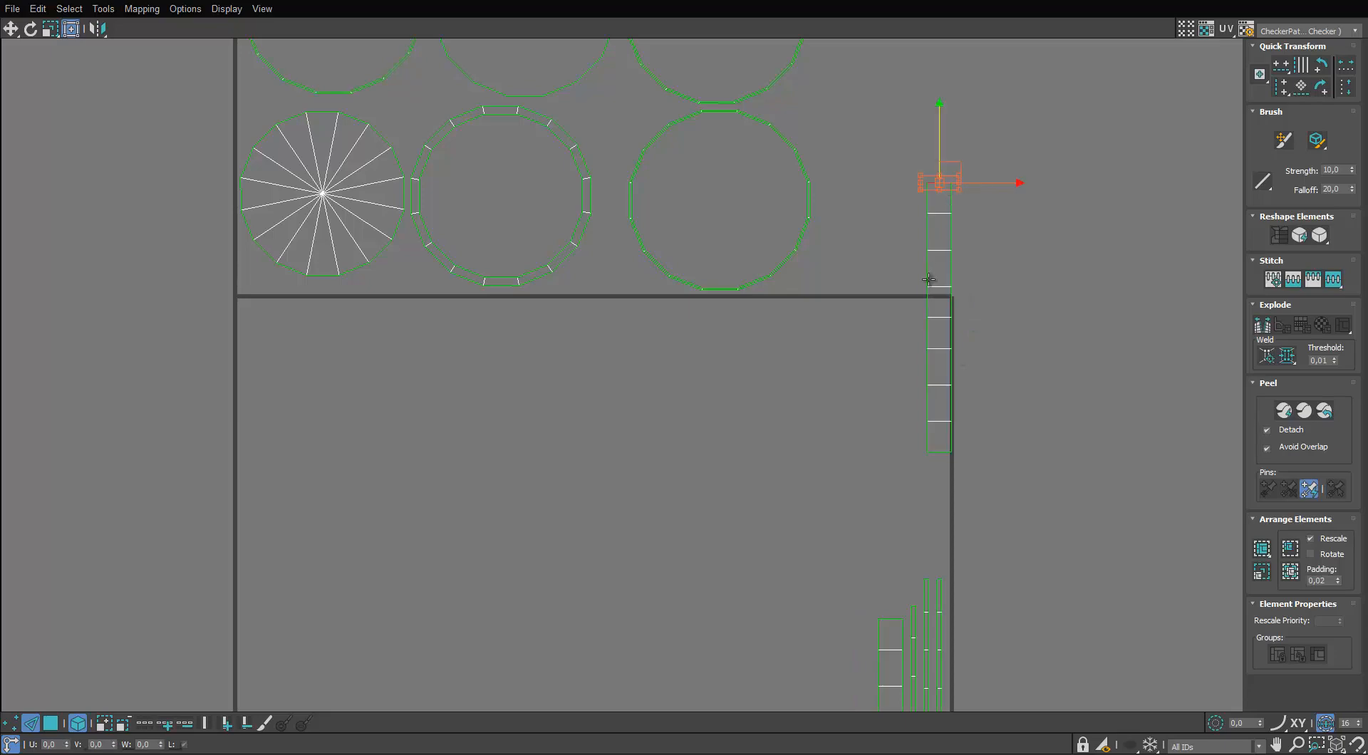
key(s)
scroll(929, 280, down, 2)
middle_drag(928, 280, 898, 389)
scroll(905, 317, down, 3)
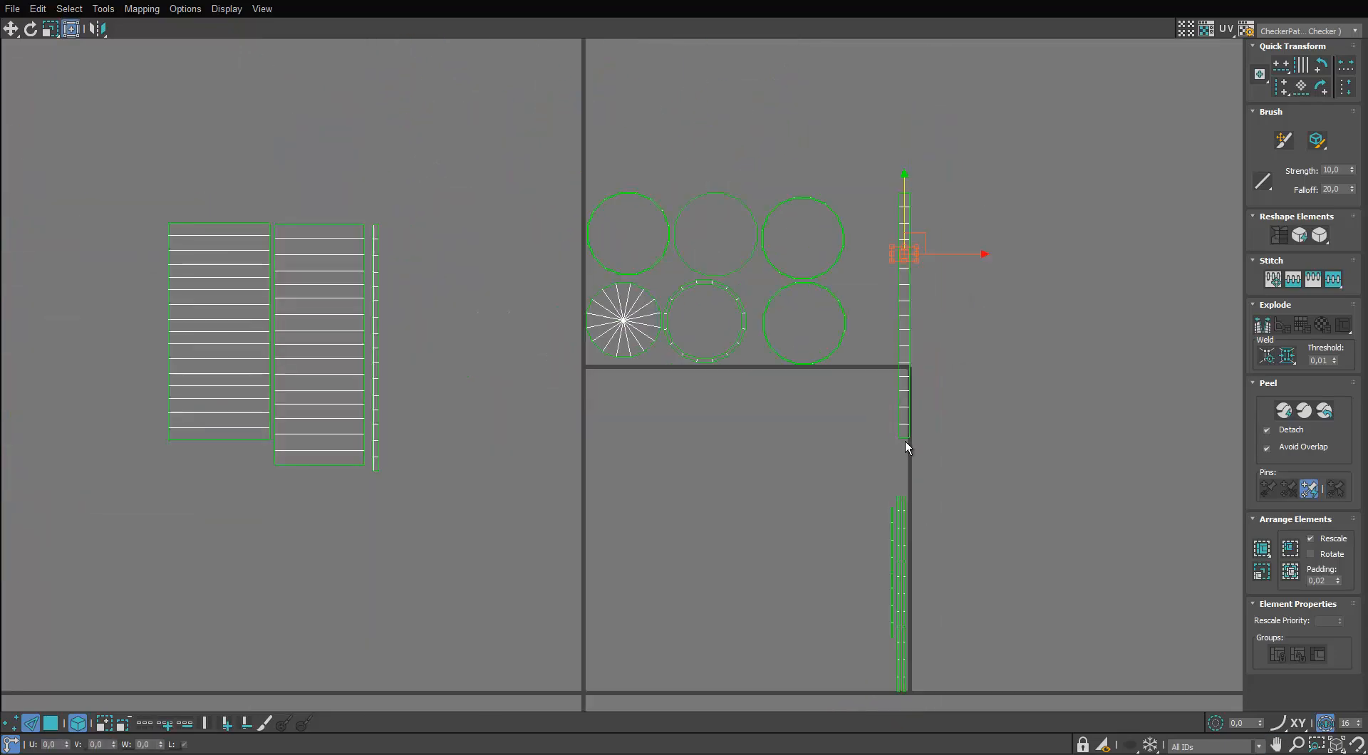
Stitch the thin ladder clusters along the UV square's side edge onto one another to form a longer strip.
scroll(933, 486, up, 3)
middle_drag(945, 491, 849, 418)
middle_drag(785, 494, 792, 302)
scroll(793, 303, down, 2)
drag(799, 320, 818, 348)
scroll(779, 266, up, 3)
middle_drag(779, 266, 761, 177)
scroll(769, 214, down, 3)
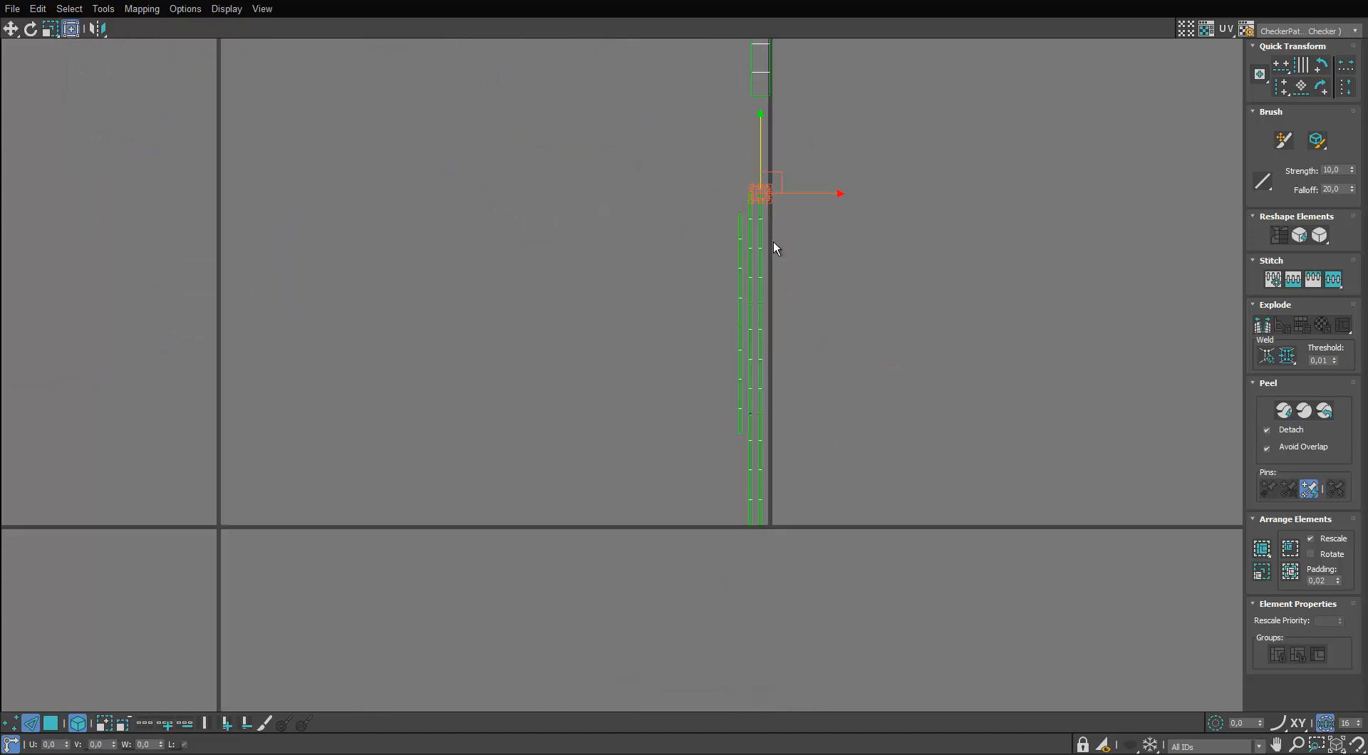
scroll(775, 244, up, 4)
middle_drag(770, 288, 761, 339)
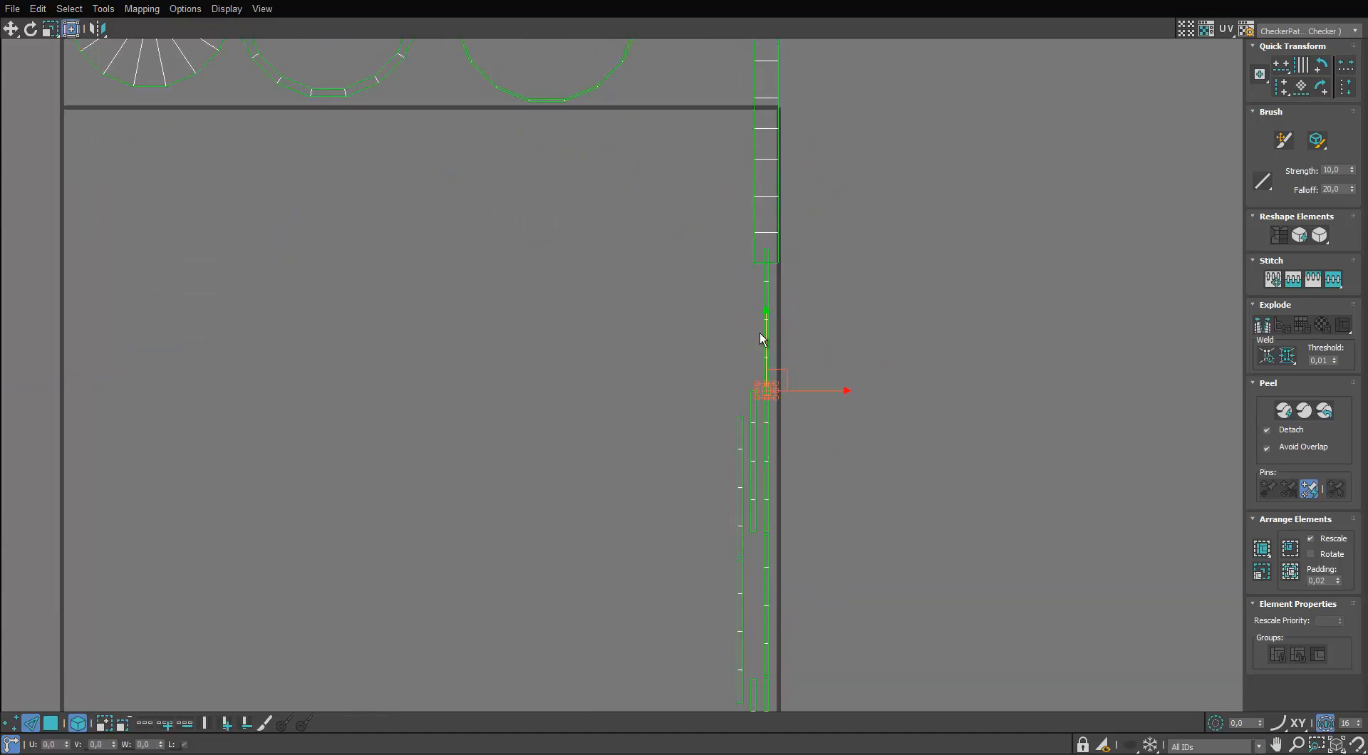
click(766, 250)
scroll(763, 264, down, 3)
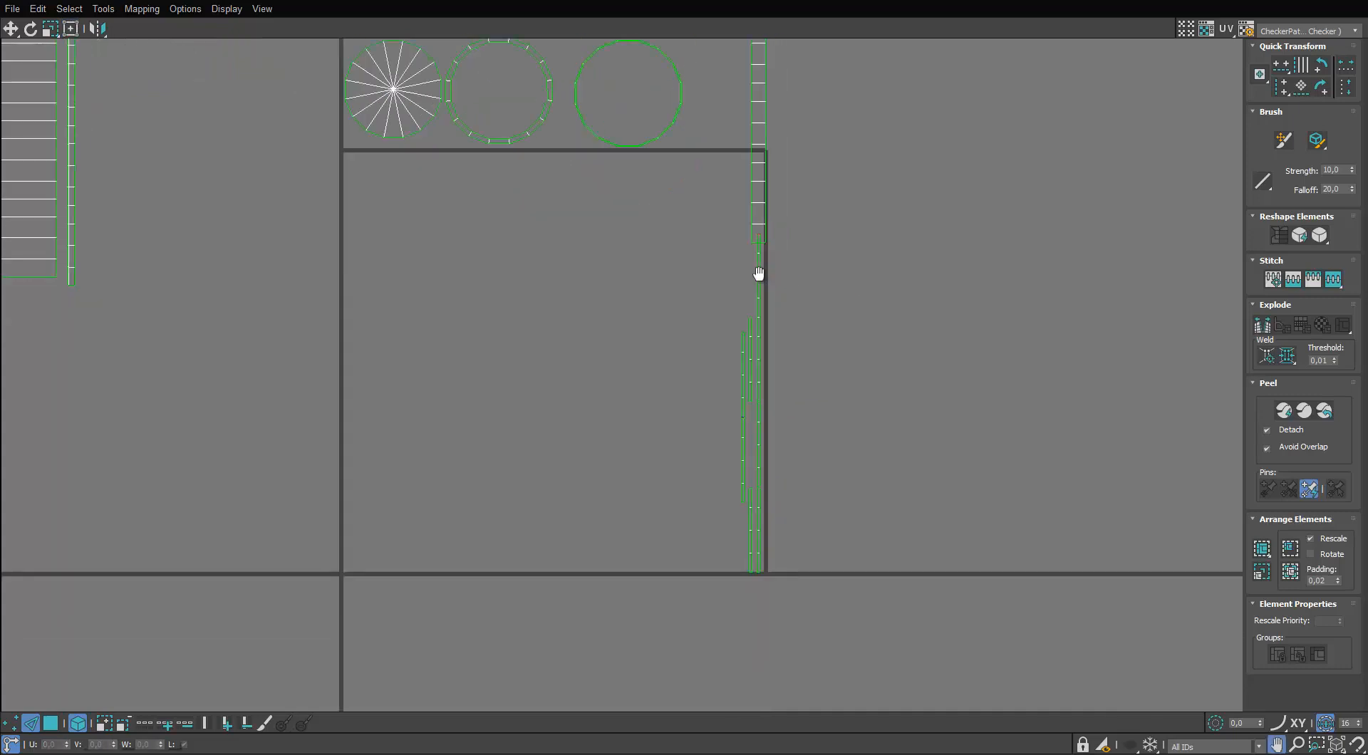
scroll(762, 328, up, 2)
scroll(727, 449, down, 2)
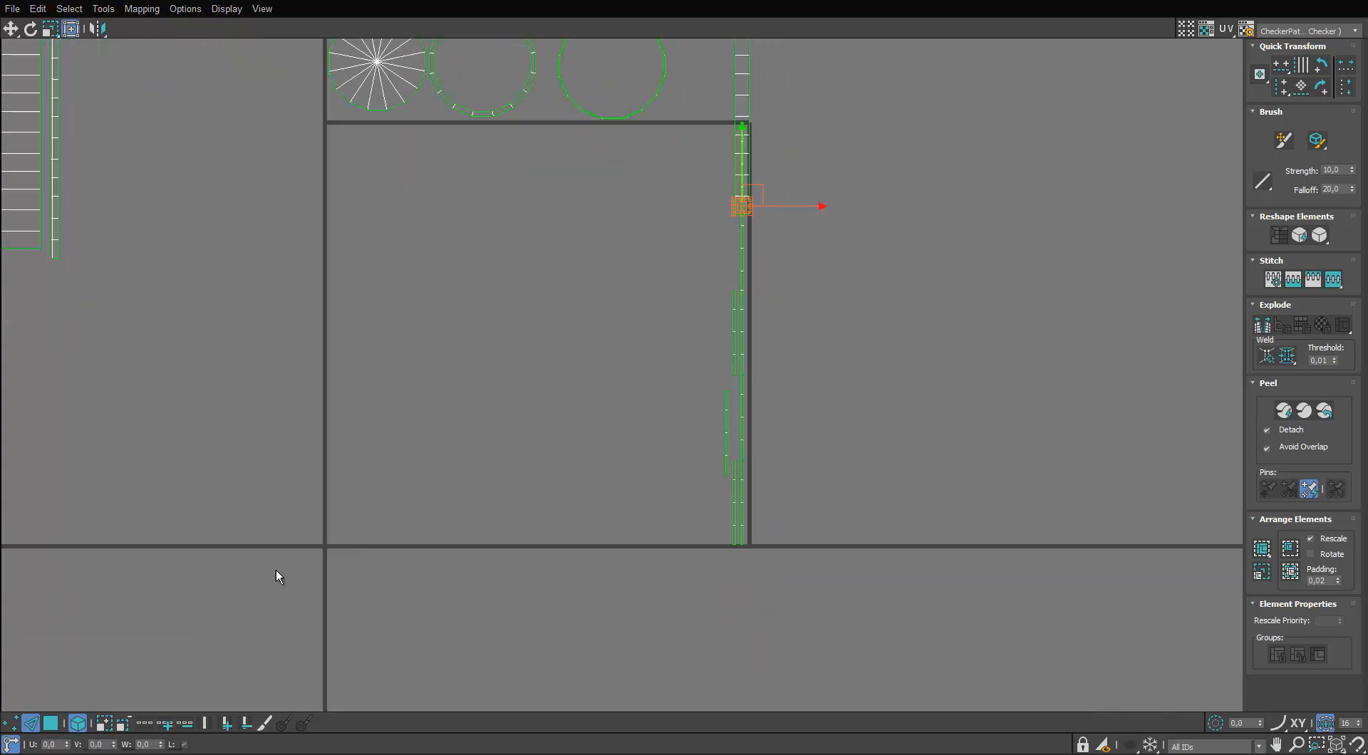
Move all the thin clusters along the UV square's side edge out into the empty space beside the square.
click(51, 723)
drag(806, 235, 631, 567)
drag(743, 325, 865, 329)
scroll(952, 322, up, 2)
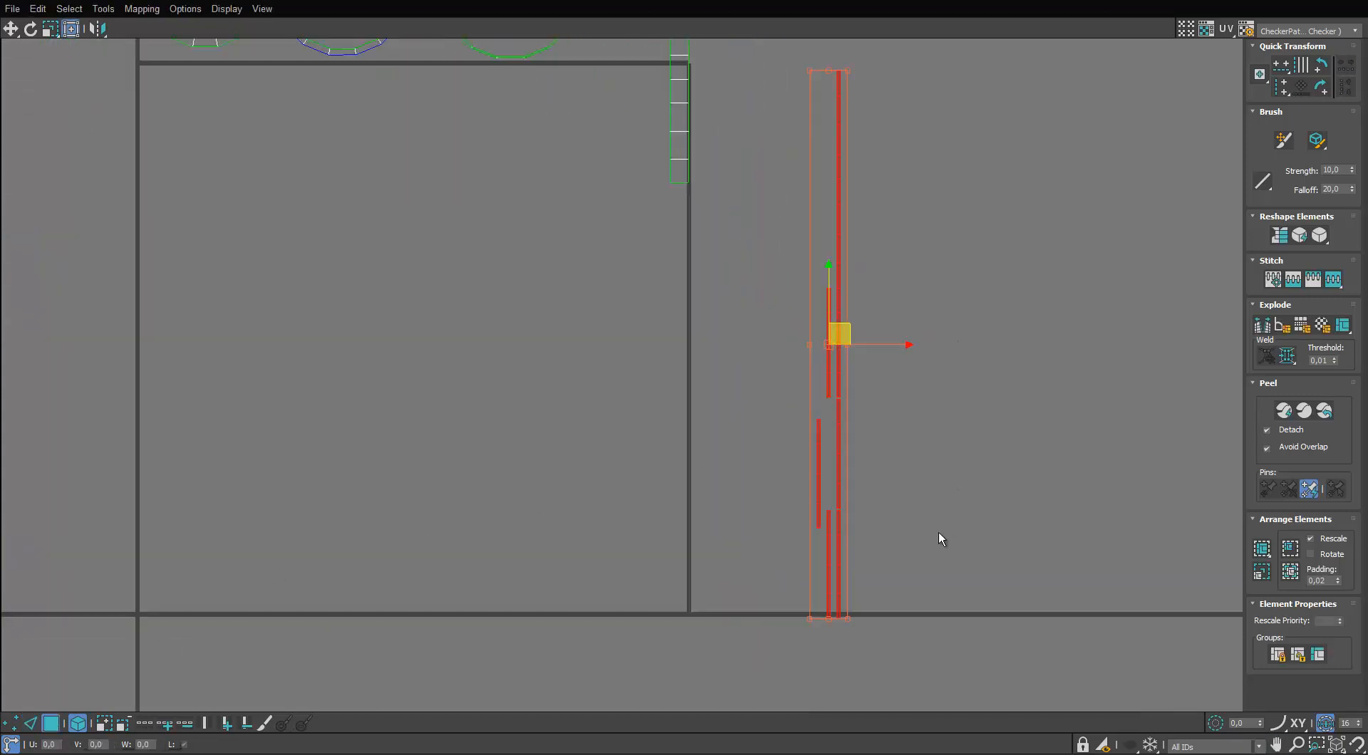
click(939, 532)
Stitch the remaining thin segments outside the UV square end to end into two continuous strips.
middle_drag(919, 531, 899, 439)
key(2)
scroll(818, 454, up, 2)
middle_drag(818, 454, 758, 371)
key(s)
click(754, 511)
key(s)
middle_drag(738, 683, 721, 491)
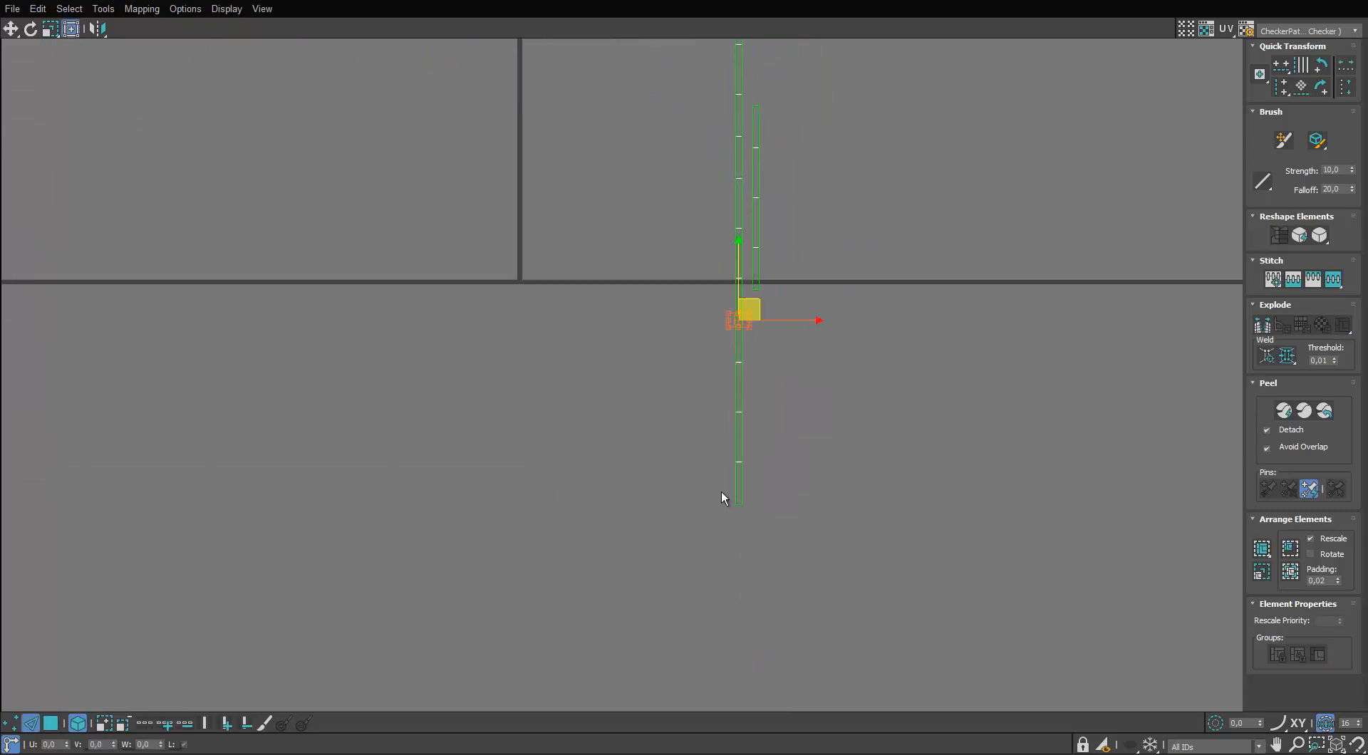
scroll(728, 493, up, 2)
scroll(739, 510, down, 4)
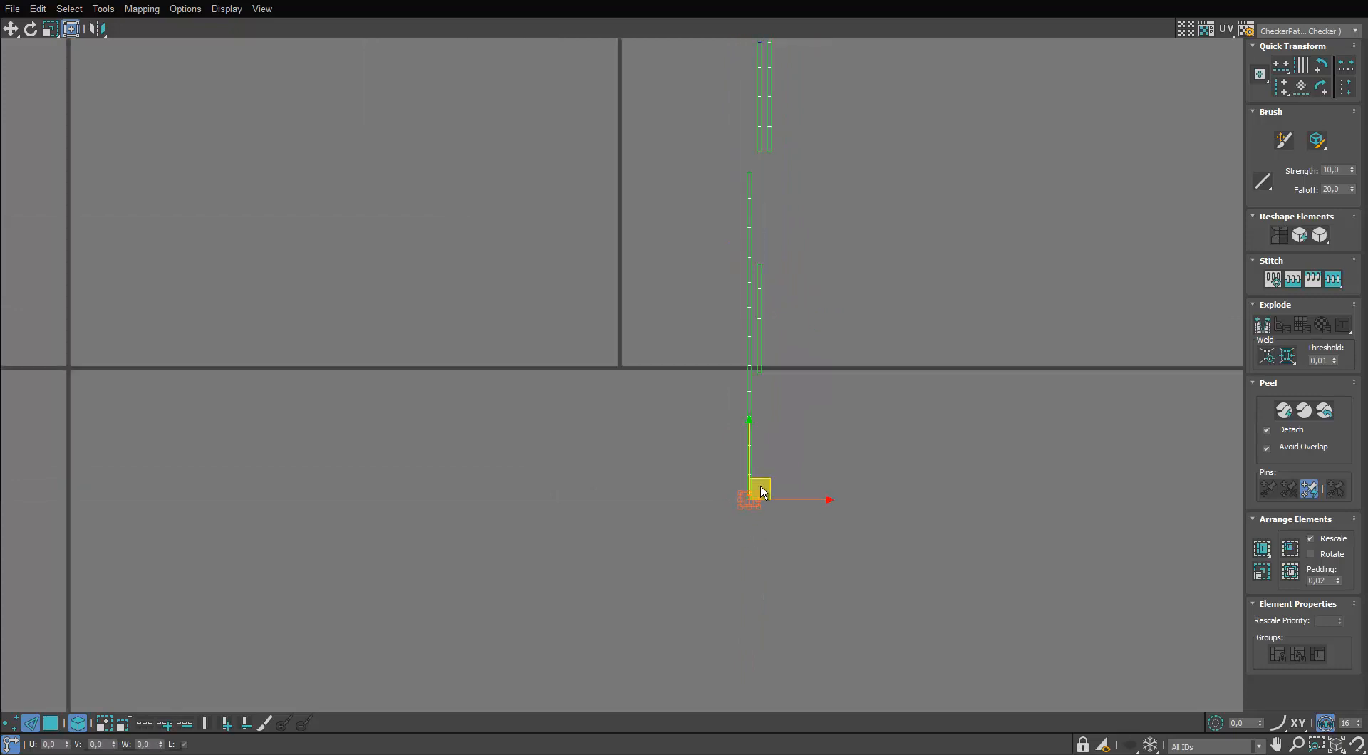
scroll(752, 489, up, 2)
scroll(768, 335, down, 5)
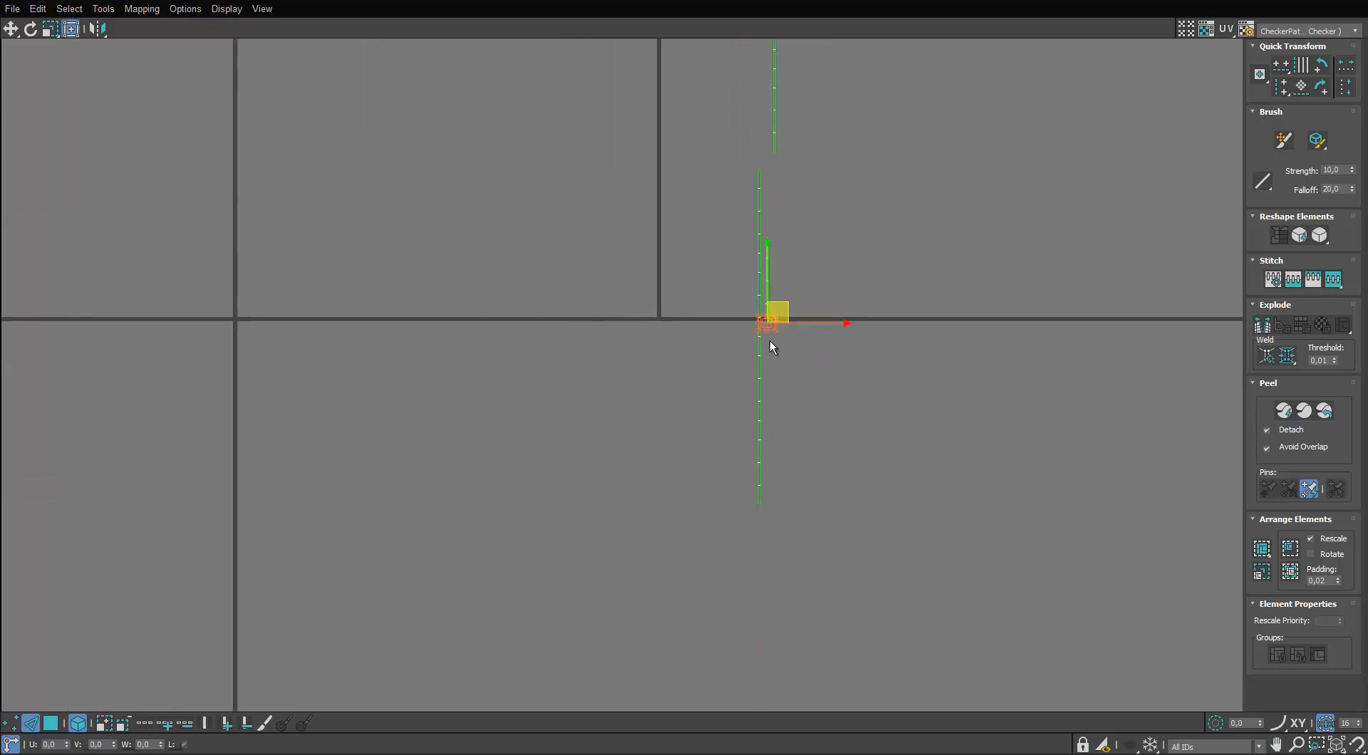
middle_drag(794, 504, 794, 402)
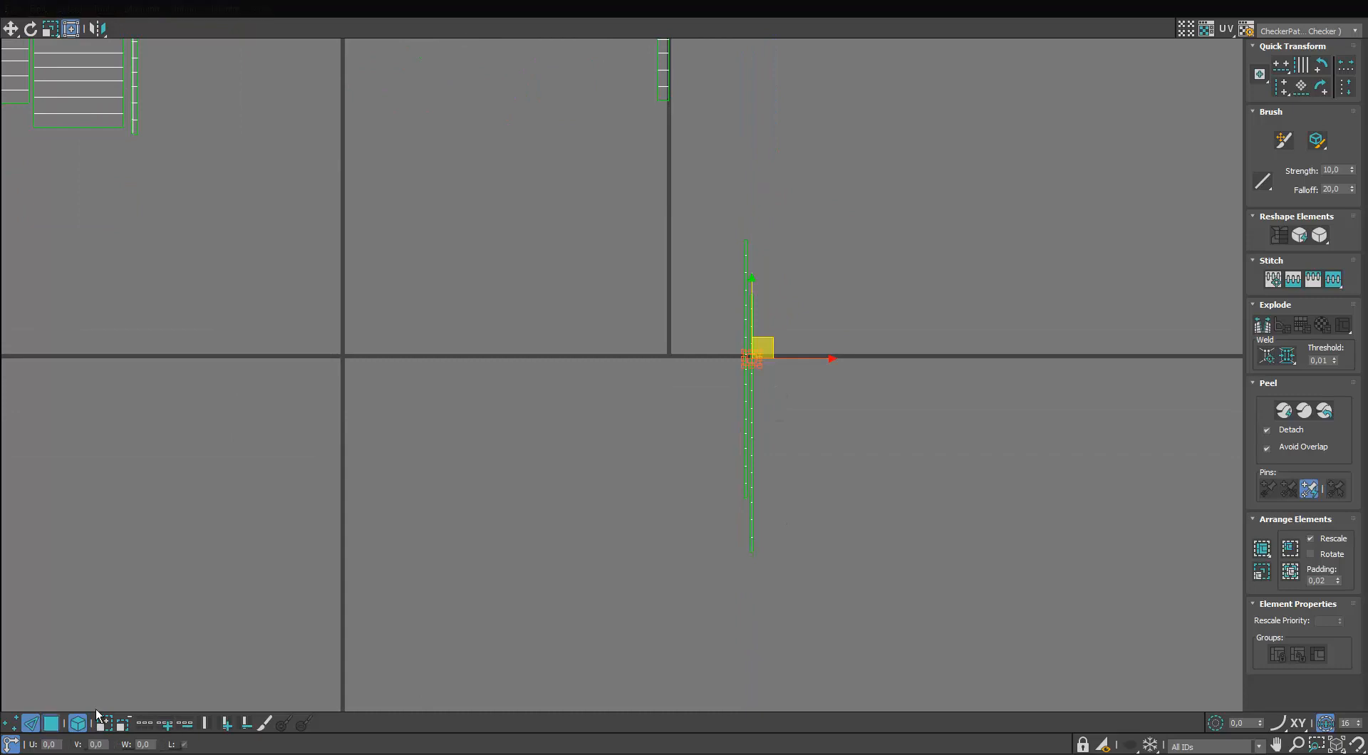
Align the two thin strips side by side and move them next to the wider ladder strip by the round clusters.
click(51, 723)
scroll(757, 412, up, 2)
click(736, 421)
drag(736, 421, 706, 397)
scroll(716, 417, down, 3)
middle_drag(716, 417, 812, 588)
drag(829, 542, 780, 258)
scroll(776, 261, up, 3)
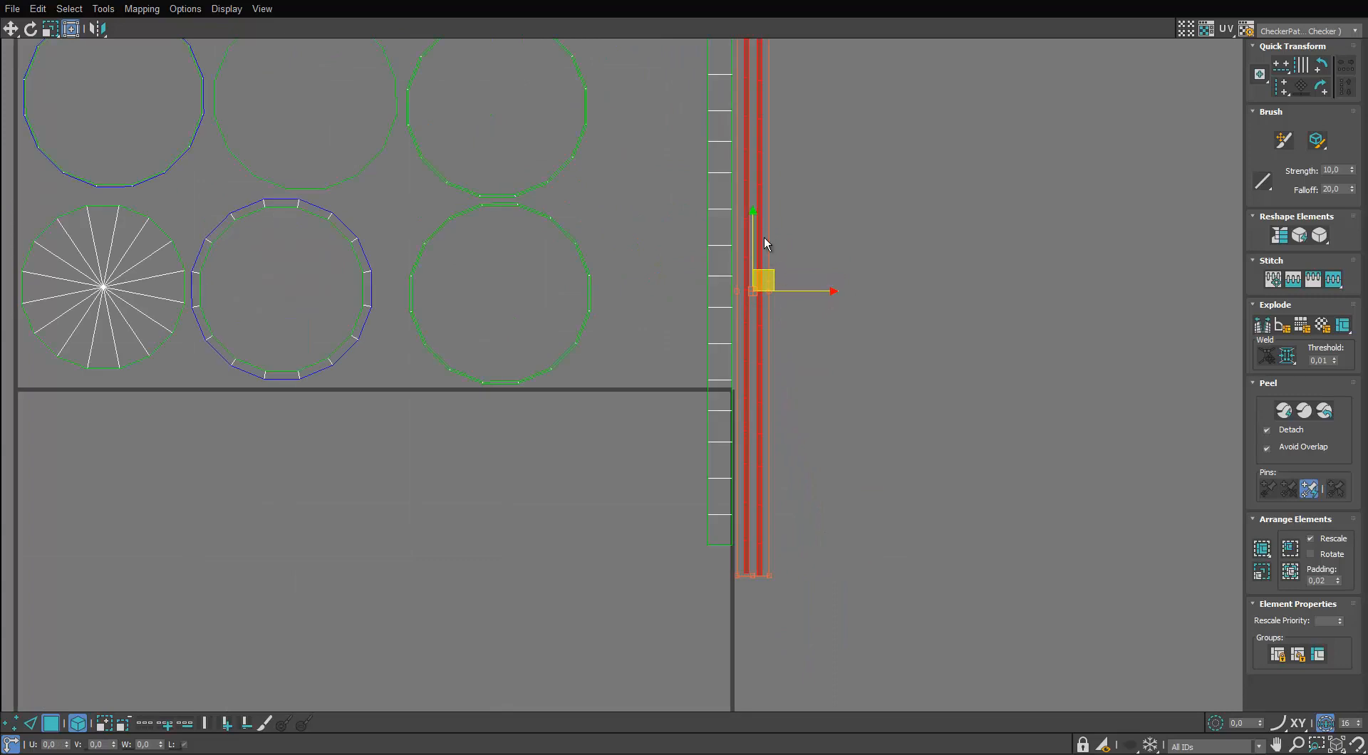
drag(814, 214, 765, 243)
Move the three narrow strips beside the wide wall strips and place the six round clusters above the wall strips.
scroll(768, 285, down, 3)
middle_drag(767, 285, 829, 369)
drag(895, 297, 803, 406)
drag(802, 402, 306, 434)
drag(528, 430, 528, 428)
middle_drag(534, 381, 696, 367)
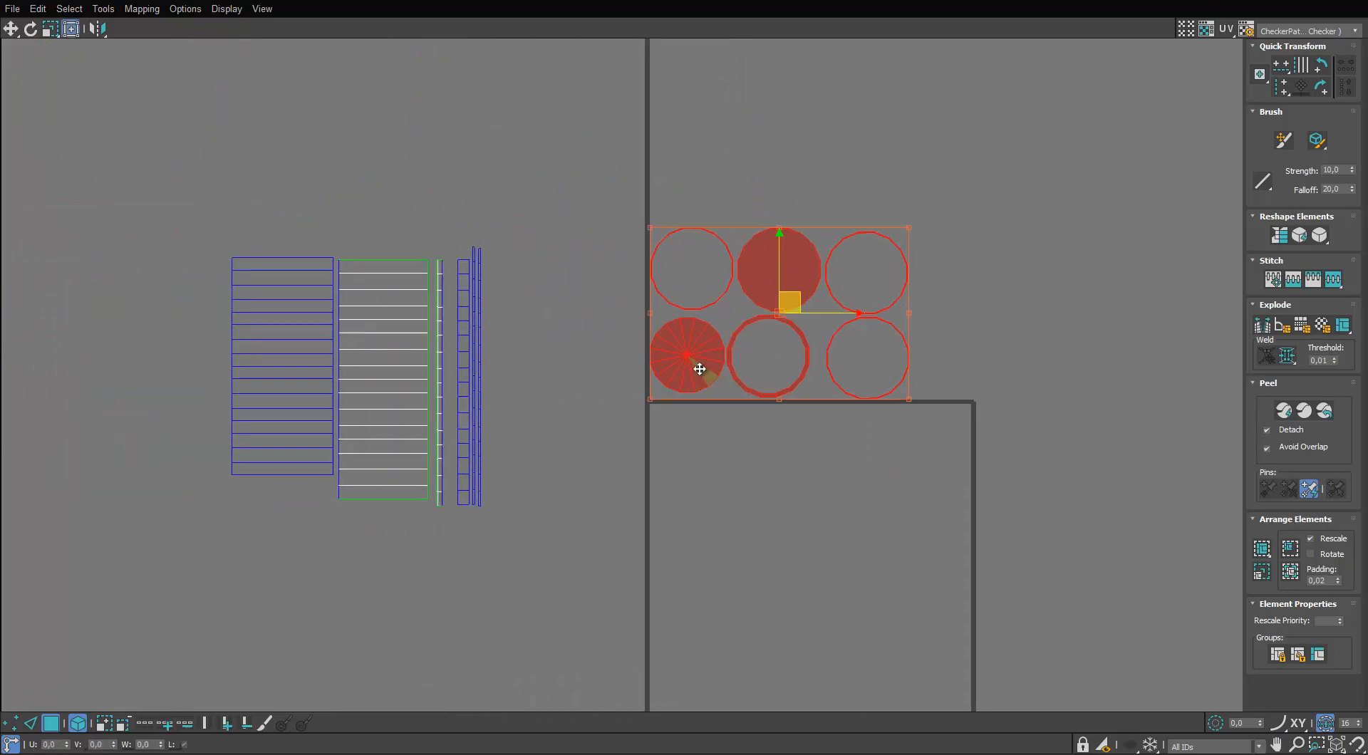
drag(696, 366, 284, 213)
Scale the whole UV layout down to about half its size and move it just above the UV square.
key(ctrl+a)
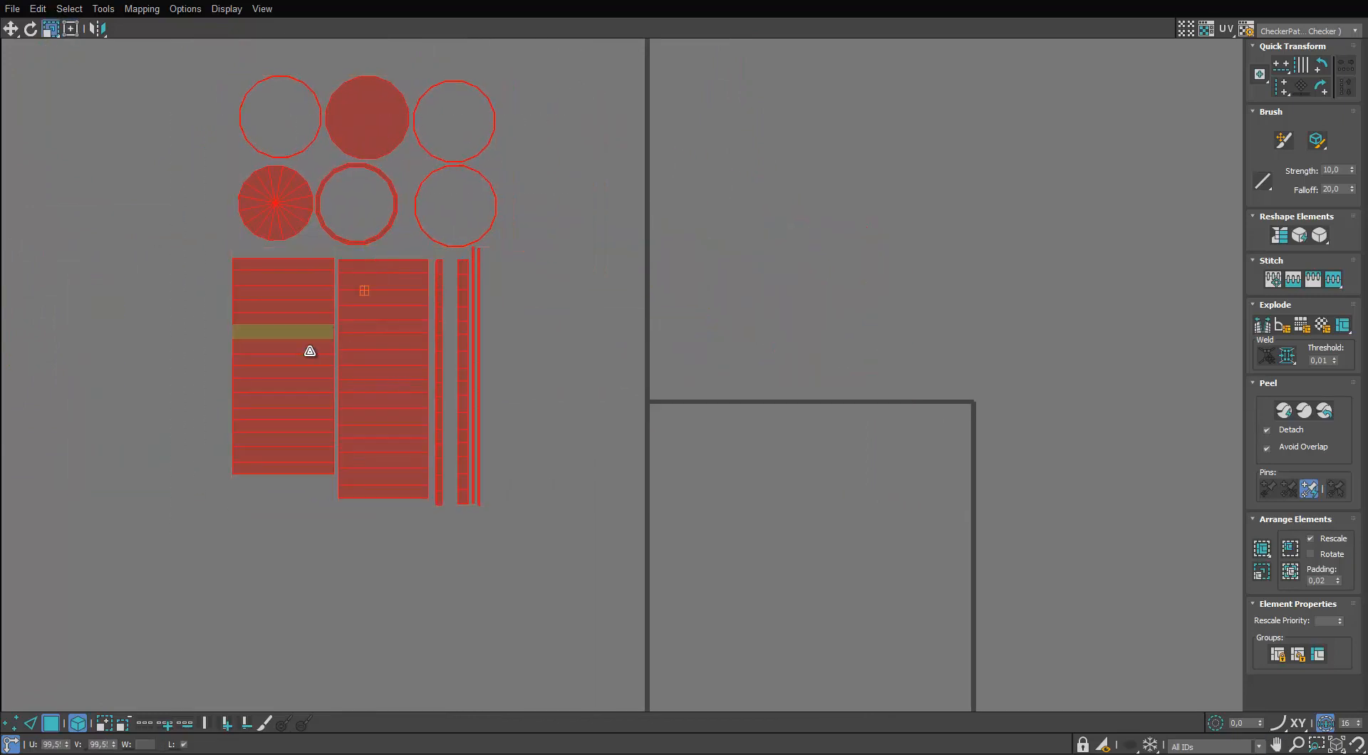
scroll(306, 351, down, 2)
drag(306, 352, 672, 346)
click(848, 235)
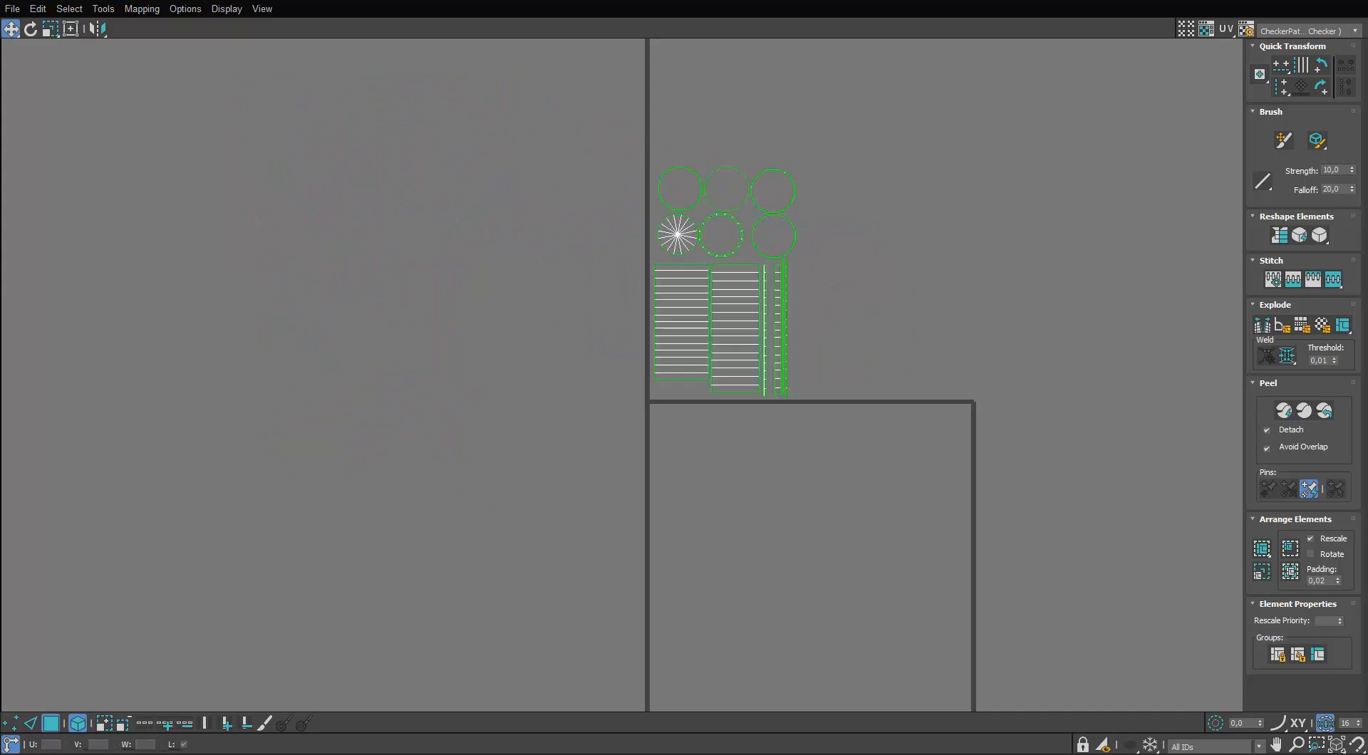
Shrink the UV editor window, assign the 02 - Default checker material to the mug body and show it in the viewport.
drag(895, 0, 822, 168)
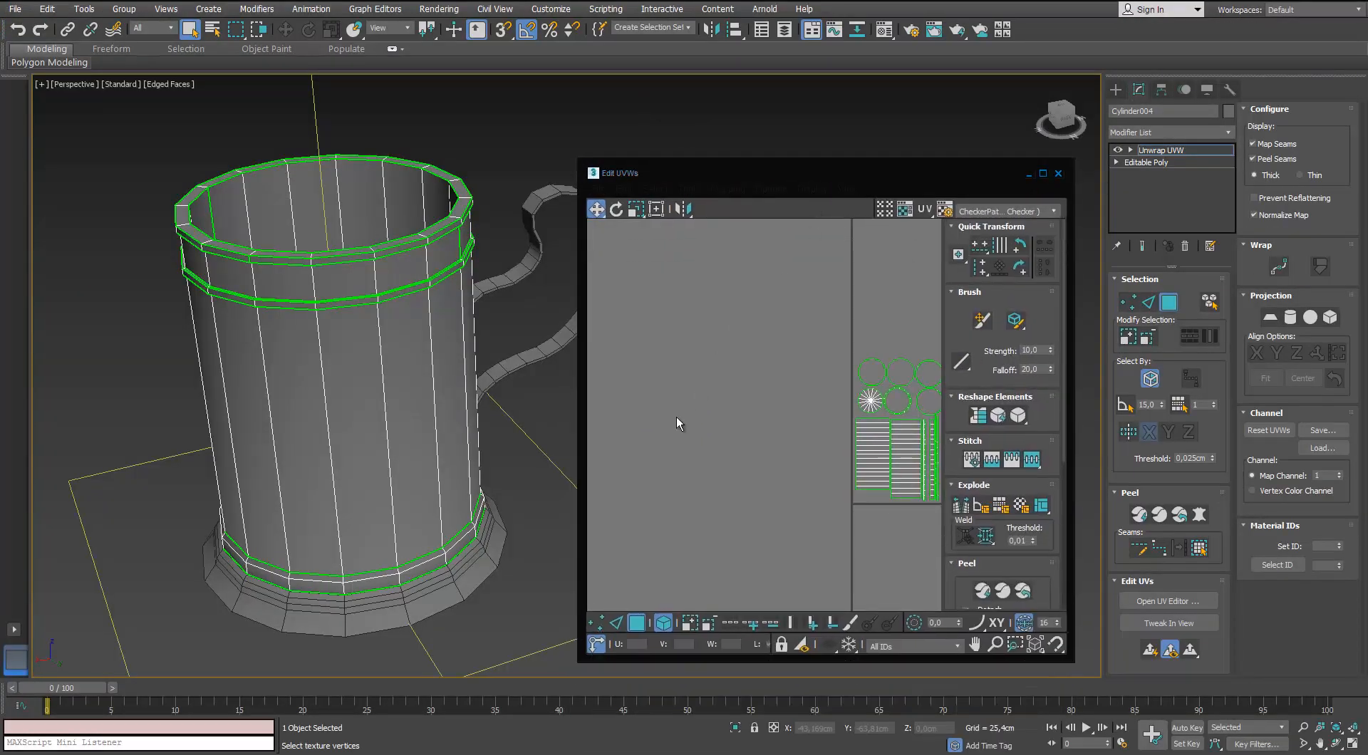
key(m)
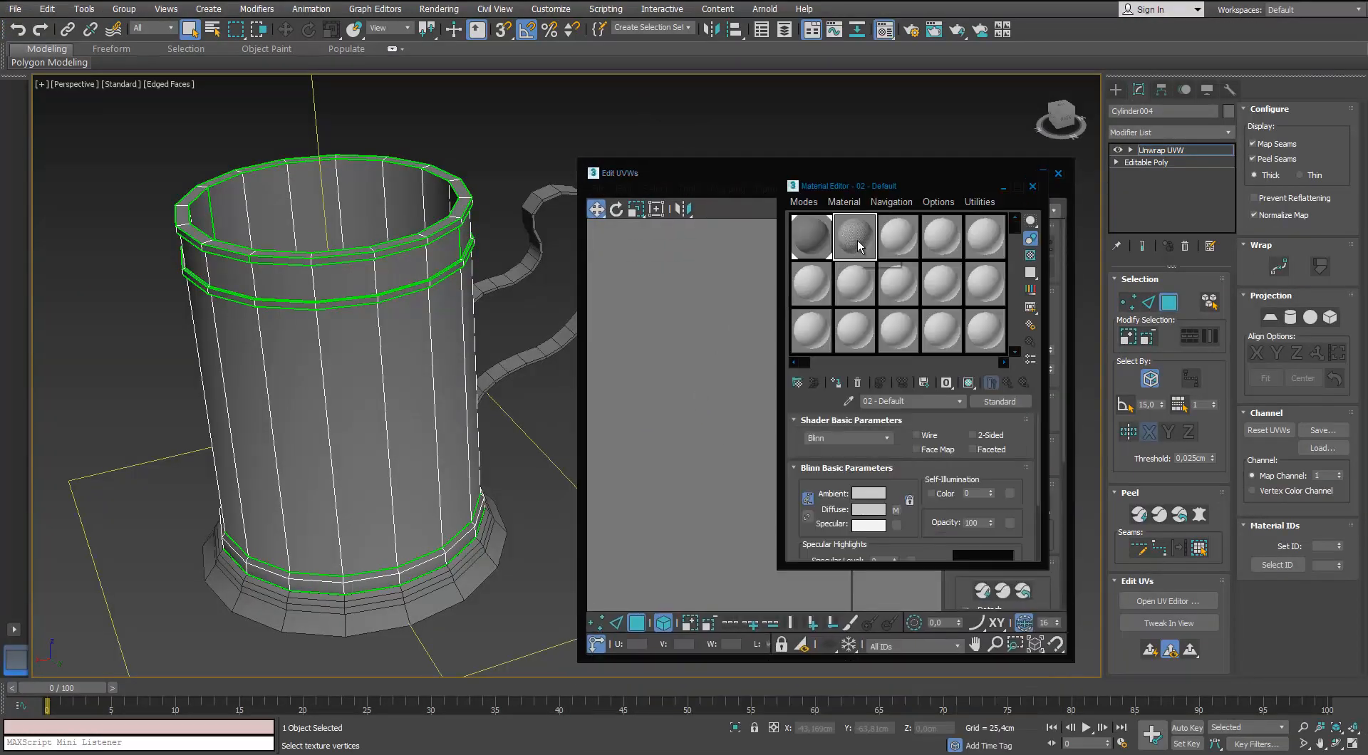
click(389, 370)
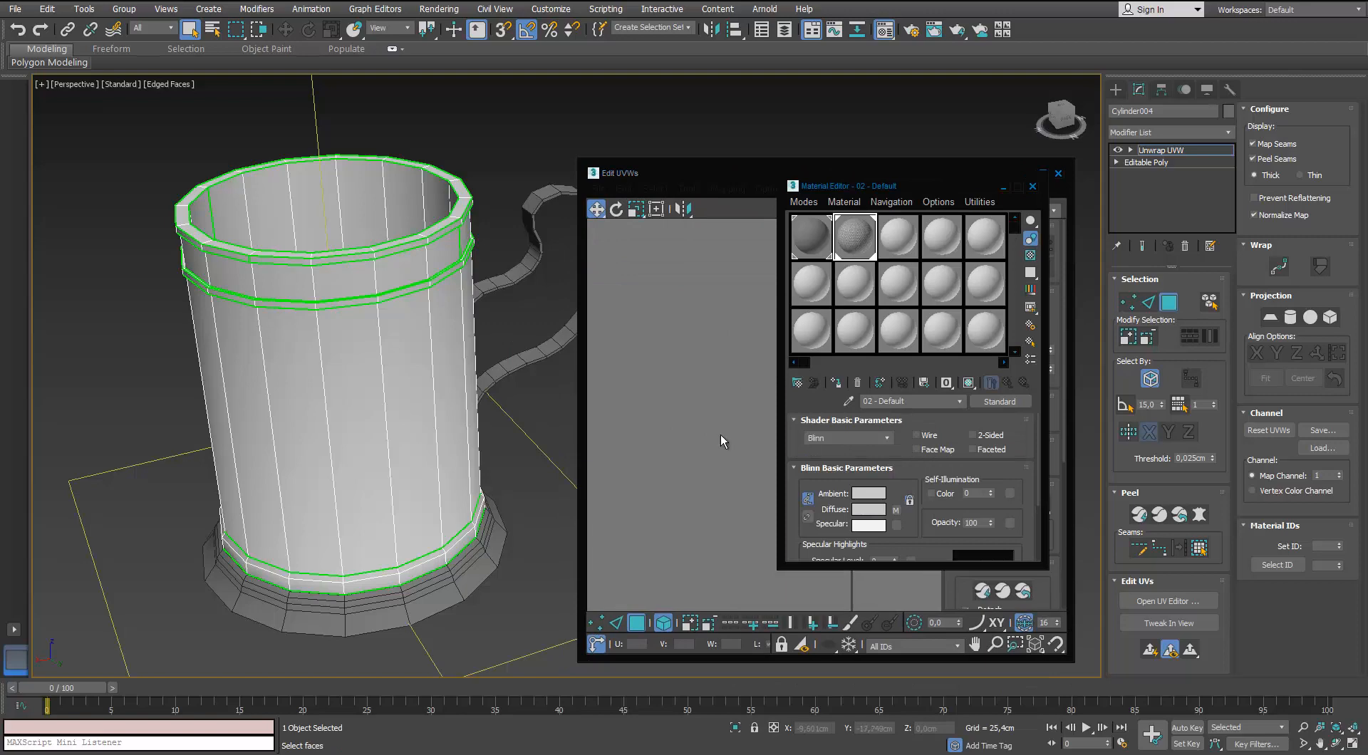
click(971, 385)
click(1033, 189)
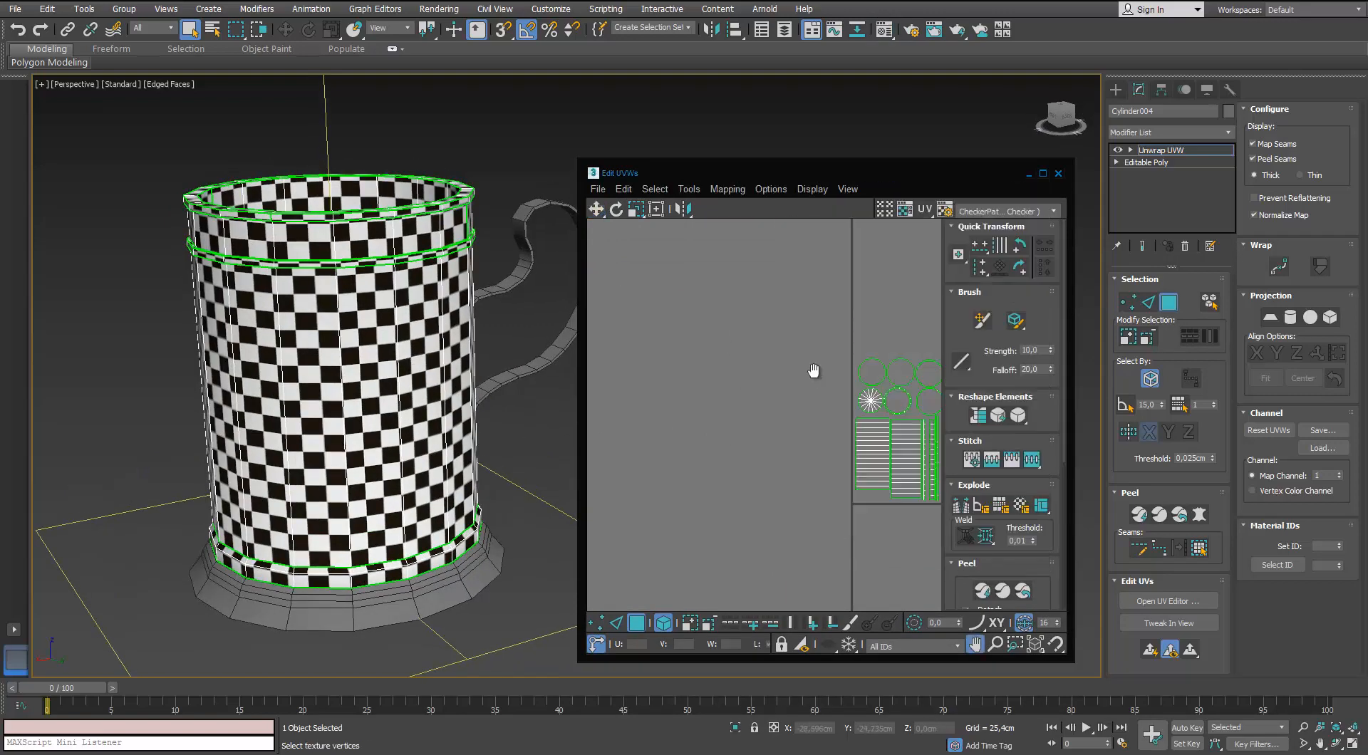
Rotate the whole UV layout 90 degrees so the wall strips lie horizontally with the round clusters beside them.
middle_drag(812, 369, 662, 342)
key(ctrl+a)
scroll(754, 446, up, 3)
key(e)
drag(757, 420, 652, 502)
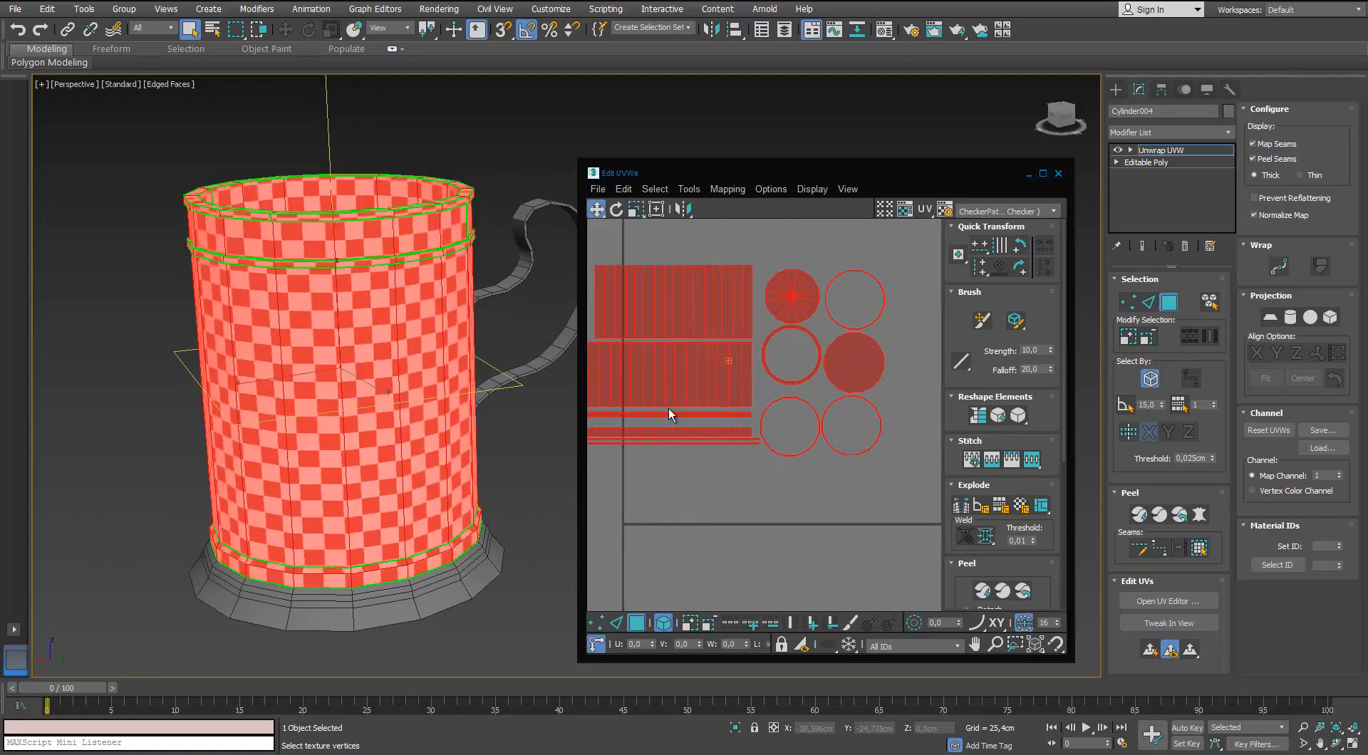
drag(669, 415, 714, 406)
Enlarge the rotated UV layout to nearly the UV square's width and place it just above the square.
key(r)
scroll(714, 407, down, 3)
middle_drag(715, 411, 743, 330)
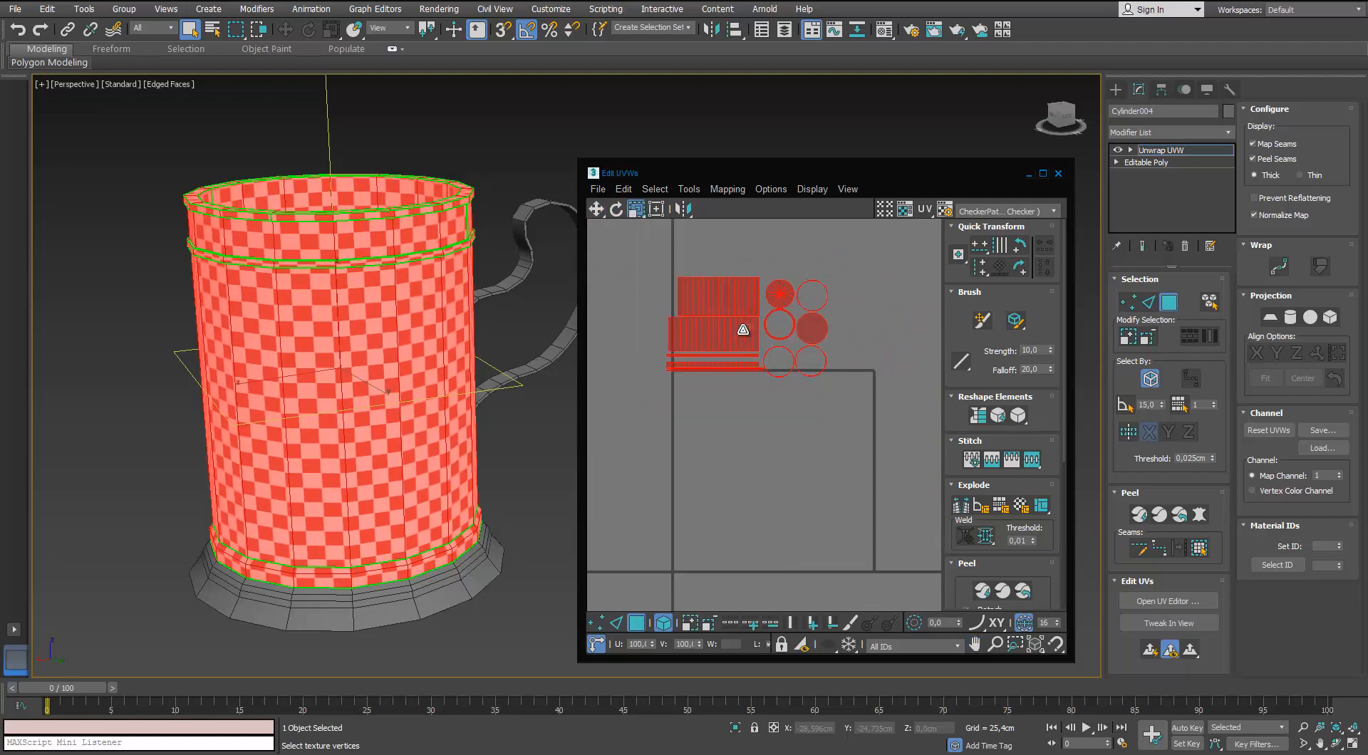
scroll(743, 330, down, 1)
key(w)
mouse_move(743, 333)
mouse_down()
mouse_move(741, 314)
mouse_move(758, 323)
mouse_up()
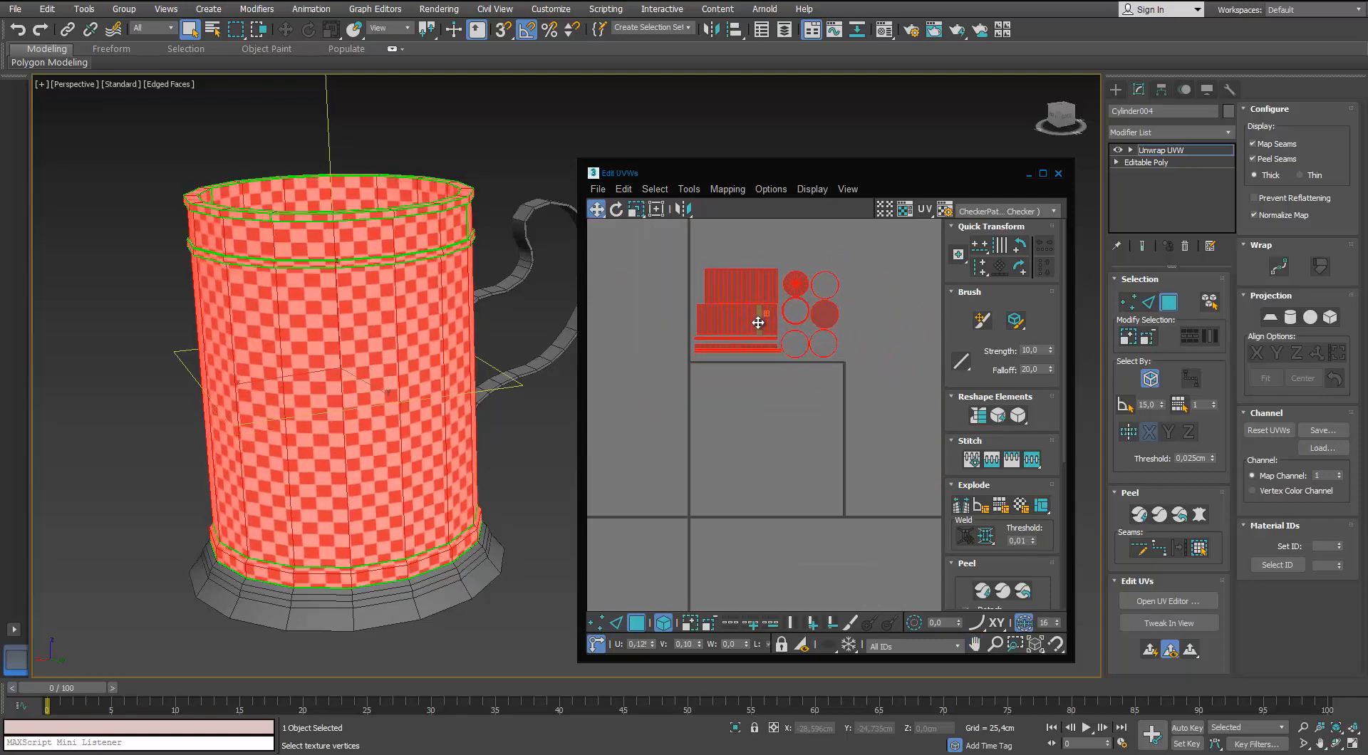
Close the mug body's UV editor.
alt+middle_drag(525, 372, 486, 392)
click(1048, 175)
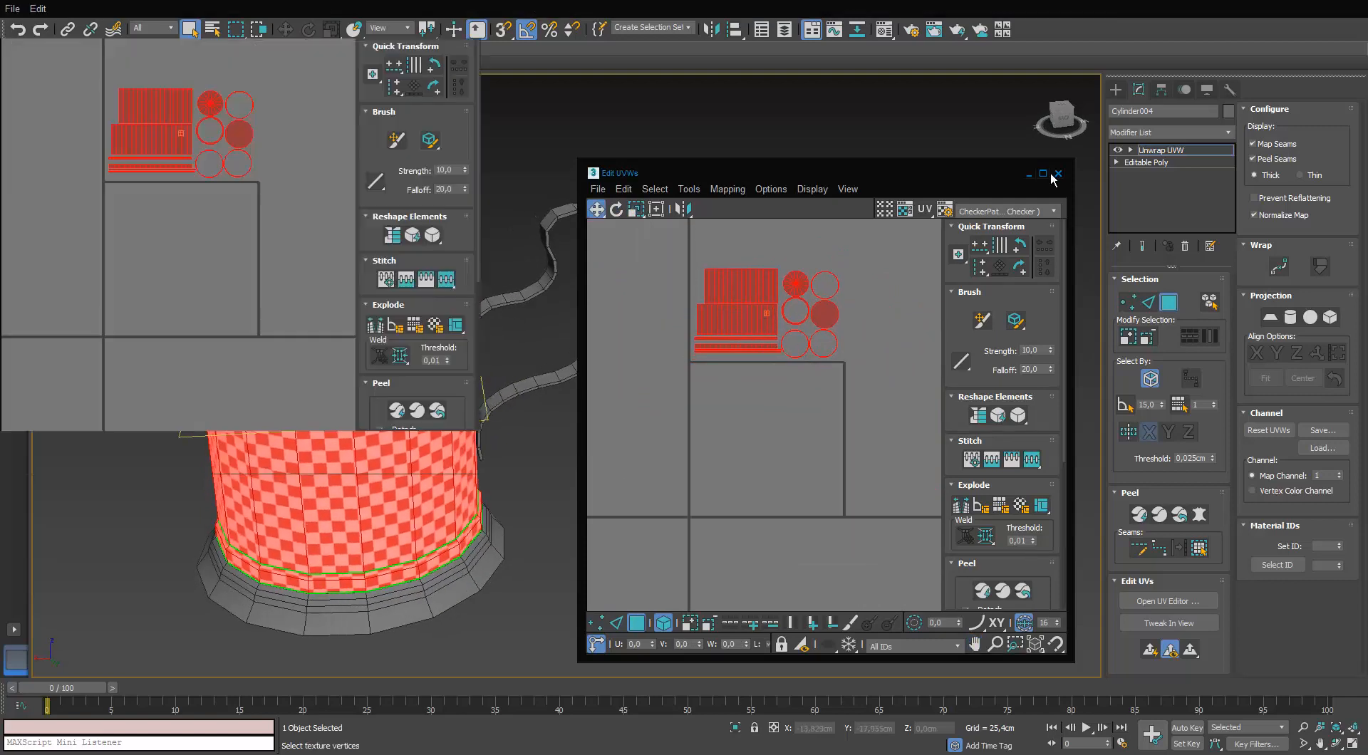
drag(955, 2, 706, 277)
click(835, 279)
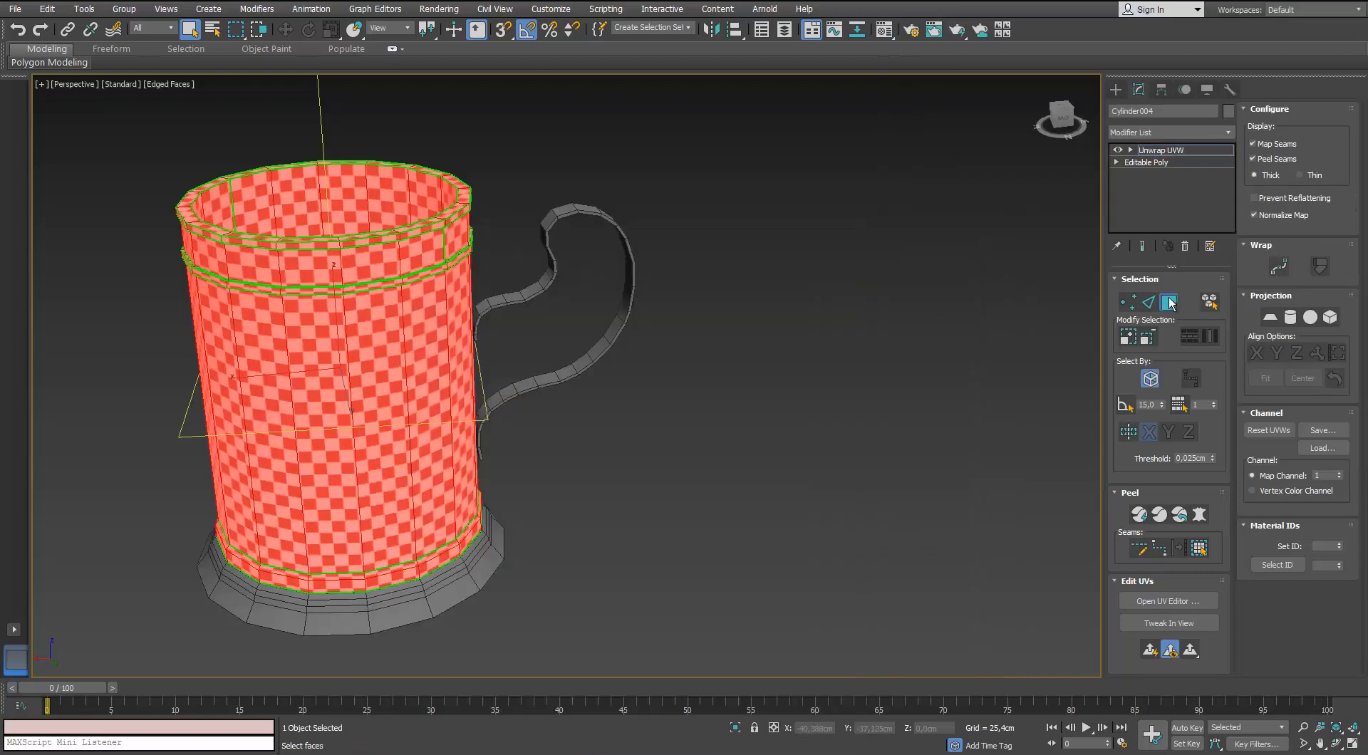
Select the mug's flared base and isolate it in the viewport.
click(498, 458)
scroll(466, 494, up, 5)
click(485, 548)
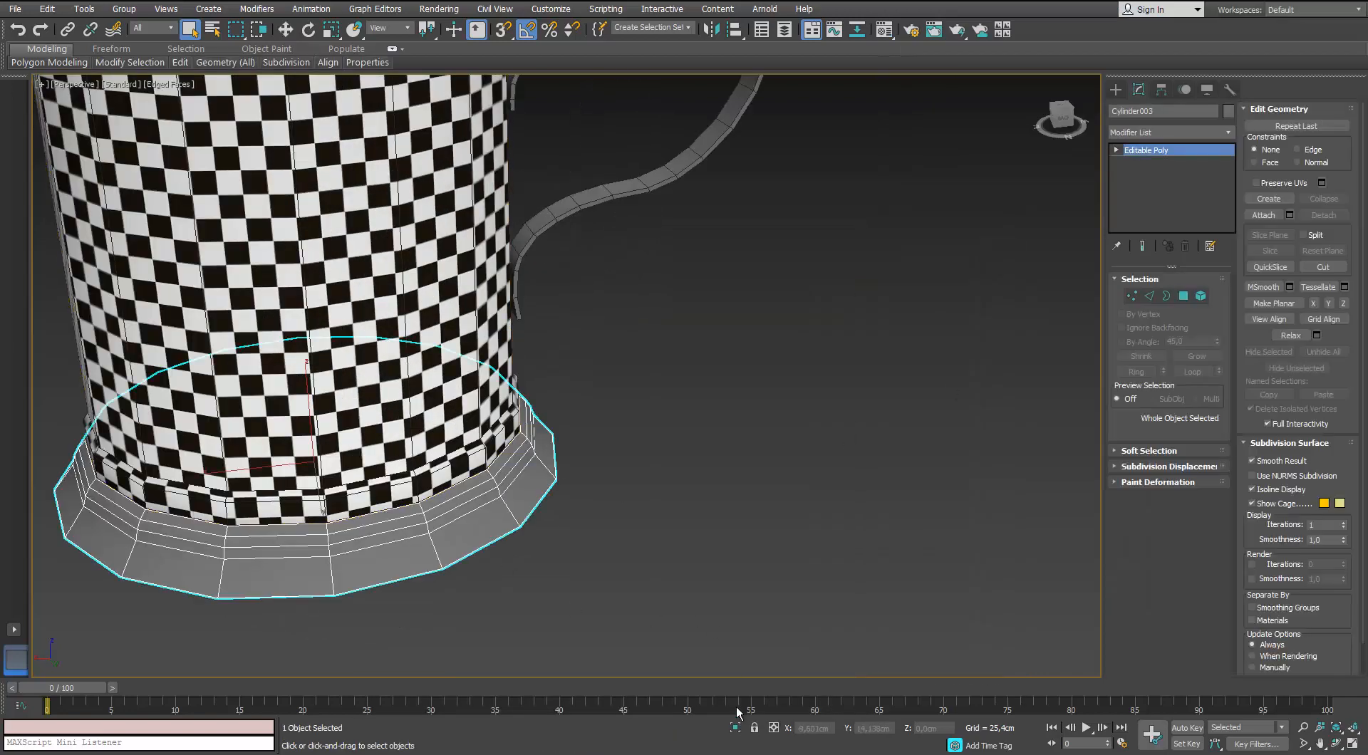
key(alt+q)
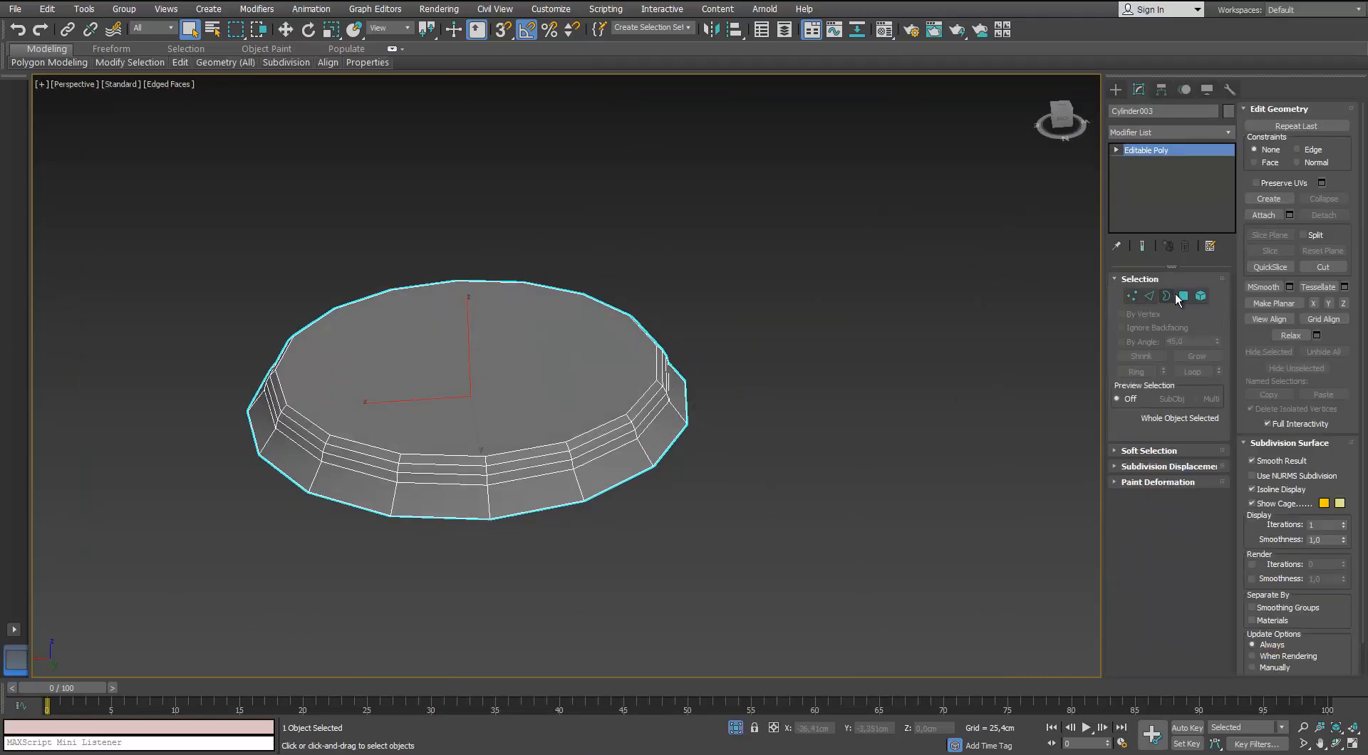
click(1180, 296)
click(1183, 297)
scroll(544, 421, up, 2)
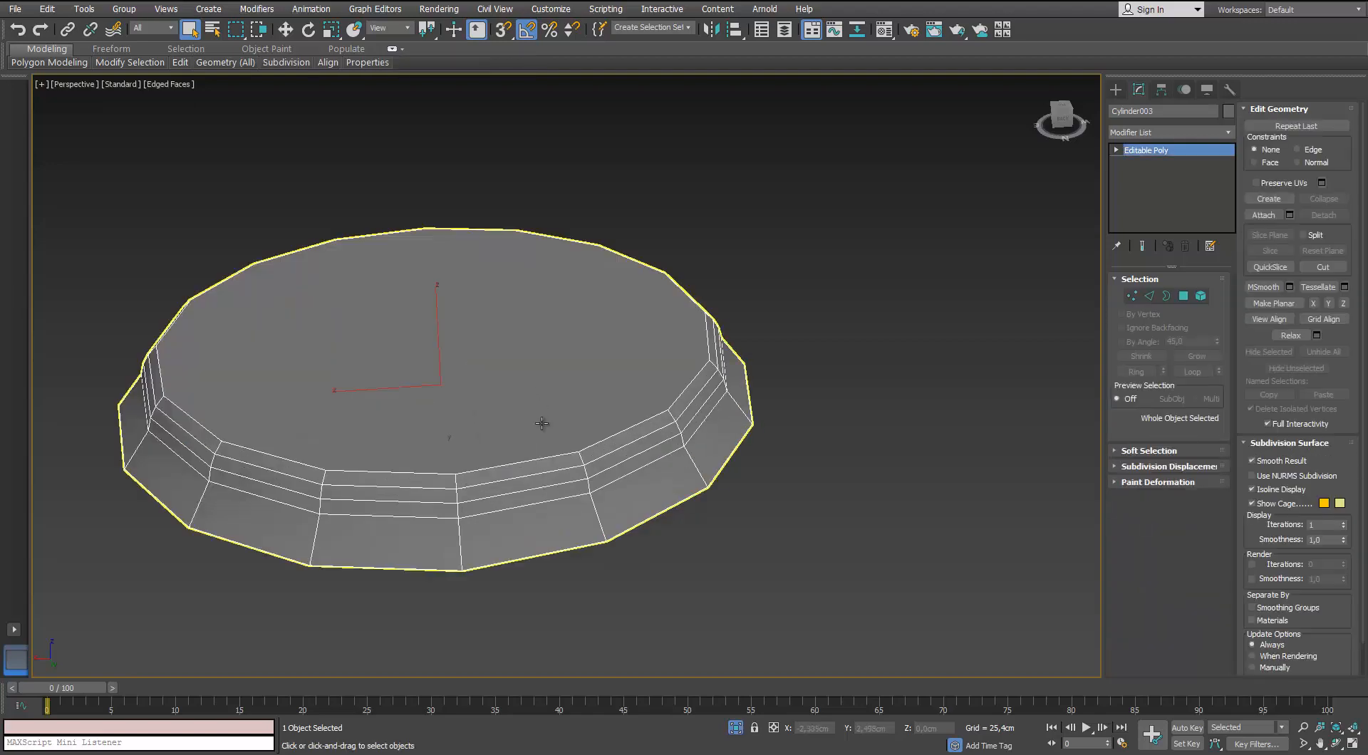
mouse_move(544, 431)
alt+middle_down()
mouse_move(541, 369)
mouse_move(534, 426)
alt+middle_up()
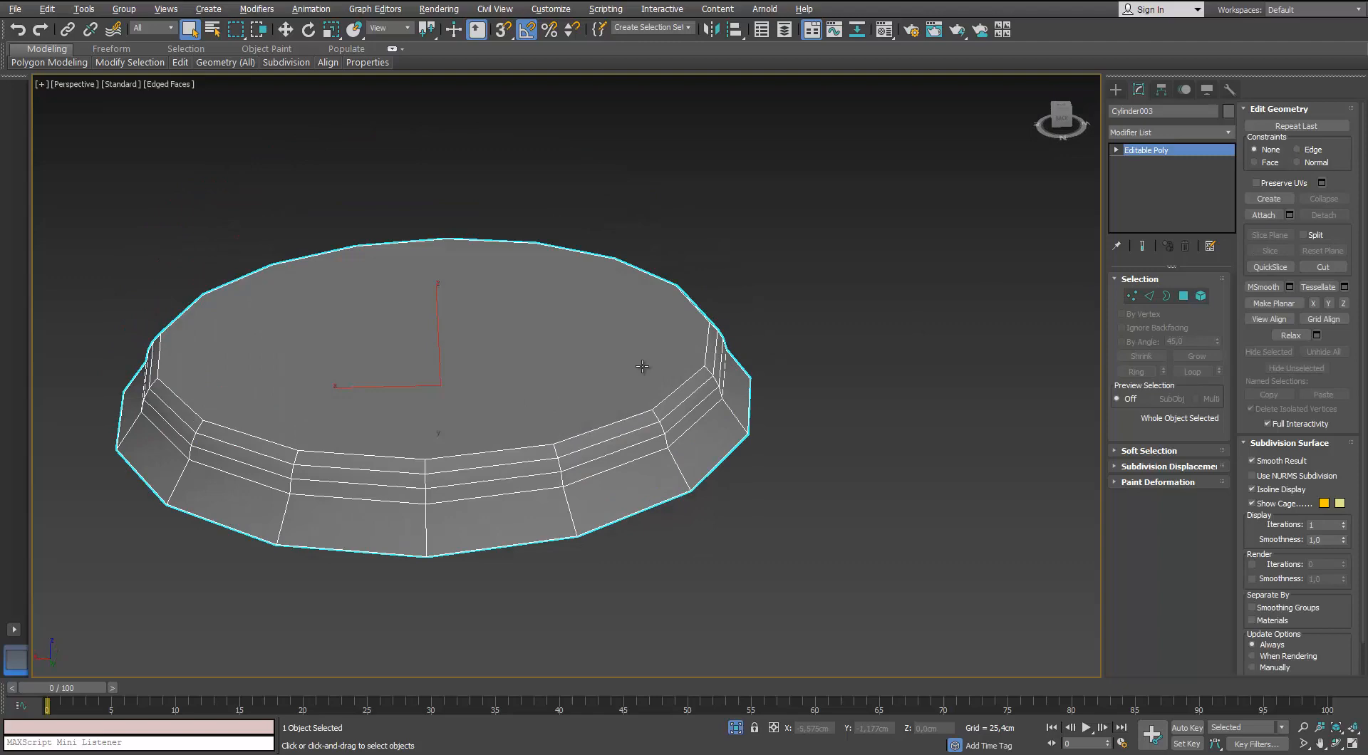
Select the base's top and bottom cap polygons and inset them by 0,454 cm.
click(1184, 296)
click(641, 400)
alt+middle_drag(641, 400, 1007, 514)
ctrl+click(596, 302)
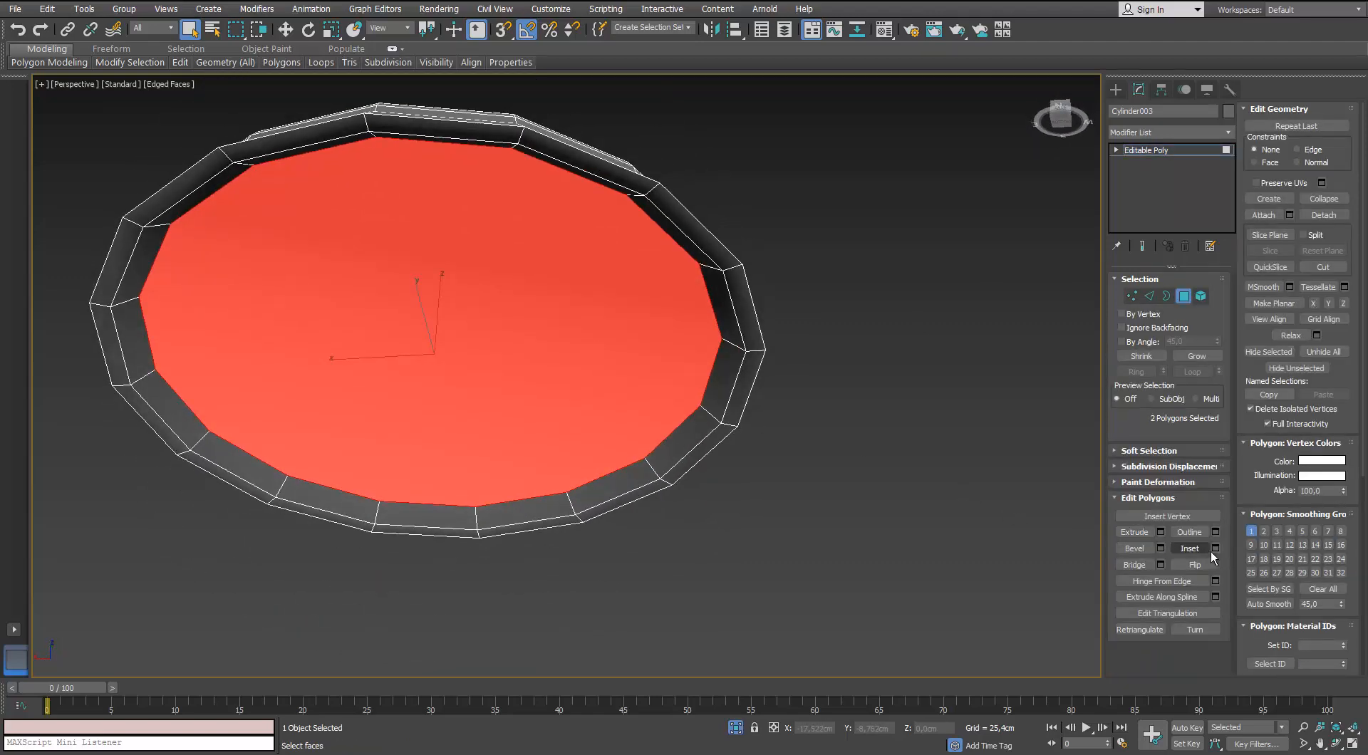
alt+middle_drag(697, 348, 846, 305)
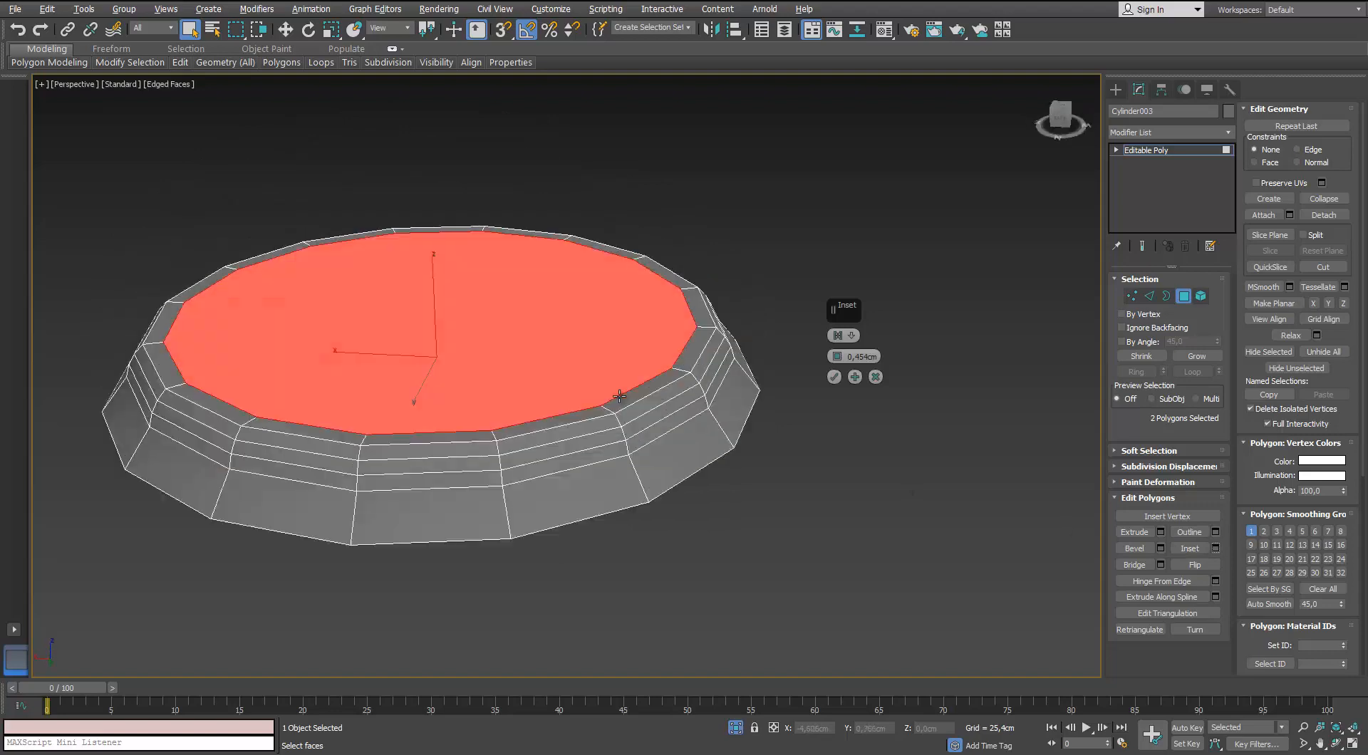
Collapse the inset cap faces to centre points so edges radiate across the base's caps.
right_click(566, 332)
click(543, 186)
alt+middle_drag(524, 356, 573, 382)
click(1184, 297)
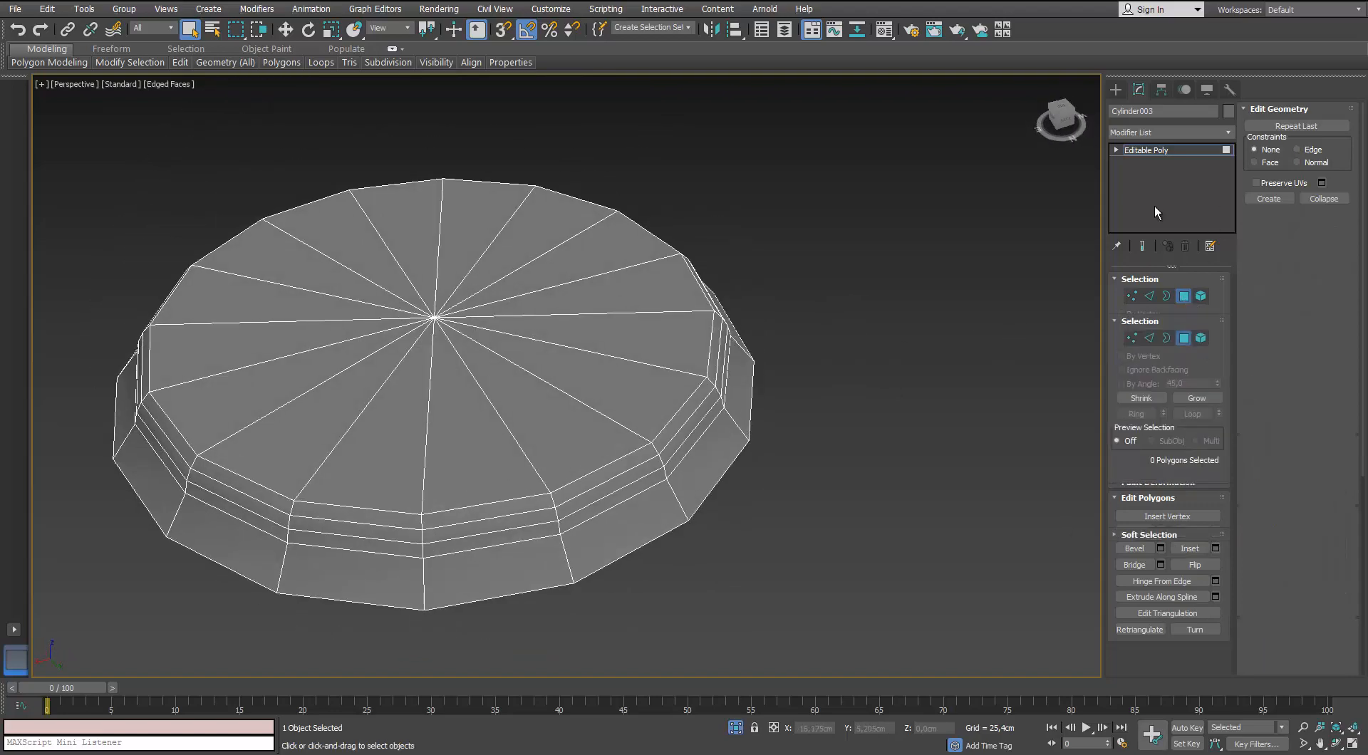
click(1230, 133)
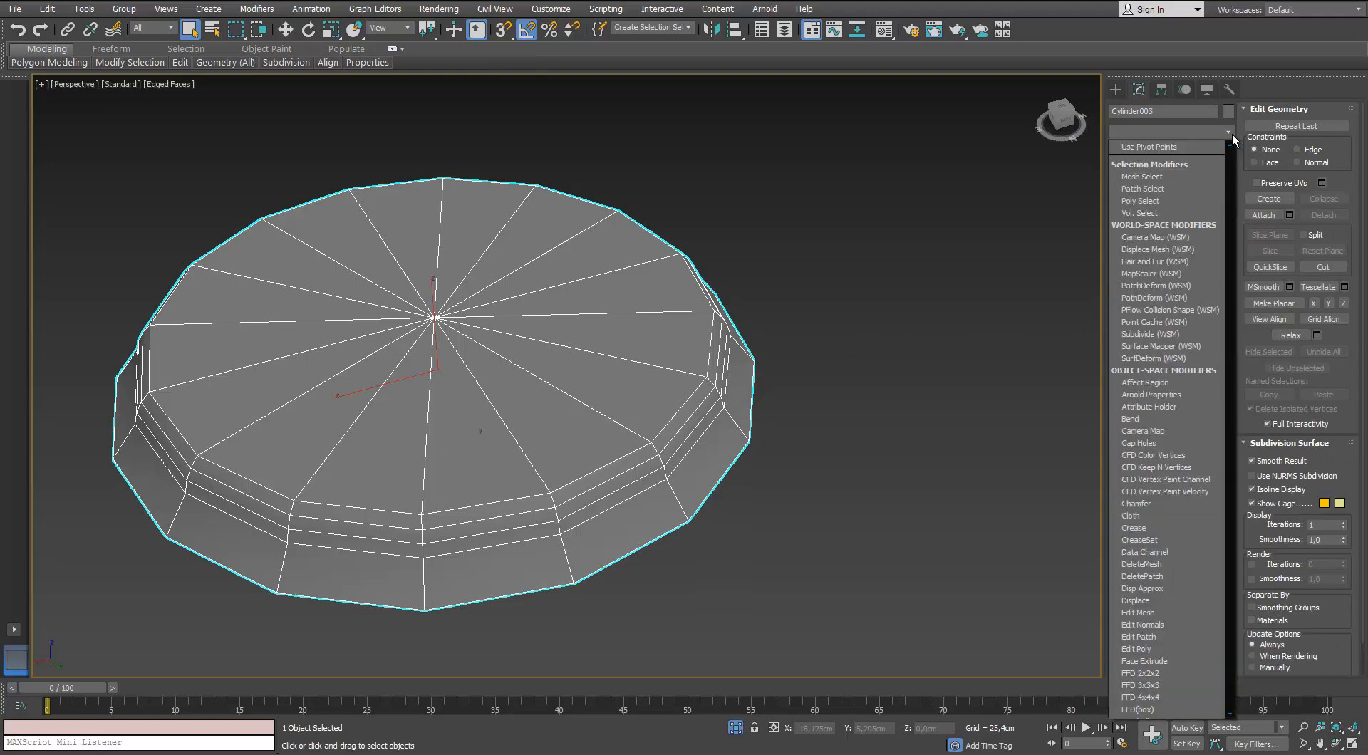
key(u)
key(Escape)
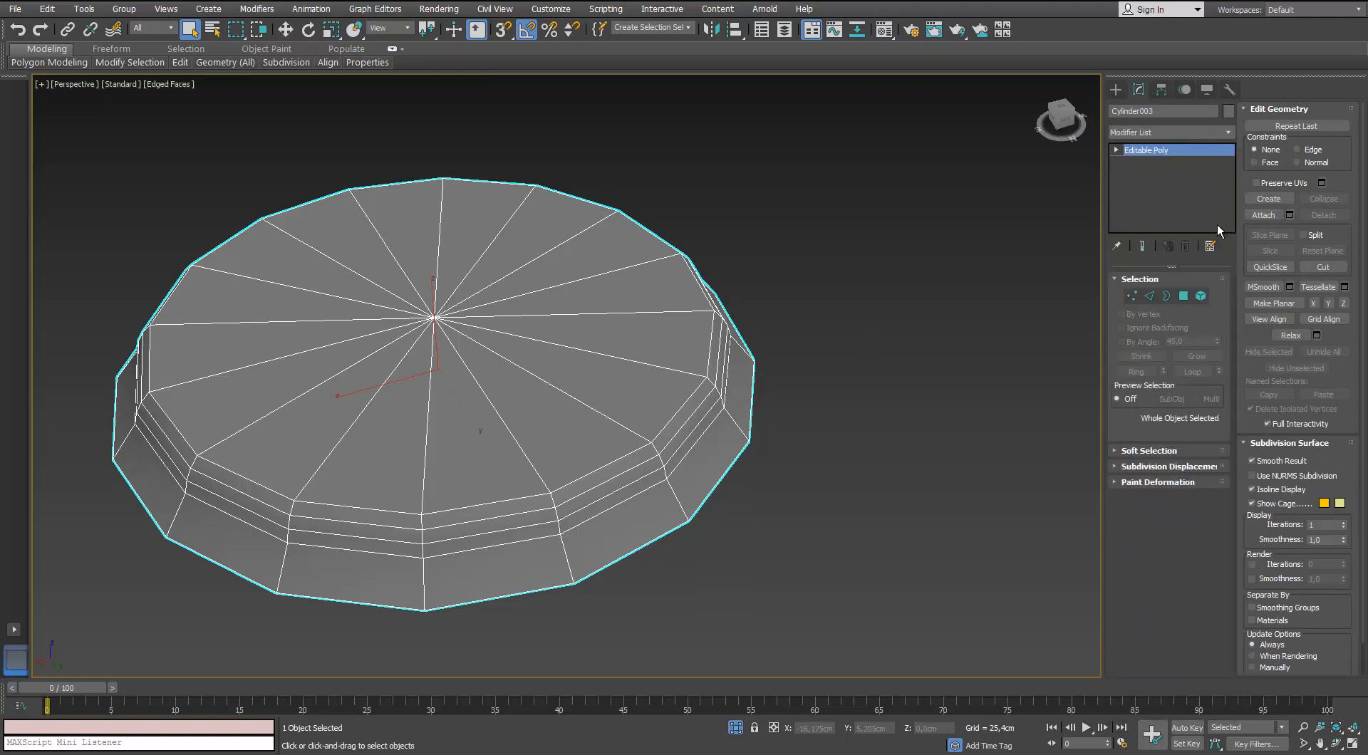
Remove the two intermediate edge loops around the base's upper side wall together with their vertices.
key(2)
double_click(702, 401)
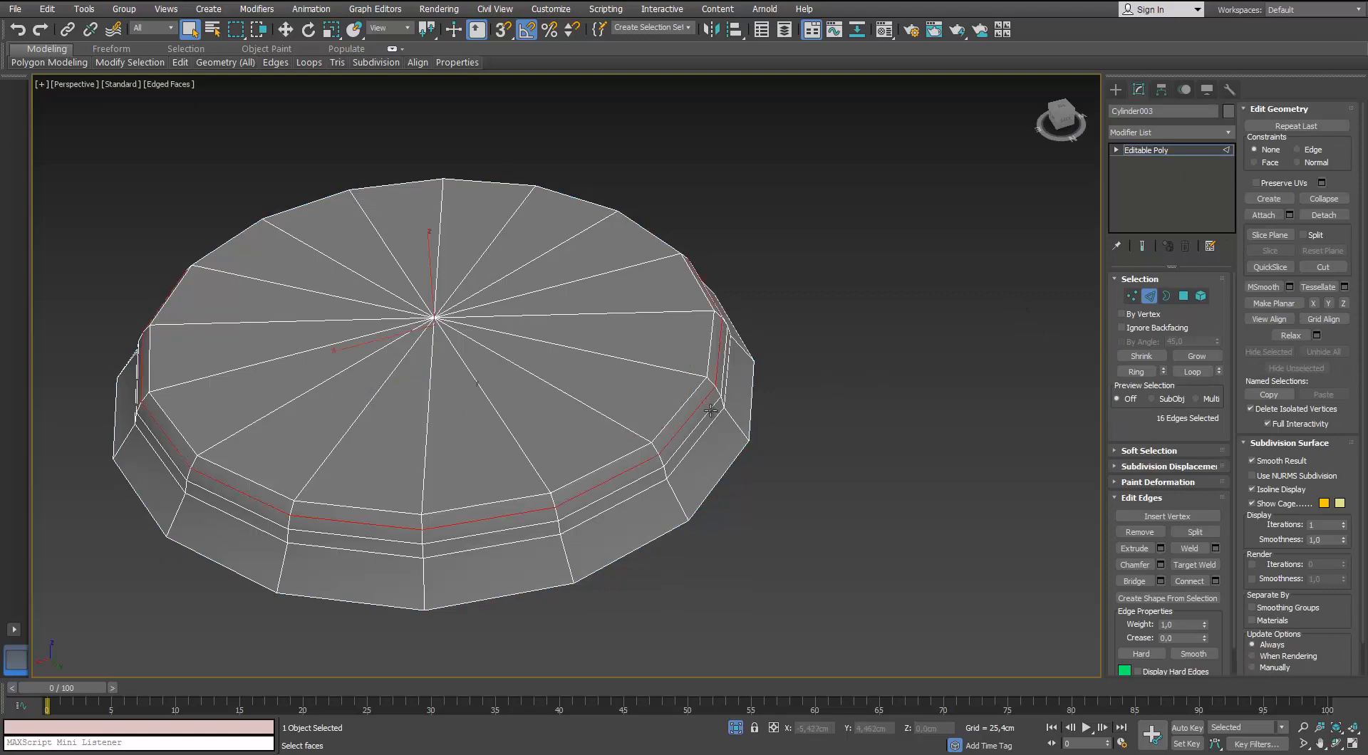
ctrl+double_click(710, 410)
key(ctrl+BackSpace)
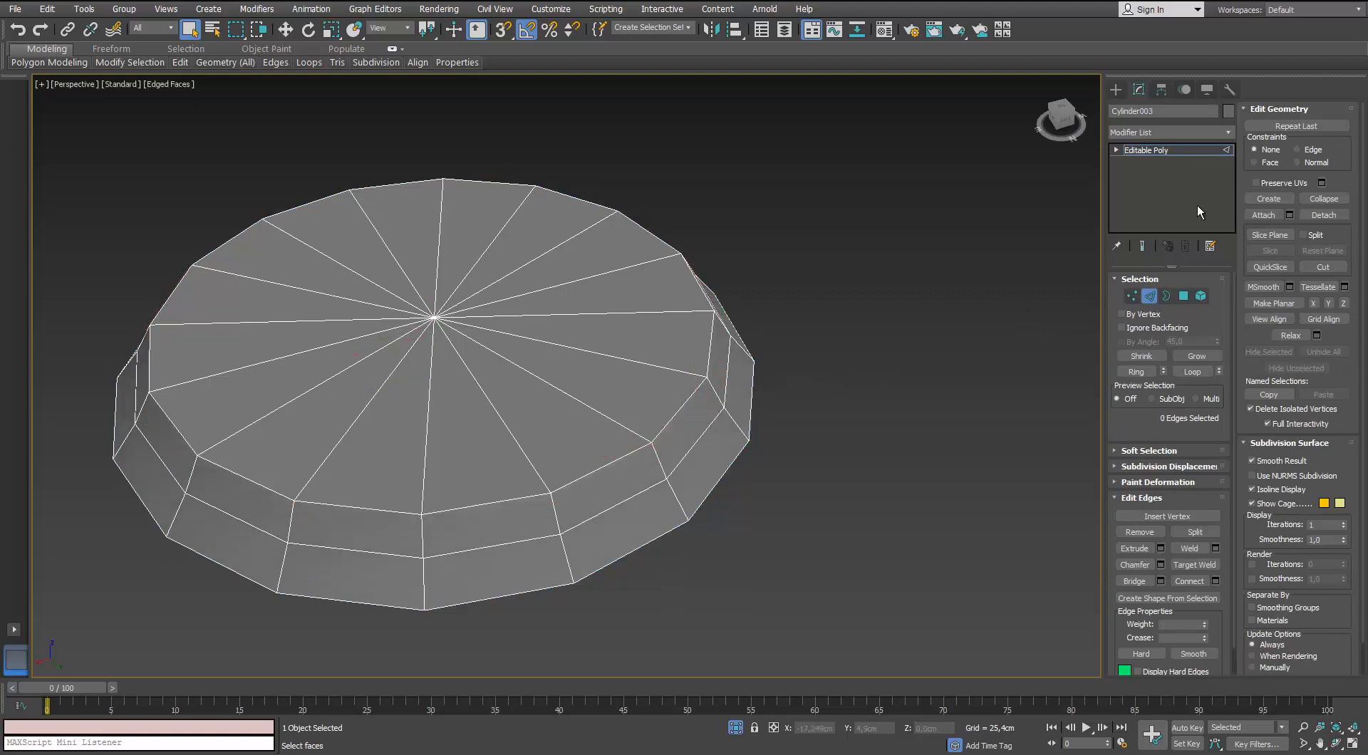
click(1150, 296)
Add an Unwrap UVW modifier to the base.
click(1228, 133)
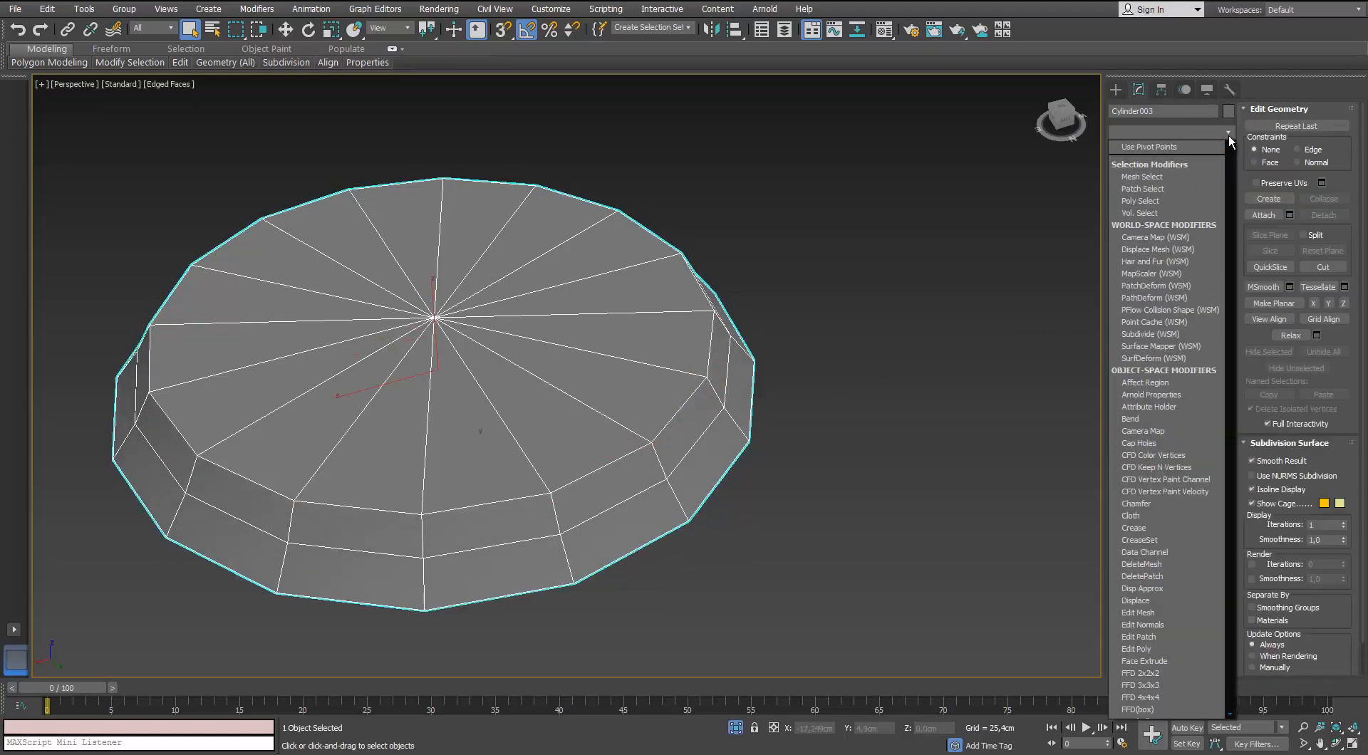
key(u)
key(Return)
middle_drag(889, 330, 875, 338)
scroll(875, 338, down, 5)
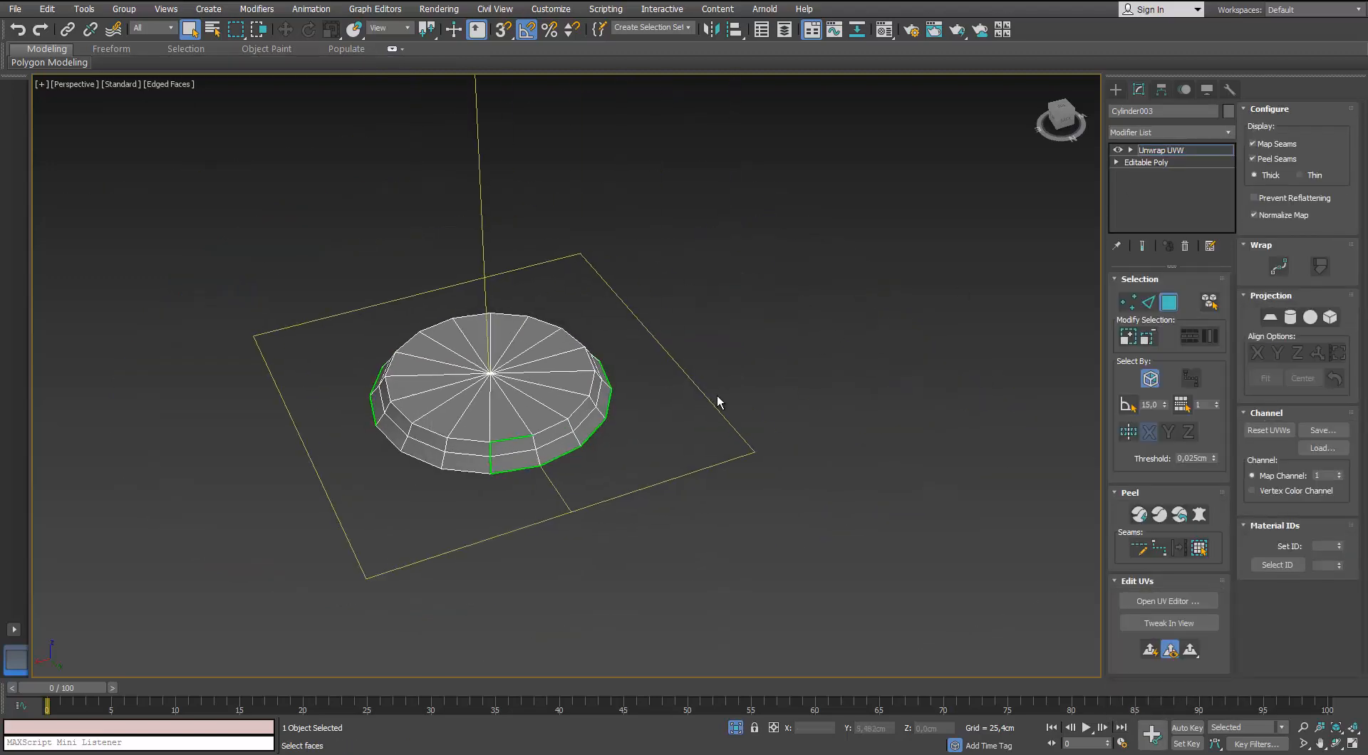
Open the base's UVs in the UV editor, select all polygons and unwrap them with box-type Normal Mapping.
scroll(718, 403, up, 3)
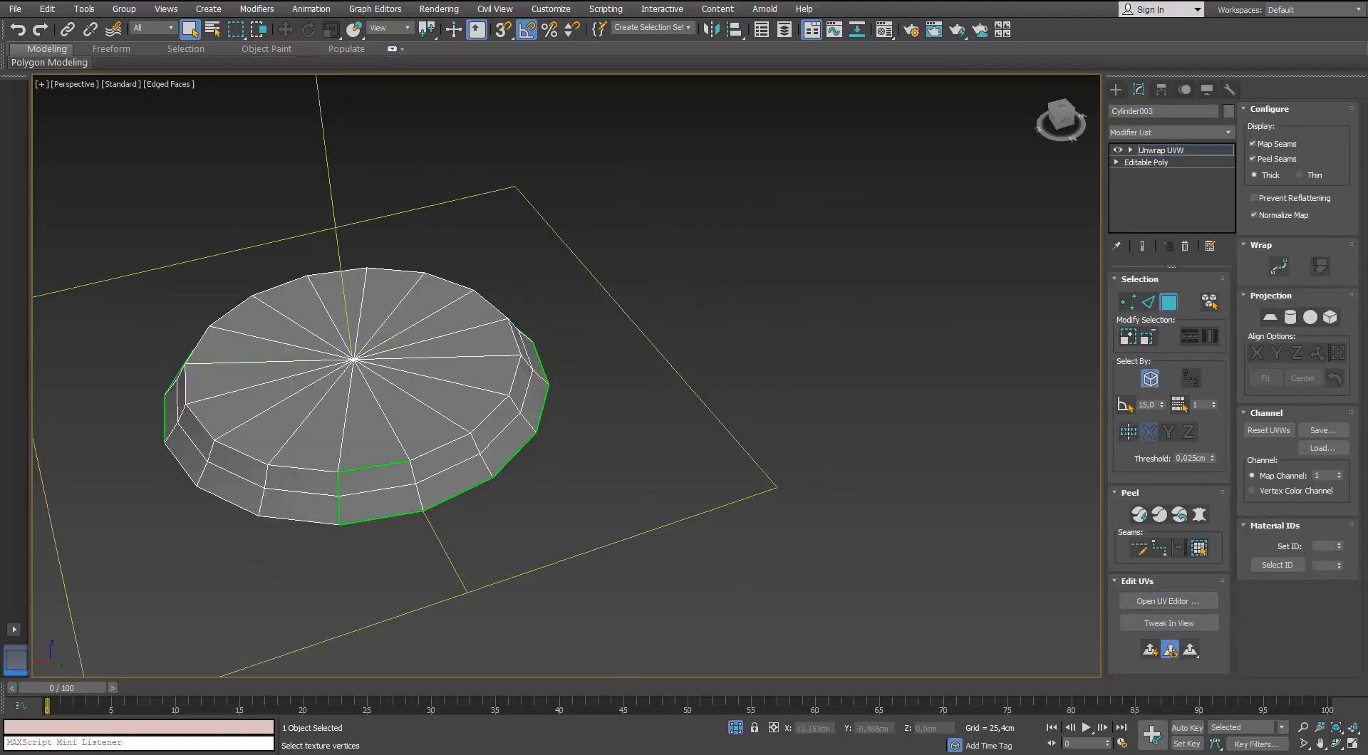
drag(303, 153, 955, 122)
click(821, 303)
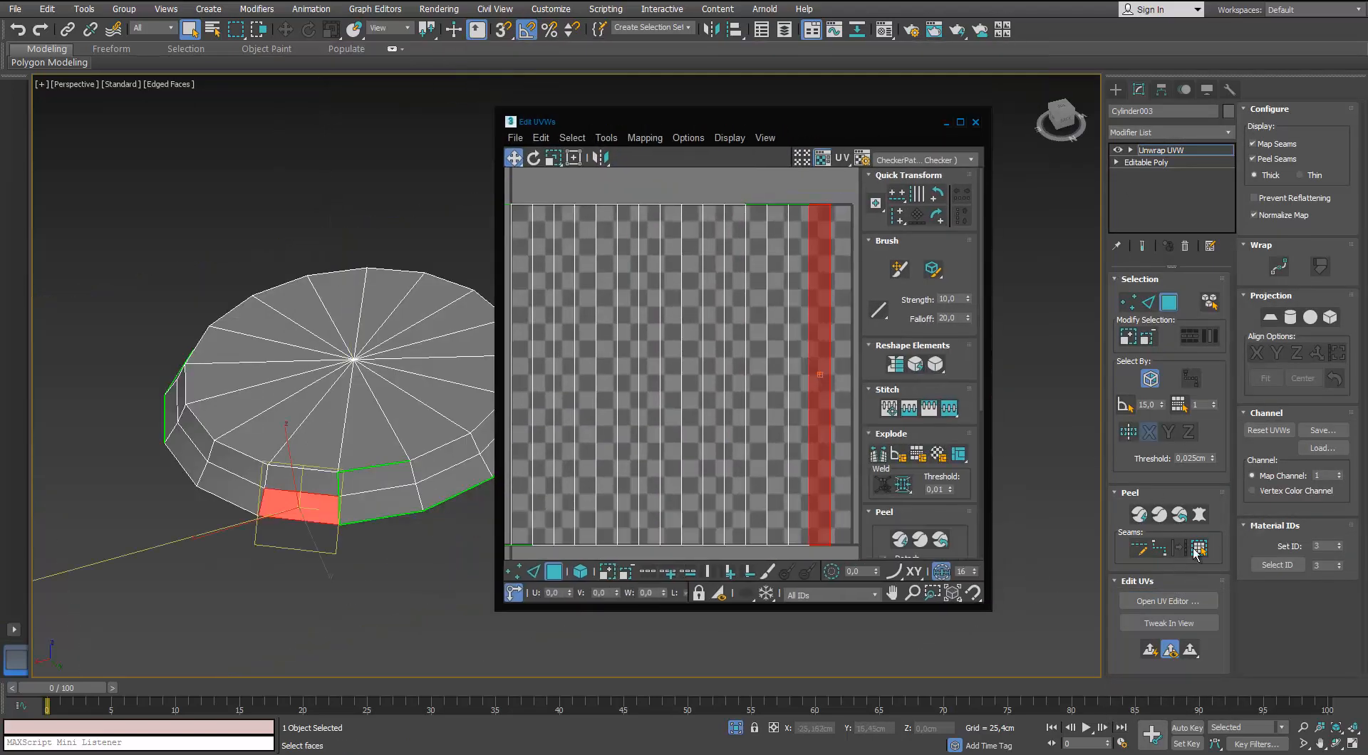
key(ctrl+a)
double_click(723, 123)
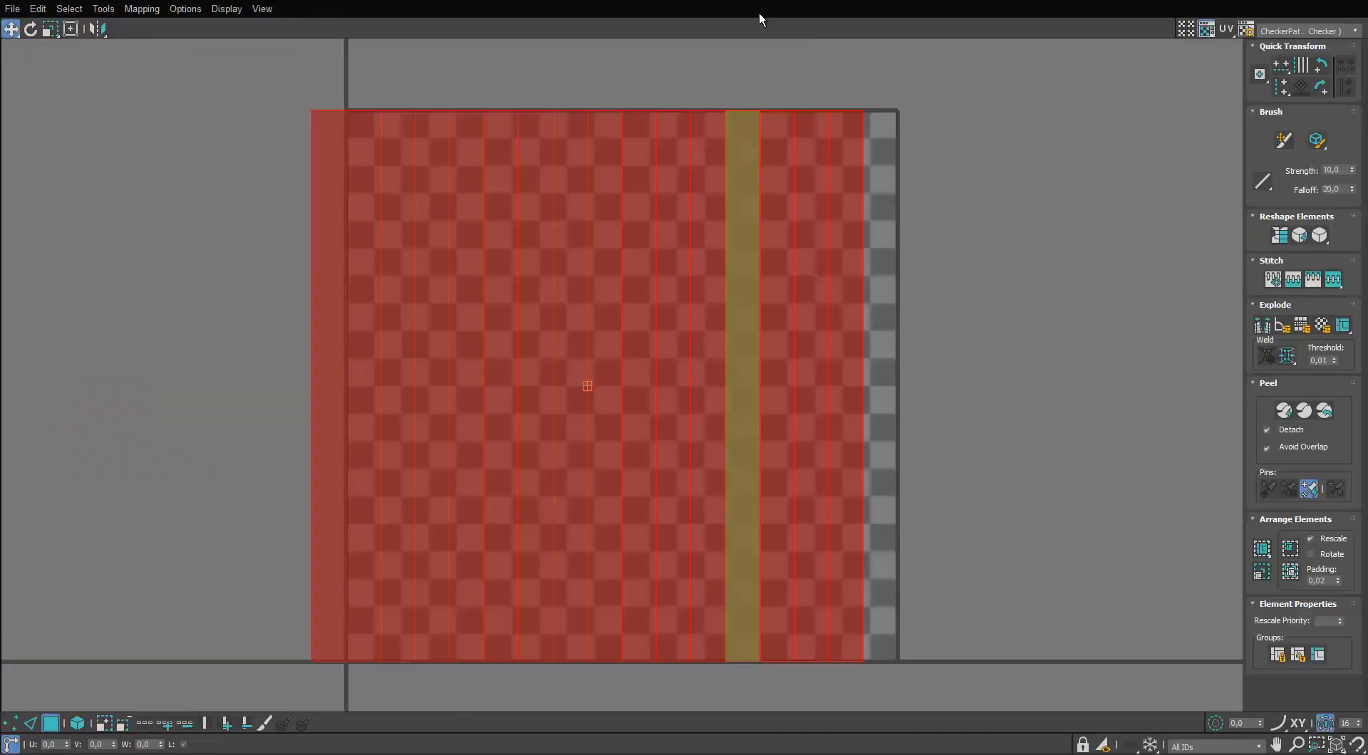
scroll(716, 128, down, 4)
click(142, 9)
click(149, 43)
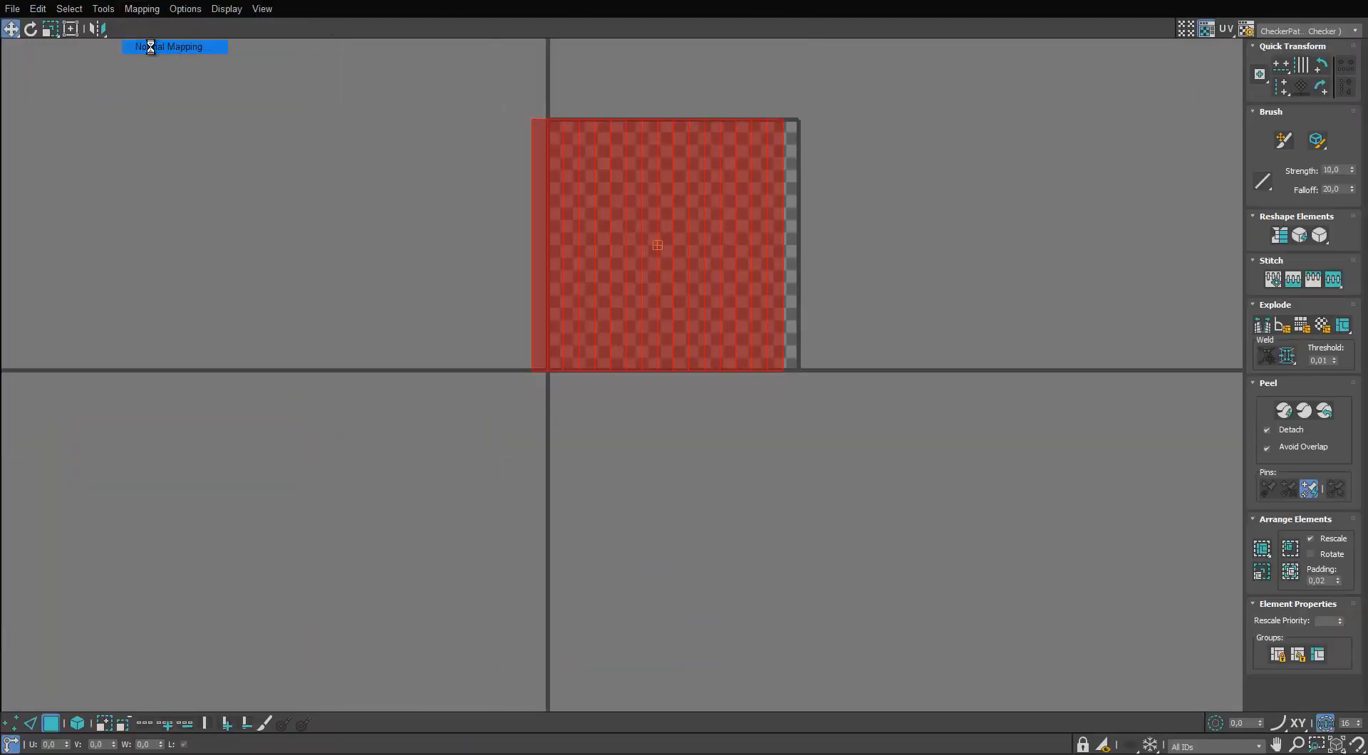
click(110, 136)
click(93, 187)
click(245, 178)
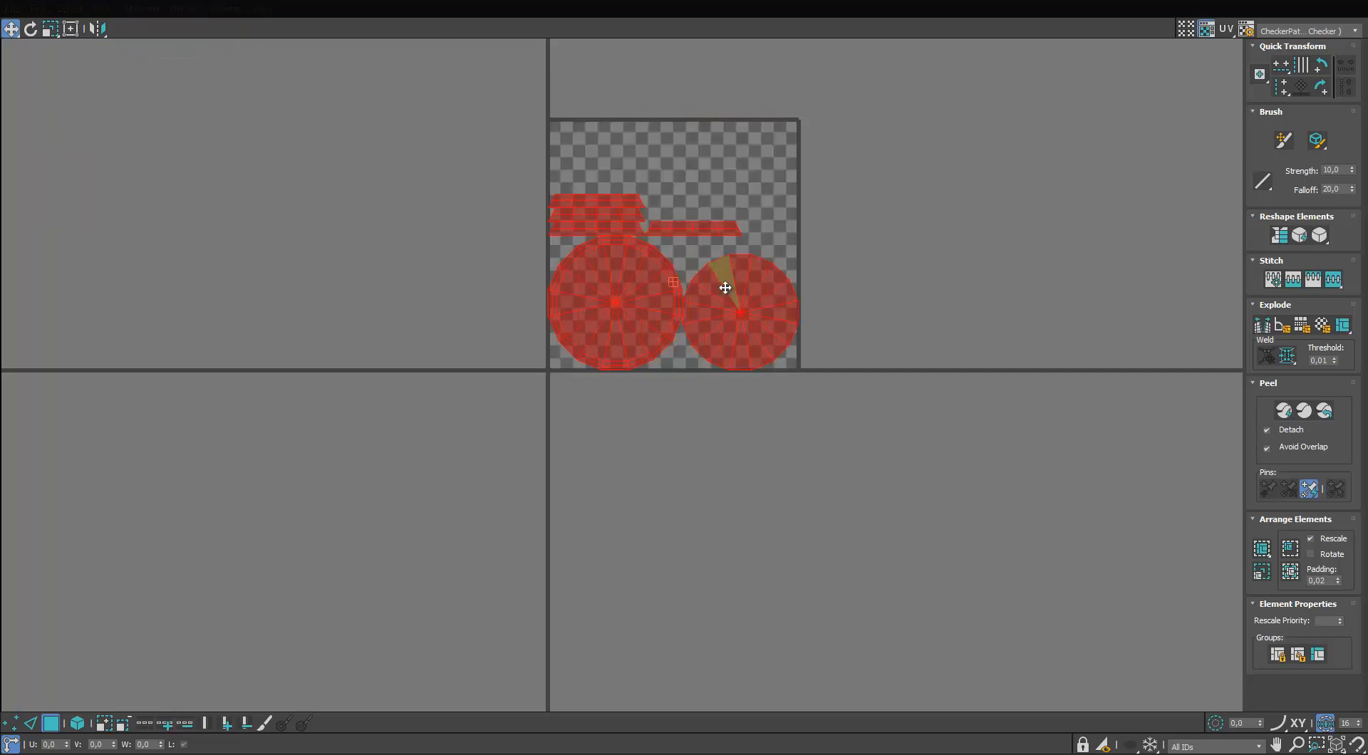
Pack the base's UV shells together within the UV tile and deselect them.
scroll(724, 281, up, 2)
click(1262, 548)
scroll(742, 333, up, 2)
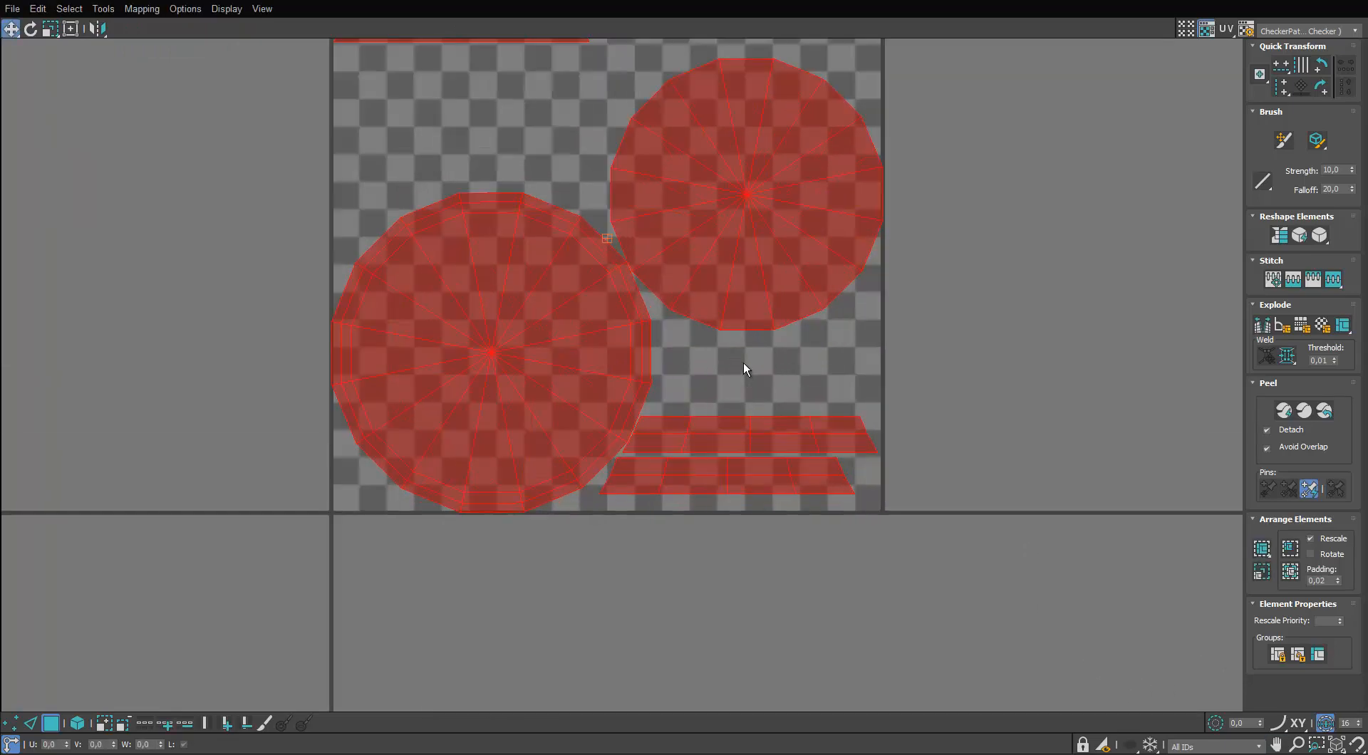
scroll(743, 361, down, 3)
scroll(743, 362, up, 2)
click(604, 223)
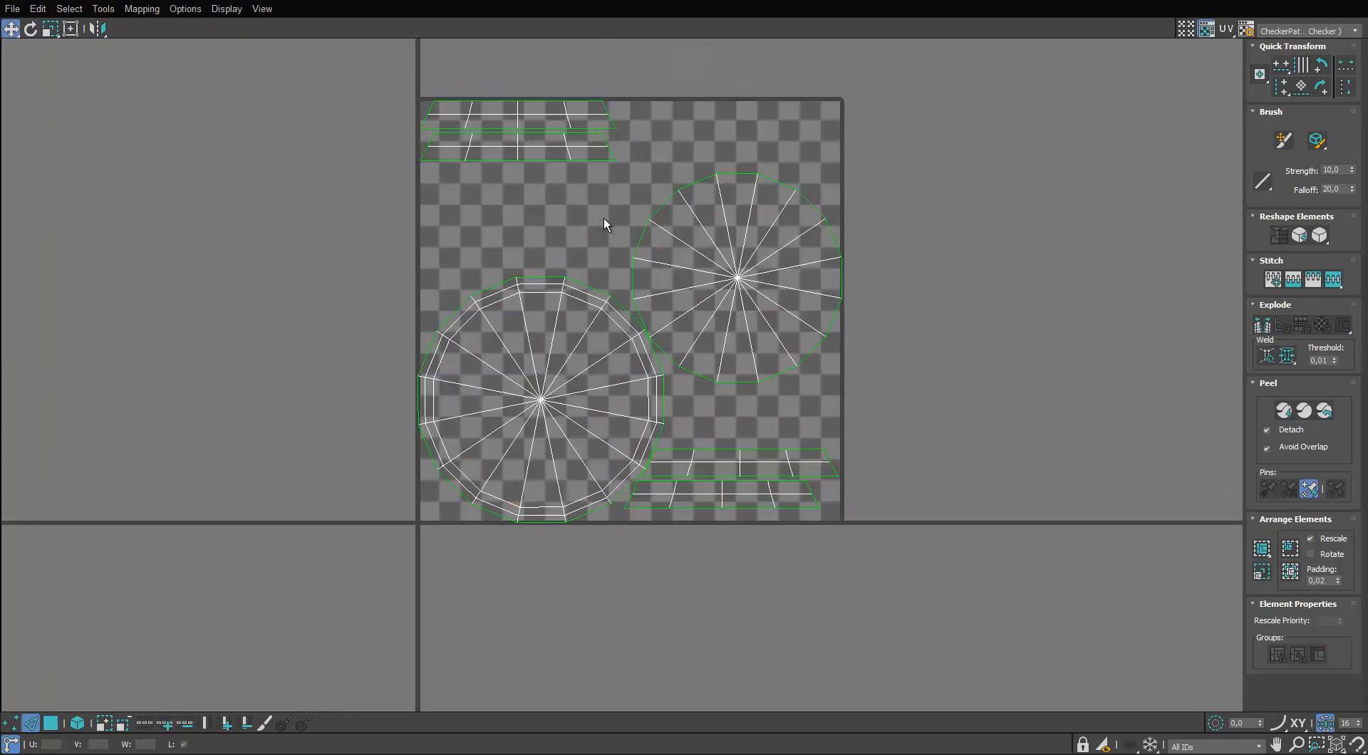
Stitch the base's four side-wall strips end to end into one continuous chain, leaving both cap shells separate.
click(610, 117)
key(s)
middle_drag(625, 123, 589, 195)
scroll(582, 214, down, 3)
click(464, 208)
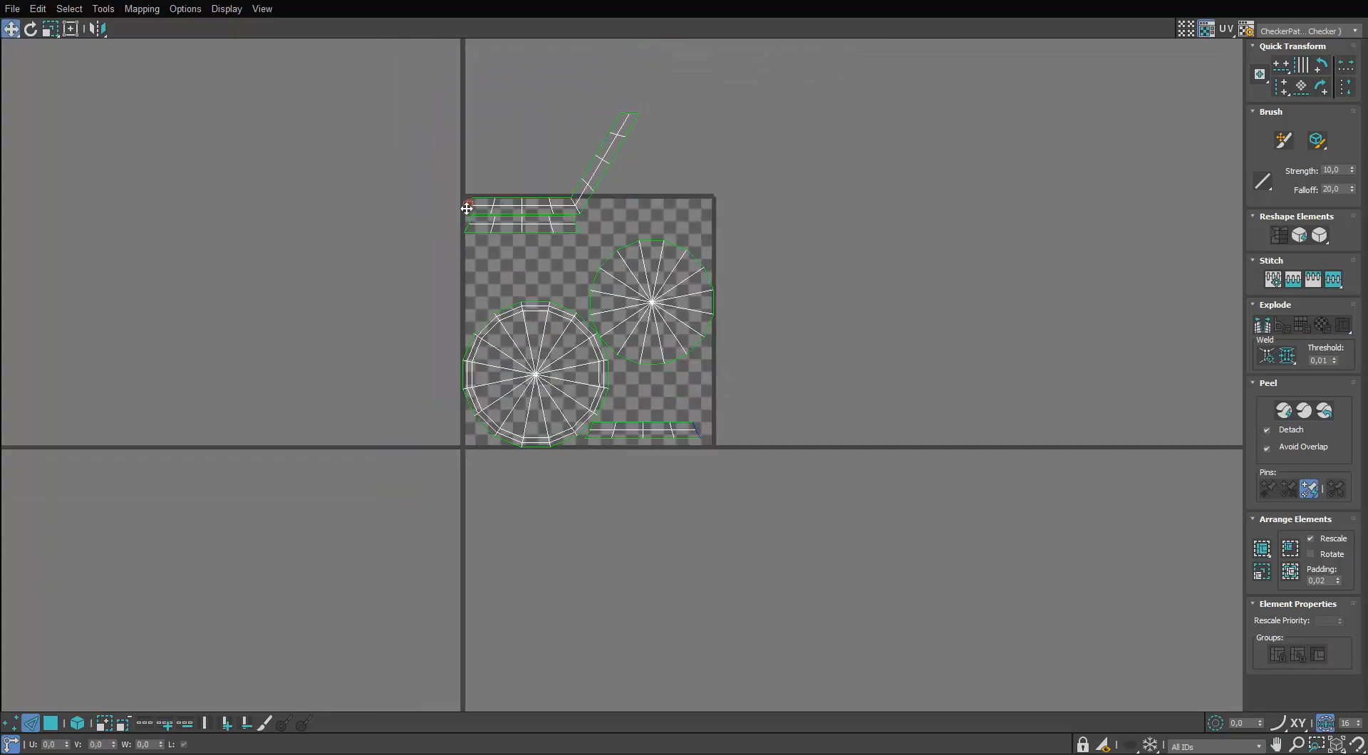
key(s)
click(409, 115)
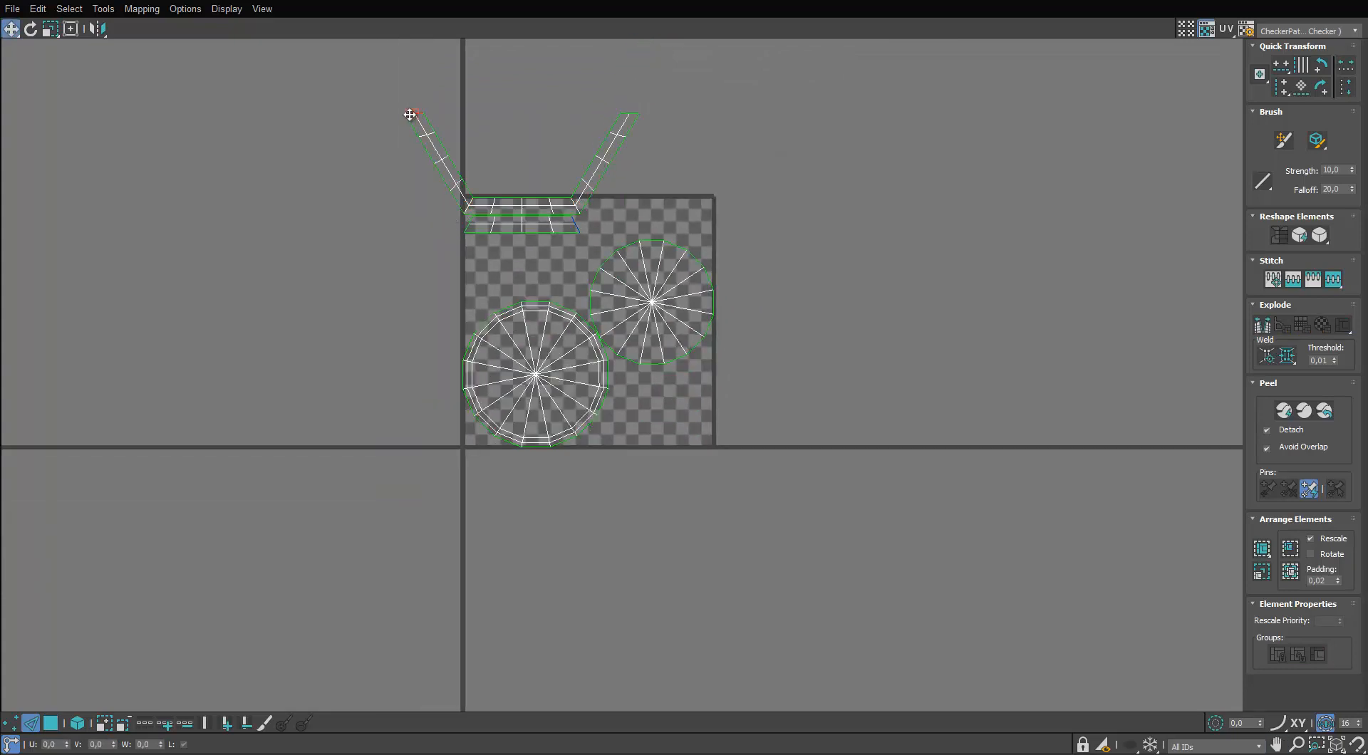
key(s)
middle_drag(675, 100, 626, 183)
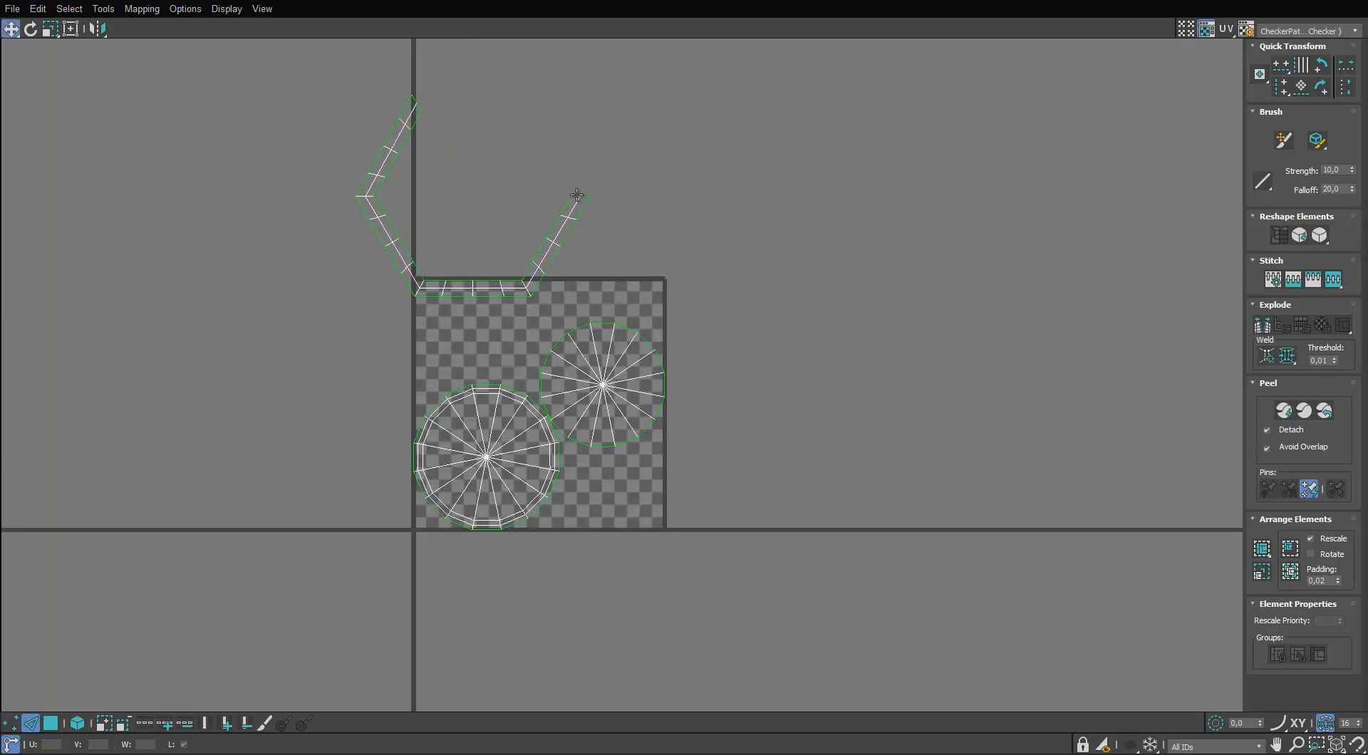
click(577, 195)
Select the whole stitched side-wall shell and unfold it into a smooth arc with Quick Peel.
click(51, 724)
drag(672, 202, 407, 314)
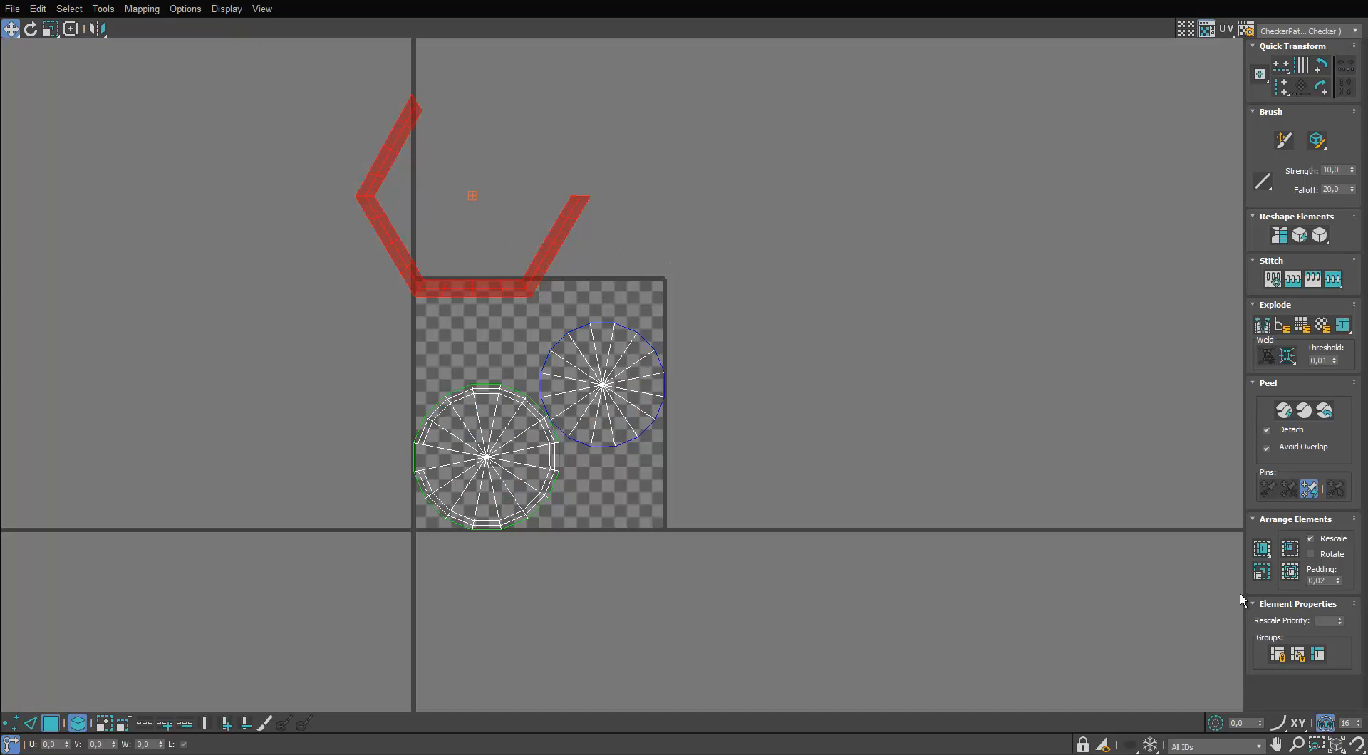
click(1284, 412)
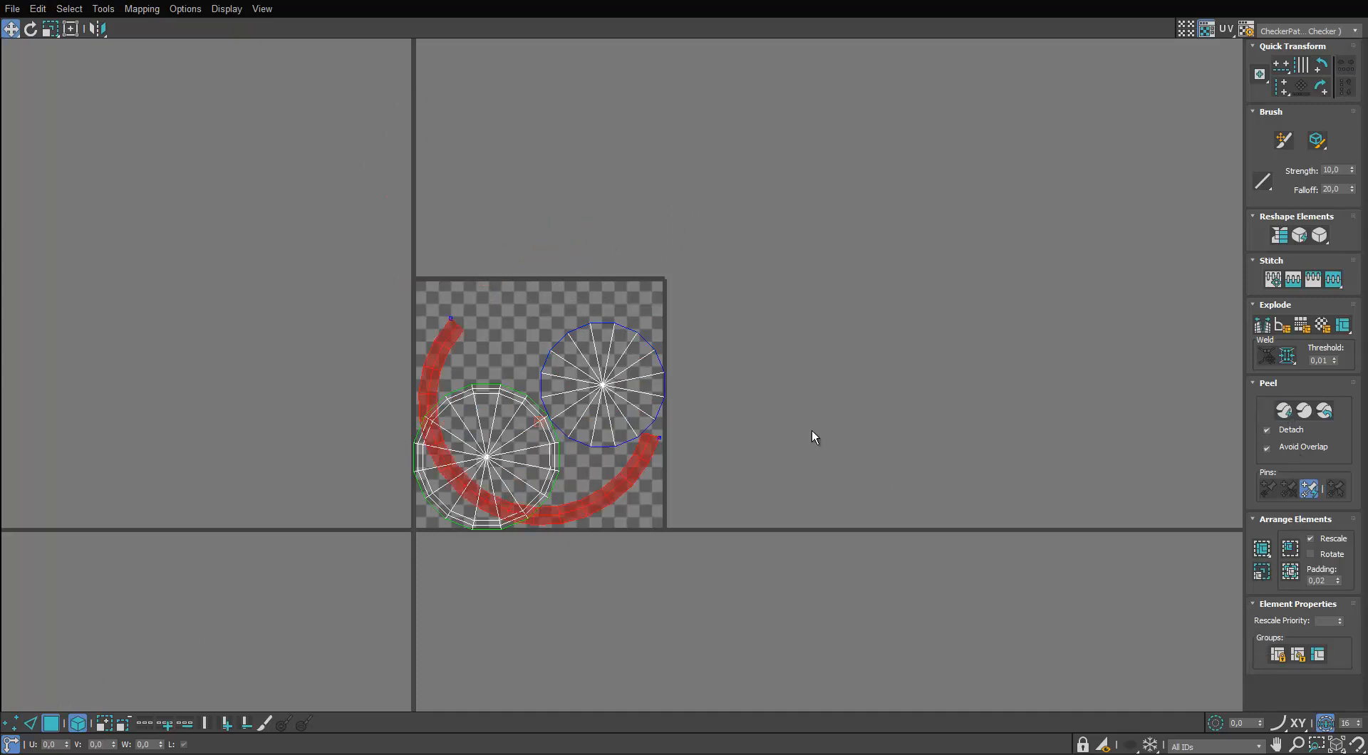
Move the side-wall arc below the UV tile and rotate it until its open ends face upward evenly.
middle_drag(617, 400, 643, 350)
scroll(643, 351, up, 2)
drag(655, 453, 697, 617)
middle_drag(699, 587, 676, 472)
key(e)
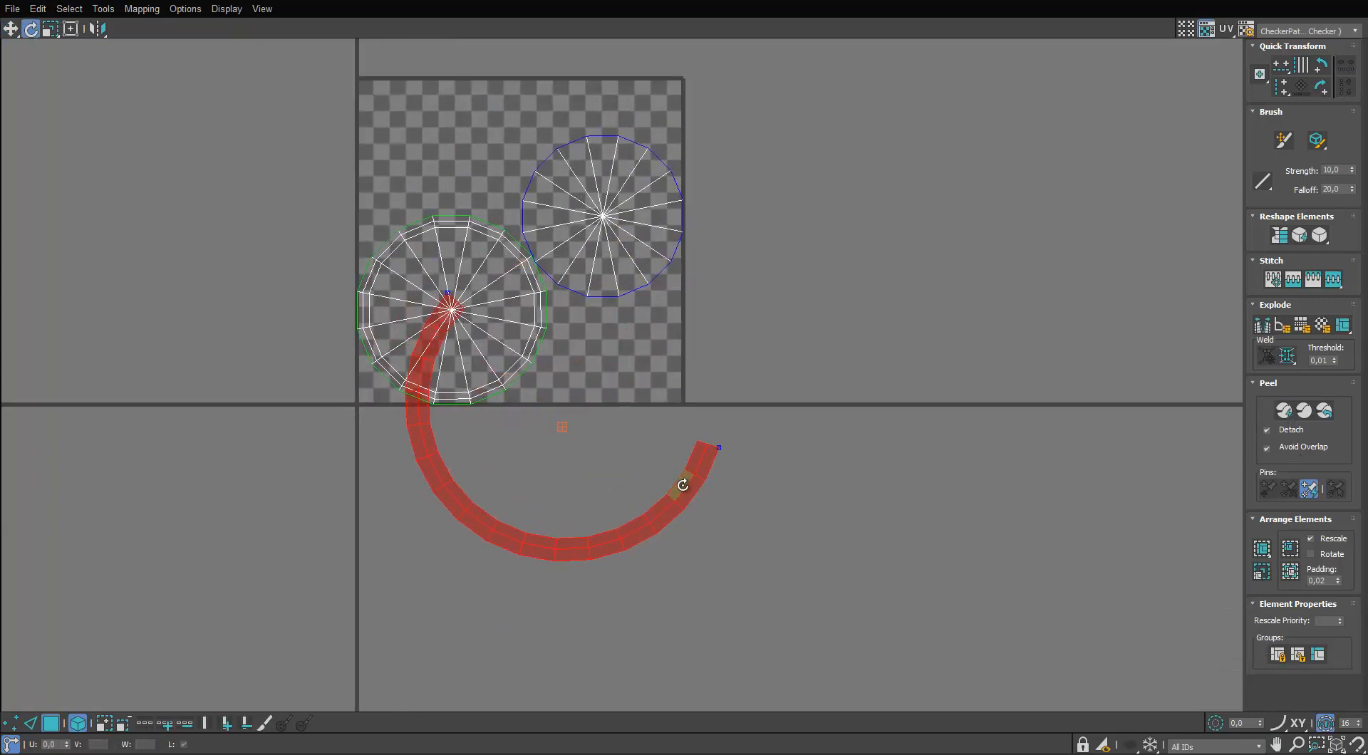
mouse_move(681, 482)
mouse_down()
mouse_move(699, 415)
mouse_move(664, 502)
mouse_up()
key(w)
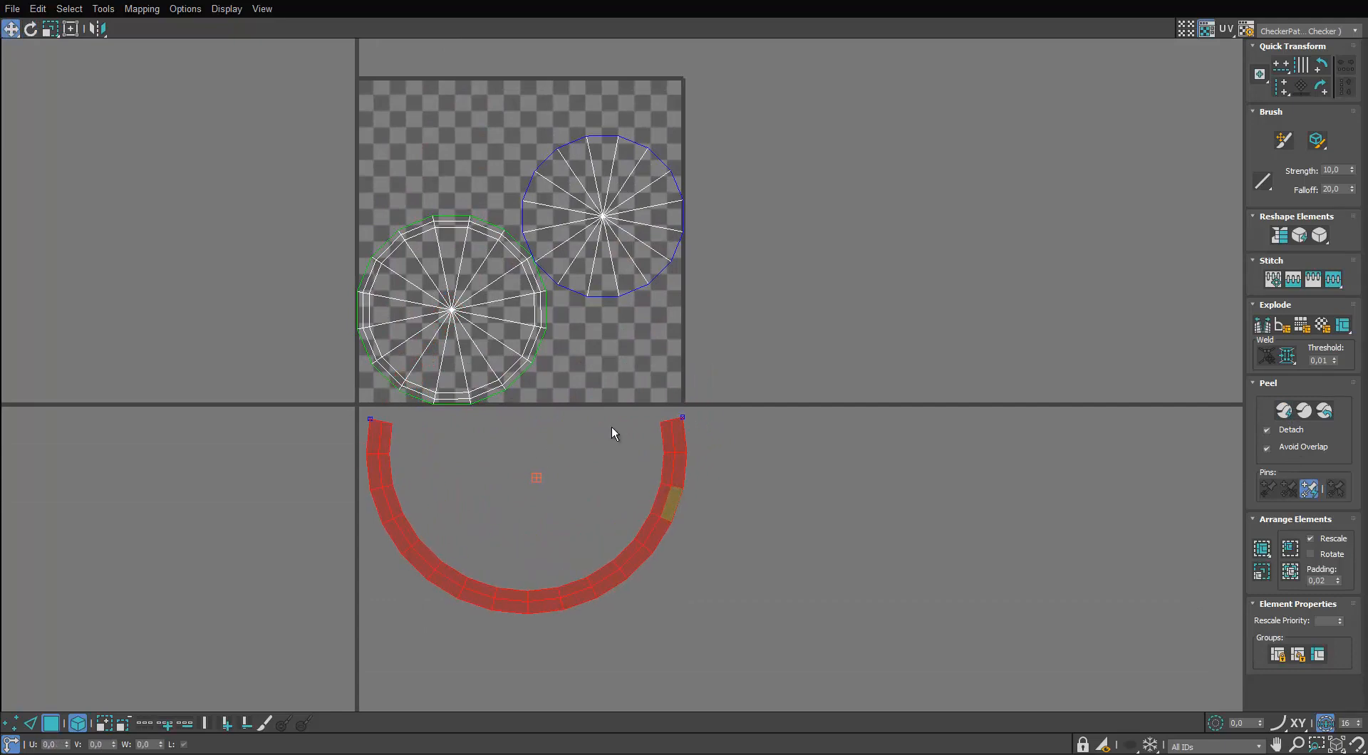
Nest the larger cap shell inside the side-wall arc and place the smaller cap shell beneath the arc.
drag(465, 321, 534, 488)
drag(594, 238, 414, 704)
middle_drag(523, 524, 493, 335)
drag(390, 493, 494, 513)
Scale all of the base's UV shells down together and restore the UV editor to a floating window.
drag(734, 226, 360, 570)
key(r)
drag(499, 310, 479, 351)
key(w)
click(613, 235)
drag(670, 1, 799, 179)
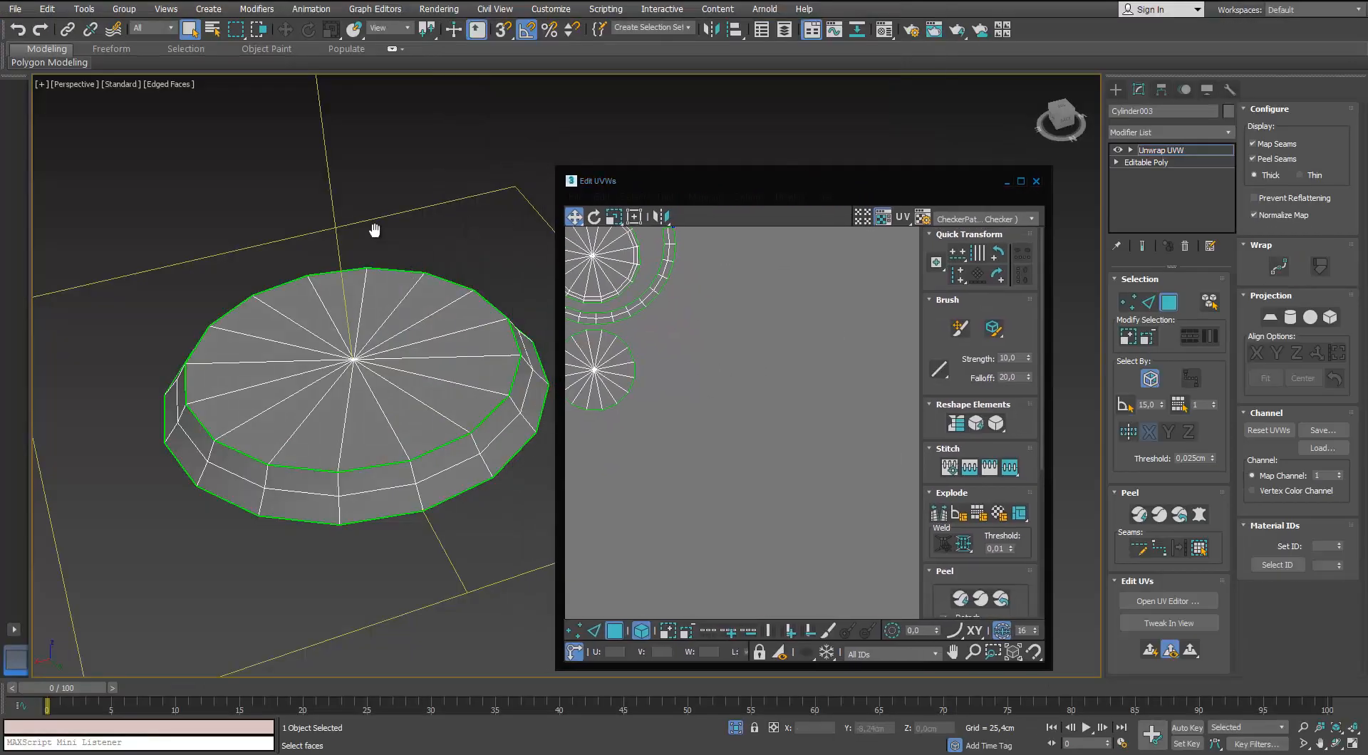
Exit isolation to show the whole mug and assign the checker material to the base.
middle_drag(373, 230, 325, 185)
click(734, 727)
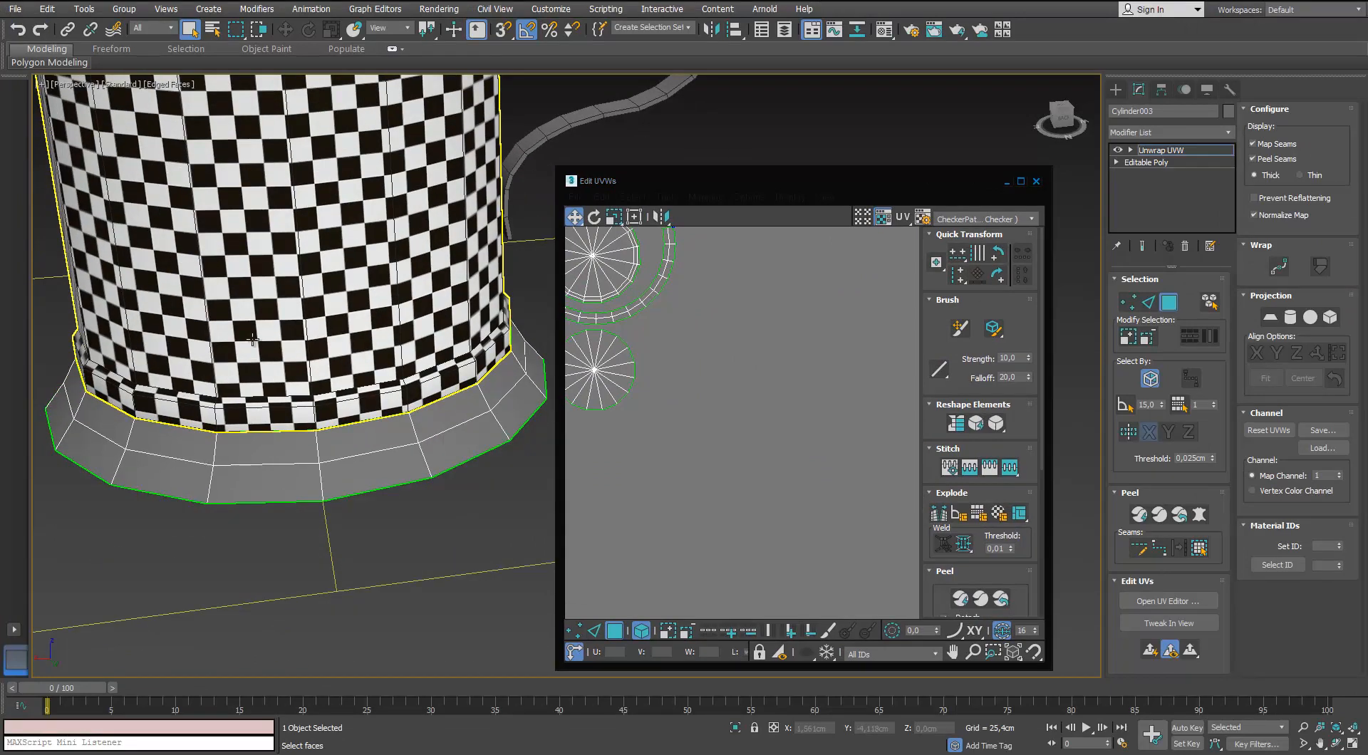
key(m)
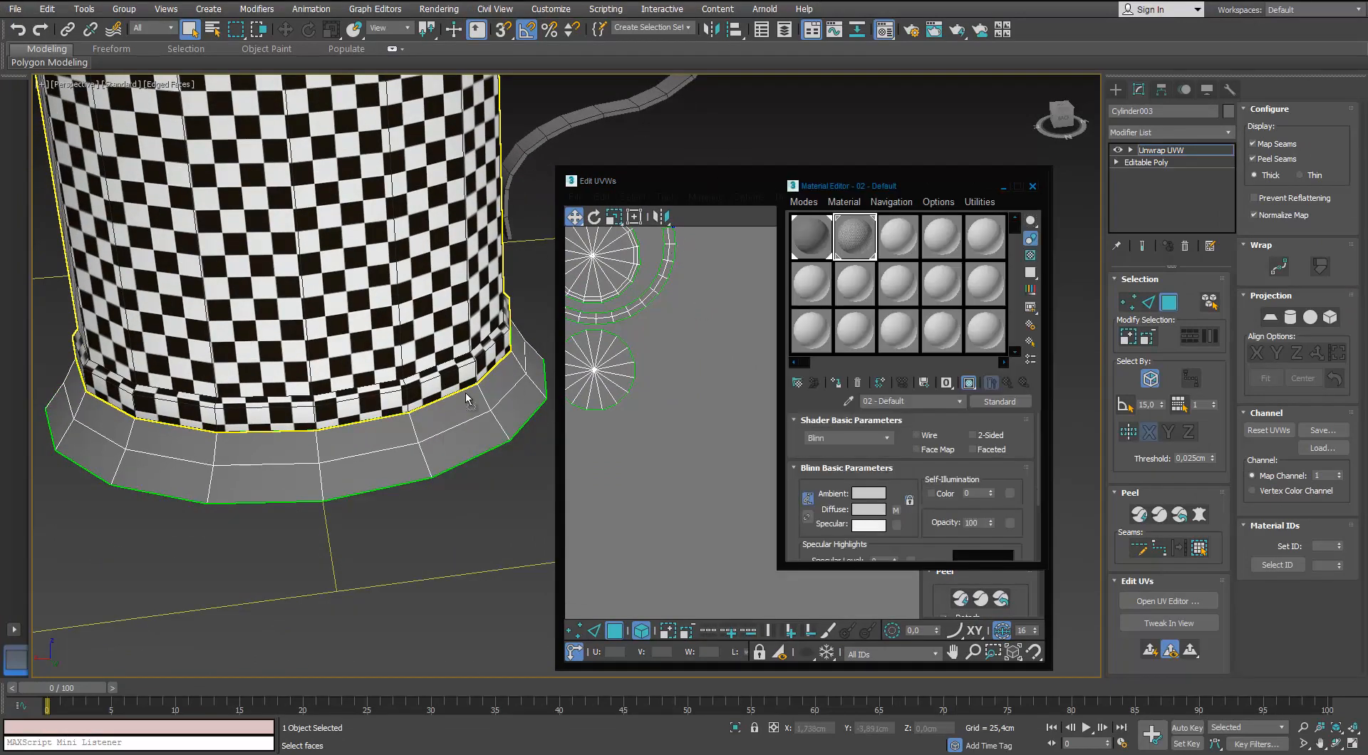
drag(416, 426, 418, 430)
alt+middle_drag(417, 430, 464, 396)
click(1033, 187)
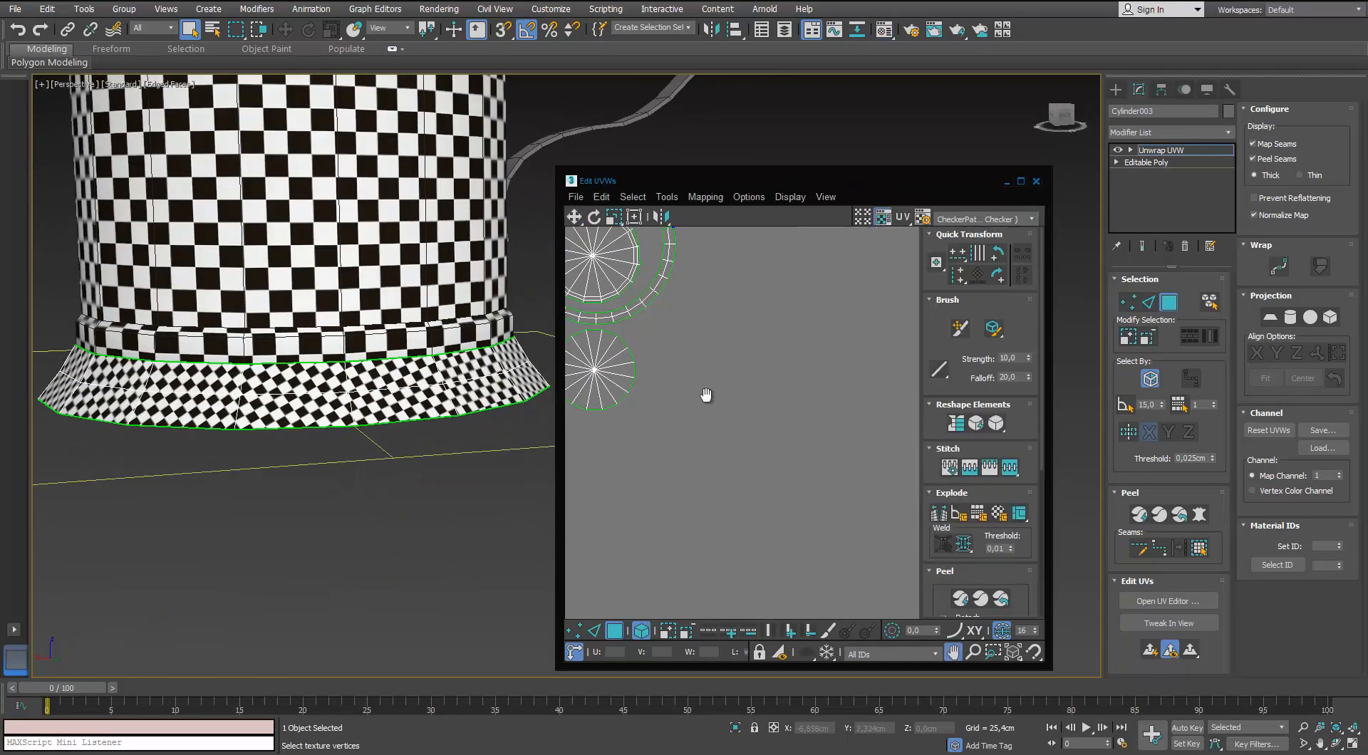
Scale the base's UV shells down to match the body's checker size, put the small cap beside the arc, and close the UV editor.
drag(821, 526, 619, 258)
drag(672, 383, 641, 440)
key(w)
drag(688, 314, 730, 266)
click(688, 312)
click(718, 337)
scroll(328, 296, down, 3)
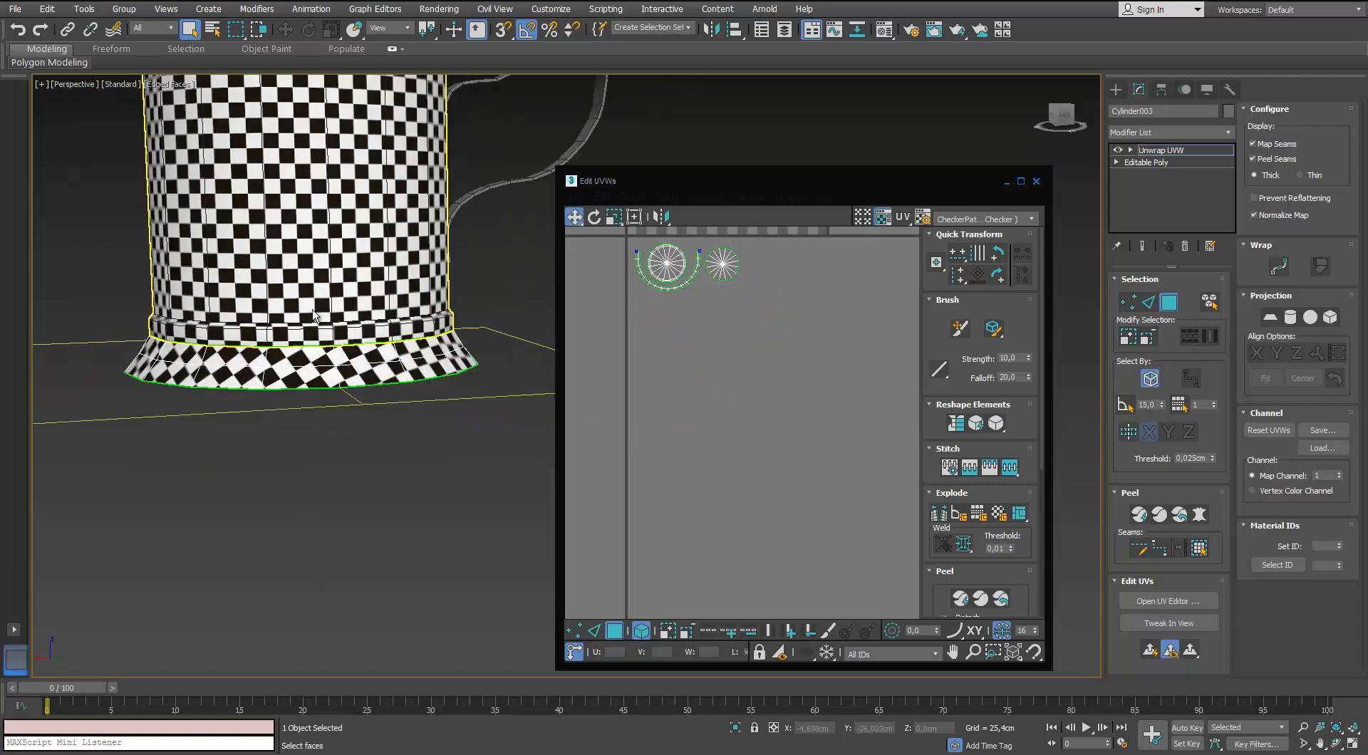
alt+middle_drag(318, 289, 288, 313)
scroll(282, 306, down, 6)
alt+middle_drag(273, 261, 312, 278)
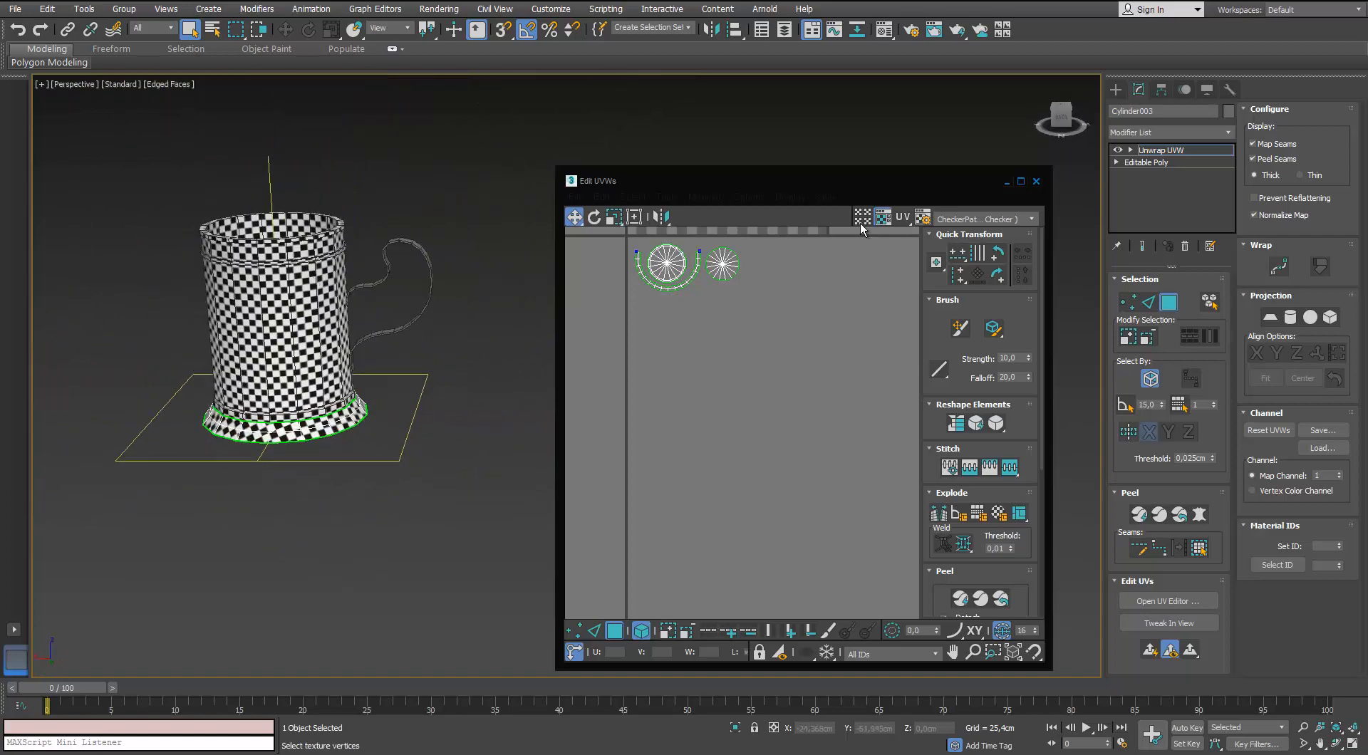
click(1036, 181)
Select the mug's handle and add an Unwrap UVW modifier to it.
click(396, 267)
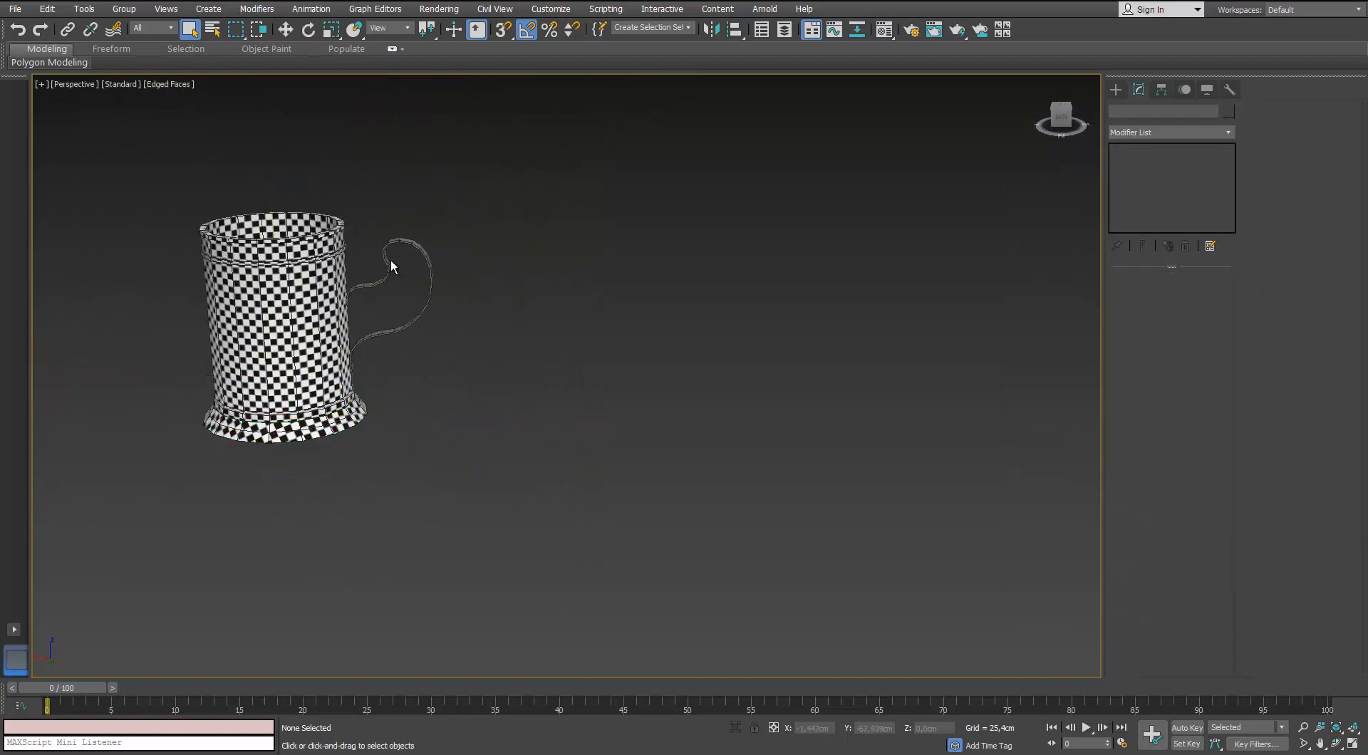
mouse_move(302, 291)
alt+middle_down()
mouse_move(332, 324)
mouse_move(303, 313)
mouse_move(314, 278)
alt+middle_up()
scroll(314, 278, up, 4)
middle_drag(313, 278, 474, 272)
scroll(419, 244, up, 6)
scroll(392, 237, down, 4)
scroll(474, 271, up, 4)
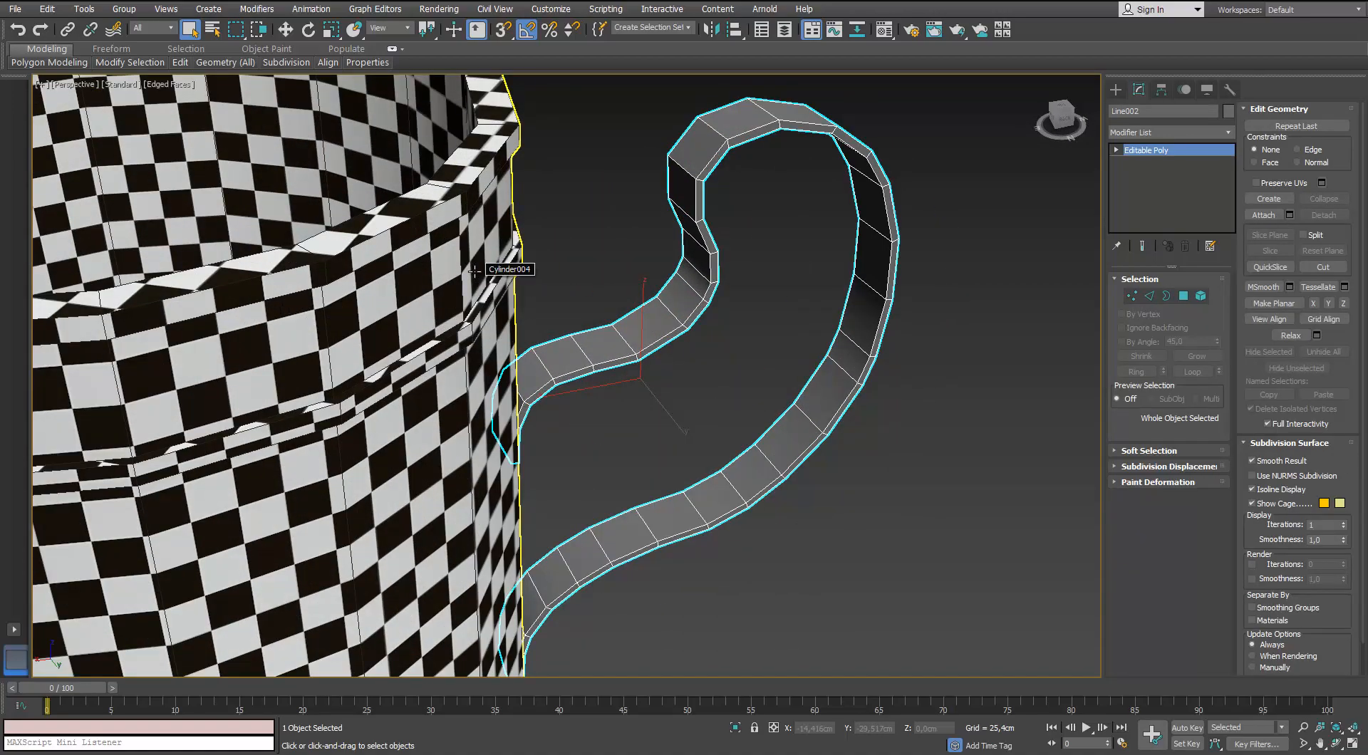
scroll(474, 272, down, 5)
click(1227, 133)
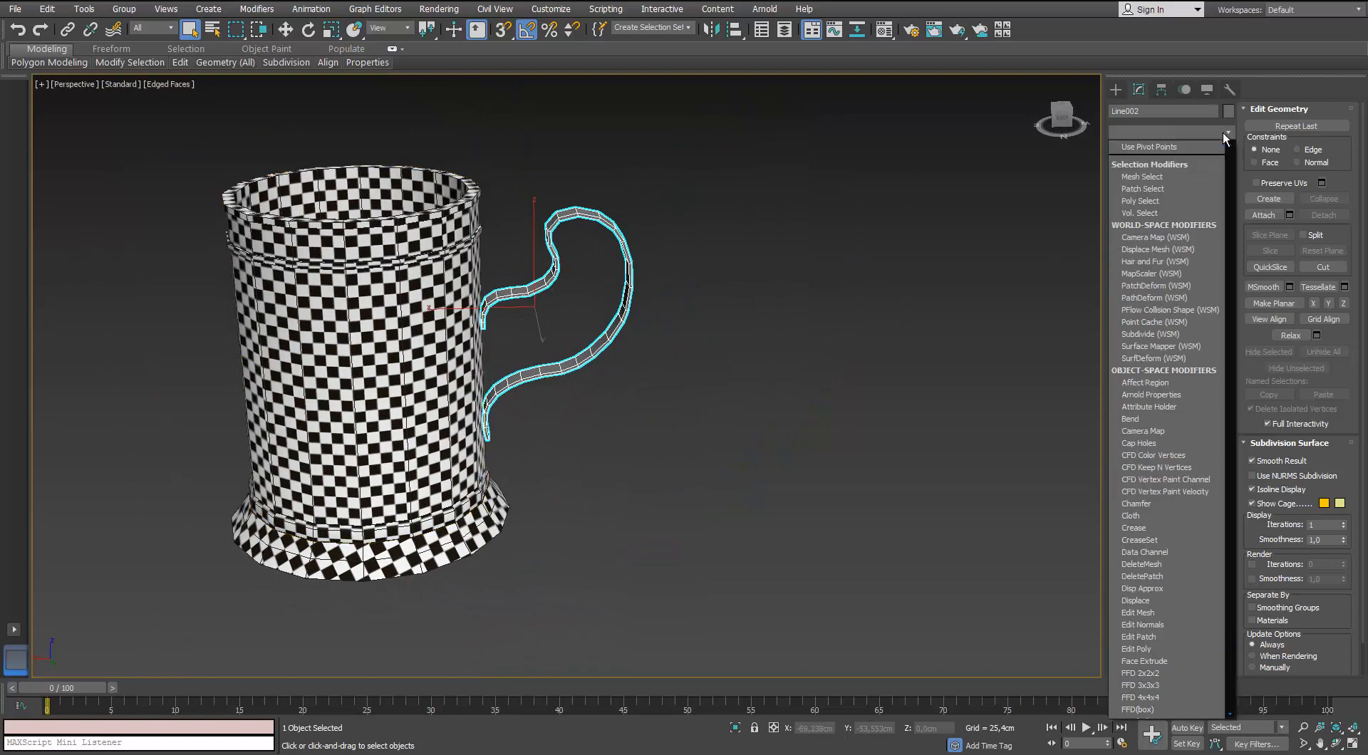
key(u)
key(Return)
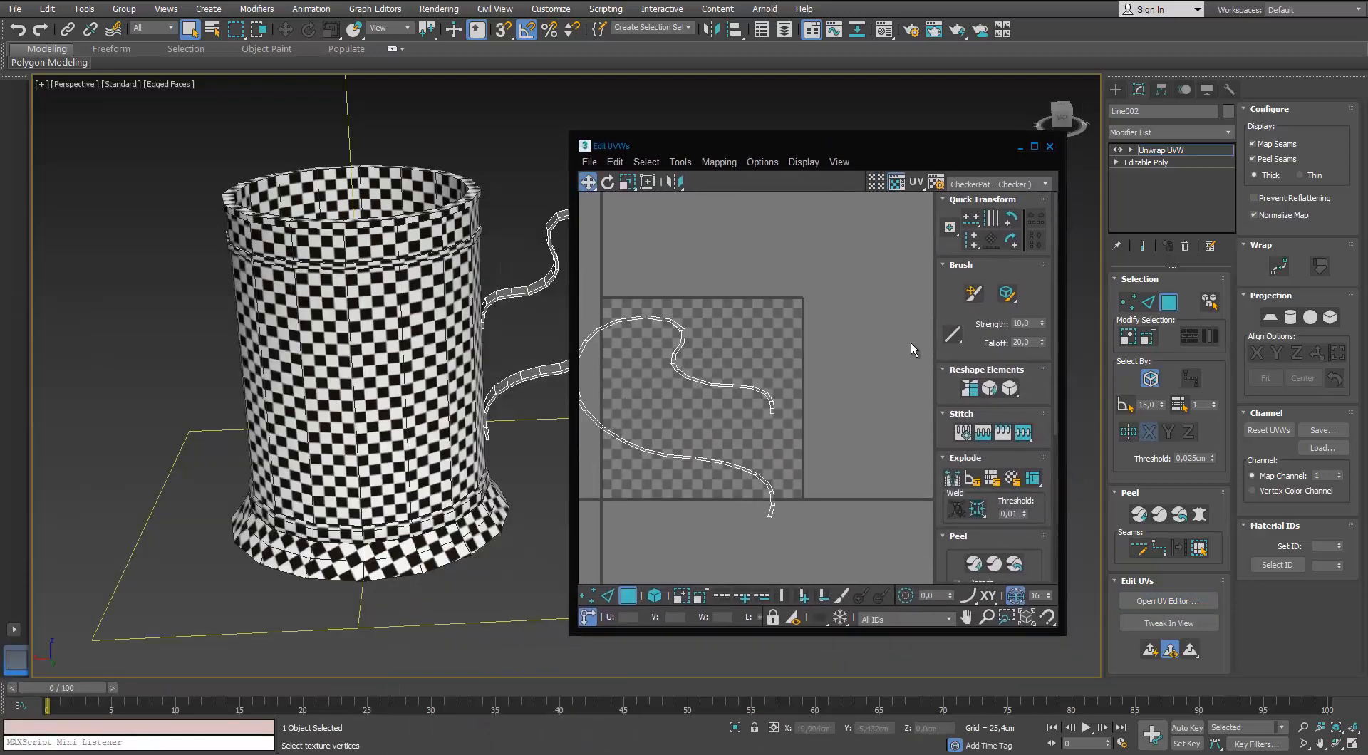
Select all of the handle's UV polygons and unwrap them with box-type Normal Mapping.
drag(720, 411, 719, 412)
key(5)
key(ctrl+a)
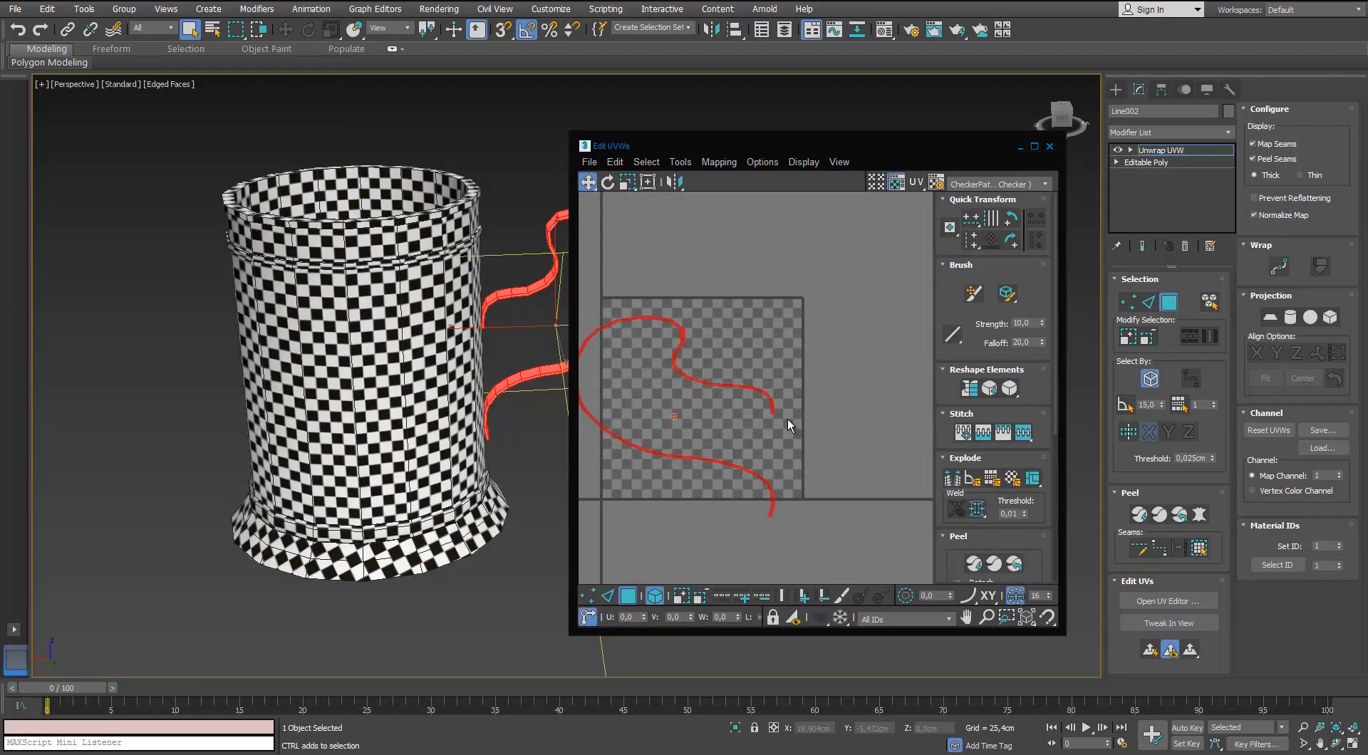
click(726, 158)
click(748, 195)
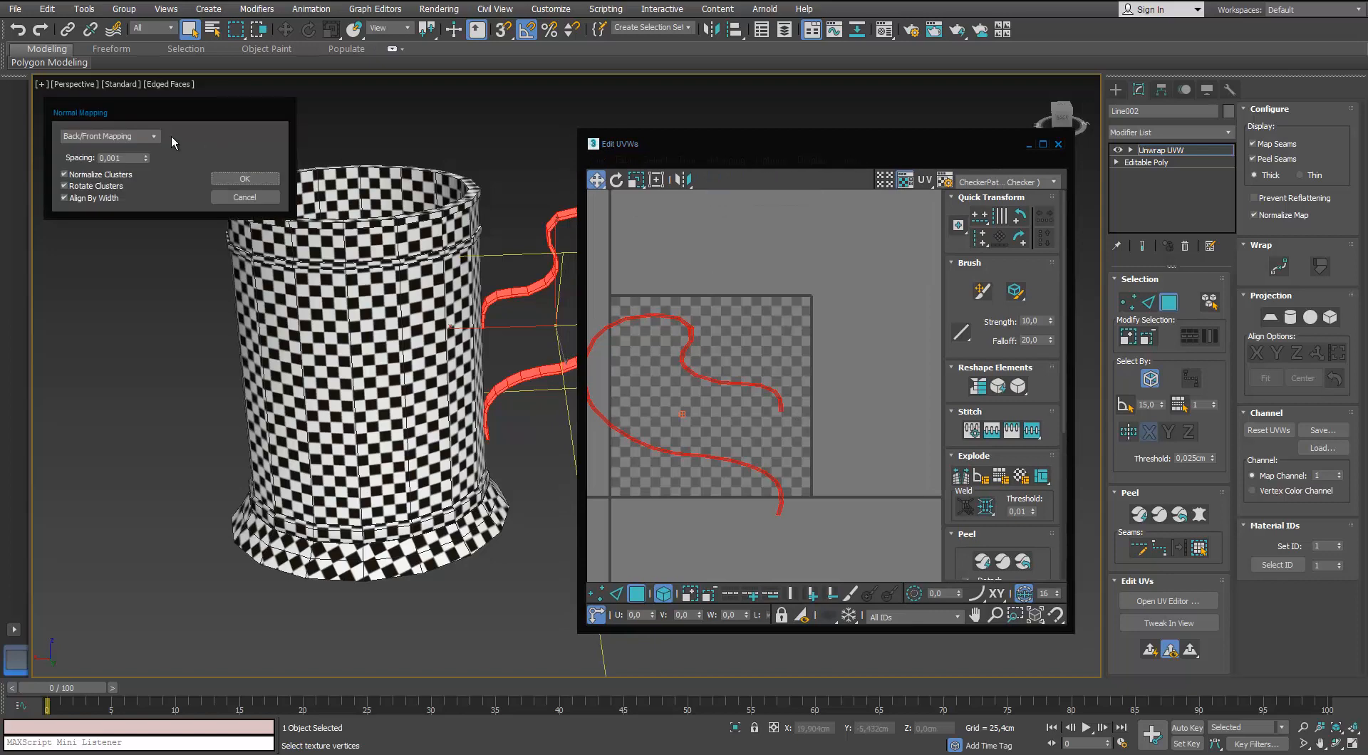
click(161, 137)
click(114, 182)
click(226, 177)
Maximize the UV editor, pack the handle's UV shells and move them outside the UV tile.
click(1043, 145)
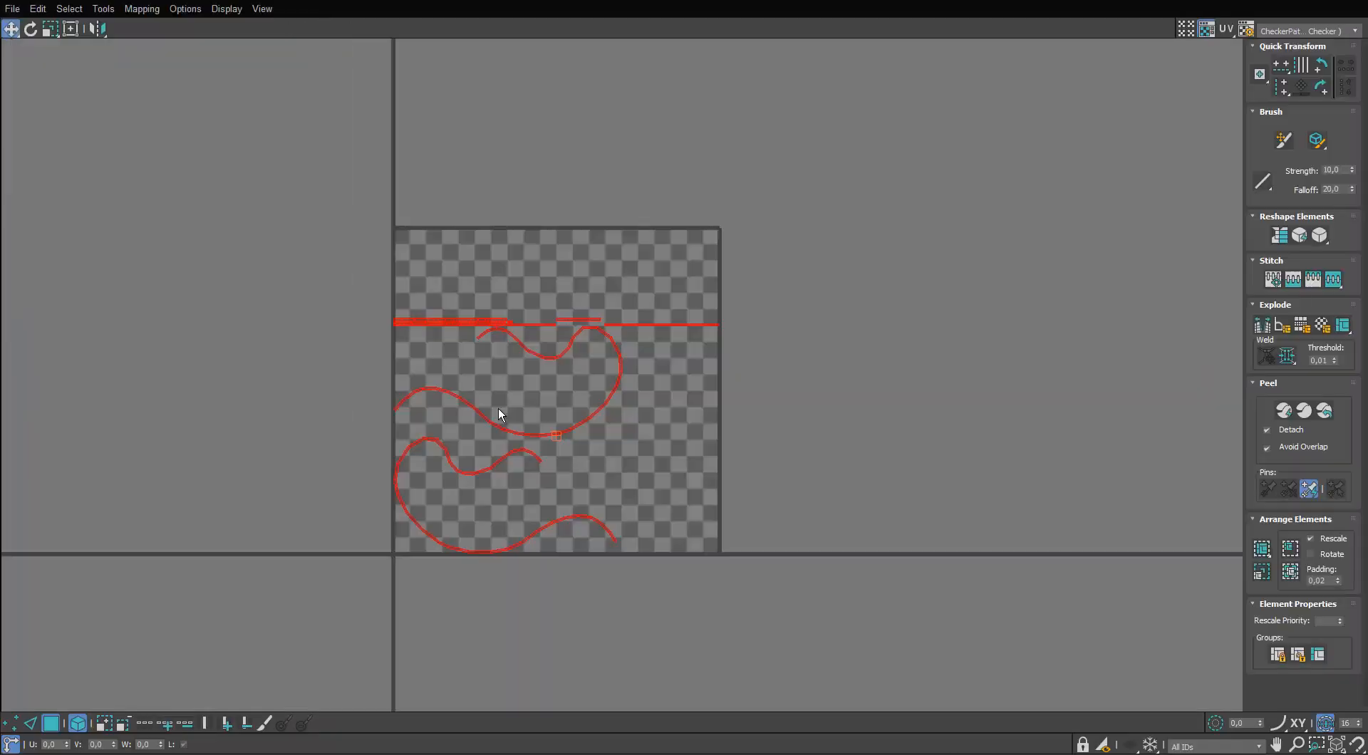
scroll(704, 374, up, 4)
scroll(680, 357, down, 2)
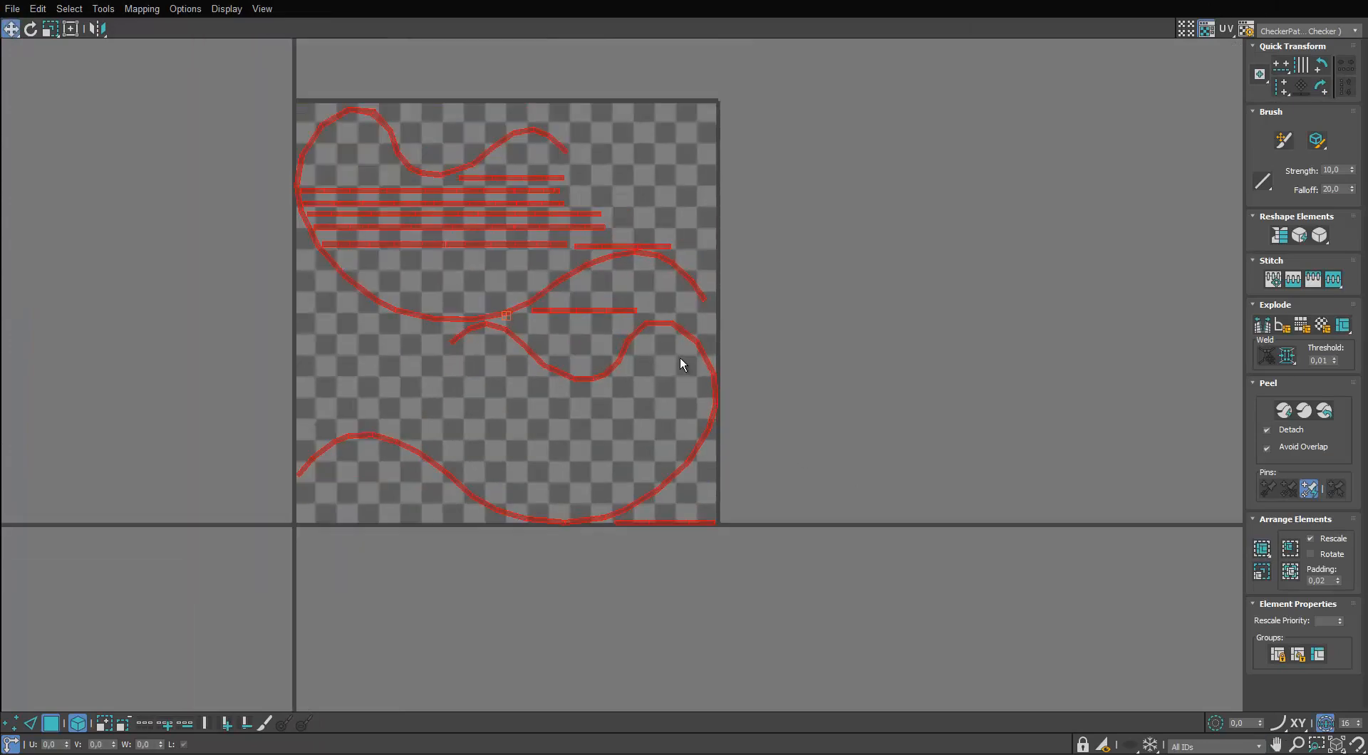
drag(681, 331, 1148, 329)
middle_drag(1181, 206, 915, 272)
scroll(914, 271, up, 2)
scroll(916, 275, down, 2)
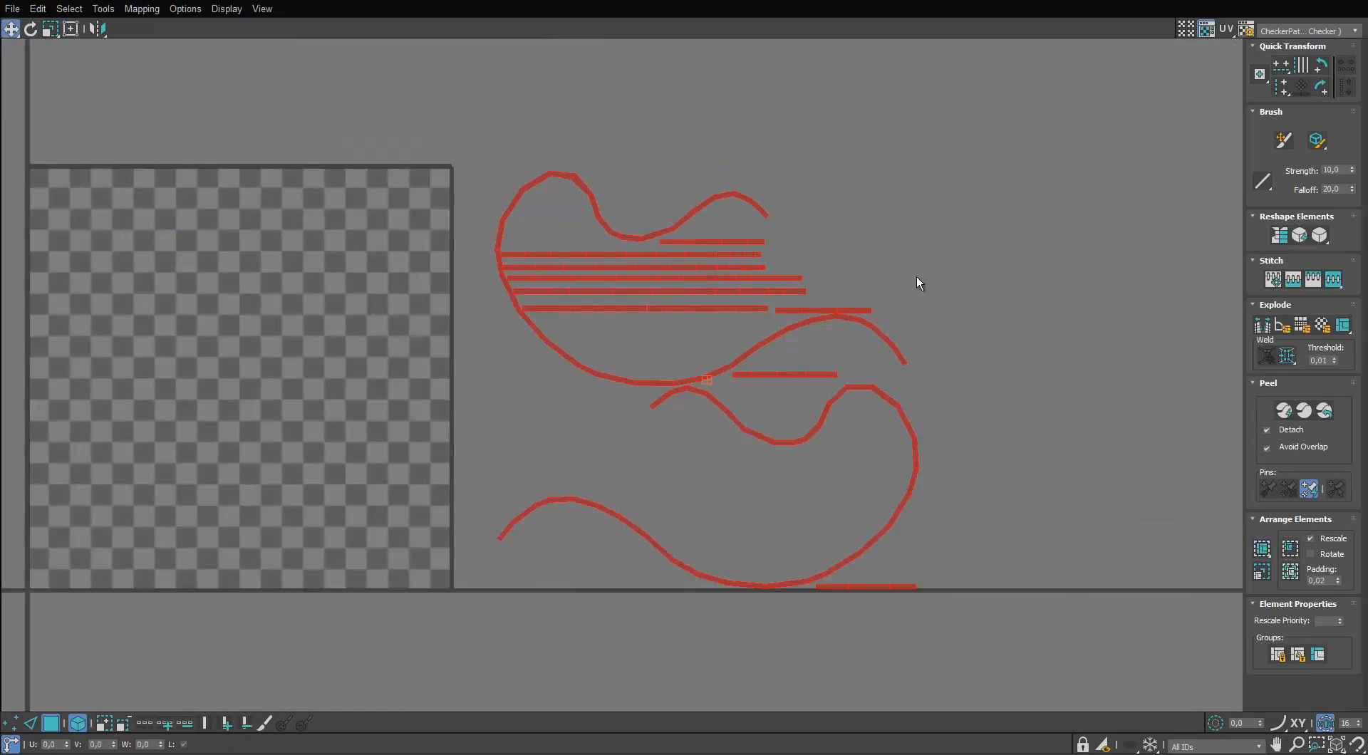
click(900, 278)
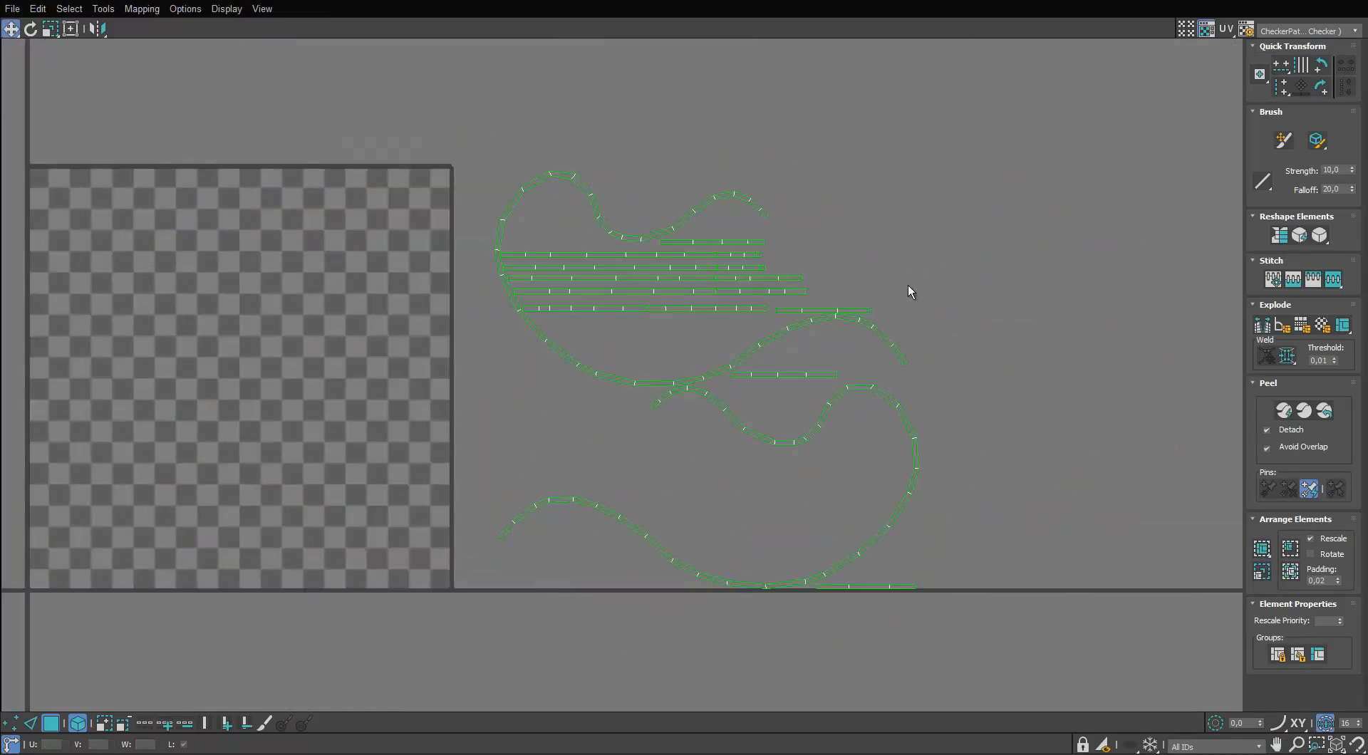
Stitch the matching strip onto the end edge of the handle's long straight UV strip.
key(2)
scroll(801, 285, up, 2)
click(808, 298)
key(shift+q)
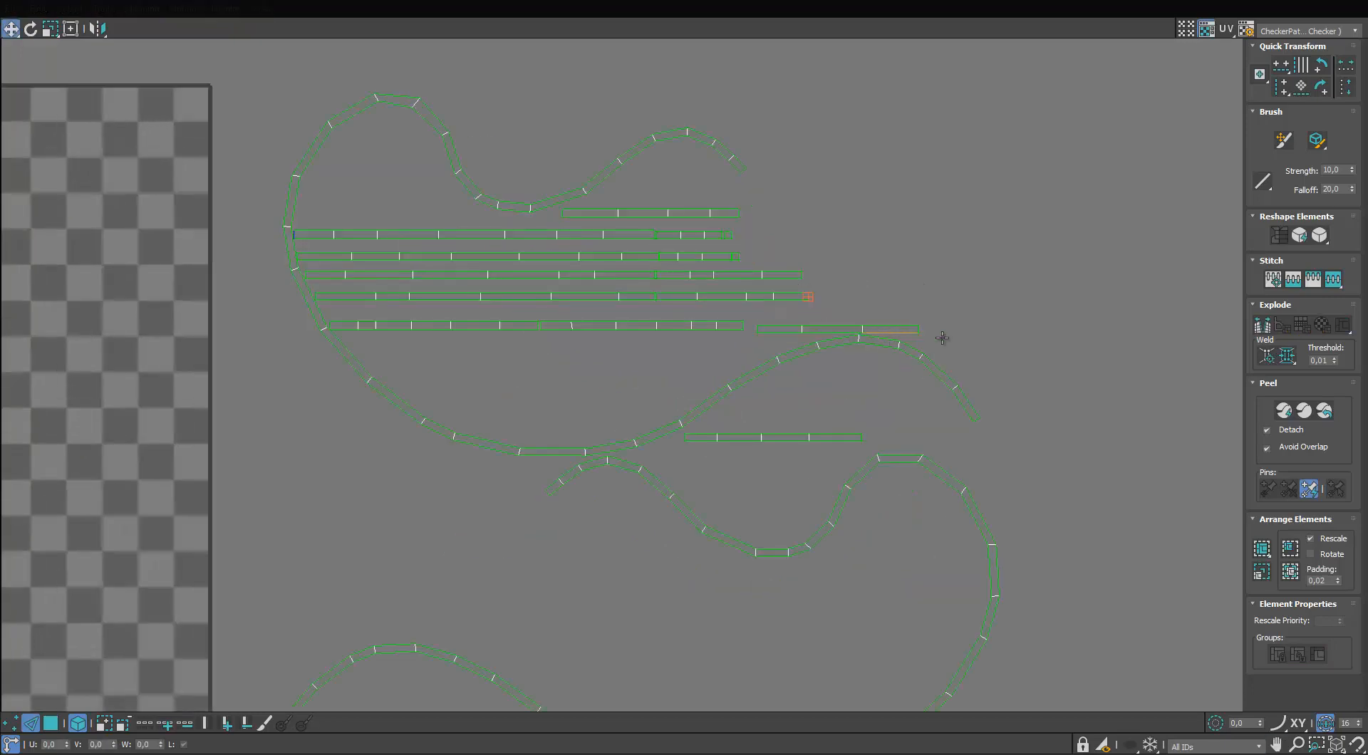
click(555, 63)
scroll(812, 320, up, 1)
key(s)
middle_drag(791, 332, 617, 363)
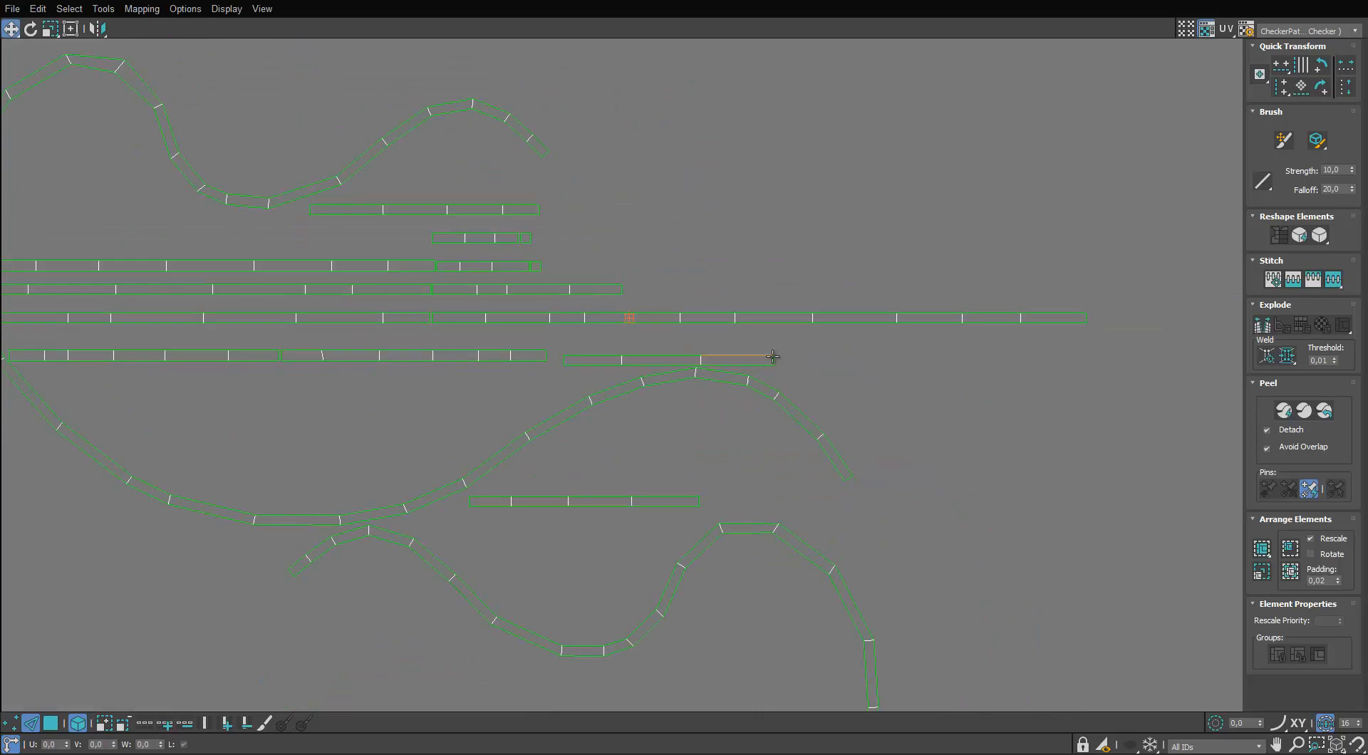
Extend the handle's shorter straight UV strip by stitching the matching strips onto its end one after another.
key(s)
middle_drag(1011, 383, 800, 388)
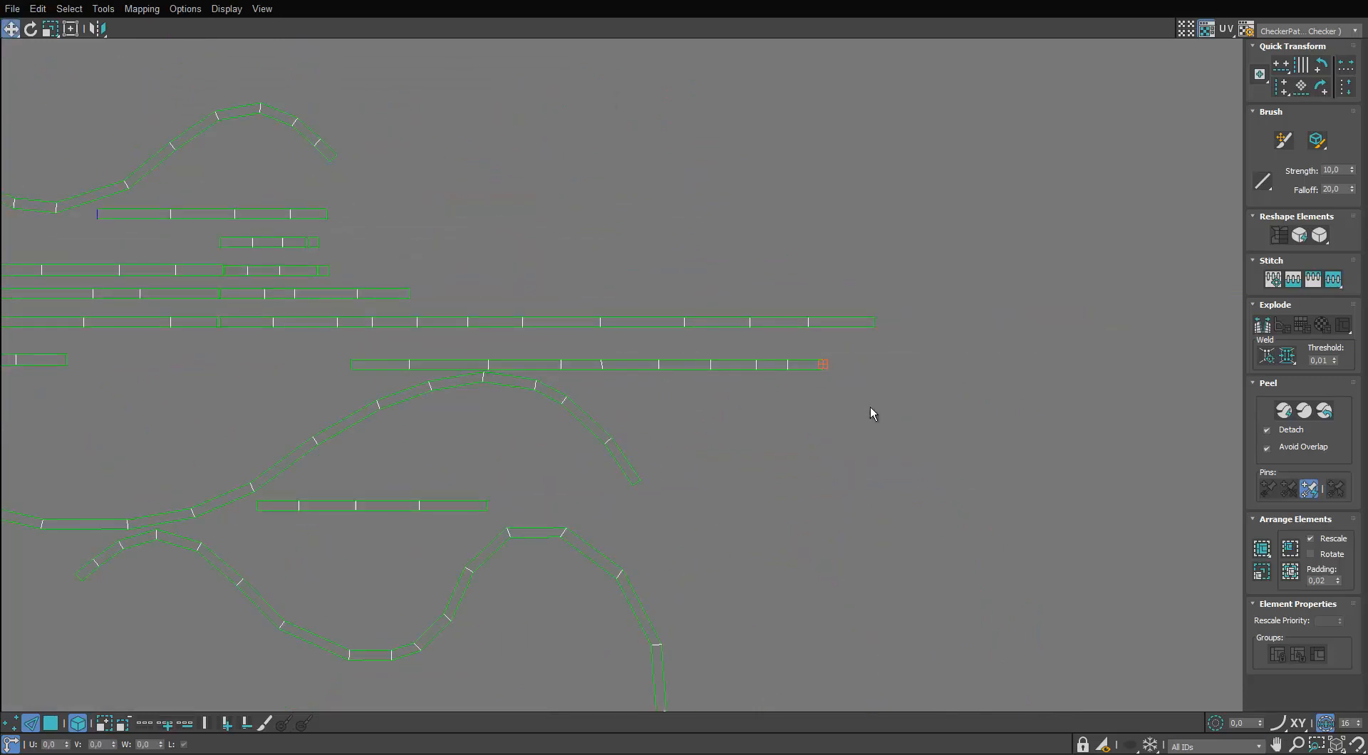
middle_drag(870, 413, 708, 391)
click(804, 375)
key(s)
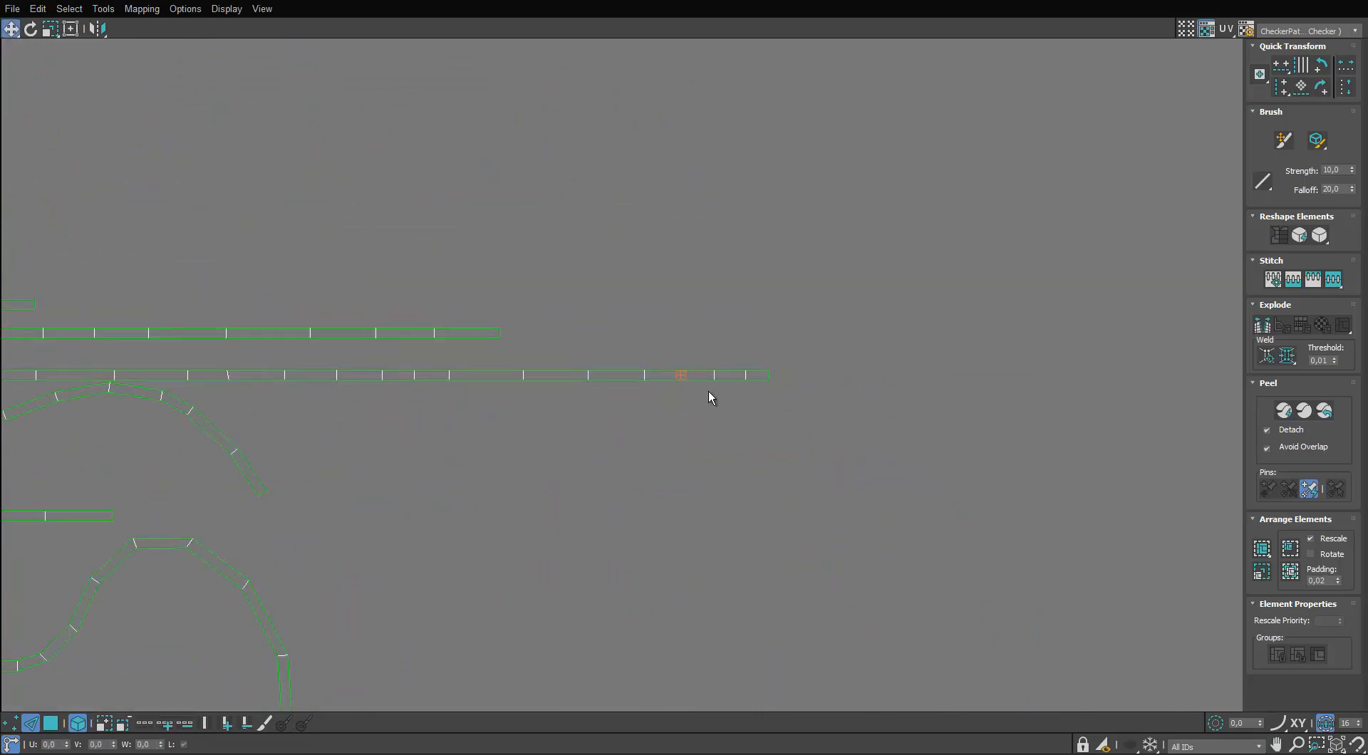
click(772, 375)
scroll(783, 404, down, 3)
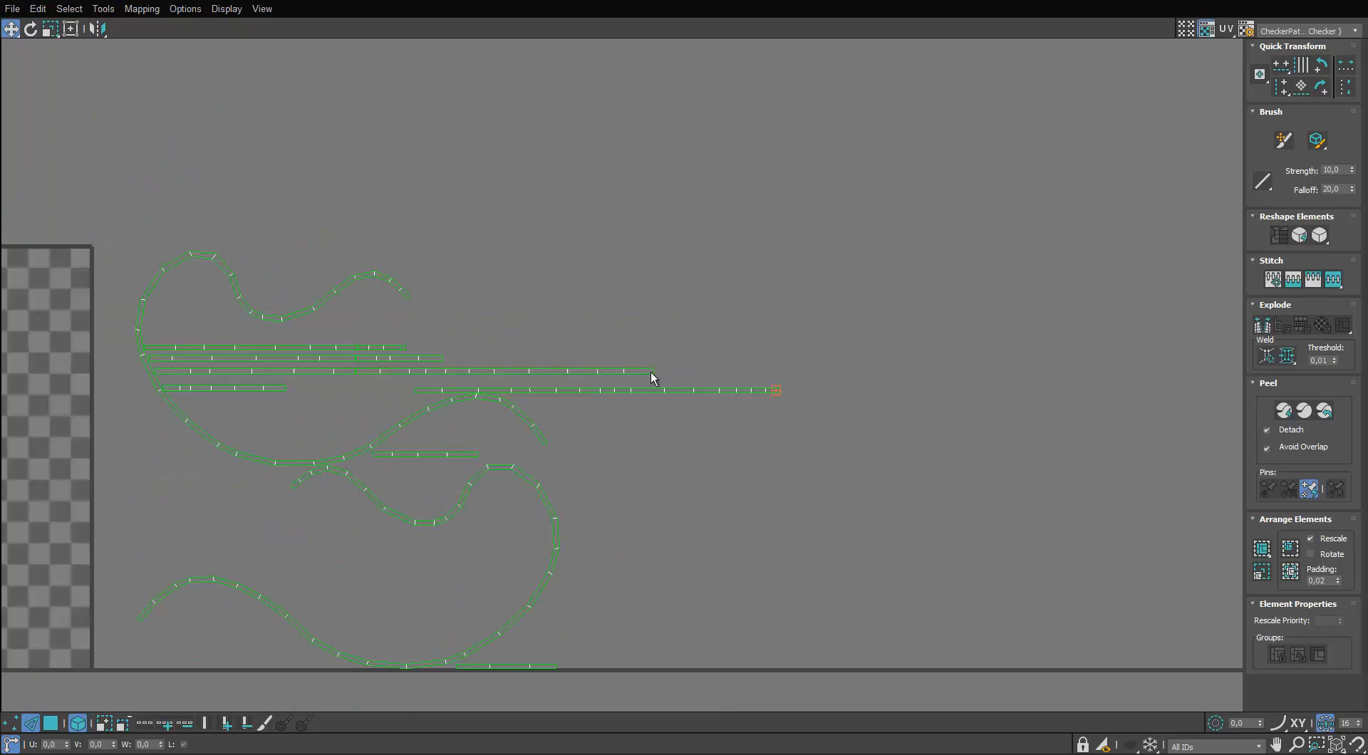
Stitch matching segments onto the end edges of the handle's shorter straight UV strips.
key(s)
scroll(690, 380, up, 3)
scroll(641, 399, down, 4)
scroll(631, 394, up, 2)
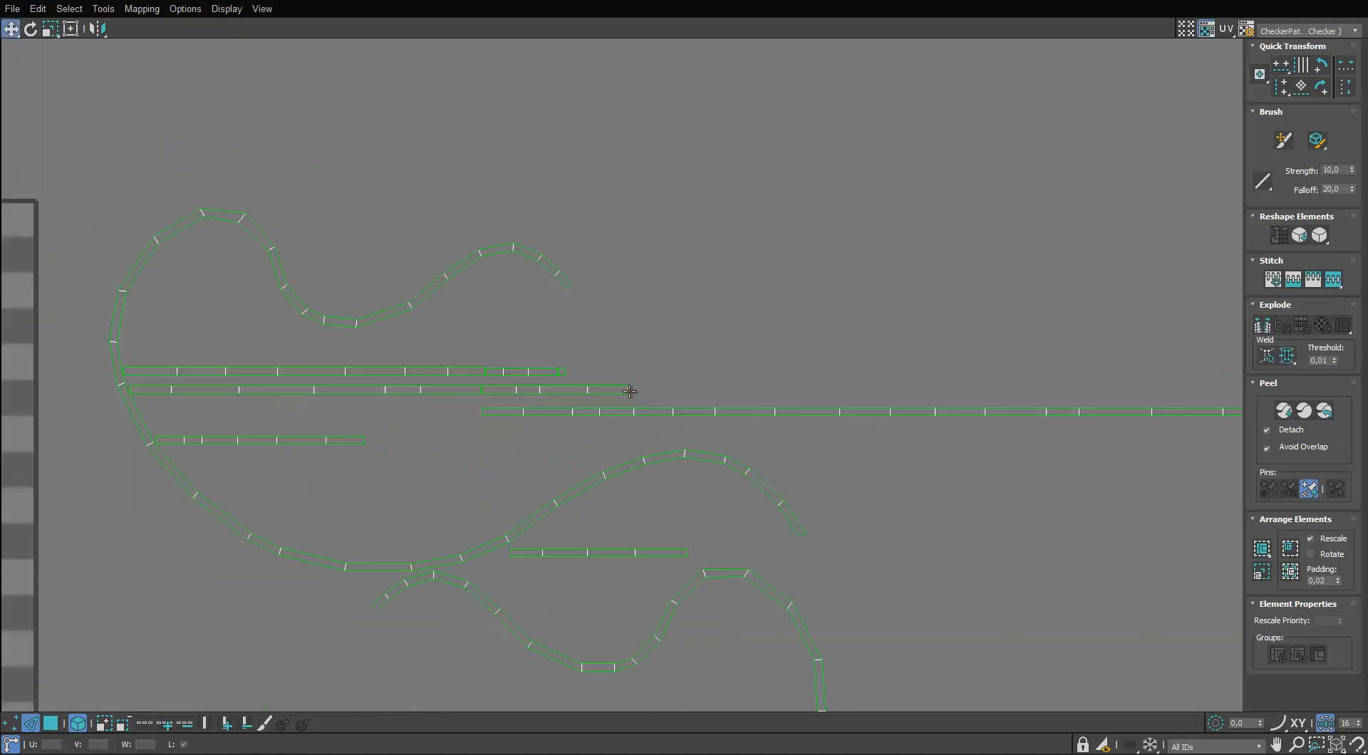
click(628, 390)
key(s)
click(486, 372)
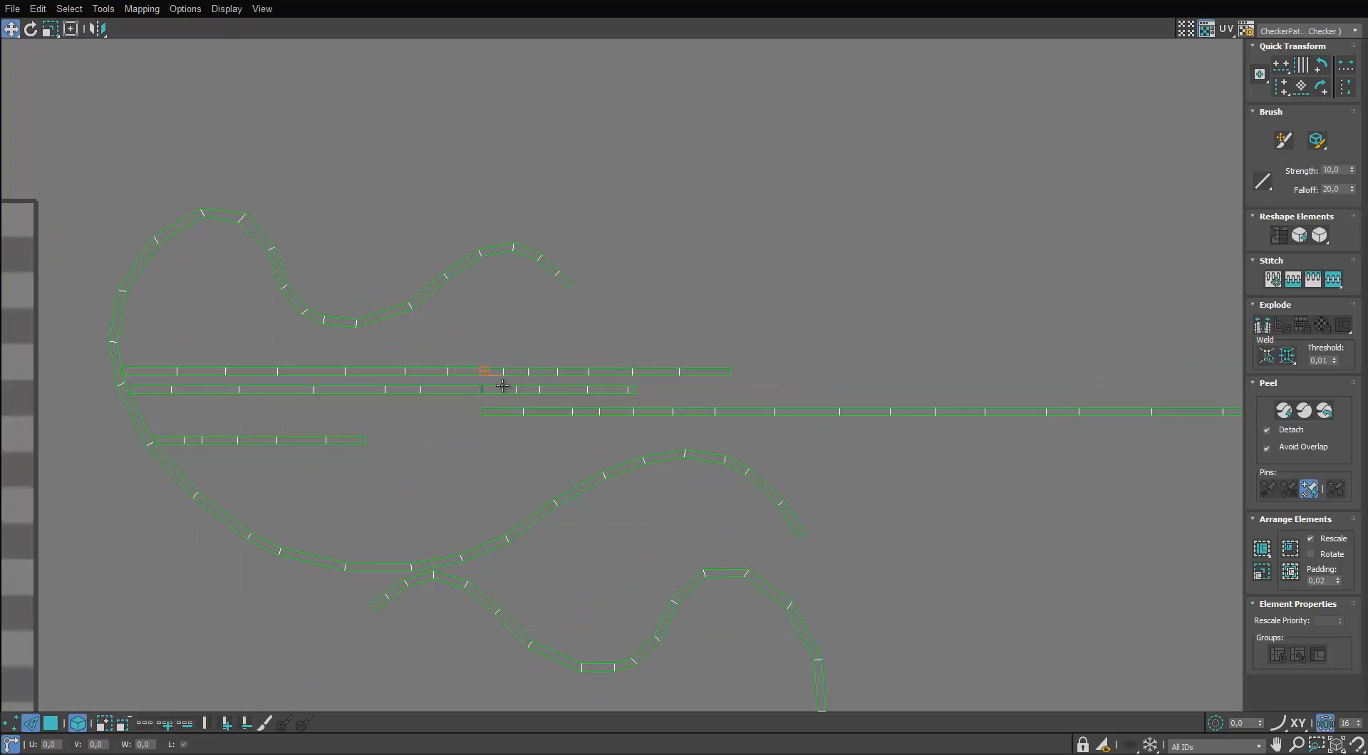
Extend the upper straight strip to the right by stitching the next matching strips onto its end edge.
click(730, 371)
key(s)
middle_drag(962, 388, 747, 397)
click(889, 380)
key(s)
Stitch the left segment and the two remaining long strips together into one continuous straight strip.
scroll(888, 380, down, 1)
middle_drag(372, 387, 461, 383)
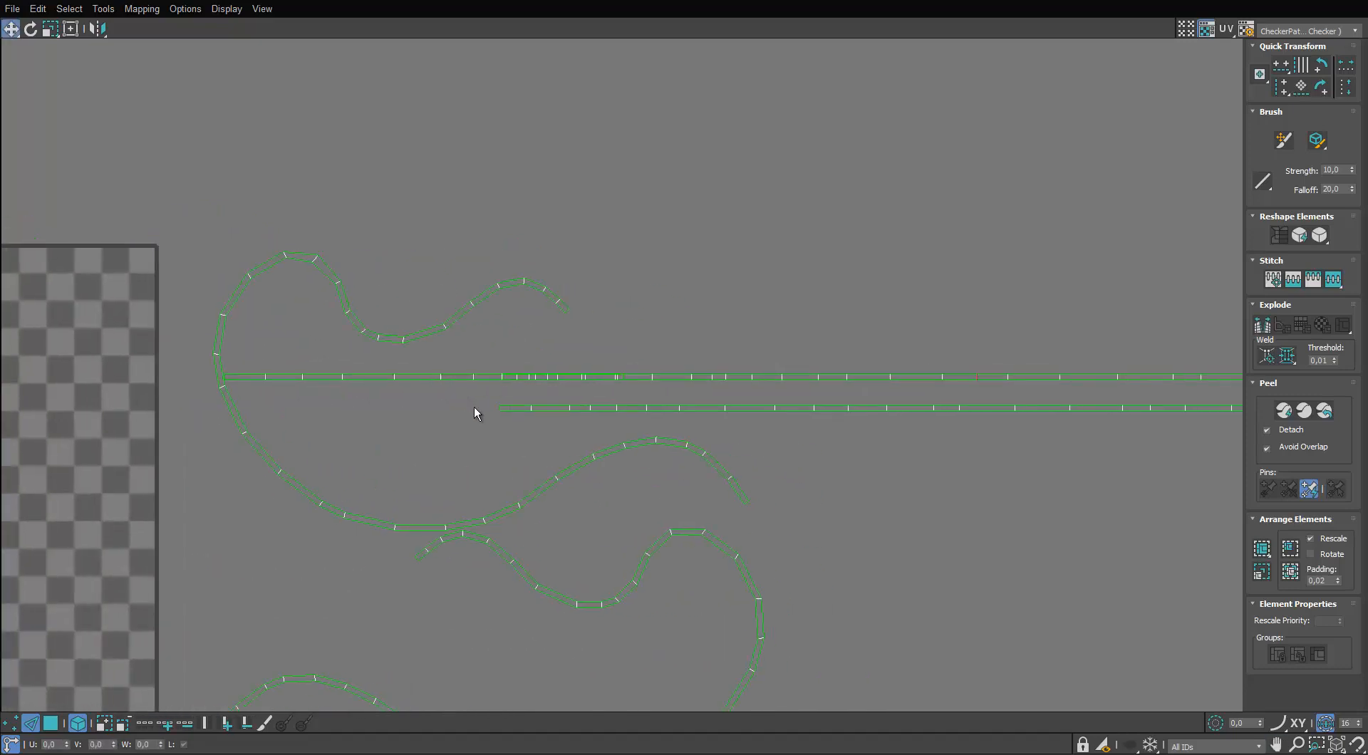
key(s)
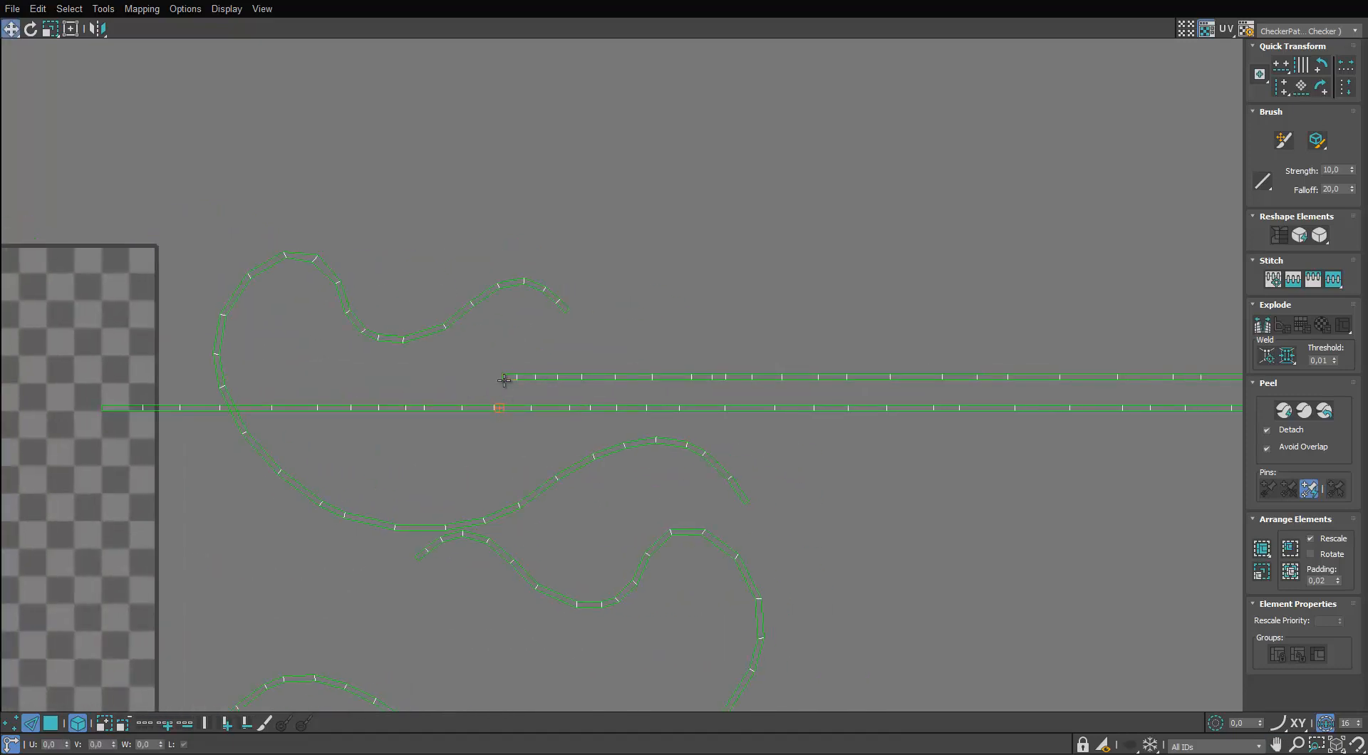
key(s)
scroll(500, 404, down, 6)
scroll(435, 406, up, 1)
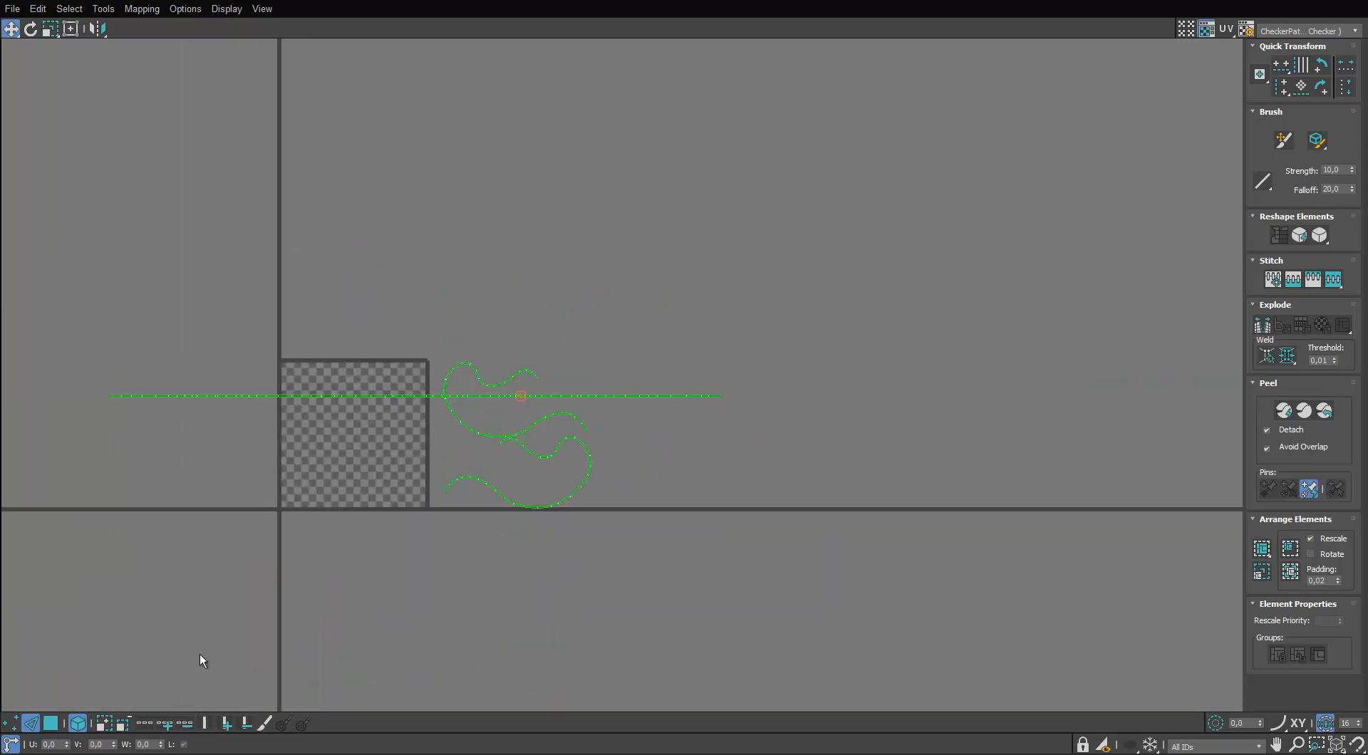
Select the whole long strip as polygons, move it below the UV tile and restore the UV editor to a floating window.
click(50, 723)
click(676, 396)
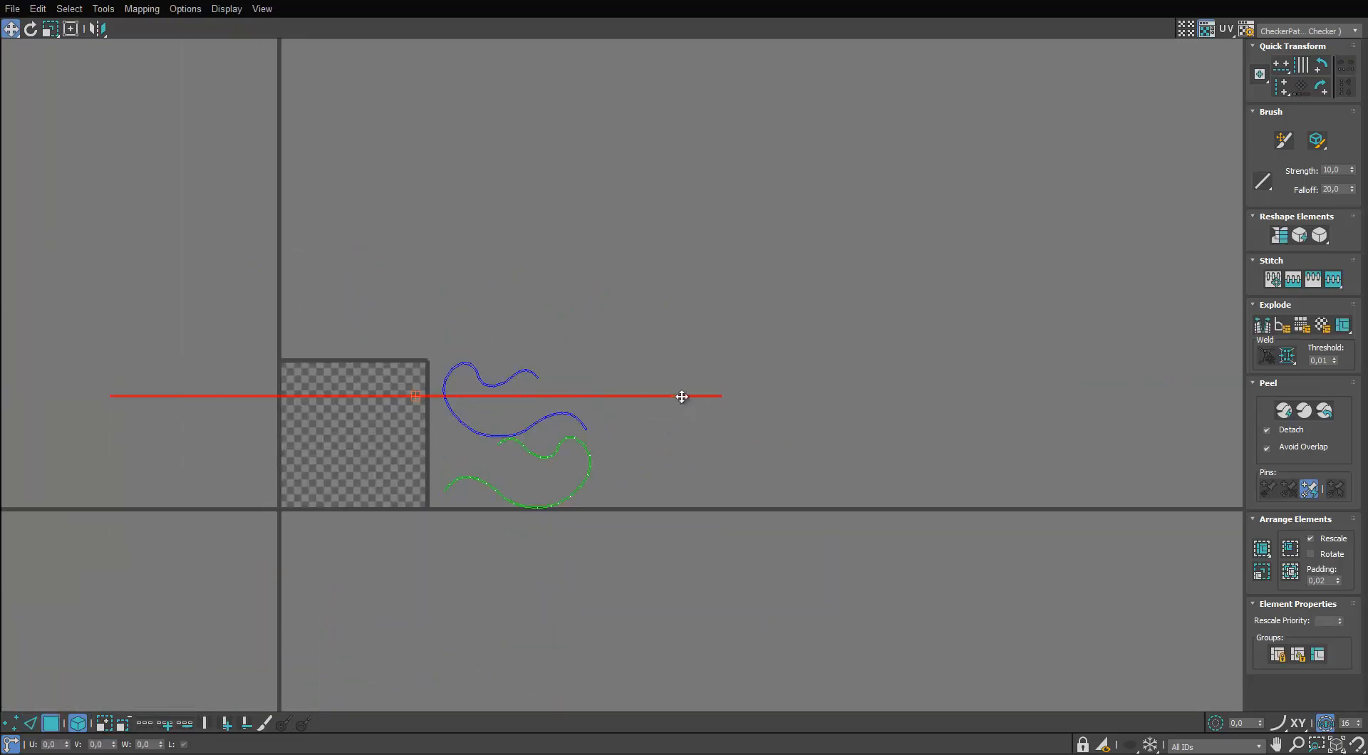
drag(683, 395, 725, 527)
drag(780, 1, 805, 175)
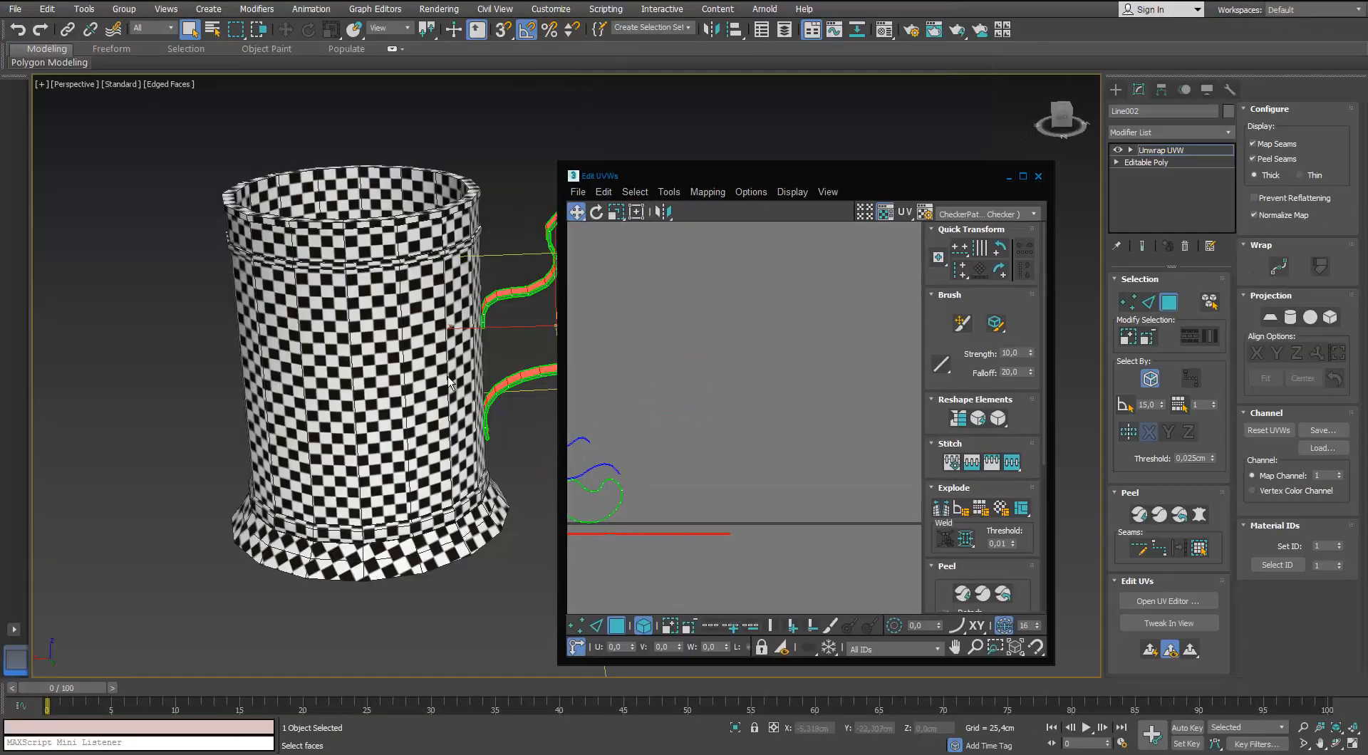
Isolate the handle in the viewport and select the small end-cap polygons of both its arms.
middle_drag(485, 388, 280, 250)
key(alt+q)
scroll(282, 250, up, 5)
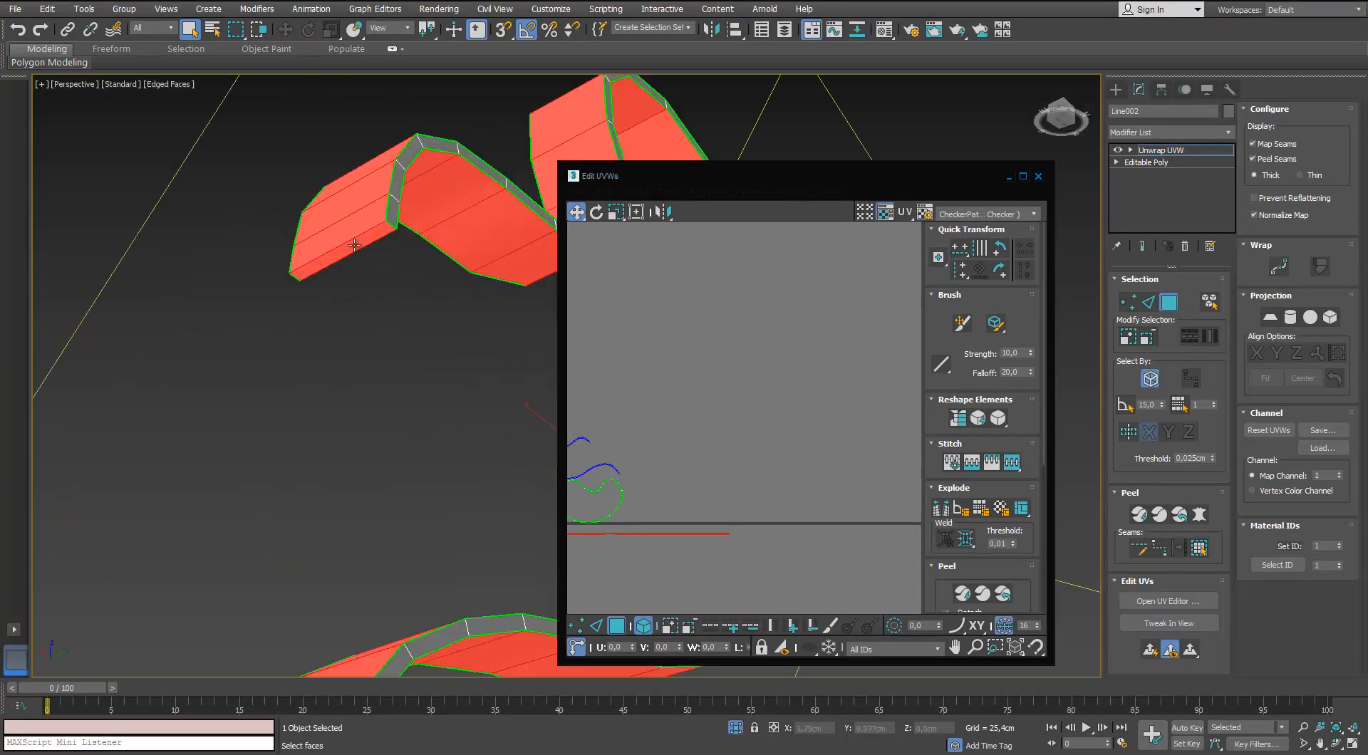
click(361, 238)
scroll(361, 239, down, 4)
alt+middle_drag(361, 239, 306, 371)
scroll(285, 395, up, 5)
ctrl+click(274, 401)
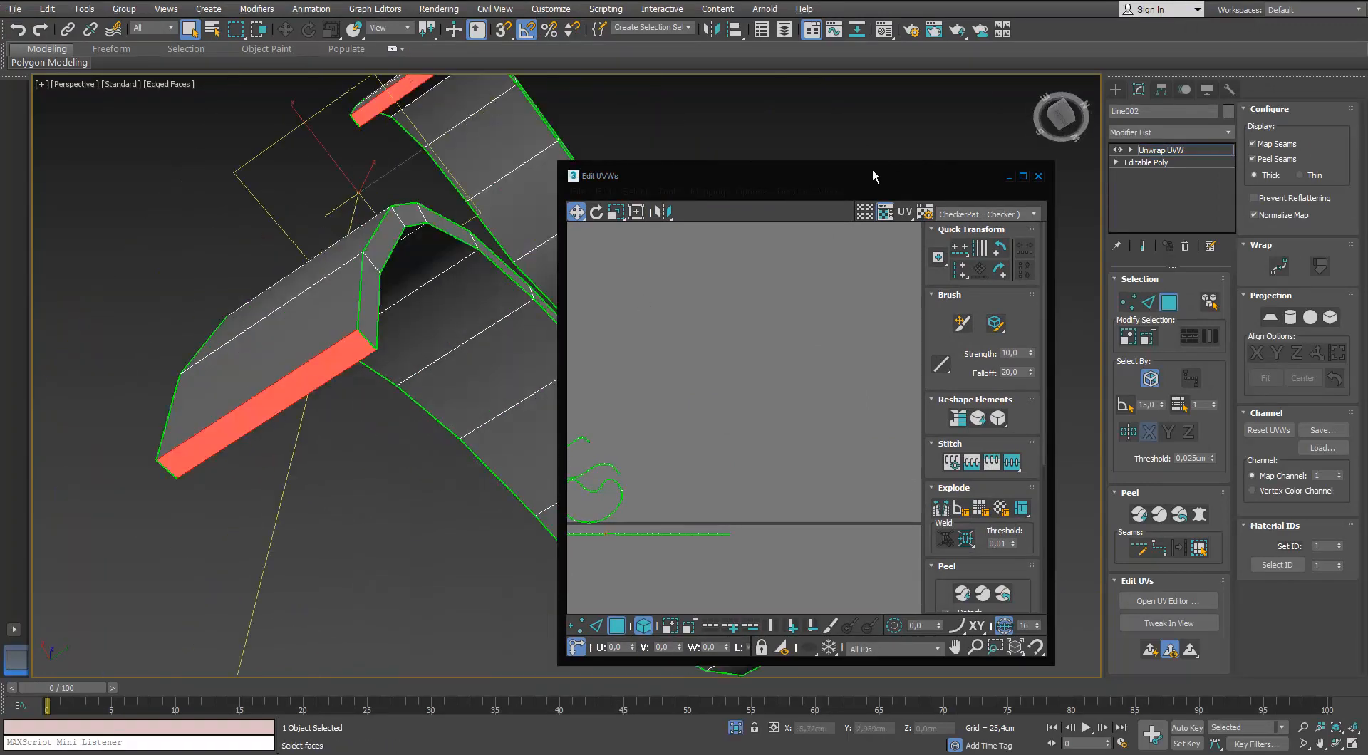
Try to break the end-cap polygons off the long UV strip and move one below it, and undo that.
click(870, 173)
double_click(871, 173)
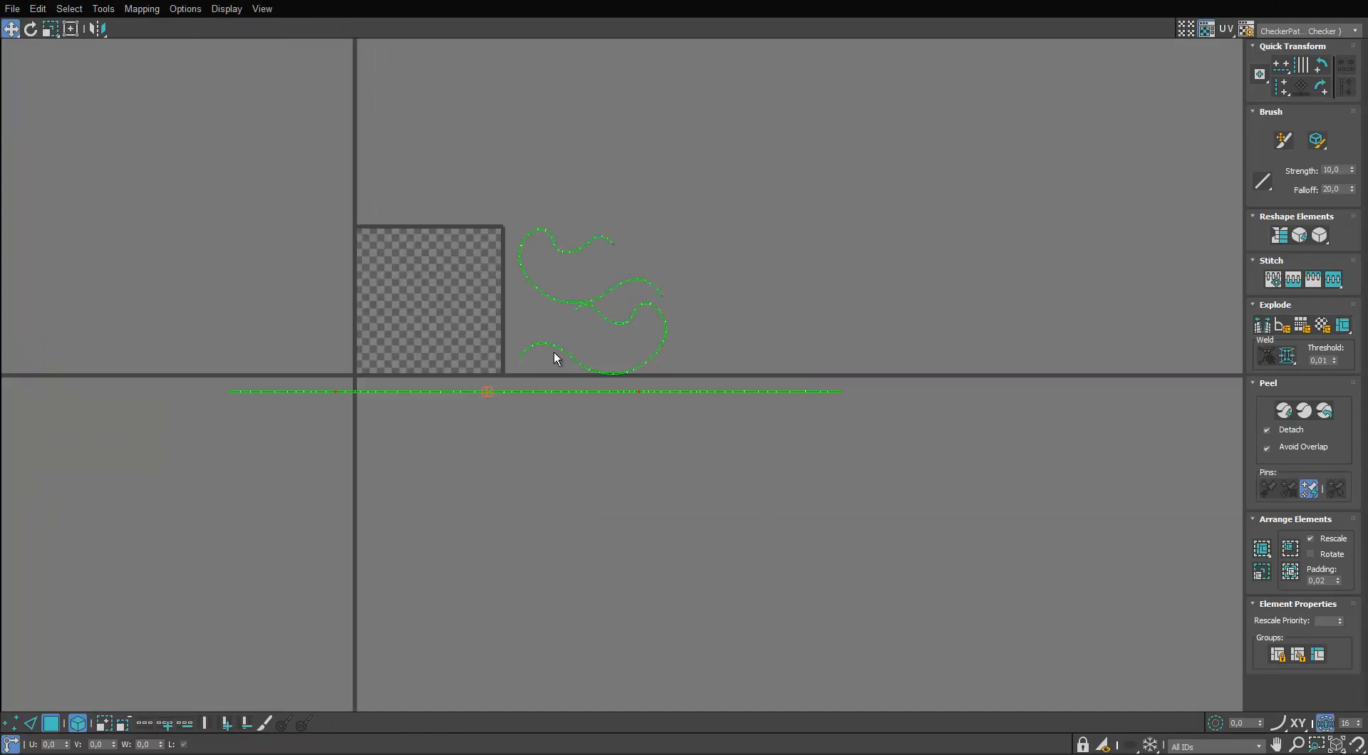
scroll(687, 331, up, 10)
right_click(666, 360)
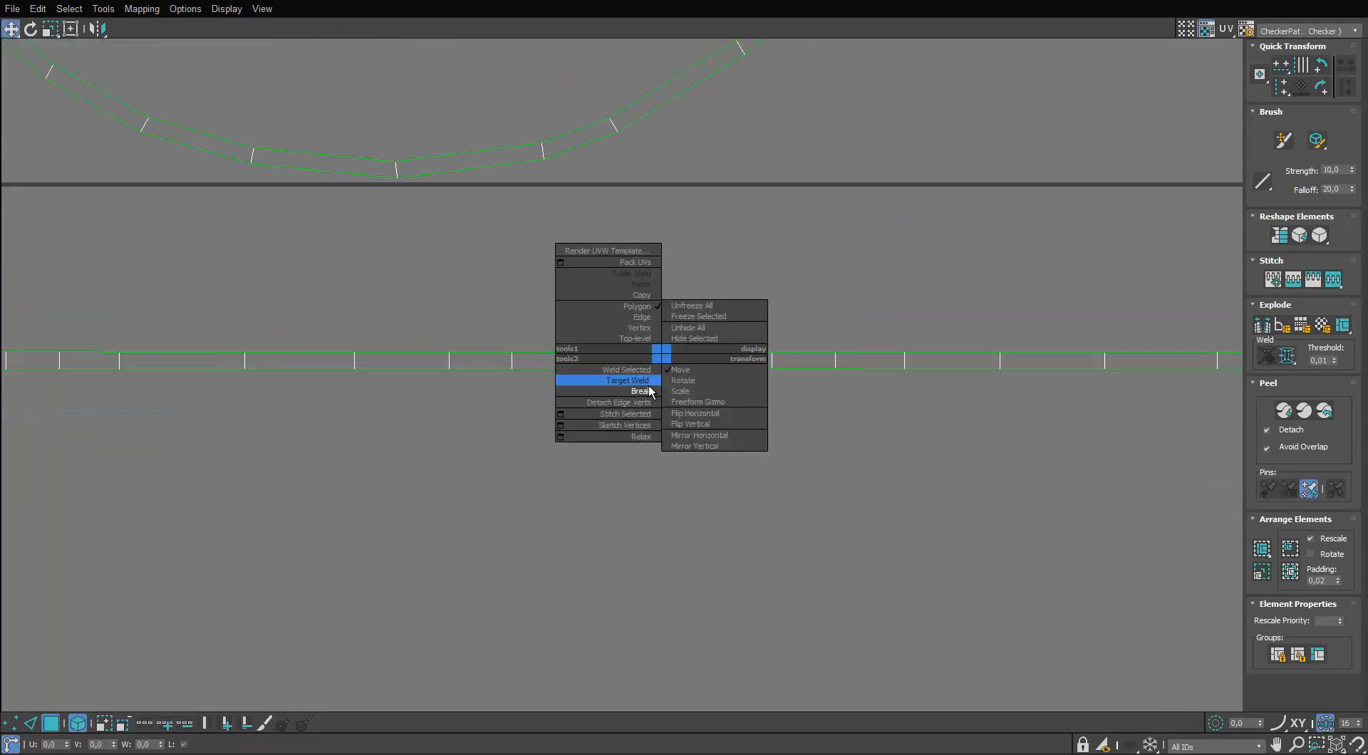
click(638, 391)
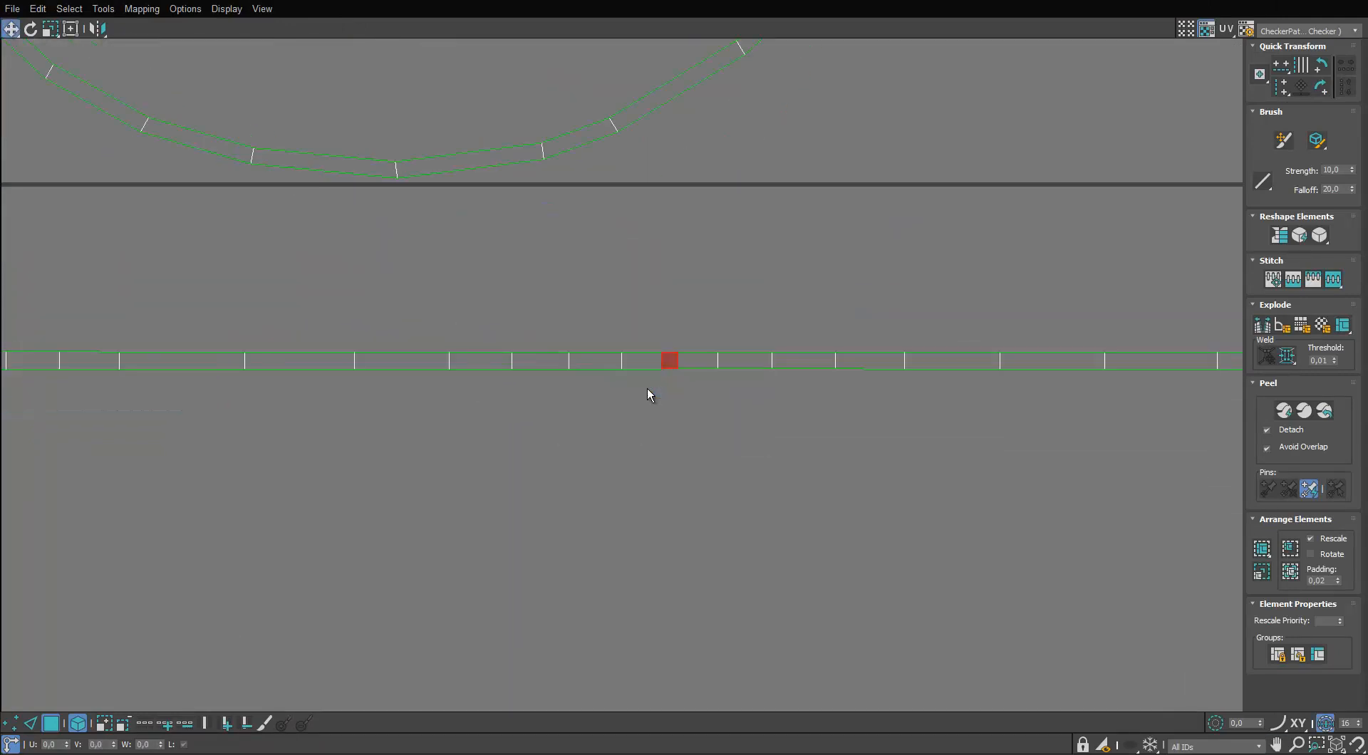
scroll(670, 315, down, 5)
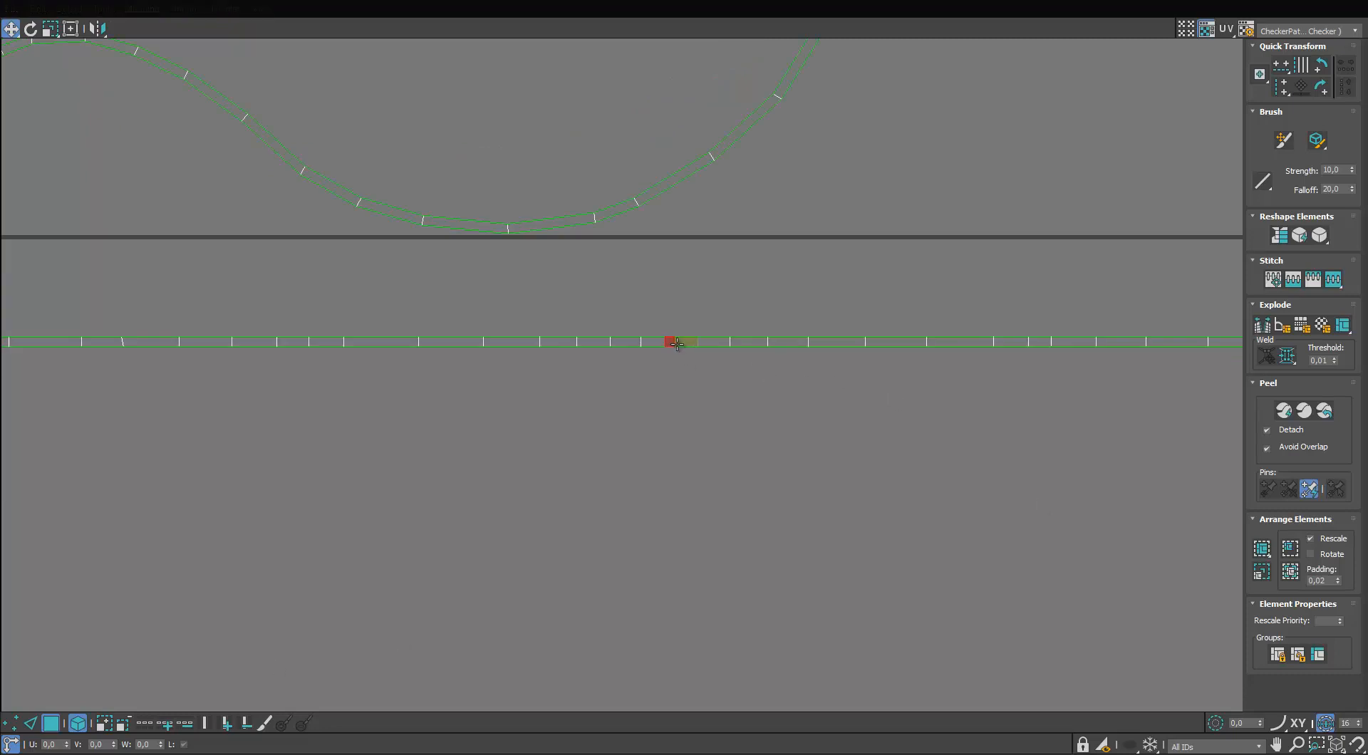
drag(677, 344, 670, 375)
click(703, 414)
key(ctrl+z)
scroll(642, 371, down, 2)
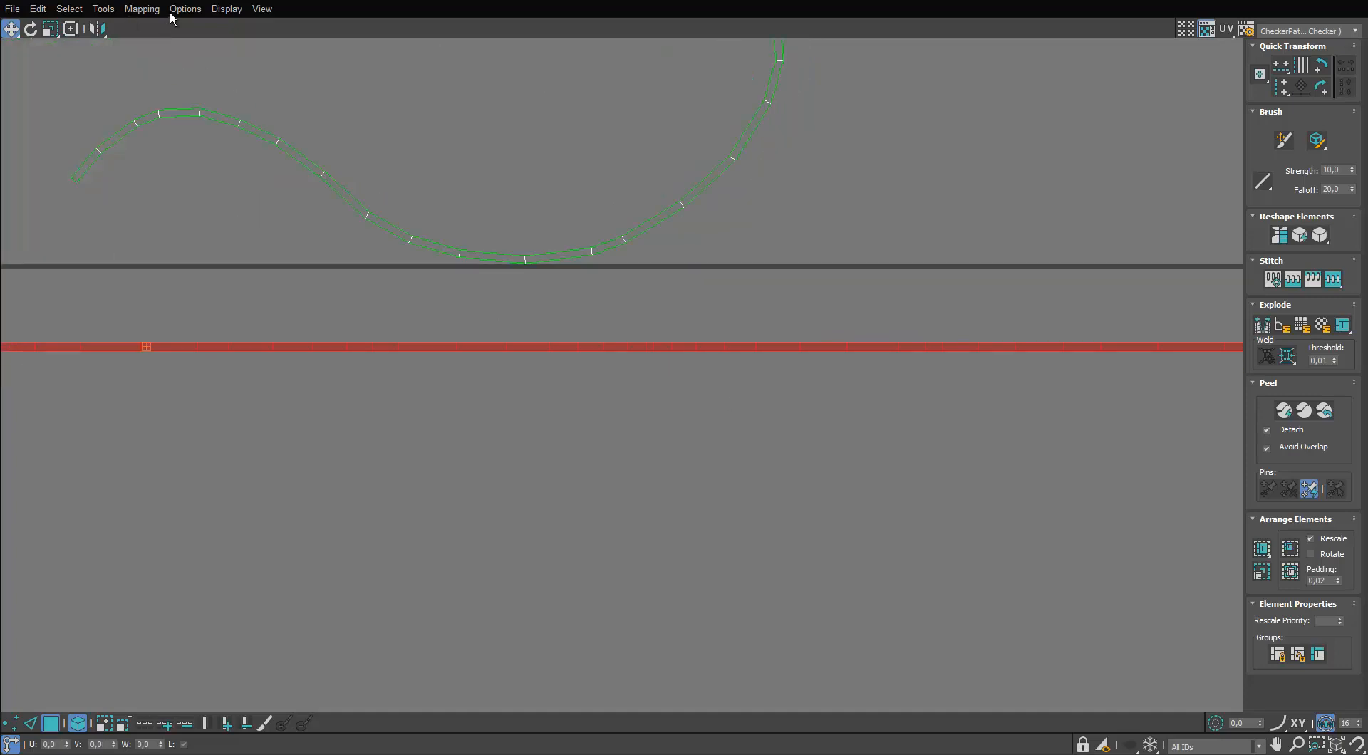
Relax the long handle strip with Relax By Polygon Angles.
click(103, 8)
click(114, 245)
click(165, 115)
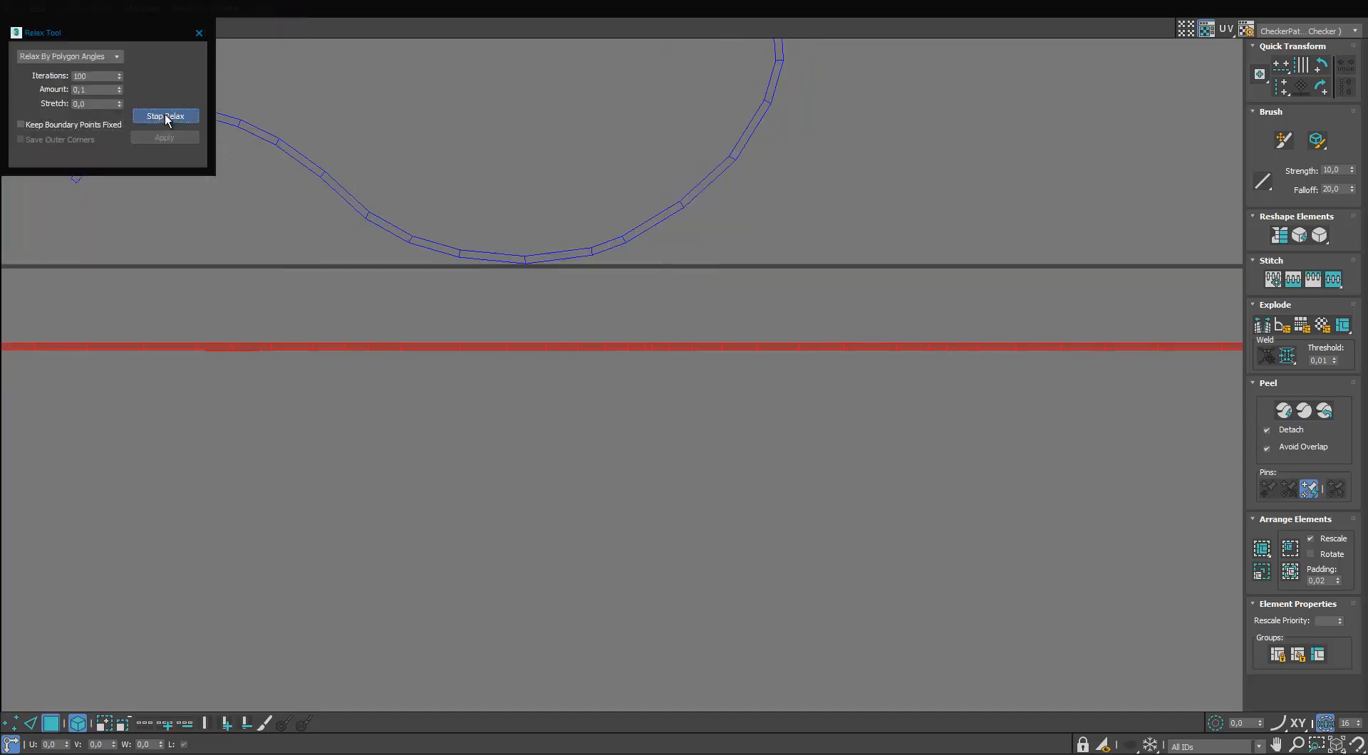
click(171, 116)
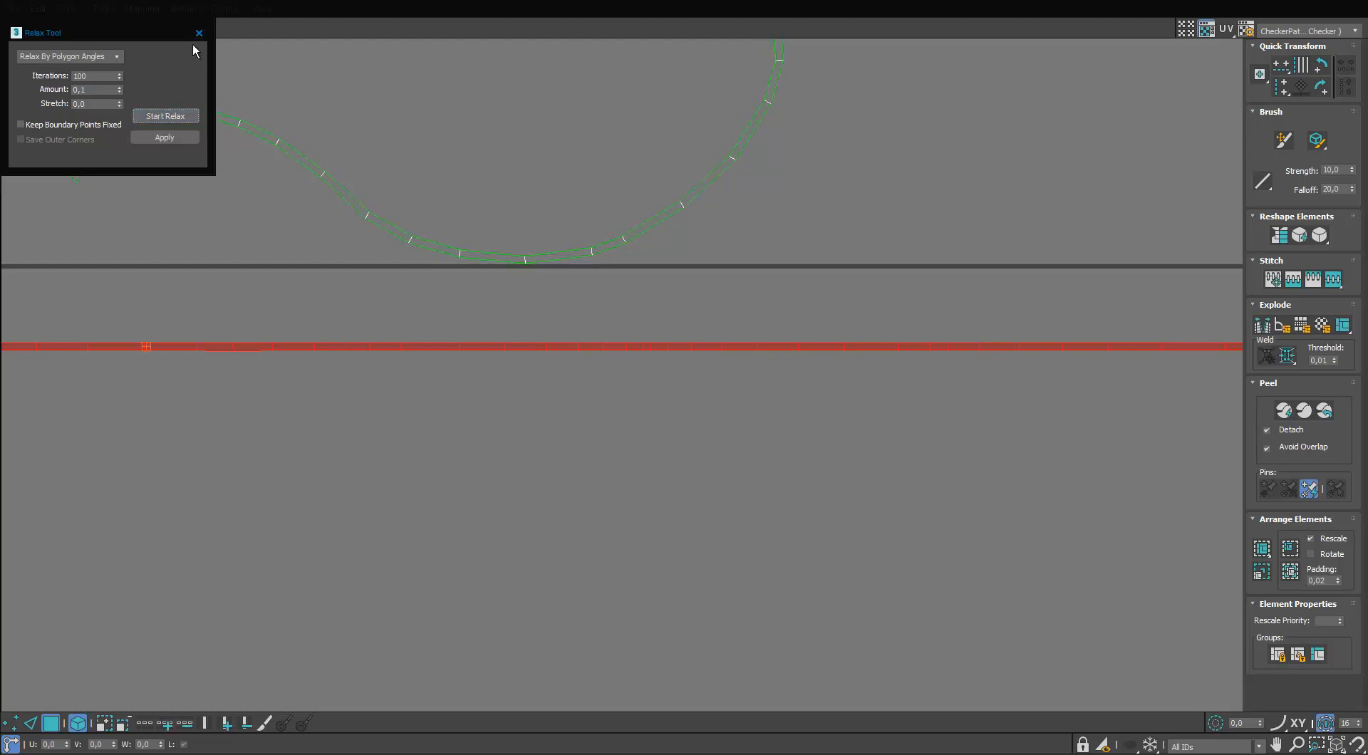
click(199, 33)
Reselect the end-cap polygons of both handle arms in the viewport.
drag(374, 0, 515, 178)
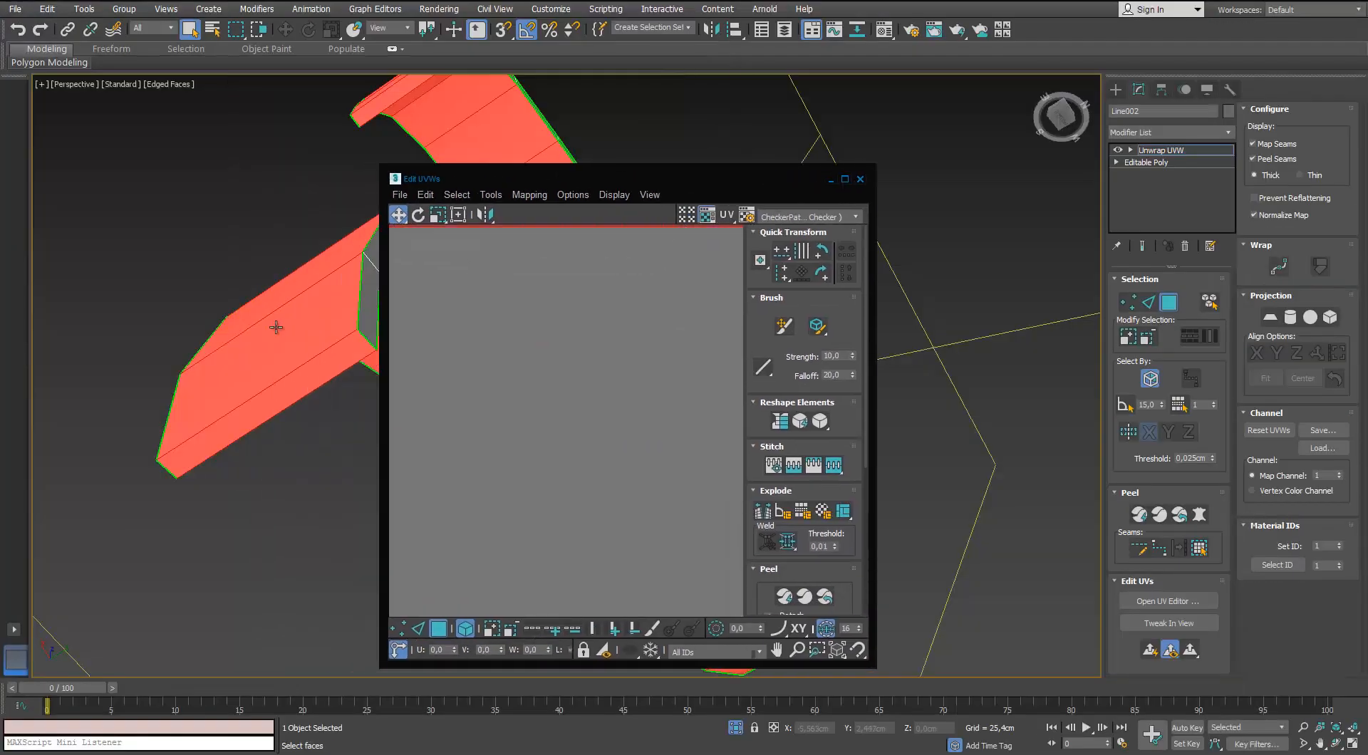
click(290, 382)
middle_drag(291, 381, 255, 402)
ctrl+click(364, 114)
Maximize the UV editor and break the selected end-cap polygons off the long strip.
click(845, 180)
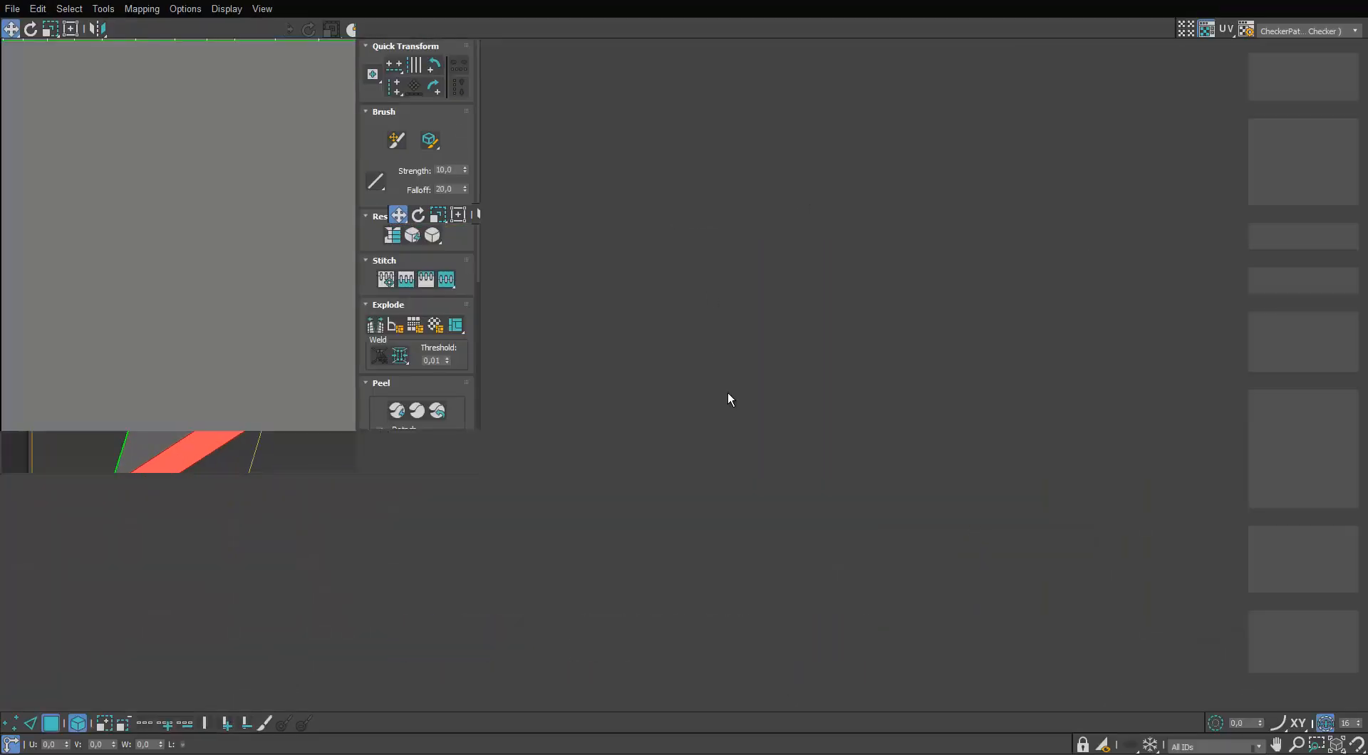
scroll(628, 345, down, 5)
scroll(627, 345, up, 3)
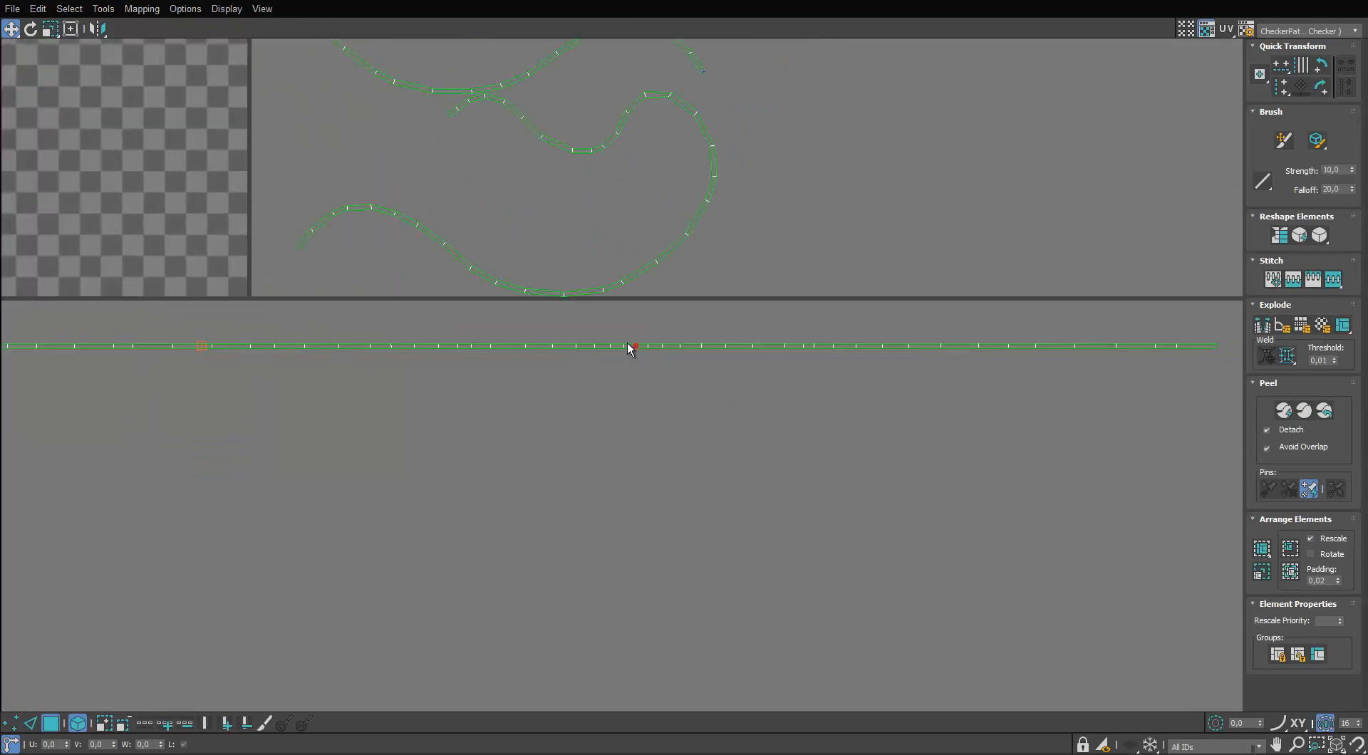
scroll(644, 345, down, 3)
scroll(642, 309, up, 2)
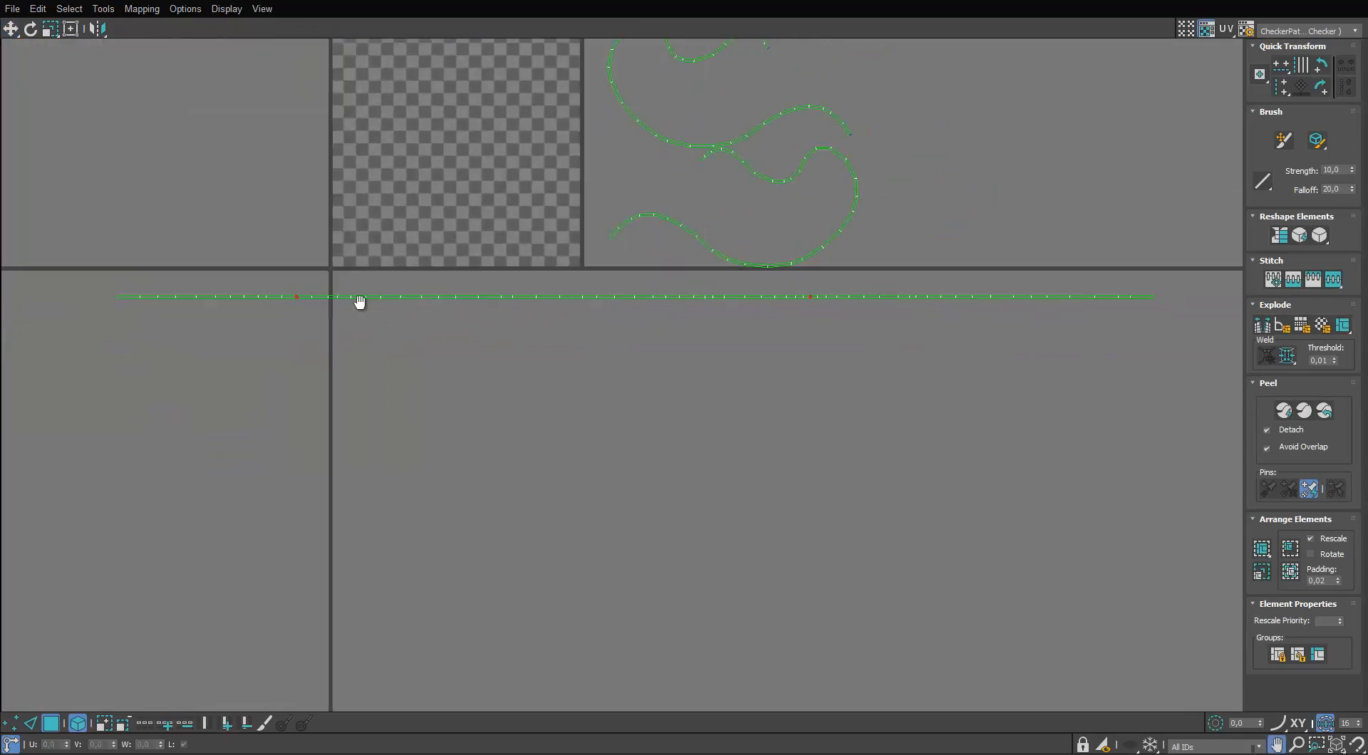
scroll(679, 287, up, 2)
scroll(689, 286, up, 3)
right_click(708, 287)
click(694, 325)
scroll(694, 324, down, 2)
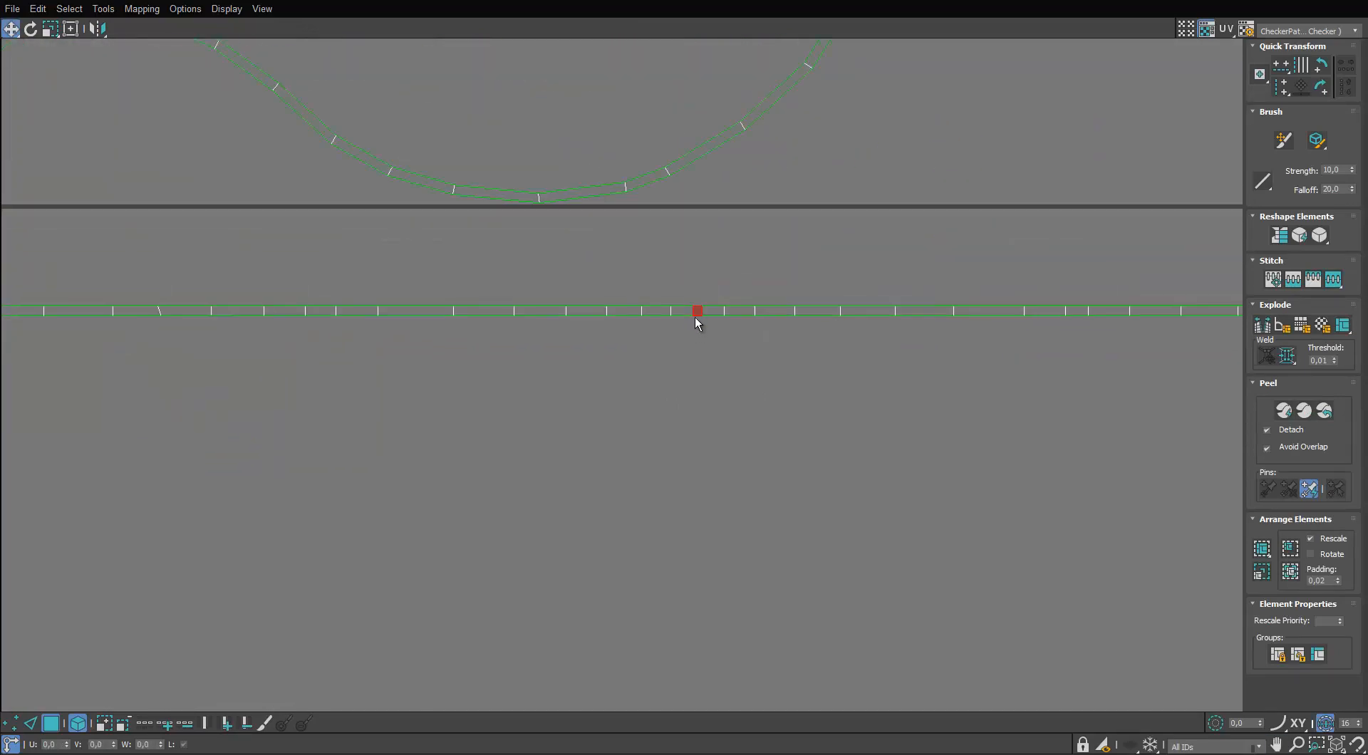
Move the separated strip segments below the UV tile into two parallel rows, placing the leftover segment at the lower row's left end.
scroll(711, 371, down, 3)
drag(741, 345, 163, 357)
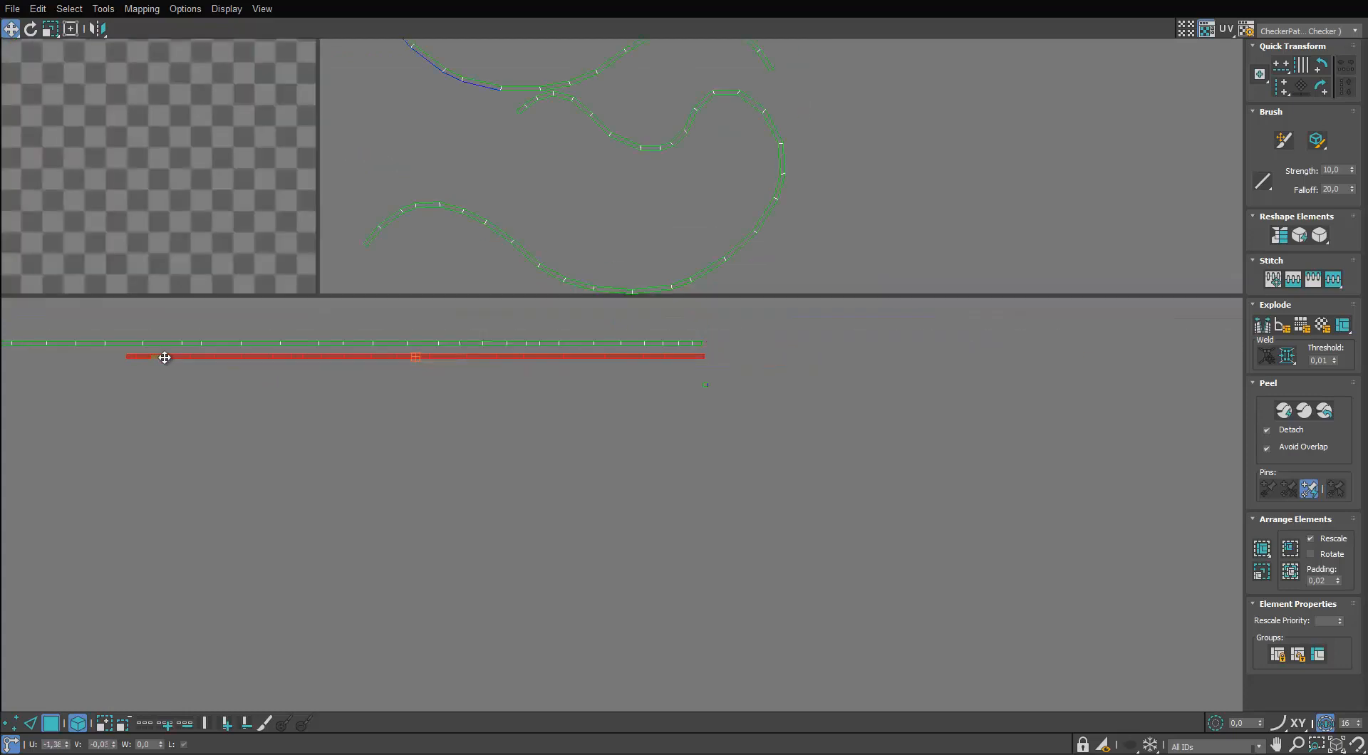
middle_drag(164, 357, 399, 354)
scroll(399, 354, down, 2)
drag(169, 346, 251, 413)
scroll(682, 340, up, 3)
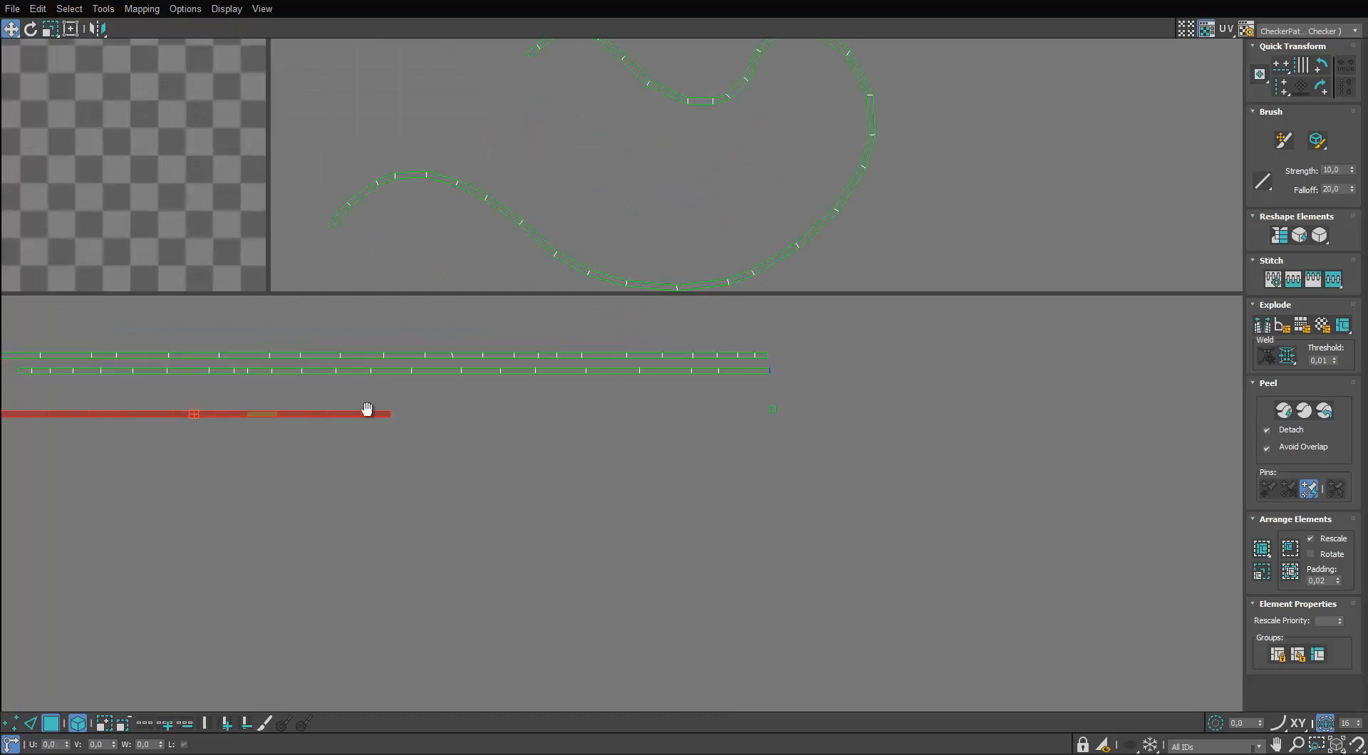
middle_drag(366, 410, 742, 434)
drag(543, 440, 175, 399)
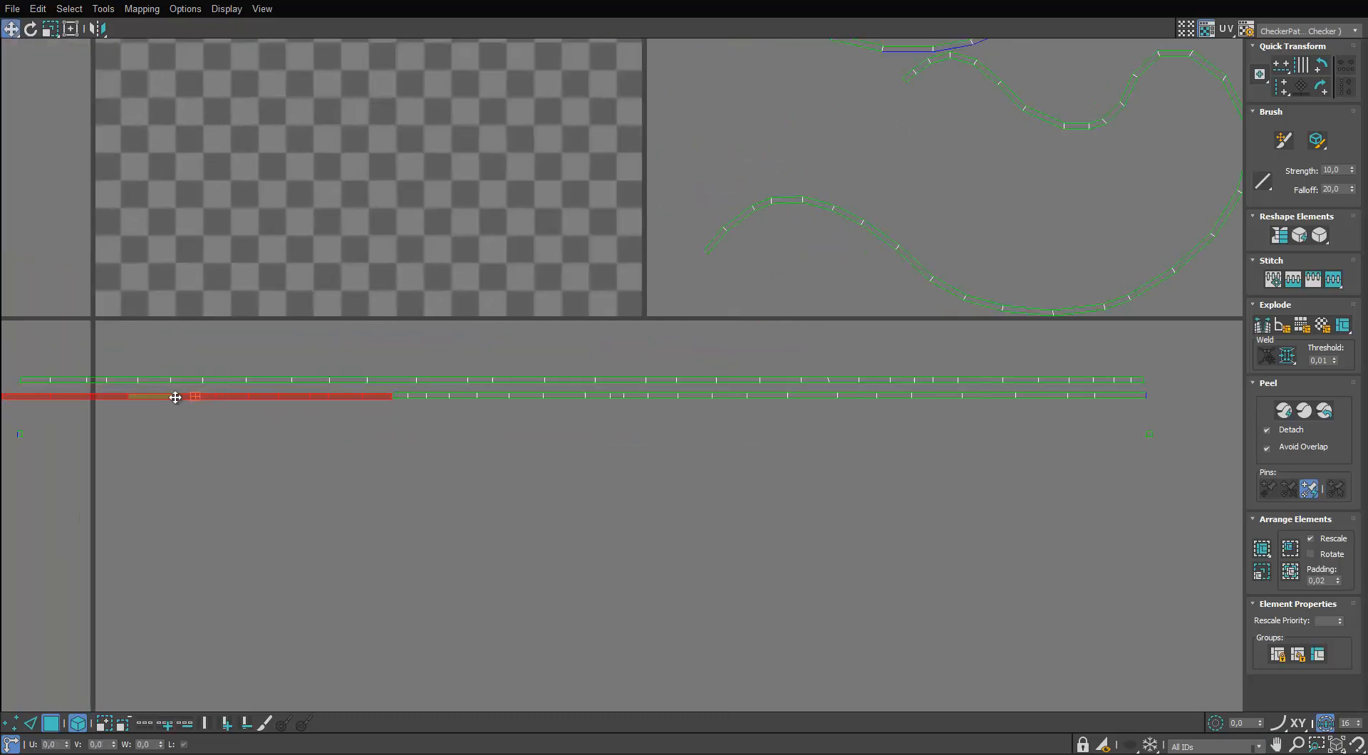
Place the detached end-cap polygon at the left end of the upper strip row.
scroll(228, 389, down, 3)
ctrl+drag(325, 399, 500, 370)
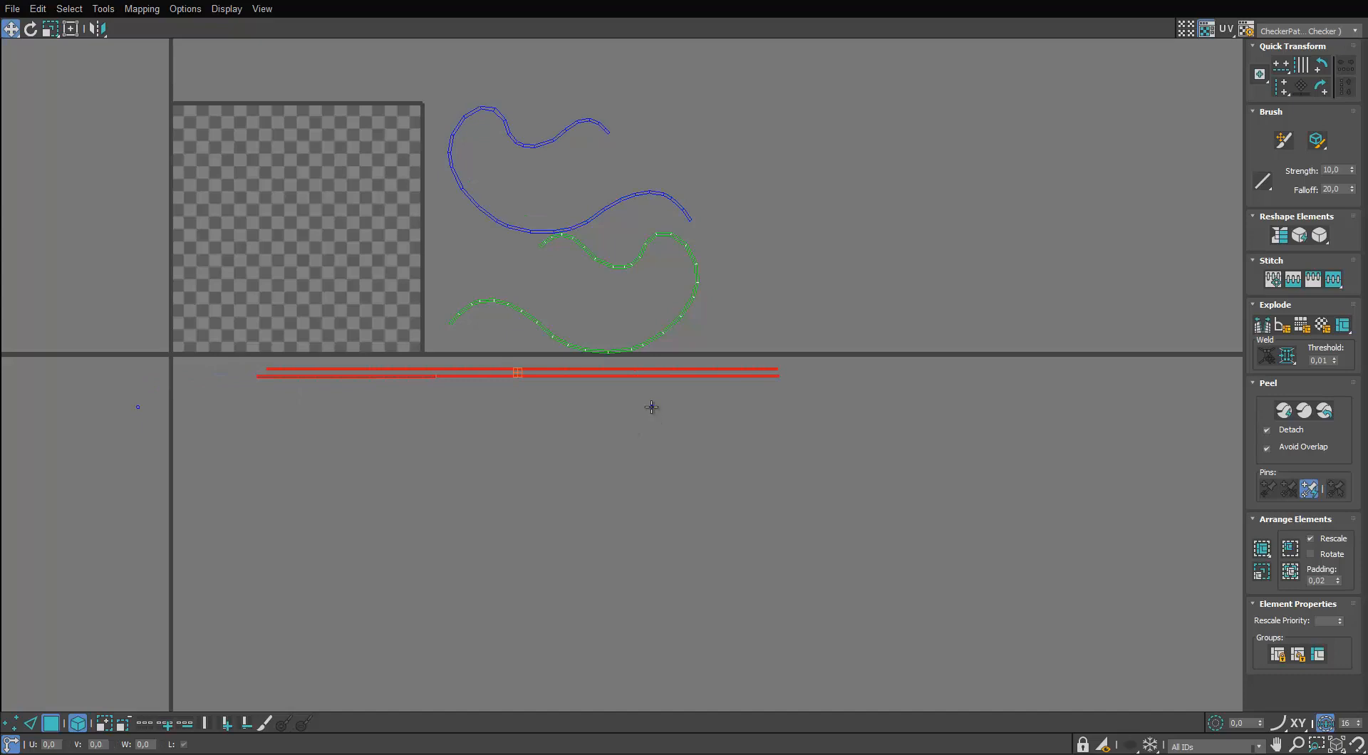
click(651, 410)
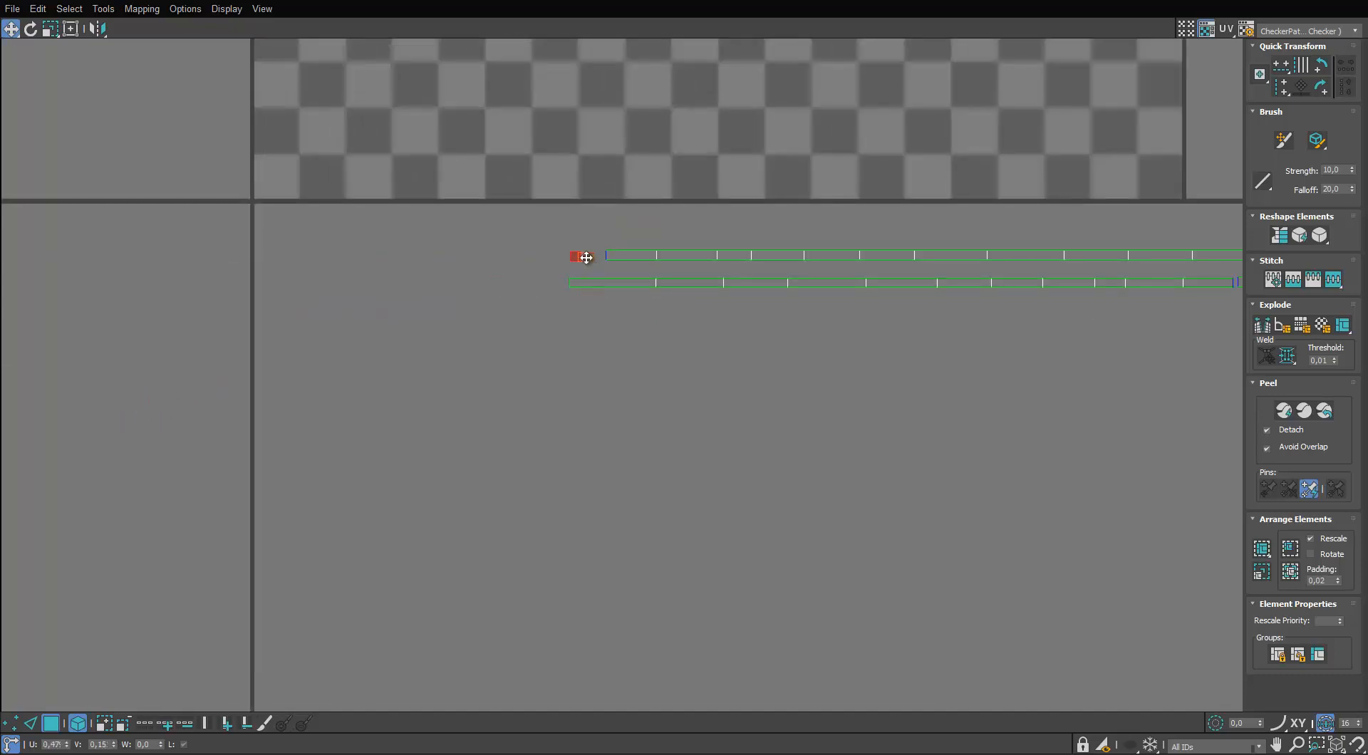
drag(530, 310, 526, 314)
scroll(570, 316, down, 3)
middle_drag(691, 321, 422, 376)
Try Quick Peel on both strip rows and the end caps, and undo it.
ctrl+drag(659, 385, 581, 327)
middle_drag(611, 345, 573, 402)
scroll(572, 402, down, 1)
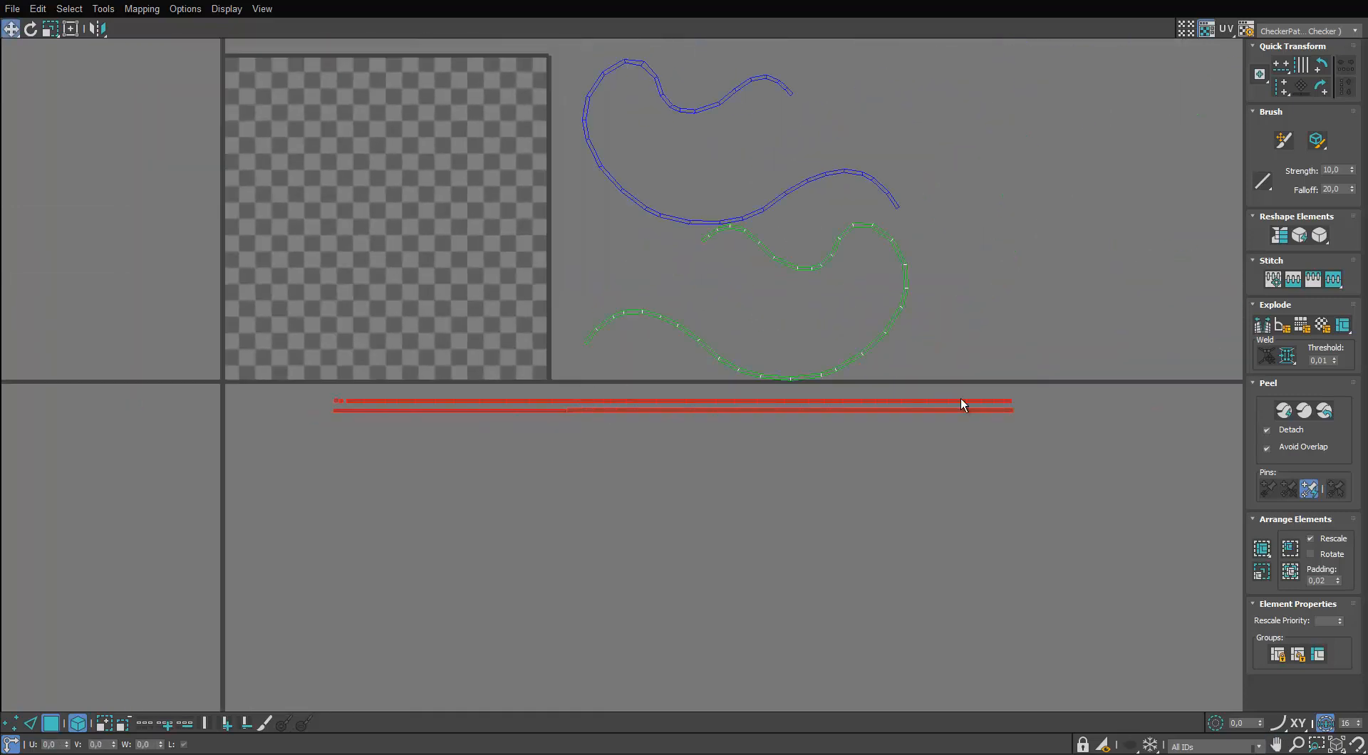
click(1276, 411)
scroll(397, 271, up, 3)
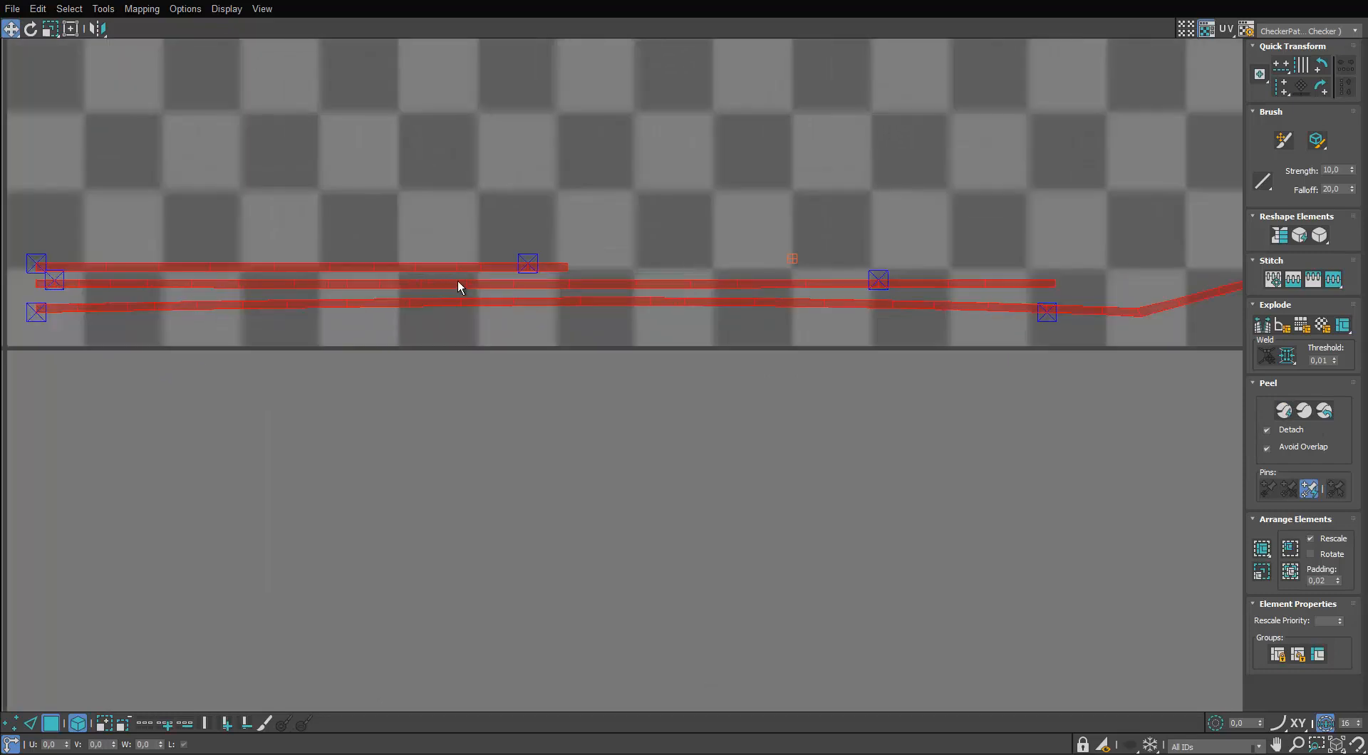
click(543, 364)
key(ctrl+z)
key(ctrl+z)
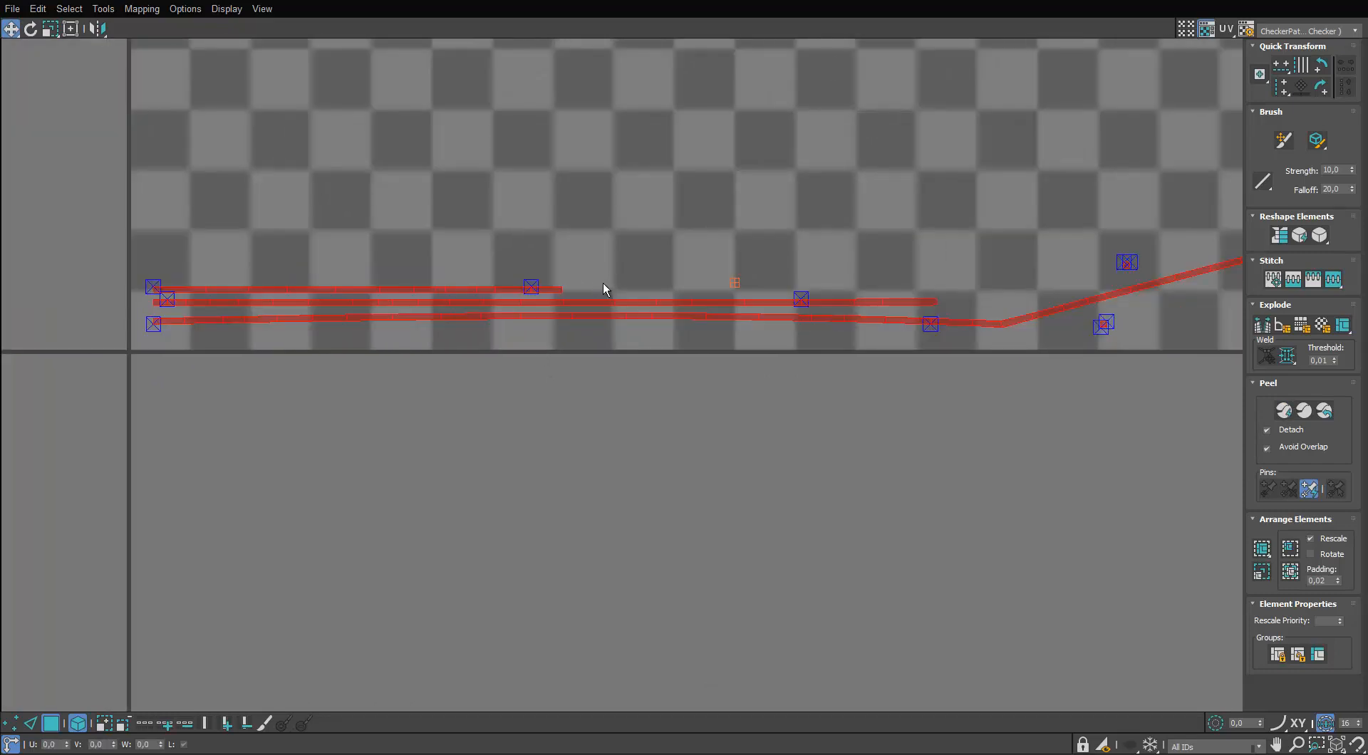
scroll(632, 305, down, 5)
middle_drag(705, 318, 349, 434)
scroll(581, 445, down, 1)
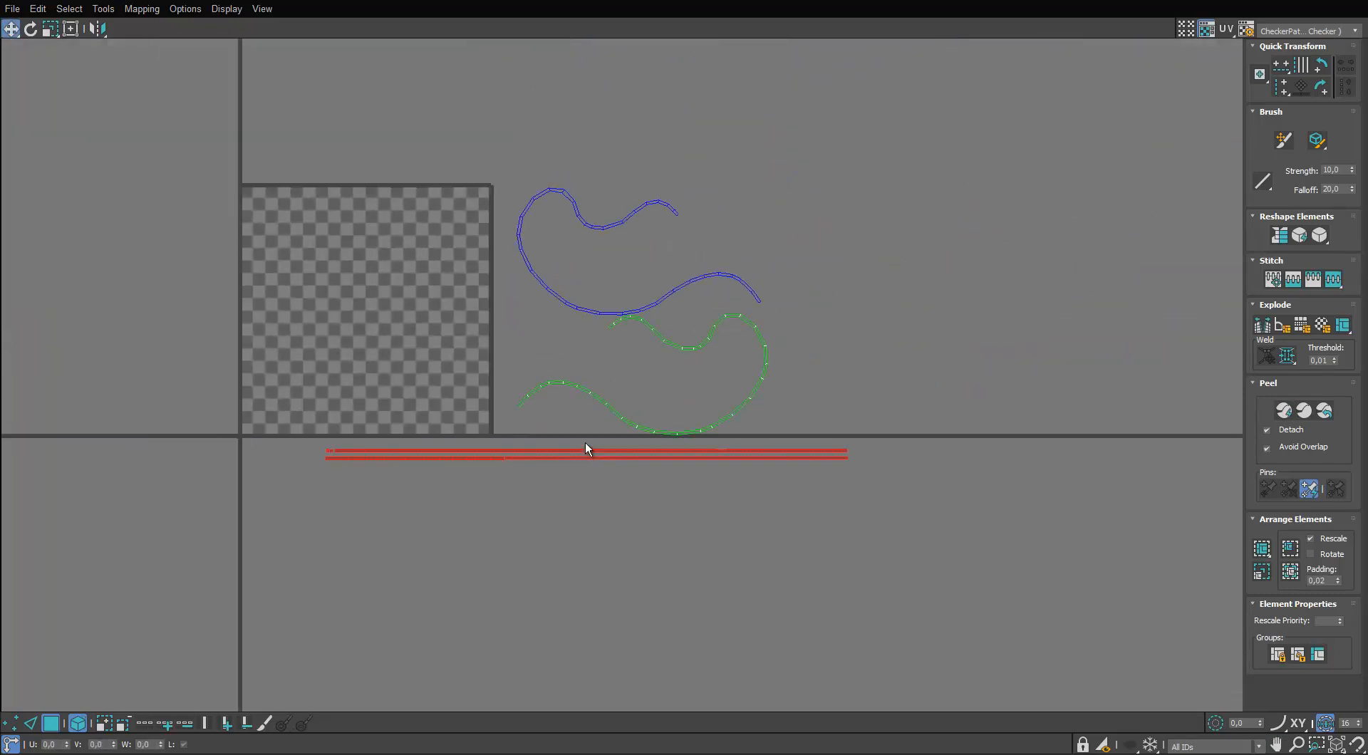
Select both strip rows with the end-cap polygons and scale them vertically to make the strips taller.
click(586, 448)
scroll(323, 470, up, 5)
click(413, 549)
drag(517, 337, 273, 438)
scroll(299, 446, down, 3)
mouse_move(543, 423)
middle_down()
mouse_move(562, 428)
mouse_move(543, 423)
middle_up()
ctrl+click(748, 423)
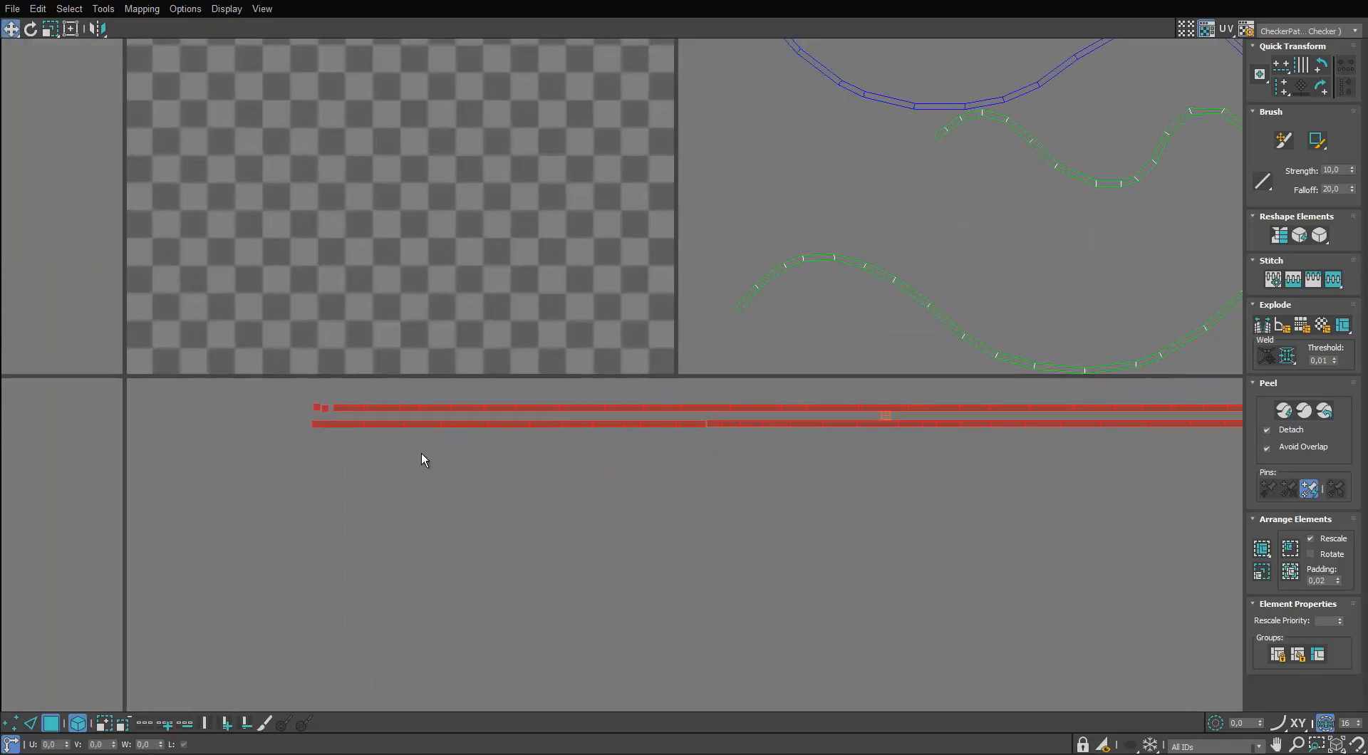
scroll(342, 413, up, 3)
drag(55, 27, 52, 90)
drag(360, 405, 309, 171)
key(w)
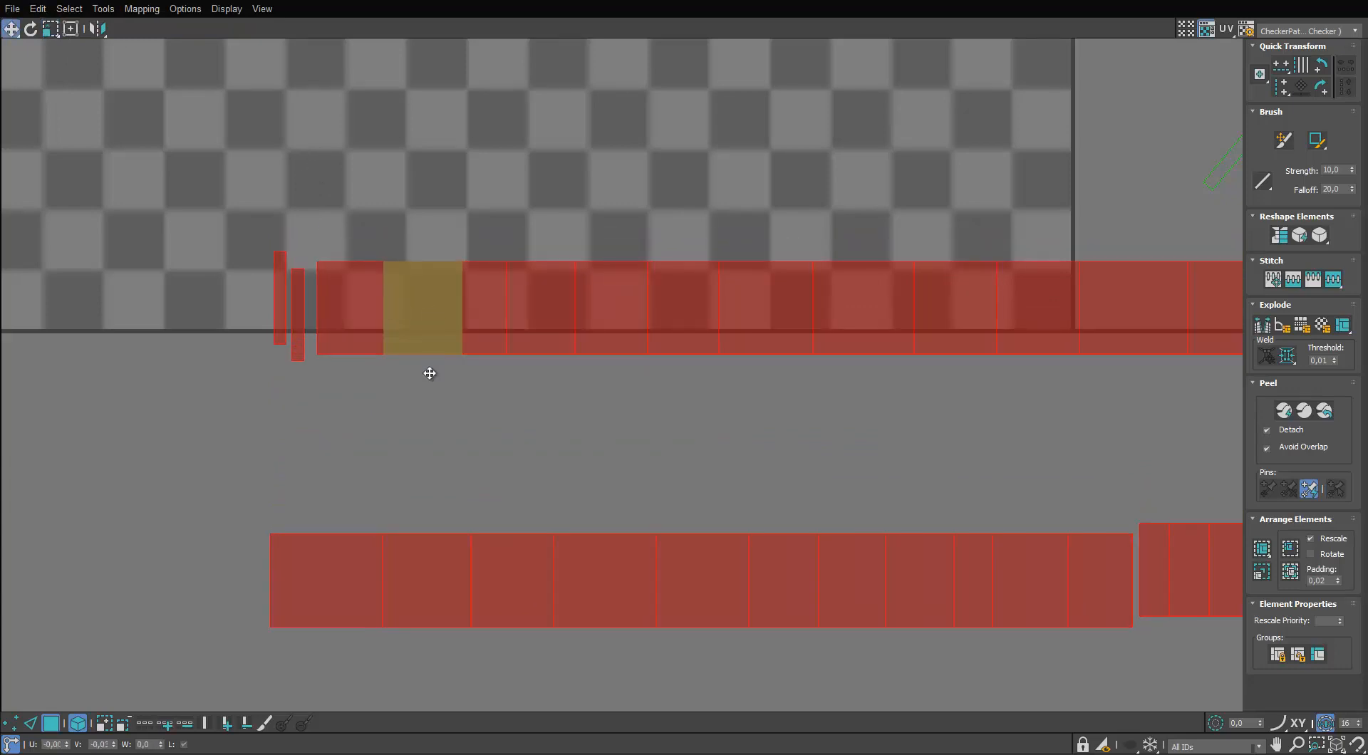
Arrange the taller strips and end caps as two closely spaced rows below the UV tile and restore the floating UV editor.
scroll(427, 372, down, 6)
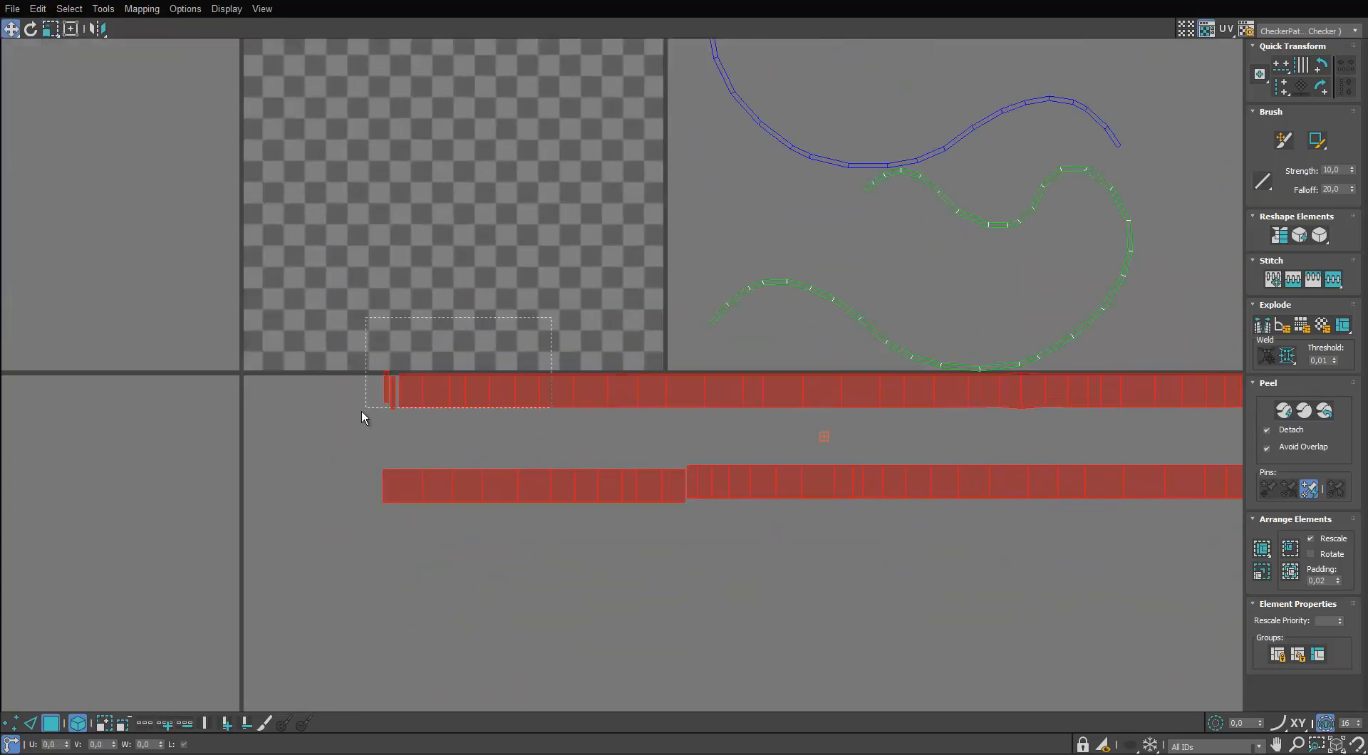
drag(362, 411, 361, 411)
drag(457, 404, 449, 440)
drag(374, 460, 338, 467)
drag(460, 436, 454, 481)
drag(573, 525, 572, 520)
scroll(718, 423, down, 3)
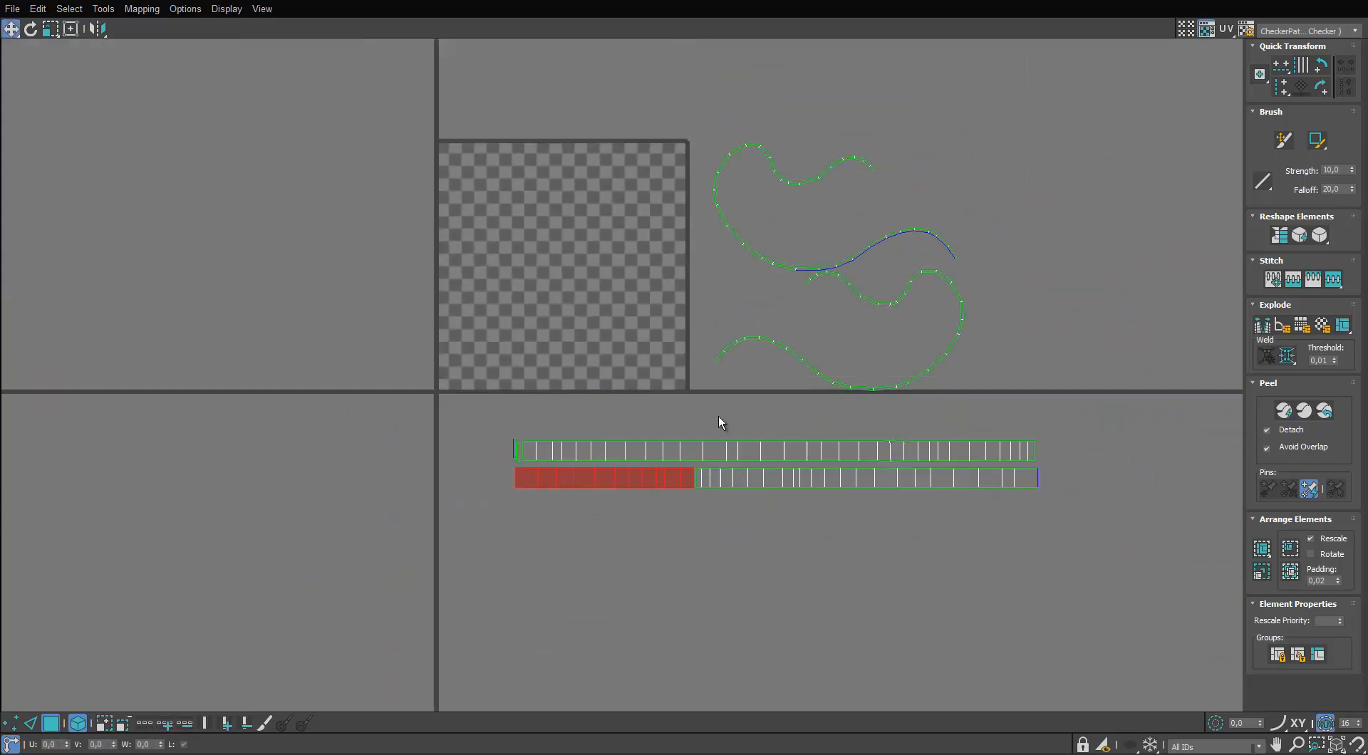
drag(959, 6, 956, 100)
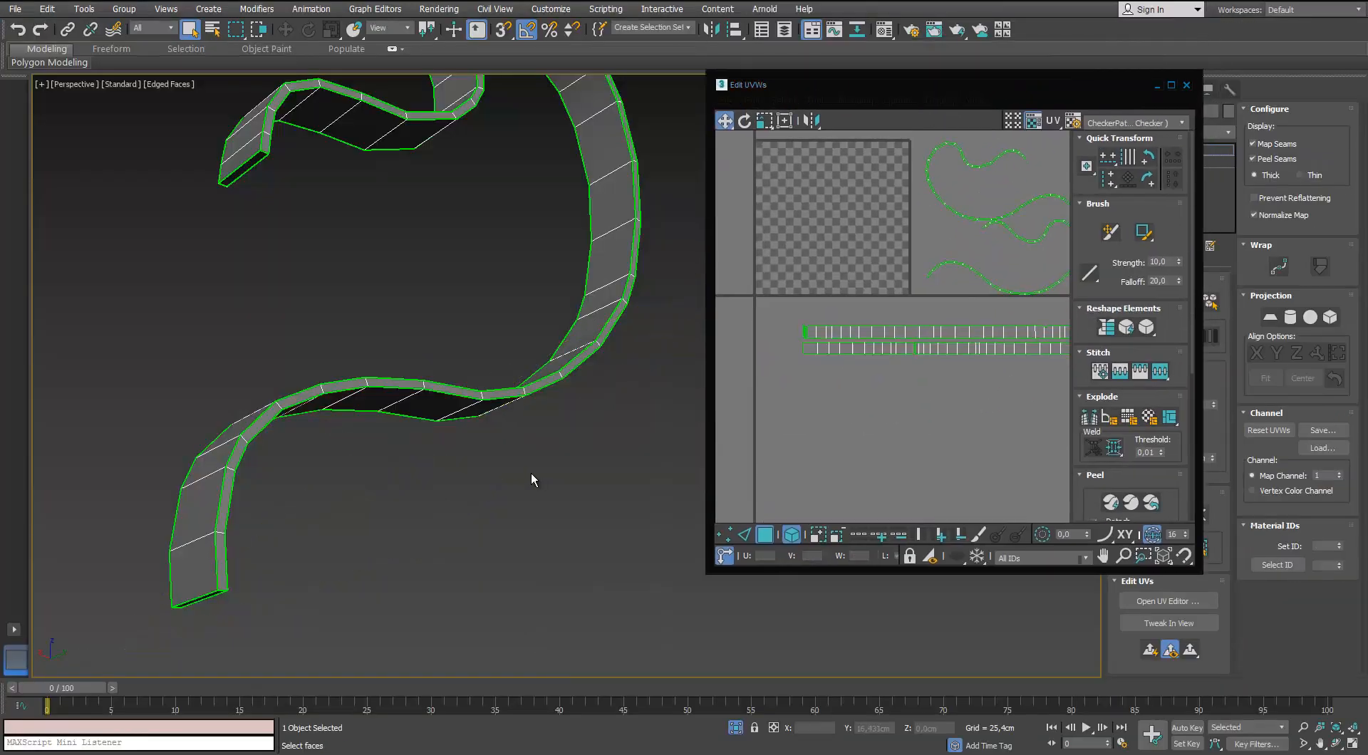
Apply the checker material to the handle and check the pattern on its strips.
key(m)
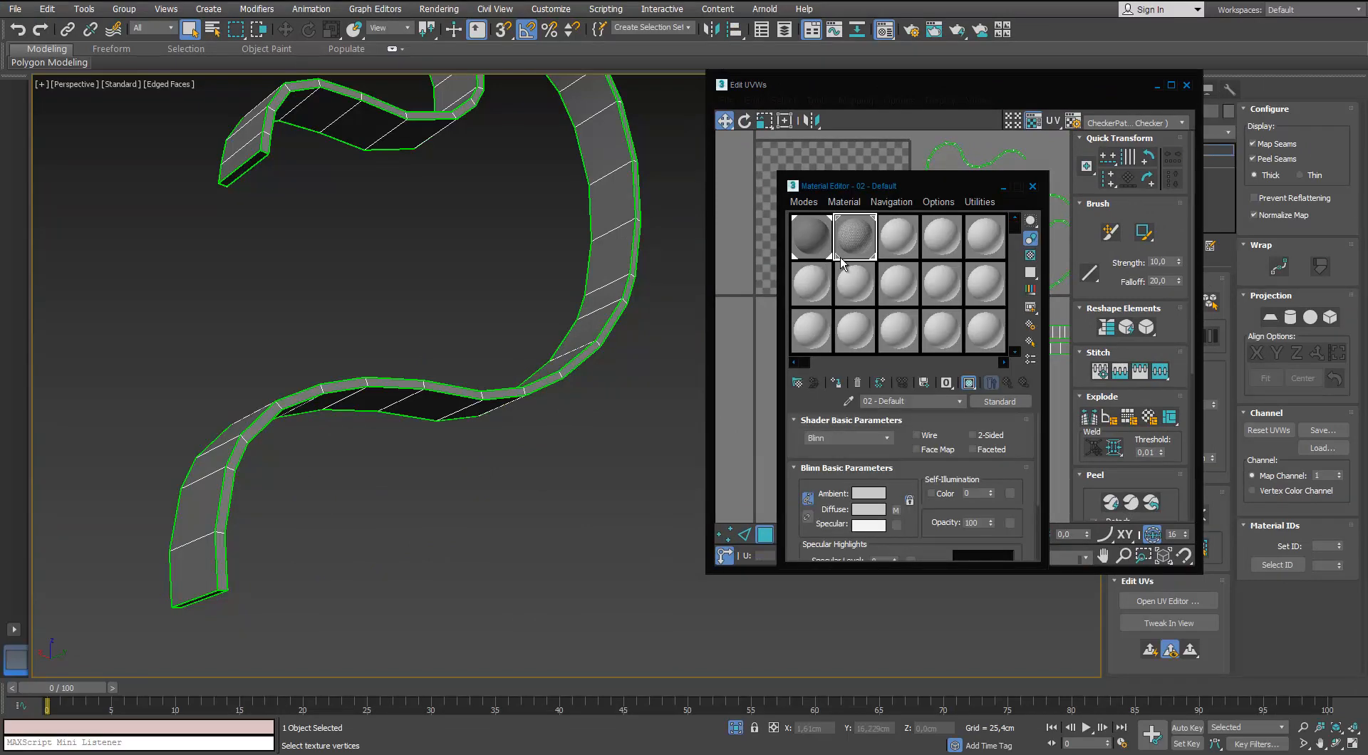
drag(853, 246, 602, 312)
alt+middle_drag(602, 311, 426, 539)
scroll(389, 485, up, 3)
scroll(322, 450, down, 2)
middle_drag(426, 540, 167, 527)
click(1031, 186)
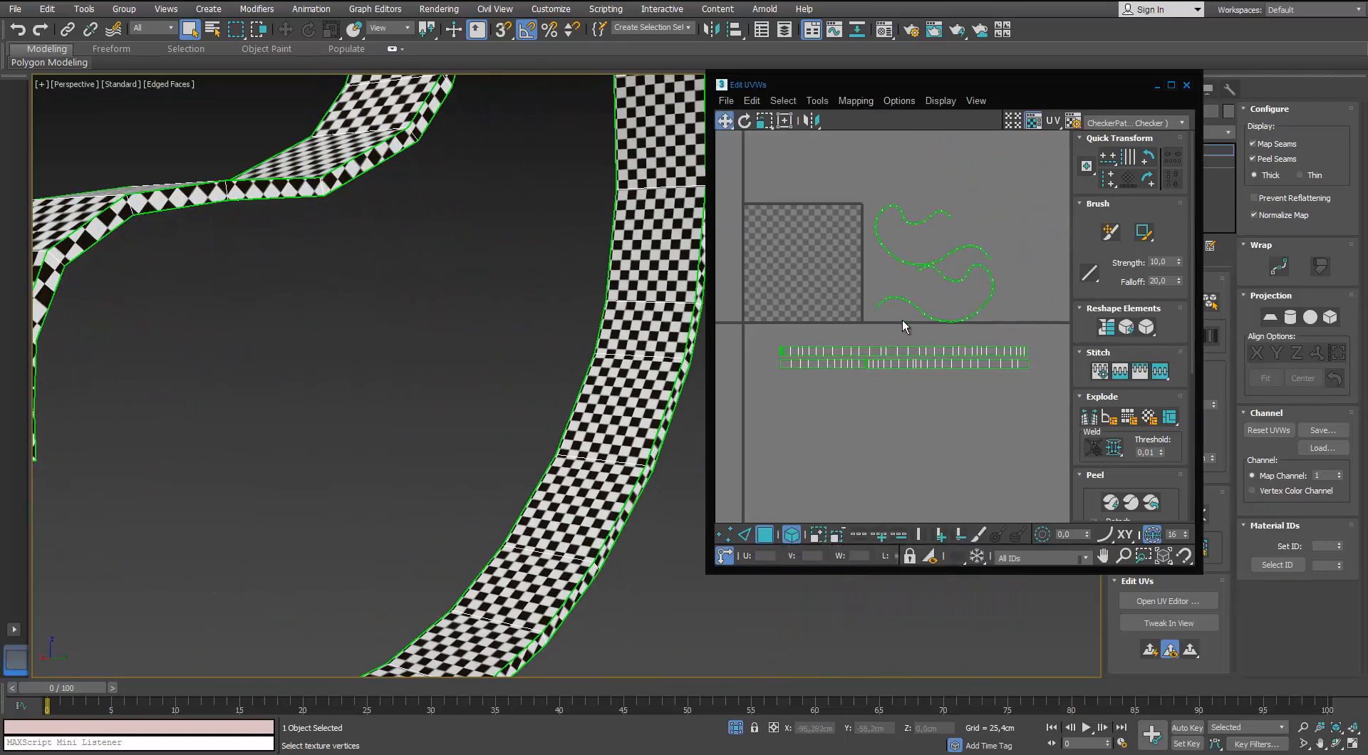
Select the handle's curved side shells, shift them slightly beside the UV tile, and maximize the UV editor.
scroll(949, 262, up, 3)
drag(1015, 196, 890, 335)
drag(952, 293, 979, 314)
click(1172, 86)
middle_drag(721, 586, 733, 453)
scroll(732, 453, up, 1)
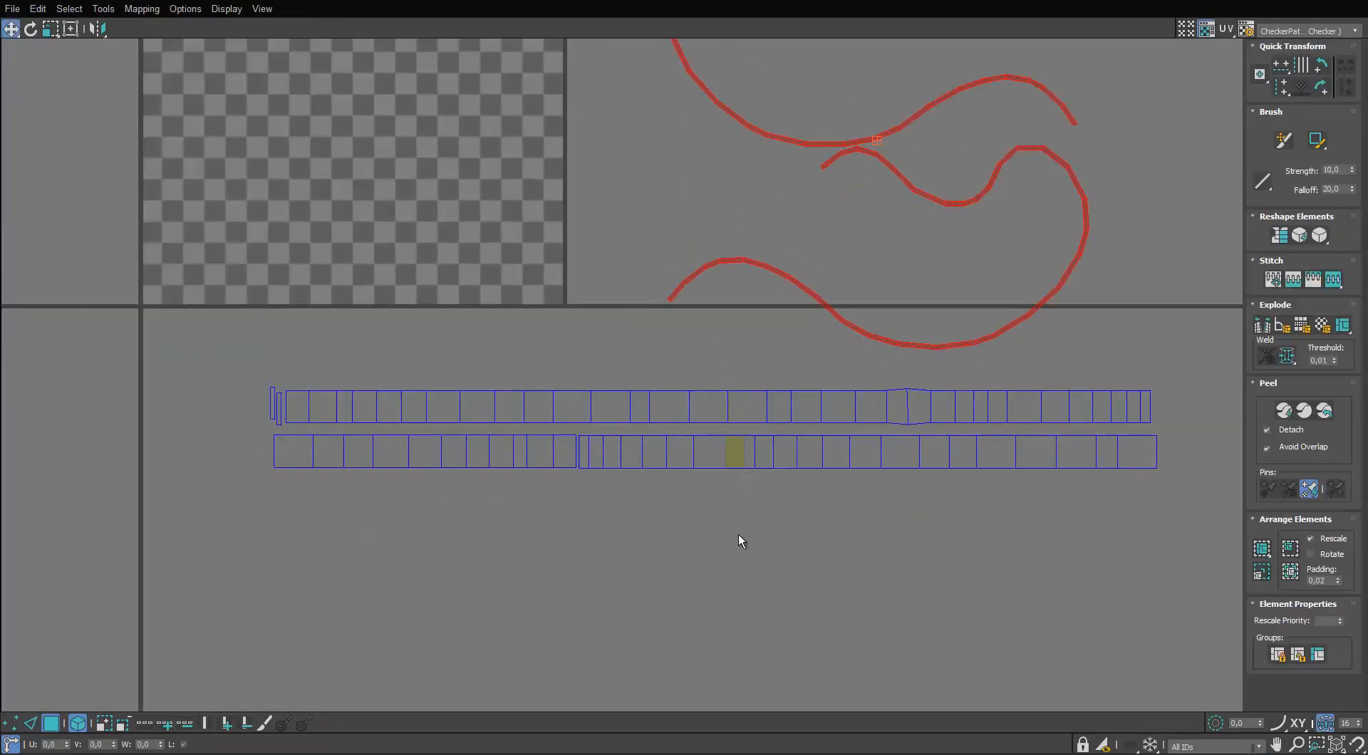
Straighten the long upper and lower edge loops of both handle strip rows by aligning them horizontally.
click(739, 537)
scroll(892, 440, up, 3)
key(2)
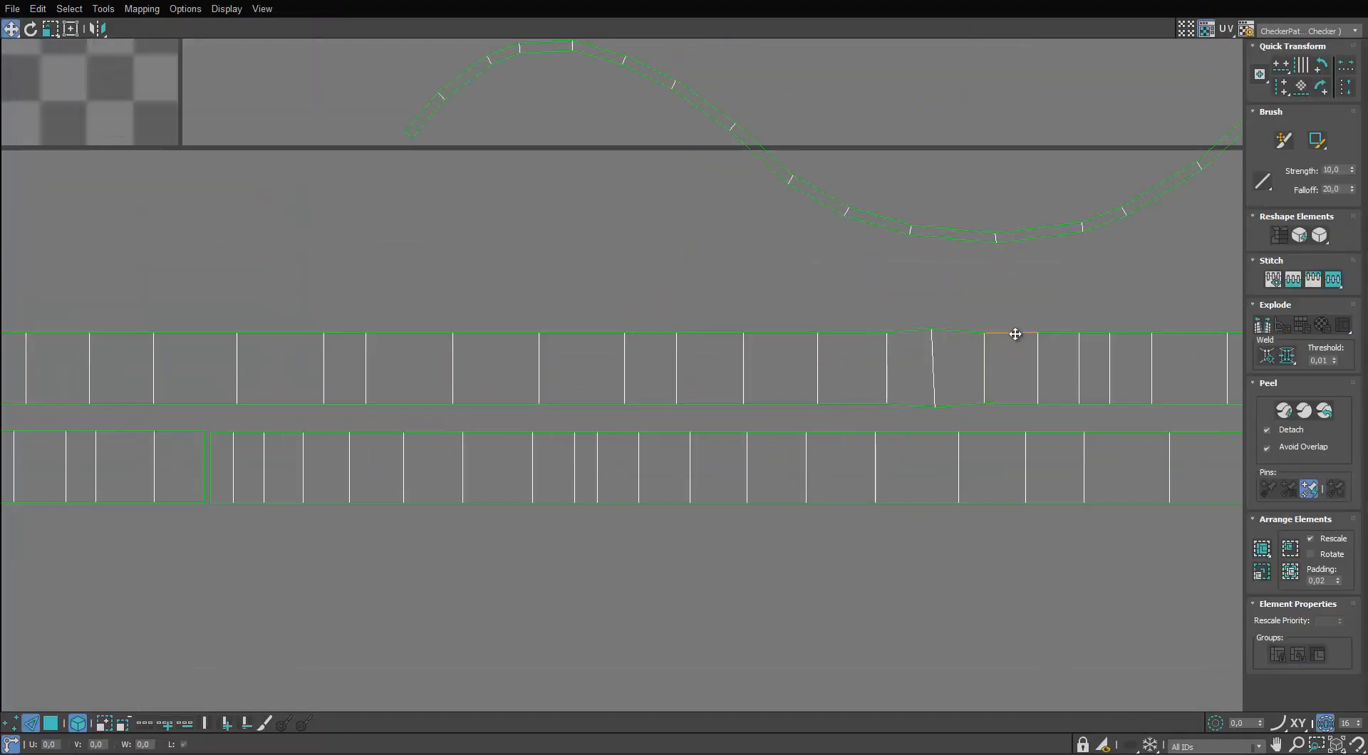
double_click(1016, 333)
scroll(1007, 342, down, 3)
scroll(1006, 345, up, 1)
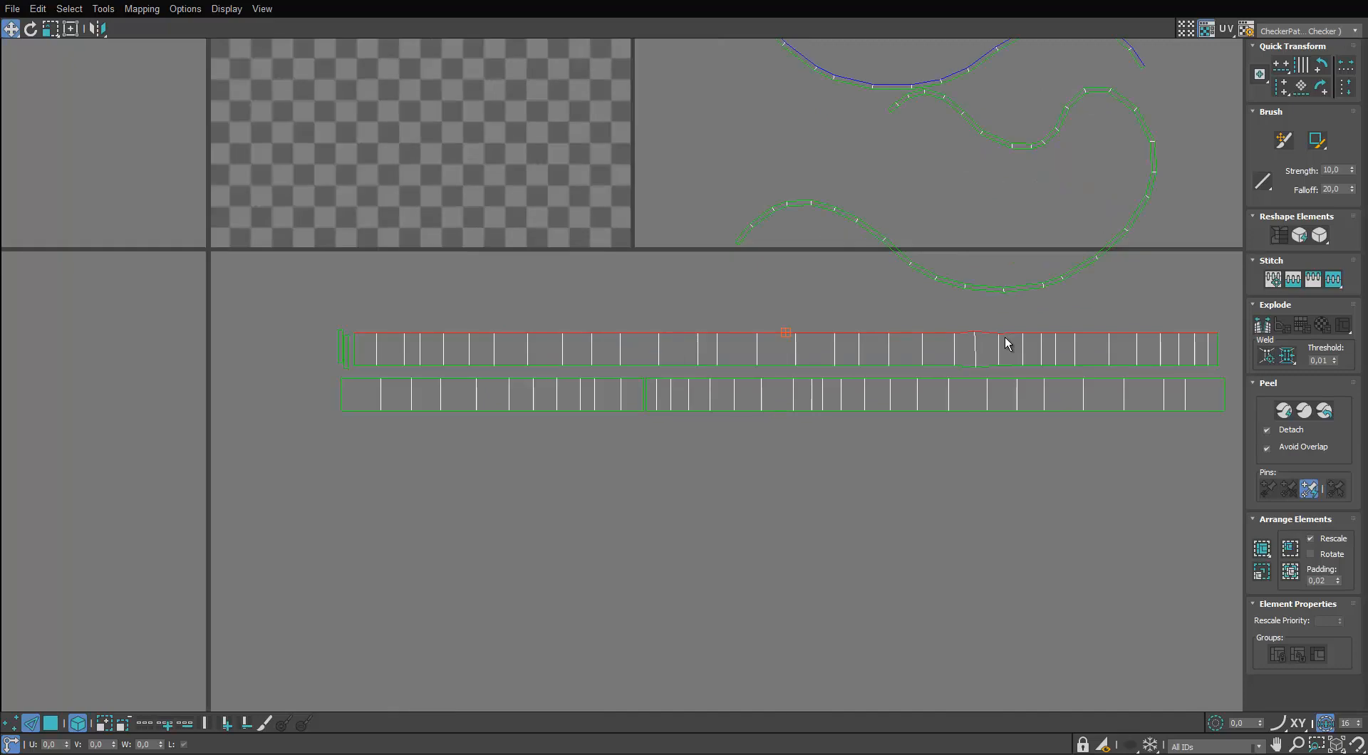
double_click(983, 366)
key(h)
double_click(974, 378)
double_click(965, 411)
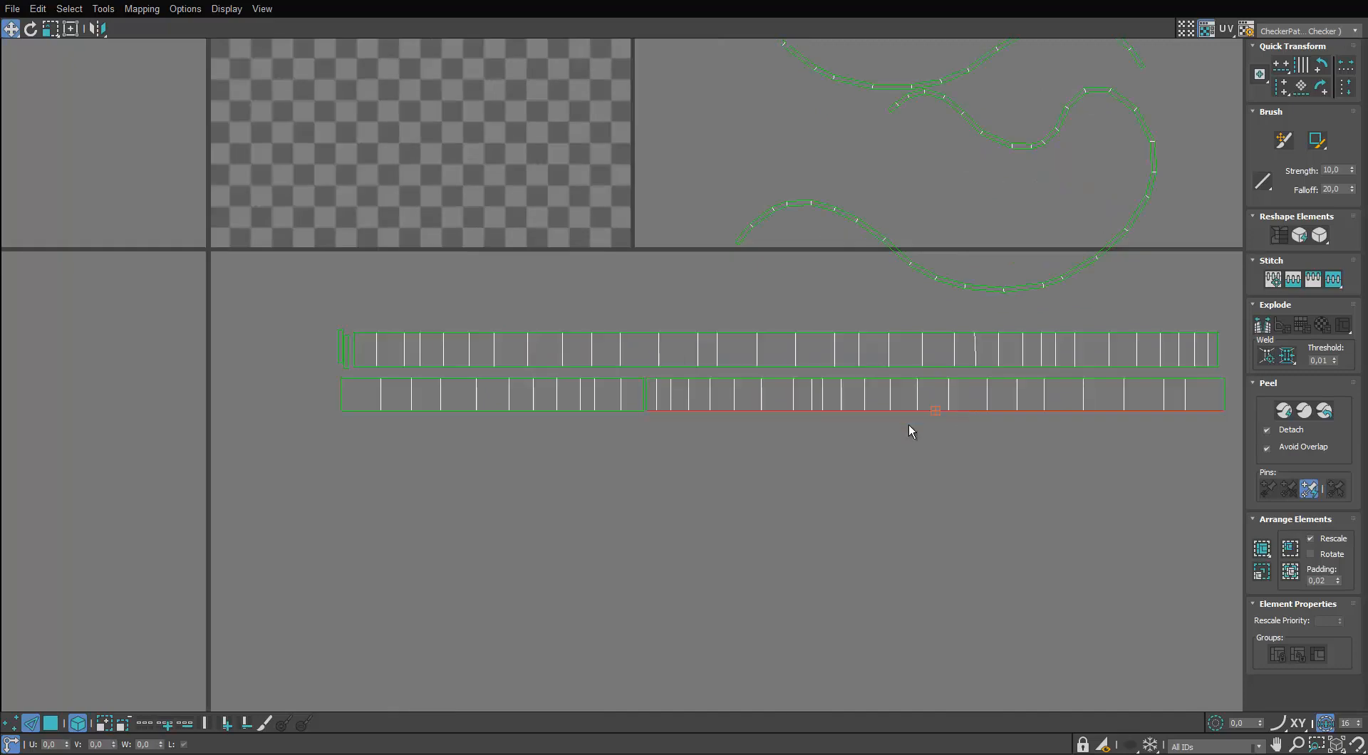
scroll(764, 438, down, 2)
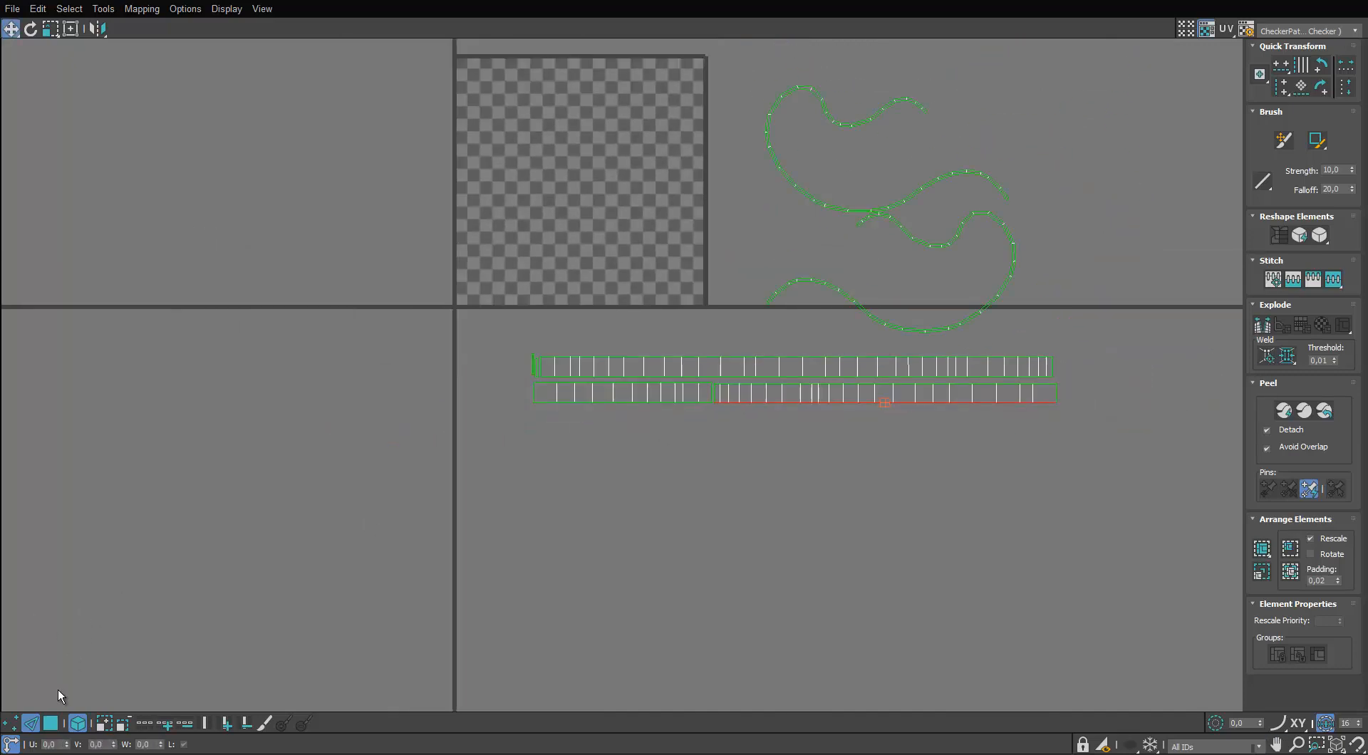
Scale all handle shells down to about one tile width and move them just right of the UV tile.
click(51, 724)
drag(1008, 128, 508, 489)
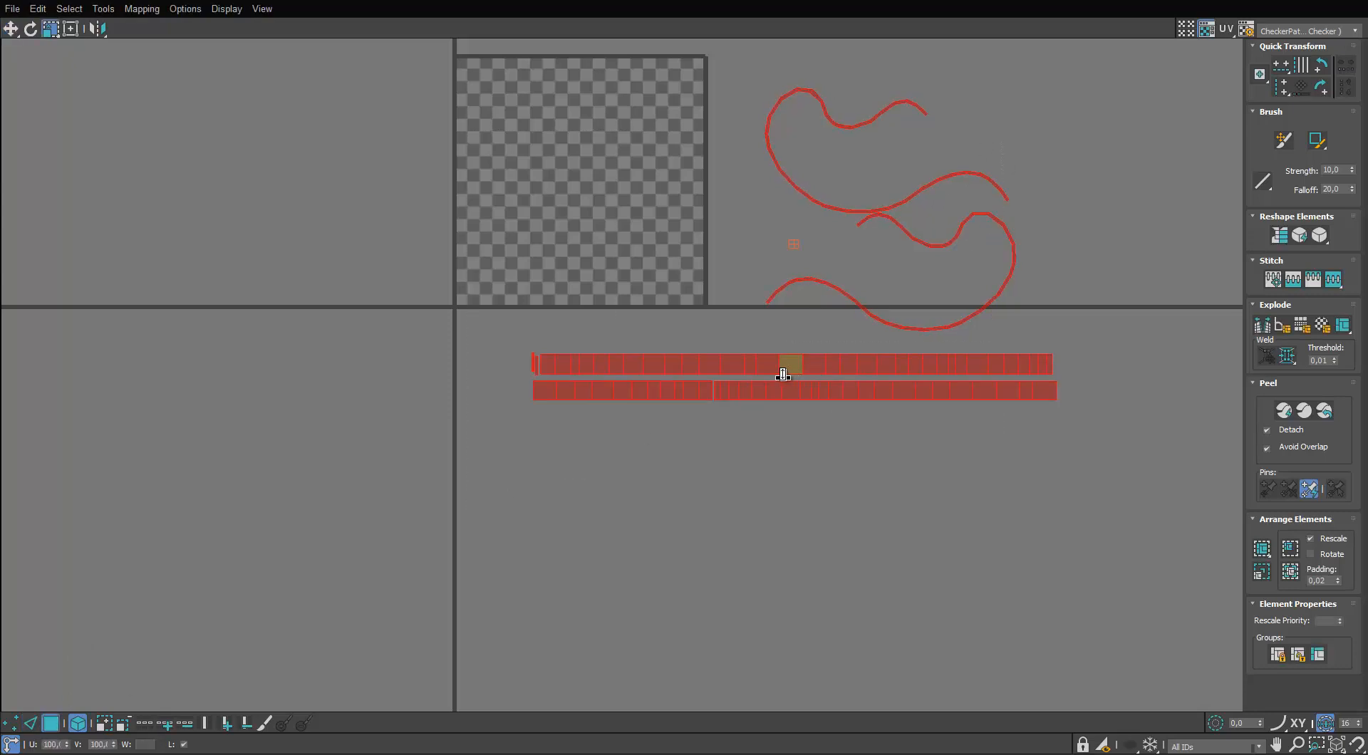
drag(783, 375, 782, 377)
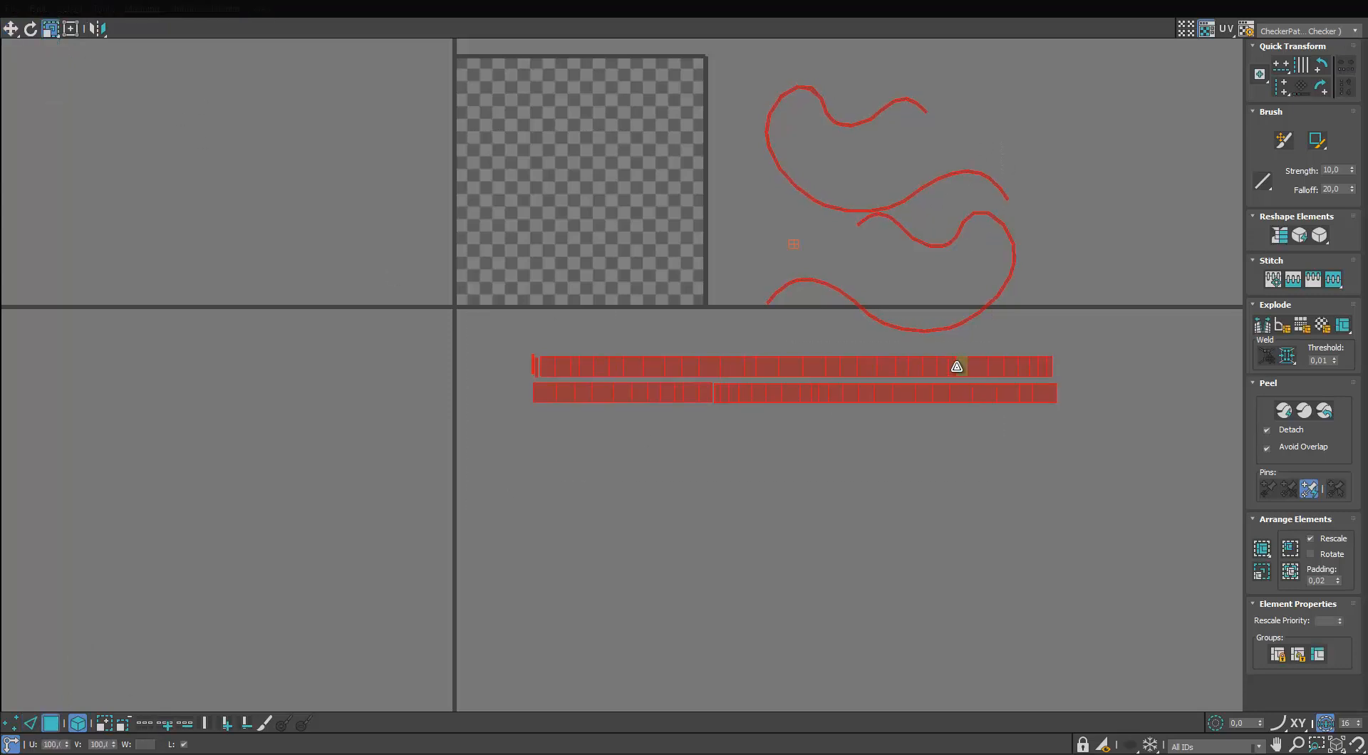
drag(956, 366, 773, 620)
key(w)
drag(796, 328, 836, 292)
drag(875, 0, 953, 197)
scroll(566, 285, down, 5)
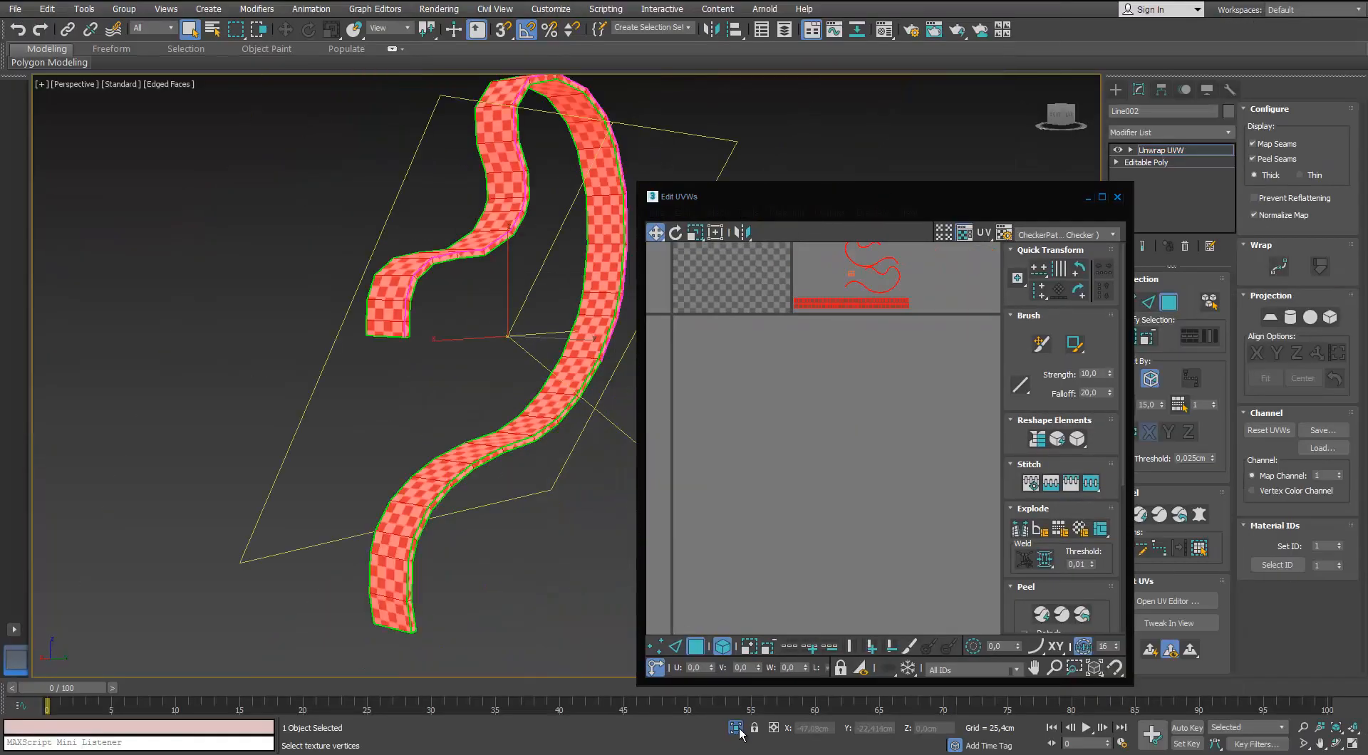
Exit isolation and uniformly scale the handle's shells down until their checker size matches the mug body.
key(alt+q)
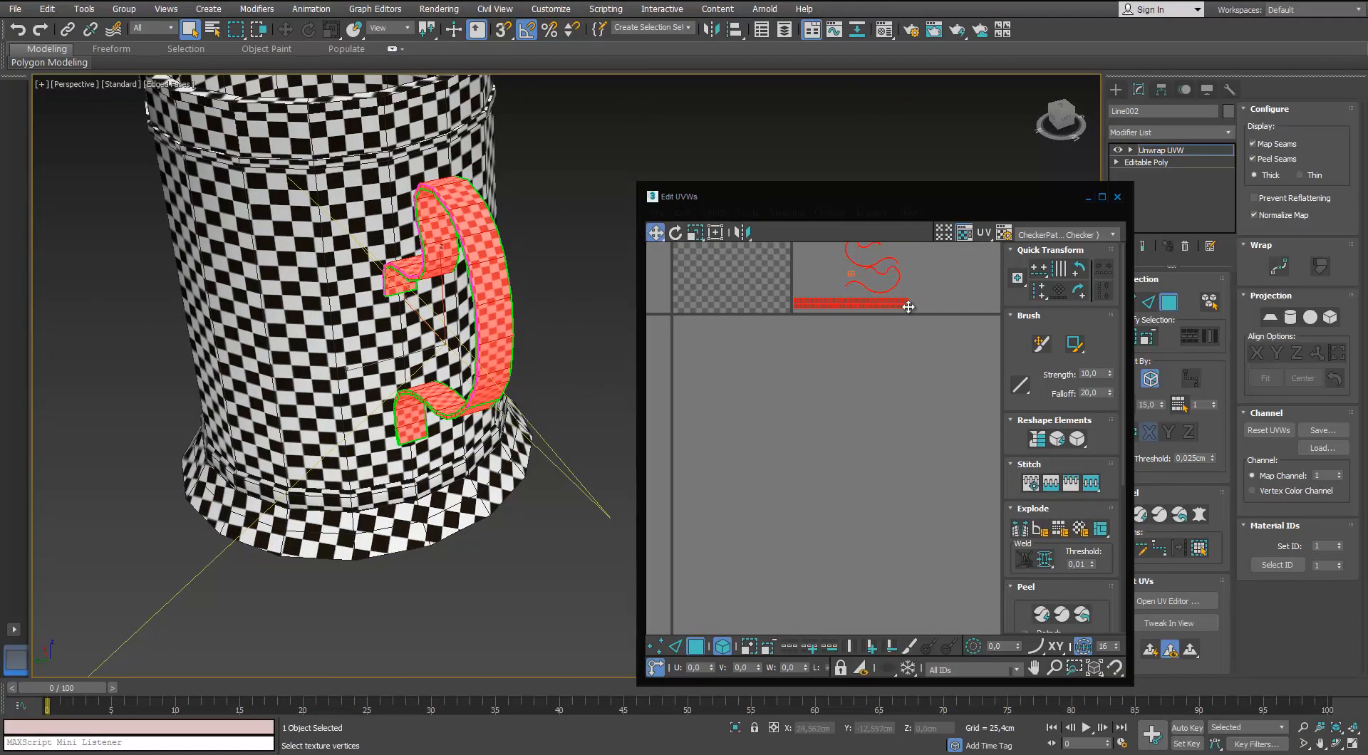
click(893, 300)
key(r)
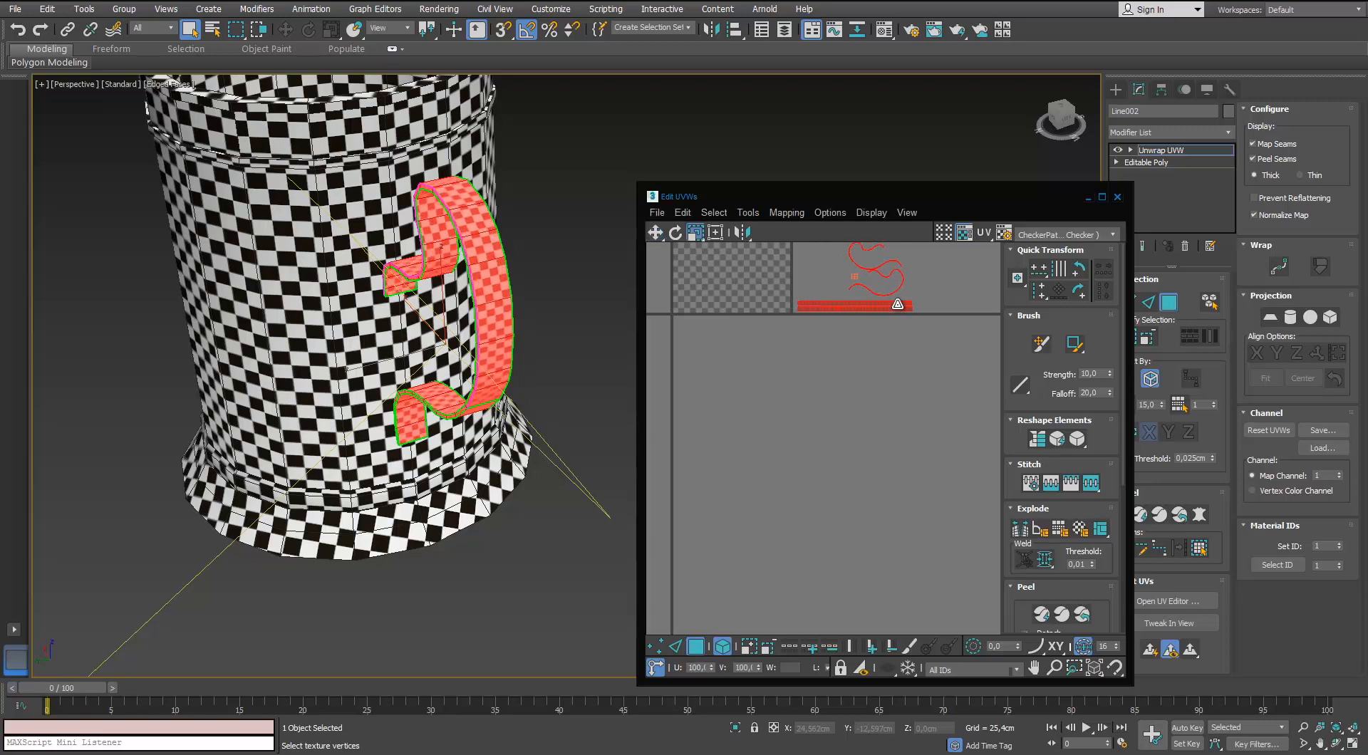
drag(897, 307, 806, 350)
alt+middle_drag(539, 239, 378, 183)
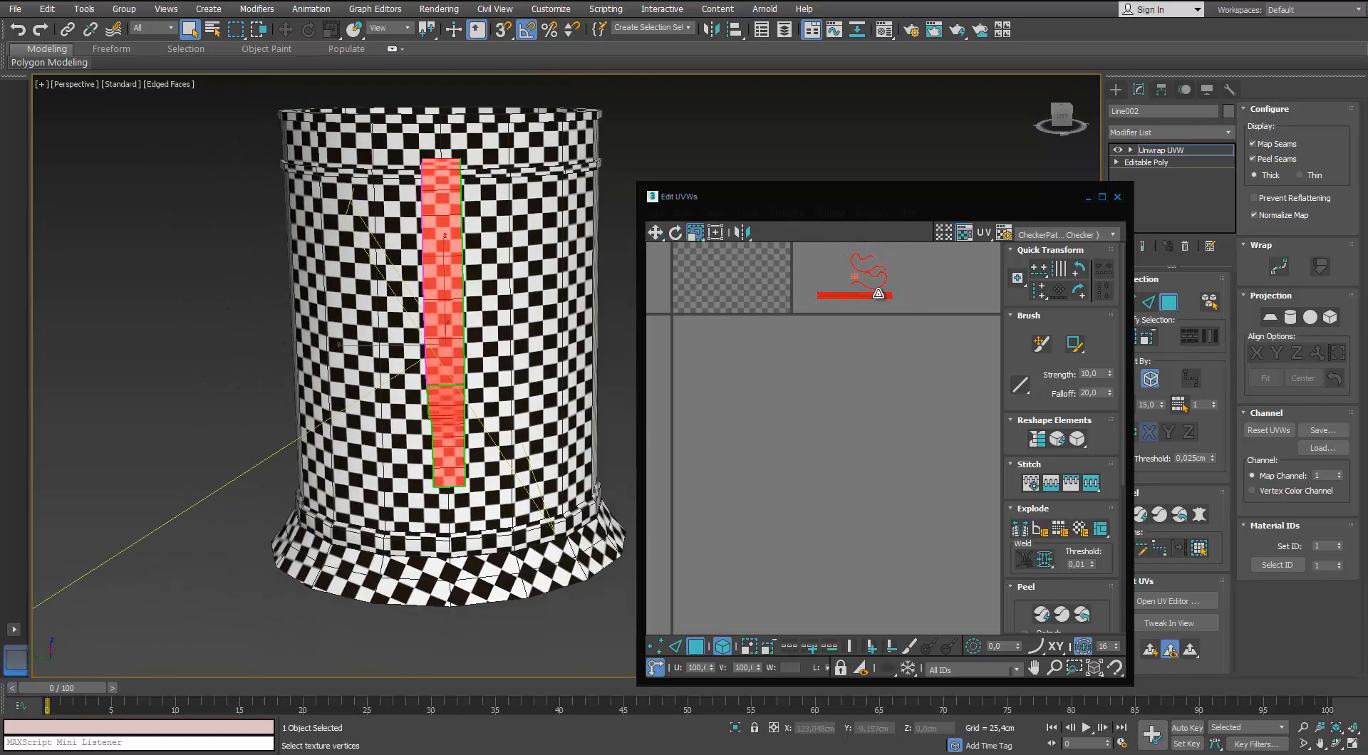
drag(879, 294, 854, 315)
alt+middle_drag(556, 370, 510, 341)
scroll(511, 341, up, 4)
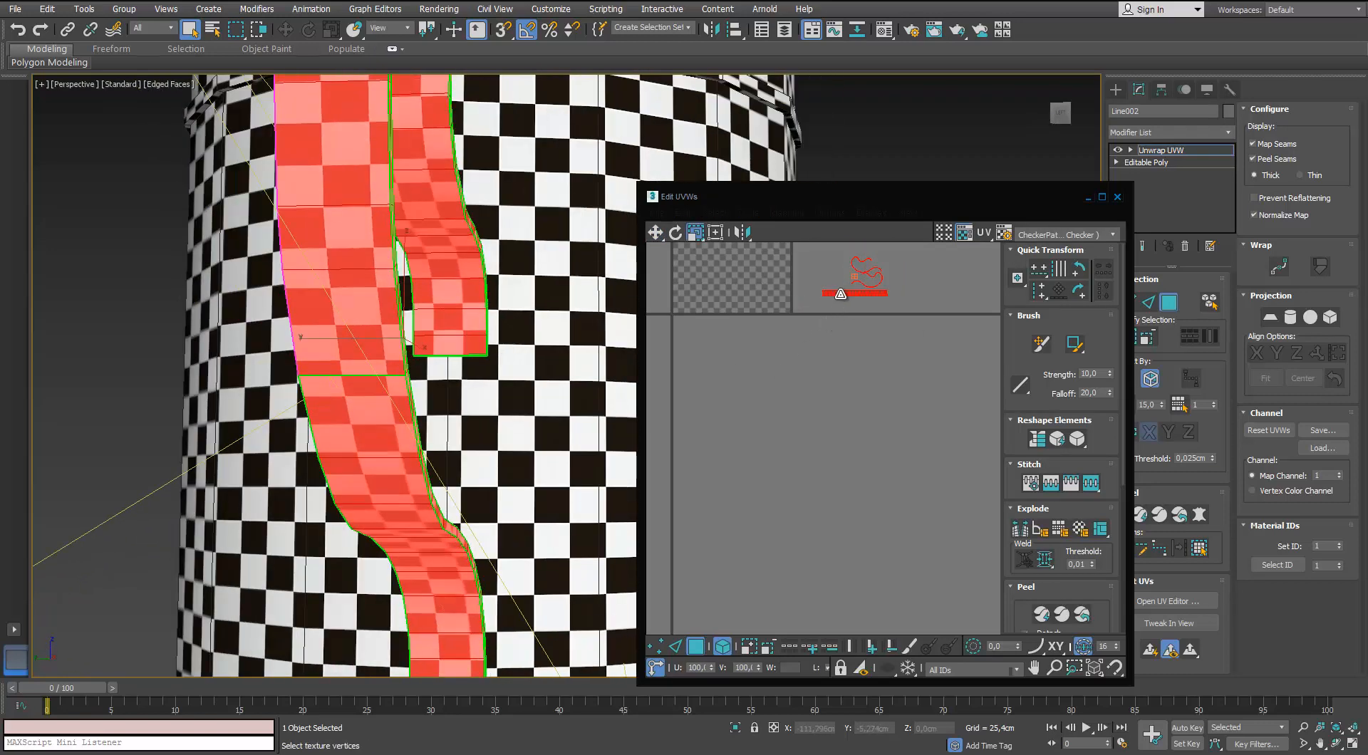
mouse_move(841, 293)
mouse_down()
mouse_move(831, 312)
mouse_move(865, 286)
mouse_move(840, 306)
mouse_up()
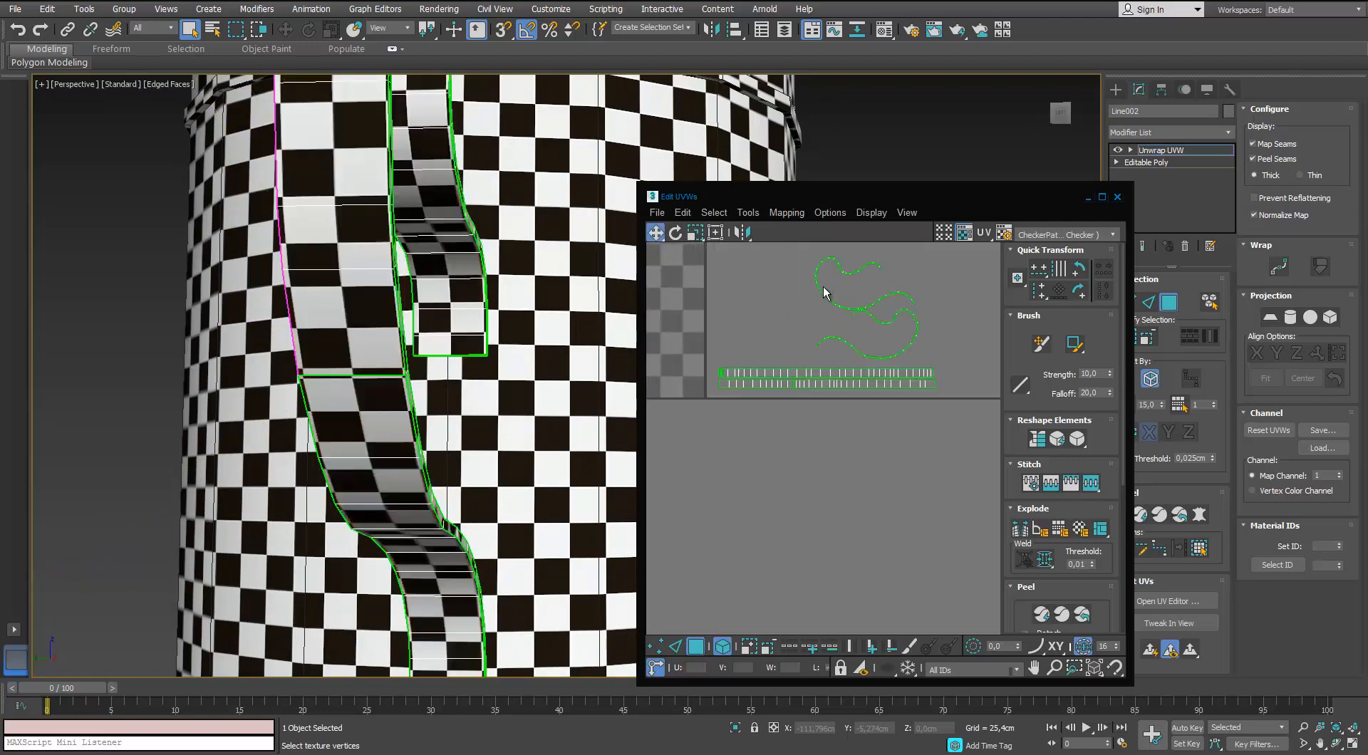
Arrange the two curved side shells side by side directly above the handle's strip rows.
scroll(837, 299, up, 3)
drag(901, 302, 718, 370)
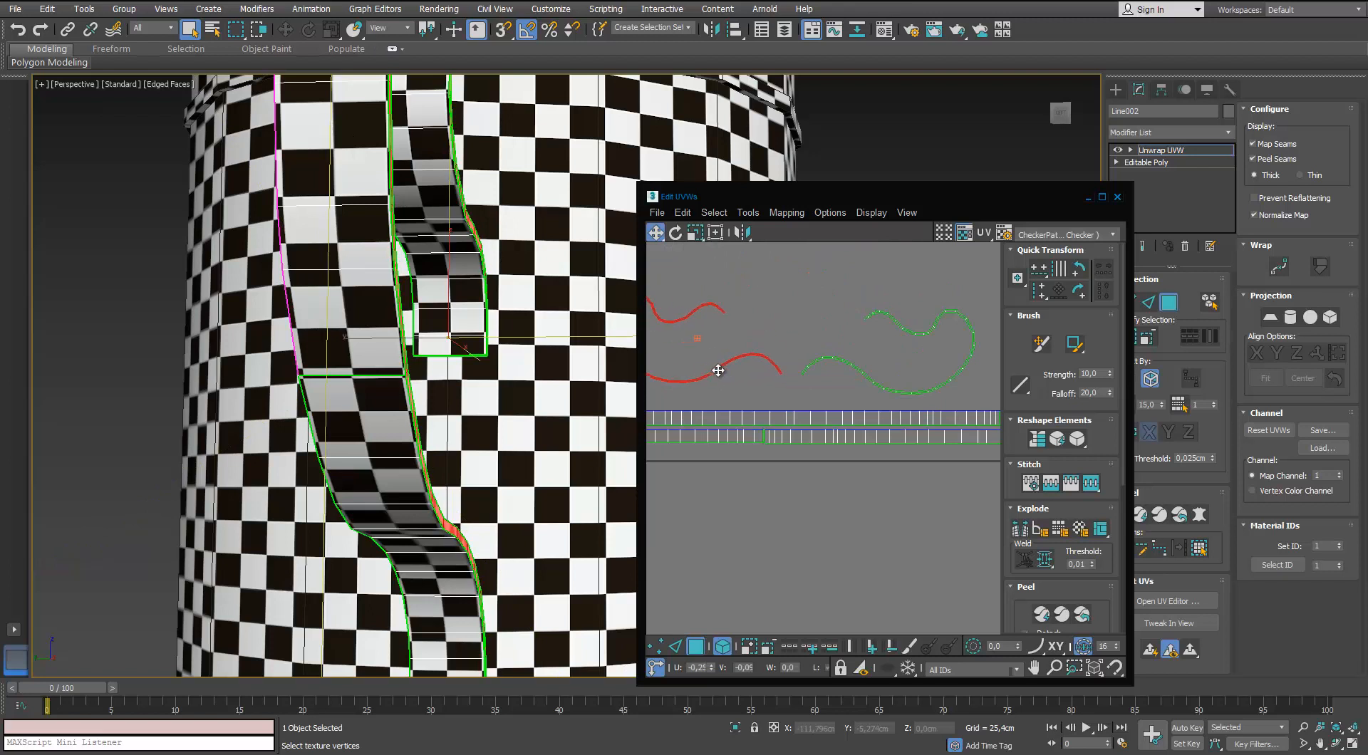
click(829, 321)
scroll(828, 321, down, 3)
drag(926, 289, 797, 332)
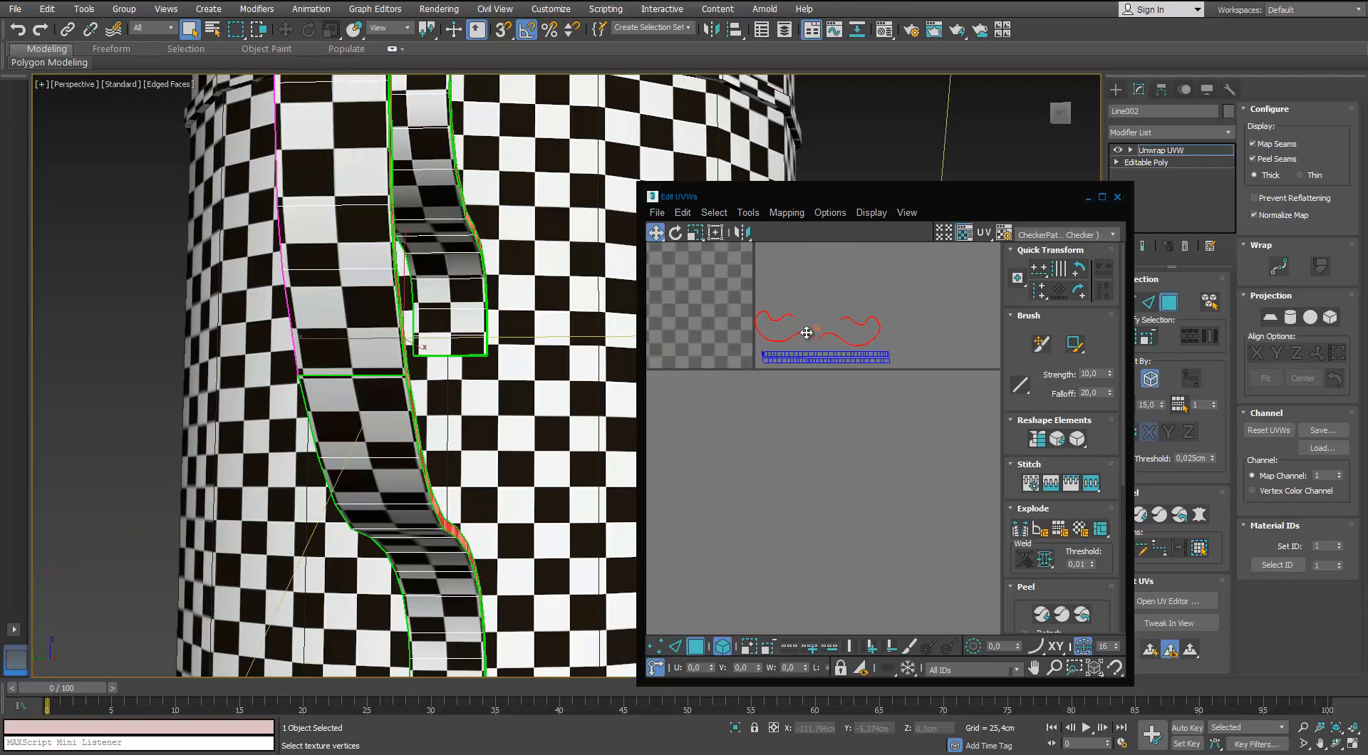
scroll(814, 335, up, 3)
click(764, 327)
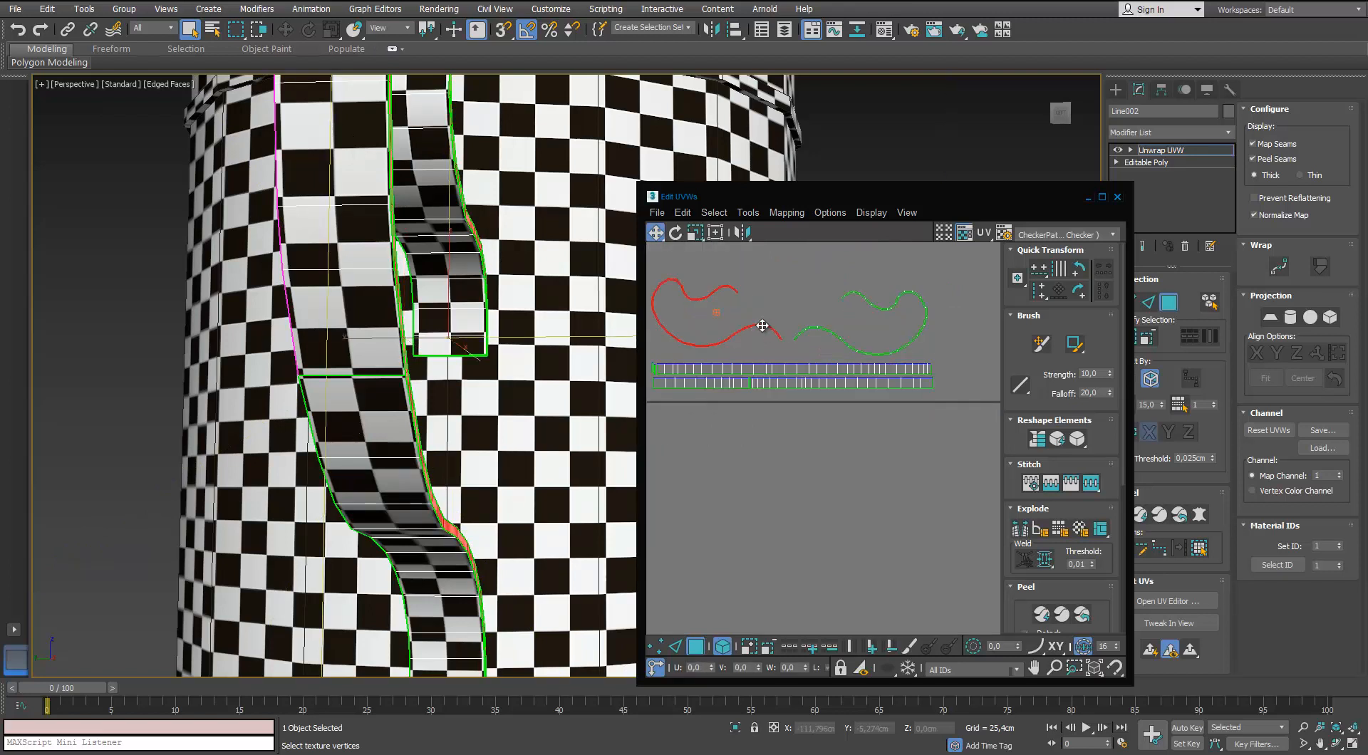
scroll(810, 310, down, 3)
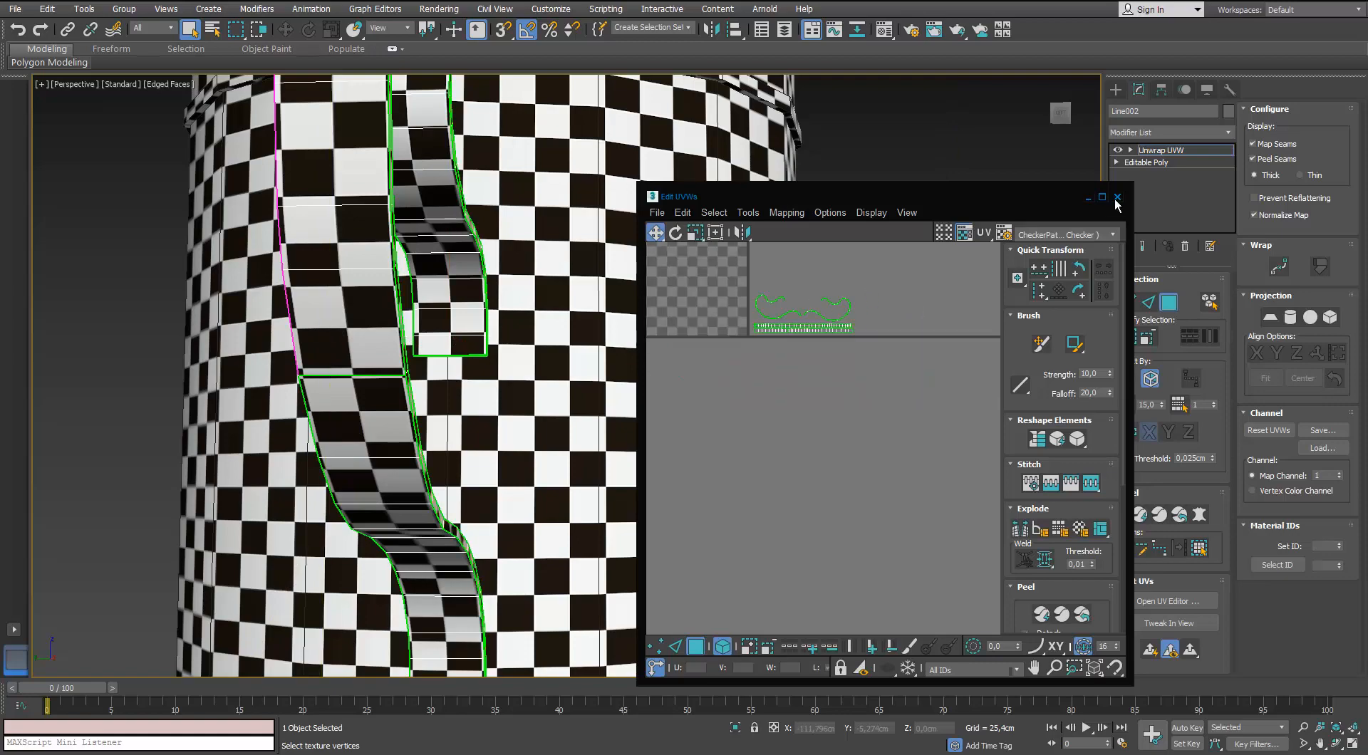
Close the UV editor, deselect the handle, and compare the checker density across the whole mug.
click(1117, 197)
click(849, 331)
scroll(849, 331, down, 5)
alt+middle_drag(805, 324, 855, 371)
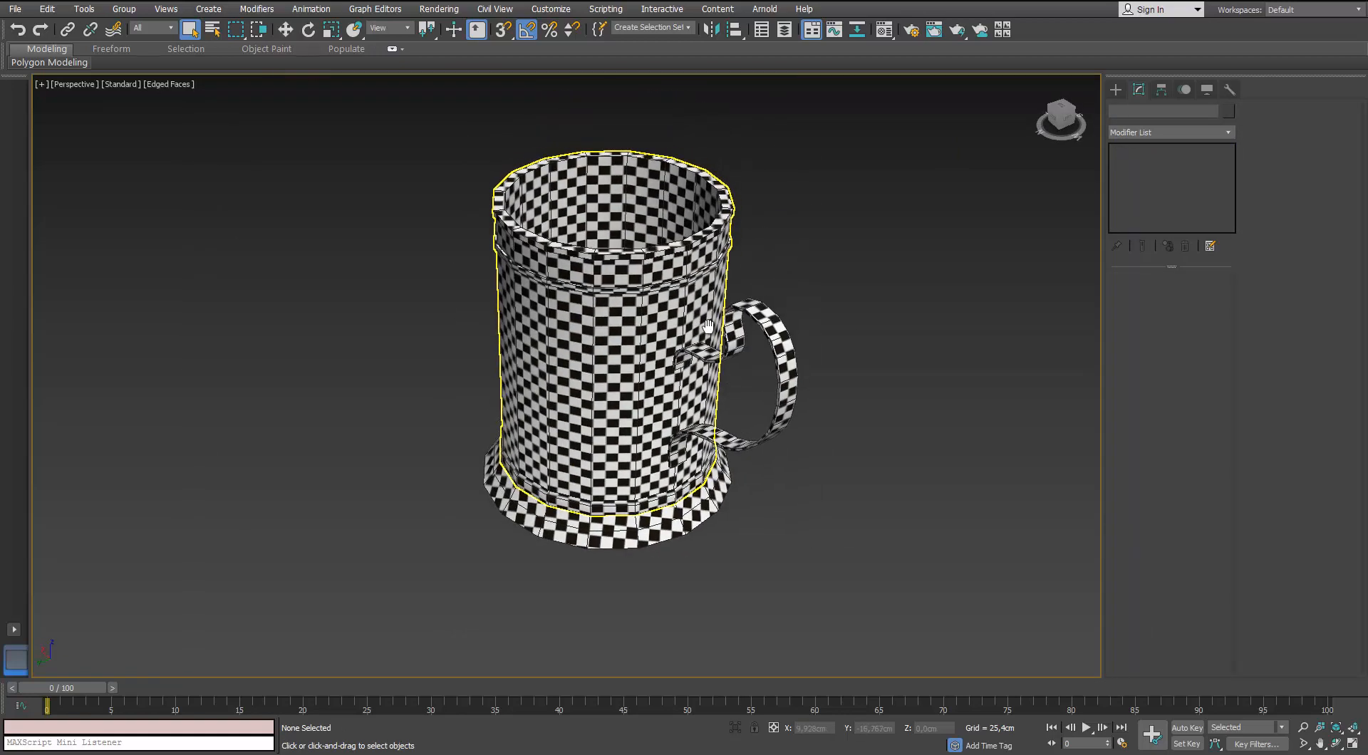
scroll(641, 306, up, 3)
scroll(642, 306, down, 3)
mouse_move(620, 285)
alt+middle_down()
mouse_move(650, 282)
mouse_move(617, 302)
mouse_move(638, 291)
alt+middle_up()
Select the mug body and convert it to an Editable Poly to bake in its unwrap.
click(476, 351)
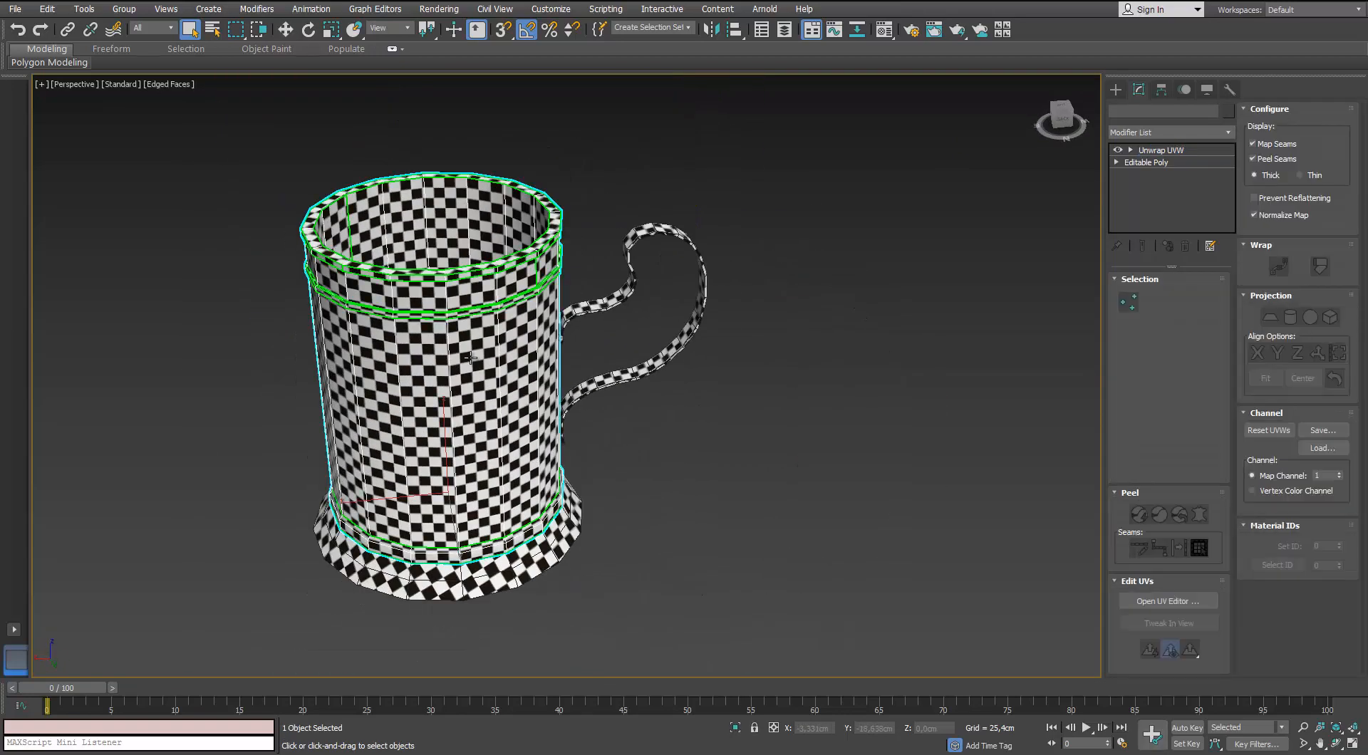
scroll(469, 349, up, 3)
right_click(461, 325)
click(440, 478)
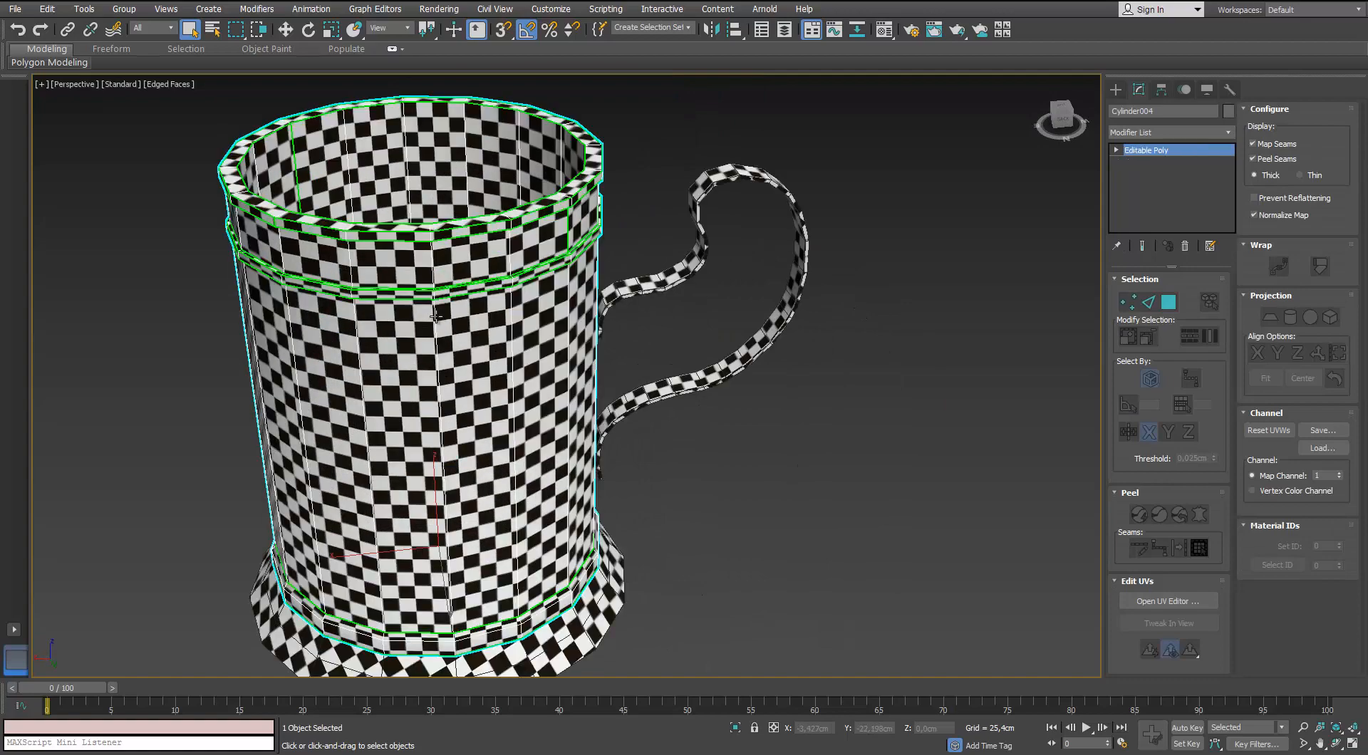
alt+middle_drag(436, 318, 385, 307)
click(1223, 134)
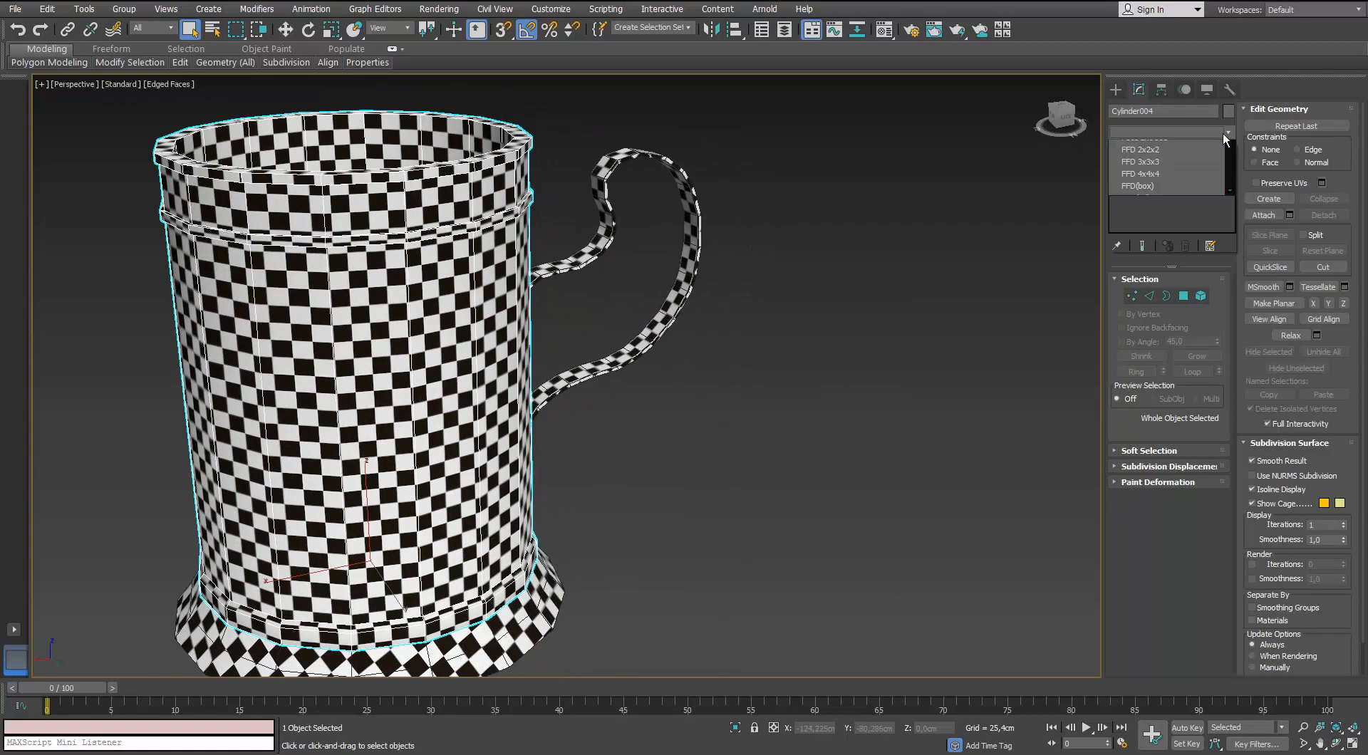
key(u)
key(Return)
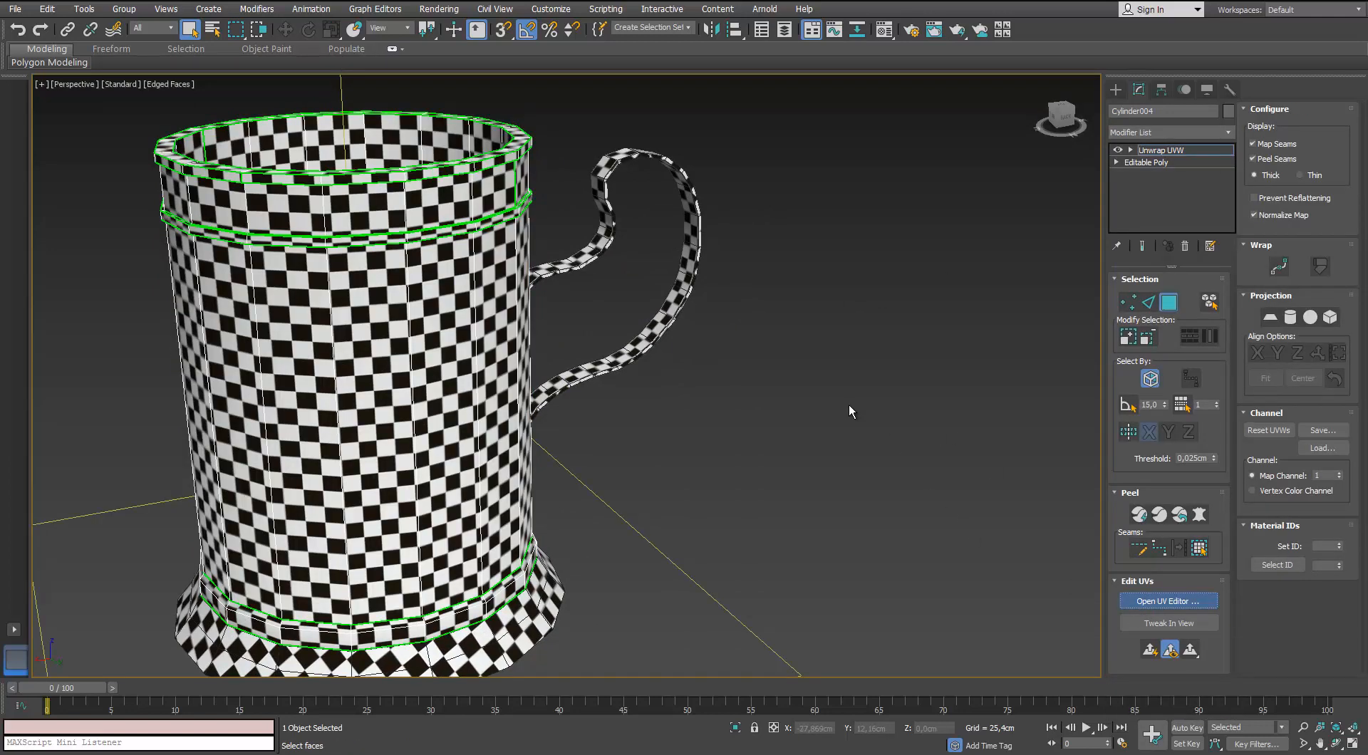
middle_drag(830, 386, 718, 382)
drag(0, 244, 900, 150)
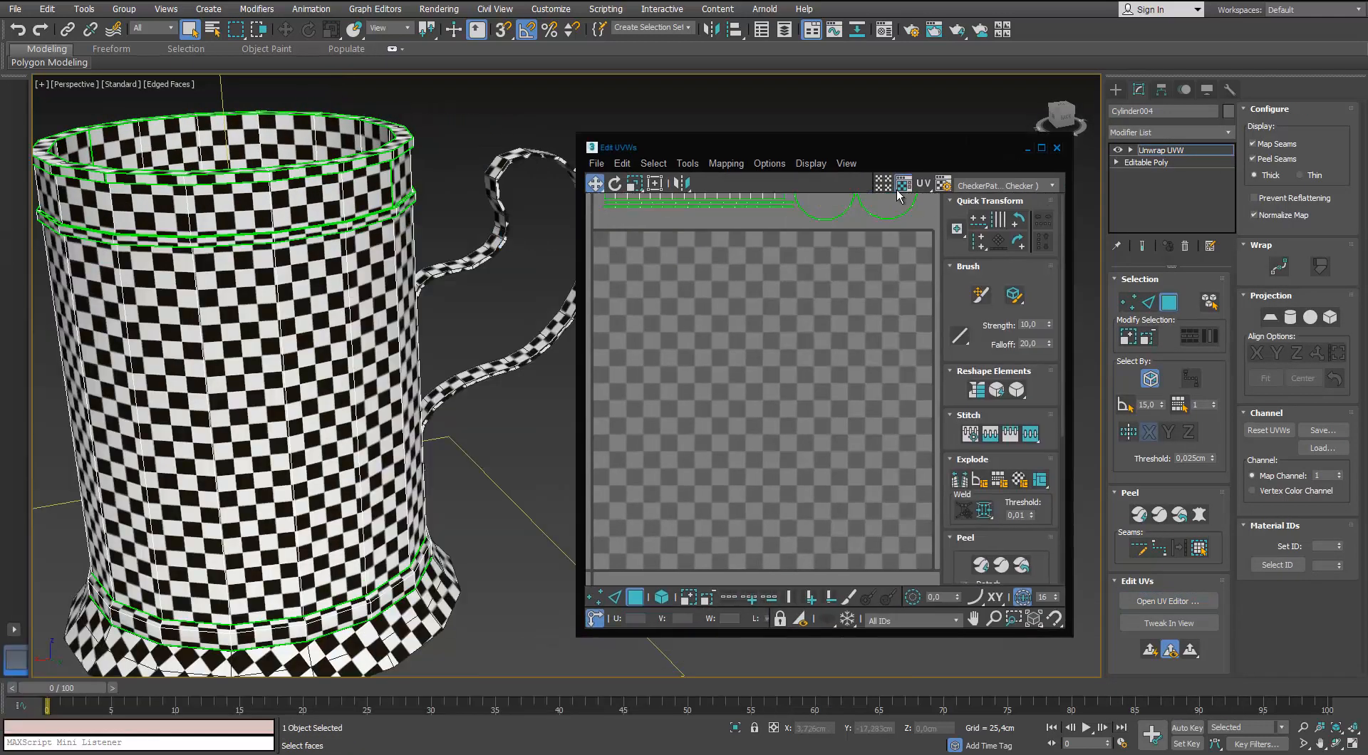
scroll(795, 374, down, 4)
middle_drag(795, 374, 770, 344)
scroll(791, 400, down, 4)
click(1056, 149)
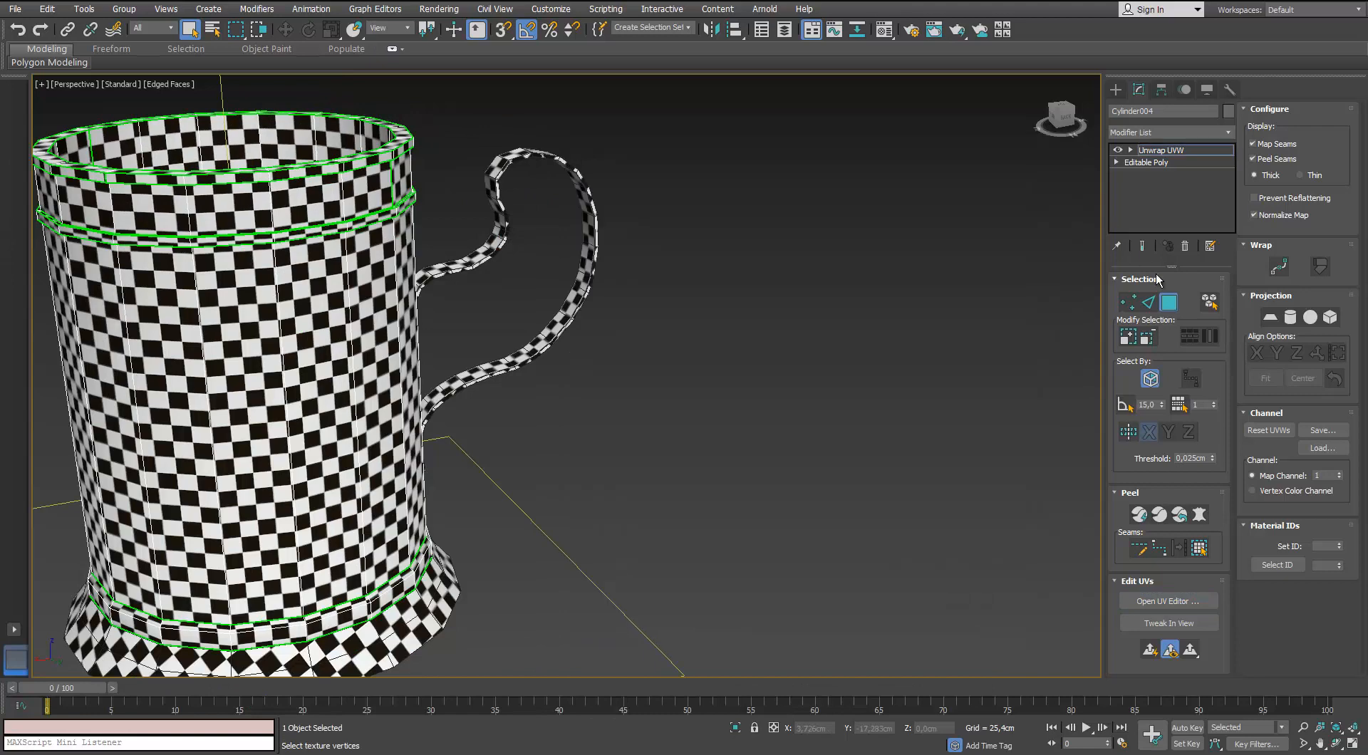
right_click(1168, 164)
click(1182, 174)
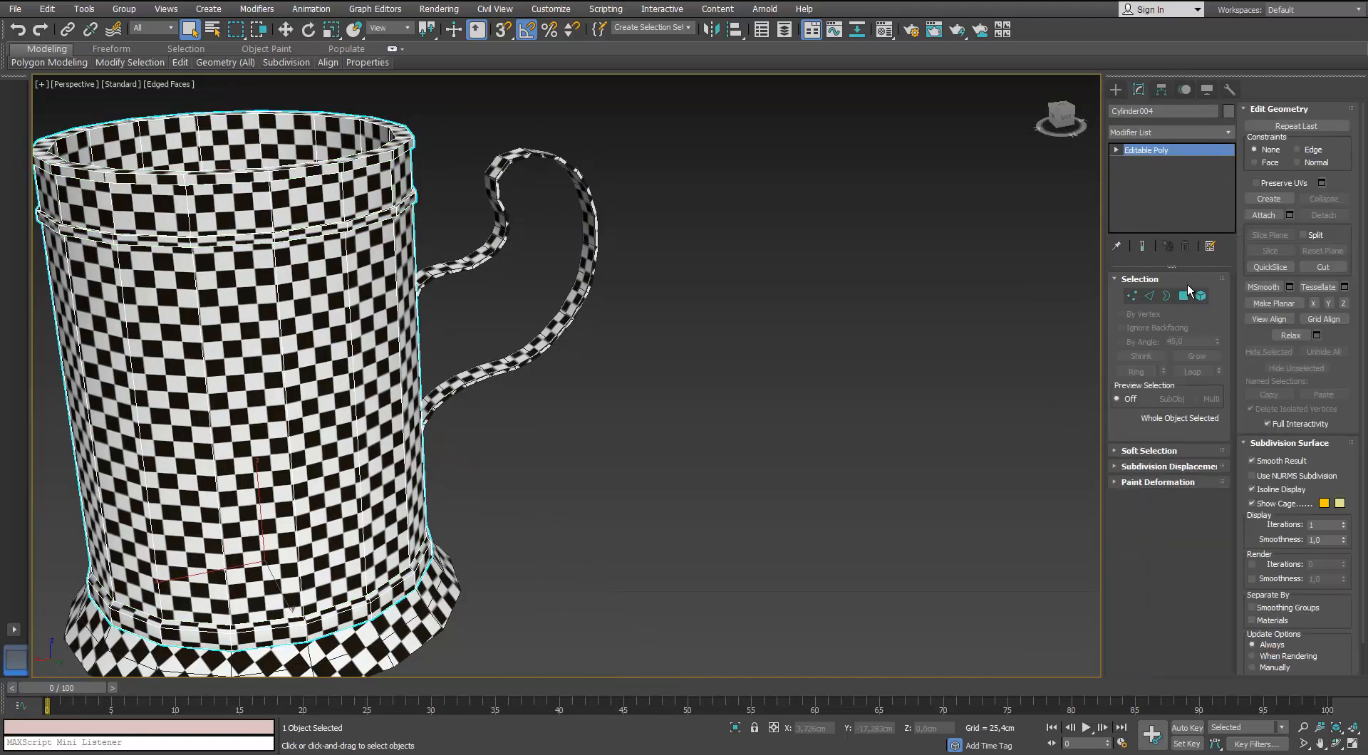
Attach the handle and the flared base to the mug body as one object.
click(510, 379)
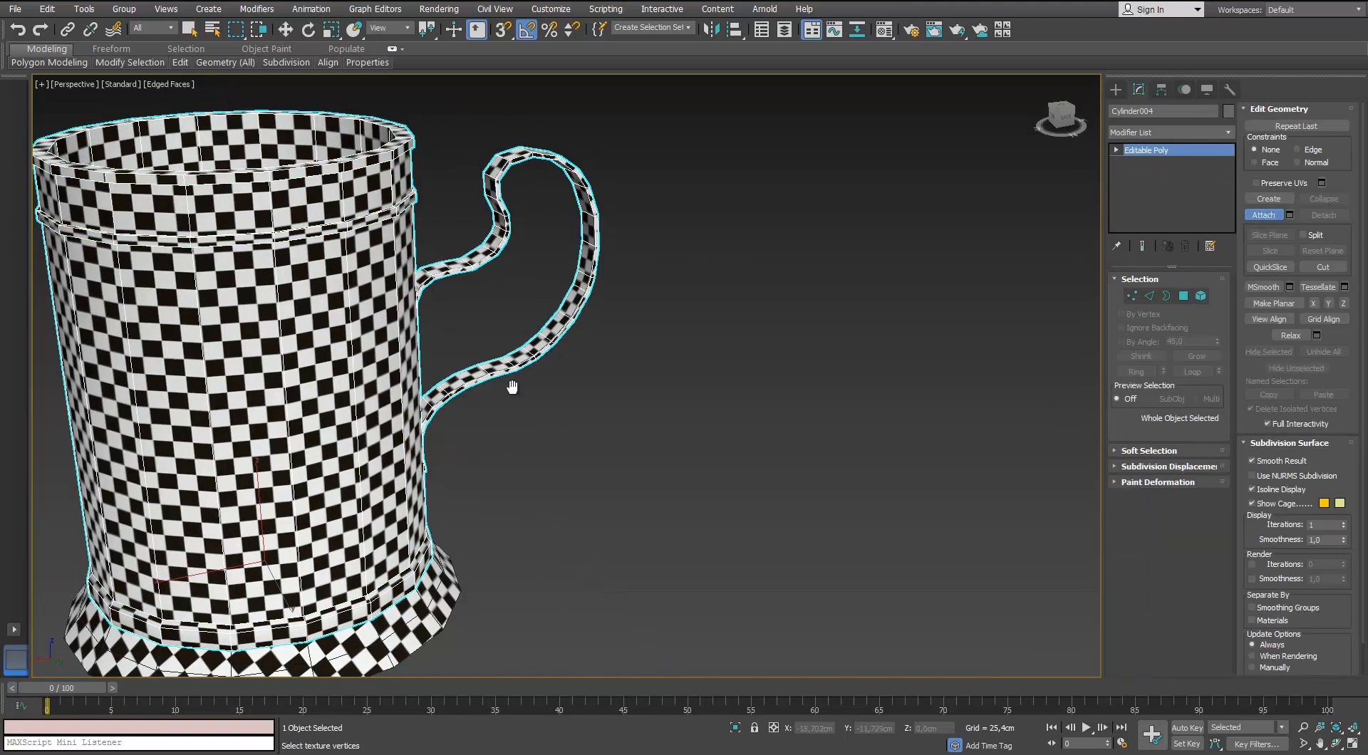
scroll(499, 385, up, 3)
scroll(475, 387, down, 3)
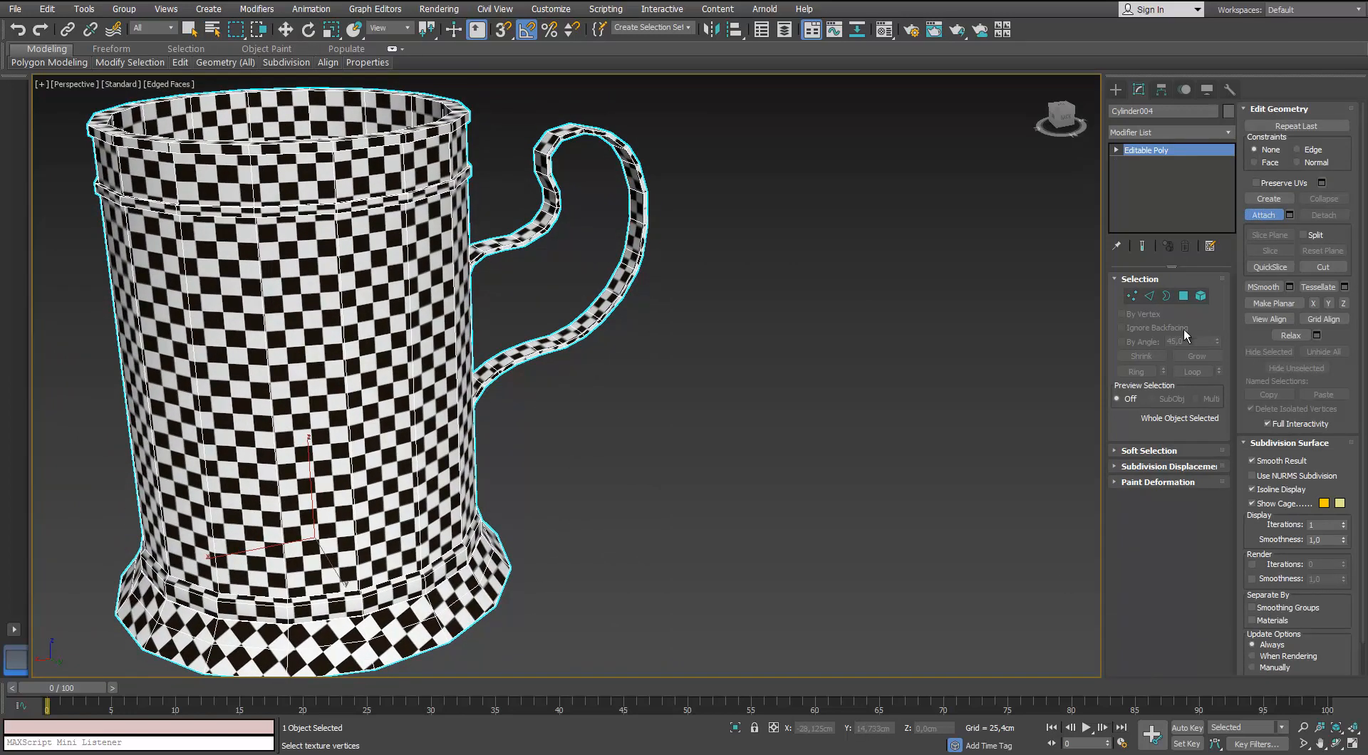
key(w)
Add an Unwrap UVW modifier to the combined mug and show its UVs in the maximized editor with element selection enabled.
click(1227, 132)
key(u)
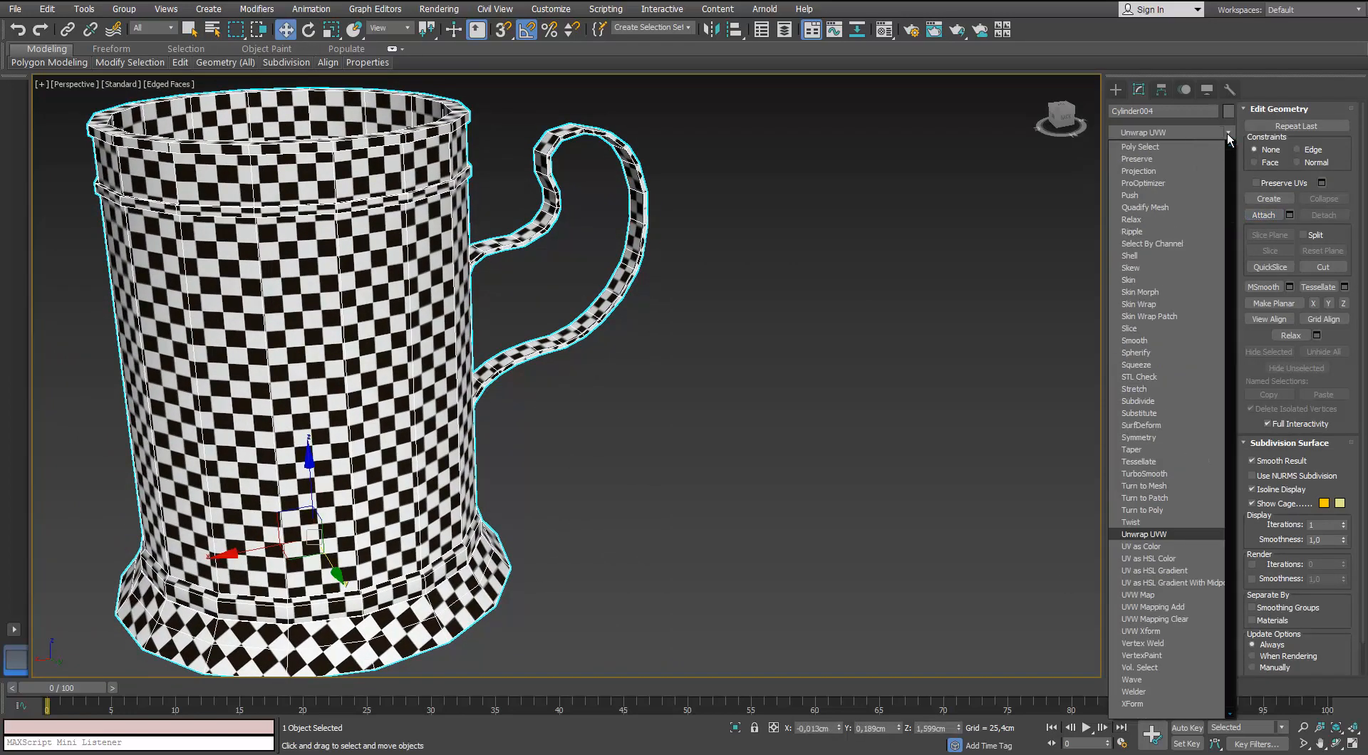
key(Return)
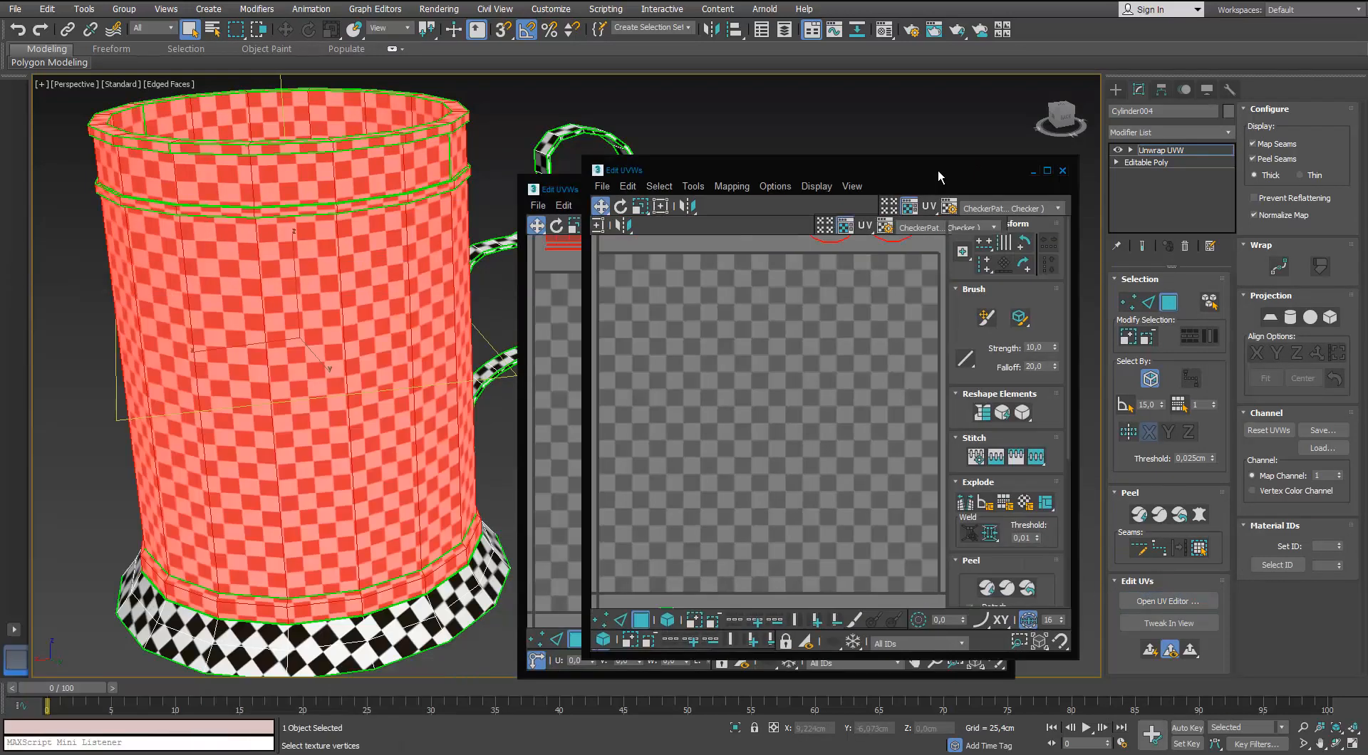
click(1051, 172)
scroll(746, 302, down, 3)
middle_drag(745, 302, 720, 360)
scroll(741, 298, down, 2)
scroll(741, 298, up, 1)
scroll(719, 361, down, 1)
click(77, 724)
click(790, 76)
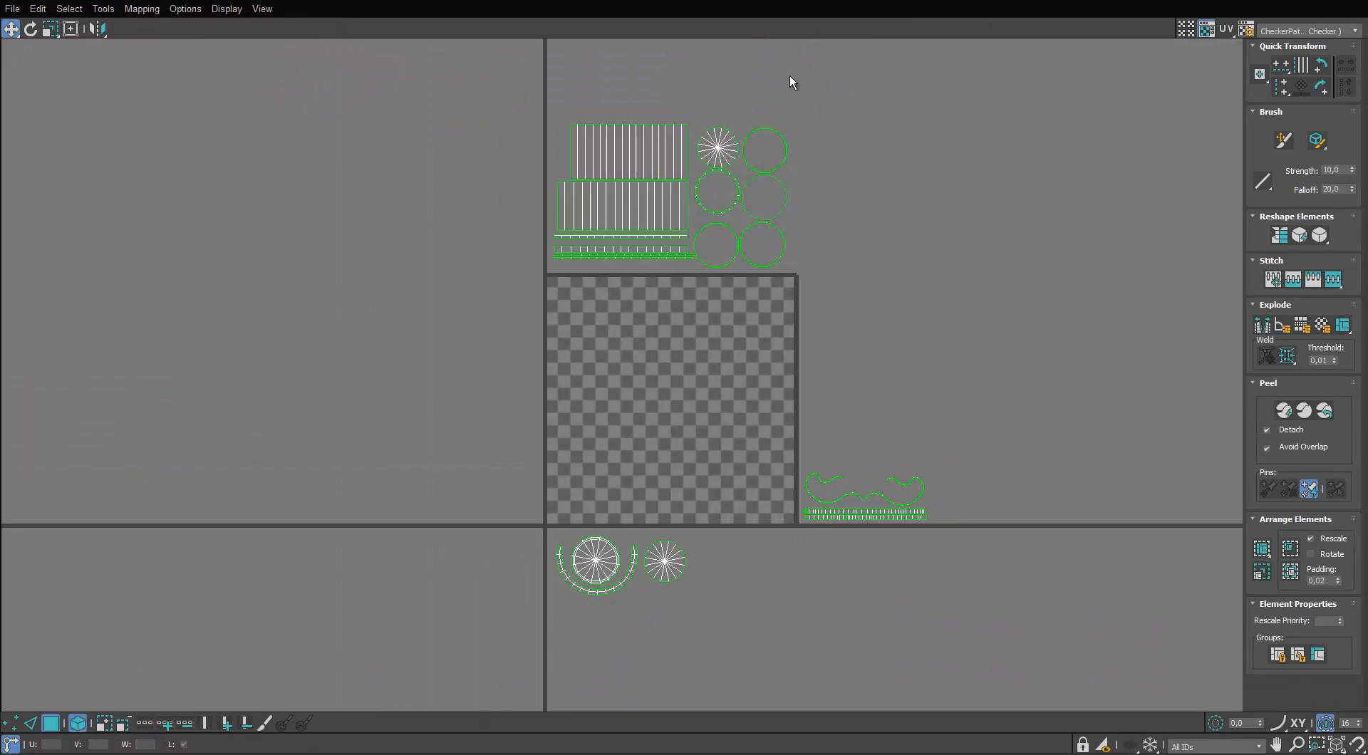
Move the mug body's group of shells down into the upper part of the UV tile and hide the checker background.
drag(578, 297, 580, 299)
scroll(599, 314, up, 2)
drag(617, 114, 625, 359)
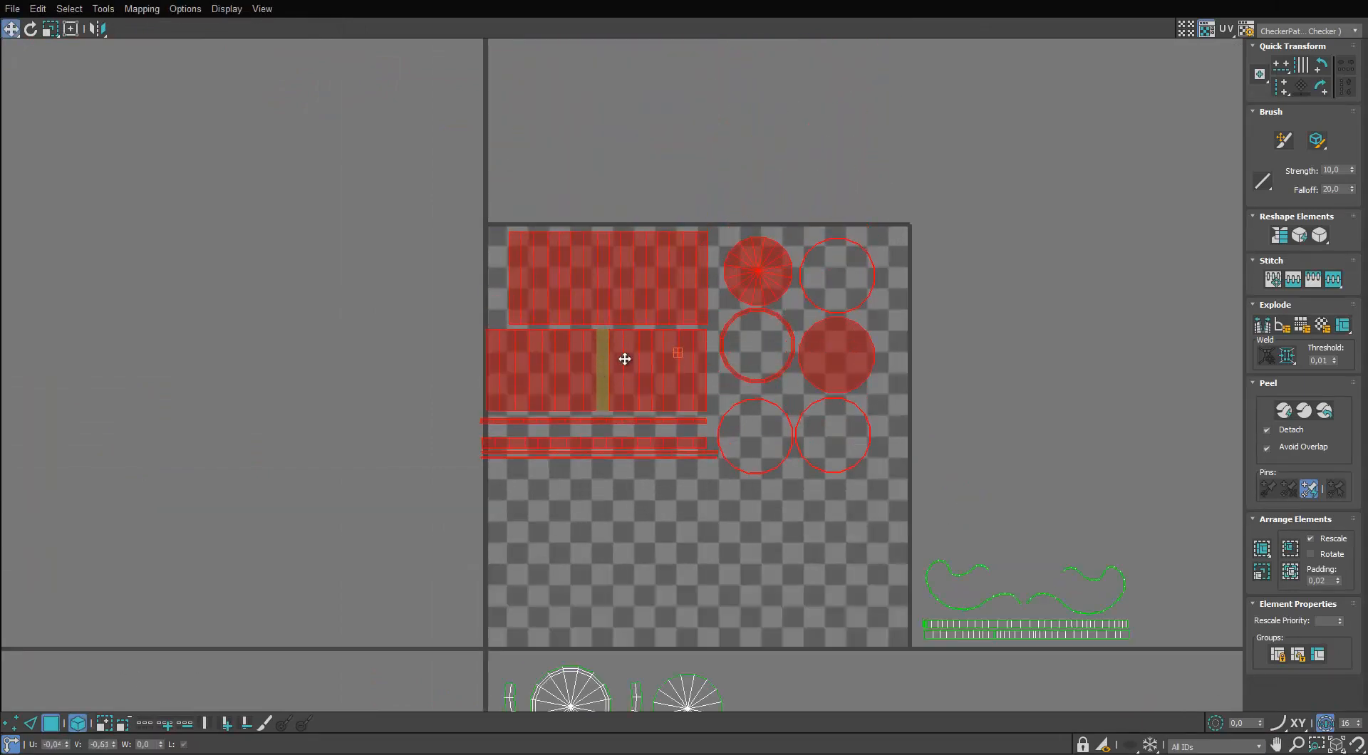
click(1206, 33)
middle_drag(726, 412, 738, 360)
scroll(737, 361, up, 2)
drag(624, 321, 635, 323)
Slide the uppermost large rectangular body shell to the left edge of the UV tile.
click(572, 199)
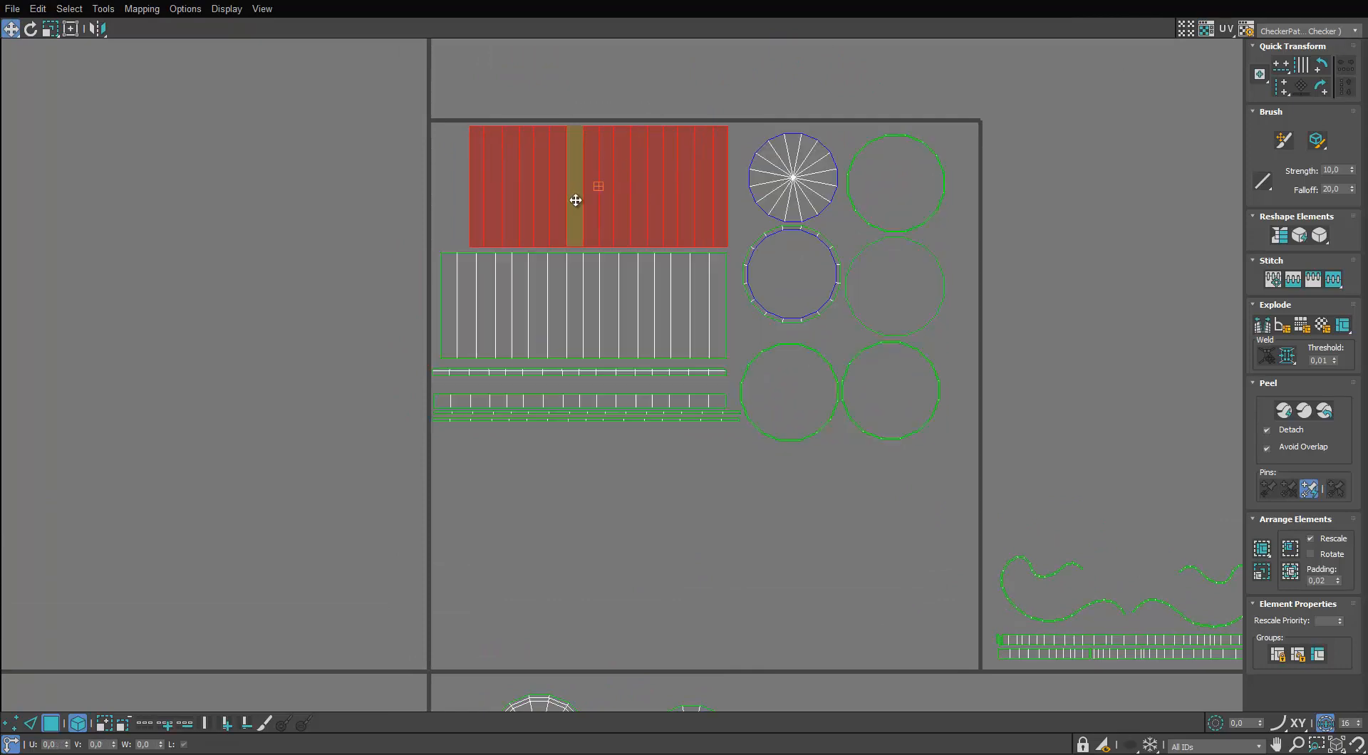
drag(571, 199, 546, 200)
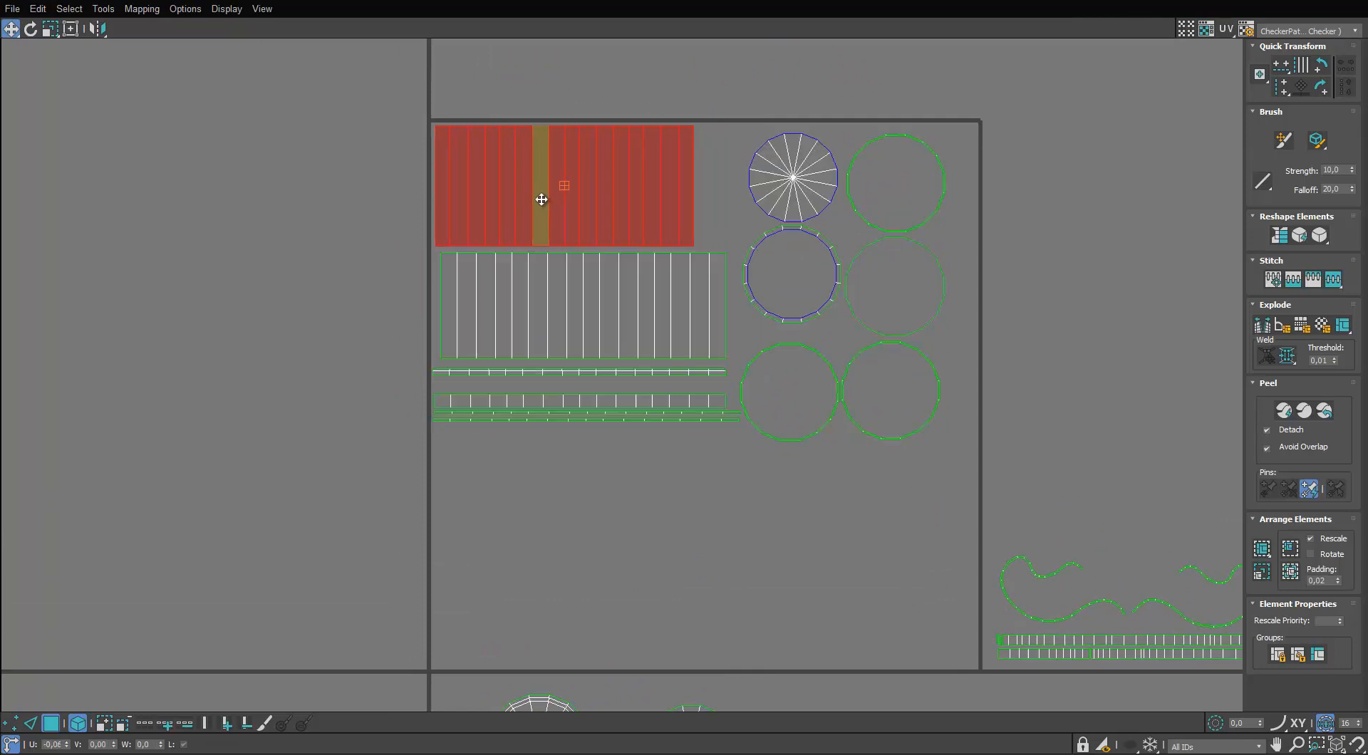
Move the second large rectangular body shell and the narrow strip shells against the left edge of the UV tile.
scroll(541, 239, up, 1)
click(526, 302)
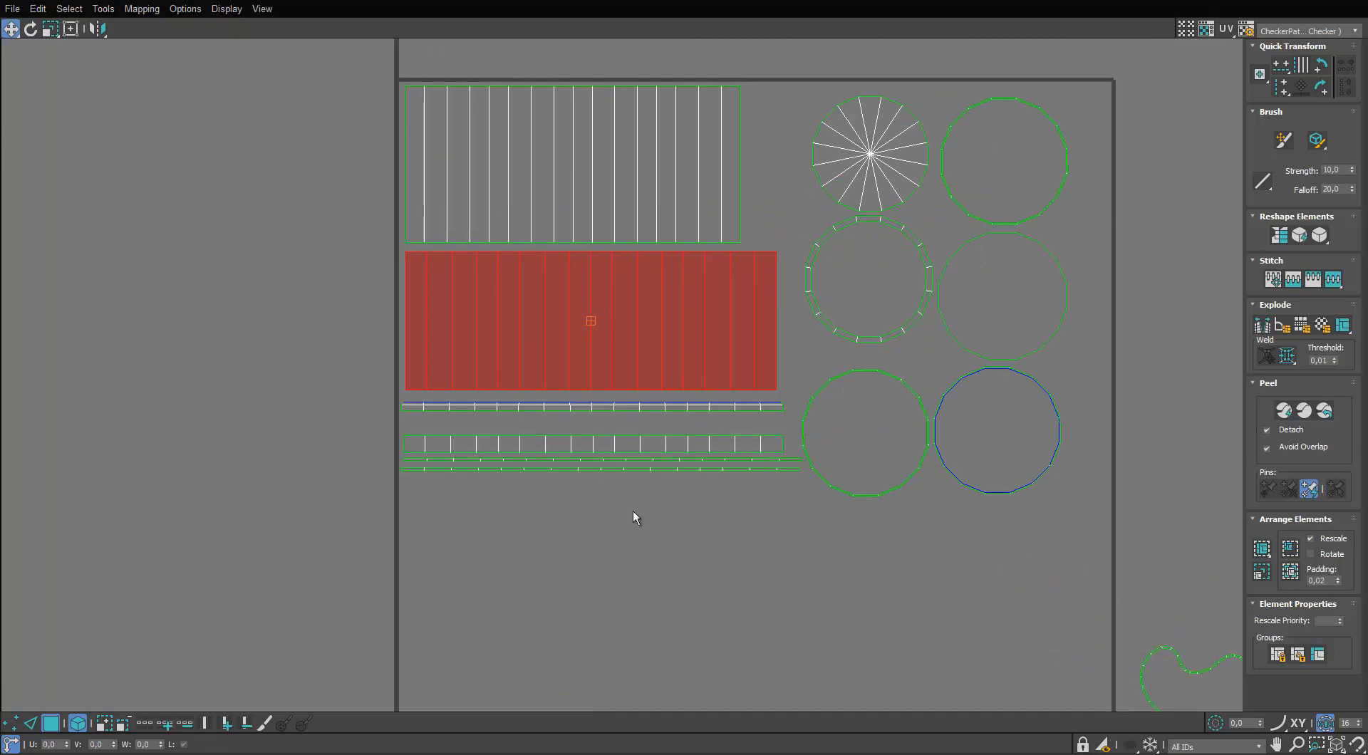
drag(633, 511, 558, 432)
middle_drag(1039, 176, 938, 230)
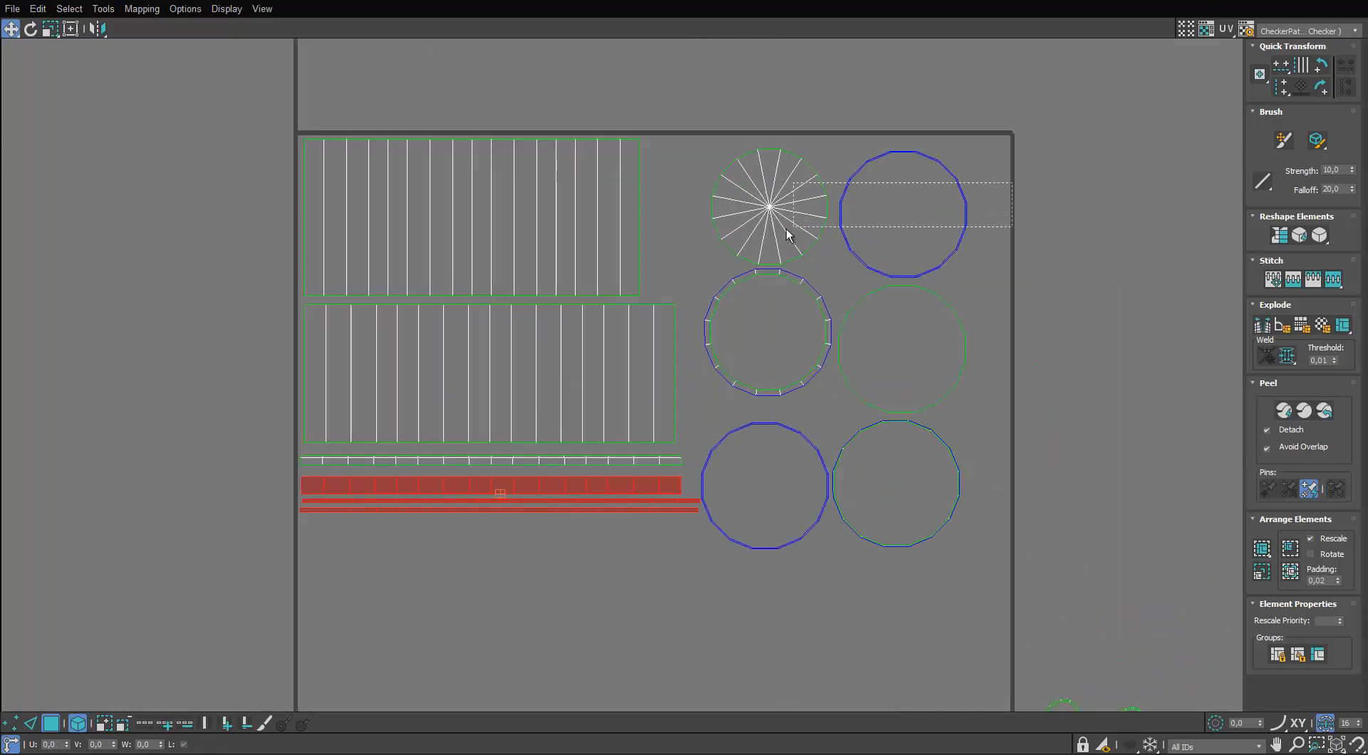
Pack the circular body shells closer together in the upper part of the UV tile, beside the rectangular shells.
drag(786, 229, 767, 207)
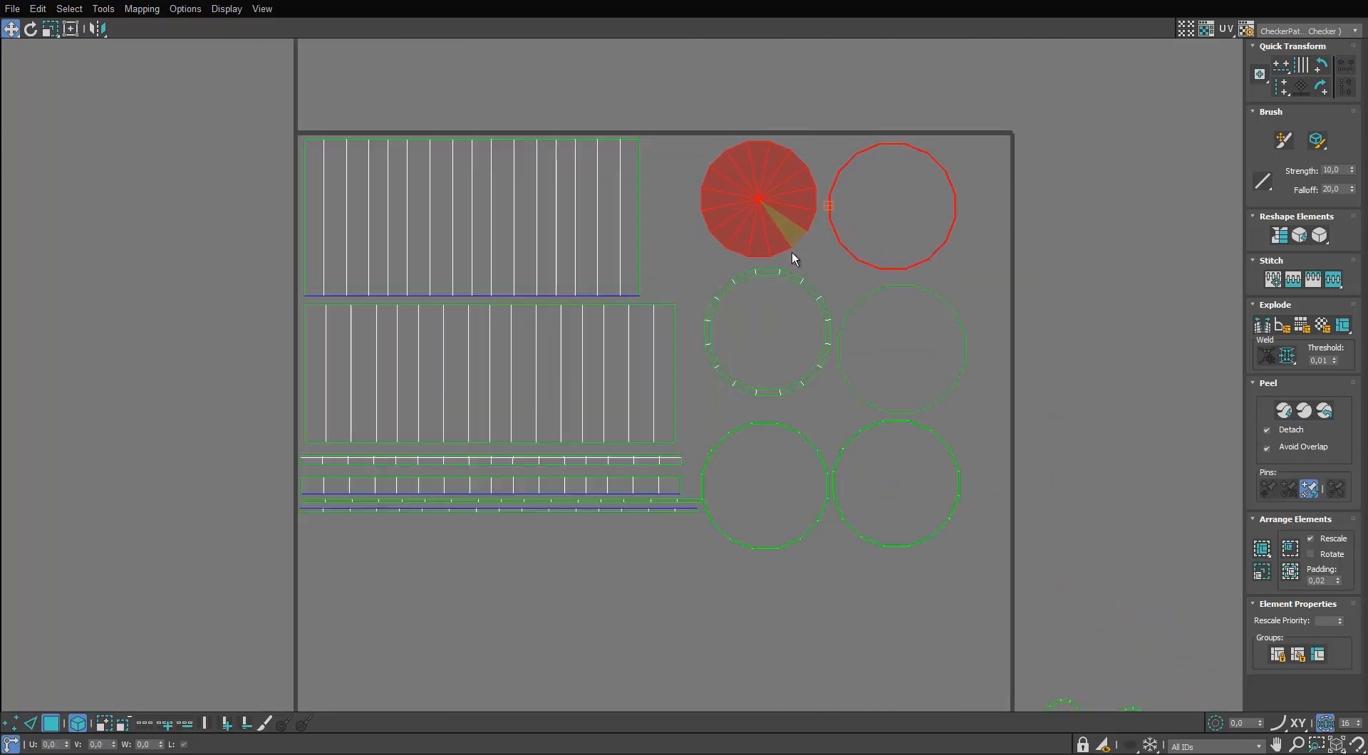
click(815, 291)
click(886, 296)
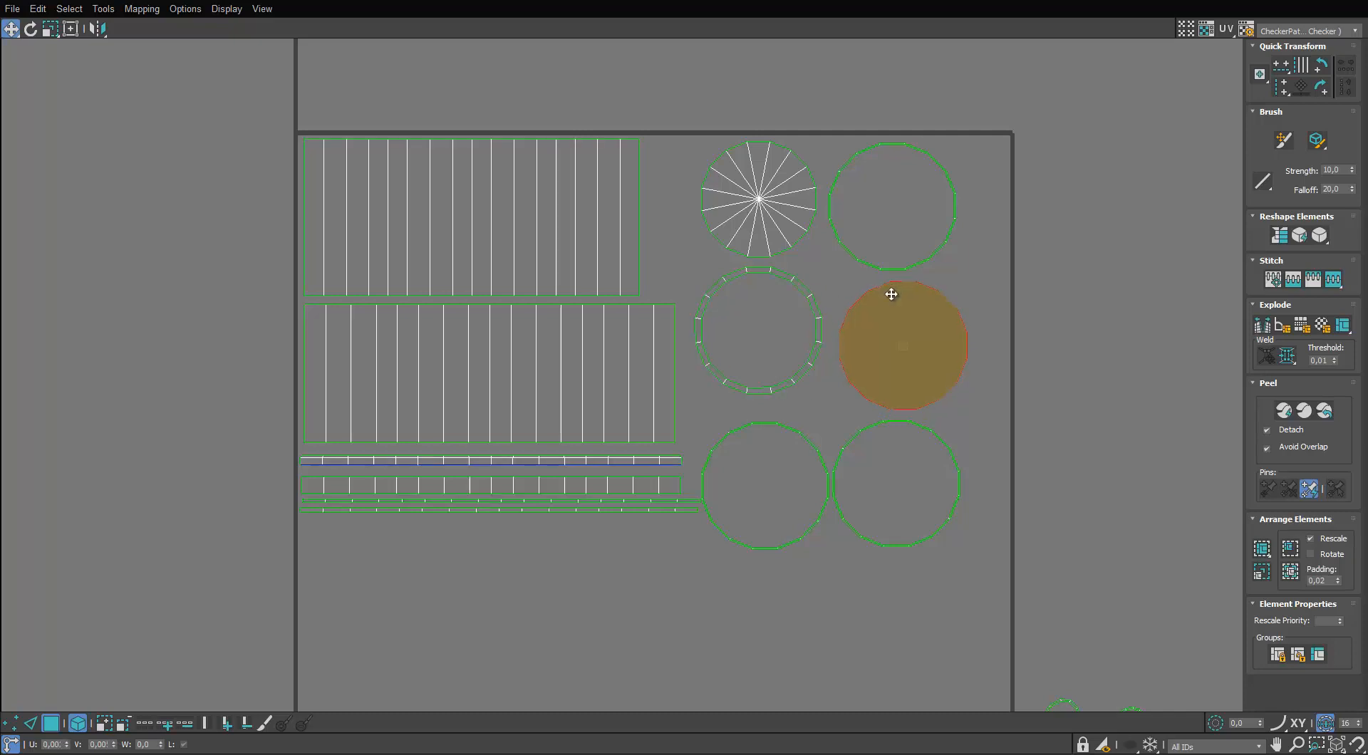
click(893, 446)
click(937, 431)
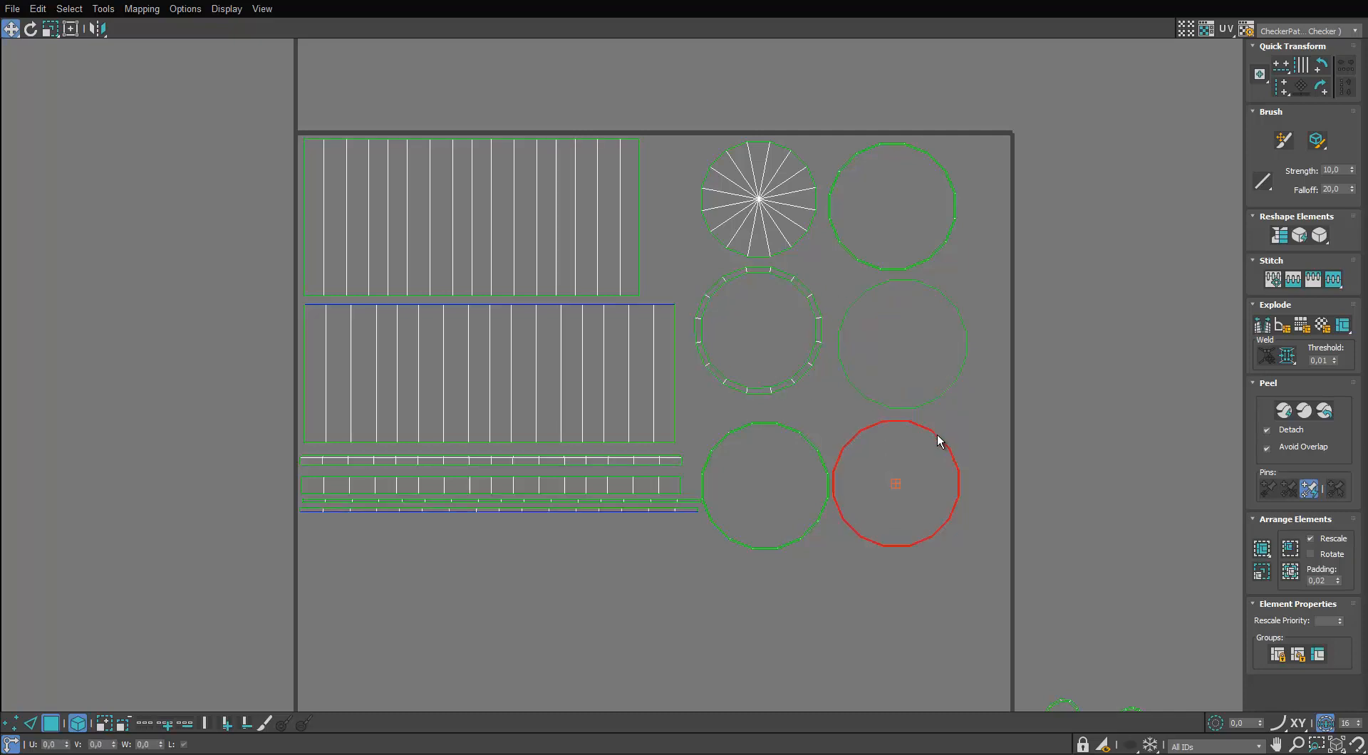
click(792, 436)
scroll(792, 435, up, 3)
drag(797, 421, 799, 386)
click(845, 379)
Move the base shells from below the tile and the handle shells from beside it into the lower part of the UV tile.
scroll(845, 379, down, 4)
middle_drag(845, 379, 775, 265)
scroll(775, 265, down, 2)
scroll(725, 456, up, 1)
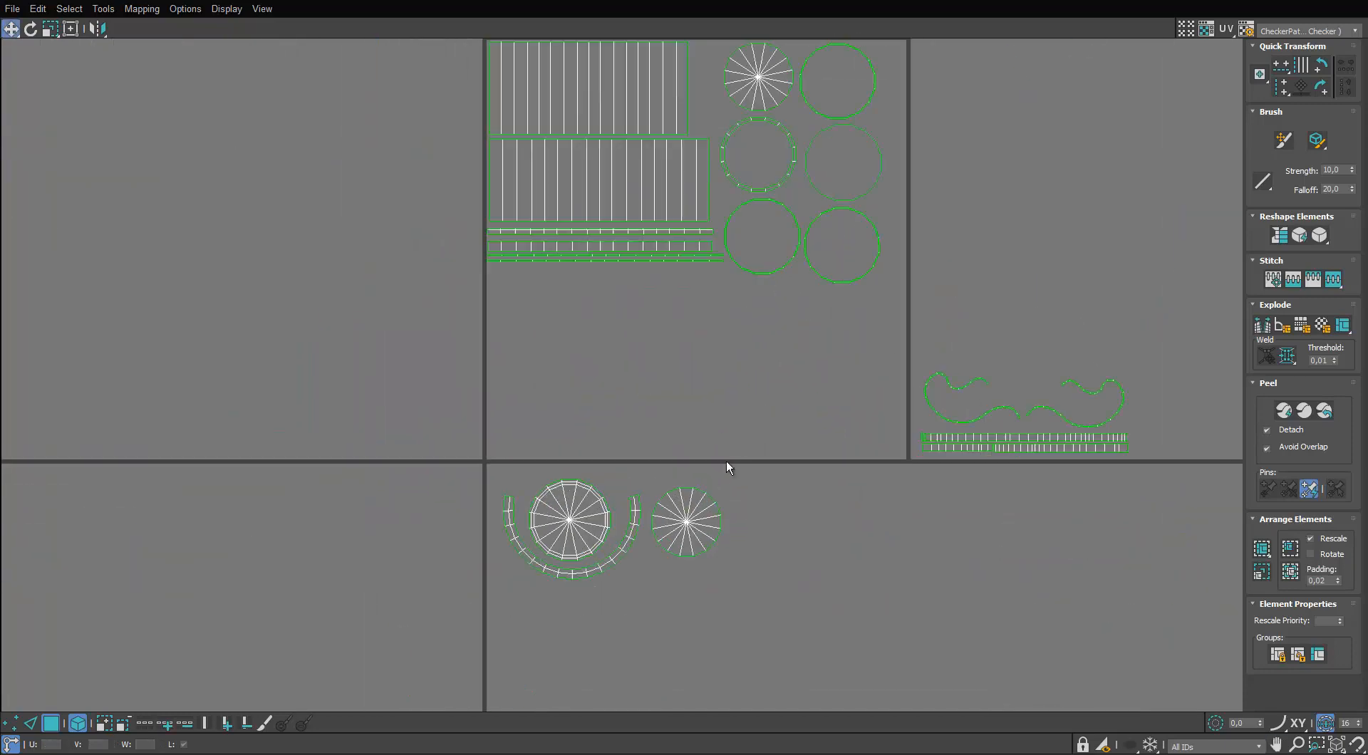
mouse_move(727, 463)
mouse_down()
mouse_move(554, 536)
mouse_move(553, 397)
mouse_up()
drag(1090, 327, 870, 473)
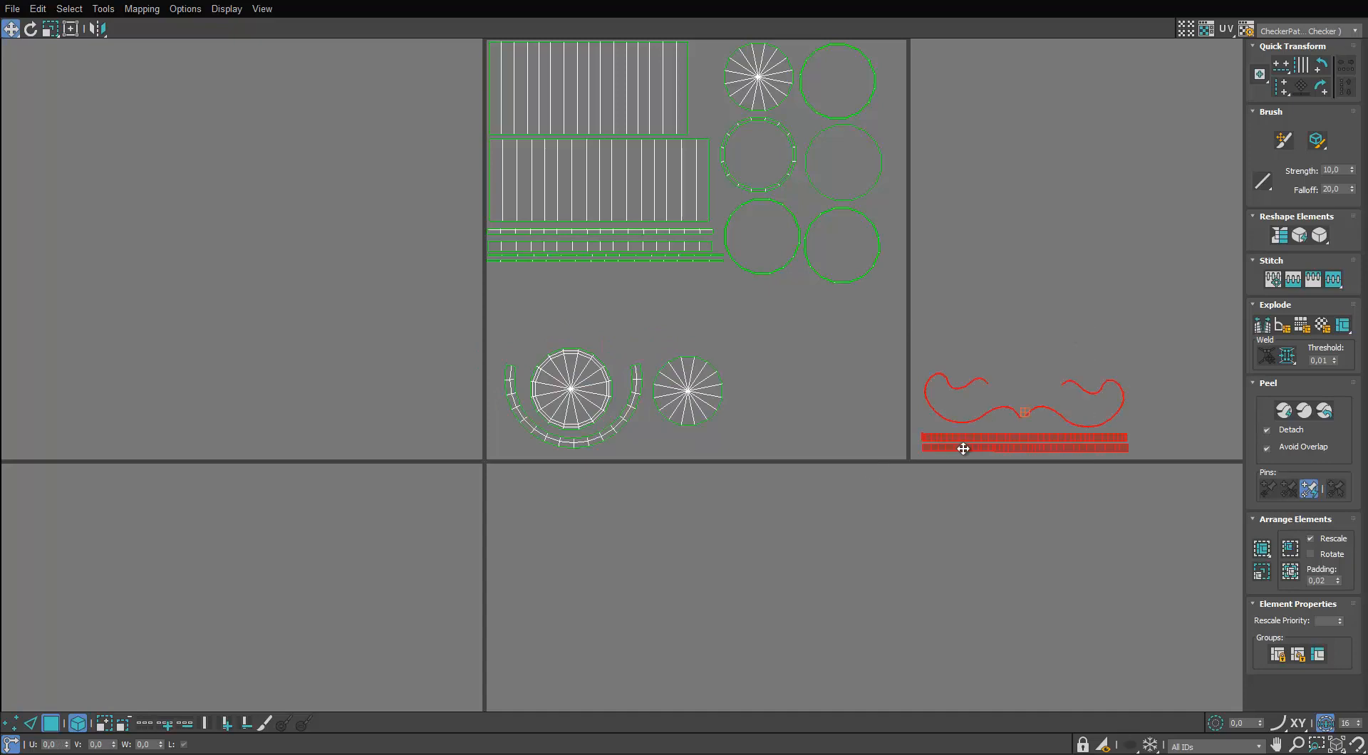
mouse_move(964, 449)
mouse_down()
mouse_move(728, 444)
mouse_move(741, 447)
mouse_up()
mouse_move(660, 399)
mouse_down()
mouse_move(607, 339)
mouse_move(641, 337)
mouse_up()
Select all the shells in the UV tile for scaling, then leave the UV editor and deselect the mug.
middle_drag(661, 334, 663, 433)
drag(1009, 116, 456, 570)
key(r)
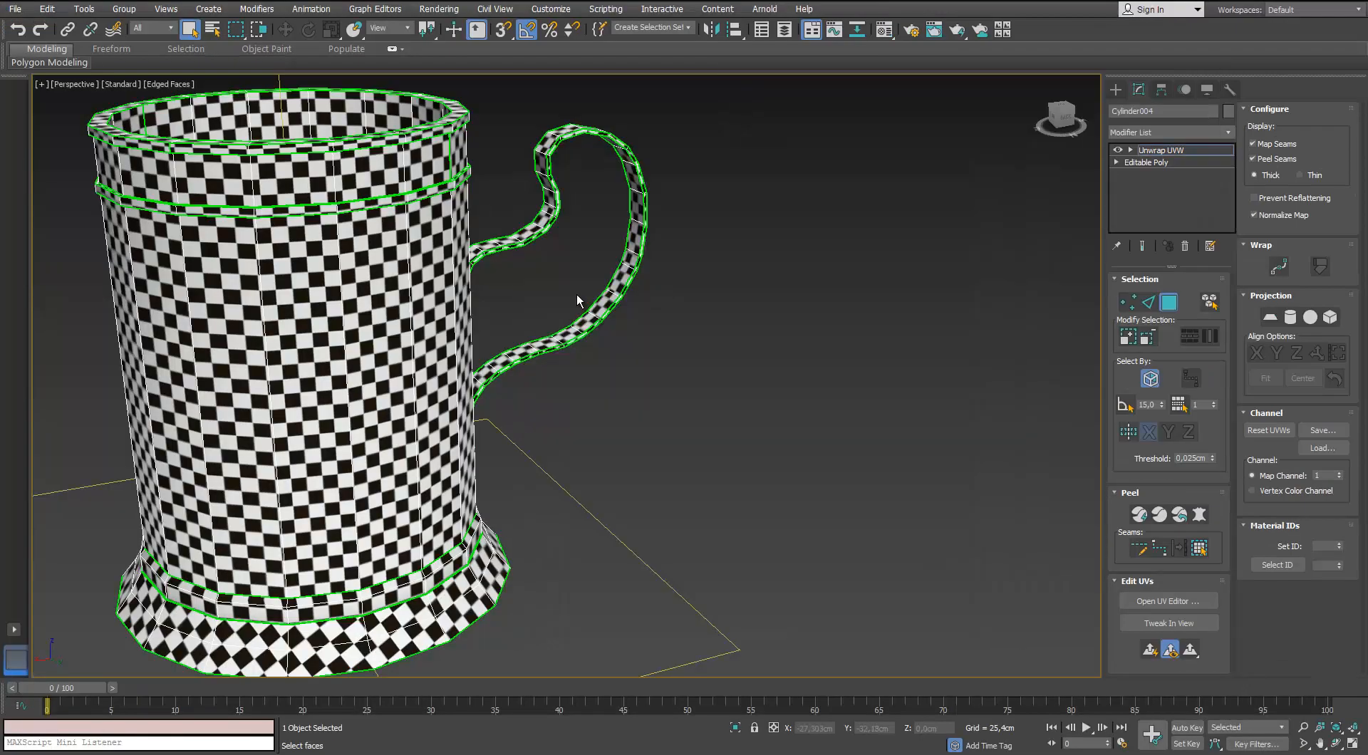
click(535, 202)
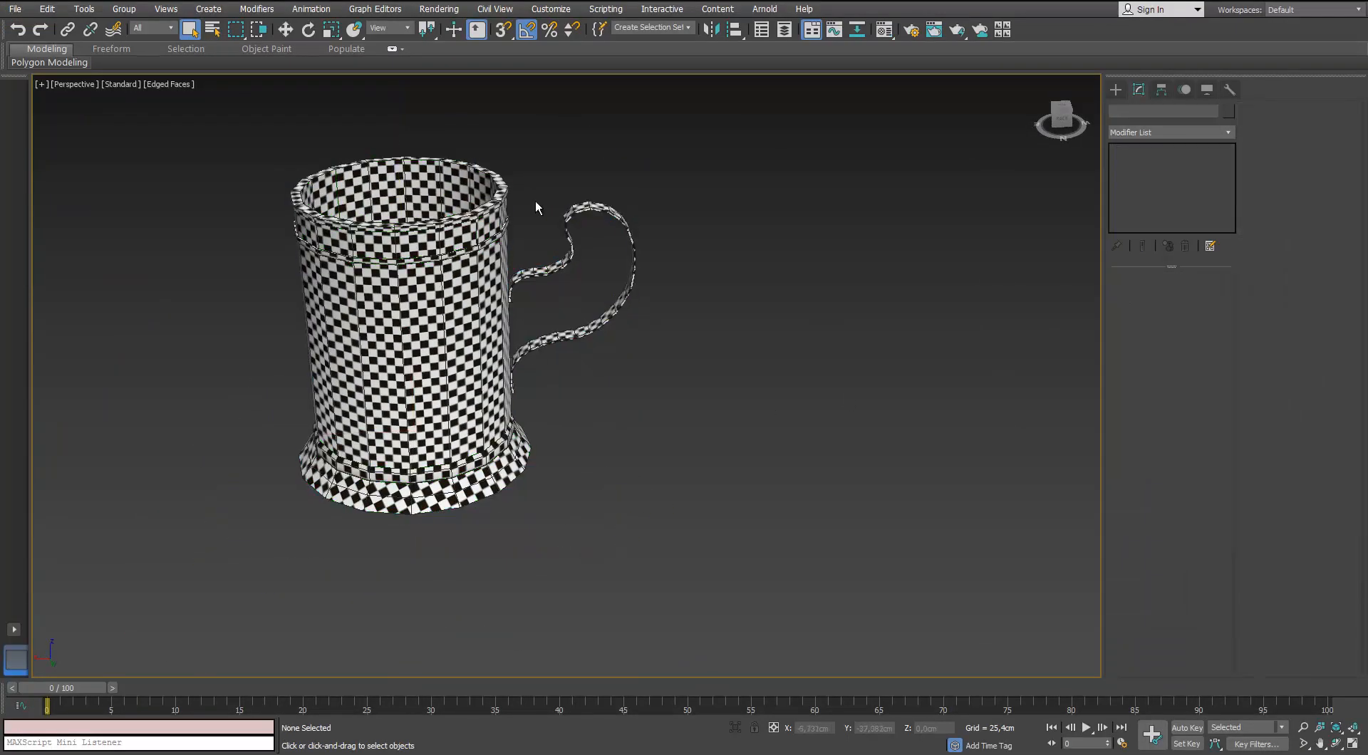
Open the Scene Explorer, show the Mug_HP layer and hide the Mug_LP layer.
click(760, 30)
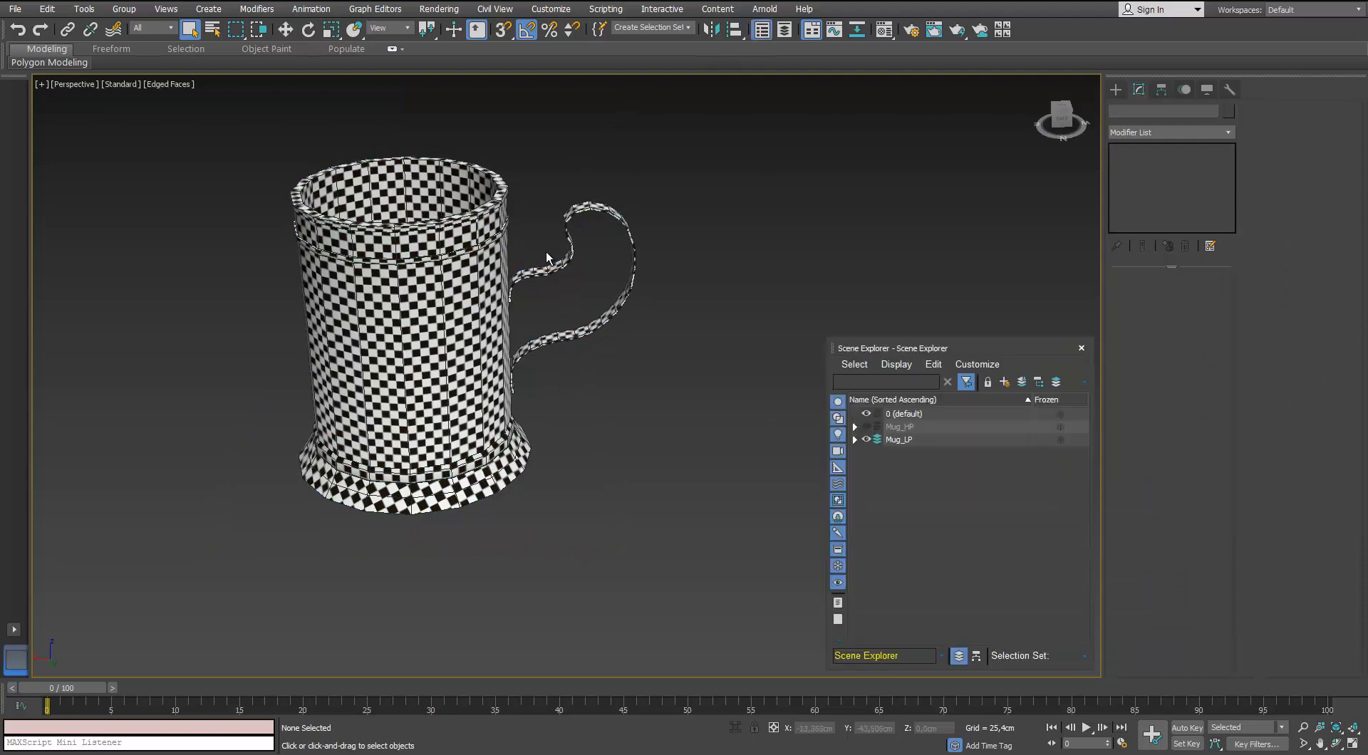
scroll(546, 255, up, 3)
scroll(536, 257, down, 3)
alt+middle_drag(536, 258, 523, 250)
click(866, 427)
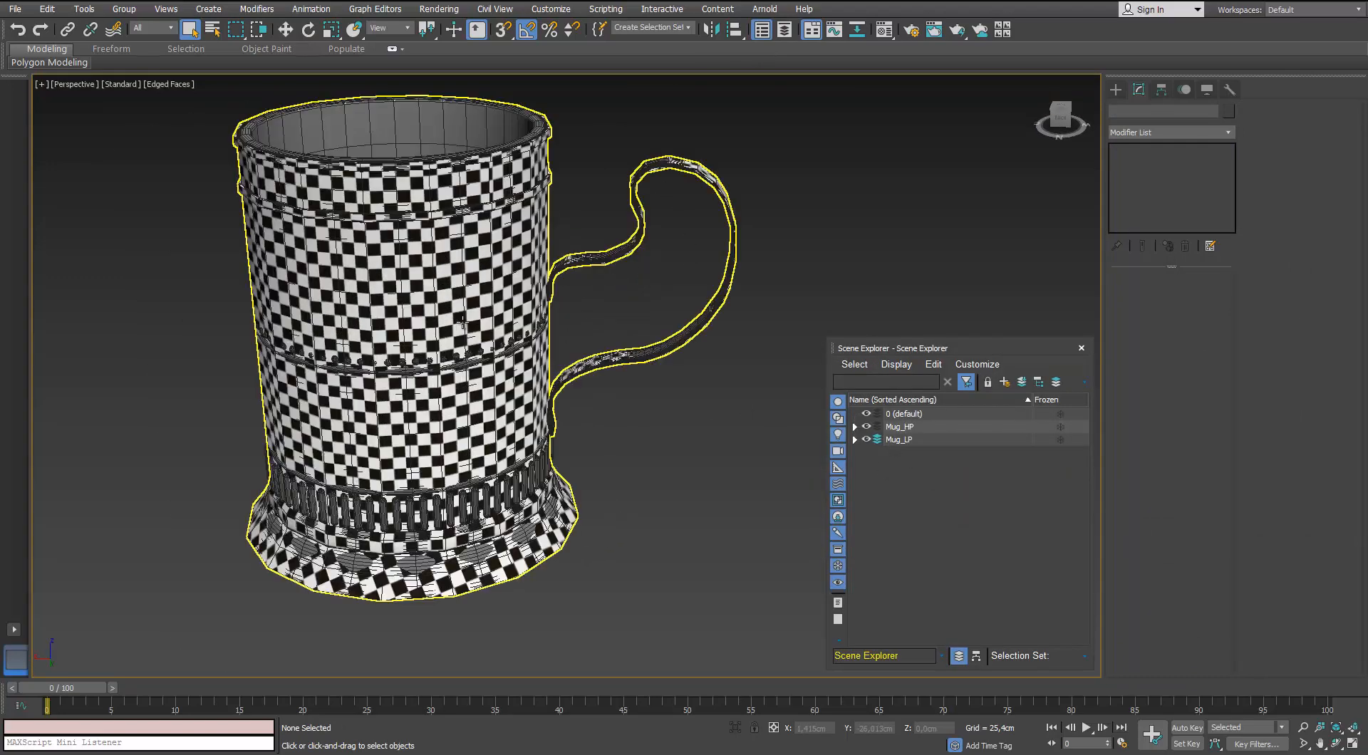
click(867, 440)
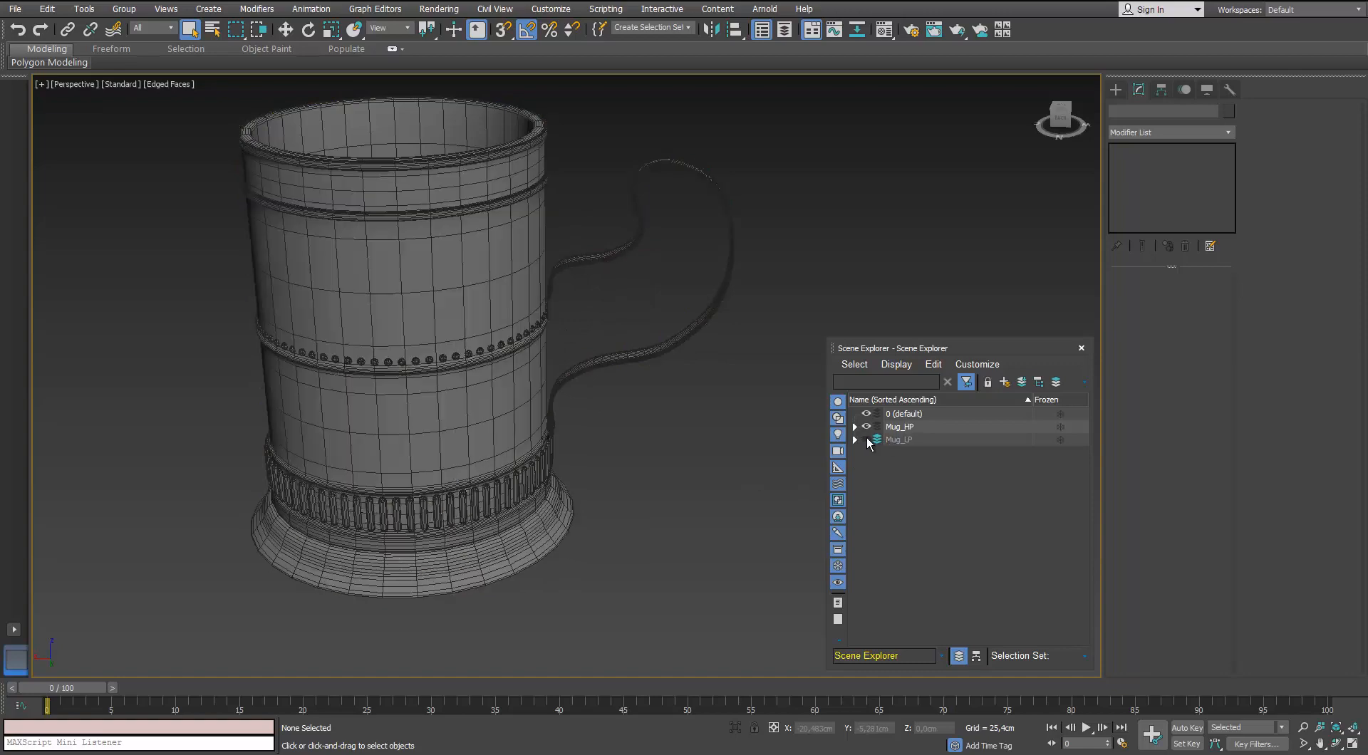
Select the high-poly mug body parts in the Mug_HP layer, excluding the flared base and the handle.
click(888, 428)
alt+middle_drag(535, 361, 526, 327)
click(532, 263)
alt+middle_drag(533, 261, 497, 271)
scroll(497, 271, down, 3)
drag(617, 446, 618, 449)
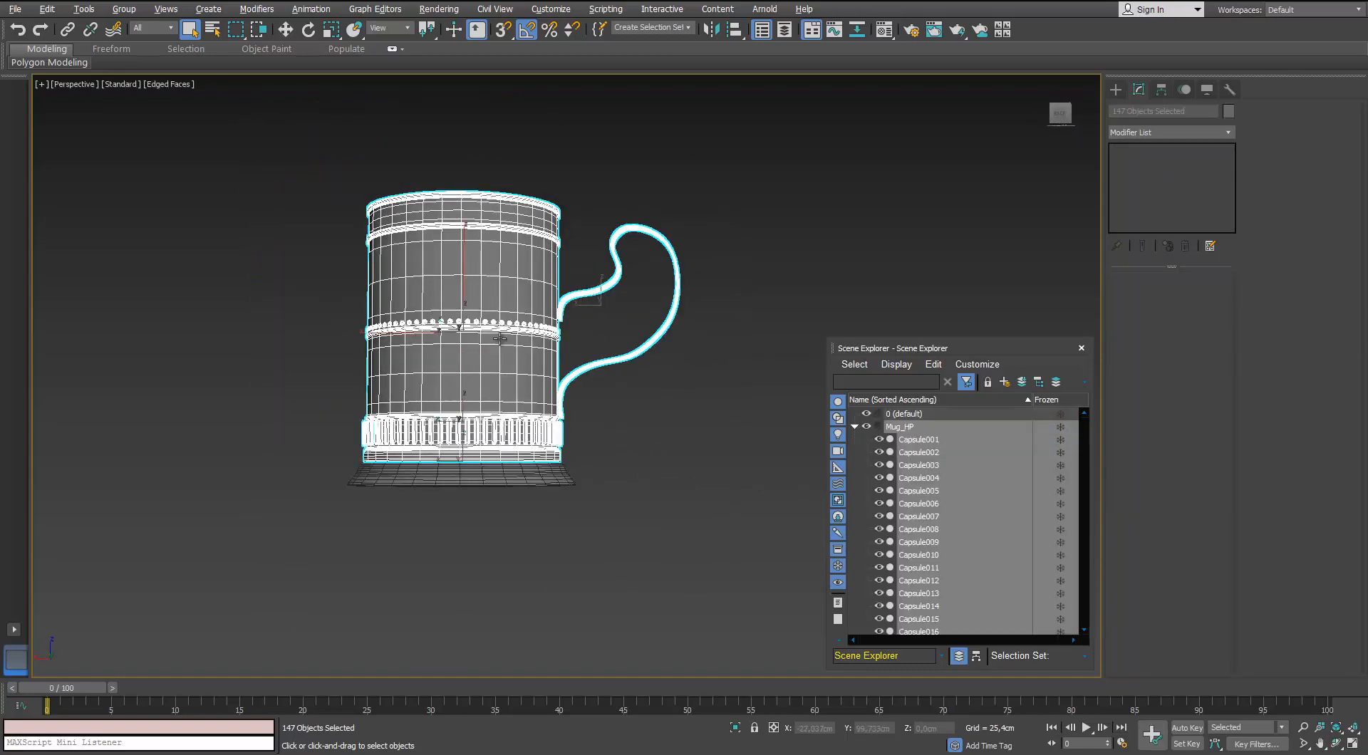
mouse_move(634, 349)
alt+middle_down()
mouse_move(670, 367)
mouse_move(641, 364)
alt+middle_up()
alt+drag(736, 200, 634, 299)
alt+middle_drag(632, 303, 518, 295)
Batch-rename the selected high-poly body parts with base name Mug and suffix _HP.
click(84, 9)
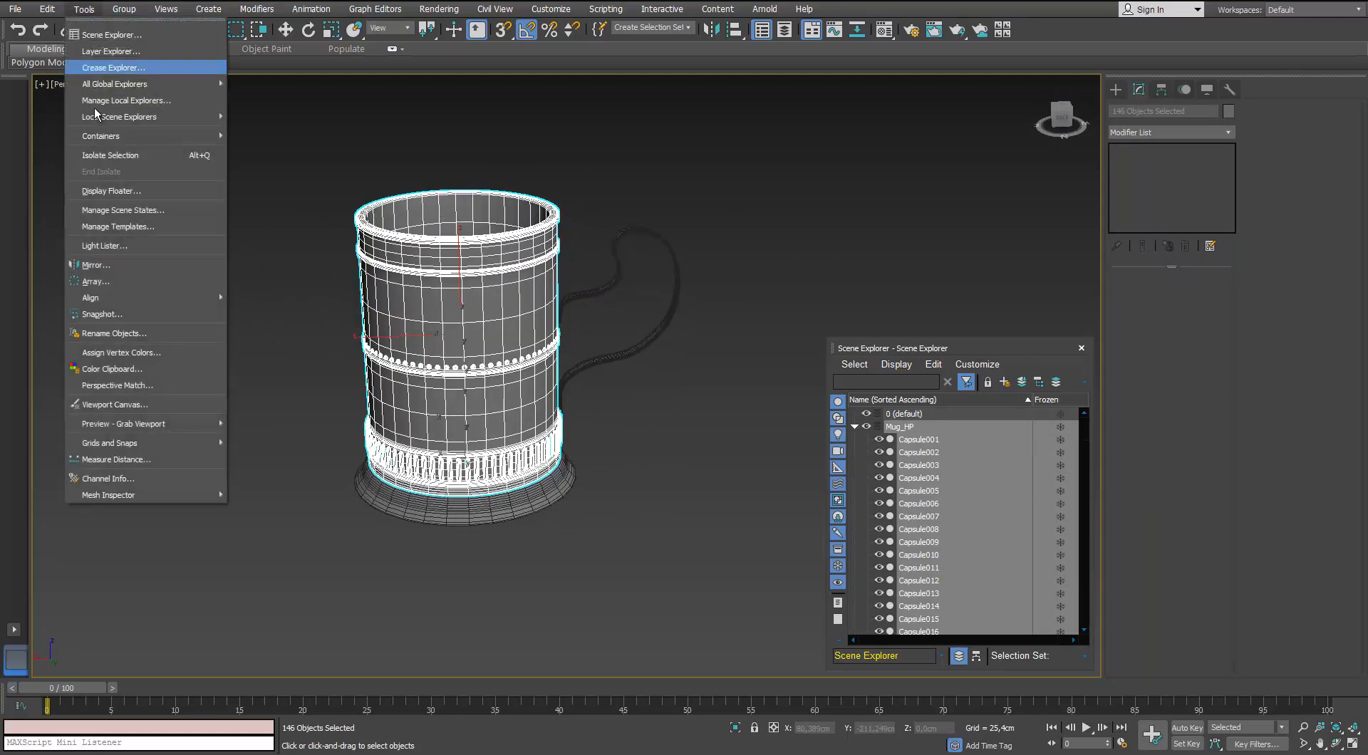
click(121, 330)
drag(740, 250, 1052, 95)
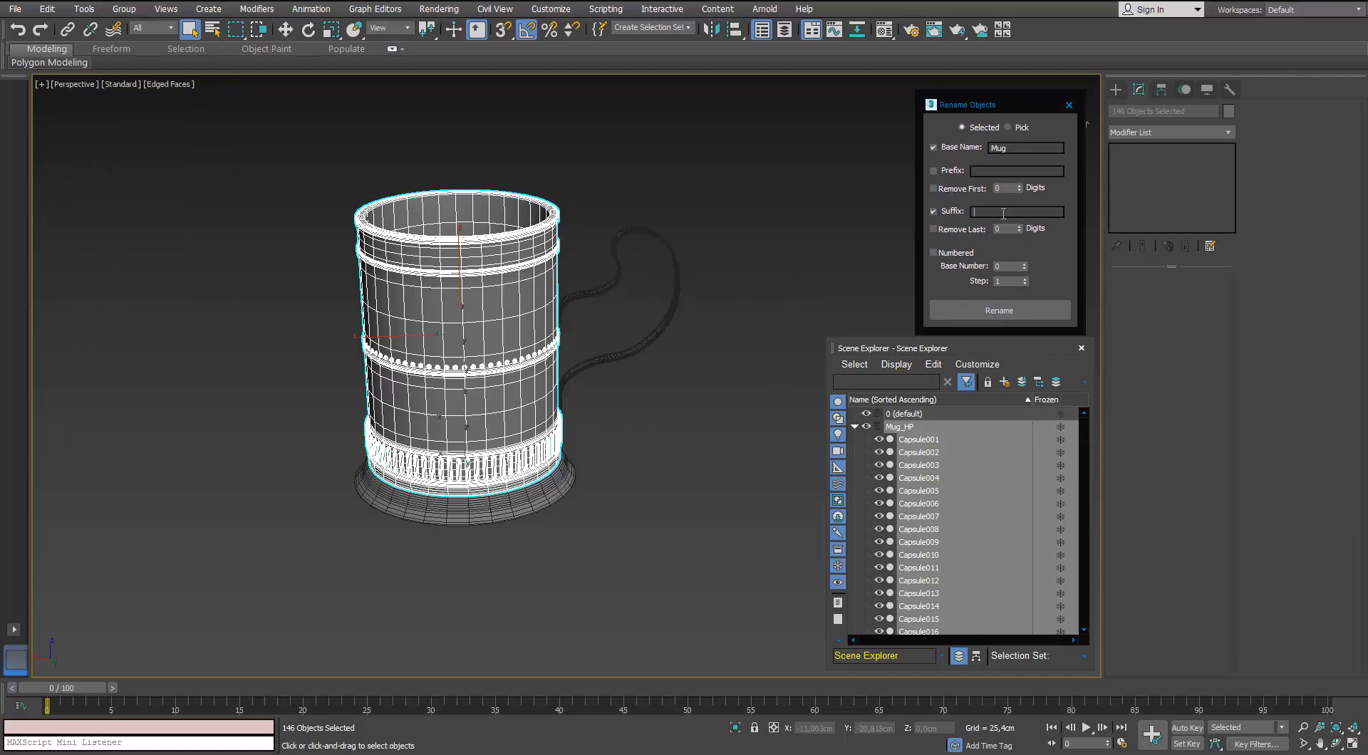
click(983, 304)
click(855, 426)
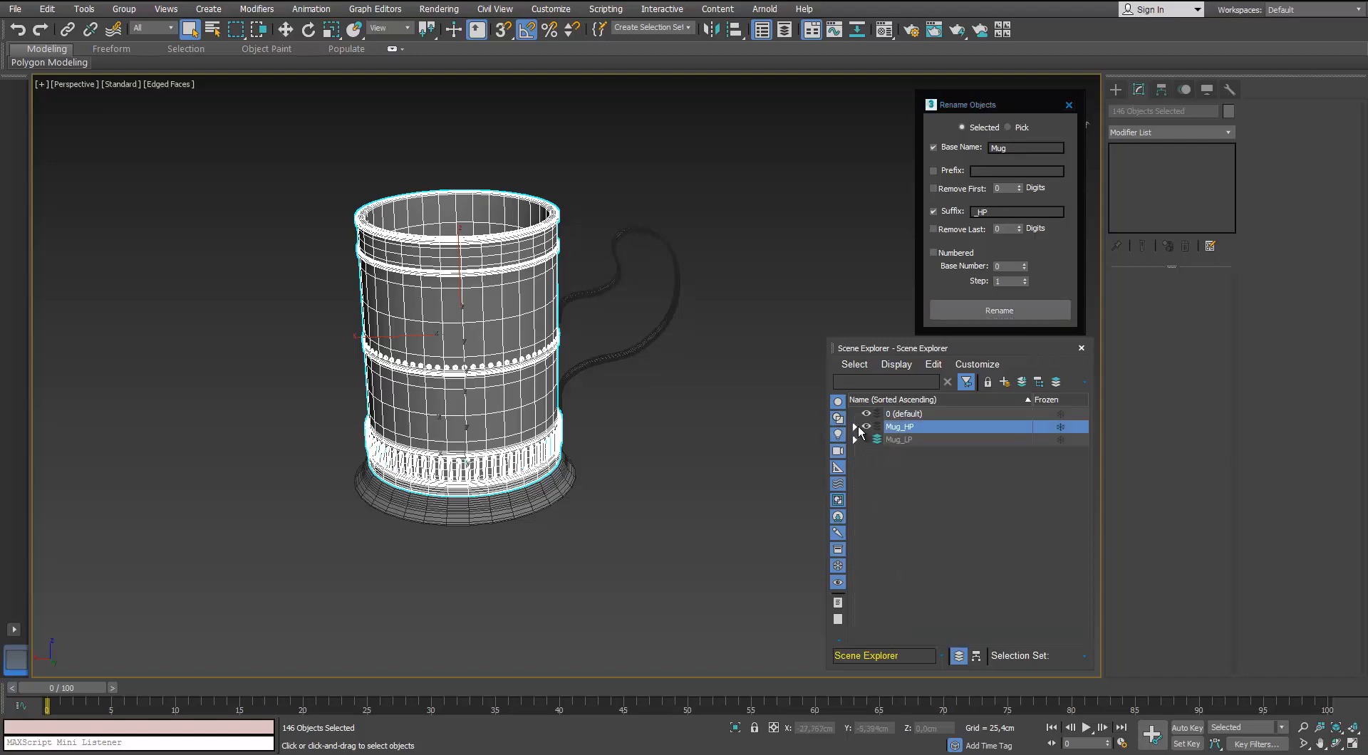
Hide the Mug_HP layer and show the objects of the Mug_LP layer.
mouse_move(488, 479)
alt+middle_down()
mouse_move(644, 416)
mouse_move(484, 466)
alt+middle_up()
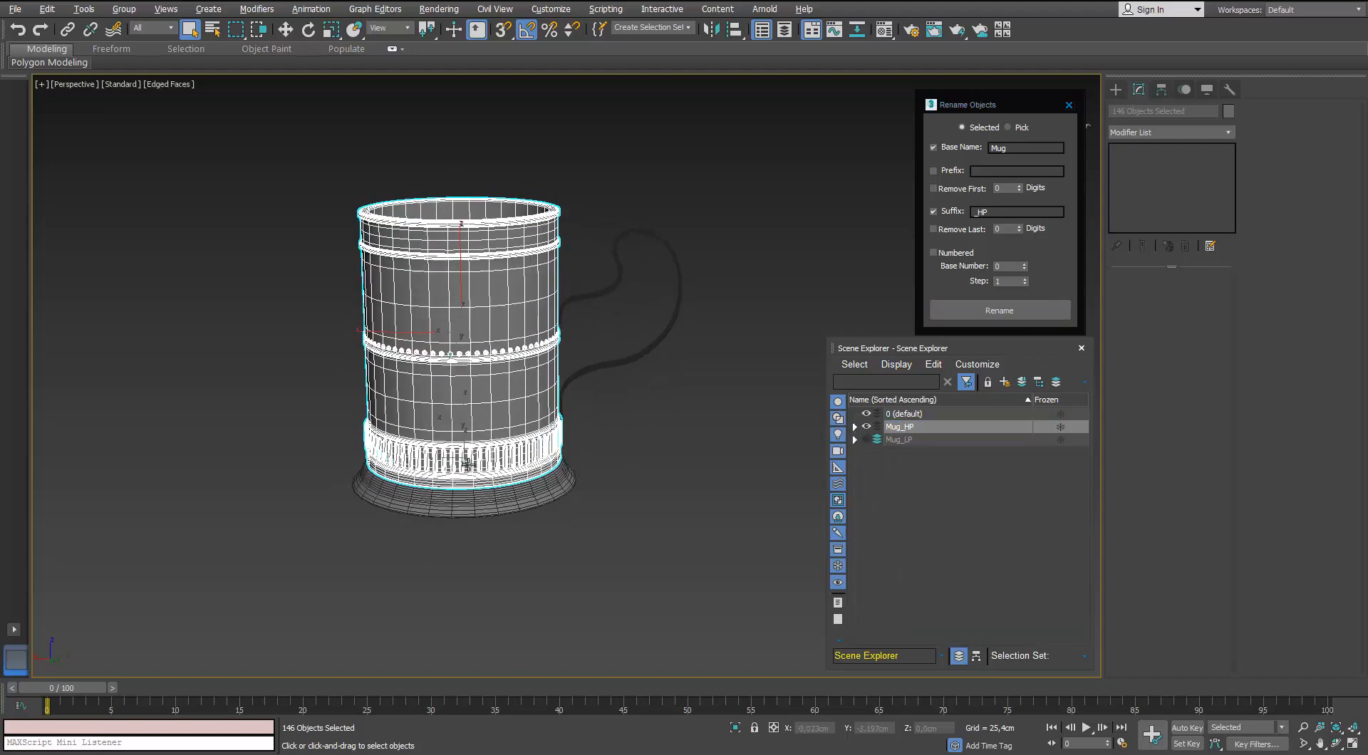
click(866, 427)
click(867, 439)
click(902, 441)
click(527, 449)
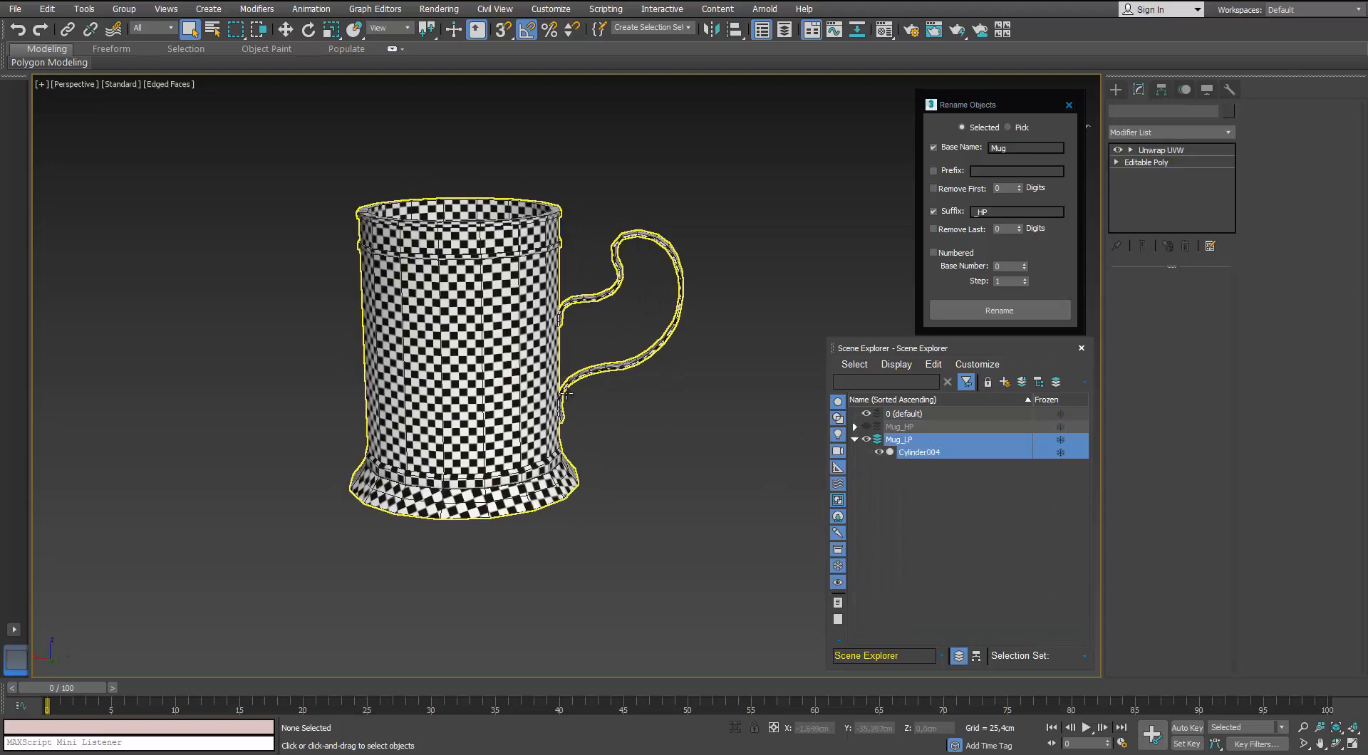
Select the combined low-poly mug and convert it to an editable poly.
click(520, 312)
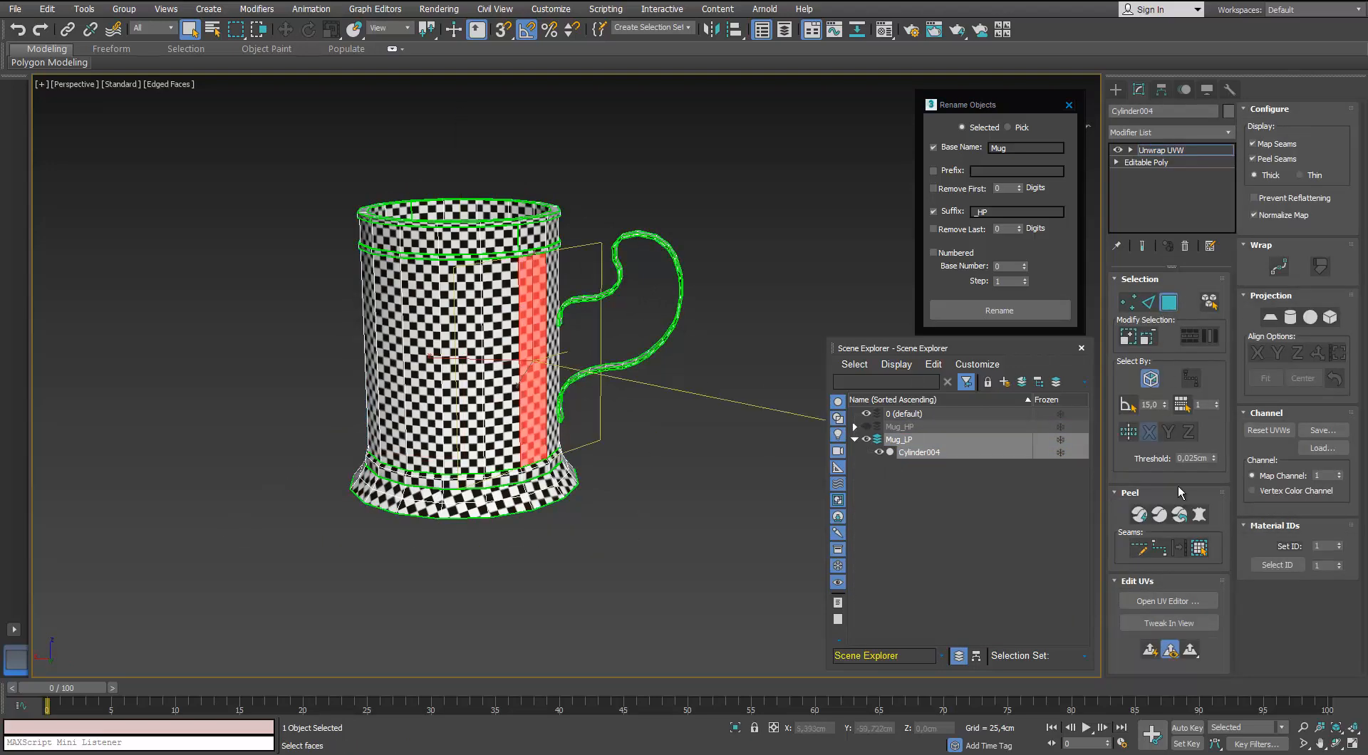
click(1199, 547)
right_click(507, 318)
mouse_move(565, 451)
click(491, 462)
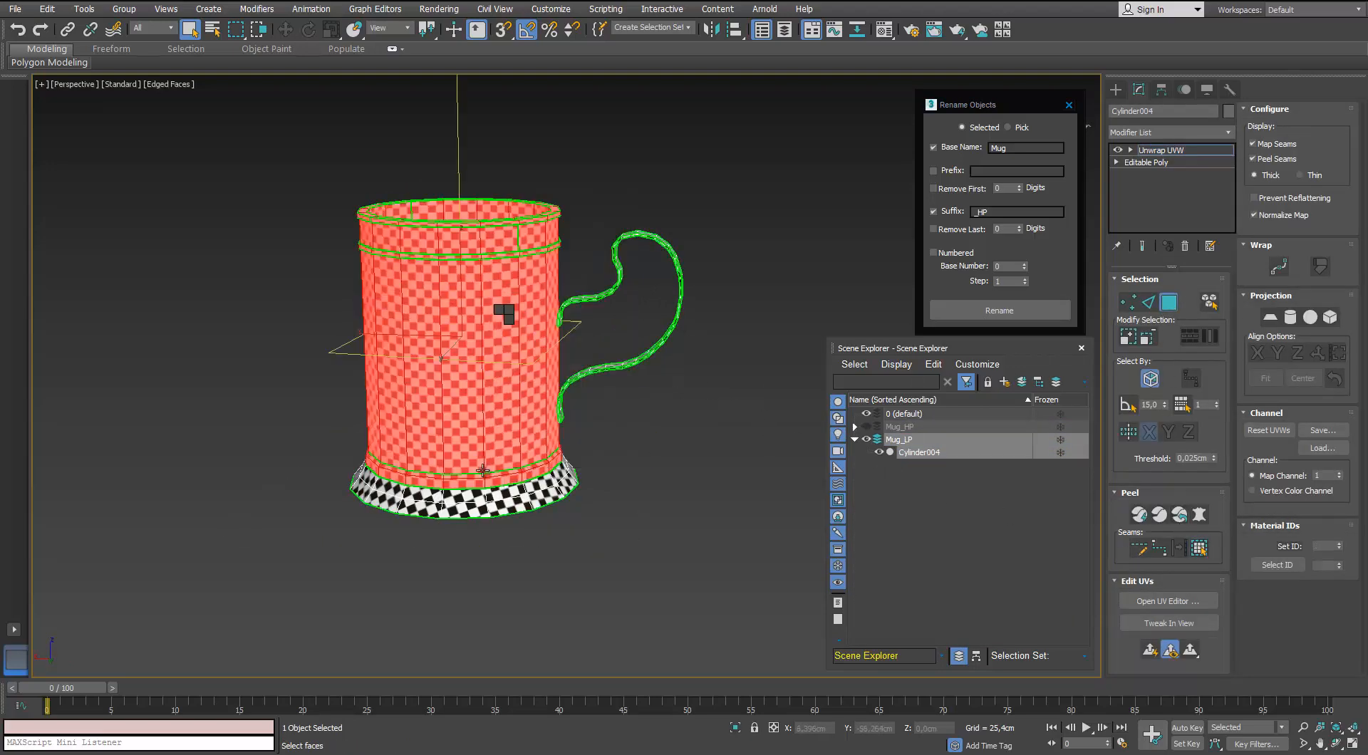
Detach the low-poly mug body element as a separate object and leave element selection.
click(1201, 295)
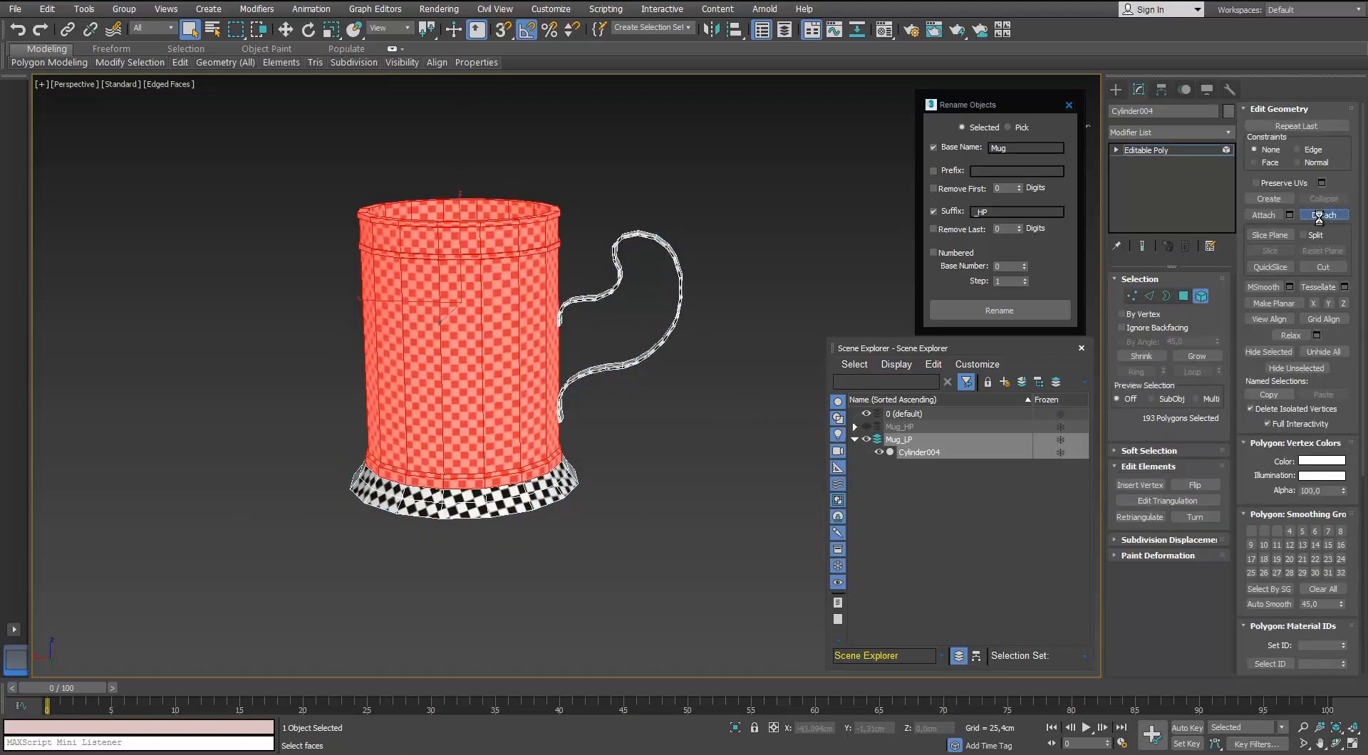
click(1318, 216)
click(724, 386)
click(1201, 296)
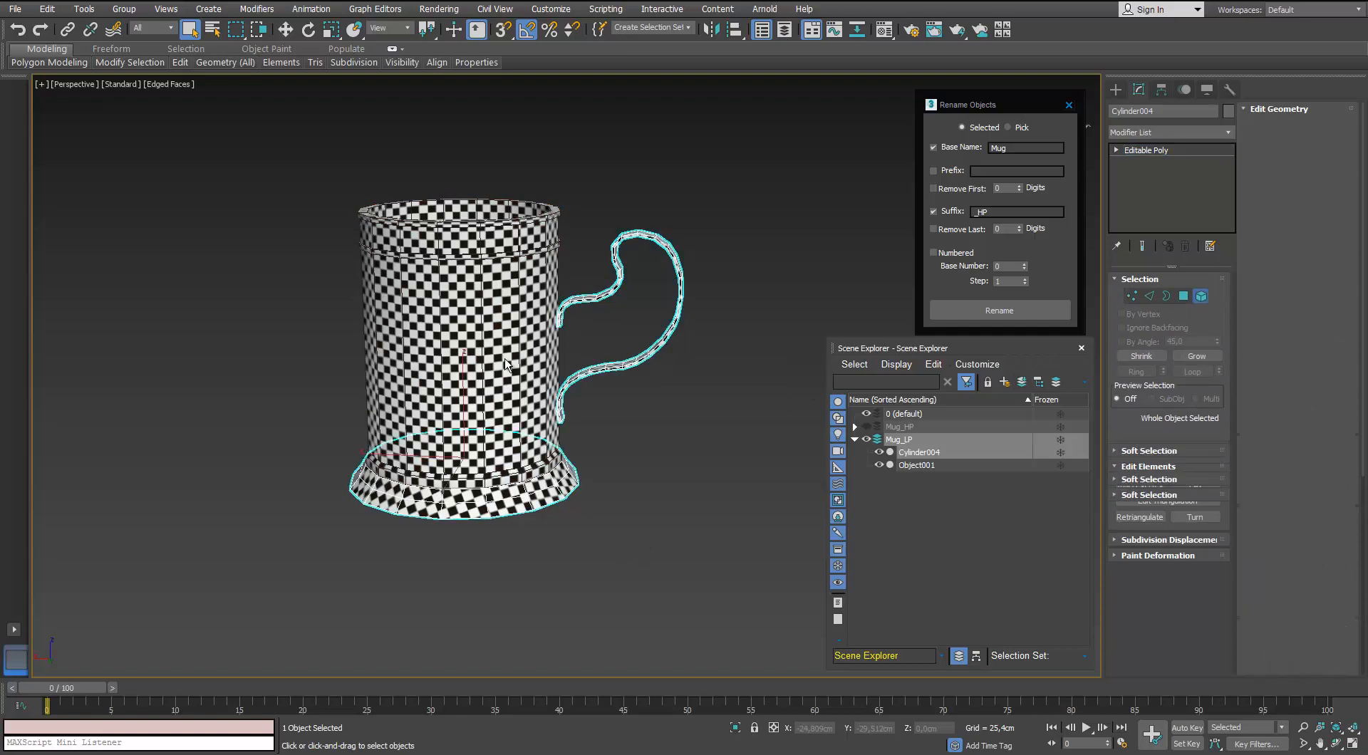
Rename the detached low-poly mug body with base name Mug and suffix _LP.
click(524, 362)
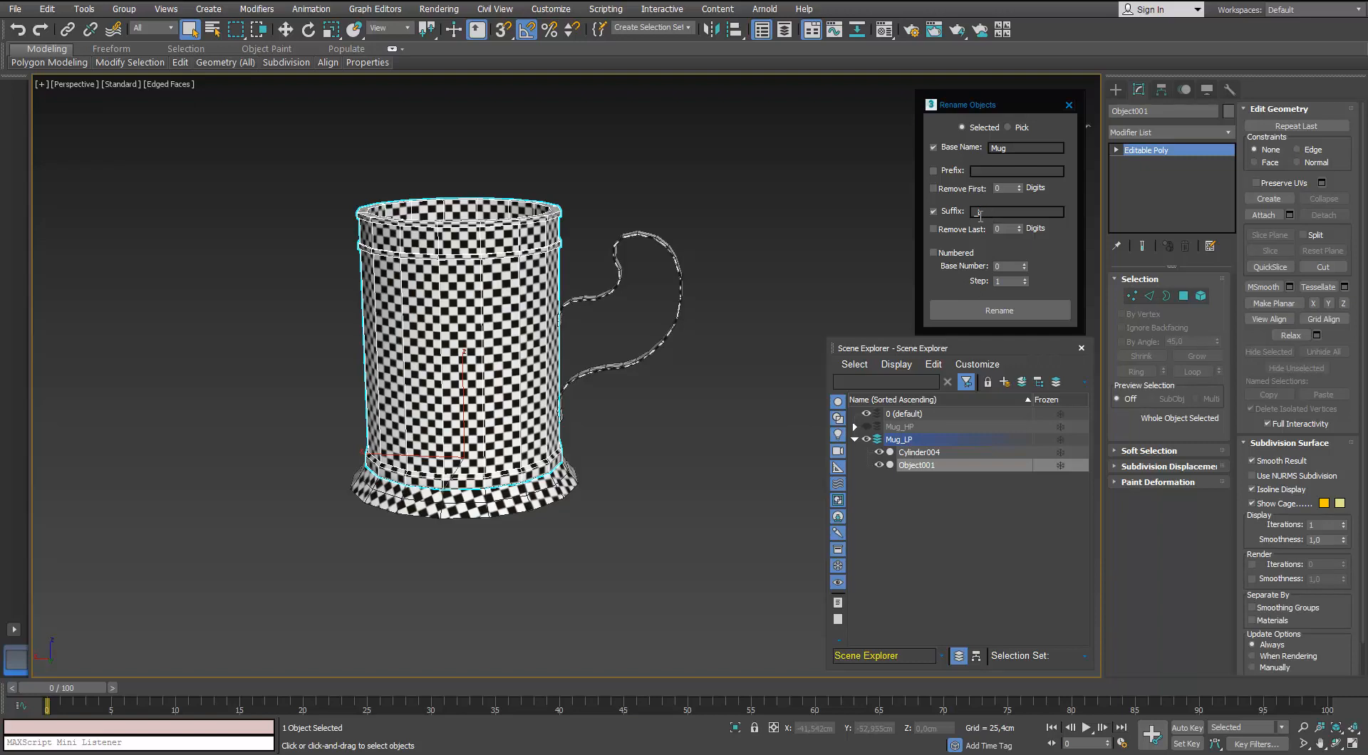
click(998, 310)
click(638, 422)
Detach the handle element from the low-poly flared base as a separate object.
click(627, 367)
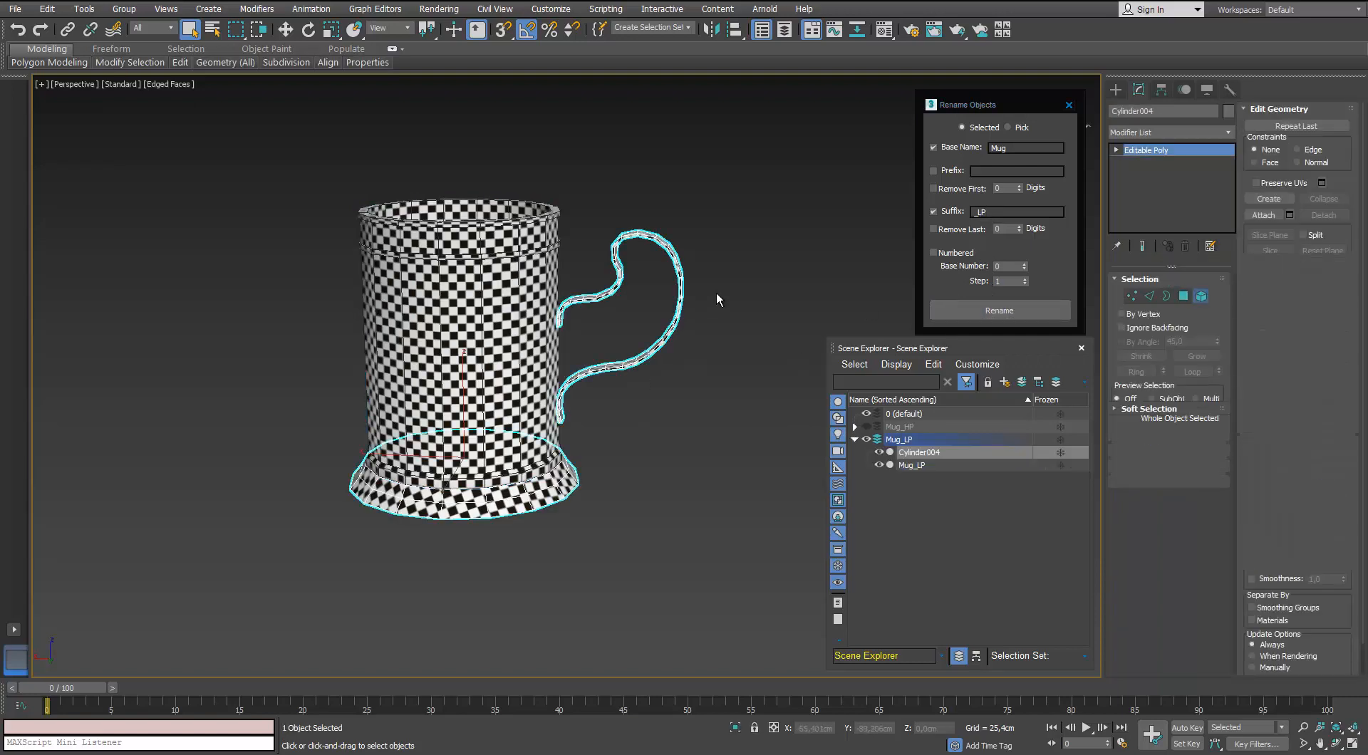
key(5)
click(682, 298)
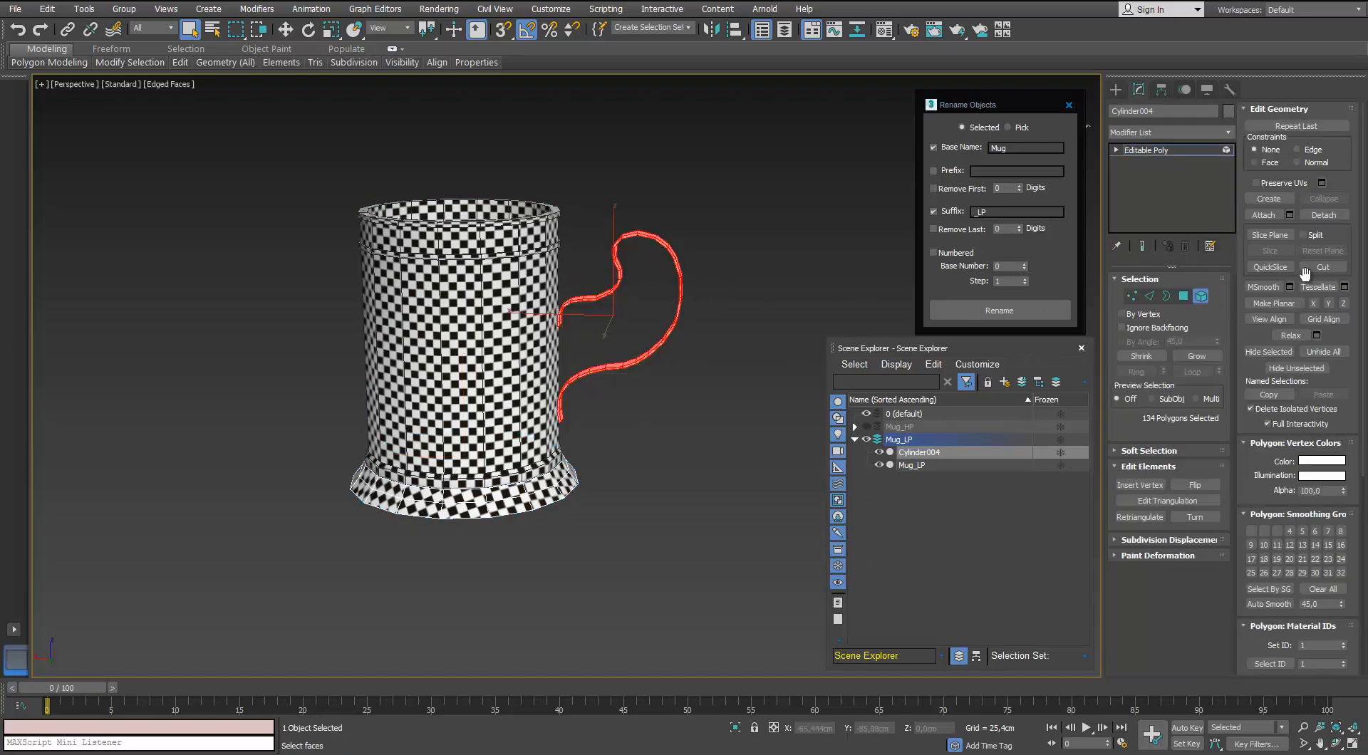
click(1321, 216)
click(738, 393)
click(658, 356)
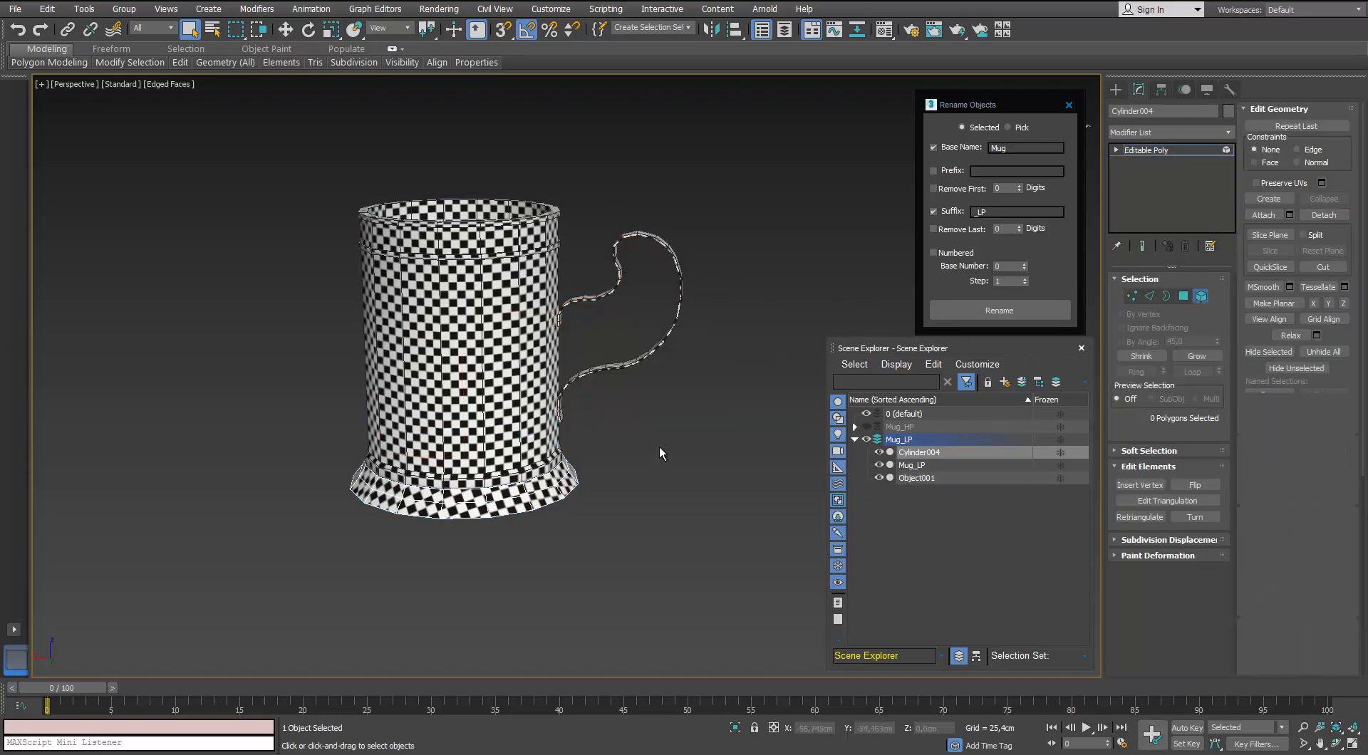
Rename the detached low-poly handle with base name Handle and suffix _LP.
click(658, 356)
click(1007, 148)
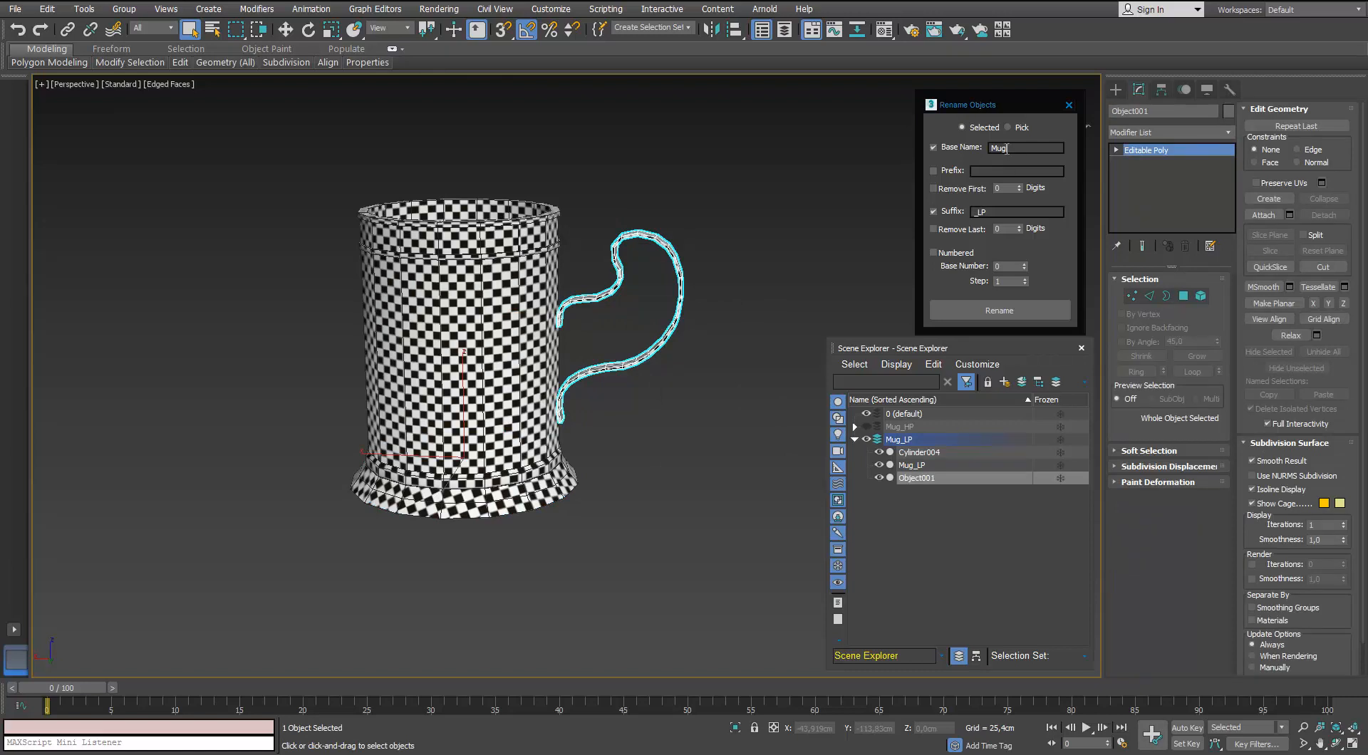
text(Handle)
click(1001, 309)
click(776, 378)
Hide the Mug_LP layer, show the Mug_HP layer and hide its already renamed Mug_HP body parts.
click(855, 439)
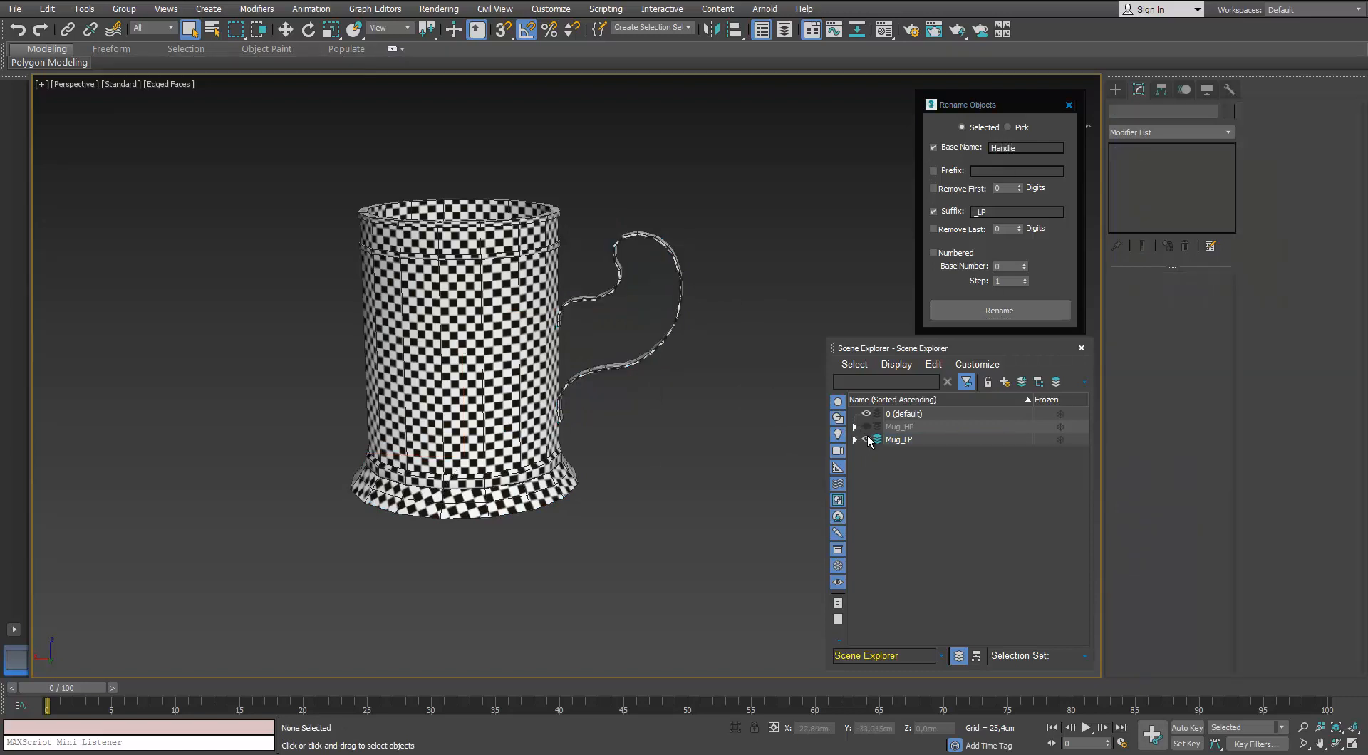
click(866, 440)
click(866, 427)
click(900, 428)
Rename the high-poly handle as Handle_HP and the high-poly flared base as Base_HP.
click(673, 307)
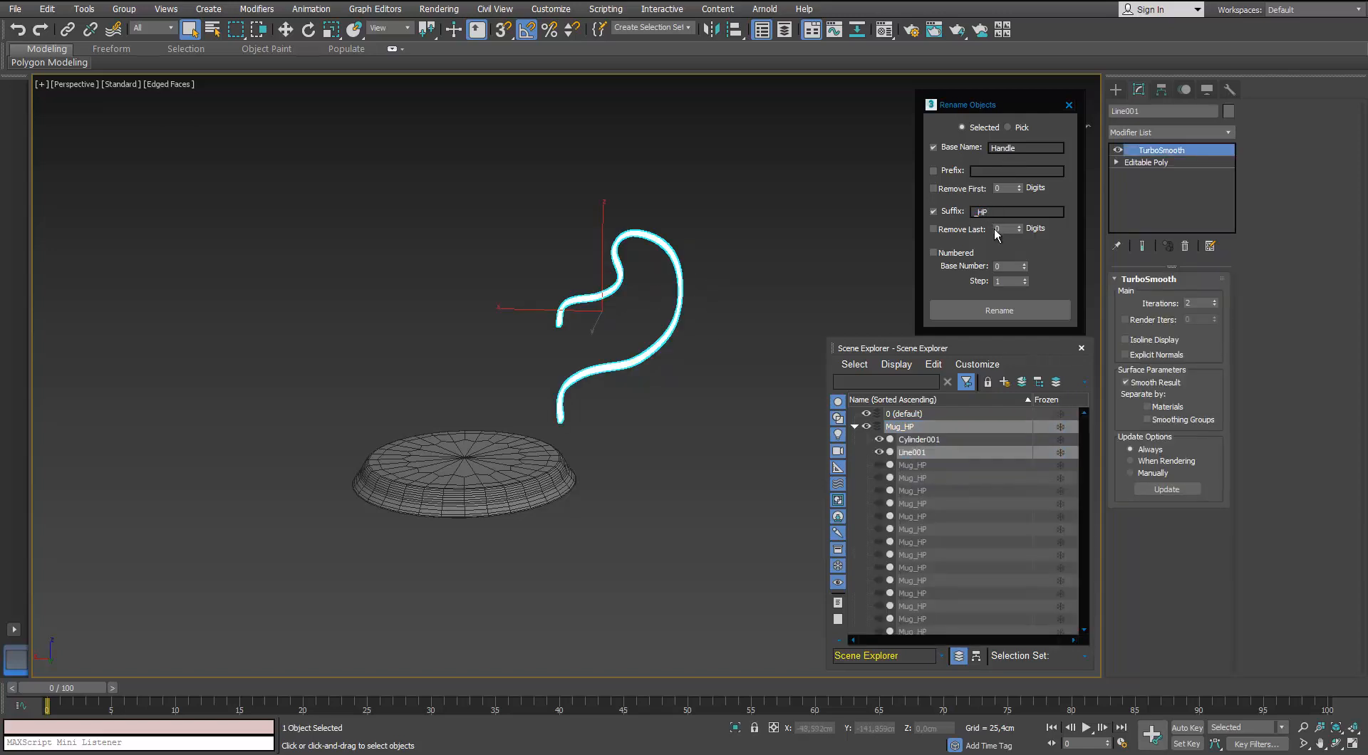
click(999, 310)
click(570, 474)
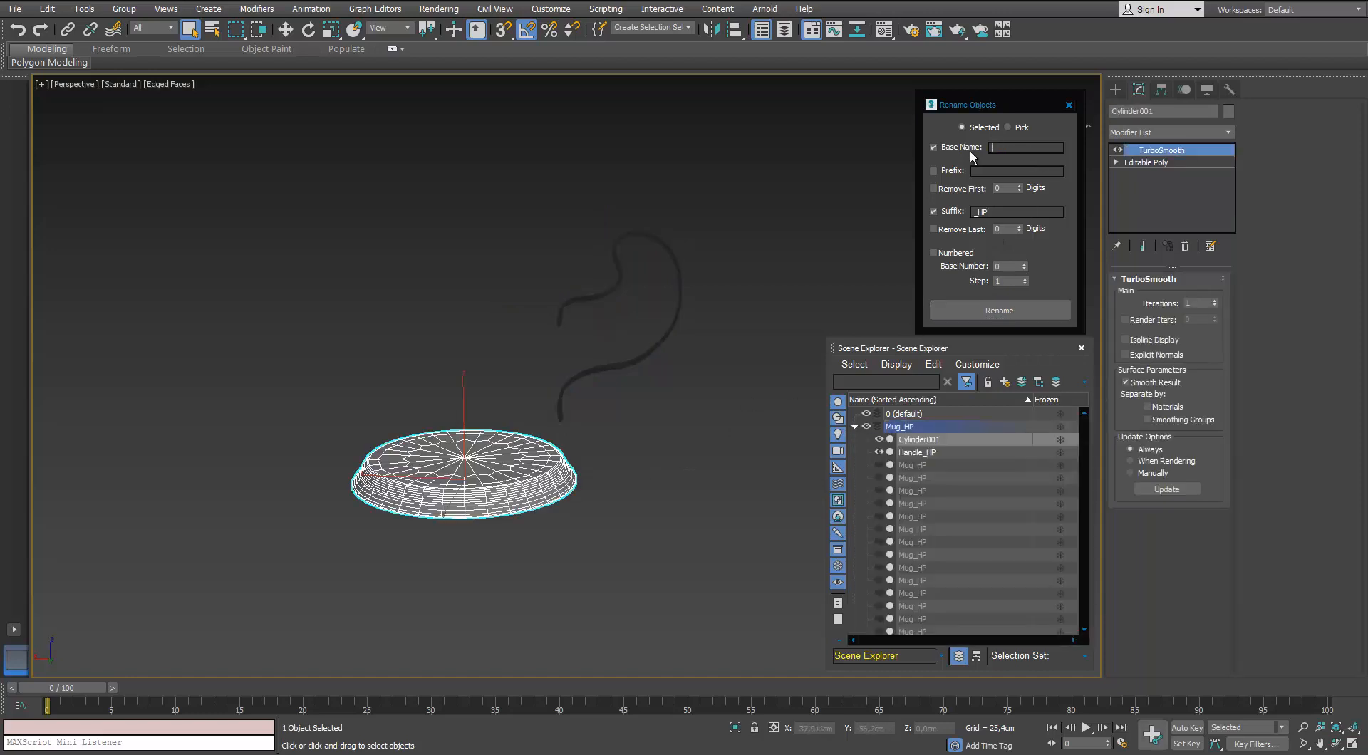
click(965, 314)
Switch visibility back to the Mug_LP layer and rename the low-poly flared base as Base_LP.
click(864, 427)
click(867, 440)
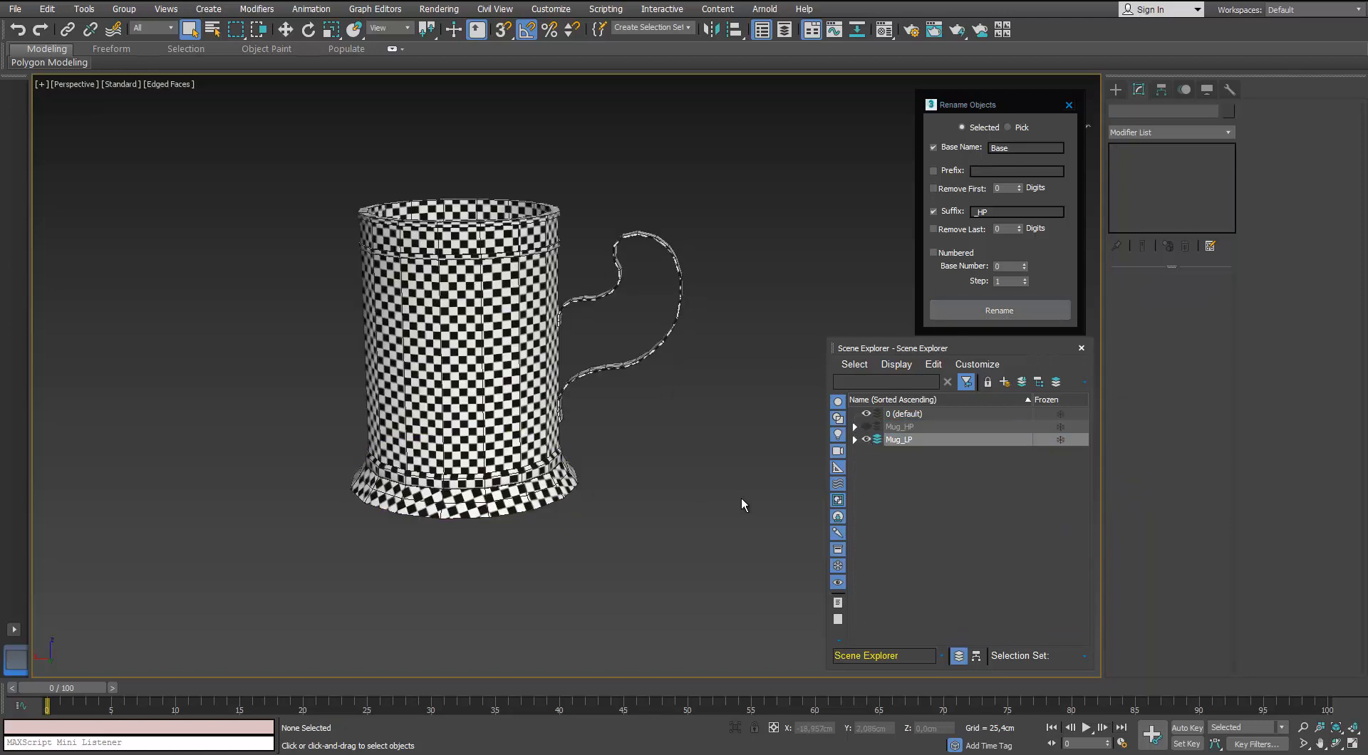
click(534, 490)
key(w)
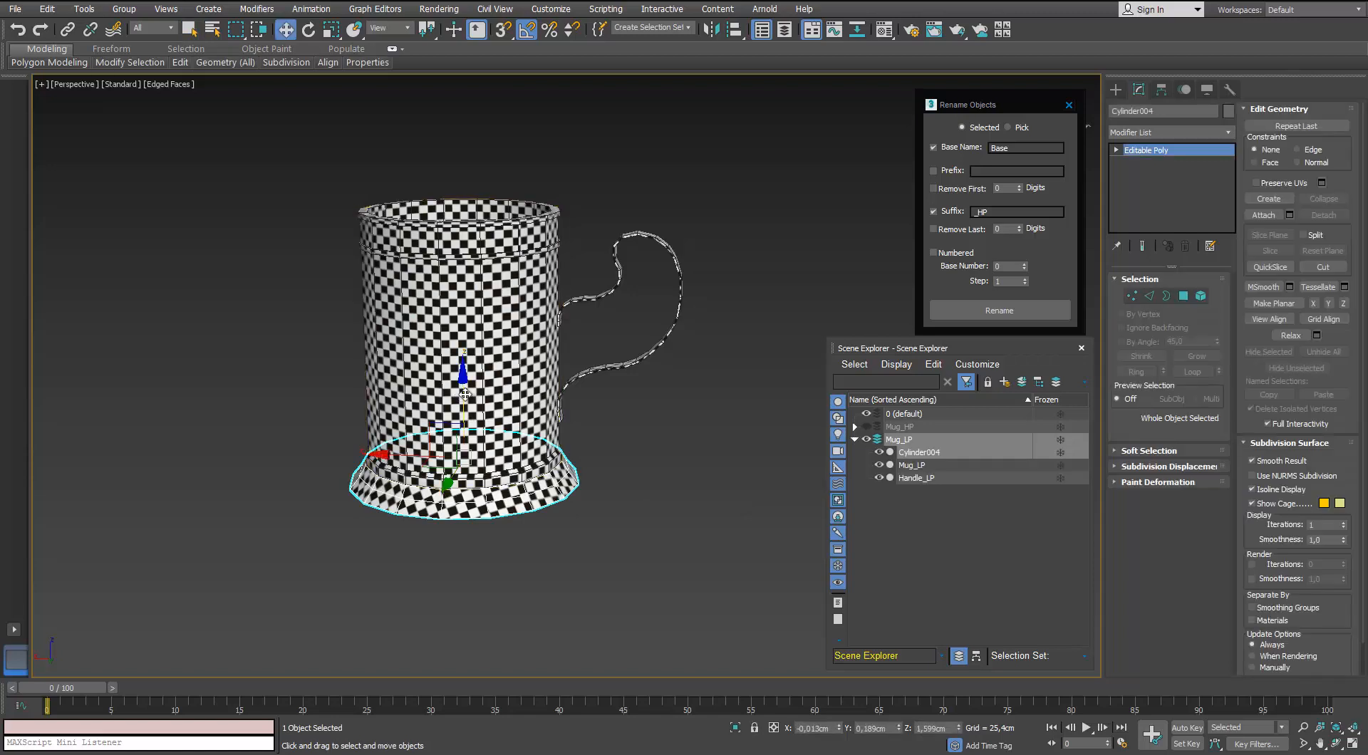
drag(466, 394, 489, 542)
key(ctrl+z)
click(1005, 309)
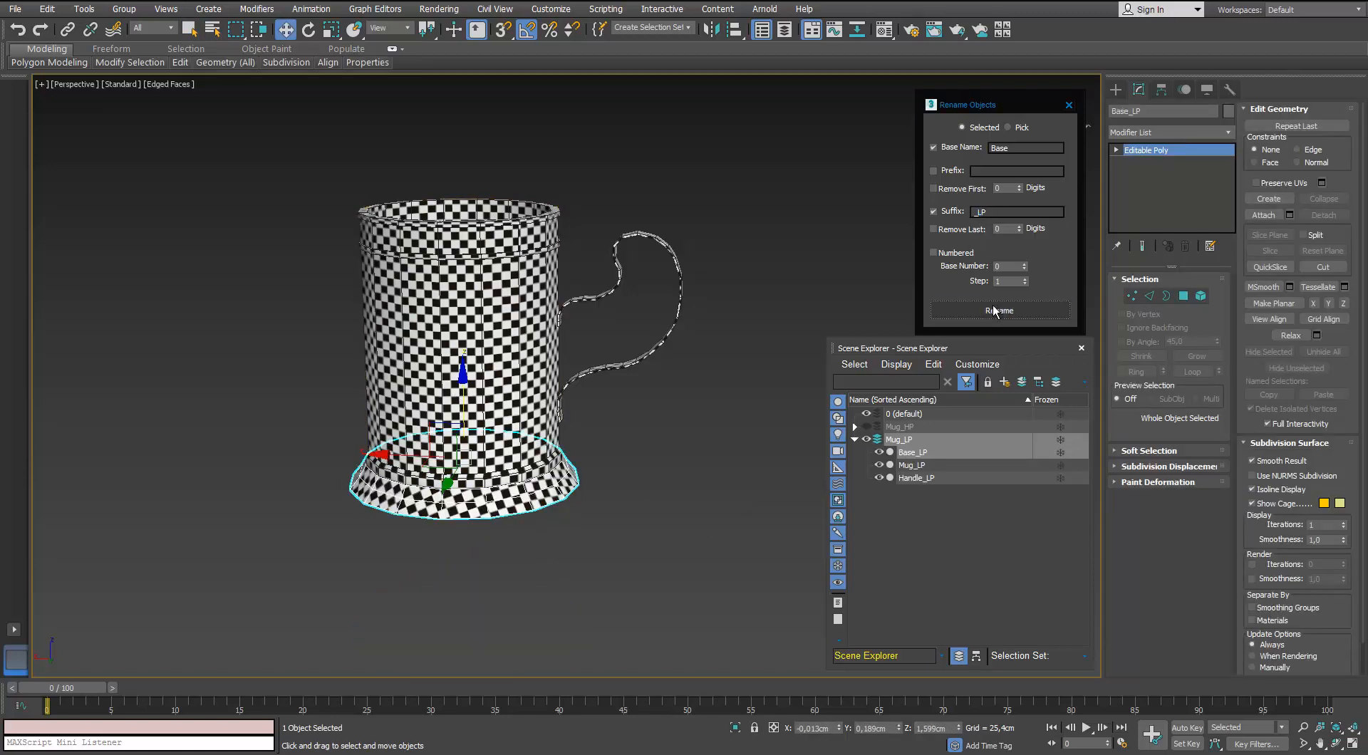
key(ctrl+d)
drag(931, 347, 932, 352)
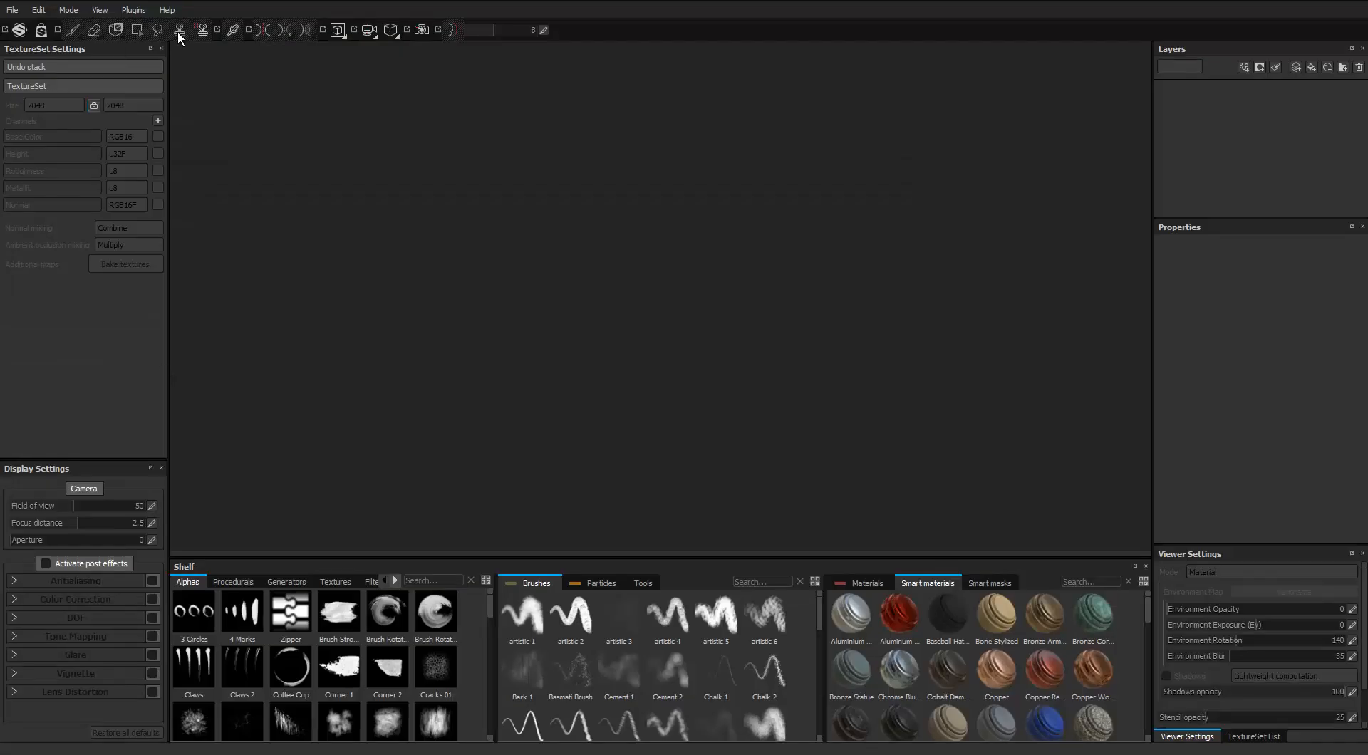
Create a project from the low-poly mug mesh with the pbr-metal-rough-HQ template, DirectX normals and 2048 resolution.
click(12, 10)
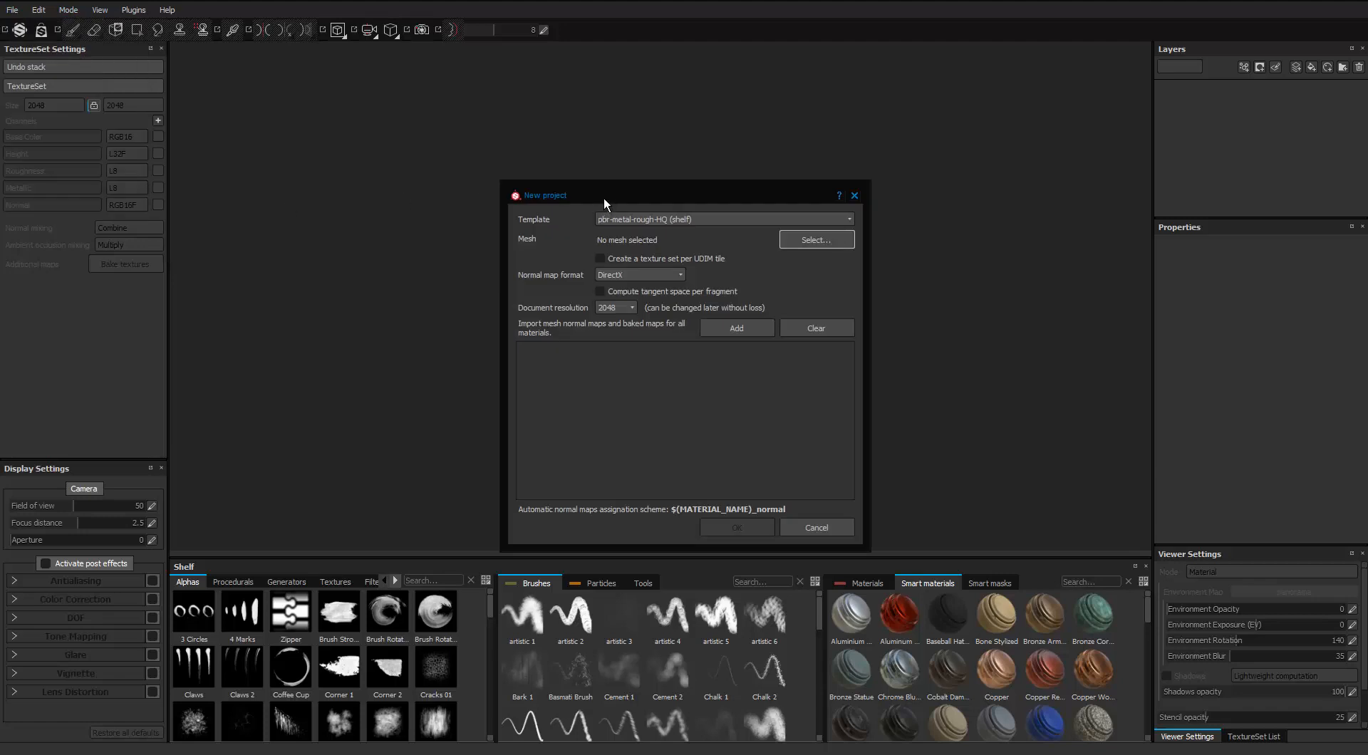
drag(605, 199, 607, 164)
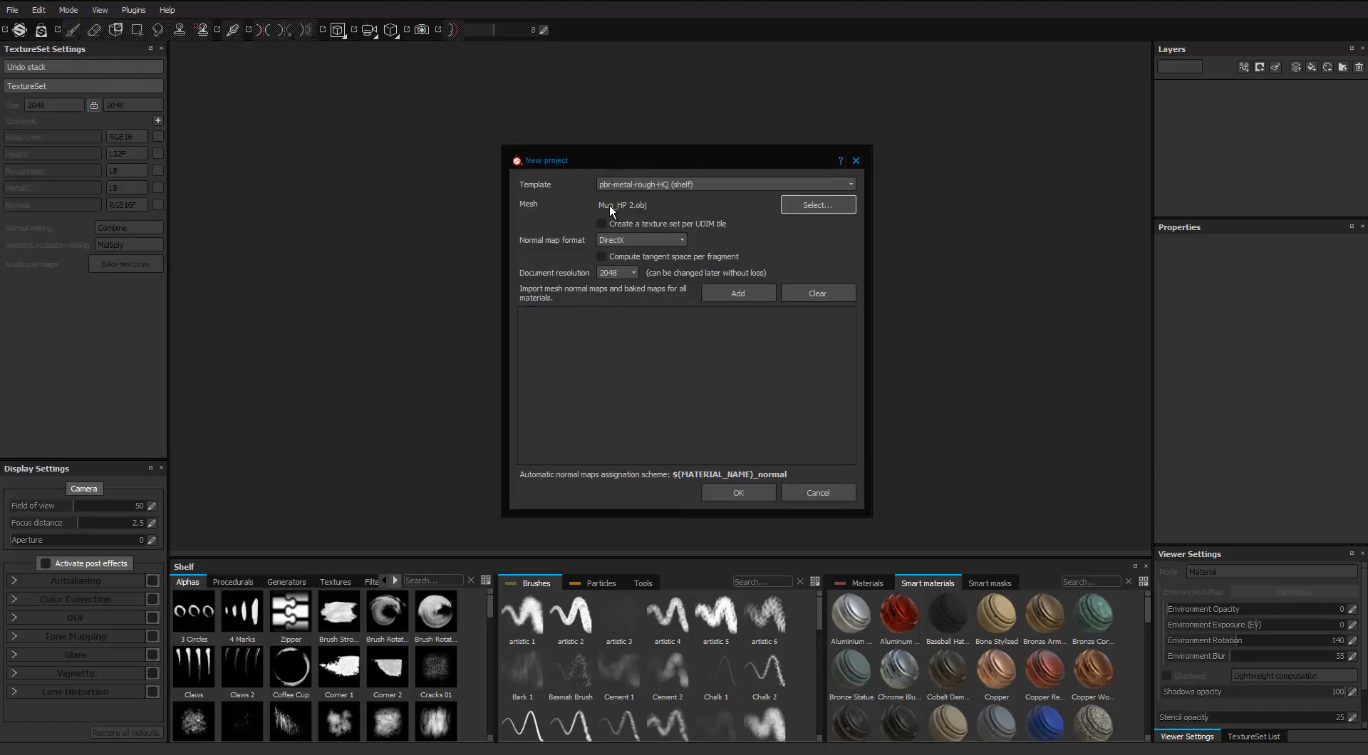
click(720, 490)
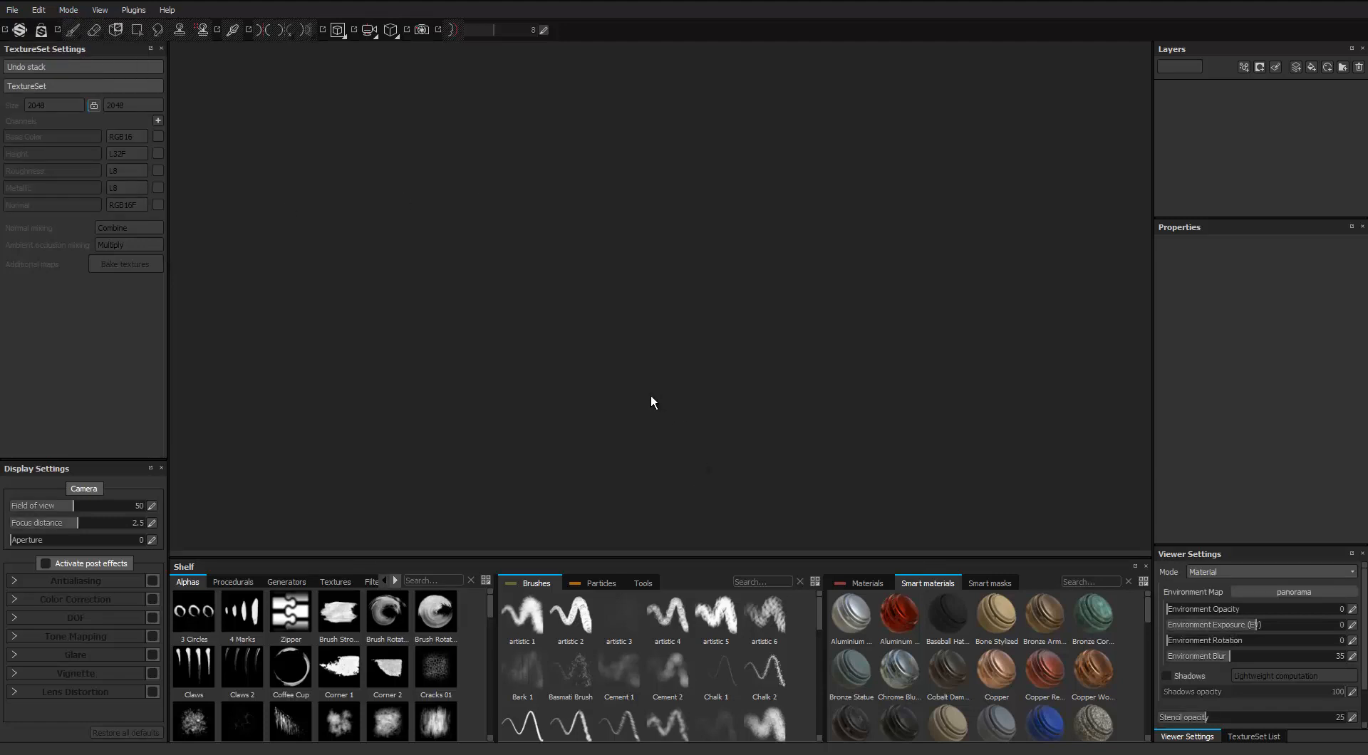
click(741, 339)
scroll(504, 391, down, 4)
alt+drag(503, 391, 421, 358)
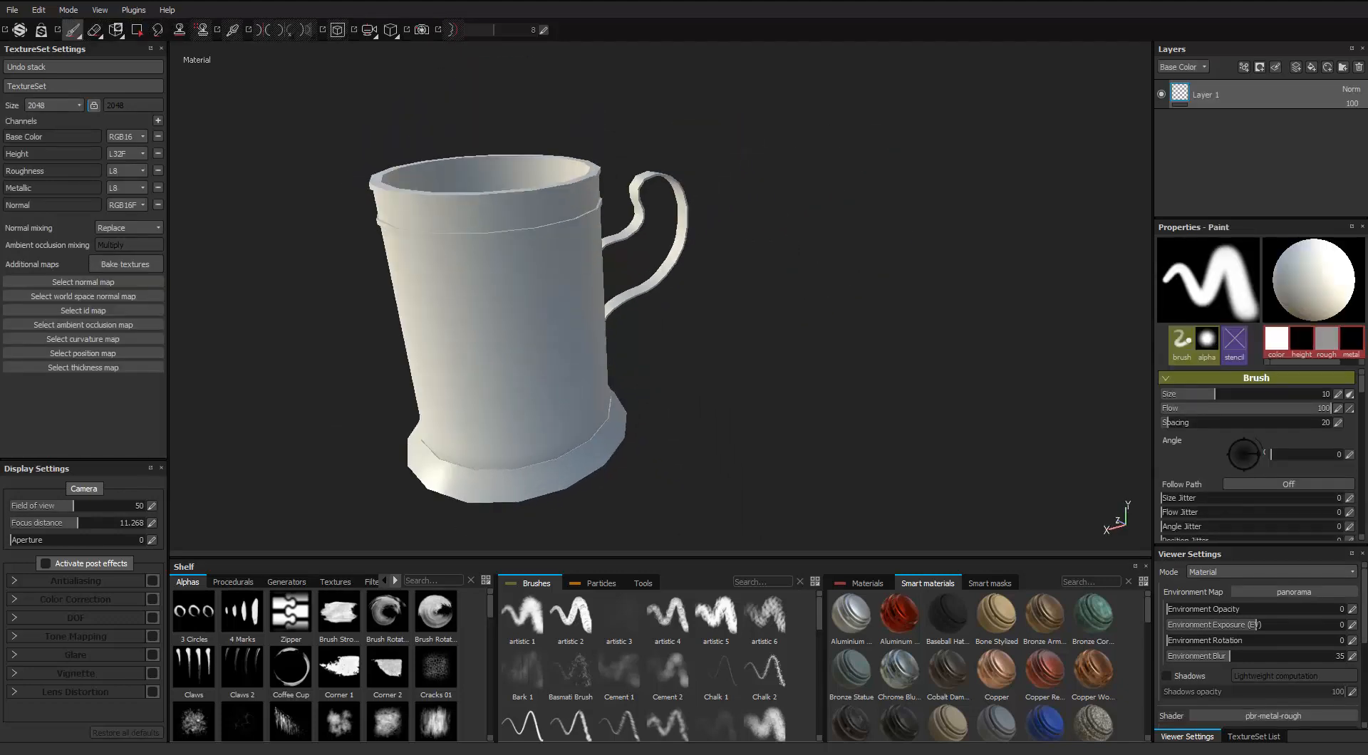
scroll(417, 358, down, 2)
alt+middle_drag(413, 358, 385, 355)
mouse_move(386, 354)
alt+mouse_down()
mouse_move(510, 360)
mouse_move(342, 321)
mouse_move(412, 341)
alt+mouse_up()
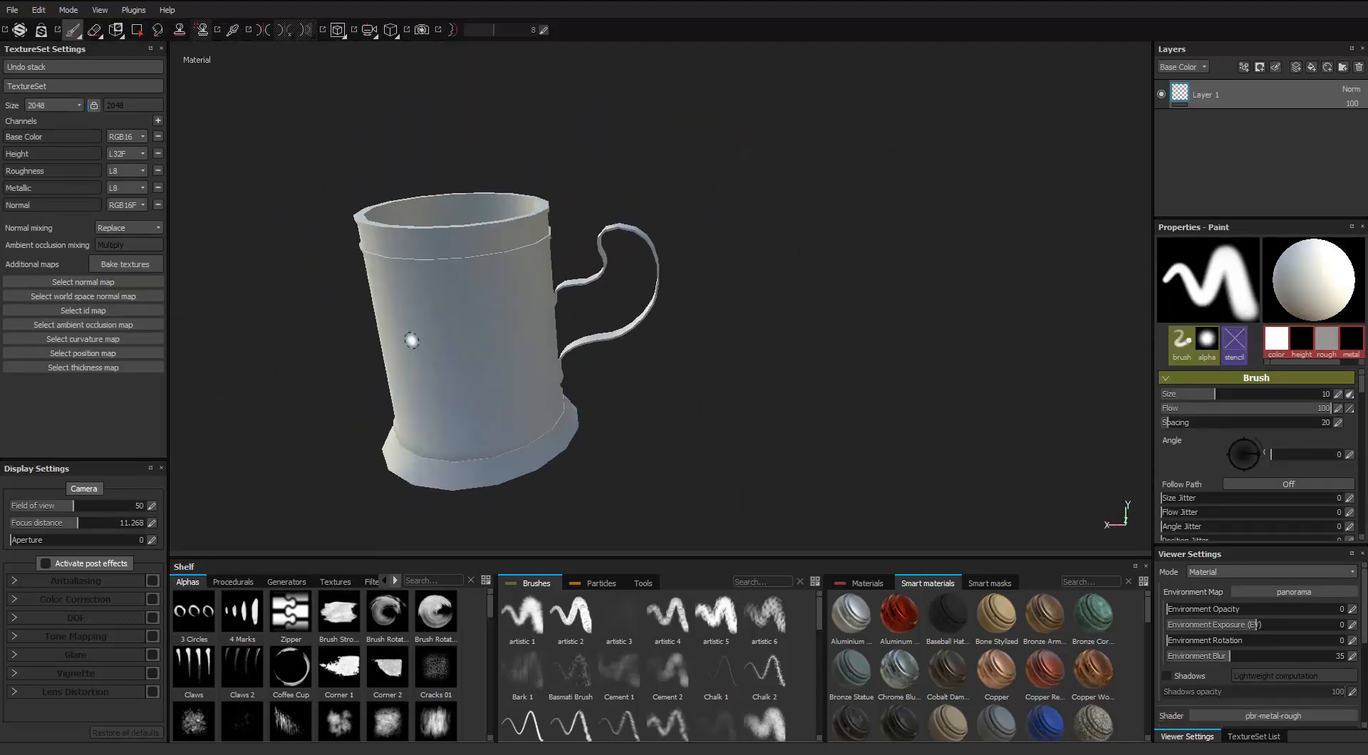
Set normal mixing to Combine and load Mug_HP 2.obj as the high definition mesh for texture baking.
click(140, 227)
click(138, 245)
click(136, 264)
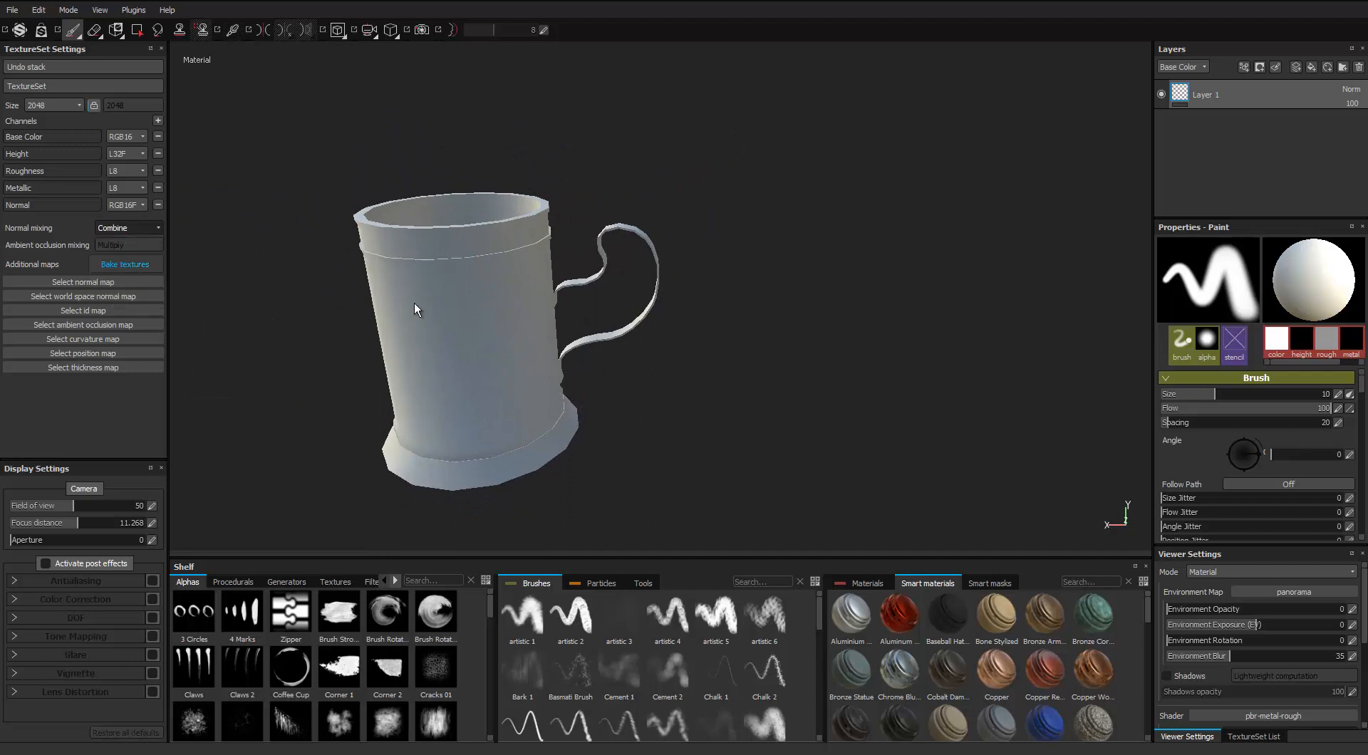
click(576, 154)
click(481, 197)
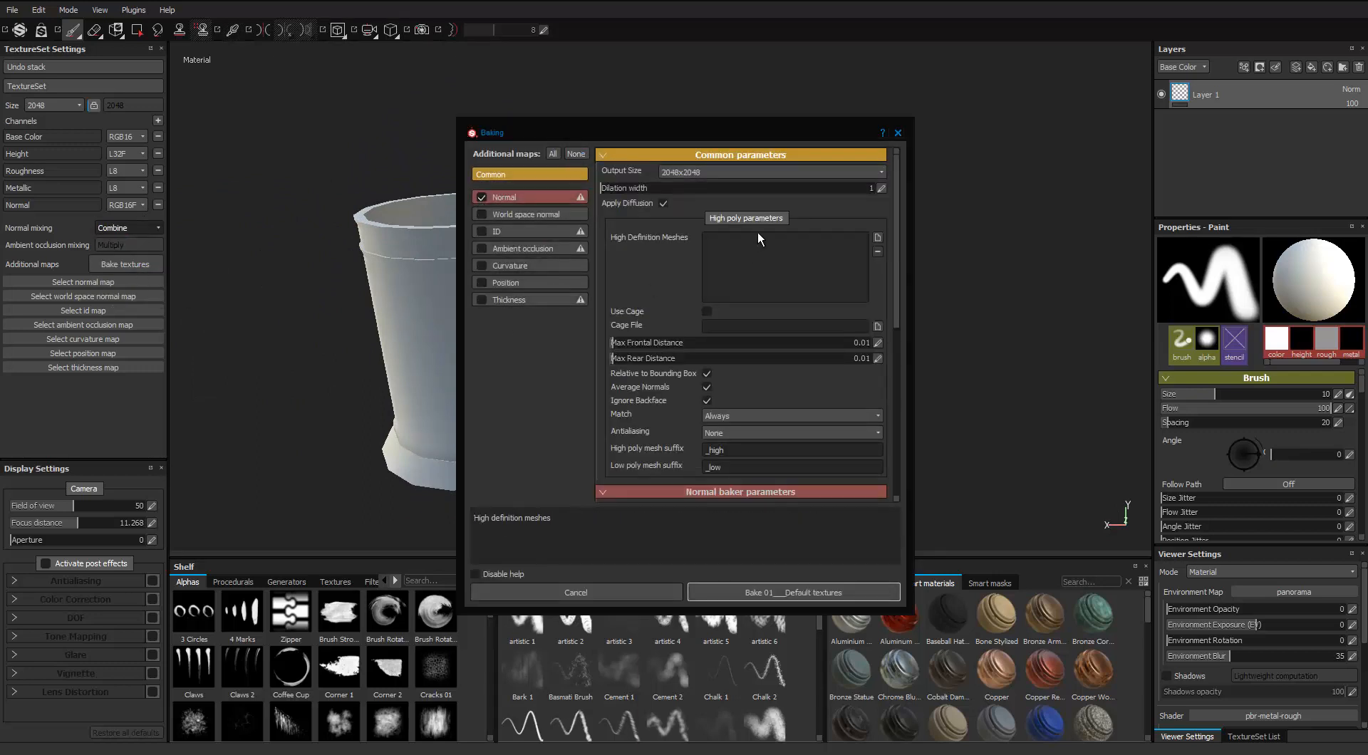
click(877, 240)
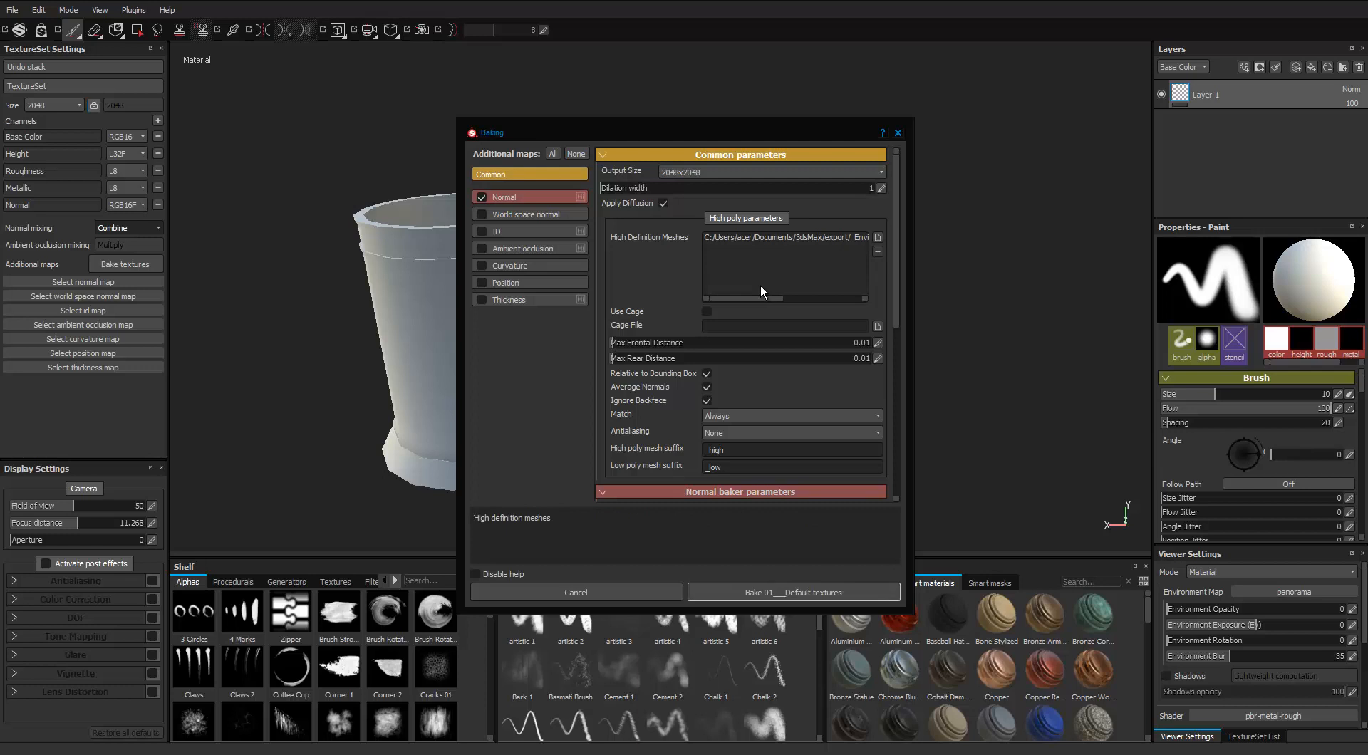
drag(763, 299, 851, 306)
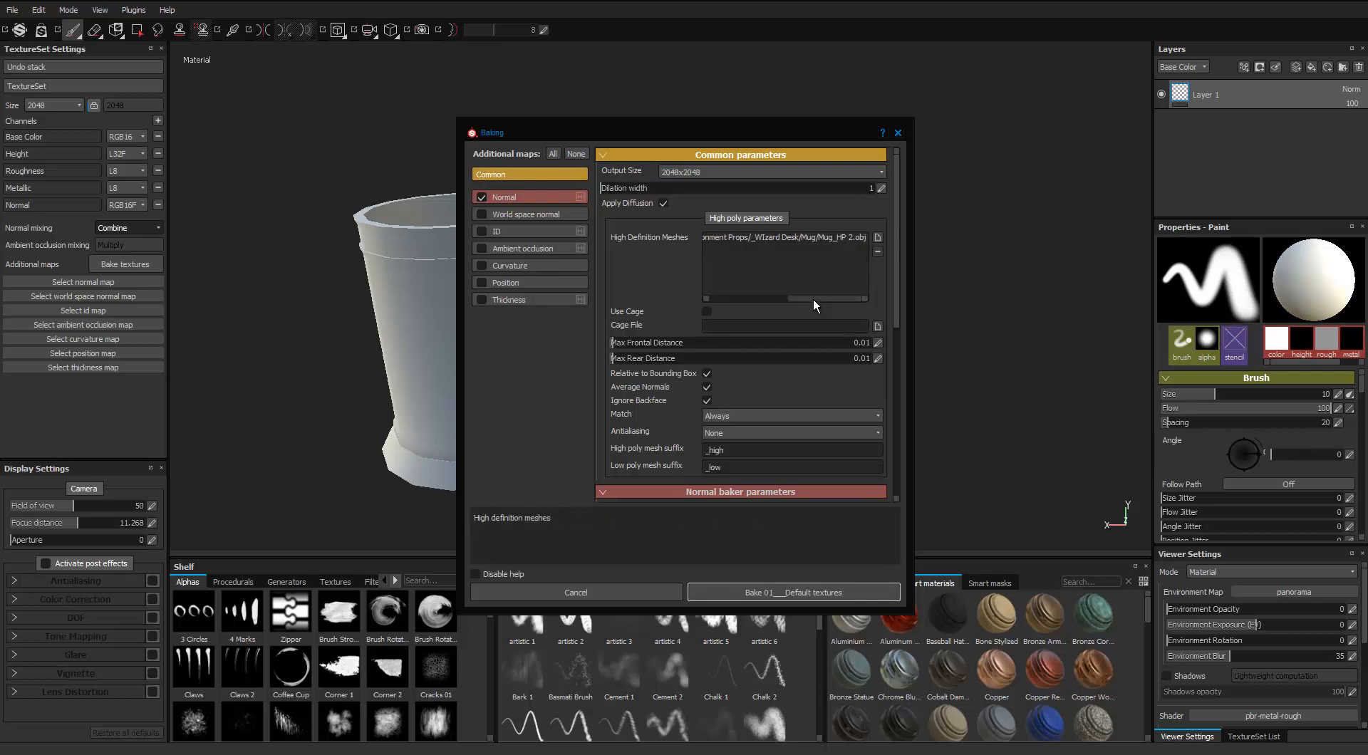
Match the meshes By Mesh Name with high-poly suffix _HP and low-poly suffix _LP, and bake the normal map.
click(719, 416)
click(719, 431)
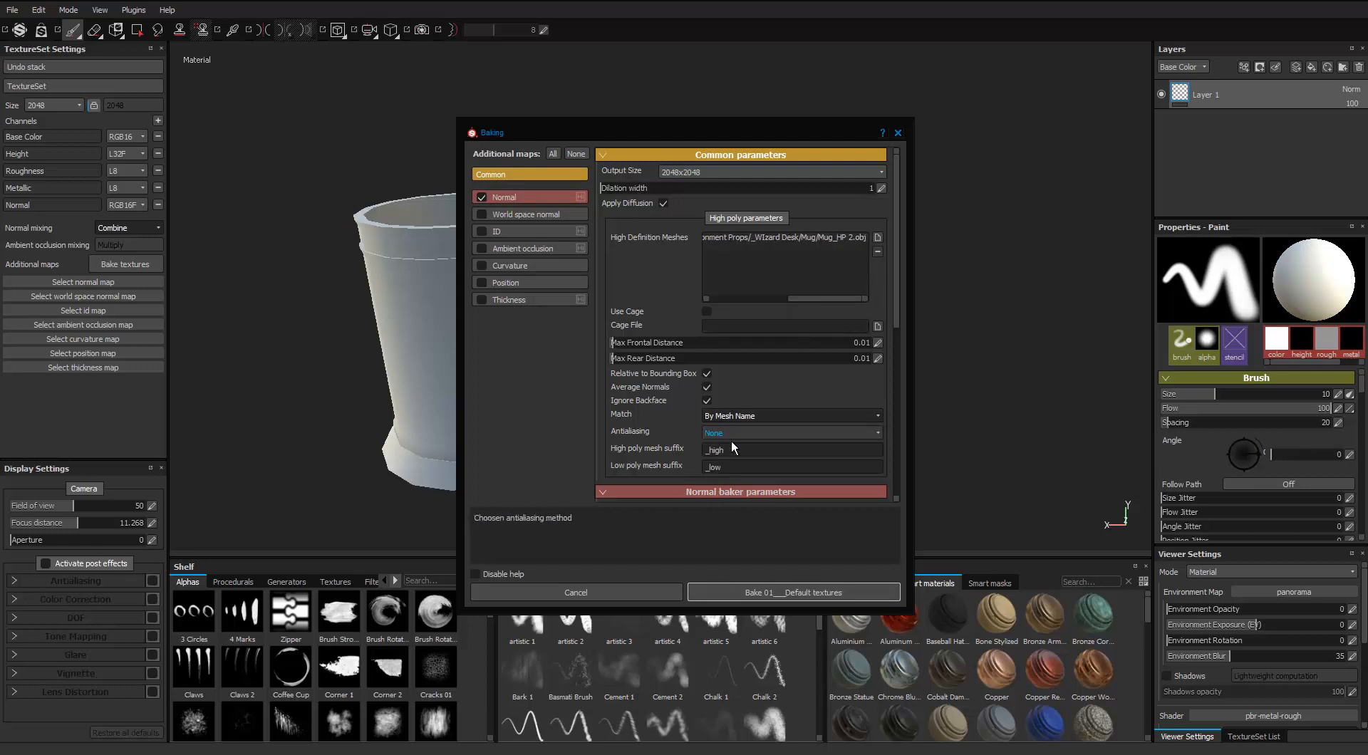
text(HP)
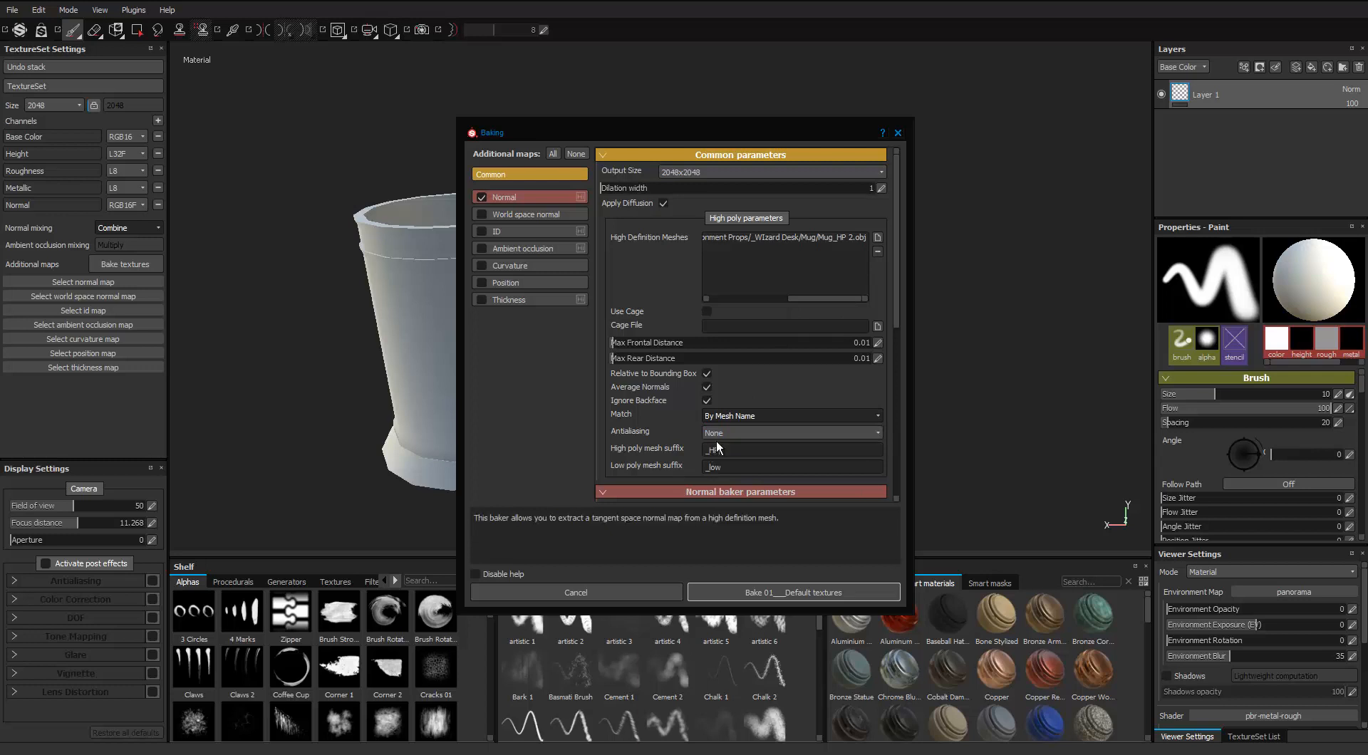
click(731, 468)
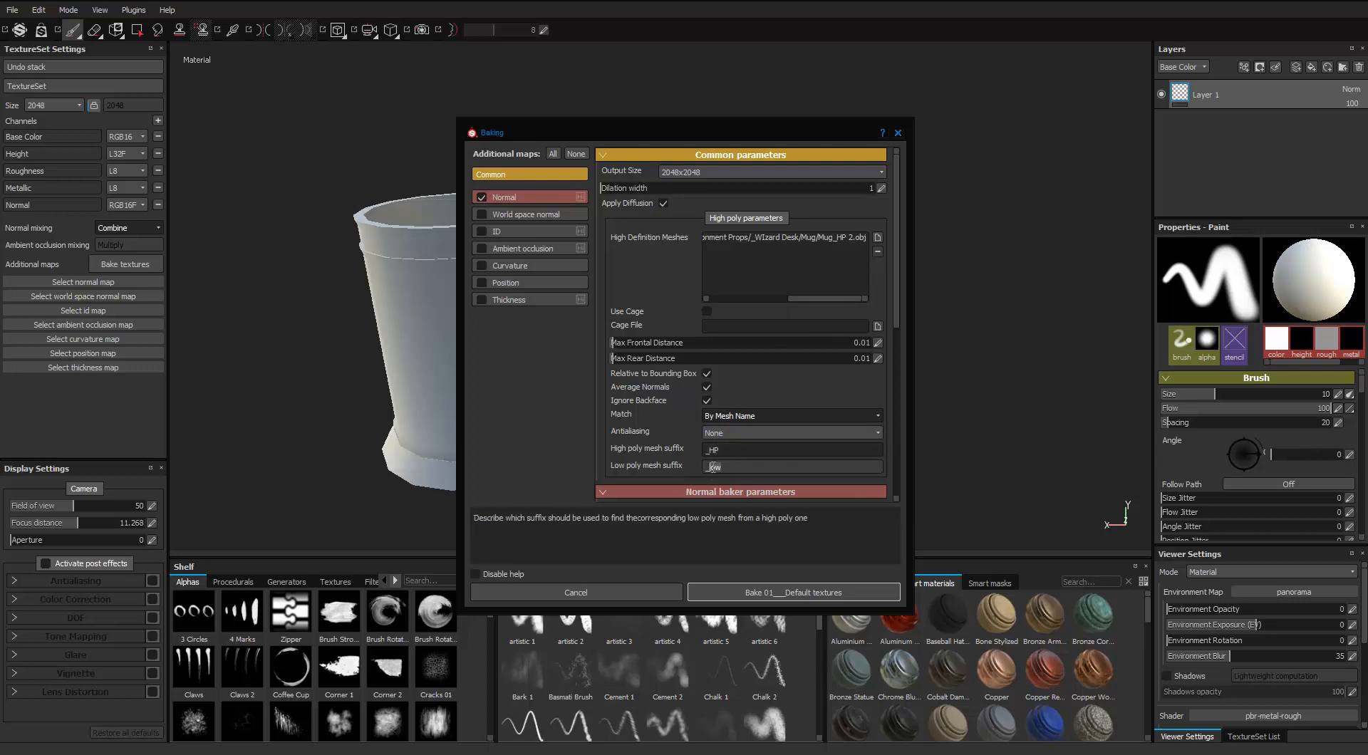
click(733, 591)
click(682, 384)
alt+middle_drag(632, 354, 765, 327)
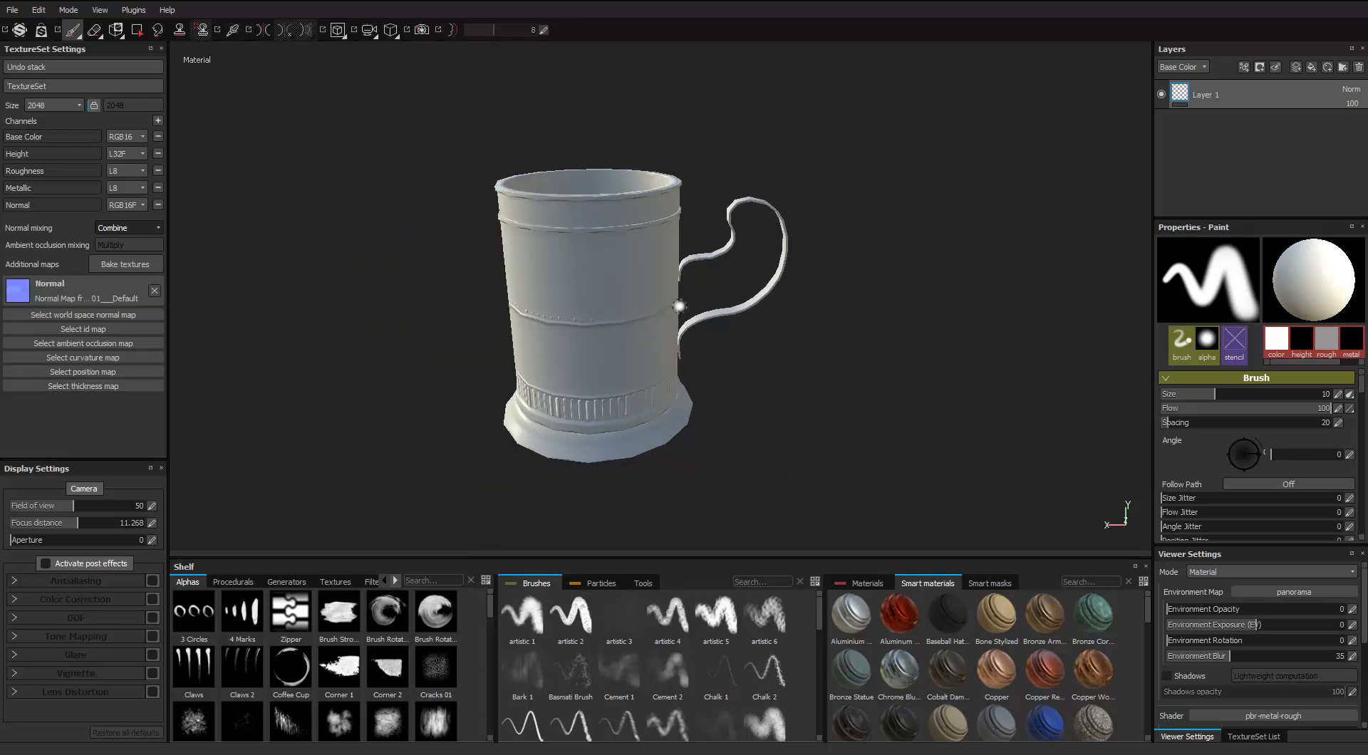
Rotate the environment lighting around the mug to 182.
right_click(704, 298)
click(815, 233)
shift+right_drag(804, 237, 768, 256)
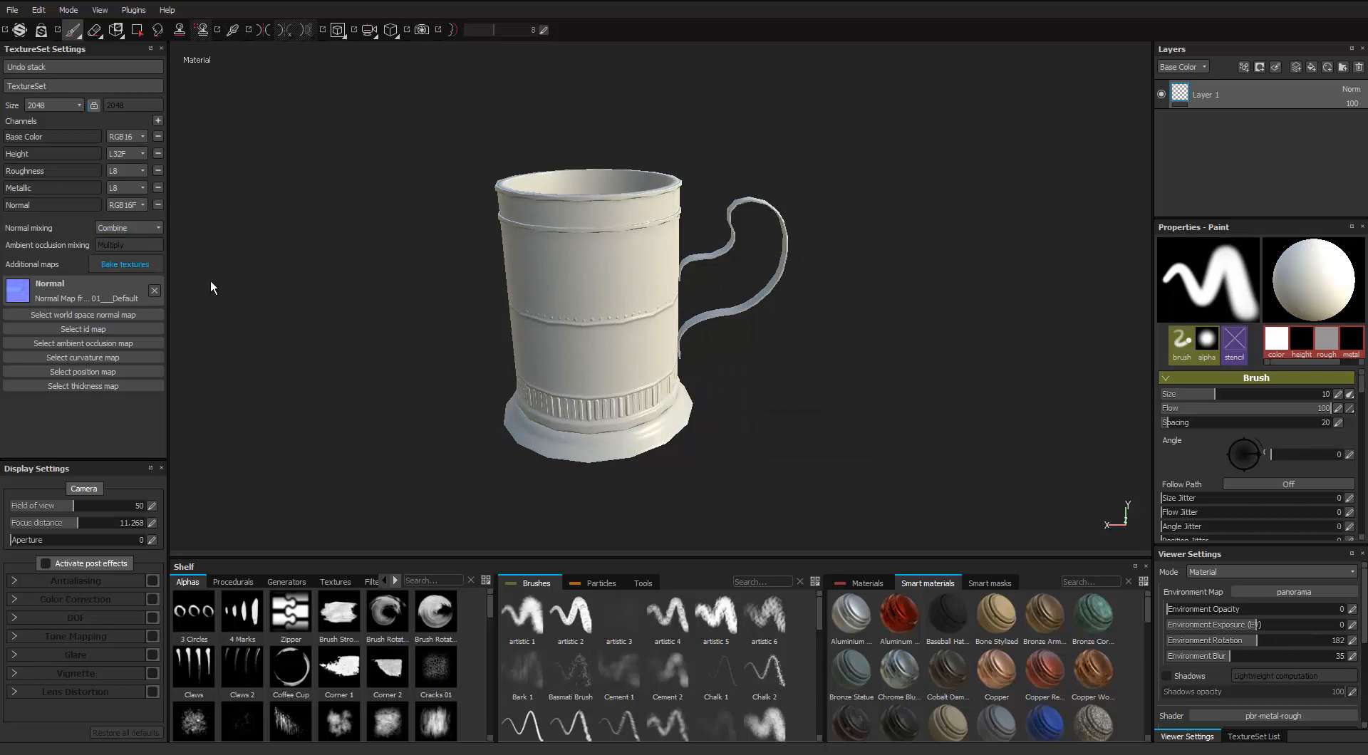
Reopen the bake settings, match By Mesh Name and choose an antialiasing method.
click(729, 419)
click(727, 434)
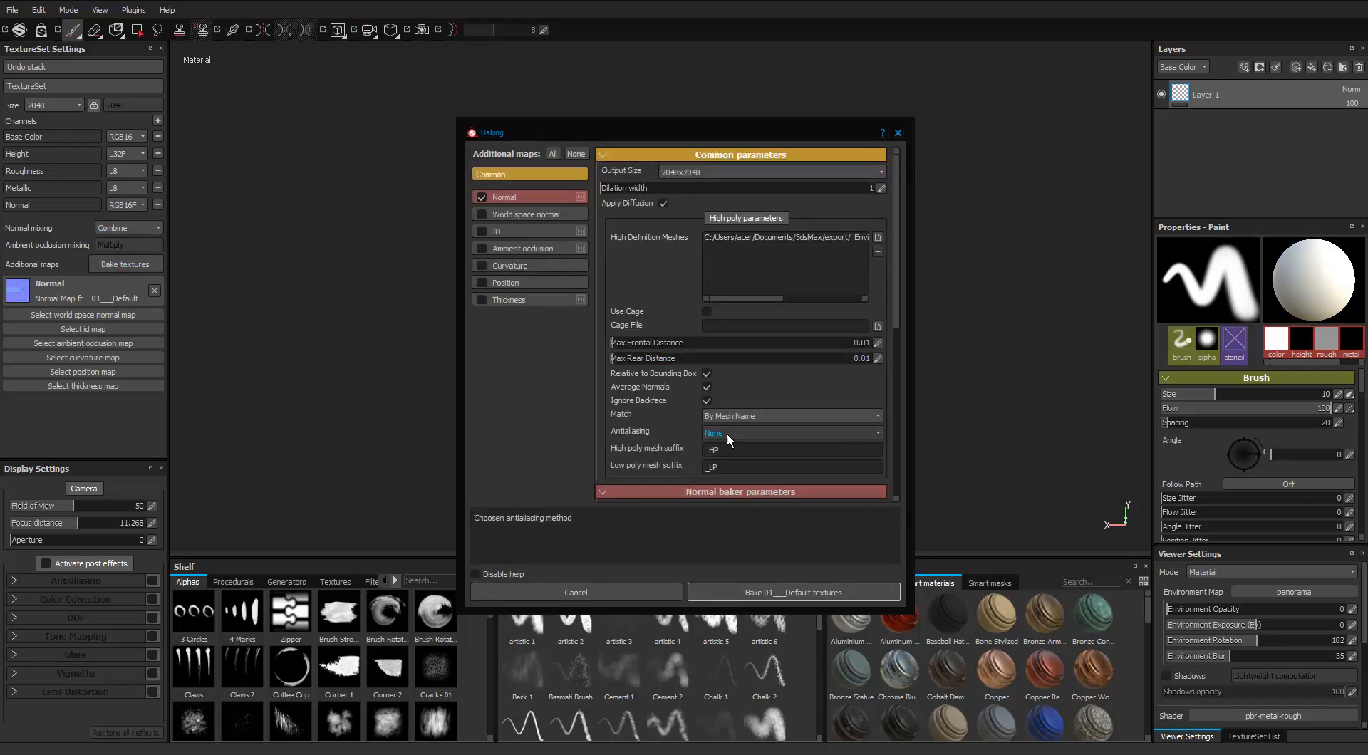
click(727, 436)
click(728, 466)
Enable the world space normal and ID maps, with the ID color generator set to Random.
click(485, 213)
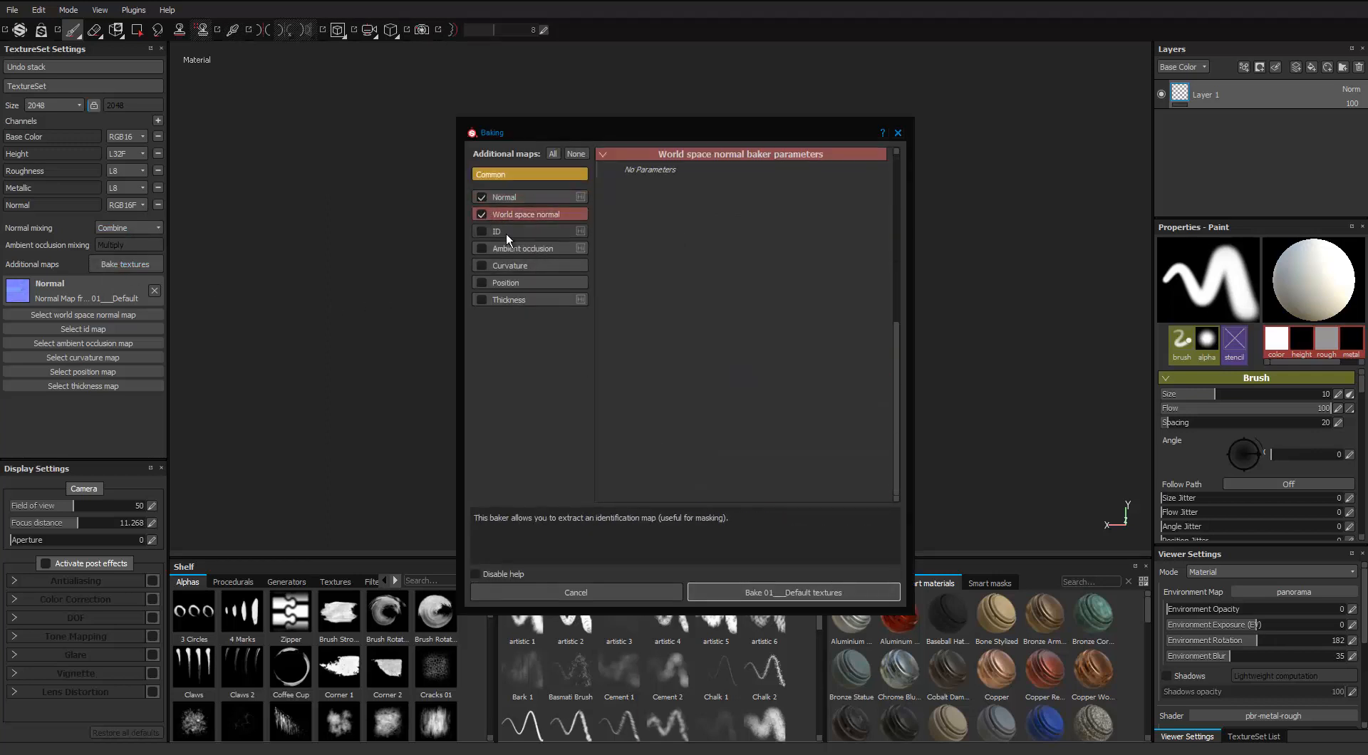
click(495, 234)
click(705, 188)
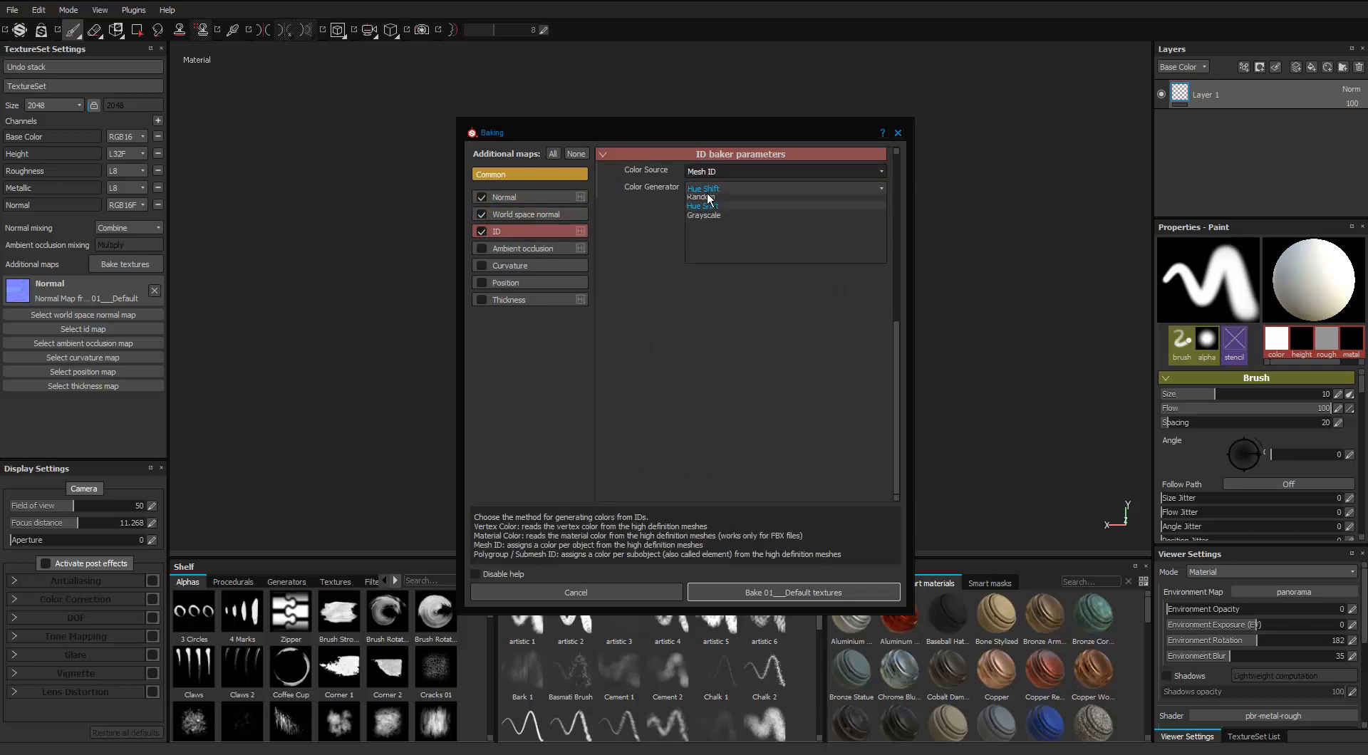
click(704, 216)
click(709, 189)
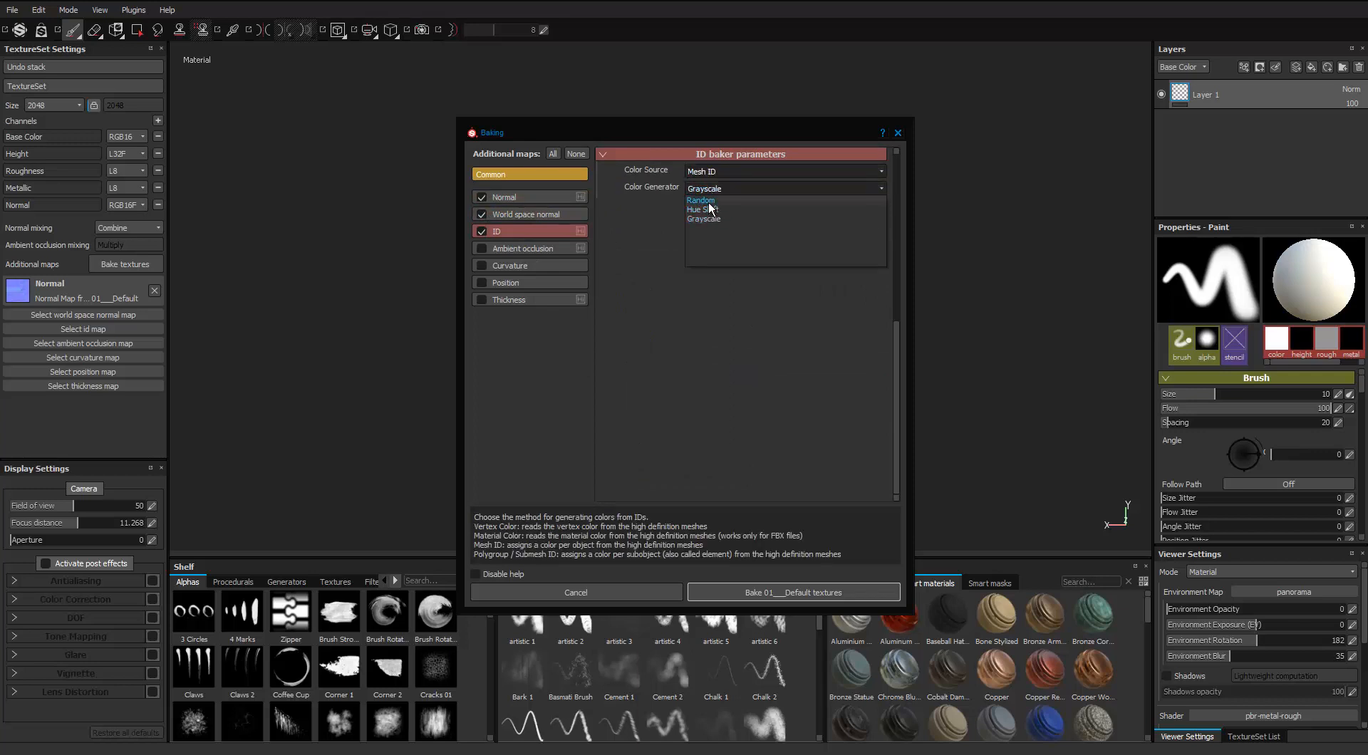
click(708, 201)
Enable the ambient occlusion map and choose its self occlusion mode.
click(518, 249)
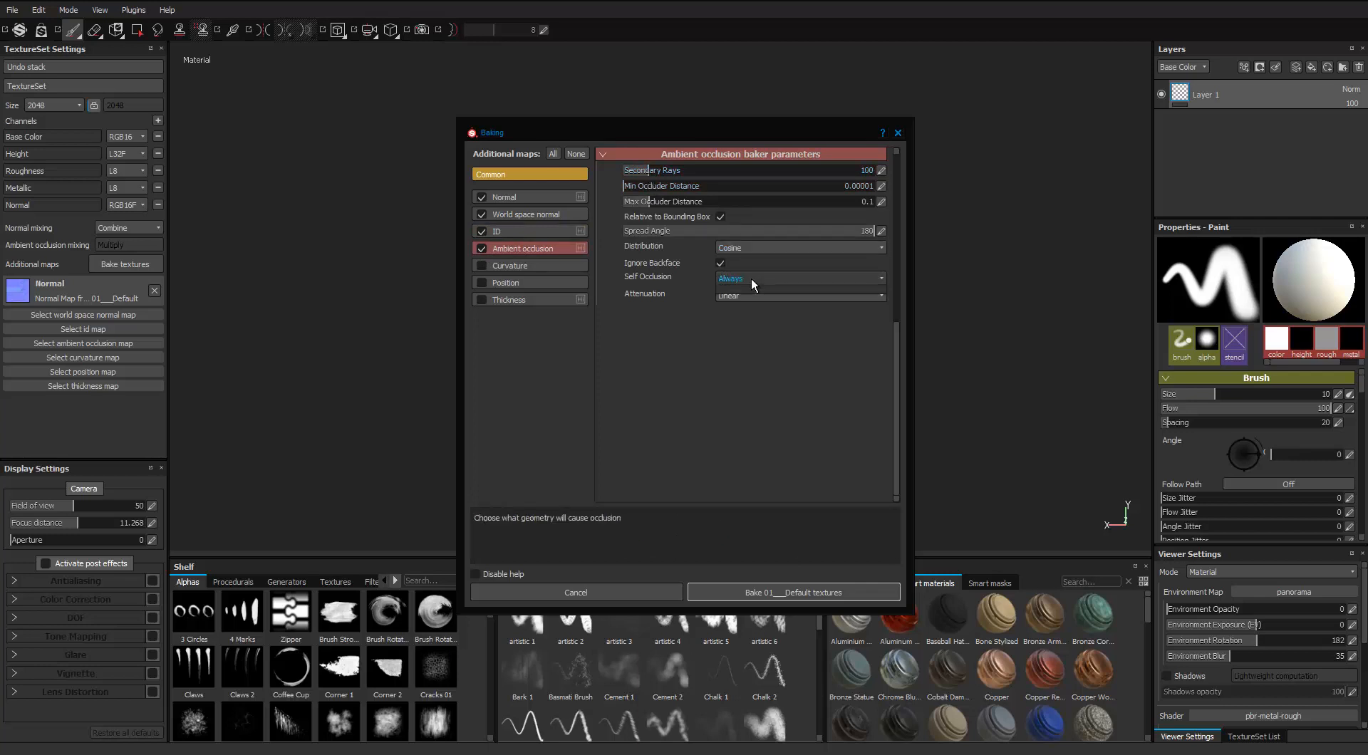
click(751, 280)
click(749, 307)
Add the curvature, position and thickness maps, limit thickness self occlusion to Only Same Mesh Name, and bake the textures.
click(485, 268)
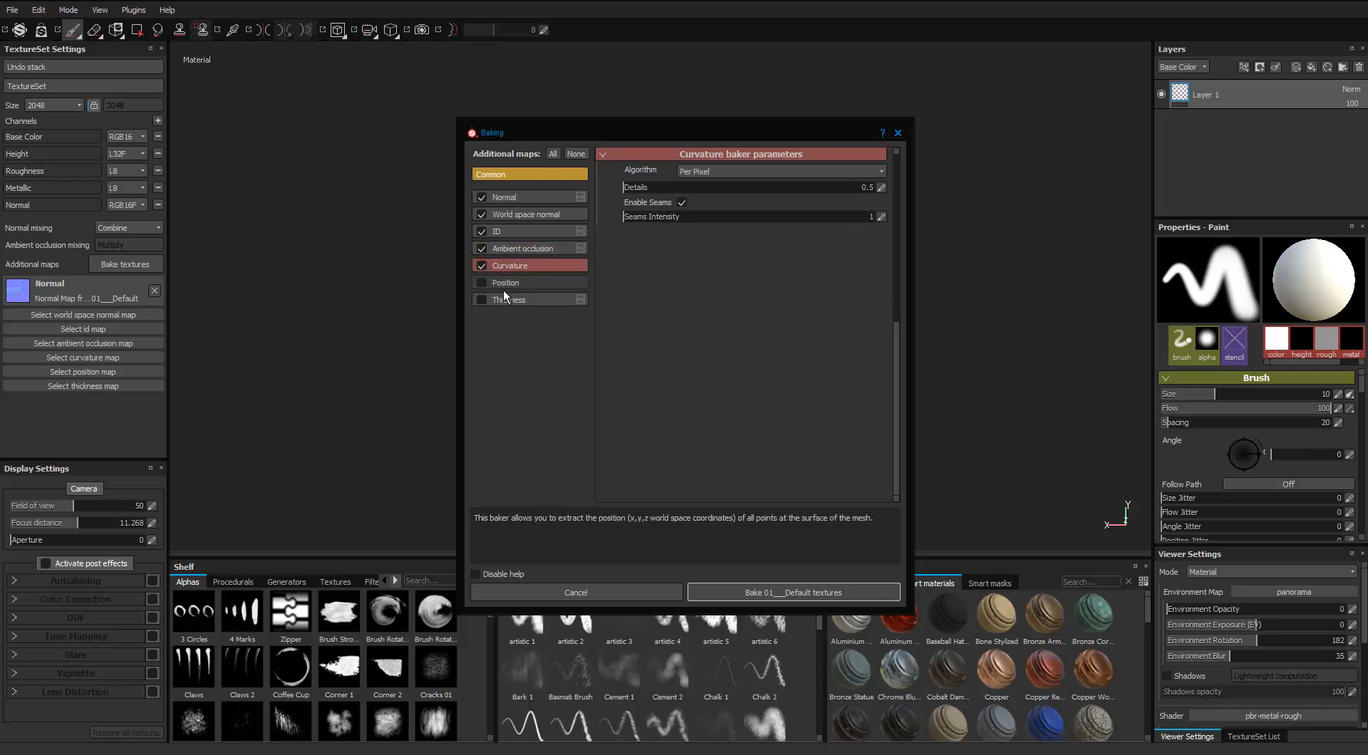
click(482, 283)
click(511, 299)
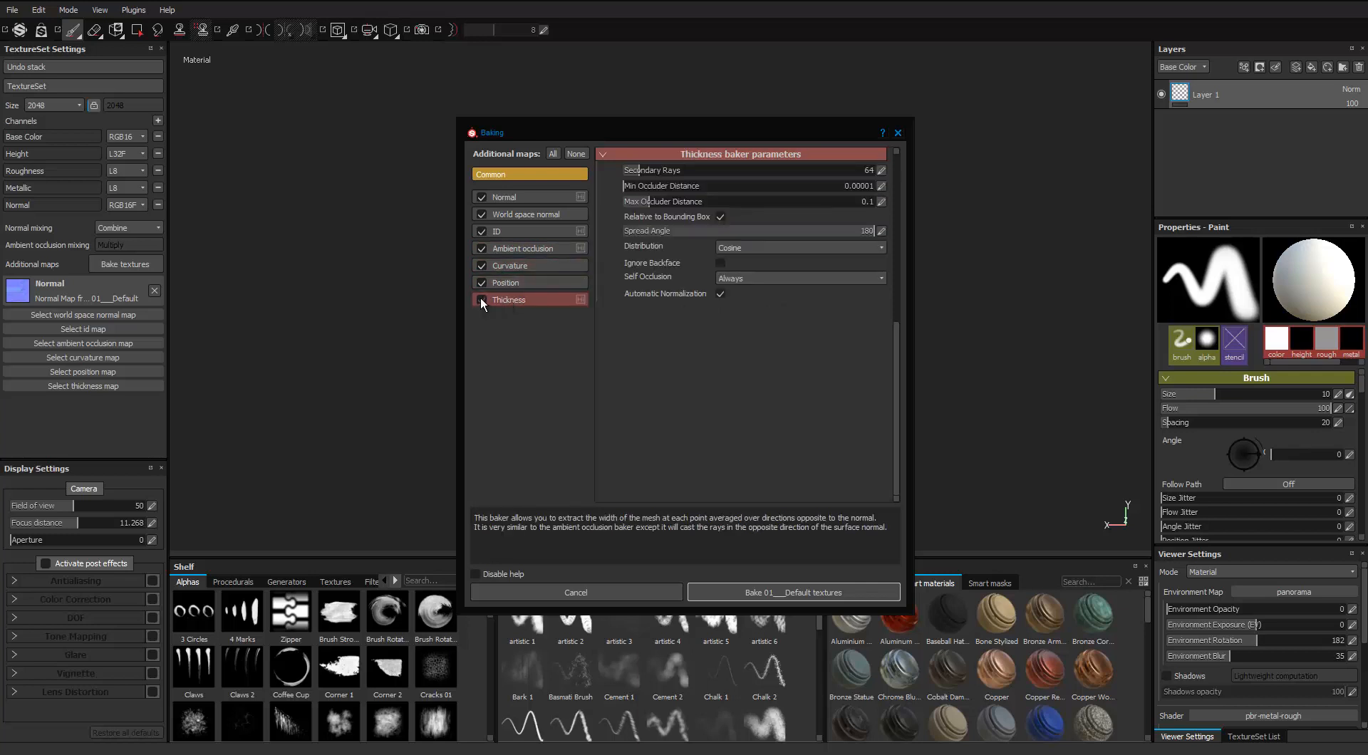
click(748, 279)
click(744, 288)
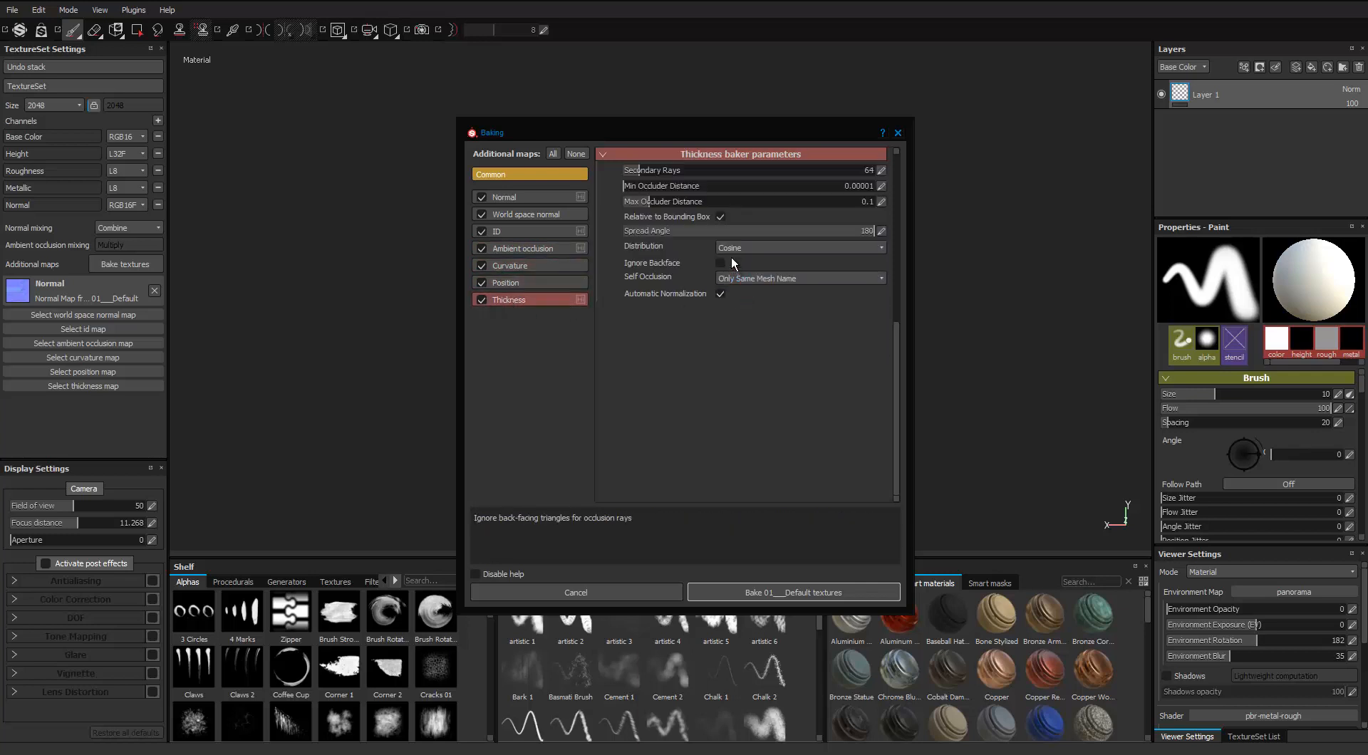
click(766, 596)
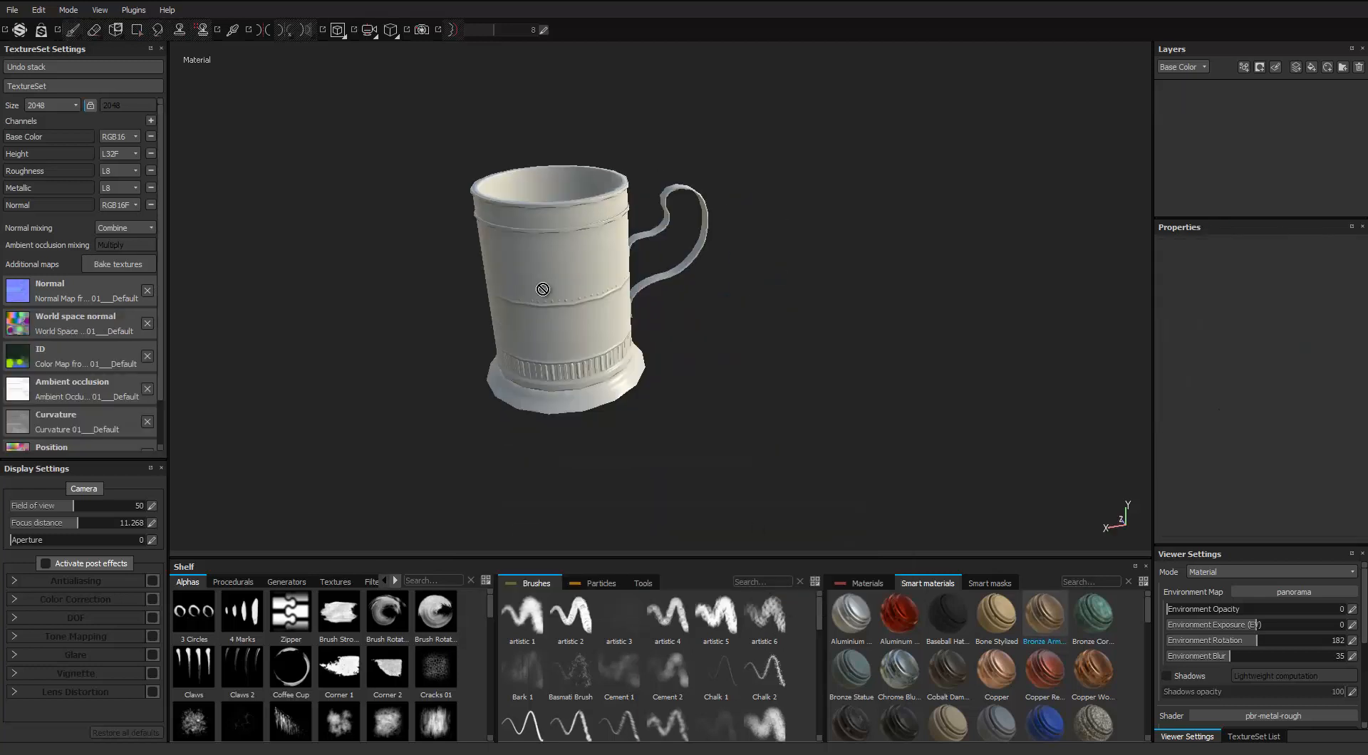
Apply the Bronze Armor smart material to the mug.
scroll(785, 357, up, 2)
alt+drag(785, 357, 773, 362)
scroll(784, 359, down, 2)
alt+middle_drag(784, 358, 897, 367)
scroll(785, 359, up, 2)
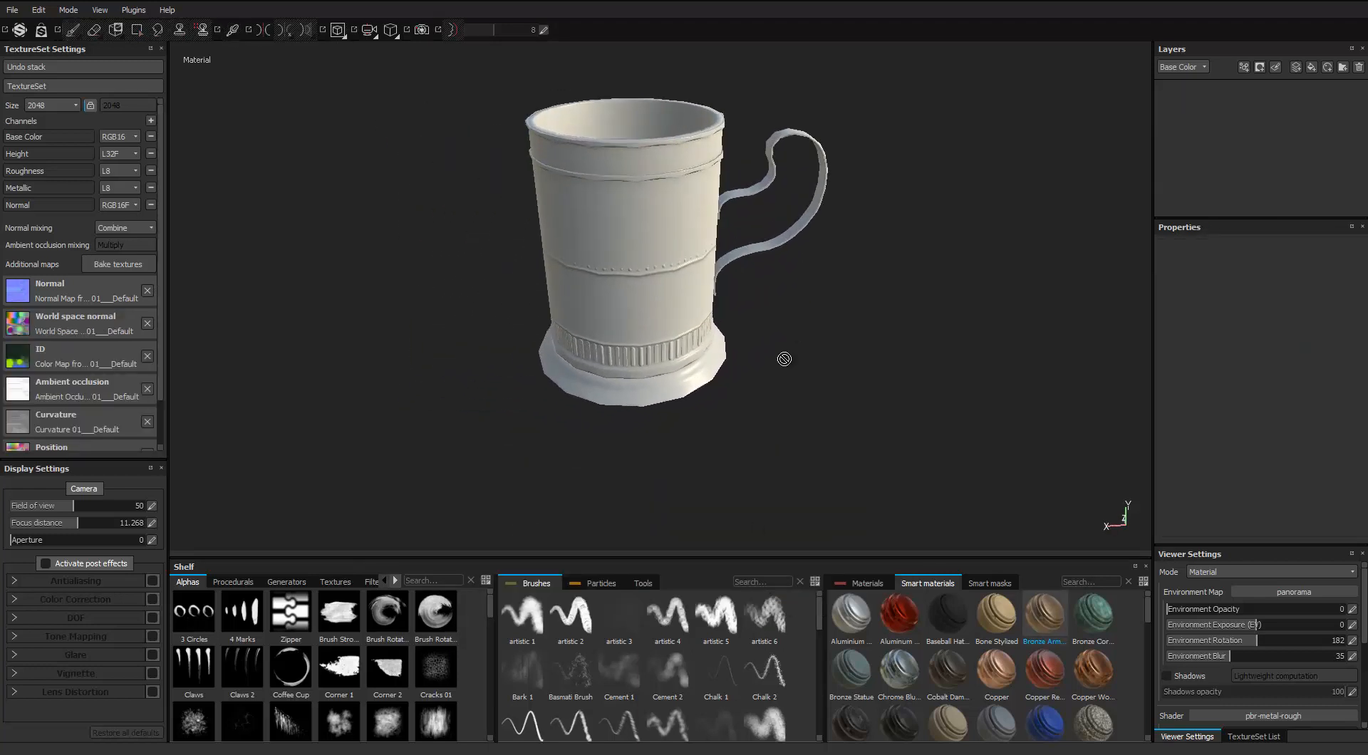
alt+drag(784, 358, 785, 358)
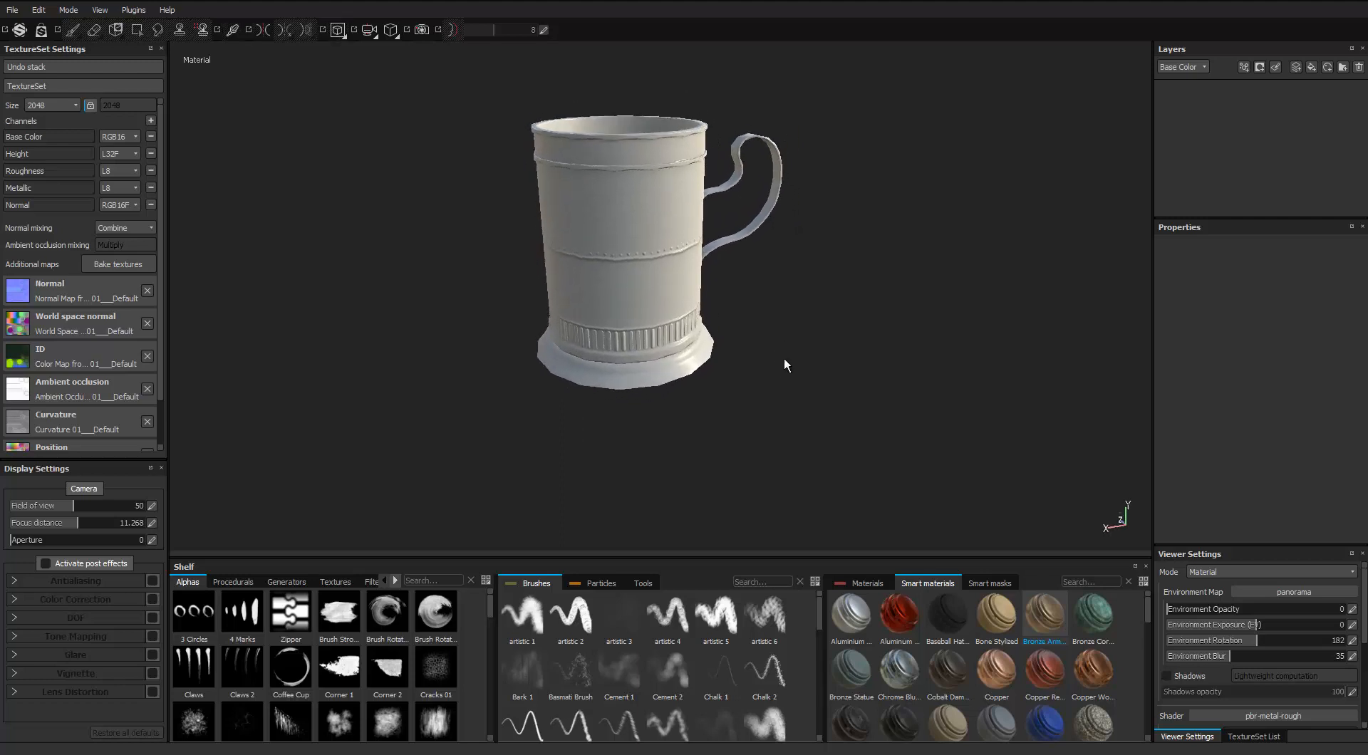
drag(1045, 614, 784, 358)
scroll(785, 359, down, 5)
Export the mug's textures as 8-bit png files at 2048x2048 with the Document channels + Normal + AO configuration.
right_click(785, 358)
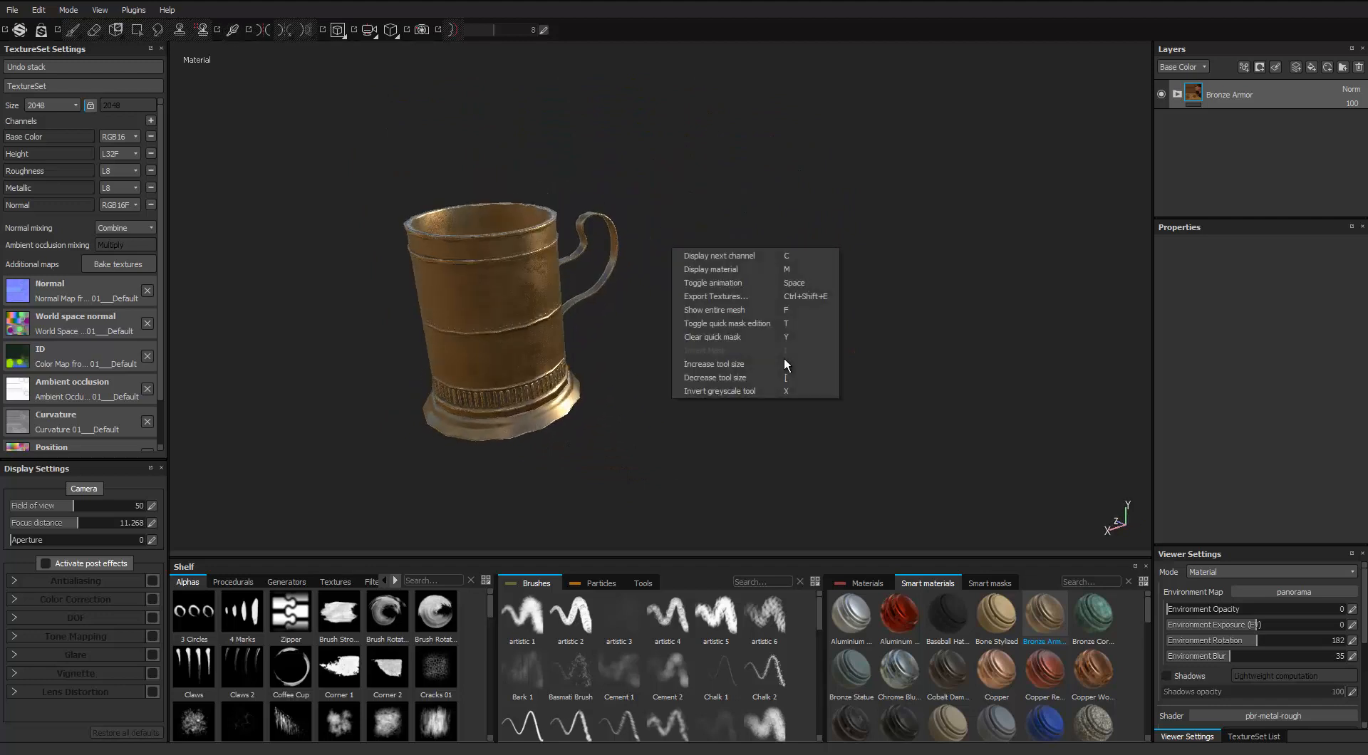
key(ctrl+shift+e)
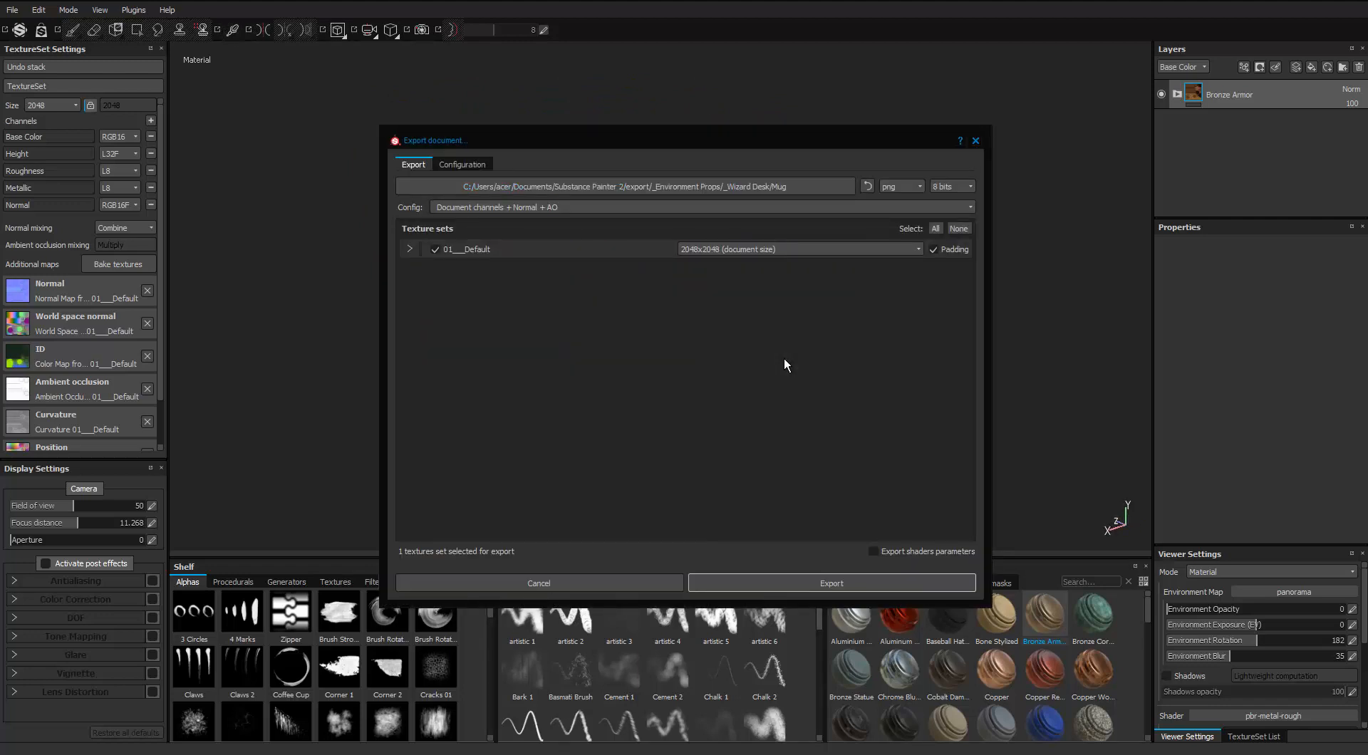
key(Return)
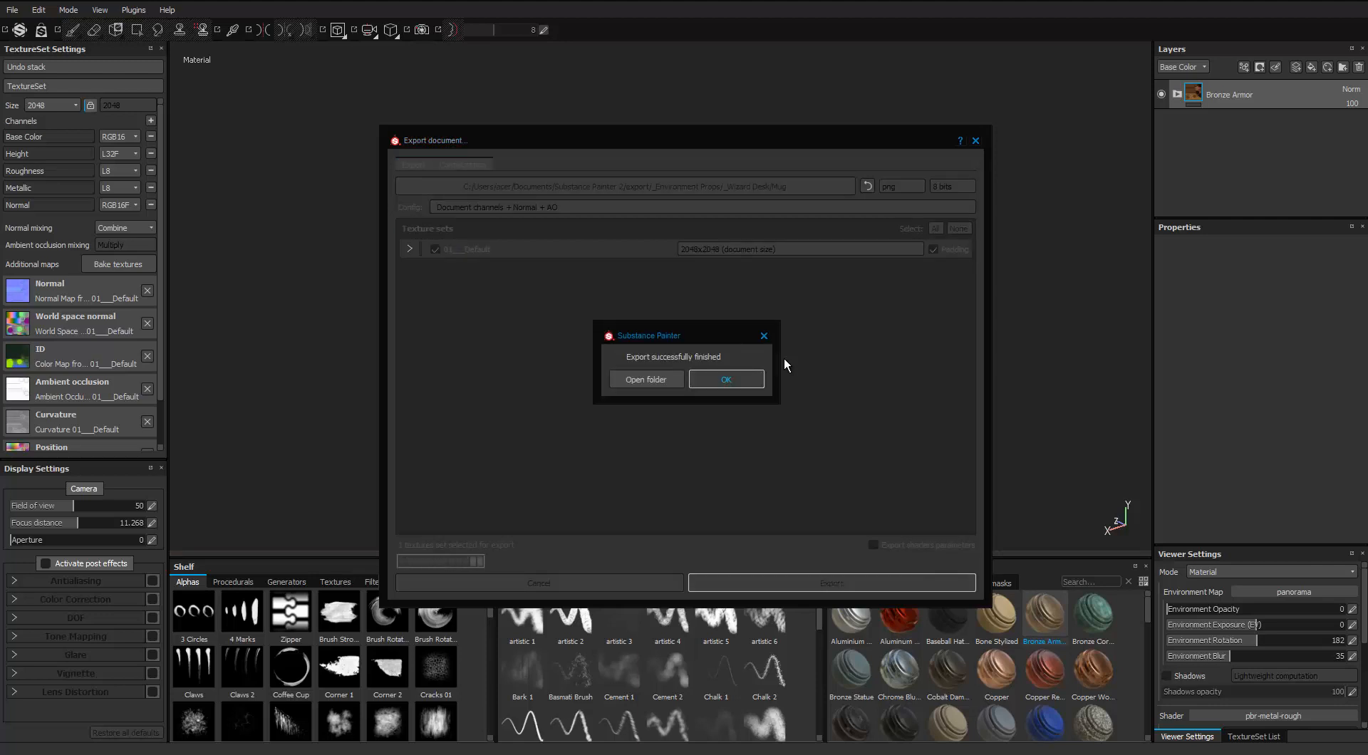
key(Return)
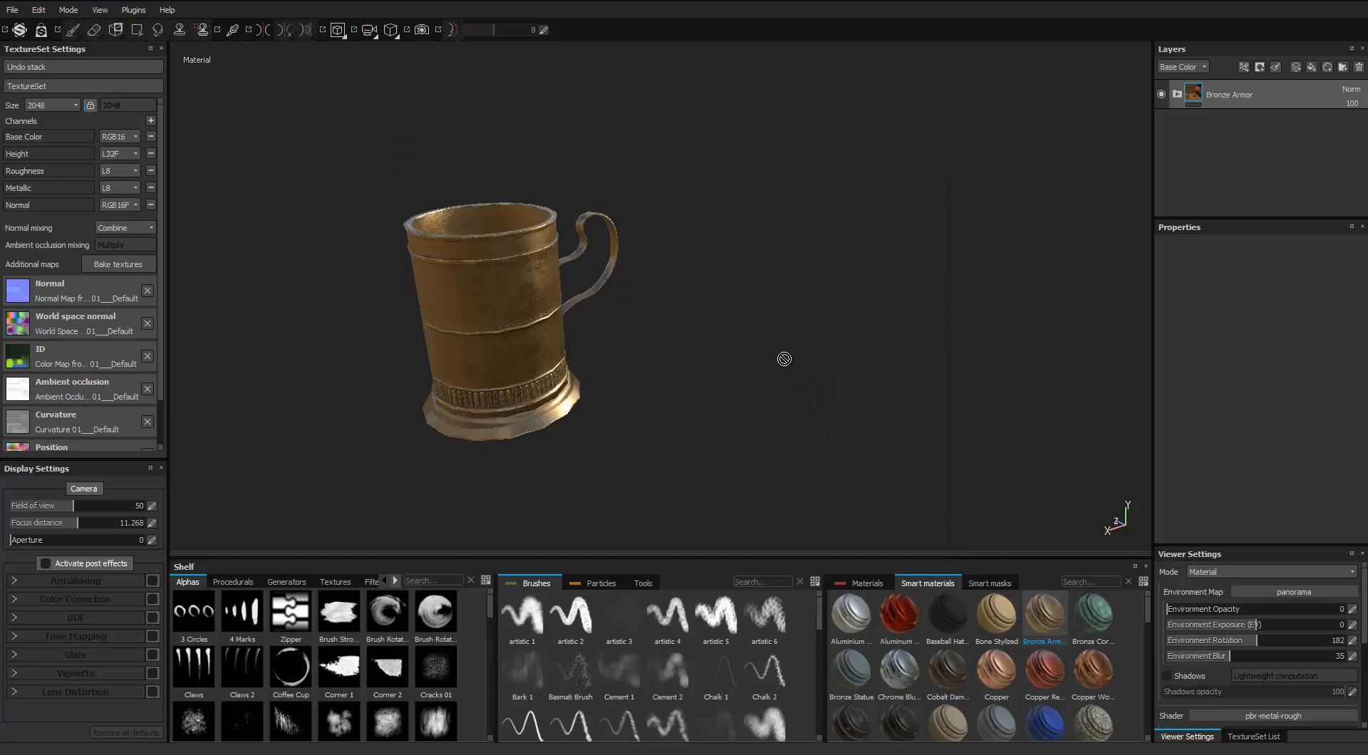
scroll(784, 359, up, 2)
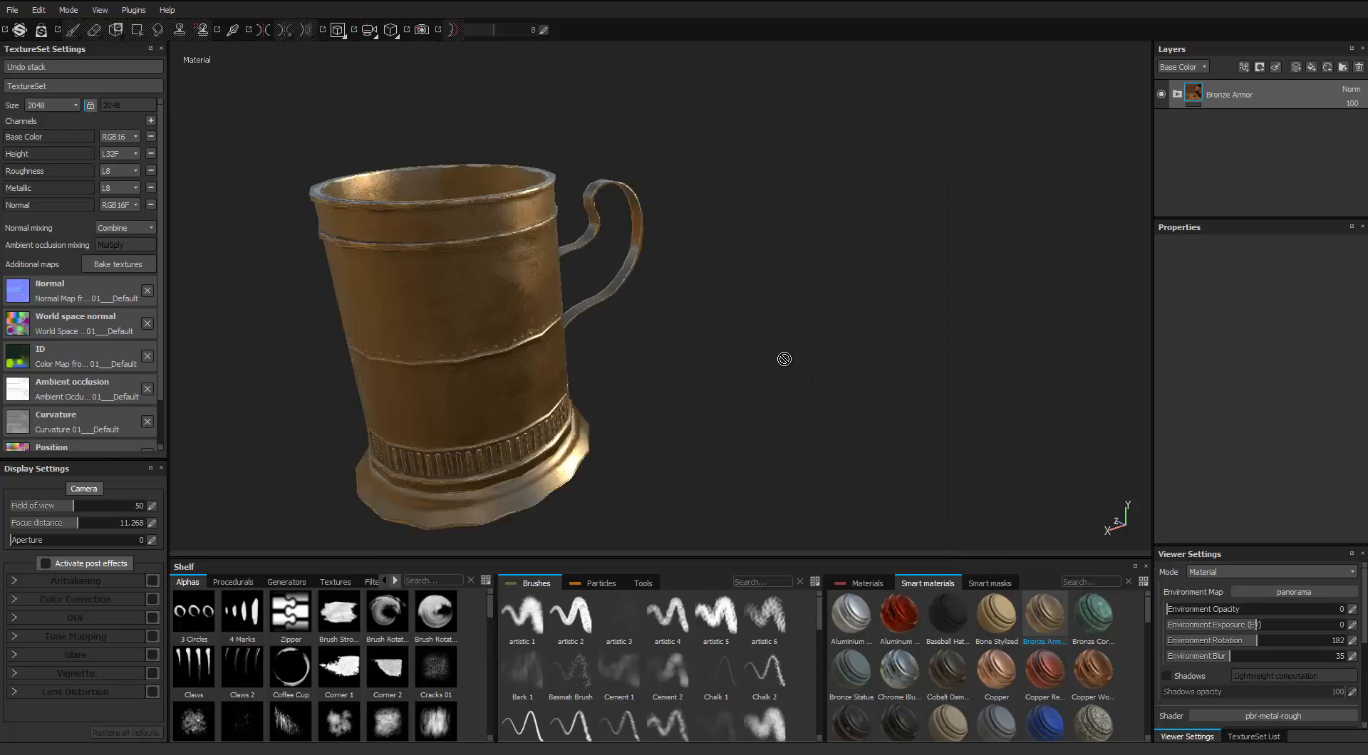
scroll(784, 359, down, 1)
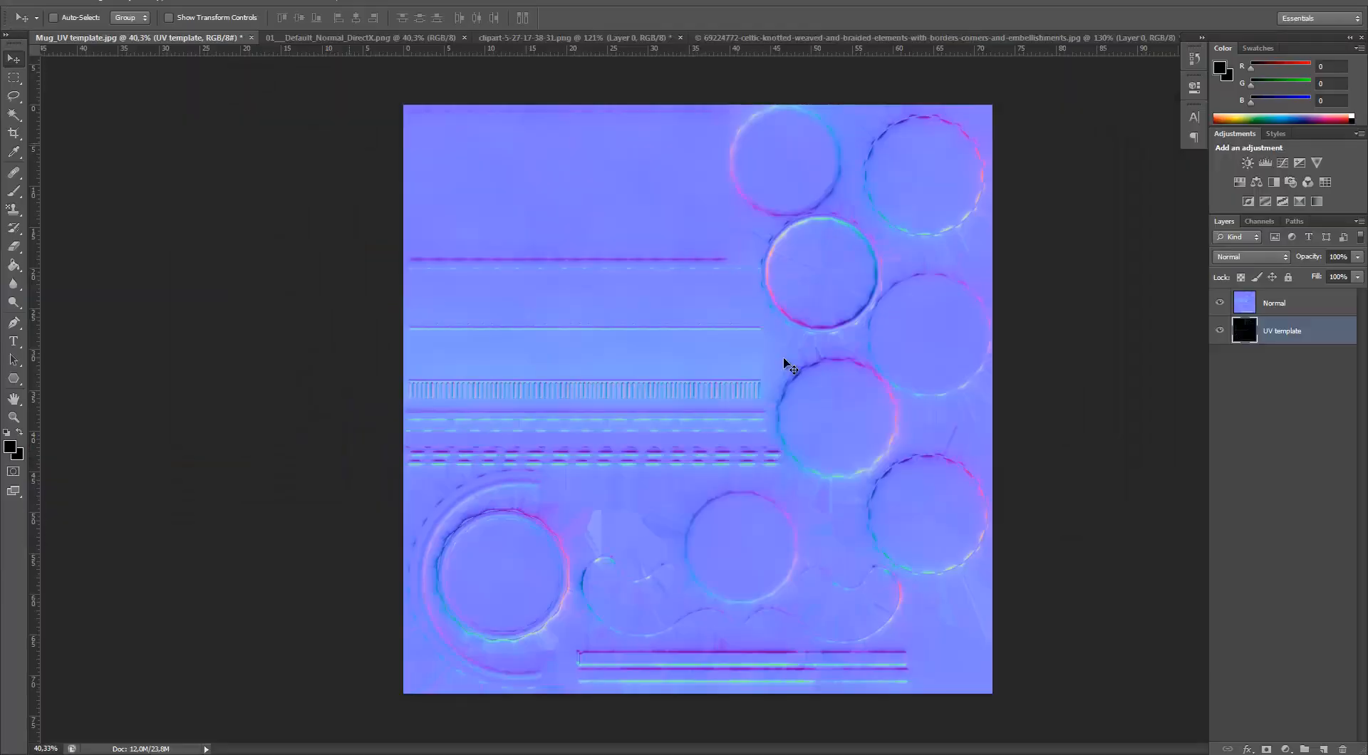
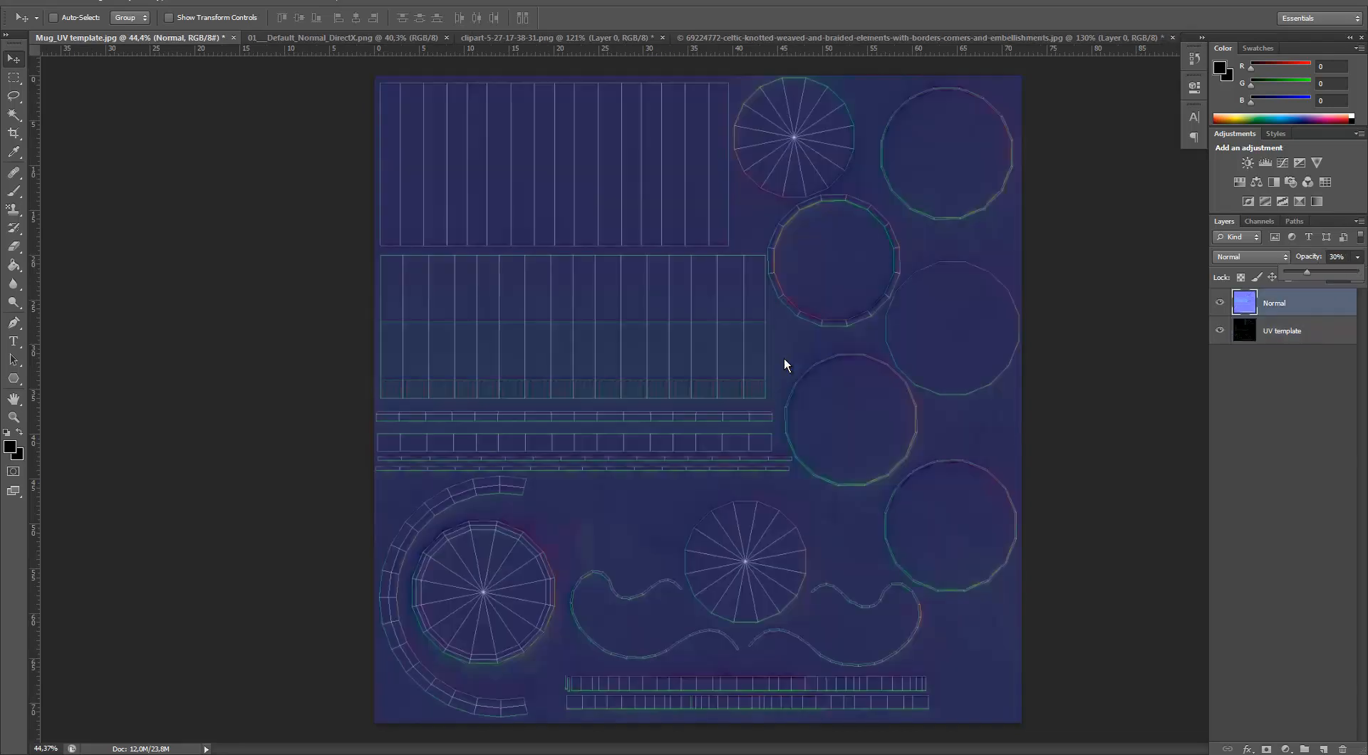
Switch to Photoshop and place the floral ornament from clipart-5-27-17-38-31.png on the mug body's UV shell in Mug_UV template.jpg.
alt+scroll(784, 358, up, 2)
scroll(784, 358, down, 3)
scroll(784, 358, up, 4)
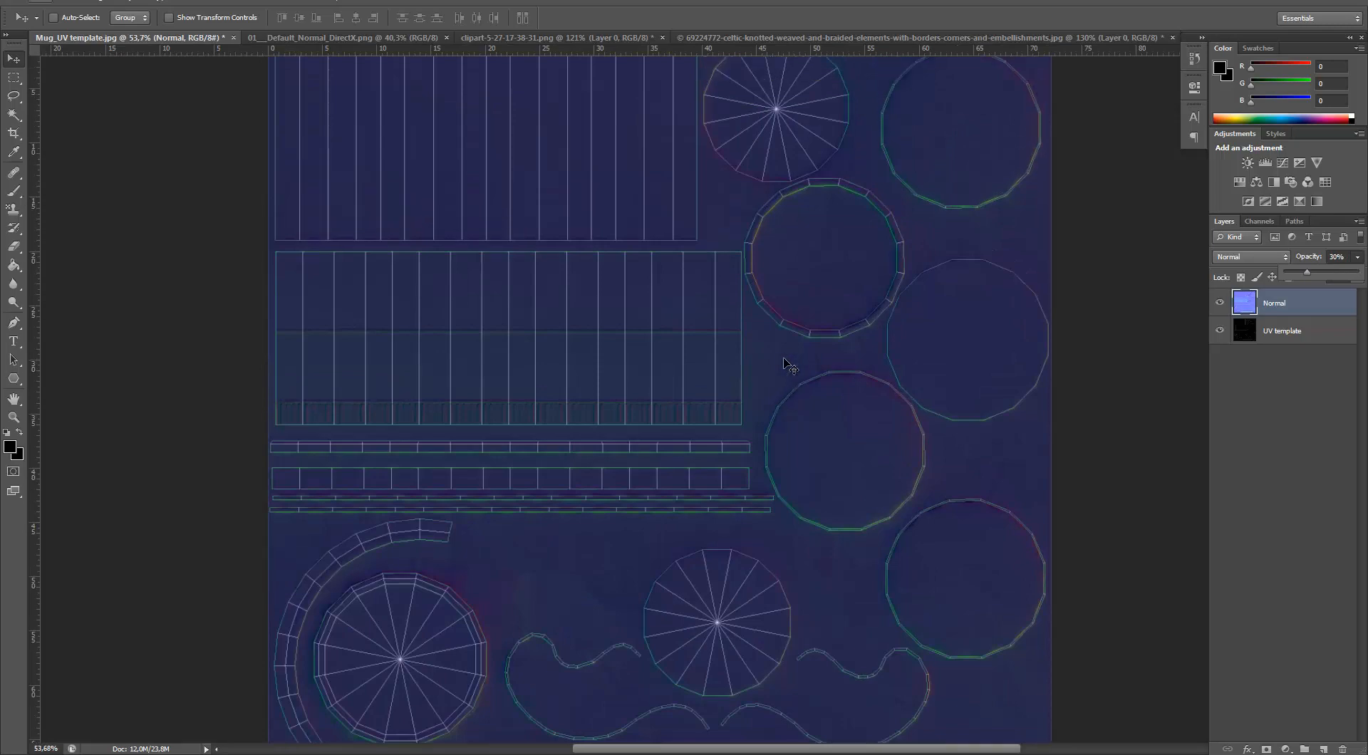
click(342, 38)
key(ctrl+Tab)
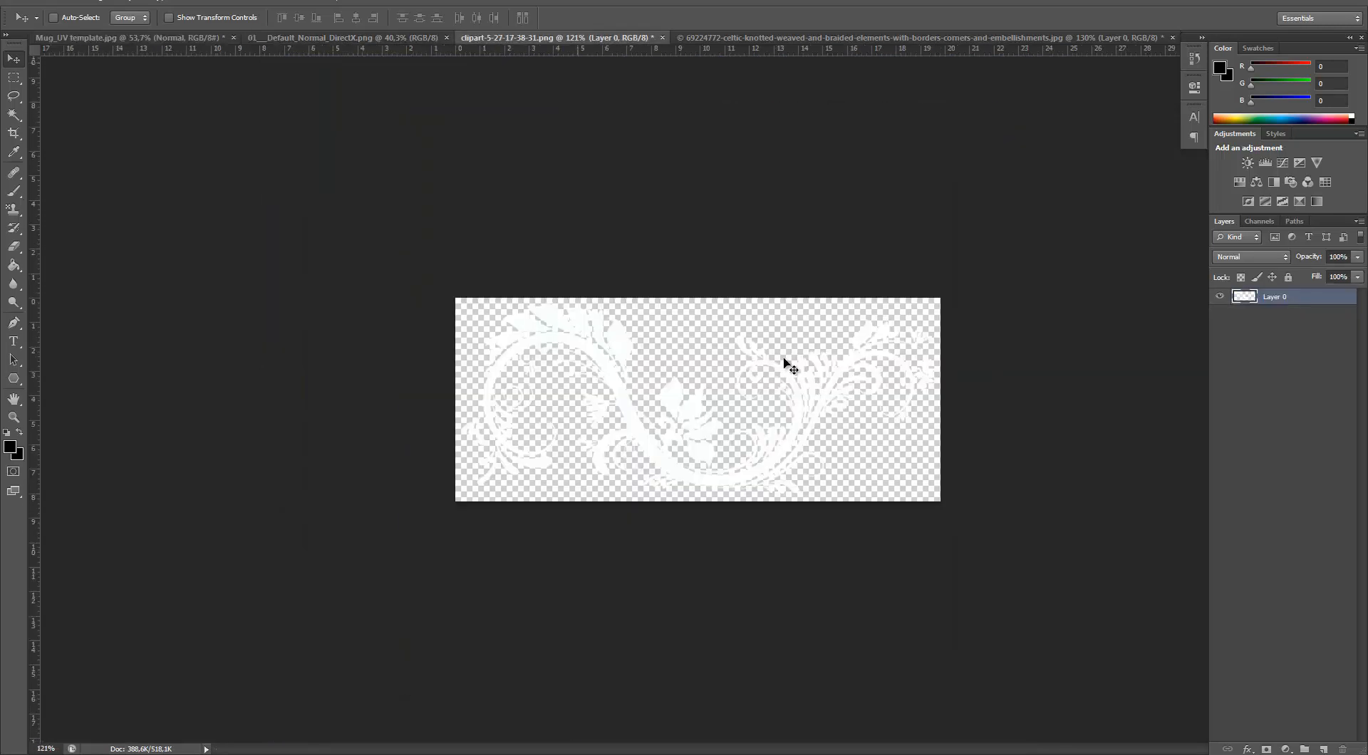
mouse_move(603, 351)
mouse_down()
mouse_move(580, 359)
mouse_move(140, 40)
mouse_move(342, 186)
mouse_up()
drag(784, 359, 784, 357)
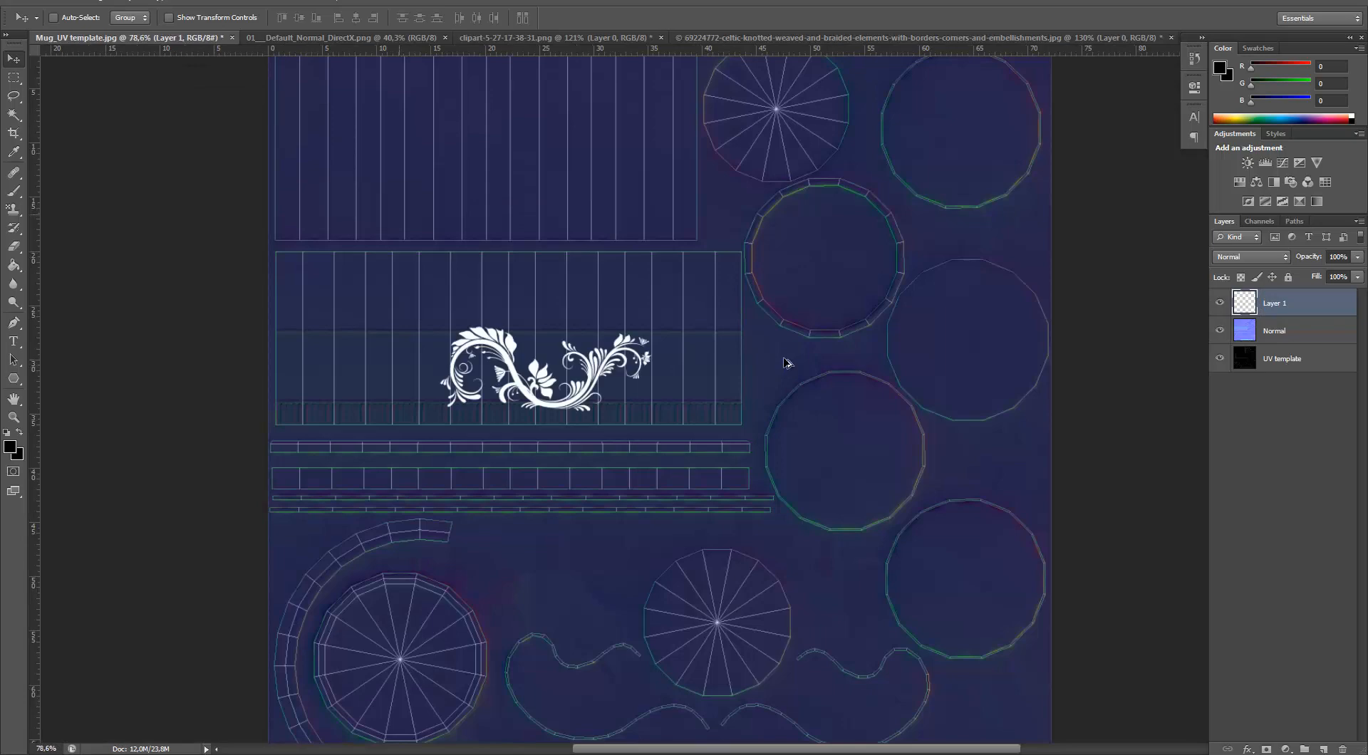
Scale the floral ornament to about 80% and move it toward the right end of the mug body shell's band.
alt+scroll(508, 363, up, 5)
drag(519, 368, 652, 360)
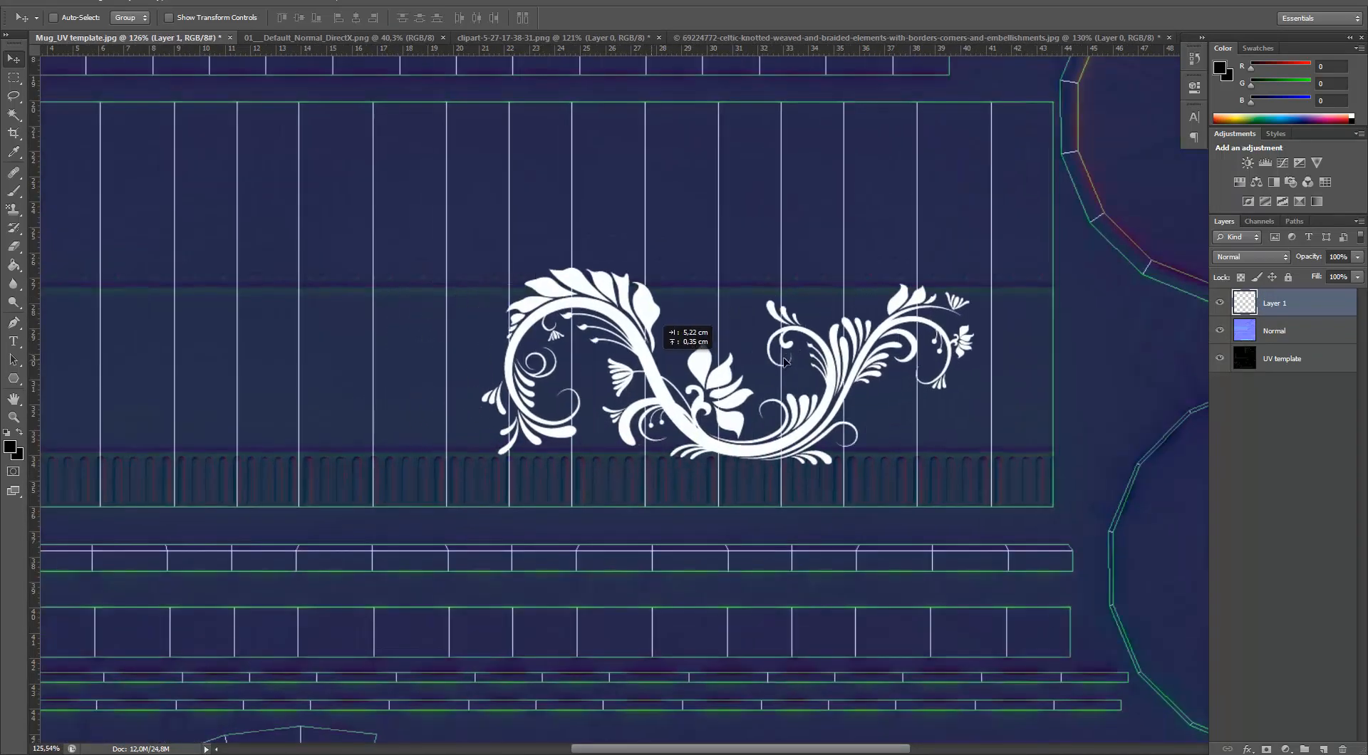
drag(783, 362, 786, 366)
key(ctrl+t)
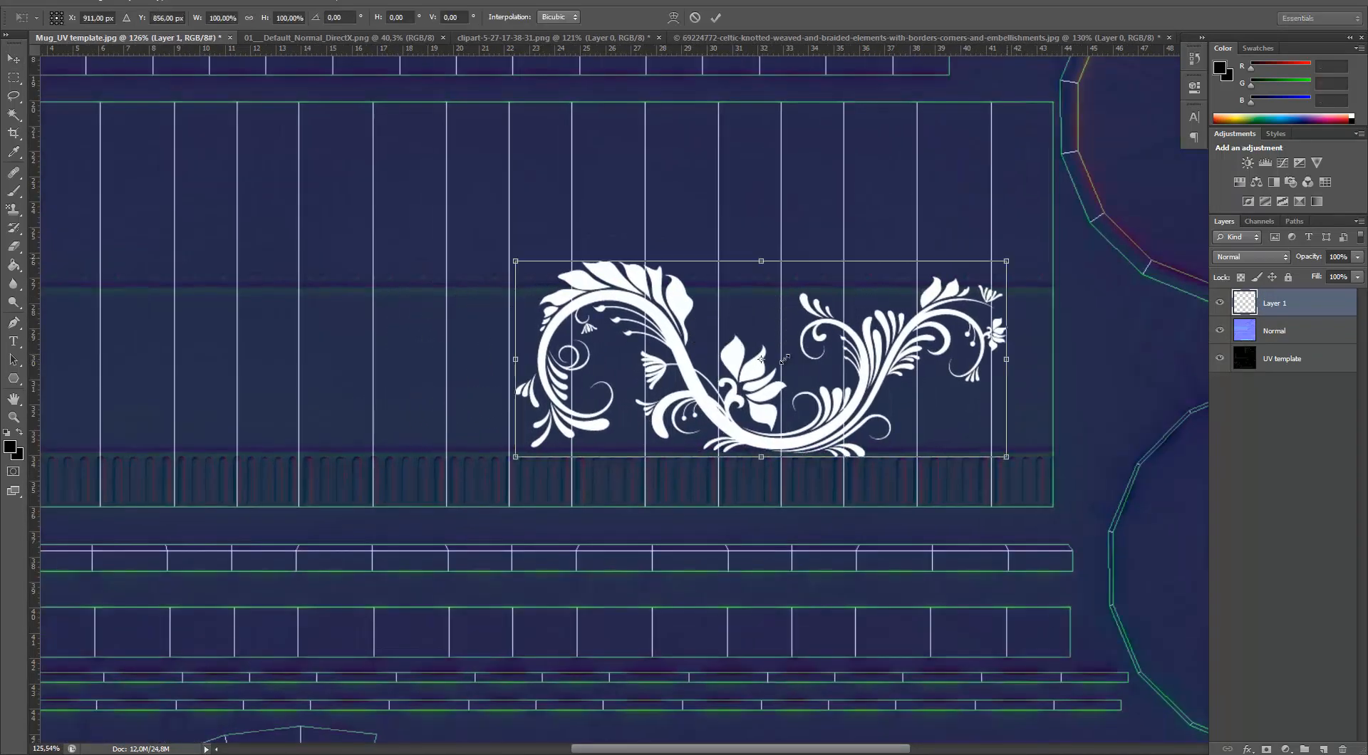
drag(1006, 261, 906, 301)
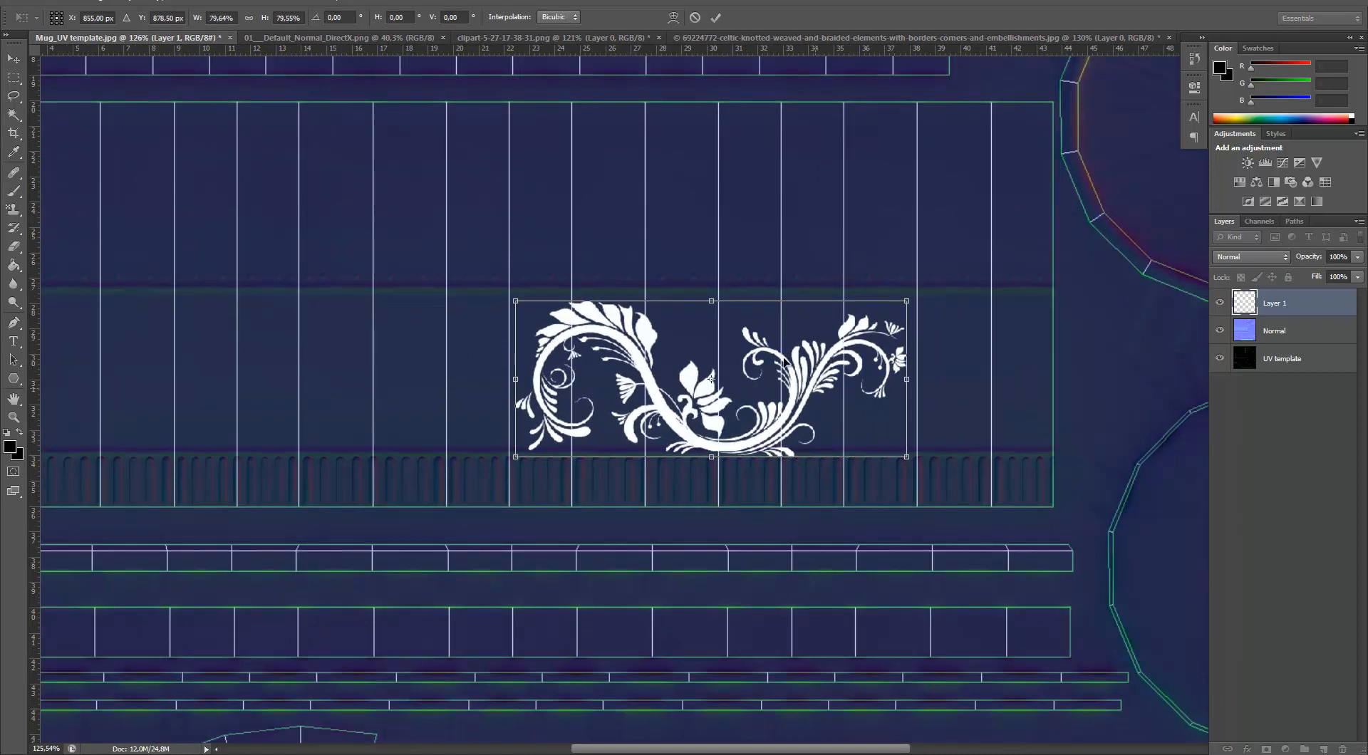
drag(814, 386, 863, 382)
alt+scroll(861, 370, up, 3)
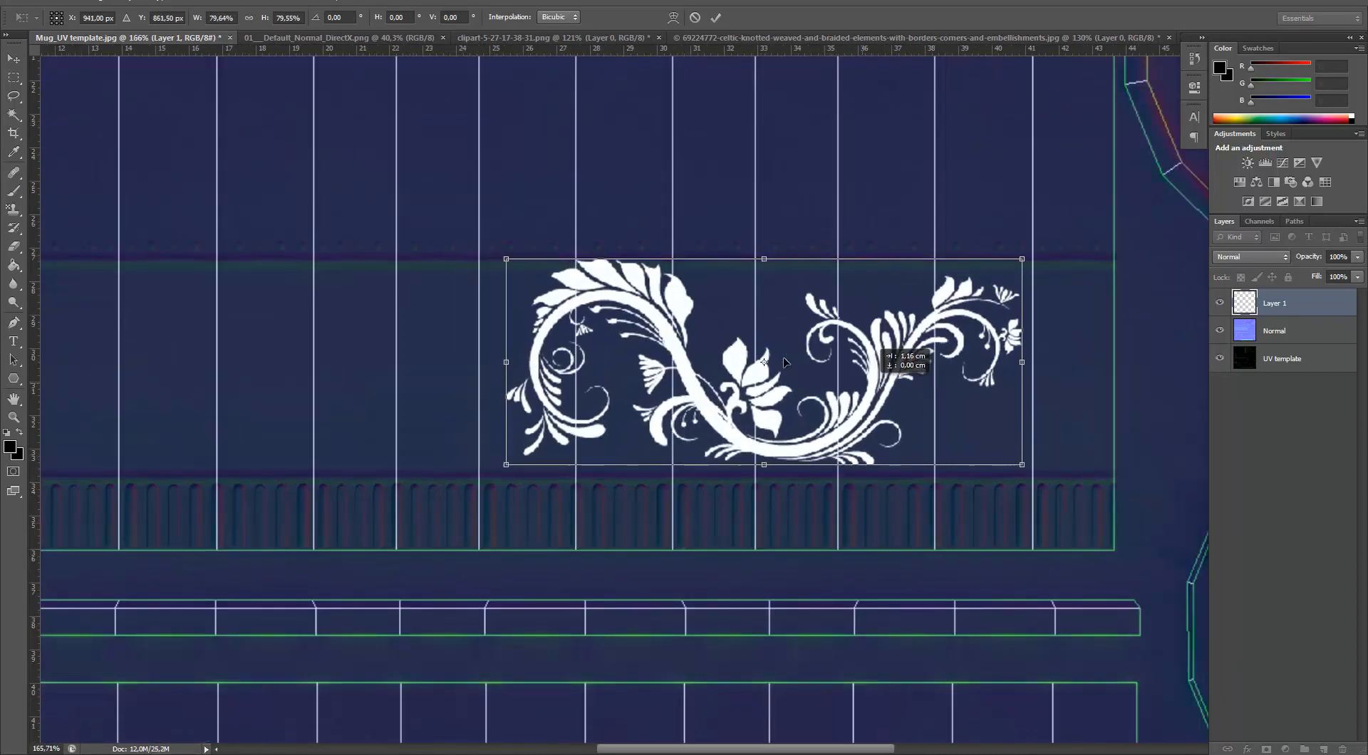
drag(783, 362, 810, 360)
alt+scroll(784, 362, down, 5)
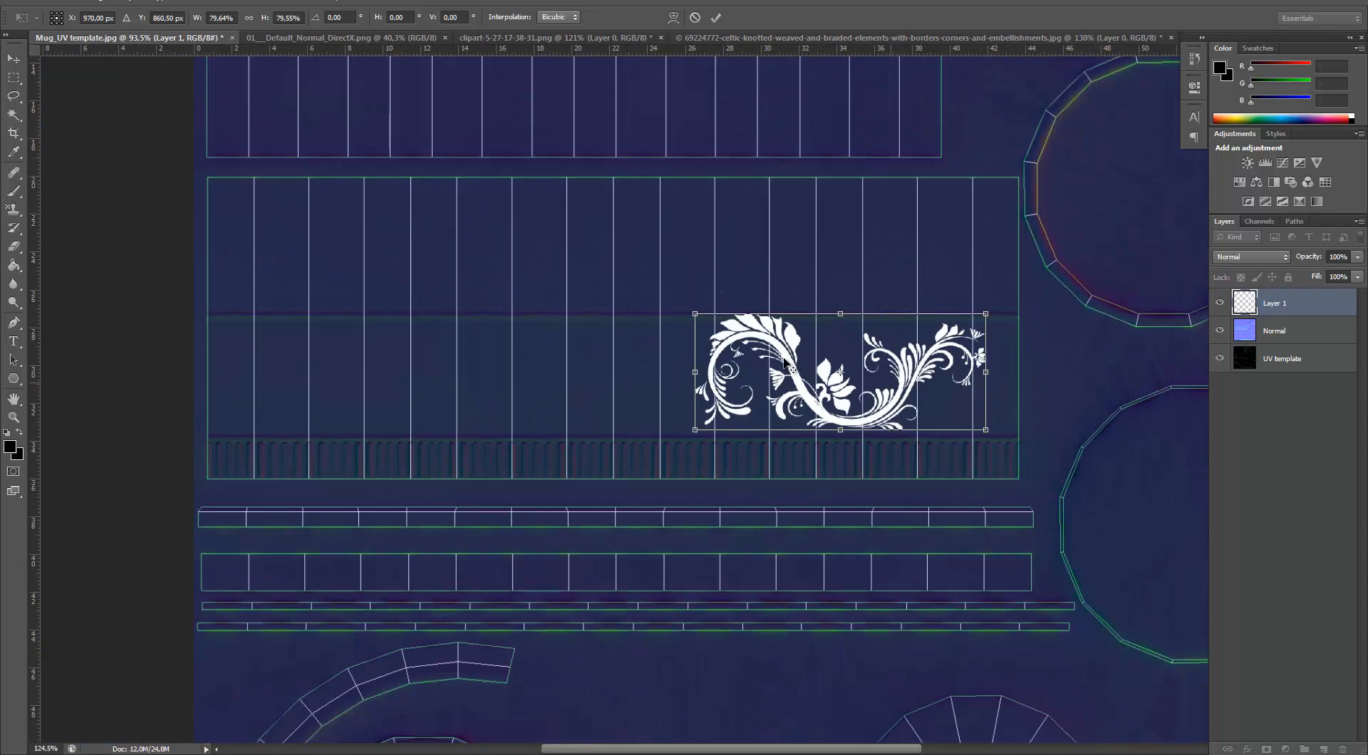
alt+scroll(783, 362, up, 4)
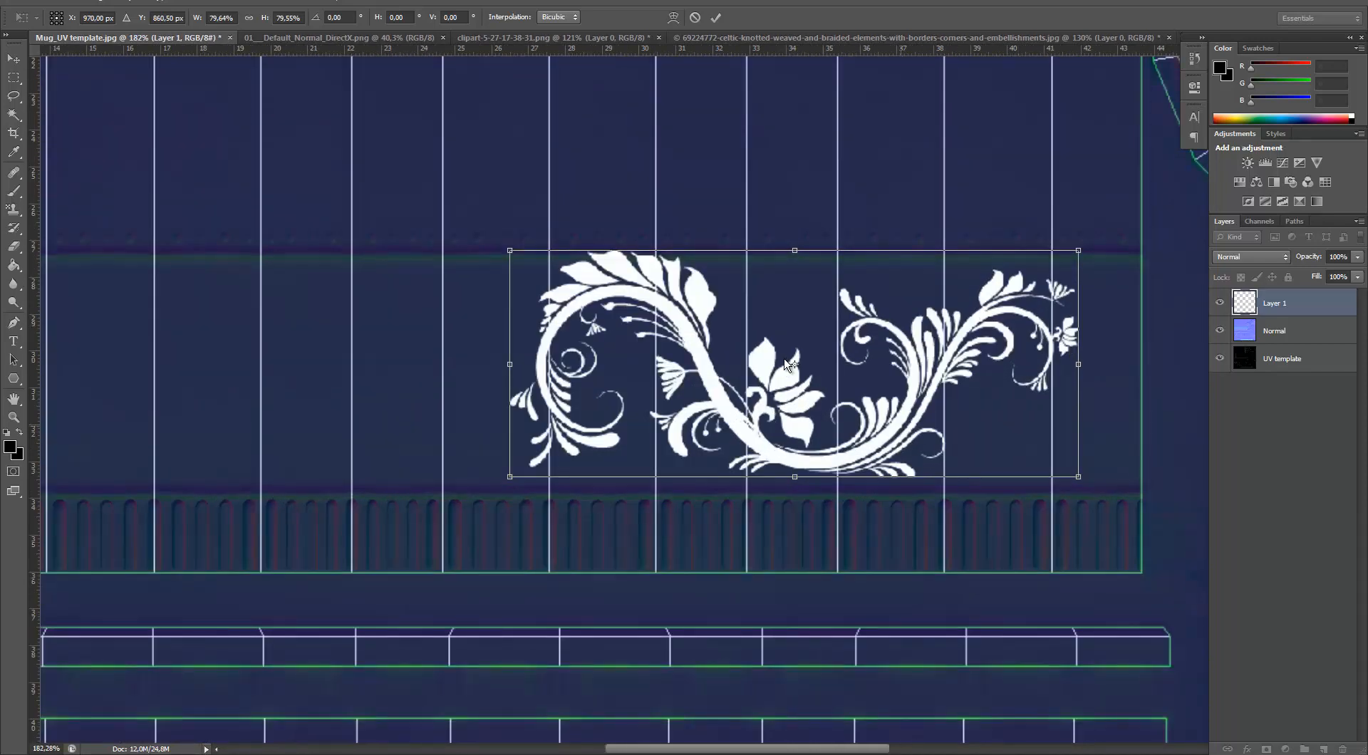
Fine-tune the floral ornament to 78.18% scale and align it inside the band between the two horizontal ridges.
alt+scroll(786, 364, up, 2)
drag(785, 361, 784, 359)
shift+drag(1125, 212, 1114, 217)
drag(978, 337, 989, 331)
alt+scroll(988, 332, down, 8)
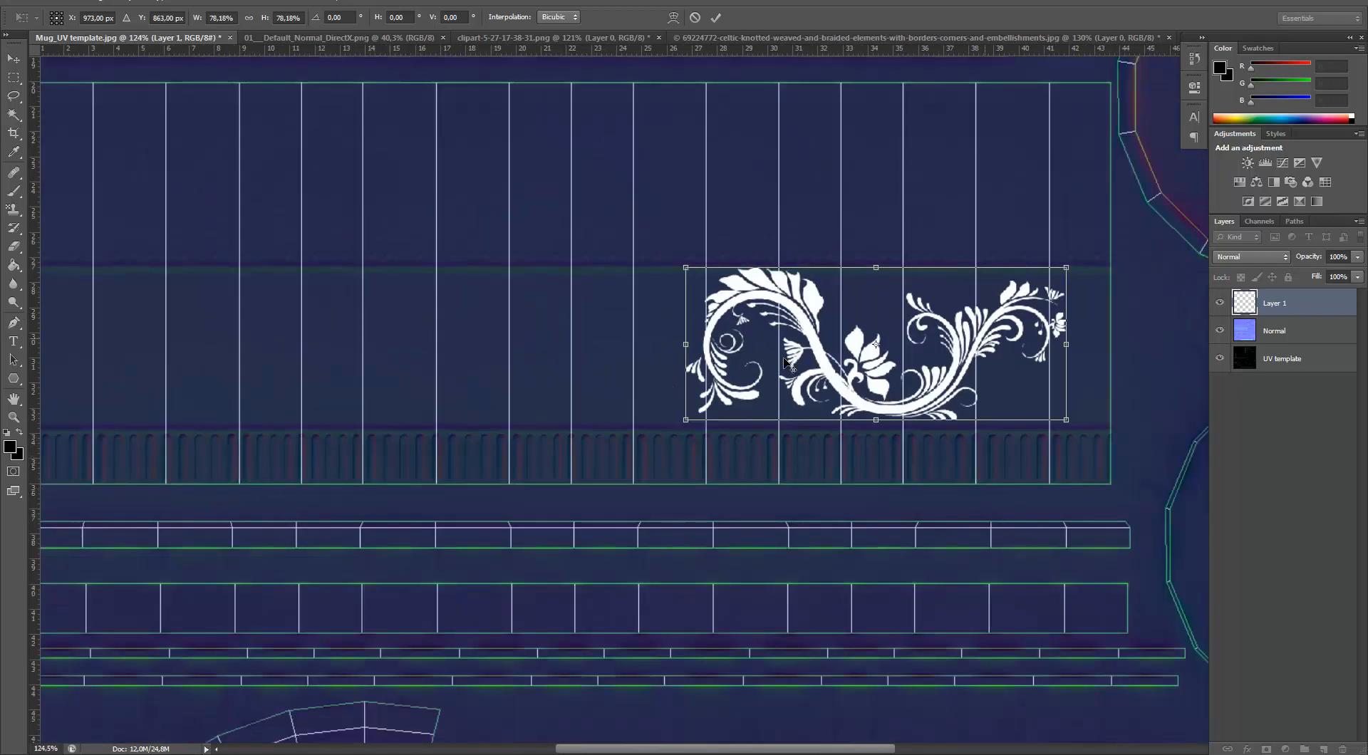
alt+scroll(866, 372, up, 1)
Apply the transform and duplicate the floral ornament twice in a row along the band toward the shell's left edge.
drag(861, 376, 445, 364)
key(Return)
alt+drag(784, 362, 787, 365)
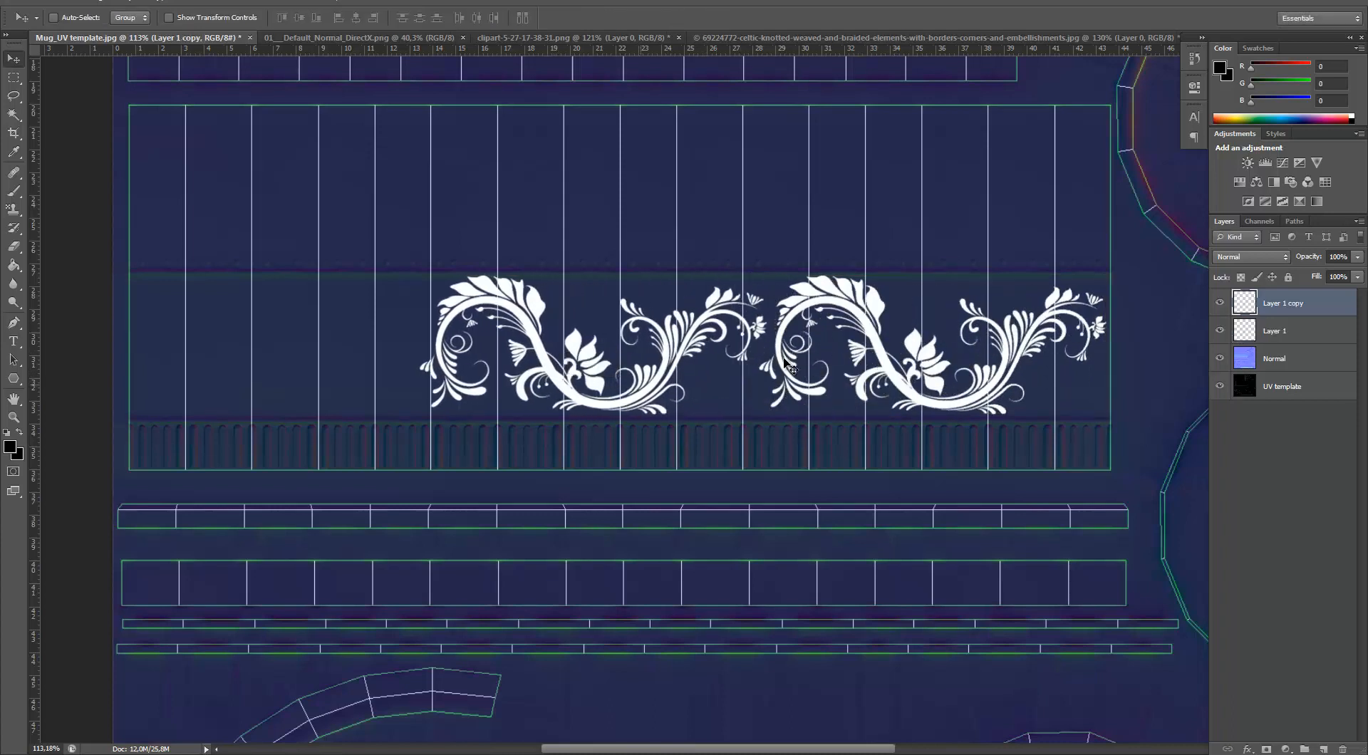
alt+shift+drag(648, 390, 313, 392)
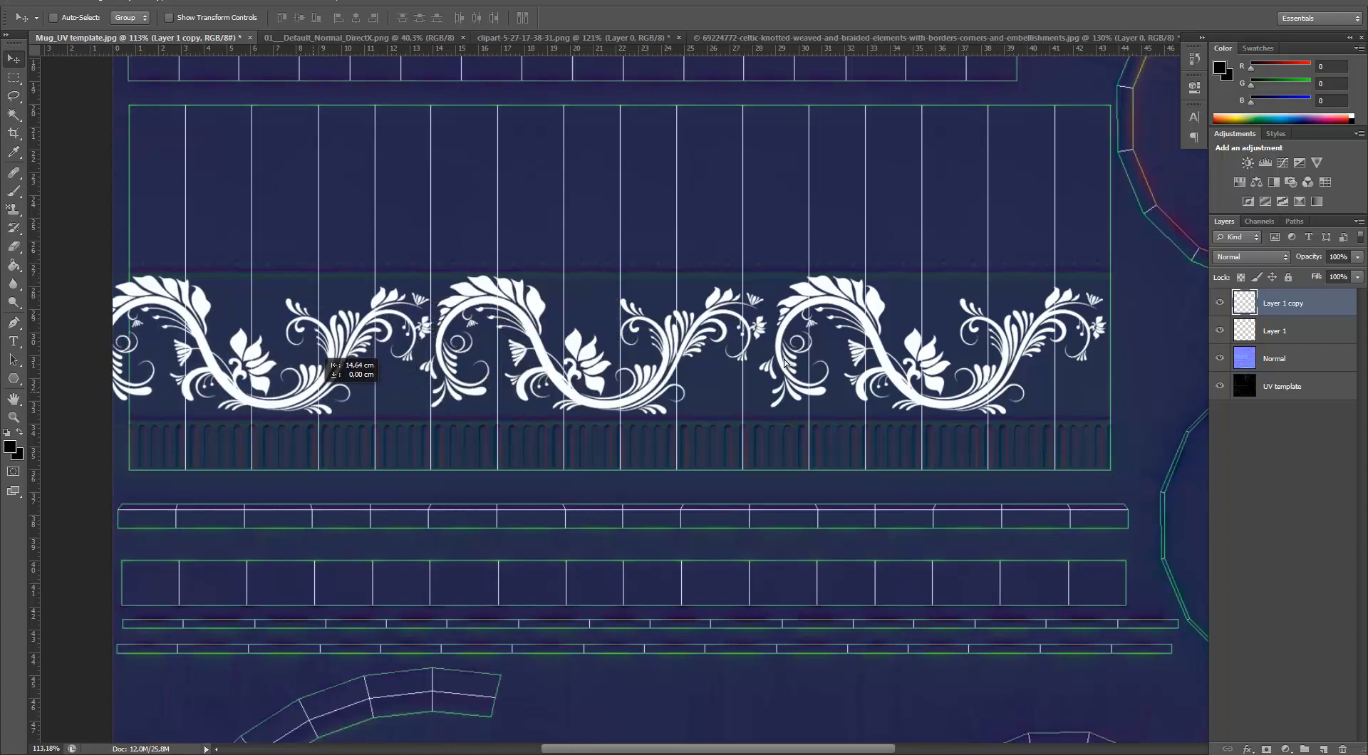
alt+drag(785, 363, 790, 366)
Scale the three floral ornament layers together to about 95% and move the row inside the mug body shell.
key(shift+alt+bracketleft)
key(shift+alt+bracketleft)
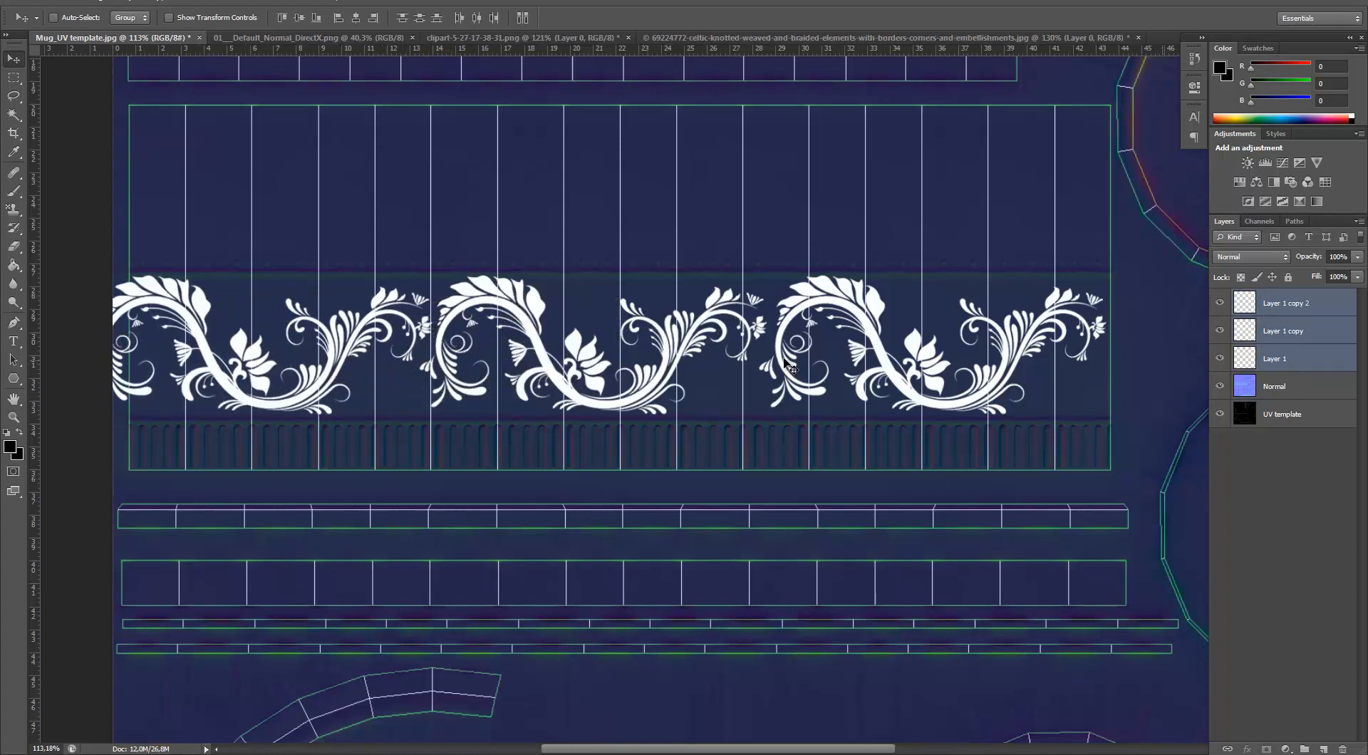
key(ctrl+t)
shift+drag(1107, 275, 1055, 282)
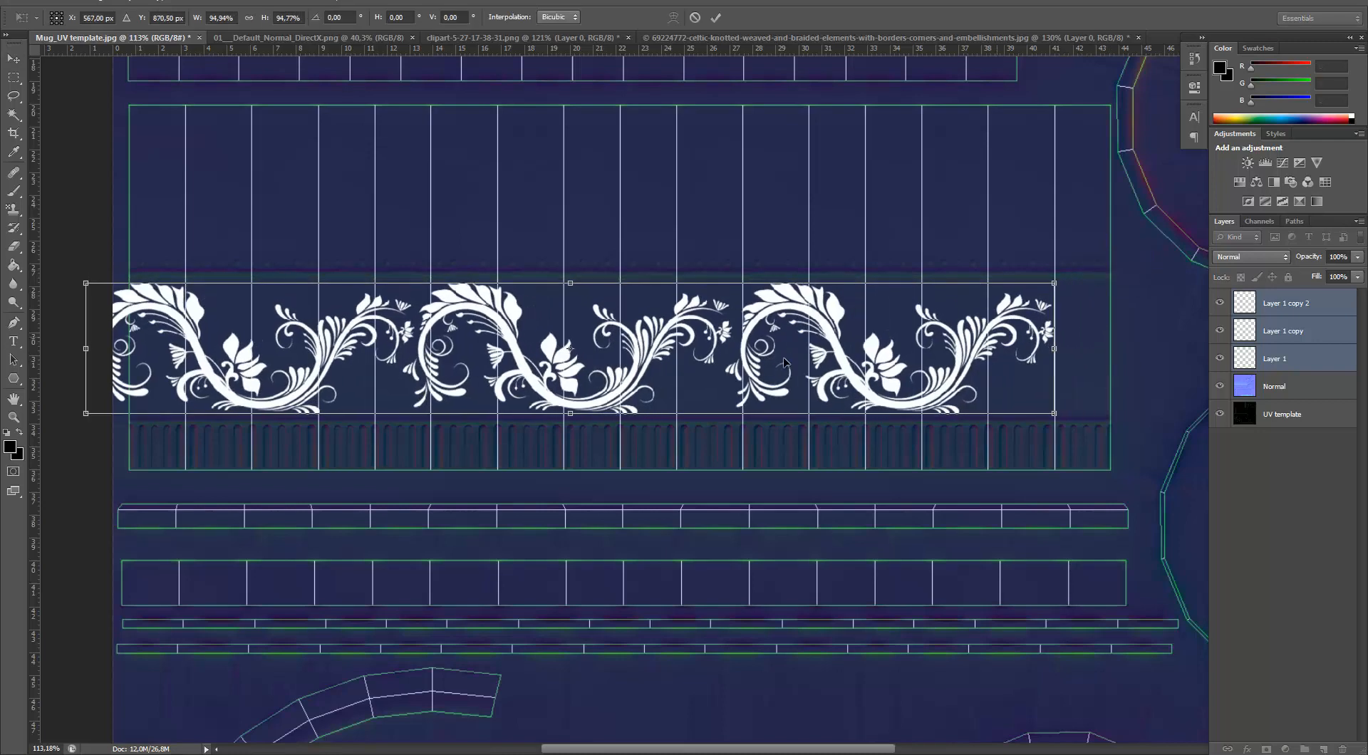
drag(969, 351, 1026, 341)
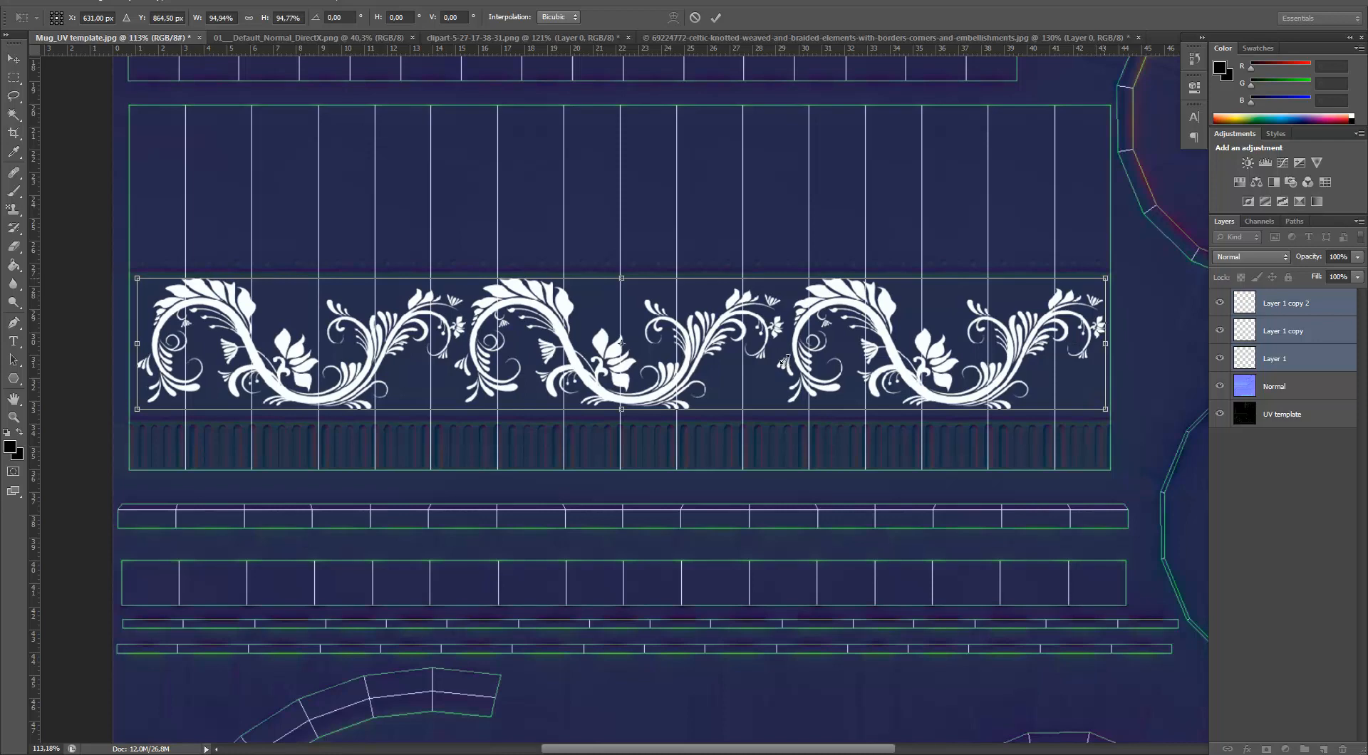
Fine-tune the row of ornaments to 95.58% width and 95.35% height so it spans the shell, and apply the transform.
shift+drag(1105, 278, 1083, 317)
alt+scroll(784, 363, up, 4)
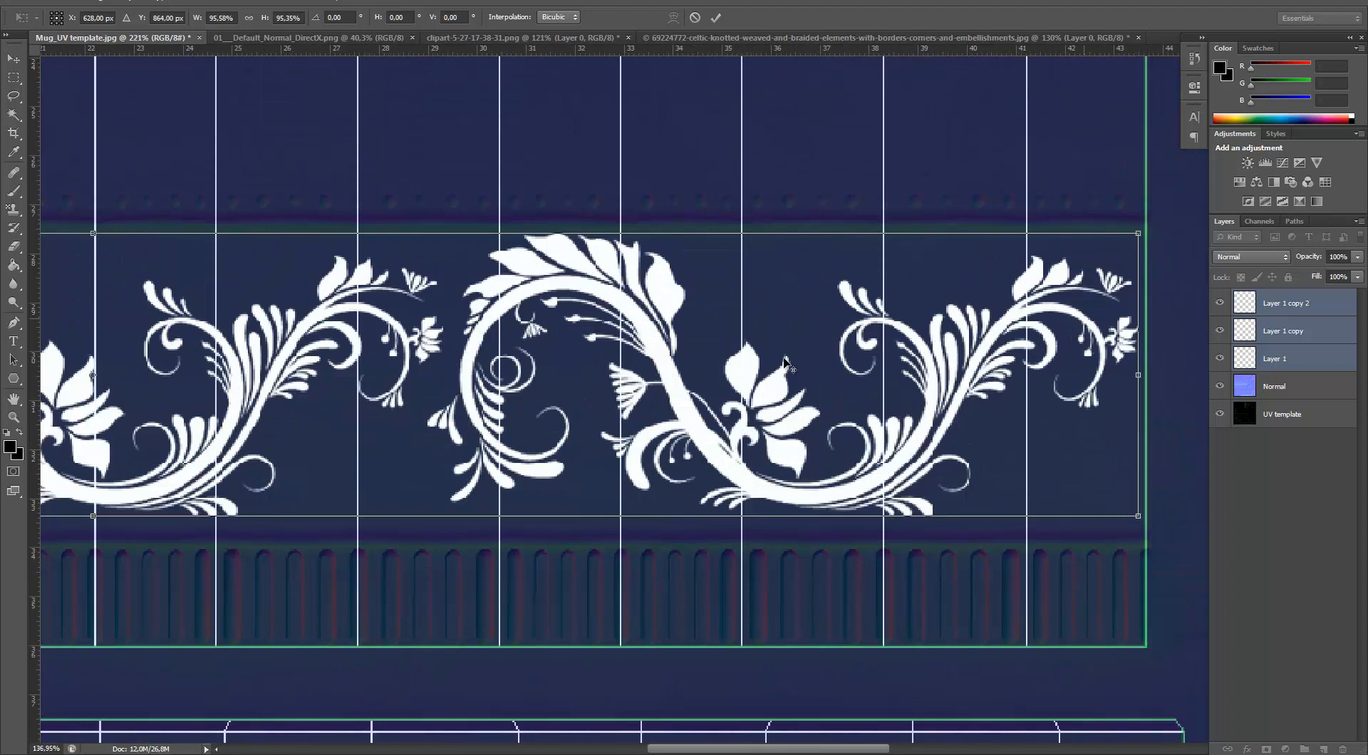
alt+scroll(784, 363, down, 3)
alt+scroll(783, 364, down, 2)
alt+scroll(784, 364, up, 4)
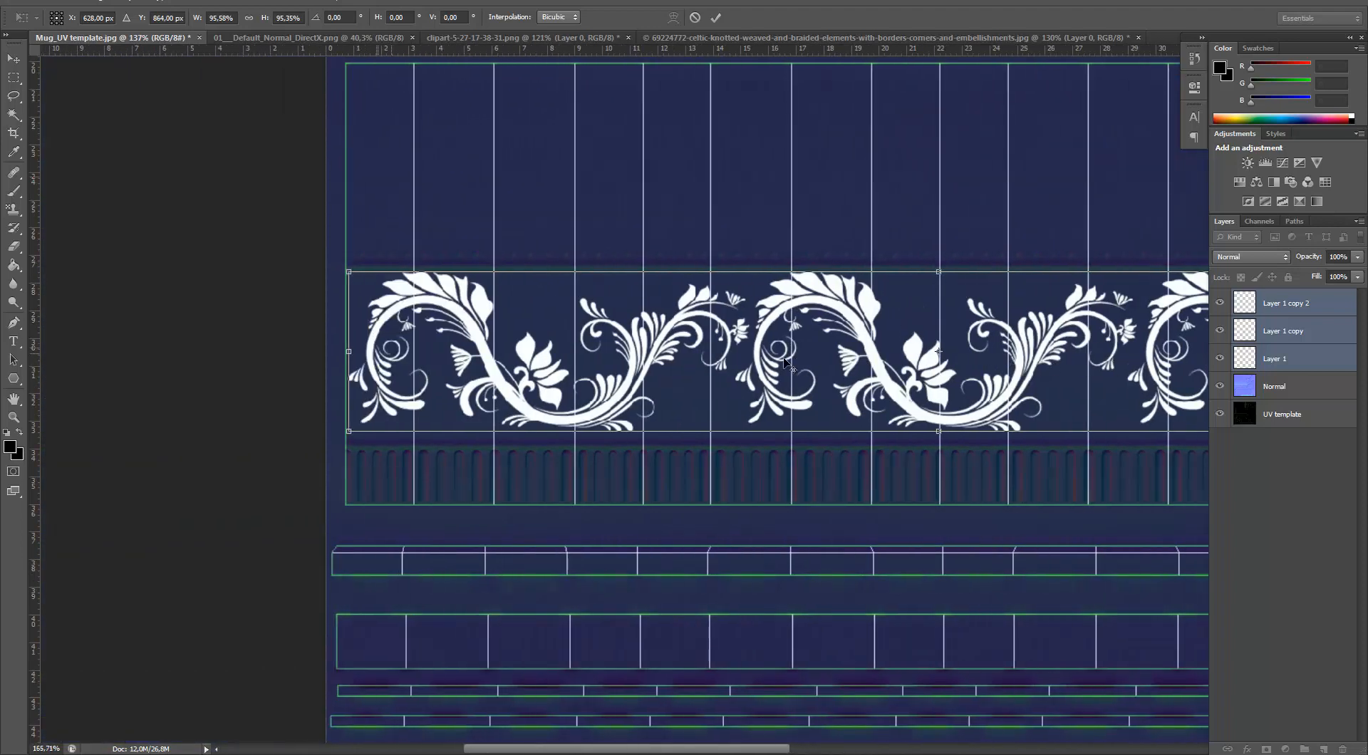
alt+scroll(784, 363, down, 2)
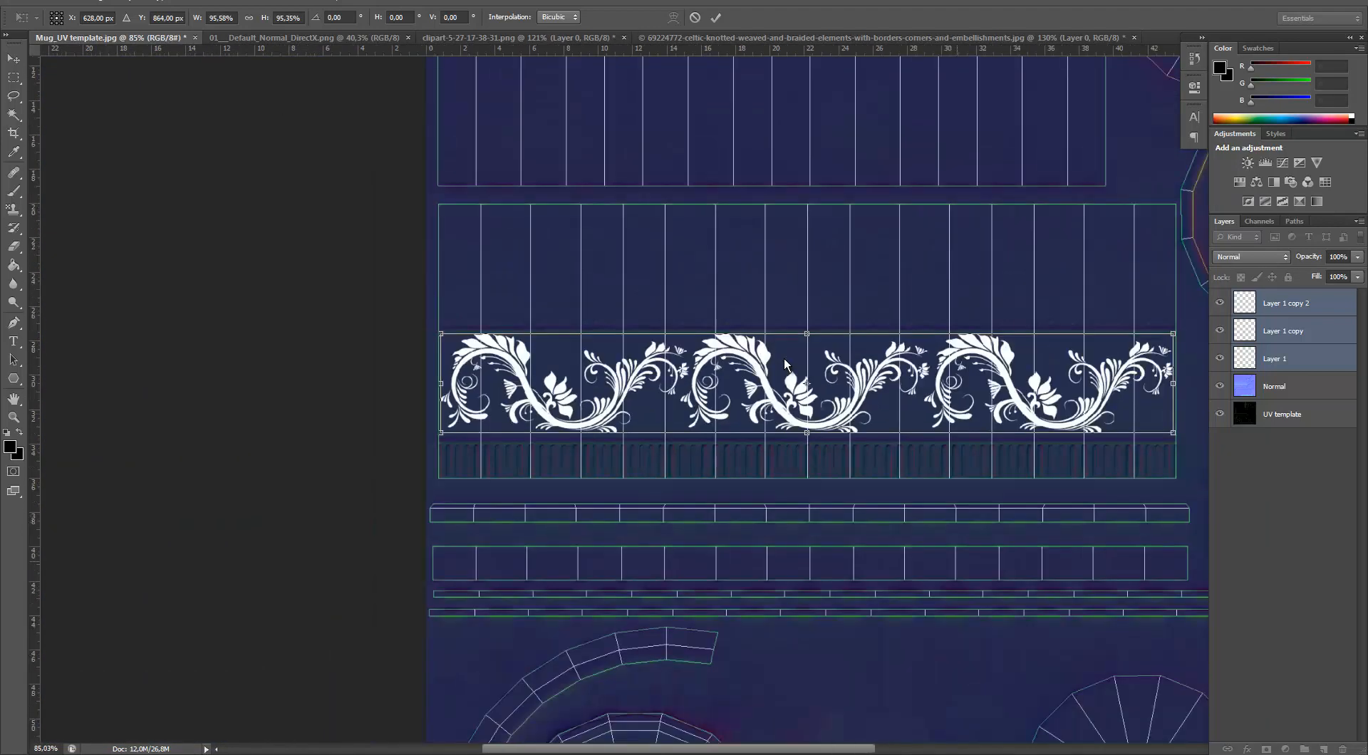
ctrl+scroll(785, 364, right, 3)
key(Return)
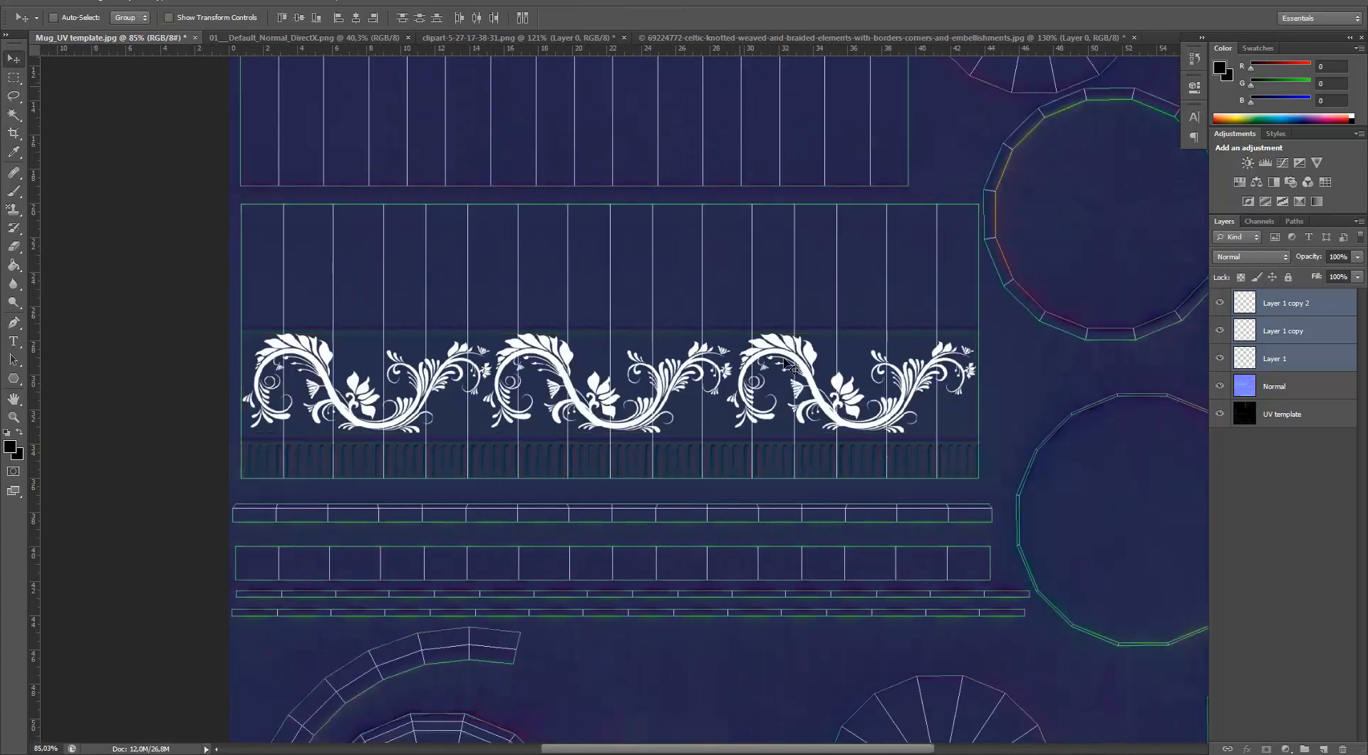
Bring the Celtic knot border from its own document into Mug_UV template.jpg, over the narrow strip below the mug body shell.
key(ctrl+shift+Tab)
drag(383, 376, 299, 256)
drag(785, 364, 785, 366)
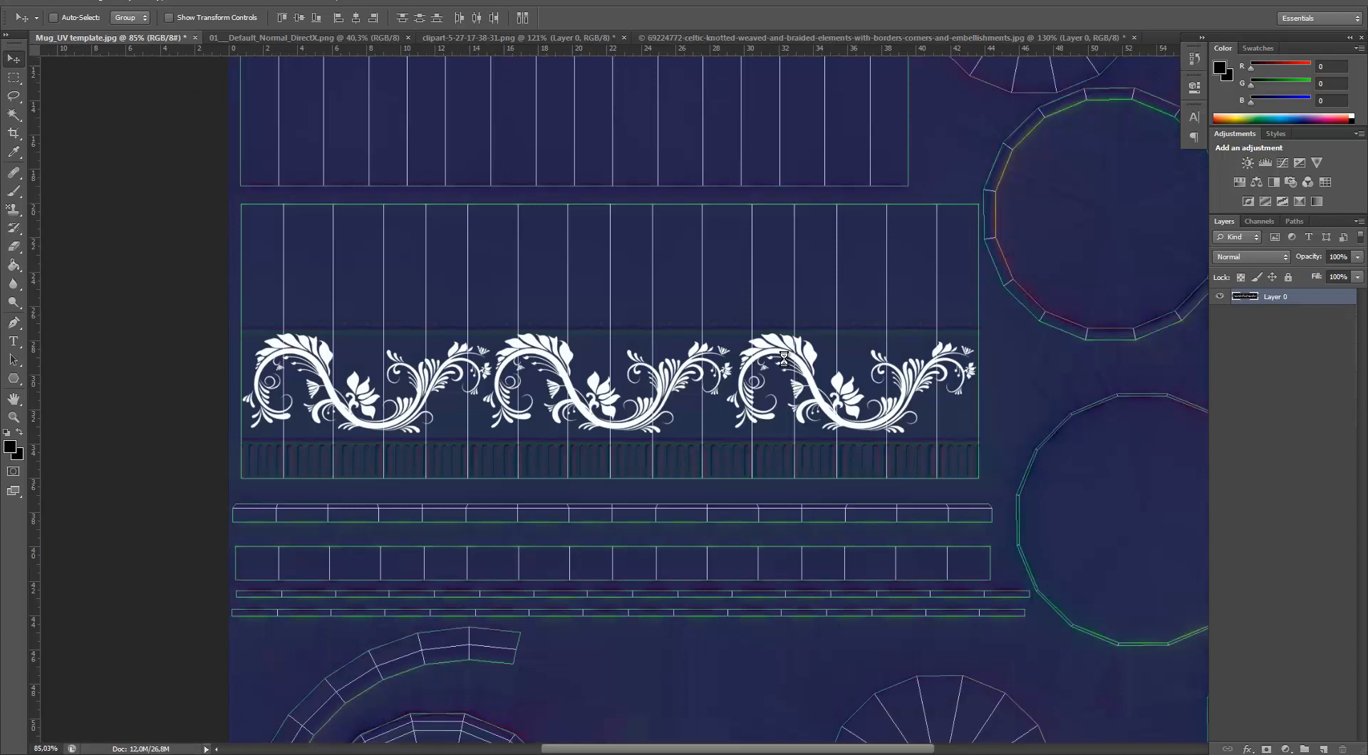
Scale the Celtic knot border down to the narrow UV strip's height and place it at the strip's right end.
key(ctrl+t)
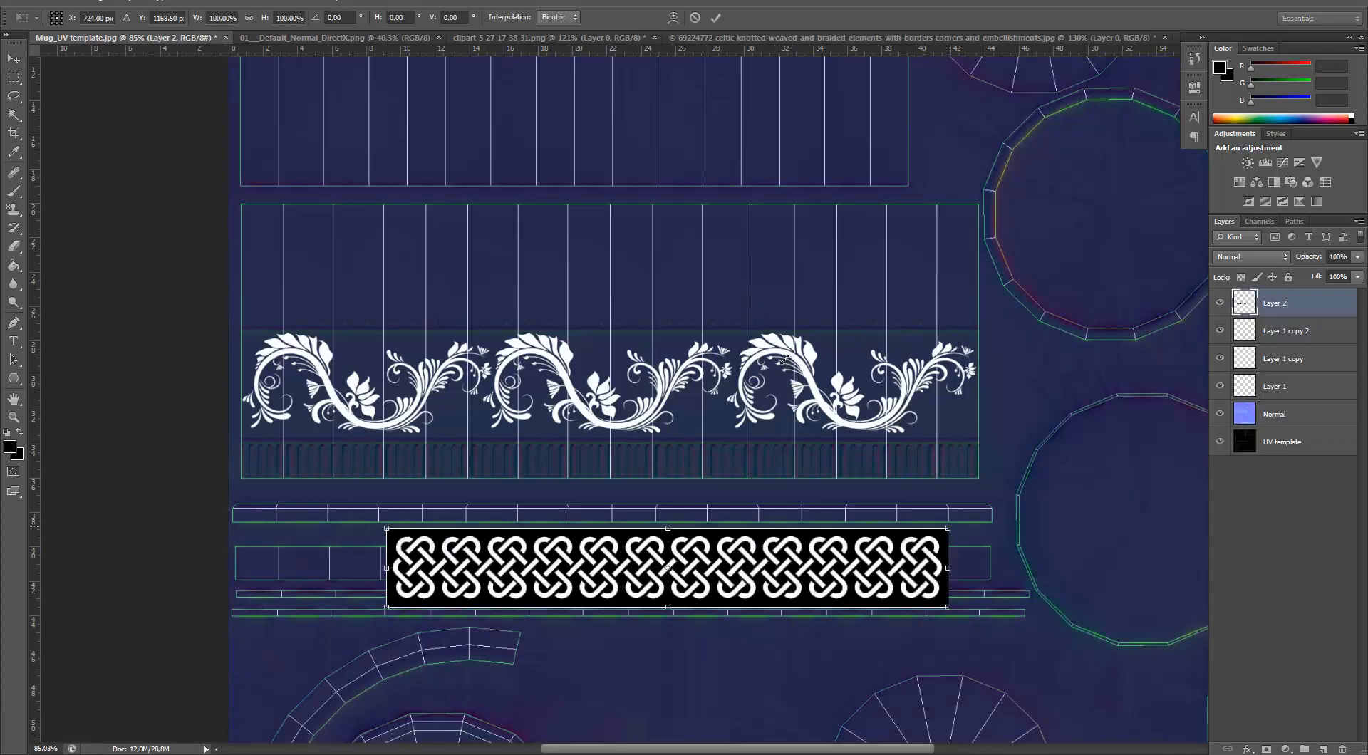
drag(948, 528, 970, 574)
alt+scroll(970, 573, up, 8)
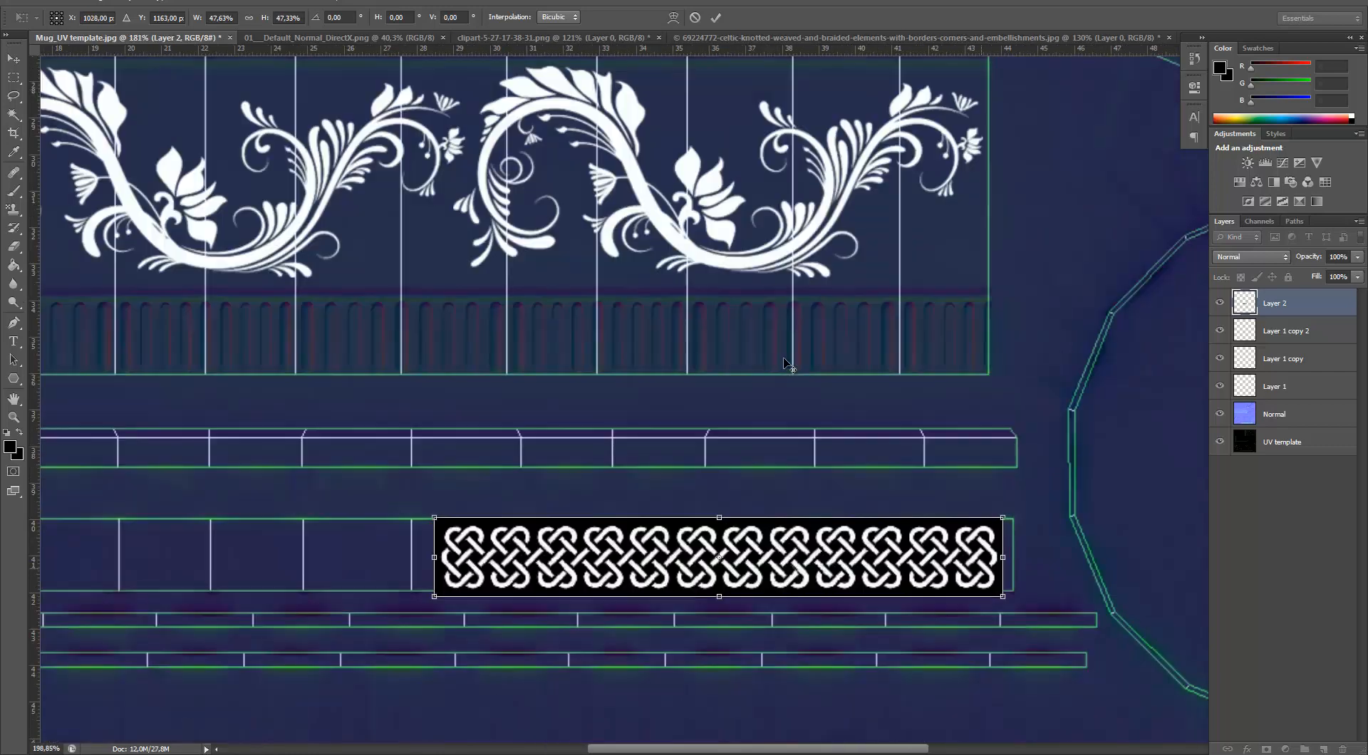
shift+drag(1006, 513, 944, 521)
drag(893, 554, 965, 544)
key(Return)
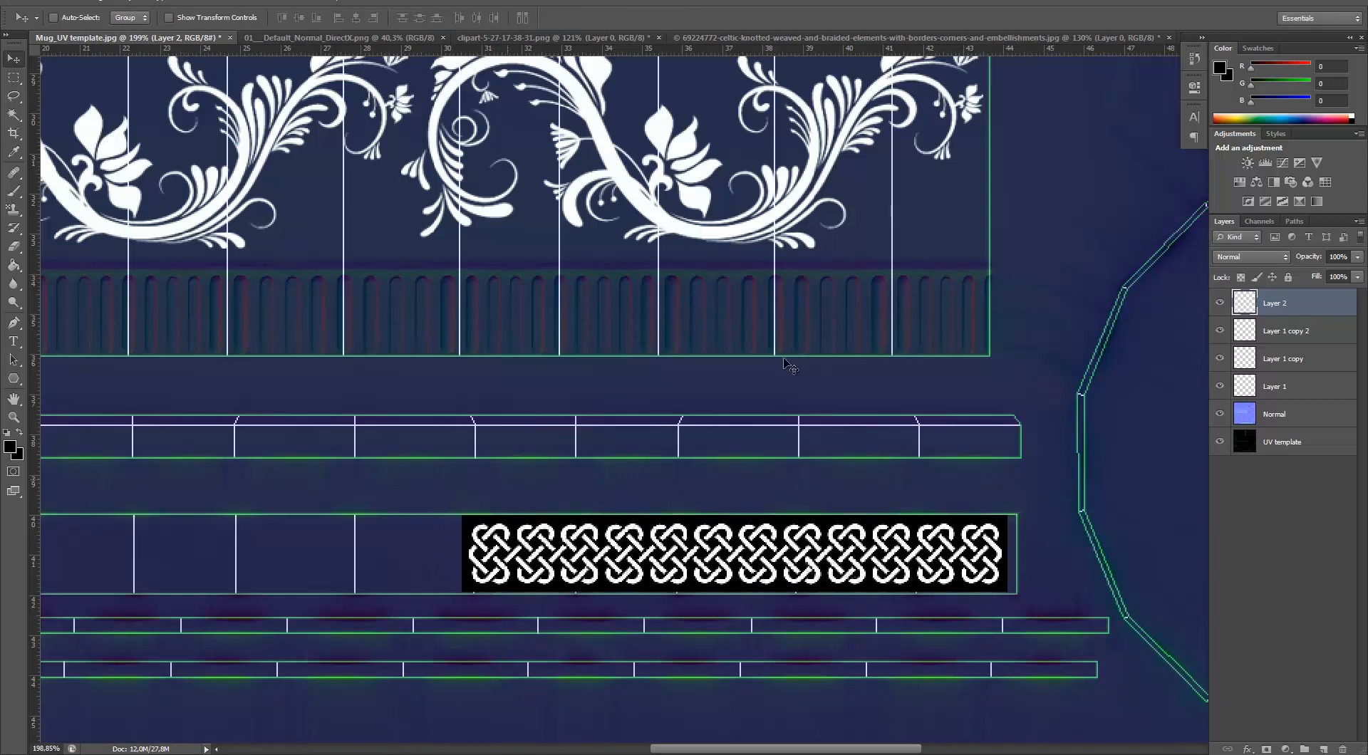
Select the black background around the Celtic knot border with the Magic Wand, delete it and clear the selection.
key(w)
click(783, 358)
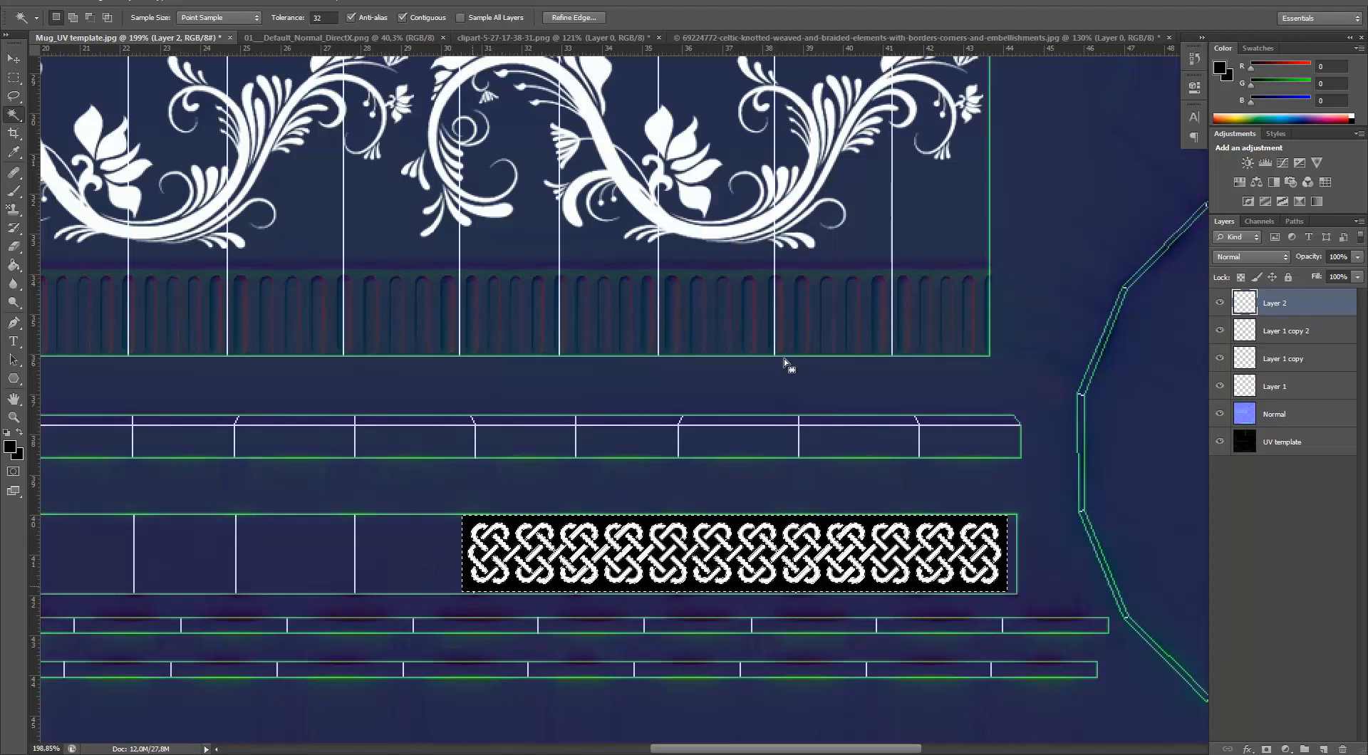
key(ctrl+d)
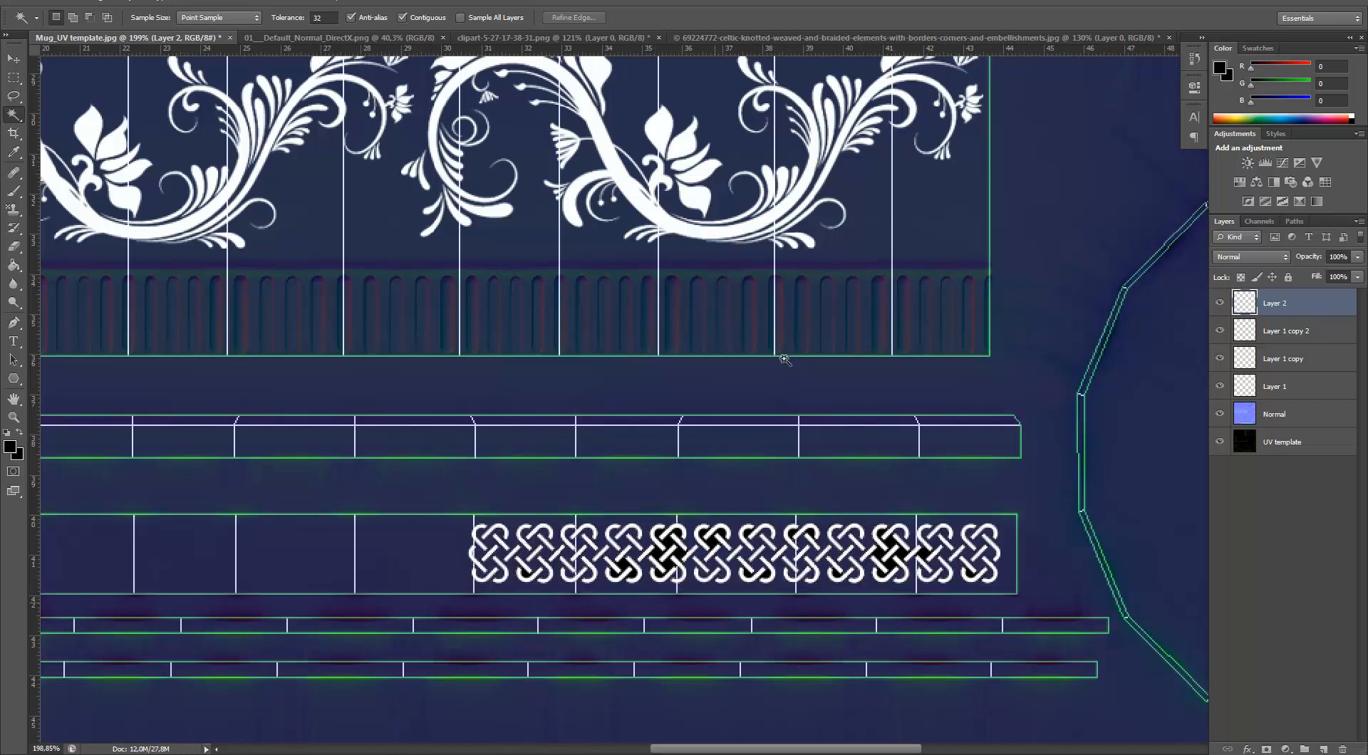
Nudge the Celtic knot border right until it sits against the right end of the UV strip.
alt+scroll(787, 363, up, 1)
key(v)
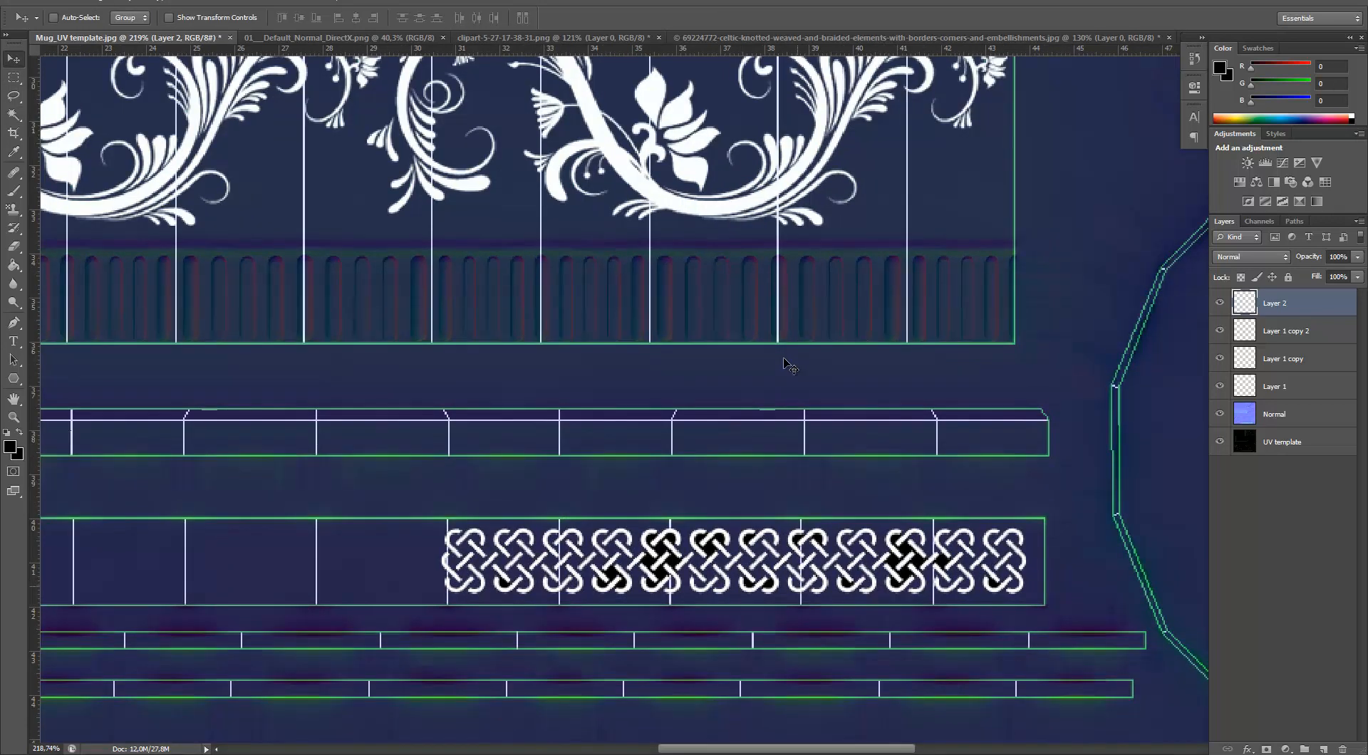
key(Right)
key(Right)
key(Right)
key(Right)
key(Right)
key(Right)
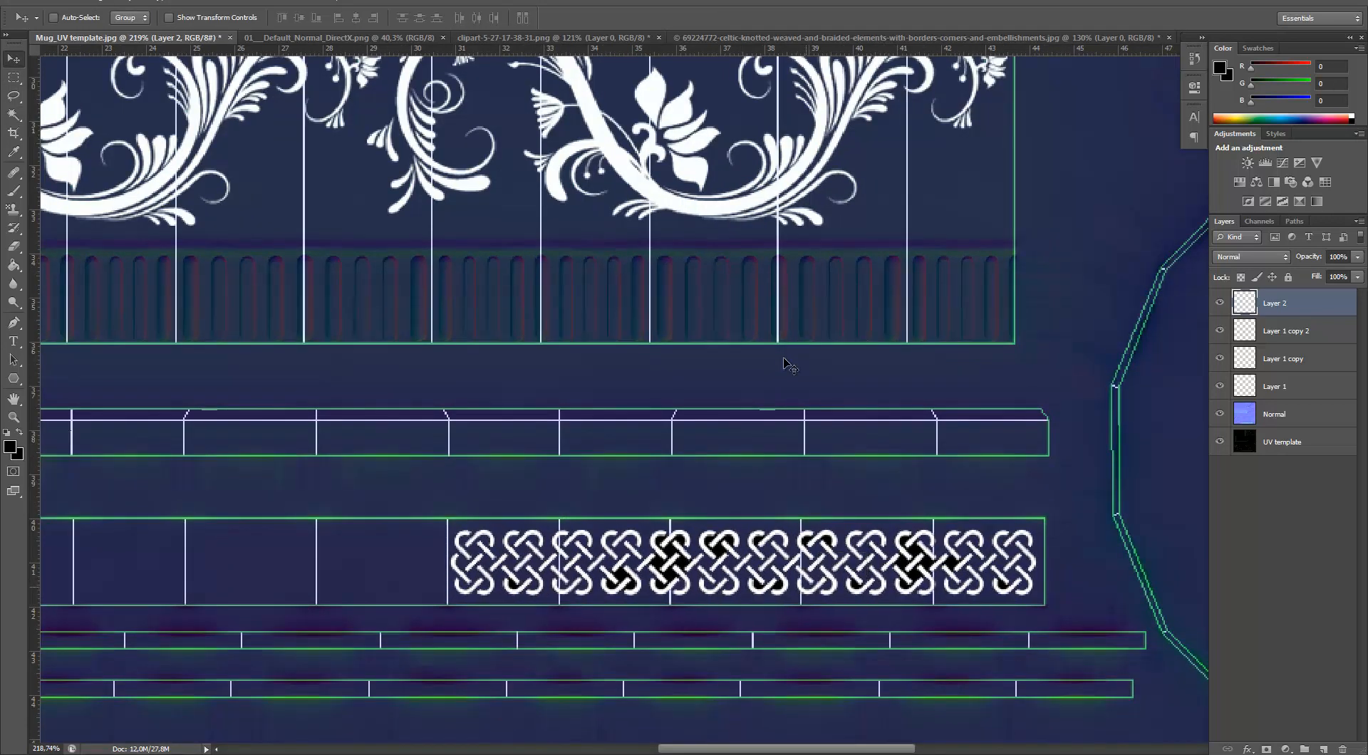
Duplicate the Celtic knot border directly to the left of the original and check which layer holds the original.
mouse_move(807, 587)
alt+shift+mouse_down()
mouse_move(240, 589)
mouse_move(246, 563)
mouse_move(233, 563)
mouse_move(228, 589)
alt+shift+mouse_up()
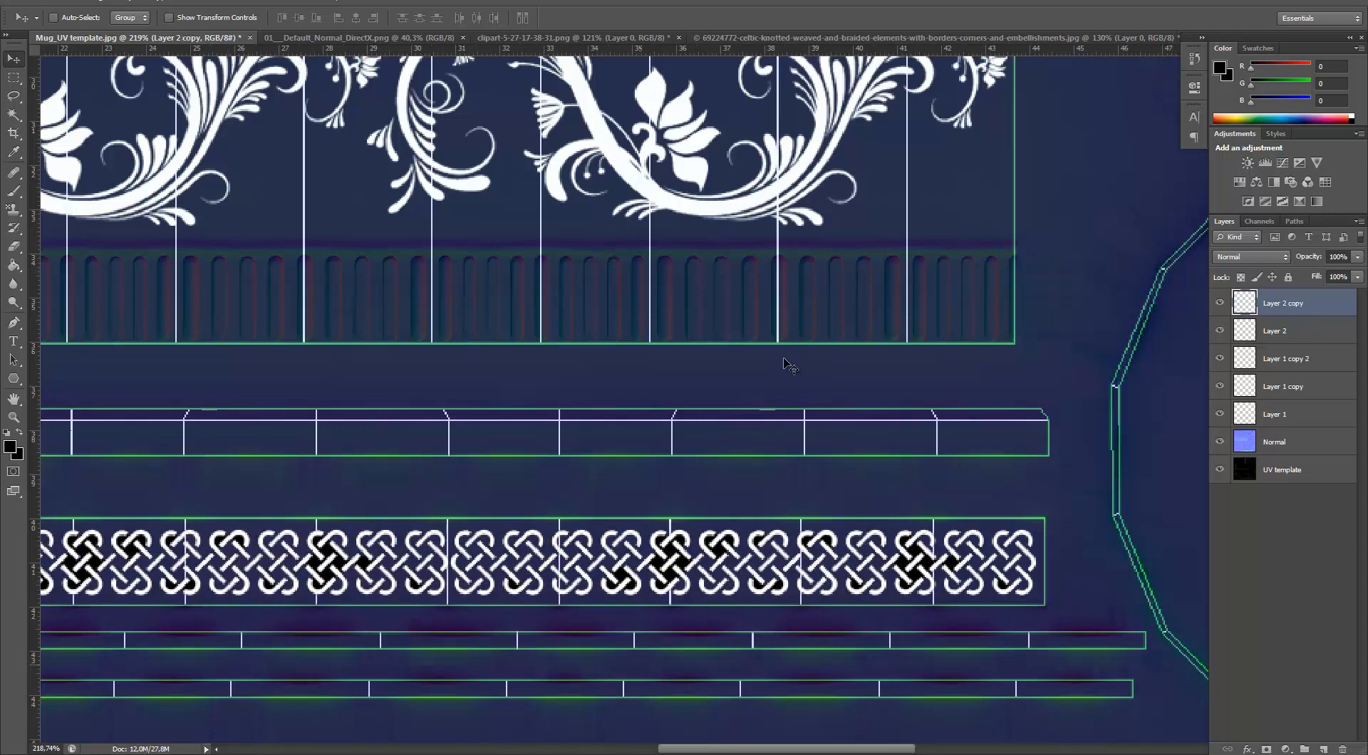
click(1219, 331)
click(1219, 330)
alt+scroll(785, 364, down, 3)
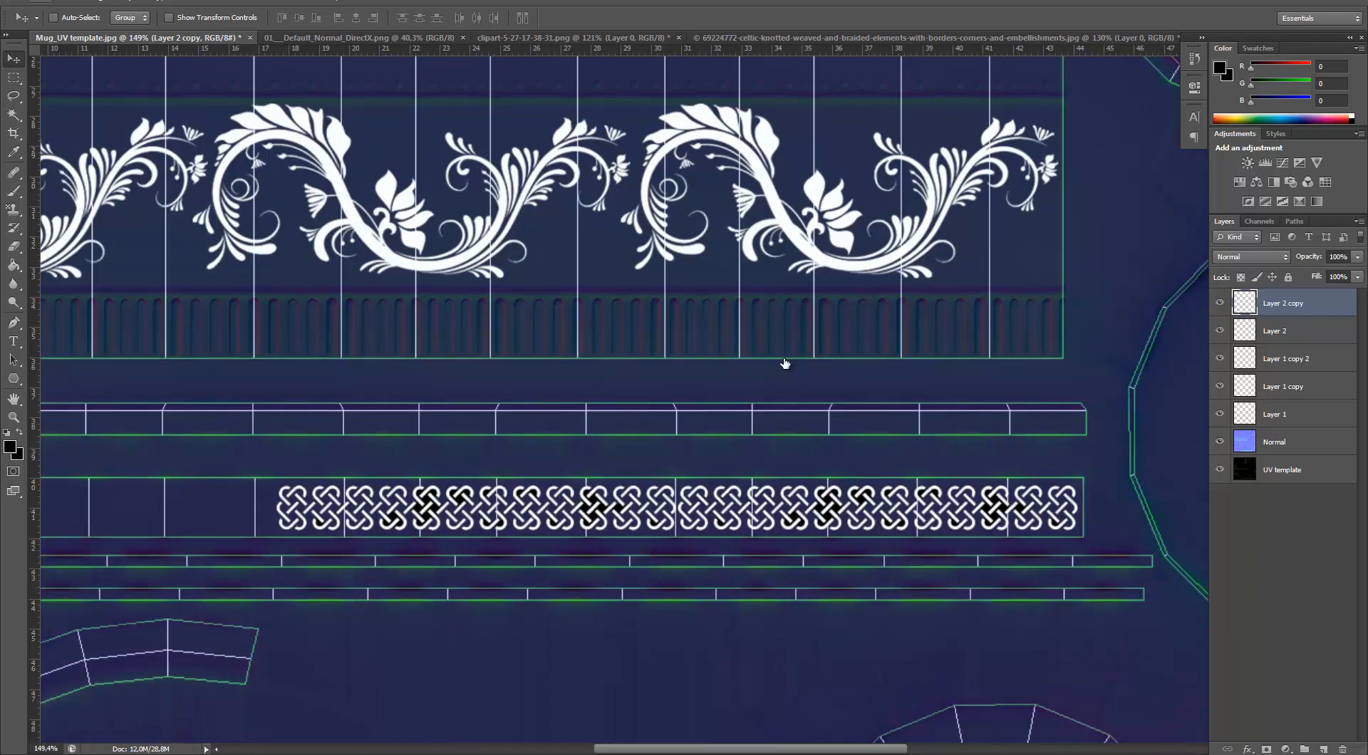
Identify the three floral ornament layers, merge them into one layer and name it Plant ornament.
click(1220, 358)
click(1220, 386)
click(1220, 386)
click(1219, 414)
click(1220, 414)
click(1284, 359)
ctrl+click(1282, 387)
ctrl+click(1275, 415)
right_click(1275, 415)
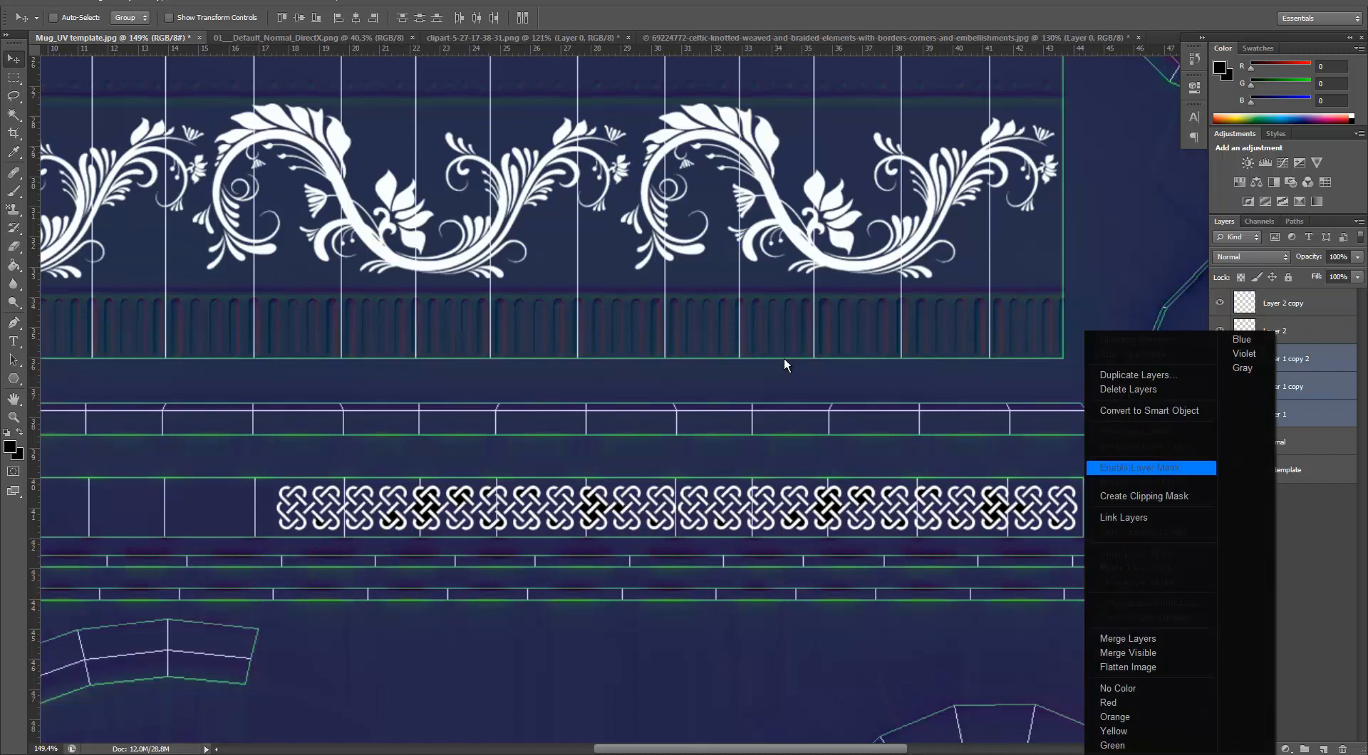
click(1151, 639)
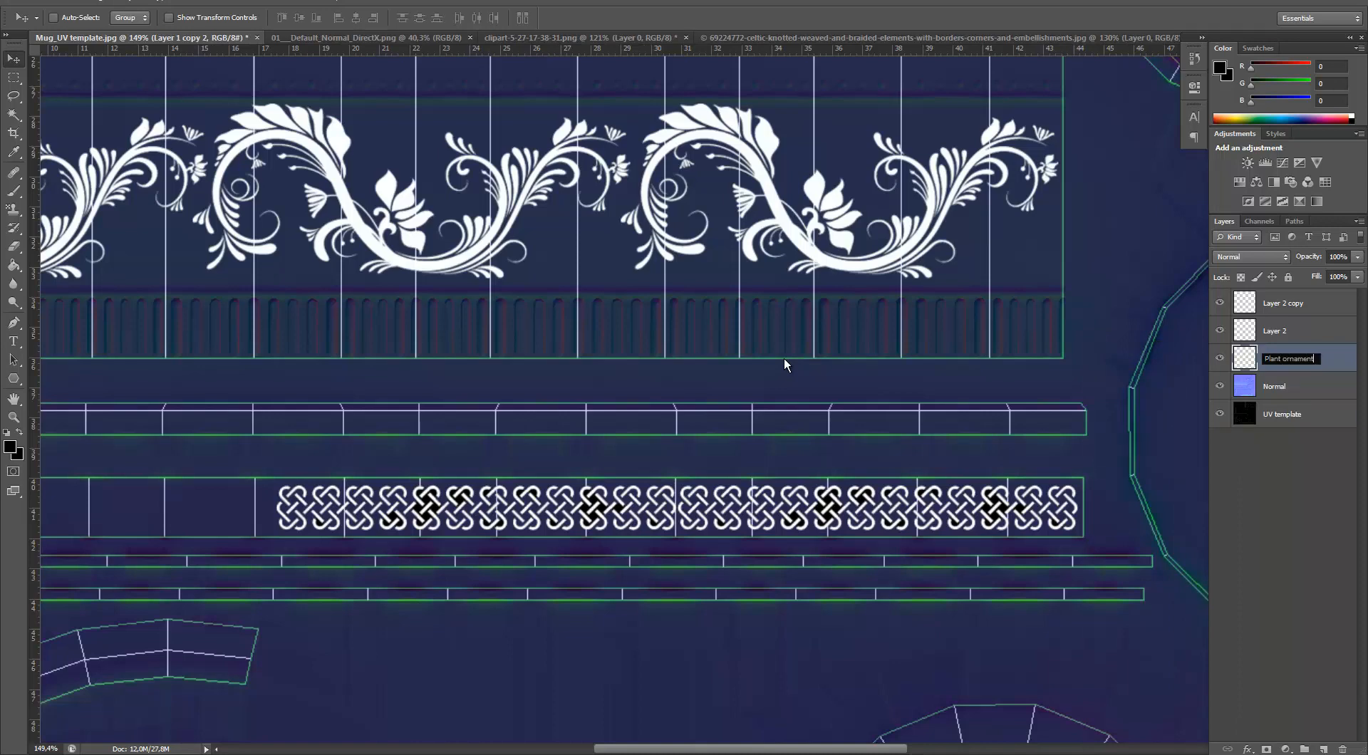
key(Return)
Duplicate both Celtic knot layers together and align the copies to the left so the border fills the UV strip.
click(1283, 304)
ctrl+click(1275, 331)
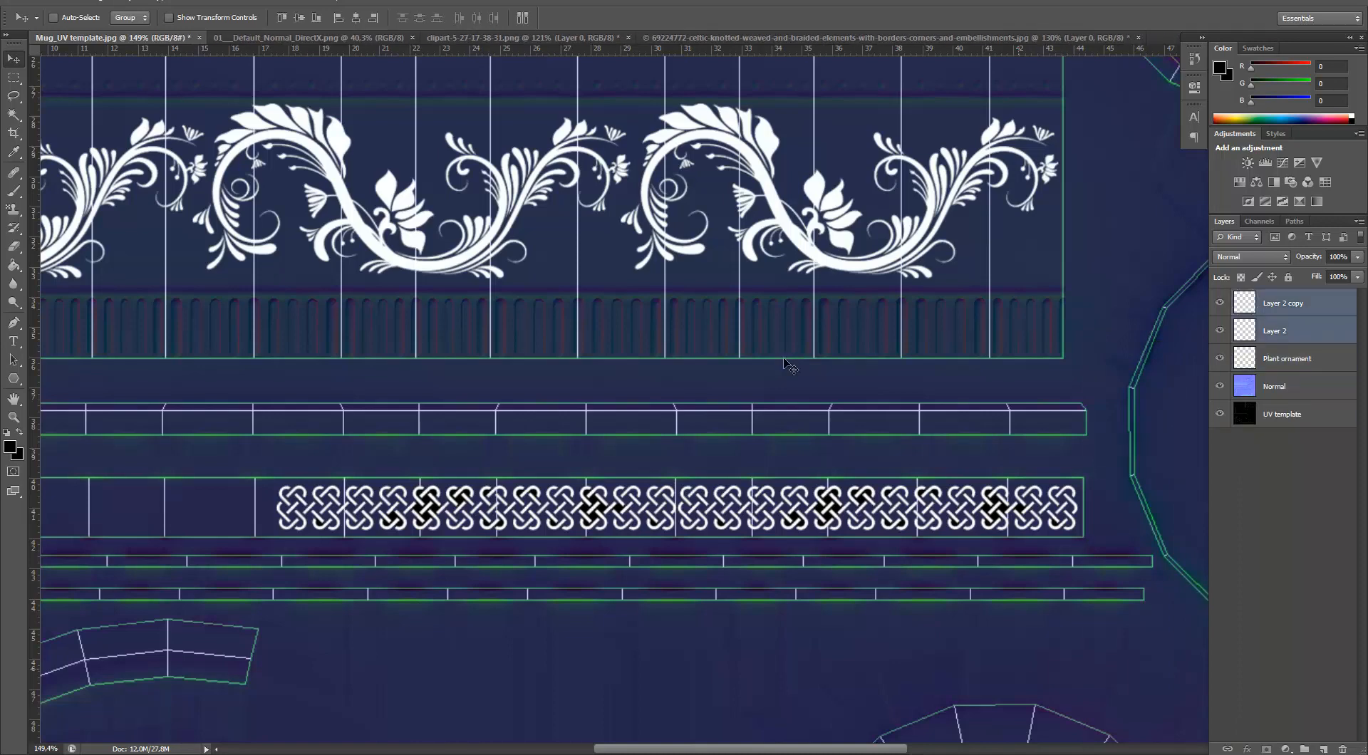
drag(750, 749, 699, 749)
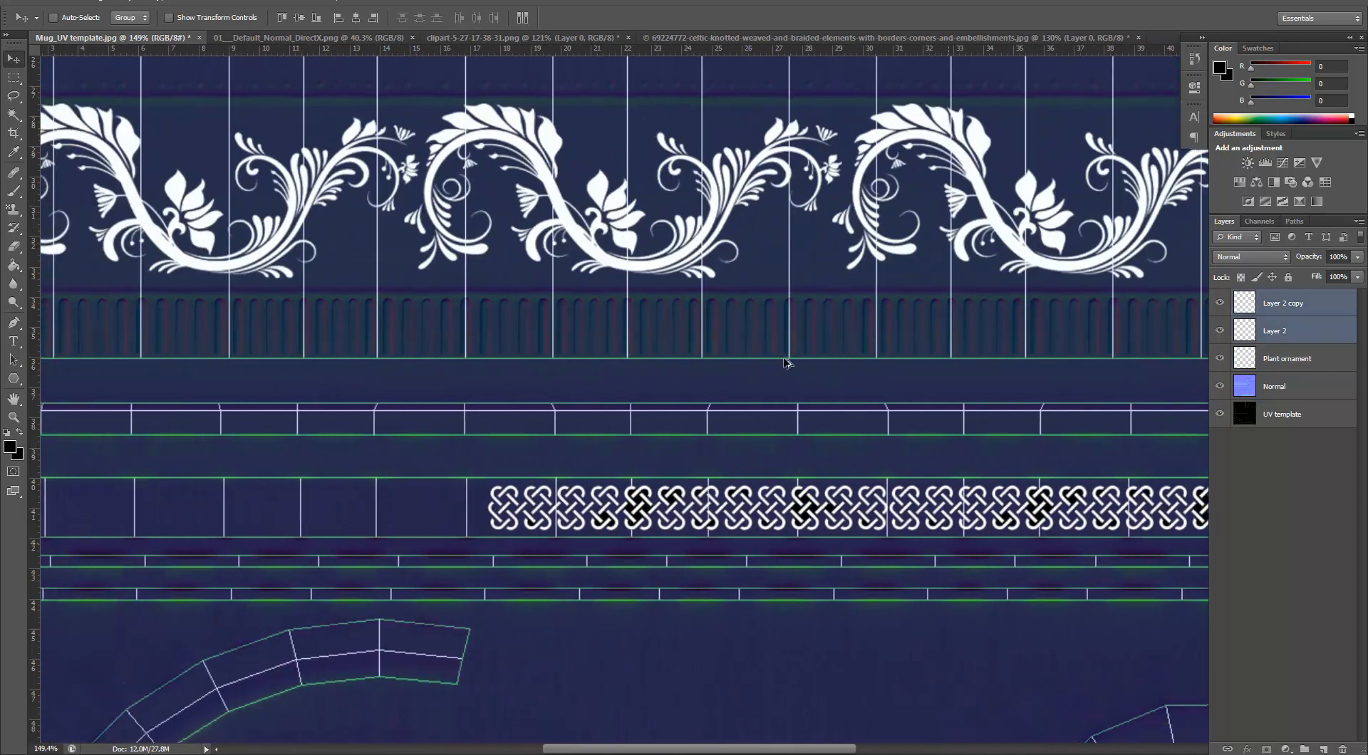
alt+shift+drag(972, 521, 297, 521)
shift+drag(563, 519, 424, 519)
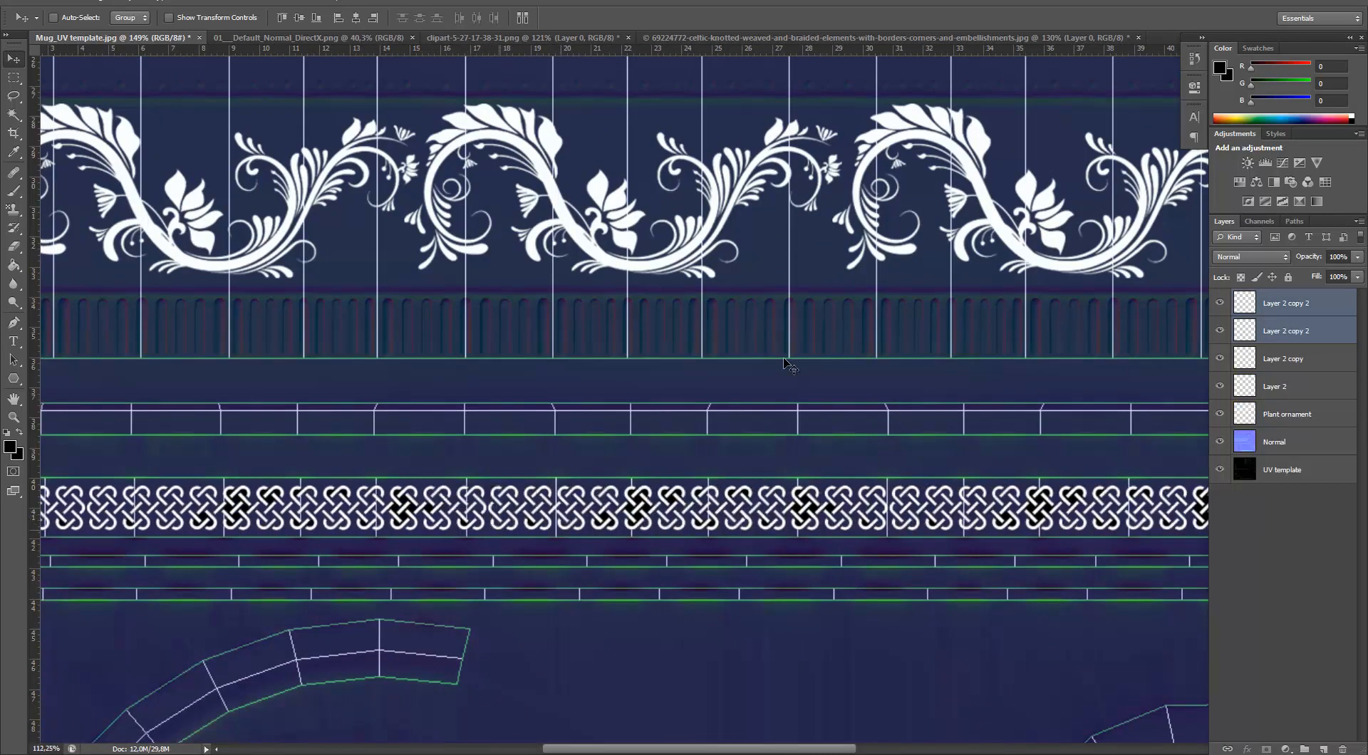
alt+scroll(784, 363, down, 3)
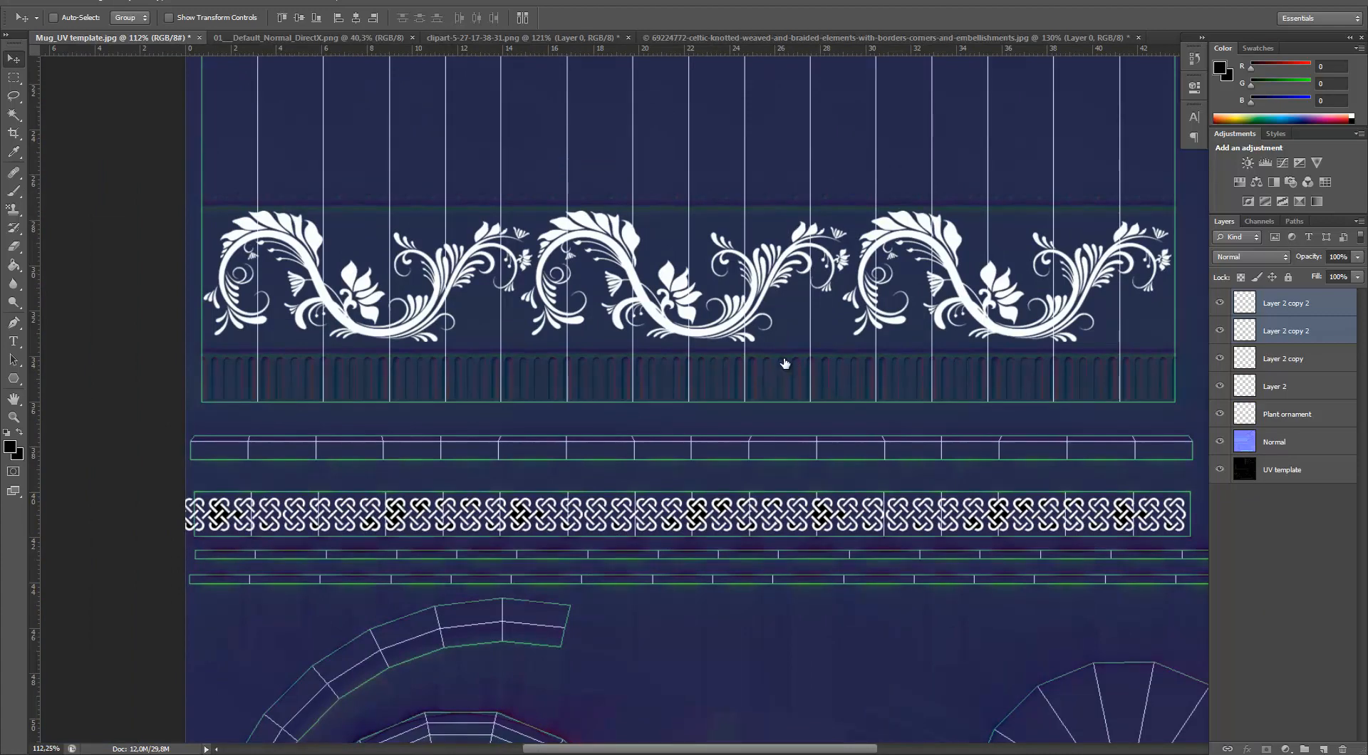
Delete the part of the leftmost Celtic knot copy that extends past the left end of the UV strip.
click(1286, 303)
click(1220, 303)
click(1220, 303)
key(e)
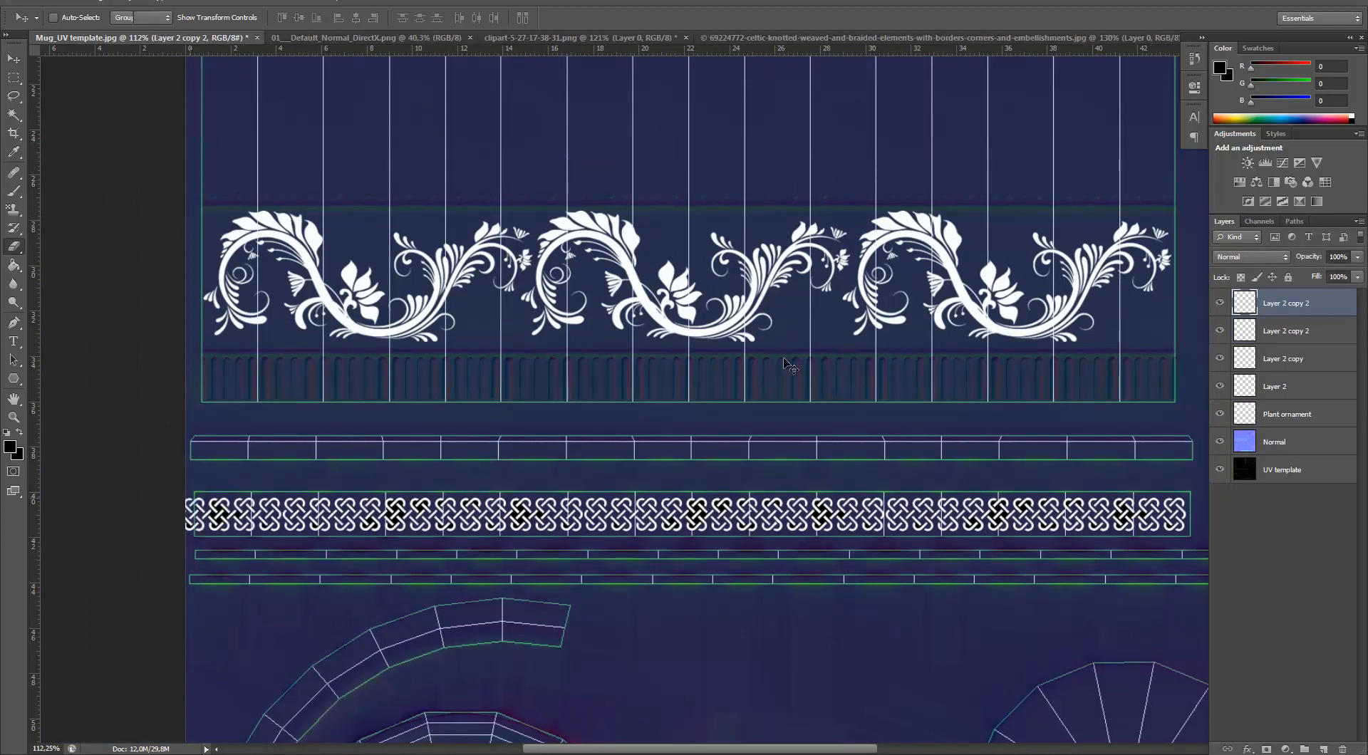
alt+scroll(784, 363, up, 4)
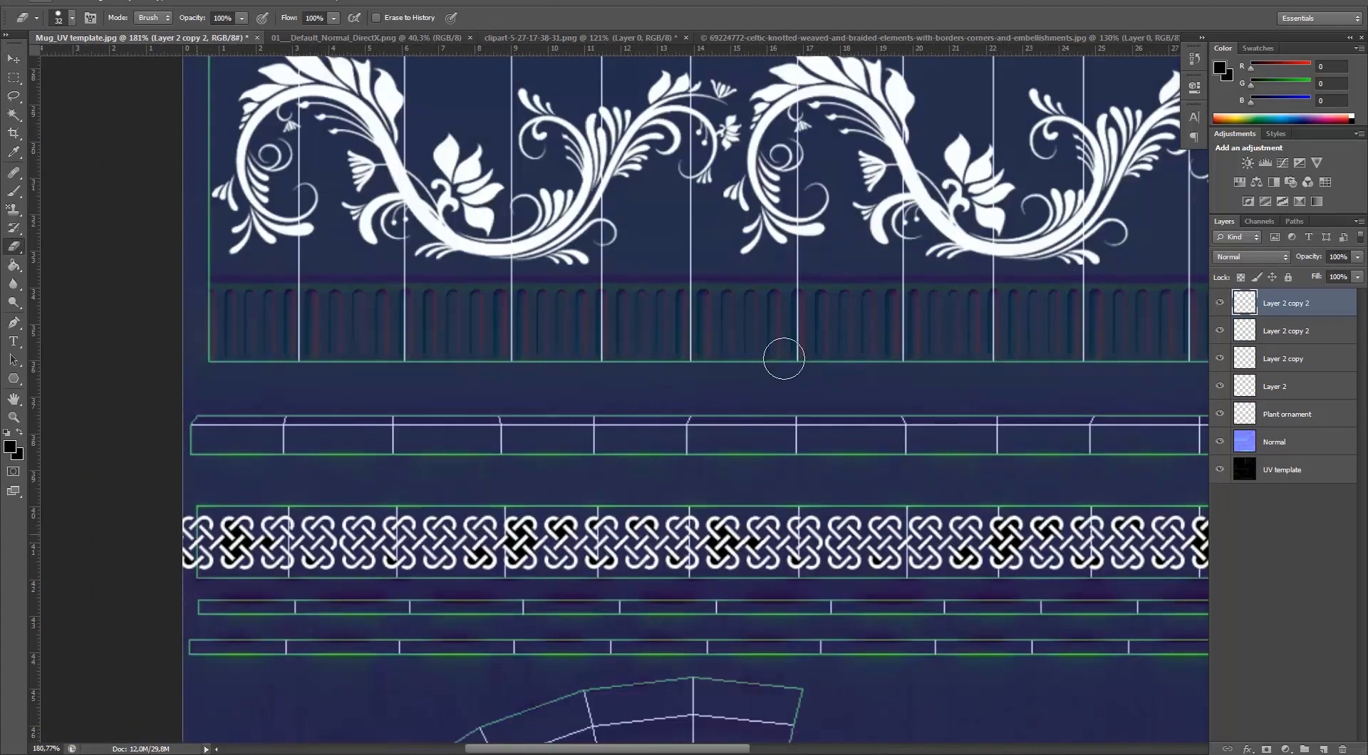
key(alt+e)
key(Escape)
key(m)
drag(198, 504, 144, 620)
key(Delete)
ctrl+scroll(784, 360, down, 10)
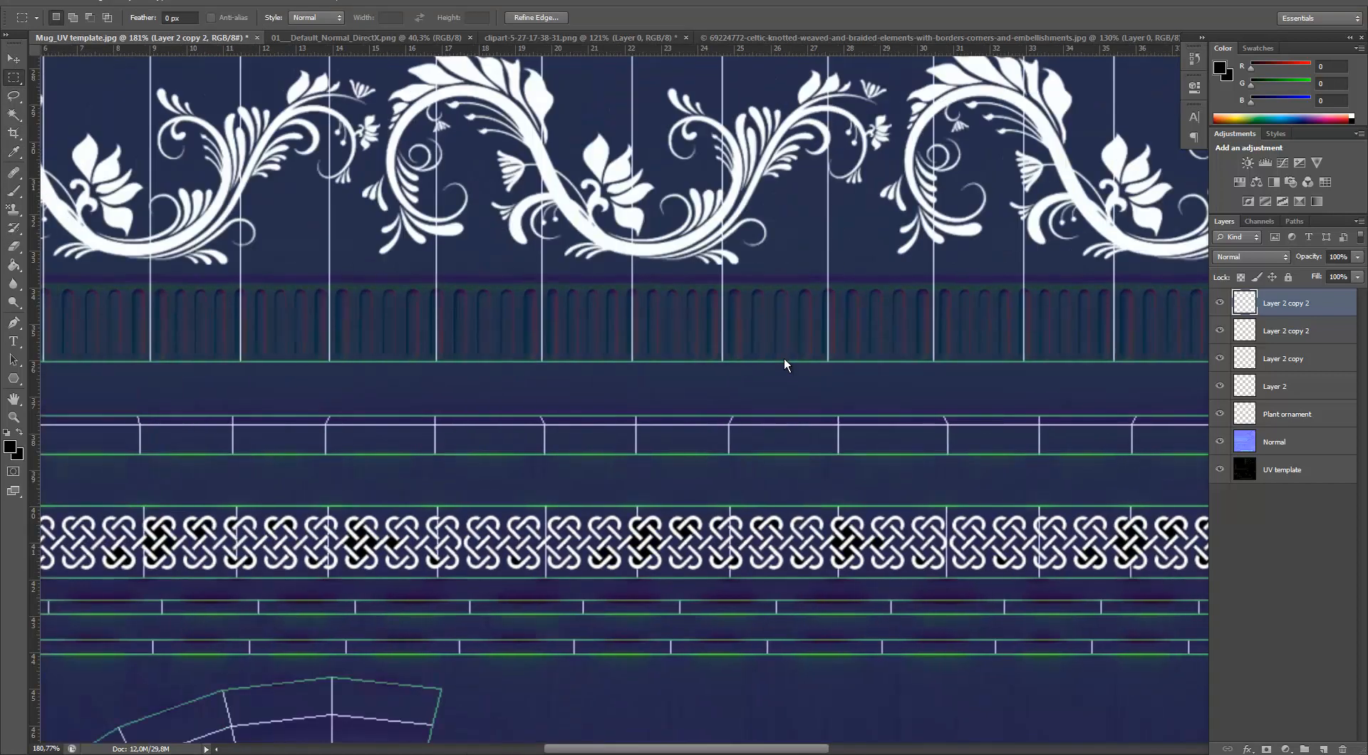
Delete the partial knot at the left end of the Celtic knot border so it starts with a whole knot.
ctrl+scroll(785, 360, up, 10)
scroll(783, 360, left, 4)
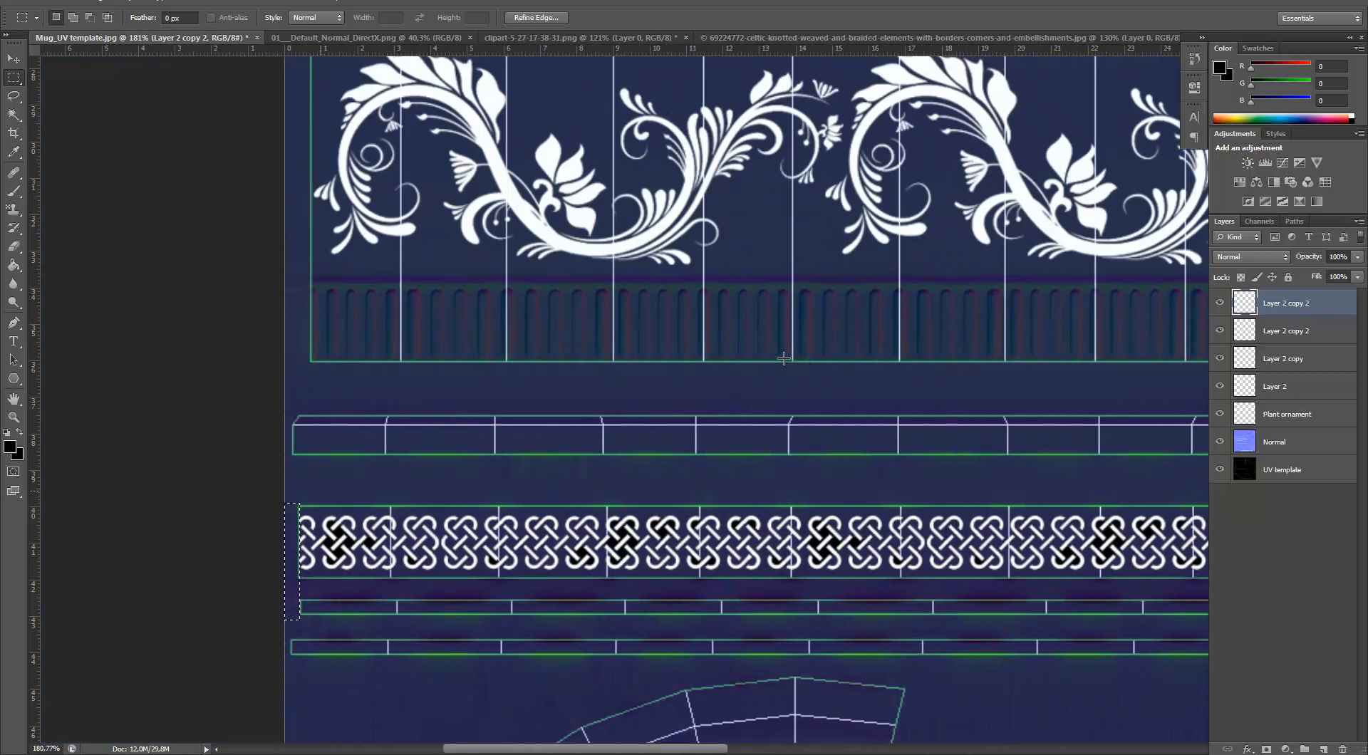
mouse_move(323, 492)
mouse_down()
mouse_move(299, 526)
mouse_move(327, 482)
mouse_move(292, 577)
mouse_up()
drag(321, 484, 165, 633)
key(Delete)
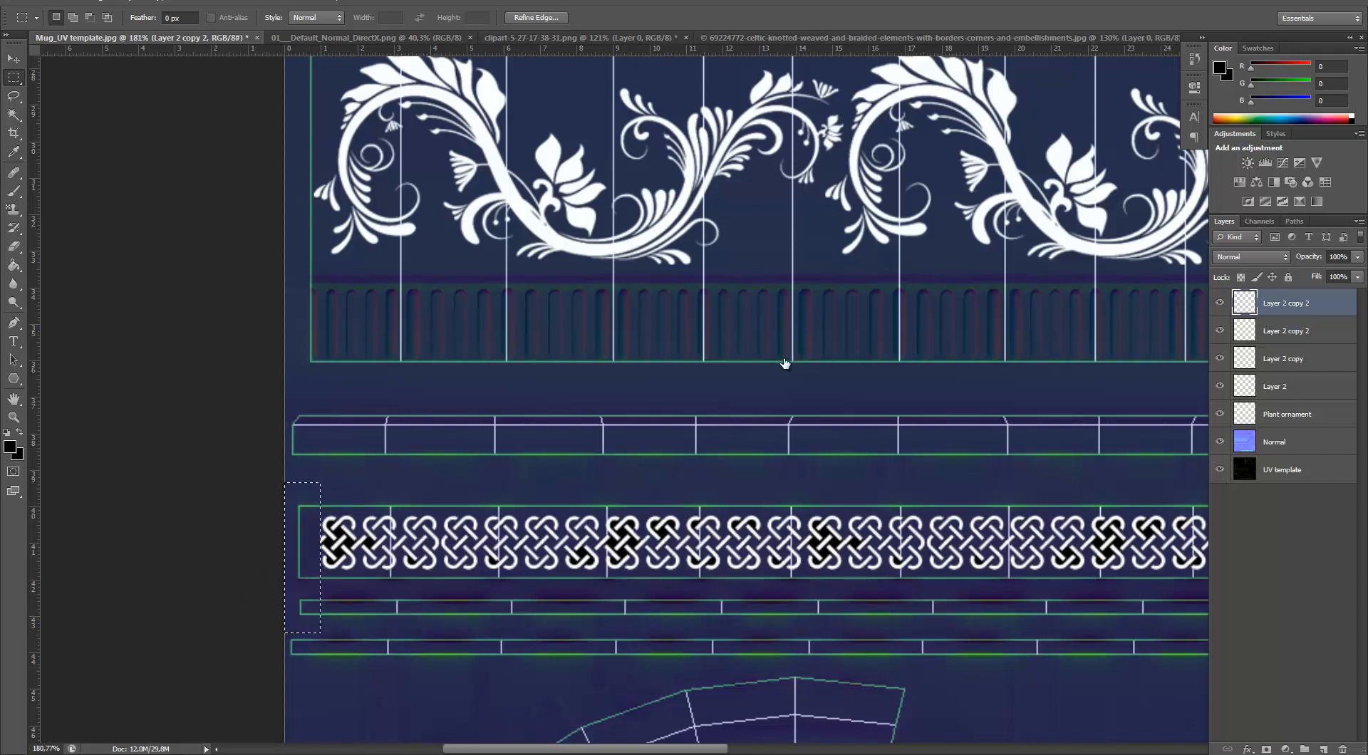
Select all four Celtic knot layers together and scale them to 101.26% width and 102.33% height to fit the left end of the UV strip.
key(alt+shift+bracketleft)
key(alt+shift+bracketleft)
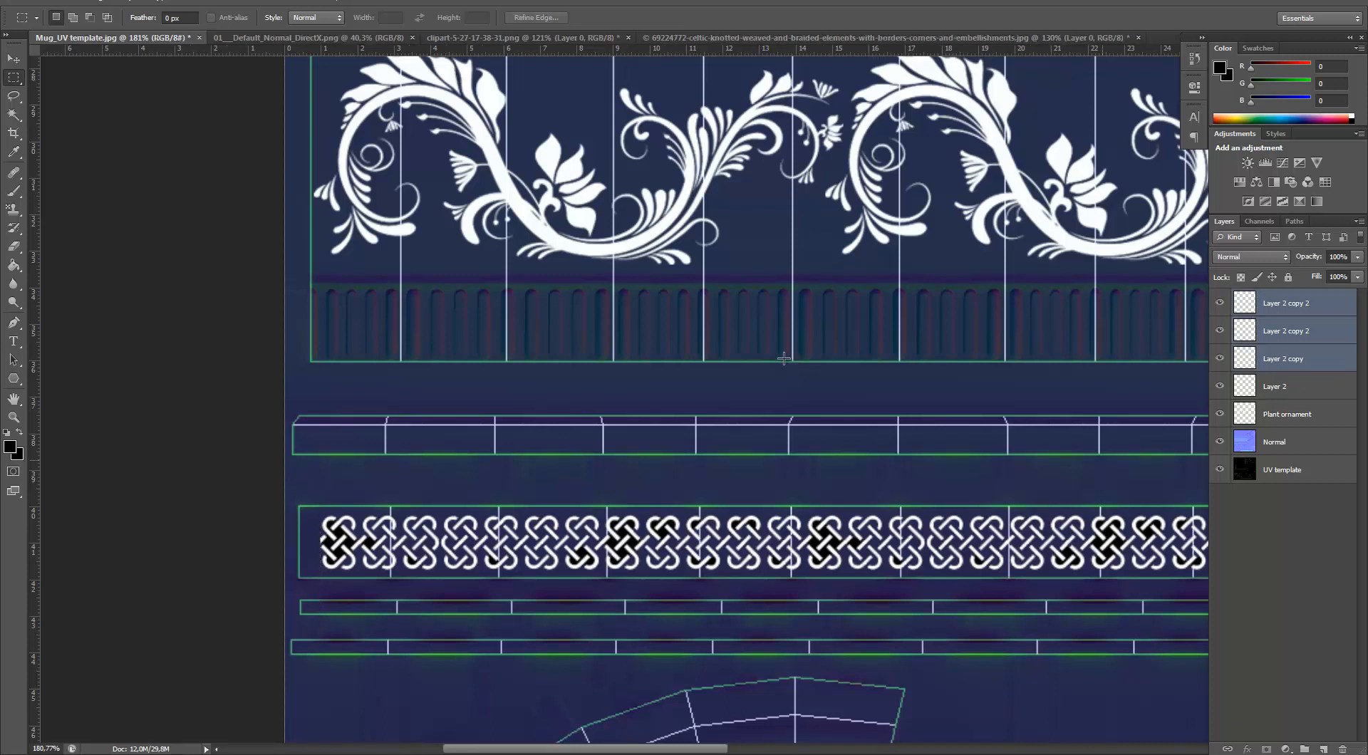
key(alt+shift+bracketleft)
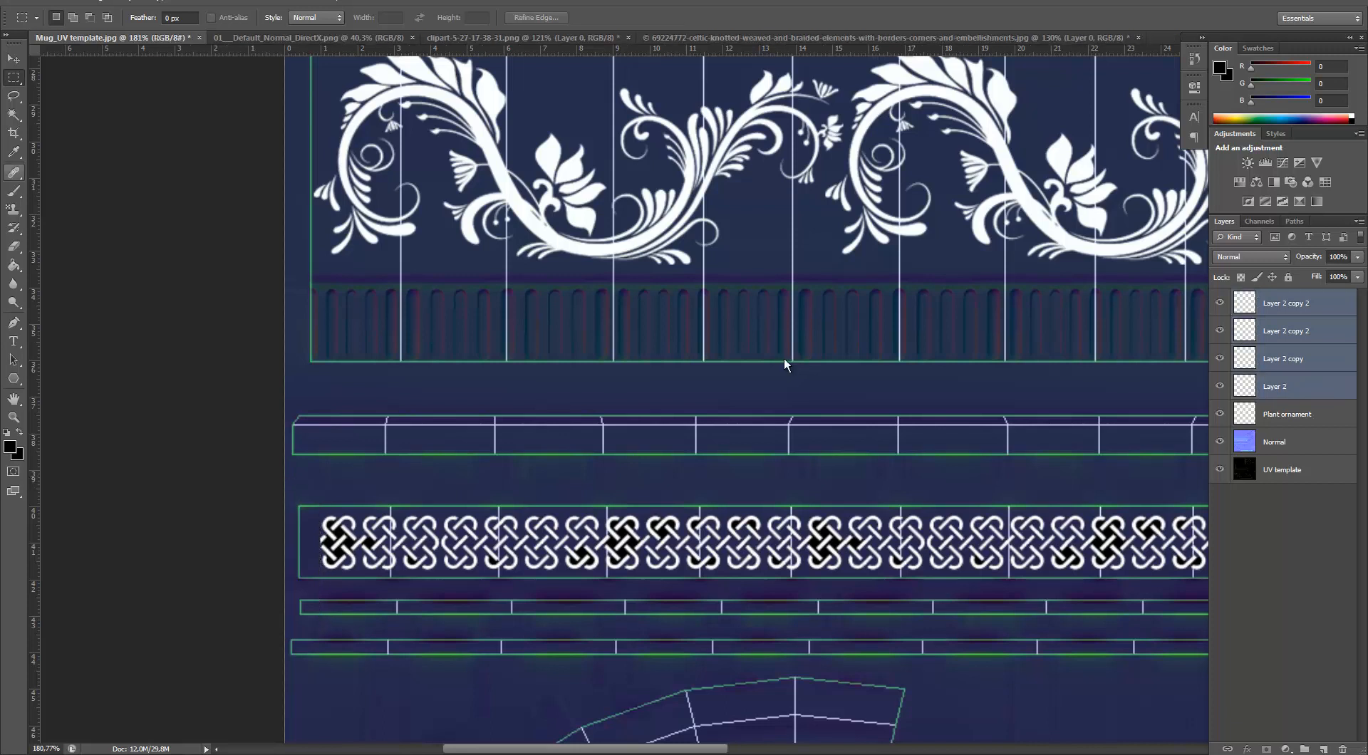
key(v)
key(ctrl+z)
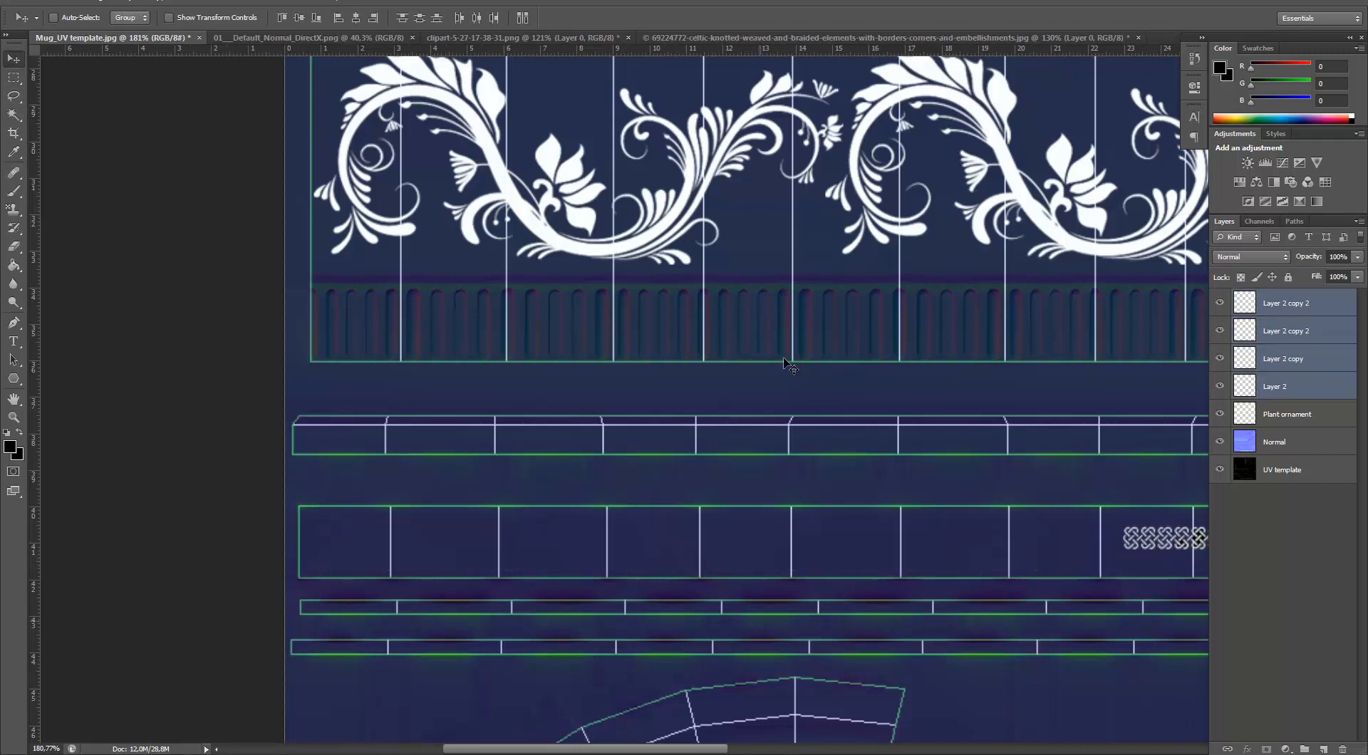
key(ctrl+z)
alt+scroll(785, 364, down, 5)
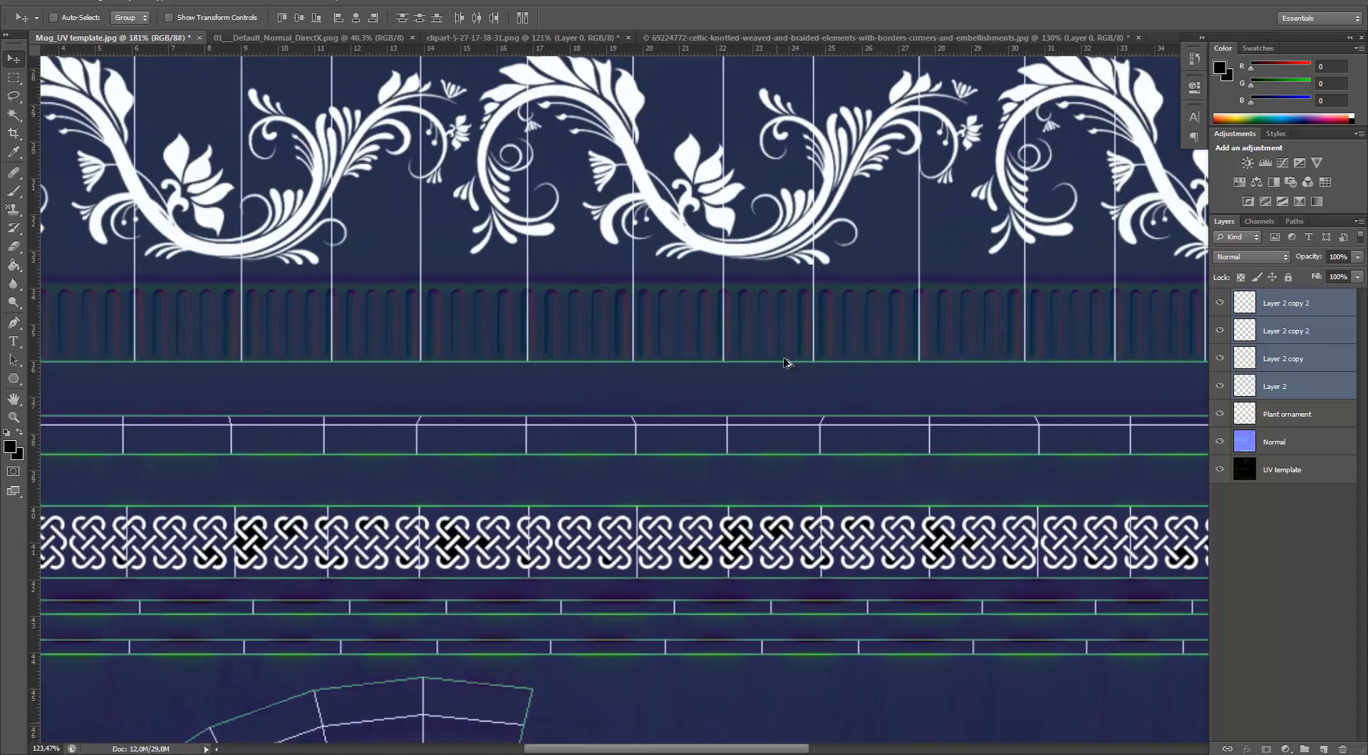
alt+scroll(784, 363, up, 1)
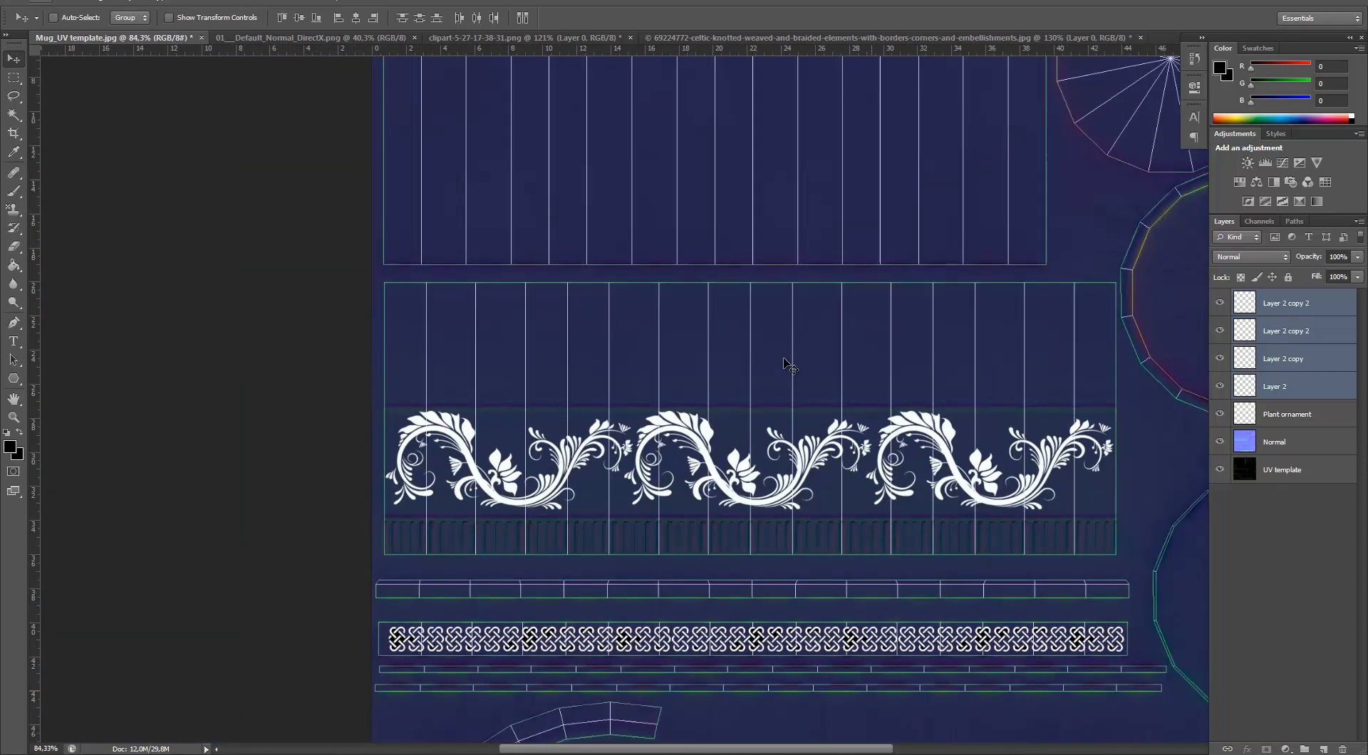
key(ctrl+t)
alt+scroll(785, 364, up, 1)
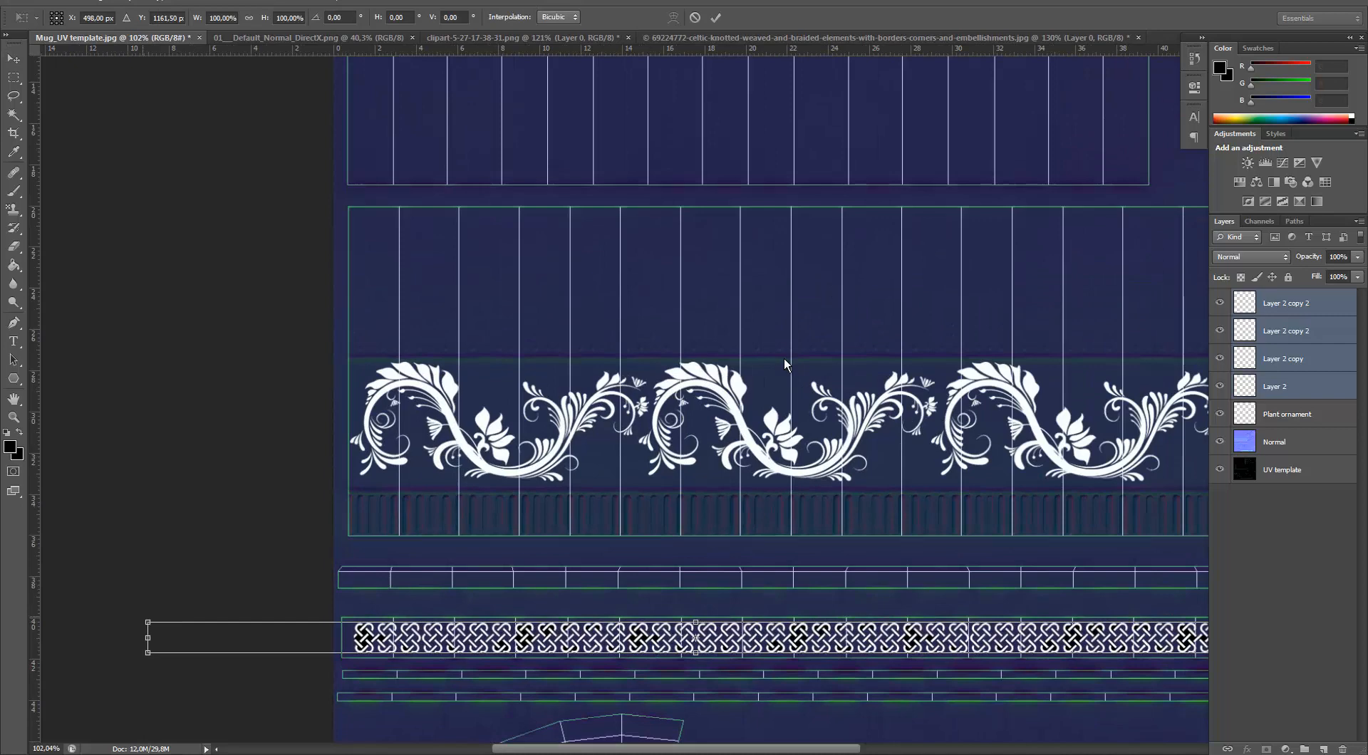
drag(147, 637, 133, 622)
drag(676, 749, 752, 749)
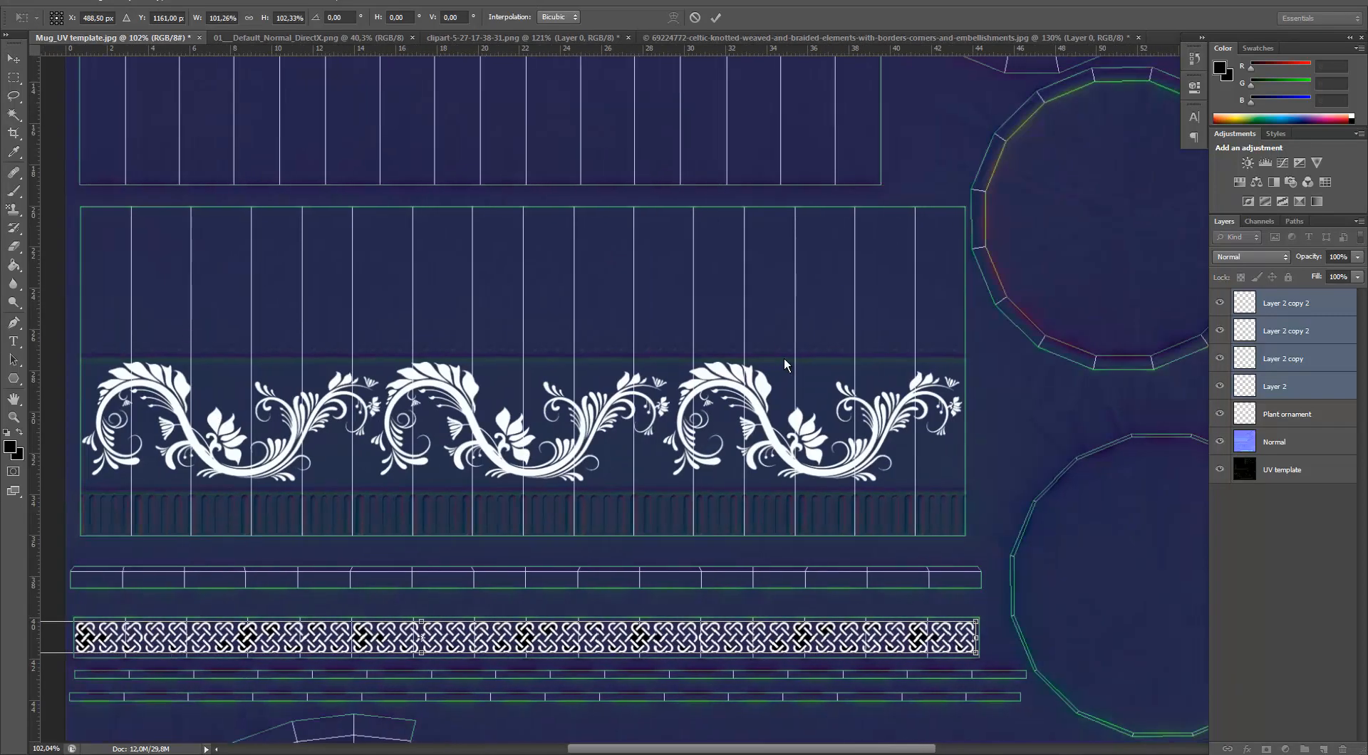
Widen the Celtic knot layers to 101.39% toward the right end of the UV strip and apply the transformation.
alt+scroll(784, 364, up, 10)
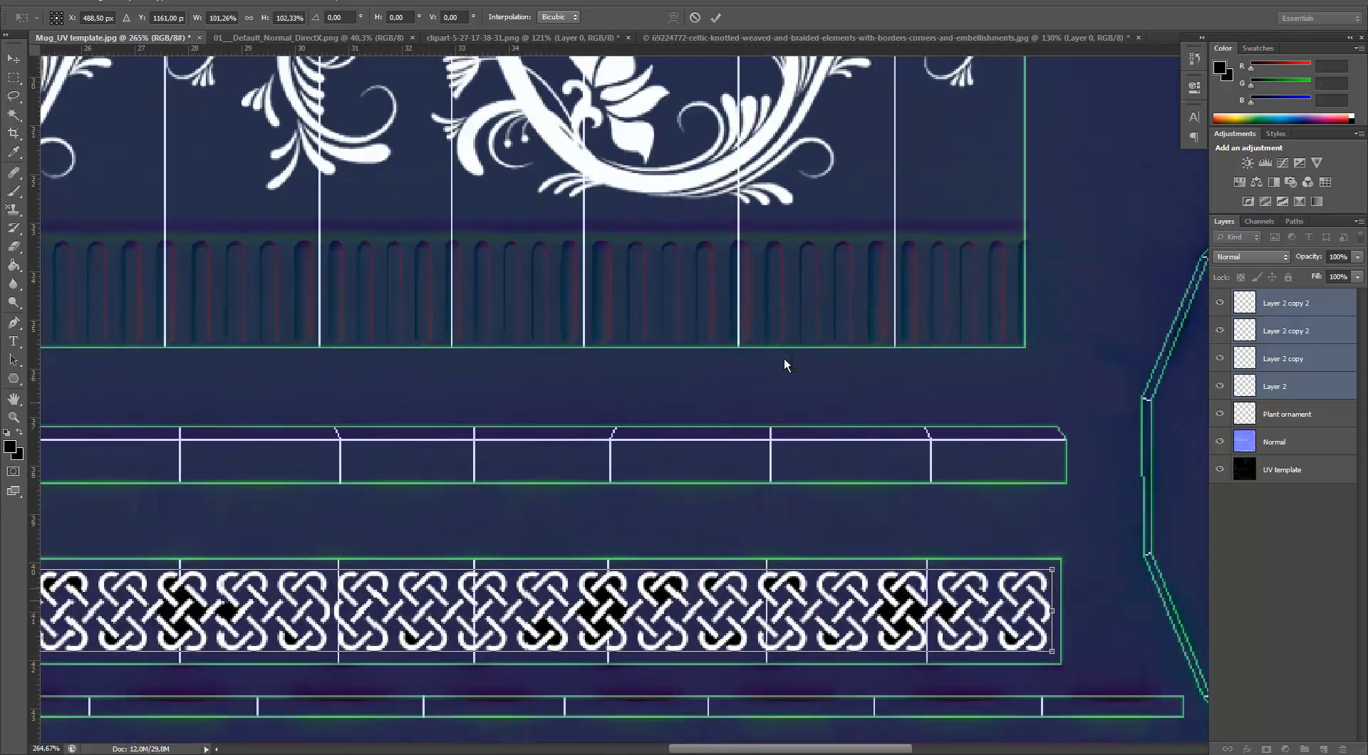
drag(1051, 569, 1055, 569)
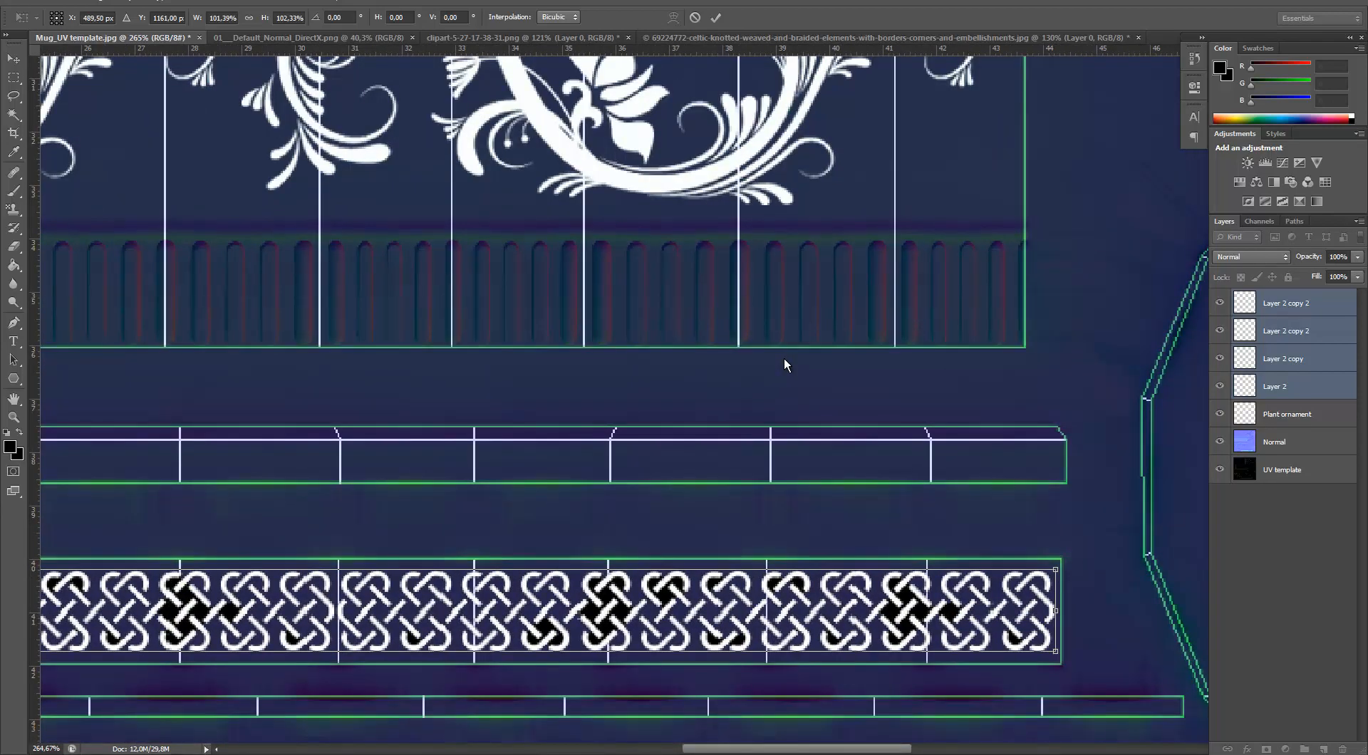
alt+scroll(784, 364, down, 5)
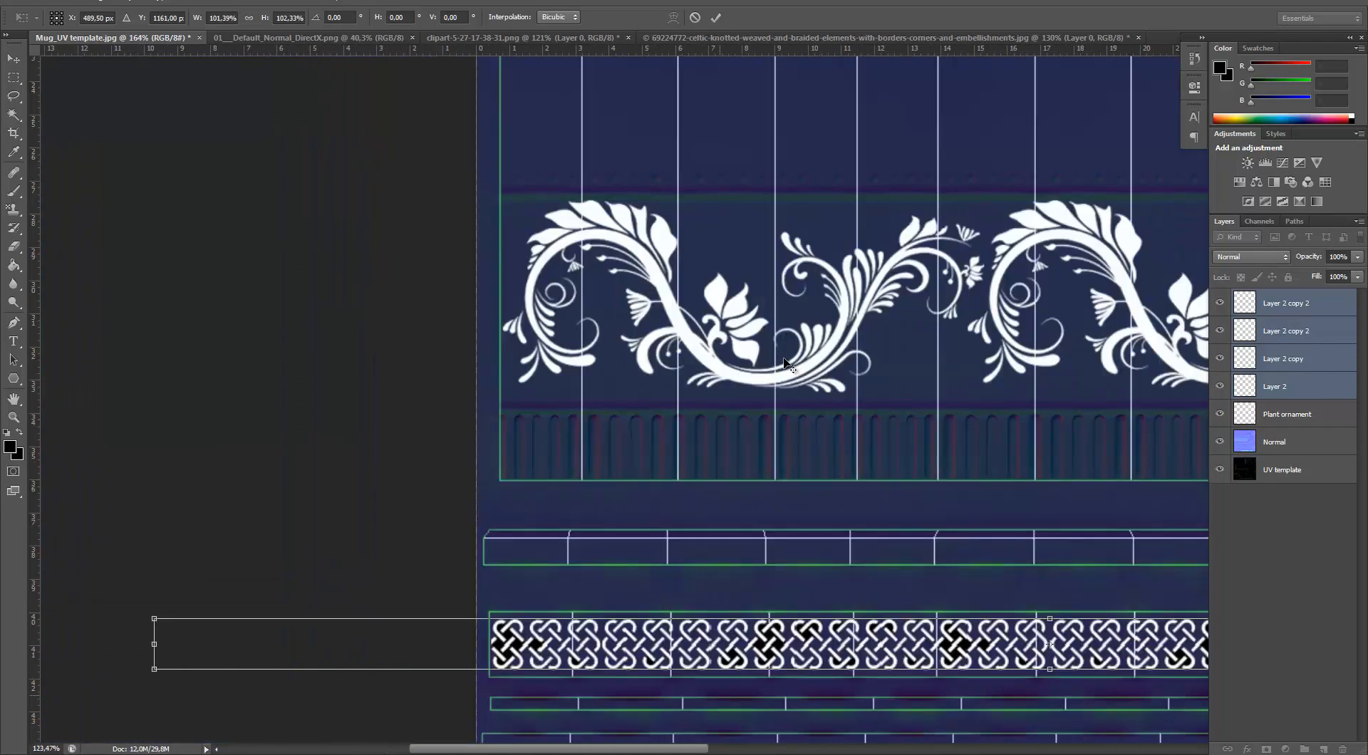
alt+scroll(784, 364, down, 7)
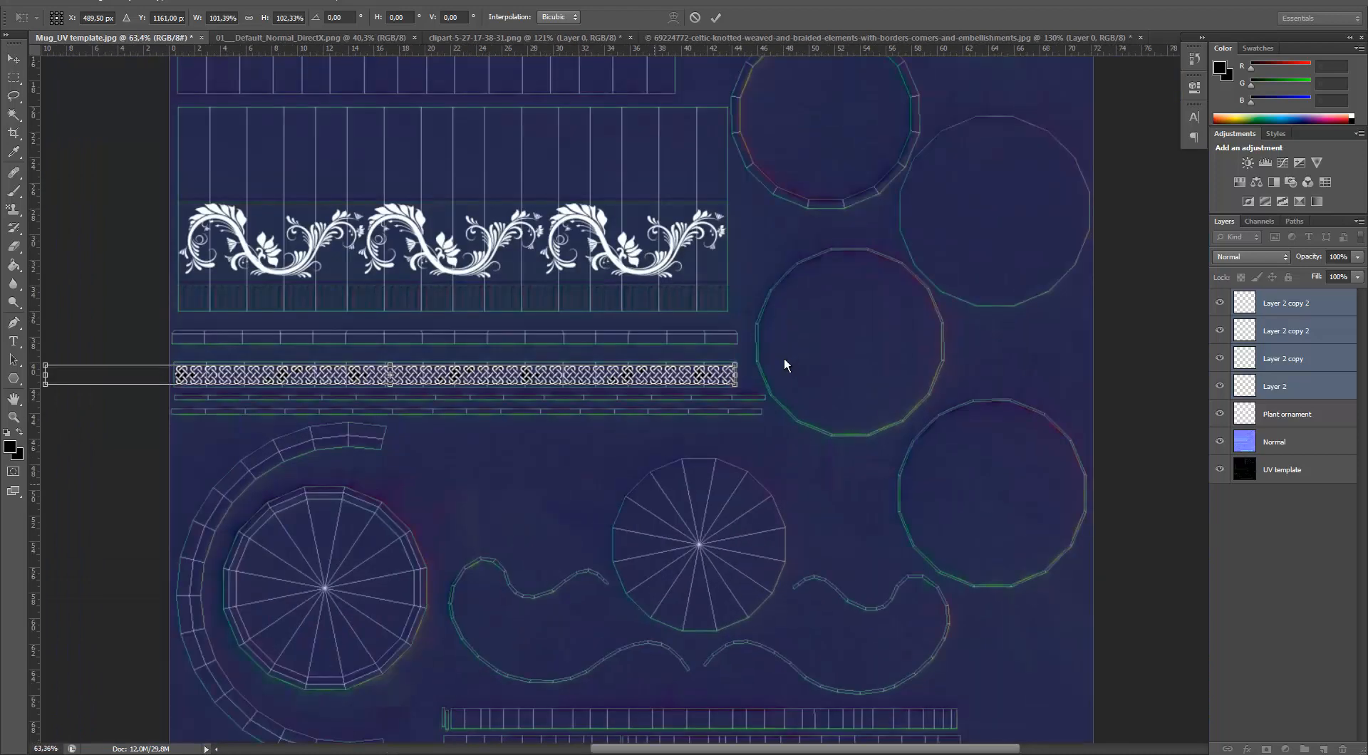
key(Return)
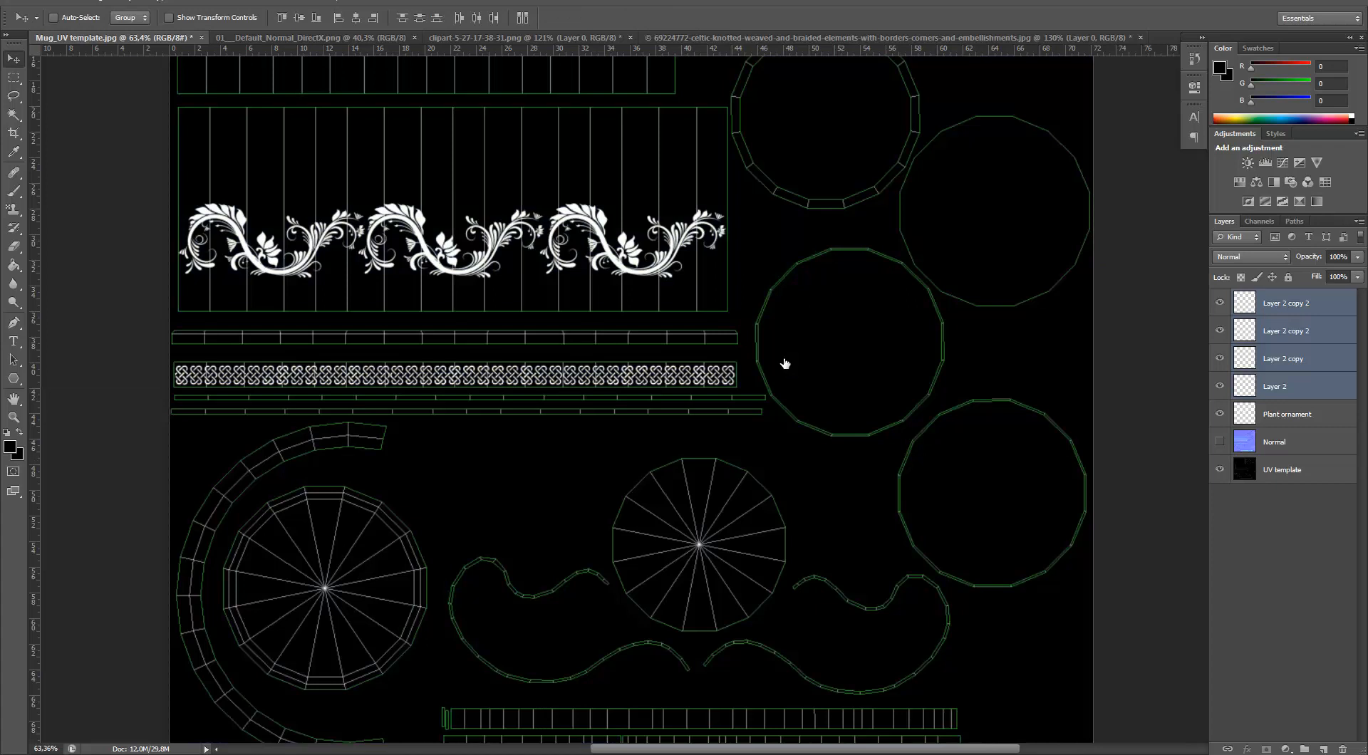
Create a layer named Black directly below Plant ornament and fill it with black to hide the UV template.
click(1324, 749)
drag(1286, 304, 1287, 456)
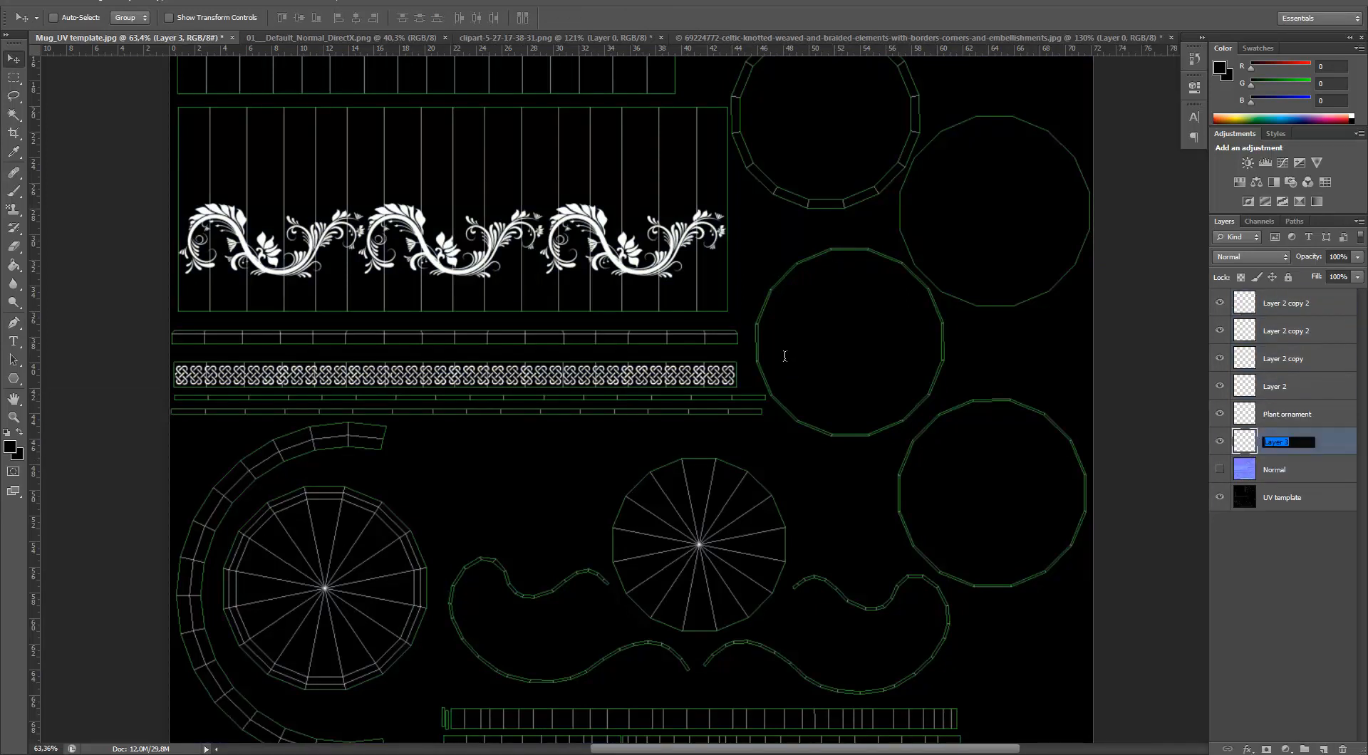
key(Return)
key(g)
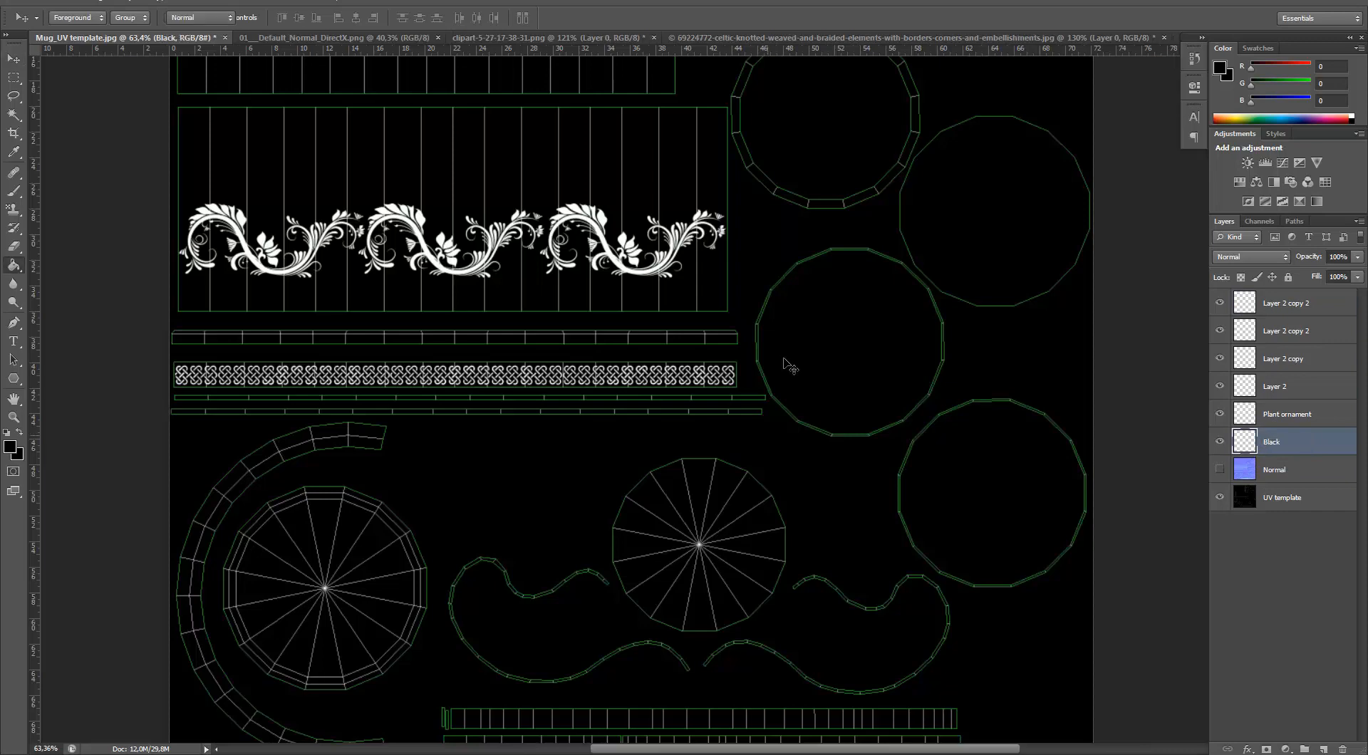
click(785, 365)
scroll(785, 364, up, 1)
alt+scroll(785, 365, up, 3)
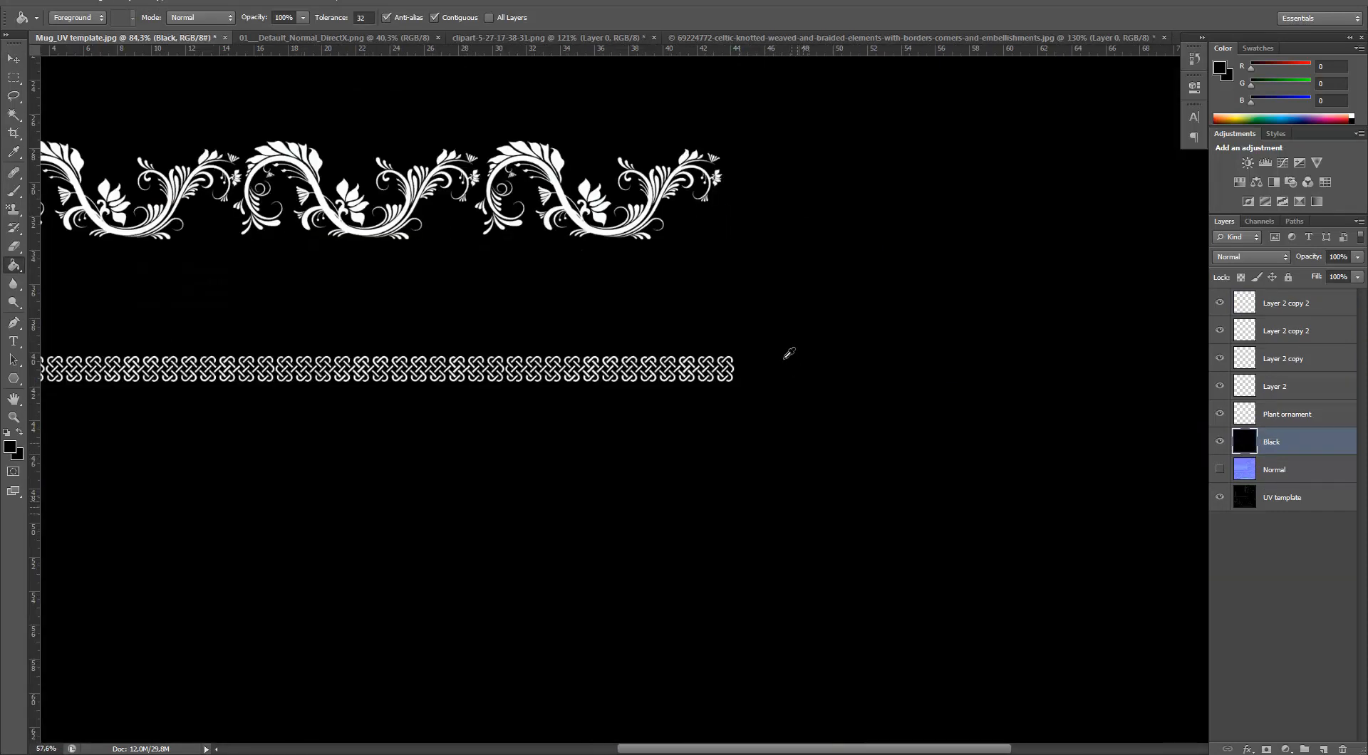
alt+scroll(785, 365, down, 5)
scroll(785, 365, up, 8)
scroll(790, 365, down, 3)
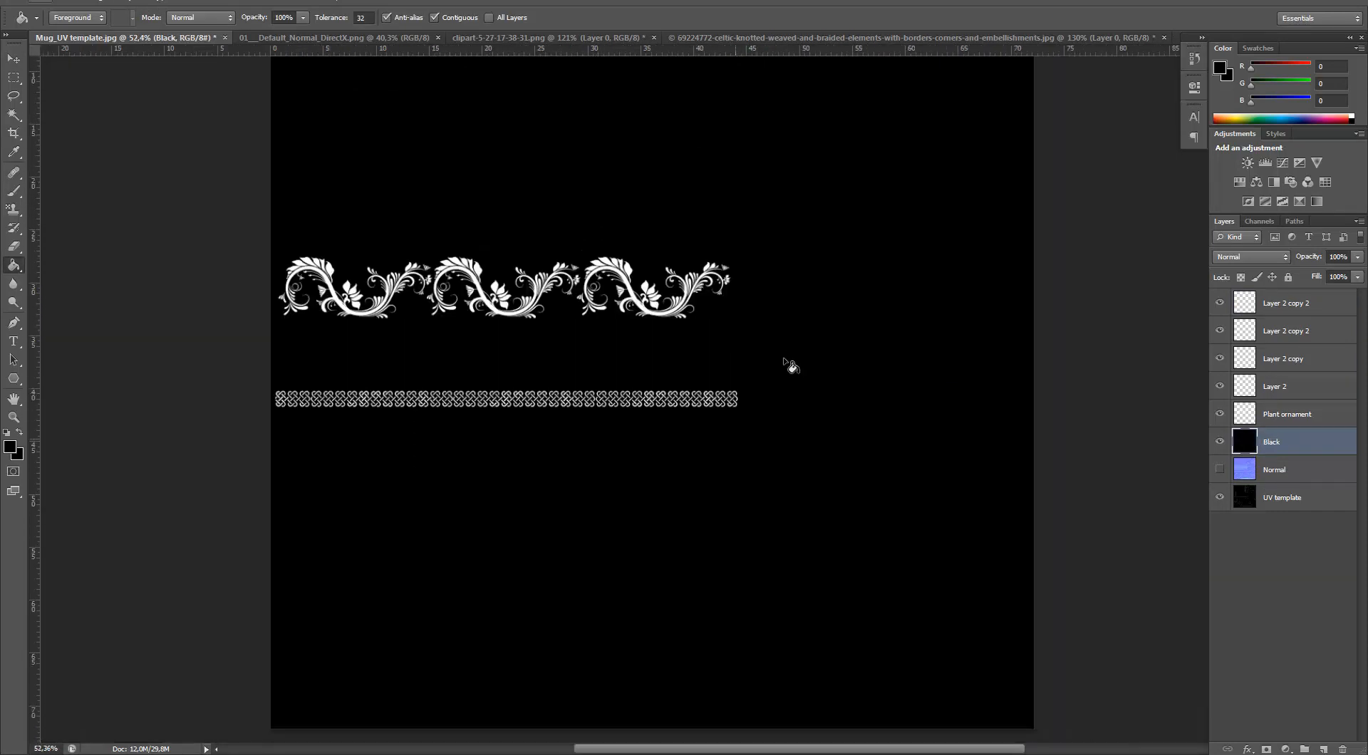
Switch to Substance Painter, search the shelf procedurals for "mask" and add a fill layer named Ornaments above Bronze Armor.
key(alt+Tab)
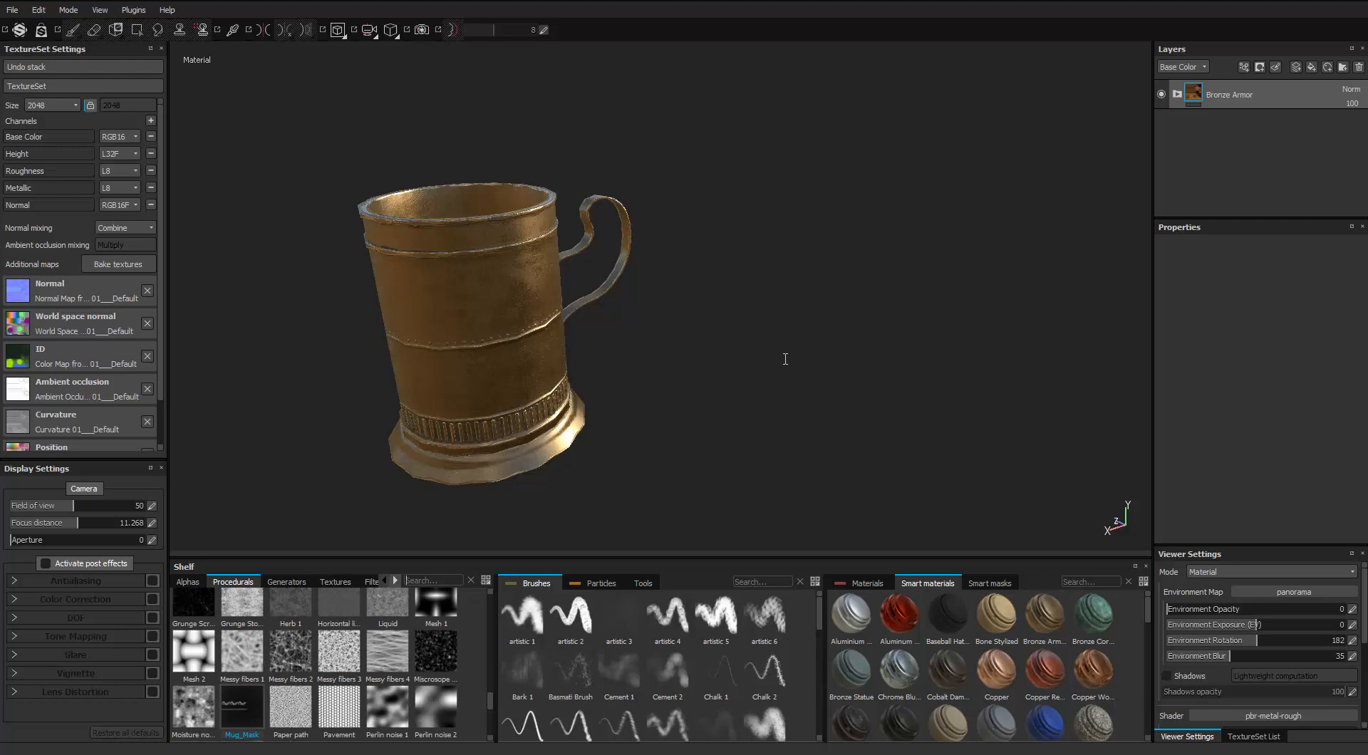
text(mask)
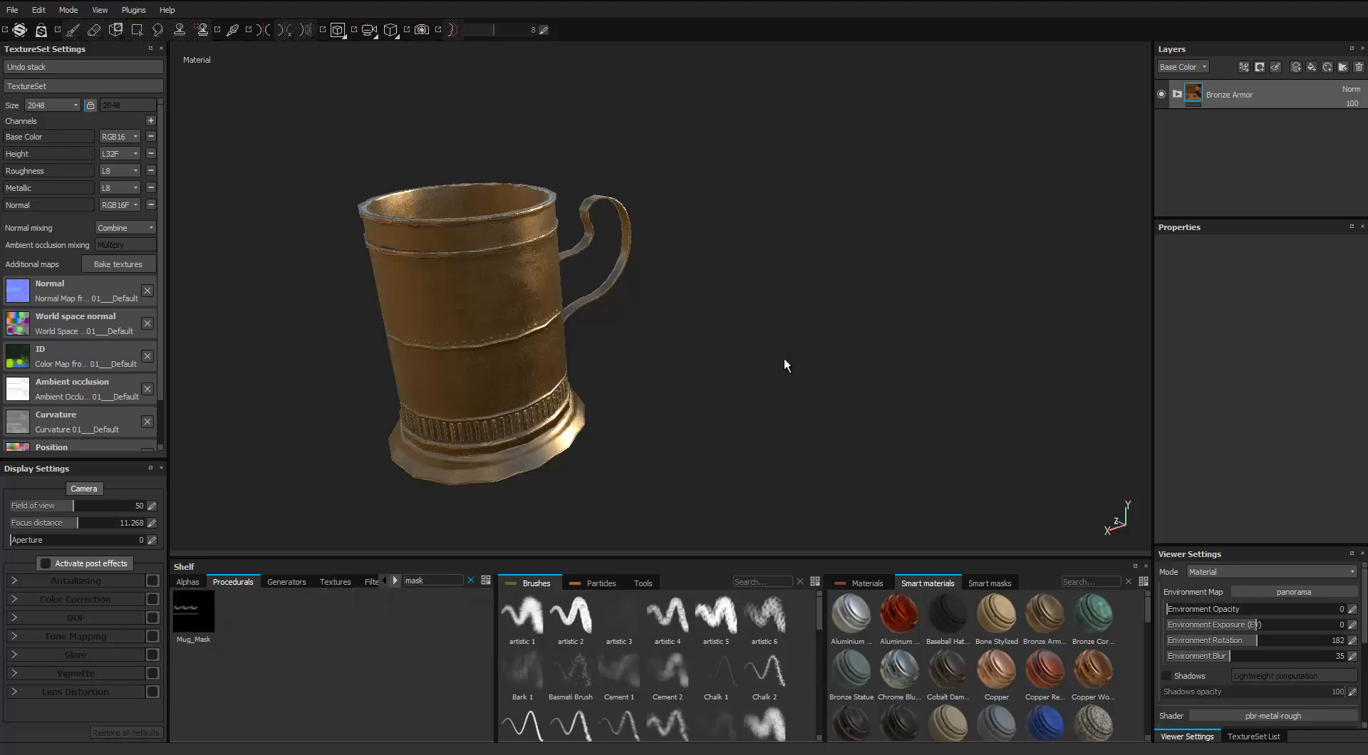
key(ctrl+z)
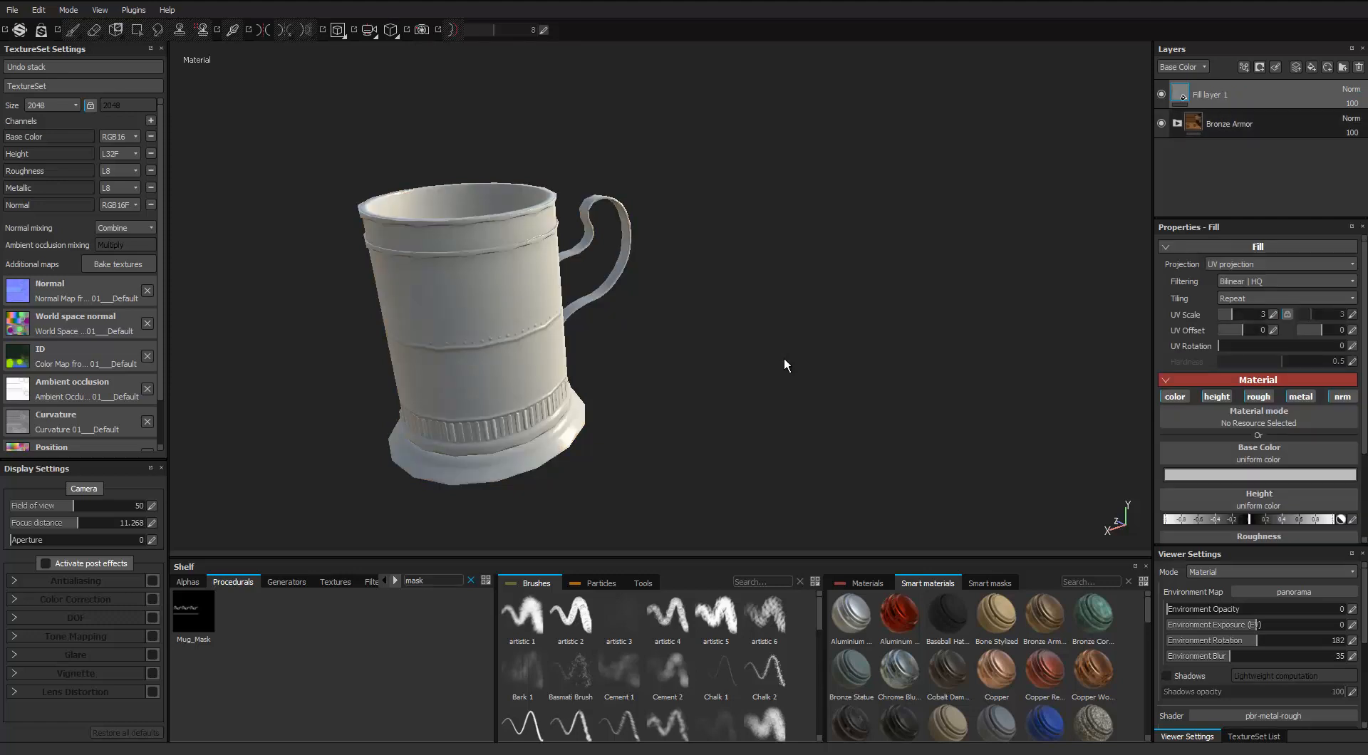
key(F2)
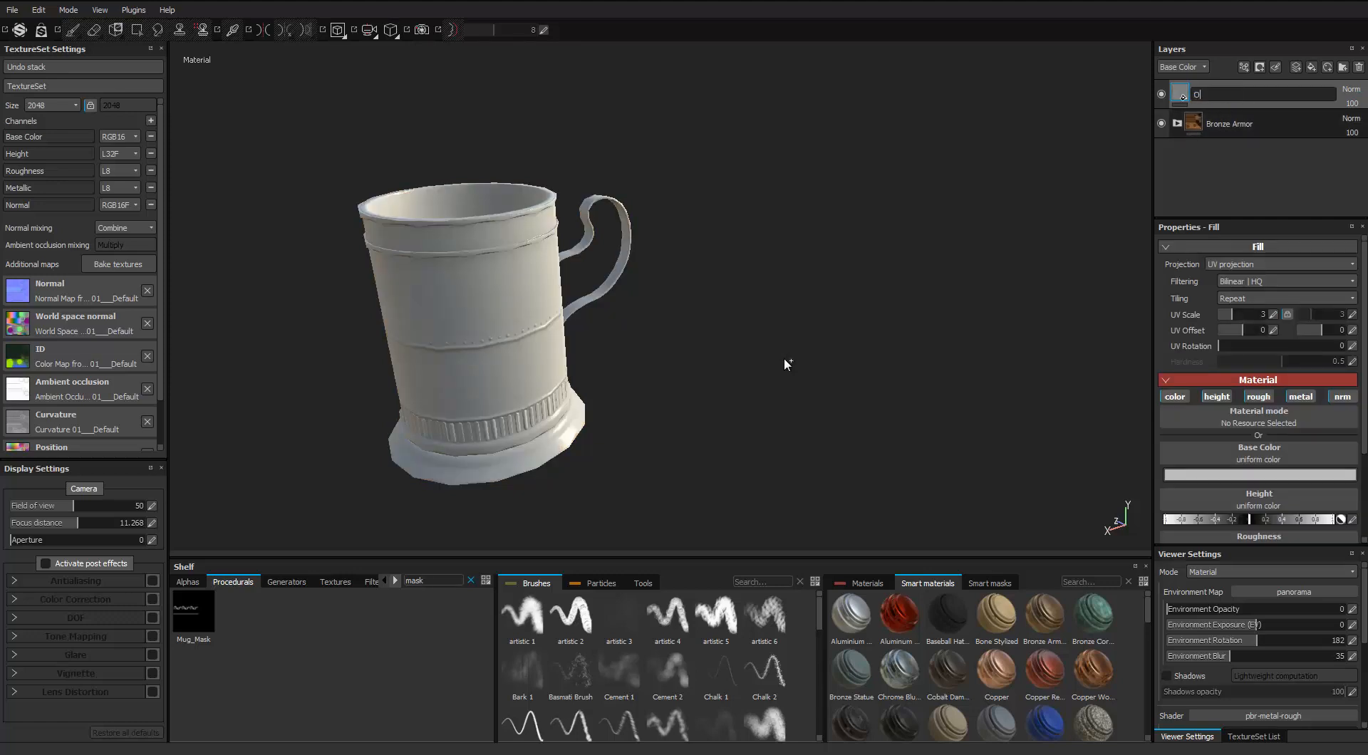
key(Return)
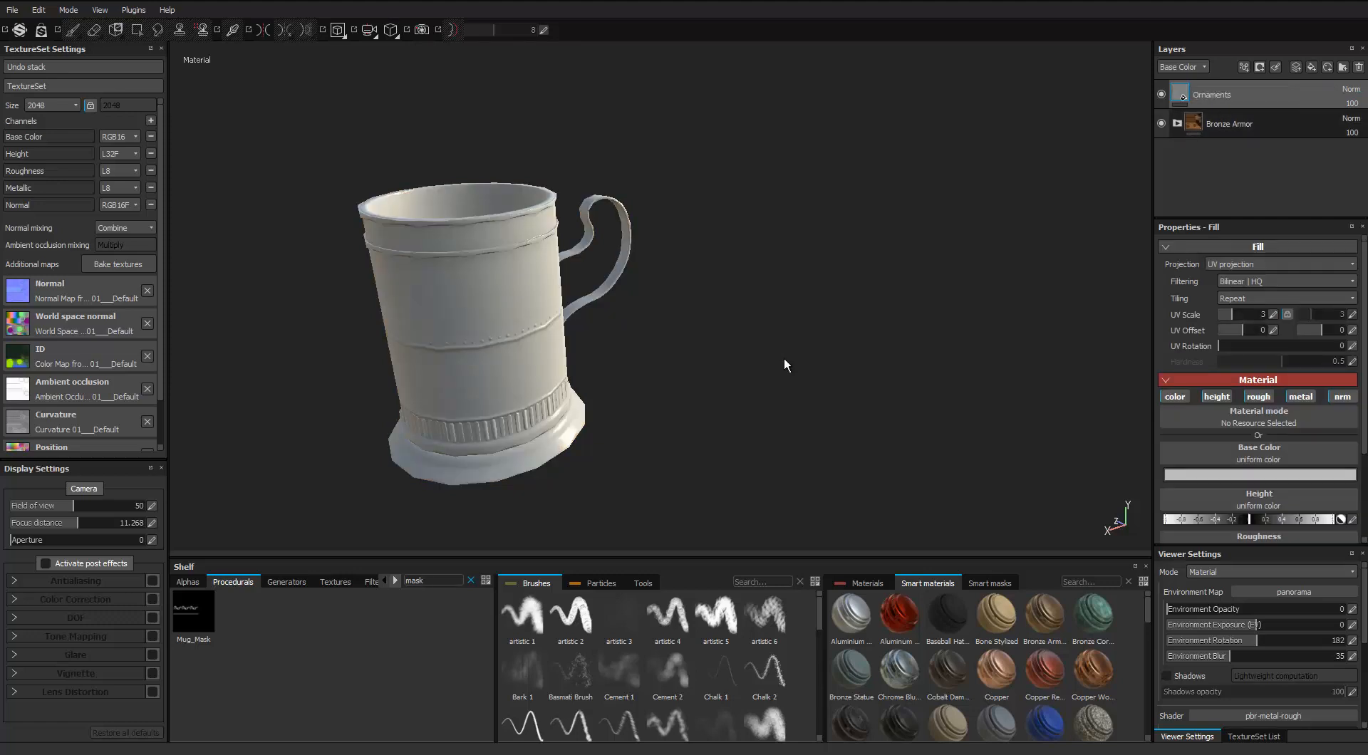
Add a black mask with a fill effect to the Ornaments layer and use Mug_Mask as the fill's grayscale image.
right_click(1211, 102)
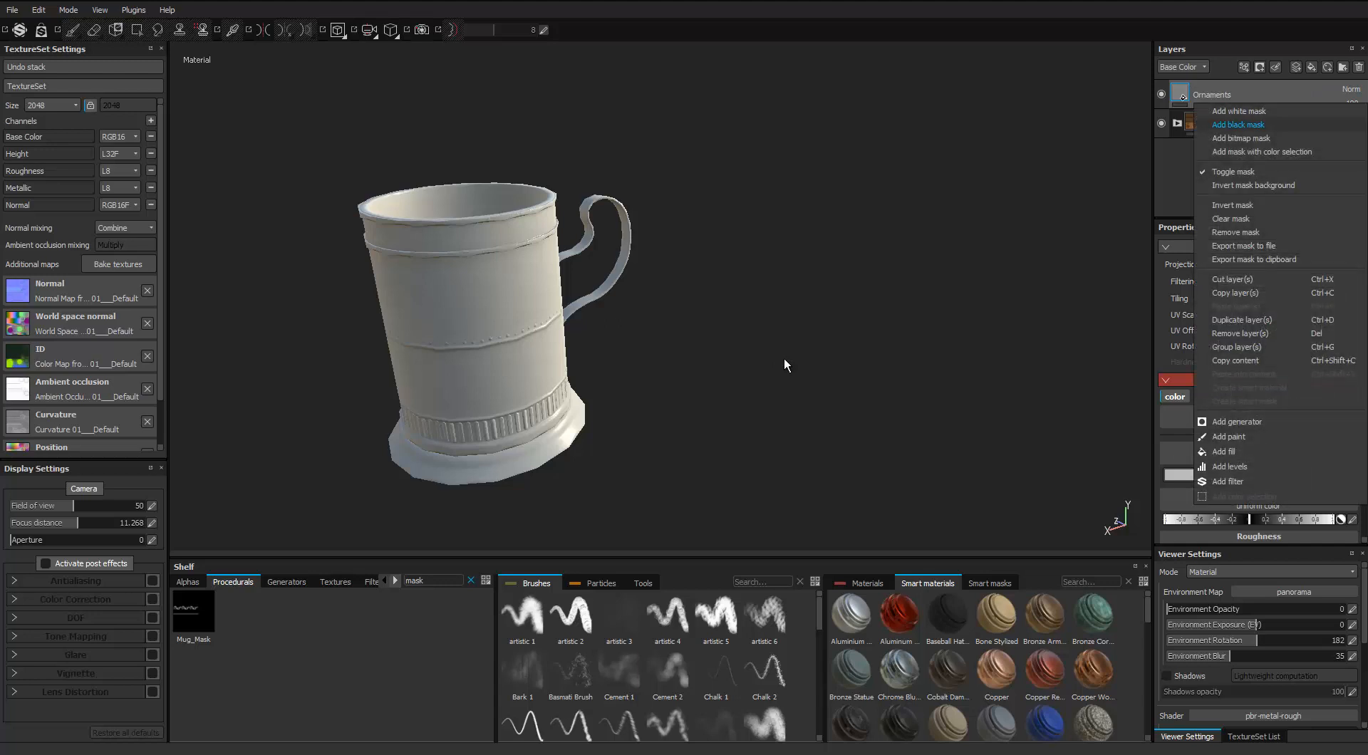
click(1238, 124)
right_click(1203, 91)
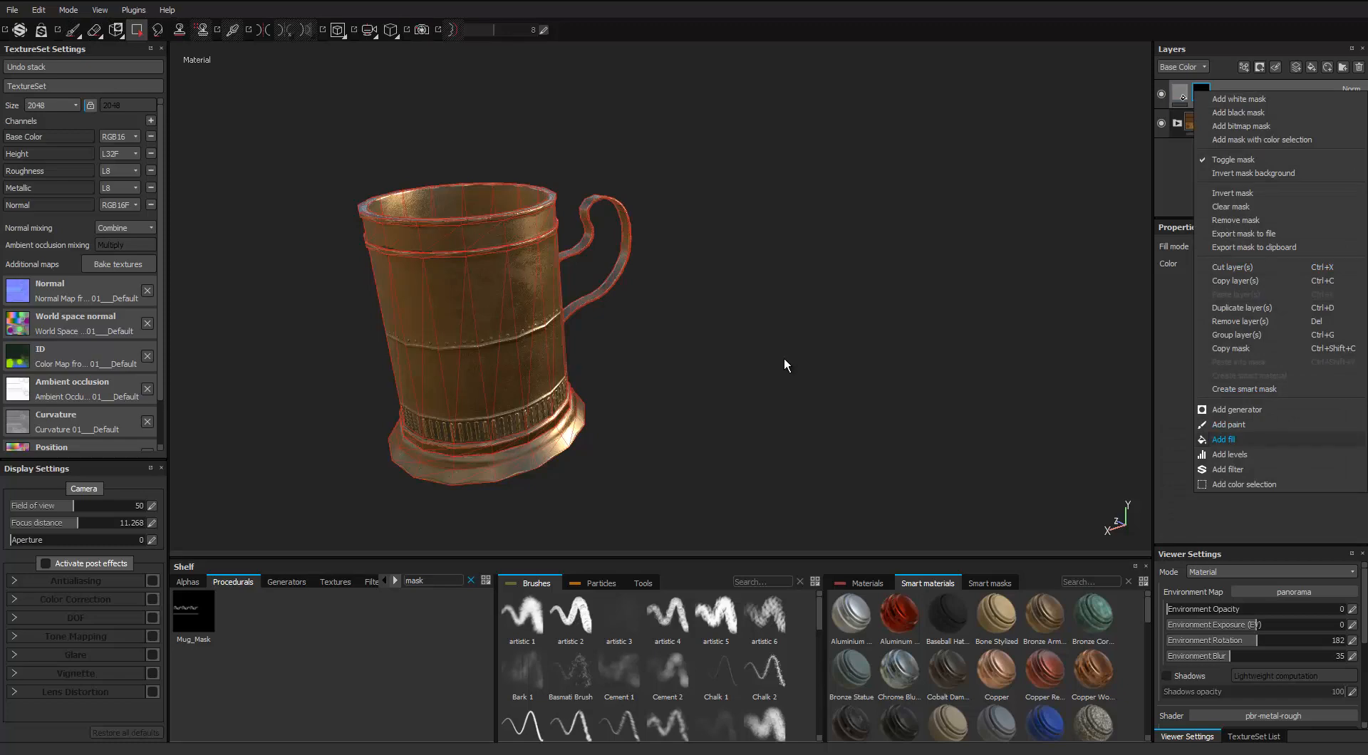
click(1224, 439)
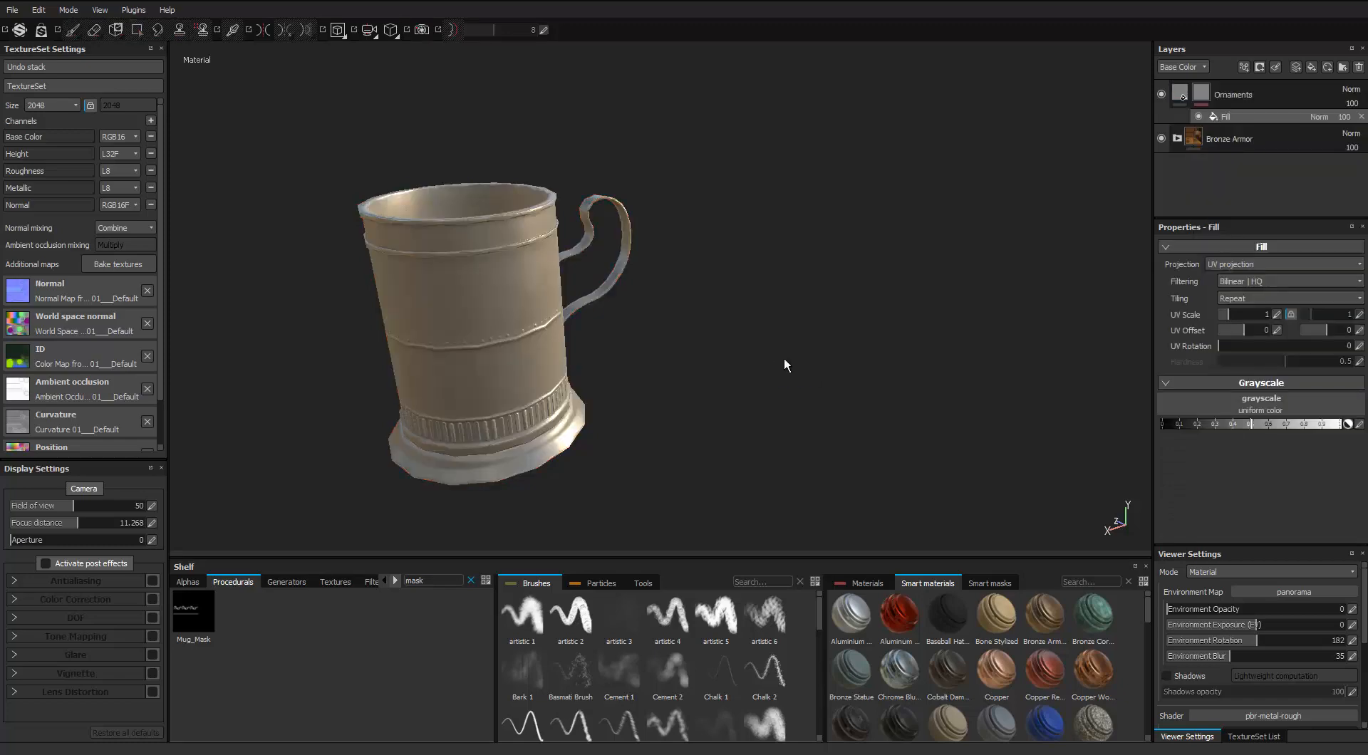
drag(183, 616, 786, 365)
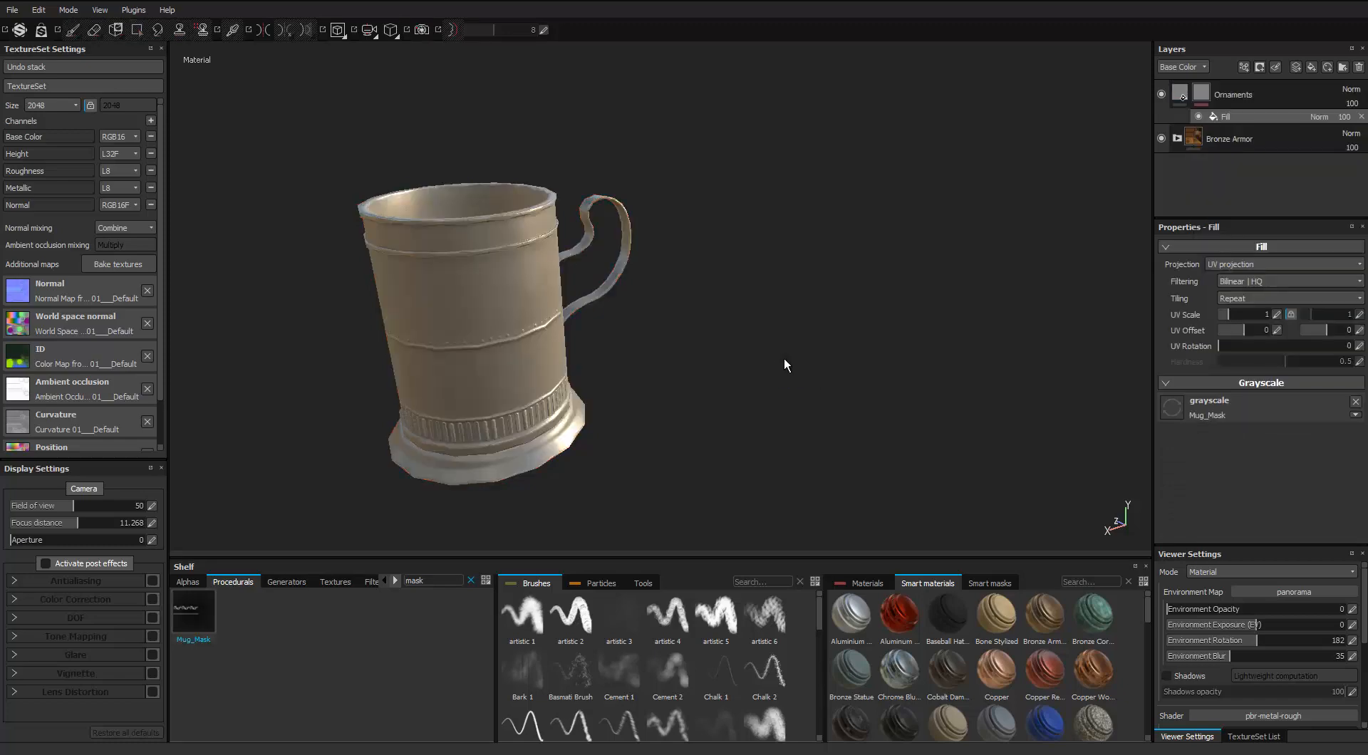
Give the Ornaments layer a bronze base color sampled from the mug and adjust its height so the ornaments look embossed.
alt+right_drag(785, 359, 784, 358)
alt+drag(783, 358, 784, 358)
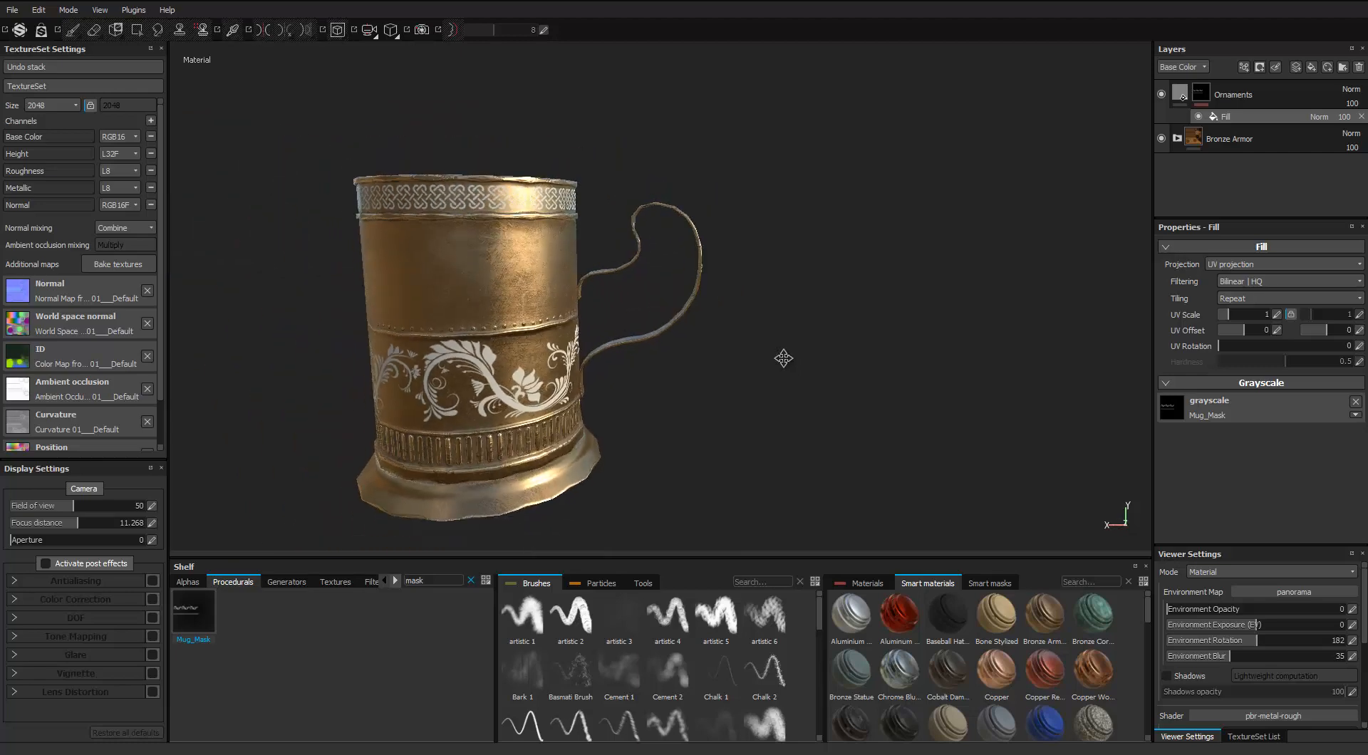
alt+right_drag(784, 358, 786, 365)
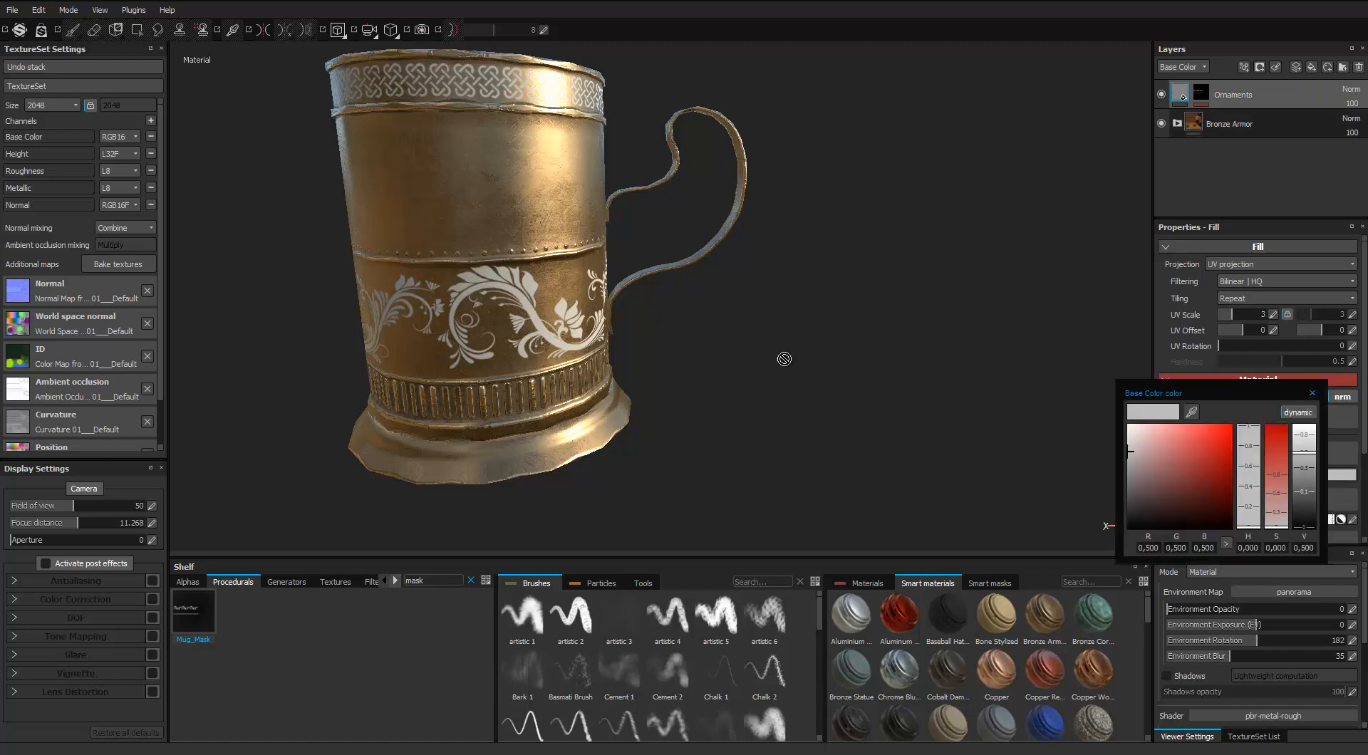
click(786, 357)
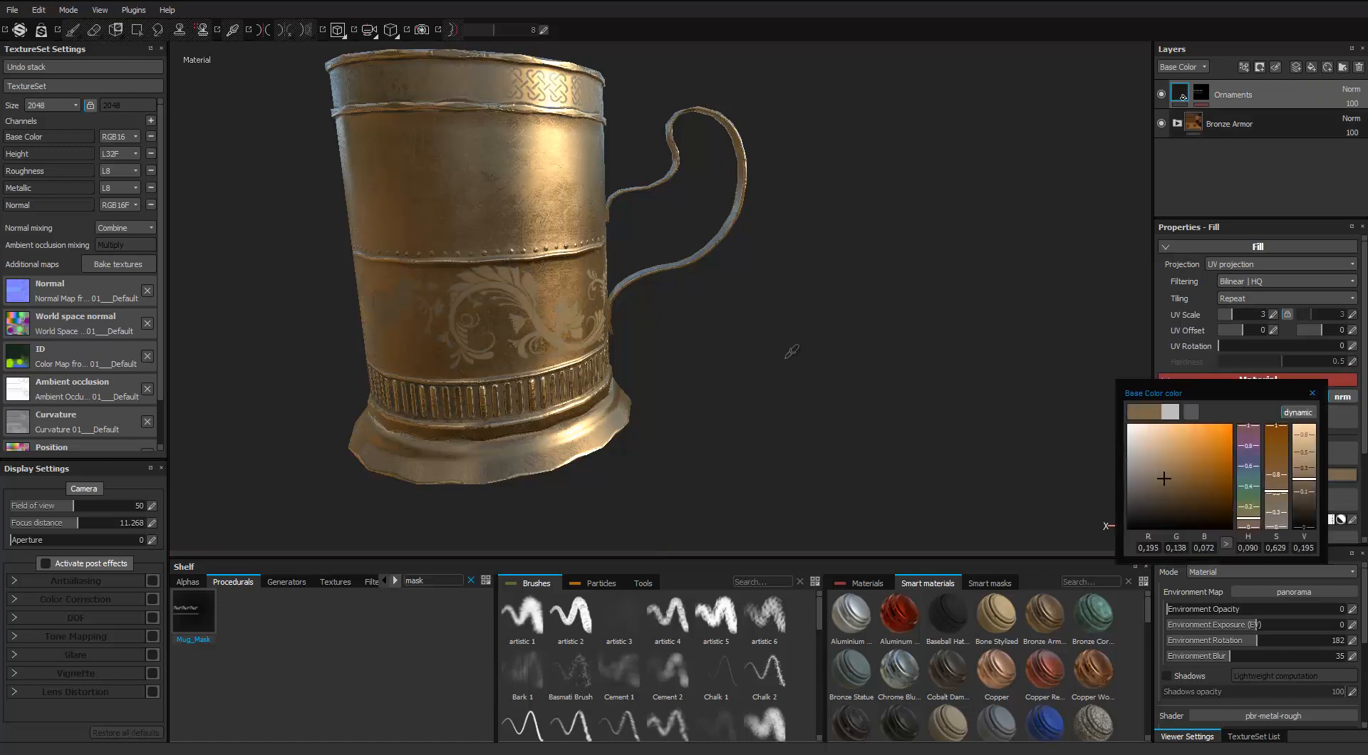
click(1312, 393)
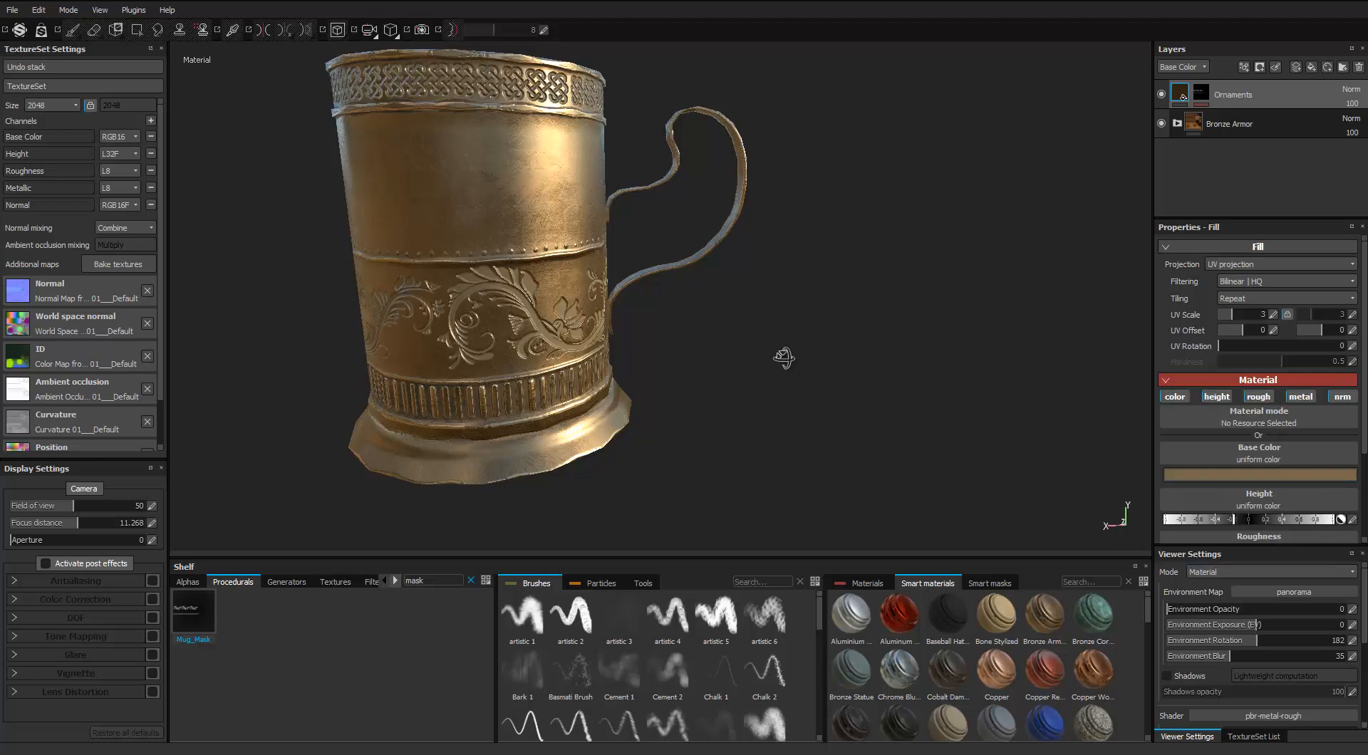
Examine the embossed floral and Celtic knot ornaments from all around the mug, close up and from a distance.
alt+drag(785, 359, 784, 359)
alt+right_drag(784, 359, 784, 358)
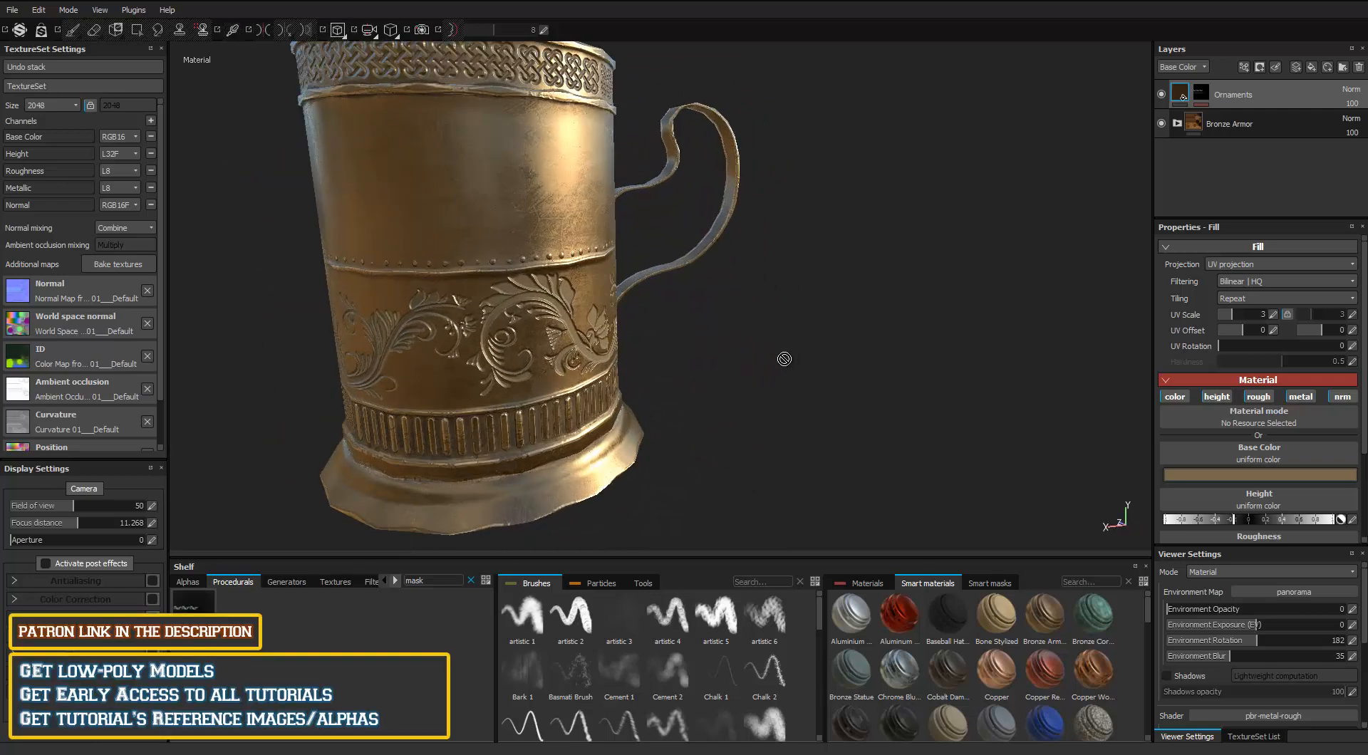
alt+drag(785, 360, 783, 359)
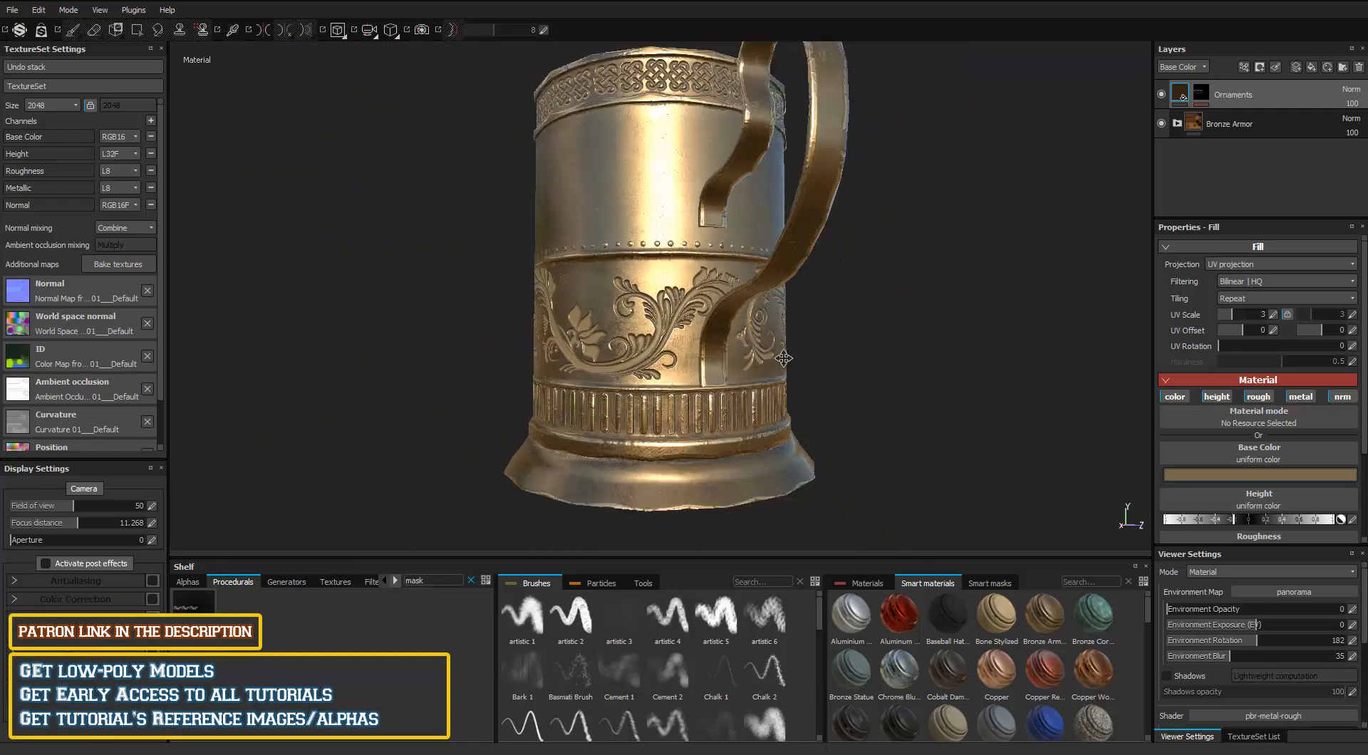
scroll(784, 359, up, 2)
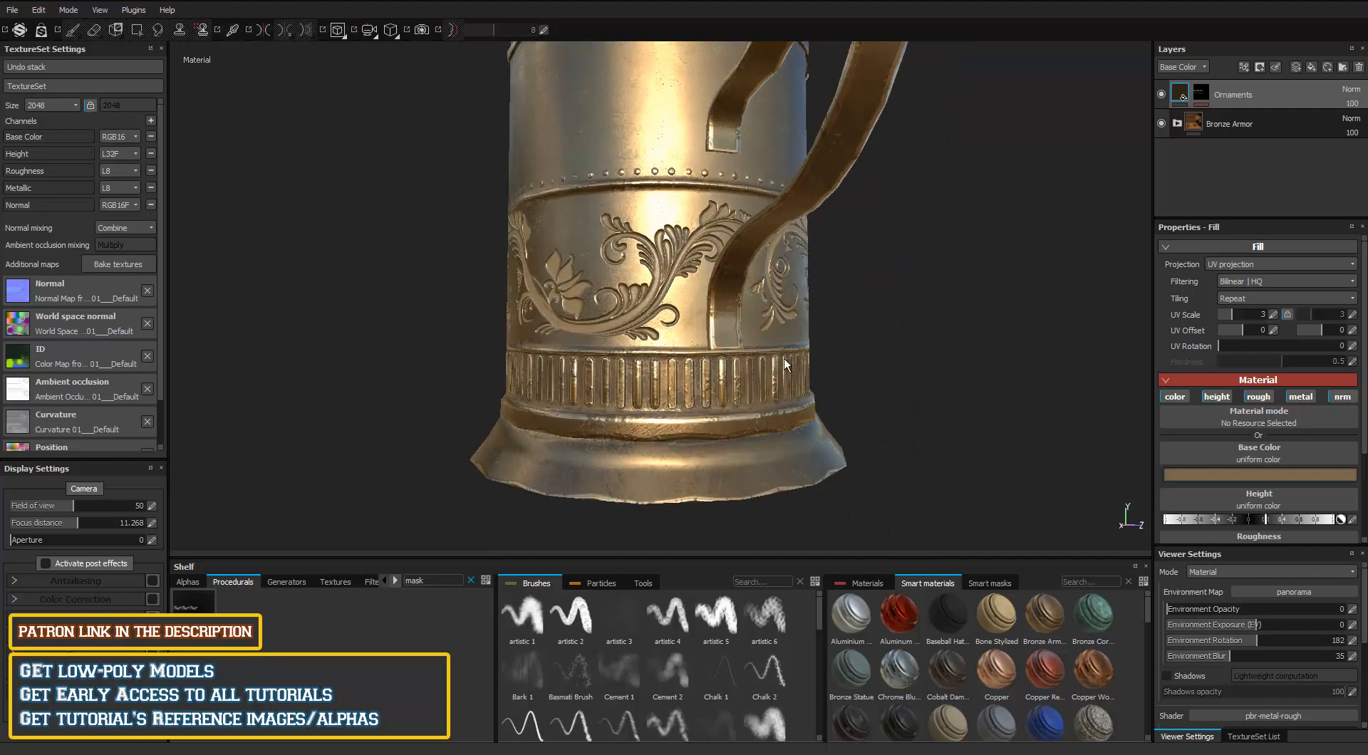
alt+drag(784, 361, 784, 358)
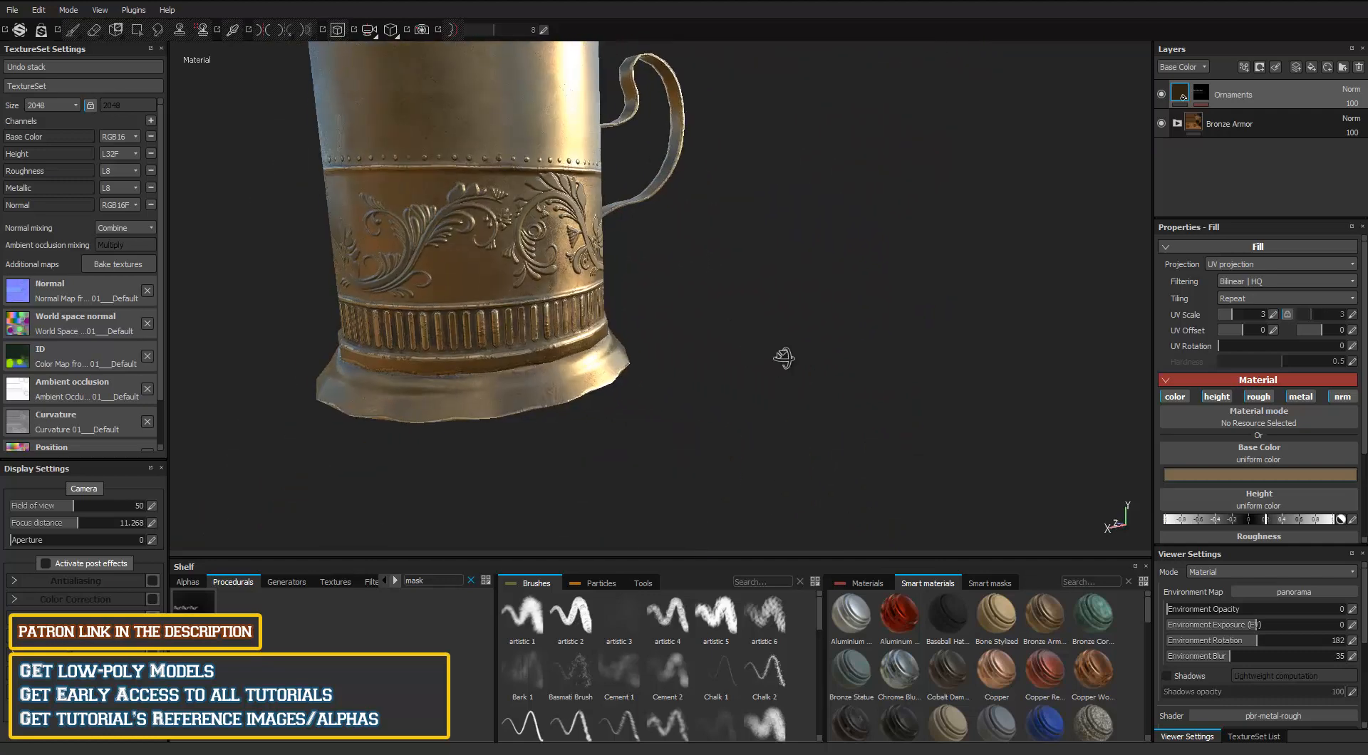
scroll(784, 358, down, 2)
alt+middle_drag(784, 358, 784, 359)
scroll(784, 359, up, 2)
alt+drag(783, 358, 784, 359)
scroll(784, 358, down, 2)
alt+middle_drag(784, 359, 784, 358)
scroll(784, 358, up, 2)
alt+drag(784, 358, 784, 358)
scroll(783, 359, down, 2)
alt+middle_drag(783, 358, 783, 358)
alt+drag(783, 359, 784, 358)
Rotate the environment lighting to 99 and inspect the mug's ornaments, handle and base under the new light.
shift+right_drag(784, 357, 784, 358)
alt+drag(784, 358, 784, 359)
scroll(784, 359, down, 2)
alt+right_drag(784, 359, 784, 358)
alt+drag(784, 358, 784, 358)
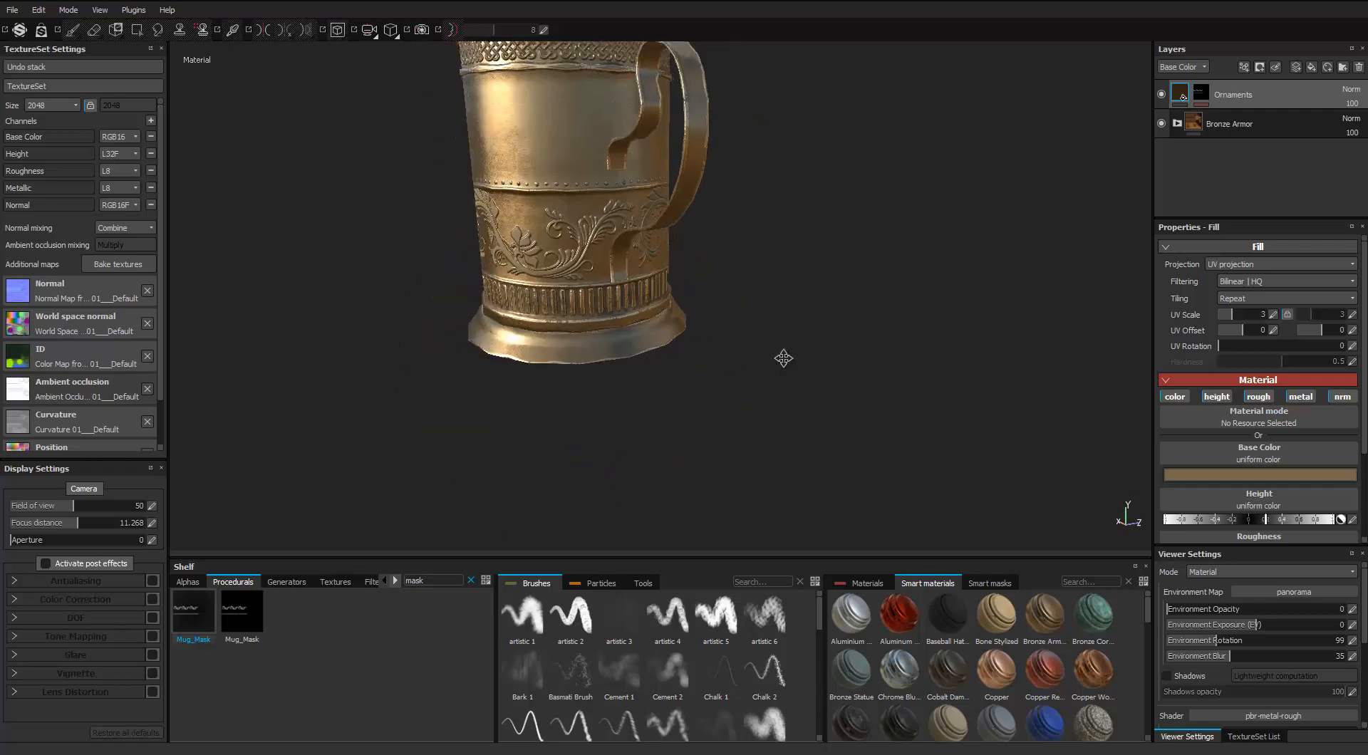
alt+middle_drag(784, 359, 784, 358)
alt+drag(784, 358, 784, 358)
alt+middle_drag(784, 358, 784, 359)
alt+drag(783, 358, 783, 359)
alt+right_drag(784, 358, 783, 358)
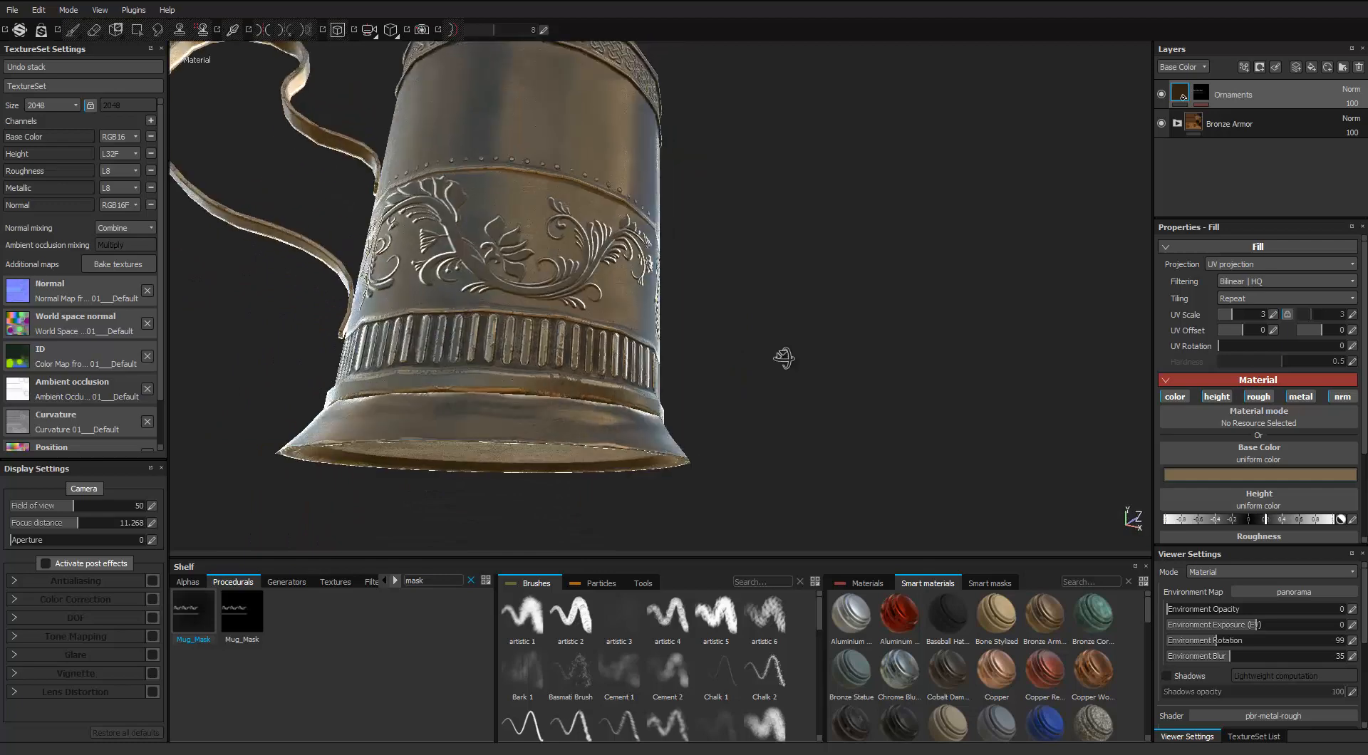
alt+drag(784, 358, 783, 359)
alt+middle_drag(784, 359, 783, 358)
alt+right_drag(784, 358, 784, 359)
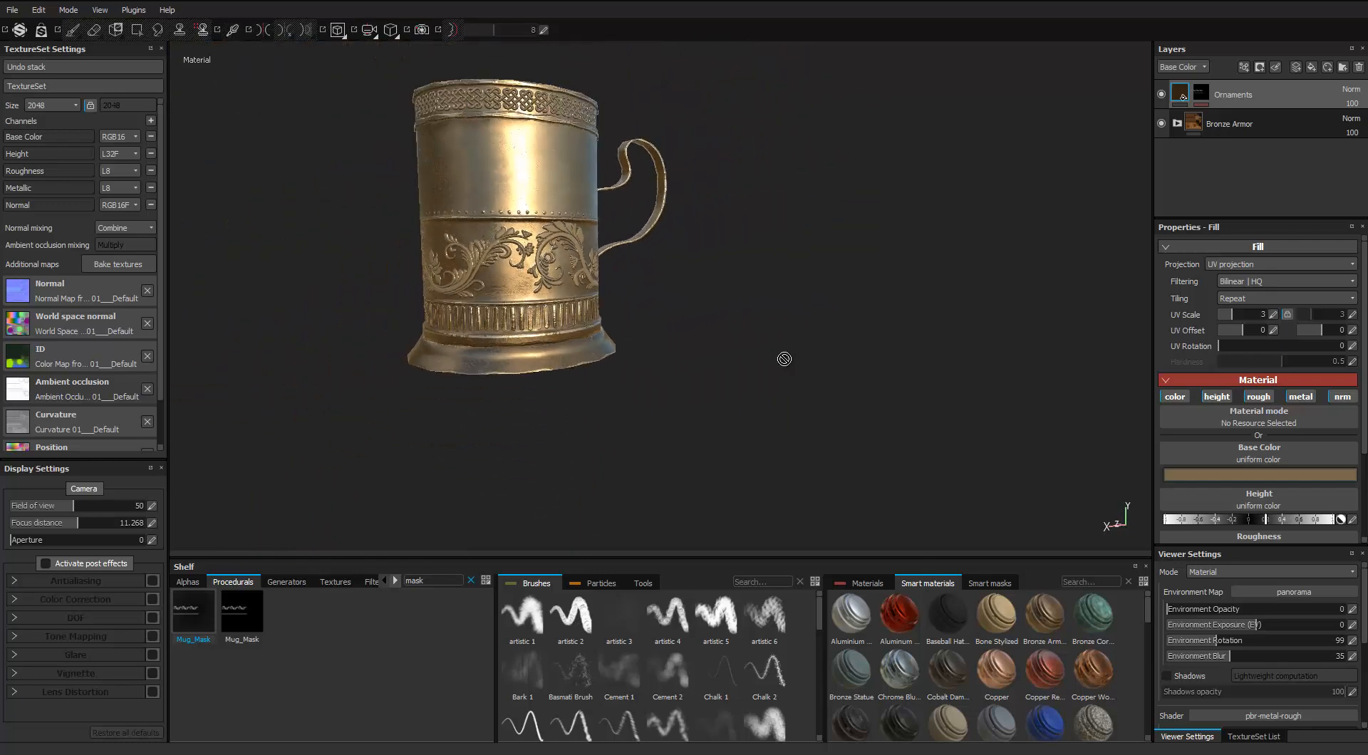
alt+drag(784, 359, 784, 359)
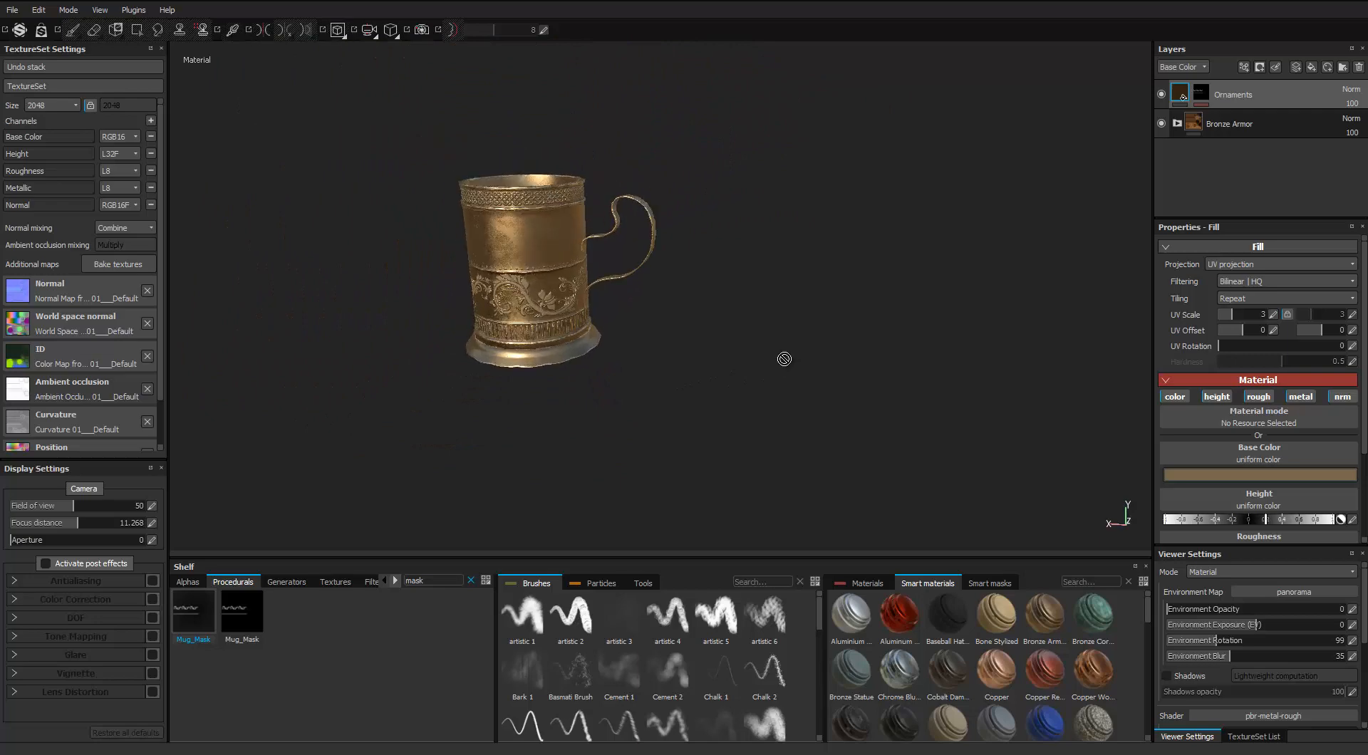
Hide the interface panels to enlarge the viewport and view the finished mug from a low angle.
key(Tab)
alt+right_drag(783, 358, 784, 358)
alt+middle_drag(784, 358, 783, 358)
alt+drag(784, 358, 784, 359)
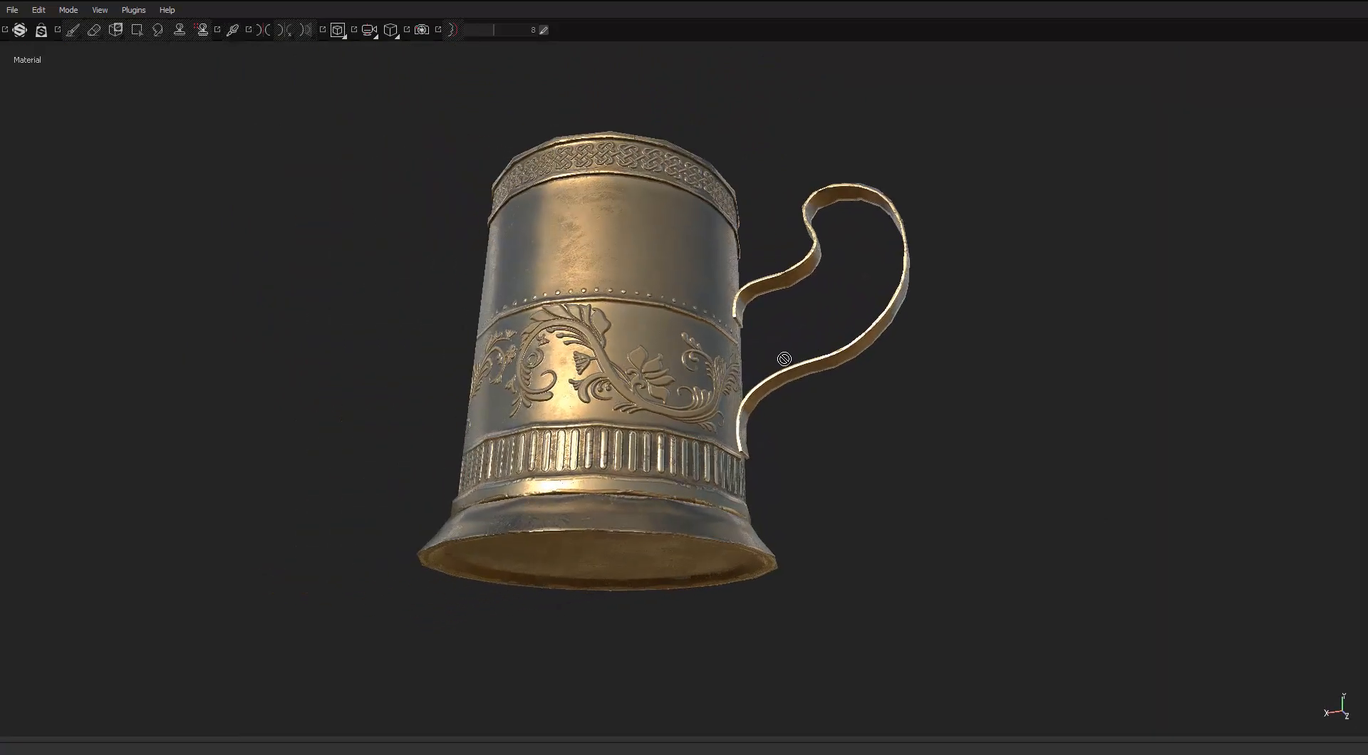